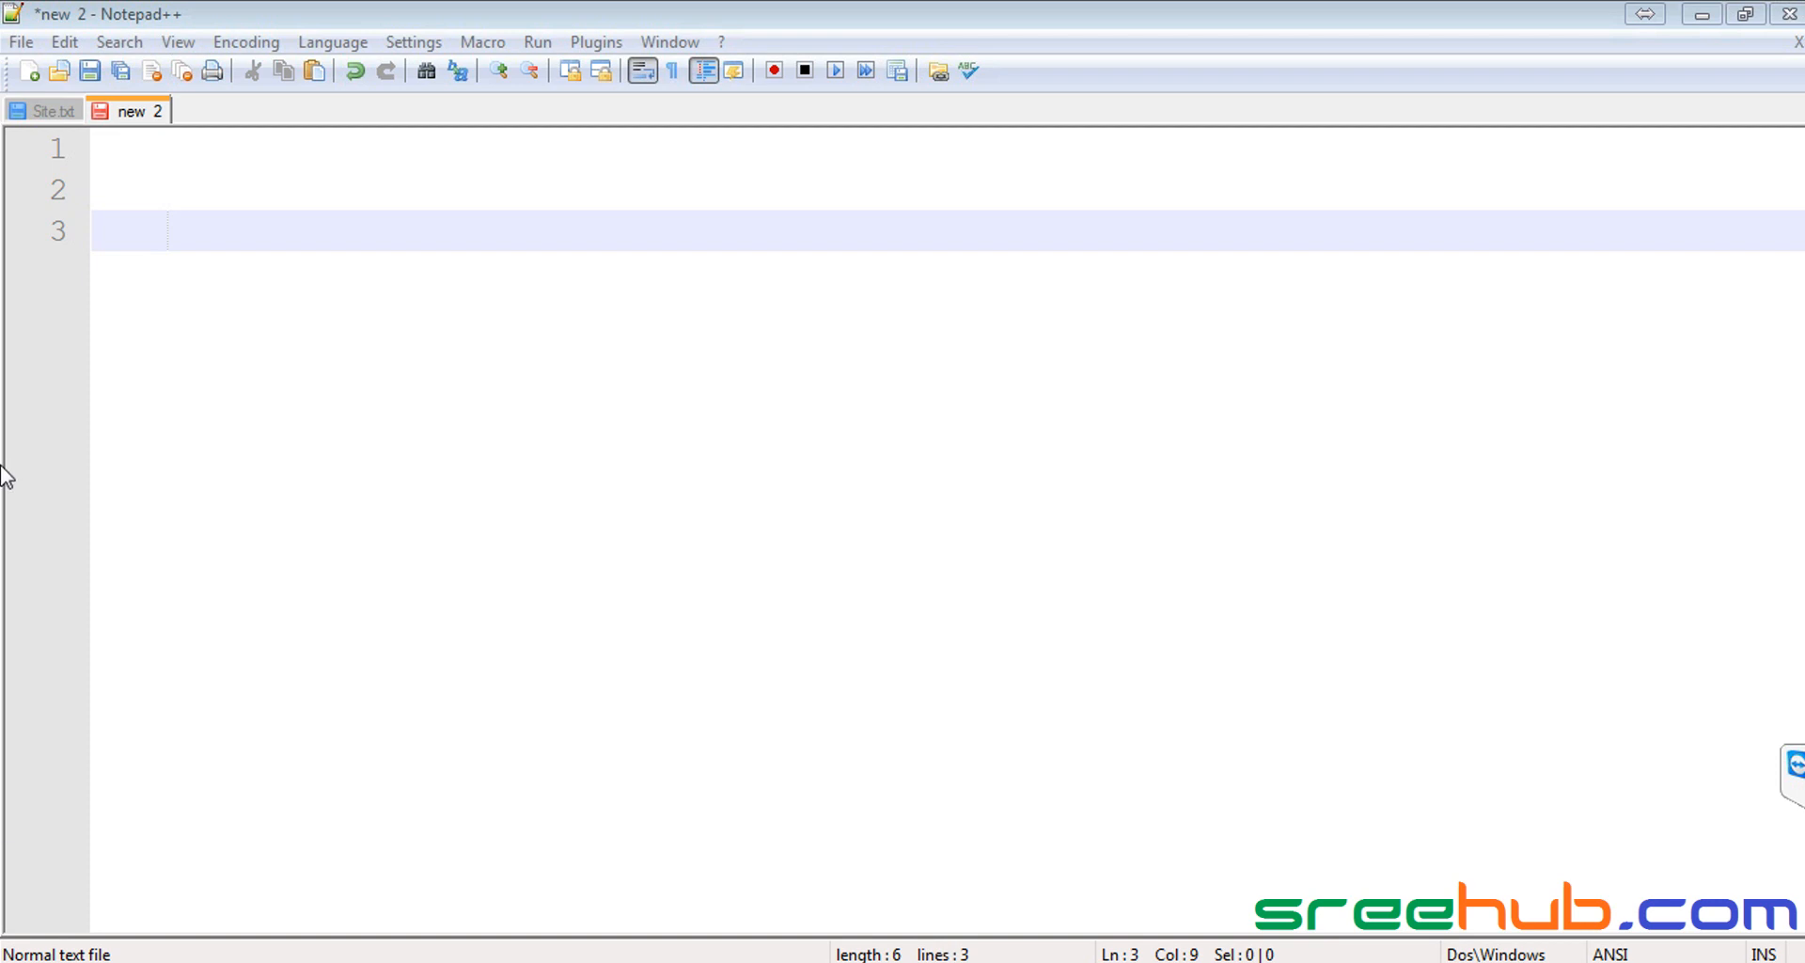
# Step: Write the heading "Lists - Store data" on line 3 of the new text file
pyautogui.click(489, 261)
pyautogui.write('Lists')
pyautogui.hotkey('shift', 'Home')
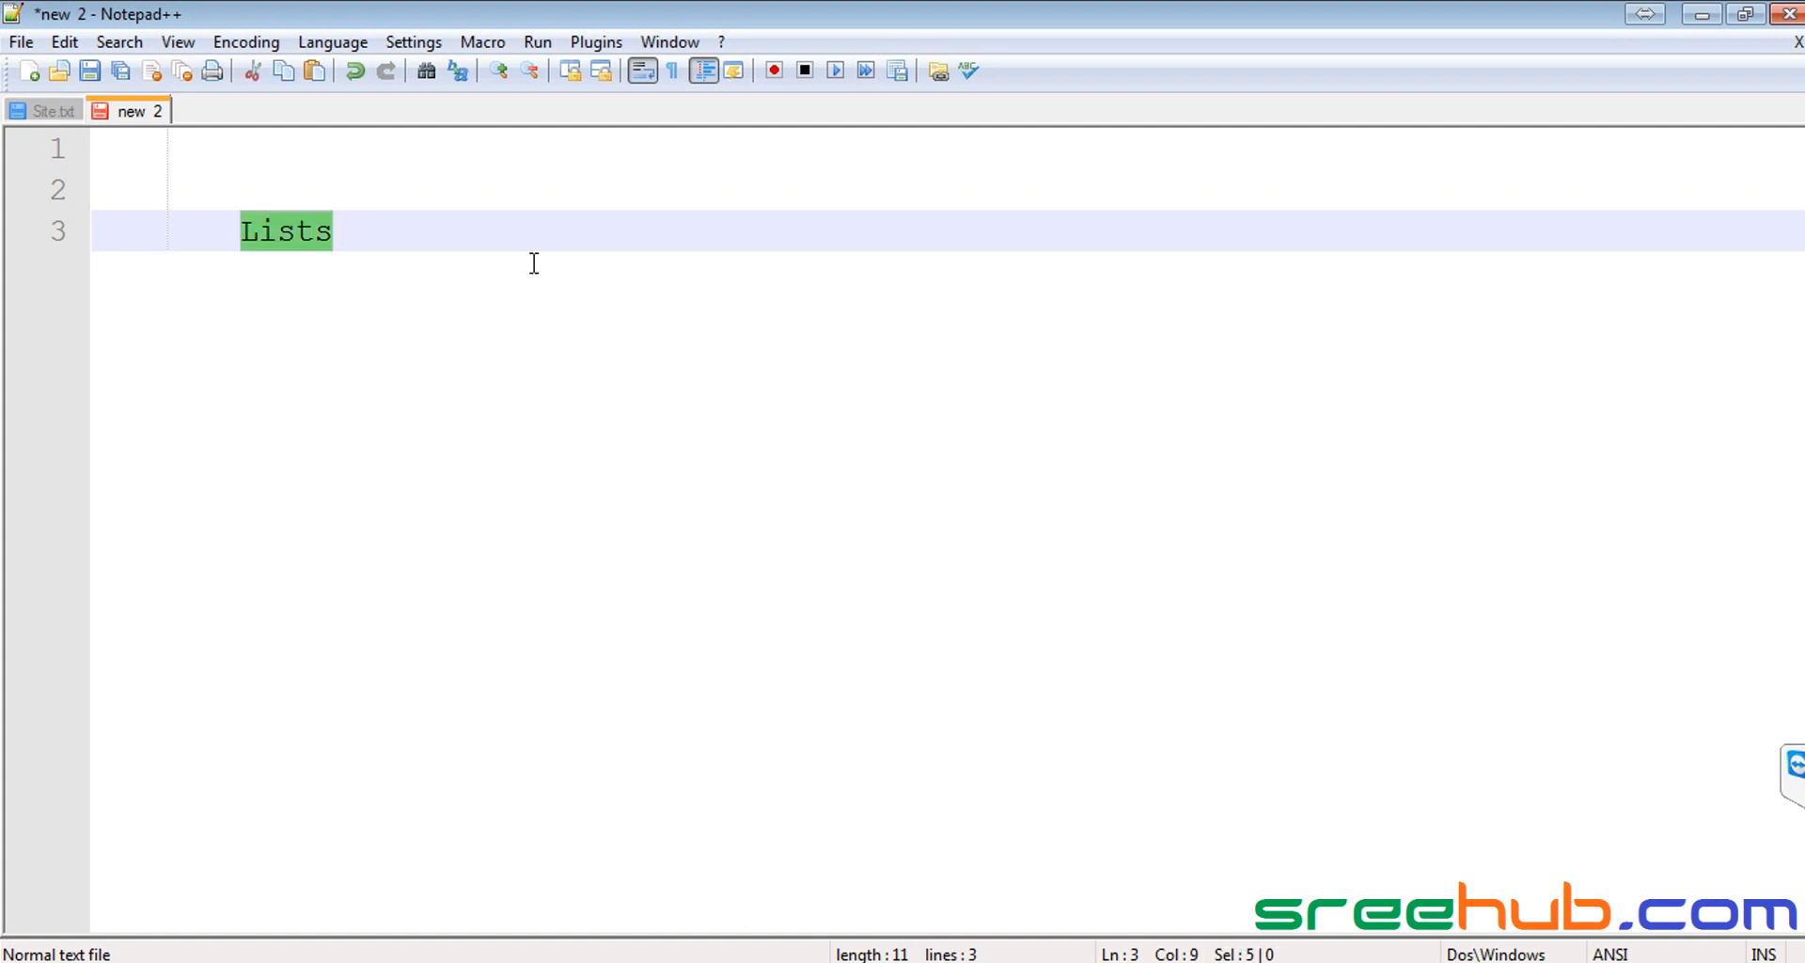
pyautogui.press('End')
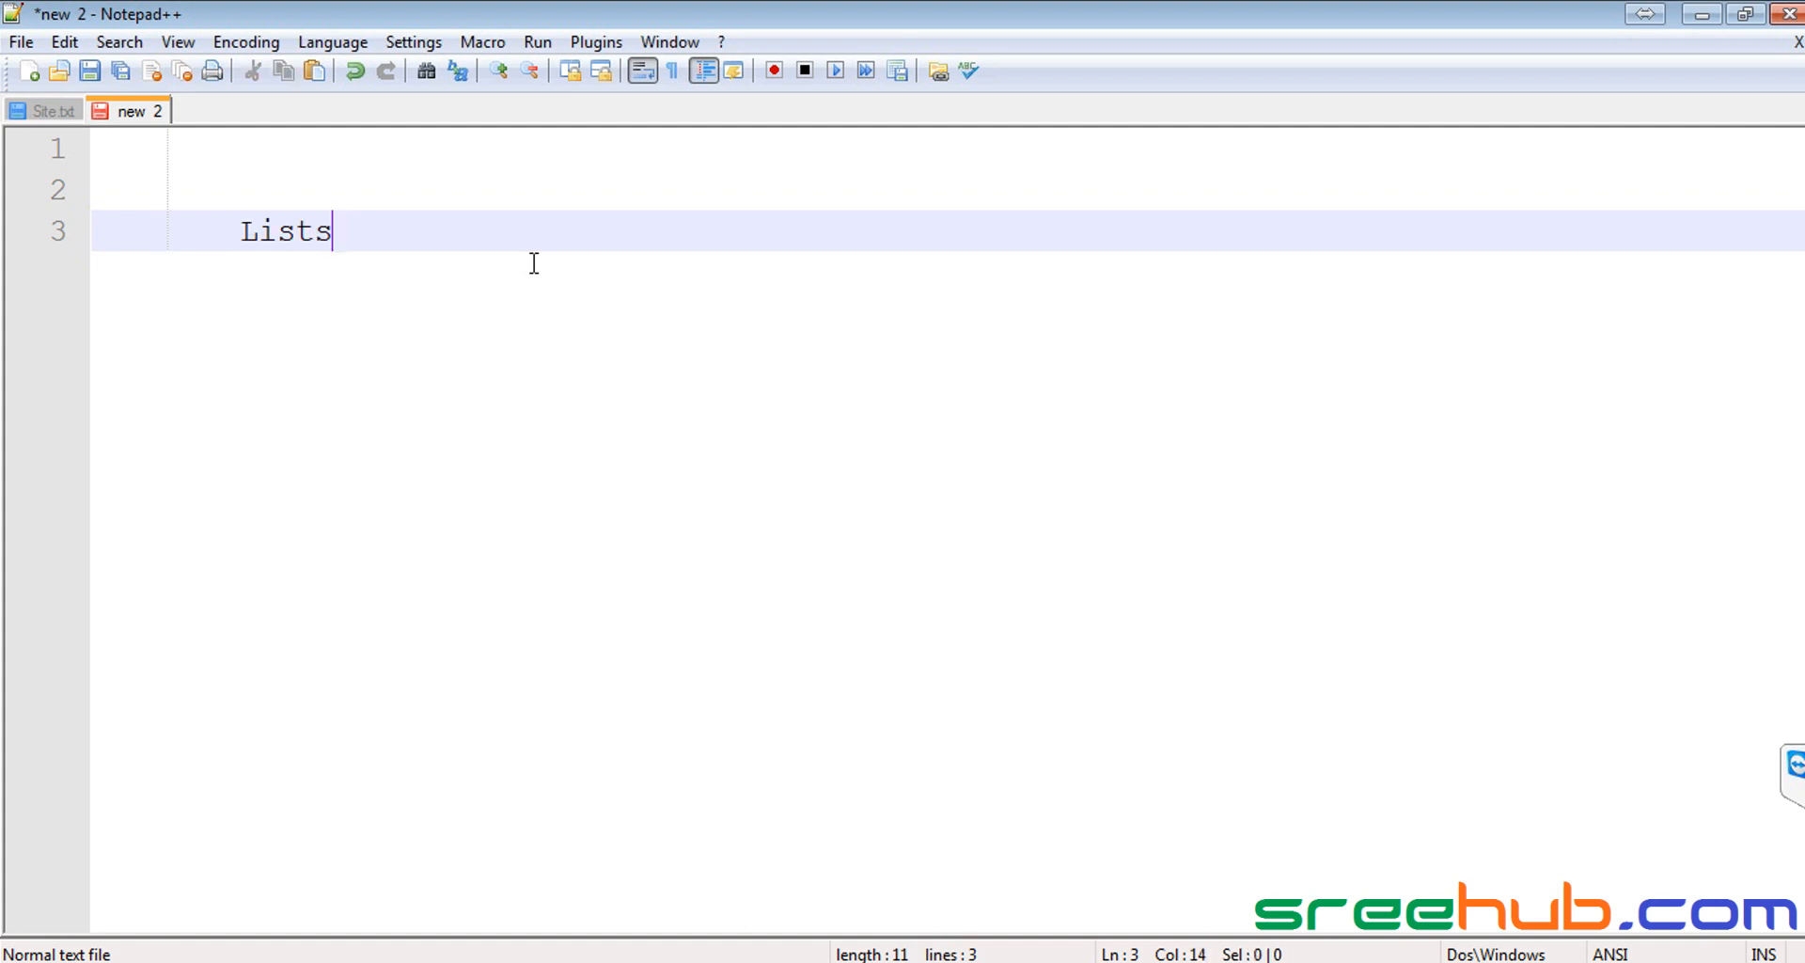
pyautogui.press('Tab')
pyautogui.write('-  Store data')
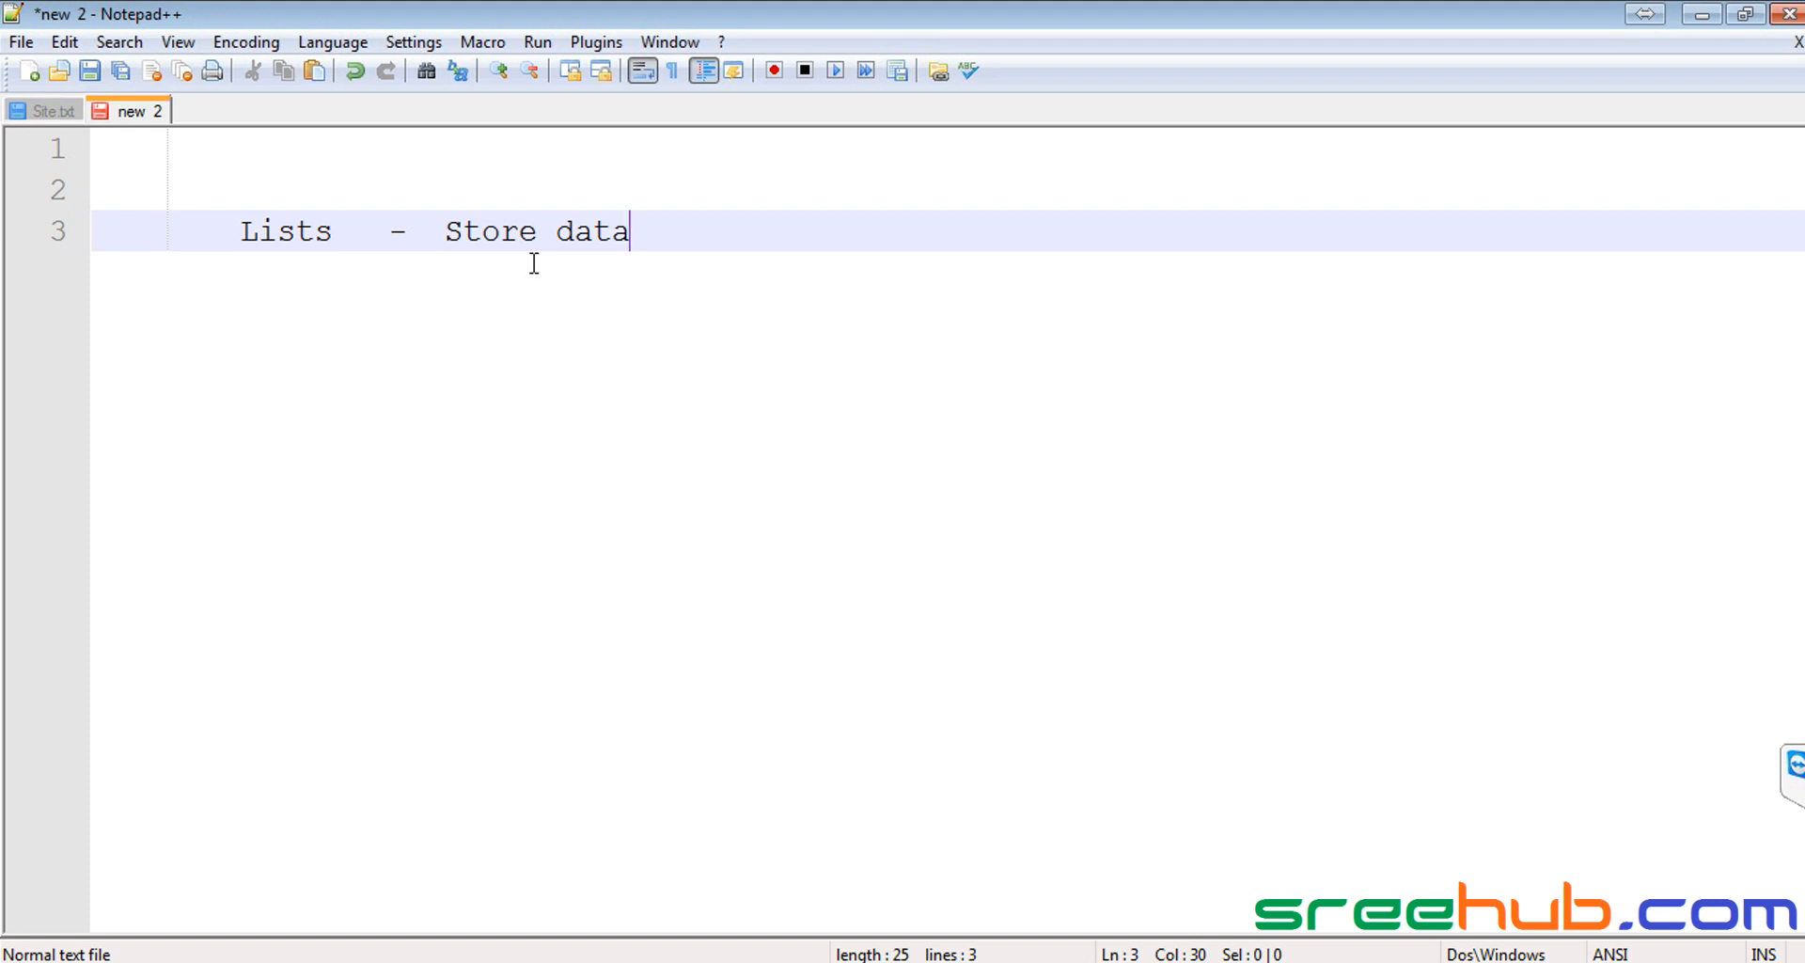
# Step: Highlight the word "Lists" in the heading on line 3
pyautogui.press('Home')
pyautogui.hotkey('shift', 'Right')
pyautogui.hotkey('shift', 'Right')
pyautogui.hotkey('shift', 'Right')
pyautogui.hotkey('shift', 'Right')
pyautogui.hotkey('shift', 'Right')
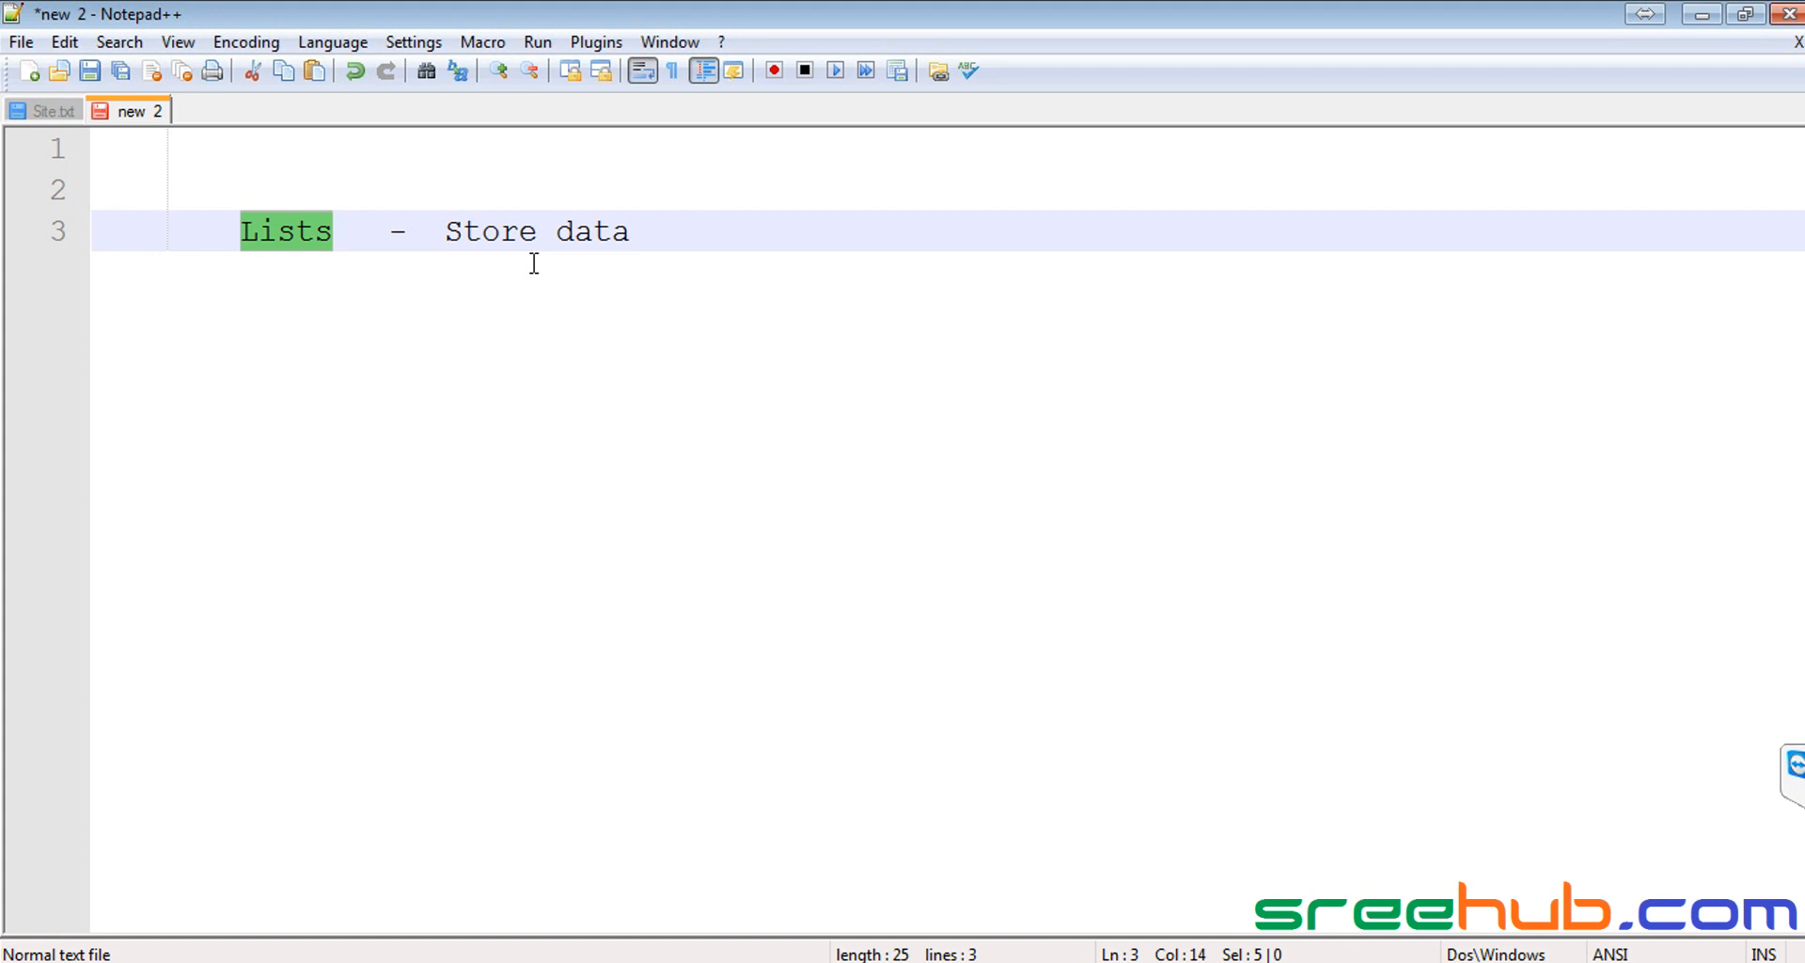
# Step: Add the indented entries "Library" and "Custom lists" on separate lines, leaving one blank line below the heading
pyautogui.press('End')
pyautogui.press('Return')
pyautogui.press('Return')
pyautogui.press('Tab')
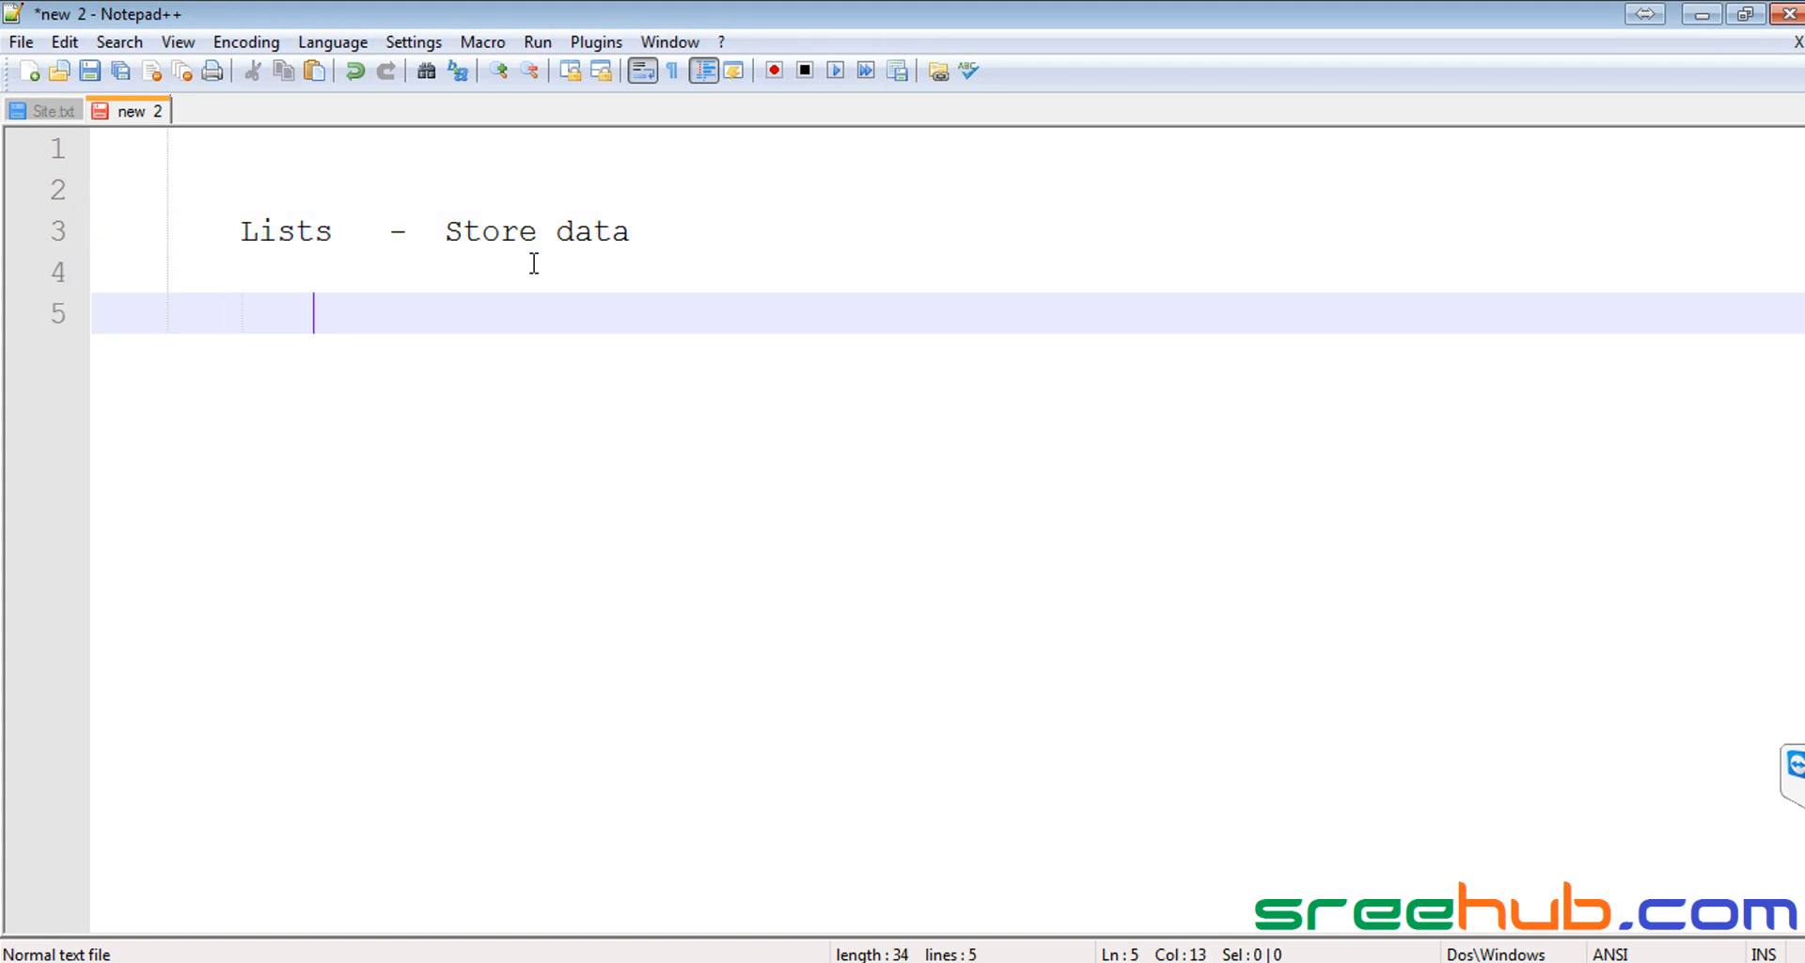
pyautogui.write('Library')
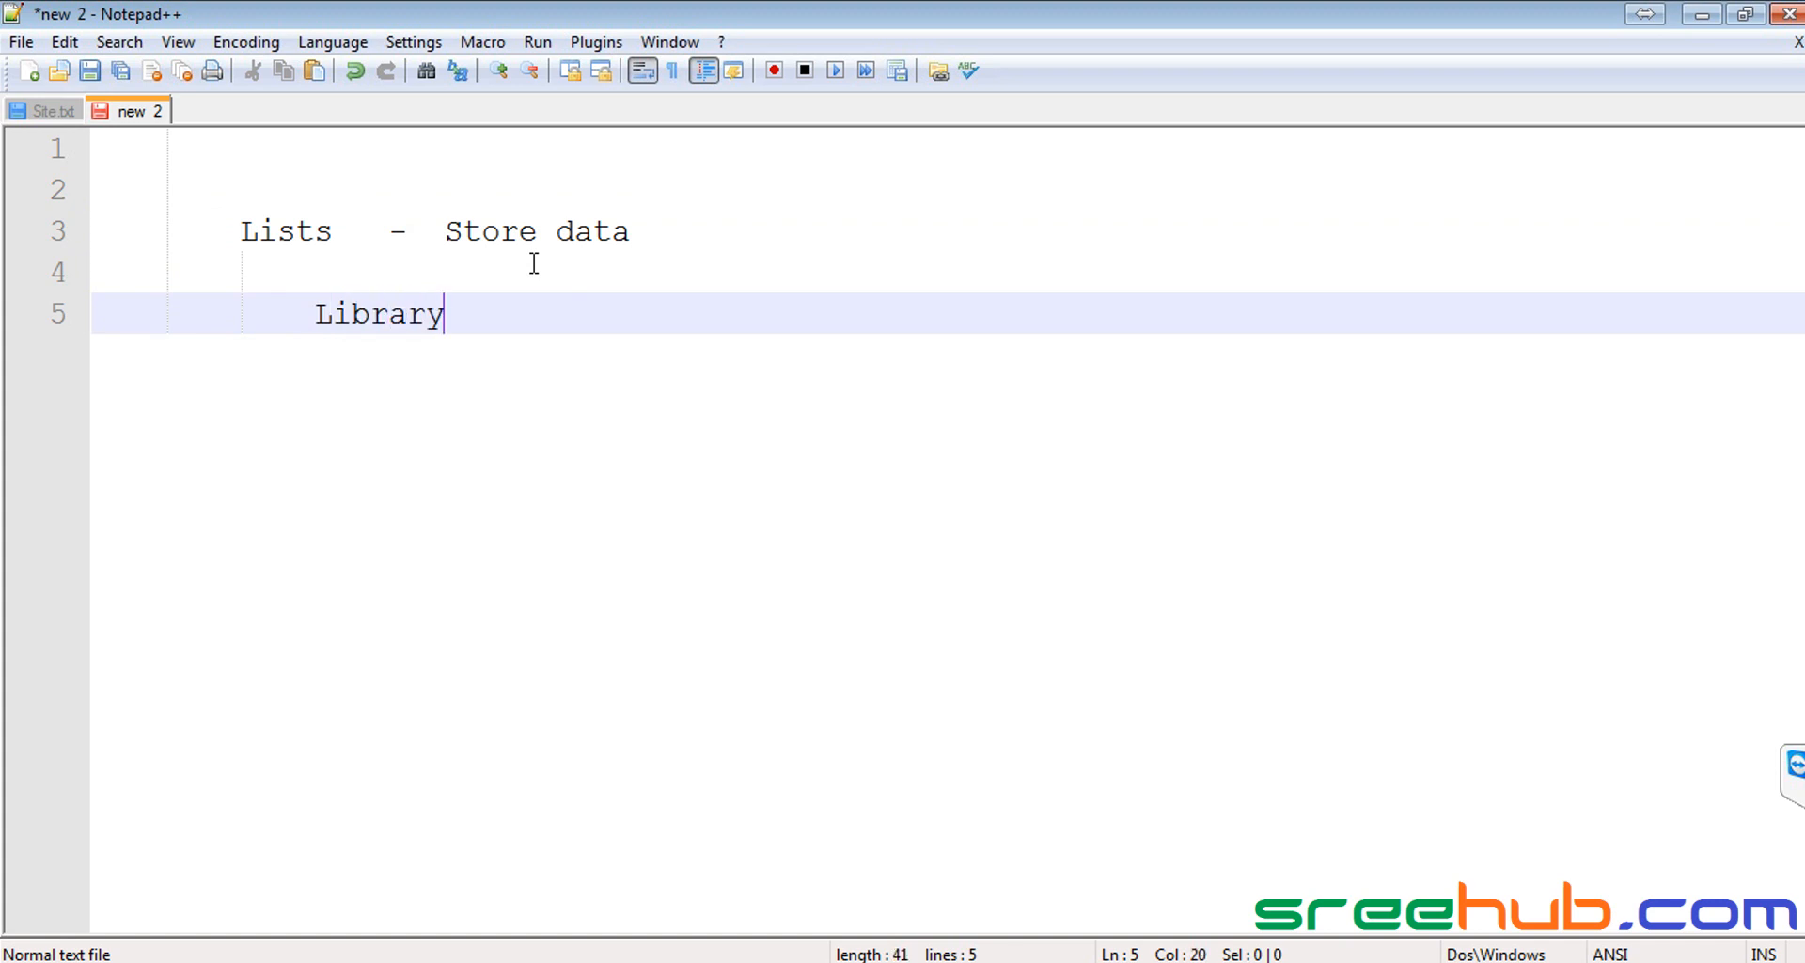
pyautogui.press('Return')
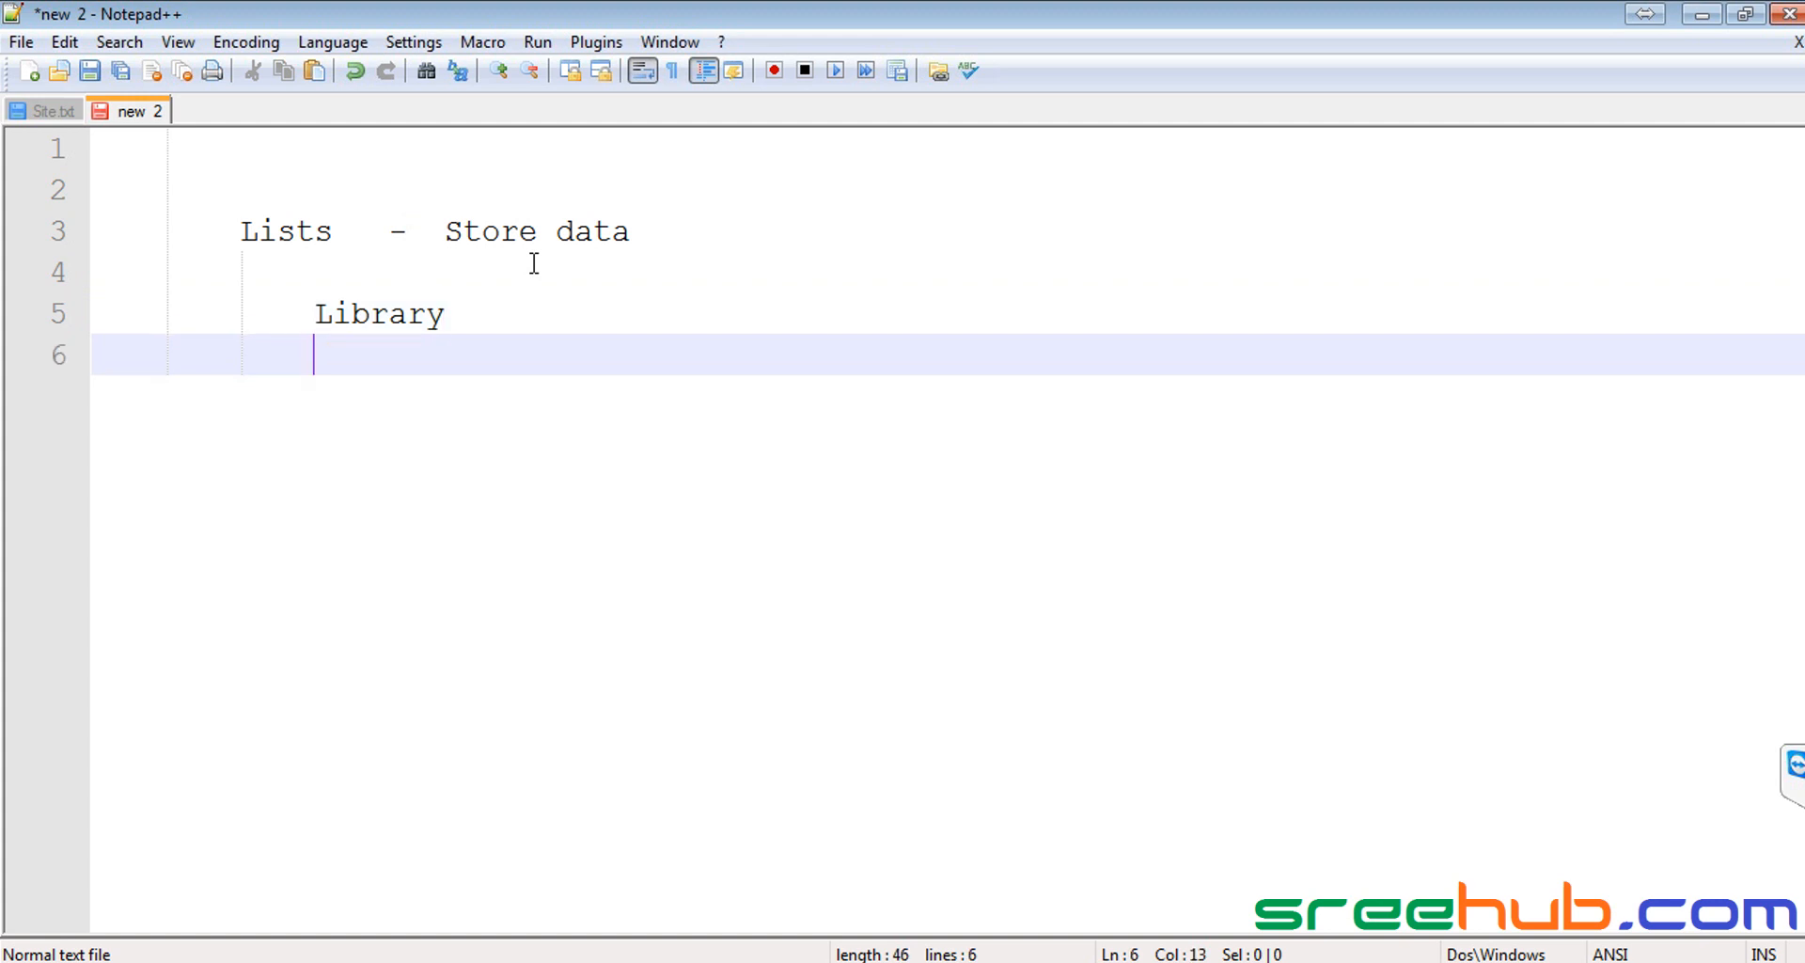
pyautogui.write('Custom lists')
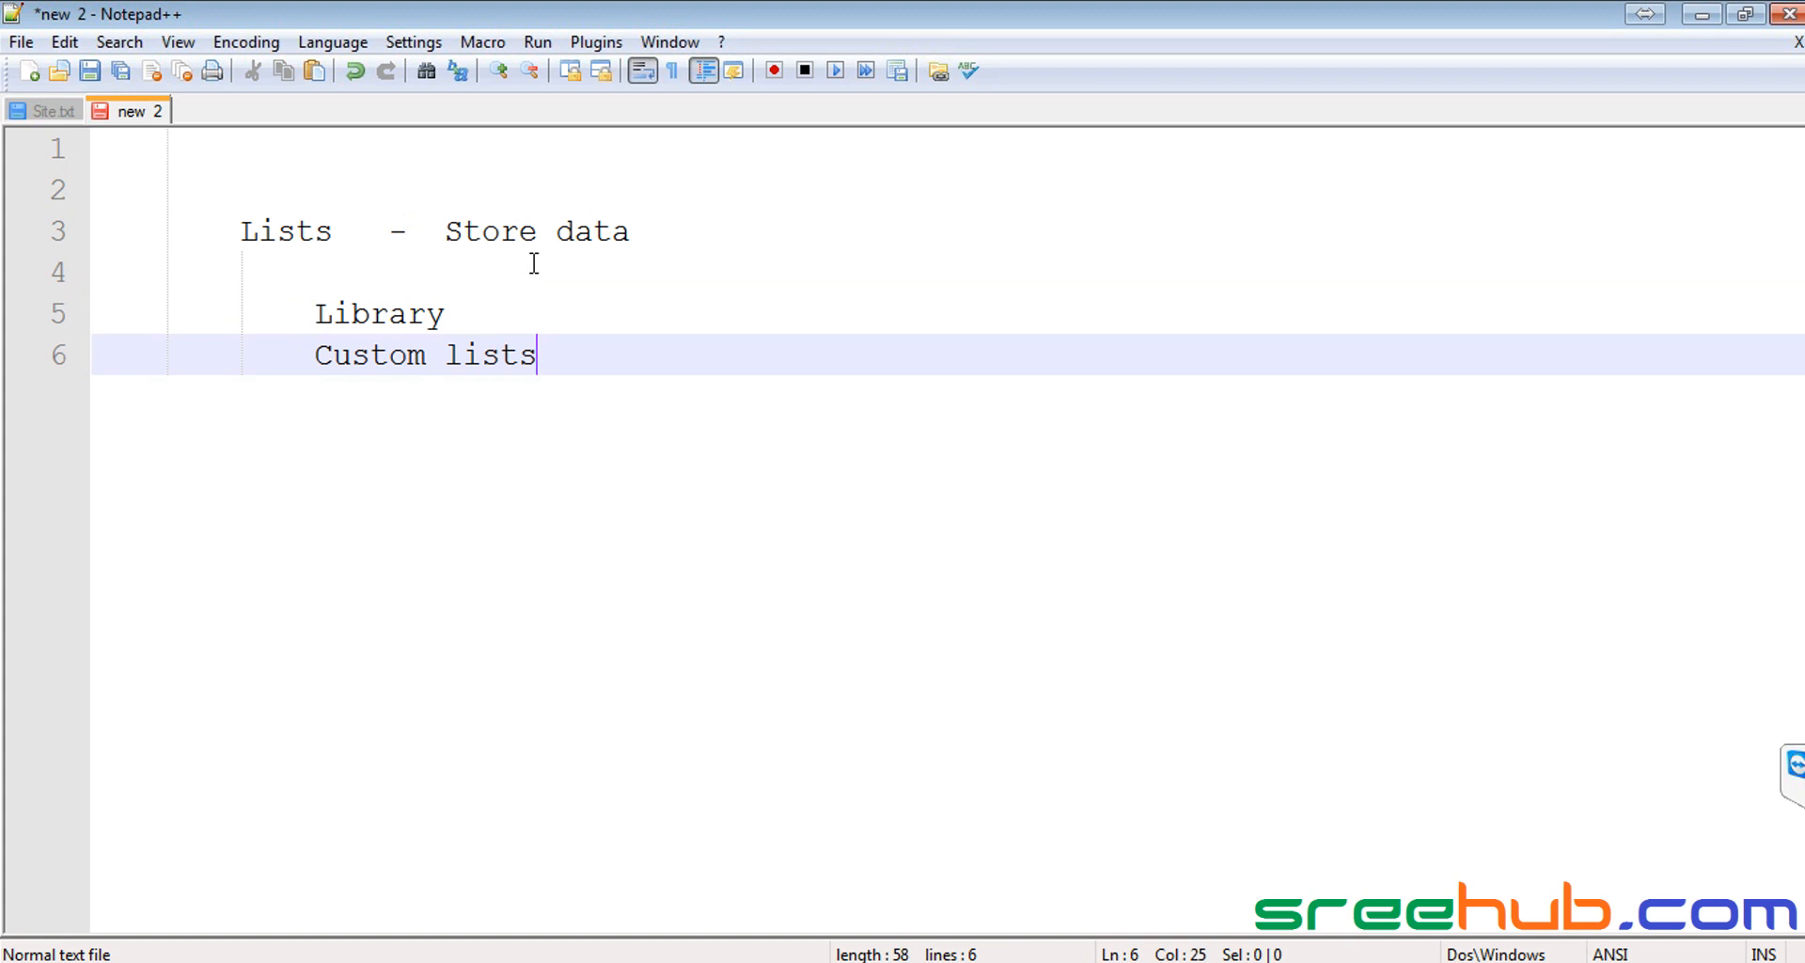
# Step: Switch to the Shop SharePoint site in the browser and view the documents in the ShopDocs library
pyautogui.hotkey('alt', 'Tab')
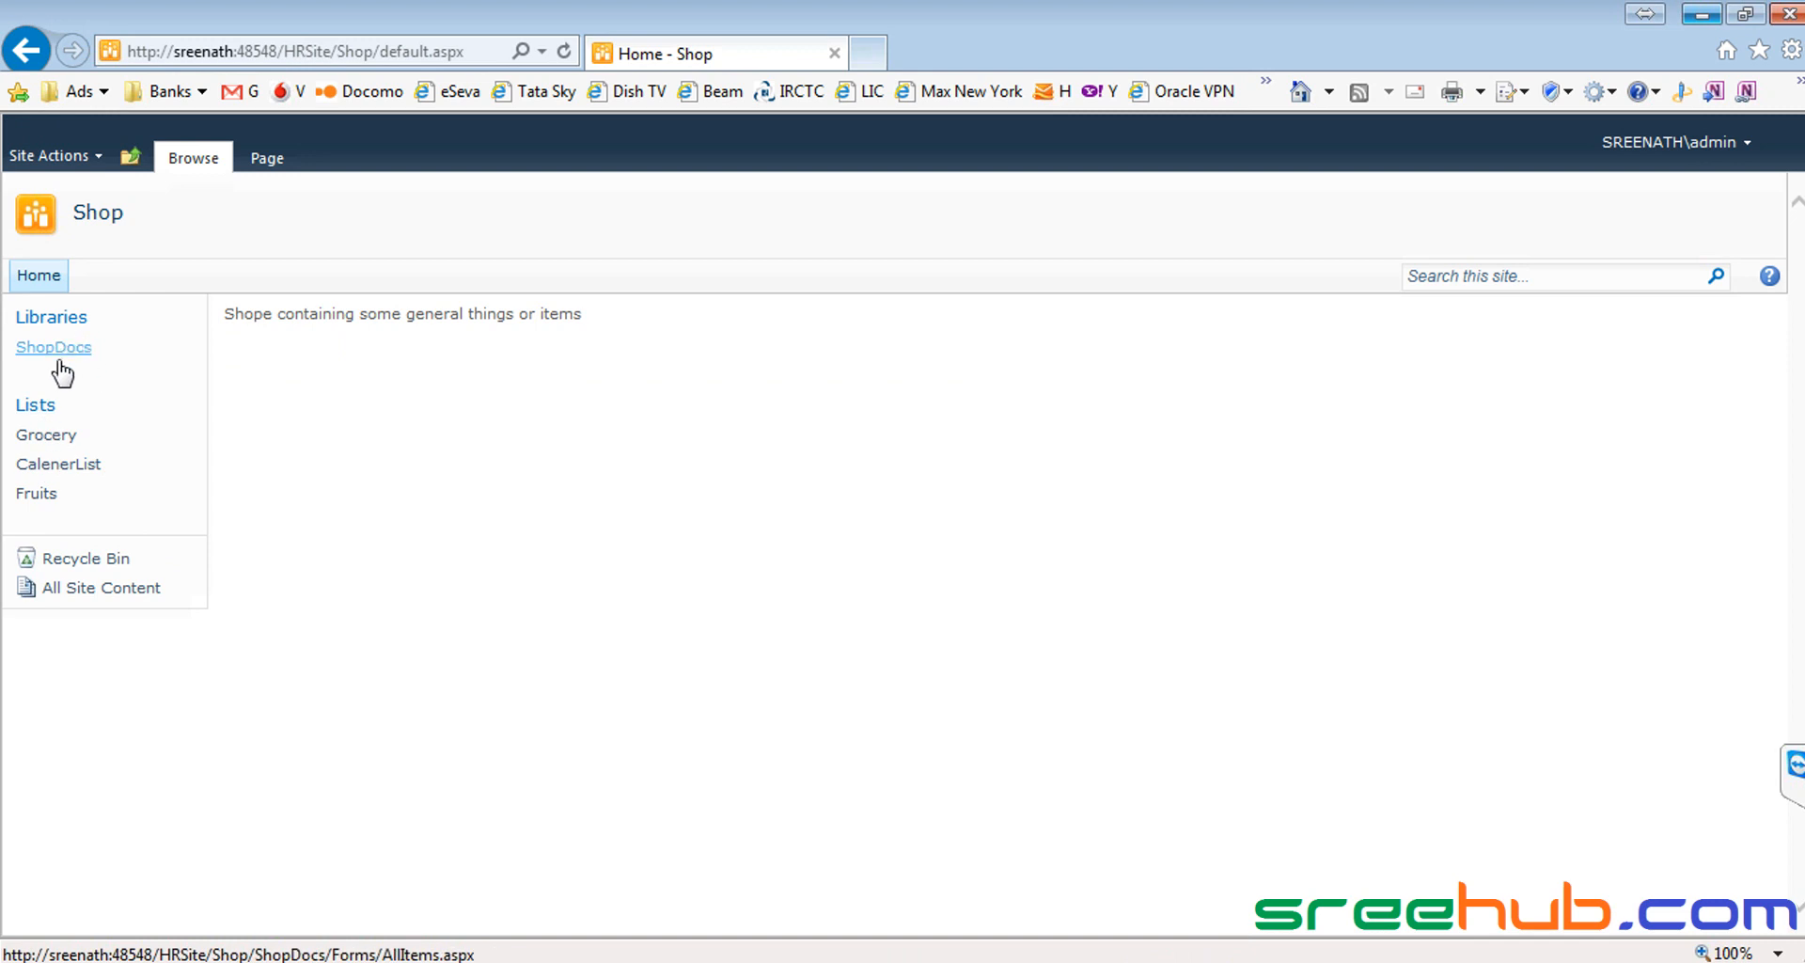
pyautogui.click(62, 438)
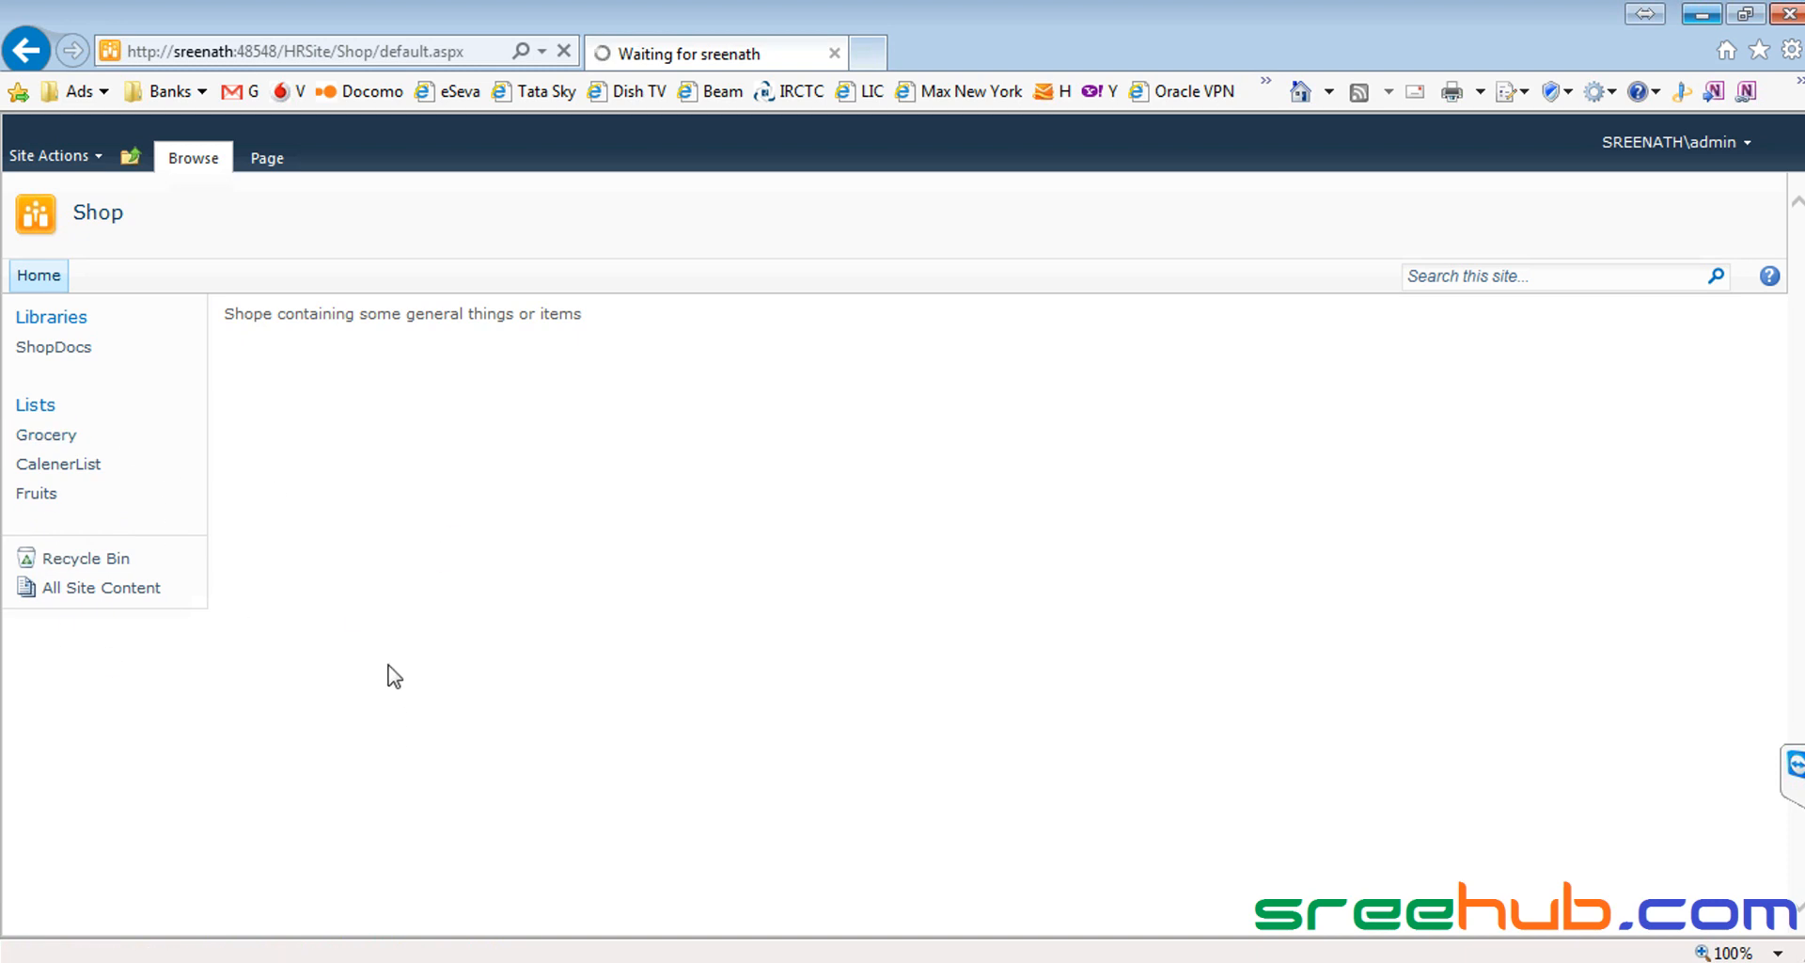
pyautogui.click(54, 350)
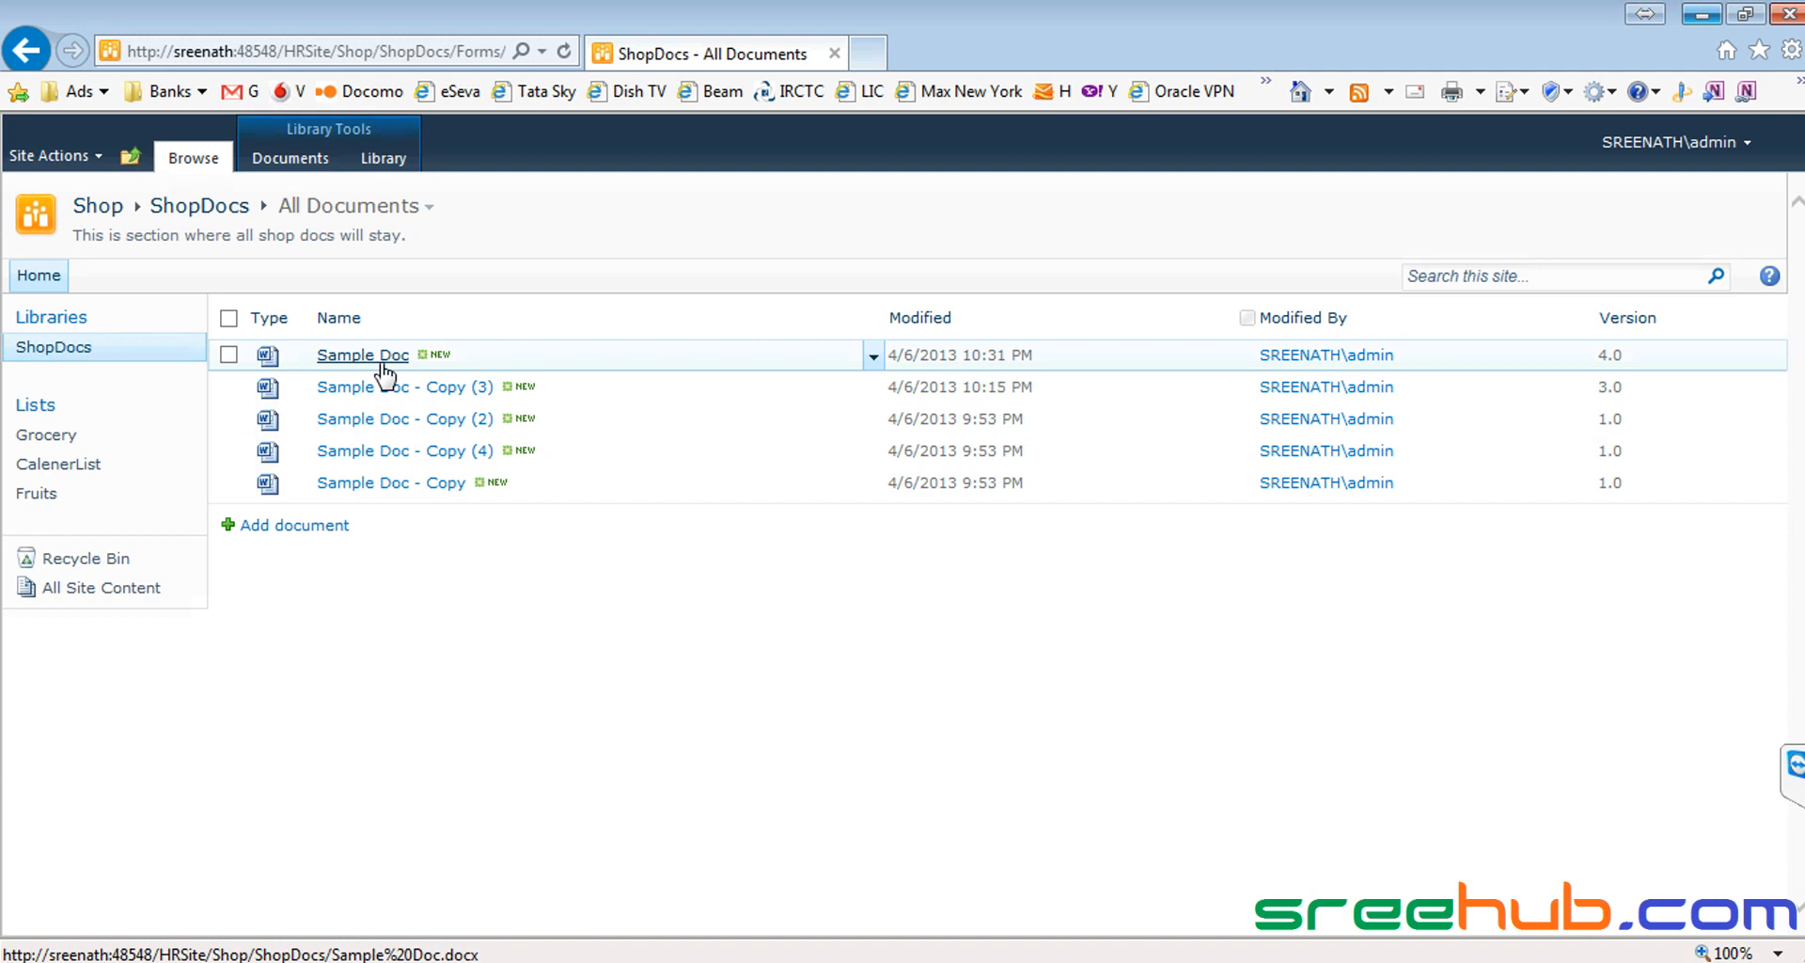
# Step: Return to the Notepad++ notes and highlight the "Library" entry, followed by the "Custom lists" entry
pyautogui.hotkey('alt', 'Tab')
pyautogui.click(318, 314)
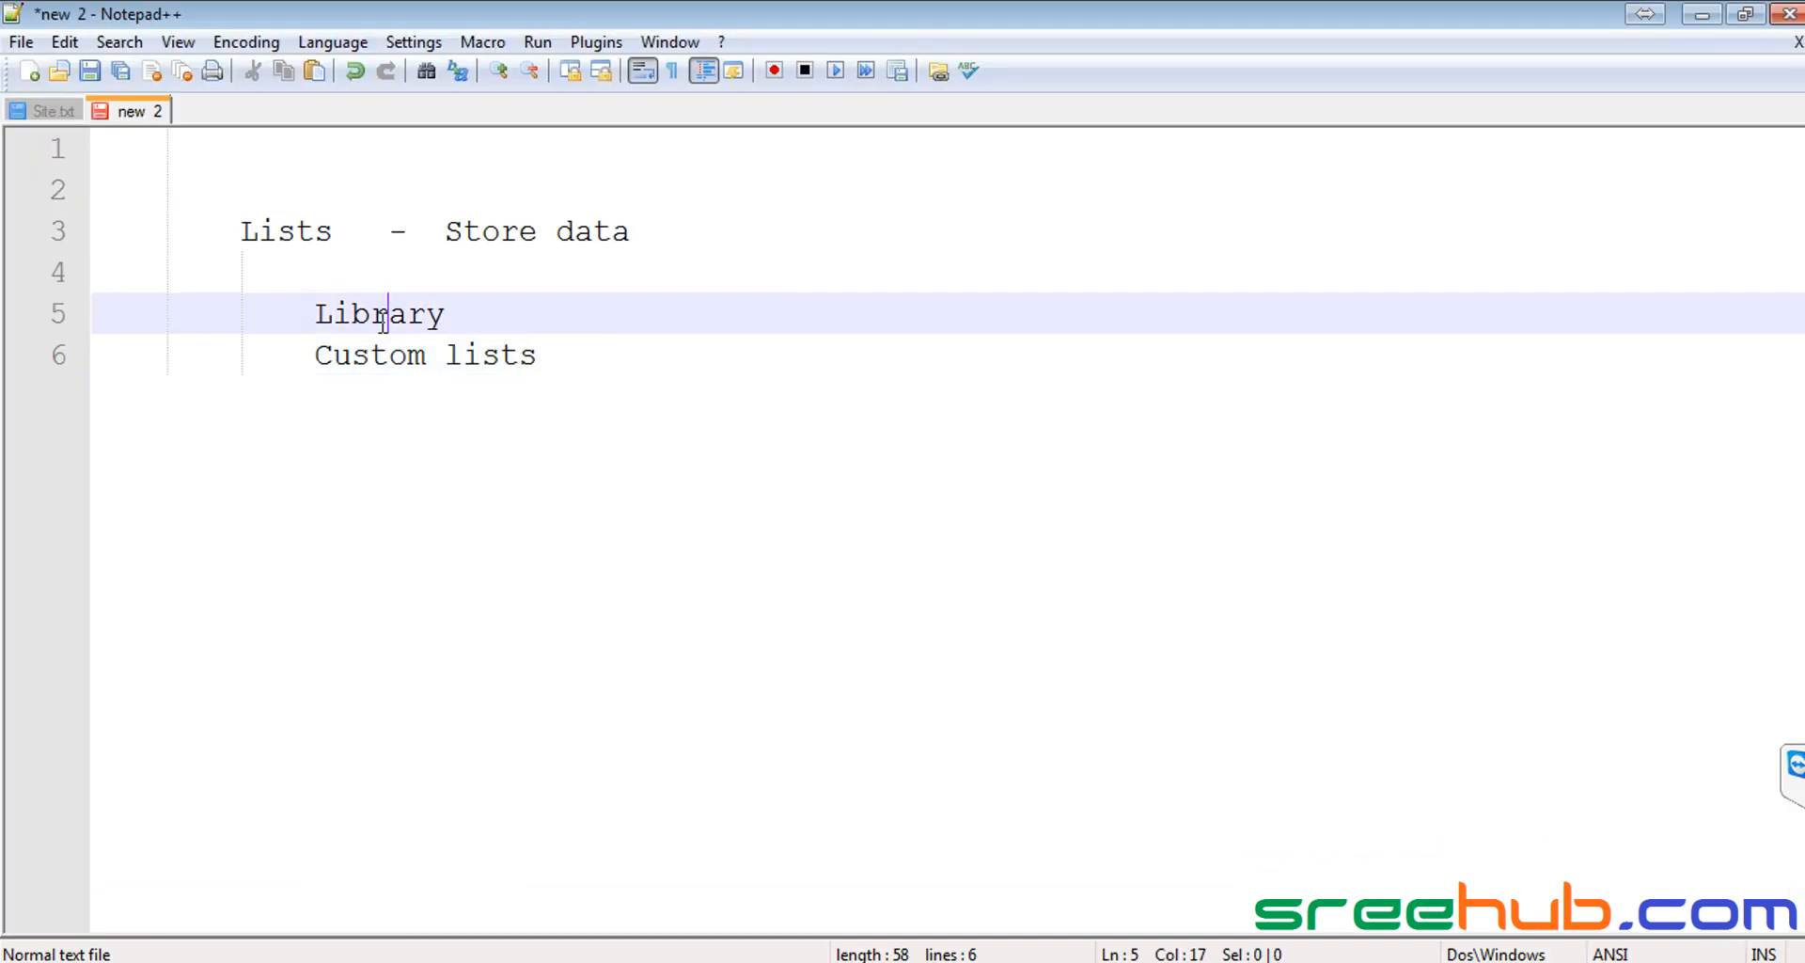
pyautogui.moveTo(318, 314); pyautogui.dragTo(596, 319)
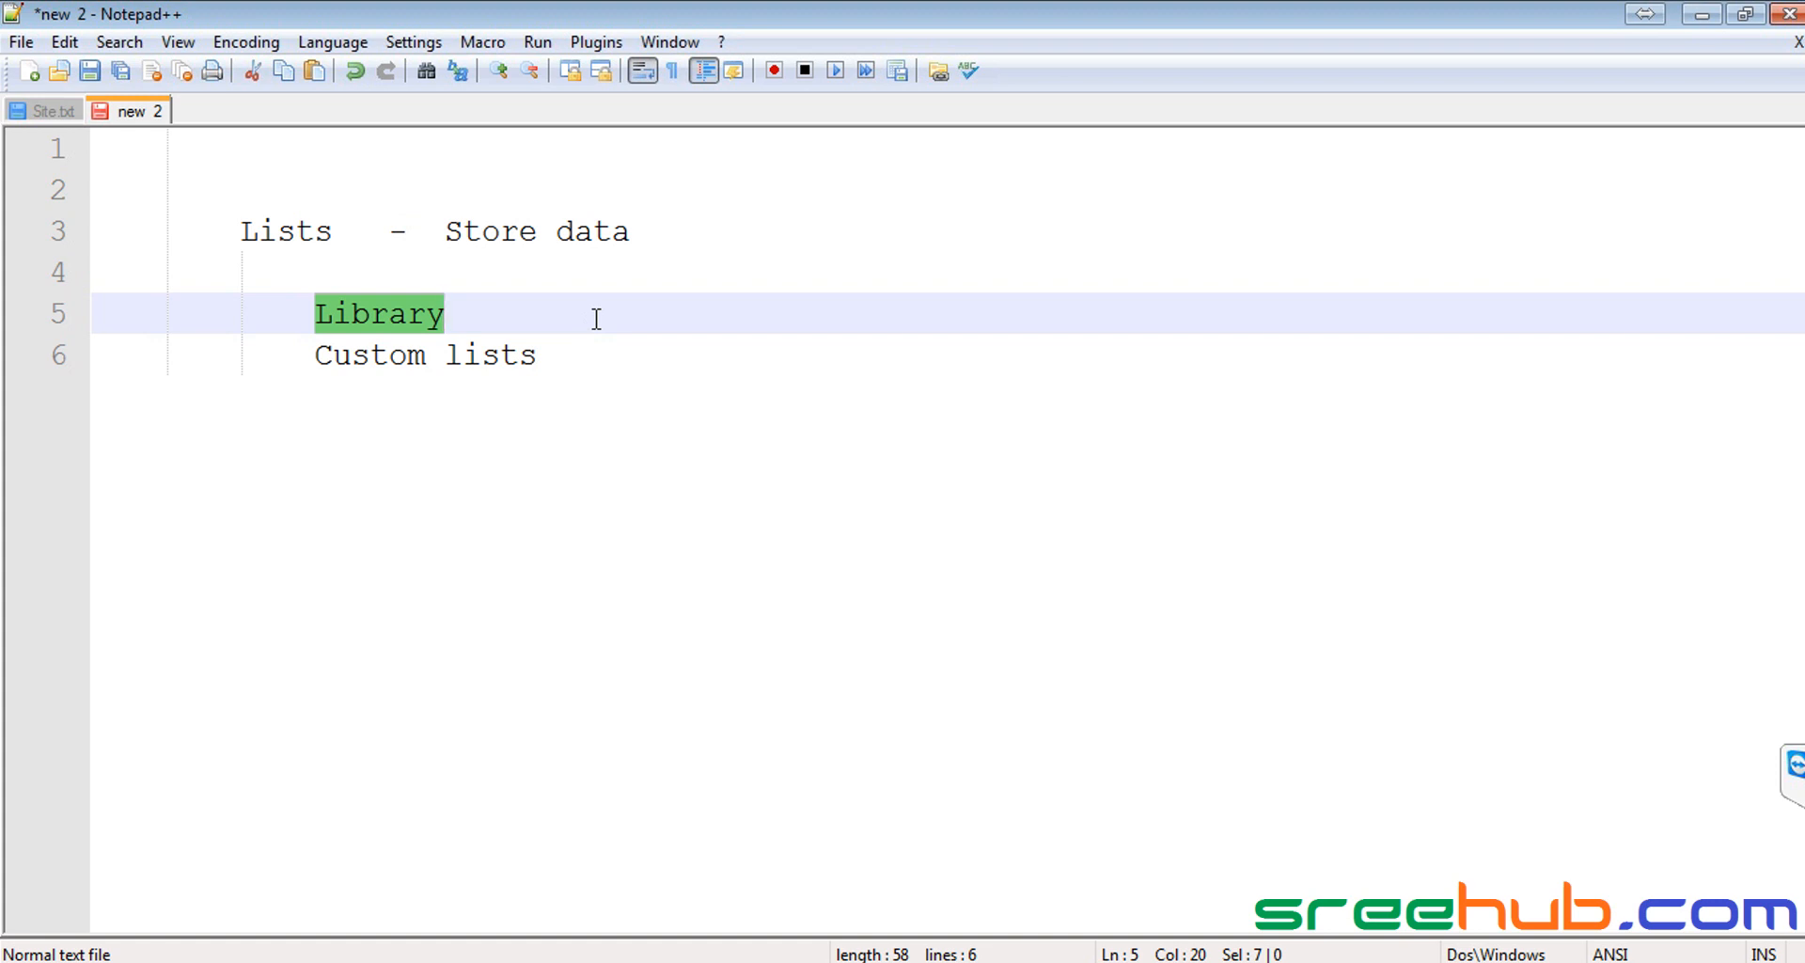
pyautogui.click(355, 355)
pyautogui.click(318, 354)
pyautogui.moveTo(318, 355); pyautogui.dragTo(604, 355)
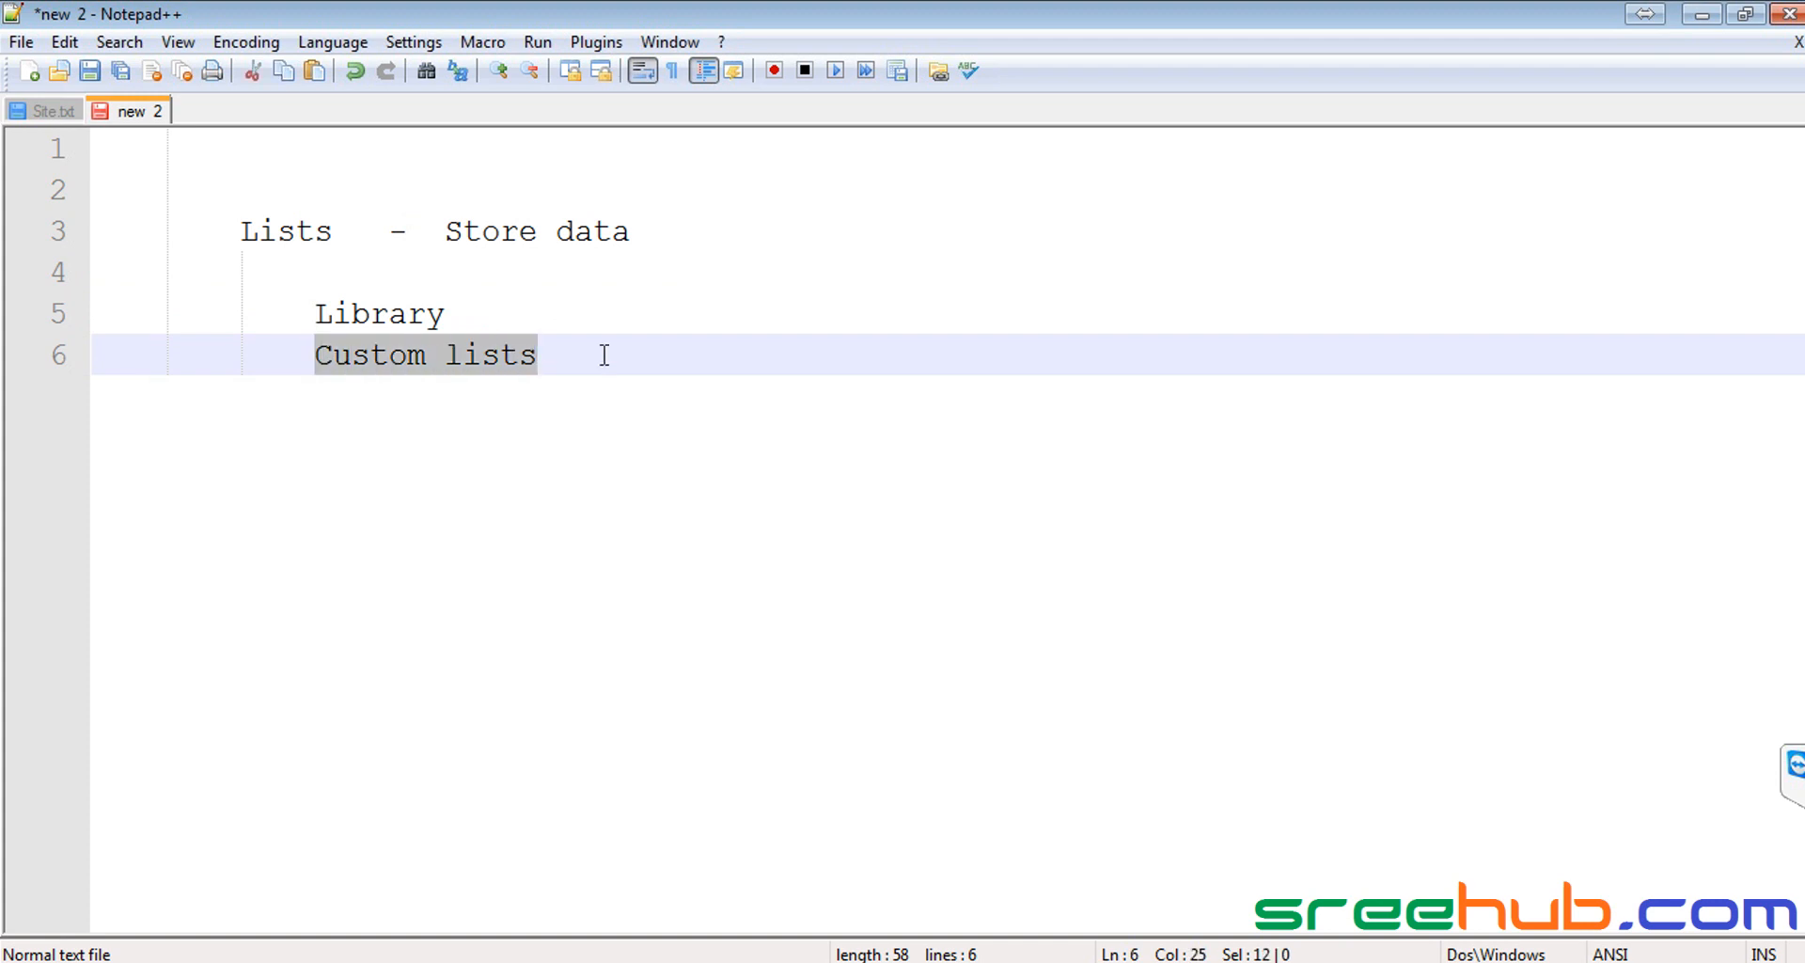
# Step: Switch to the SharePoint site in the browser and view the Grocery list and the CalenerList calendar
pyautogui.hotkey('alt', 'Tab')
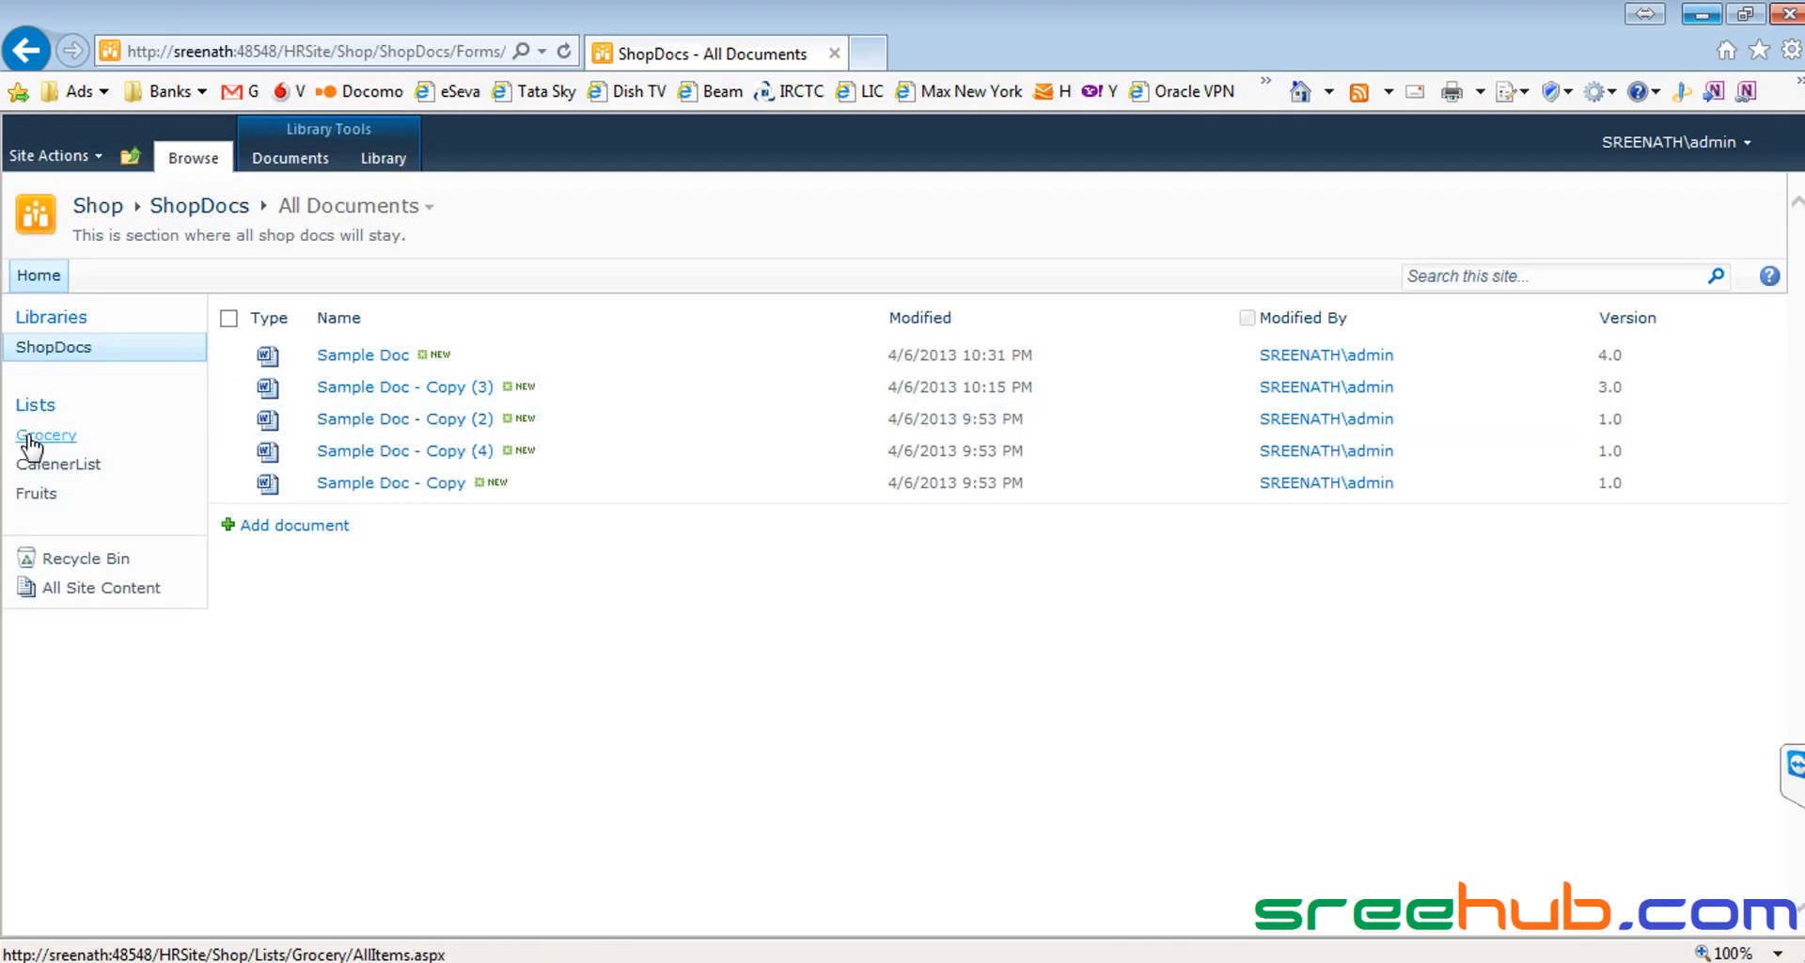
pyautogui.click(28, 436)
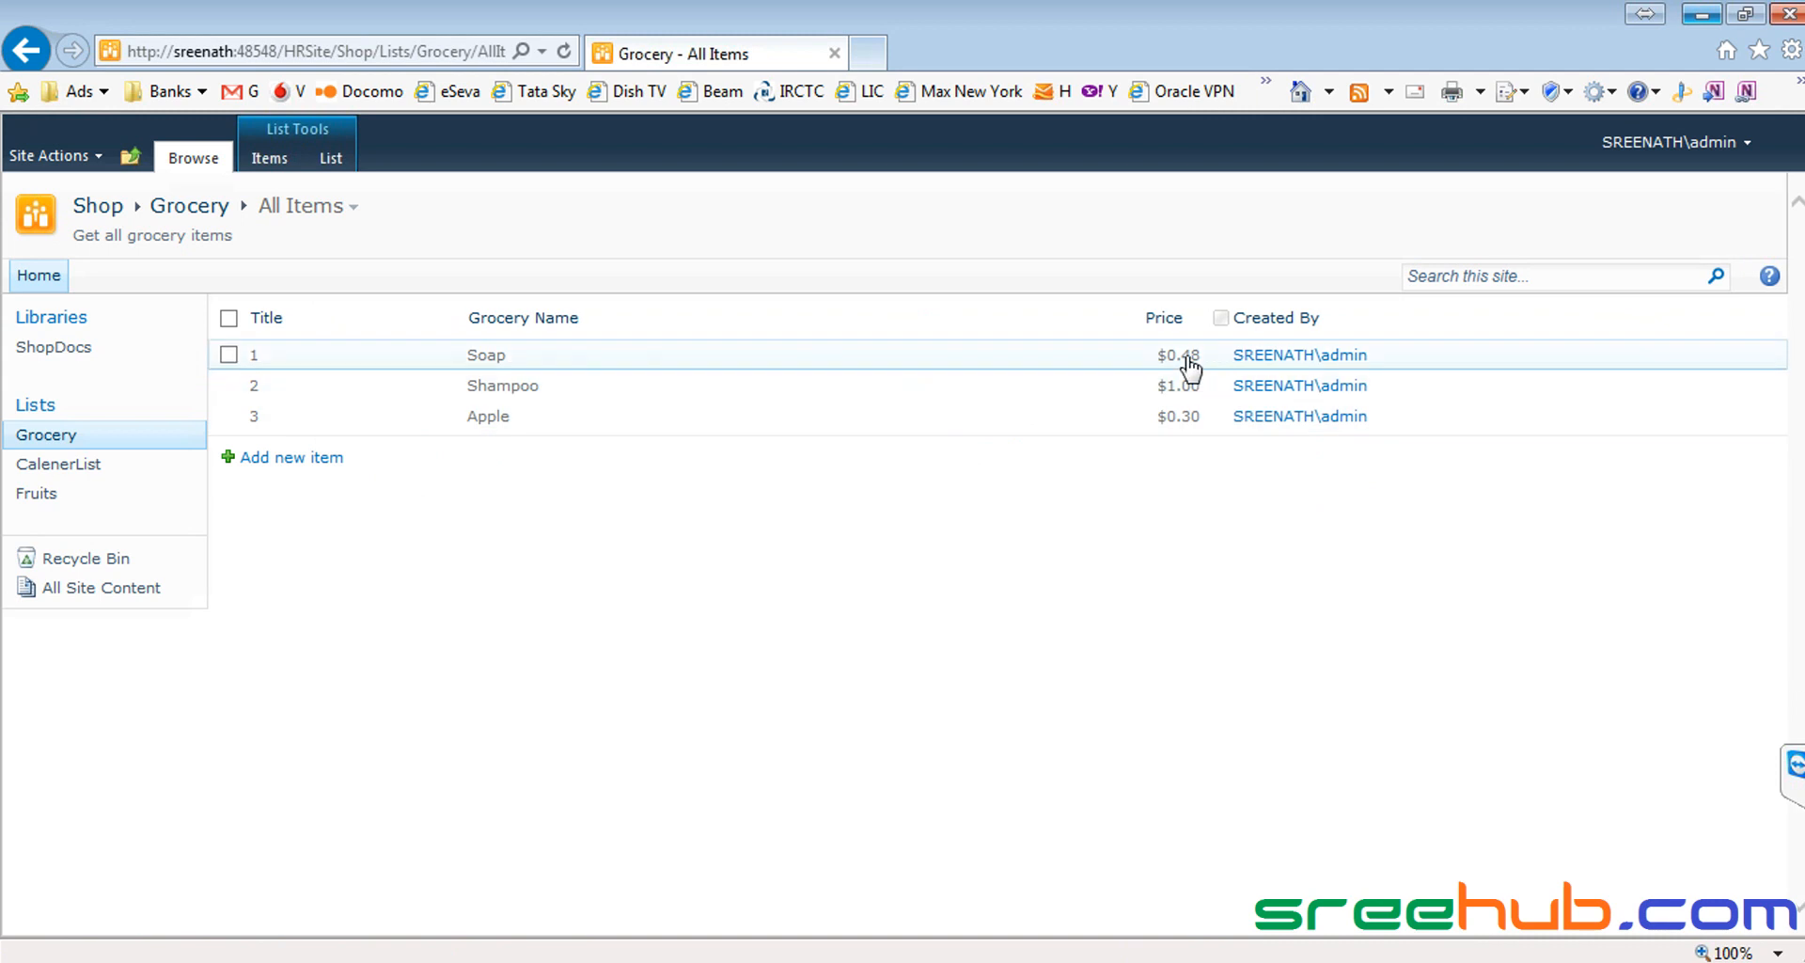
pyautogui.click(88, 463)
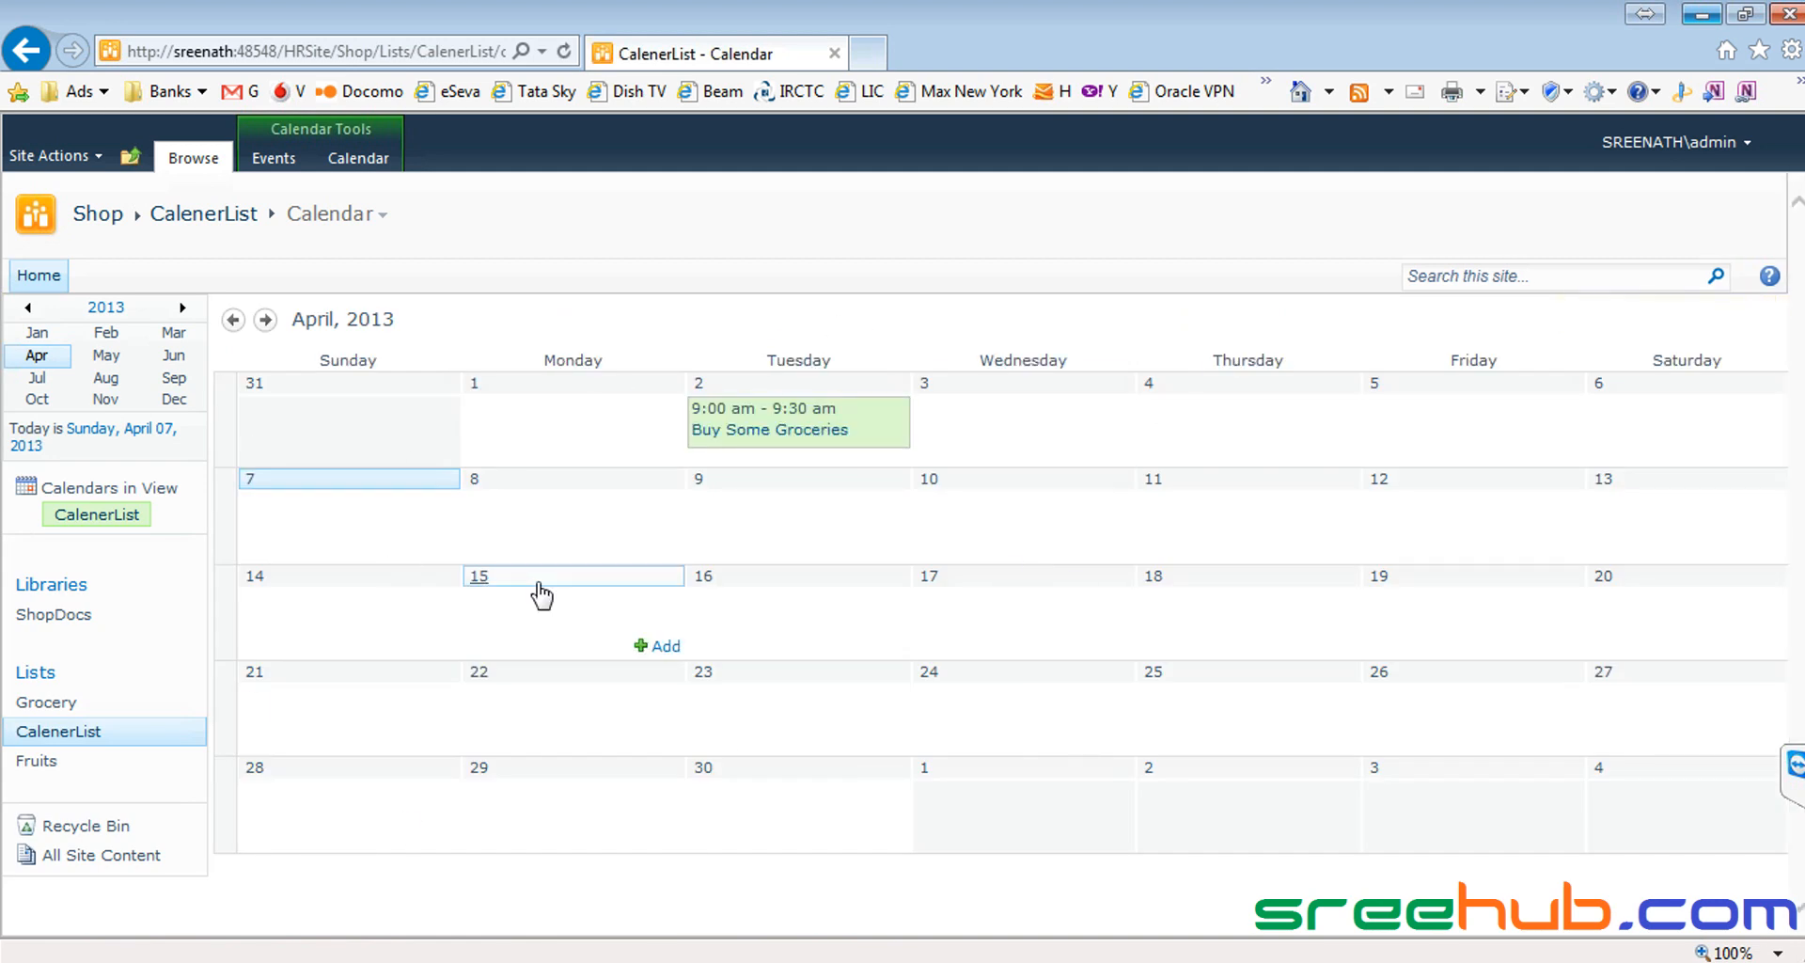
# Step: Return to the Notepad++ notes and highlight the "Lists" heading and the Library and Custom lists entries beneath it
pyautogui.hotkey('alt', 'Tab')
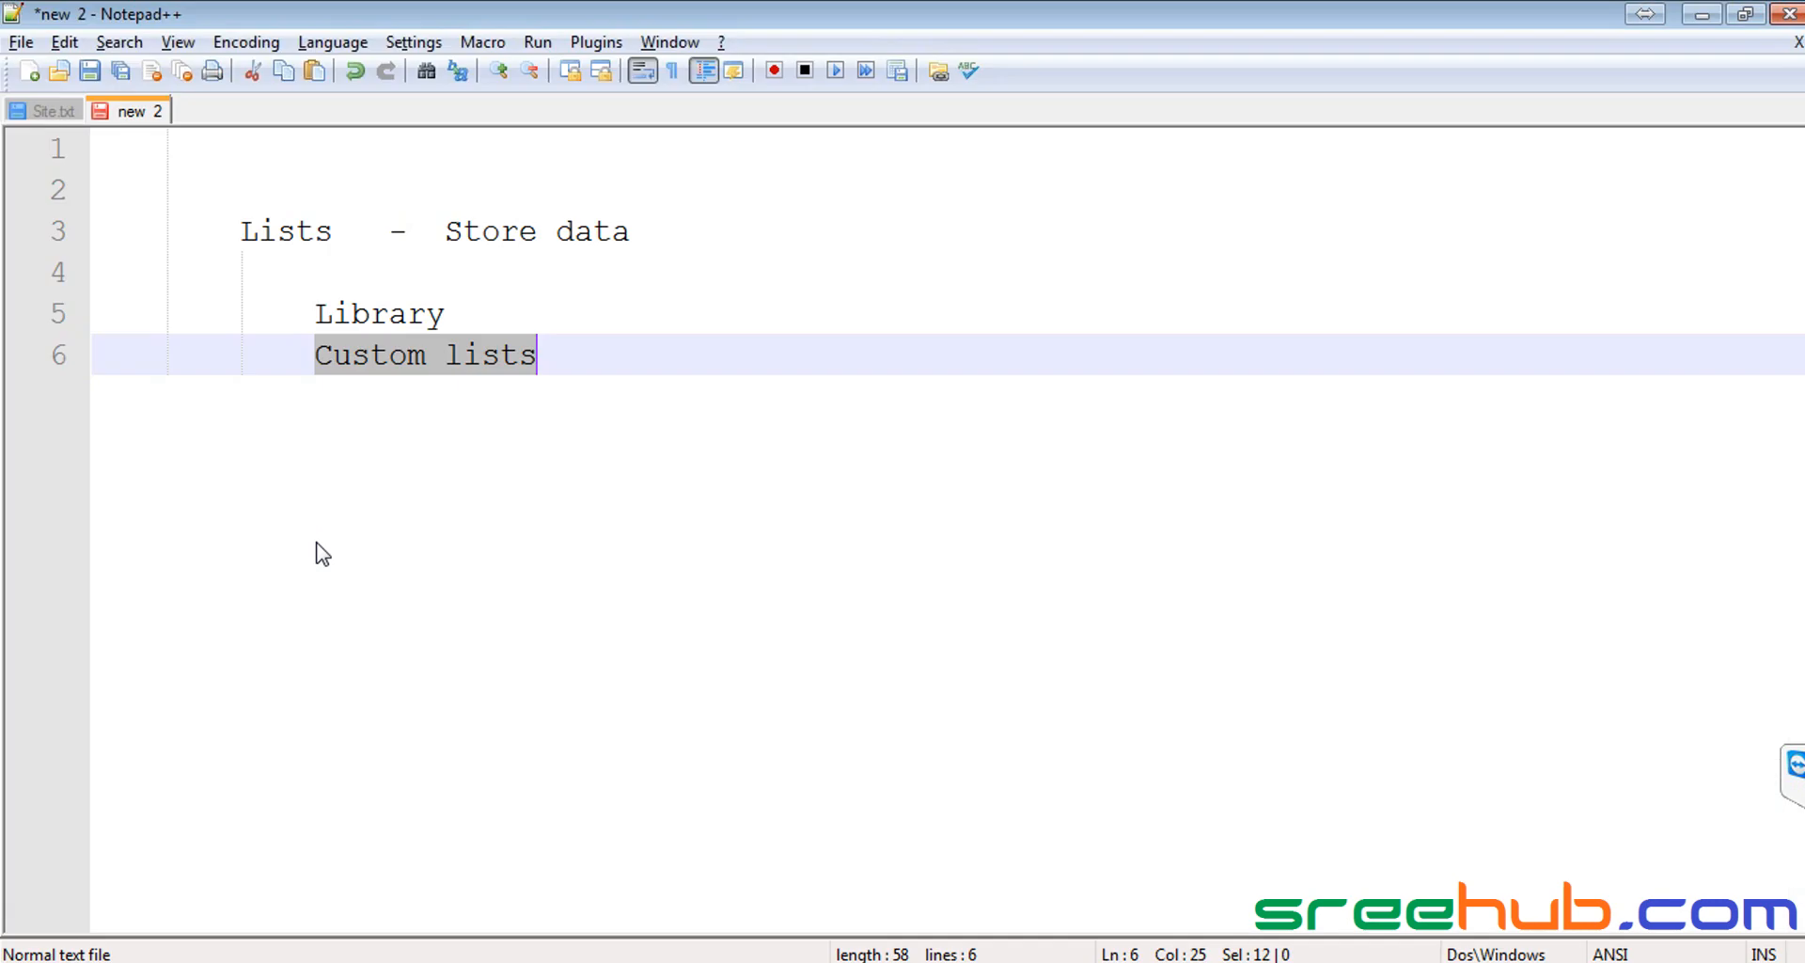
pyautogui.doubleClick(271, 219)
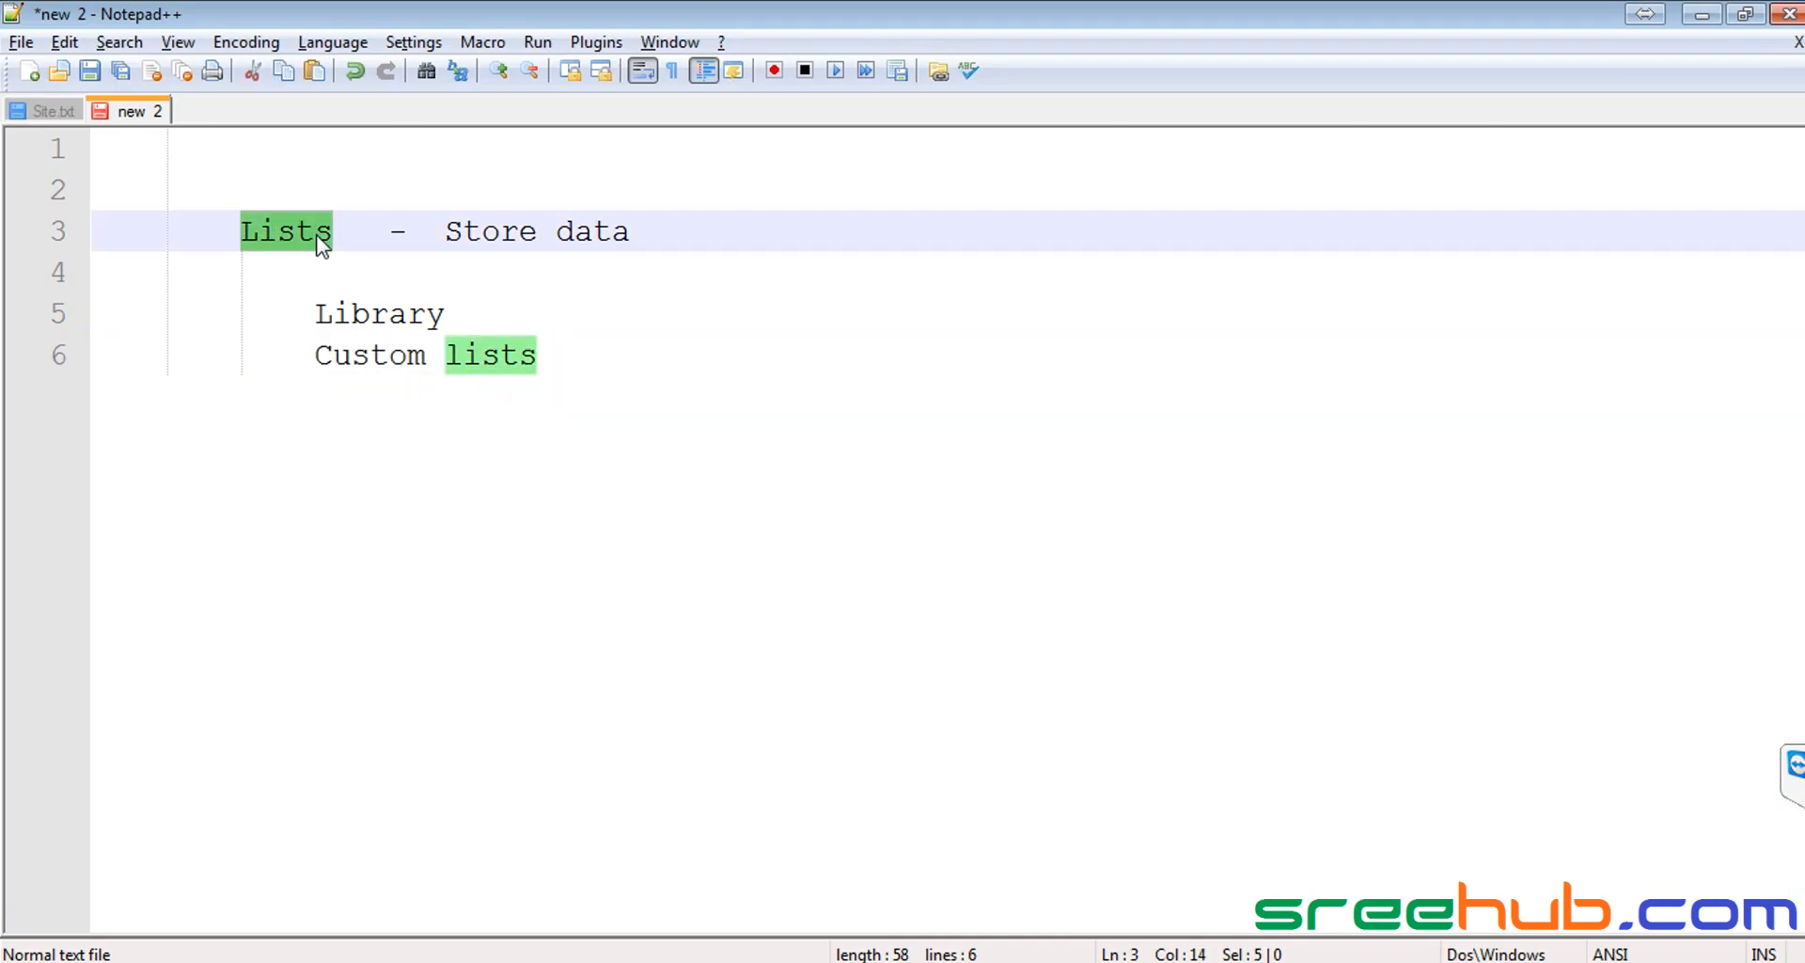
pyautogui.moveTo(315, 310); pyautogui.dragTo(619, 372)
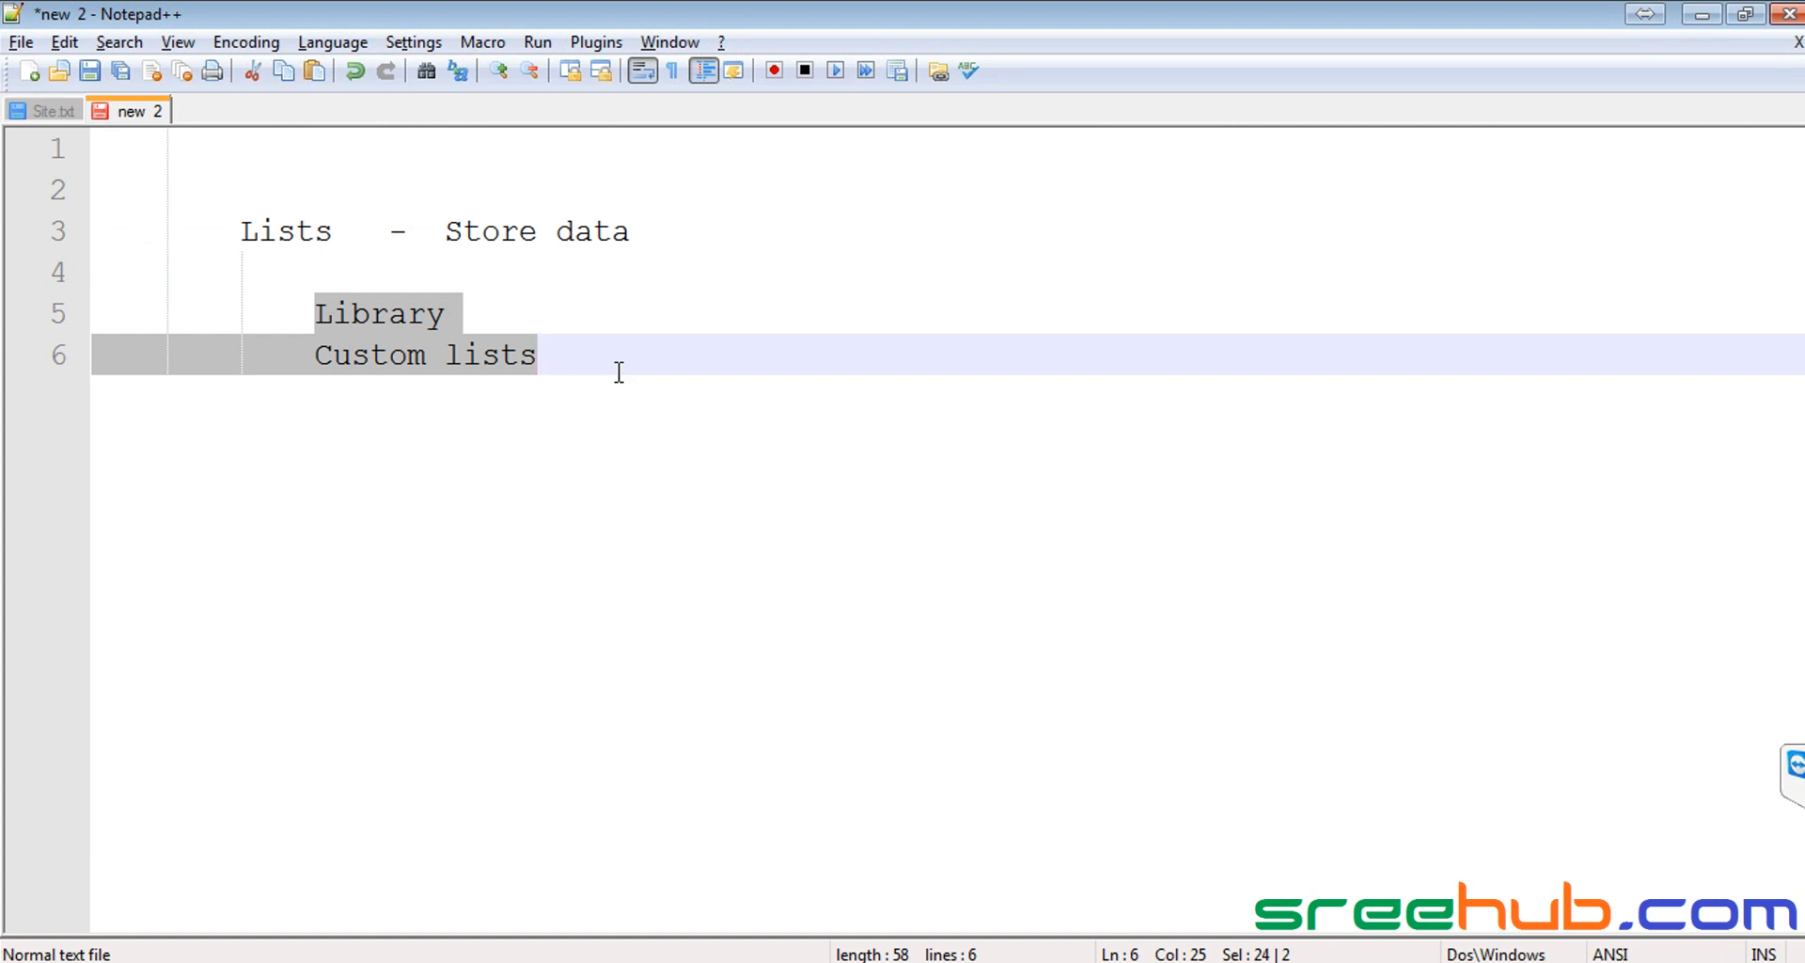
pyautogui.doubleClick(367, 306)
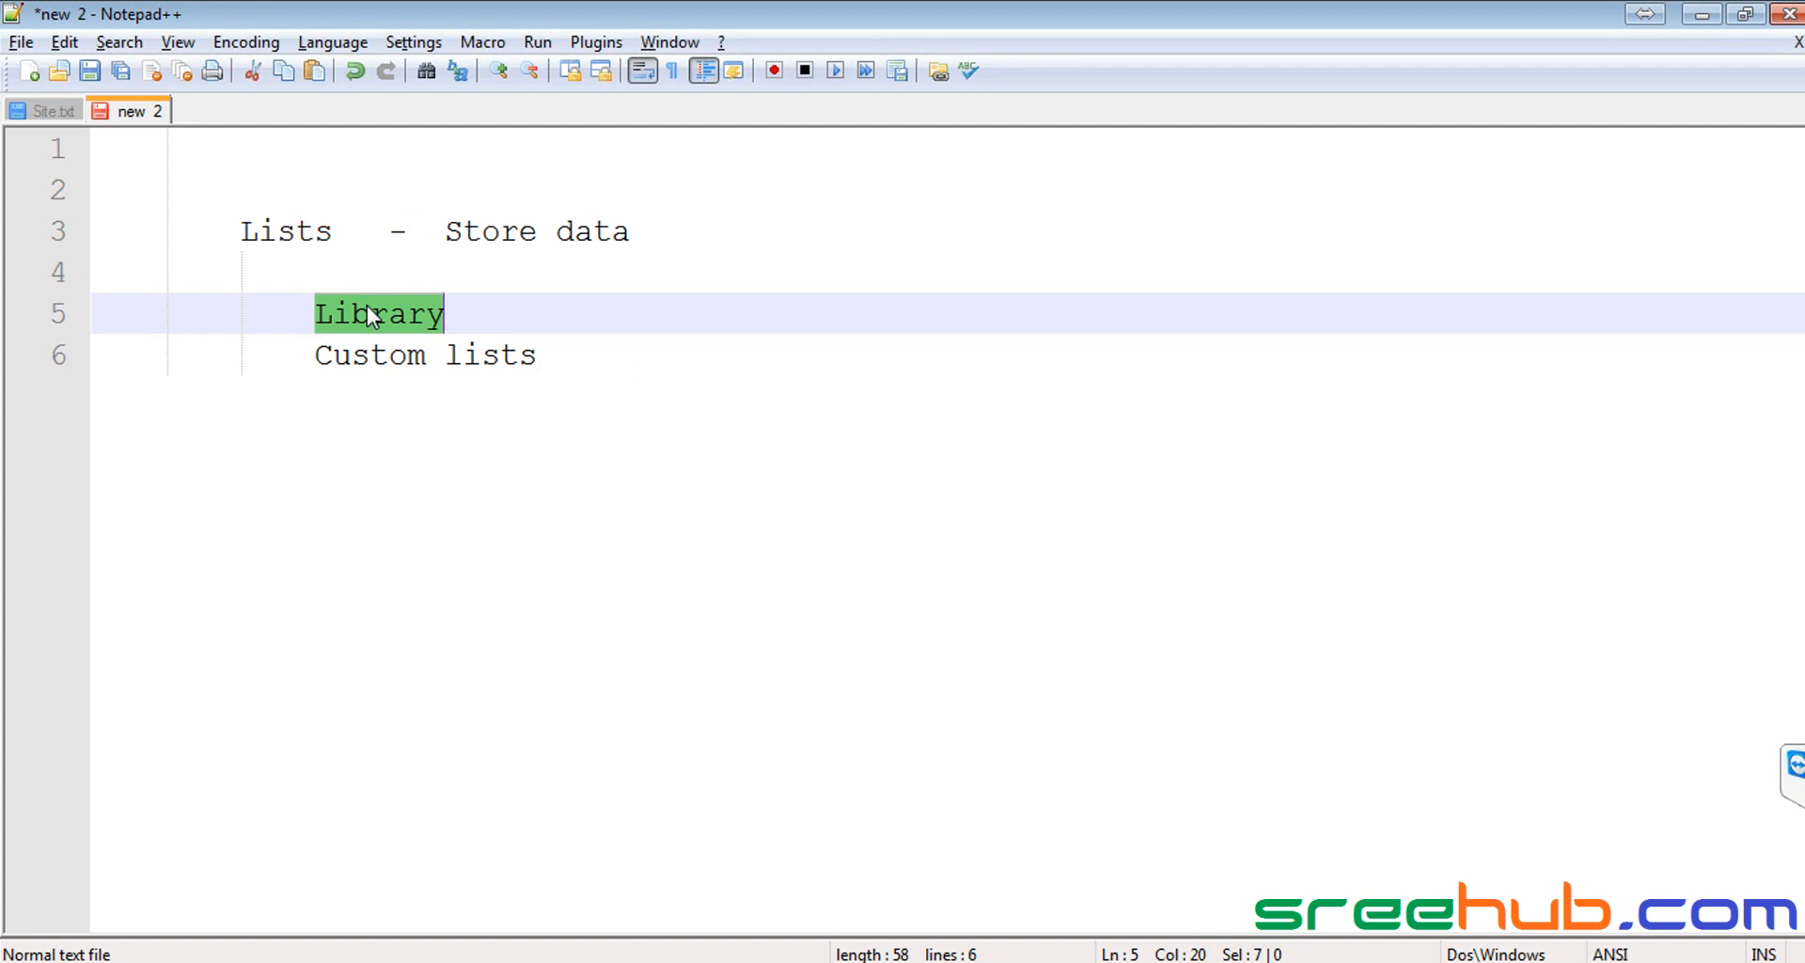
# Step: Add the description "- Maintaining documents" after the "Library" entry, spaced out with tabs
pyautogui.click(500, 323)
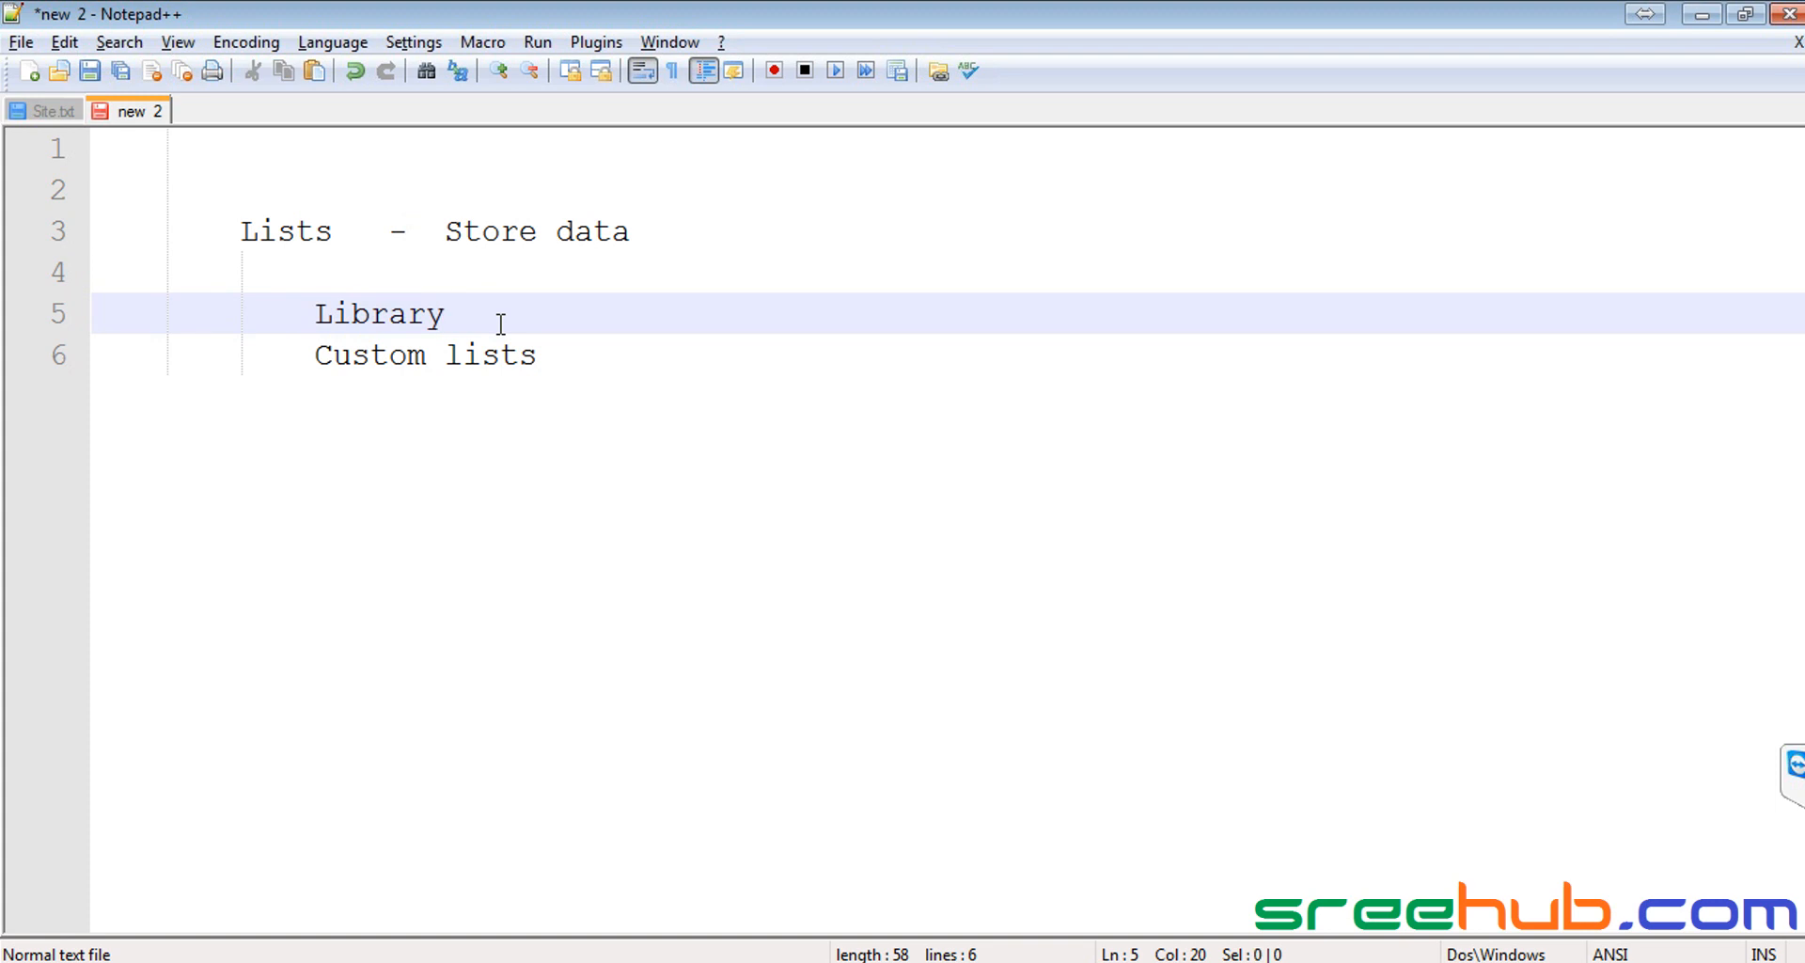
pyautogui.press('Tab')
pyautogui.press('Tab')
pyautogui.write('-')
pyautogui.press('Tab')
pyautogui.write('Maintai')
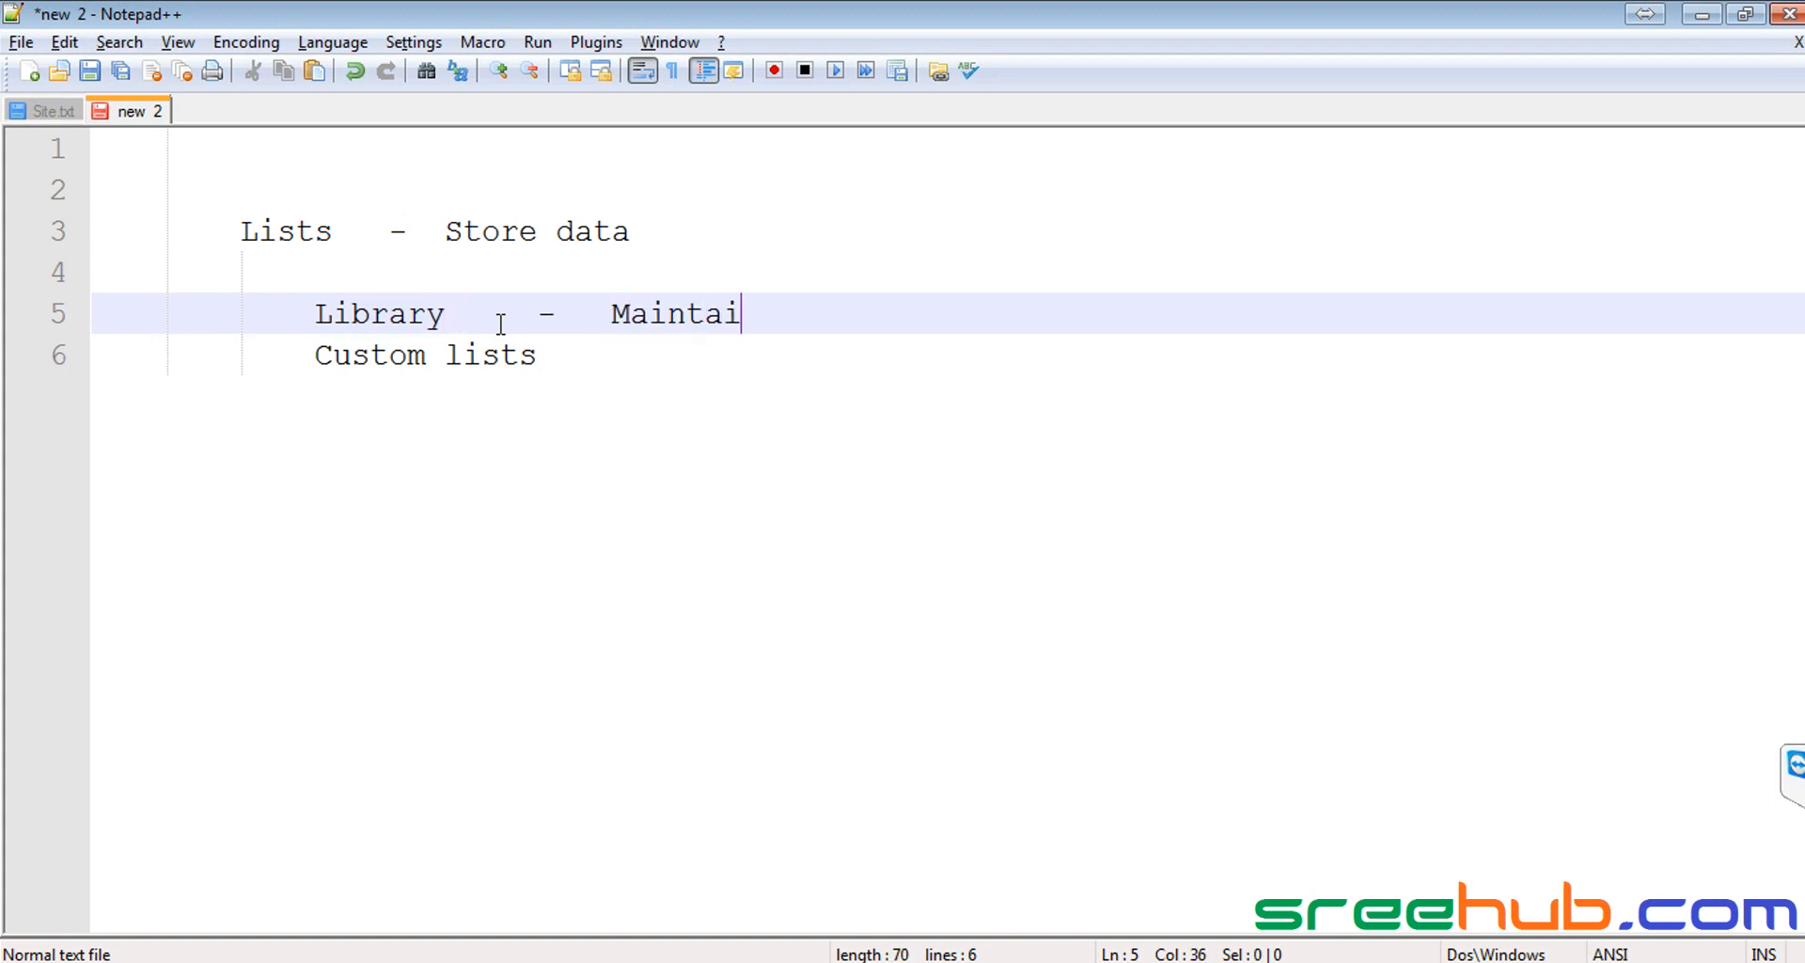
pyautogui.write('ning documents')
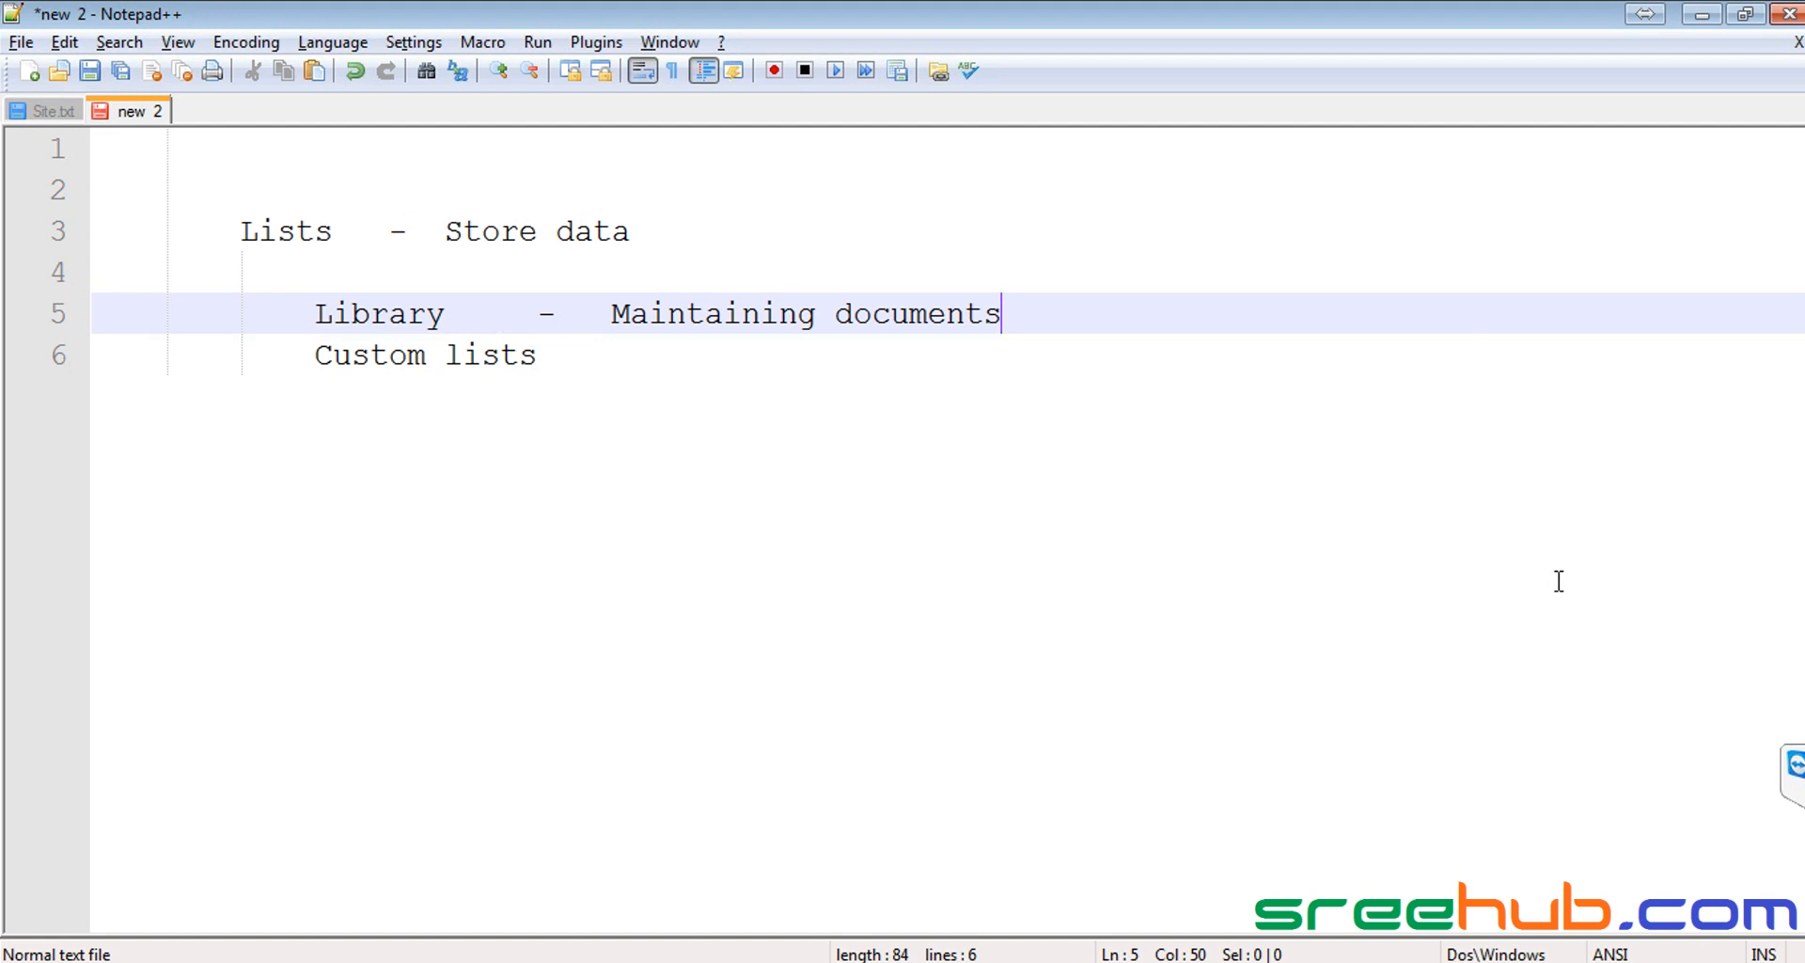
# Step: Review the notes by highlighting the Library and Custom lists lines, the "Lists" heading and the text "Maintaining documents"
pyautogui.click(1140, 859)
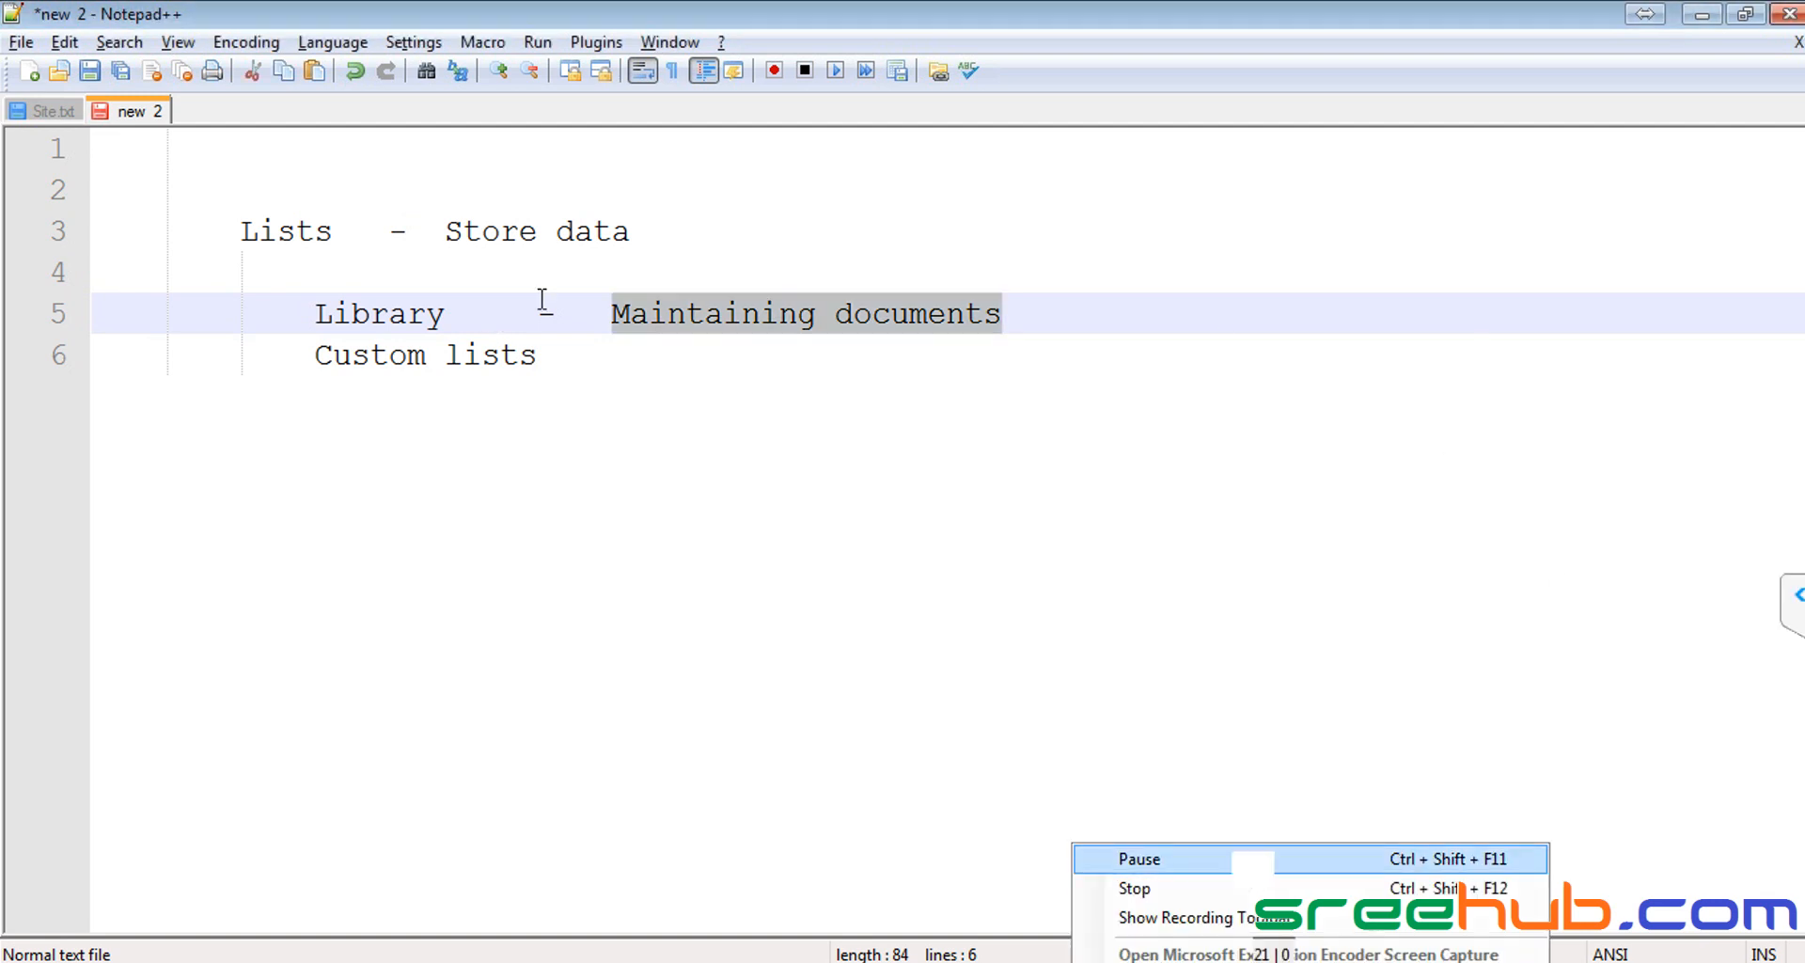
pyautogui.doubleClick(368, 318)
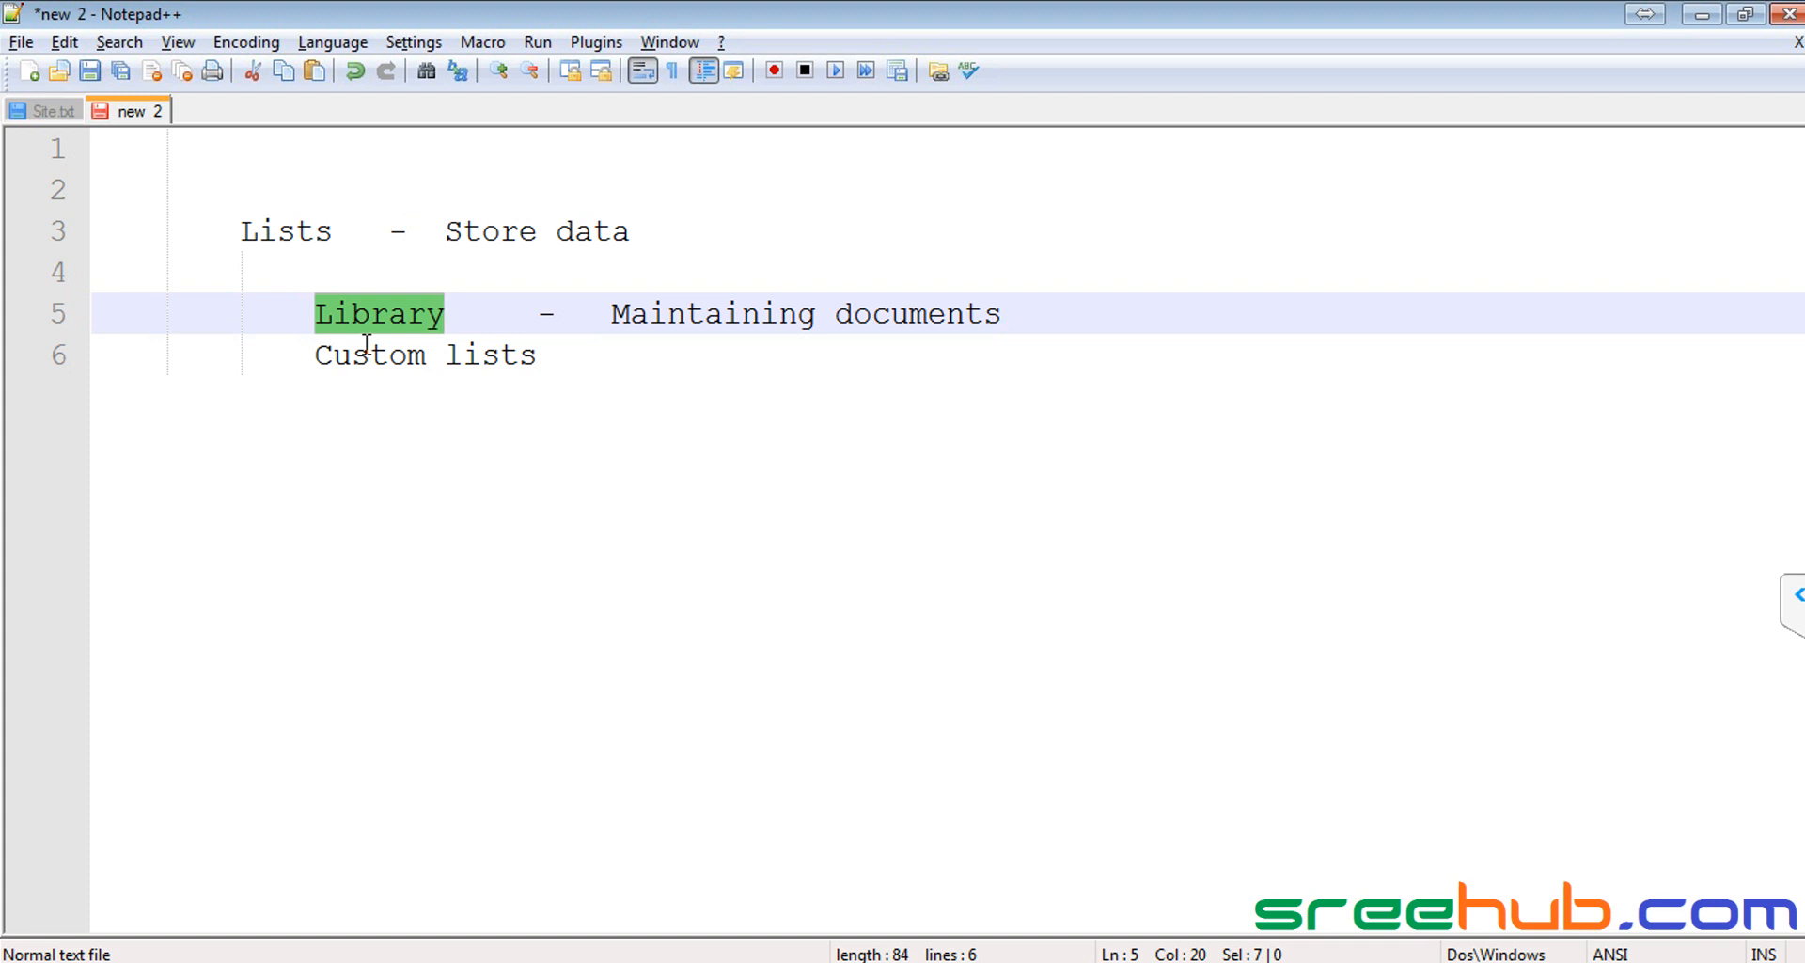
pyautogui.click(354, 310)
pyautogui.moveTo(316, 310); pyautogui.dragTo(938, 373)
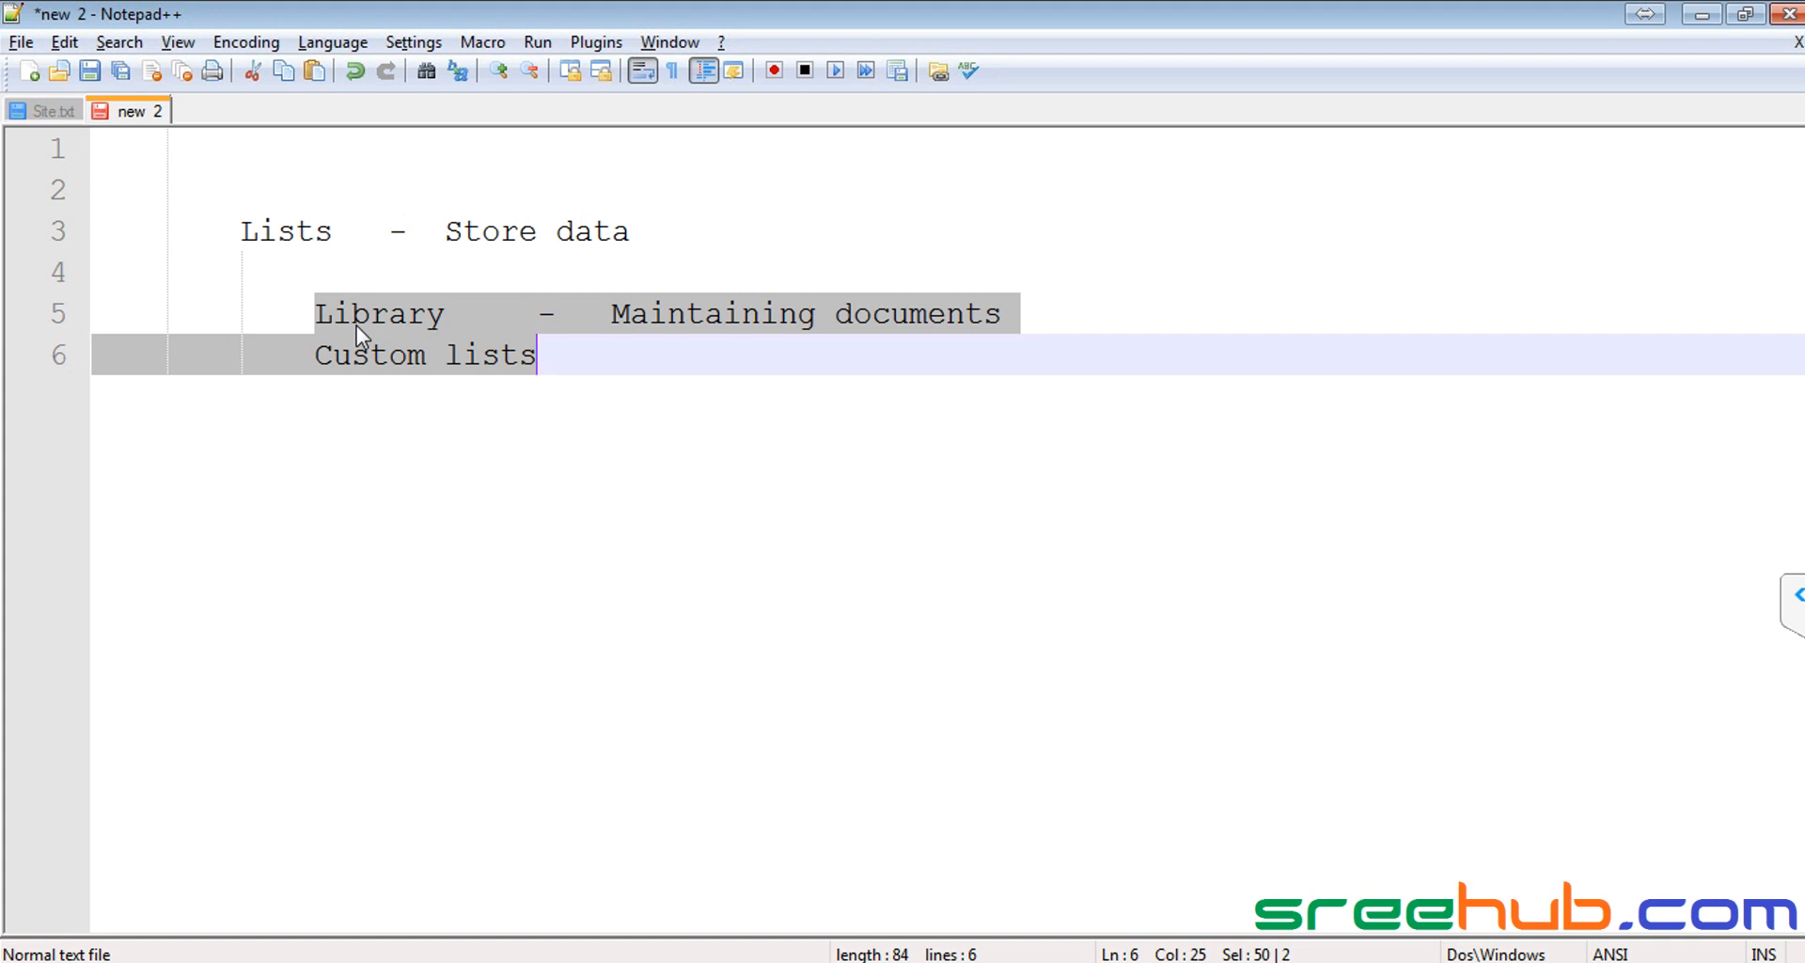
pyautogui.doubleClick(286, 235)
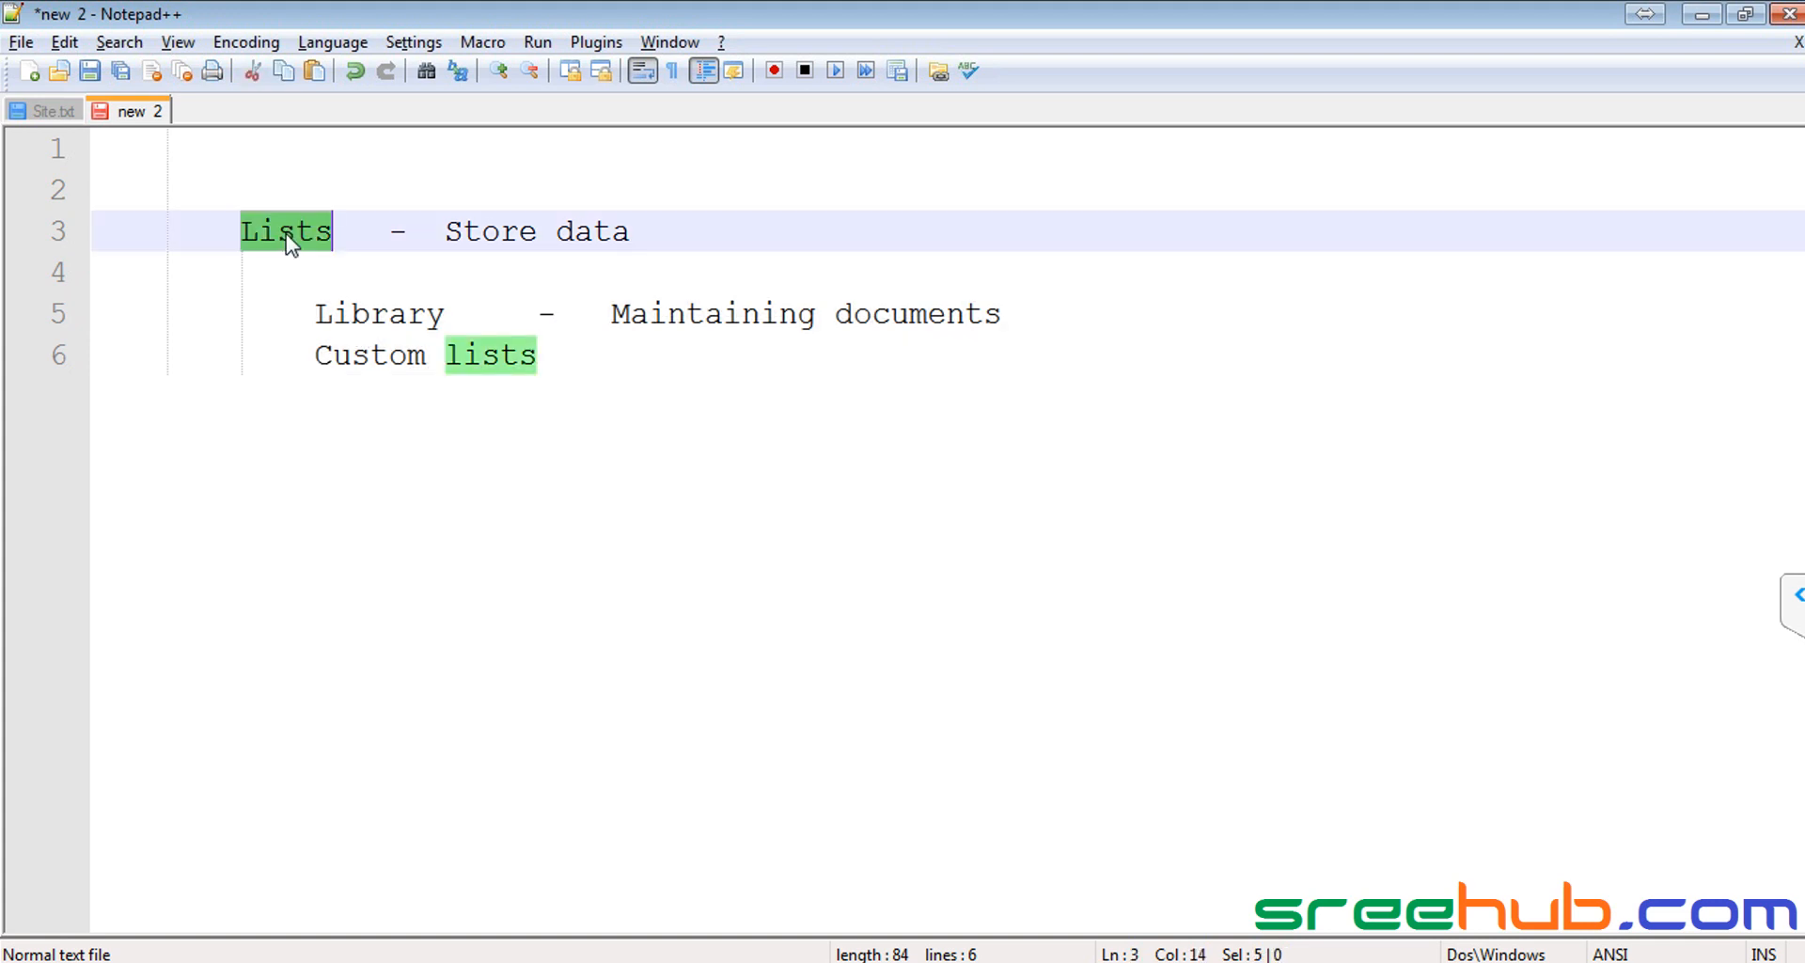
pyautogui.doubleClick(389, 313)
pyautogui.moveTo(610, 313); pyautogui.dragTo(1041, 312)
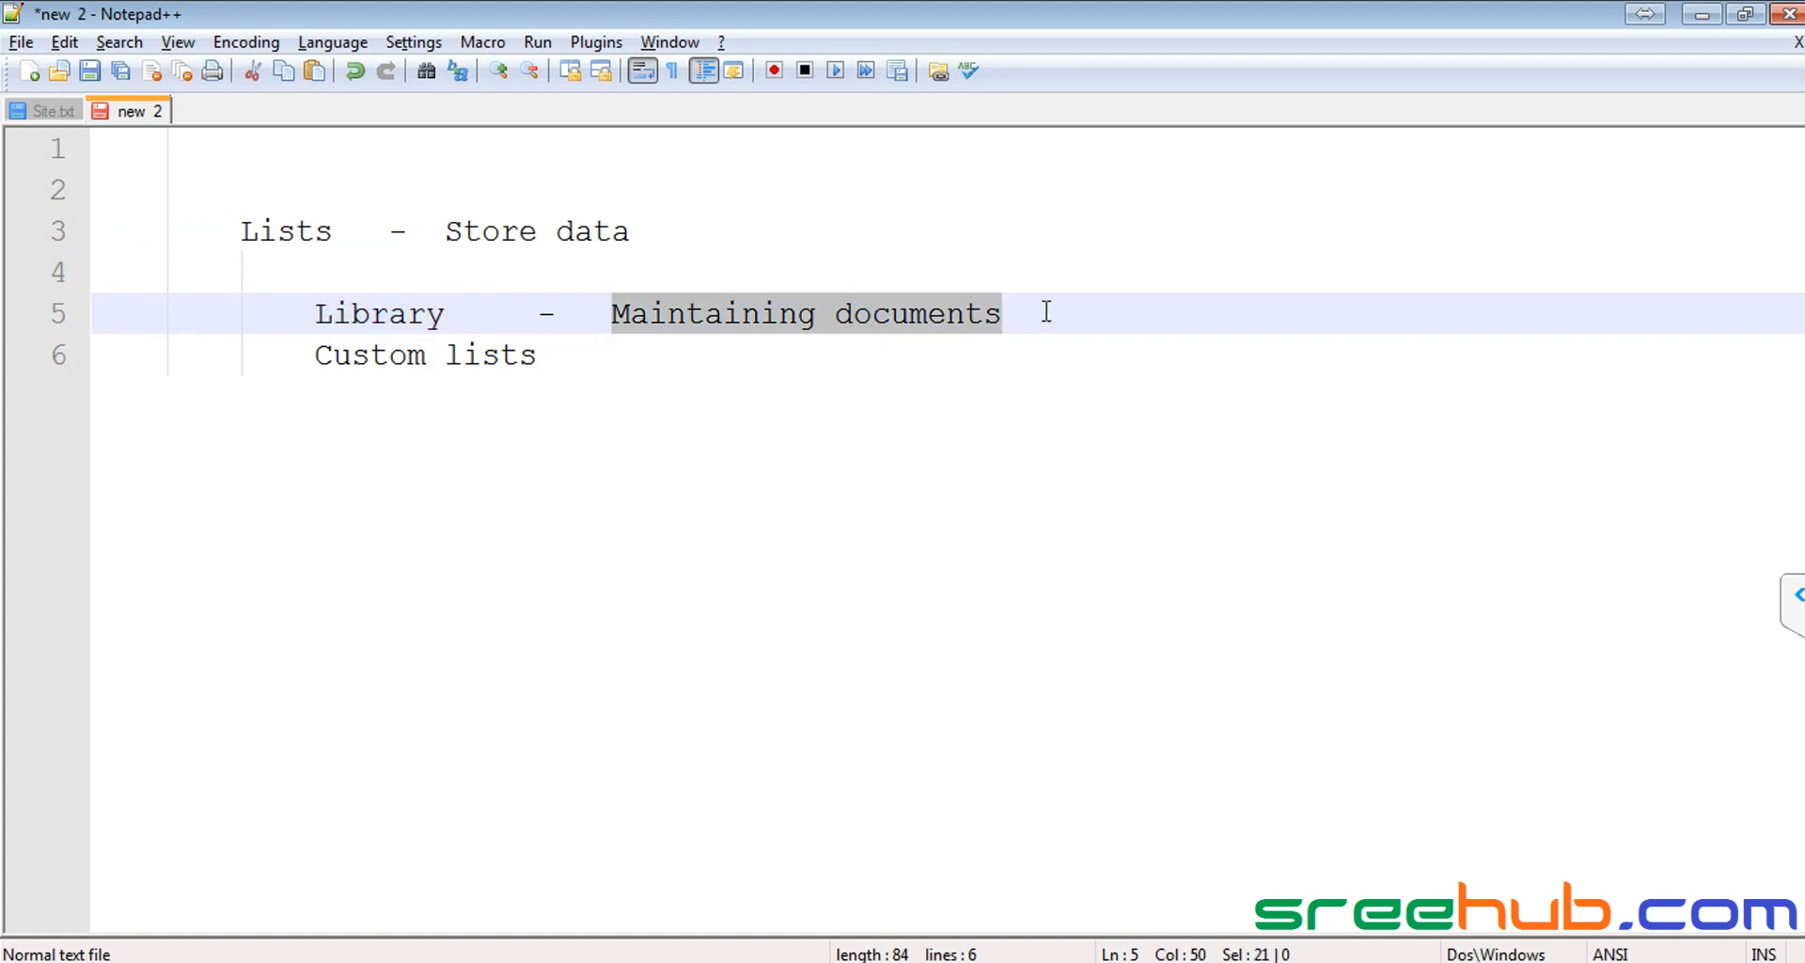
# Step: Add the description "- Creation of your" after the "Custom lists" entry on line 6
pyautogui.click(635, 357)
pyautogui.press('Tab')
pyautogui.write('- ')
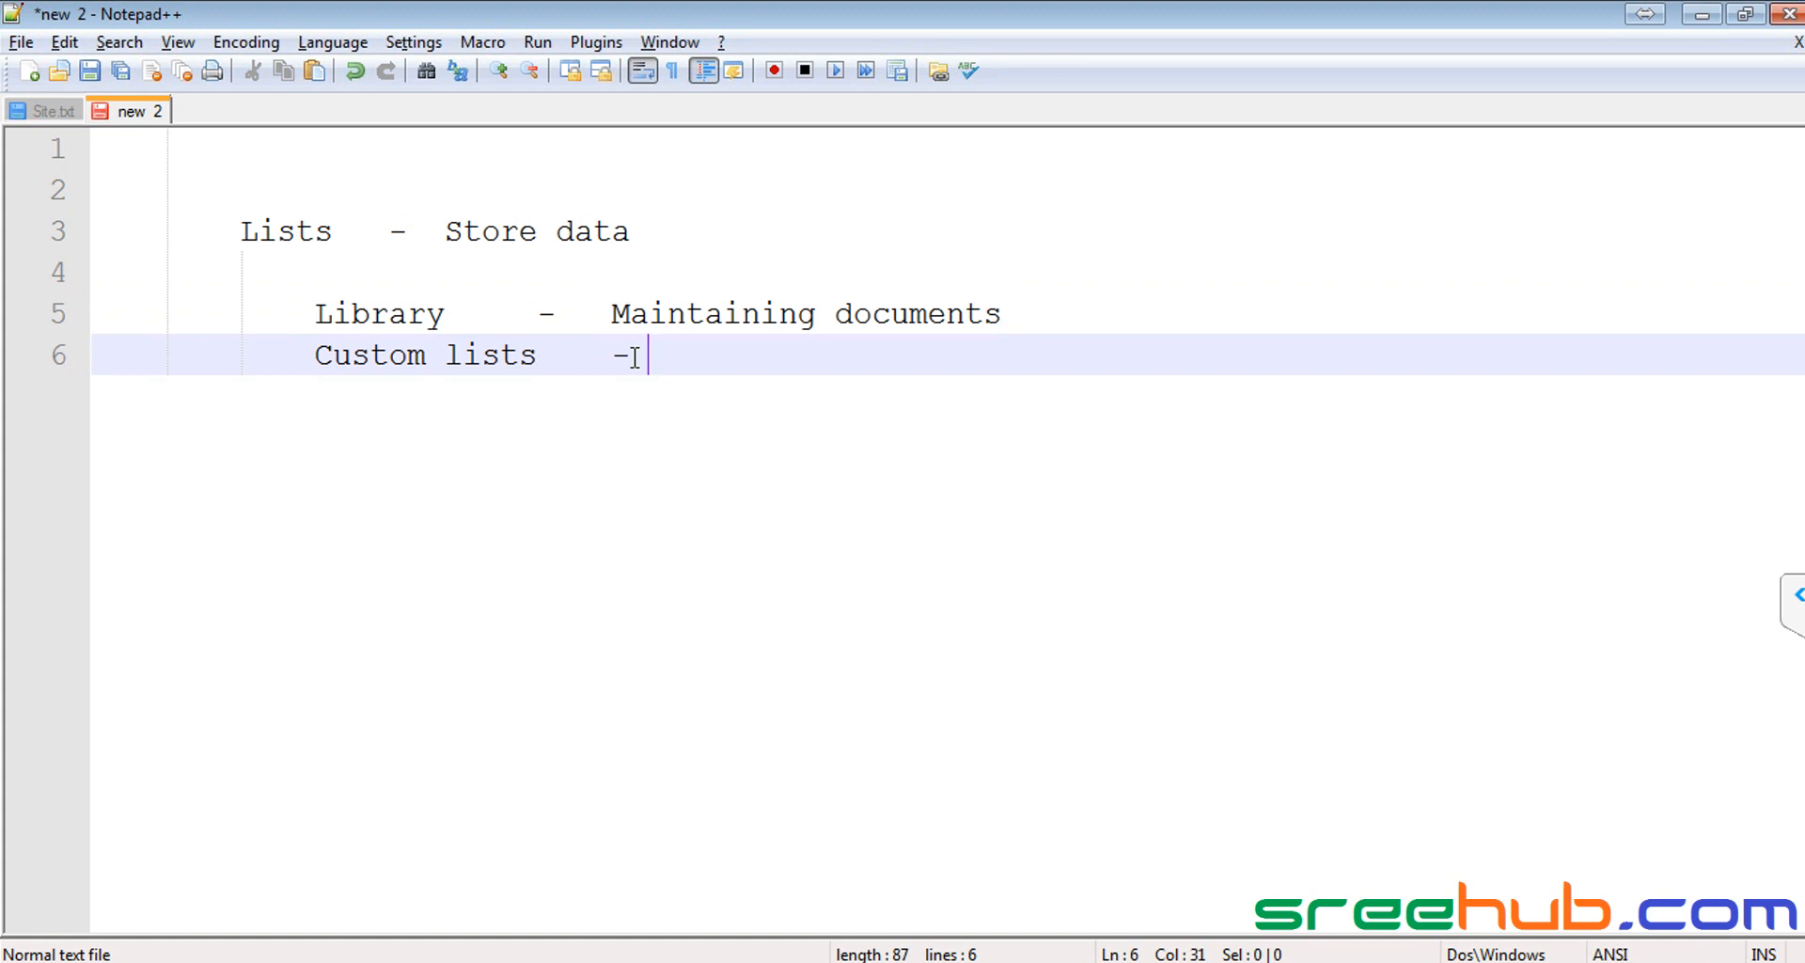
pyautogui.write('Creation of your')
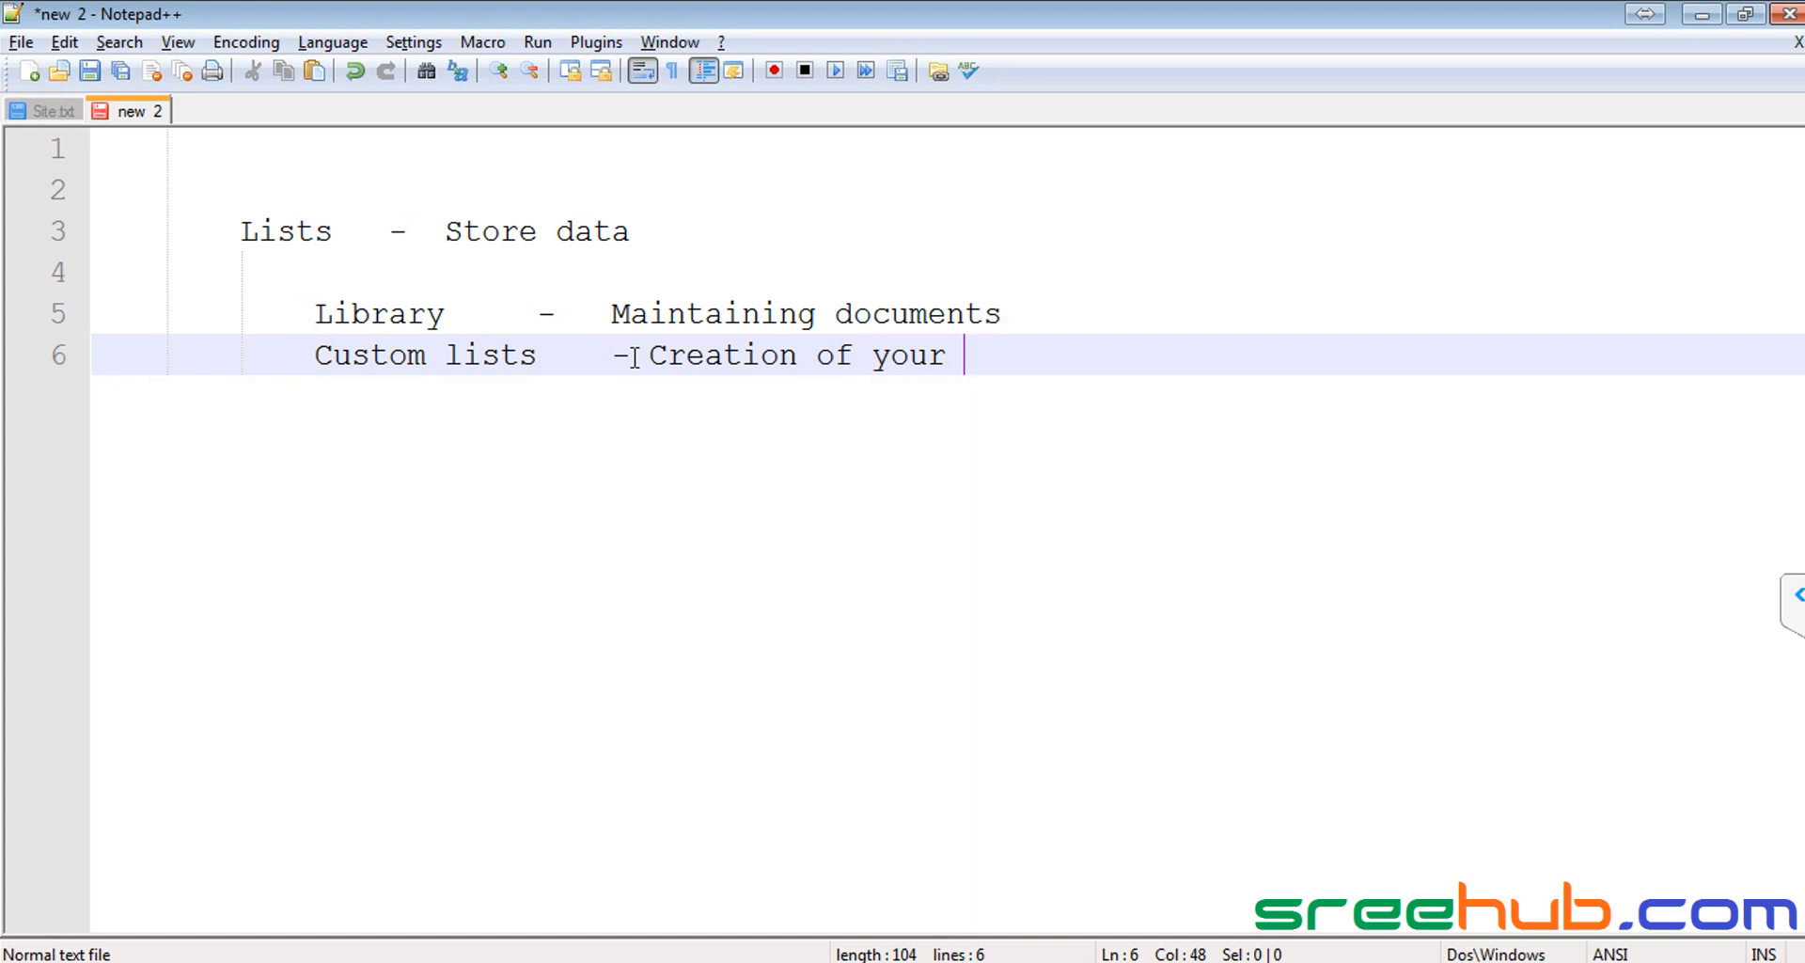
# Step: Add the entry "Calender lists" on a new line beneath "Custom lists", indented two levels deeper
pyautogui.press('Return')
pyautogui.press('Tab')
pyautogui.press('Tab')
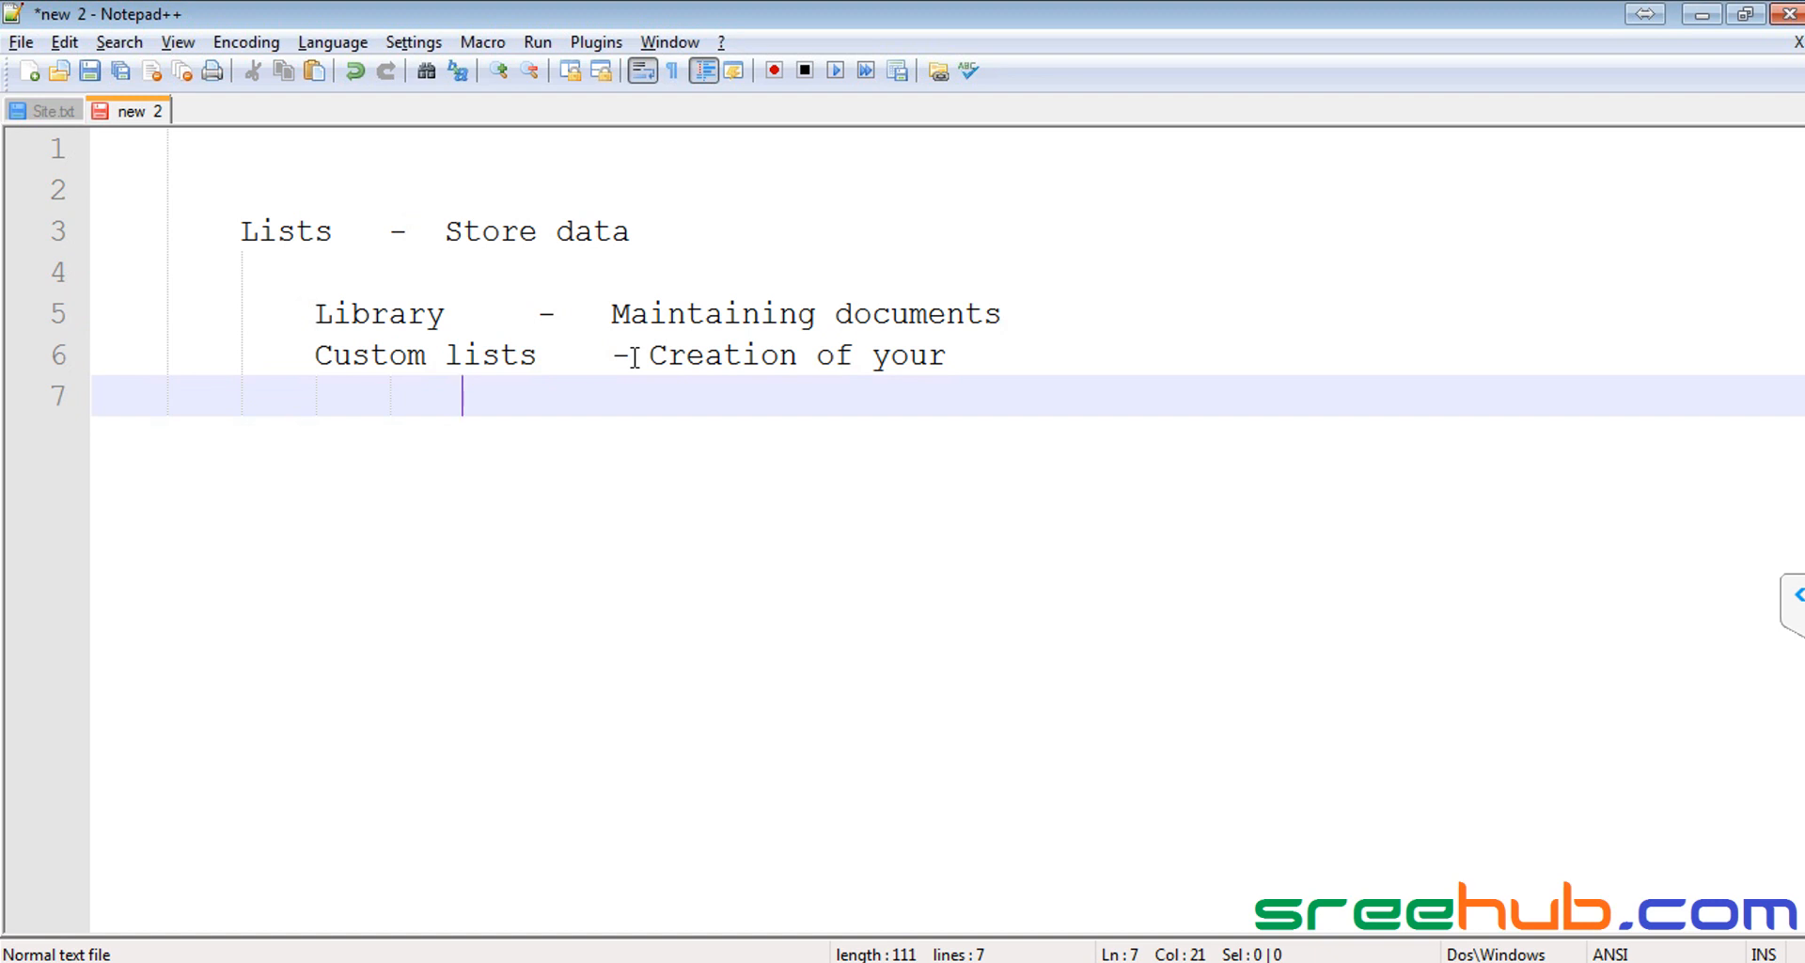
pyautogui.write('Calender')
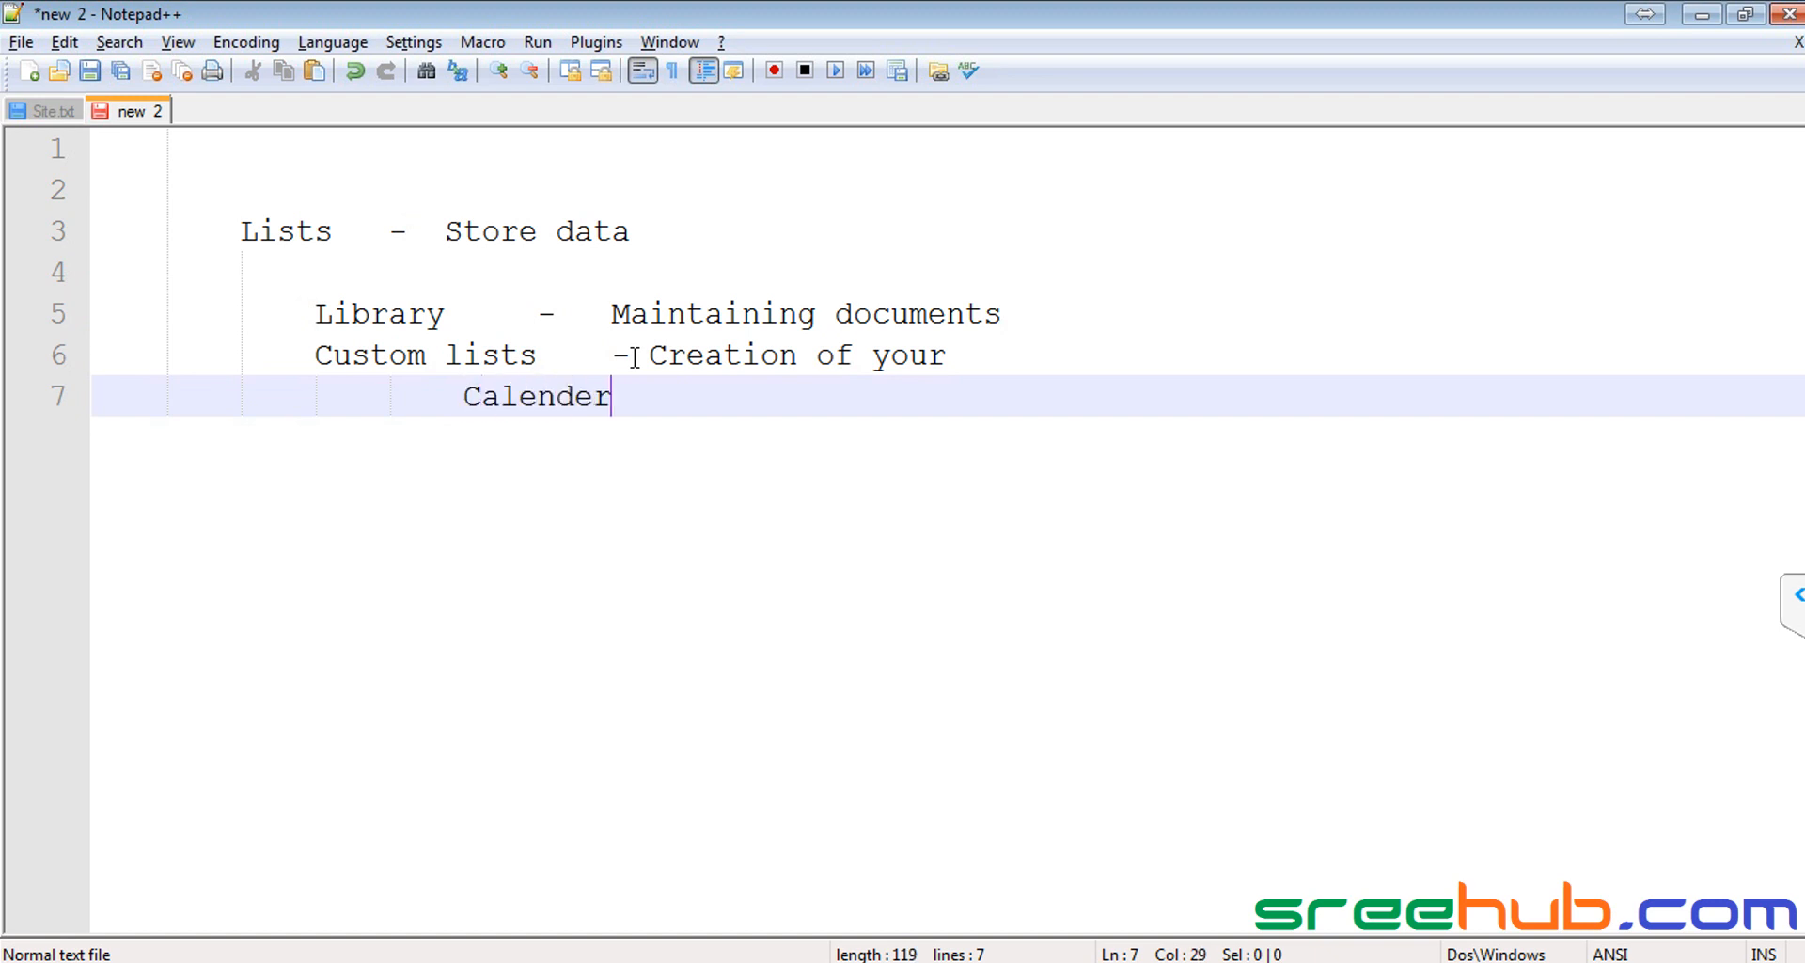
pyautogui.write(' lists')
# Step: Add the line "Custom list - Groceries Mall records..." beneath "Calender lists" at the same indentation
pyautogui.press('Return')
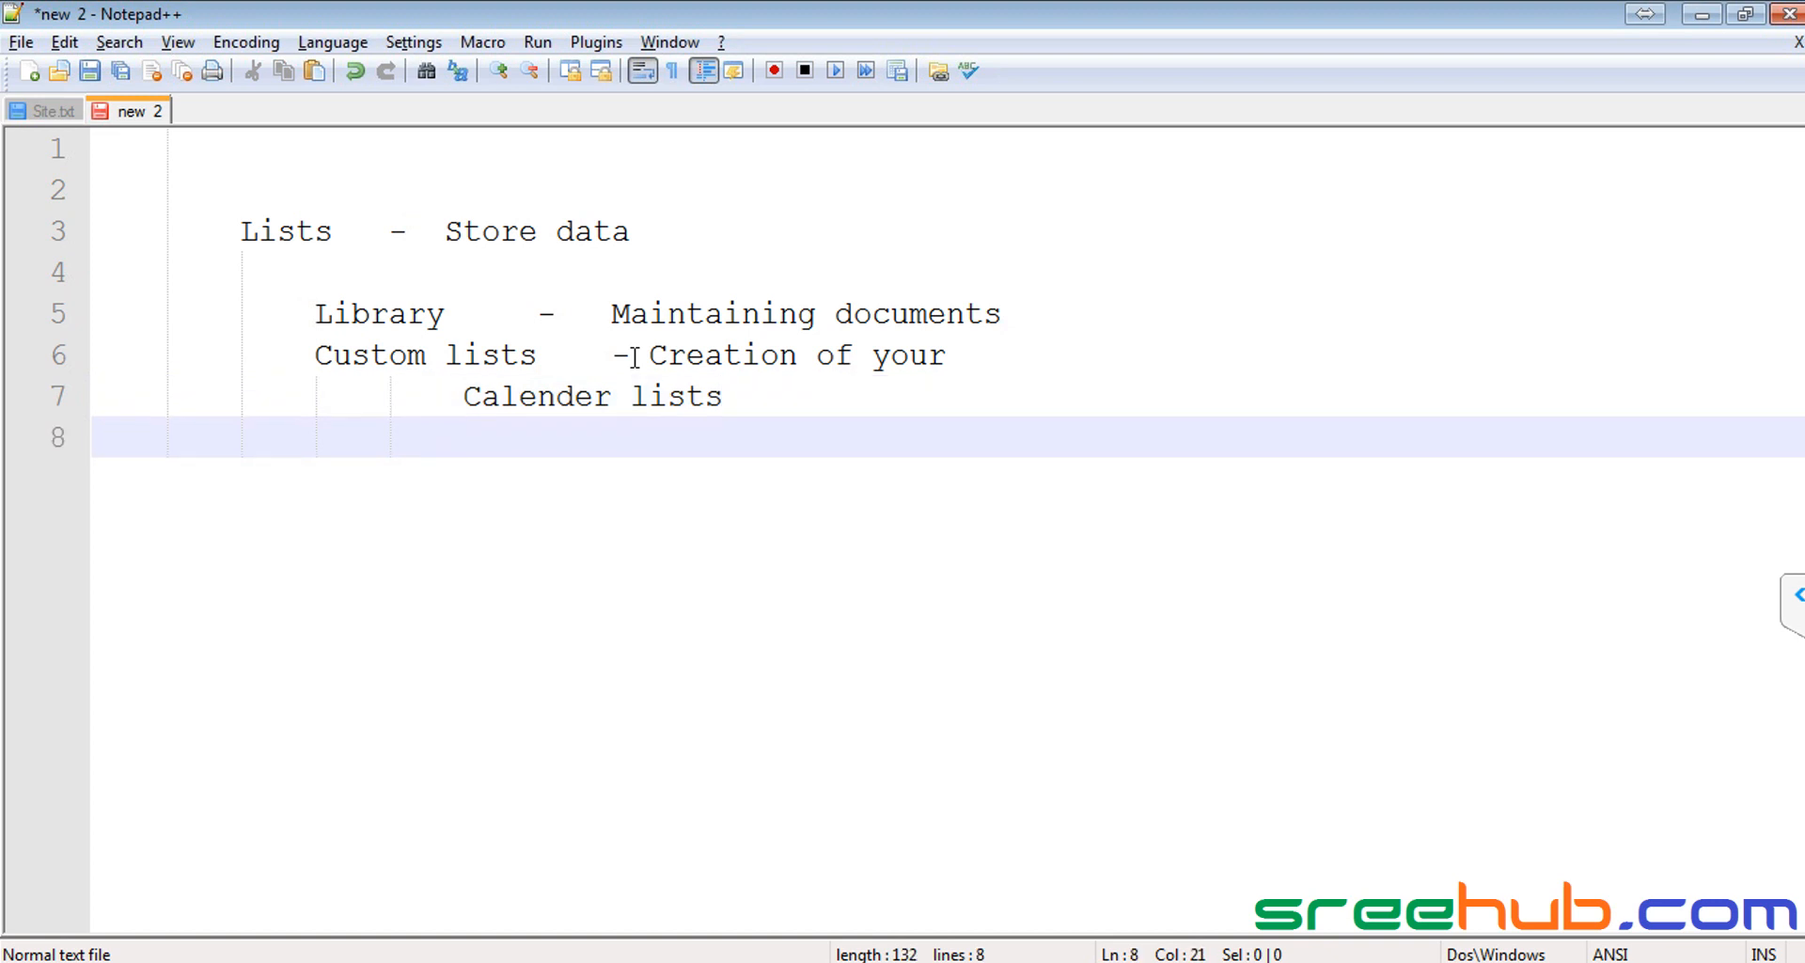
pyautogui.write('Custom l')
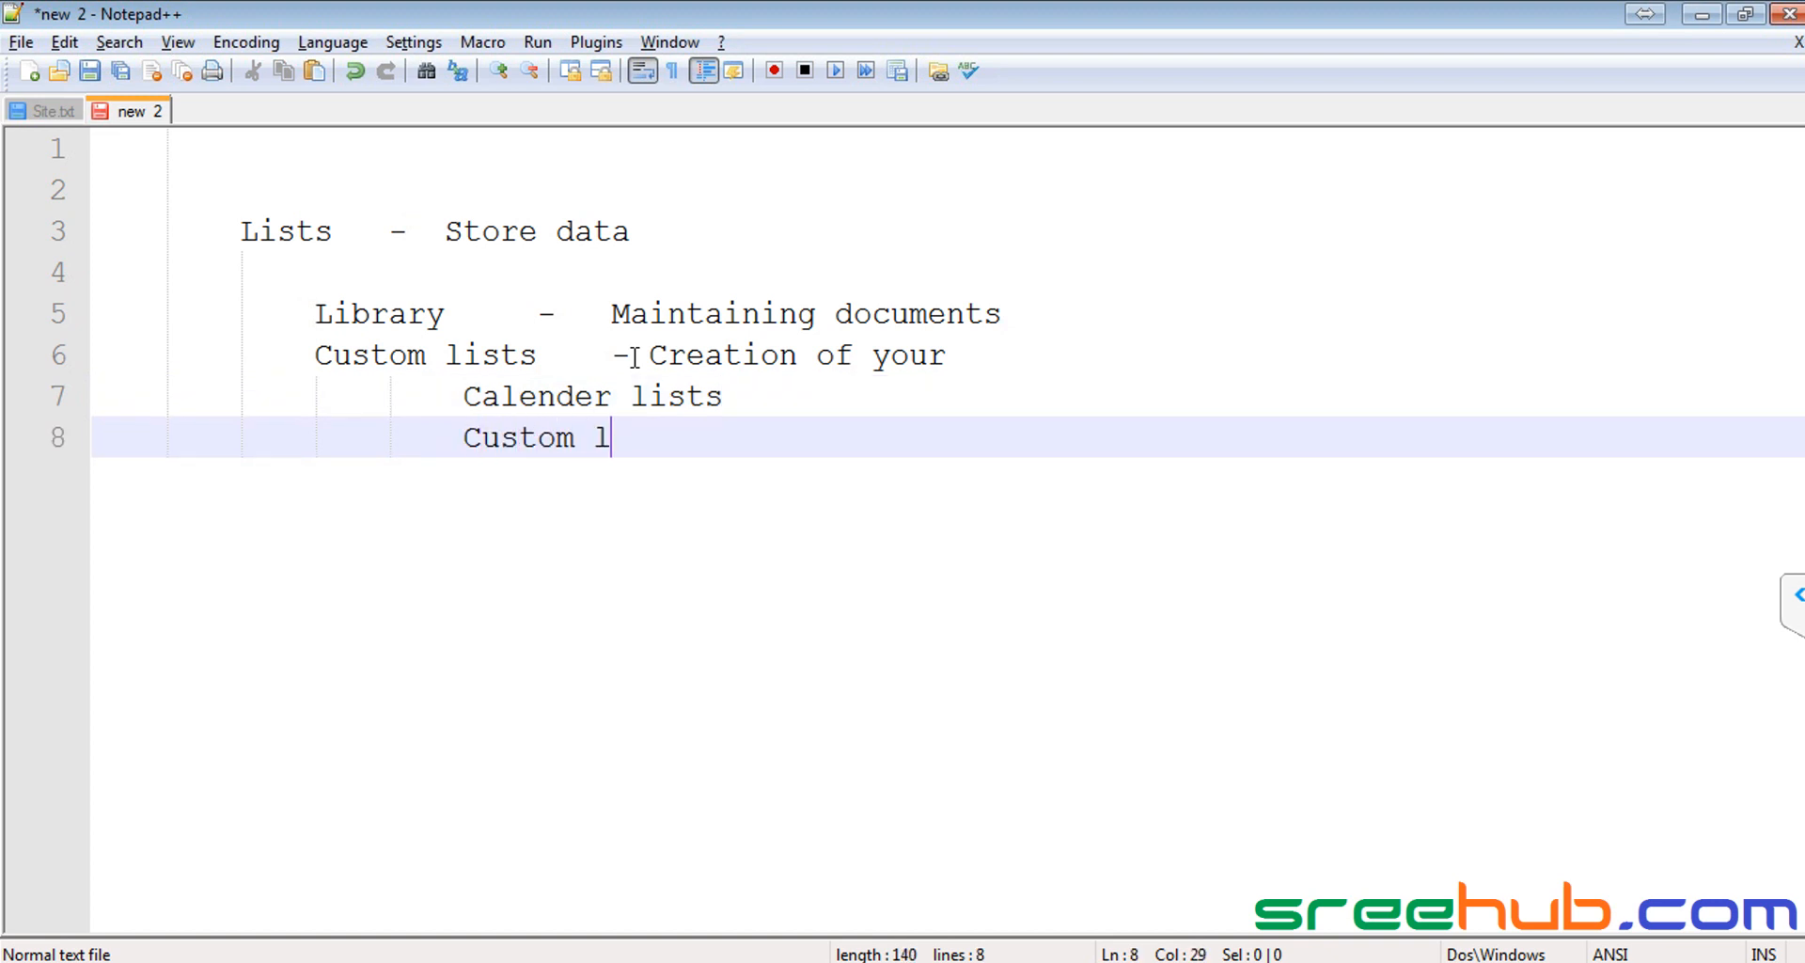
pyautogui.write('ist - Groce ')
pyautogui.write('ies')
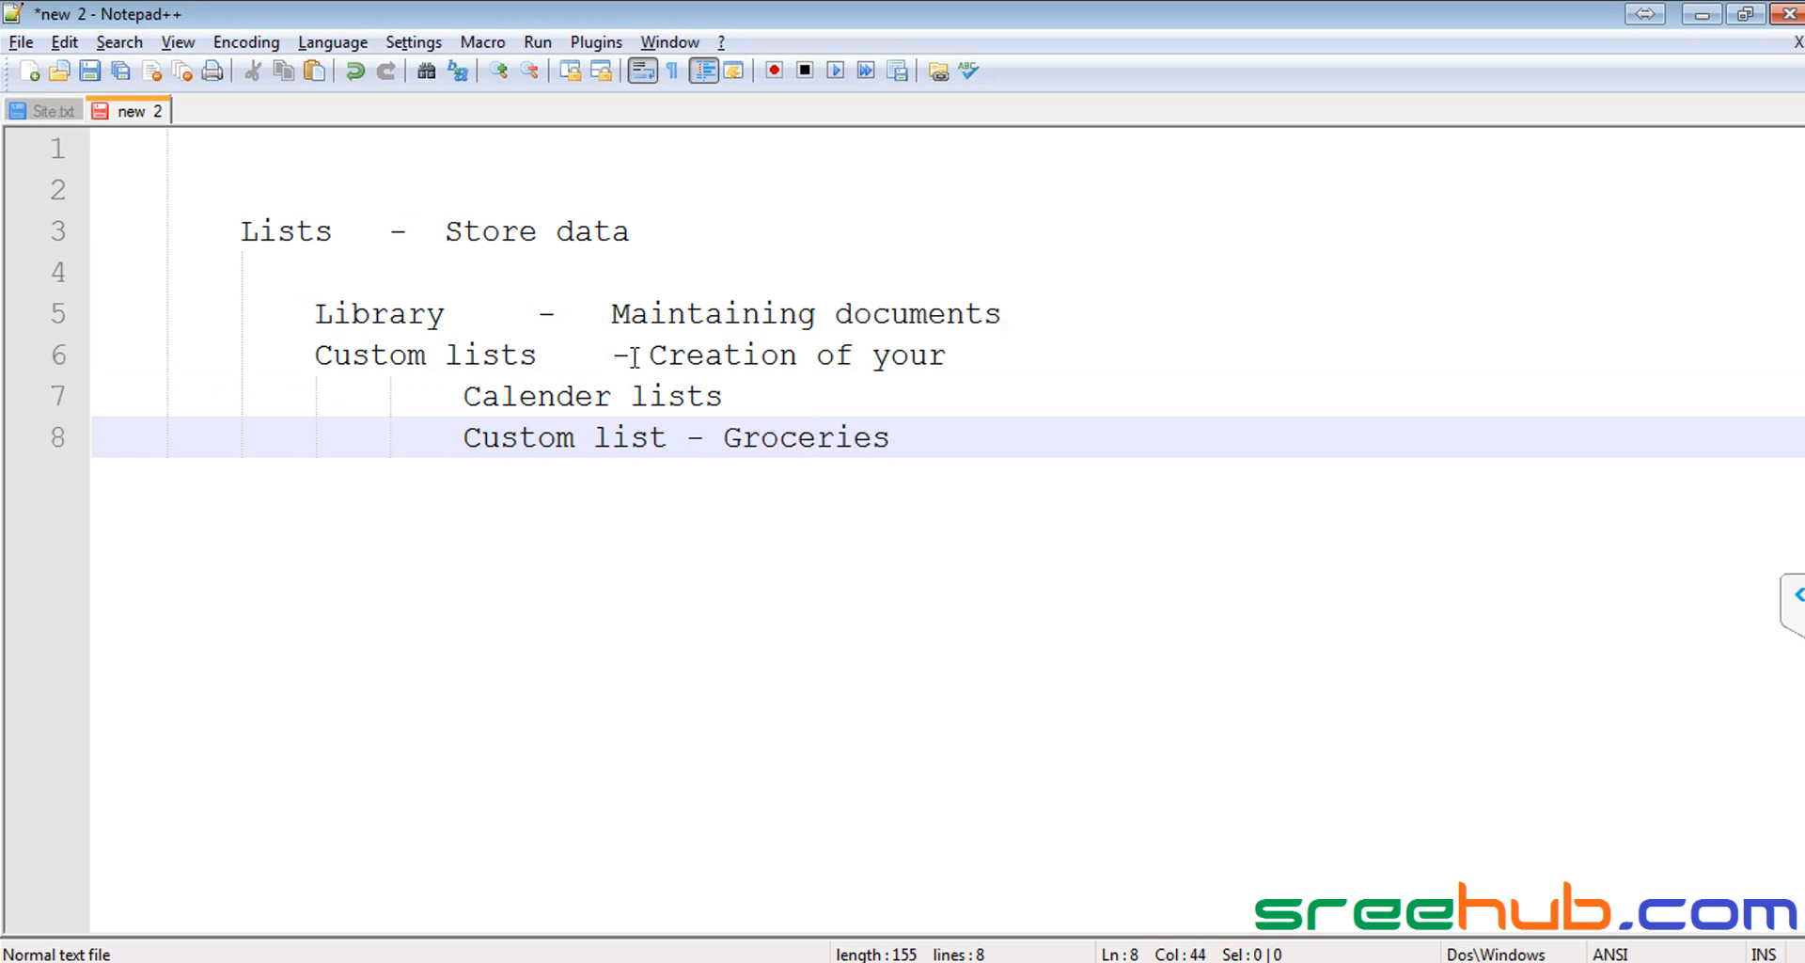
pyautogui.write('  Mall rec')
pyautogui.write('ords...')
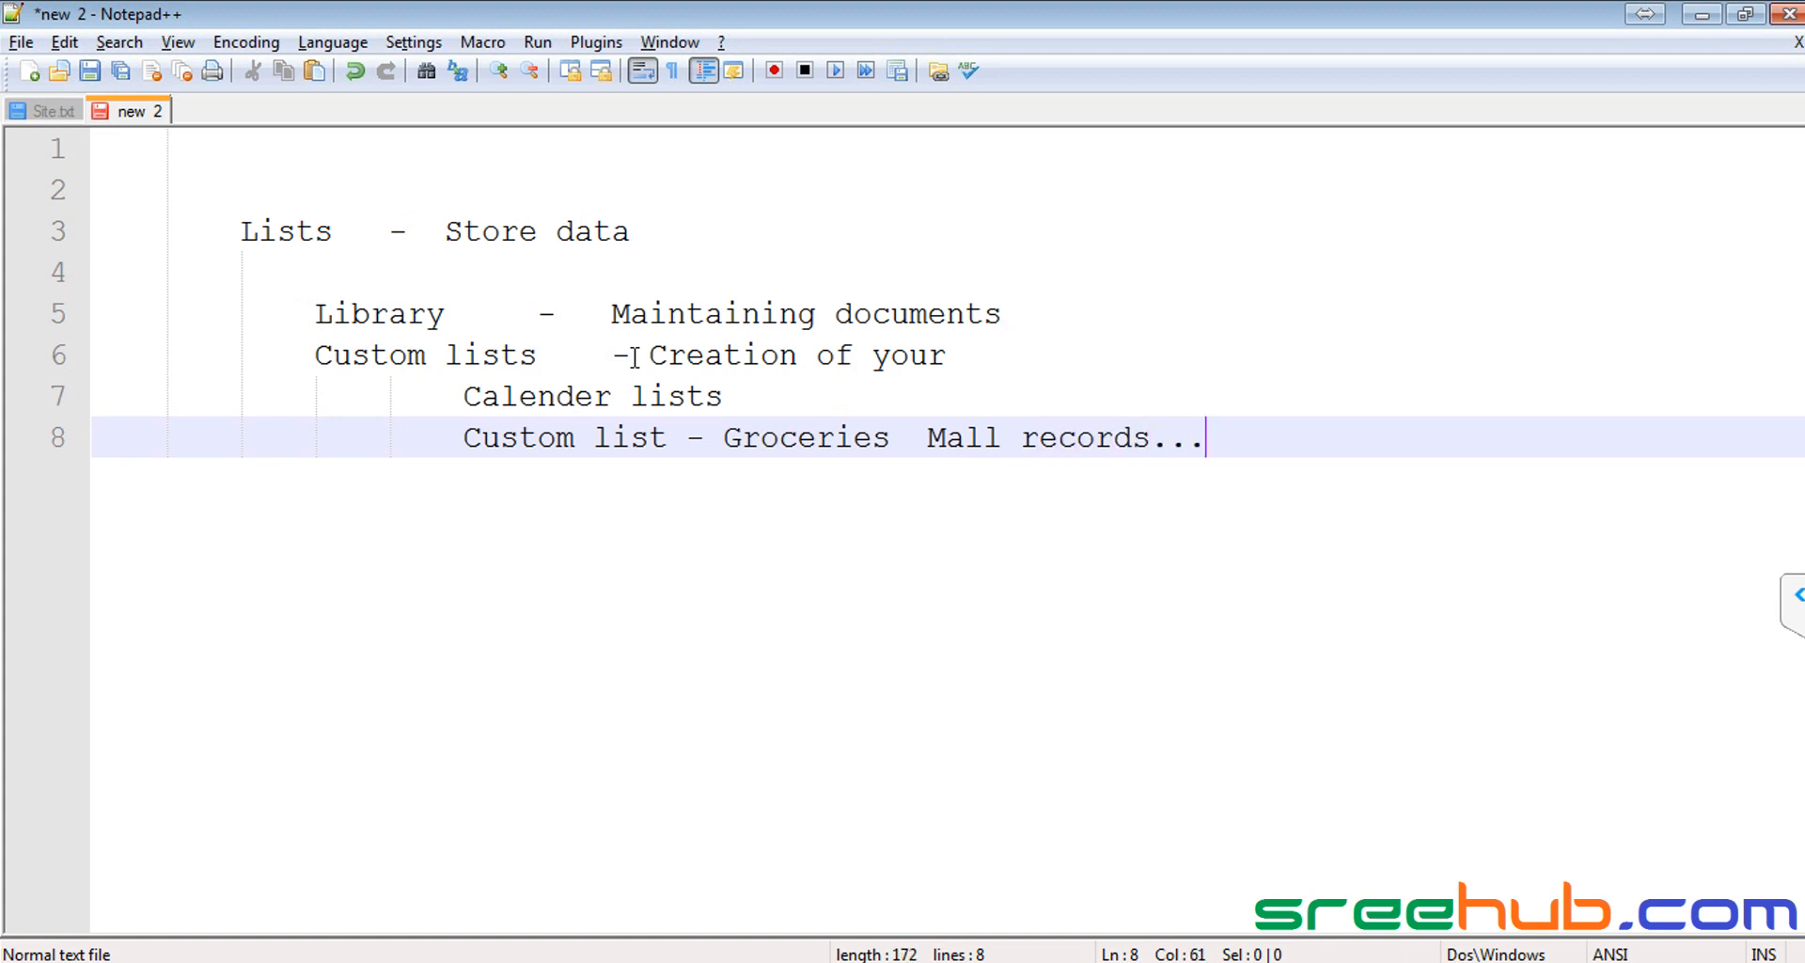
# Step: Review the finished notes by highlighting the last line, the "Lists" heading, the "Library" entry and the whole block from line 3 to line 8
pyautogui.hotkey('shift', 'Home')
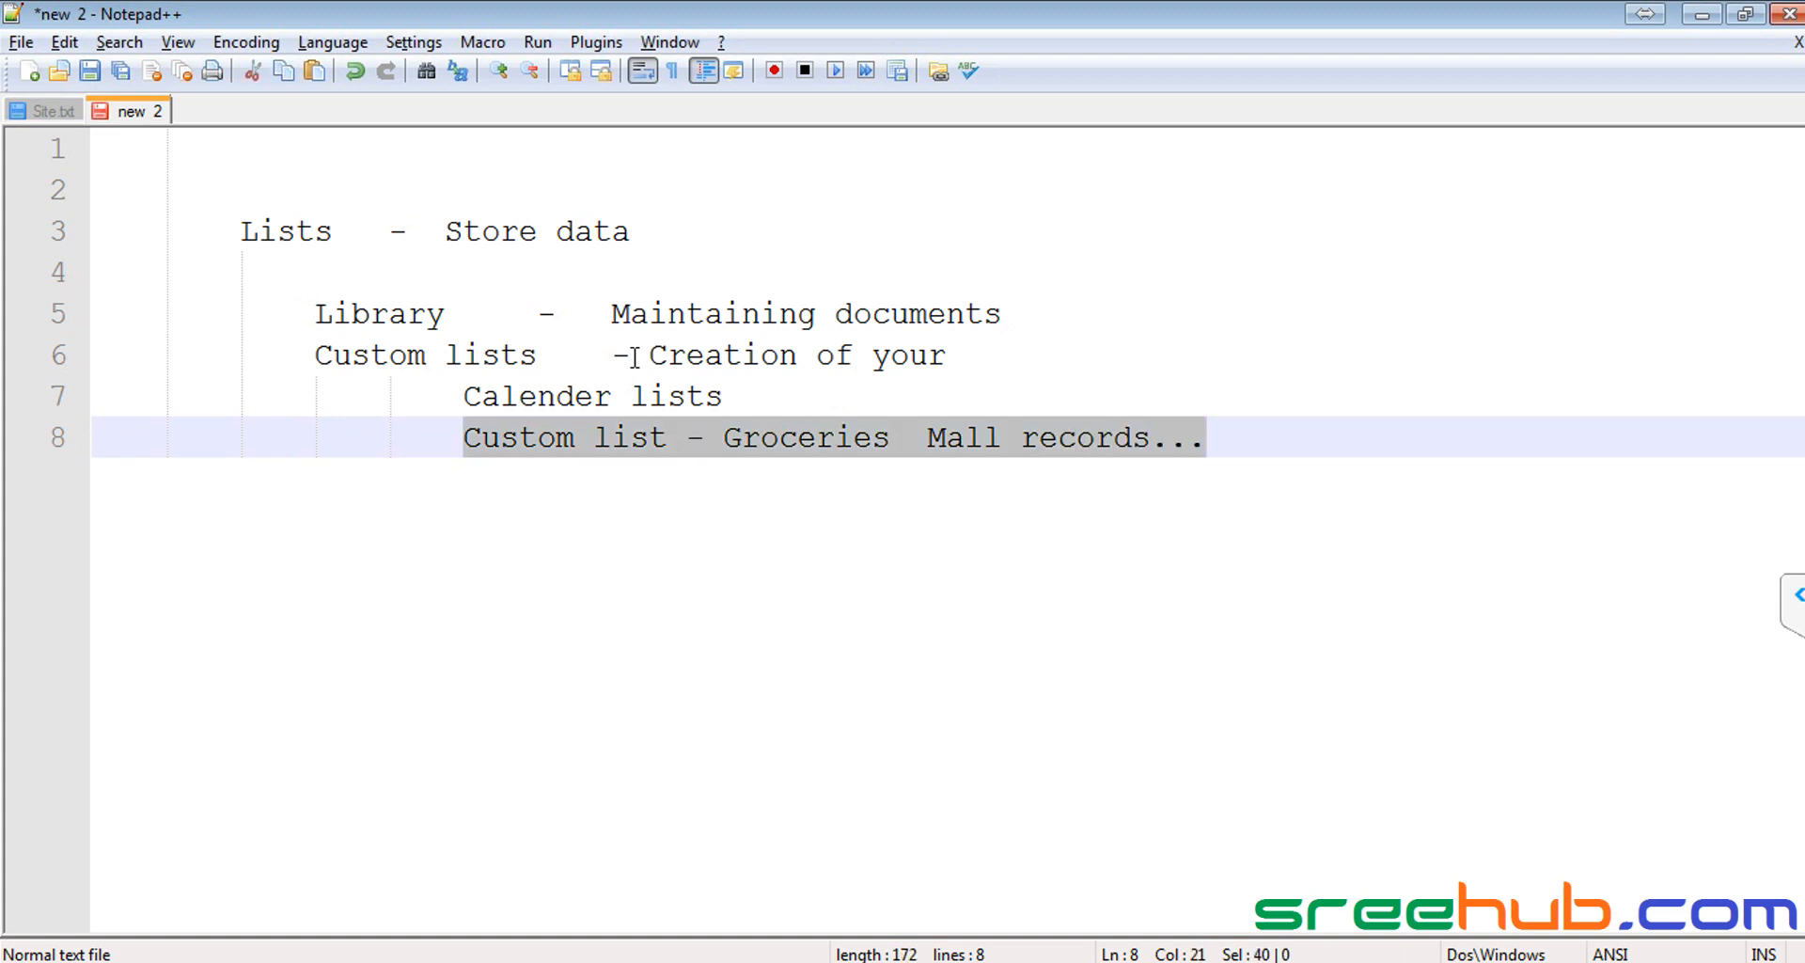
pyautogui.moveTo(315, 310); pyautogui.dragTo(1254, 423)
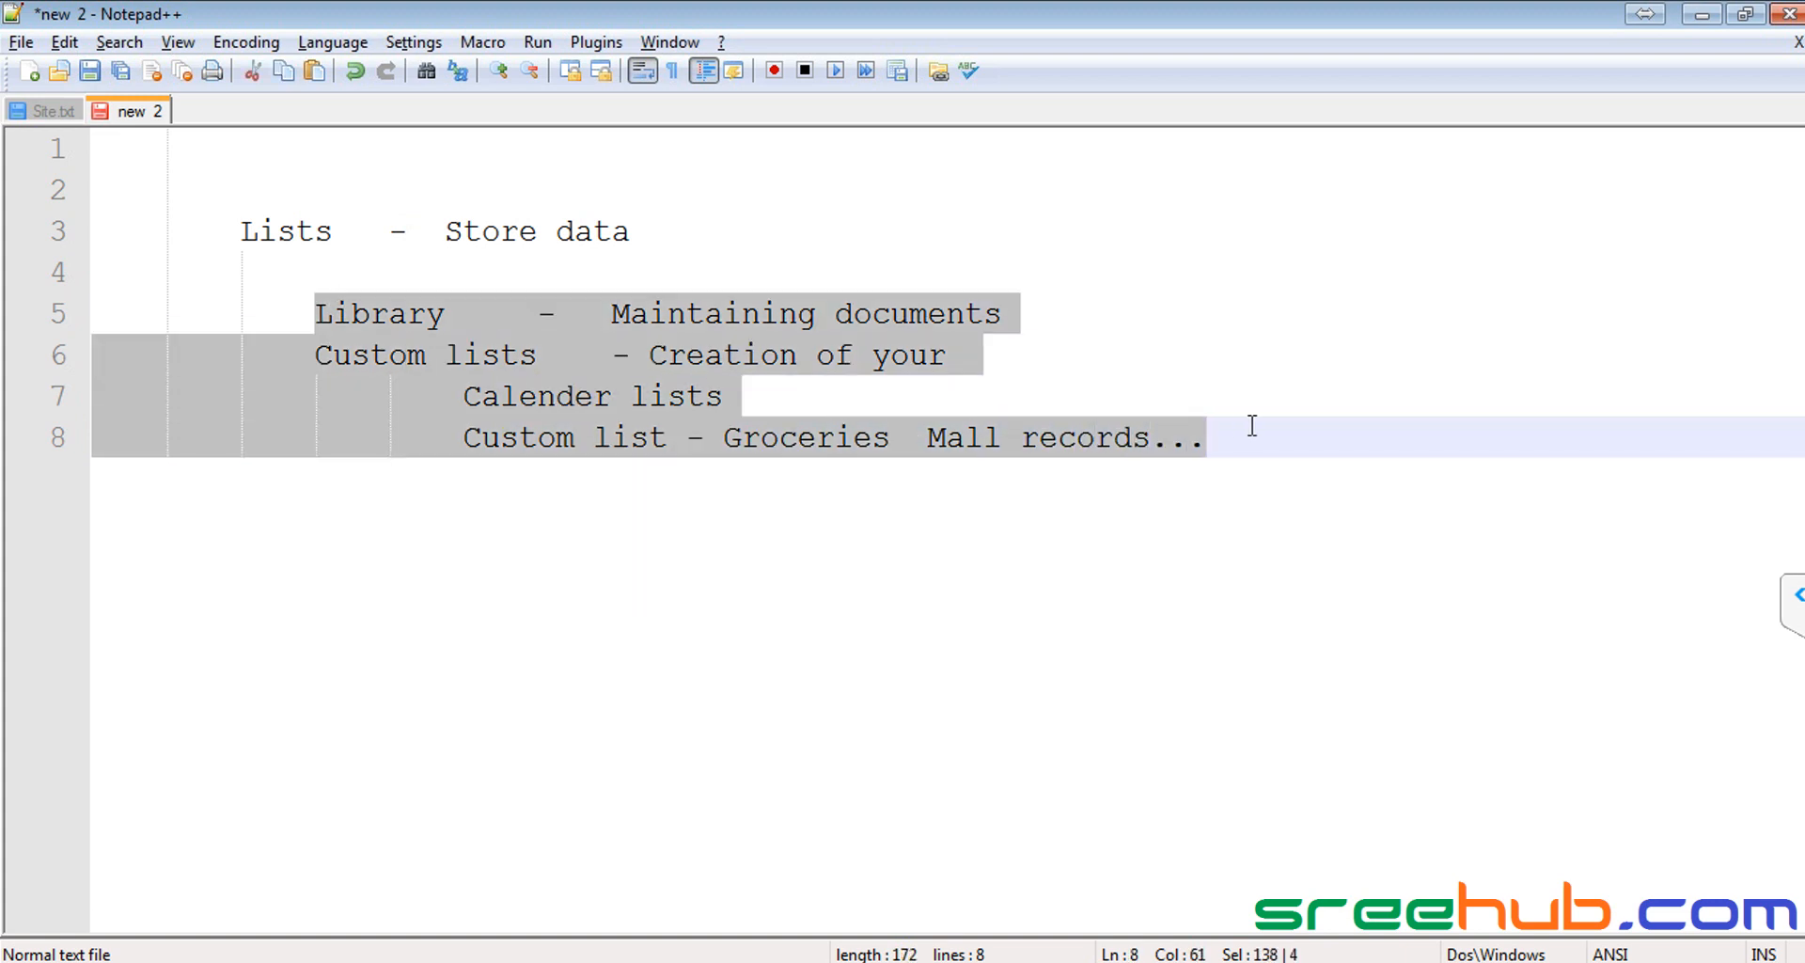
pyautogui.doubleClick(299, 234)
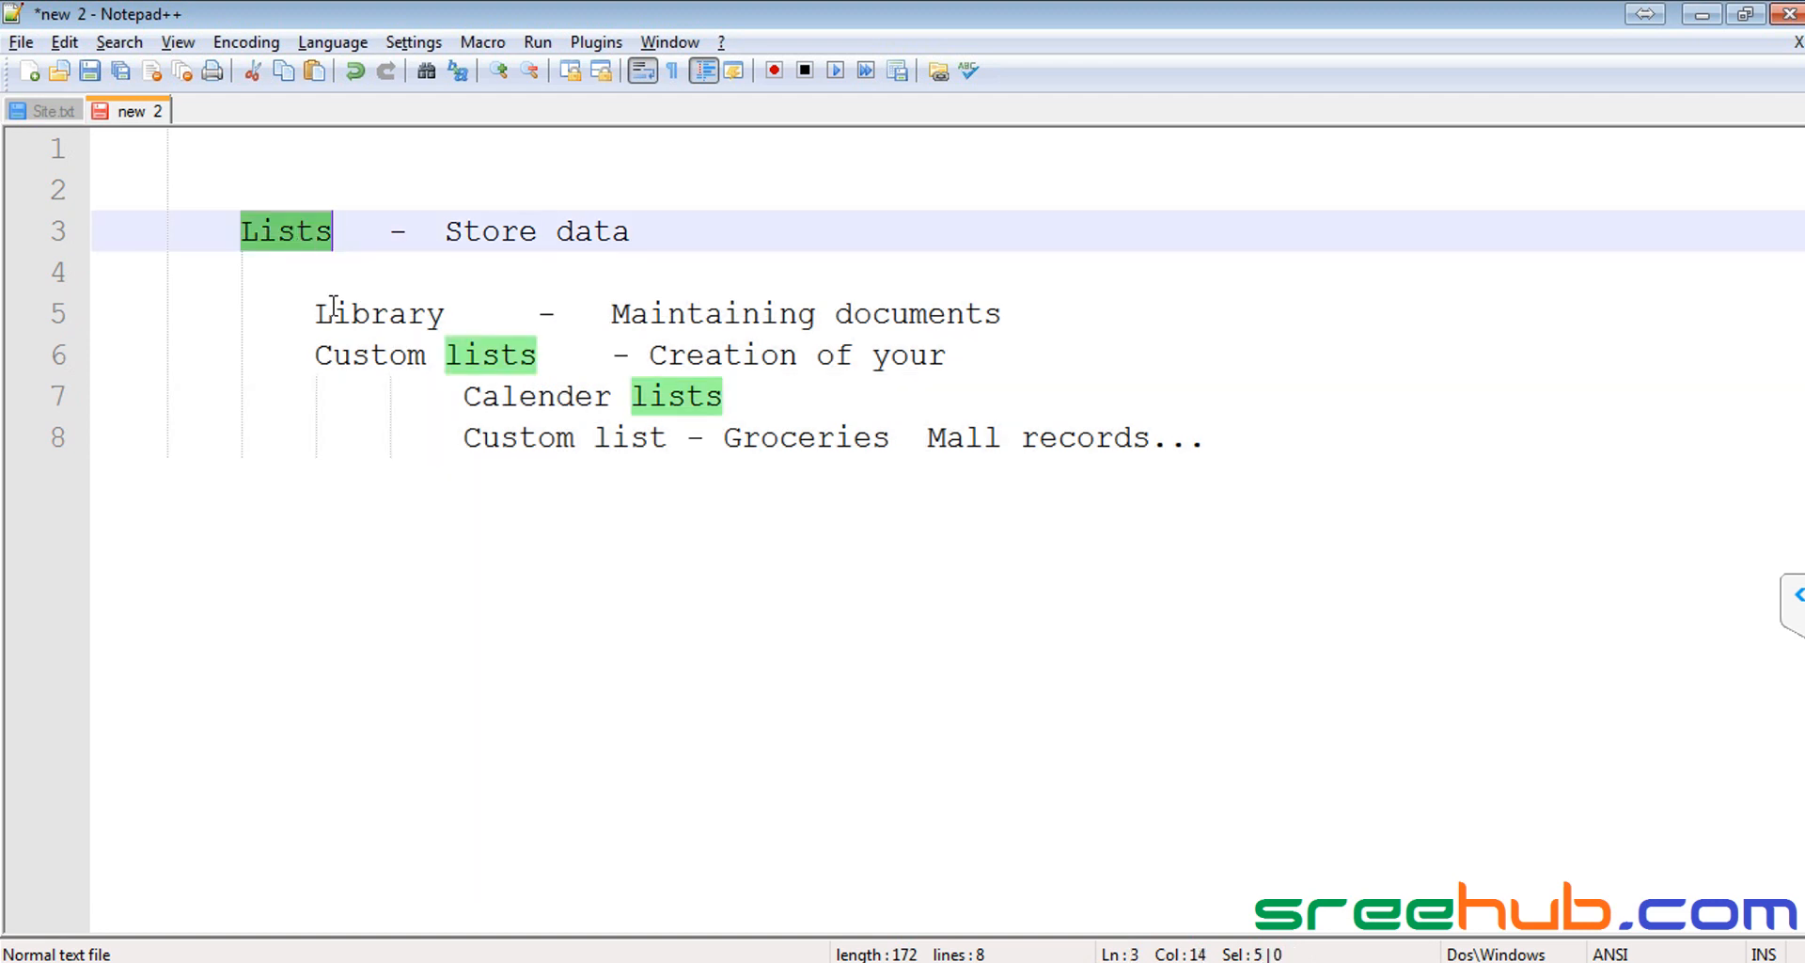
pyautogui.doubleClick(362, 315)
pyautogui.doubleClick(269, 235)
pyautogui.click(339, 230)
pyautogui.moveTo(237, 231); pyautogui.dragTo(1206, 438)
pyautogui.click(984, 352)
pyautogui.moveTo(242, 231); pyautogui.dragTo(1290, 437)
pyautogui.click(1013, 364)
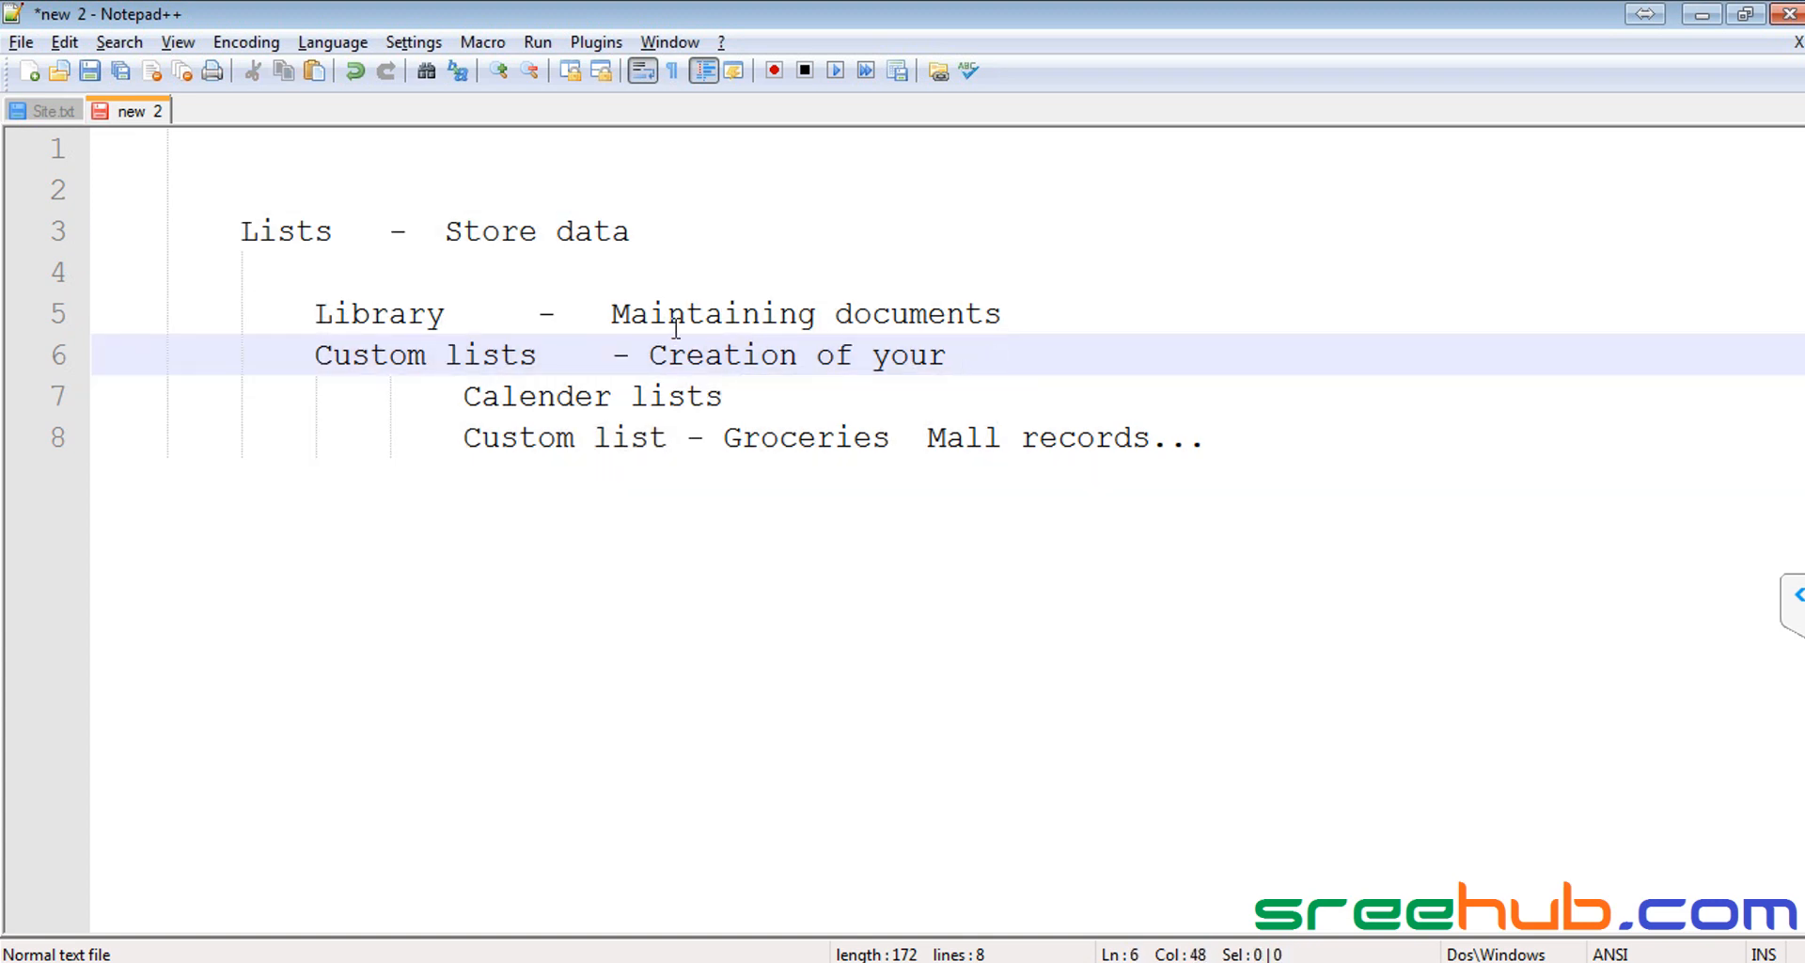
# Step: Switch to Internet Explorer and walk the site hierarchy from CorpITCollection, viewing its site actions, down through HR Site to Shop
pyautogui.hotkey('alt', 'Tab')
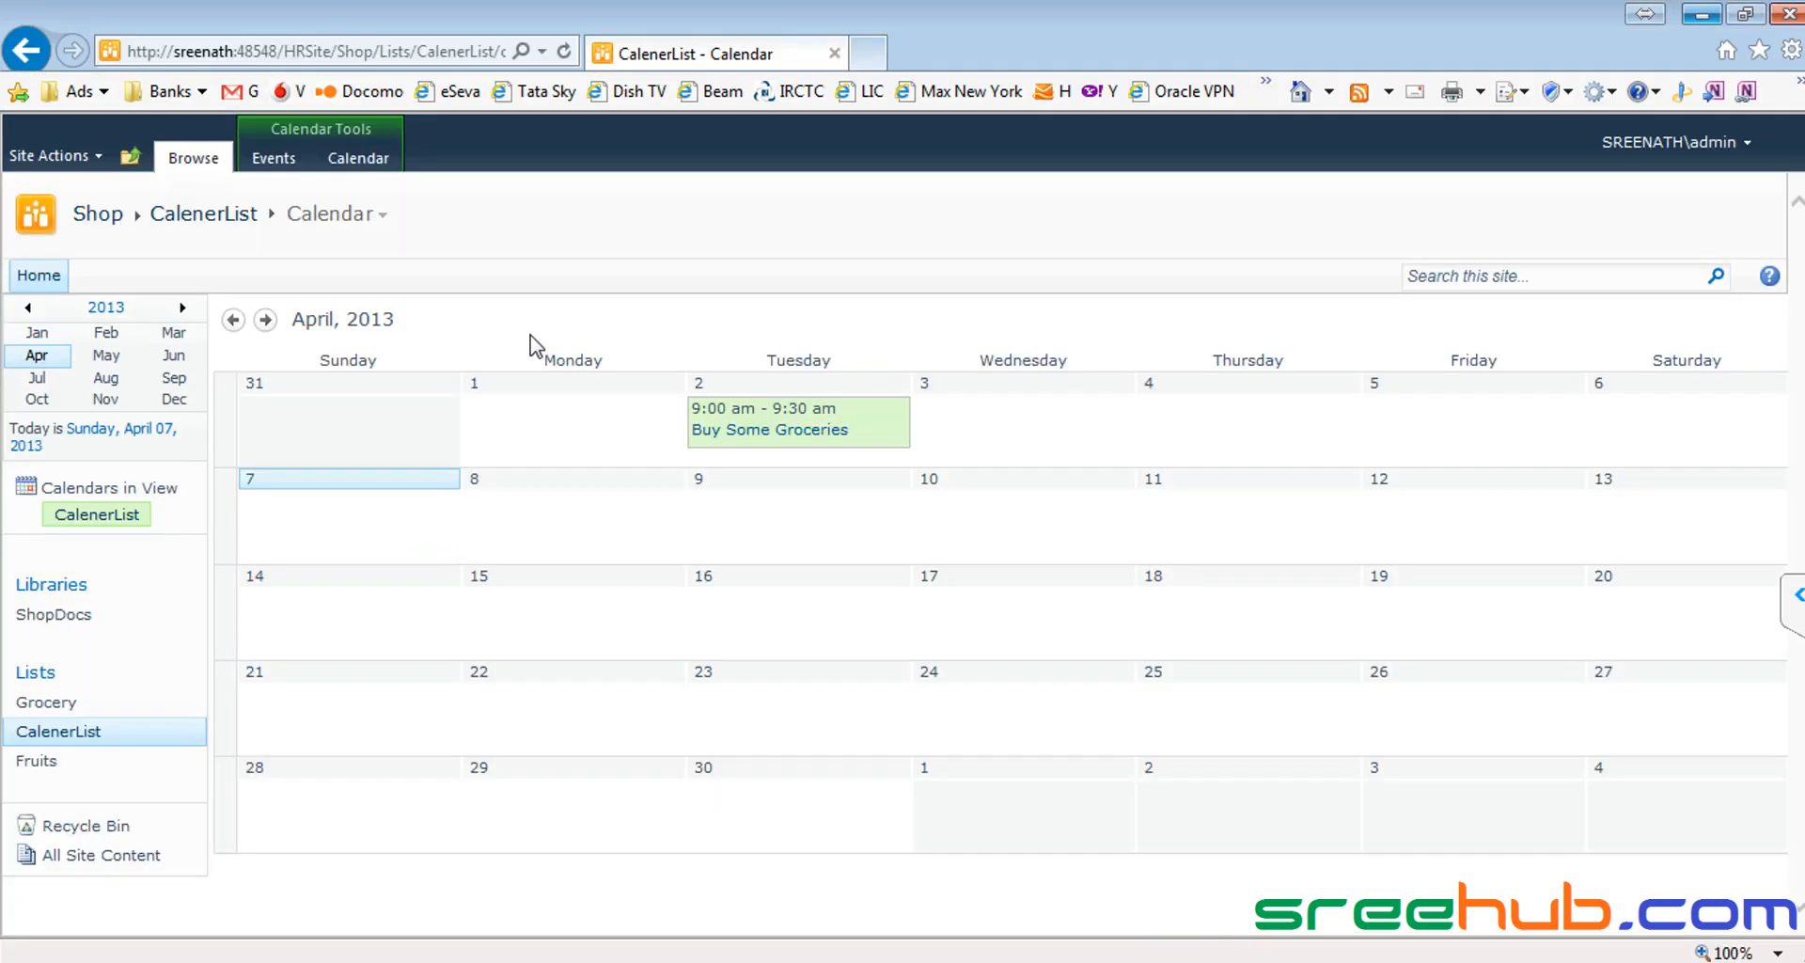
pyautogui.click(94, 217)
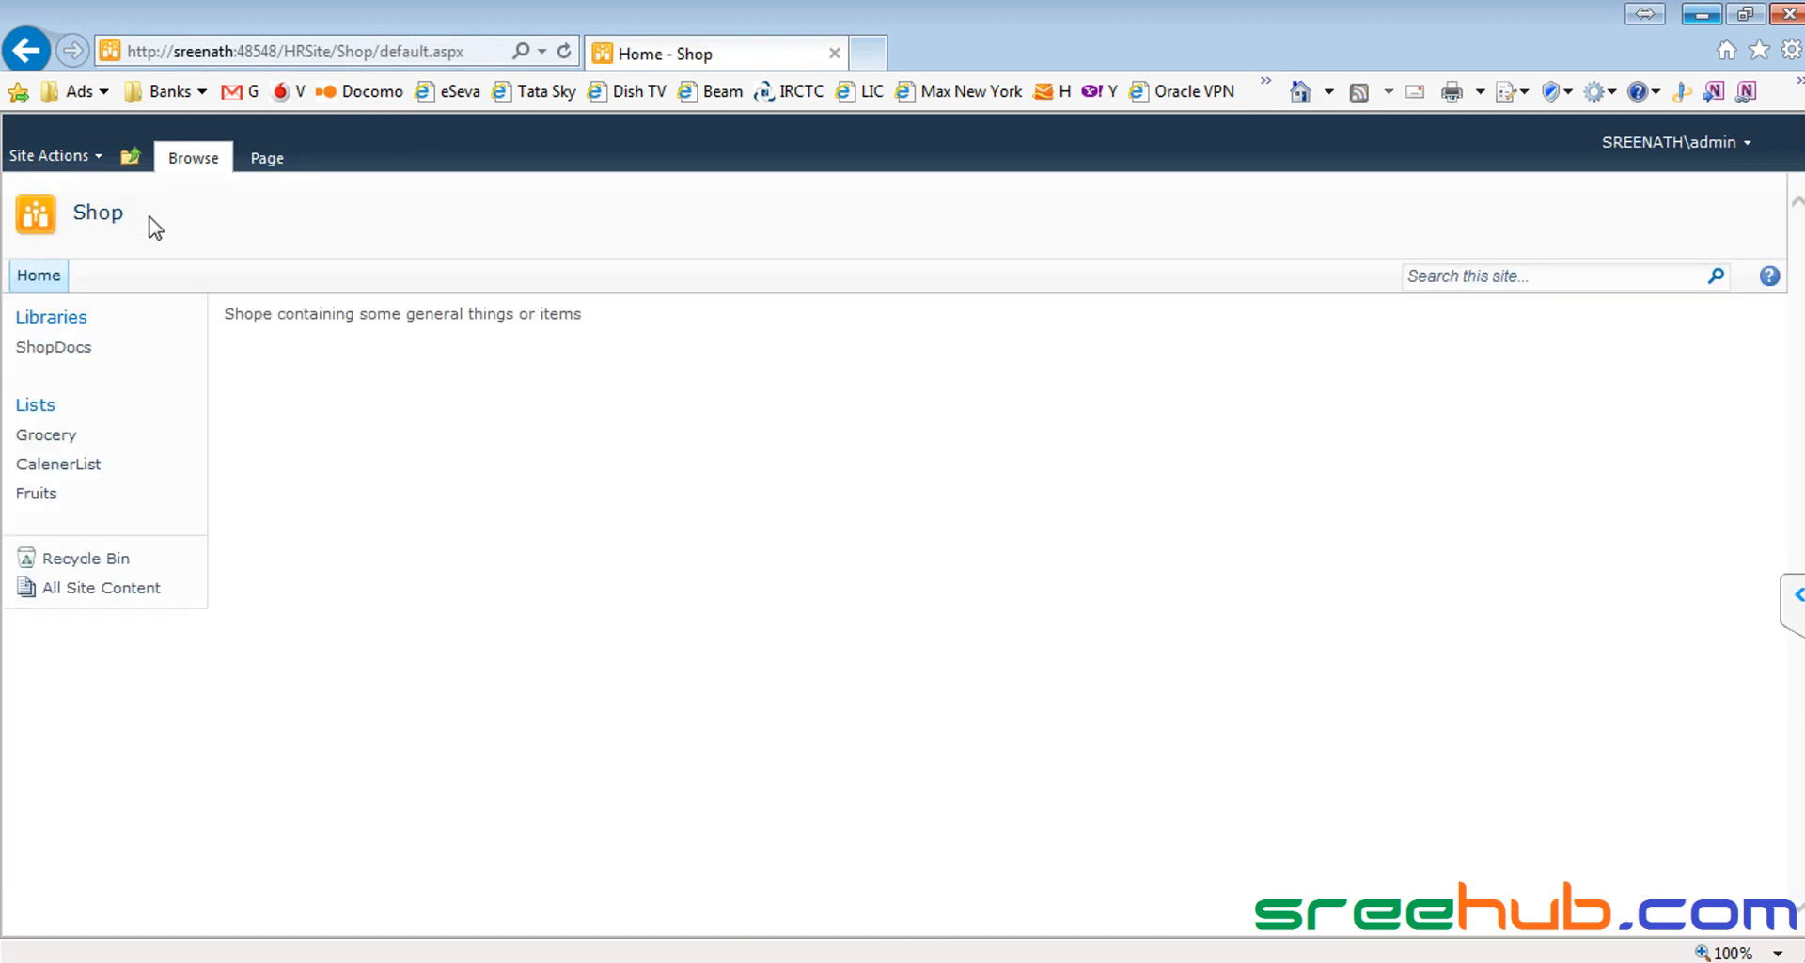
pyautogui.click(131, 156)
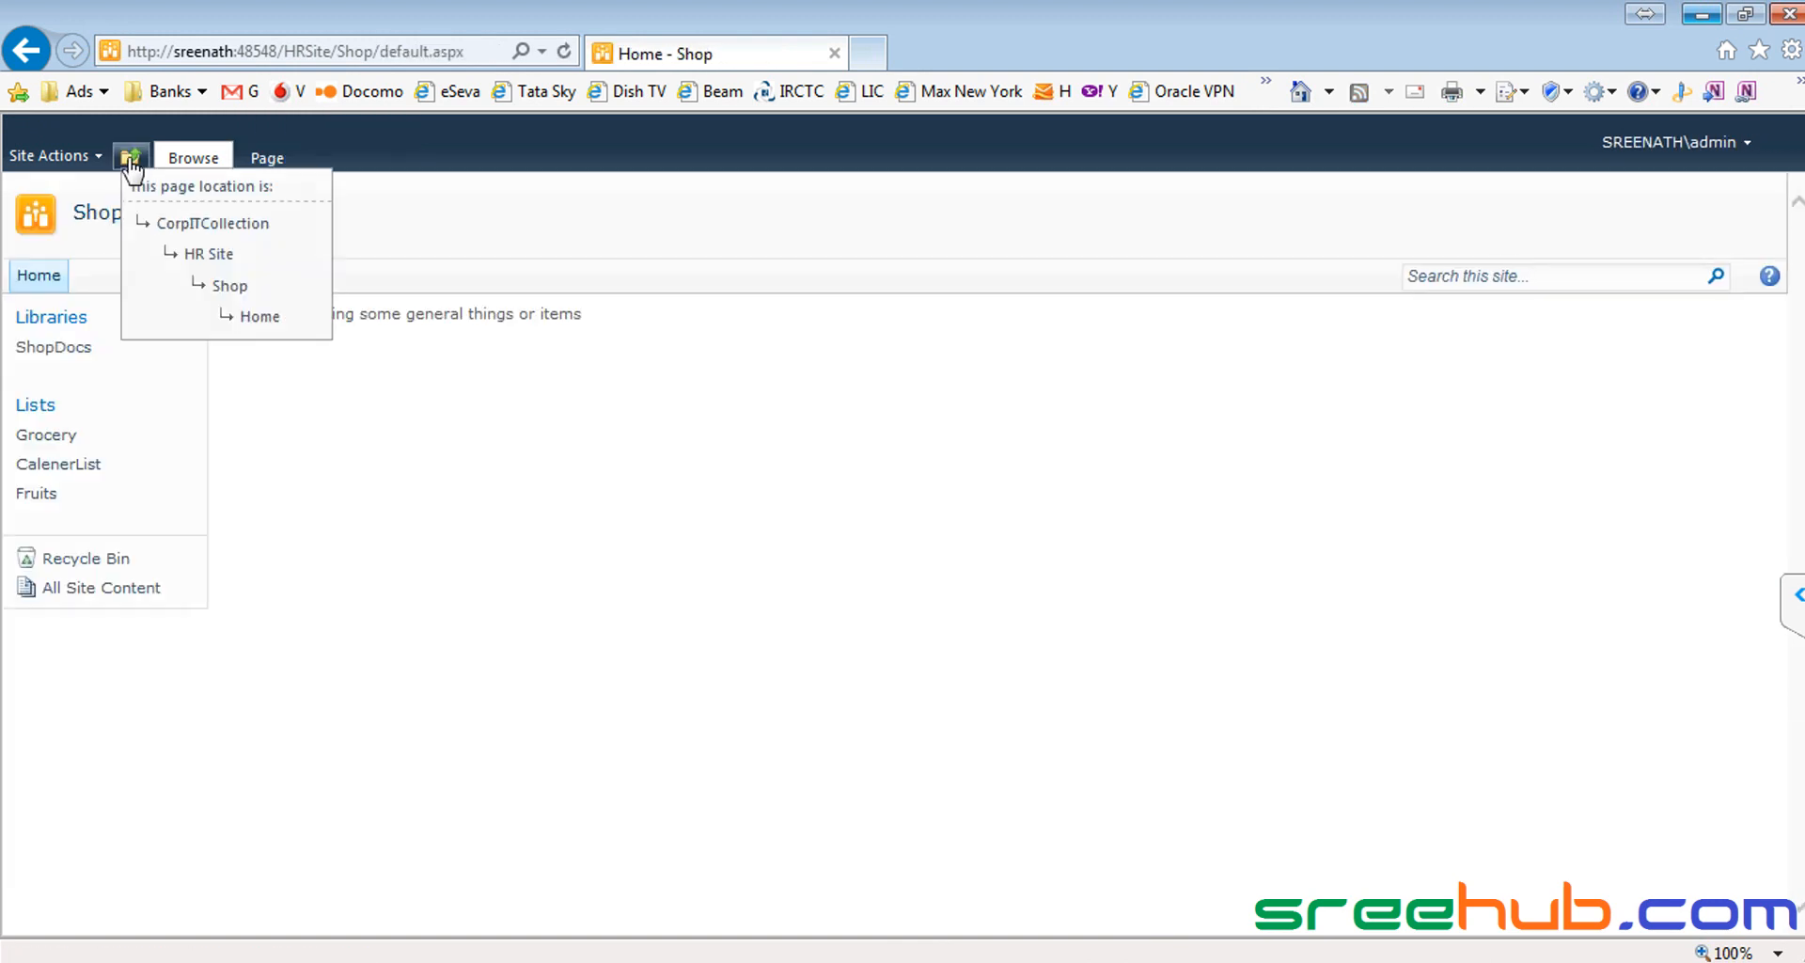
pyautogui.click(193, 226)
pyautogui.click(64, 158)
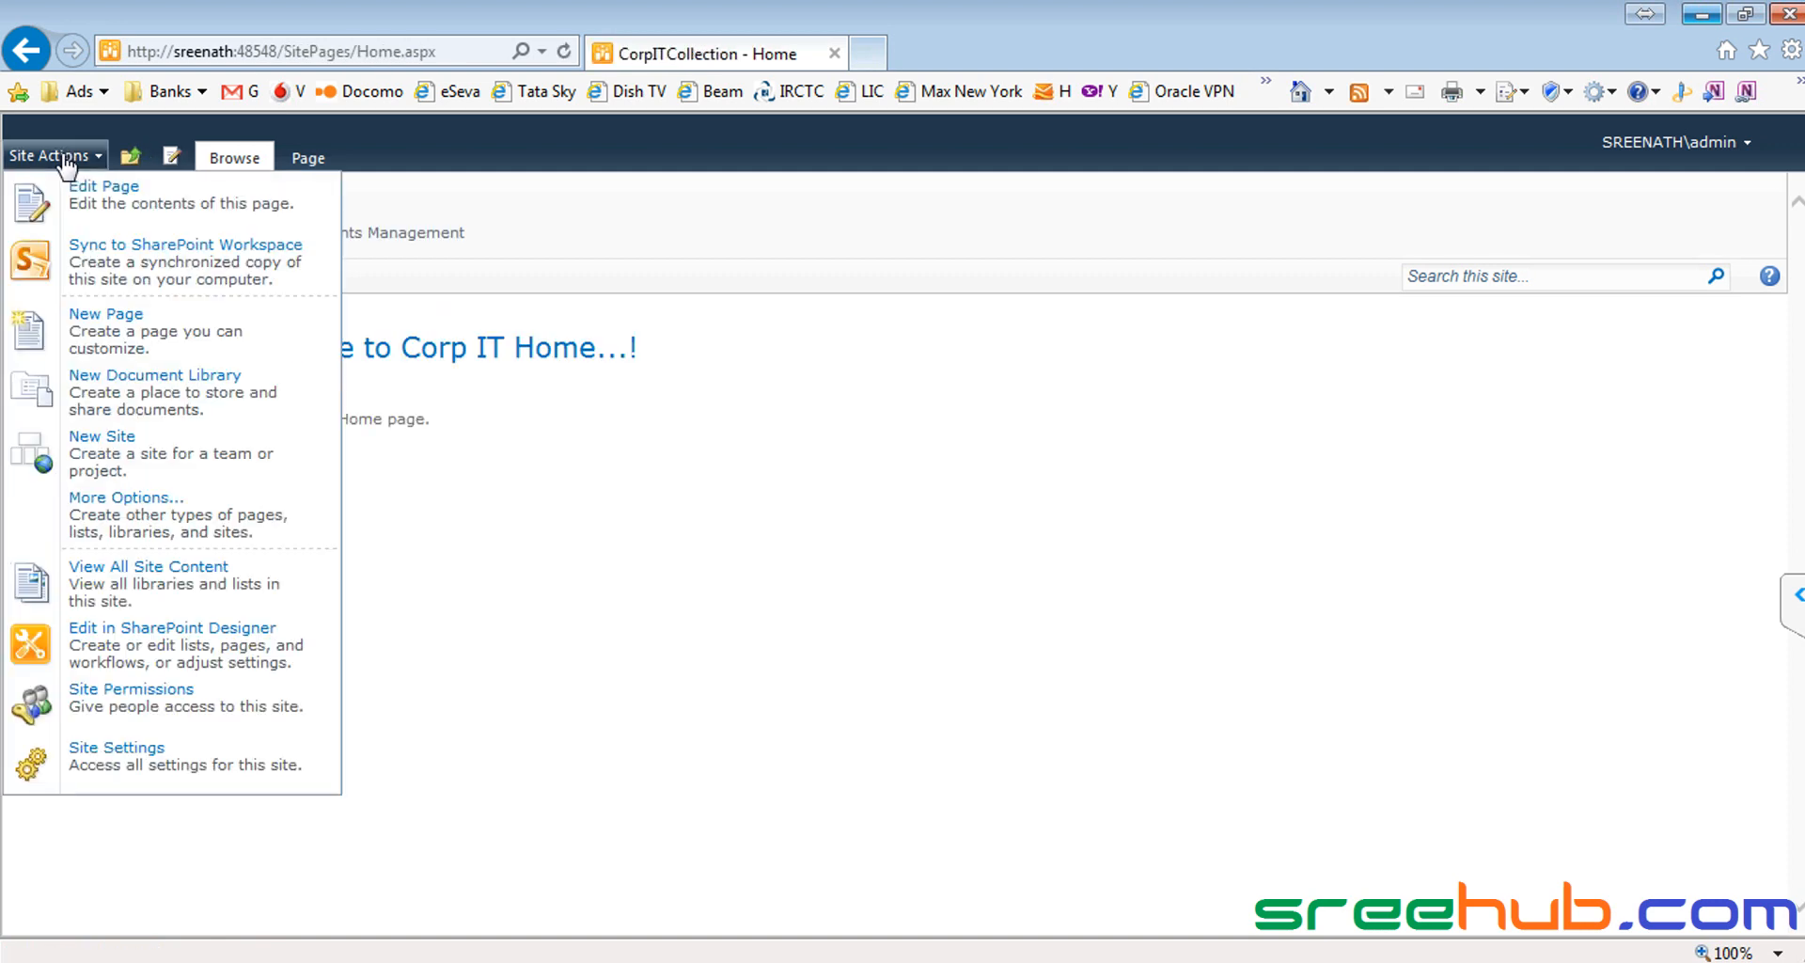
pyautogui.click(404, 327)
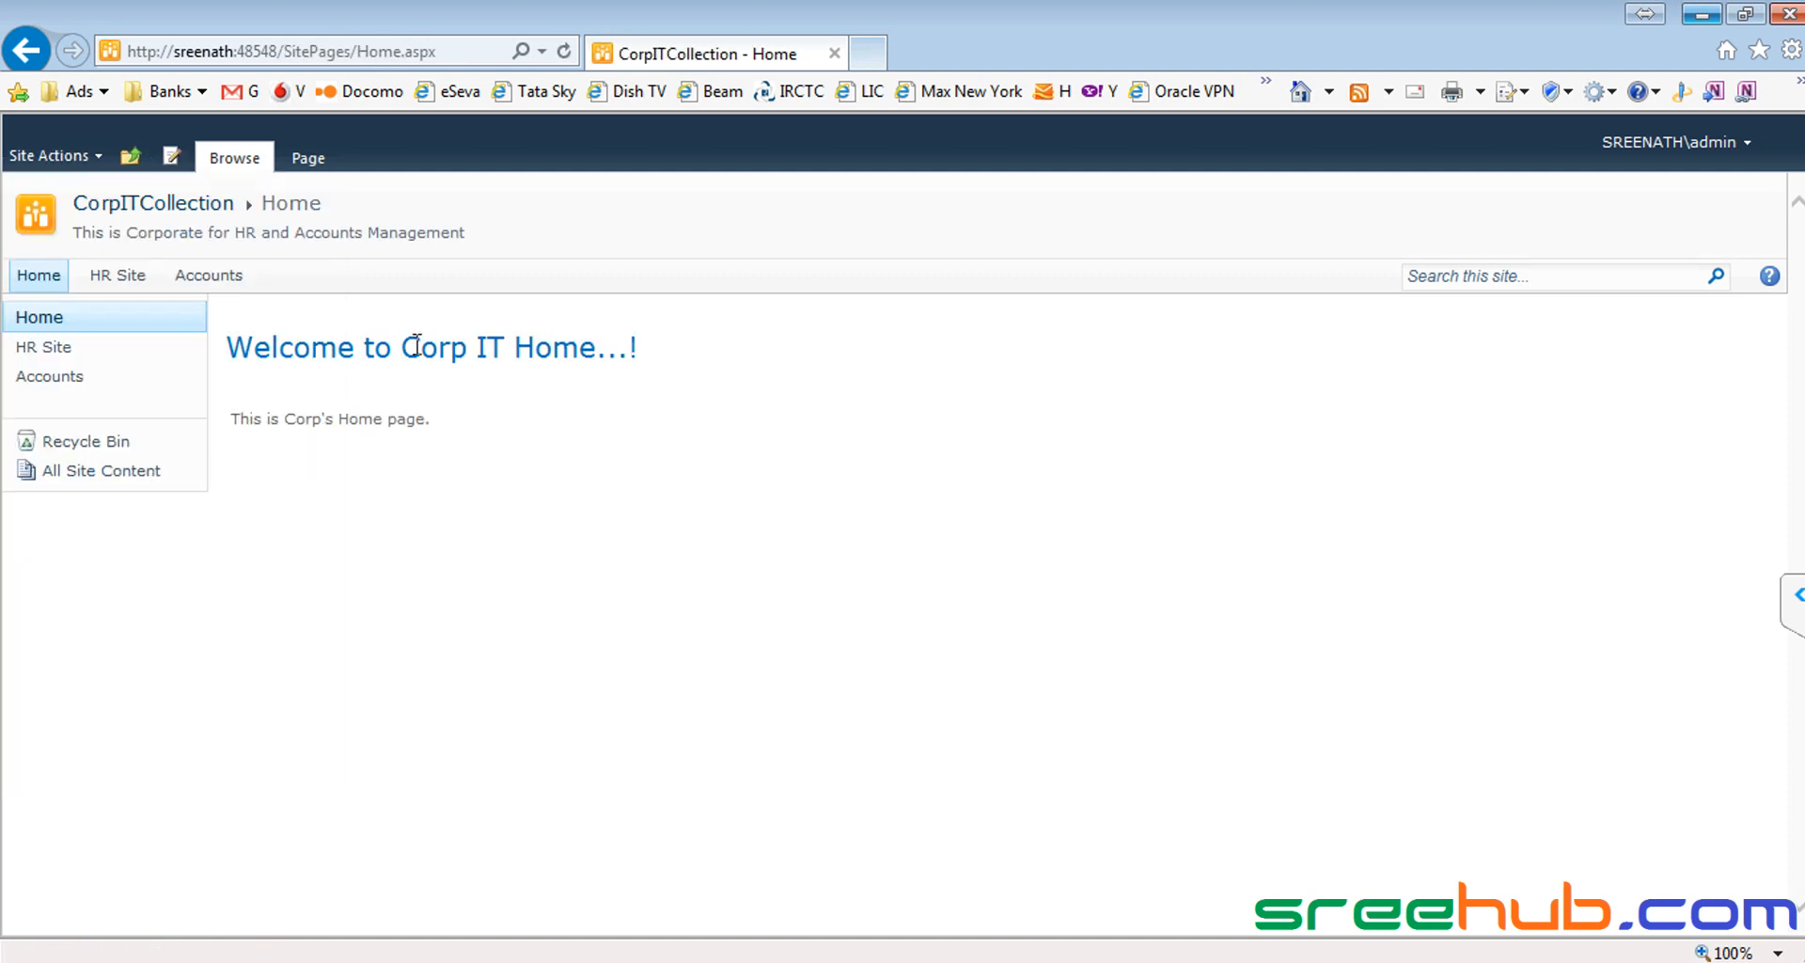
pyautogui.click(97, 293)
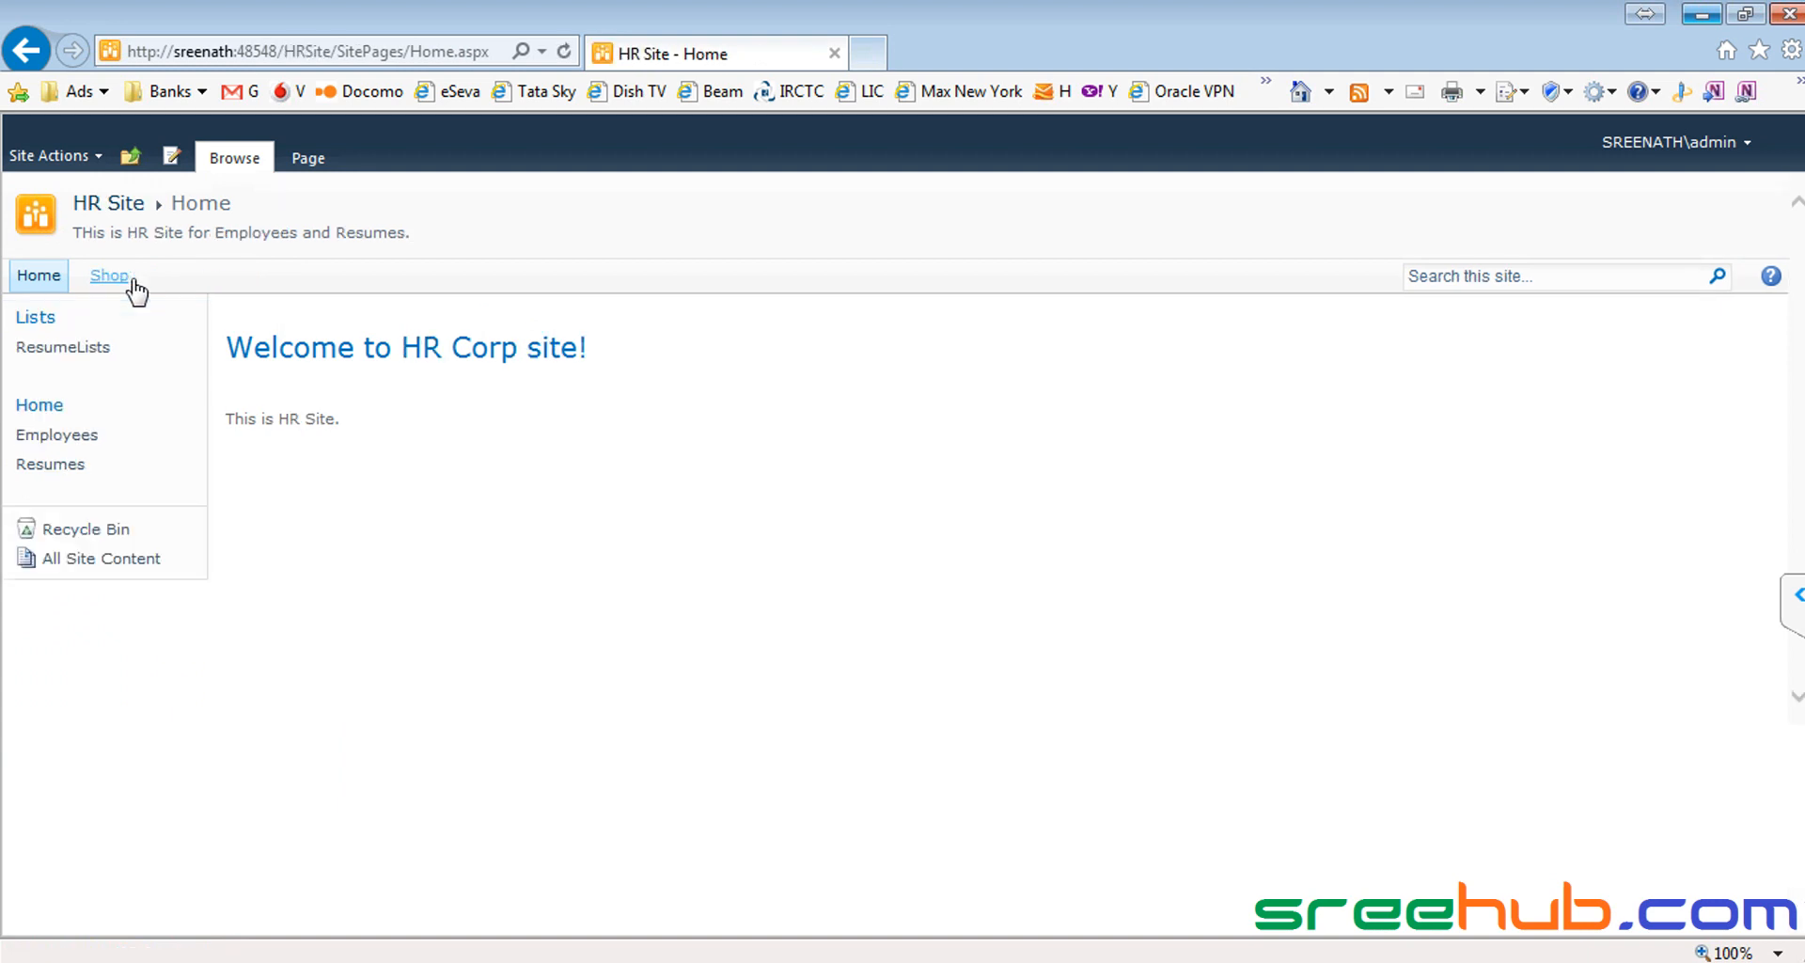
pyautogui.click(111, 281)
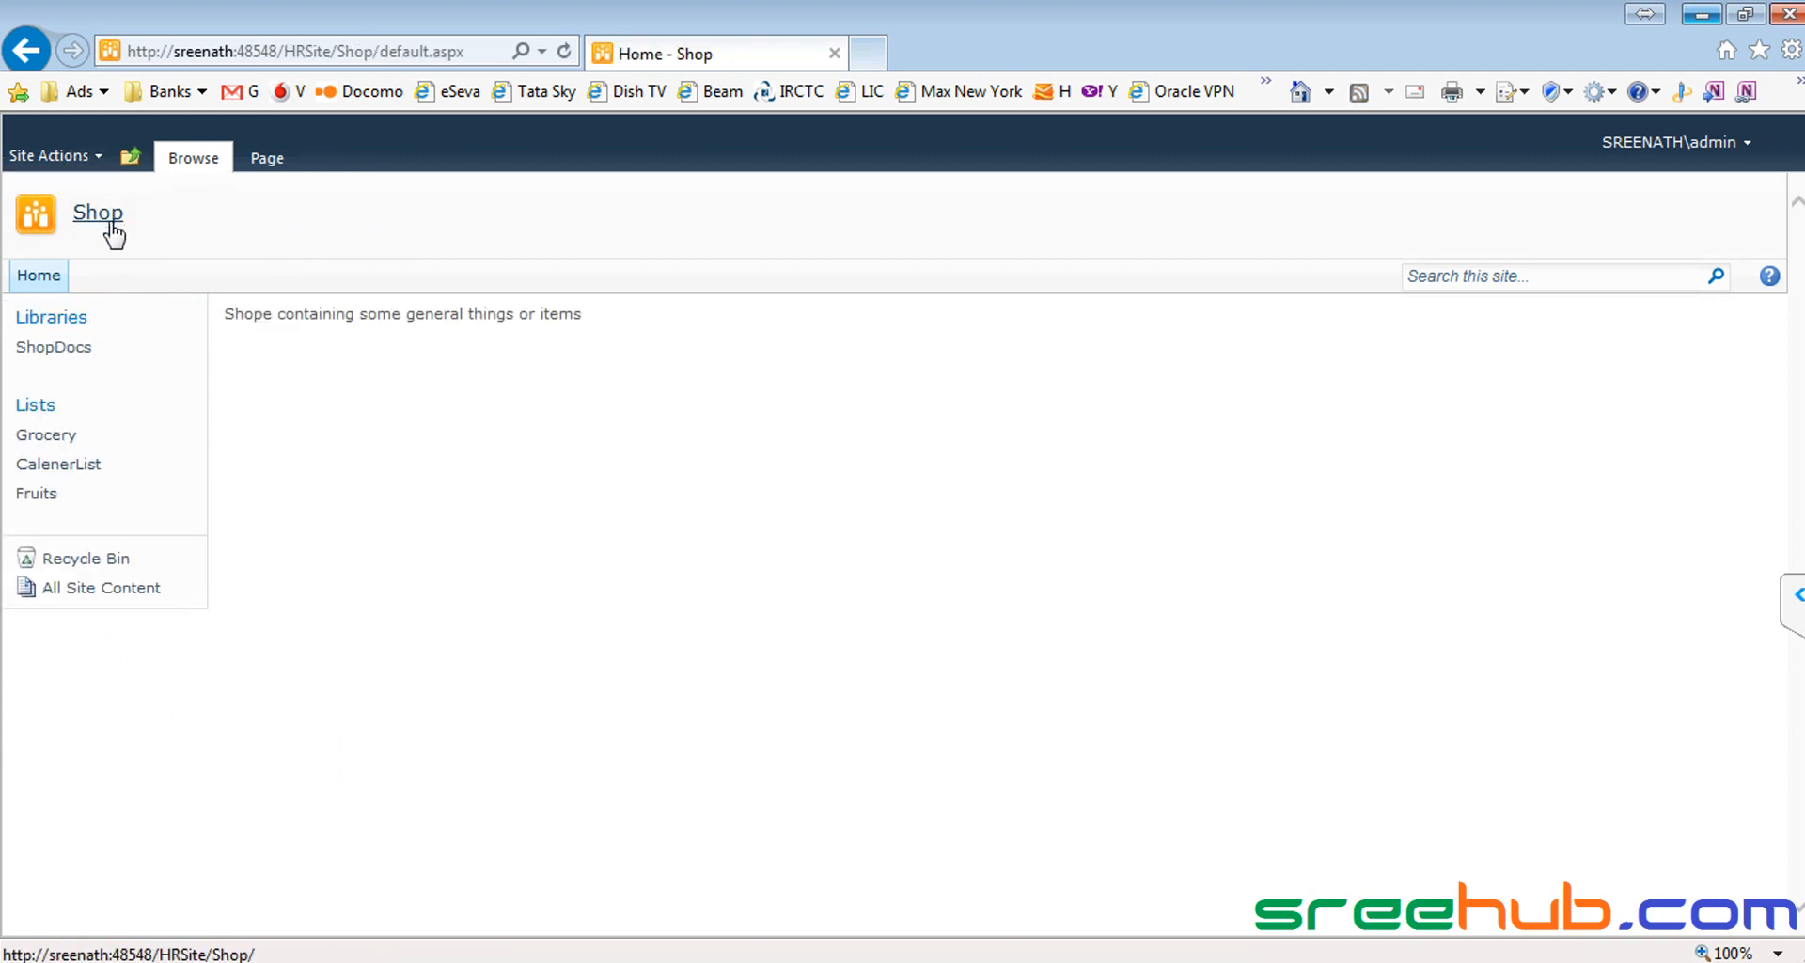
# Step: Go from the Shop site back up to CorpITCollection and bring up its New Site action
pyautogui.click(130, 156)
pyautogui.click(194, 235)
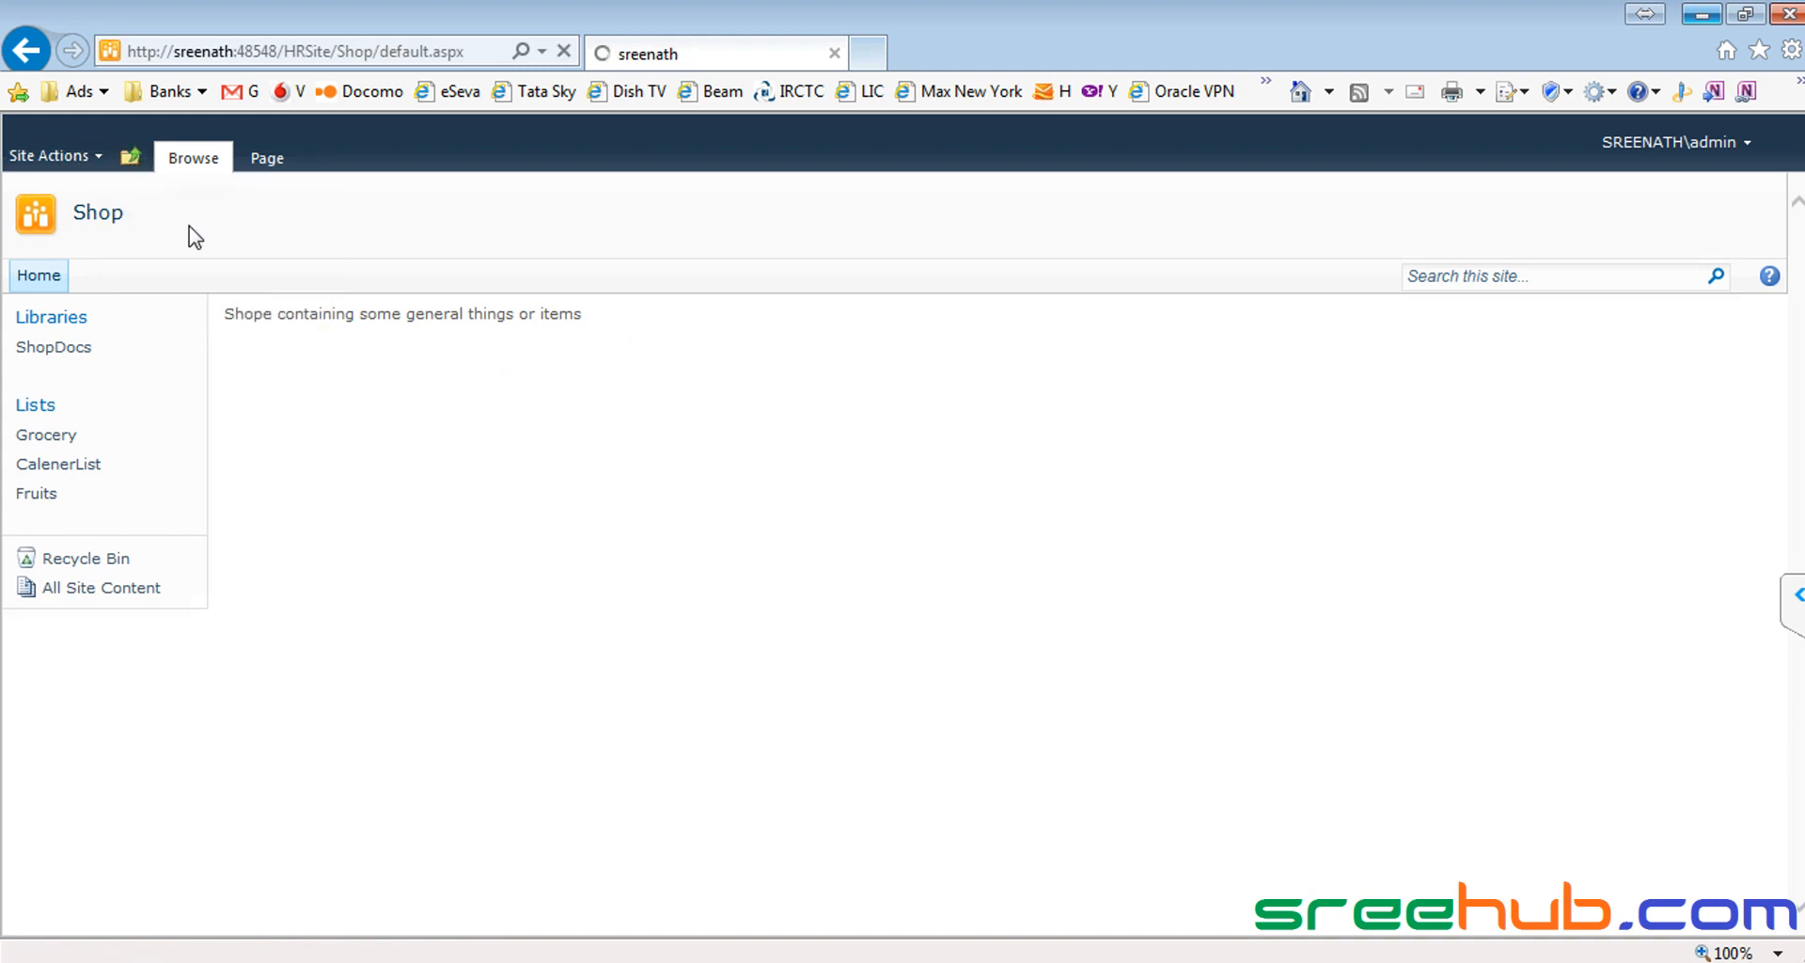
pyautogui.click(56, 156)
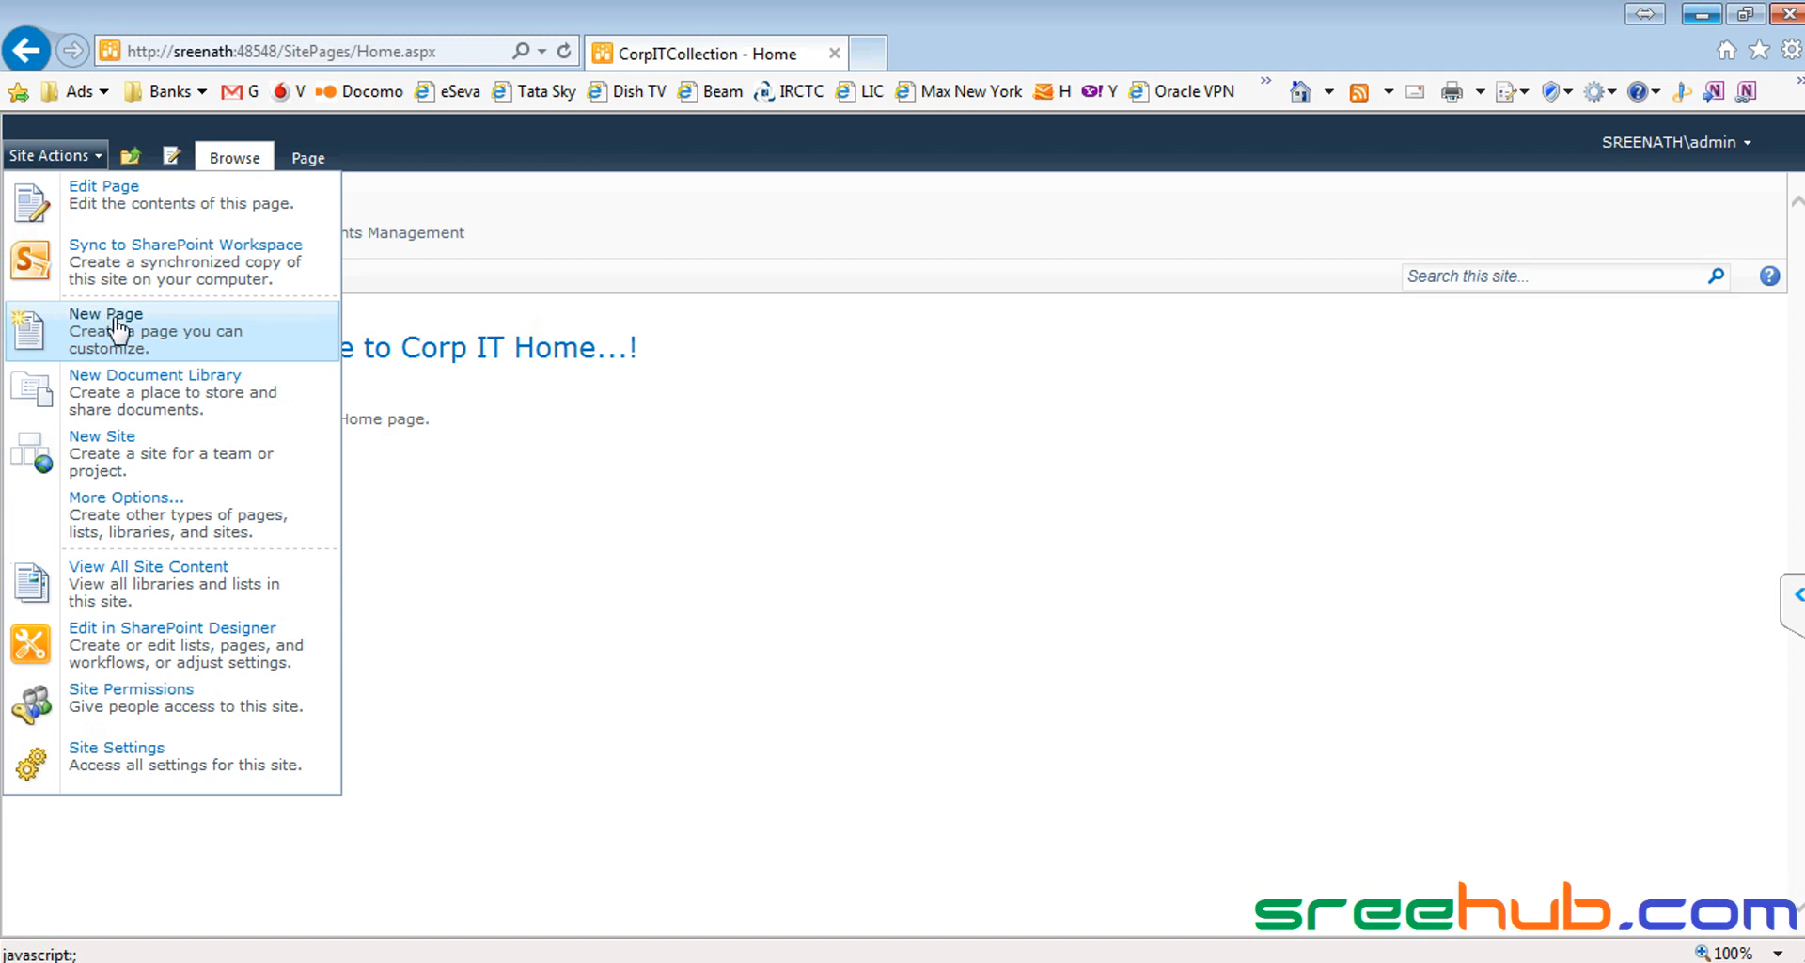
pyautogui.click(139, 458)
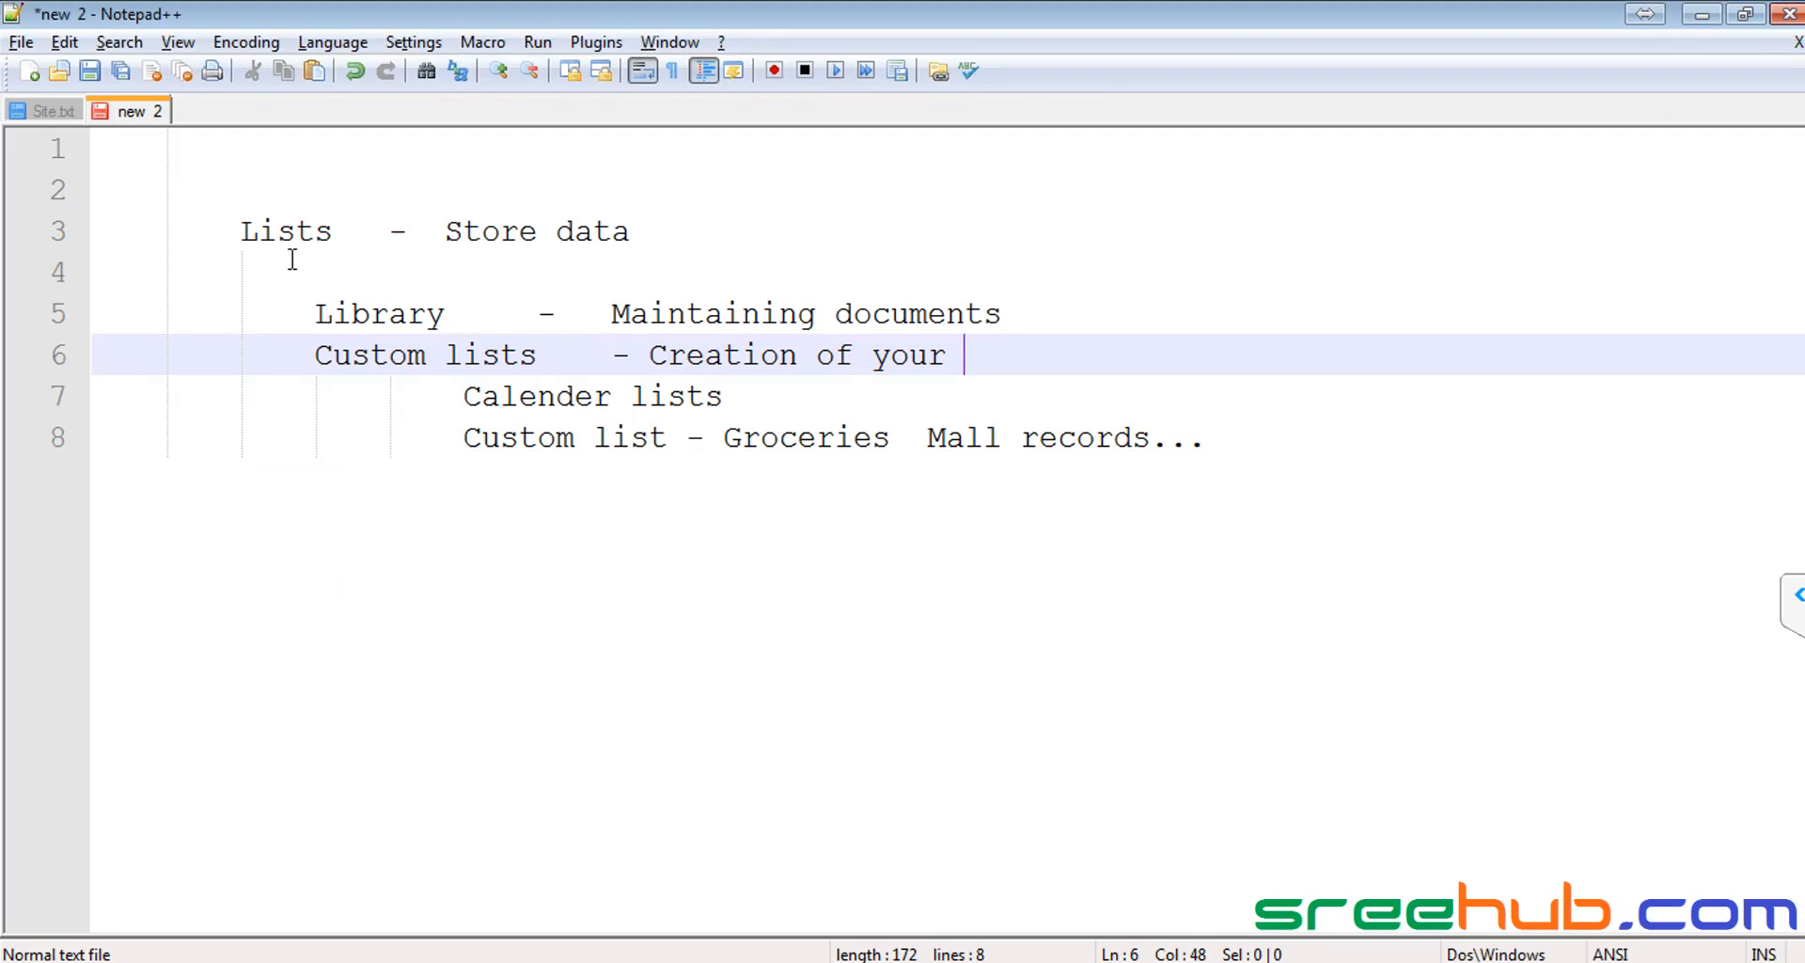
# Step: Back in Notepad++, highlight the list notes, then start a new document with blank lines and indent lines 3 and 4 by three tabs
pyautogui.moveTo(241, 232); pyautogui.dragTo(1207, 439)
pyautogui.doubleClick(383, 112)
pyautogui.press('Return')
pyautogui.press('Return')
pyautogui.press('Return')
pyautogui.press('Tab')
pyautogui.press('Tab')
pyautogui.press('Tab')
pyautogui.press('Up')
pyautogui.press('Tab')
pyautogui.press('Tab')
pyautogui.press('Tab')
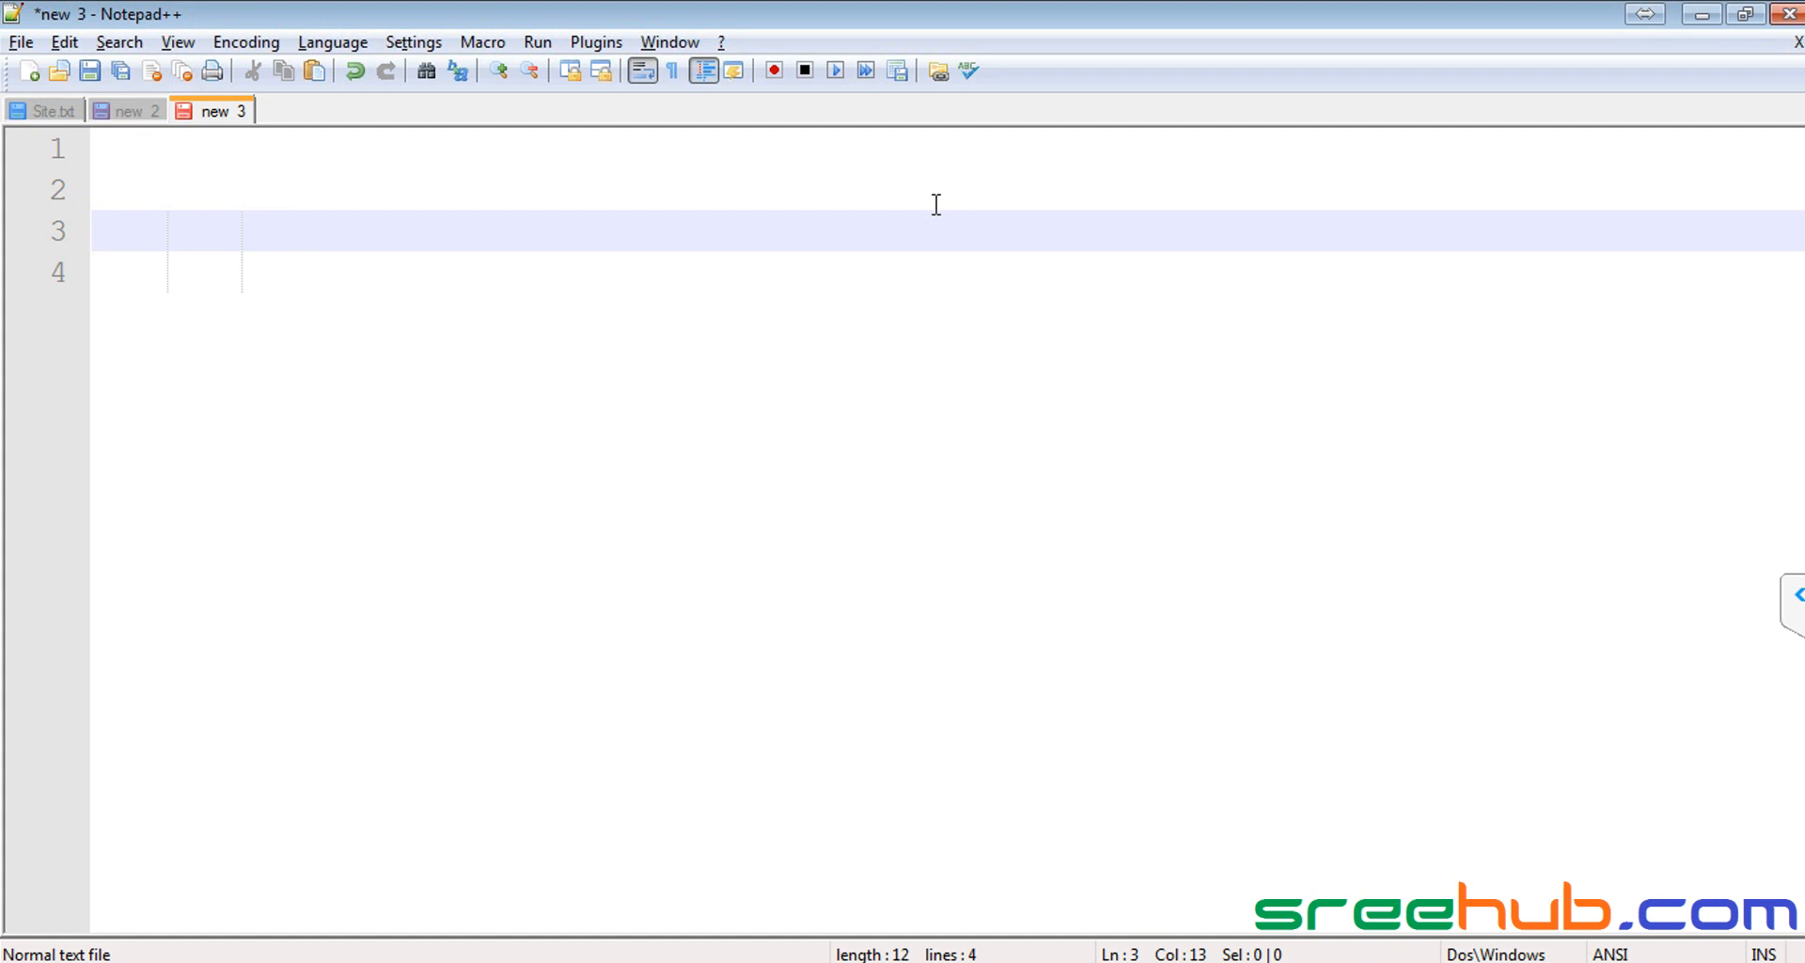
# Step: Enter the heading "Training institures" on line 2, indented by three tabs
pyautogui.press('Up')
pyautogui.press('Tab')
pyautogui.press('Tab')
pyautogui.press('Tab')
pyautogui.write('Training inst')
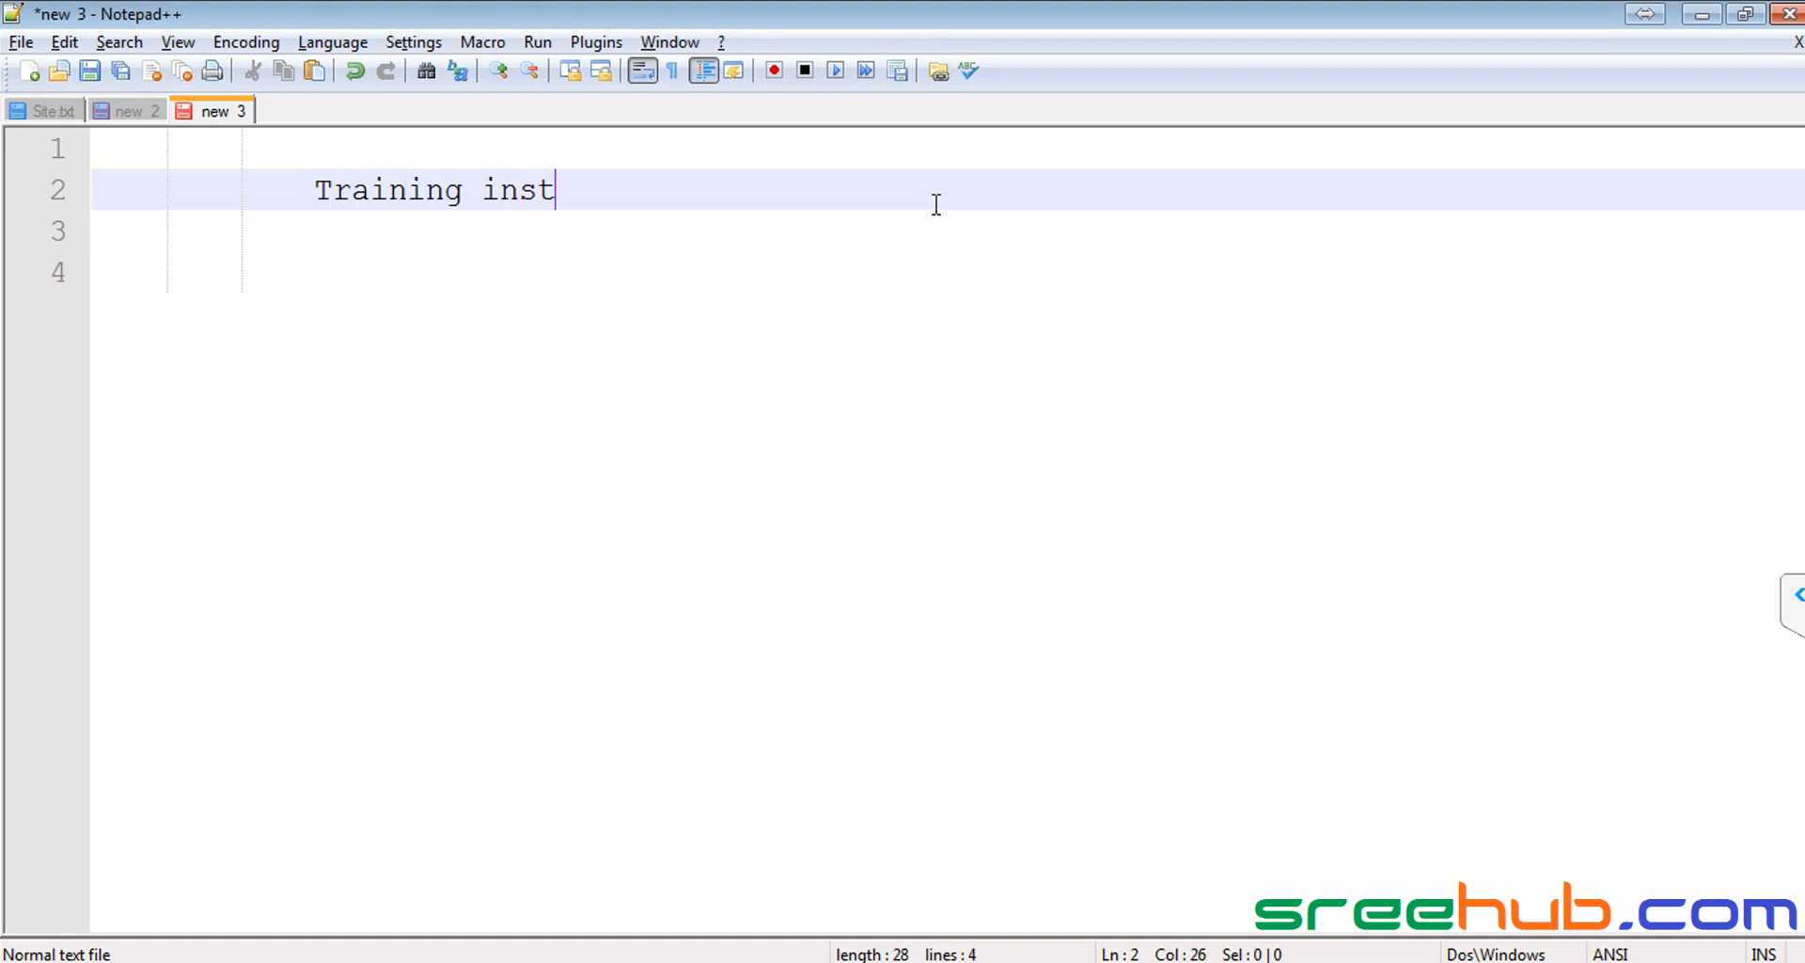
pyautogui.write('itures')
# Step: Add the entry "Courses" on line 4, leaving a blank line below the heading
pyautogui.press('Return')
pyautogui.press('Return')
pyautogui.write('C')
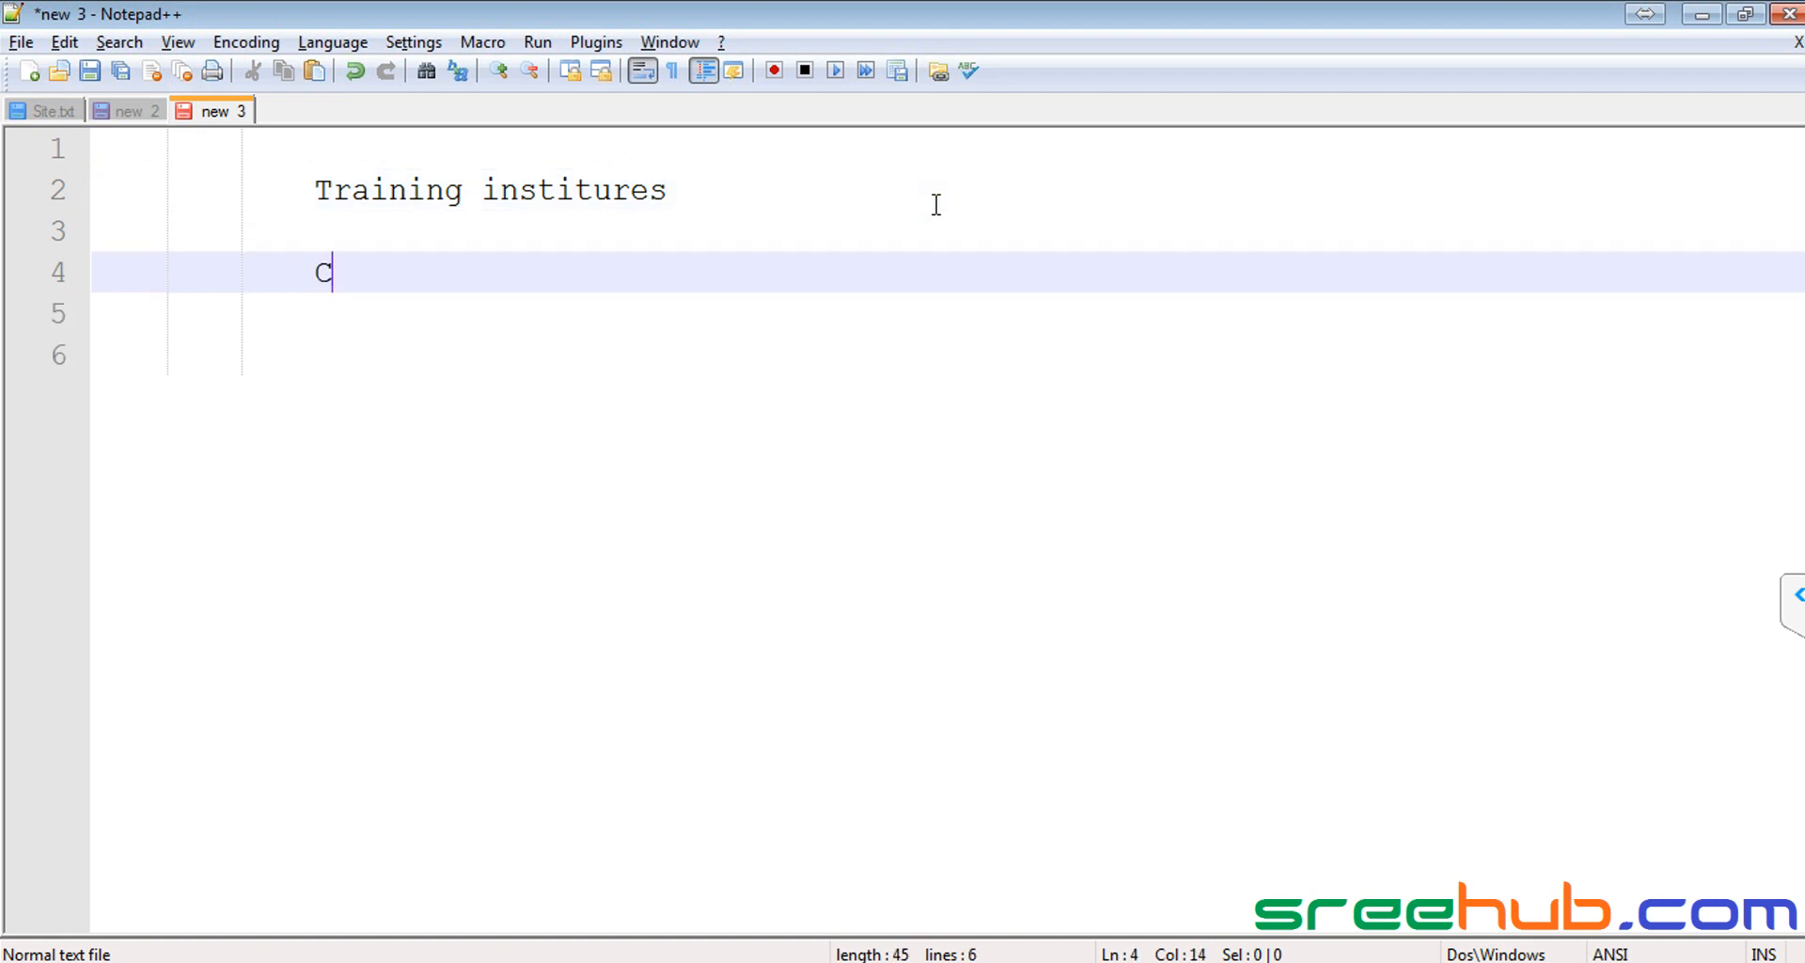
pyautogui.write('ourse')
pyautogui.press('BackSpace')
pyautogui.press('BackSpace')
pyautogui.write('ses')
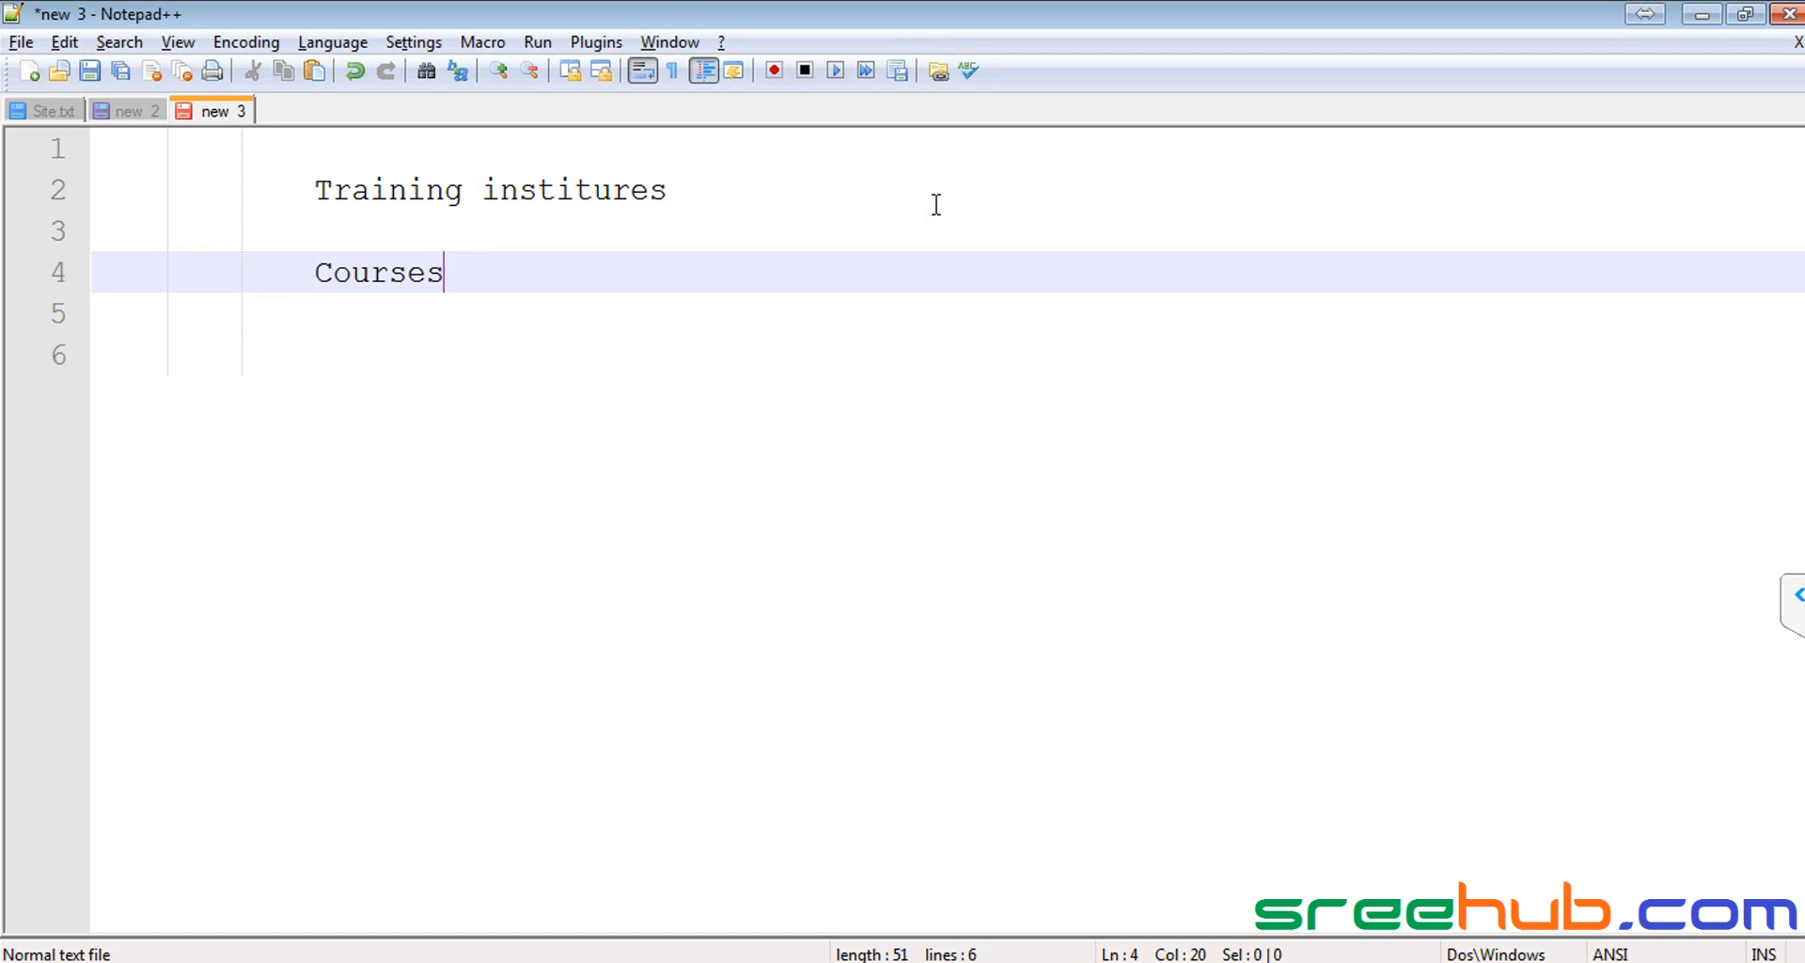
# Step: Highlight "Courses", then add "Course Name" on the line beneath it, indented two levels deeper
pyautogui.hotkey('shift', 'Home')
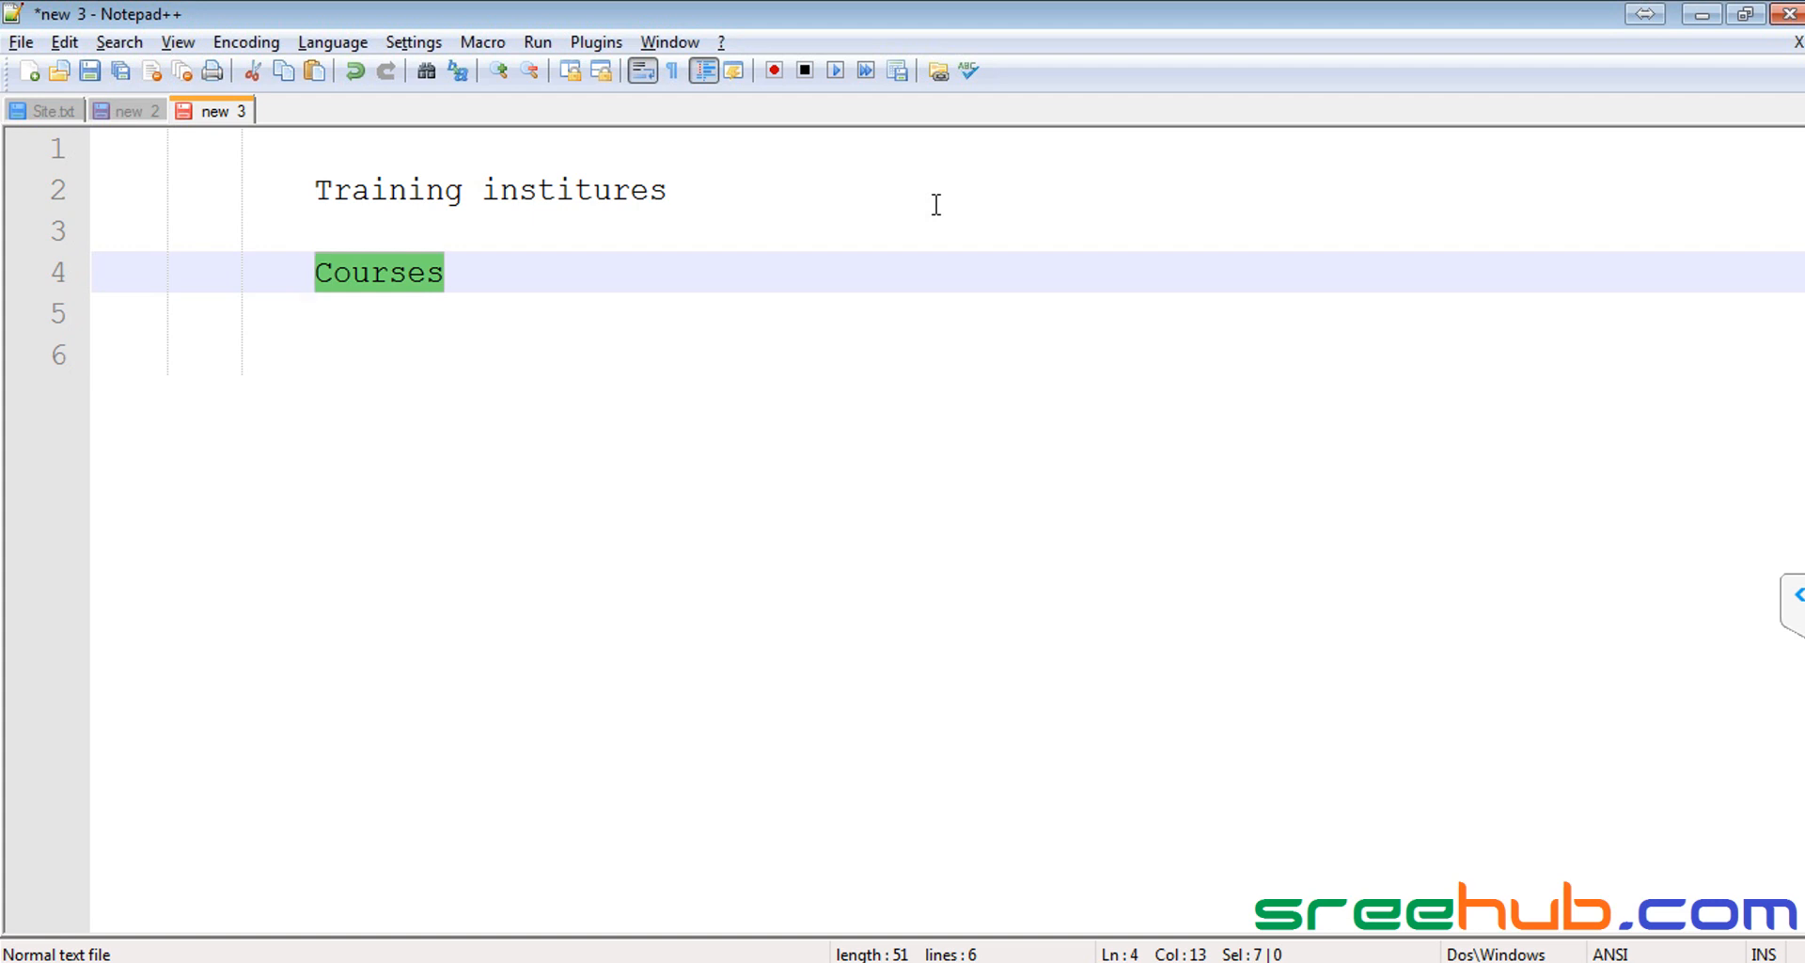
pyautogui.press('End')
pyautogui.press('Return')
pyautogui.press('Tab')
pyautogui.press('Tab')
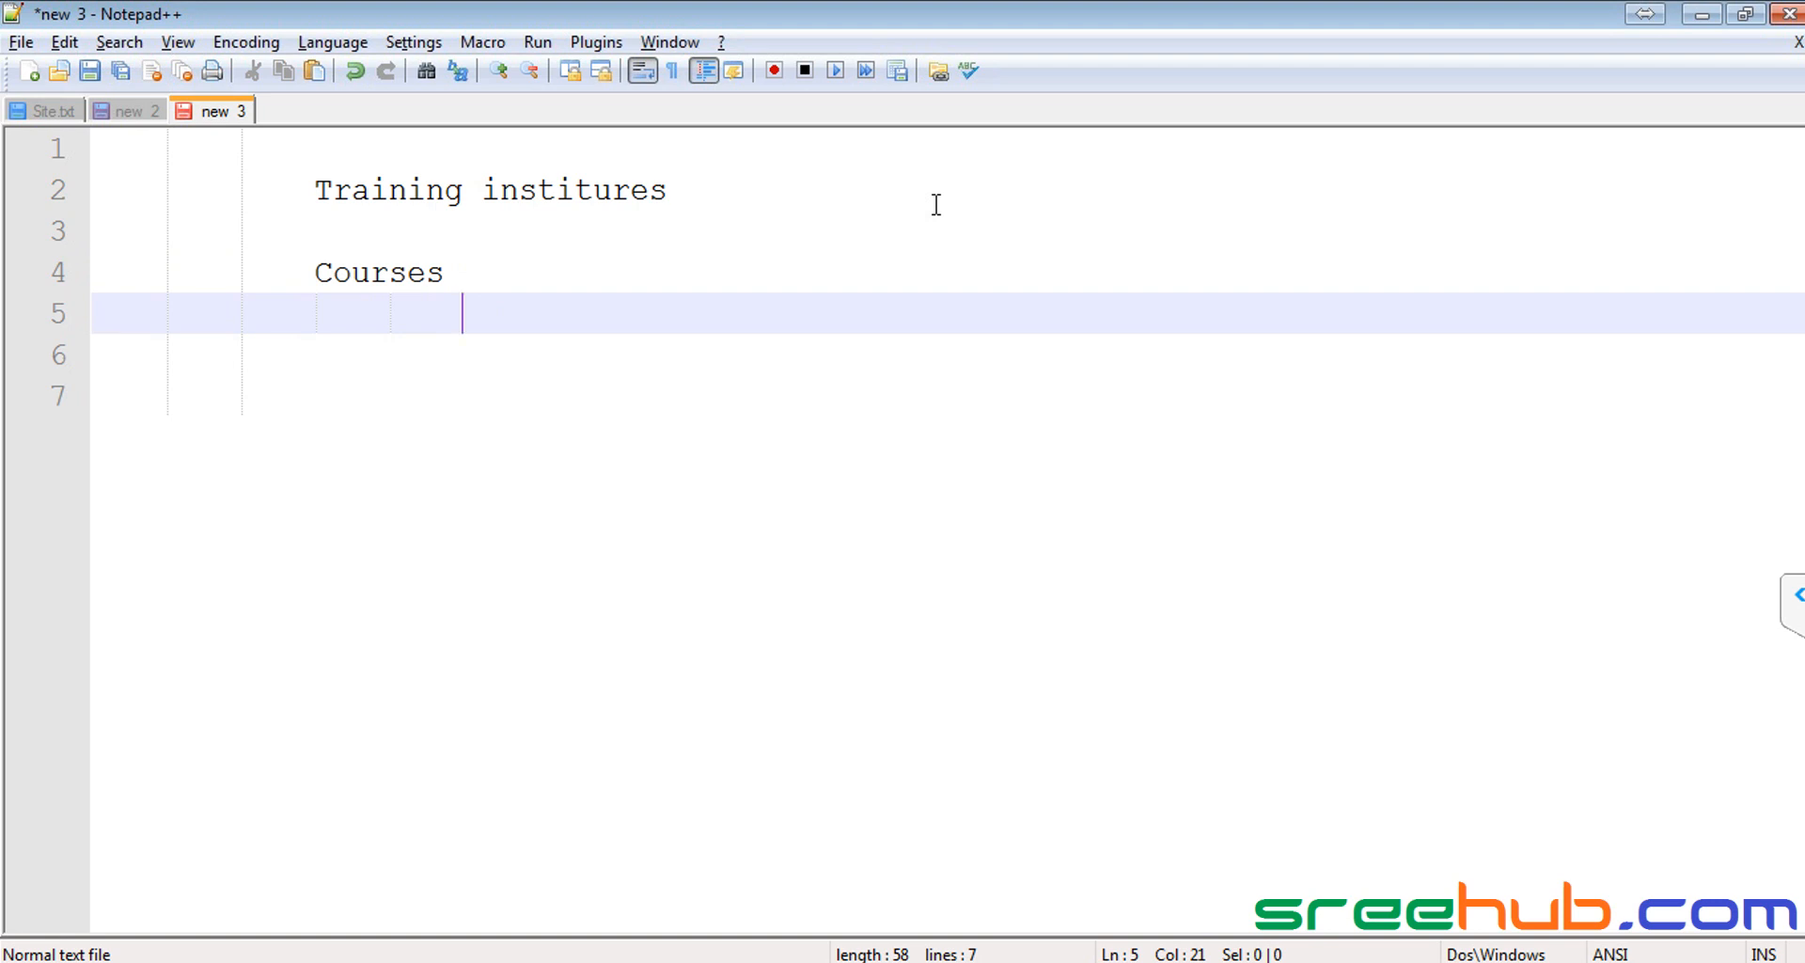
pyautogui.press('BackSpace')
pyautogui.write('Cours')
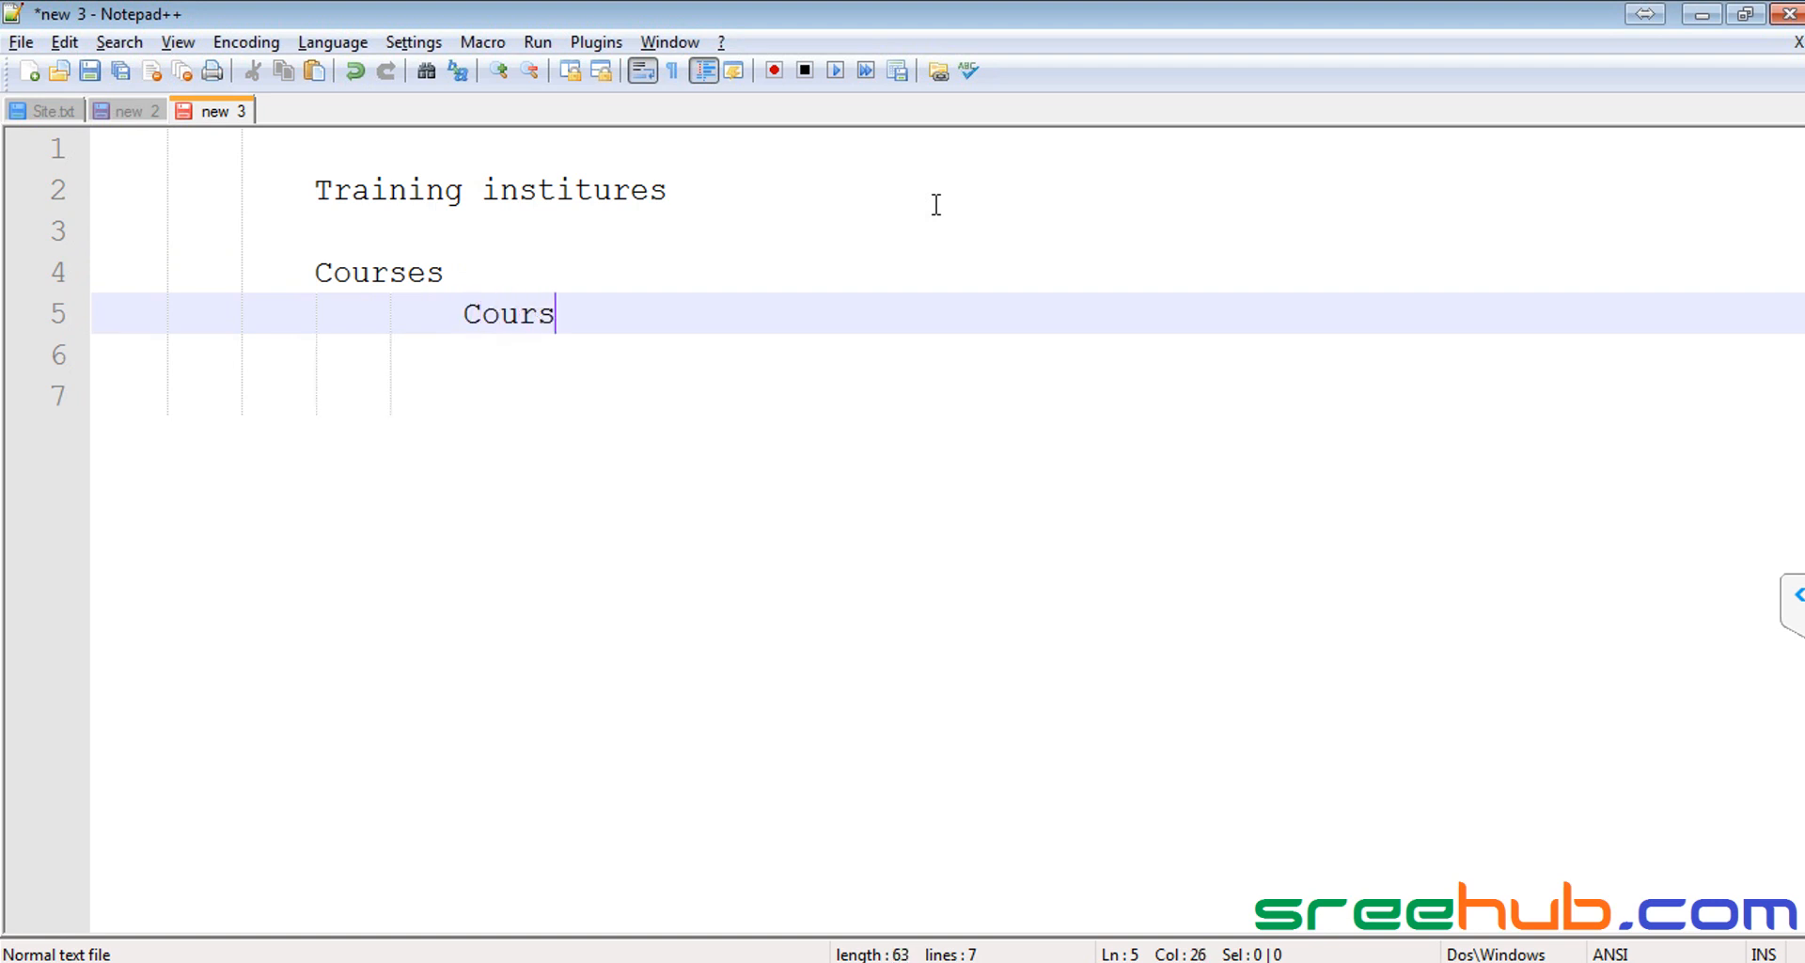
pyautogui.write('e Name')
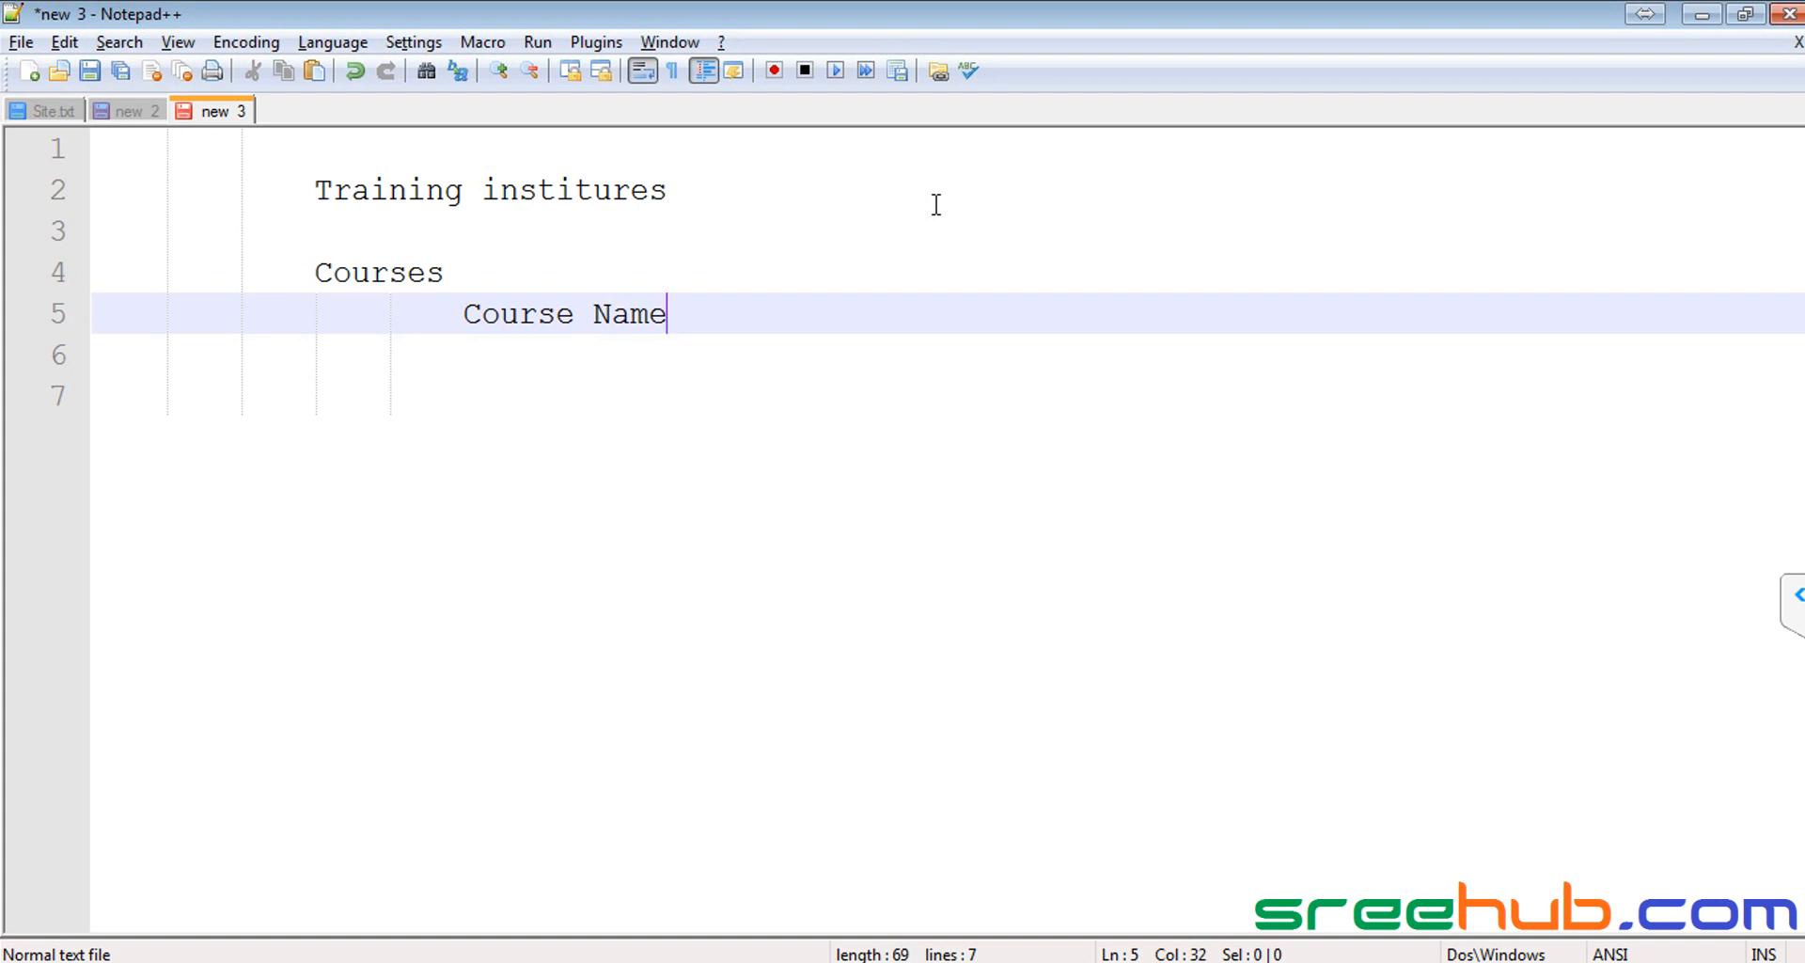
# Step: Start a new line under "Course Name" and number the "Courses" entry with "1." in front of it
pyautogui.press('Return')
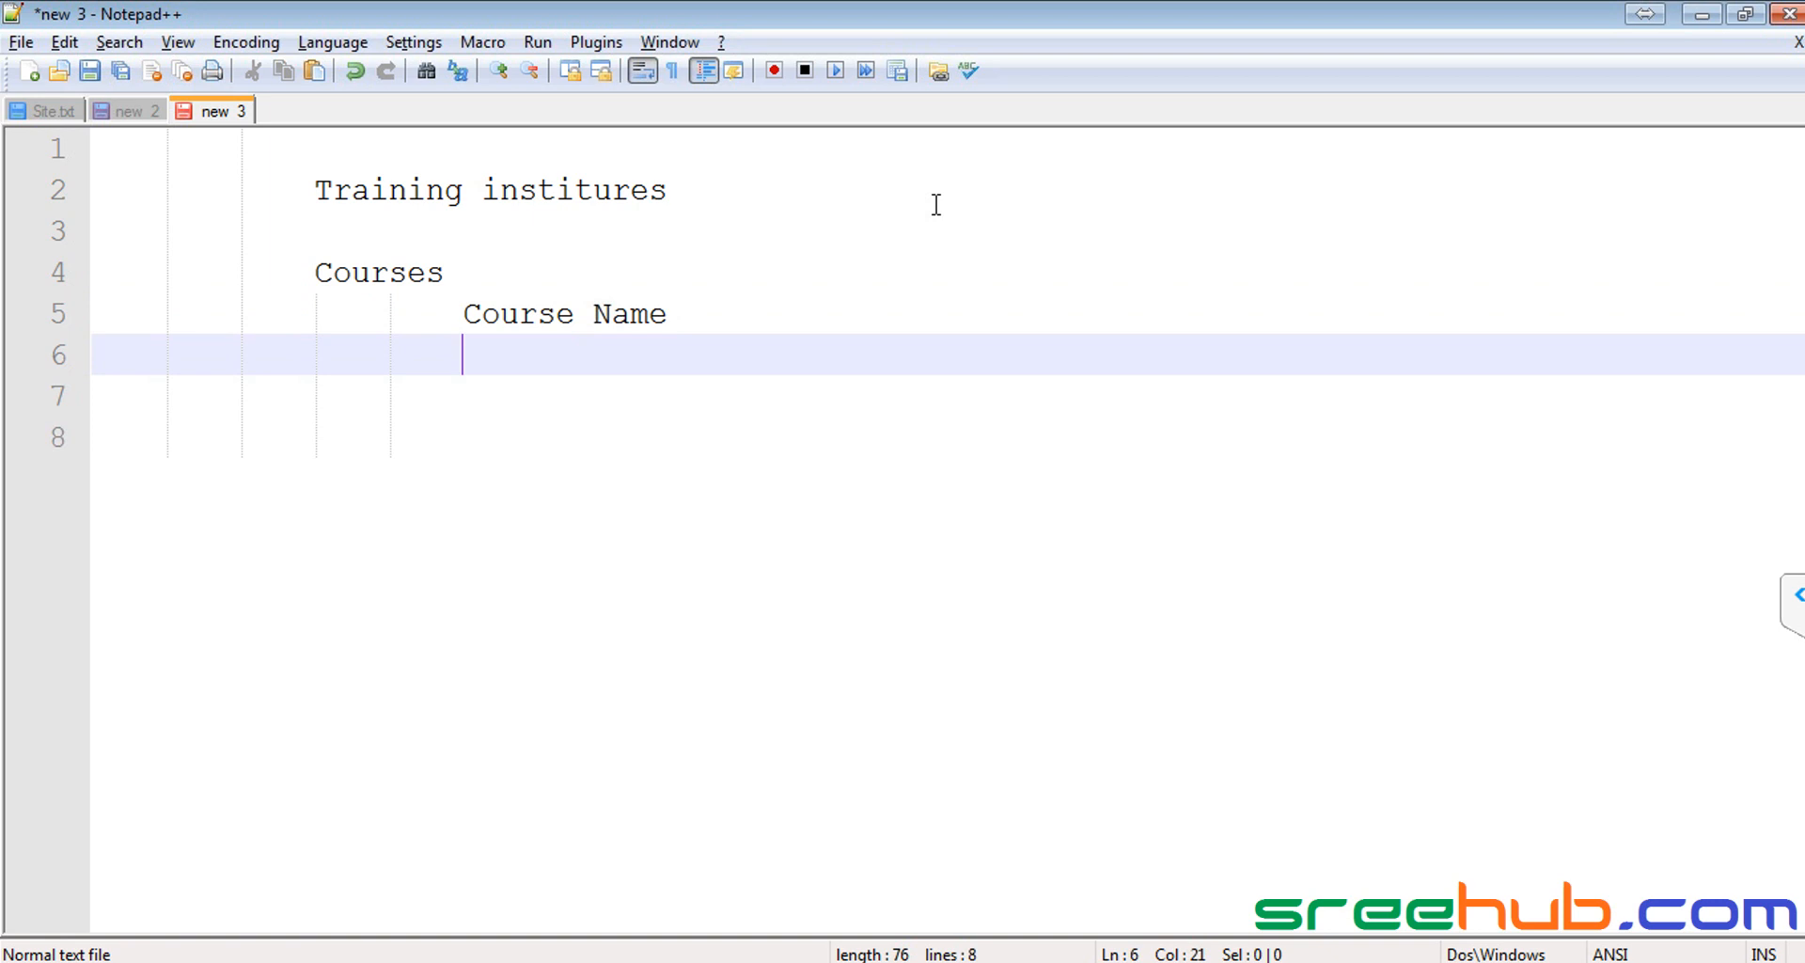
pyautogui.press('Up')
pyautogui.press('Up')
pyautogui.press('Home')
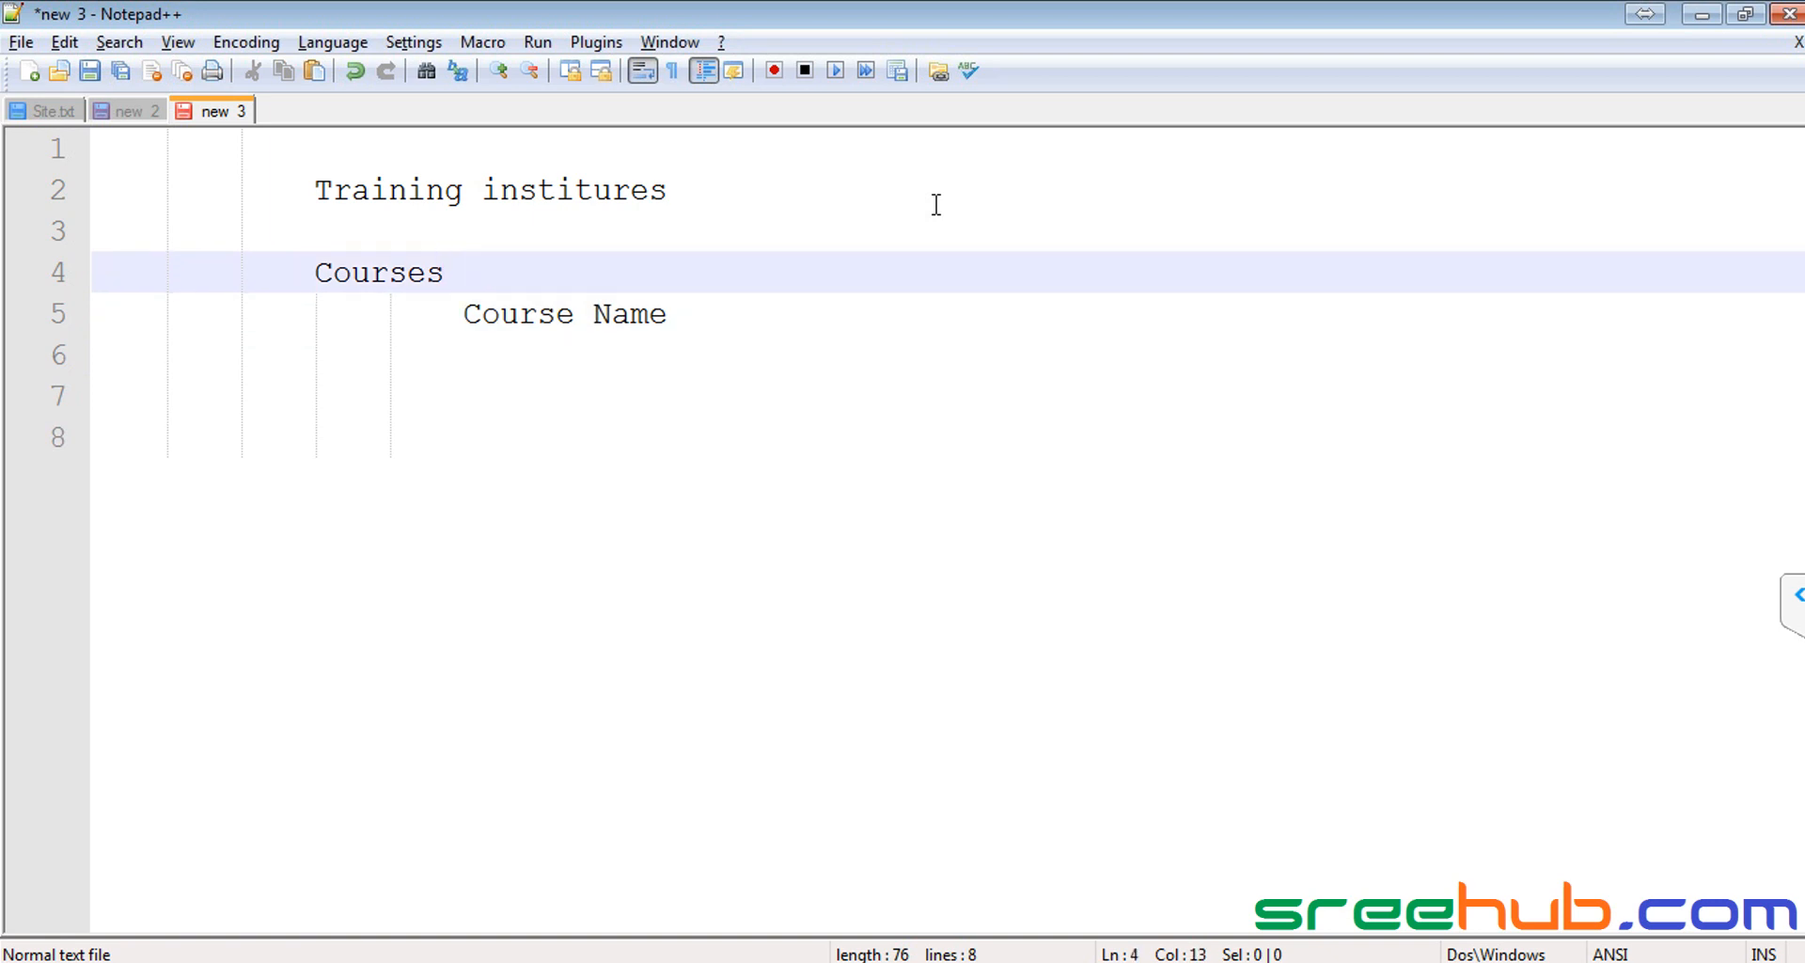
pyautogui.write('1.')
# Step: List "Duration", "Overview" and "Fees" on separate lines beneath "Course Name", ending with a new line
pyautogui.press('Down')
pyautogui.press('End')
pyautogui.press('Return')
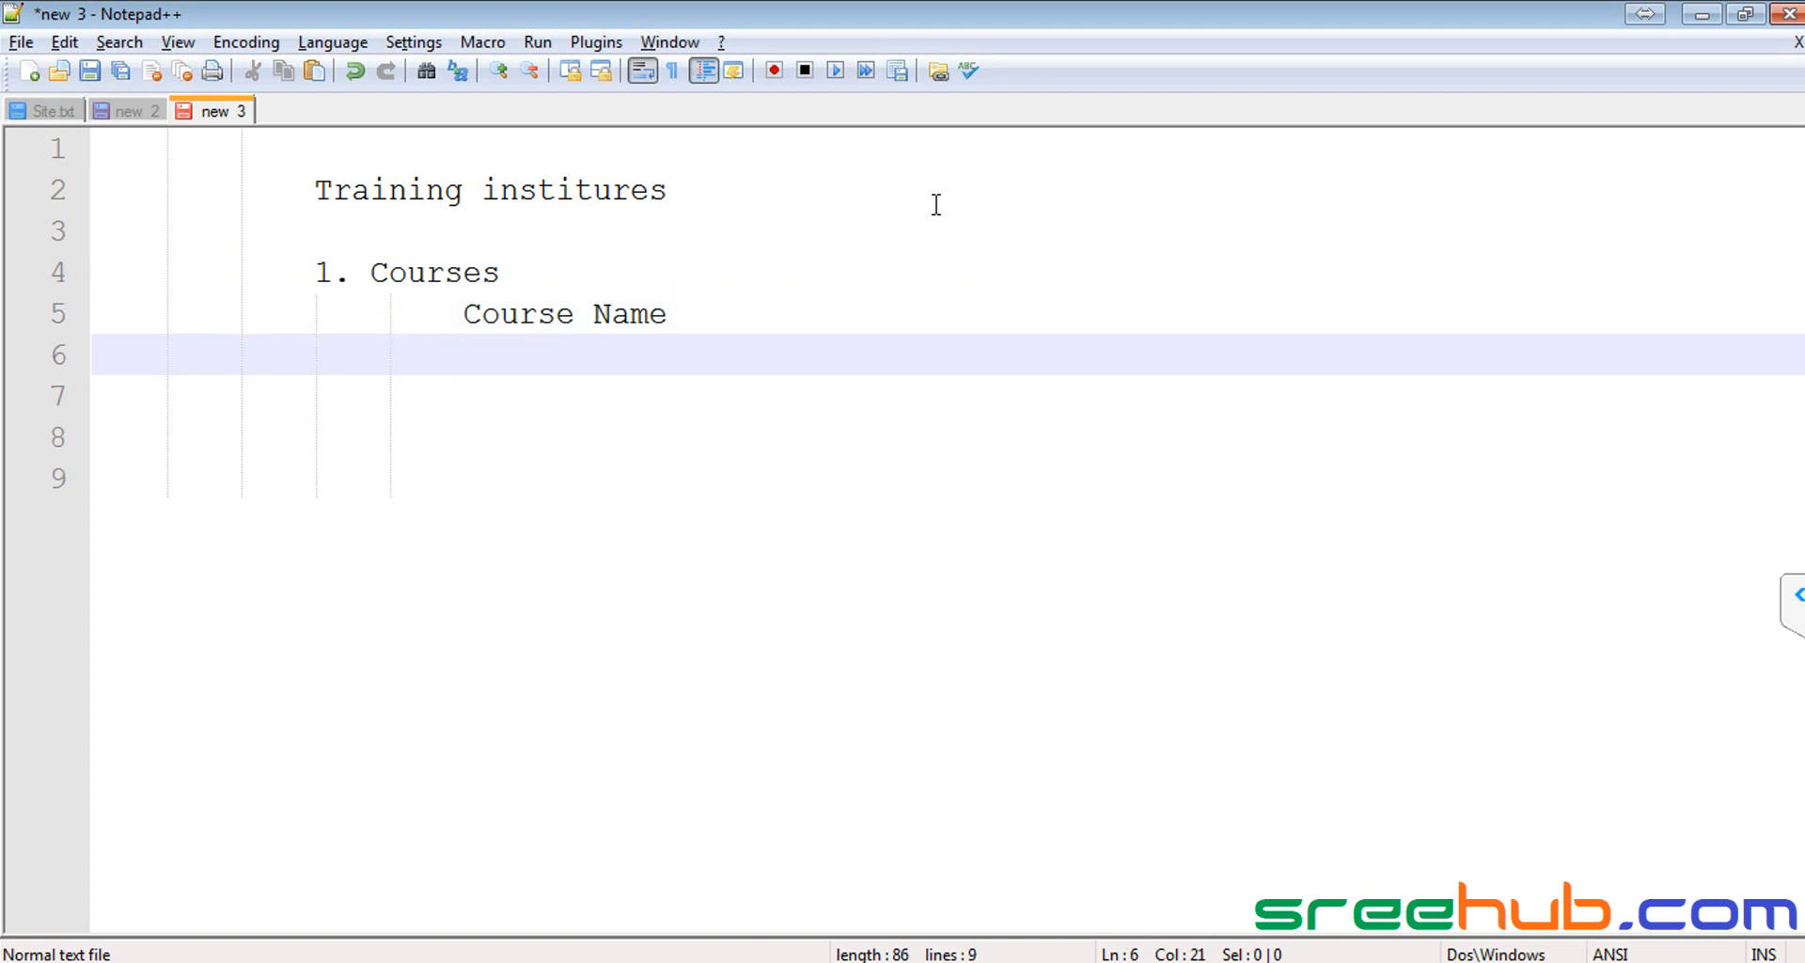
pyautogui.write('Duration')
pyautogui.press('Return')
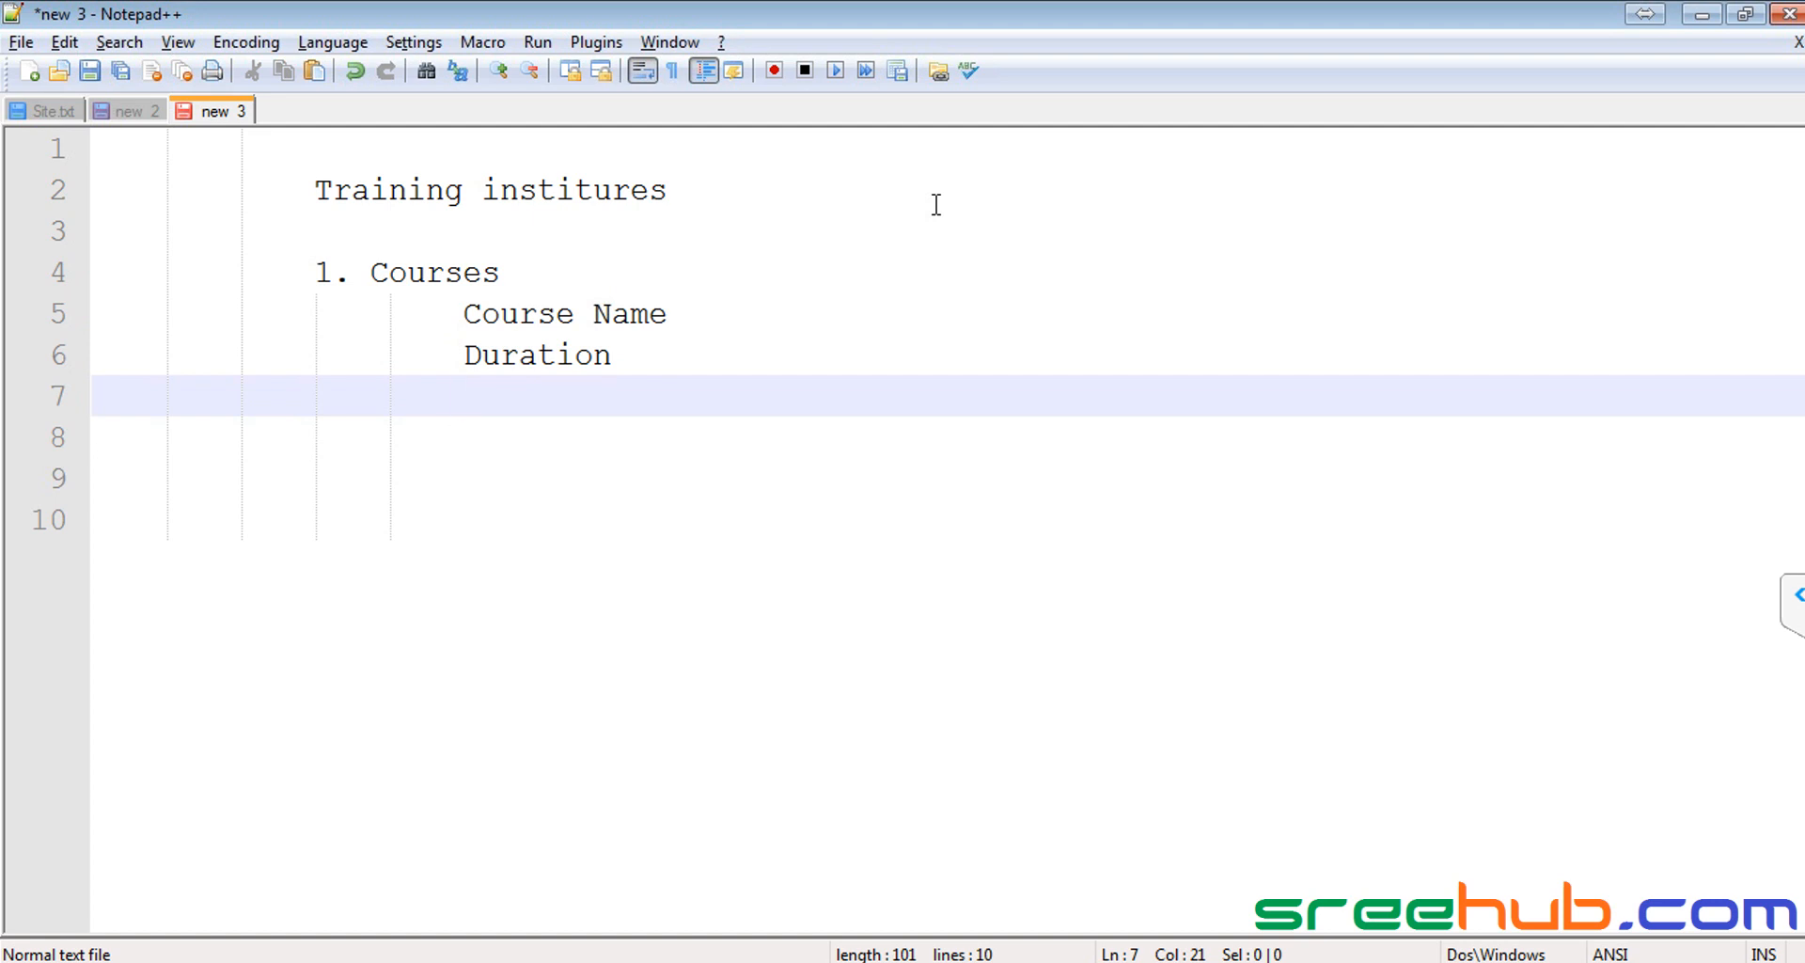
pyautogui.write('Overview')
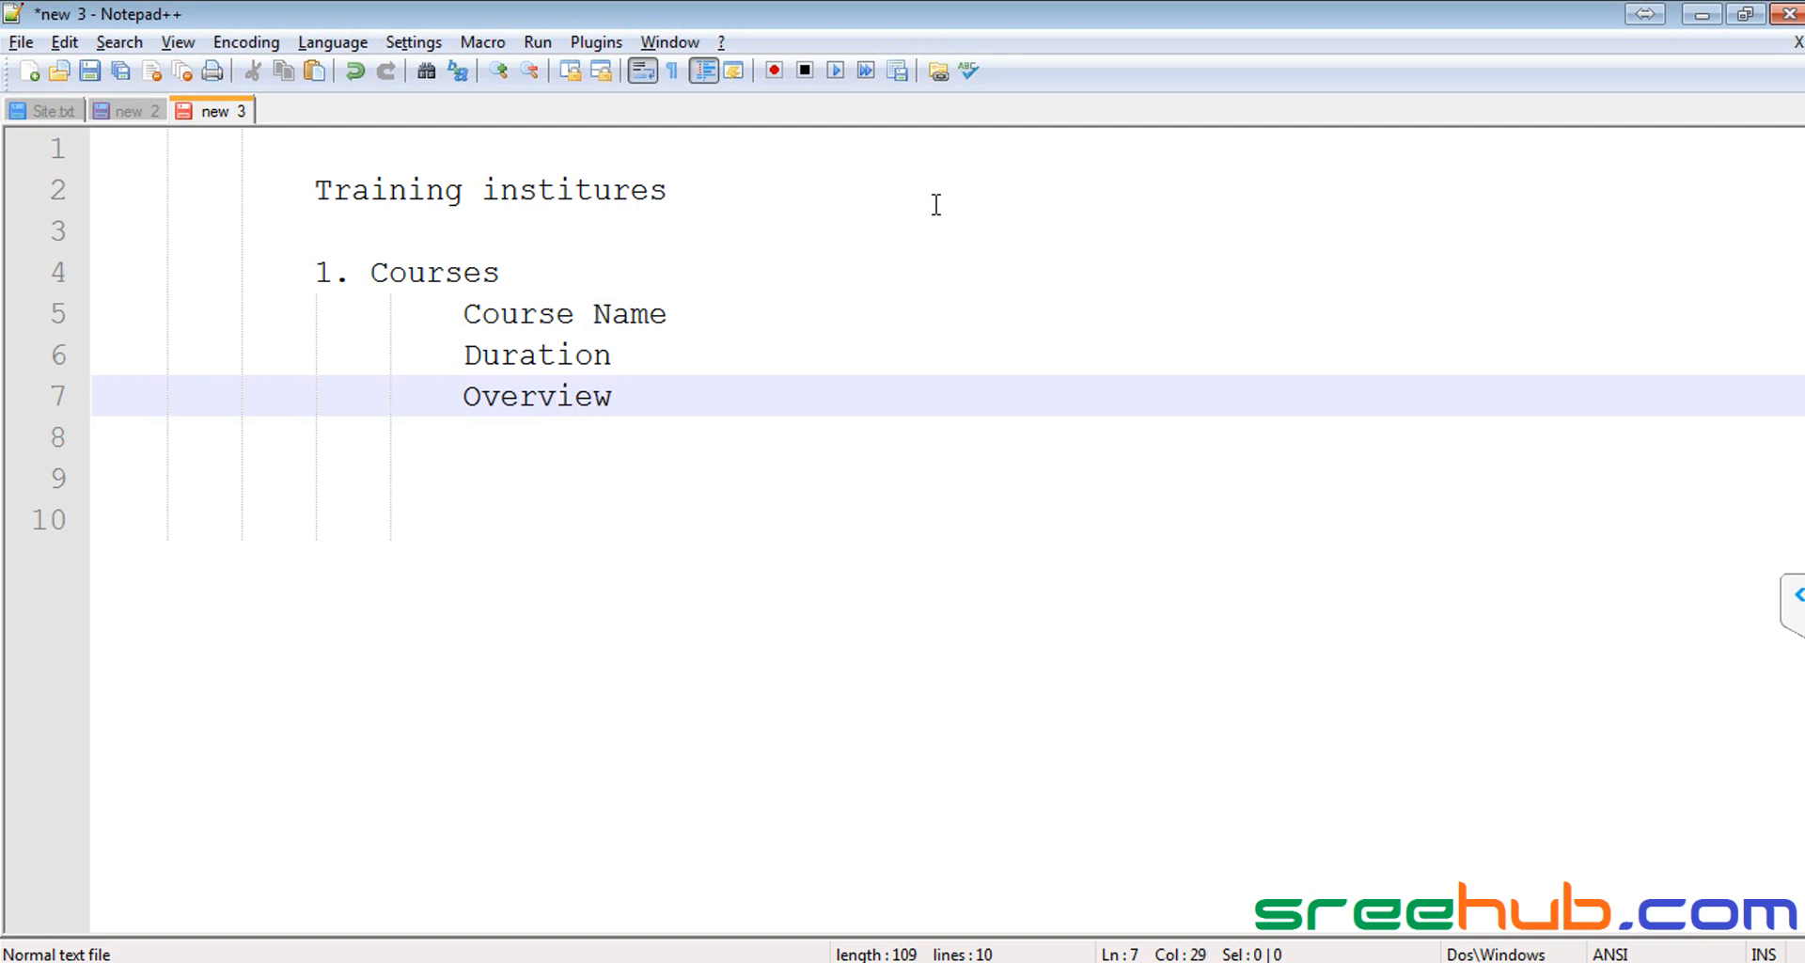
pyautogui.press('Return')
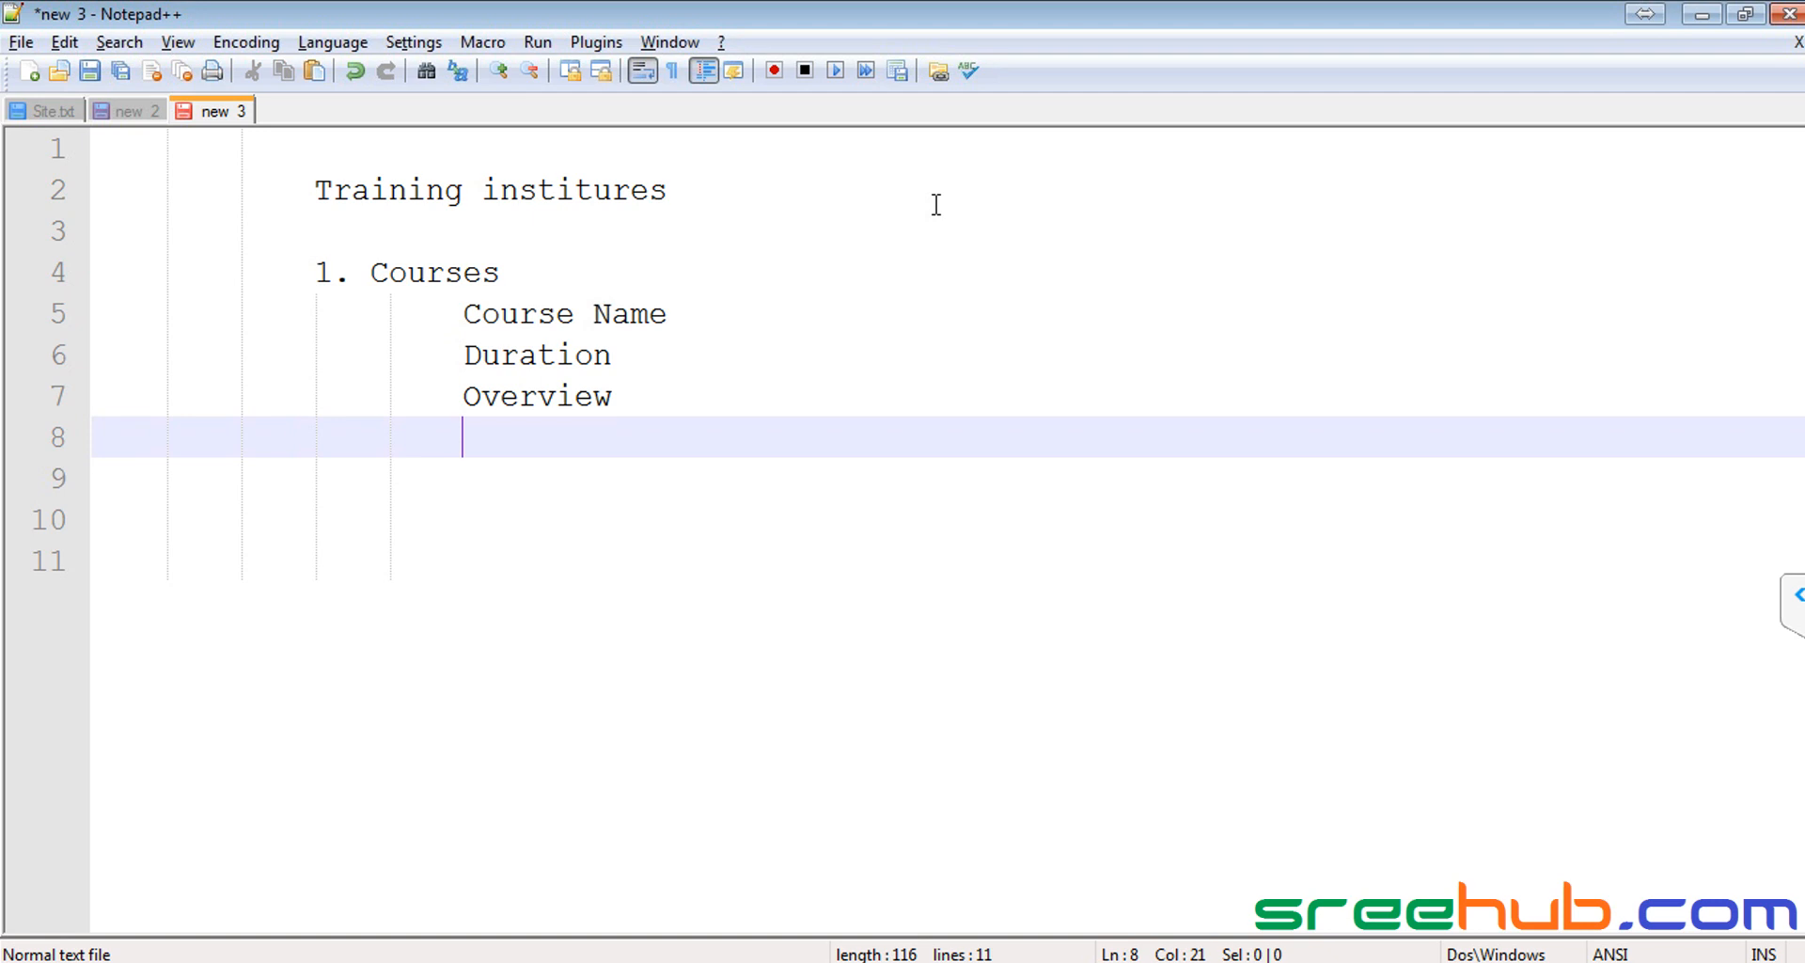
pyautogui.write('Fees')
pyautogui.press('Return')
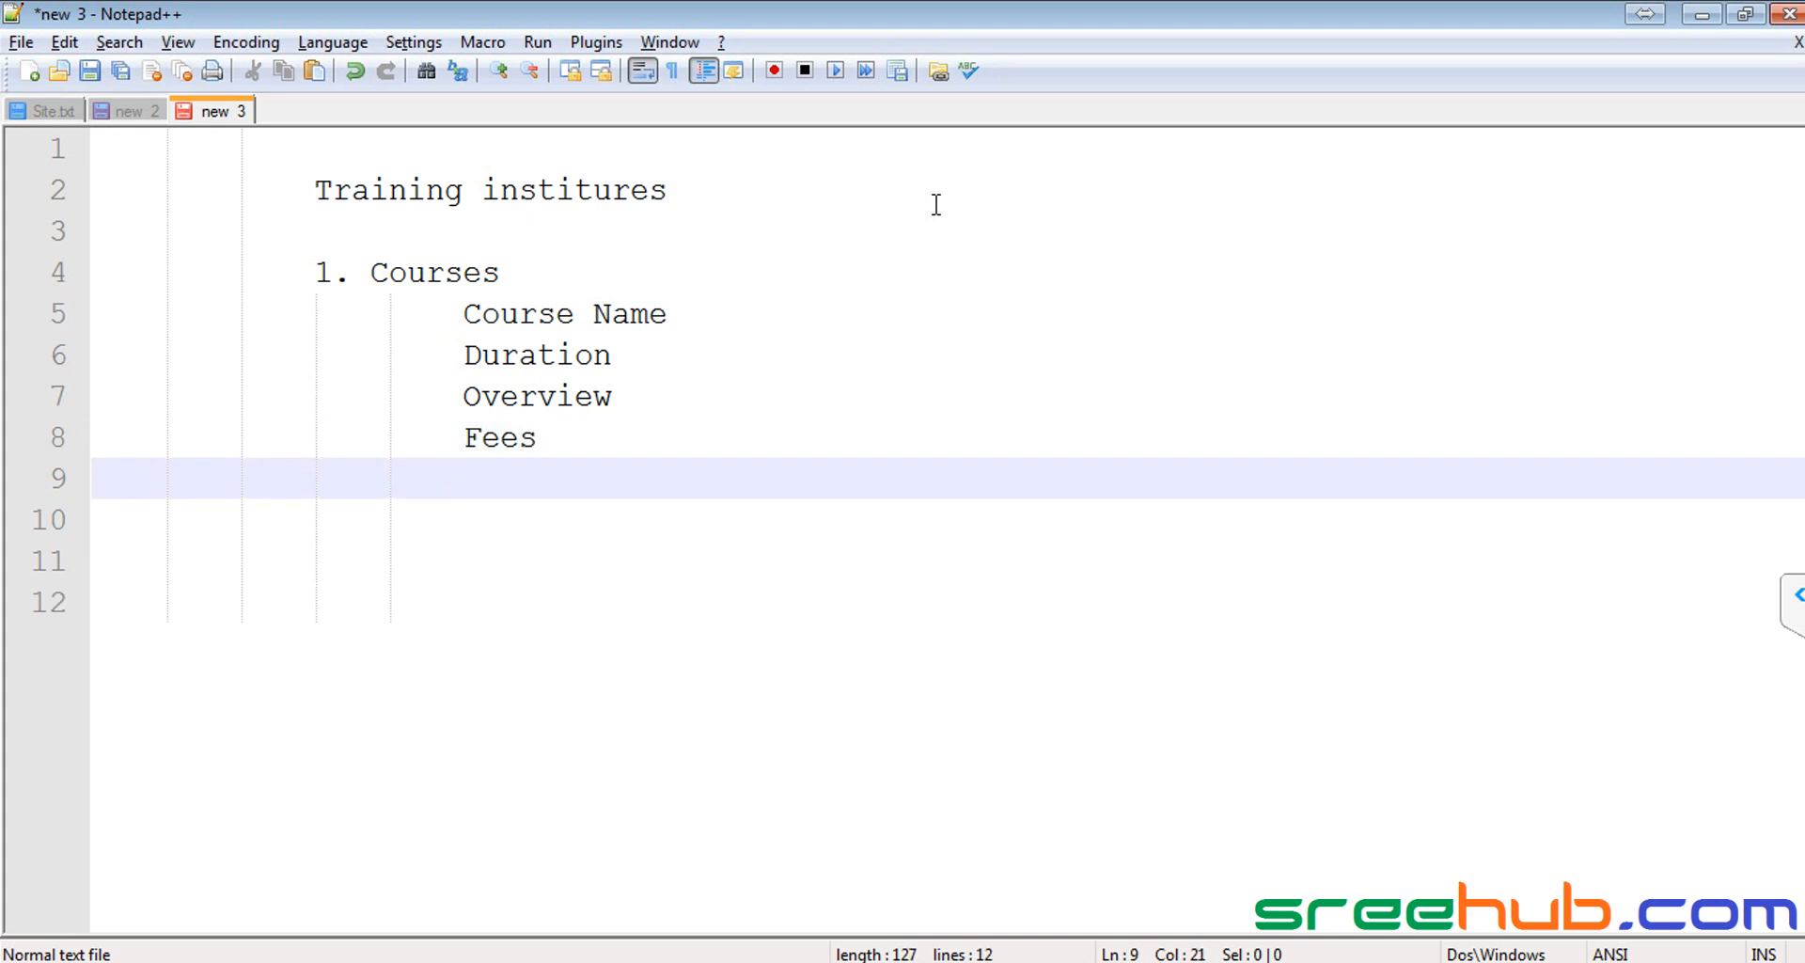
# Step: Add the entry "2. Faculties" on line 10, aligned with "1. Courses" and separated from its fields by a blank line
pyautogui.press('Return')
pyautogui.press('BackSpace')
pyautogui.press('BackSpace')
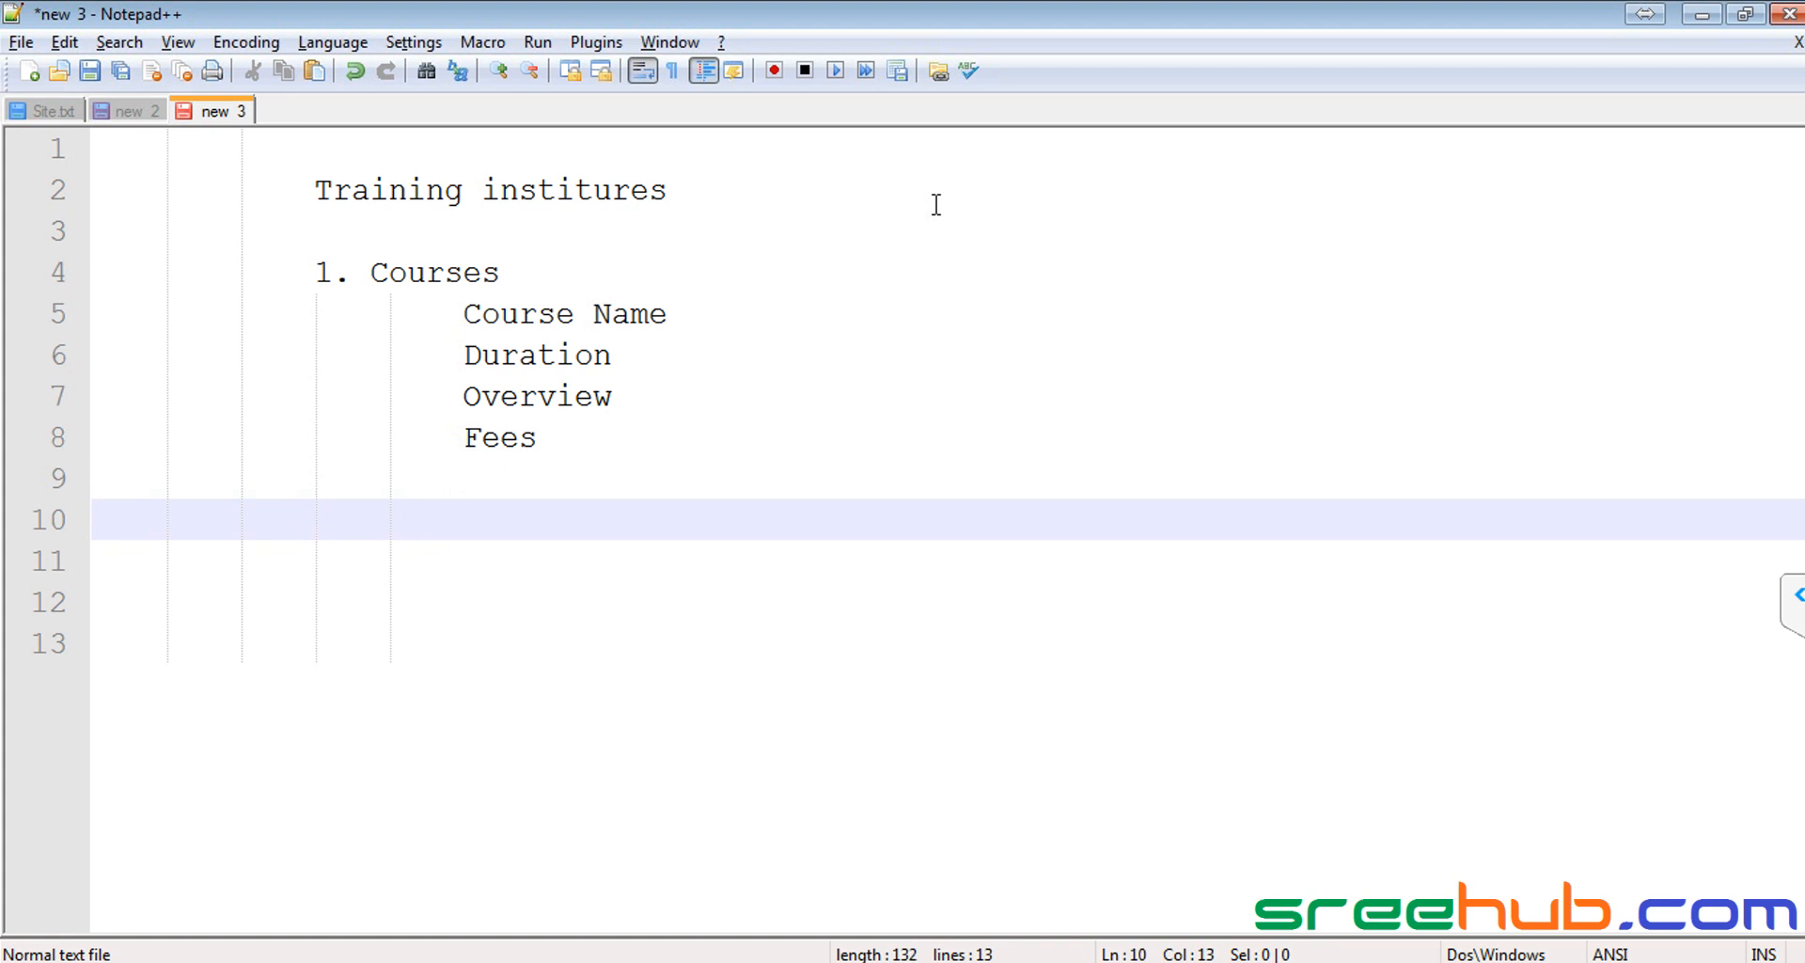
pyautogui.write('2. Faculties')
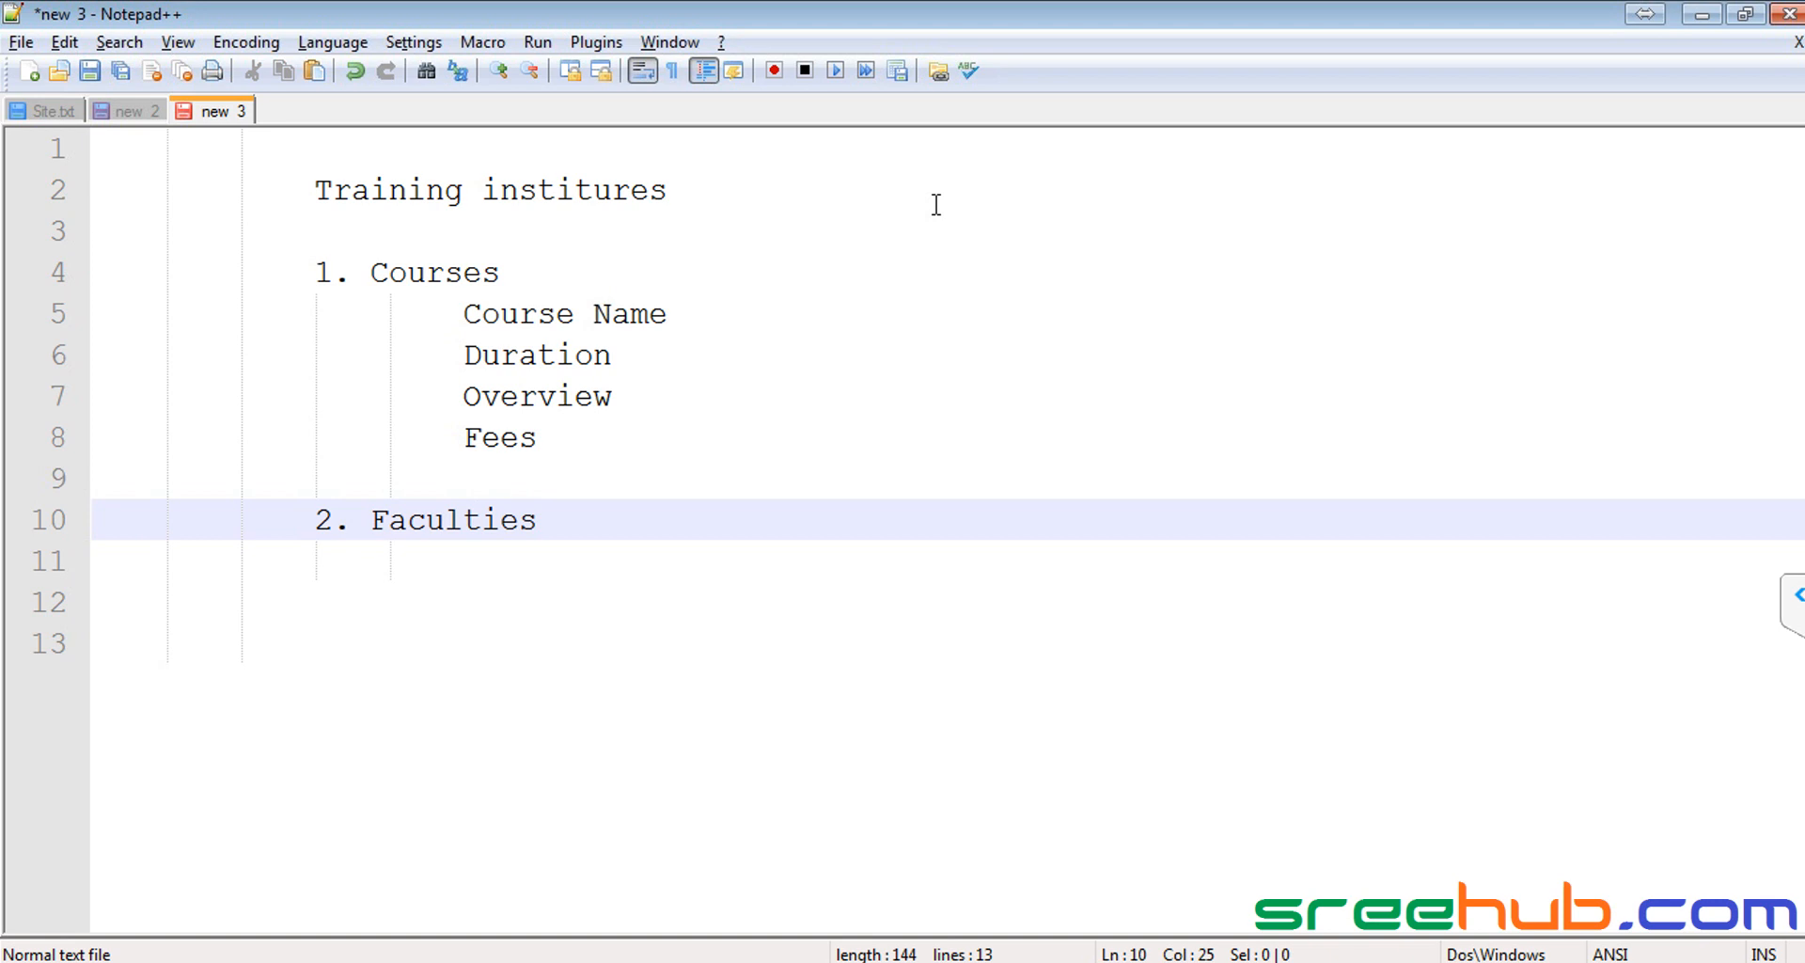
# Step: Add "Faculty Name" on the line beneath "2. Faculties", indented two levels deeper
pyautogui.press('Return')
pyautogui.press('Tab')
pyautogui.press('Tab')
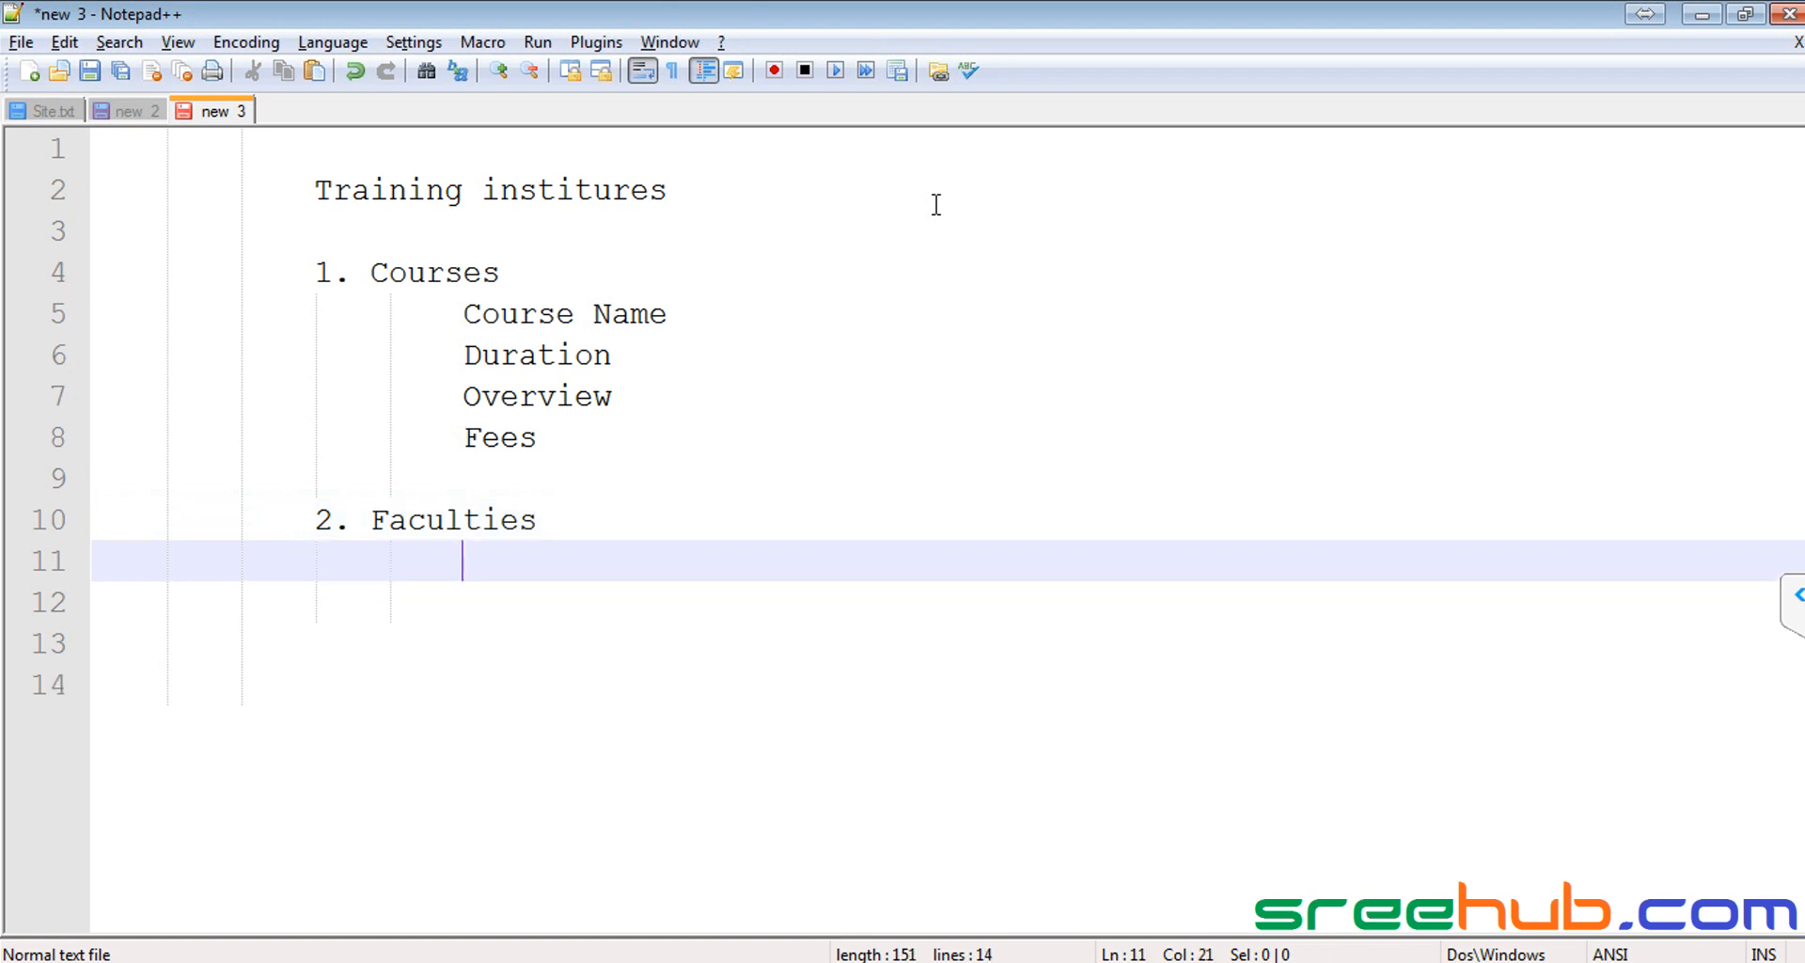
pyautogui.write('Faul')
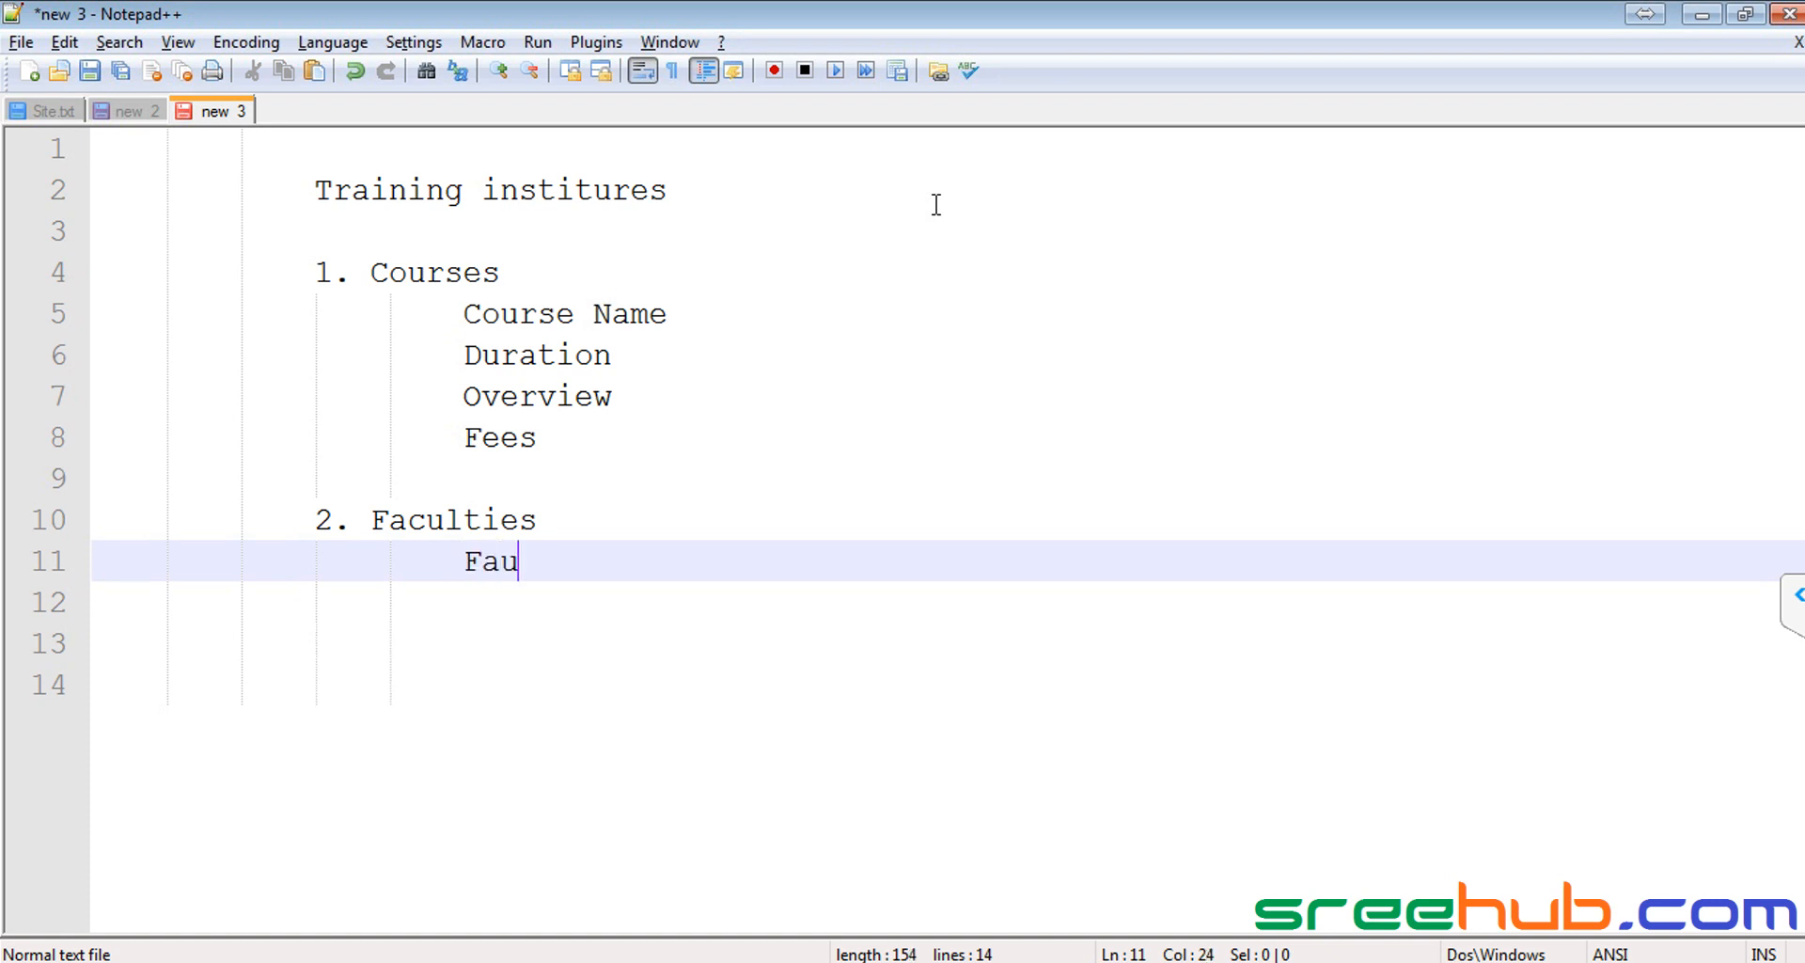
pyautogui.press('BackSpace')
pyautogui.press('BackSpace')
pyautogui.write('culty Name')
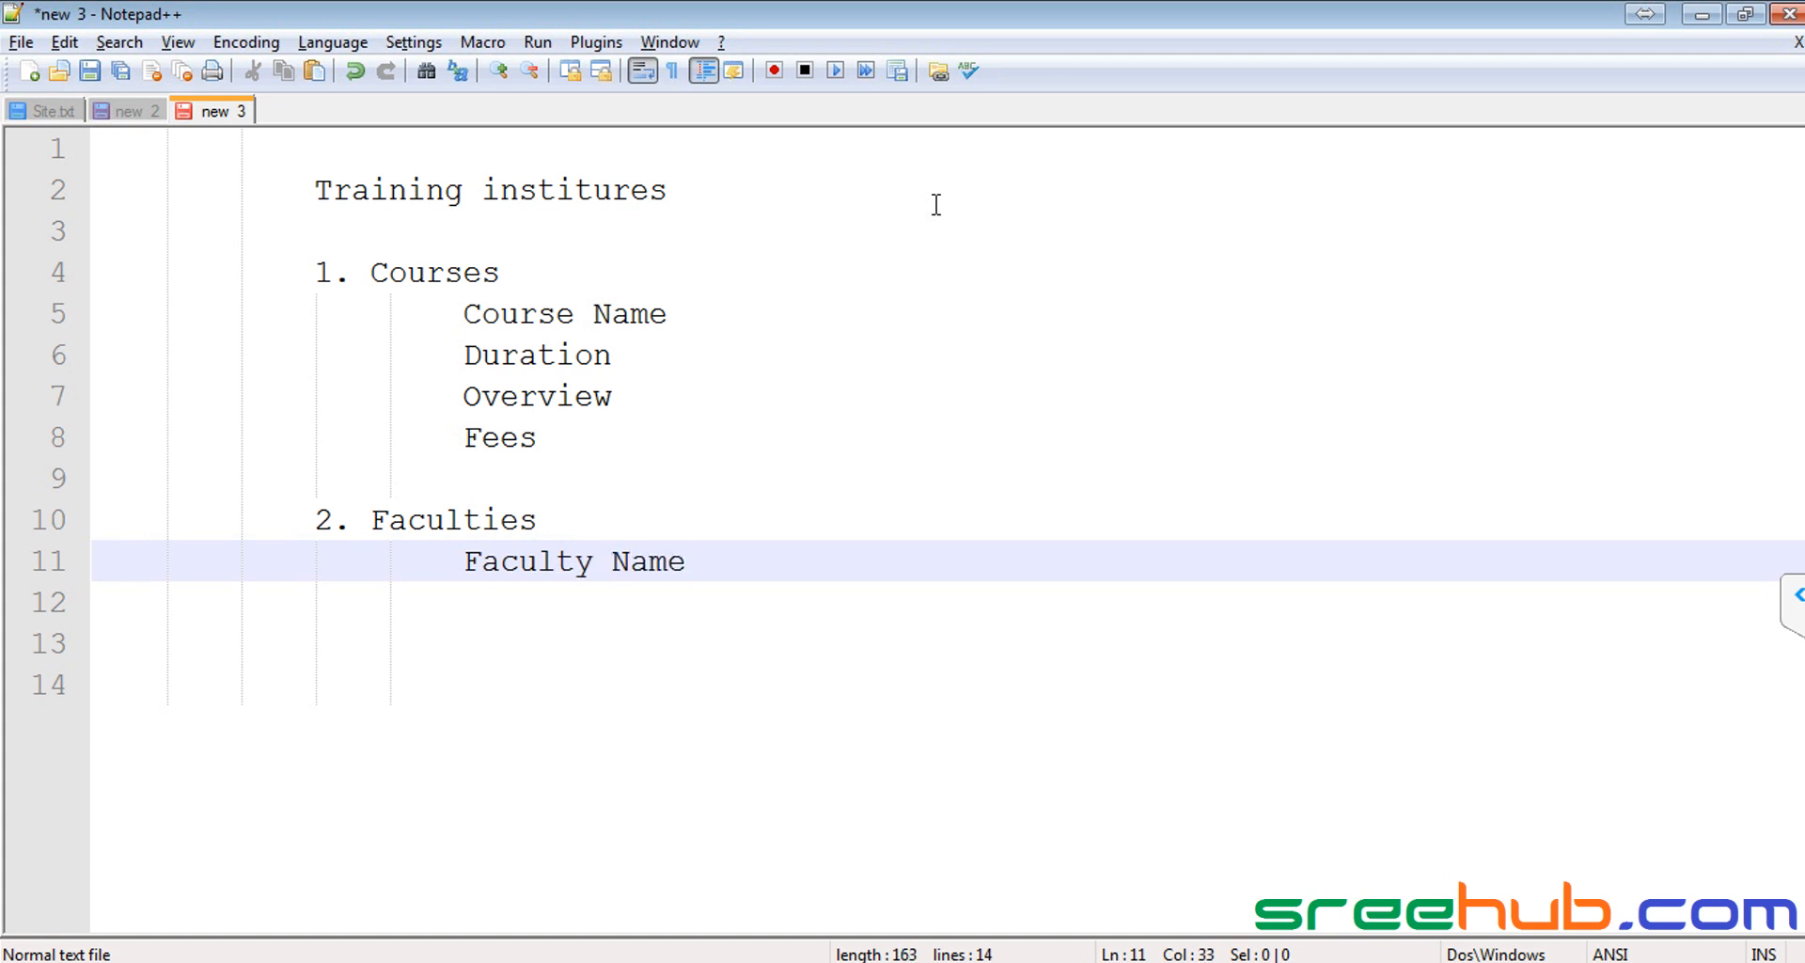
# Step: List "Photo", "Experience", "Joining Date" and "Courses" on separate lines beneath "Faculty Name"
pyautogui.press('Return')
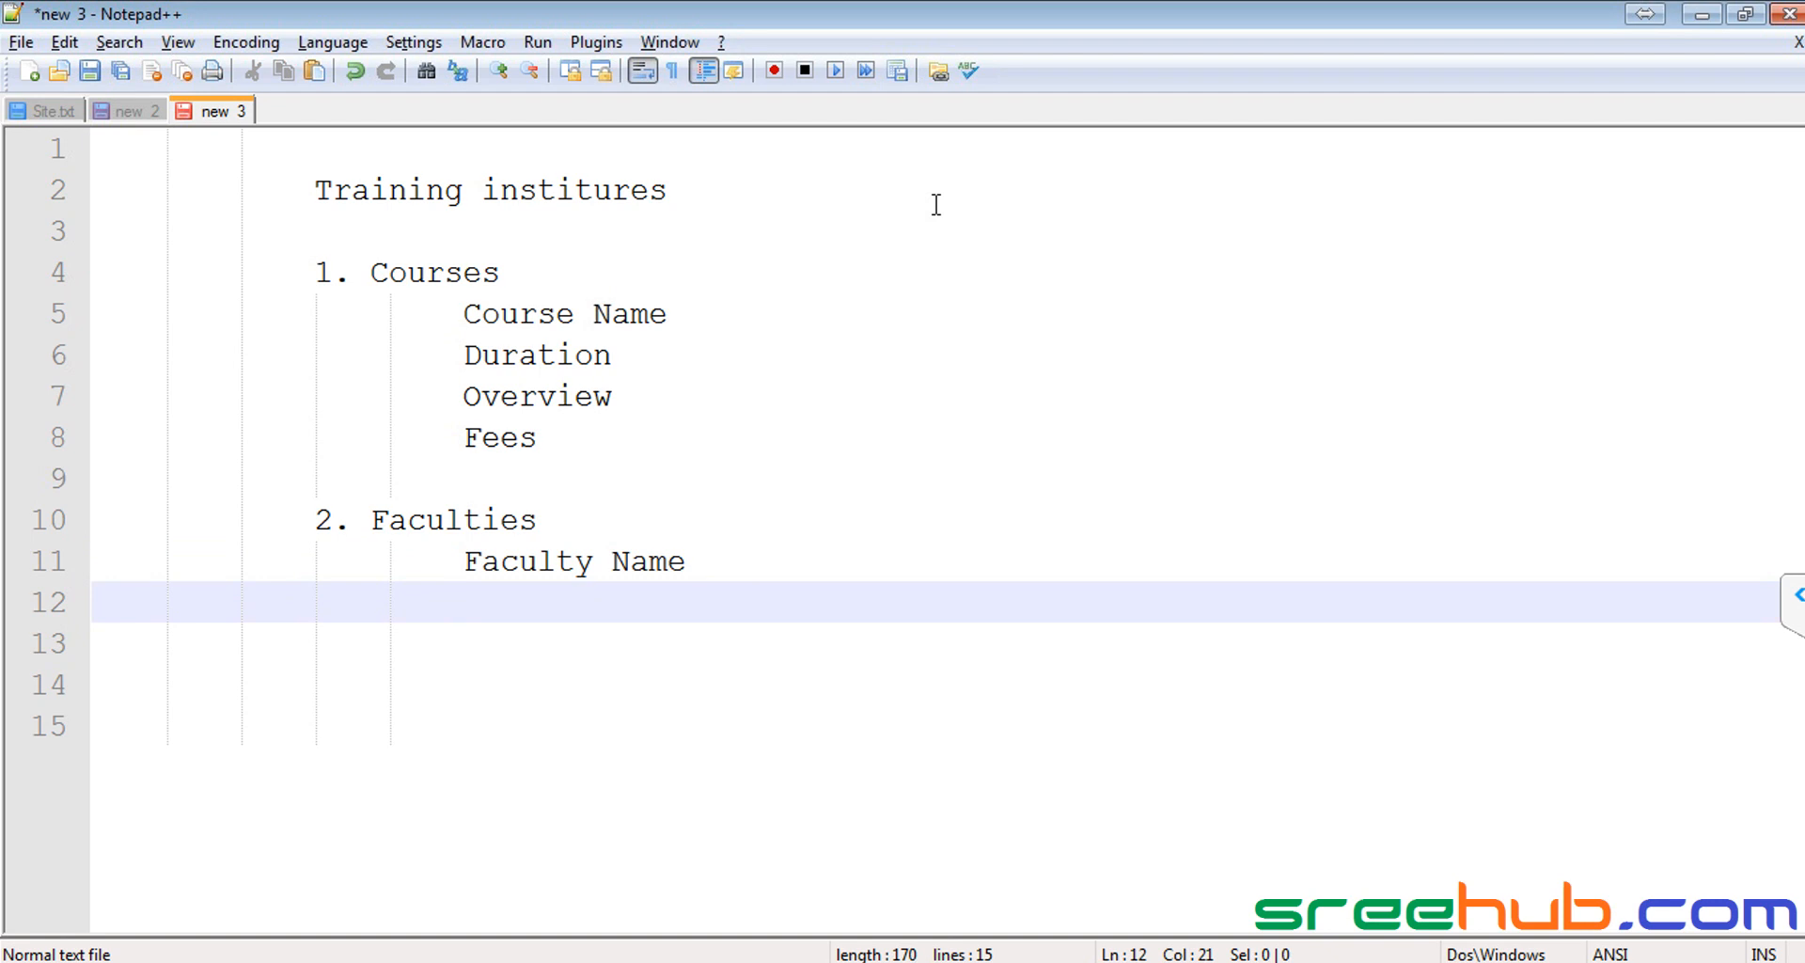
pyautogui.write('Photo')
pyautogui.press('Return')
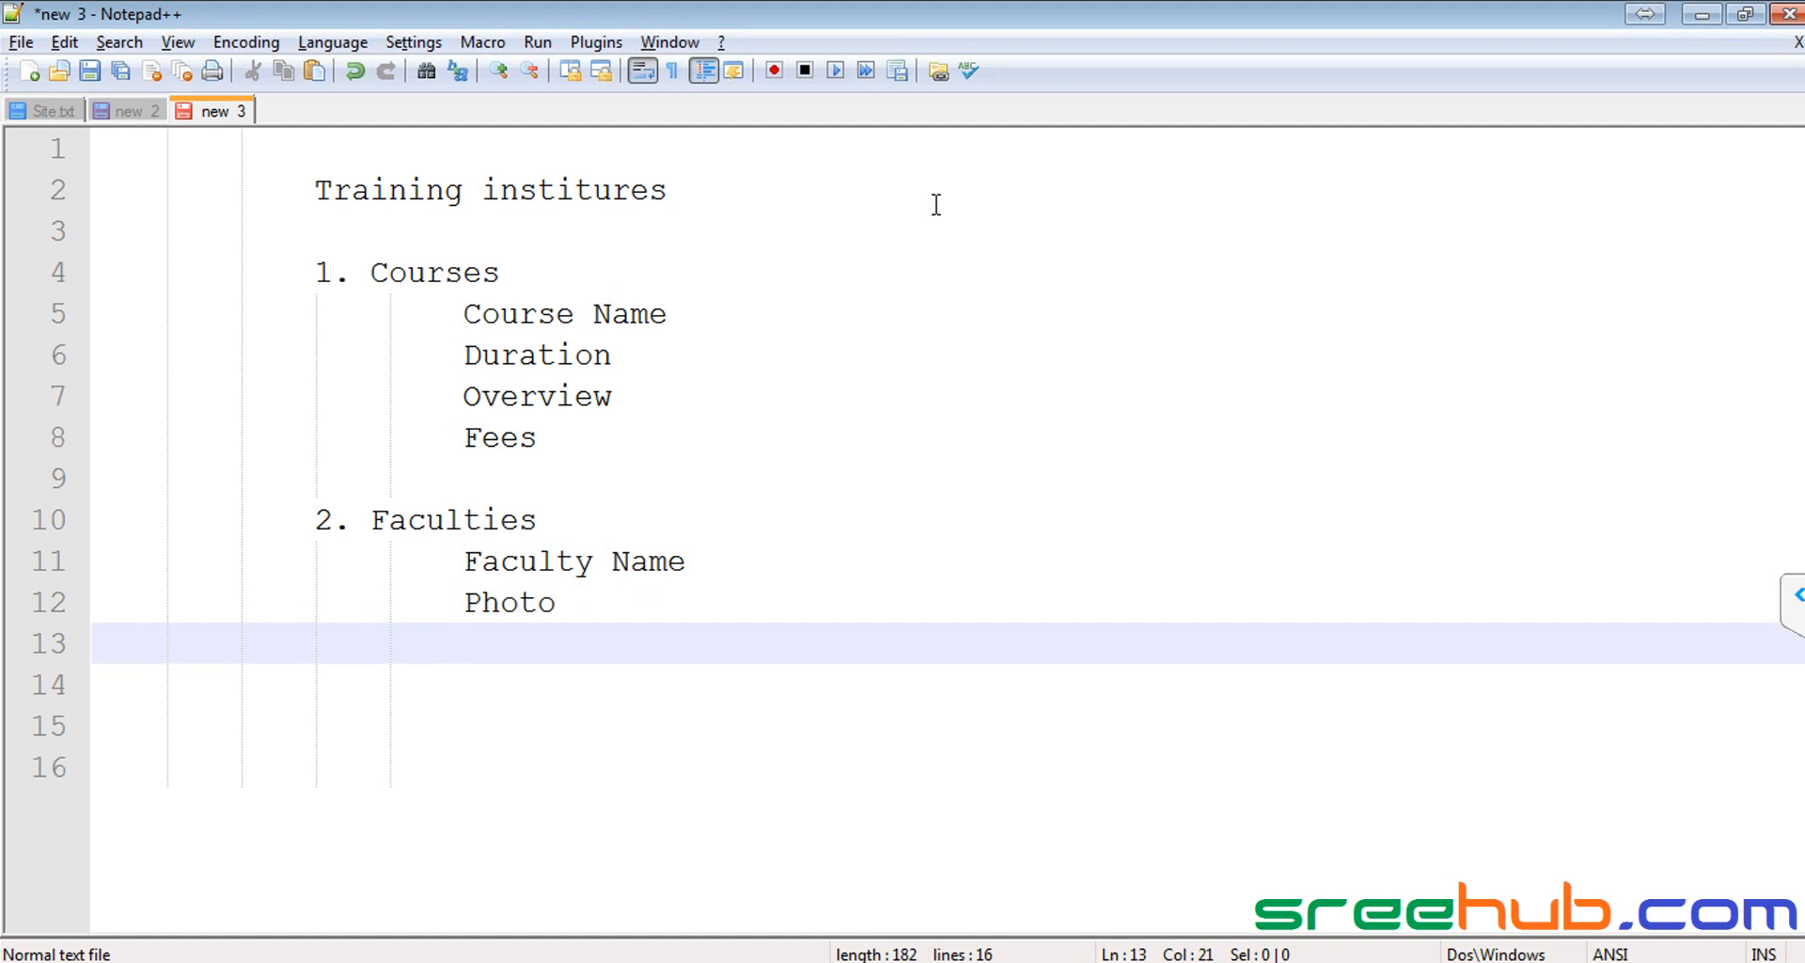
pyautogui.write('Experience')
pyautogui.press('Return')
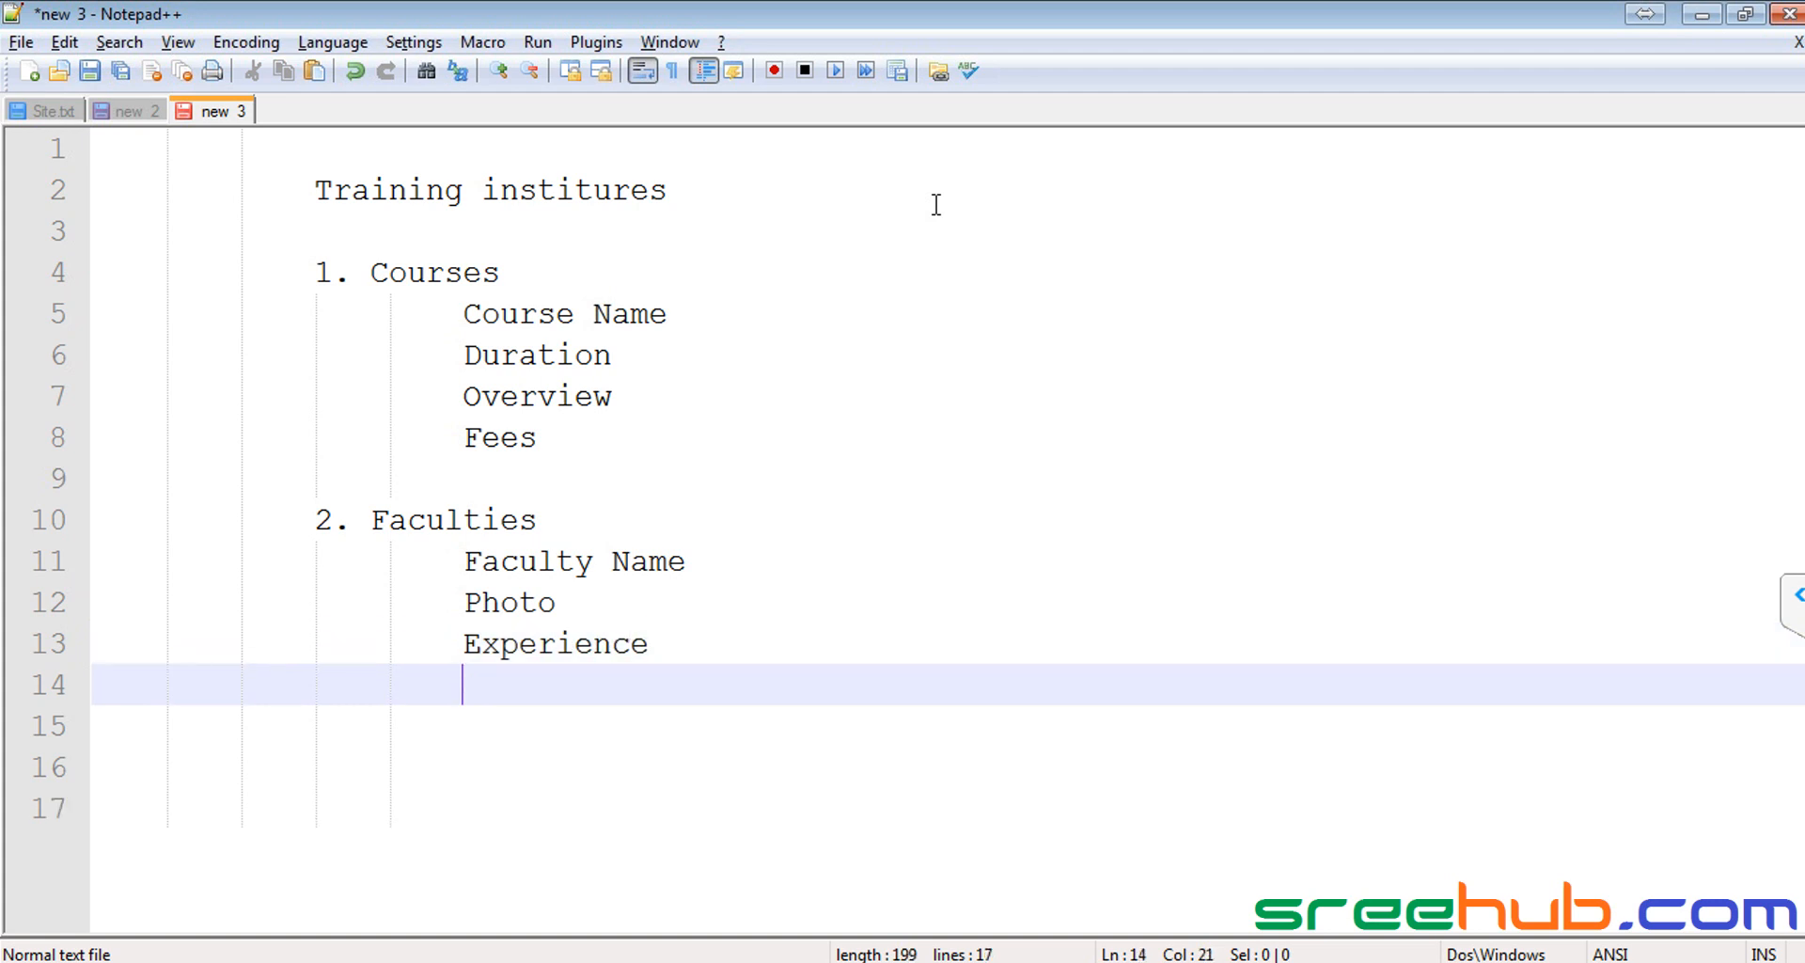
pyautogui.write('Joining')
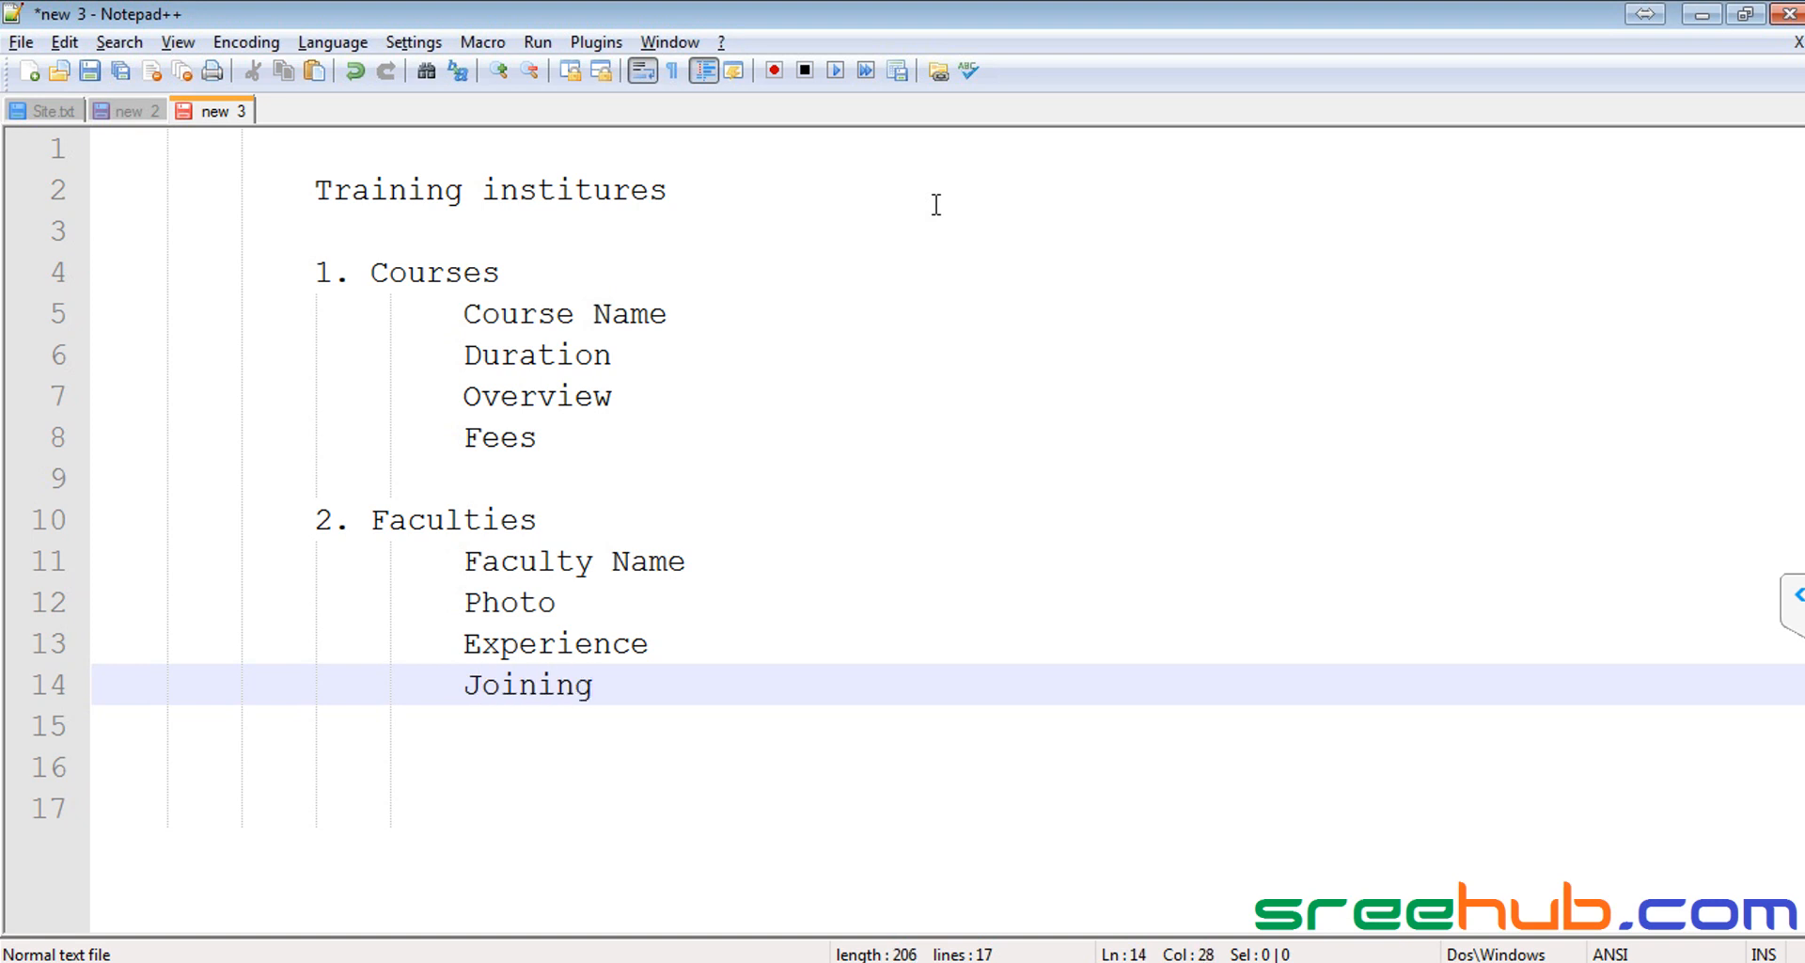
pyautogui.write(' Date')
pyautogui.press('Return')
pyautogui.write('Course')
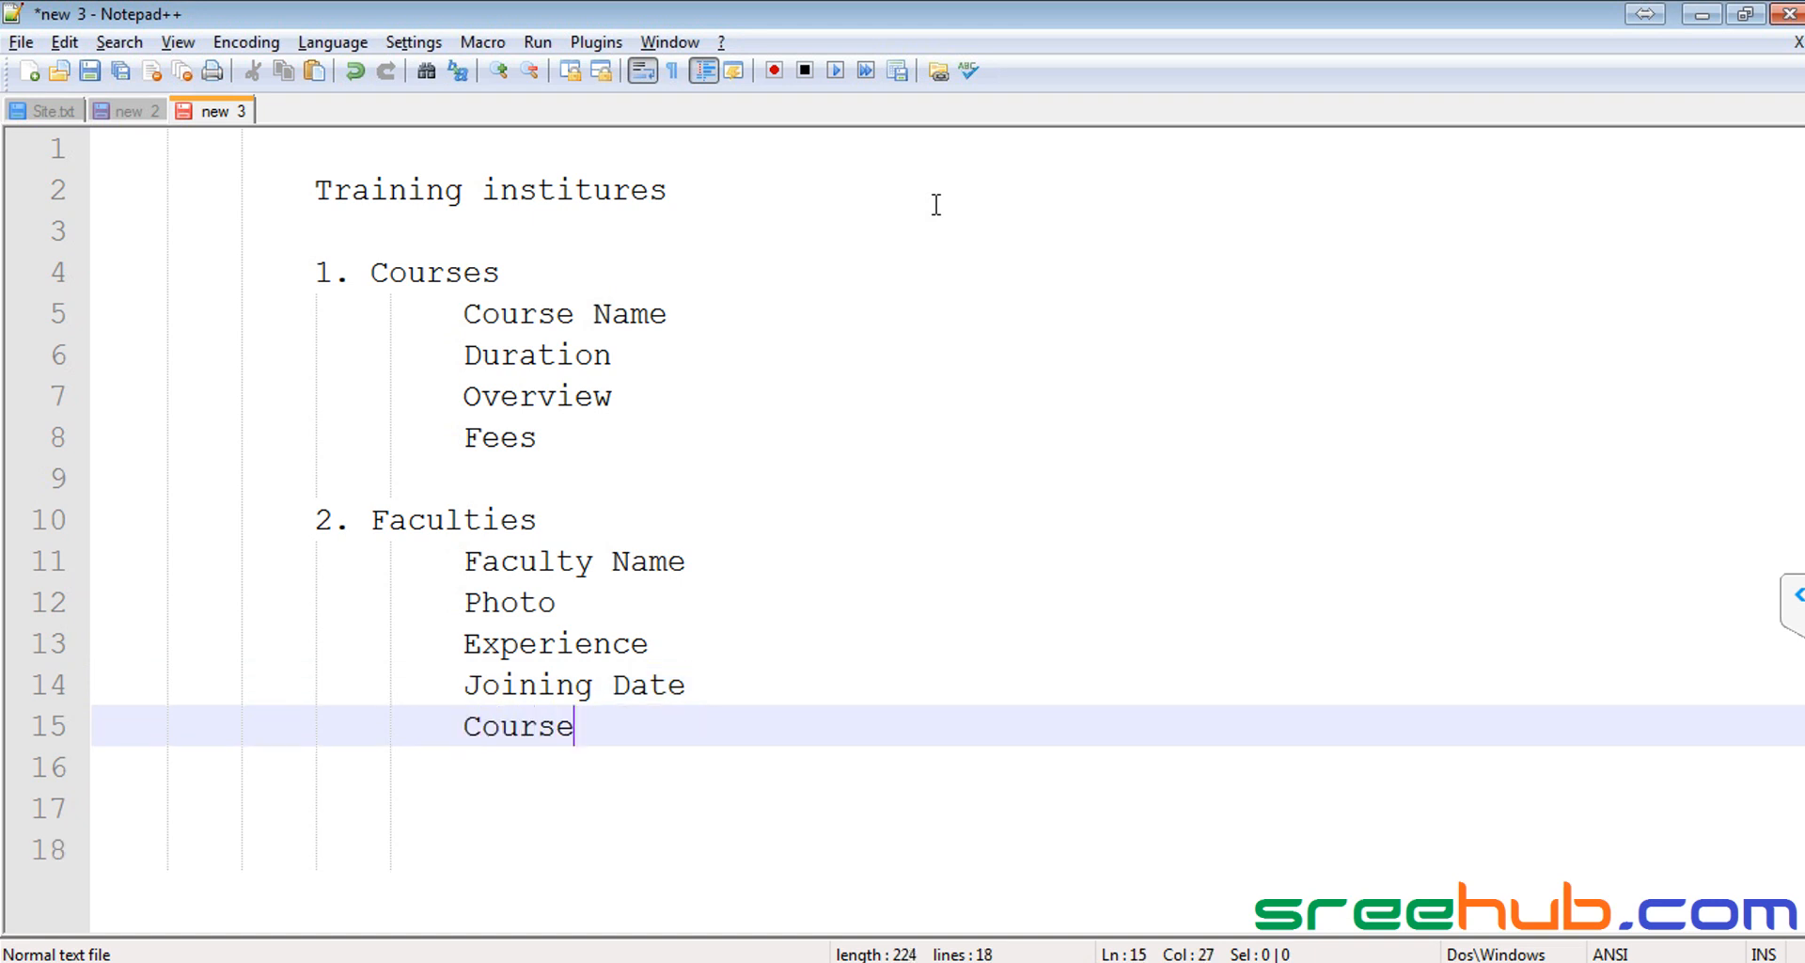
pyautogui.write('s')
# Step: Compare the "Courses" field under Faculties with the whole Courses list by highlighting each of them in turn
pyautogui.hotkey('ctrl', 'shift', 'Left')
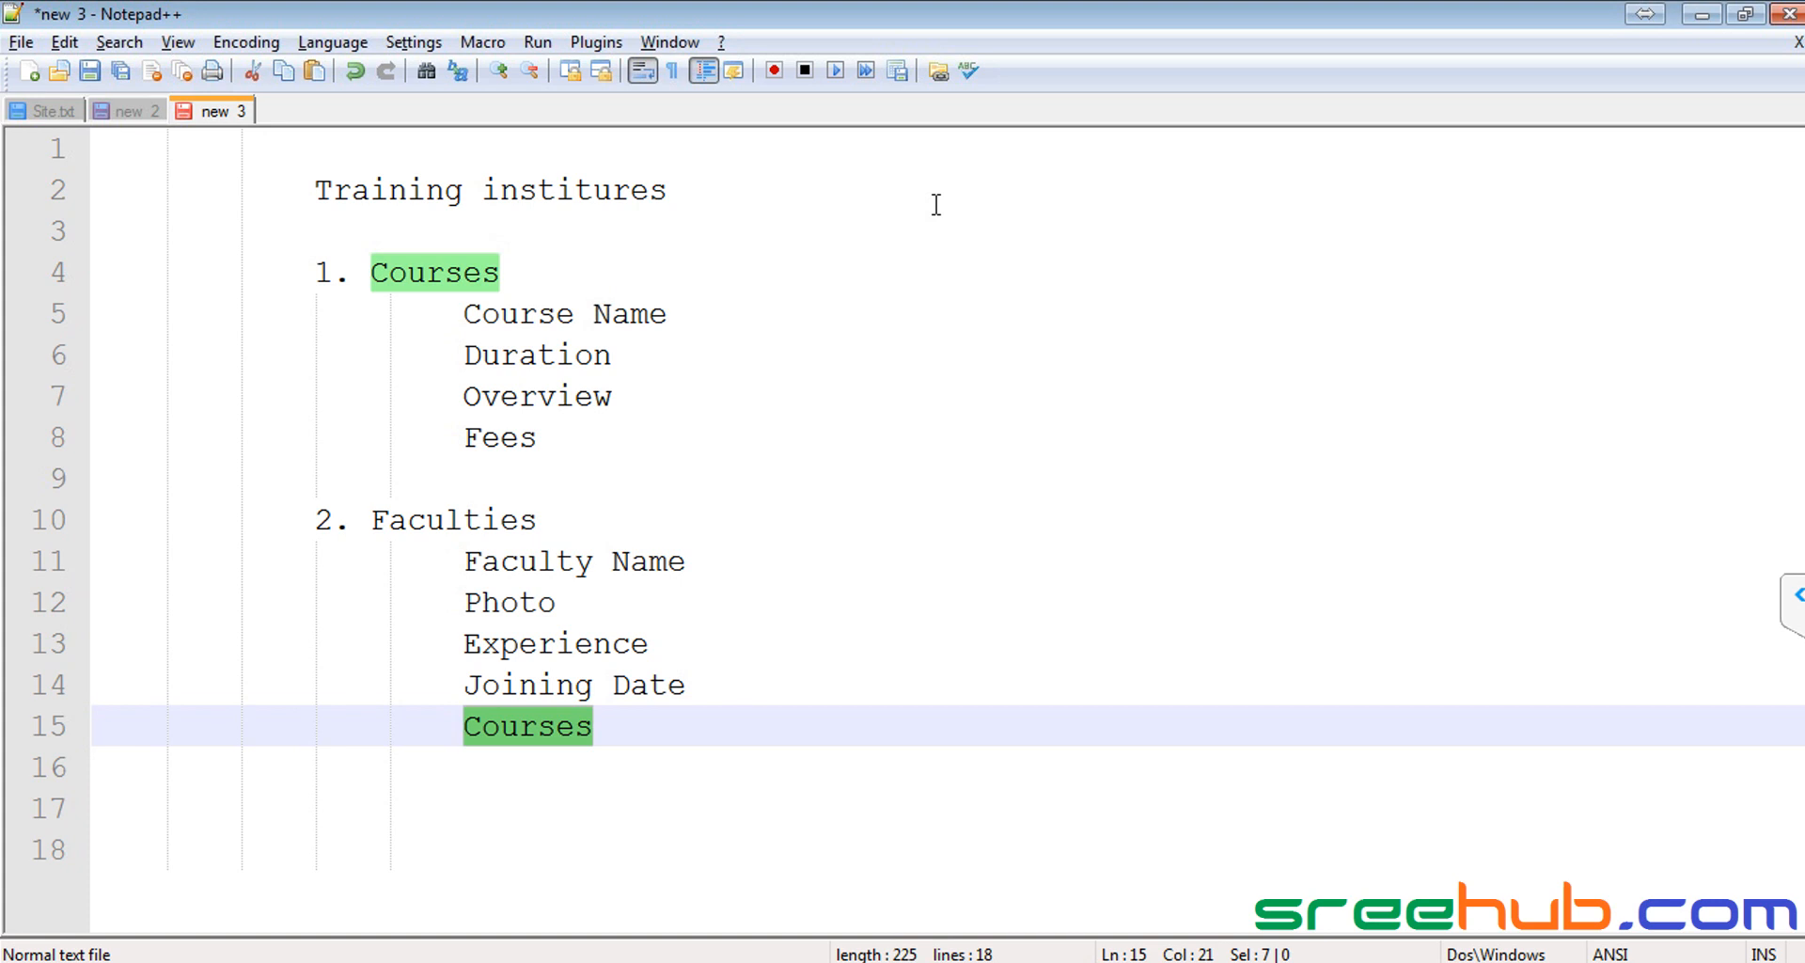
pyautogui.click(376, 271)
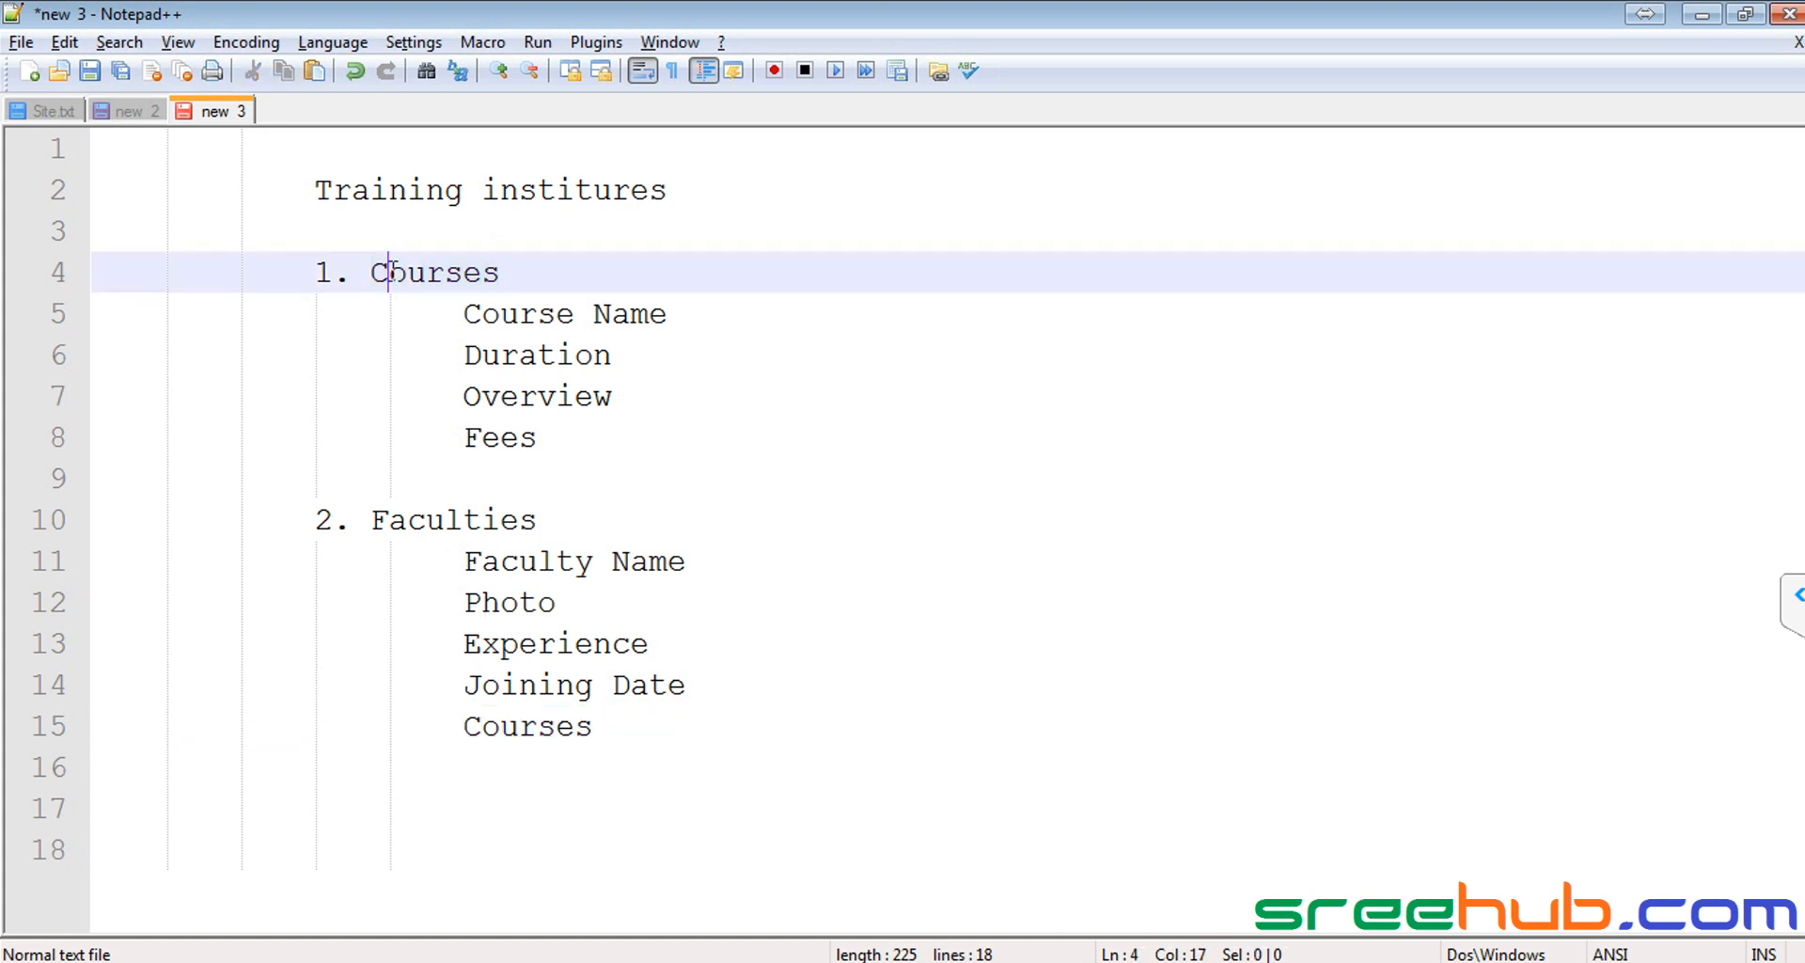
pyautogui.moveTo(370, 272); pyautogui.dragTo(560, 449)
pyautogui.doubleClick(564, 192)
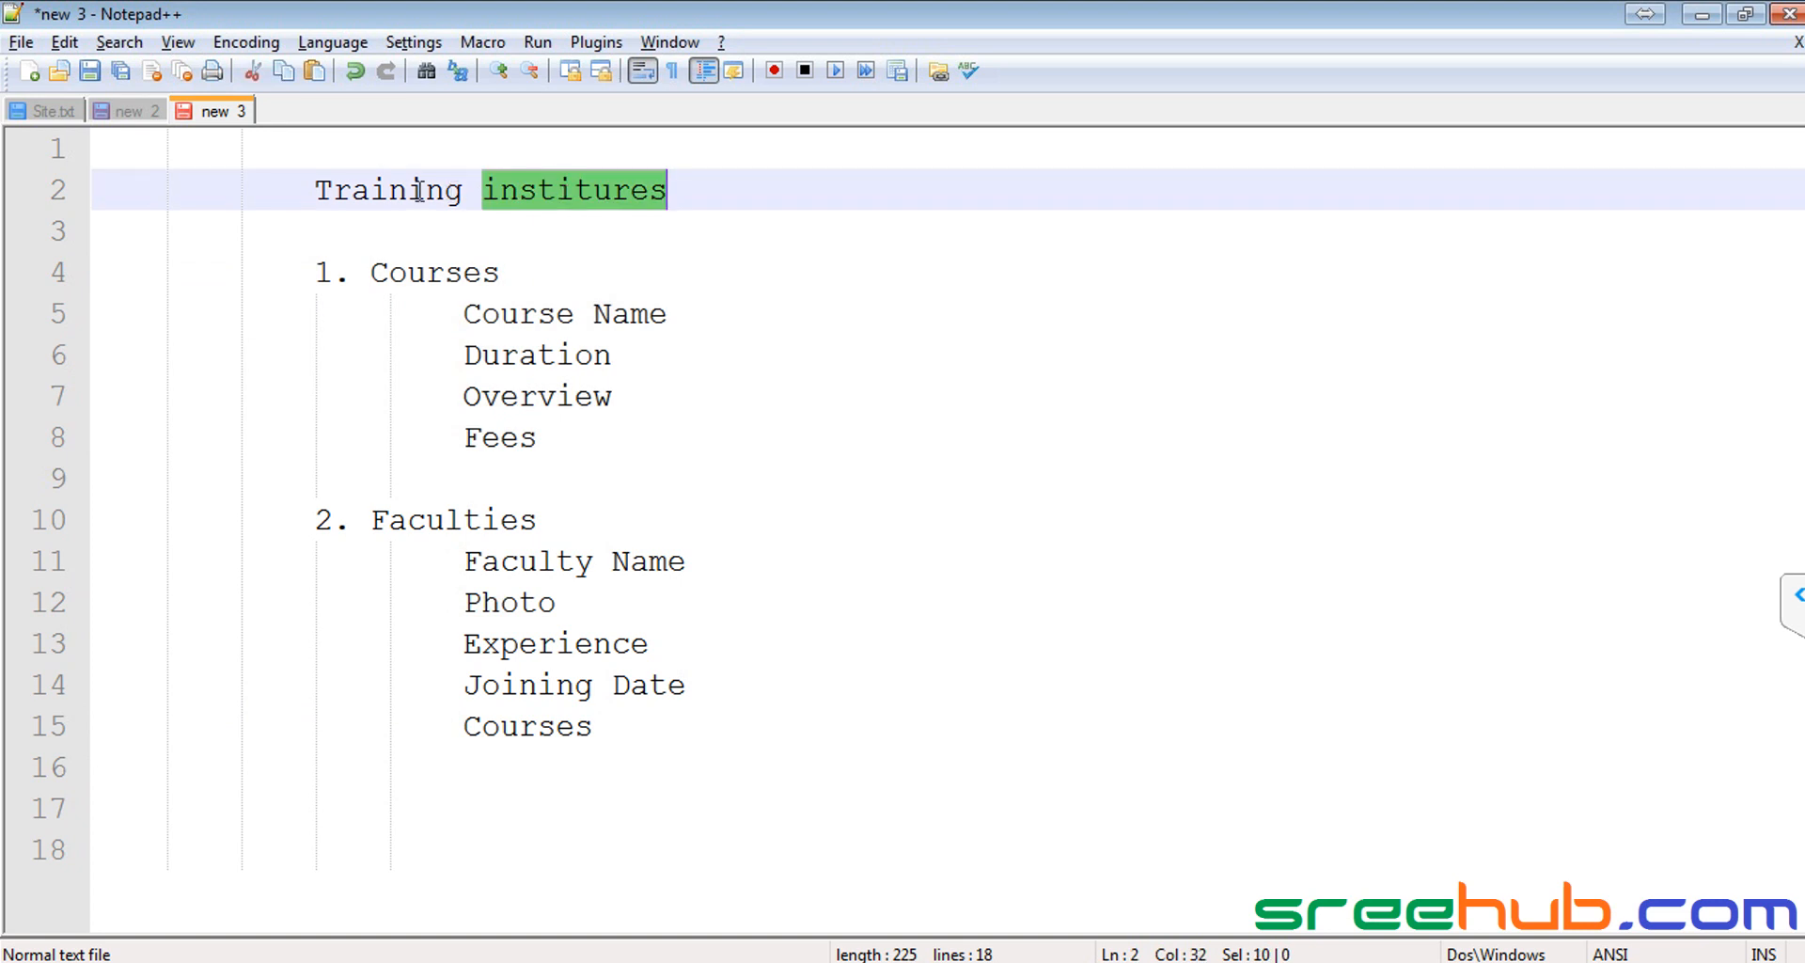
pyautogui.doubleClick(451, 519)
pyautogui.doubleClick(425, 272)
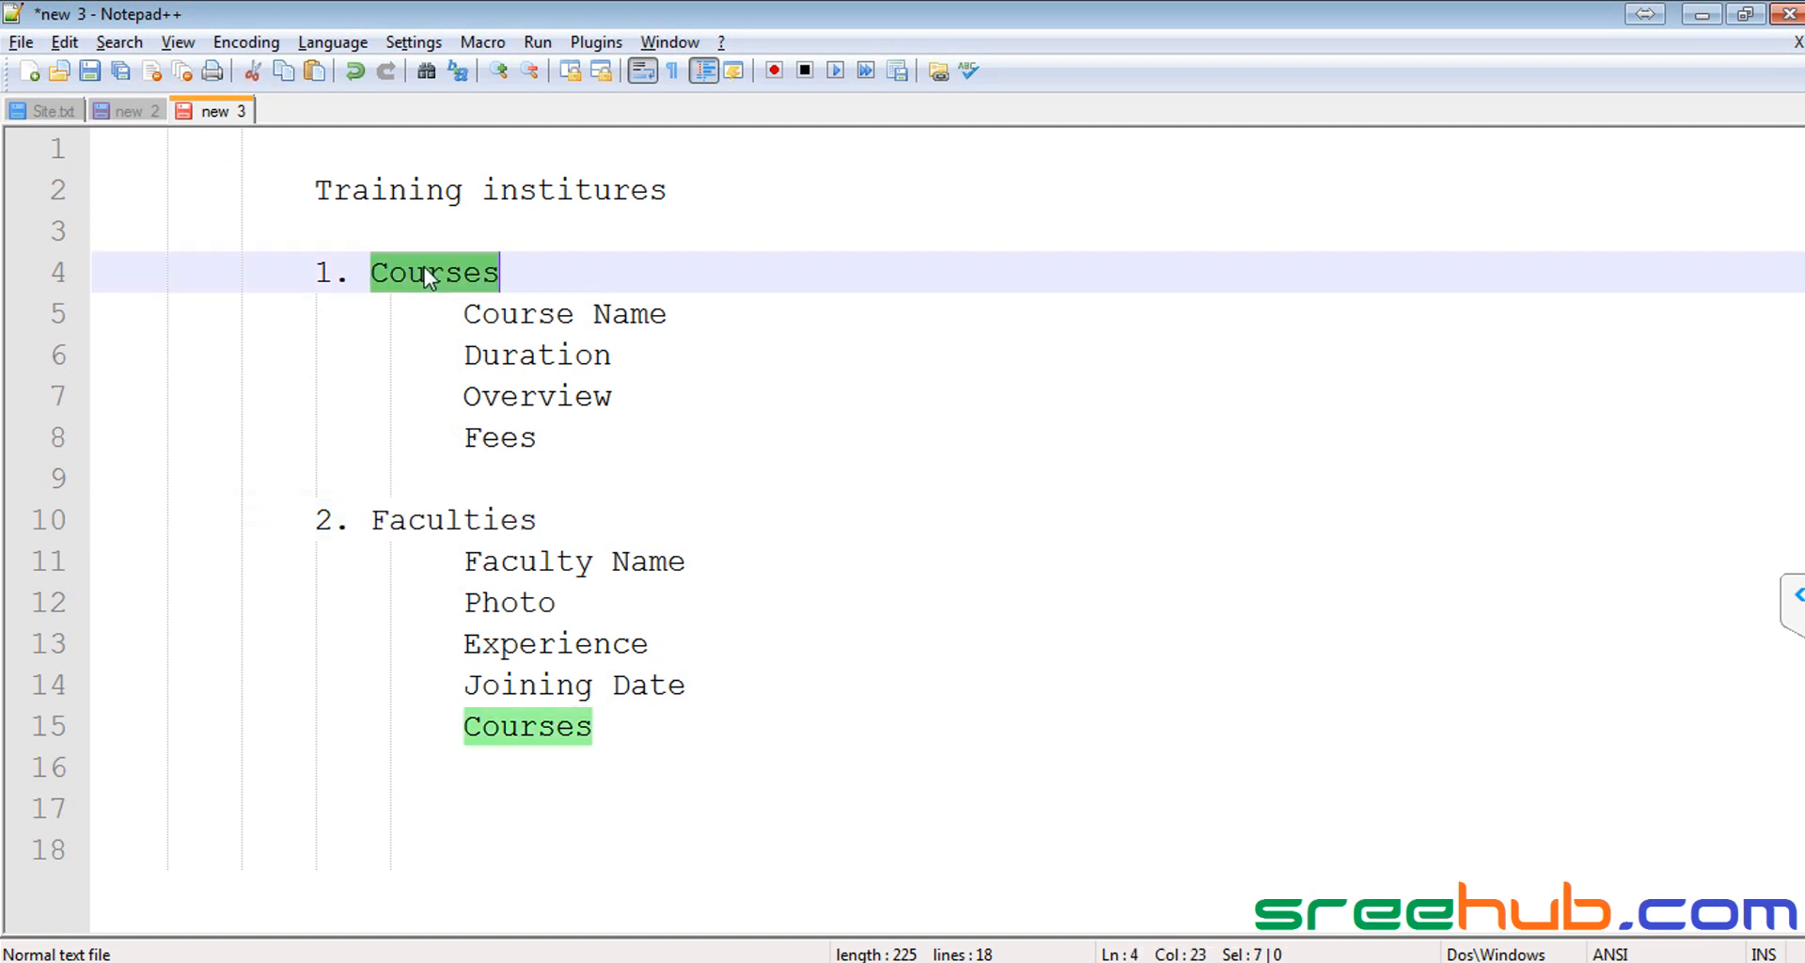
pyautogui.click(376, 272)
pyautogui.moveTo(377, 271); pyautogui.dragTo(544, 443)
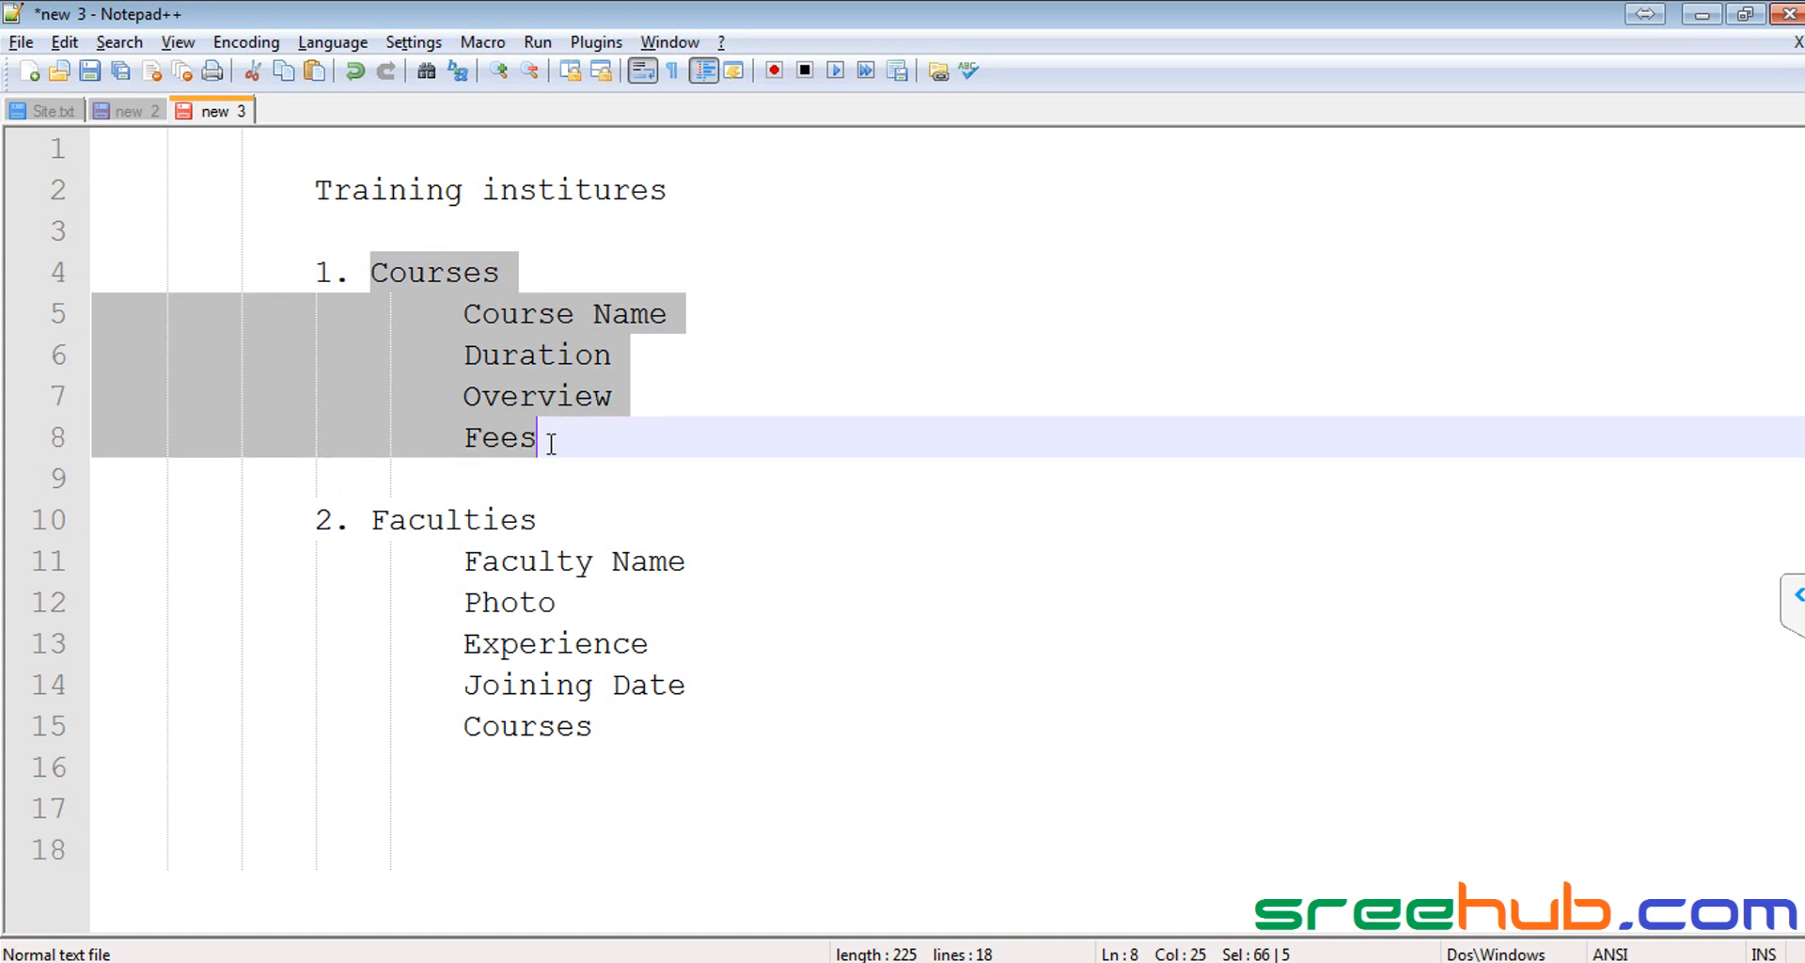
pyautogui.click(543, 734)
pyautogui.doubleClick(543, 734)
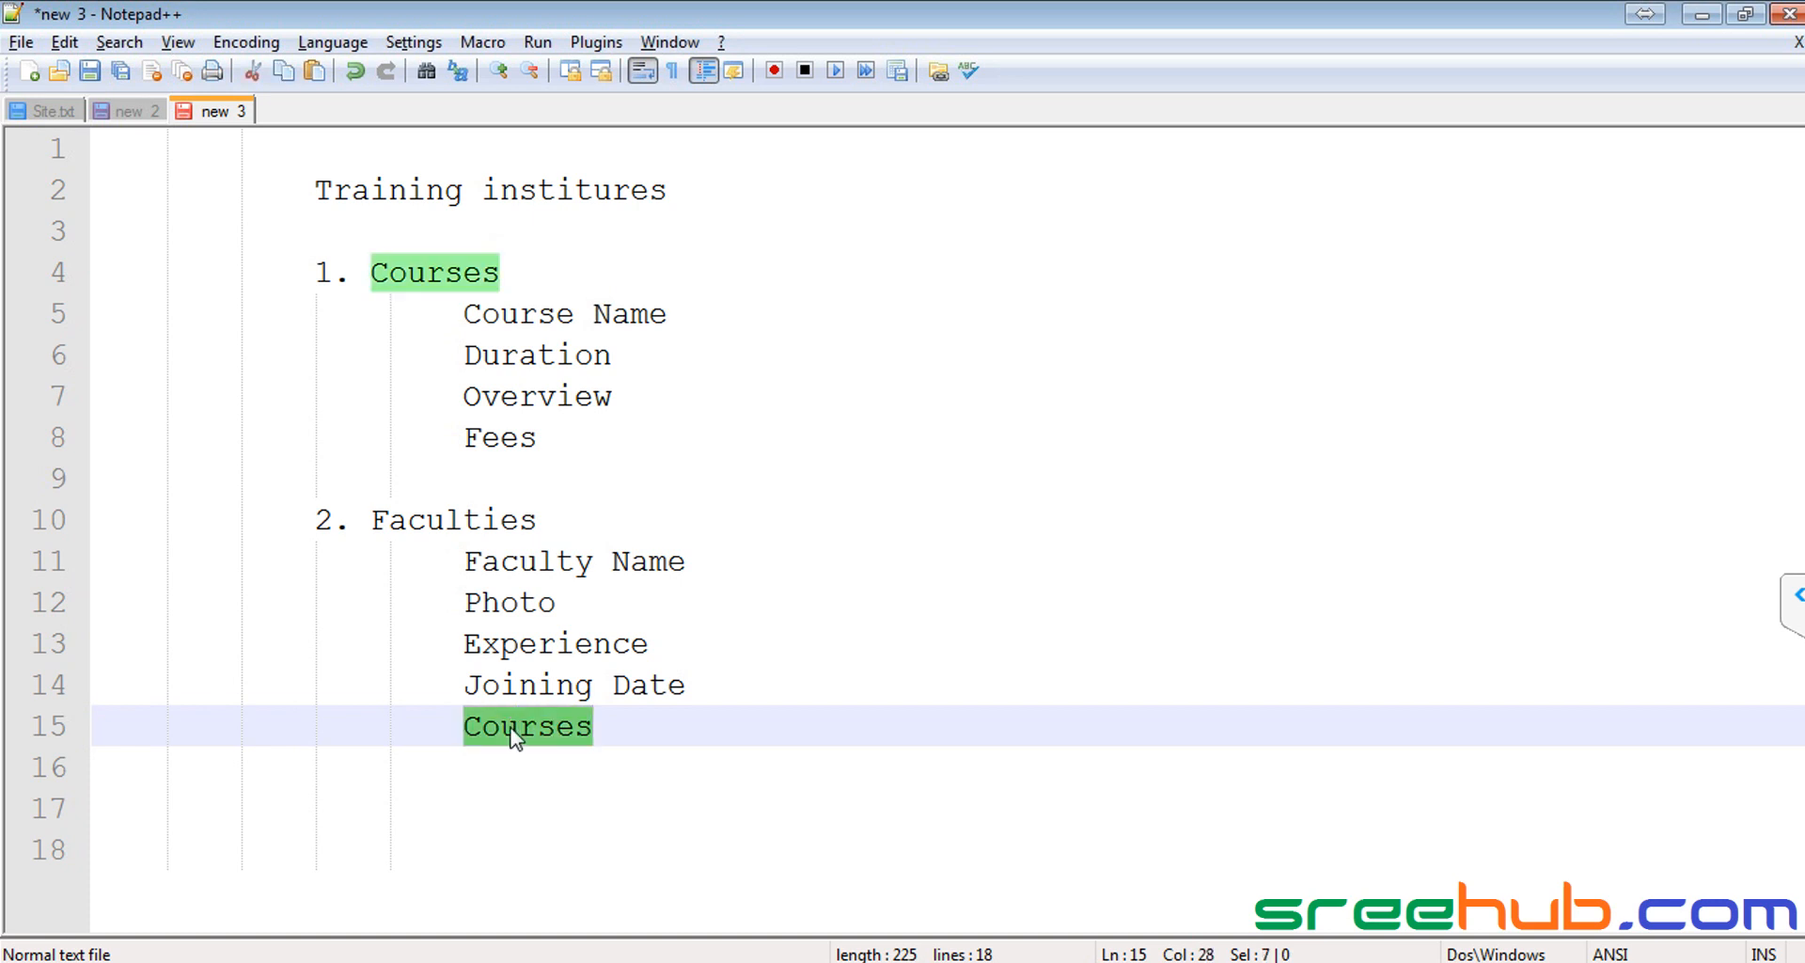
pyautogui.moveTo(538, 438); pyautogui.dragTo(297, 259)
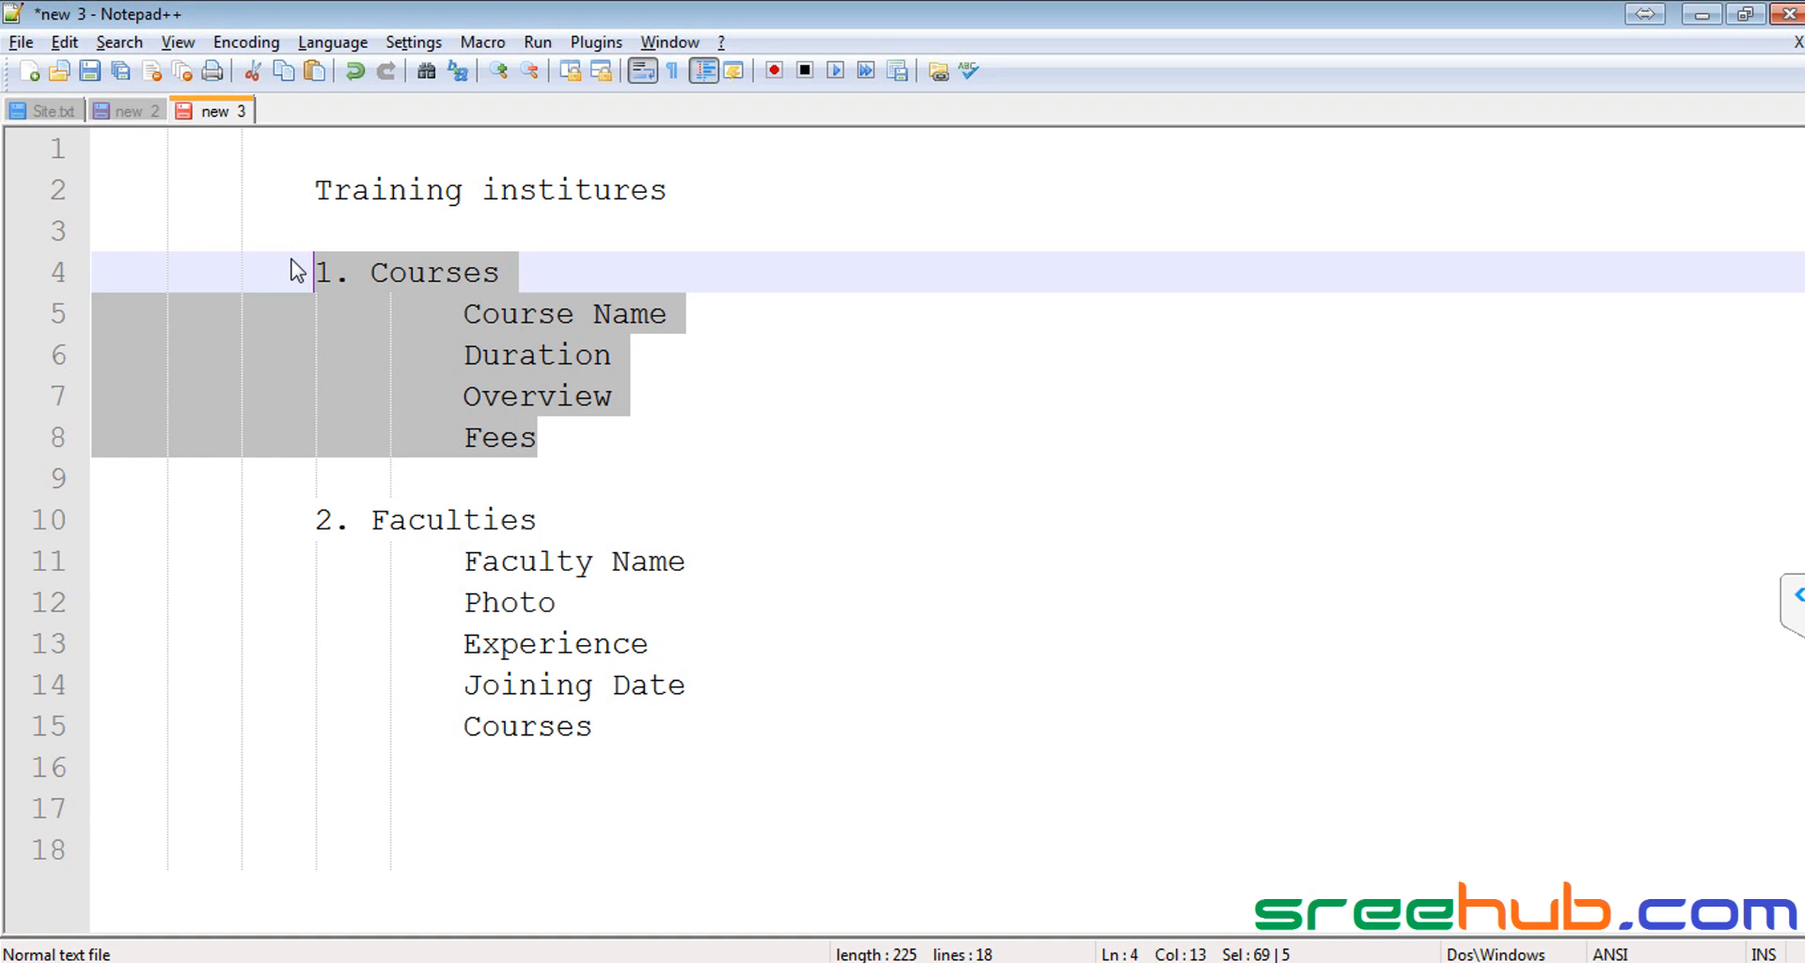
pyautogui.moveTo(319, 273); pyautogui.dragTo(538, 438)
pyautogui.click(541, 726)
pyautogui.doubleClick(542, 726)
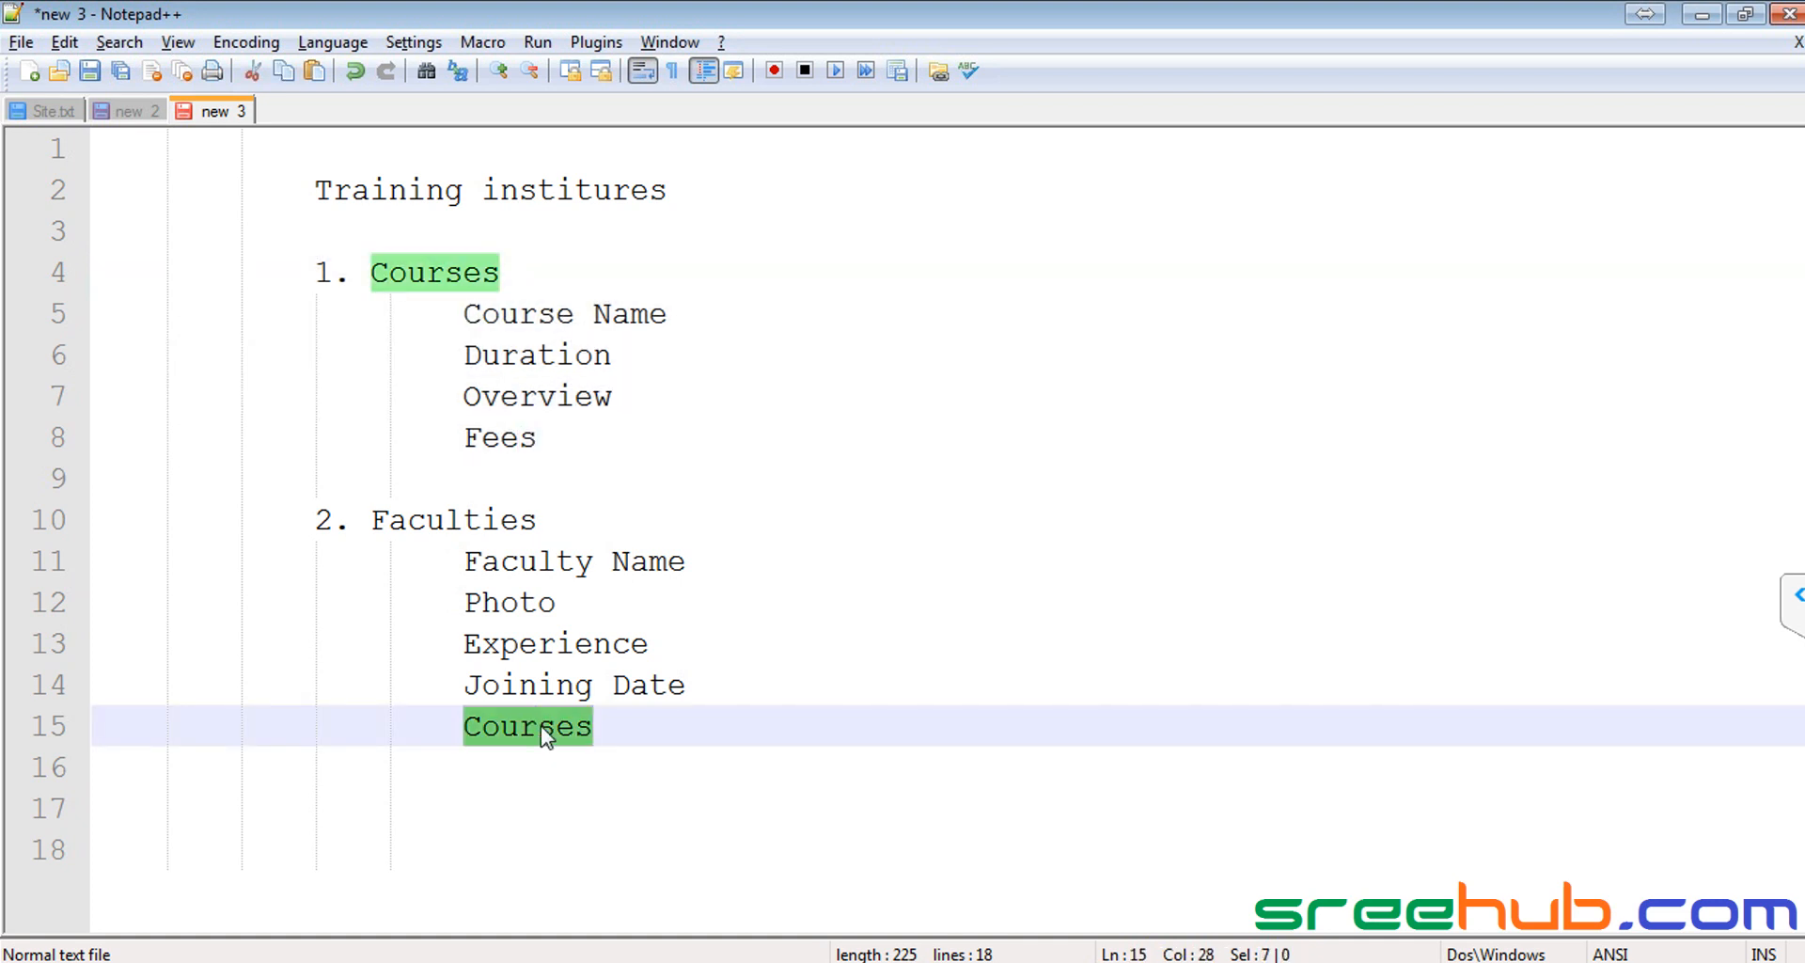
# Step: Add the field "Designation" on a new line beneath "Courses" in the Faculties list
pyautogui.click(682, 729)
pyautogui.press('Return')
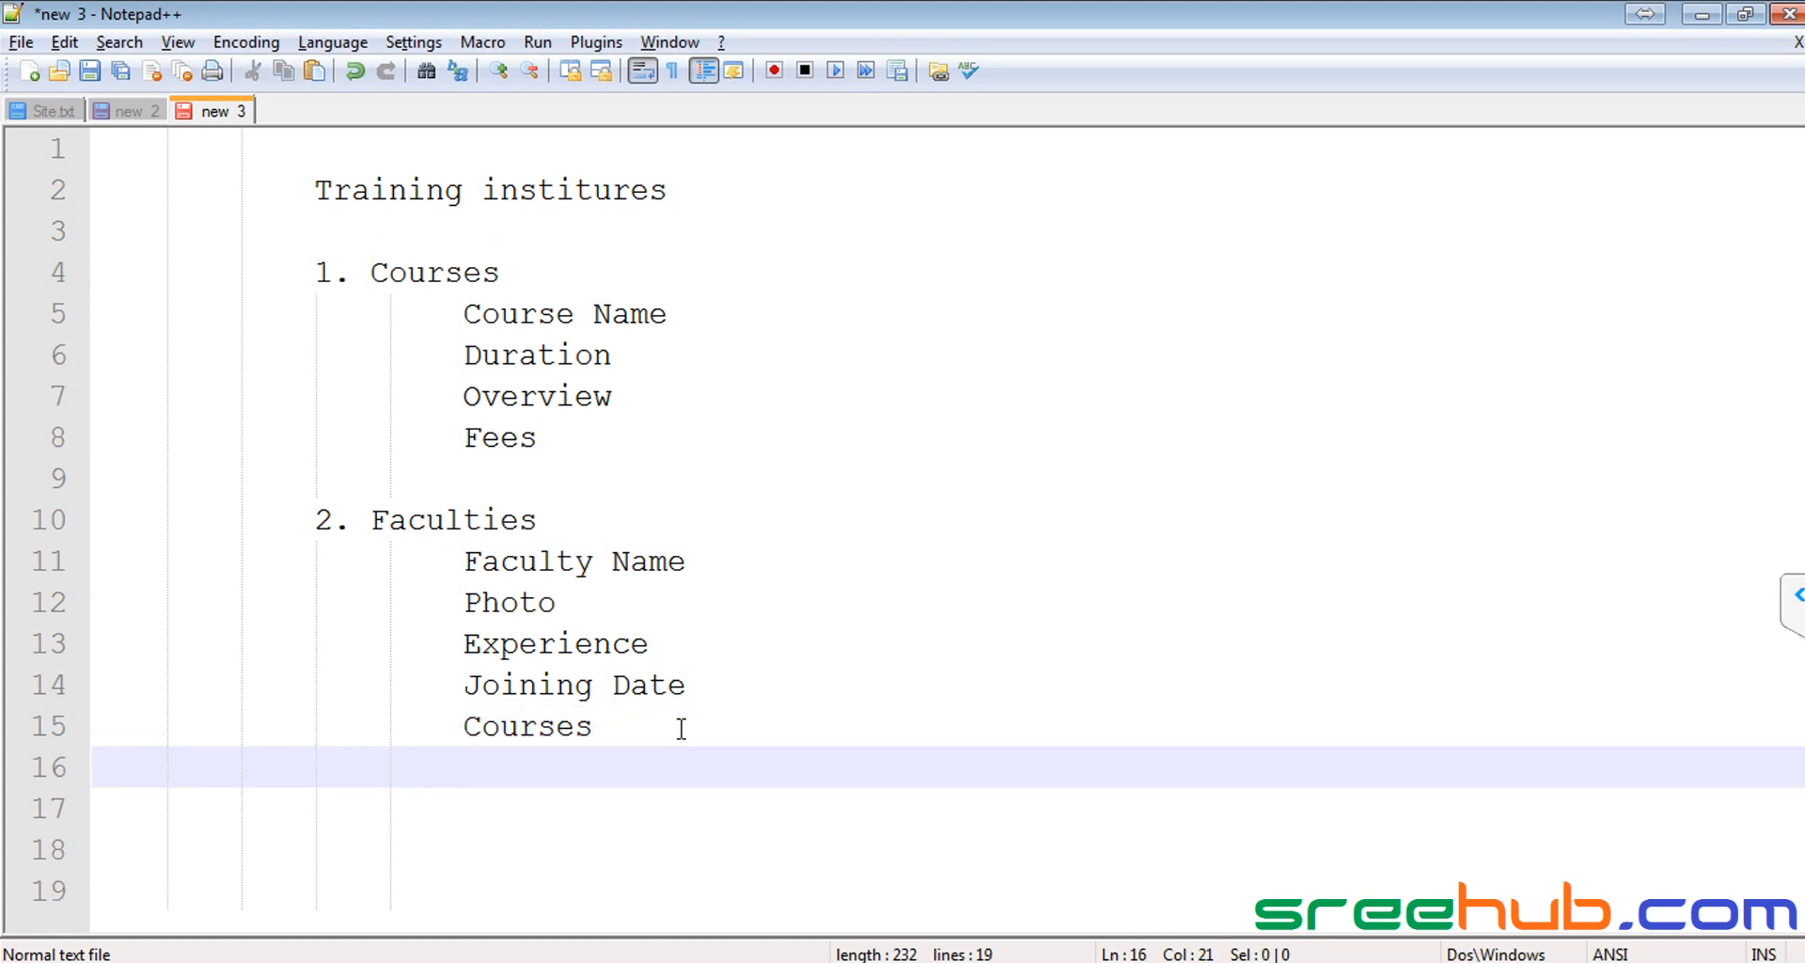
pyautogui.write('Design')
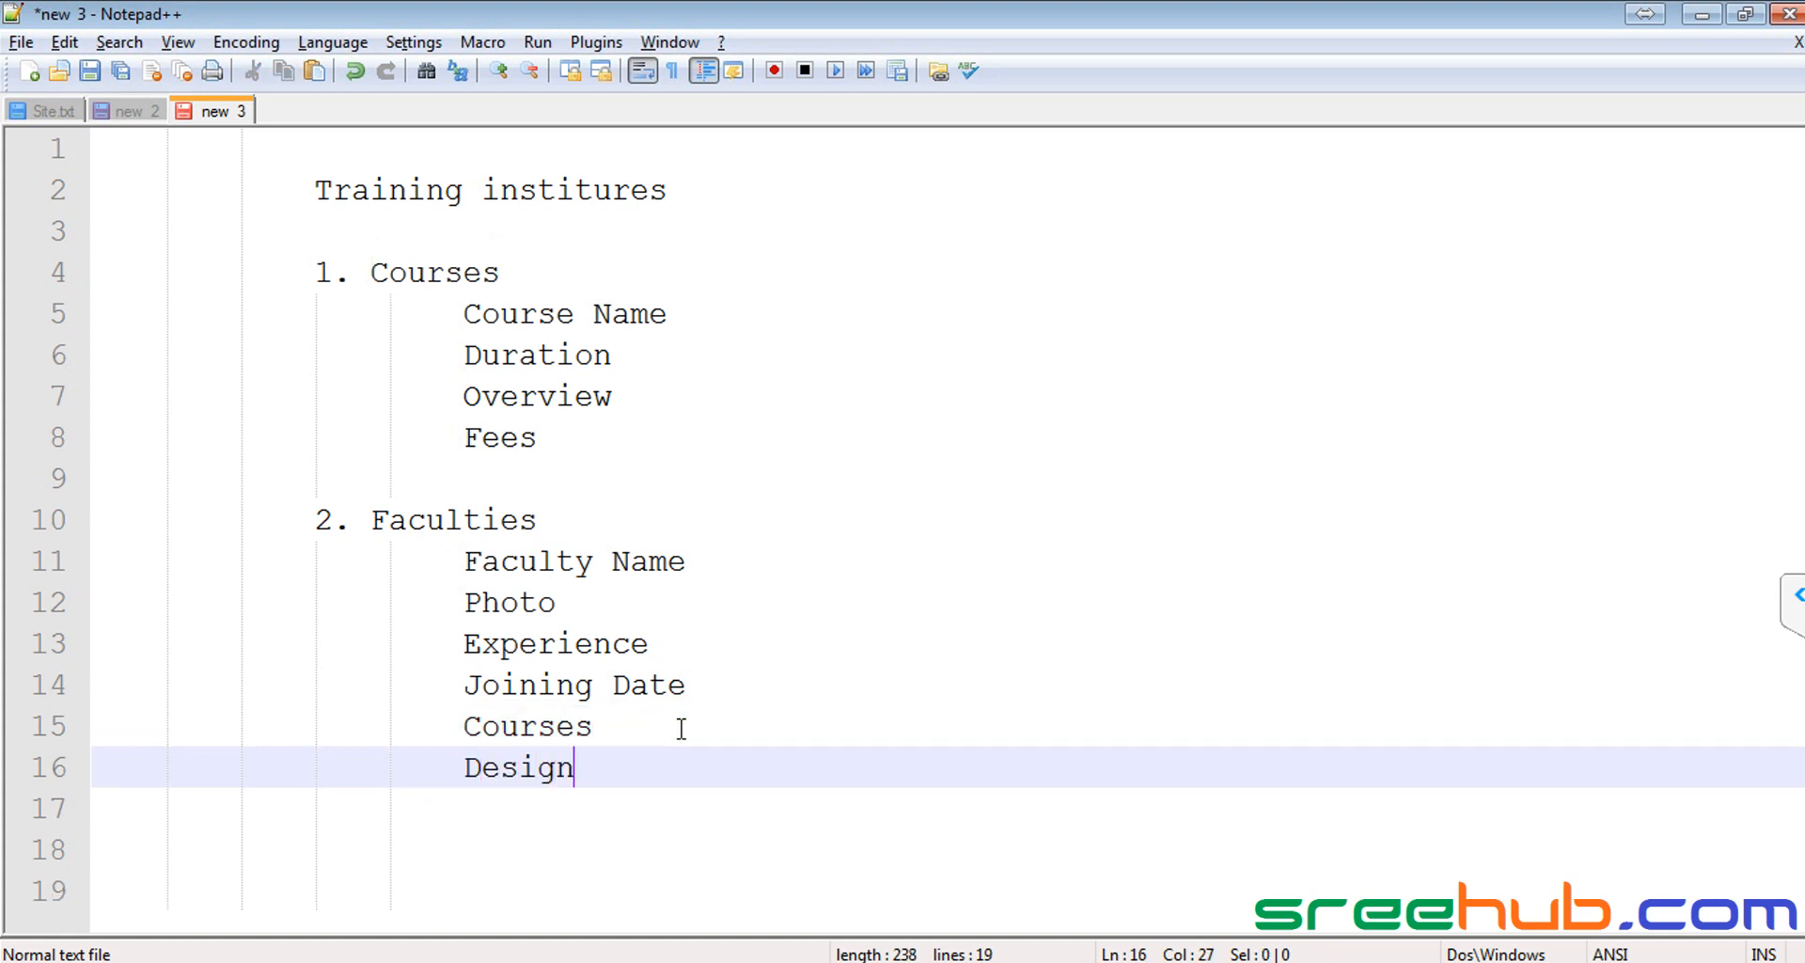
pyautogui.write('ation')
# Step: Highlight the "Designation" and "Experience" fields of the Faculties list alternately to review them
pyautogui.doubleClick(541, 764)
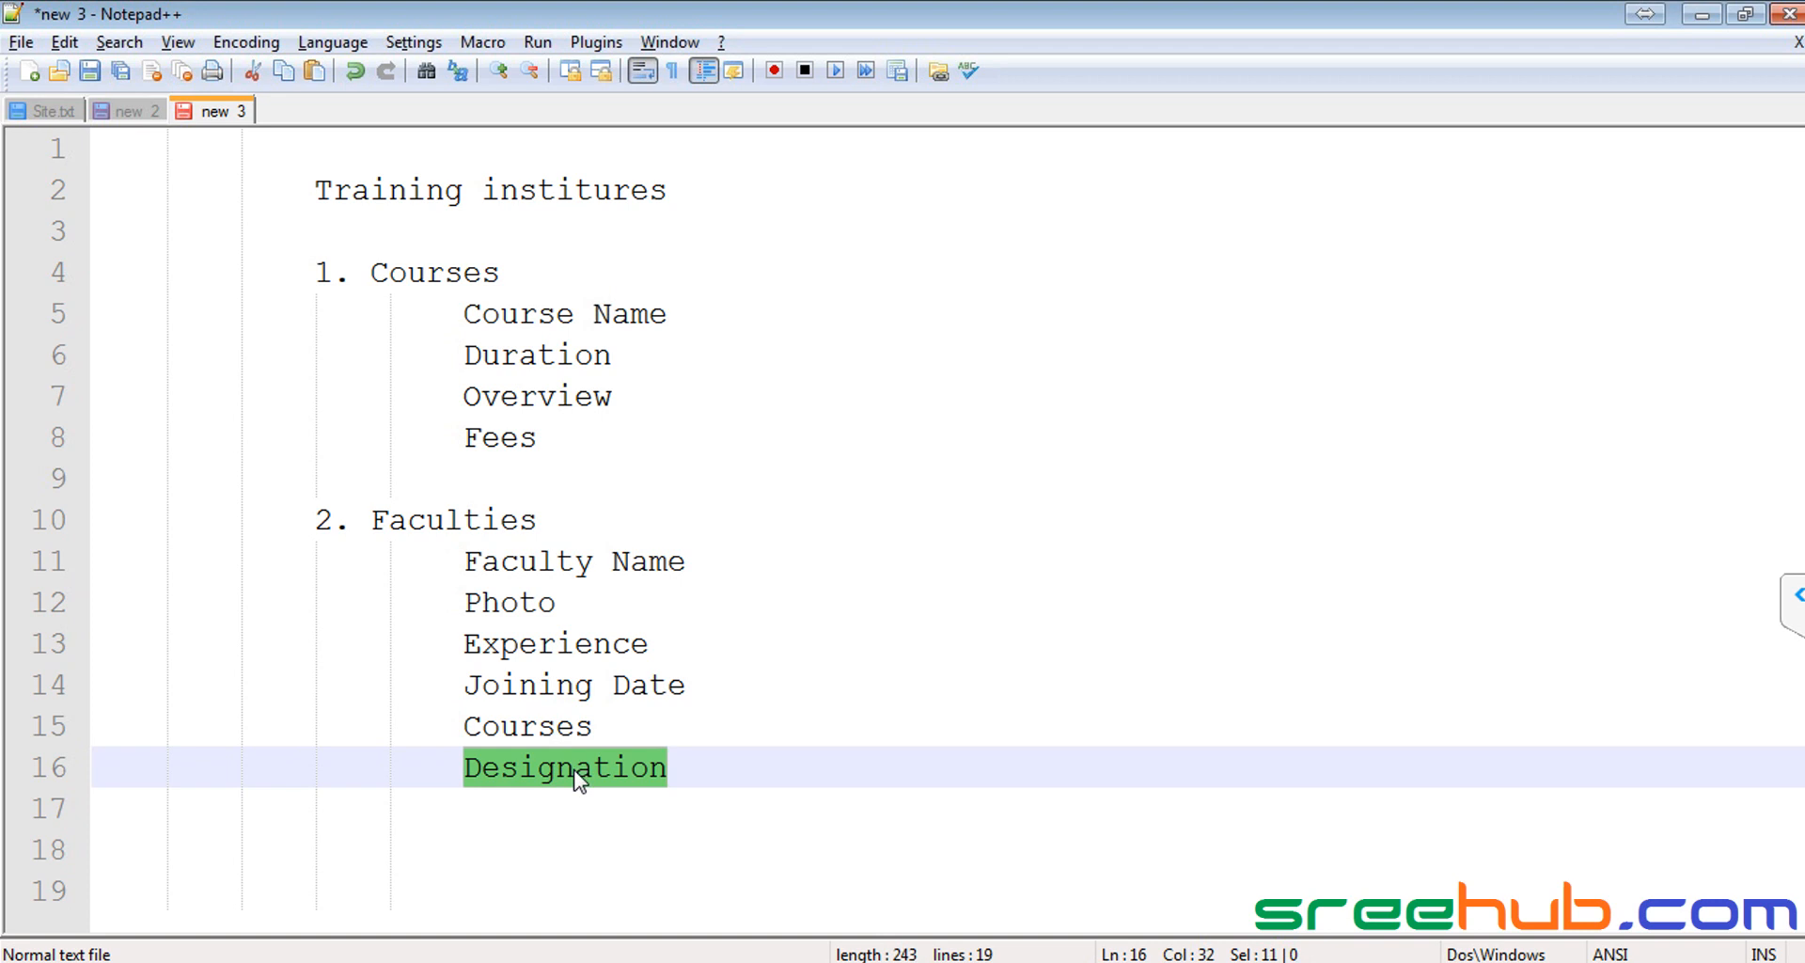
pyautogui.doubleClick(571, 647)
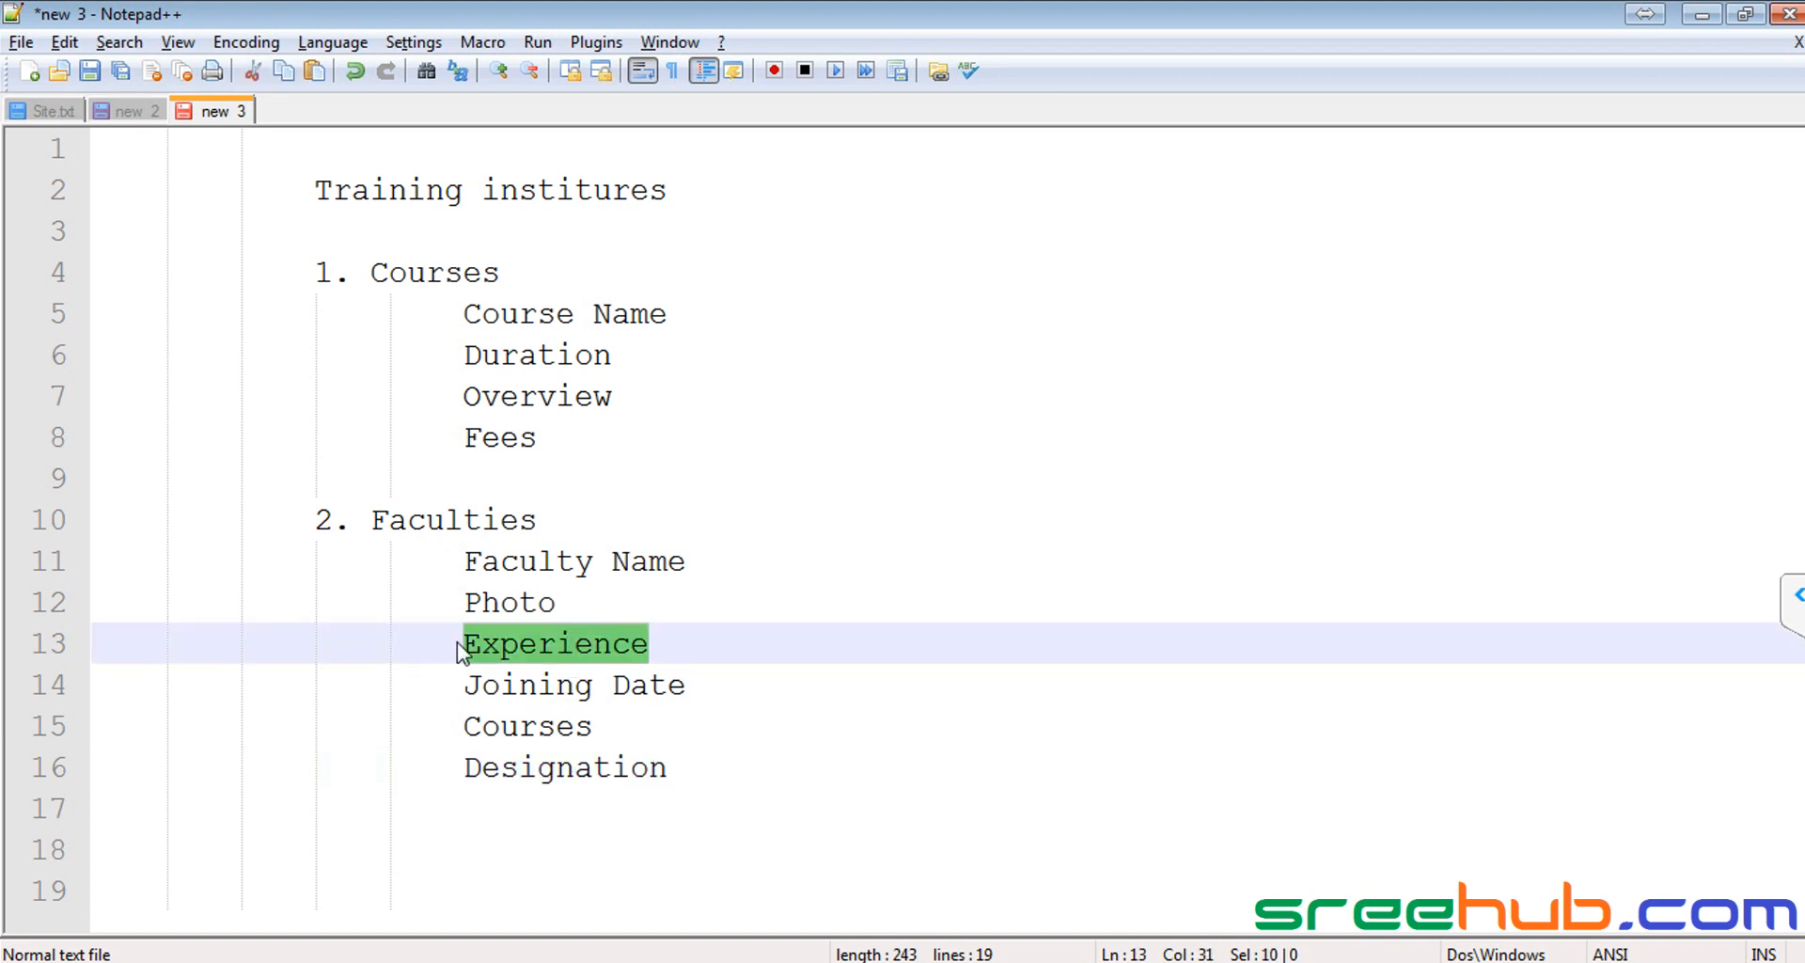
pyautogui.doubleClick(532, 769)
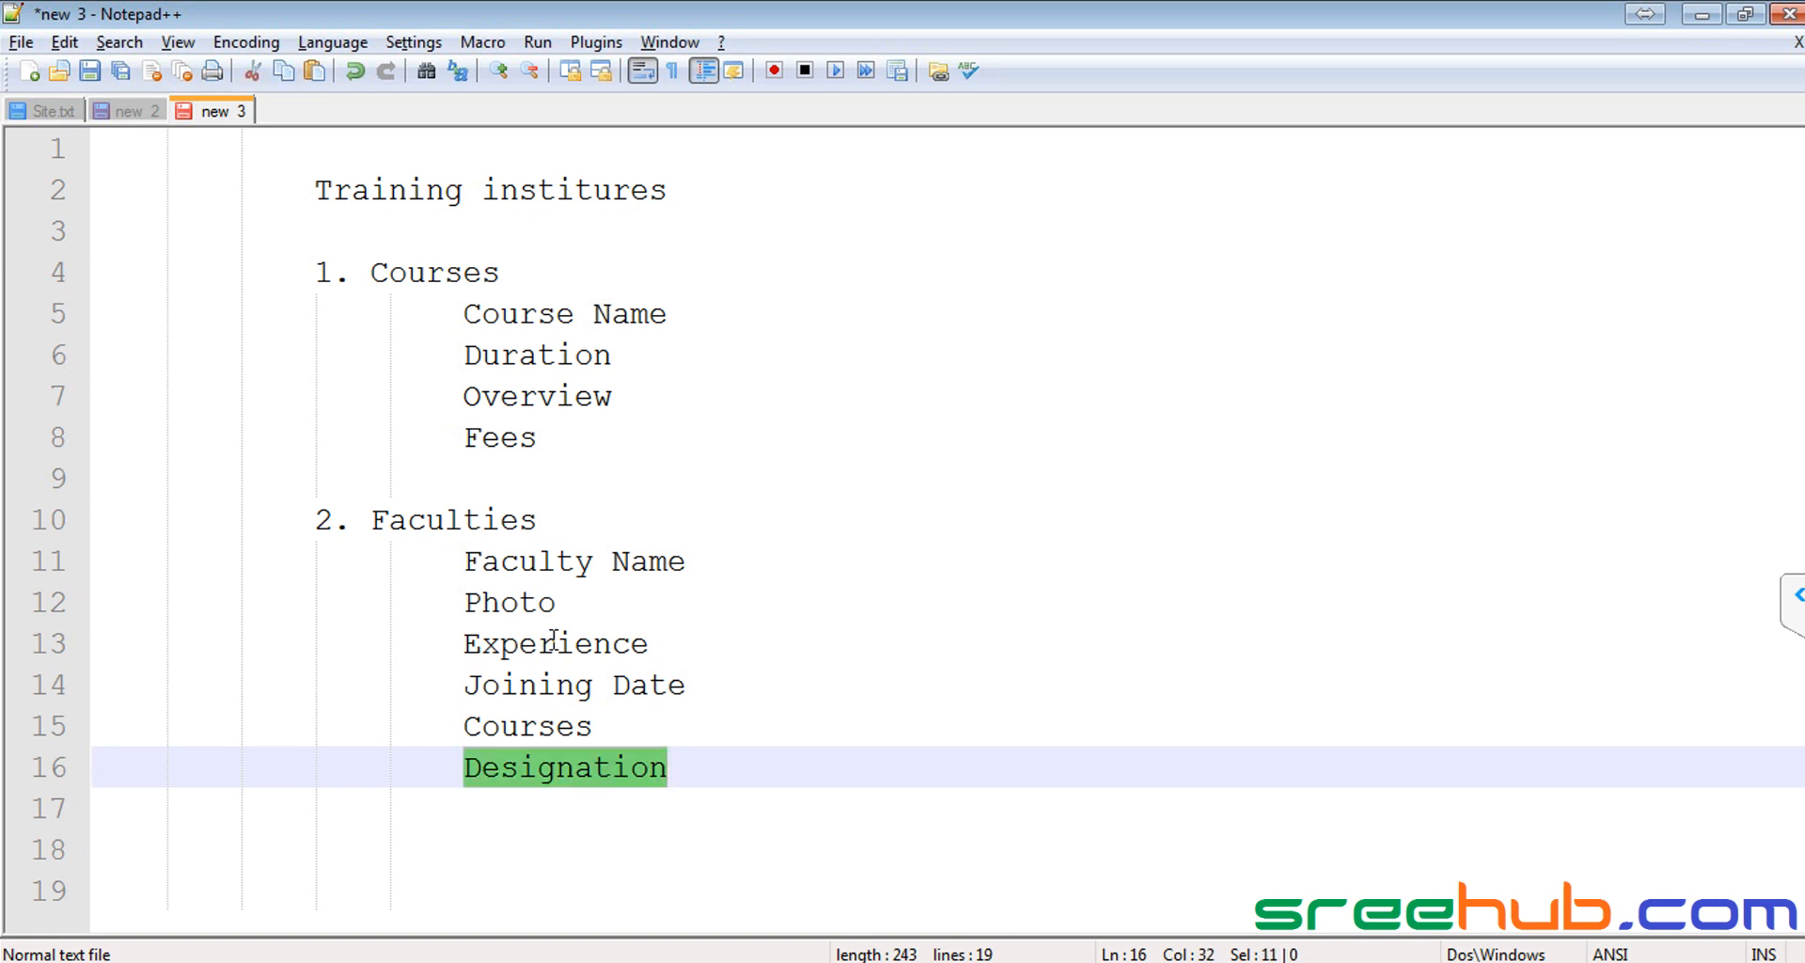
pyautogui.doubleClick(533, 645)
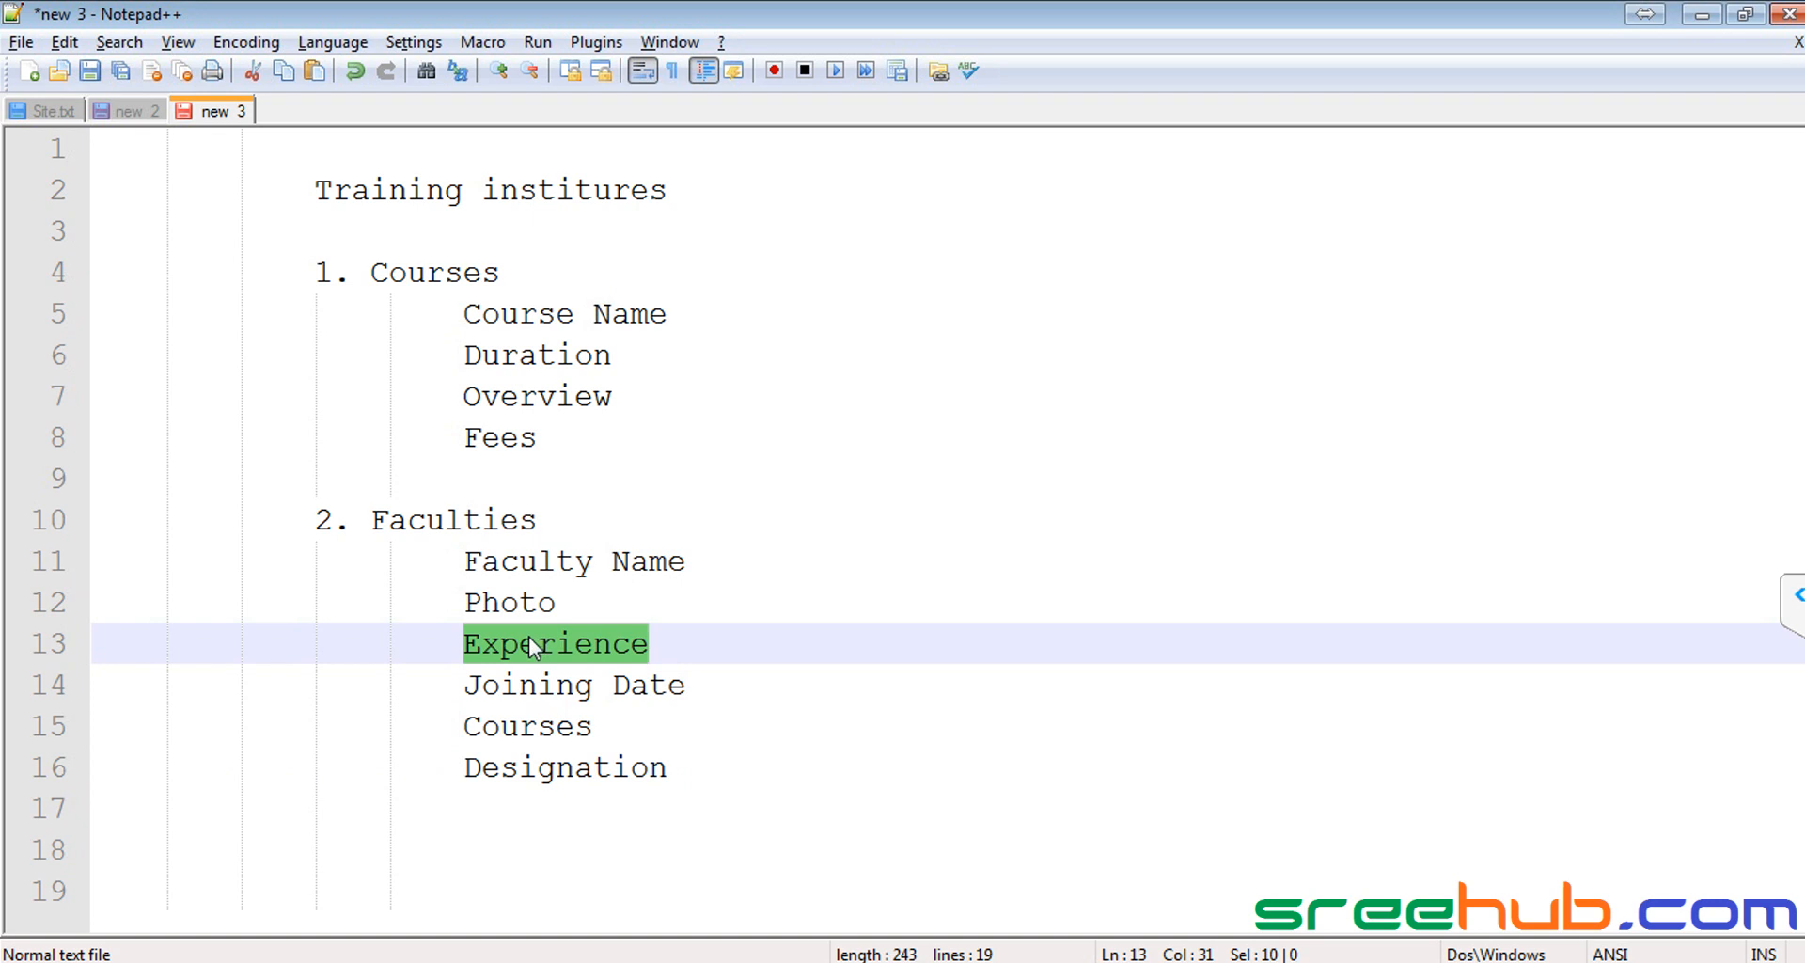
pyautogui.click(520, 645)
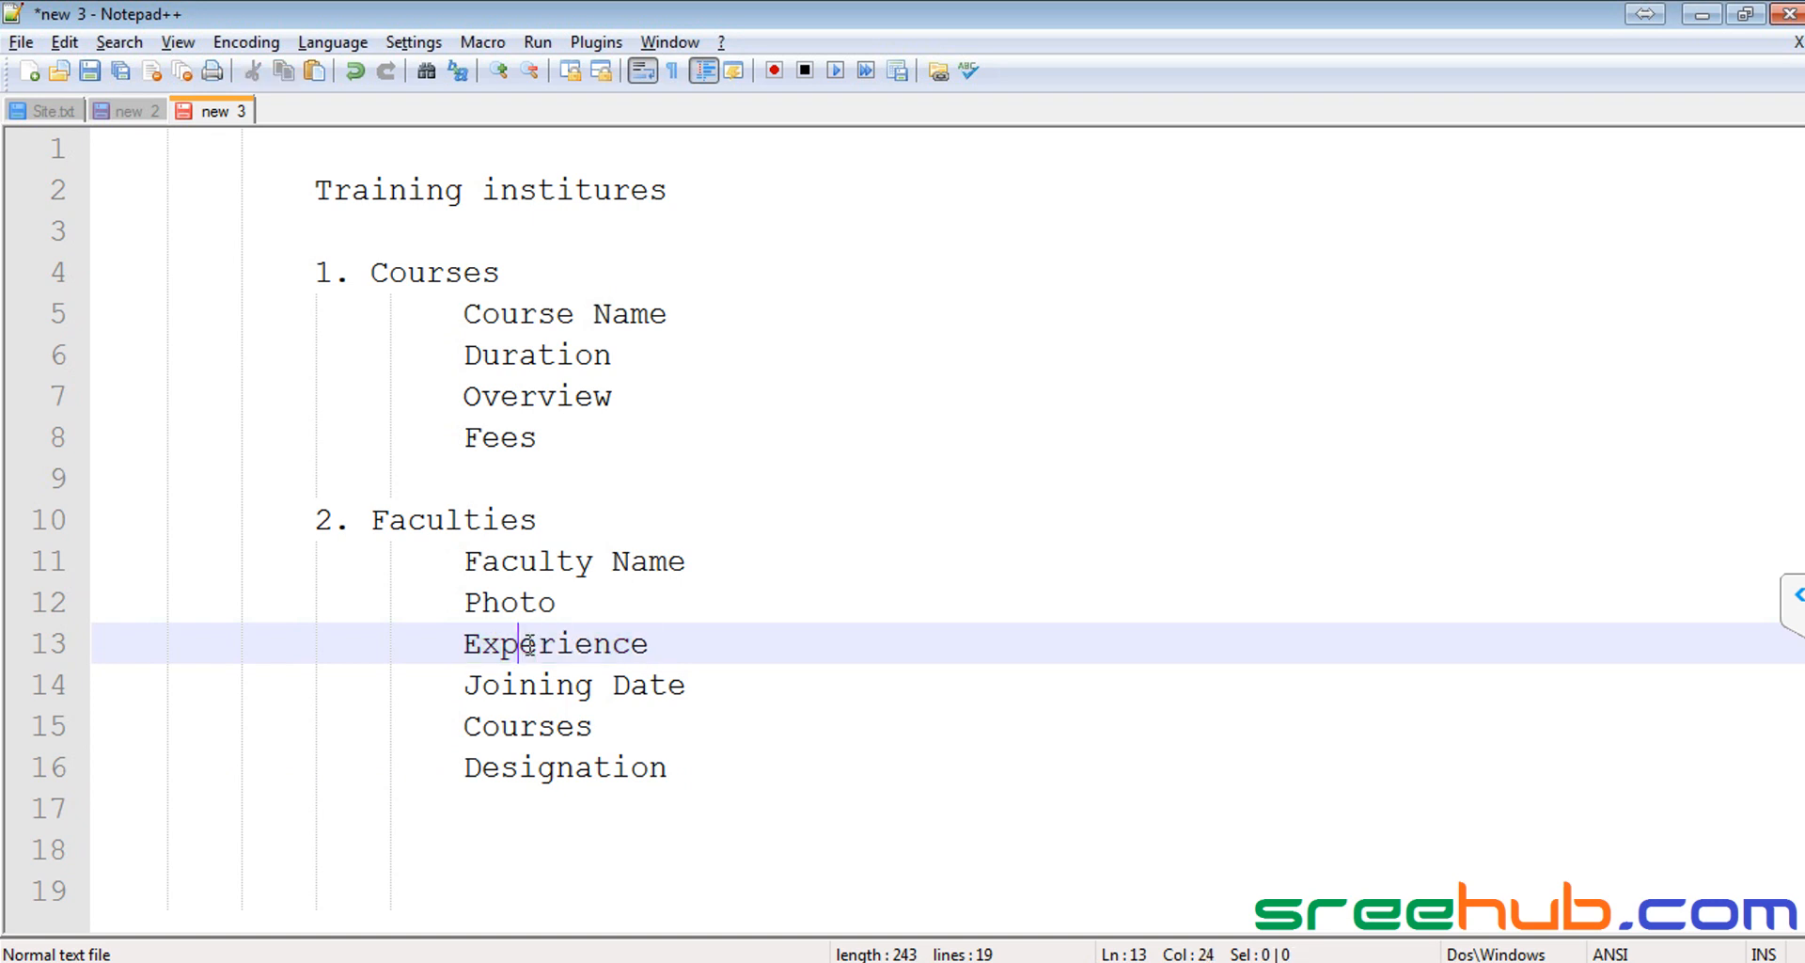
pyautogui.moveTo(466, 645); pyautogui.dragTo(642, 647)
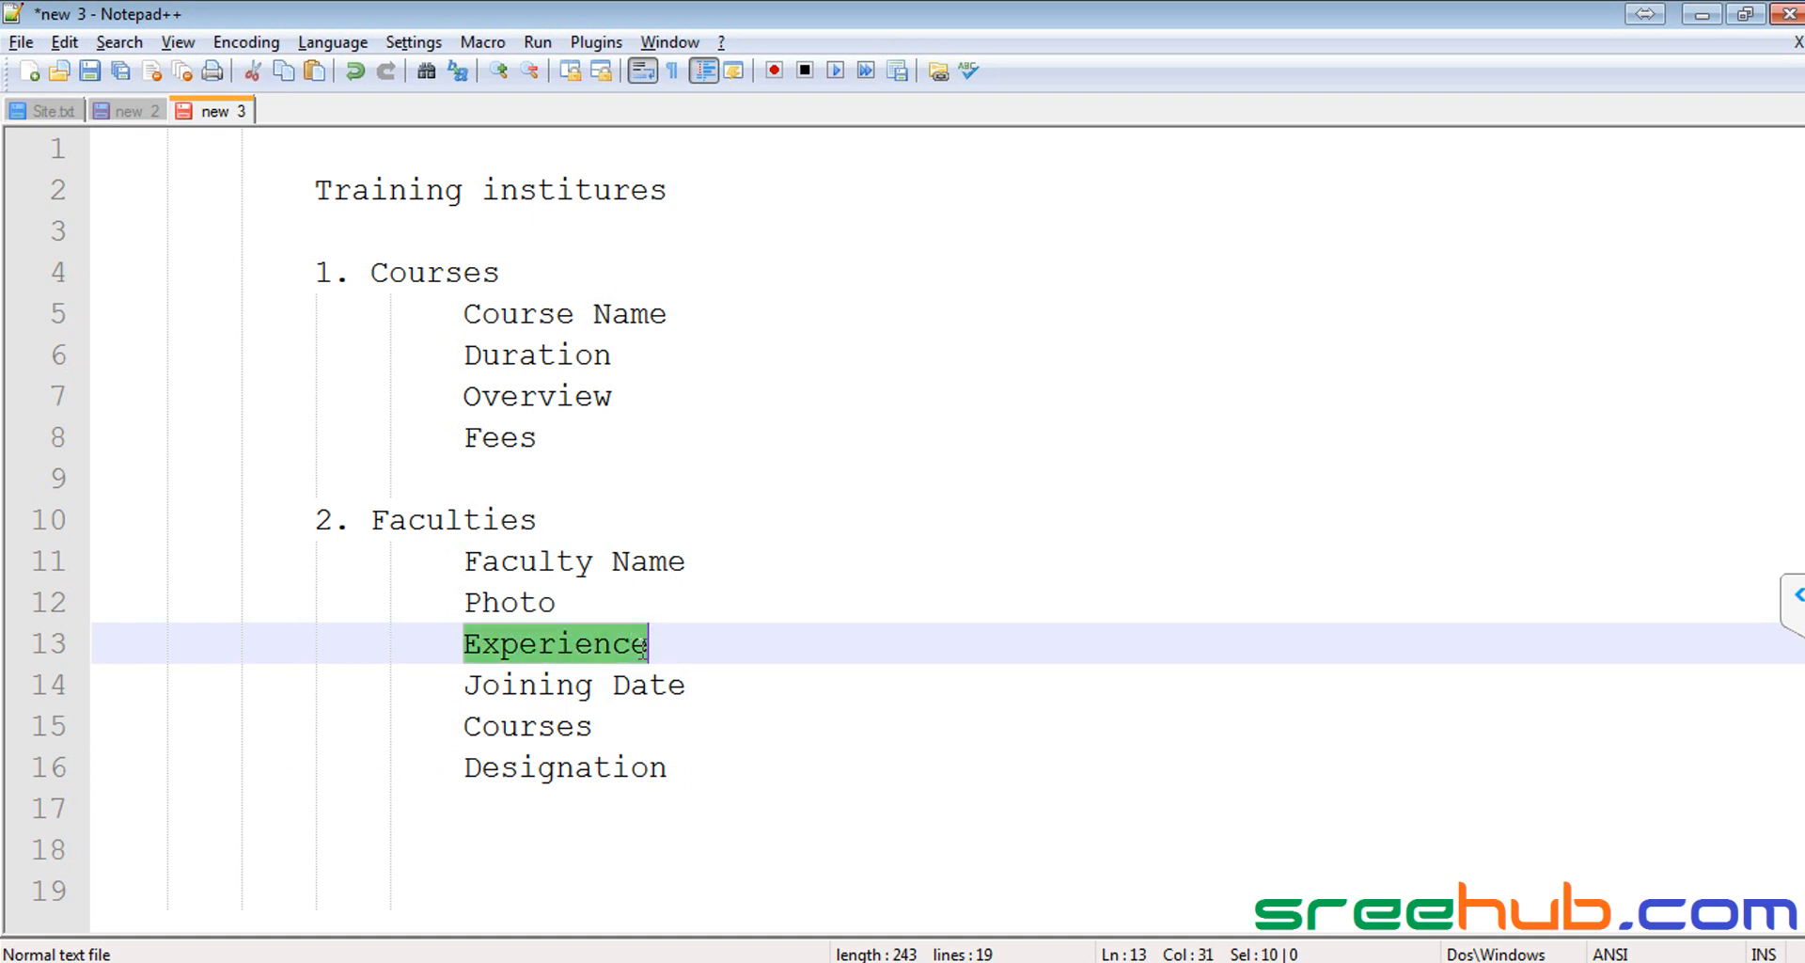
pyautogui.moveTo(466, 767); pyautogui.dragTo(665, 768)
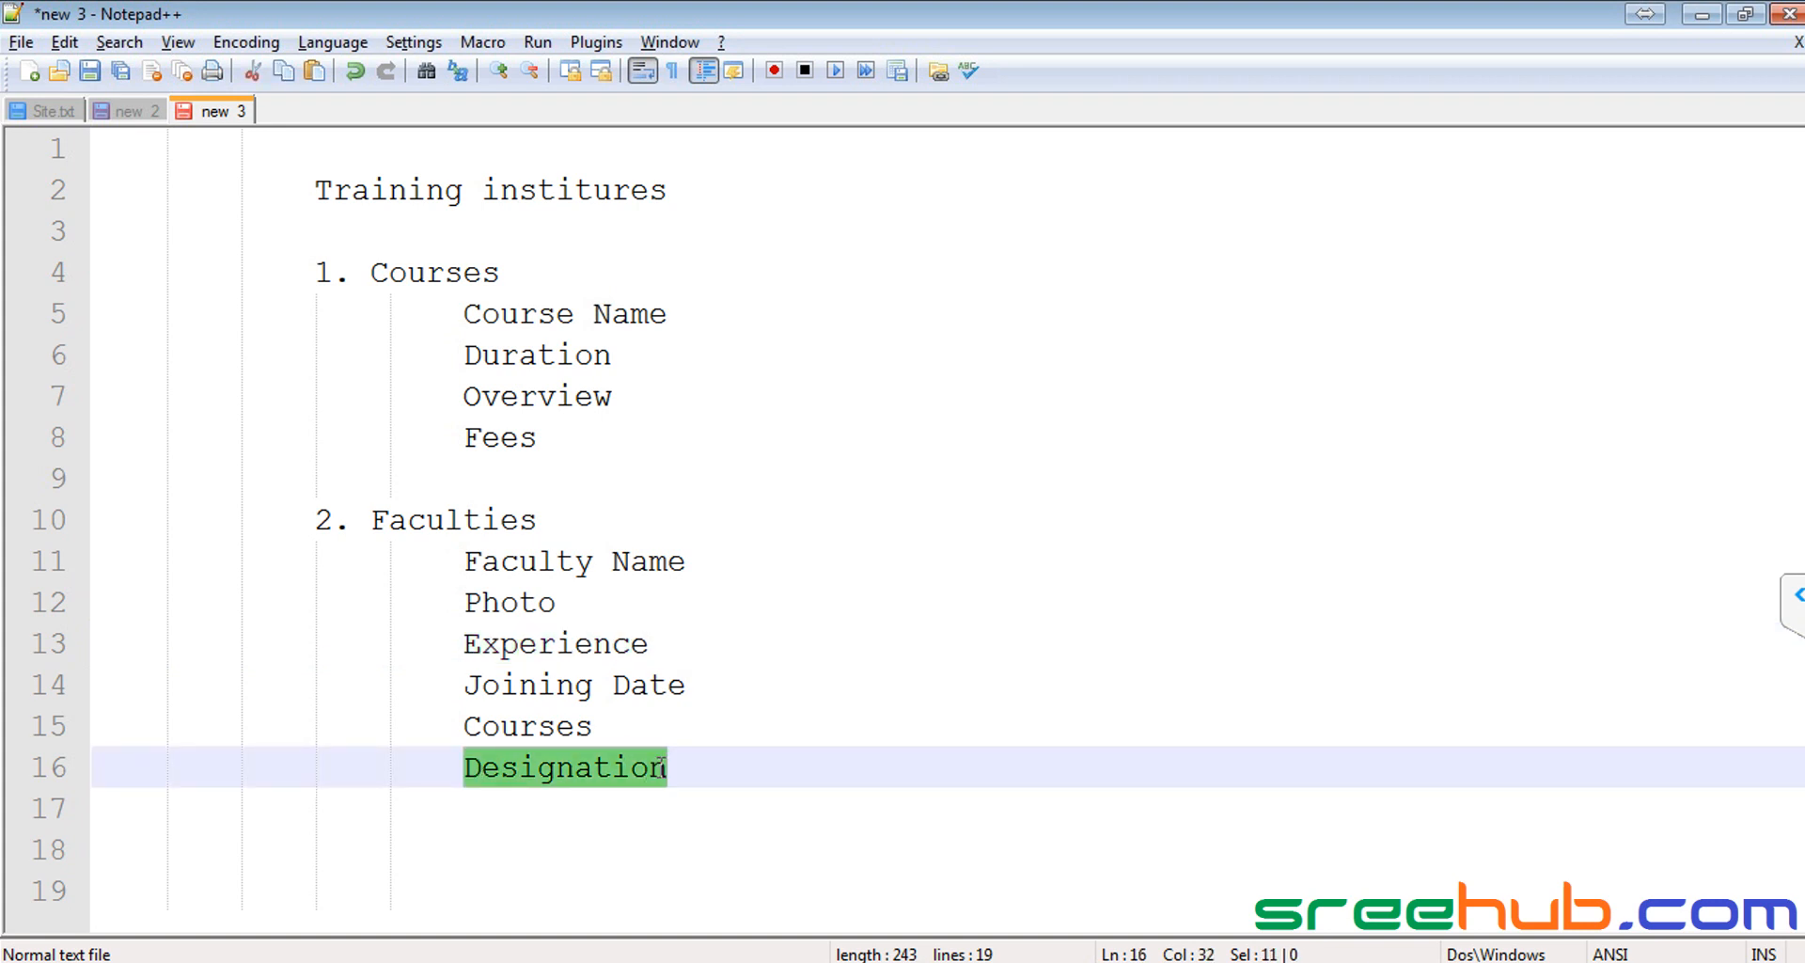
# Step: Add the entry "3. Batches" on the line below "Designation", outdented to align with "2. Faculties"
pyautogui.click(738, 771)
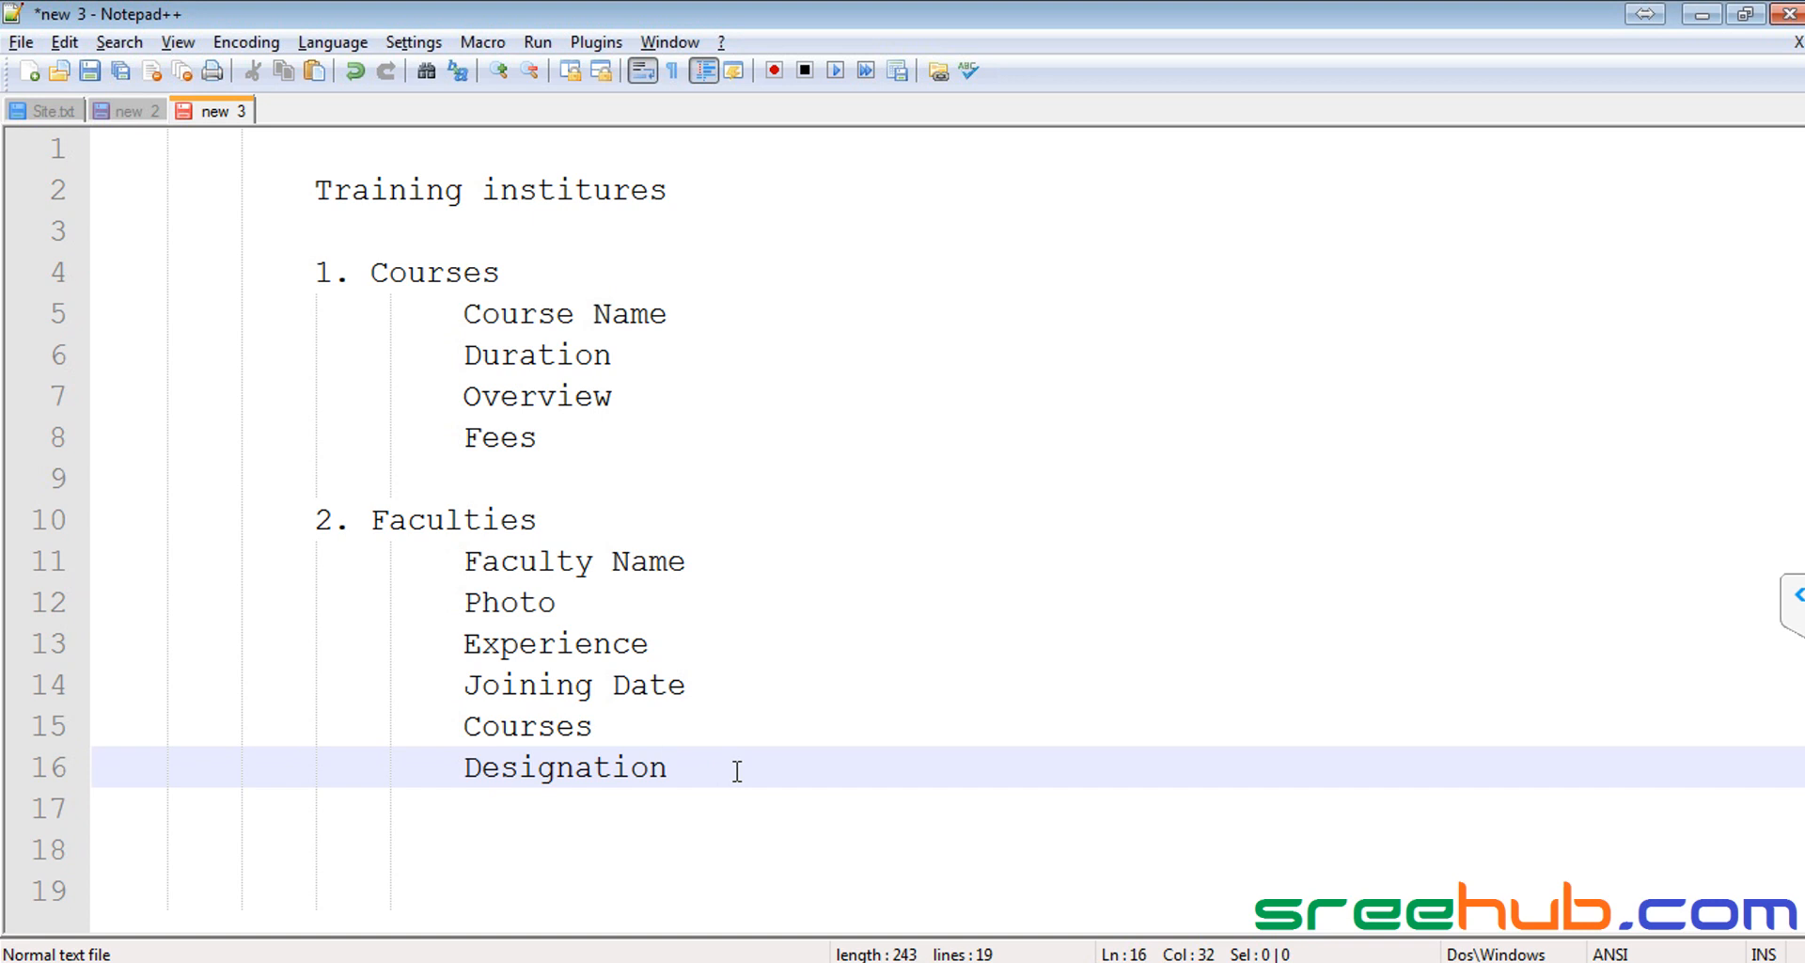
pyautogui.press('Return')
pyautogui.press('BackSpace')
pyautogui.press('BackSpace')
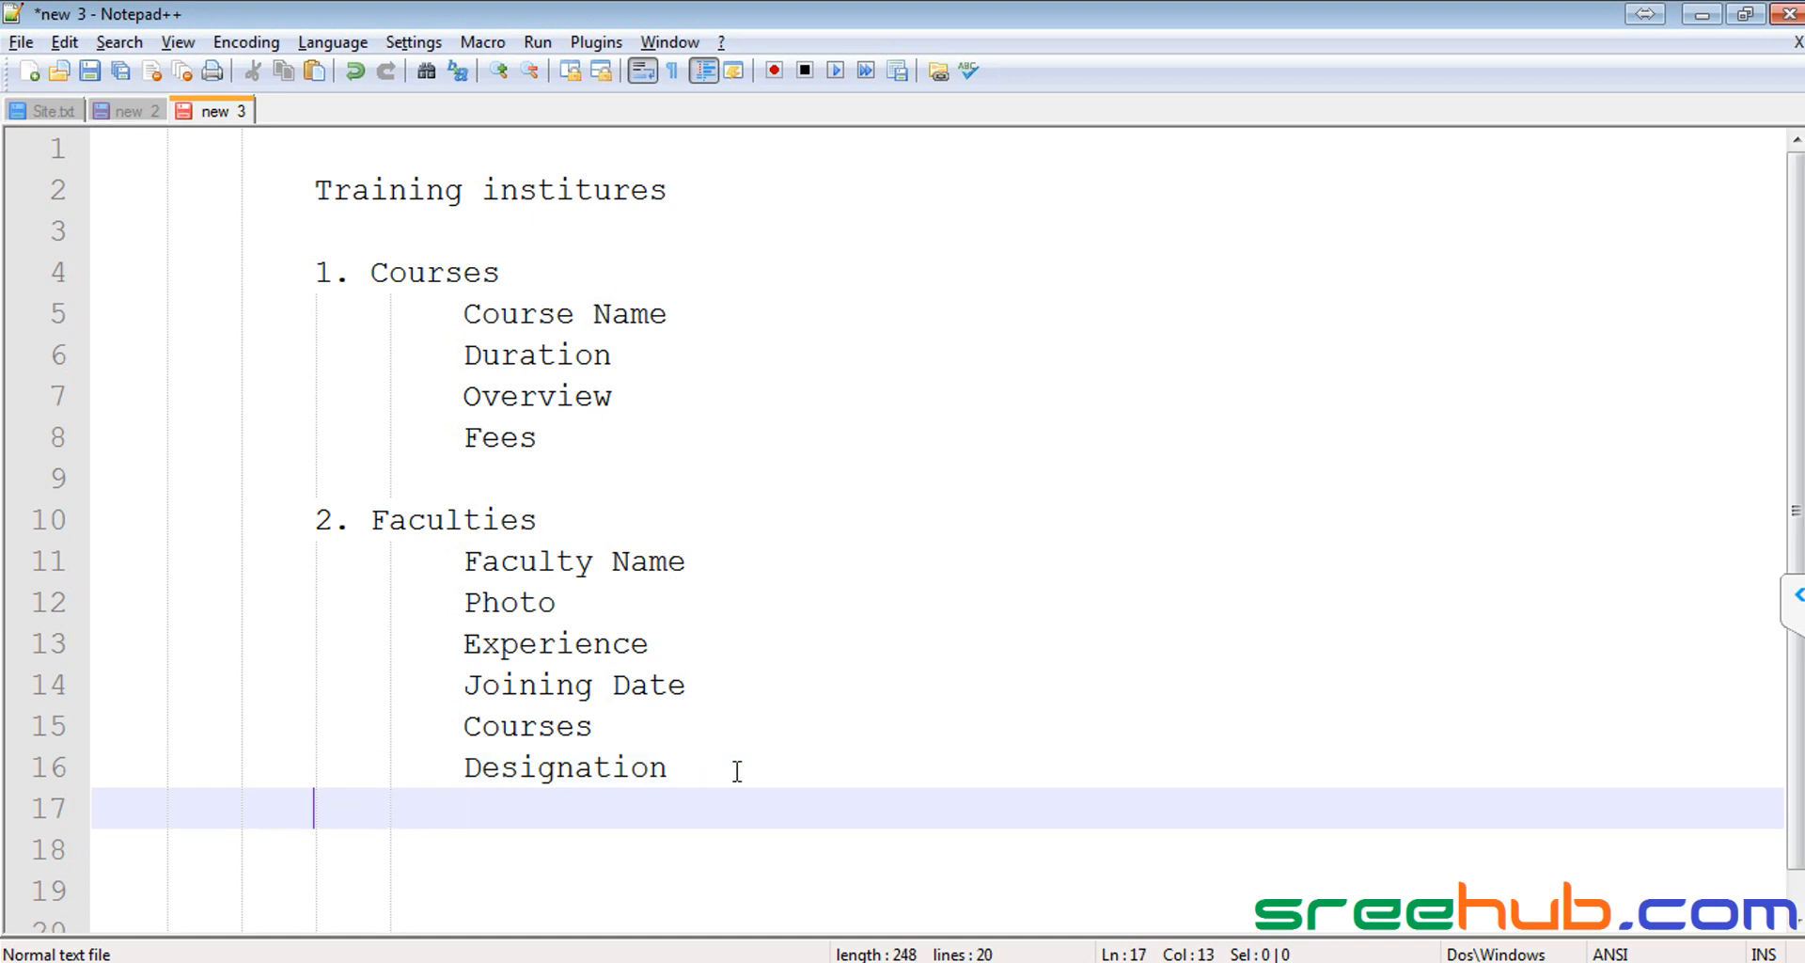
pyautogui.write('3.')
pyautogui.moveTo(355, 272); pyautogui.dragTo(575, 396)
pyautogui.click(374, 508)
pyautogui.click(404, 807)
pyautogui.write('batch')
pyautogui.hotkey('ctrl', 'Left')
pyautogui.press('Delete')
pyautogui.write('B')
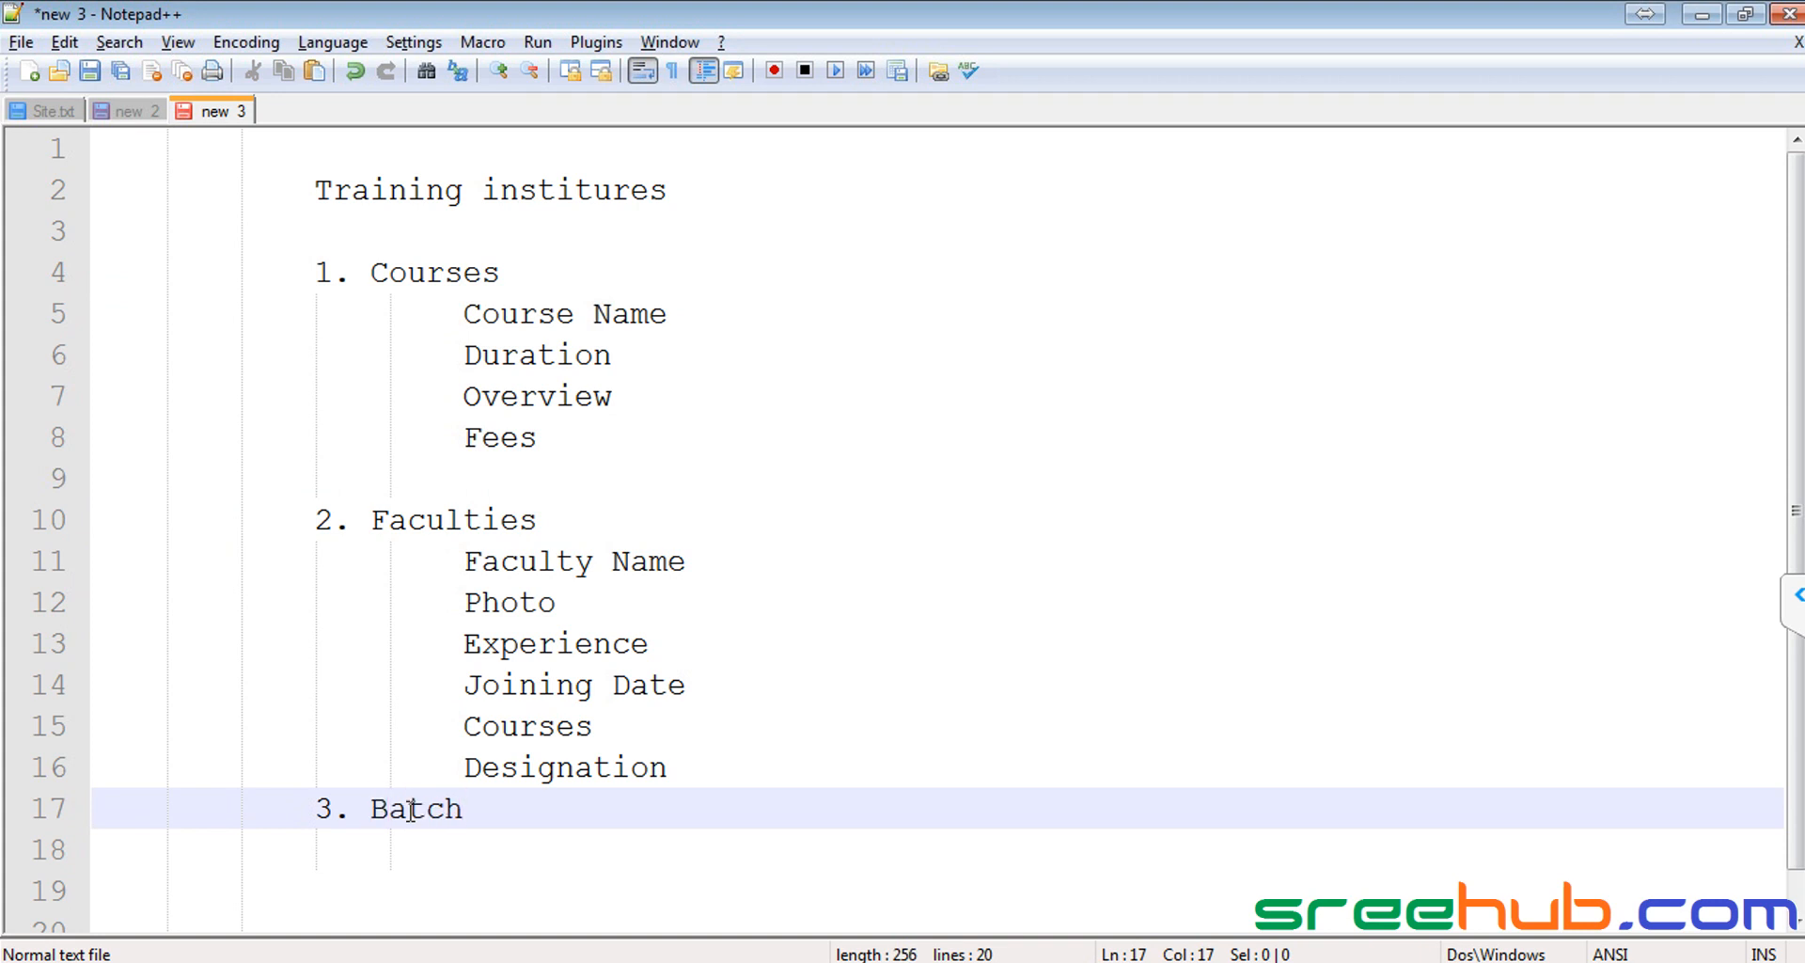
pyautogui.press('End')
pyautogui.write('es')
# Step: Insert a line break within the Faculties block so a blank line separates "Designation" from "3. Batches"
pyautogui.press('Up')
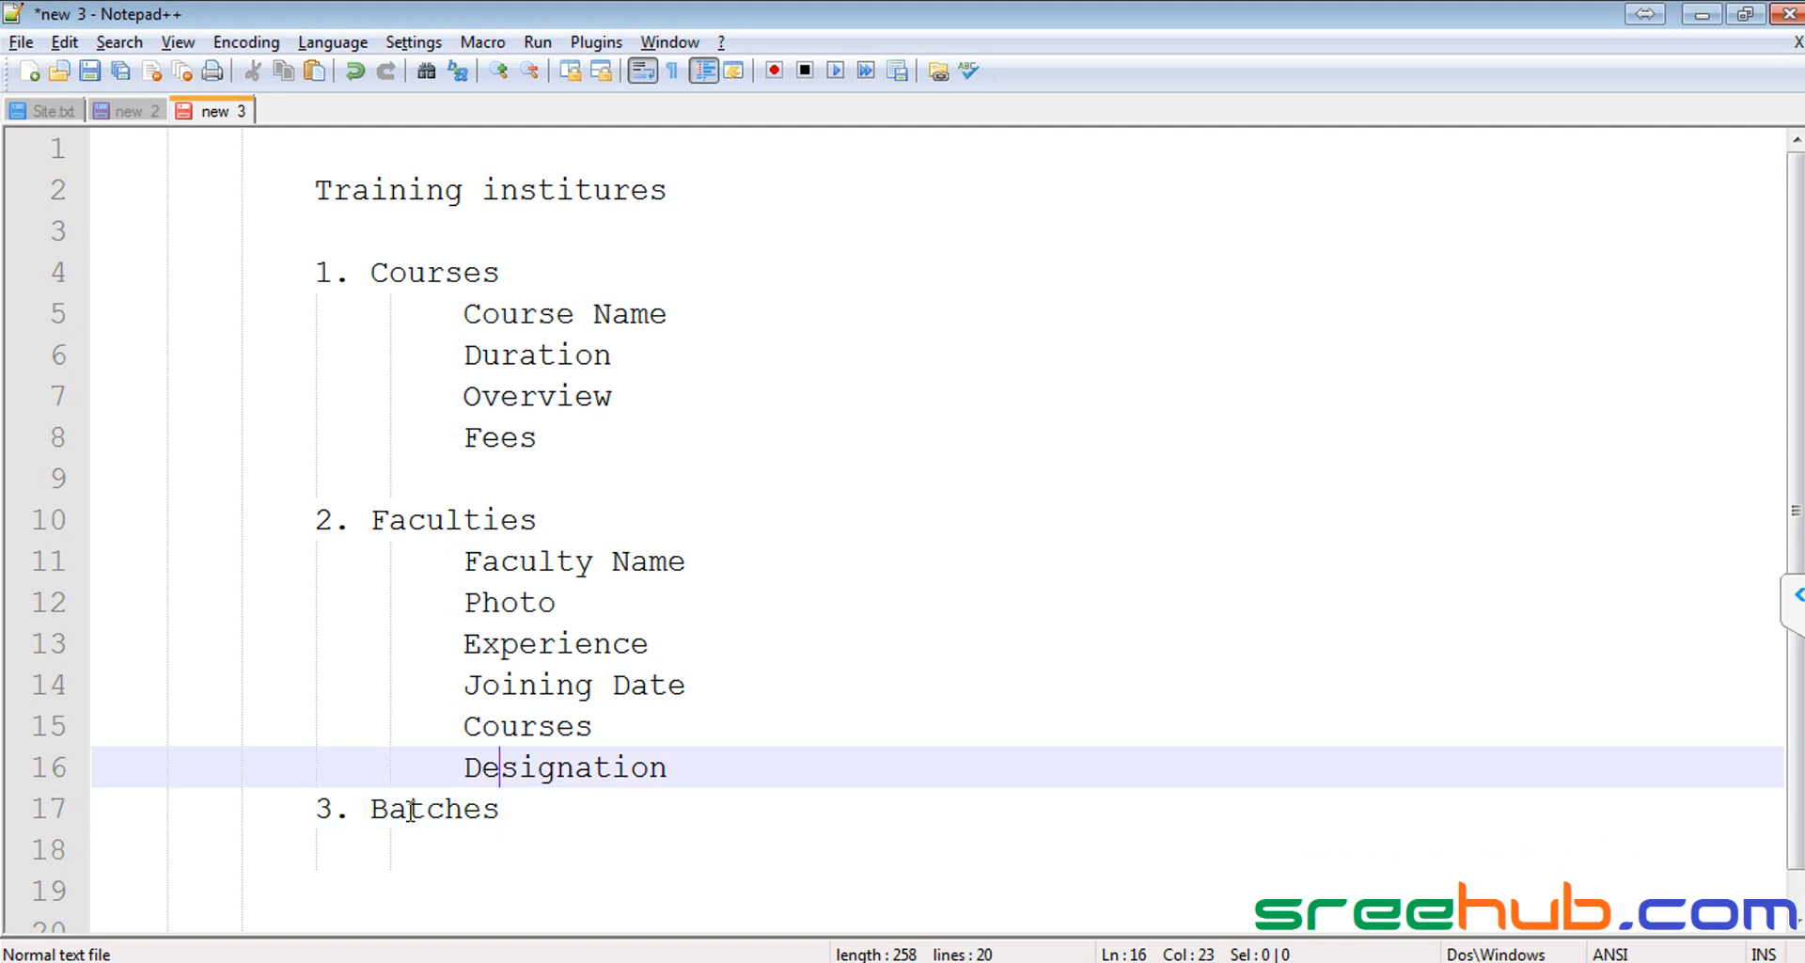
pyautogui.press('Return')
pyautogui.keyDown('ctrl'); pyautogui.scroll(-2, 442, 762); pyautogui.keyUp('ctrl')
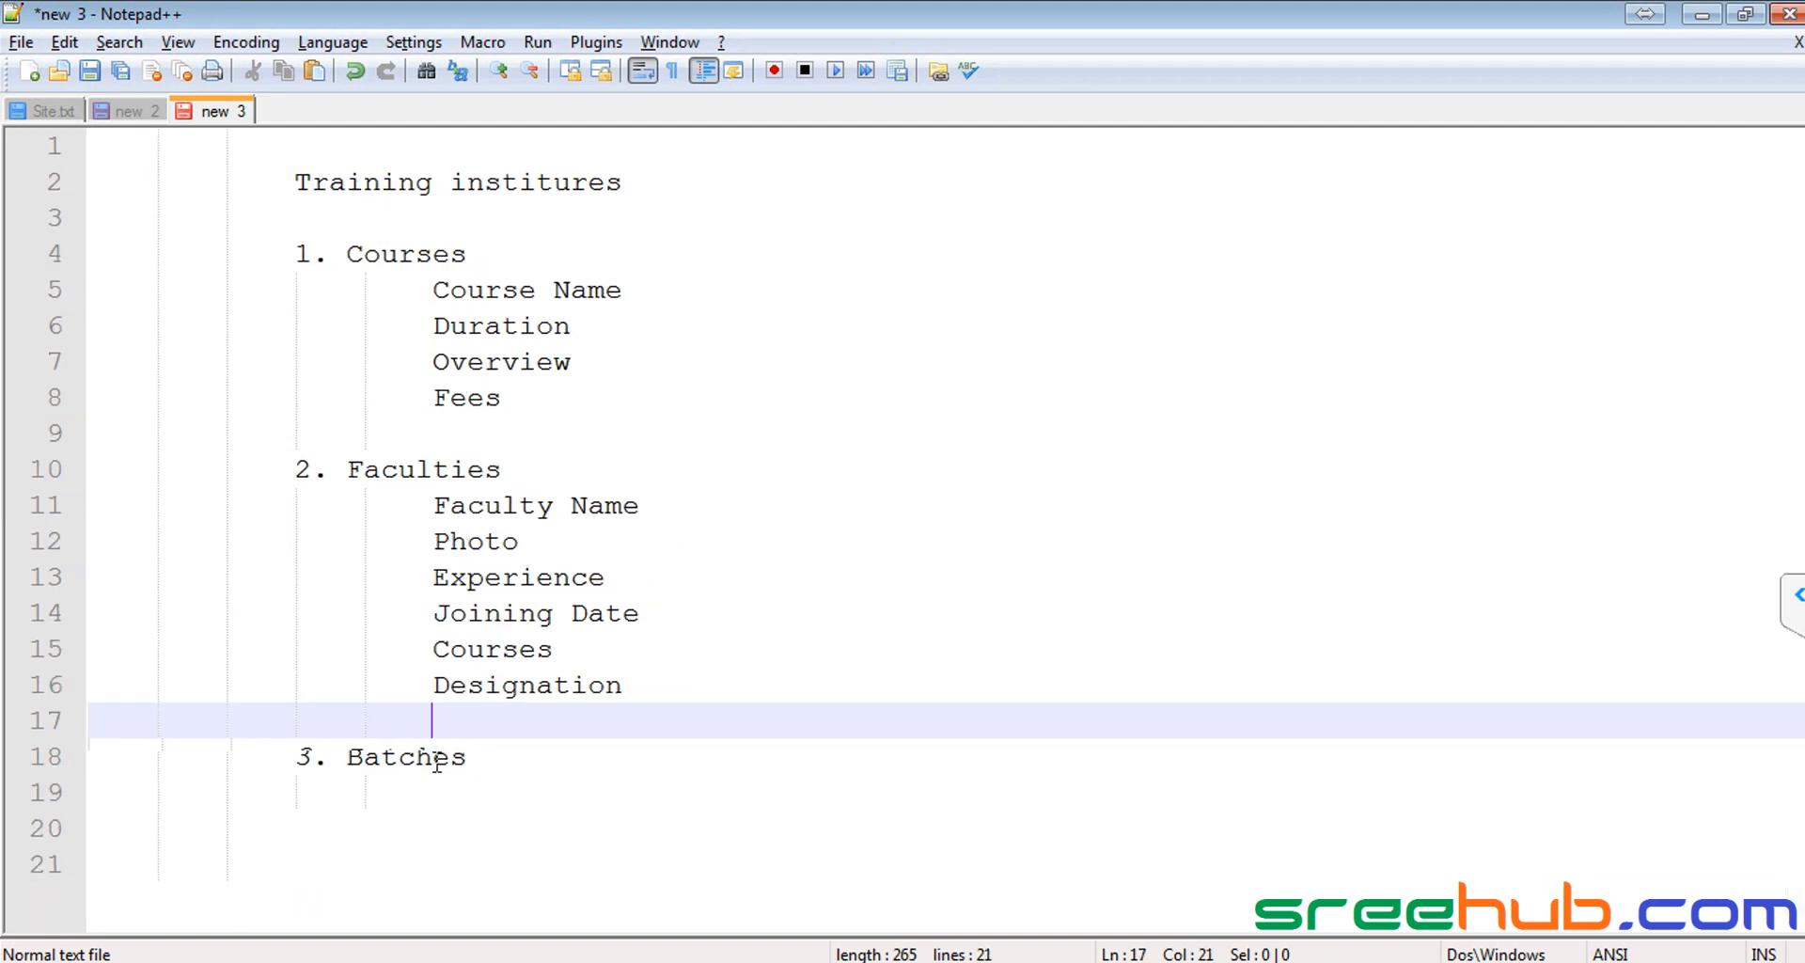
# Step: Add "Batch Name" on the line beneath "3. Batches", indented two levels deeper
pyautogui.click(586, 752)
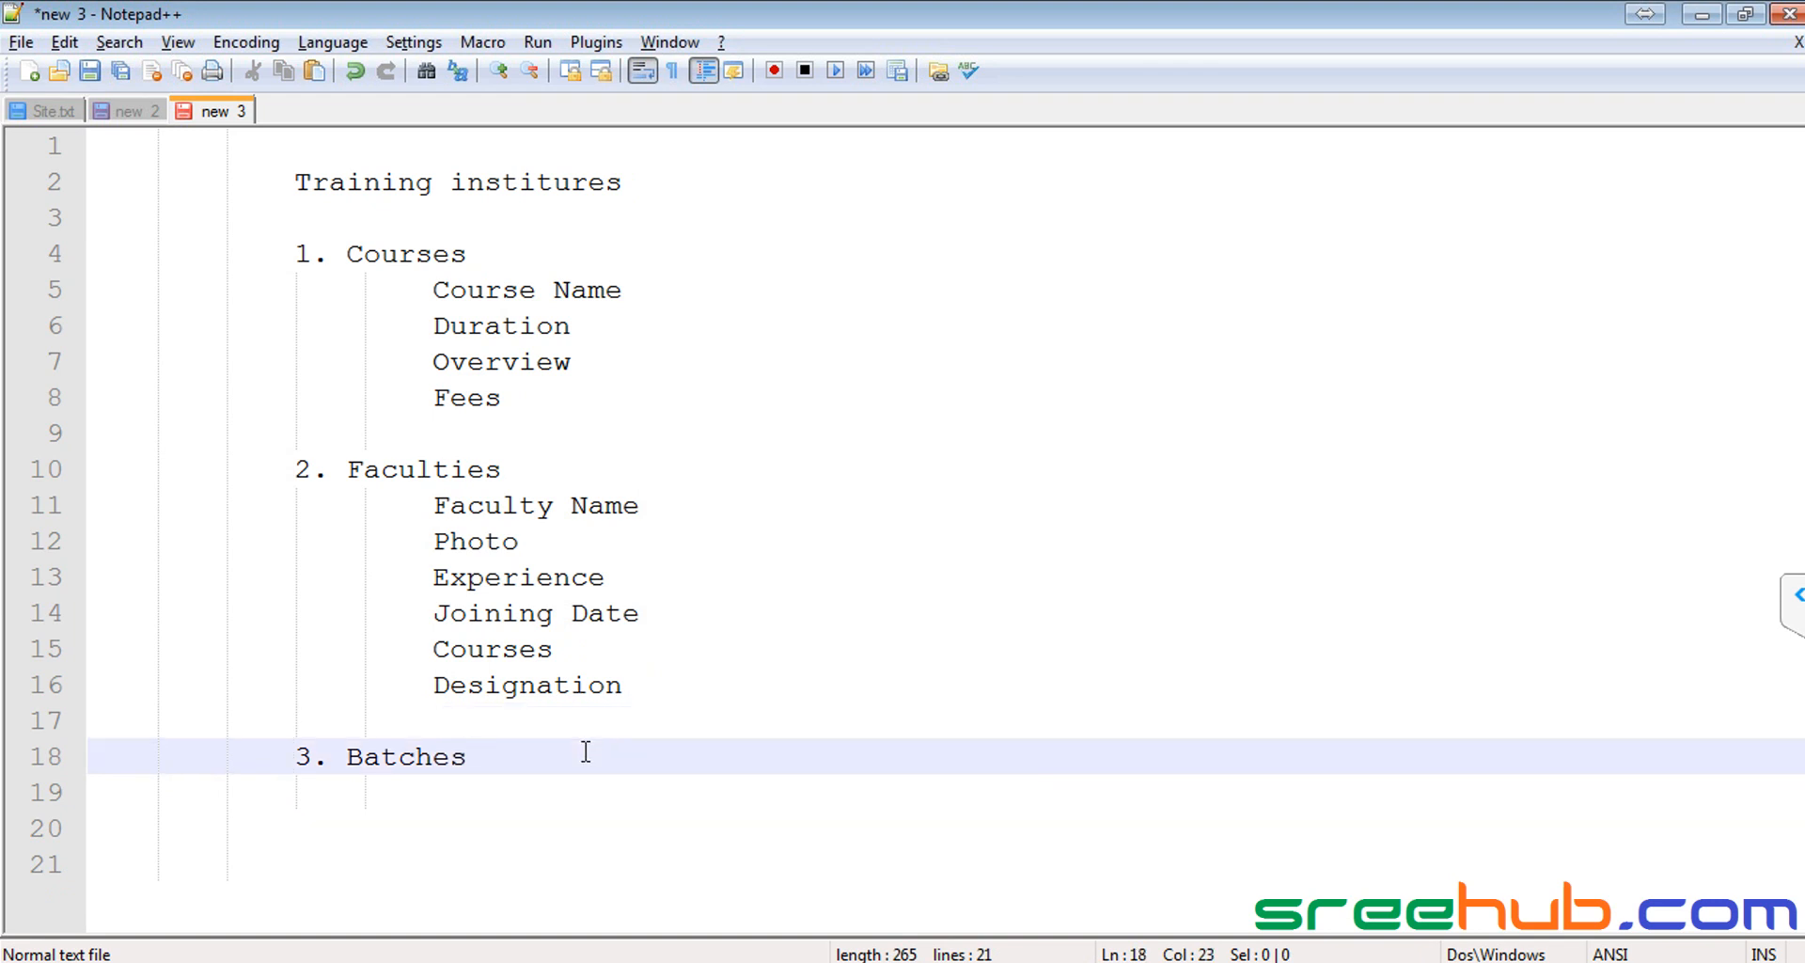
pyautogui.press('Return')
pyautogui.press('Tab')
pyautogui.press('Tab')
pyautogui.write('Ba')
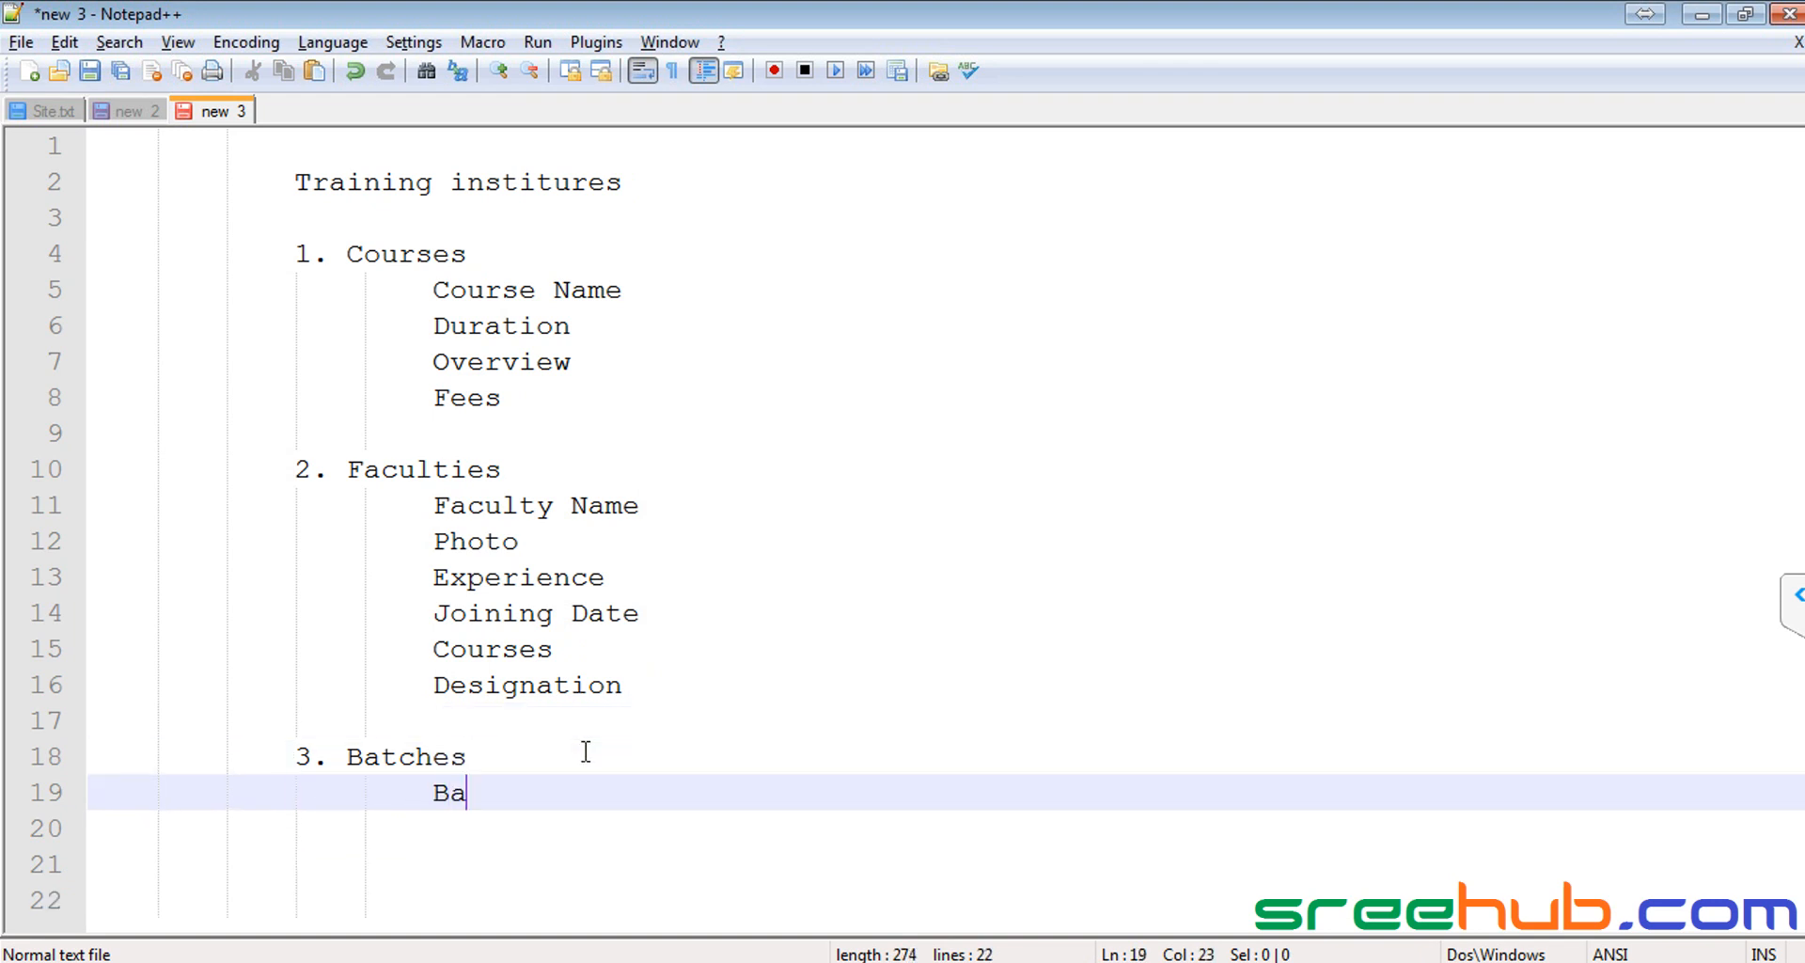
pyautogui.write('tch Name')
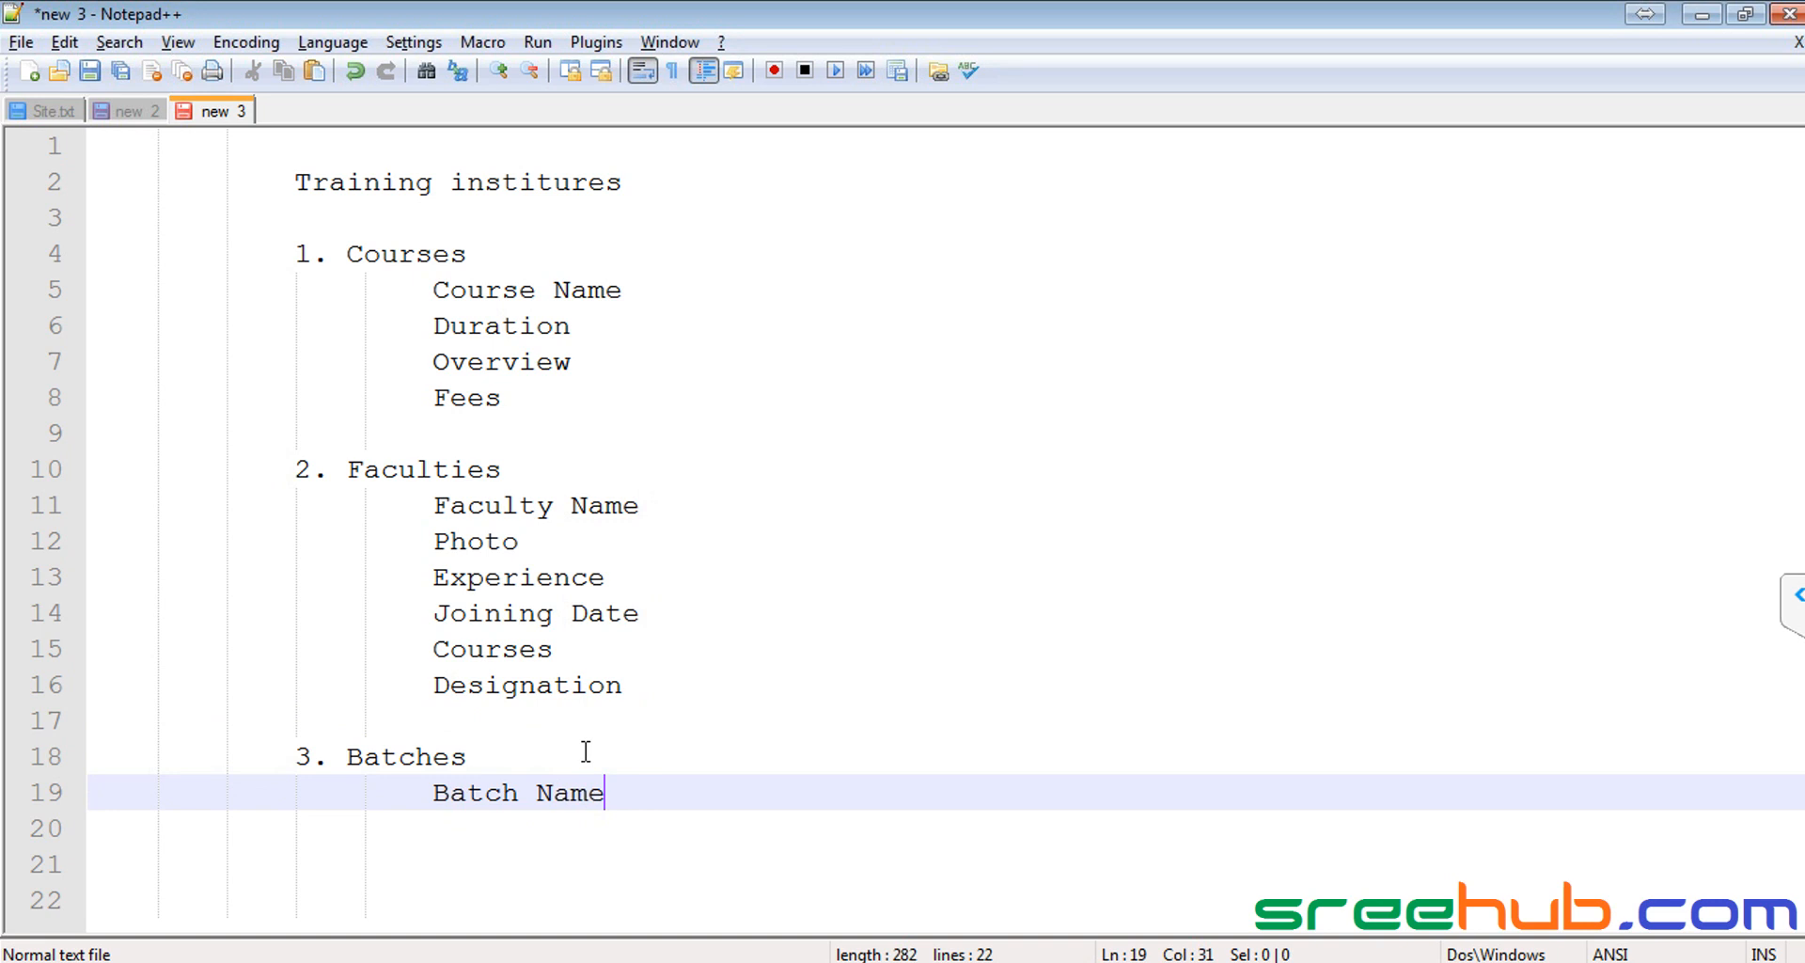
# Step: Add the fields "Location" and "Course" on separate lines beneath "Batch Name" in the Batches list
pyautogui.press('Return')
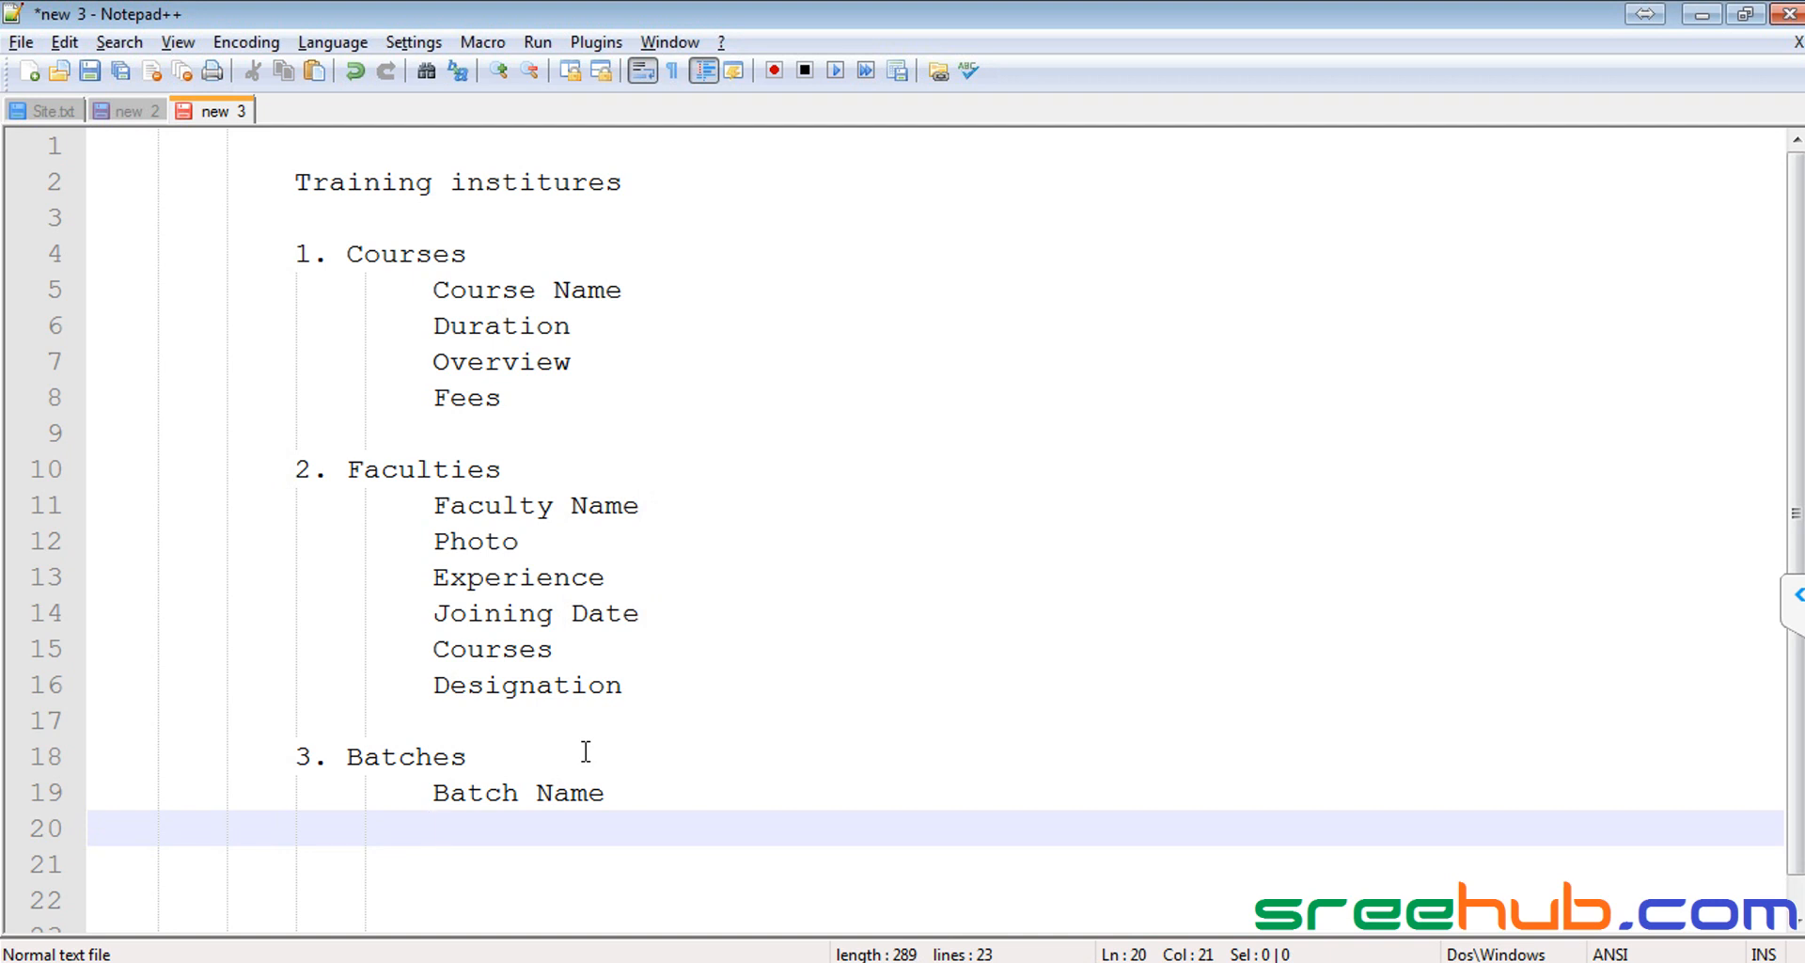
pyautogui.write('Location')
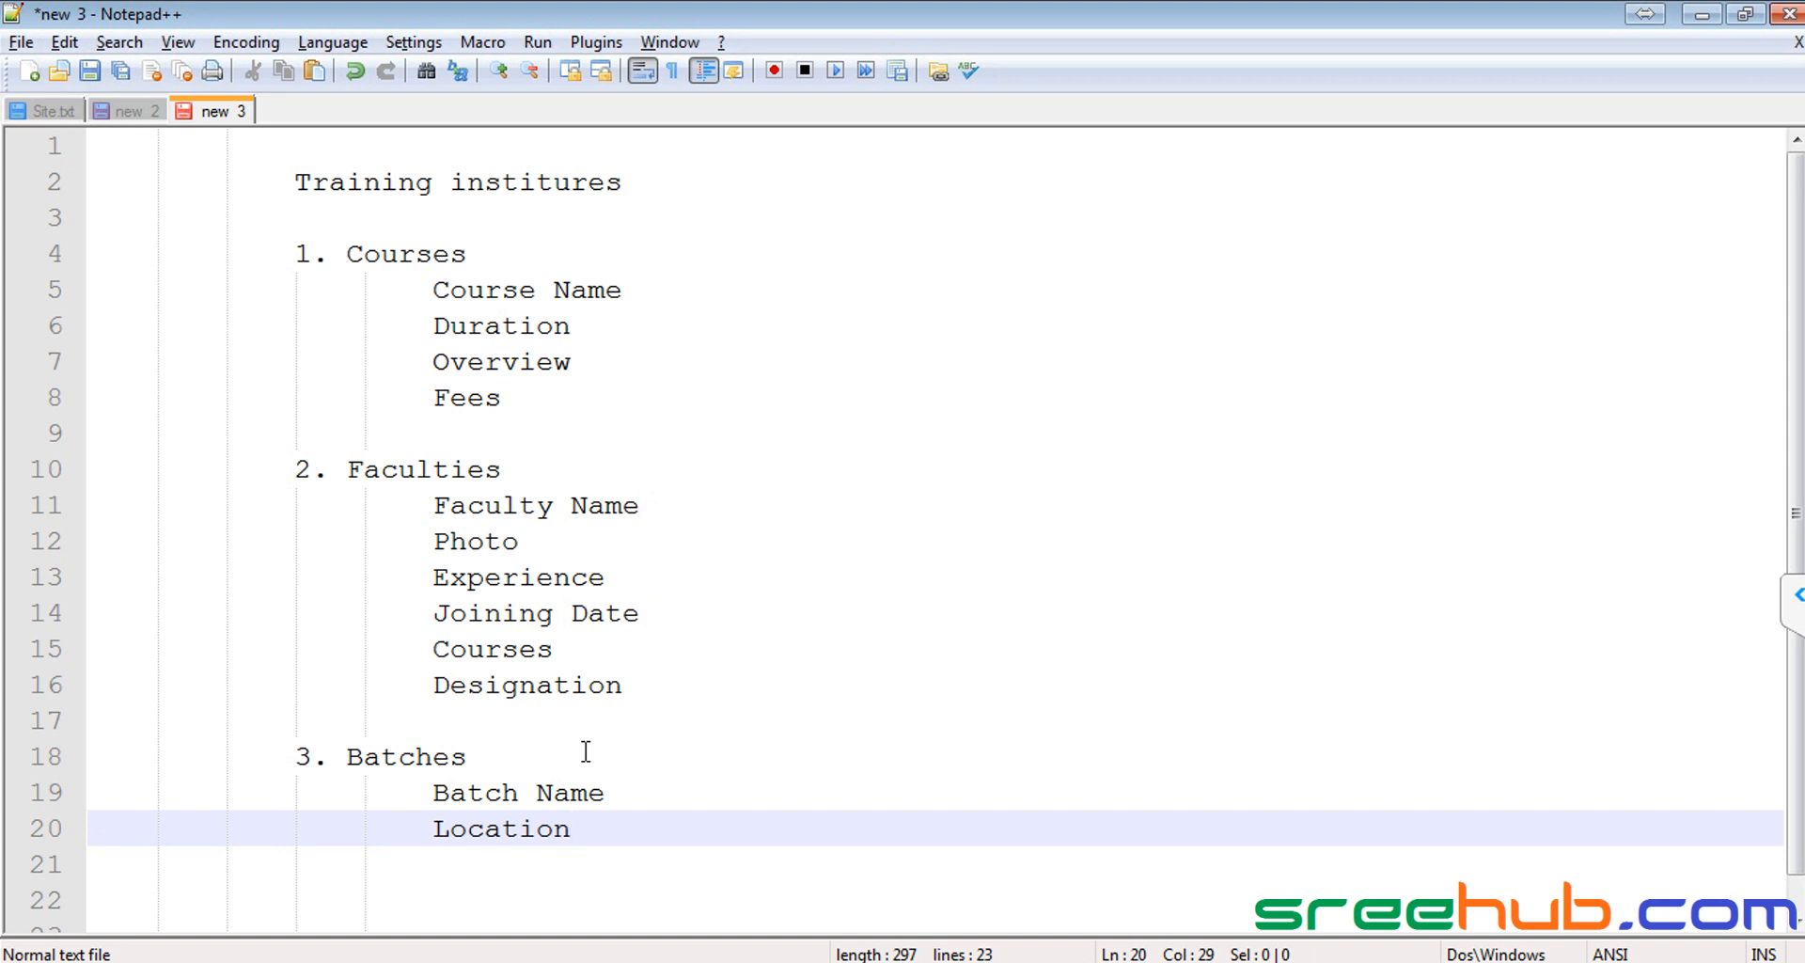
pyautogui.press('Return')
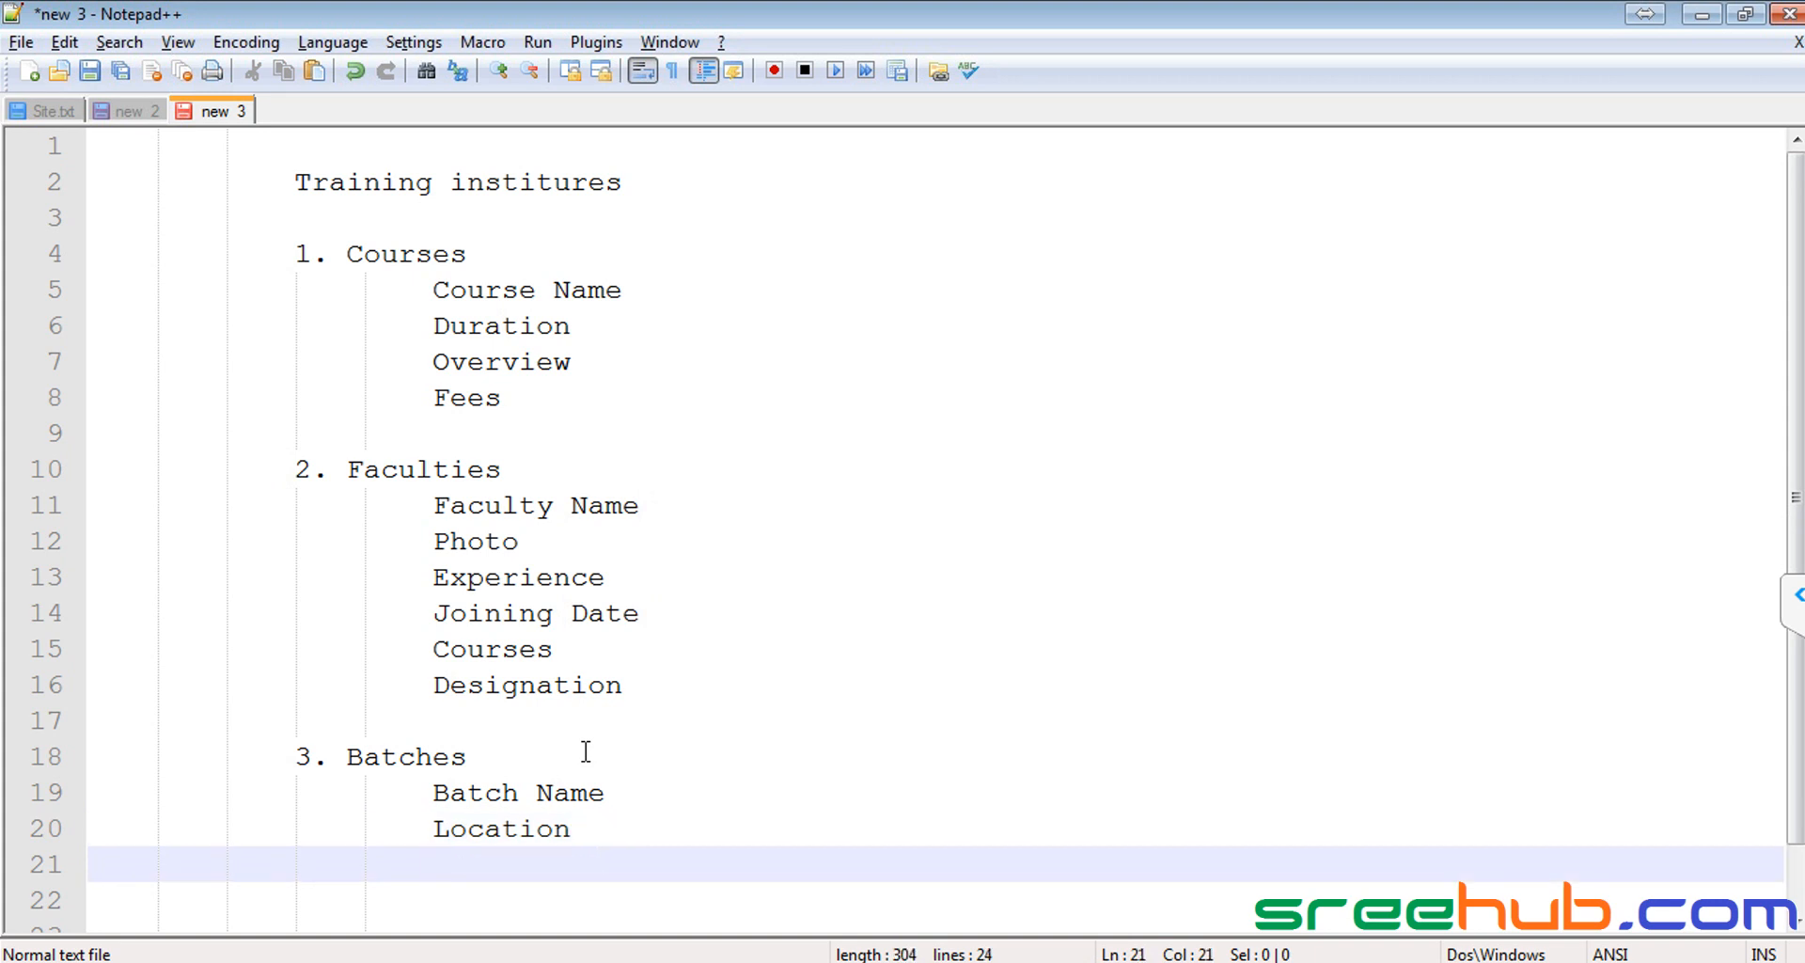
pyautogui.write('Course')
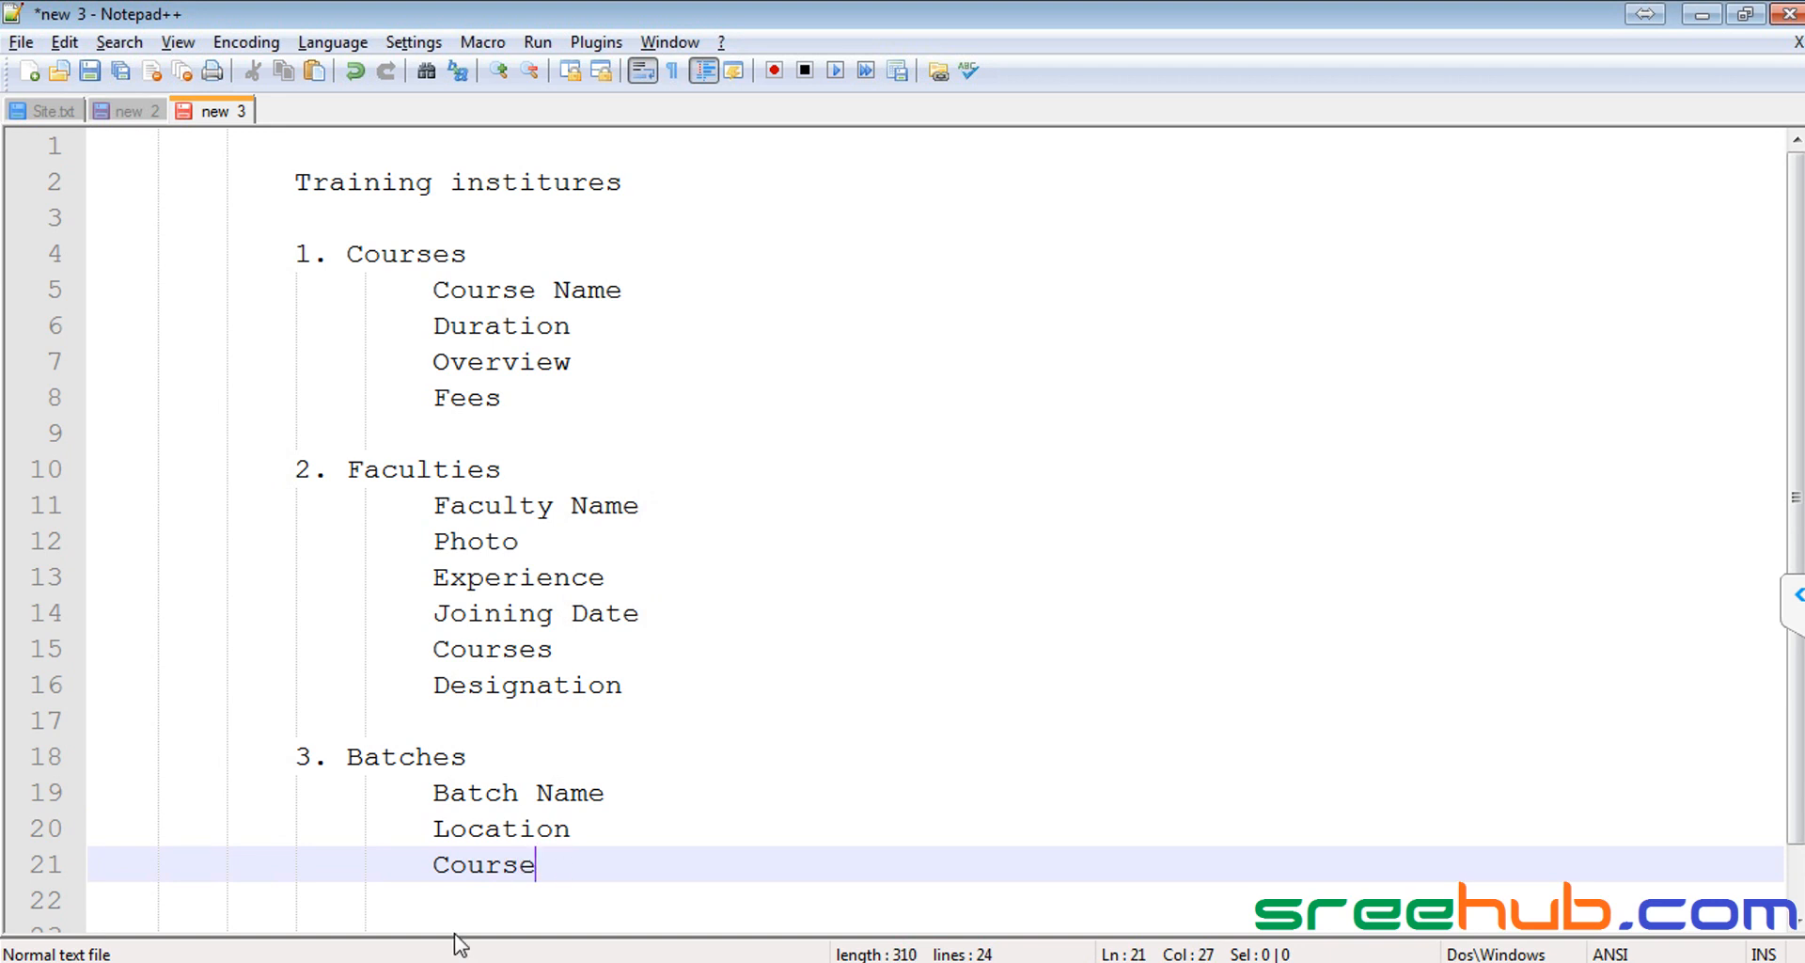
# Step: Highlight the "Course" field of the Batches list to review how it relates to the Courses list
pyautogui.doubleClick(479, 865)
pyautogui.click(606, 869)
pyautogui.doubleClick(465, 866)
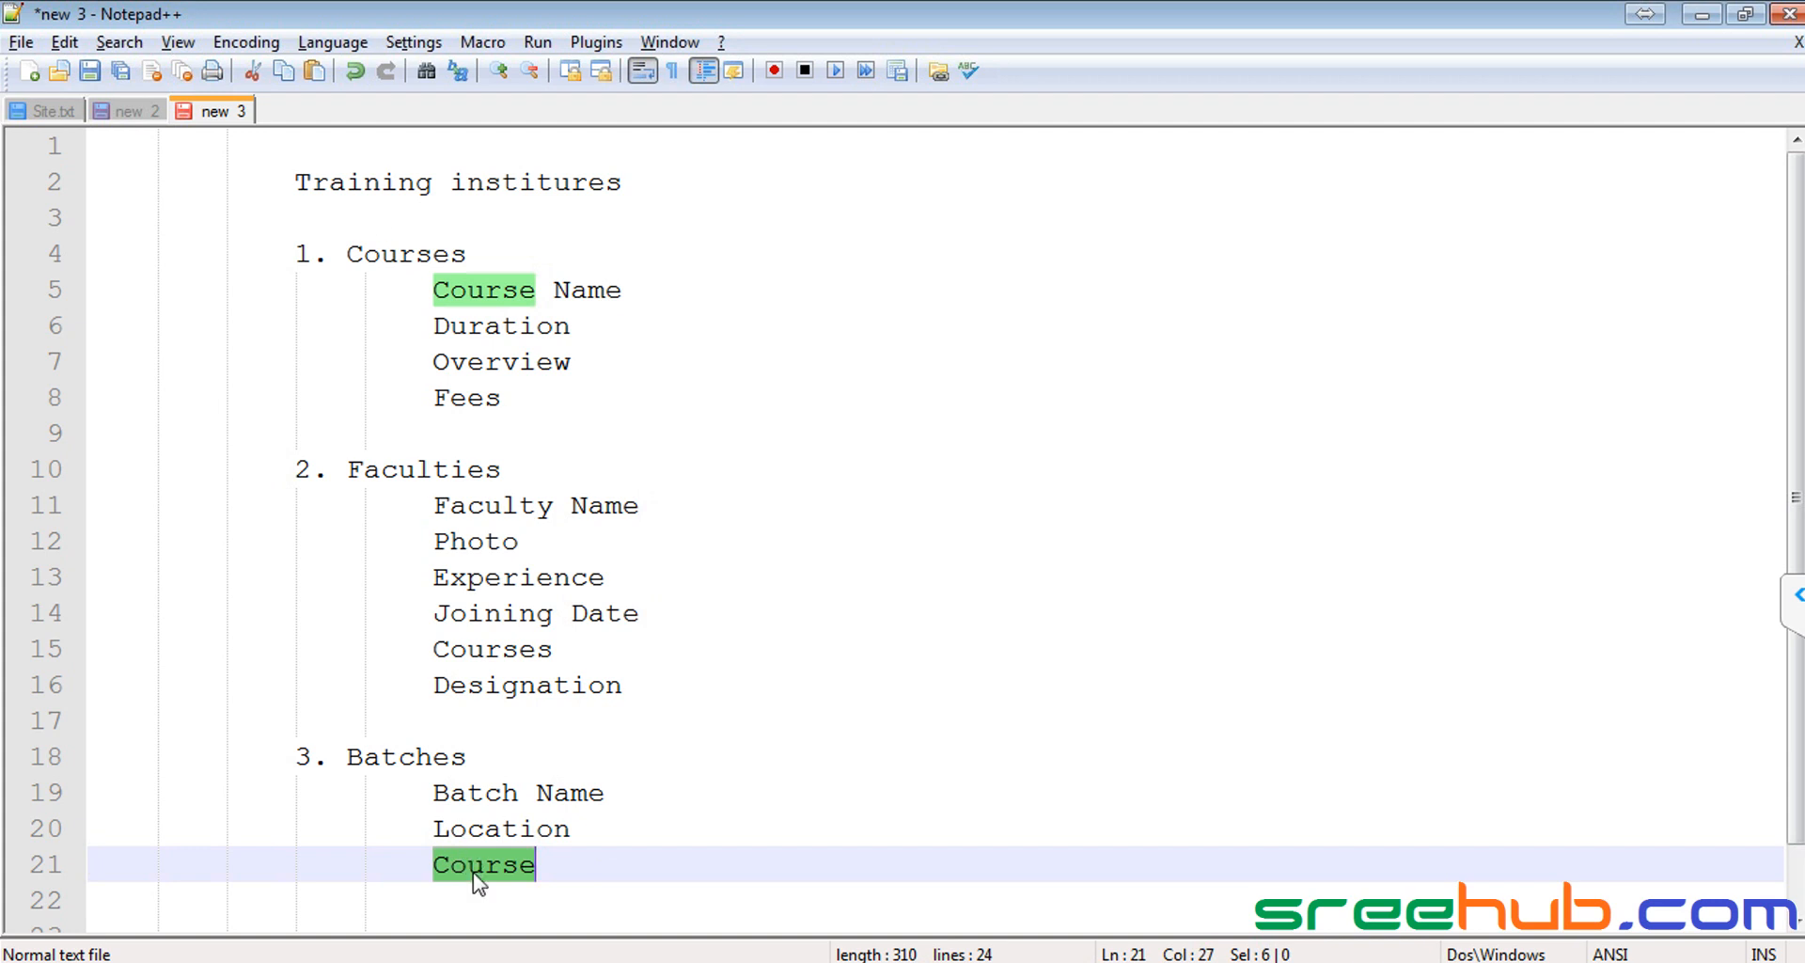
pyautogui.click(464, 863)
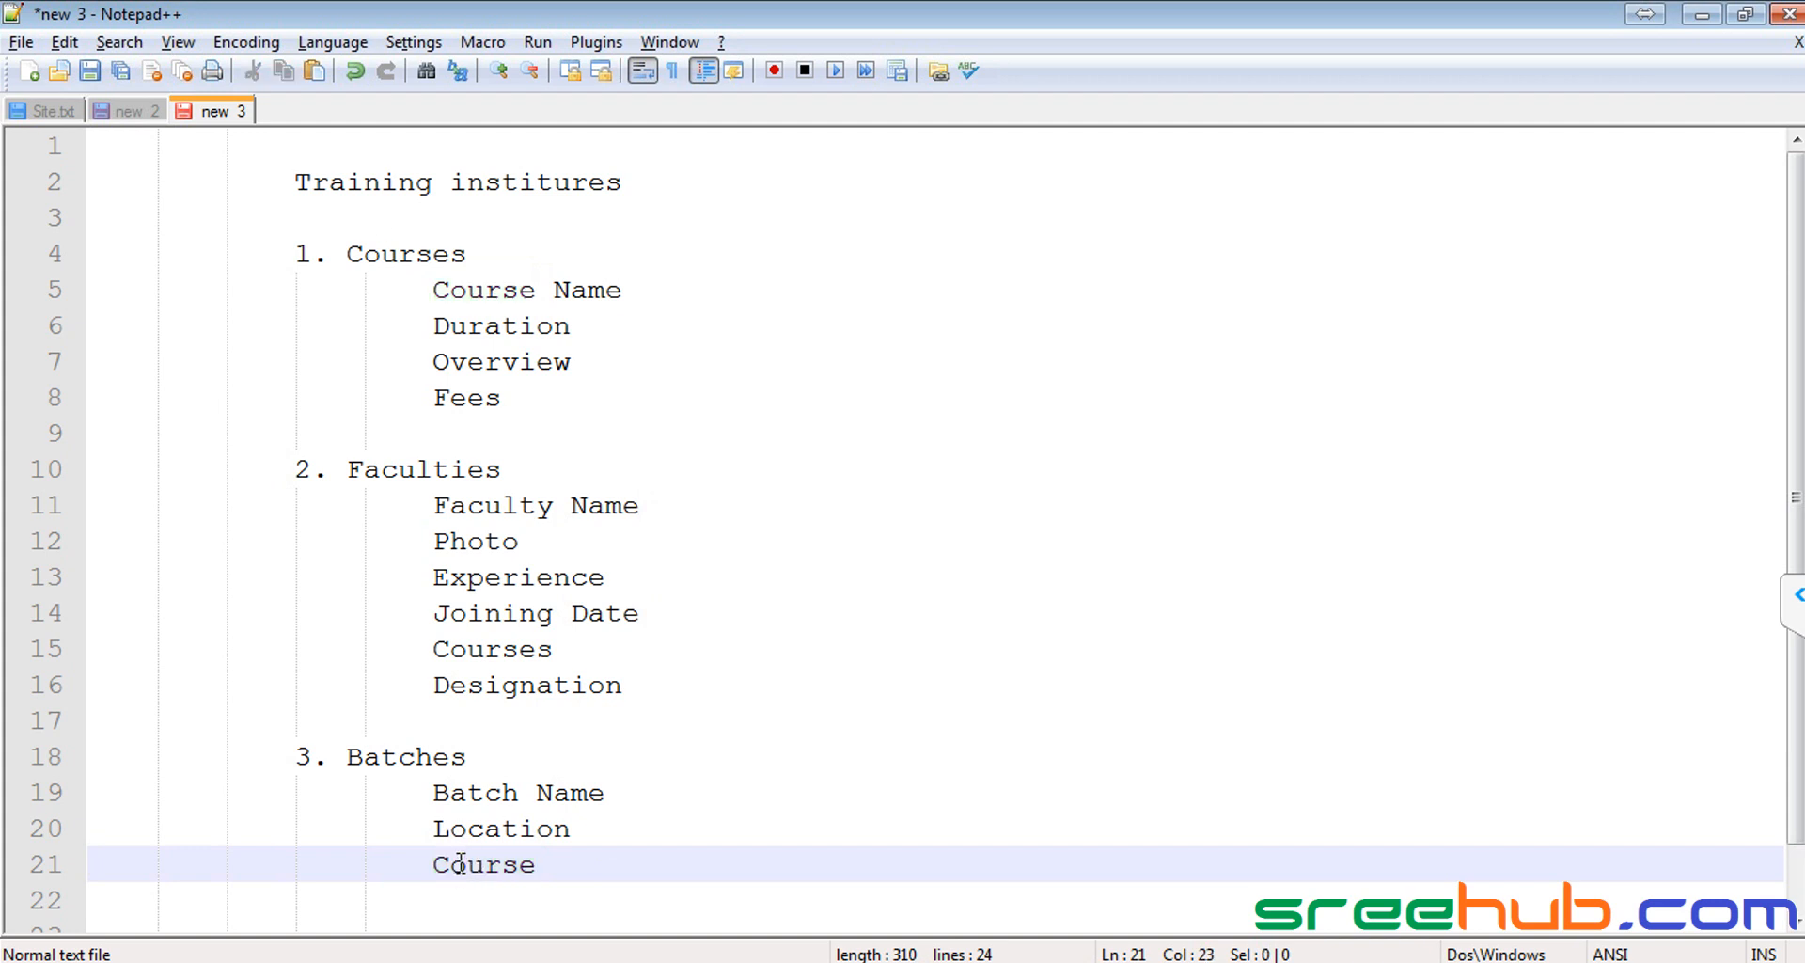
pyautogui.moveTo(432, 866); pyautogui.dragTo(671, 891)
pyautogui.doubleClick(470, 868)
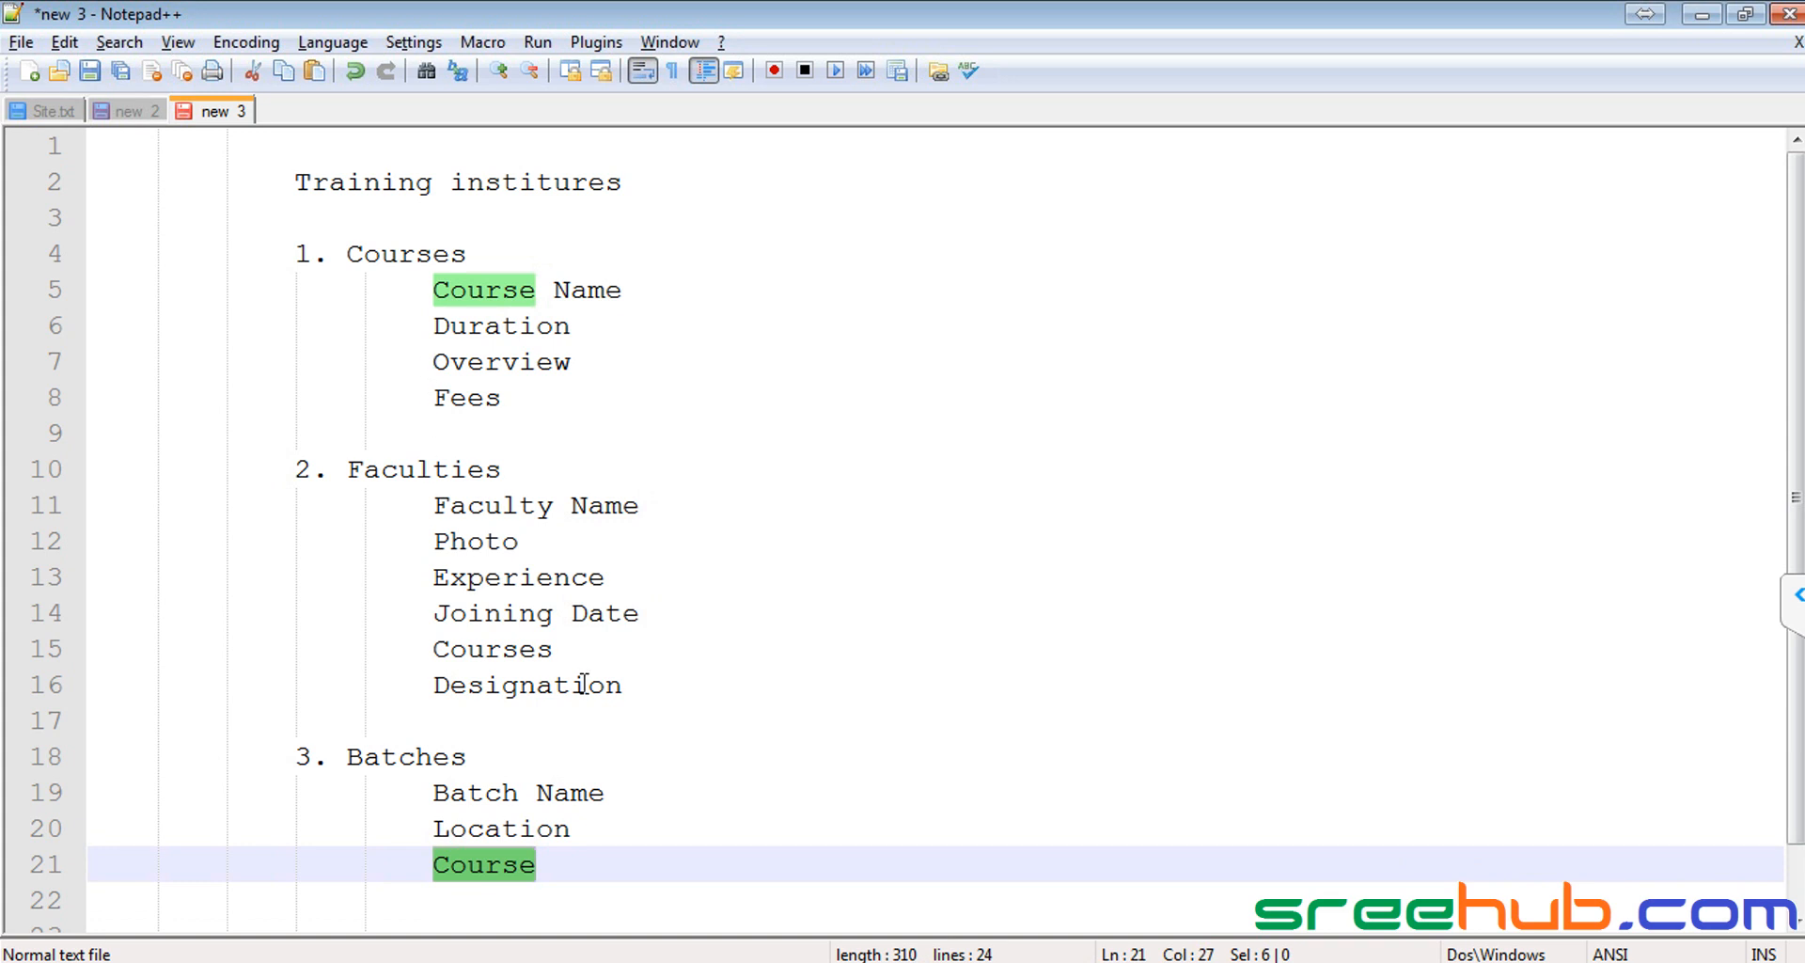
# Step: Add the field "Faculty" on a new line beneath "Course" in the Batches list
pyautogui.click(564, 863)
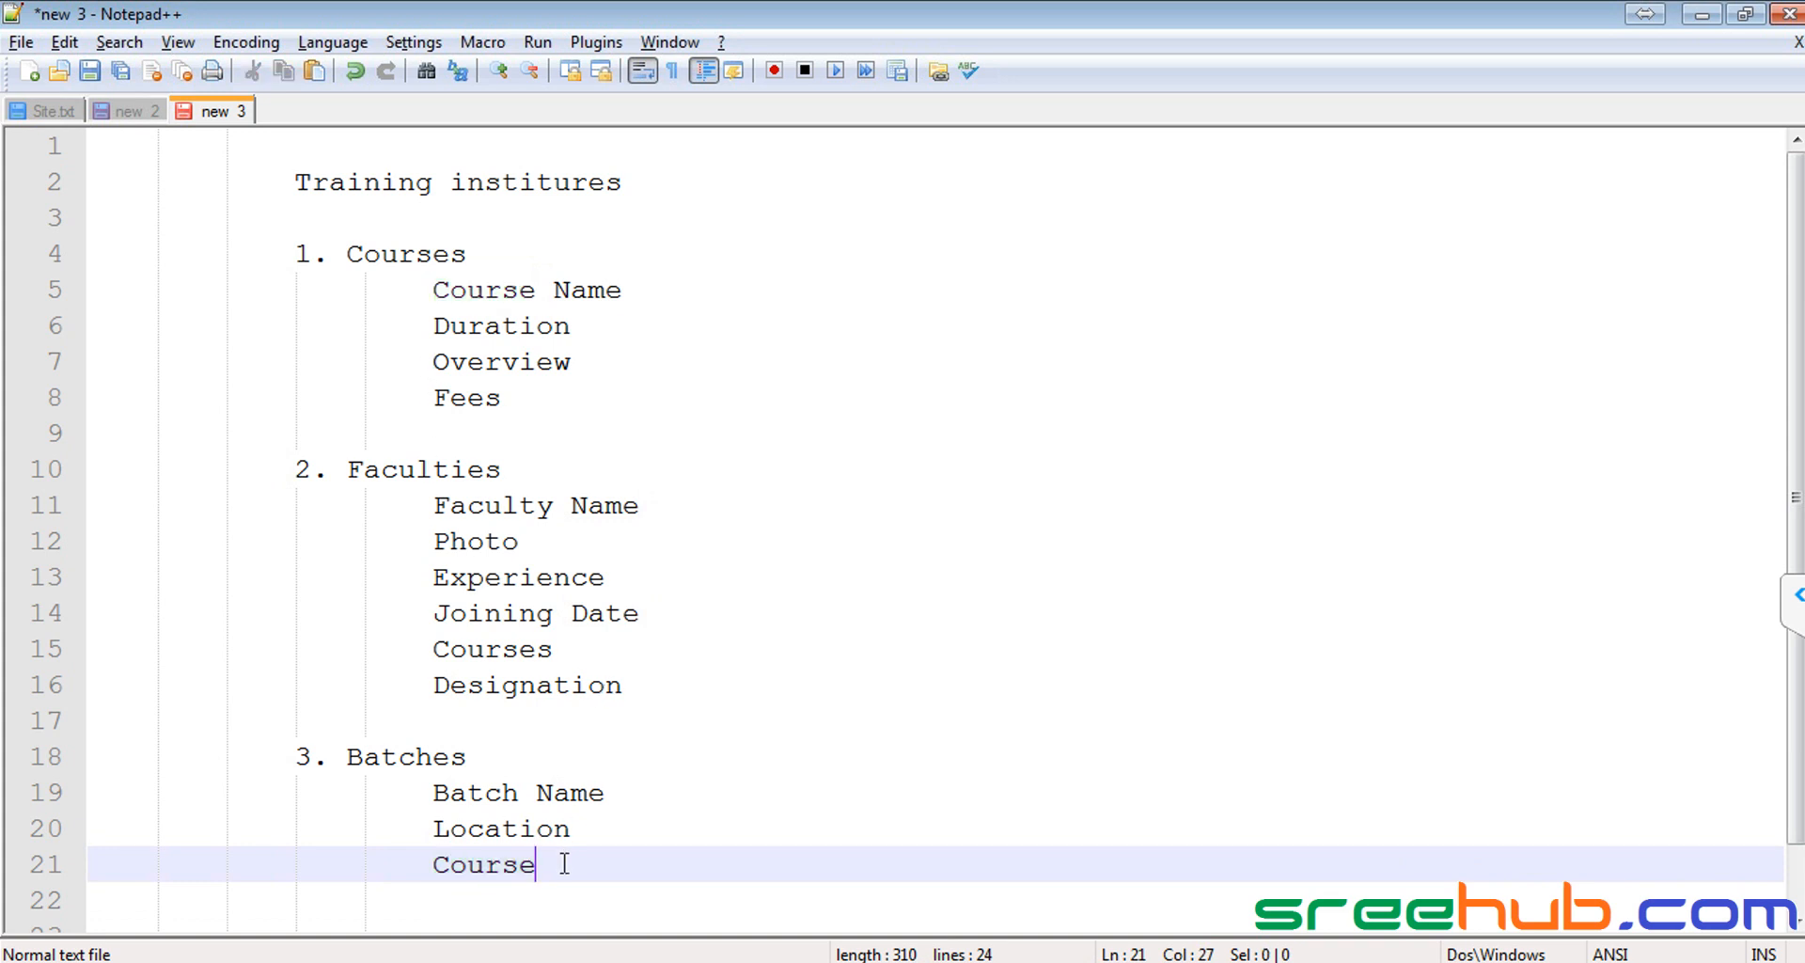
pyautogui.press('Return')
pyautogui.scroll(-1, 547, 842)
pyautogui.write('F')
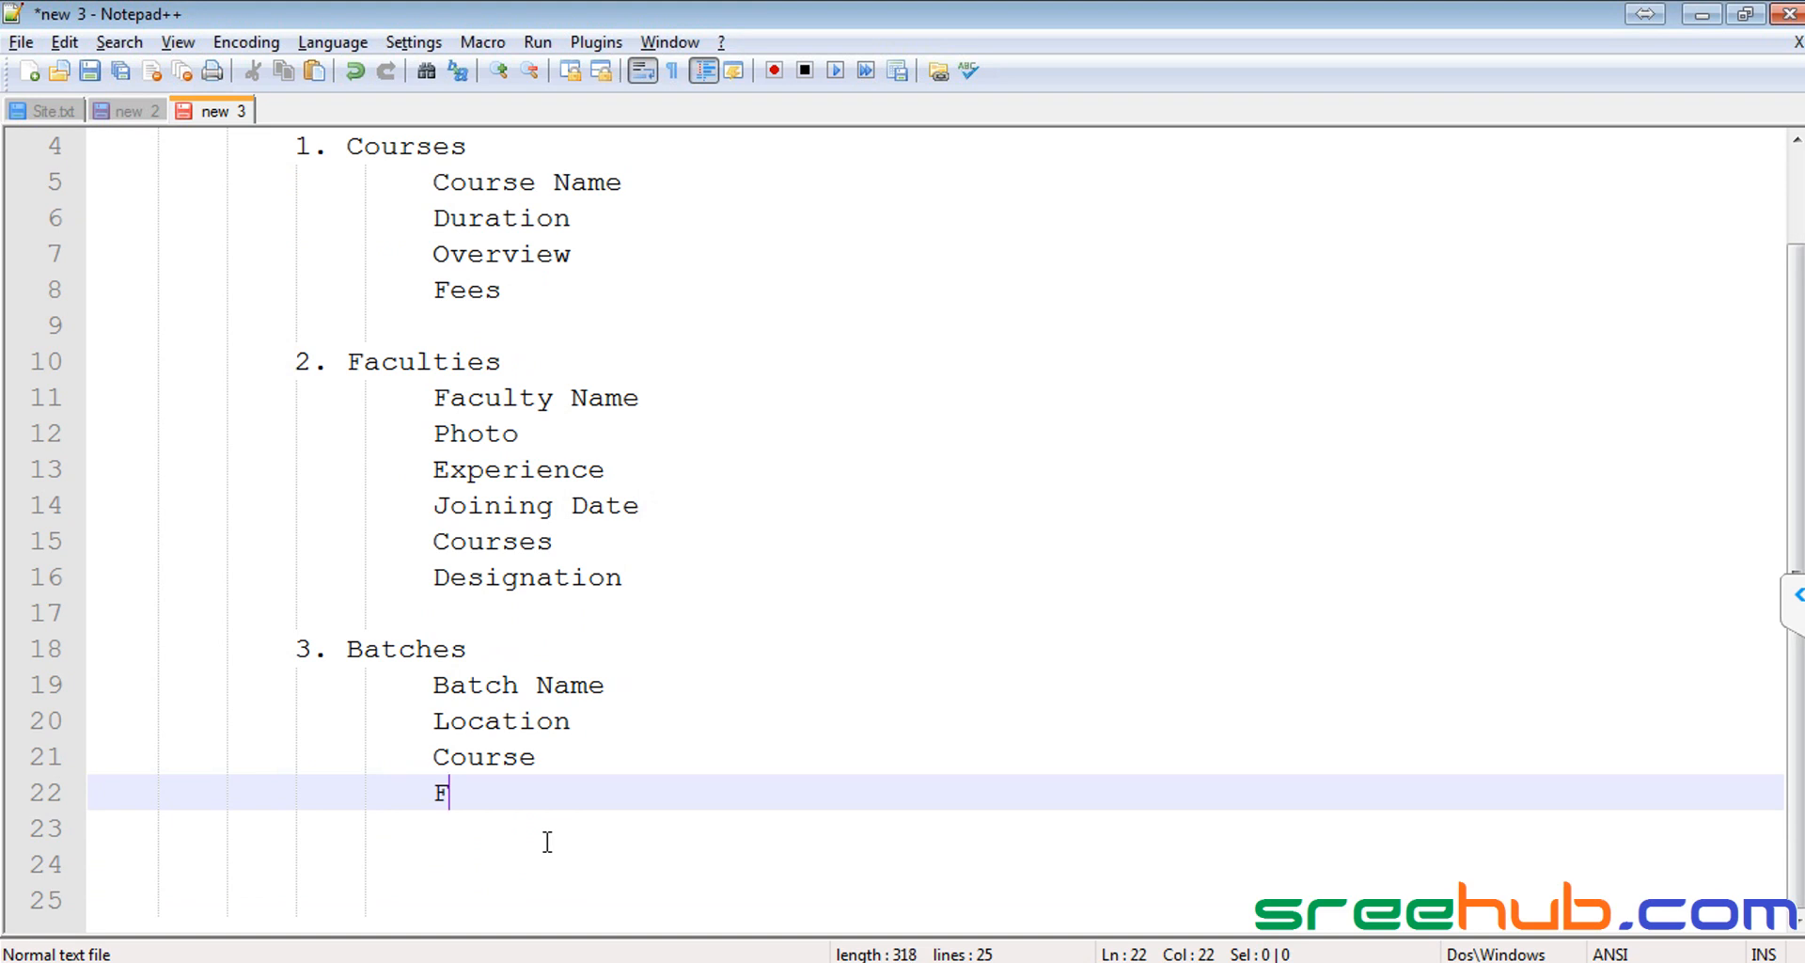
pyautogui.write('aculty')
# Step: Highlight the "Faculty" and "Course" fields under Batches to compare them with the other two lists
pyautogui.doubleClick(514, 792)
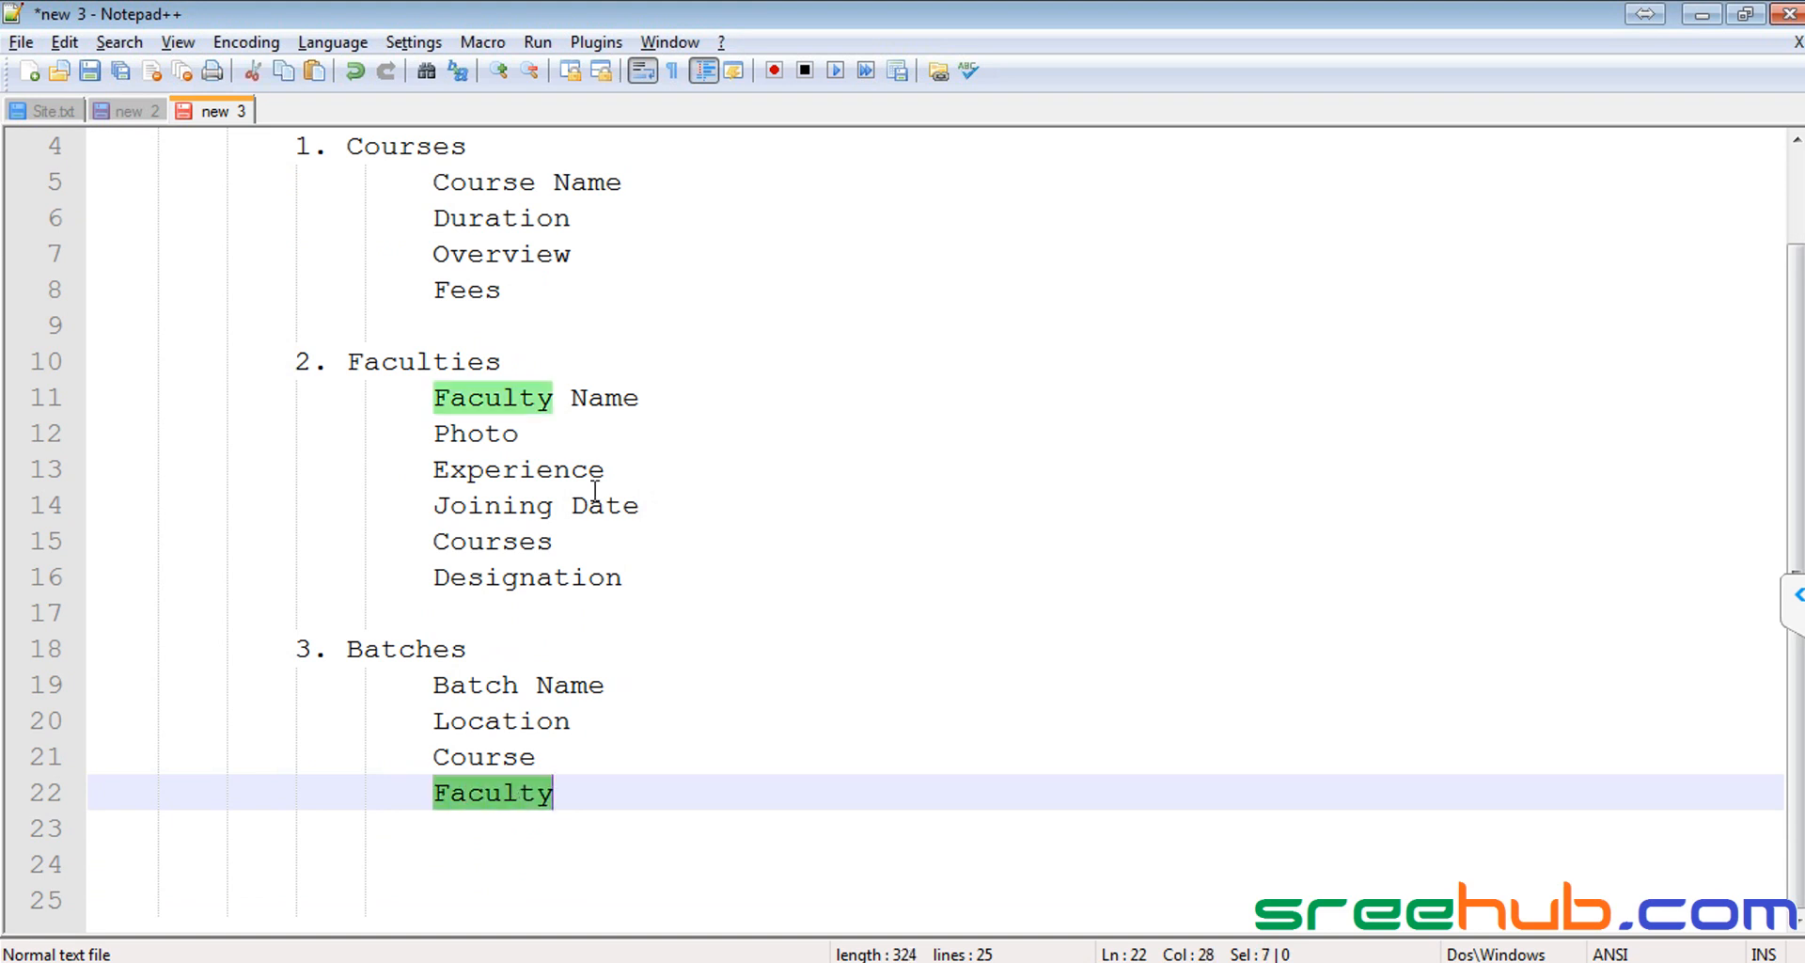
pyautogui.click(347, 646)
pyautogui.doubleClick(470, 757)
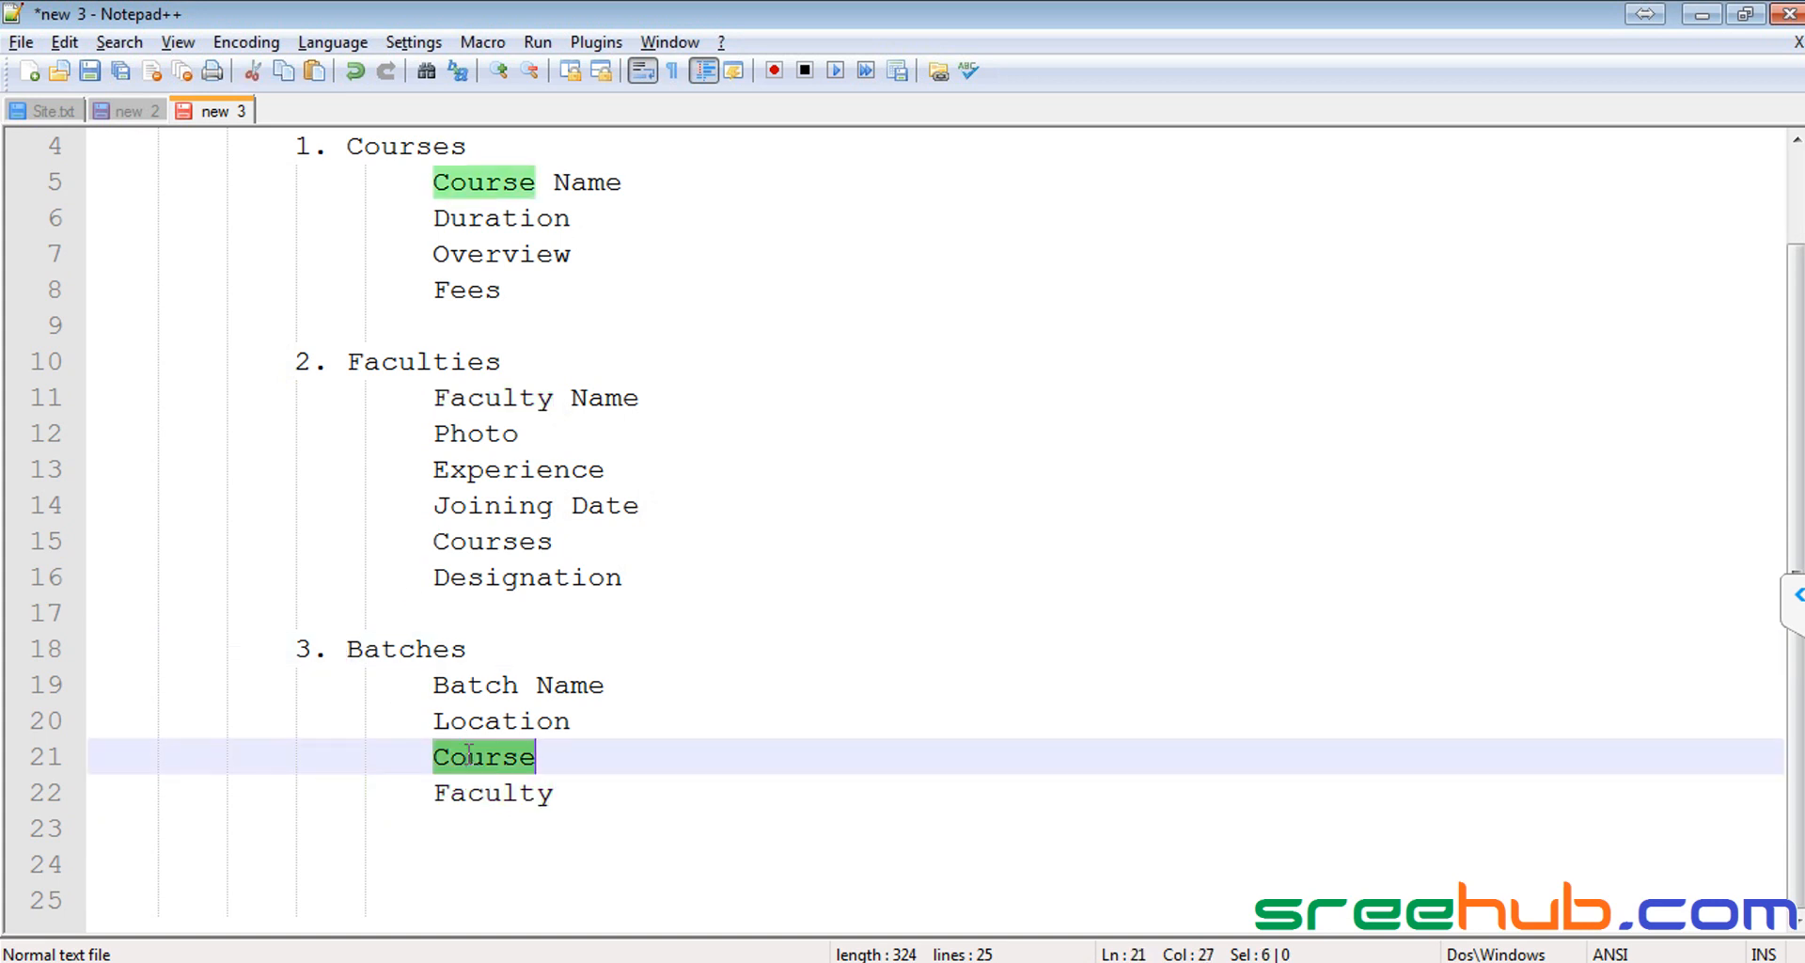
pyautogui.scroll(1, 470, 762)
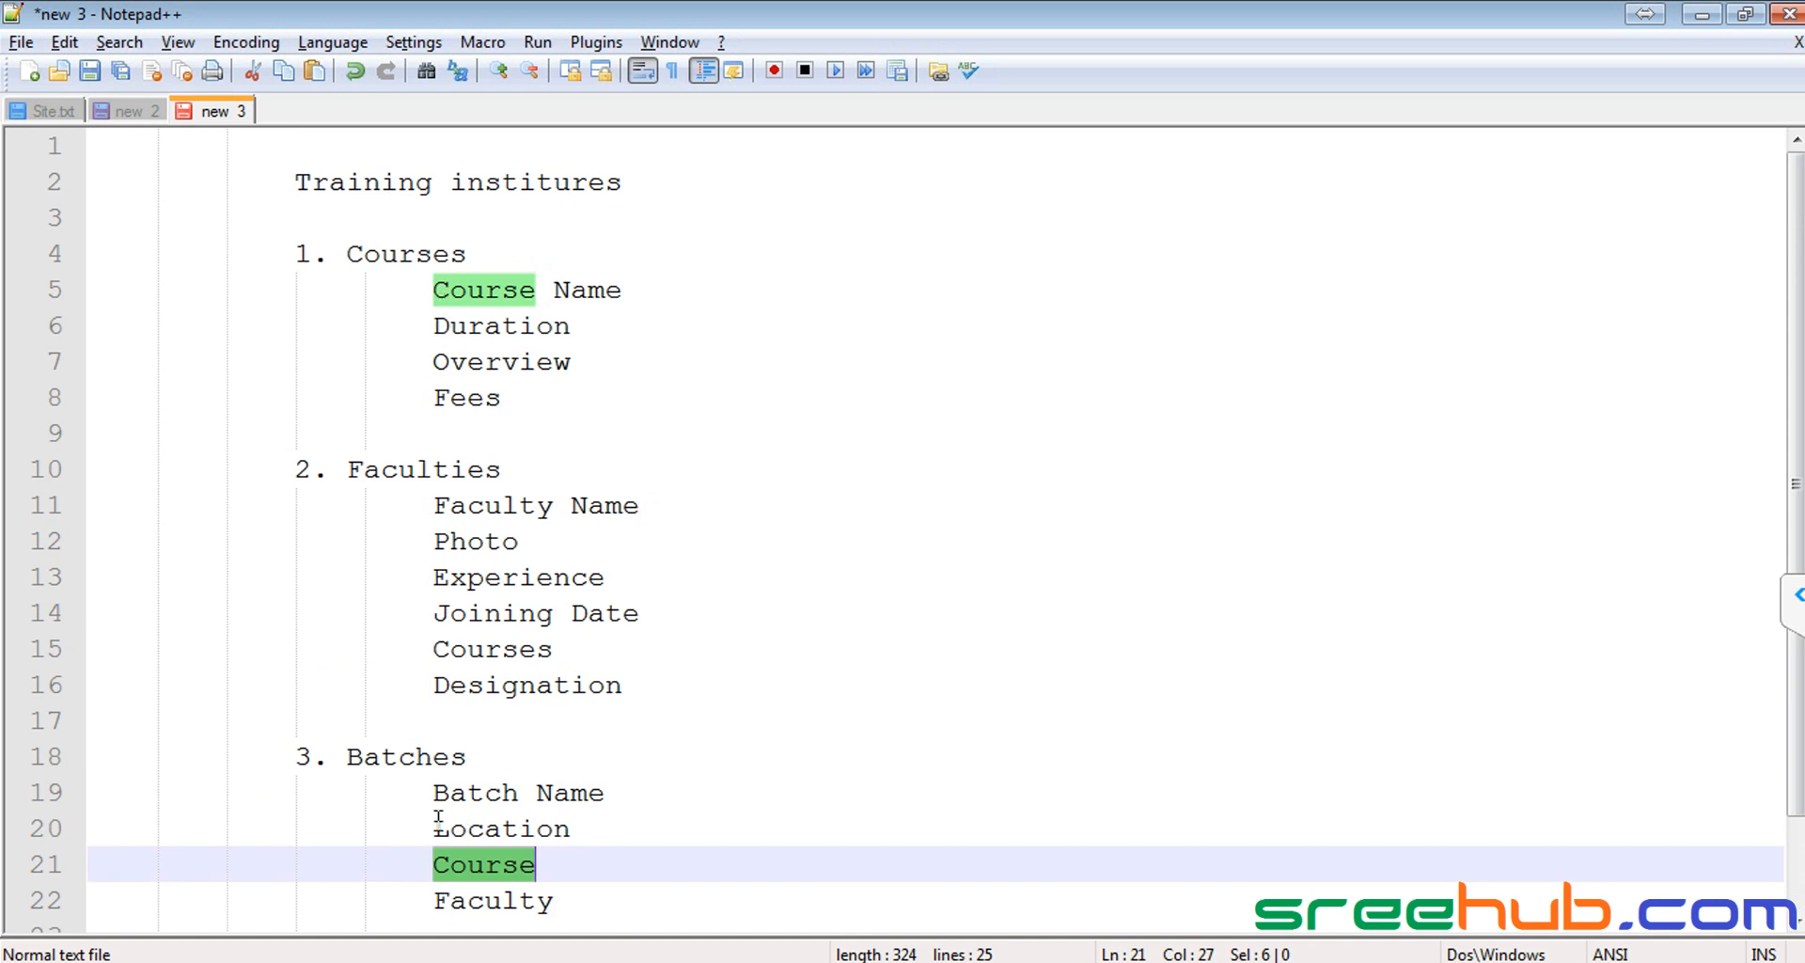
pyautogui.scroll(-1, 419, 689)
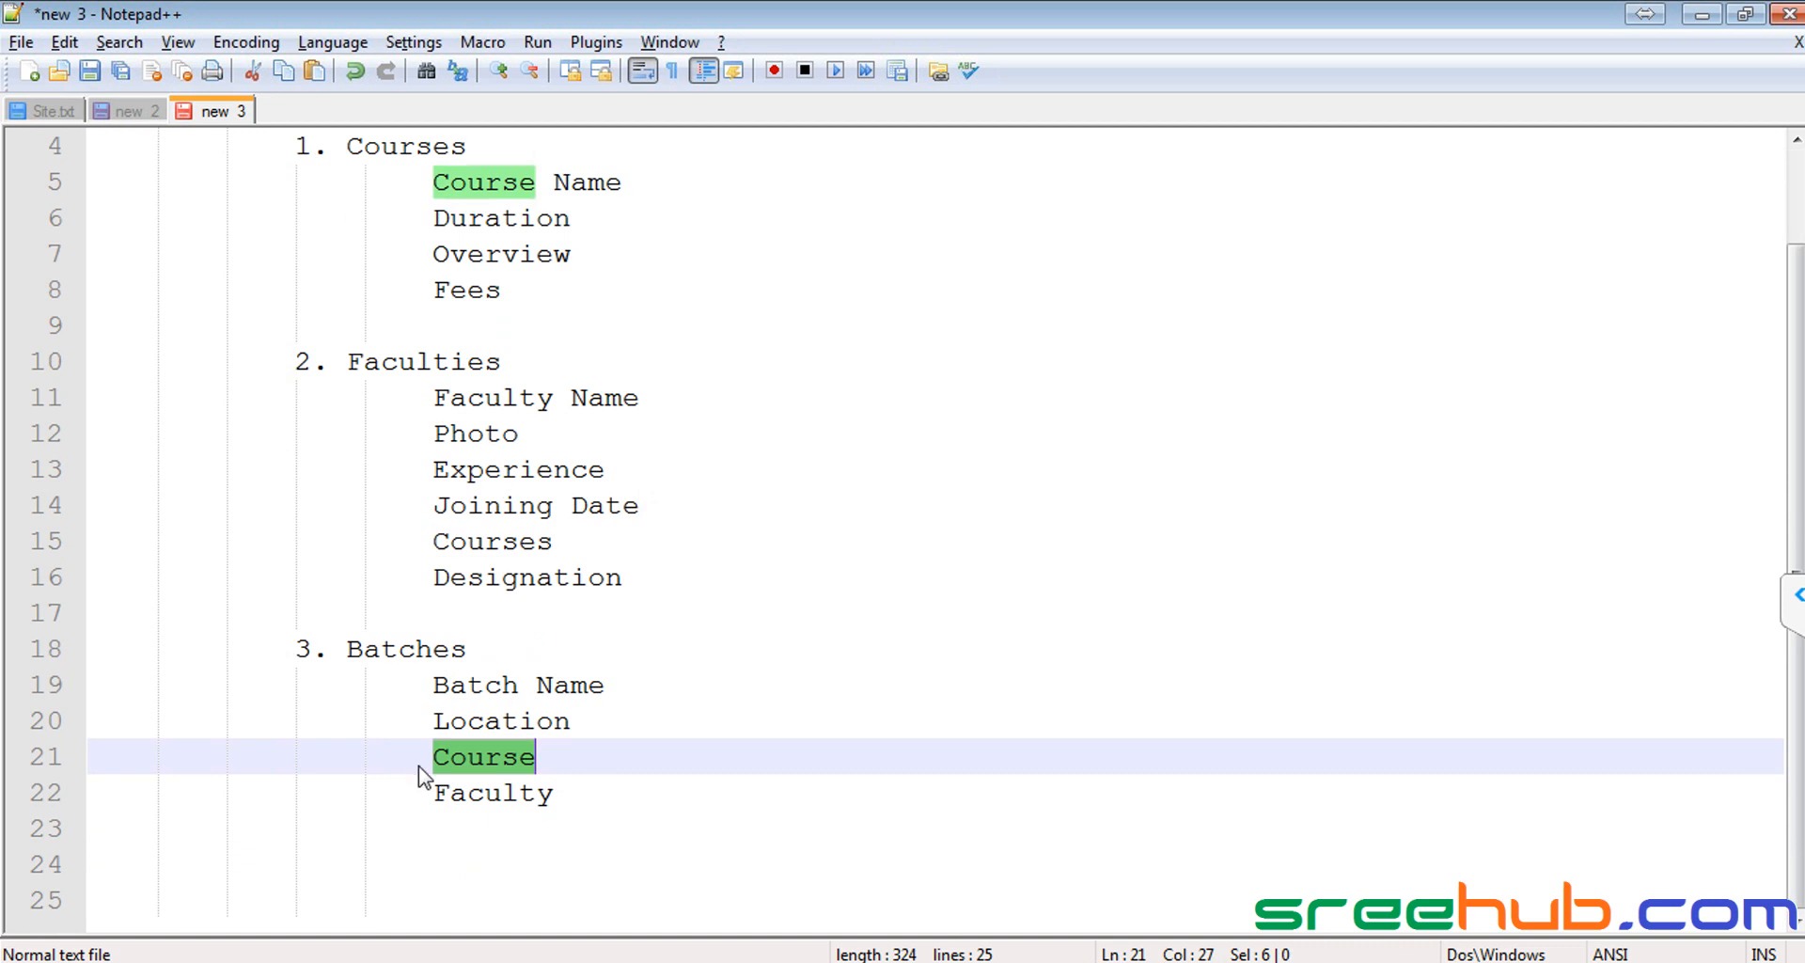
# Step: Add the field "Starting Date" on a new line beneath "Faculty" in the Batches list
pyautogui.click(584, 804)
pyautogui.press('Return')
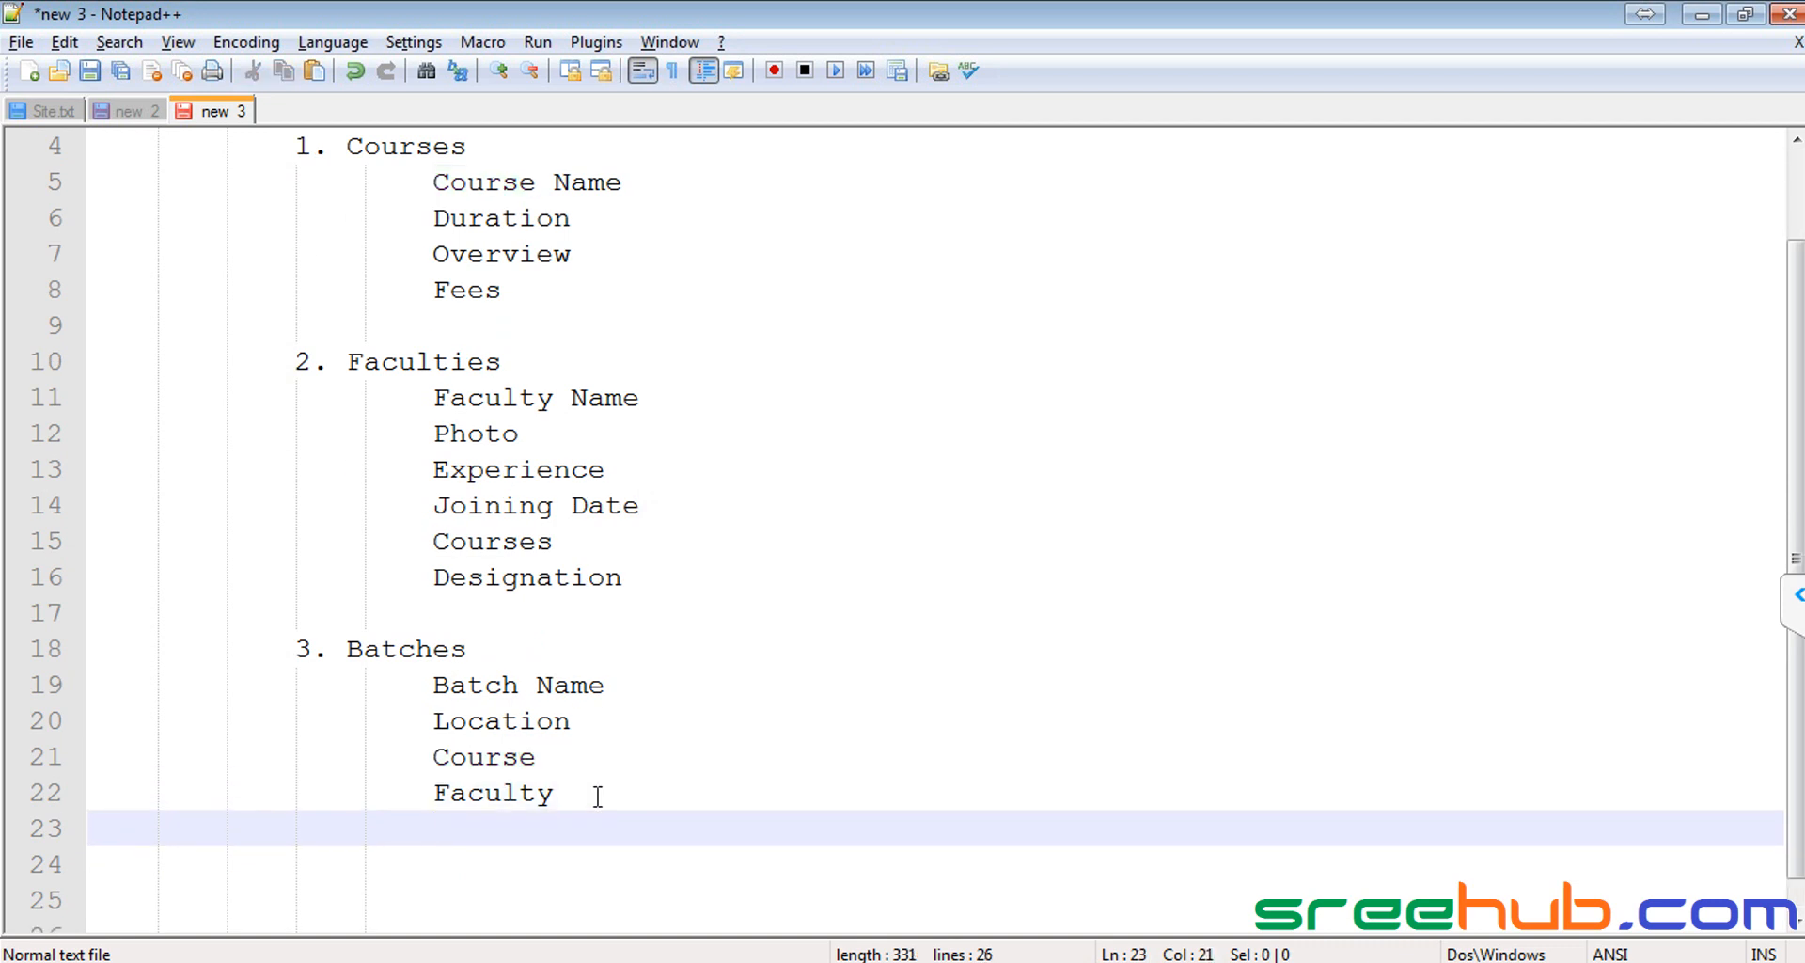
pyautogui.write('Starting Date')
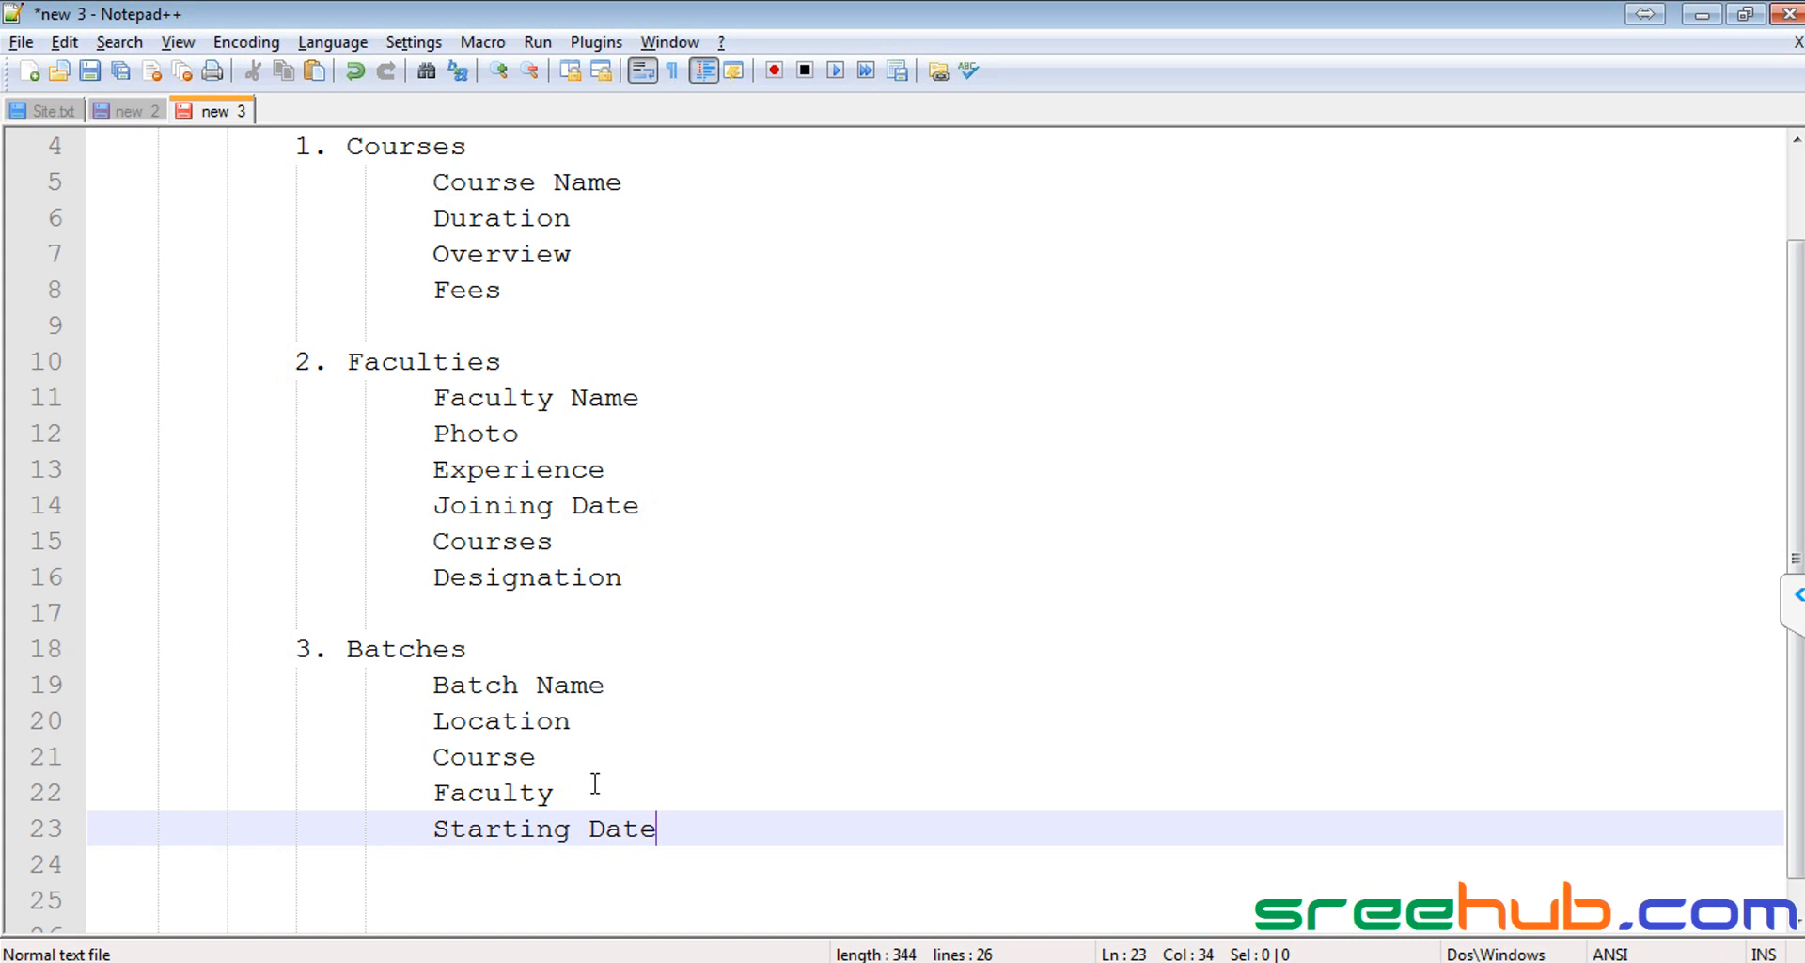
# Step: Review the whole outline, highlighting the "Training institures" heading, the "Courses" entry and its "Course Name" field
pyautogui.scroll(-1, 595, 783)
pyautogui.scroll(-1, 595, 783)
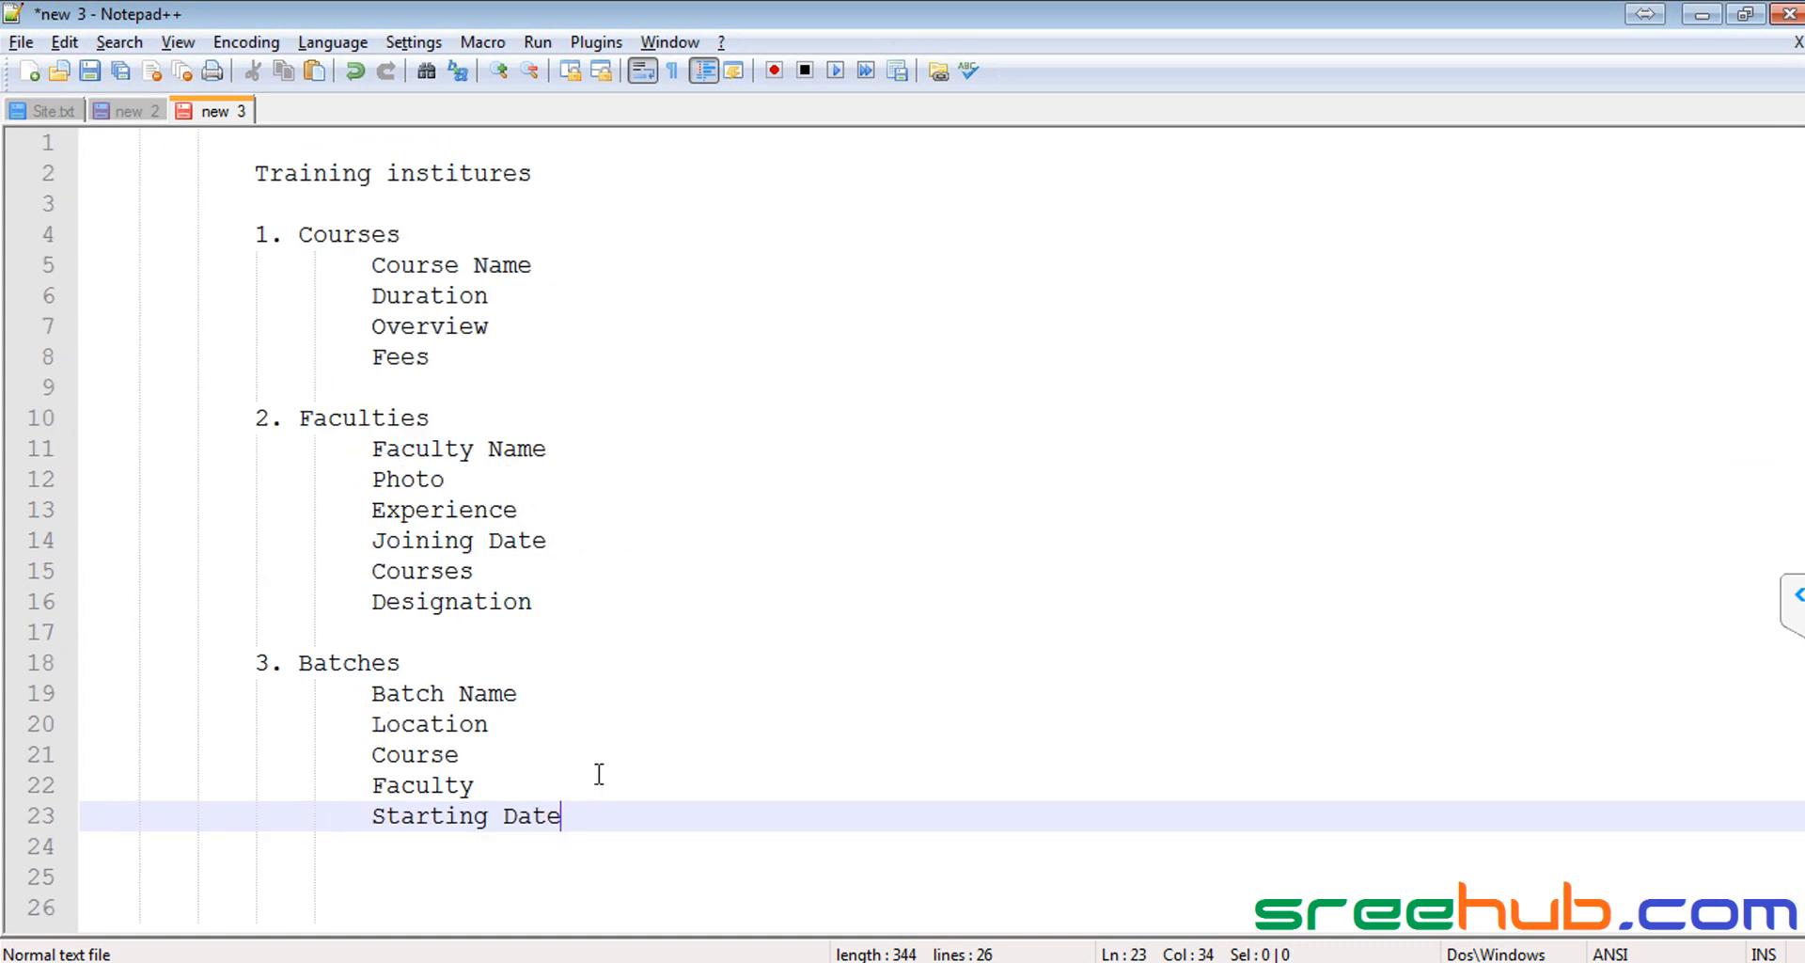
pyautogui.moveTo(246, 173); pyautogui.dragTo(594, 174)
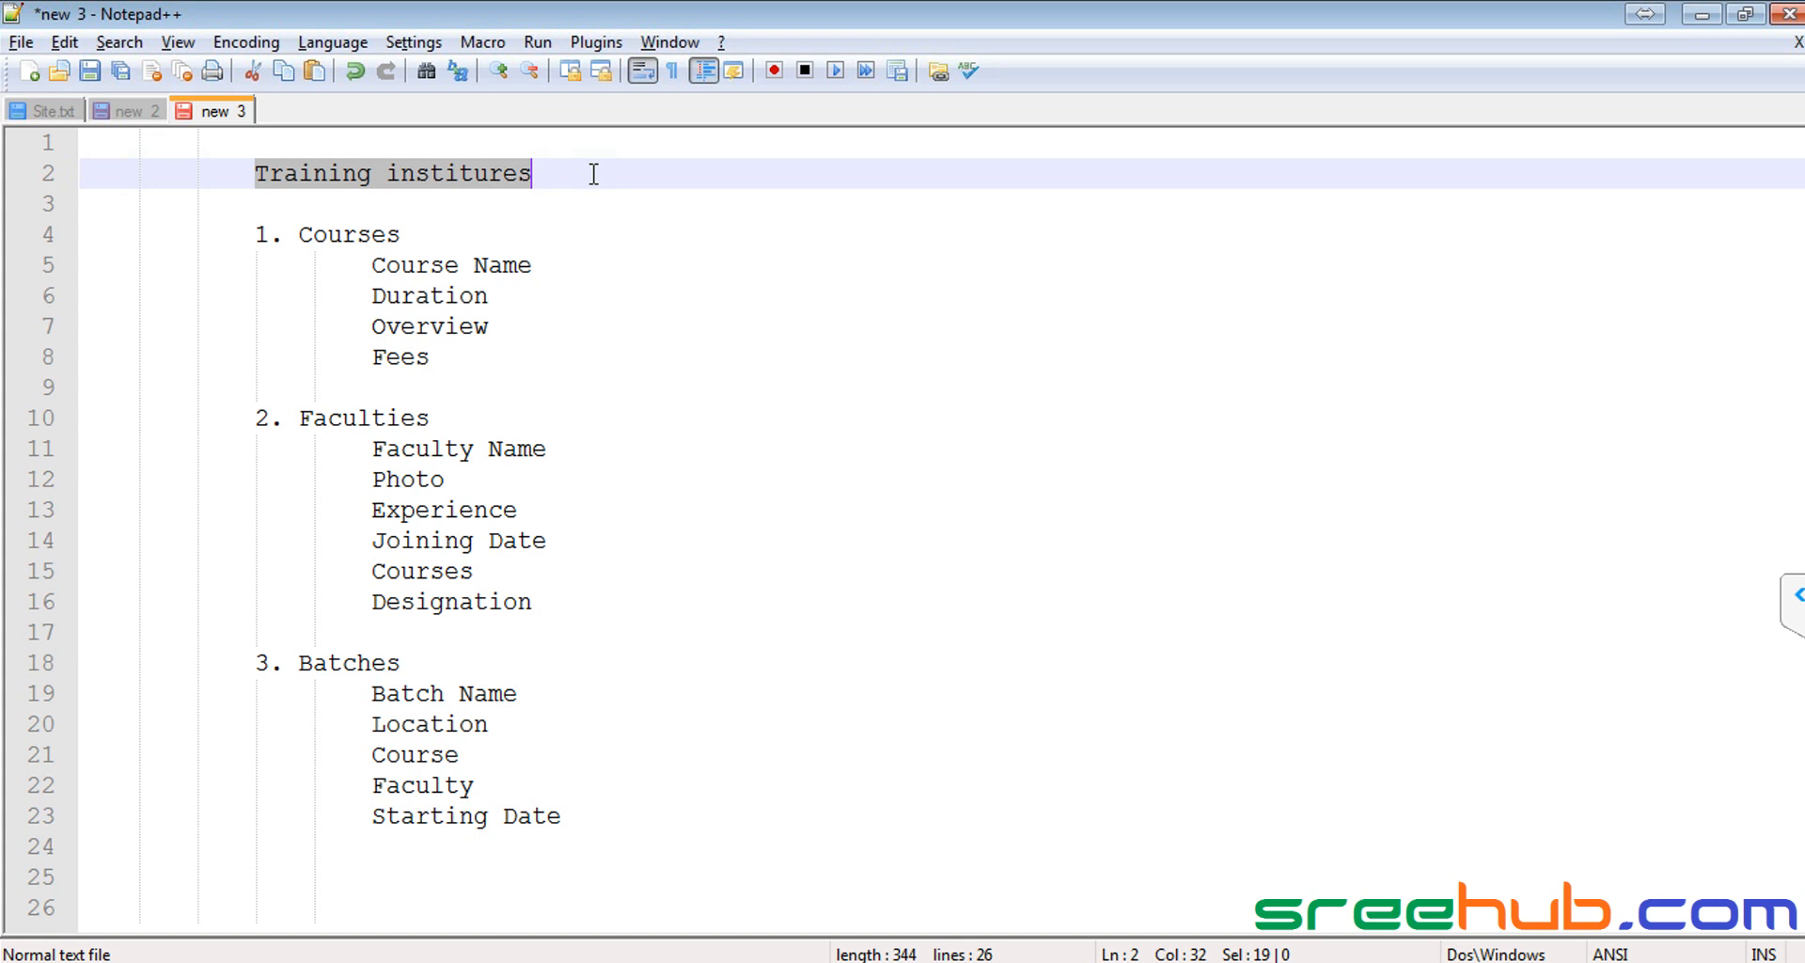
pyautogui.doubleClick(307, 235)
pyautogui.click(374, 265)
pyautogui.keyDown('shift'); pyautogui.click(619, 265); pyautogui.keyUp('shift')
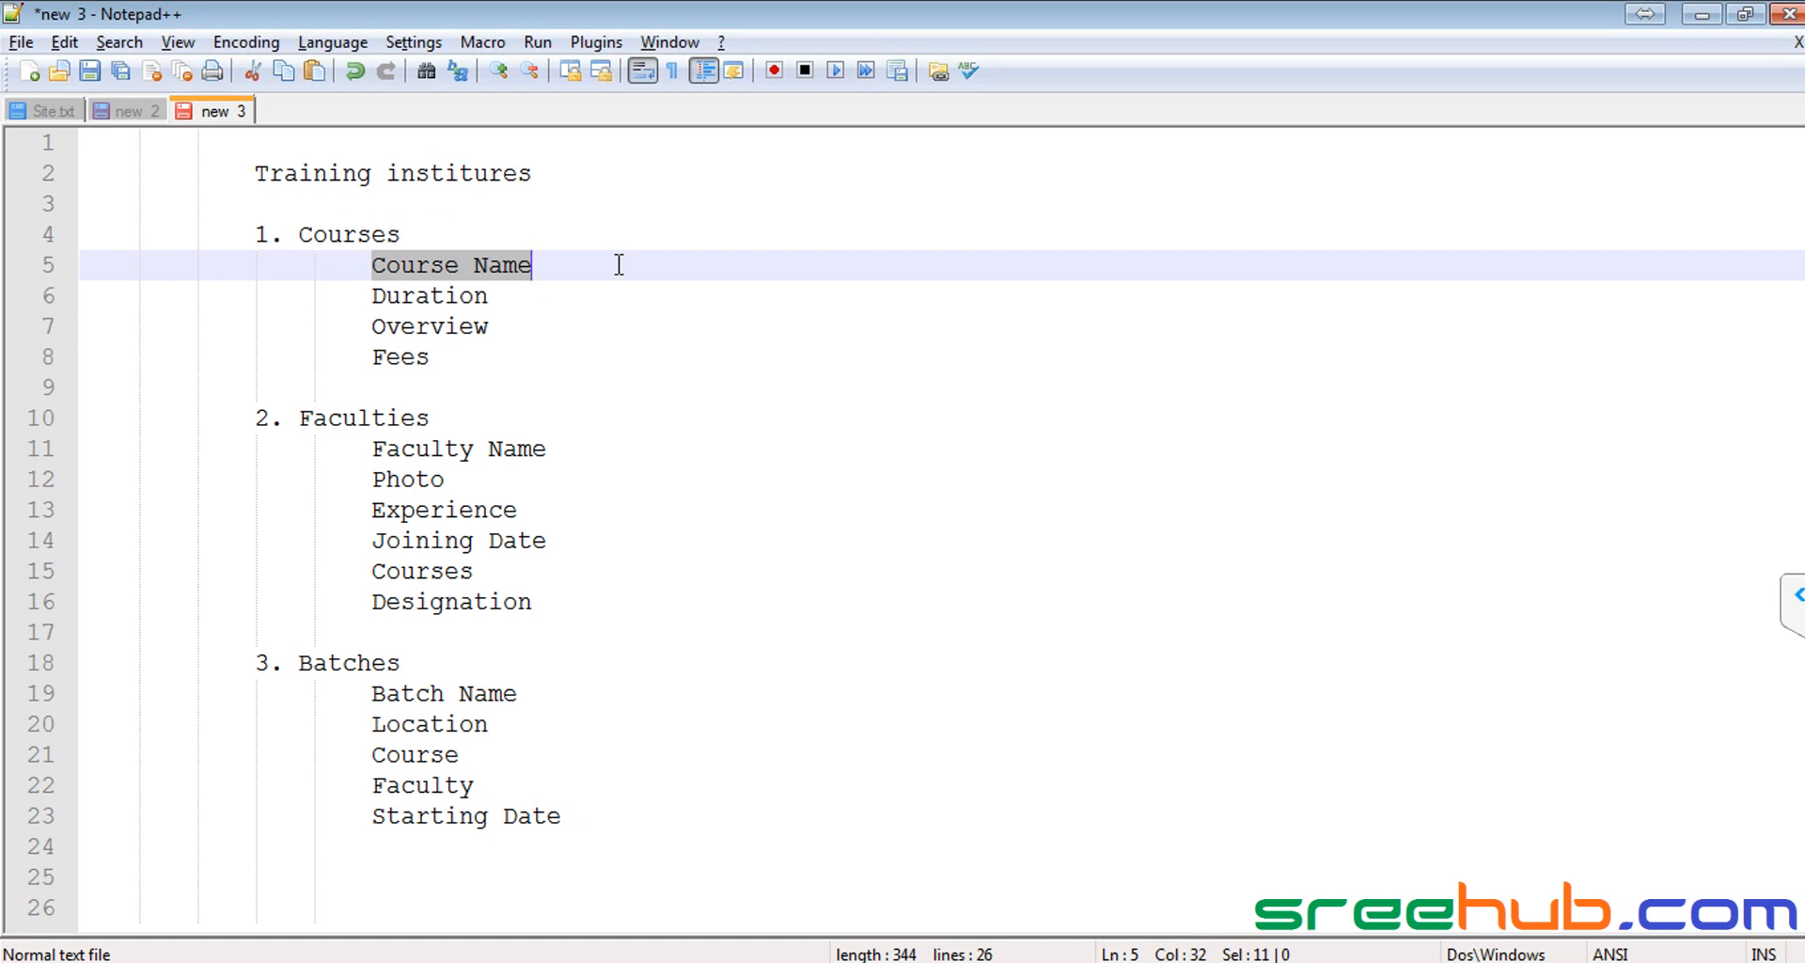
pyautogui.click(502, 268)
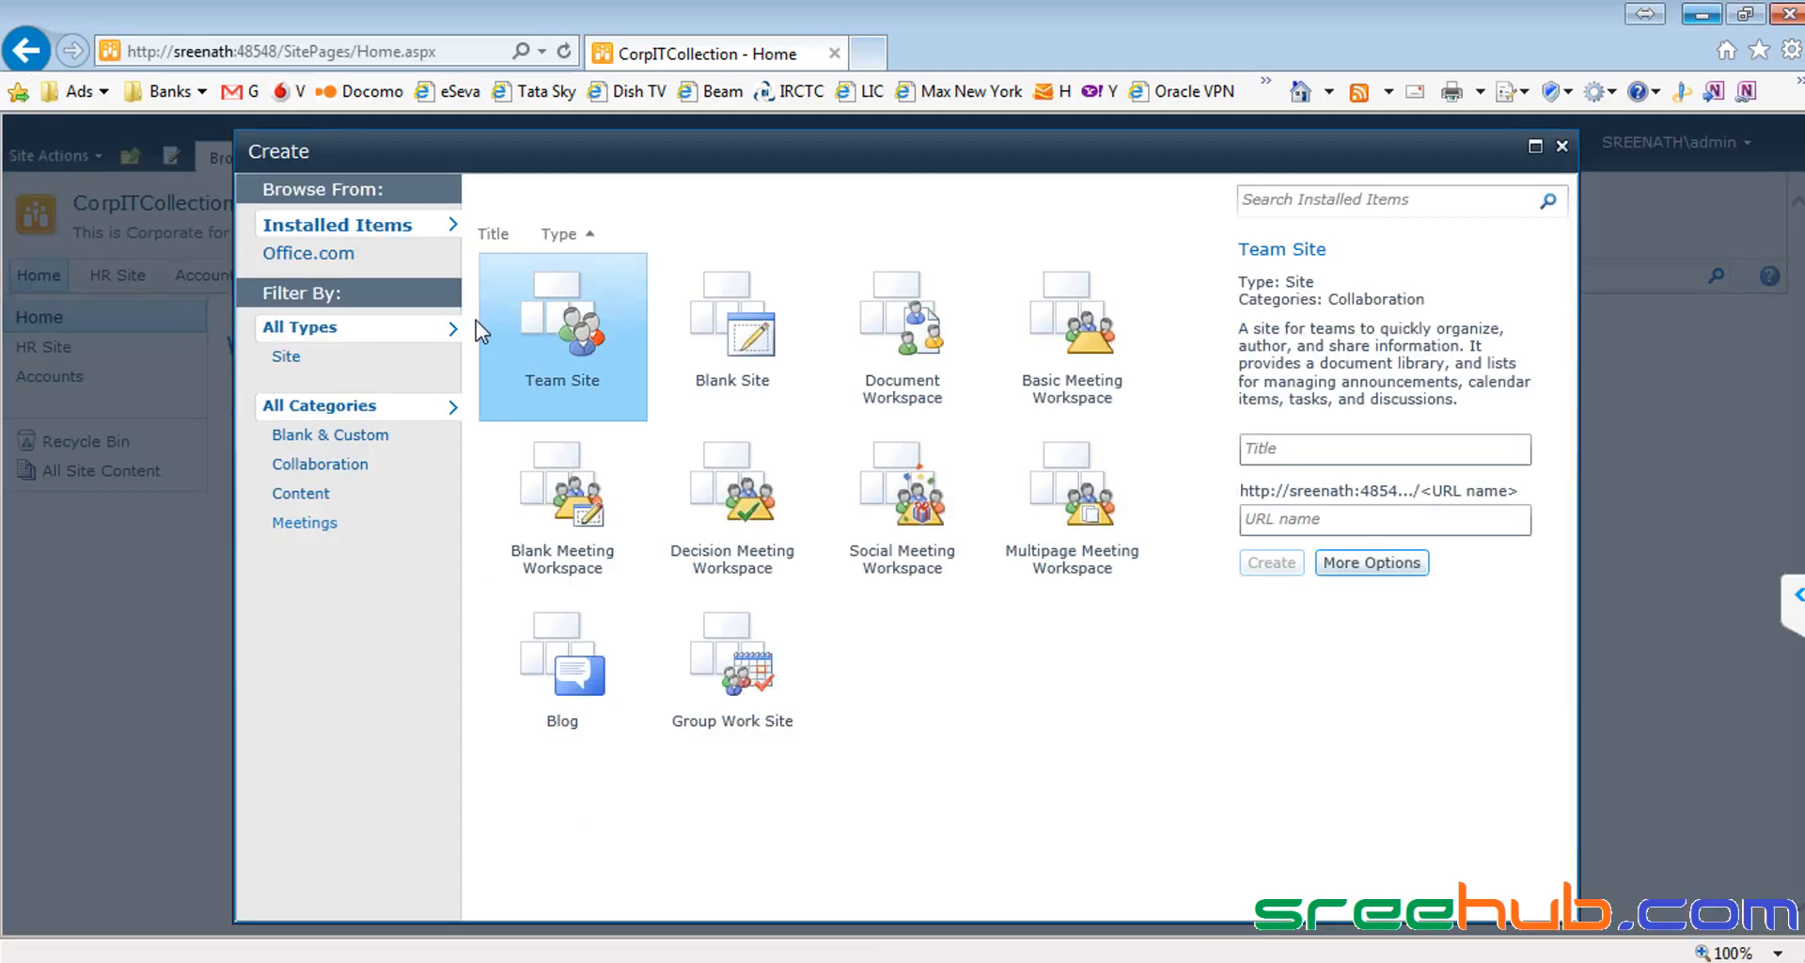
# Step: In the SharePoint browser window, choose the Blank Site template and title the new site "Info Instritute"
pyautogui.click(734, 339)
pyautogui.click(1276, 416)
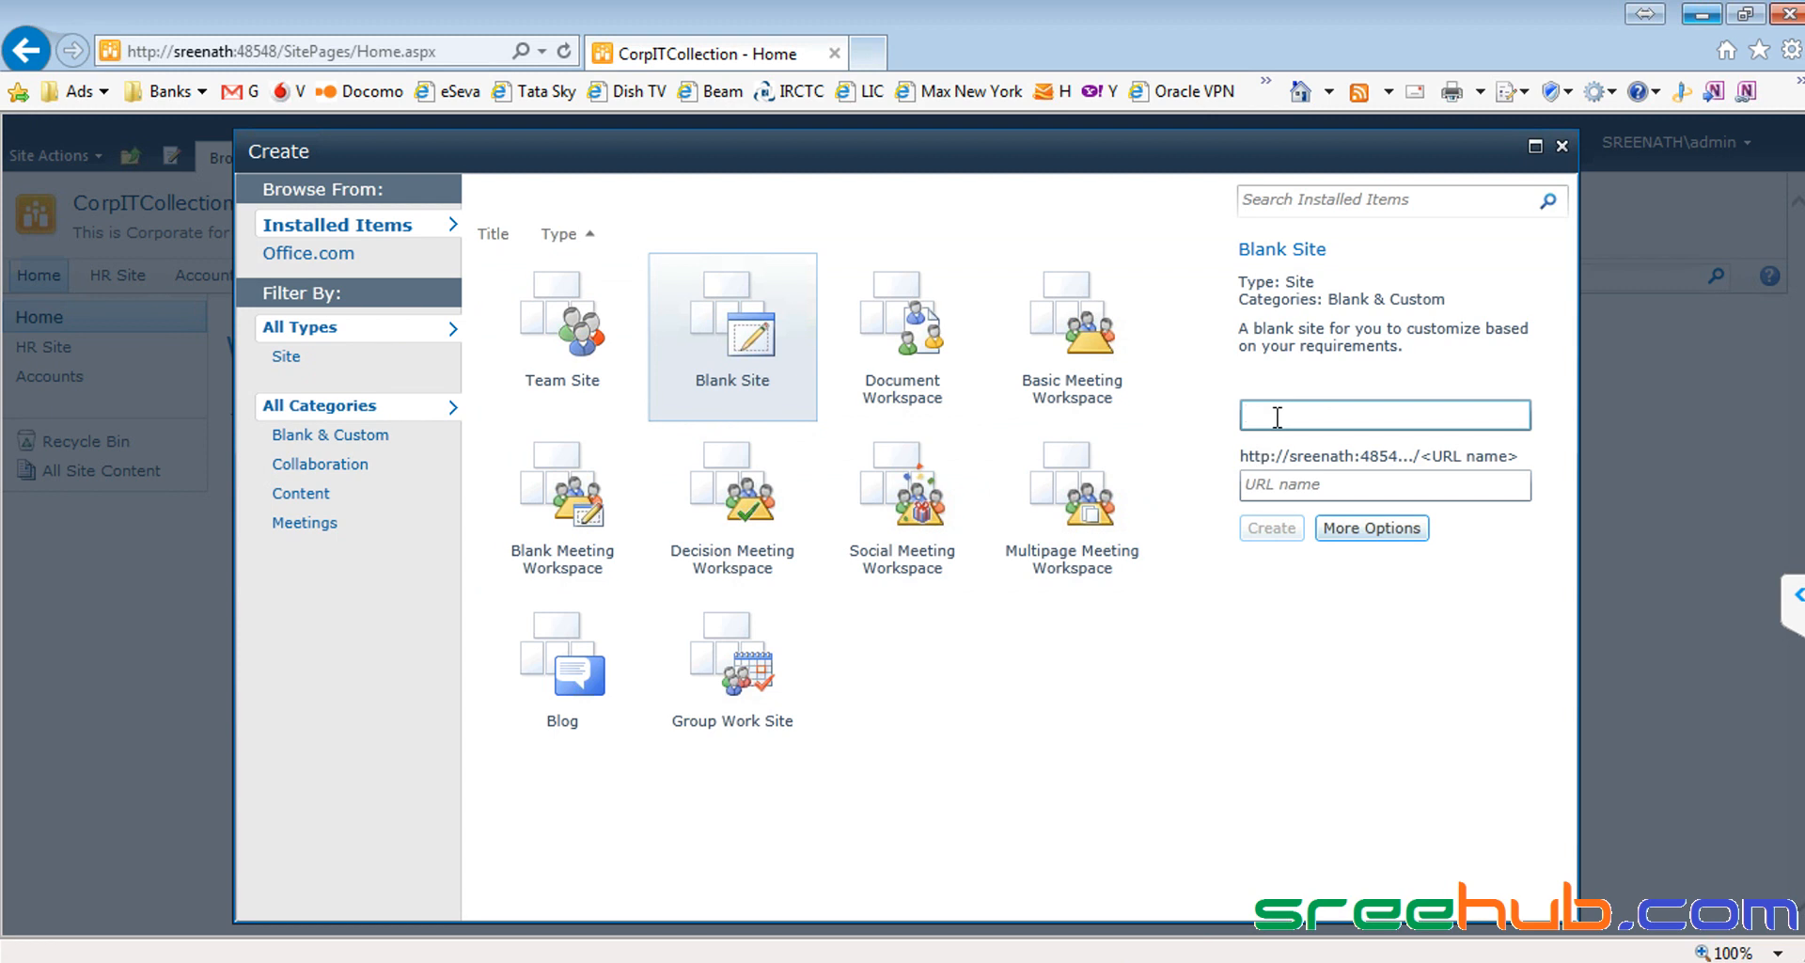
pyautogui.write('In')
pyautogui.write('fo Instr')
pyautogui.write('itur')
pyautogui.write('te')
# Step: Reuse the site title without its space as the URL name "InfoInstritute" and create the site
pyautogui.hotkey('ctrl', 'a')
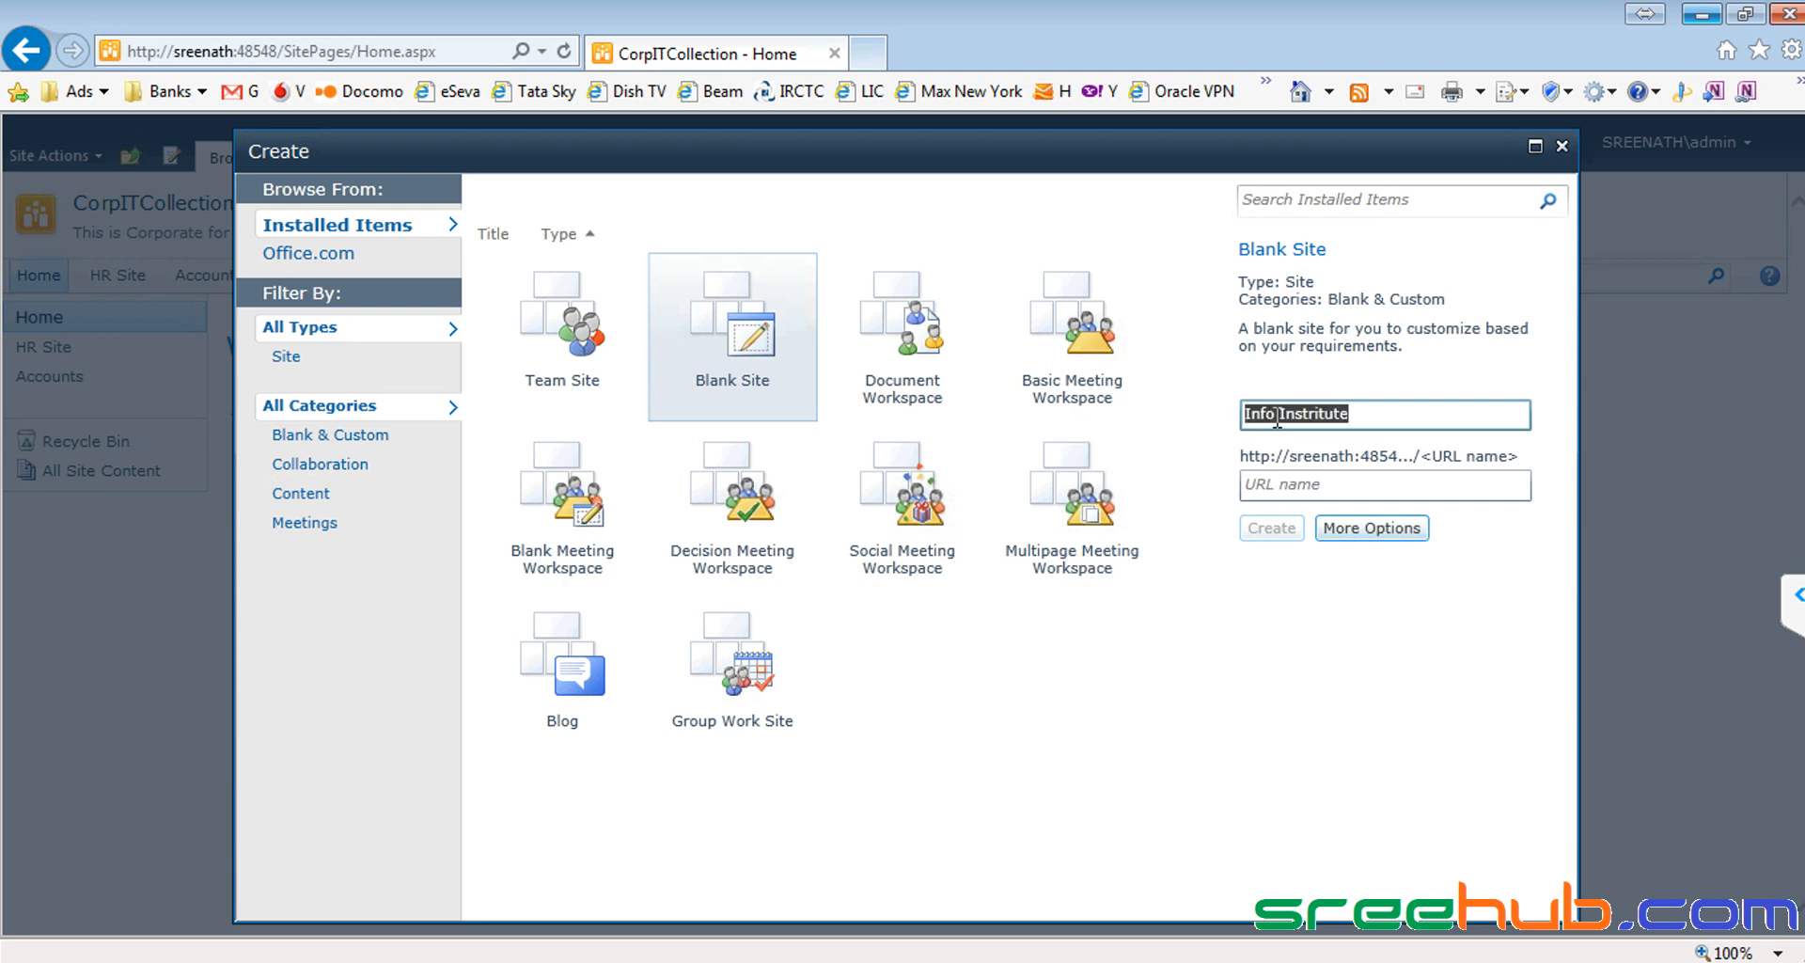
pyautogui.hotkey('ctrl', 'c')
pyautogui.click(1304, 486)
pyautogui.hotkey('ctrl', 'v')
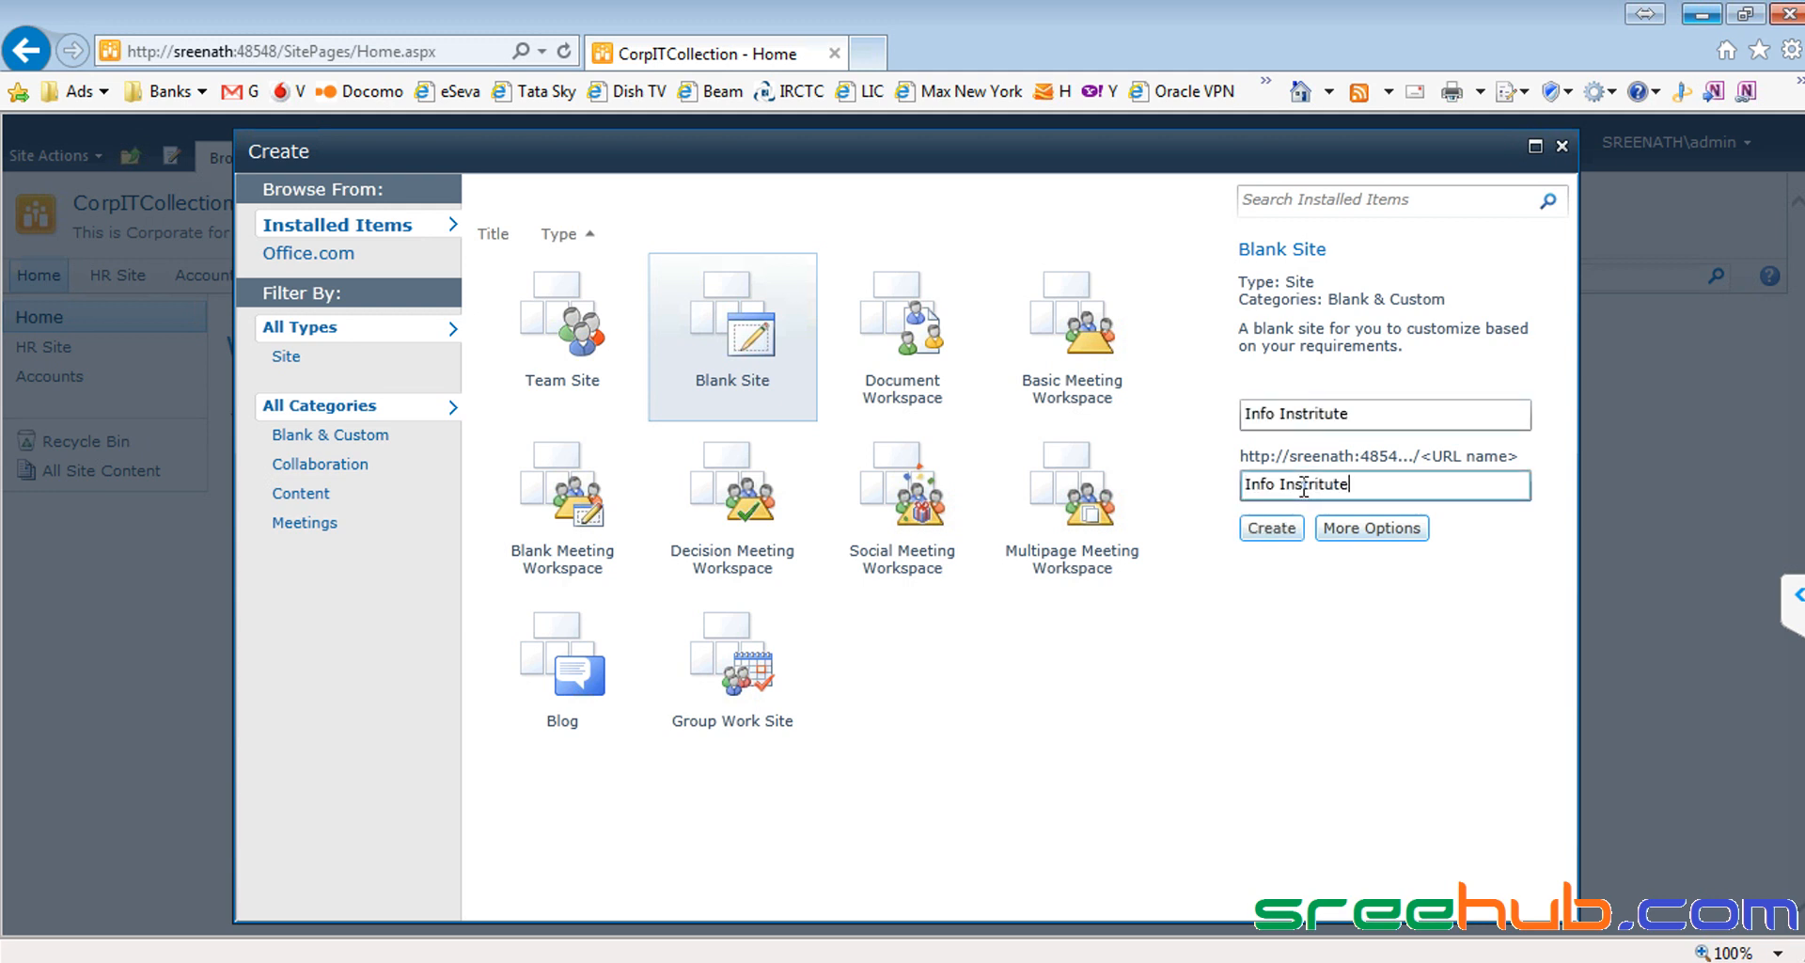
pyautogui.press('BackSpace')
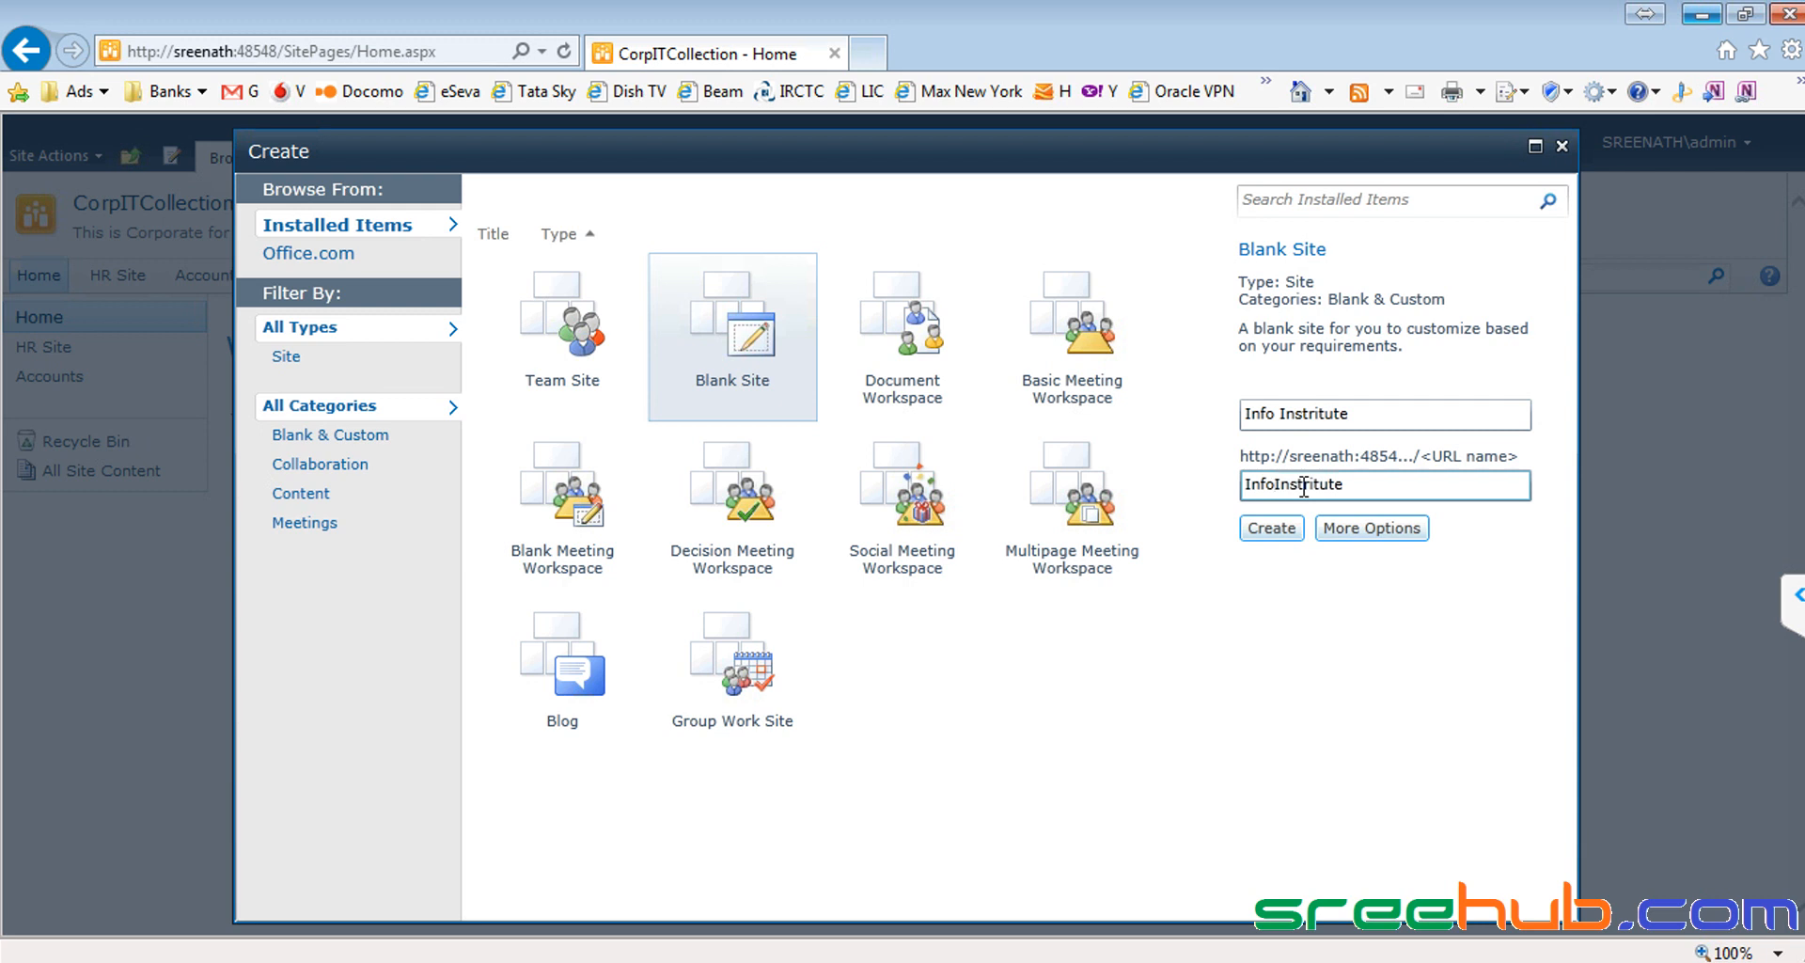
pyautogui.click(1273, 530)
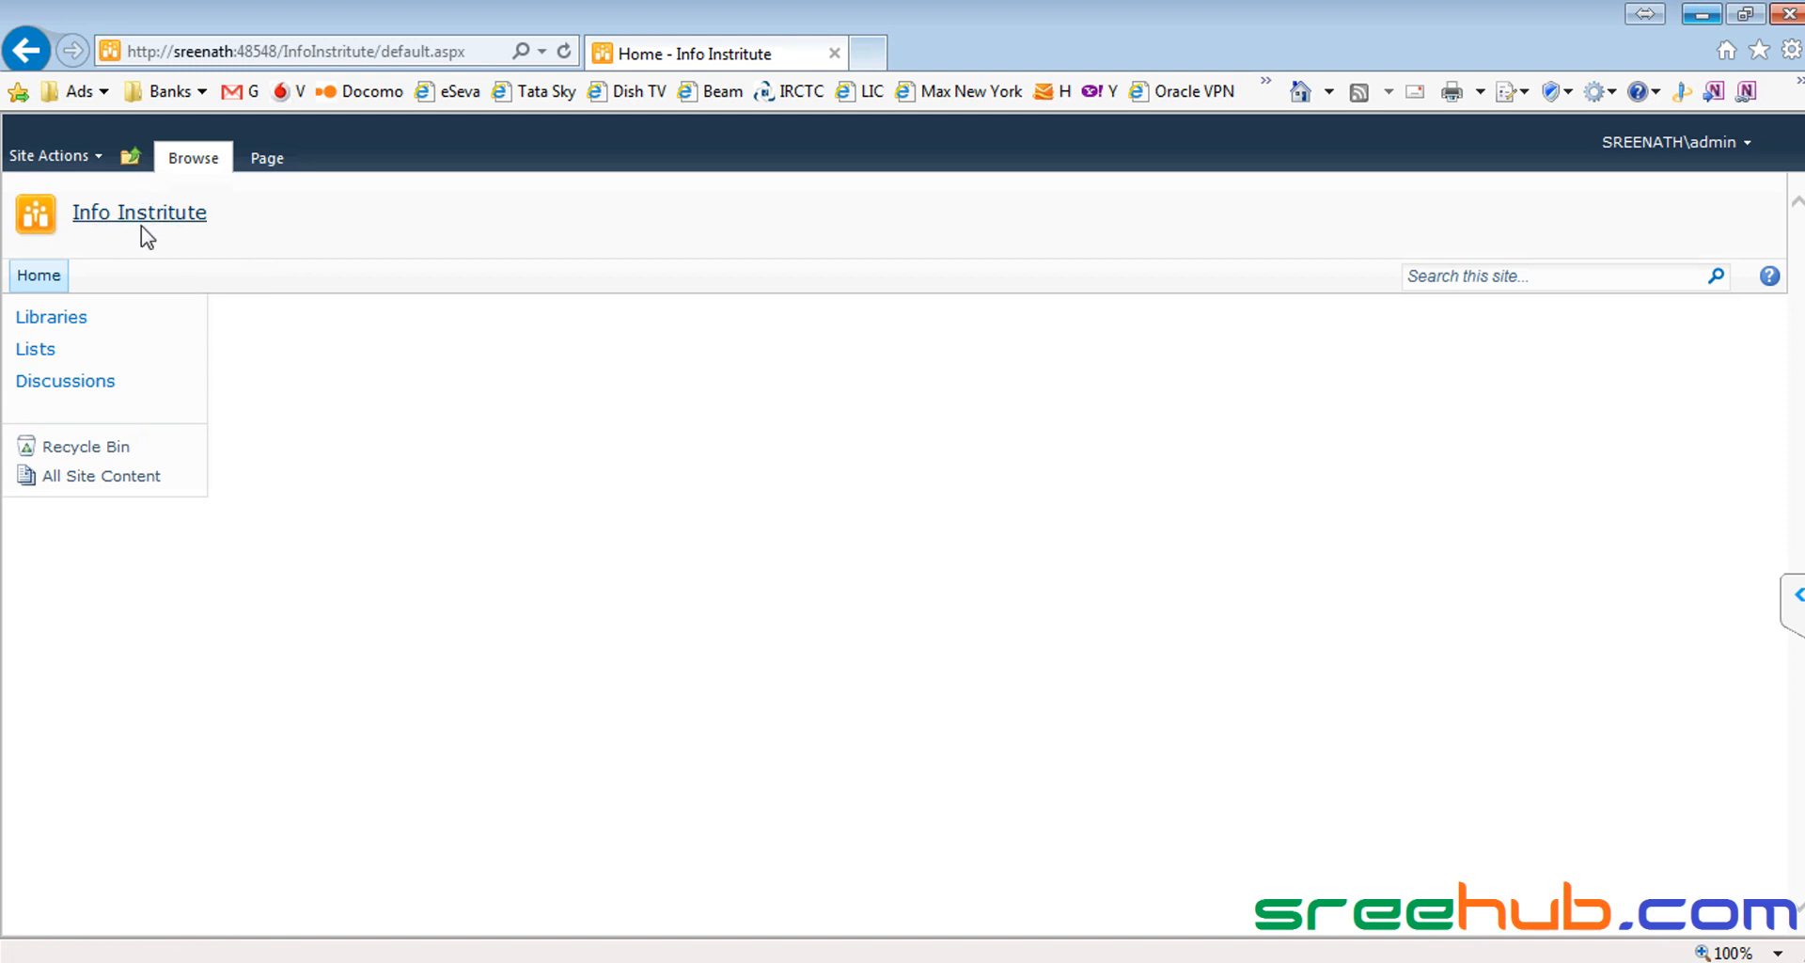
pyautogui.click(61, 162)
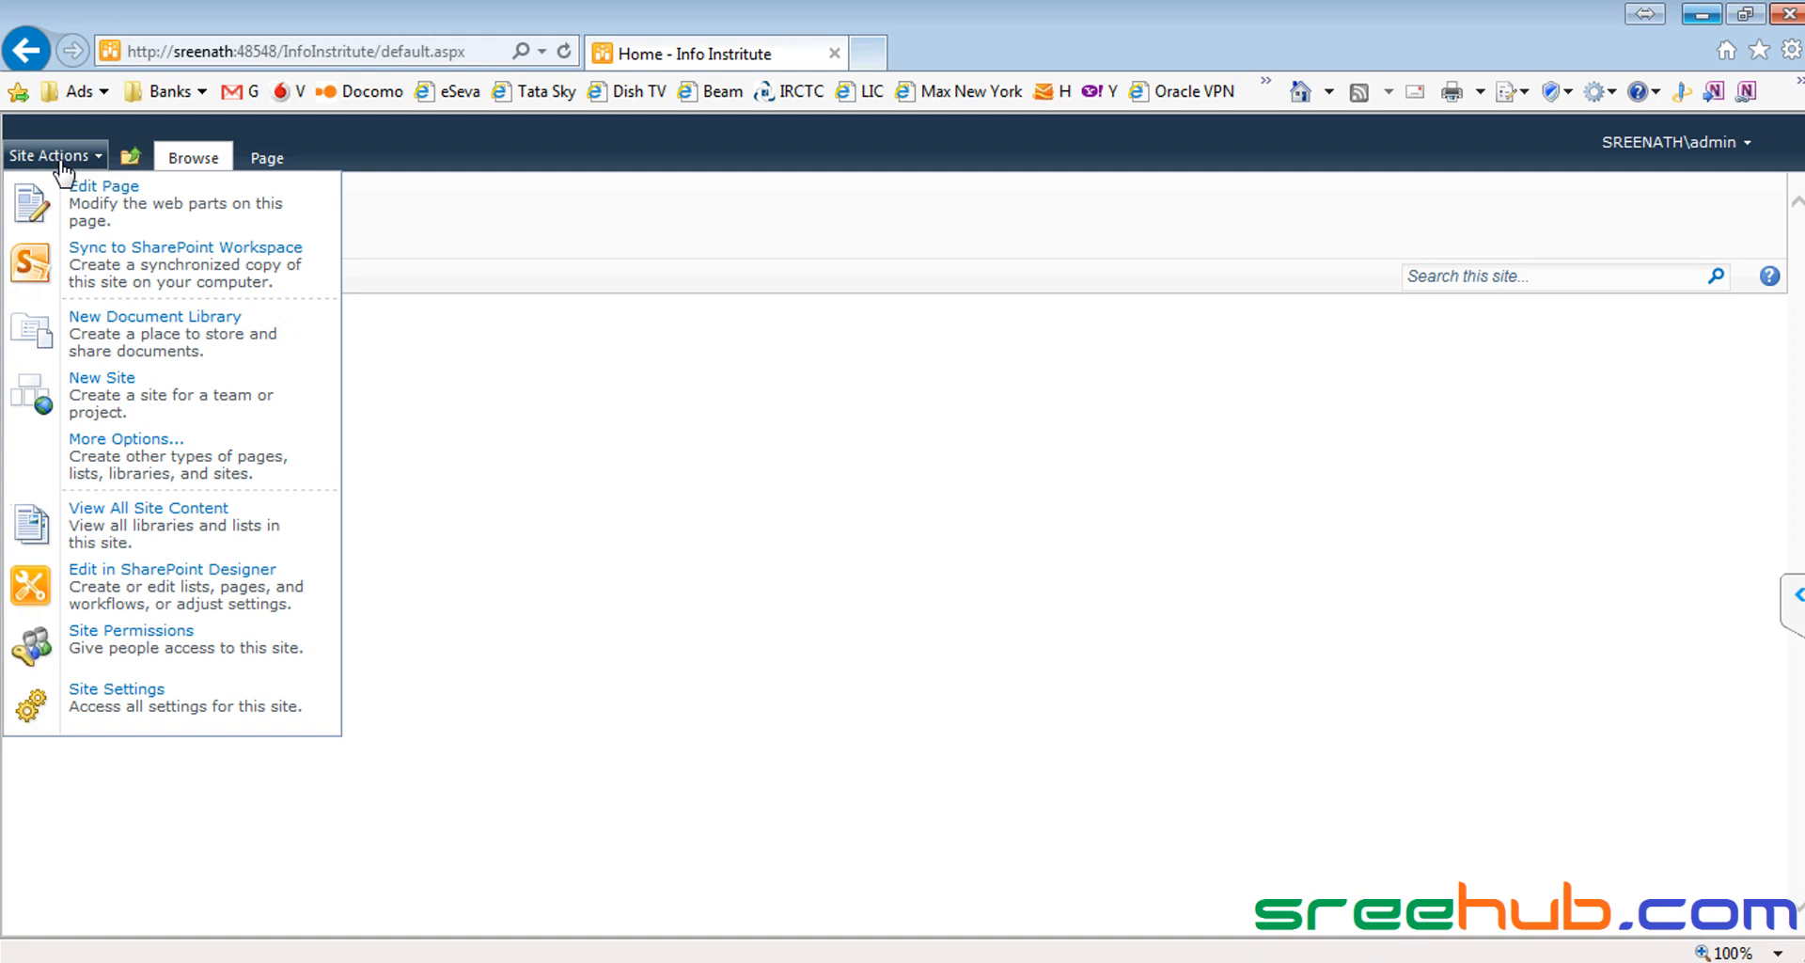
pyautogui.click(149, 459)
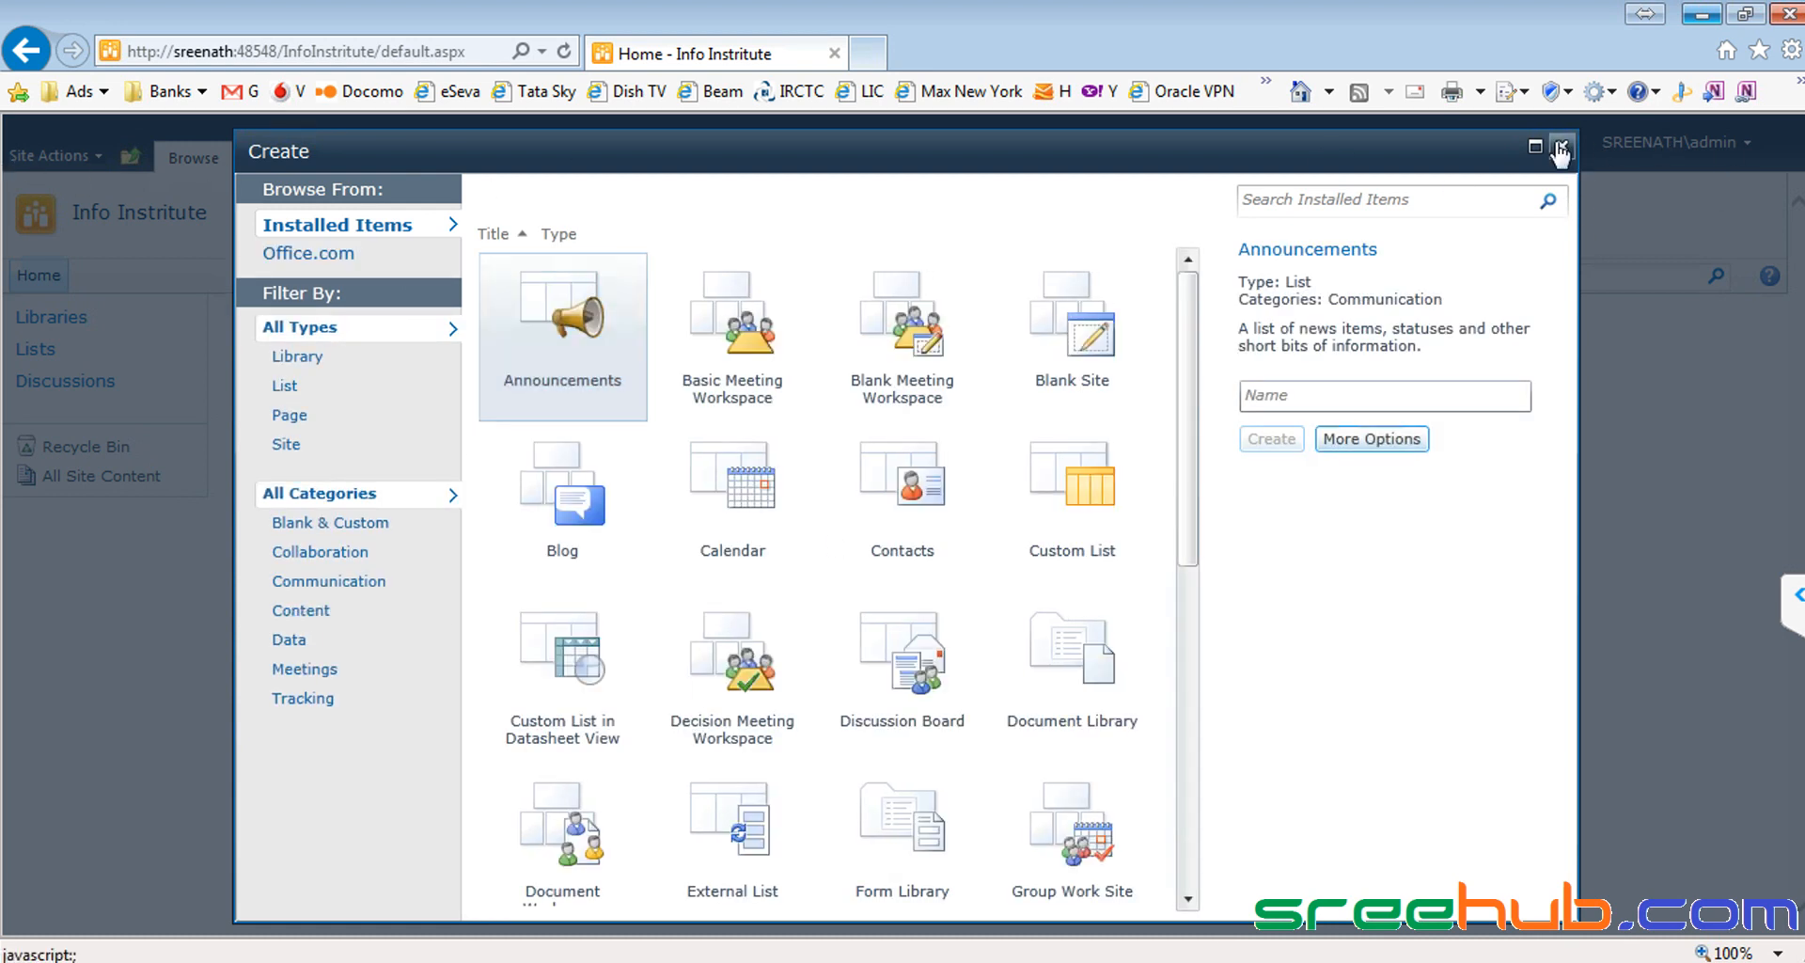
pyautogui.click(1561, 146)
pyautogui.click(101, 222)
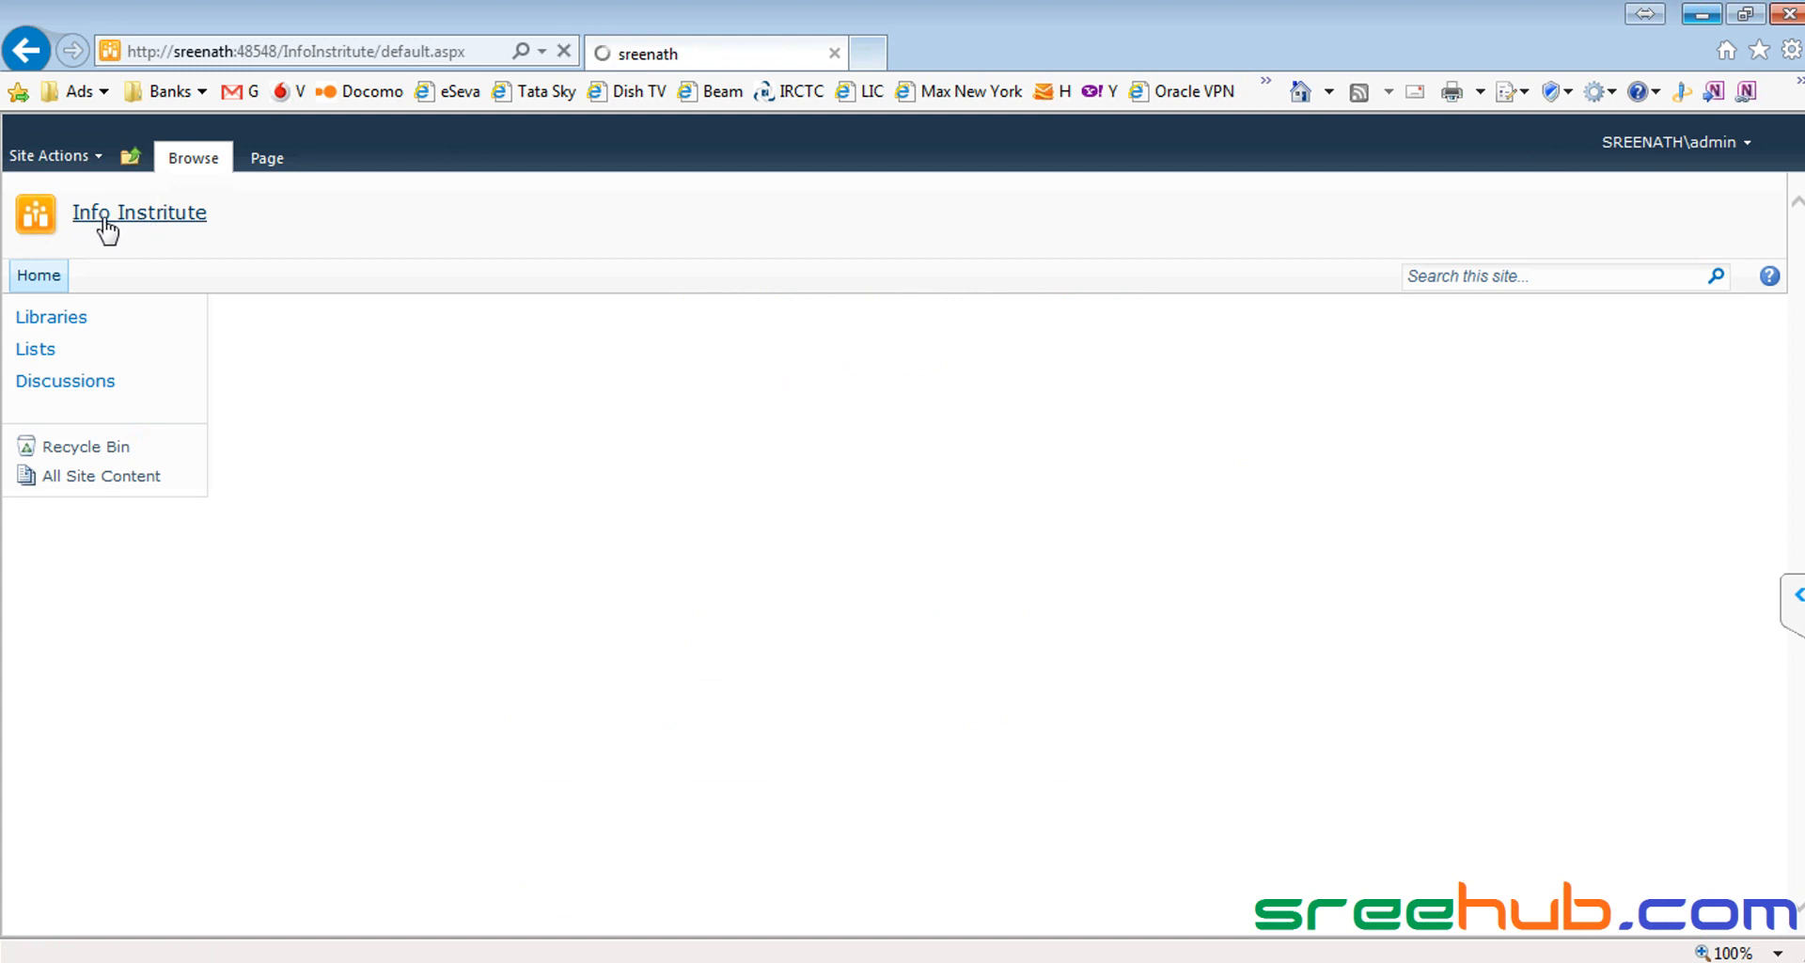
# Step: Start creating new content in the Info Instritute site, filter the templates to lists and choose Custom List
pyautogui.click(52, 156)
pyautogui.click(128, 459)
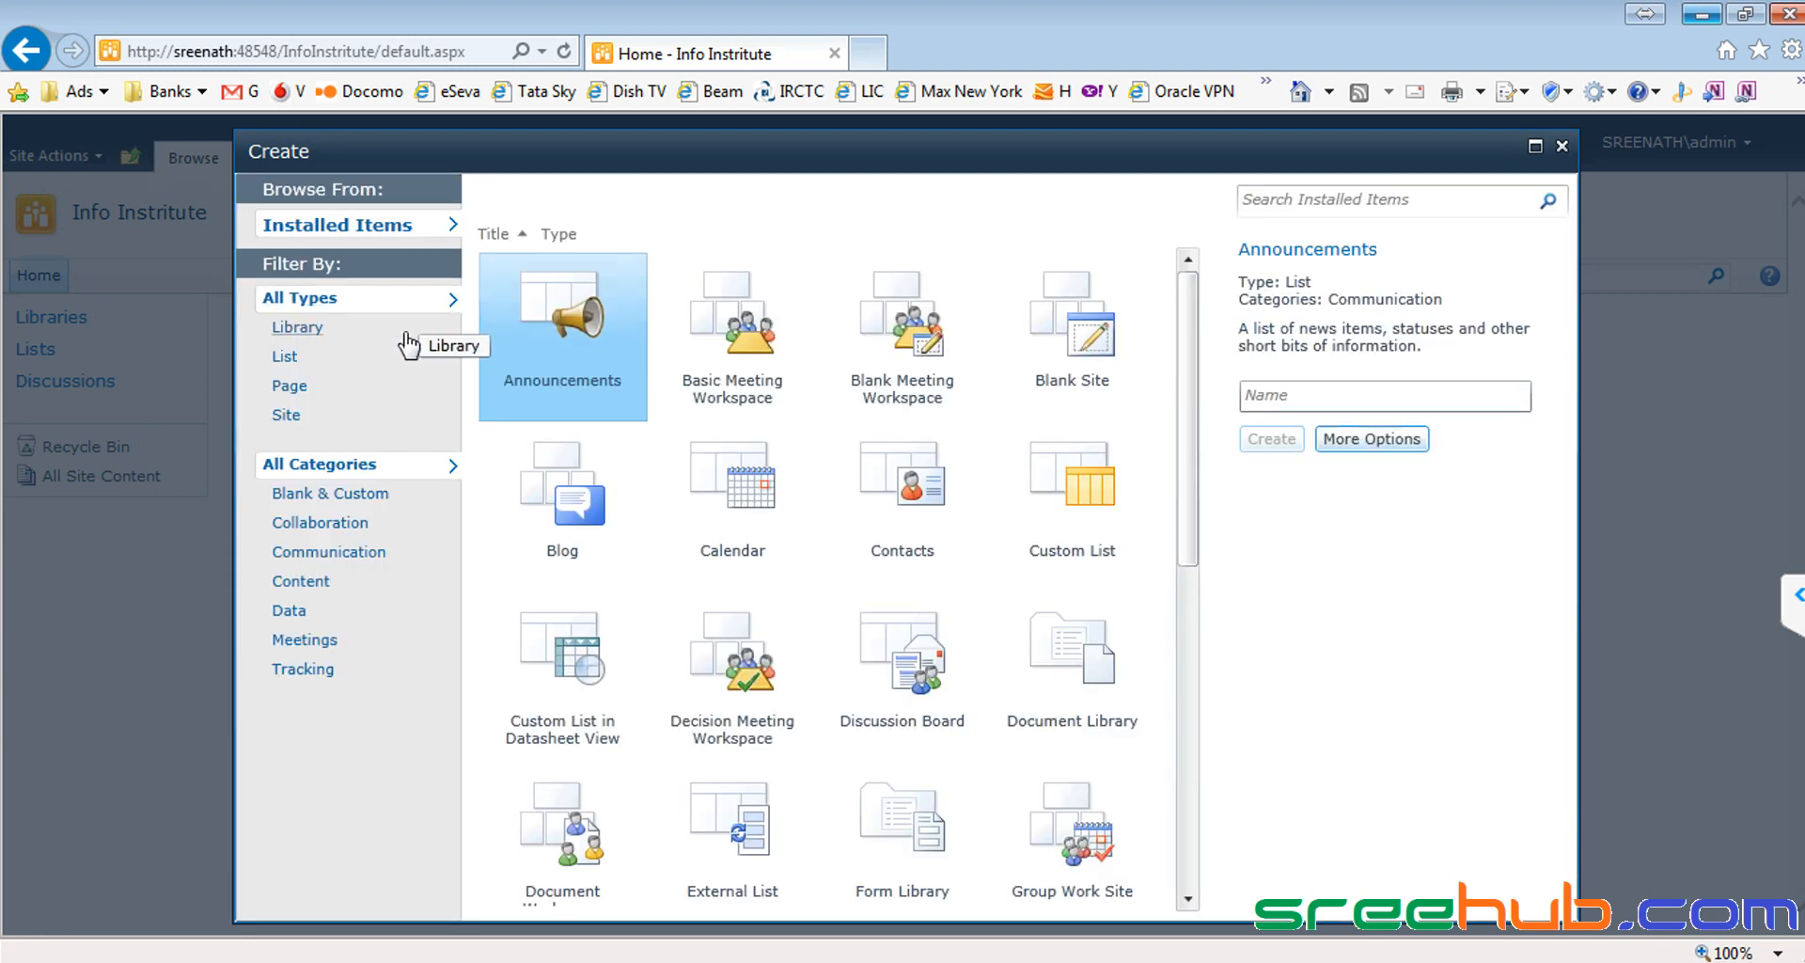
pyautogui.click(287, 387)
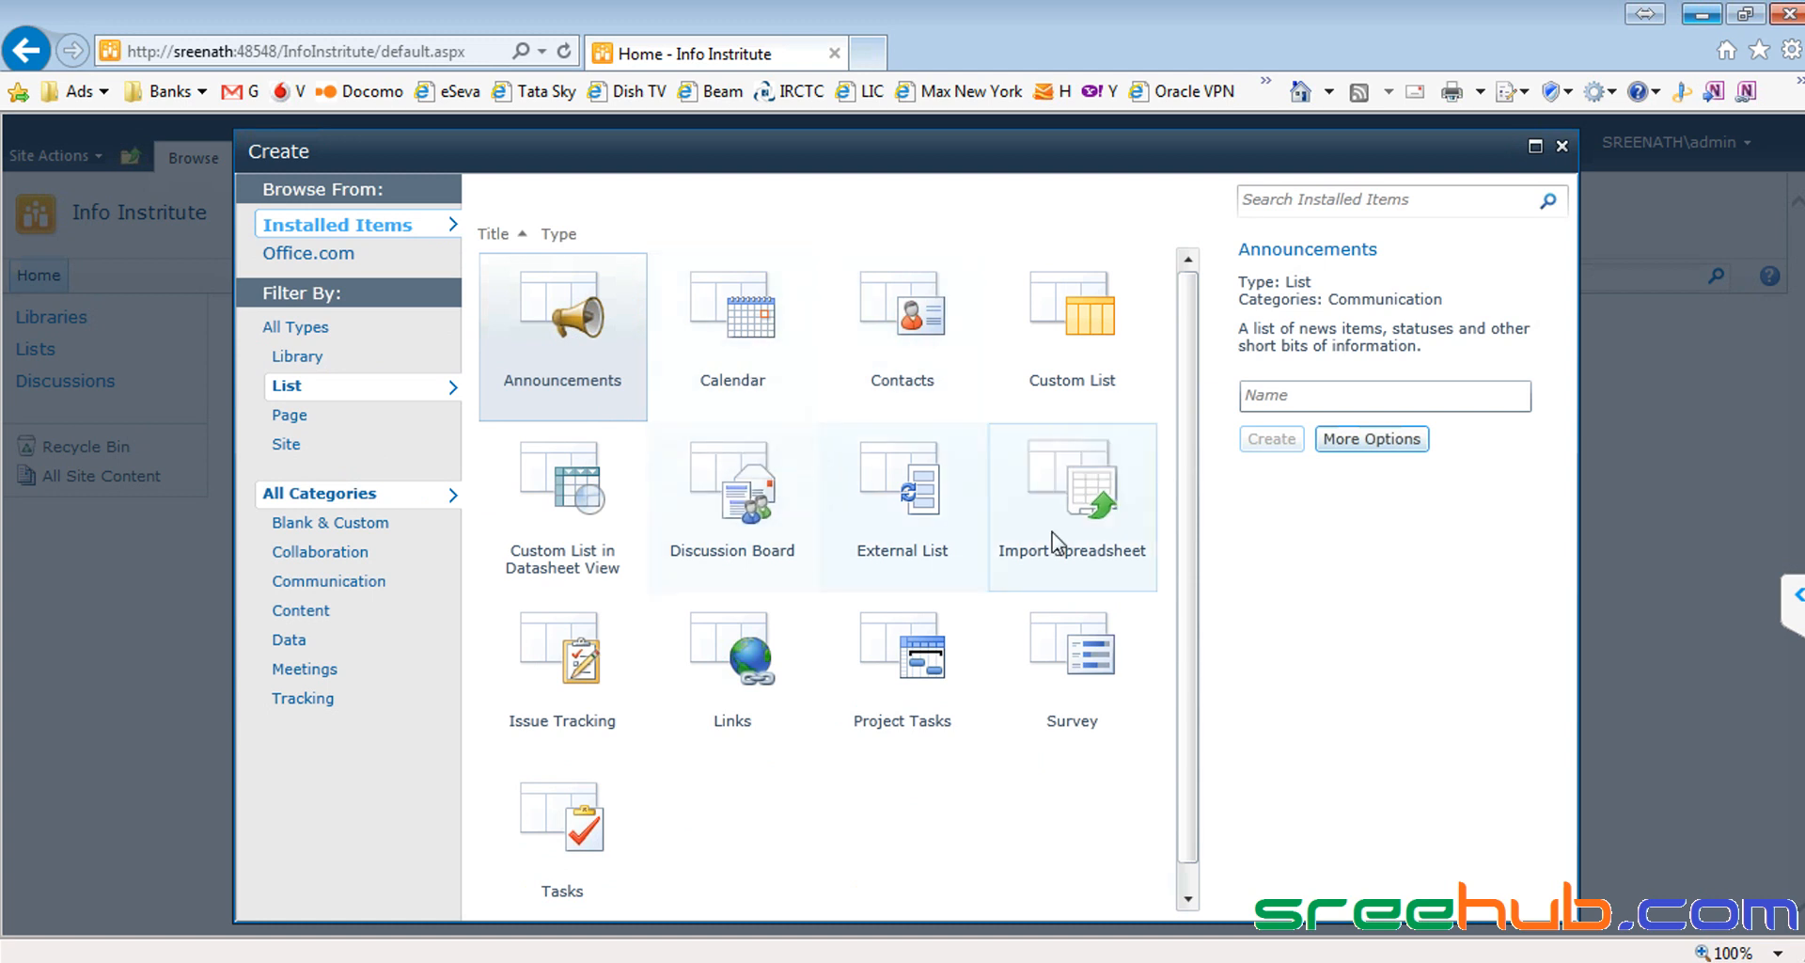
pyautogui.click(1069, 319)
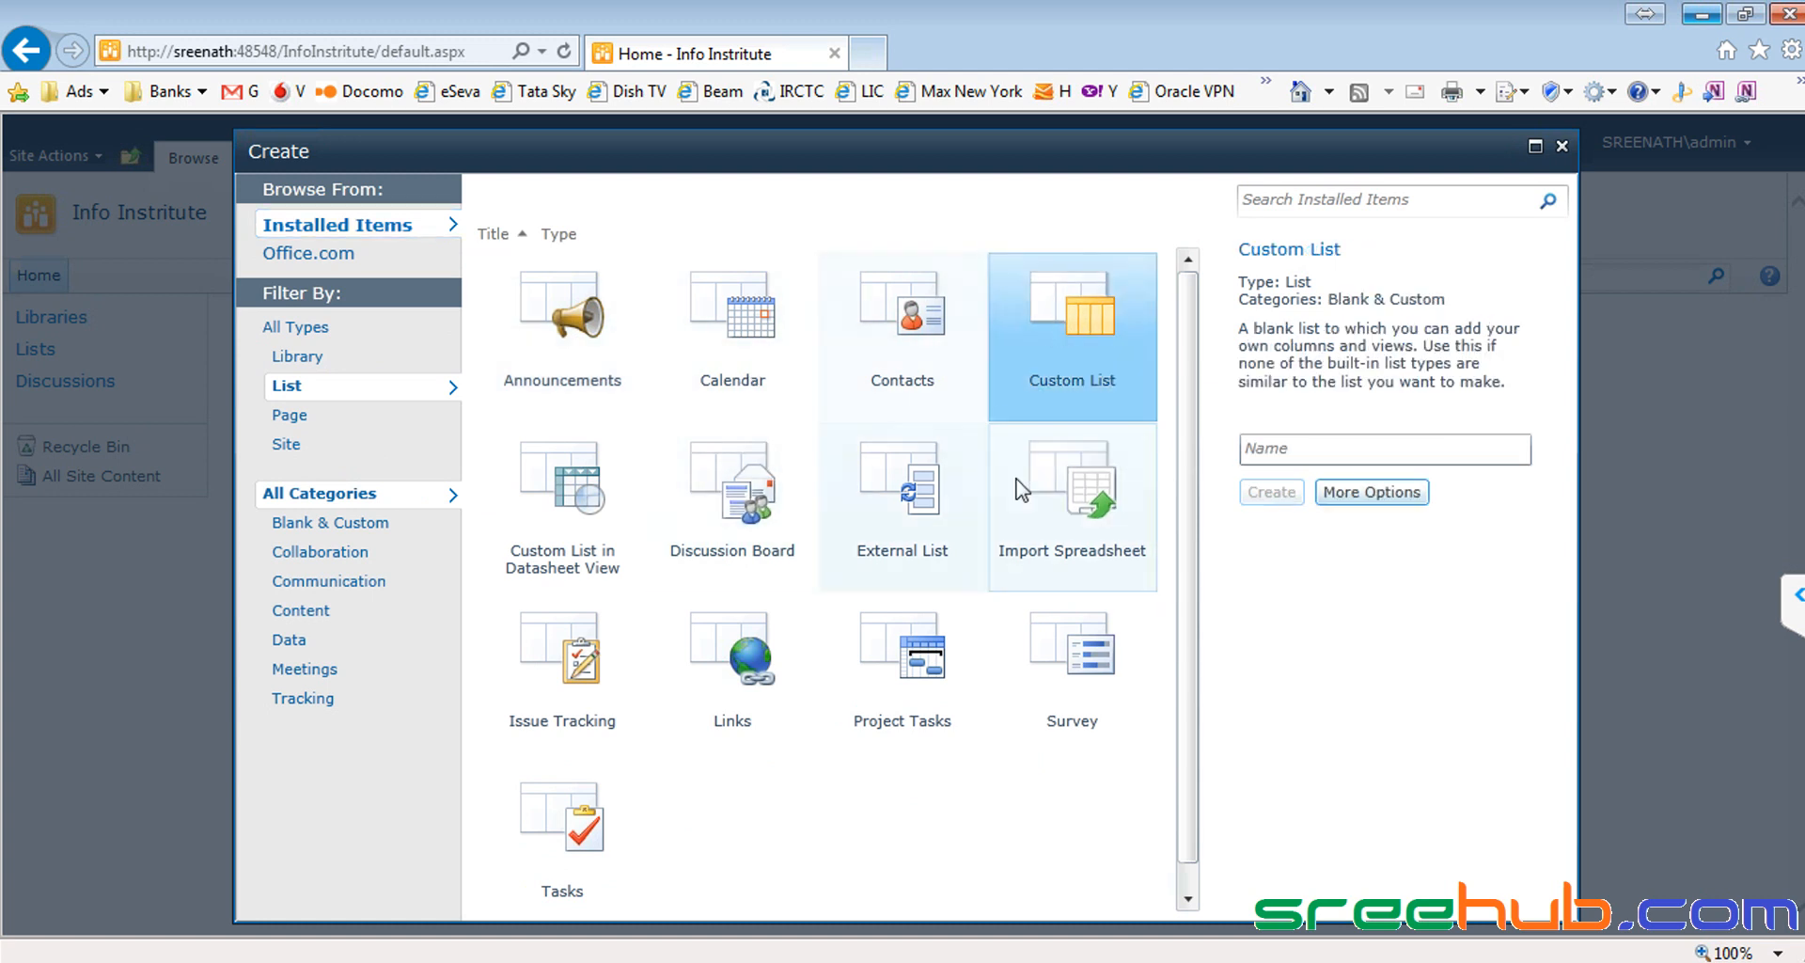
# Step: Name the custom list "Courses" with the text copied from the Notepad++ notes, and create the list
pyautogui.click(1282, 451)
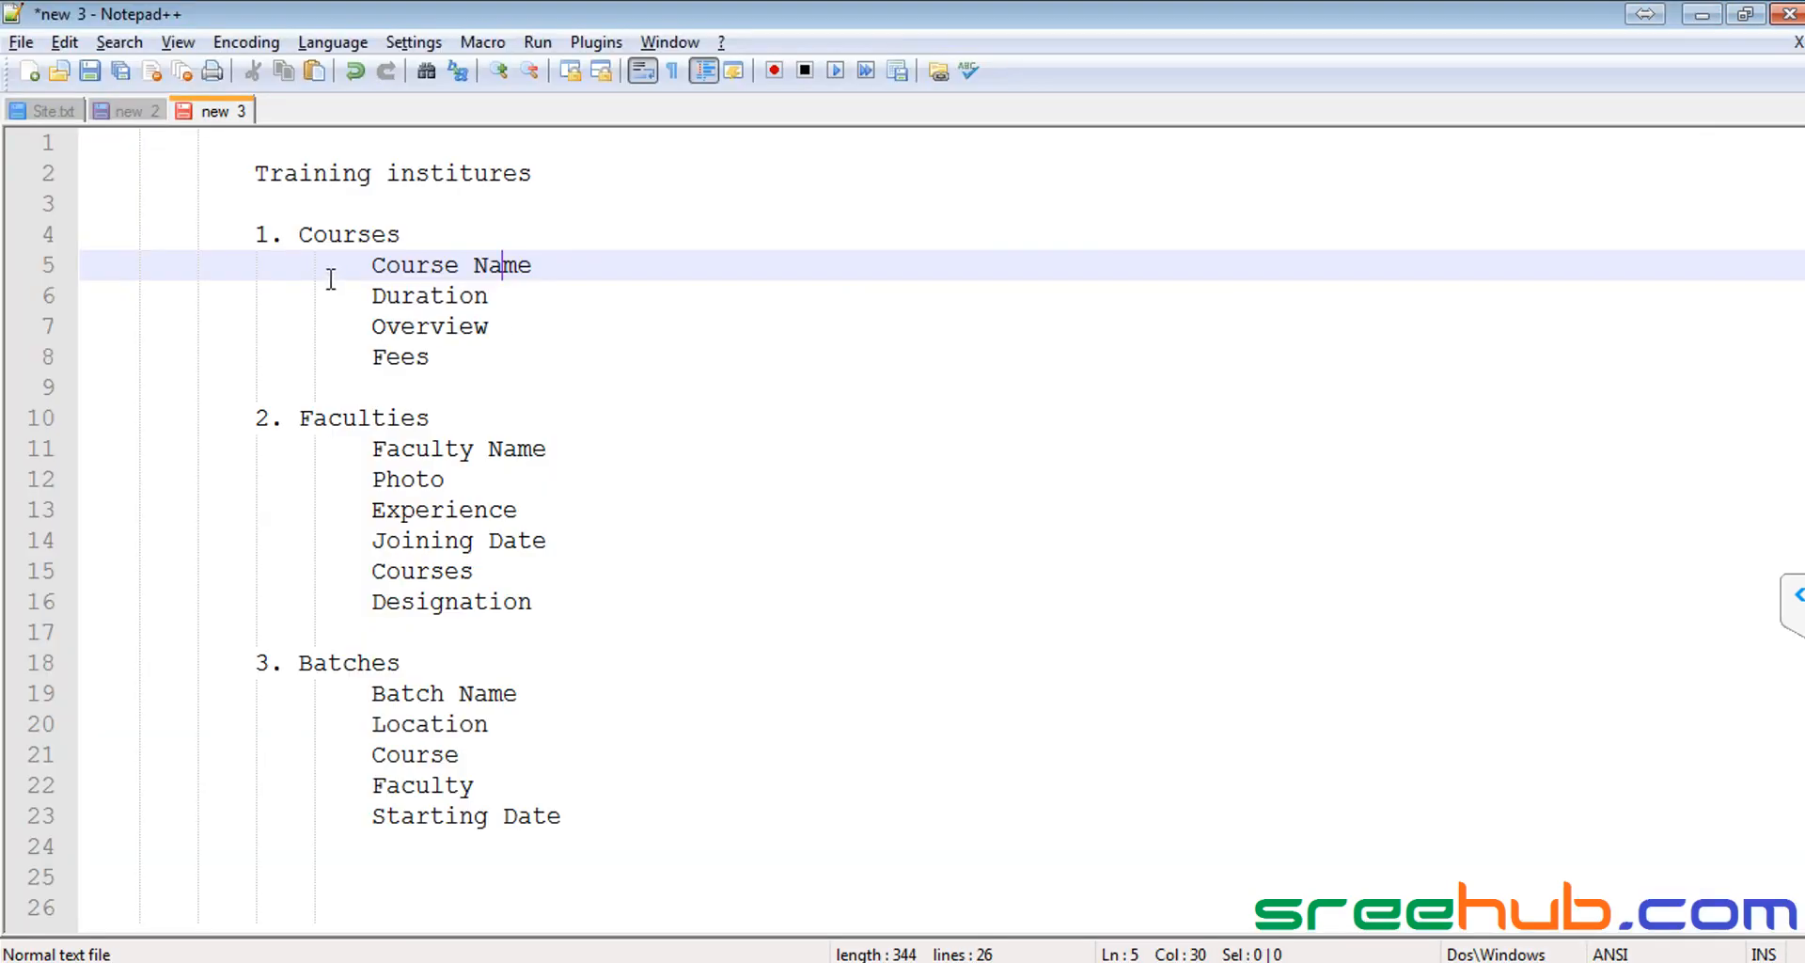
pyautogui.doubleClick(353, 235)
pyautogui.hotkey('ctrl', 'c')
pyautogui.hotkey('alt', 'Tab')
pyautogui.hotkey('ctrl', 'v')
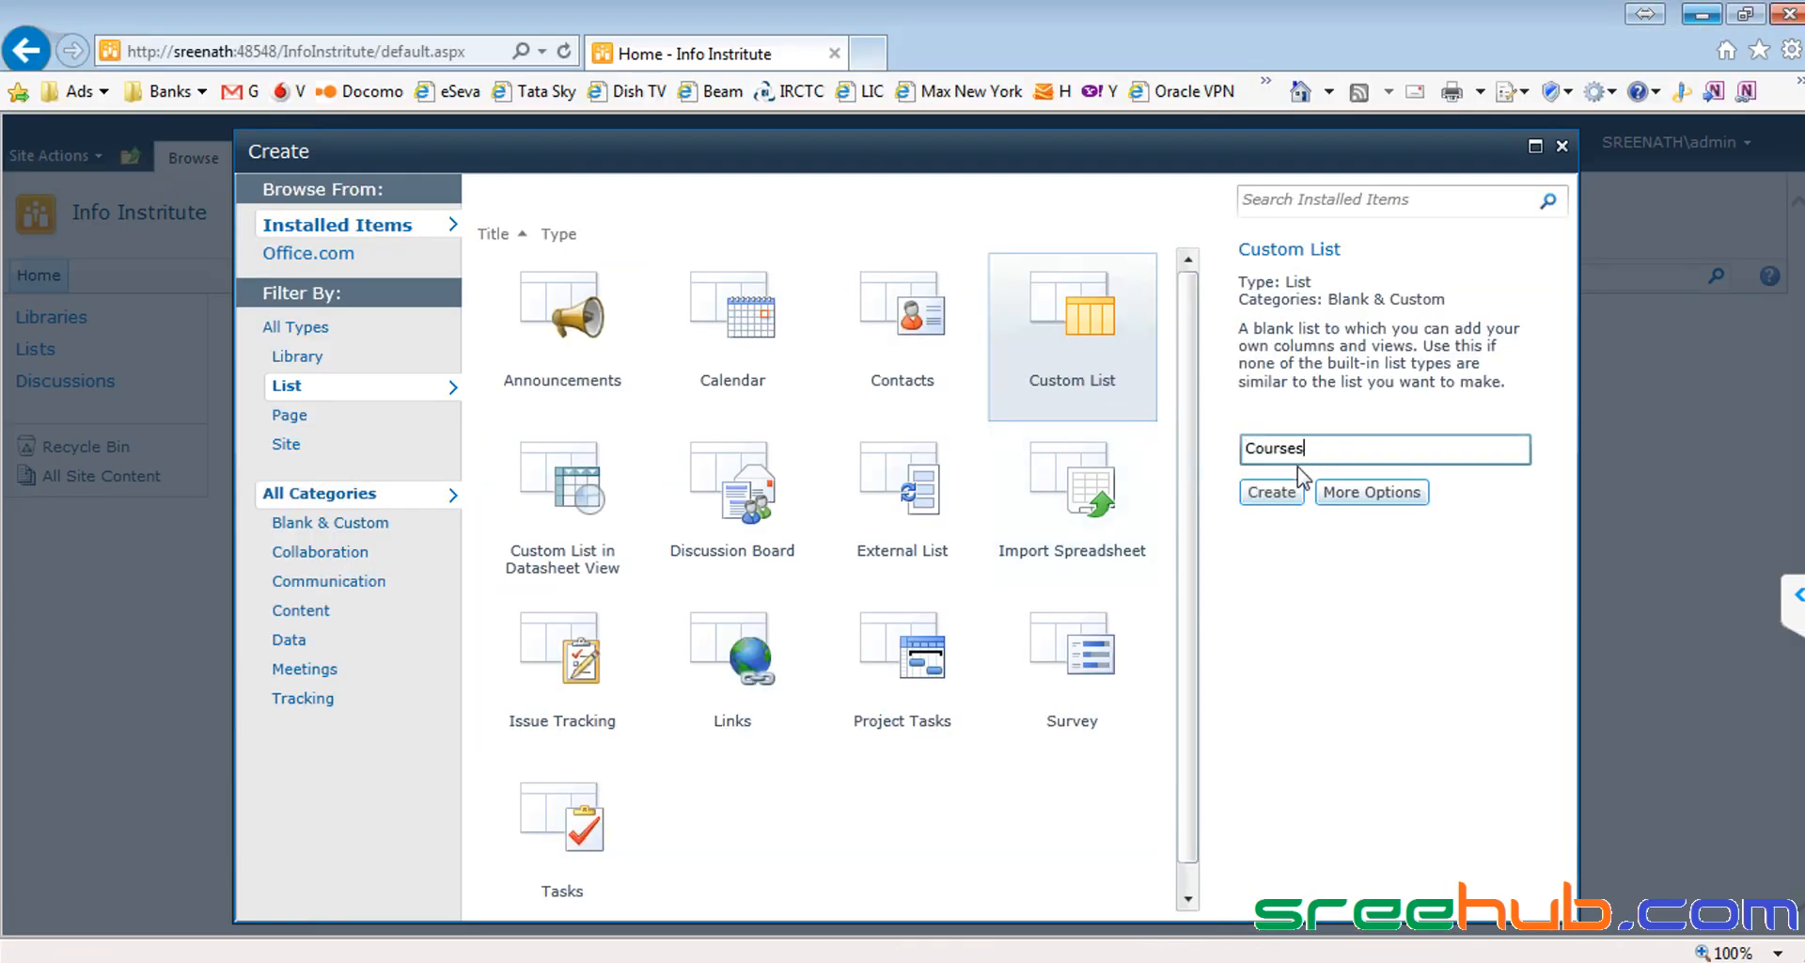
pyautogui.click(1280, 501)
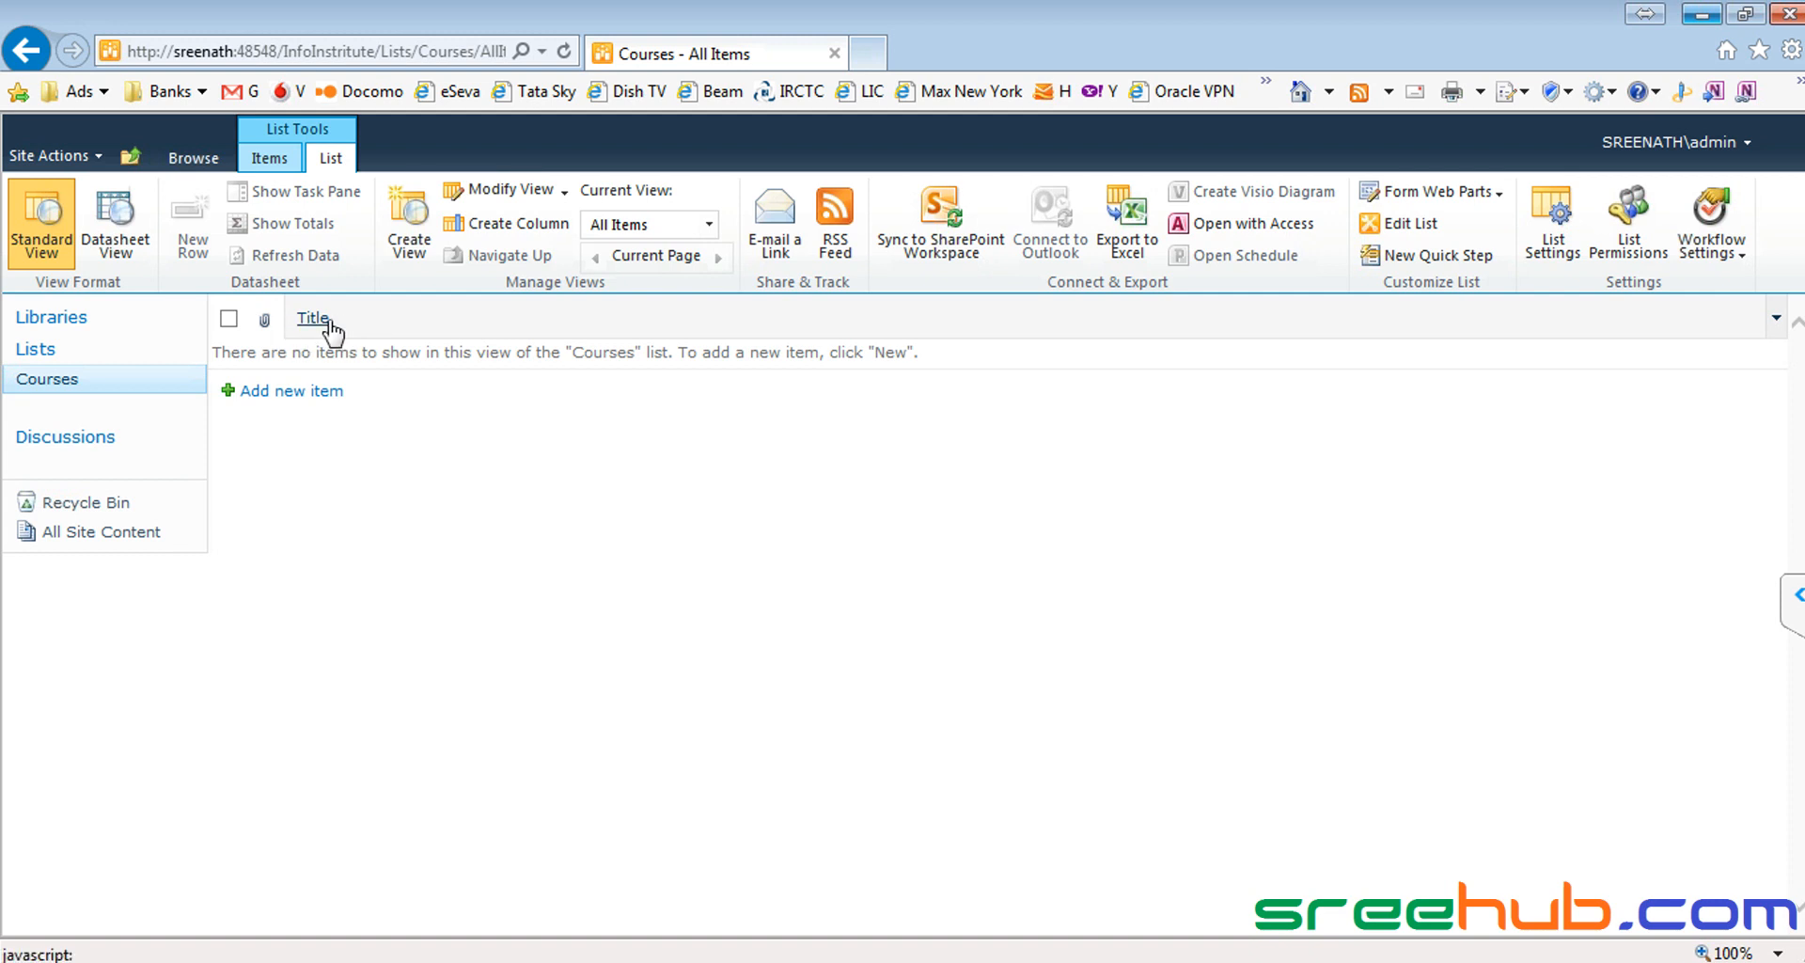
# Step: Switch to the Notepad++ notes and highlight the Courses fields from "Course Name" through "Fees" for review
pyautogui.hotkey('alt', 'Tab')
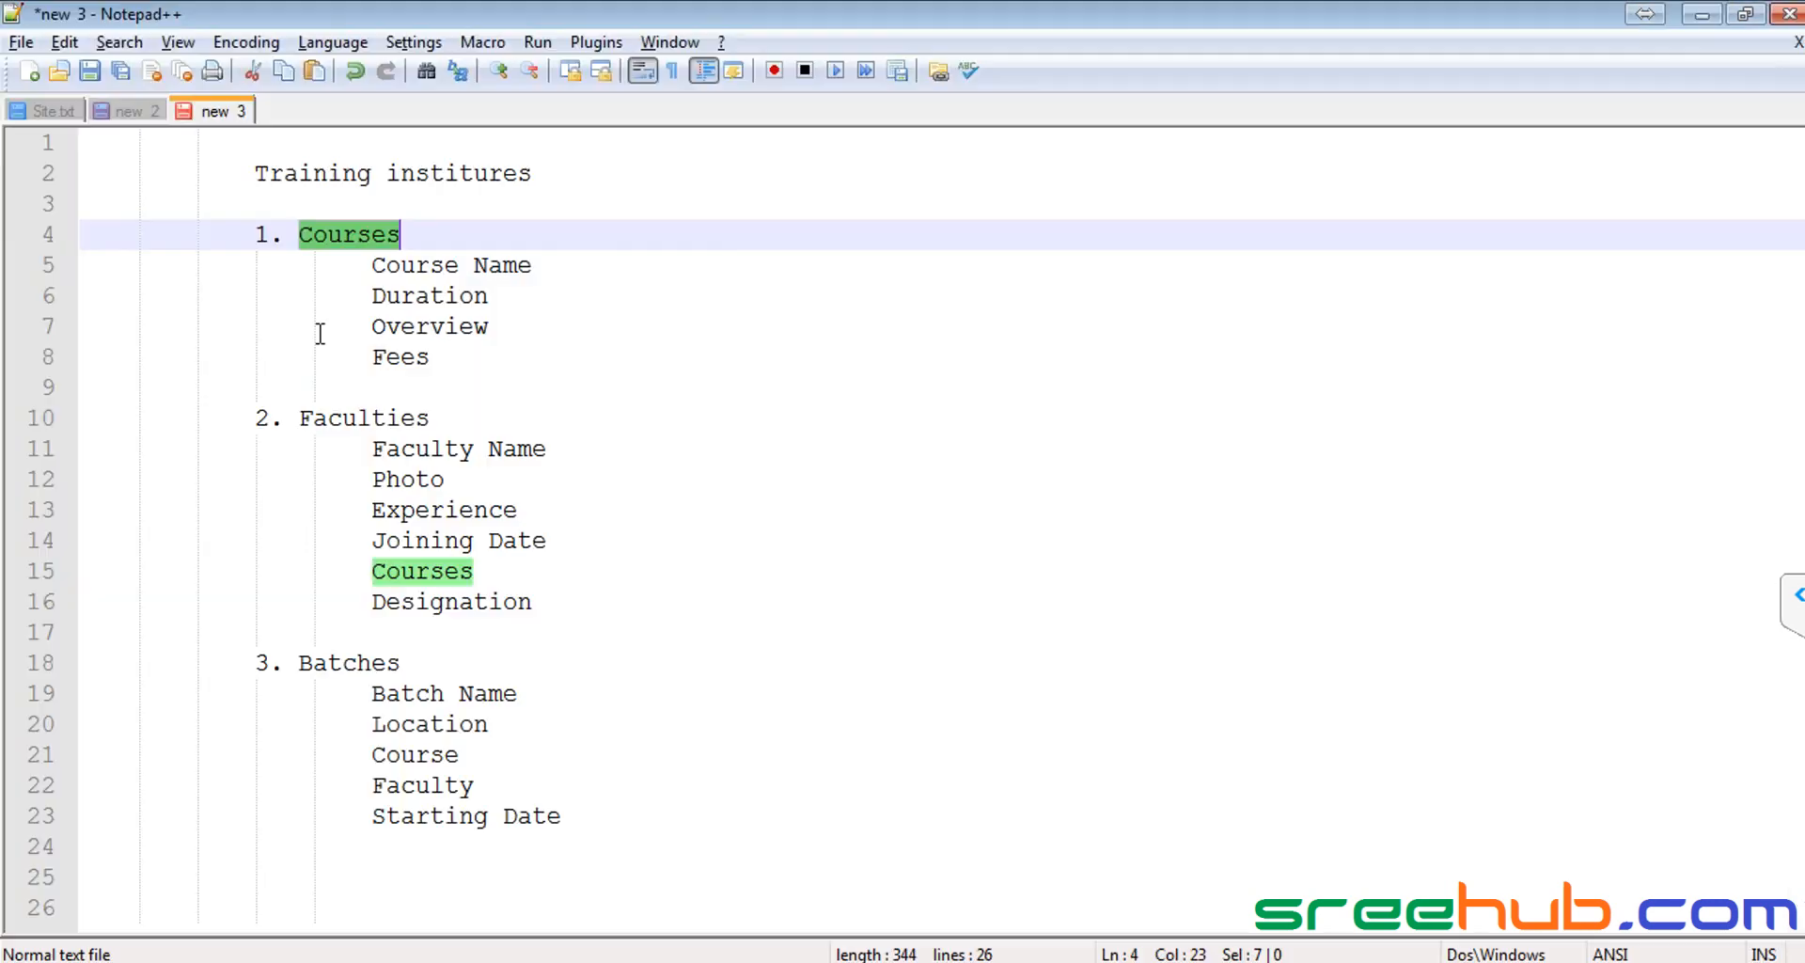
pyautogui.click(376, 299)
pyautogui.moveTo(374, 266); pyautogui.dragTo(459, 349)
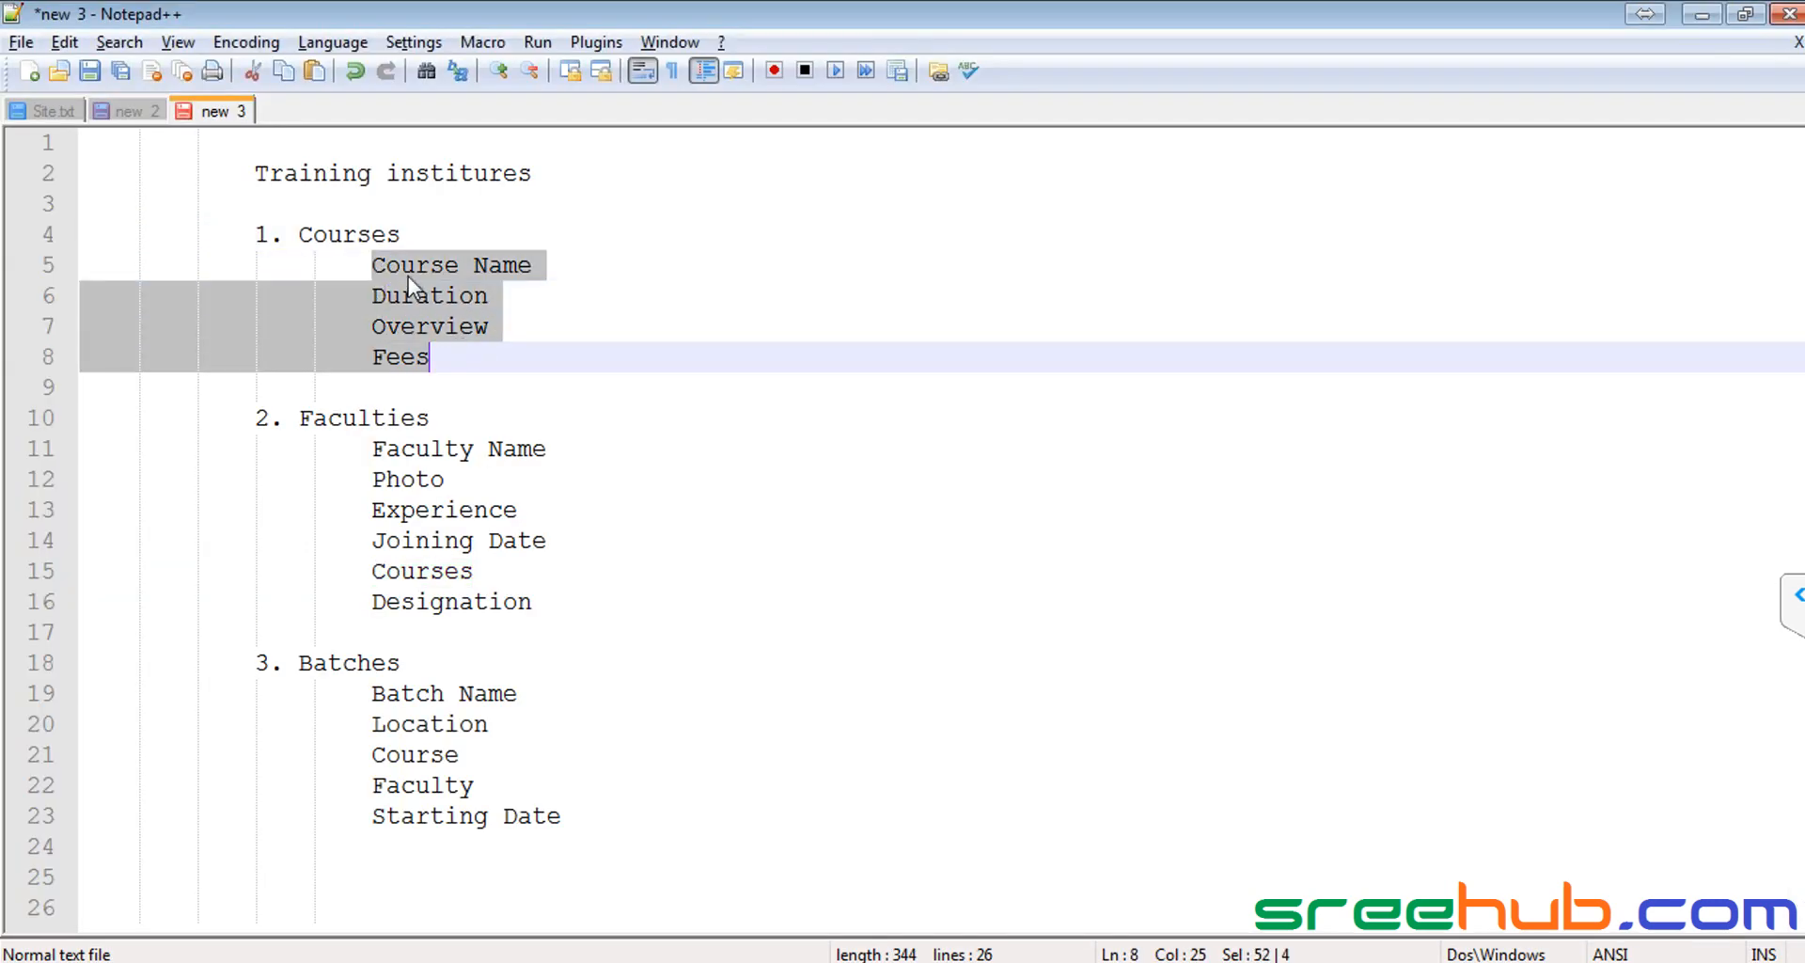
# Step: Go through the Courses fields in the notes, highlighting them individually and finishing on "Course Name"
pyautogui.click(409, 267)
pyautogui.moveTo(368, 264); pyautogui.dragTo(530, 271)
pyautogui.moveTo(367, 299); pyautogui.dragTo(474, 302)
pyautogui.click(432, 324)
pyautogui.moveTo(430, 357); pyautogui.dragTo(552, 266)
pyautogui.click(376, 264)
pyautogui.click(417, 275)
pyautogui.moveTo(369, 266); pyautogui.dragTo(533, 266)
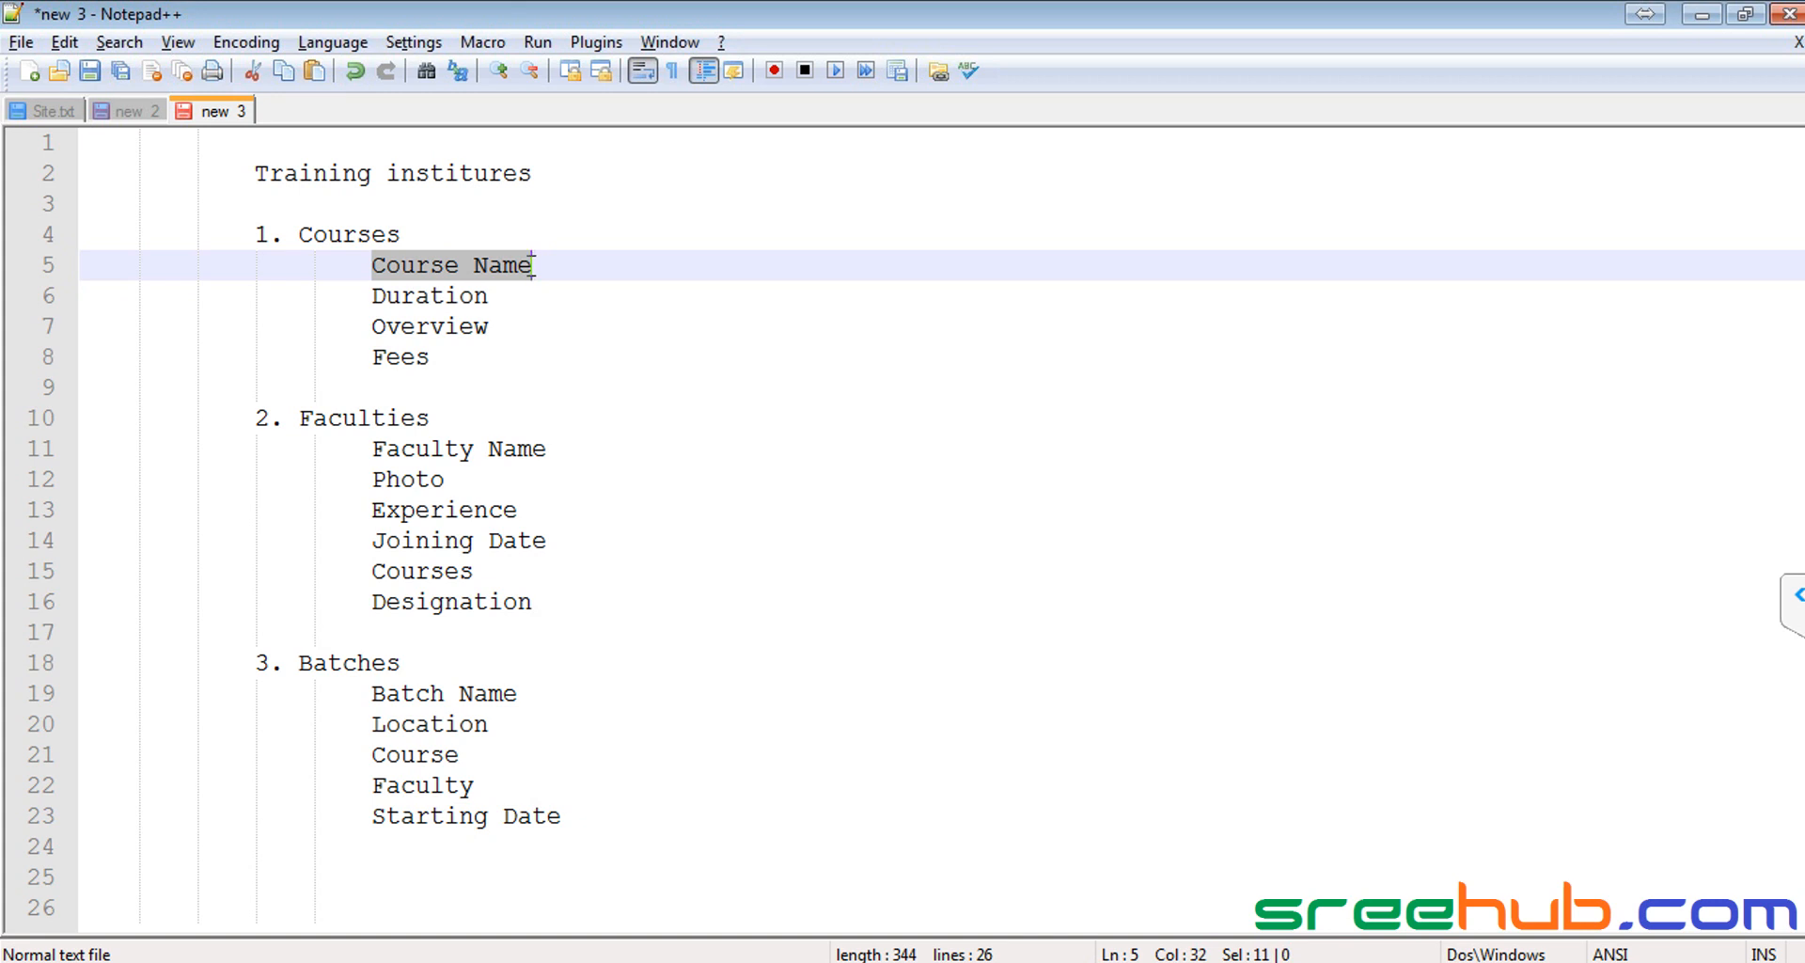
pyautogui.moveTo(372, 265); pyautogui.dragTo(573, 265)
# Step: Switch back to the SharePoint site, open the Courses list settings and rename the Title column to "Course Name"
pyautogui.hotkey('alt', 'Tab')
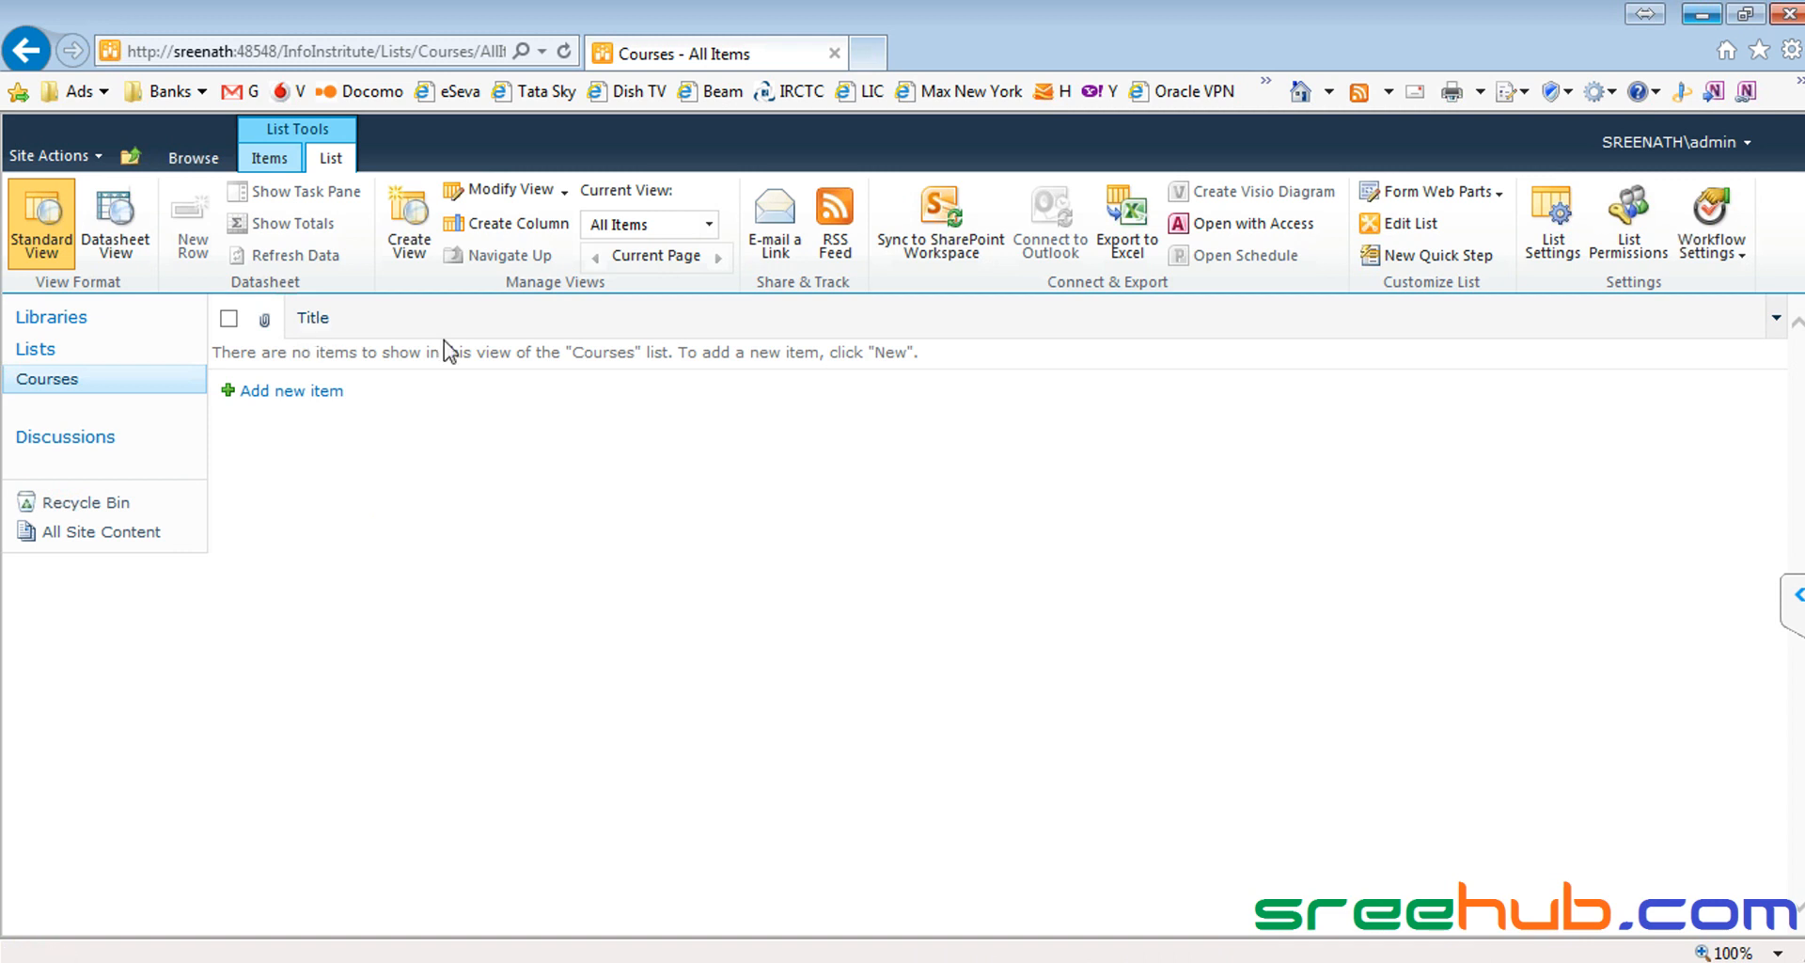
pyautogui.click(1551, 232)
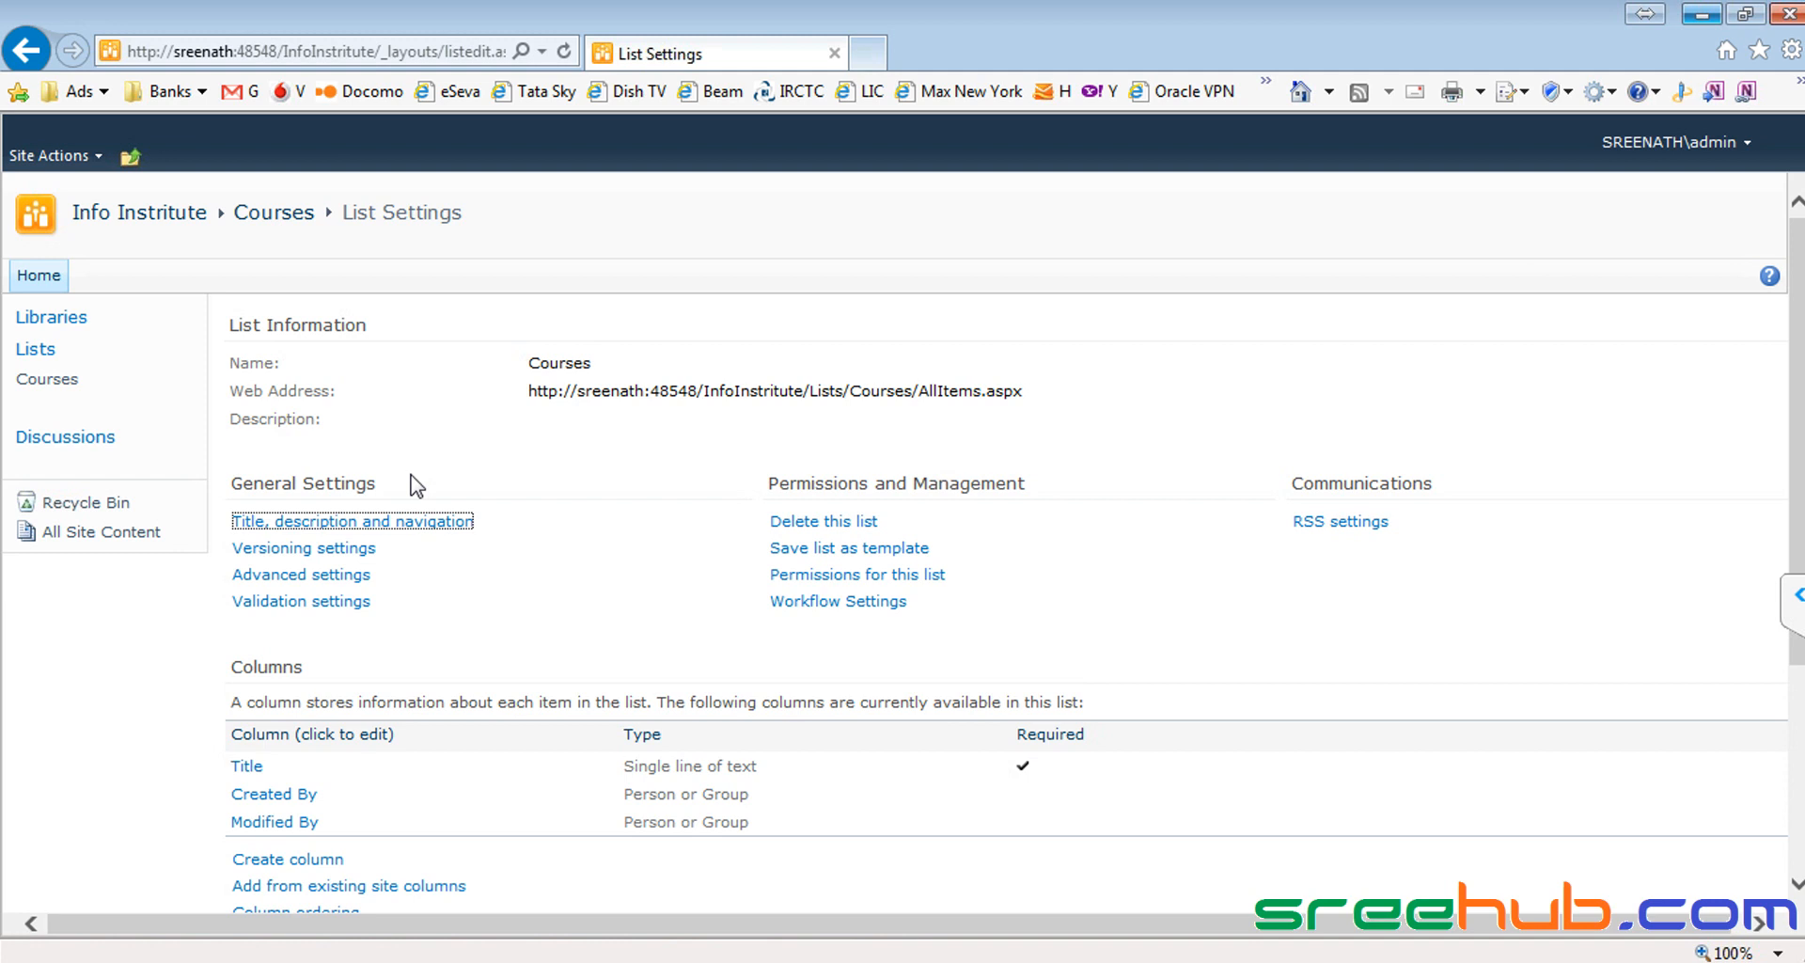
pyautogui.scroll(-1, 412, 476)
pyautogui.scroll(-1, 412, 486)
pyautogui.click(246, 549)
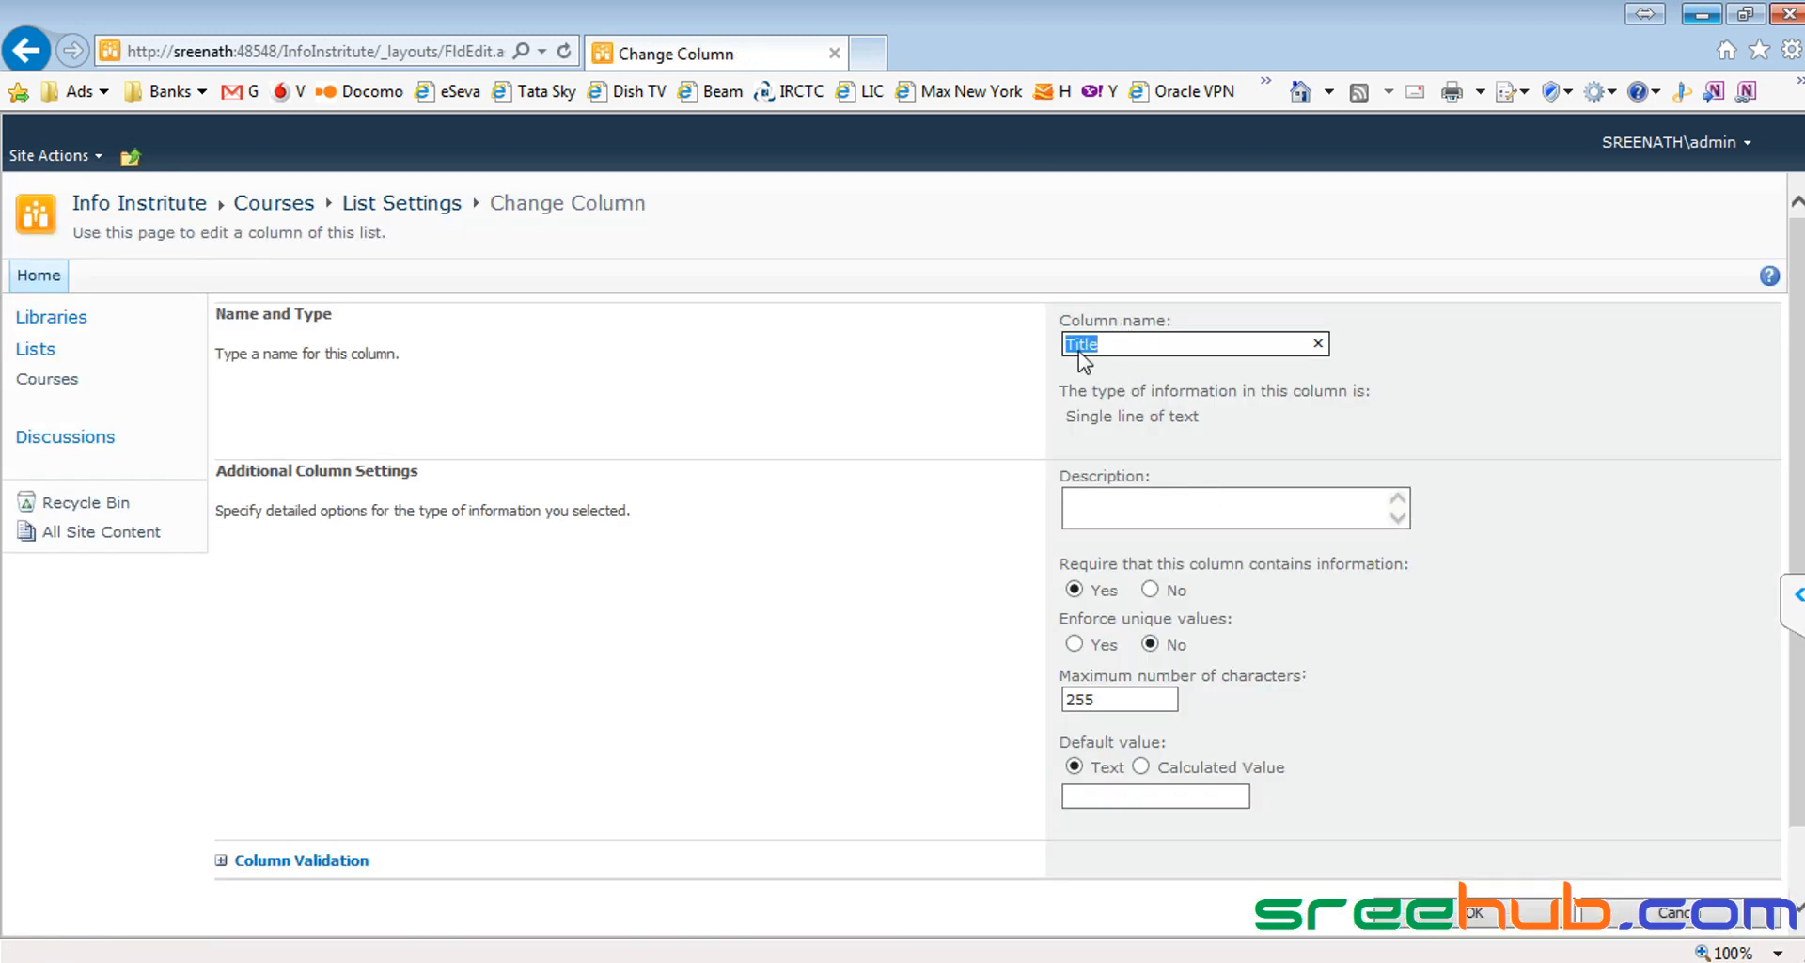
pyautogui.click(1166, 344)
pyautogui.moveTo(1216, 344); pyautogui.dragTo(1050, 345)
pyautogui.write('Course Name')
# Step: Enter "This is Course Name column" as the column's description
pyautogui.click(1147, 504)
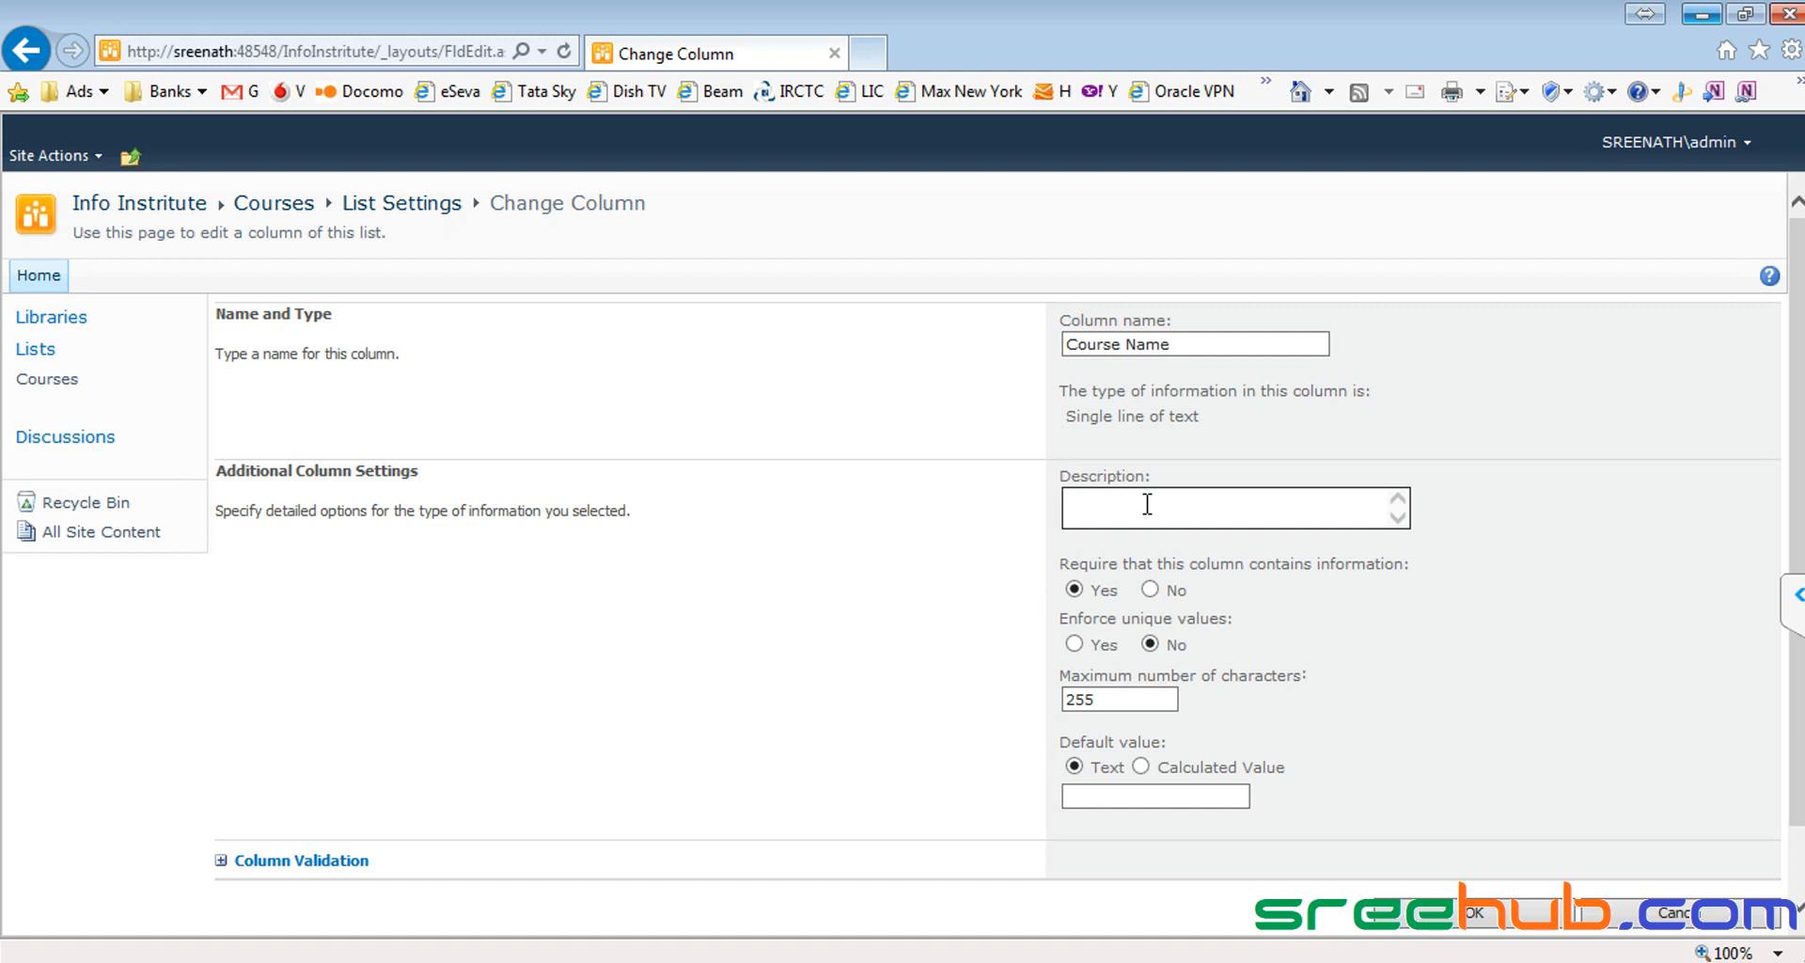
pyautogui.write('Course Name')
pyautogui.write('This is ')
pyautogui.write(' colum')
pyautogui.write('n')
# Step: Review the required-information and unique-value options of the Course Name column, and set Enforce unique values to Yes
pyautogui.moveTo(1058, 562); pyautogui.dragTo(1418, 566)
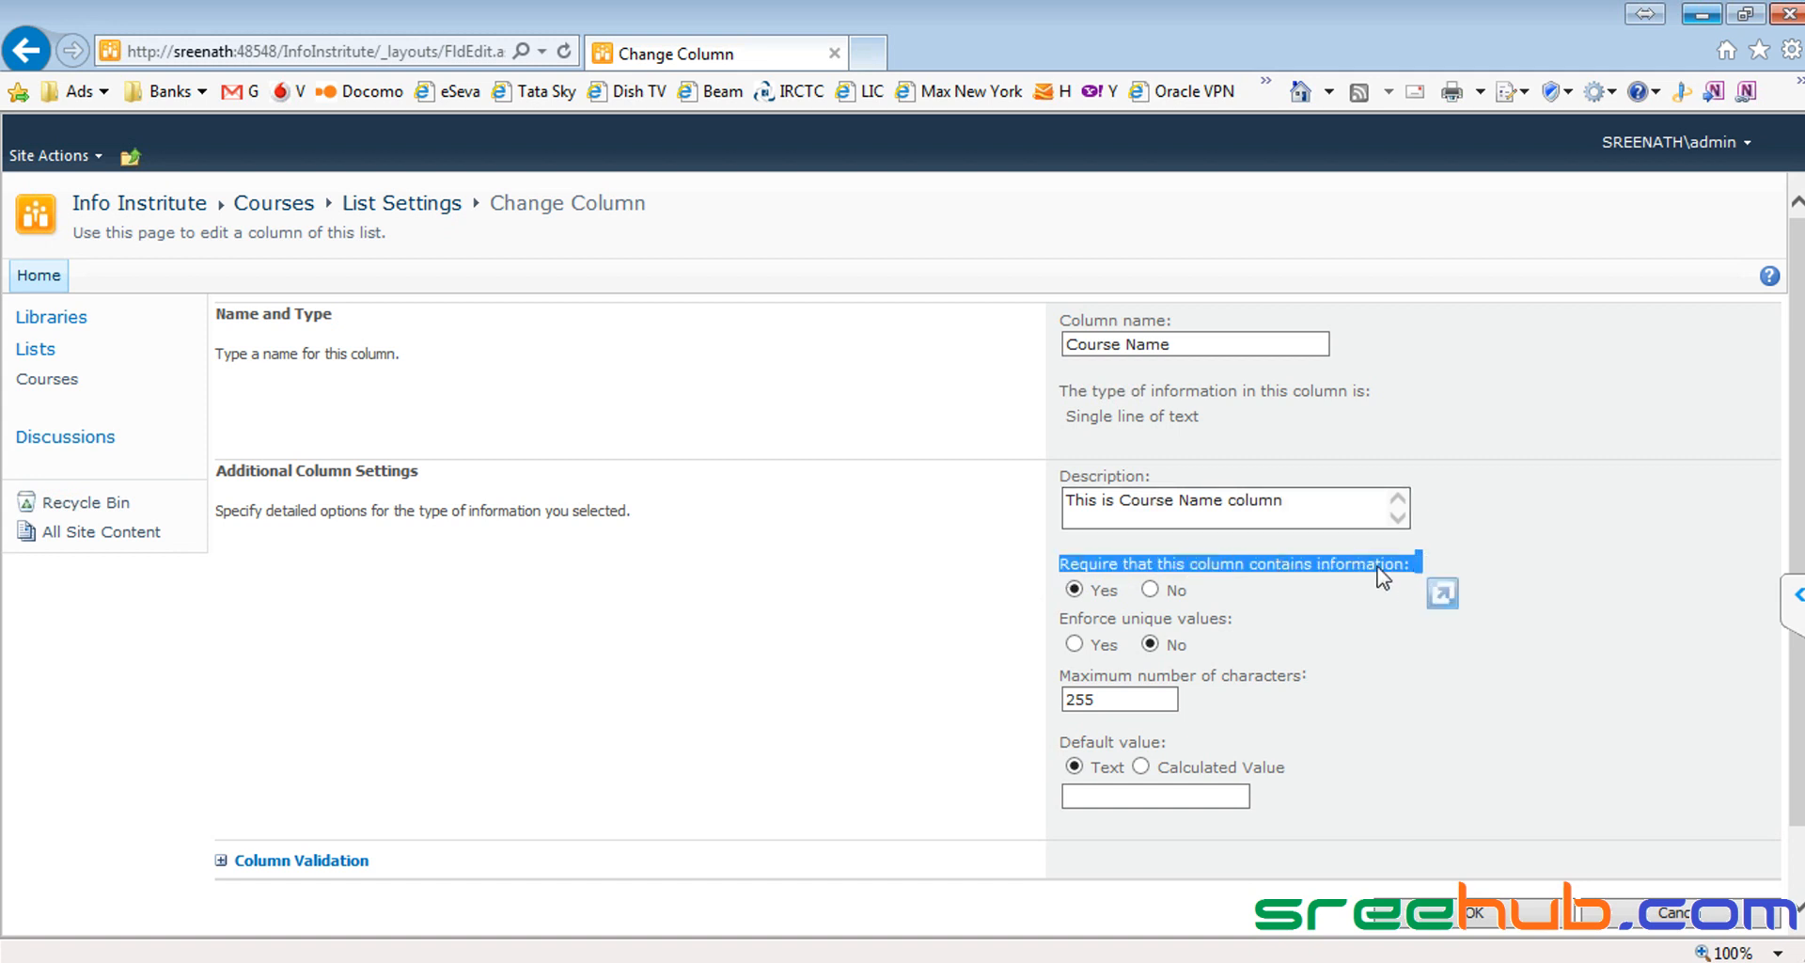
pyautogui.click(1207, 568)
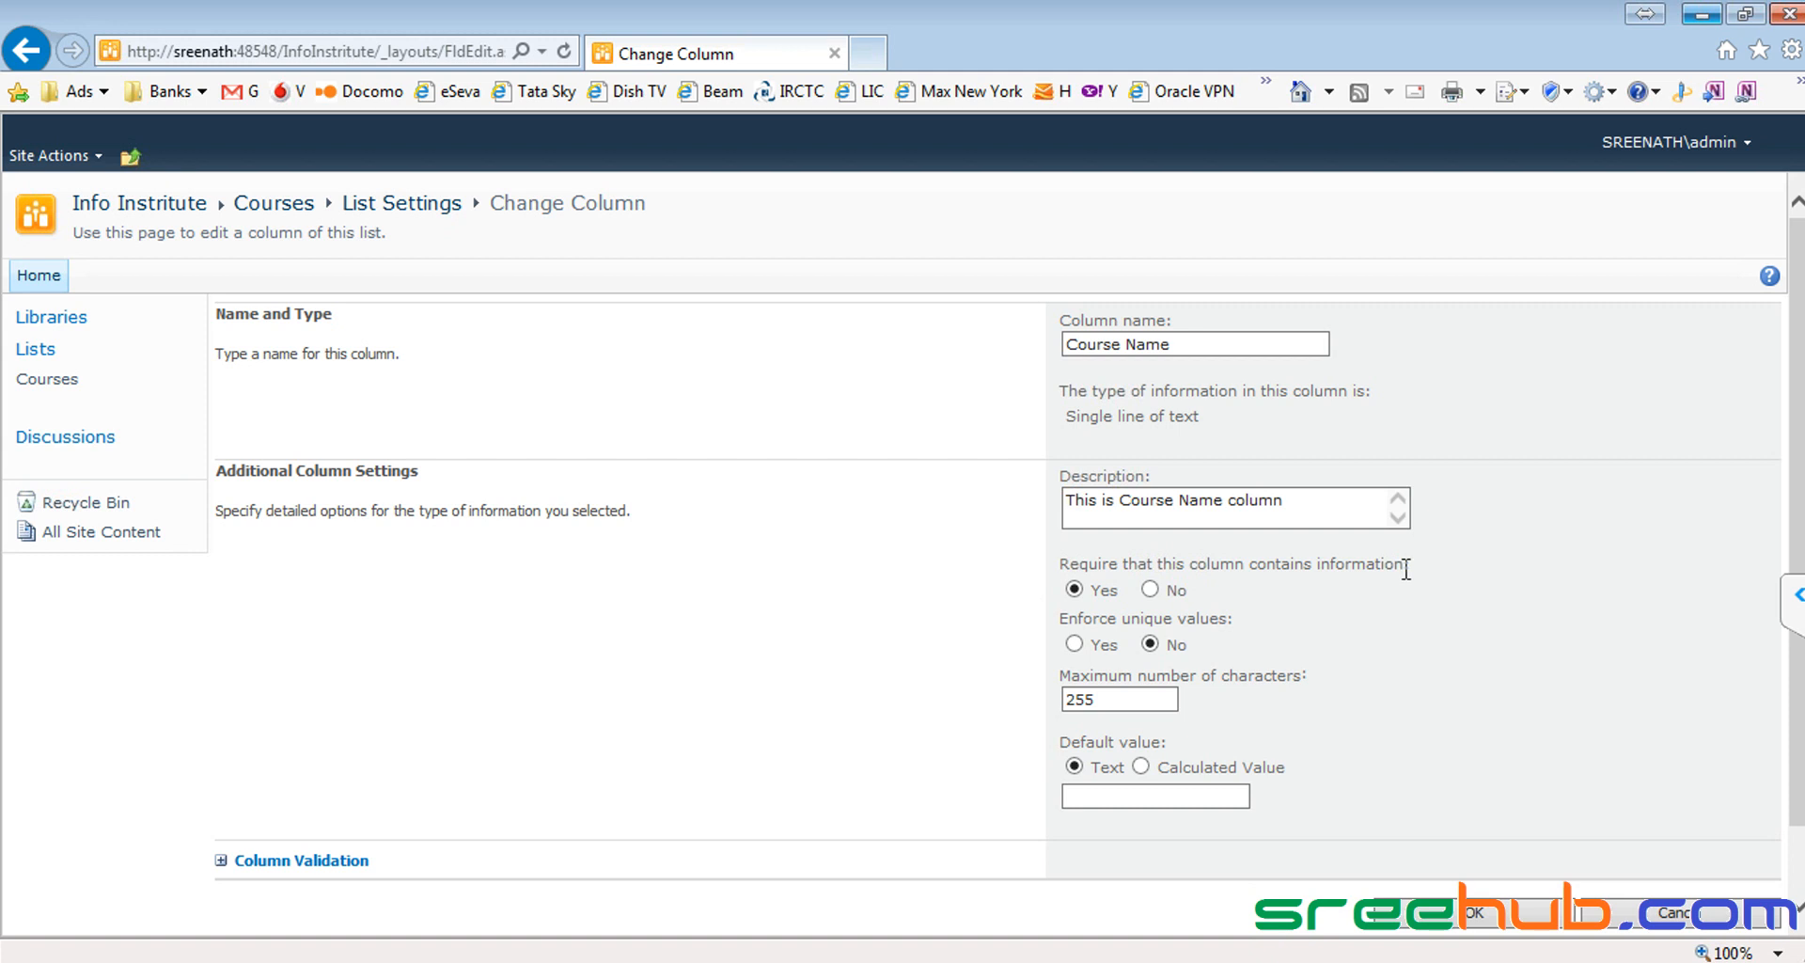
pyautogui.moveTo(1405, 569); pyautogui.dragTo(1268, 617)
pyautogui.click(1128, 571)
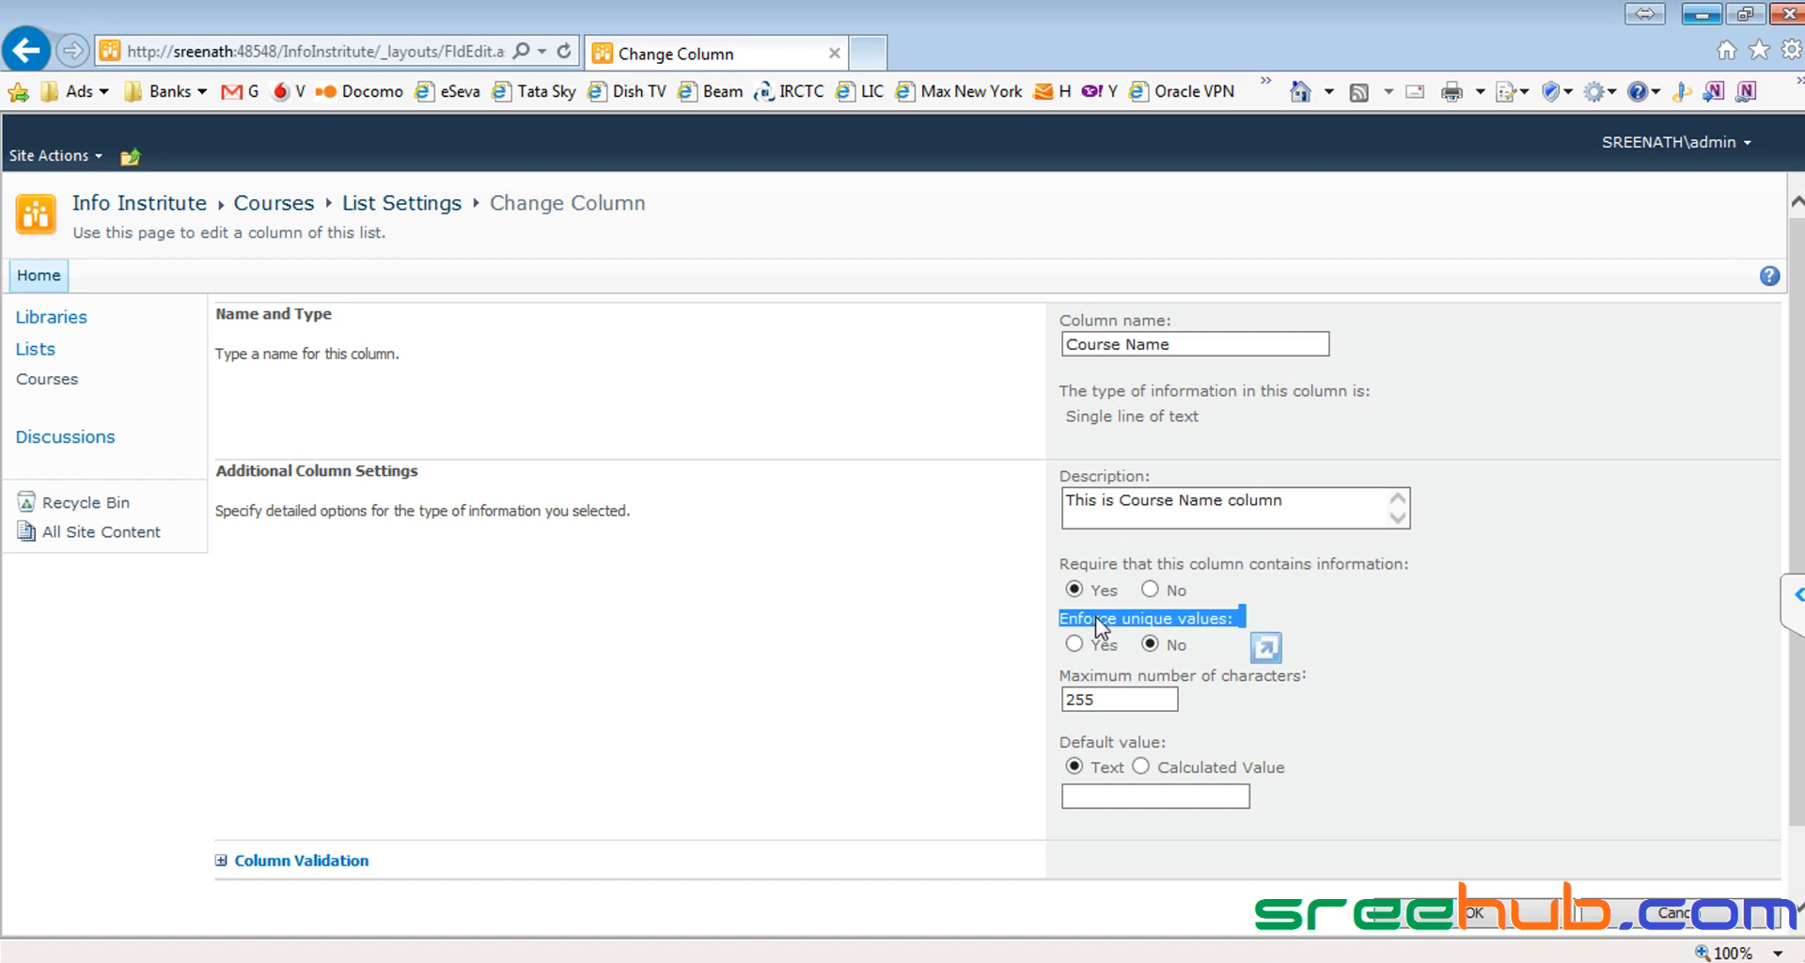
pyautogui.doubleClick(1146, 621)
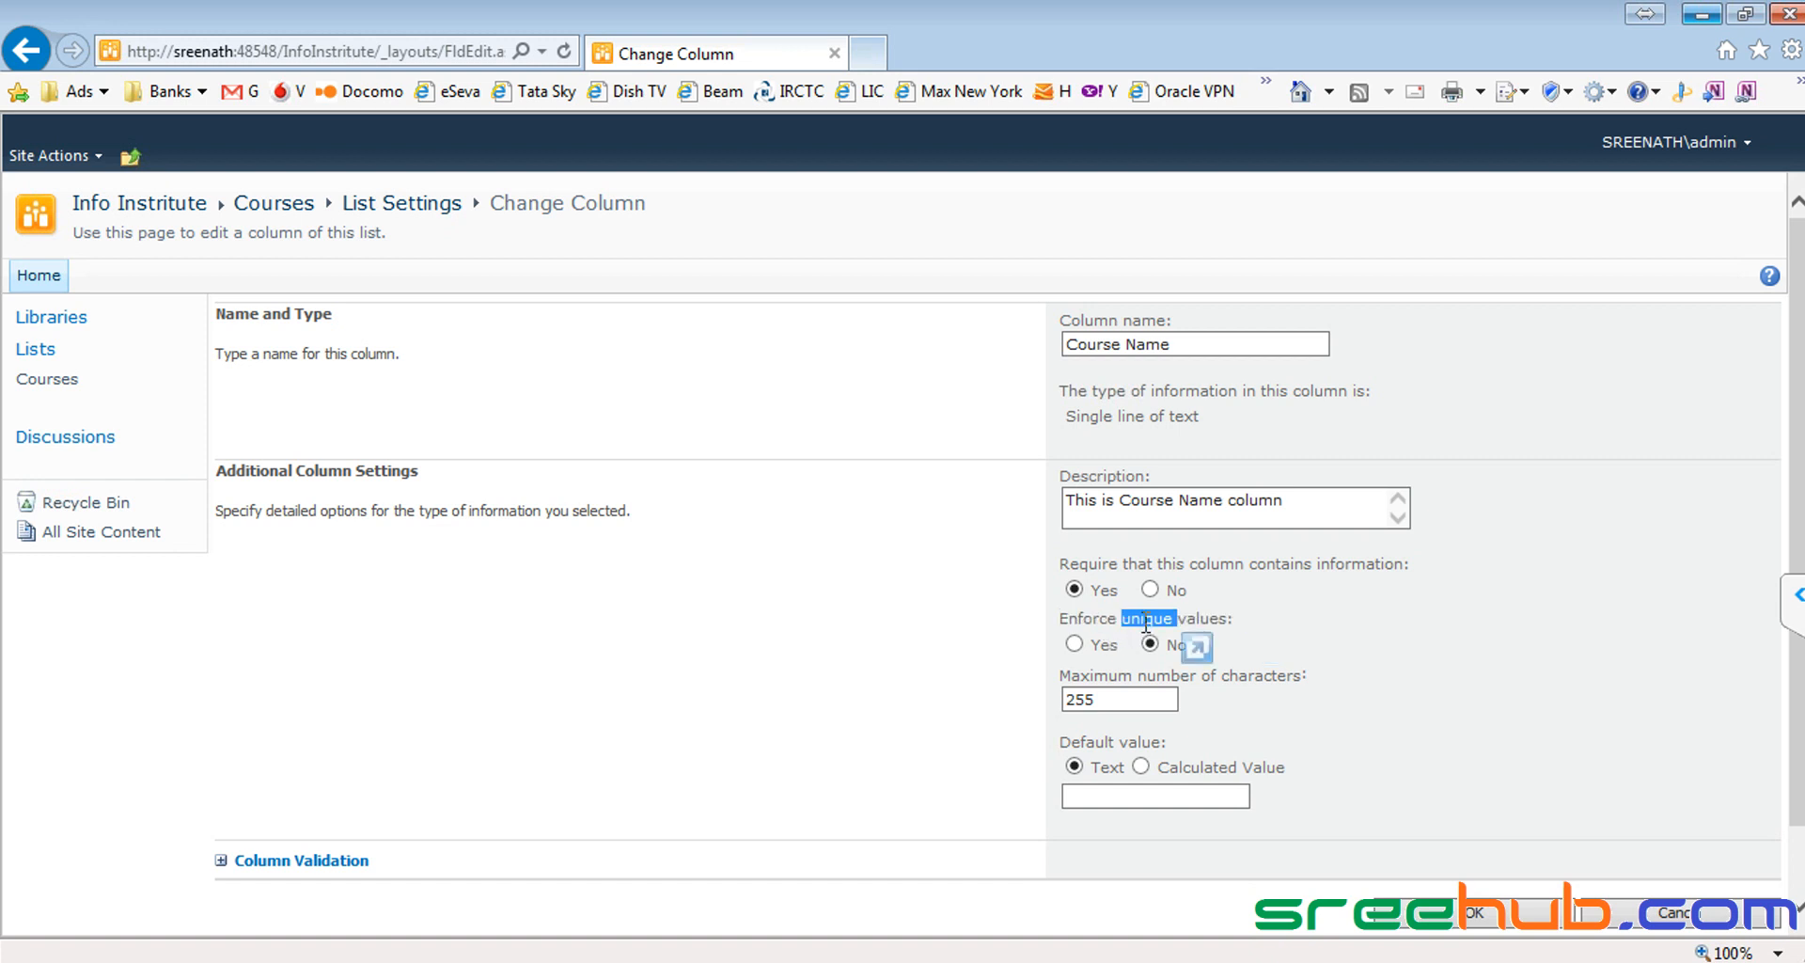
pyautogui.click(1075, 645)
pyautogui.click(1090, 639)
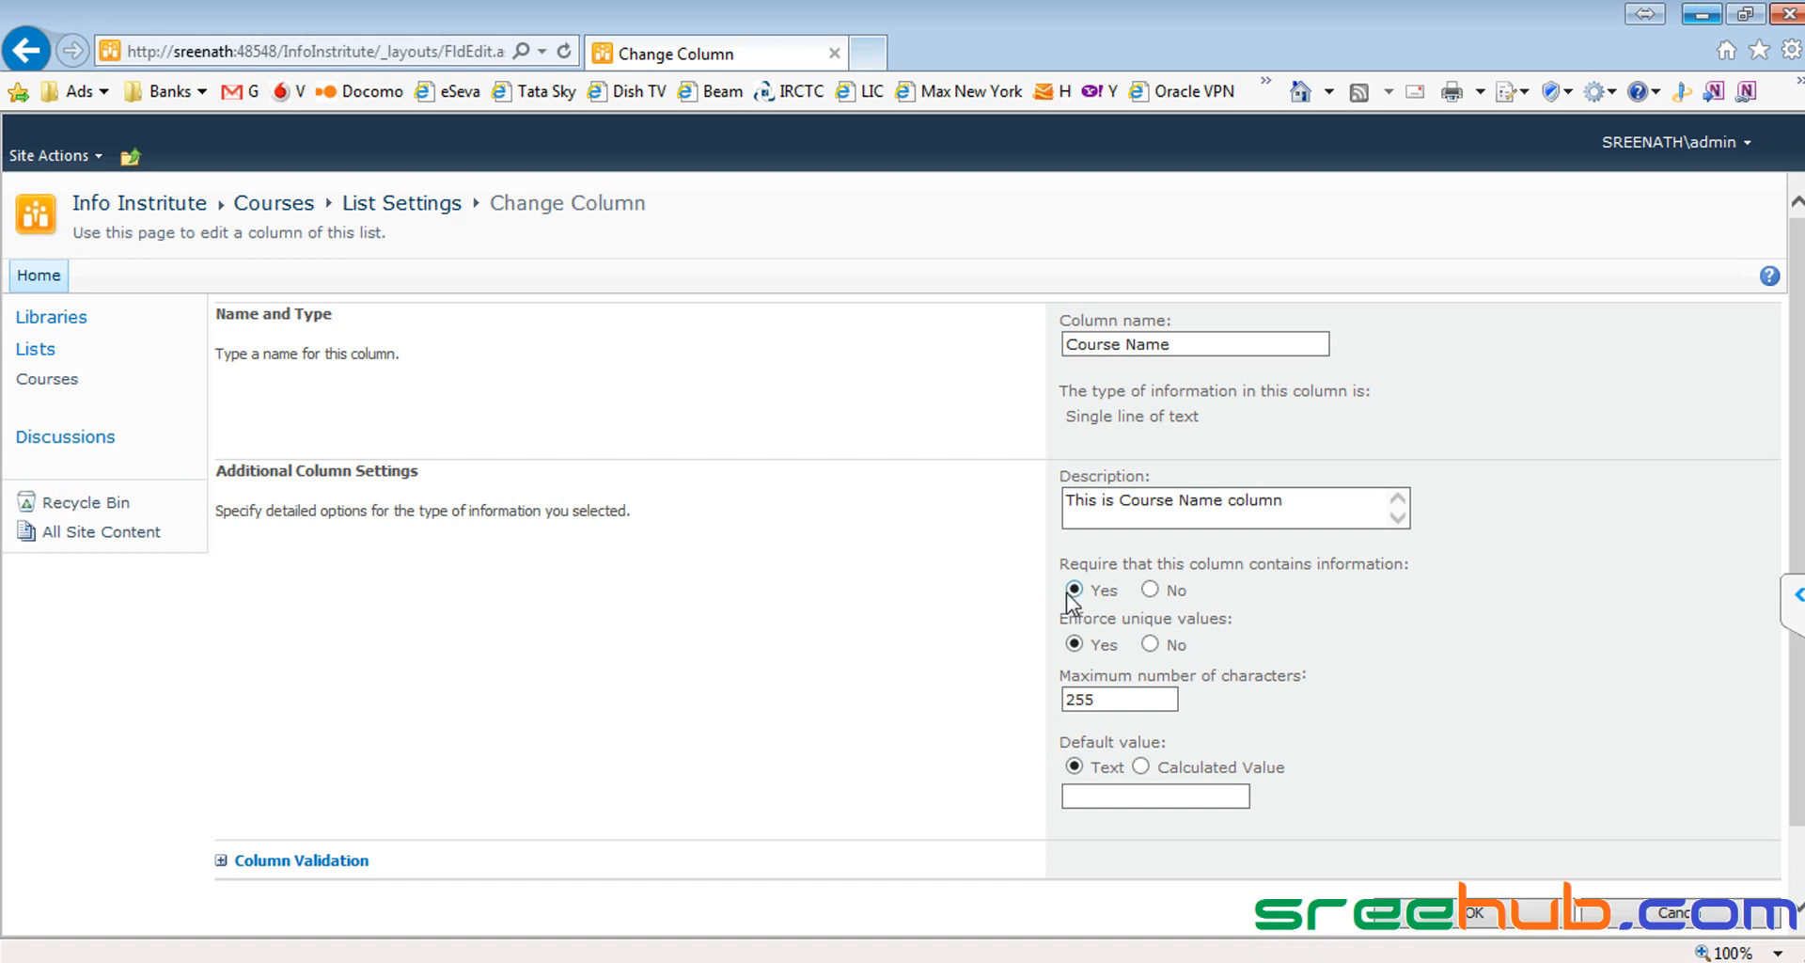
# Step: Review the maximum number of characters, save the Course Name column and agree to index it
pyautogui.click(1140, 700)
pyautogui.moveTo(1126, 701); pyautogui.dragTo(1043, 698)
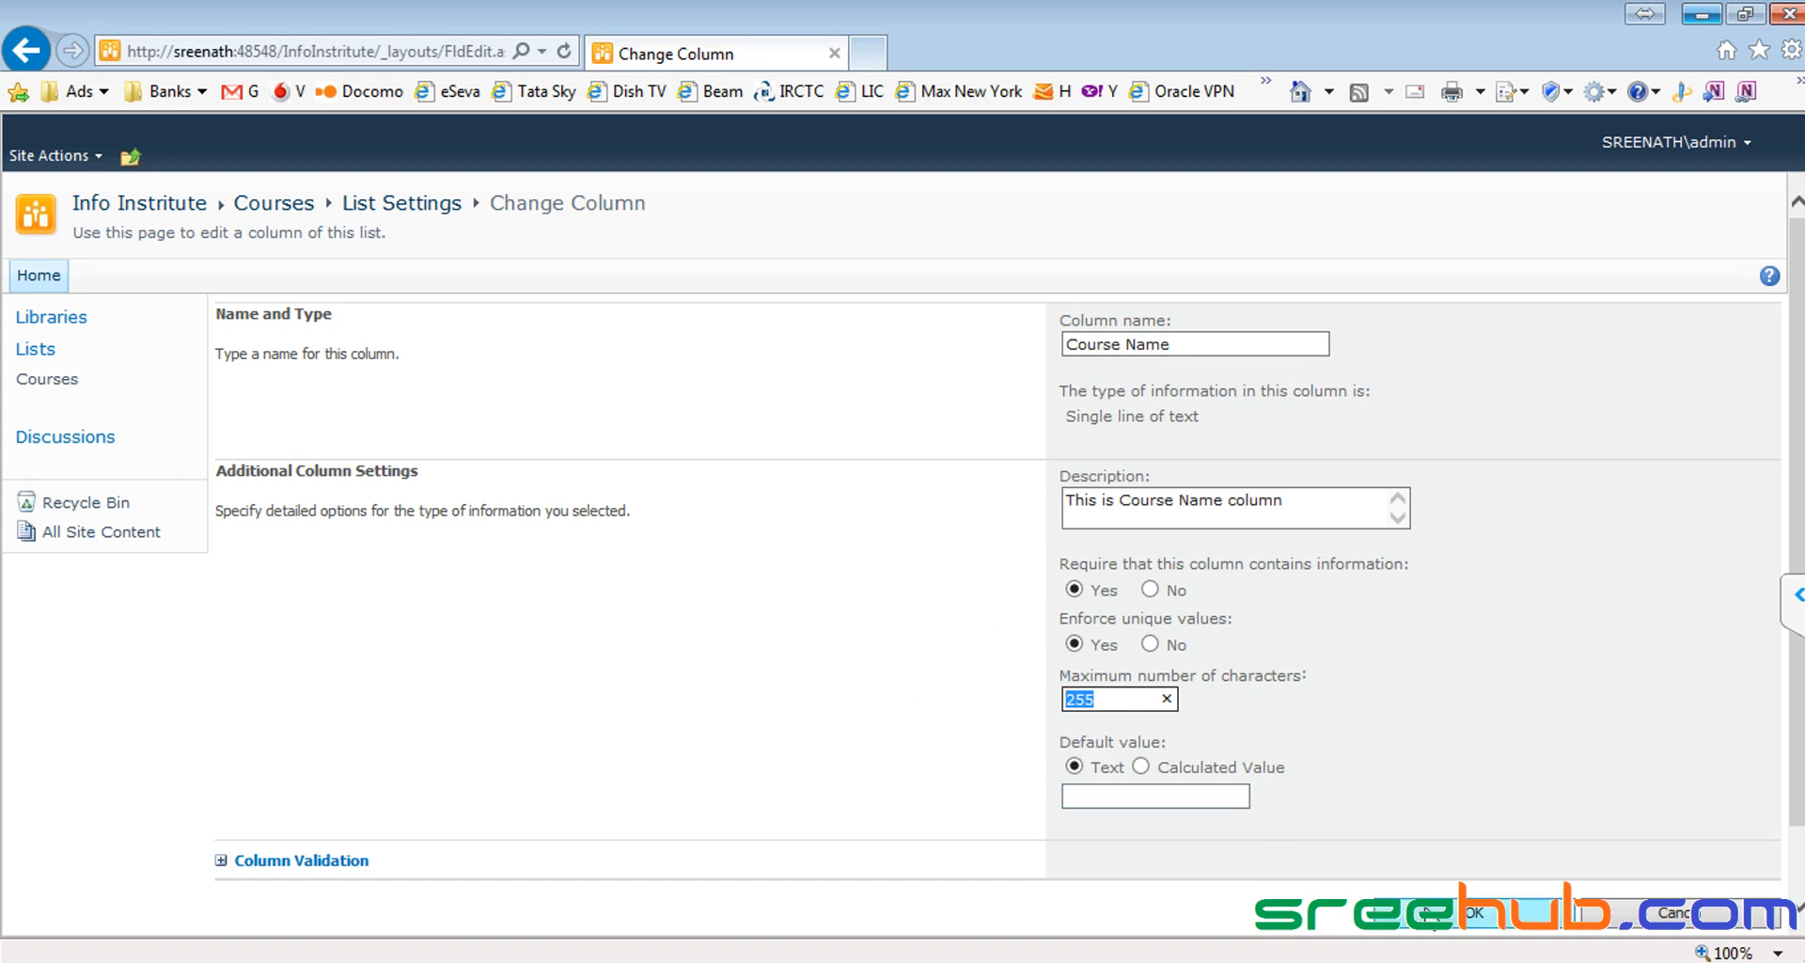
pyautogui.click(1482, 914)
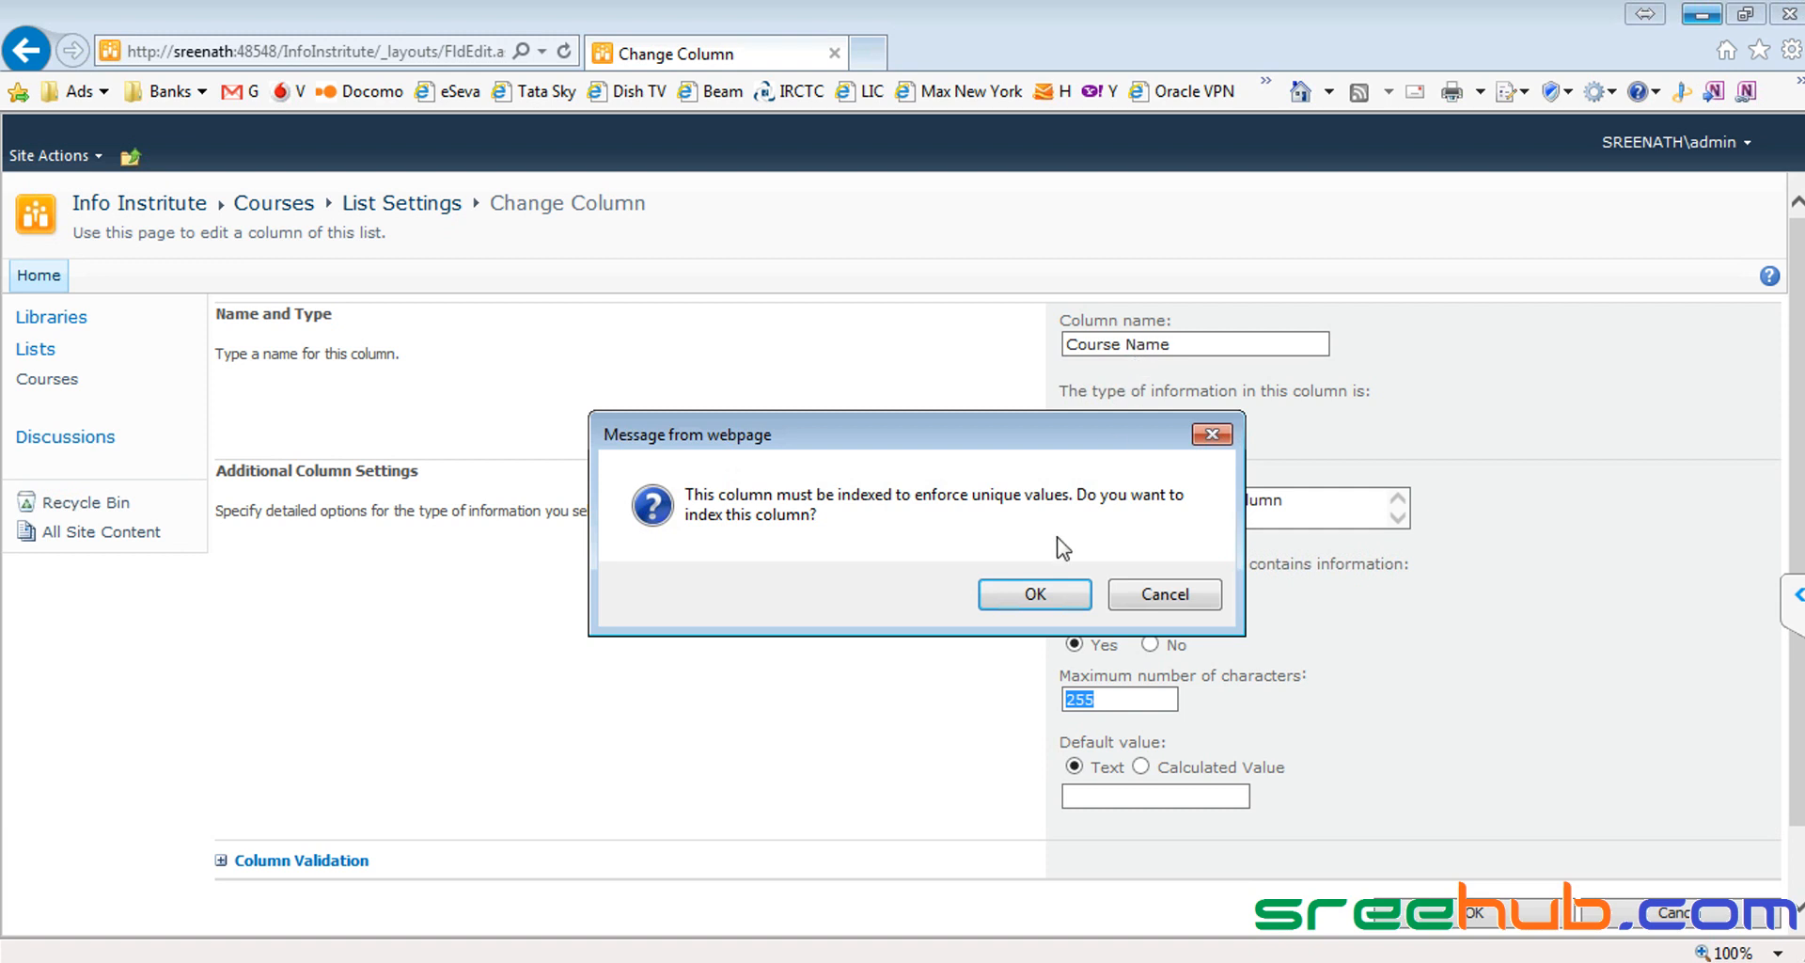
pyautogui.click(1034, 592)
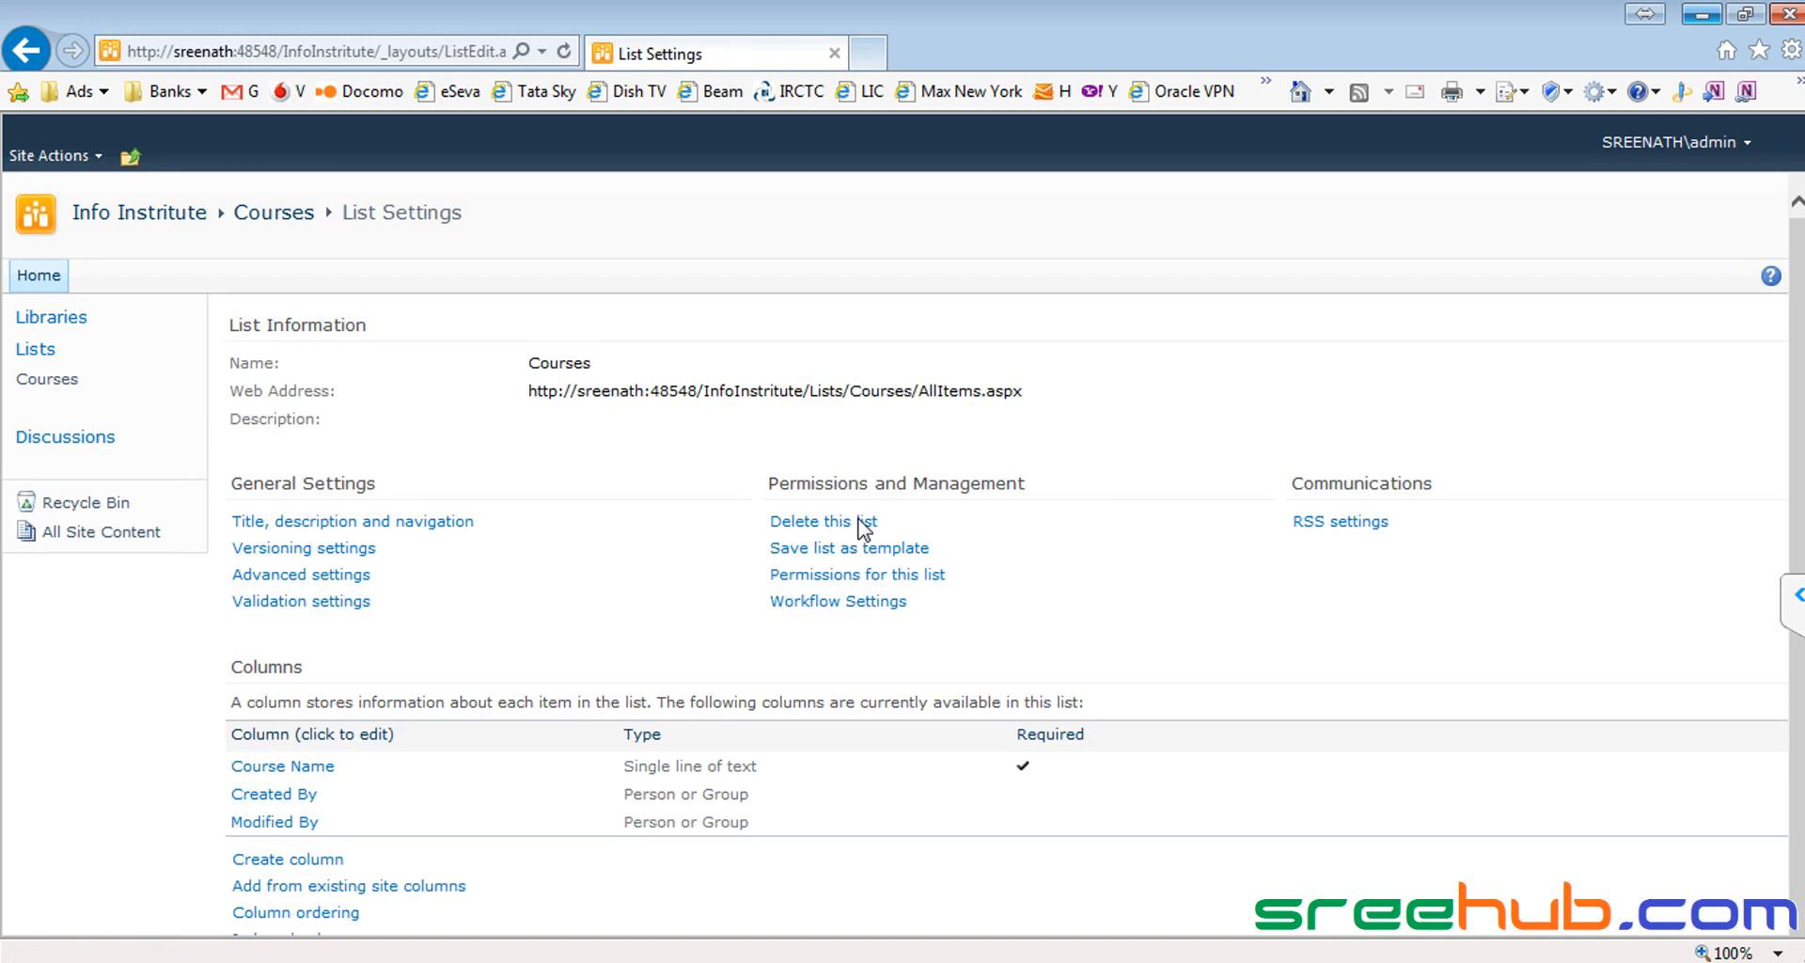
# Step: Check the columns in the list settings and open the Courses list to view its column heading
pyautogui.scroll(-3, 568, 371)
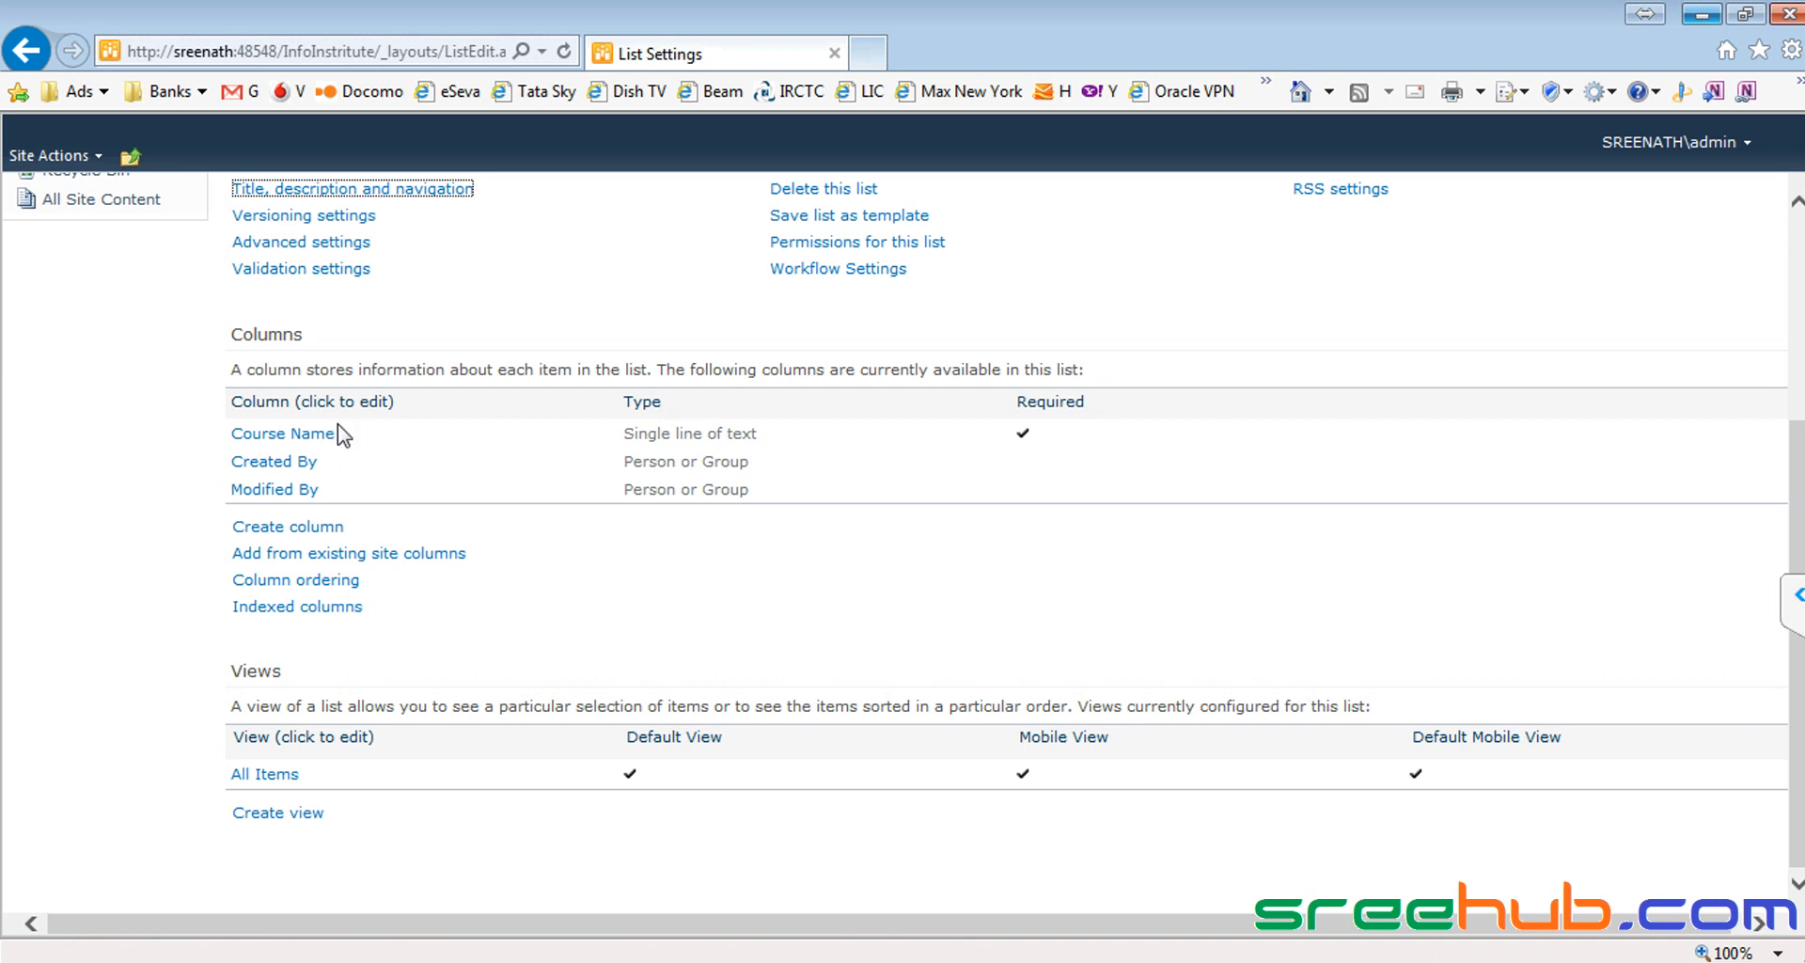
pyautogui.scroll(2, 348, 440)
pyautogui.click(85, 274)
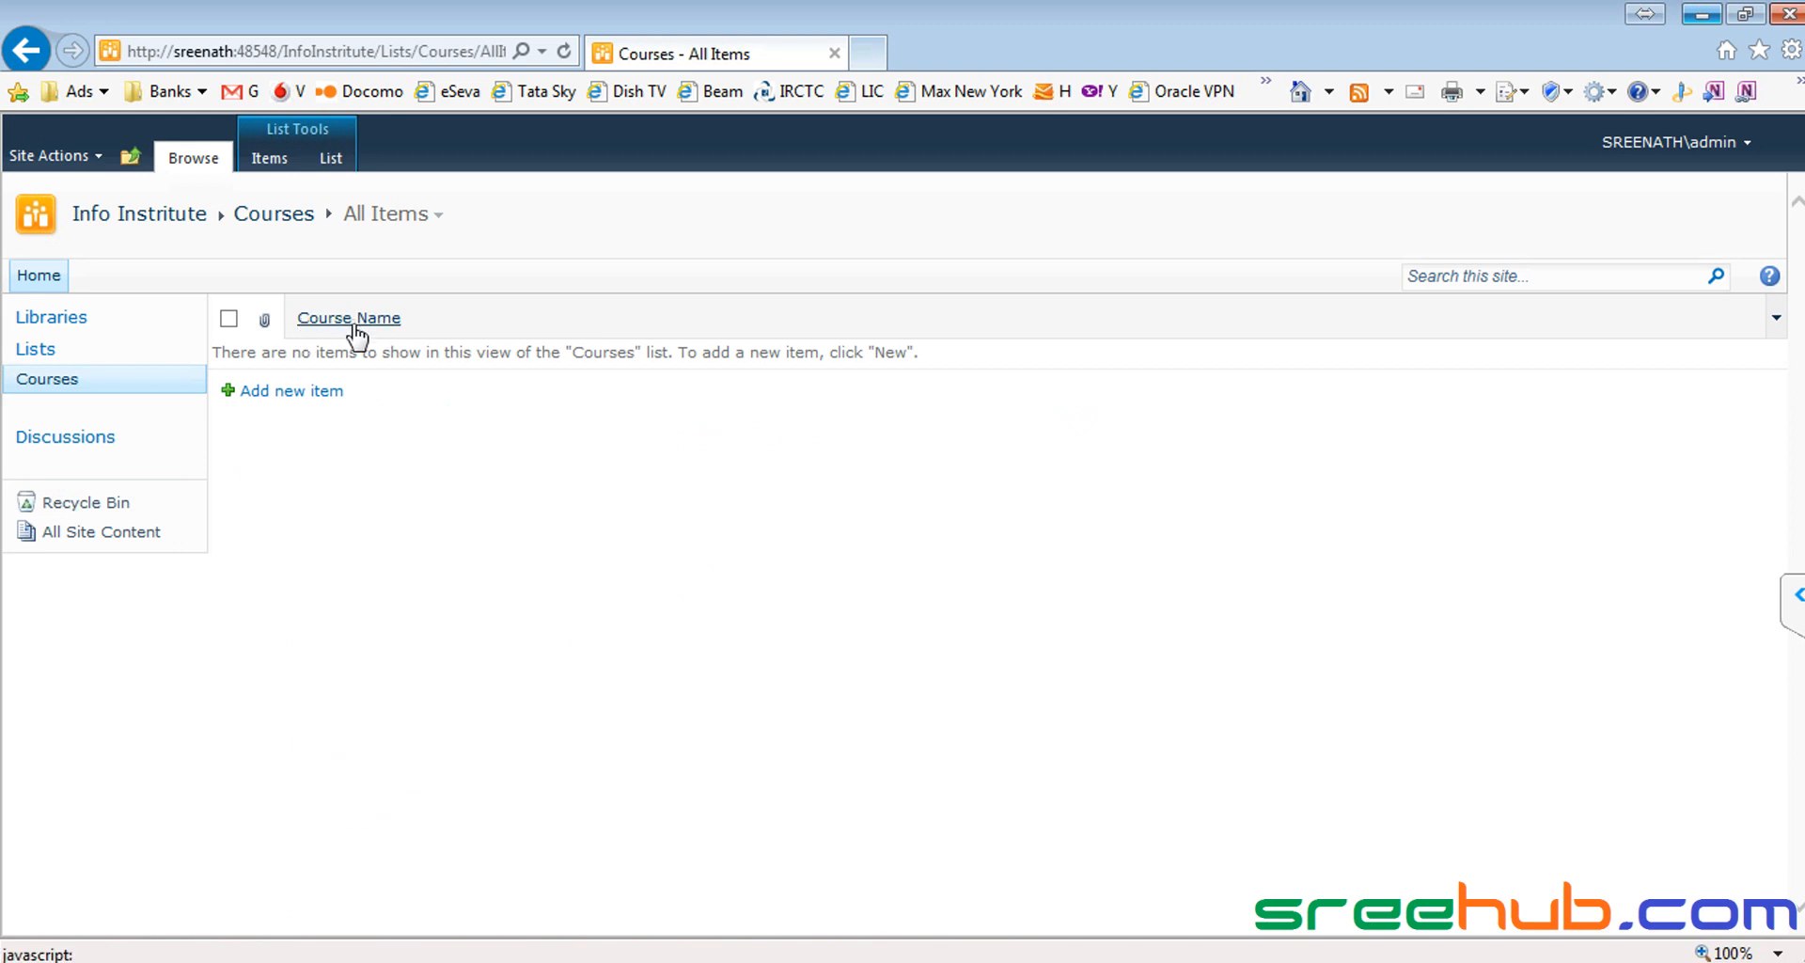
# Step: Switch to the notes, review the remaining Courses fields and highlight "Duration"
pyautogui.hotkey('alt', 'Tab')
pyautogui.click(373, 297)
pyautogui.moveTo(372, 297); pyautogui.dragTo(451, 354)
pyautogui.click(403, 291)
pyautogui.moveTo(374, 294); pyautogui.dragTo(491, 296)
# Step: Return to the Courses list and start a new column named "Duration" with the Number type
pyautogui.hotkey('alt', 'Tab')
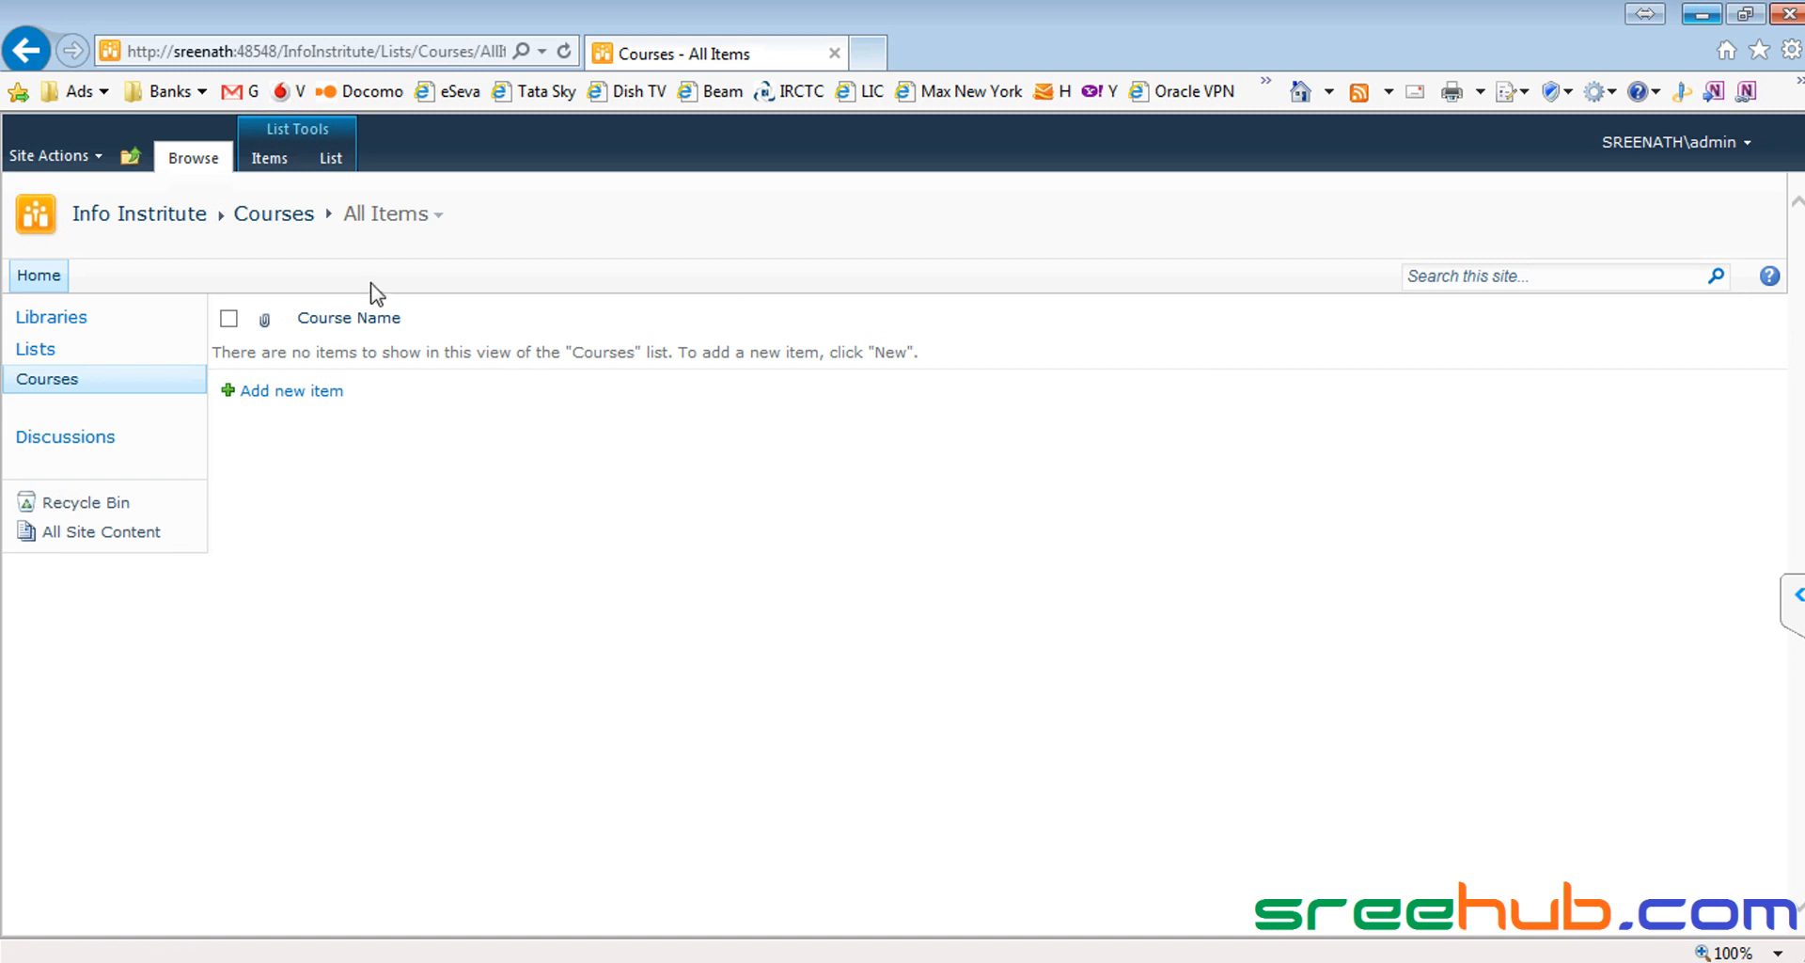
pyautogui.click(332, 158)
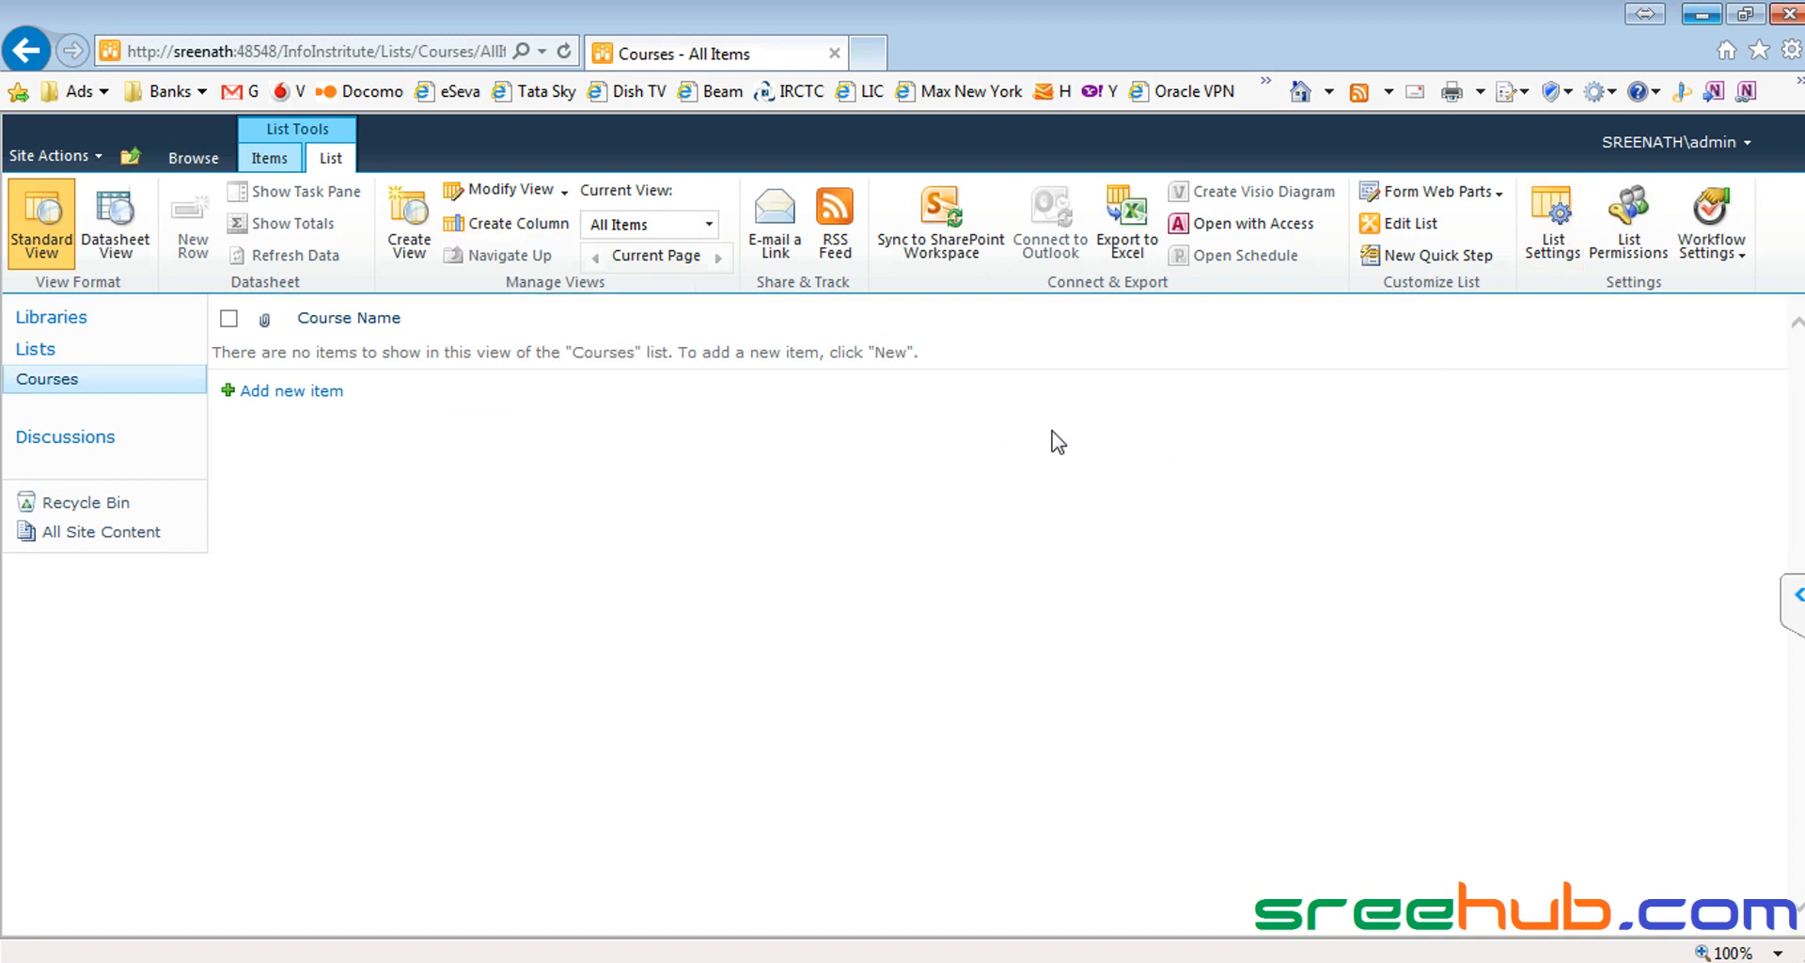
pyautogui.click(495, 226)
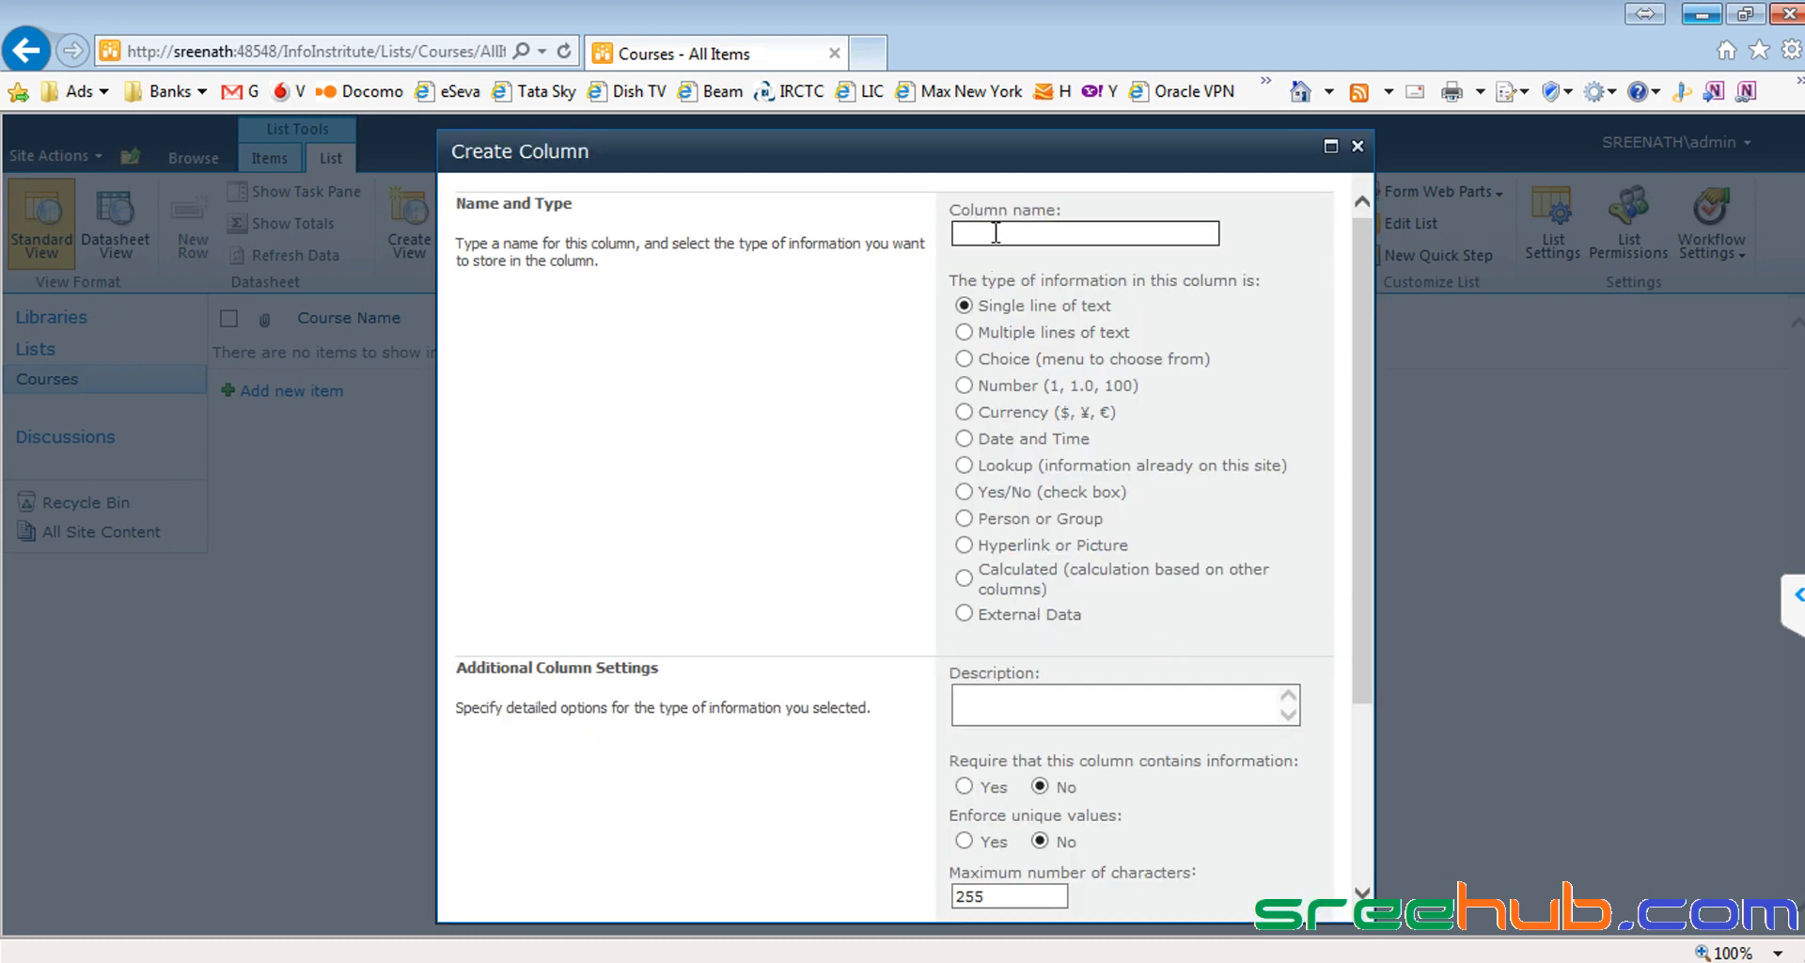
pyautogui.write('Duration')
pyautogui.moveTo(1043, 233); pyautogui.dragTo(935, 235)
pyautogui.click(995, 239)
pyautogui.click(963, 385)
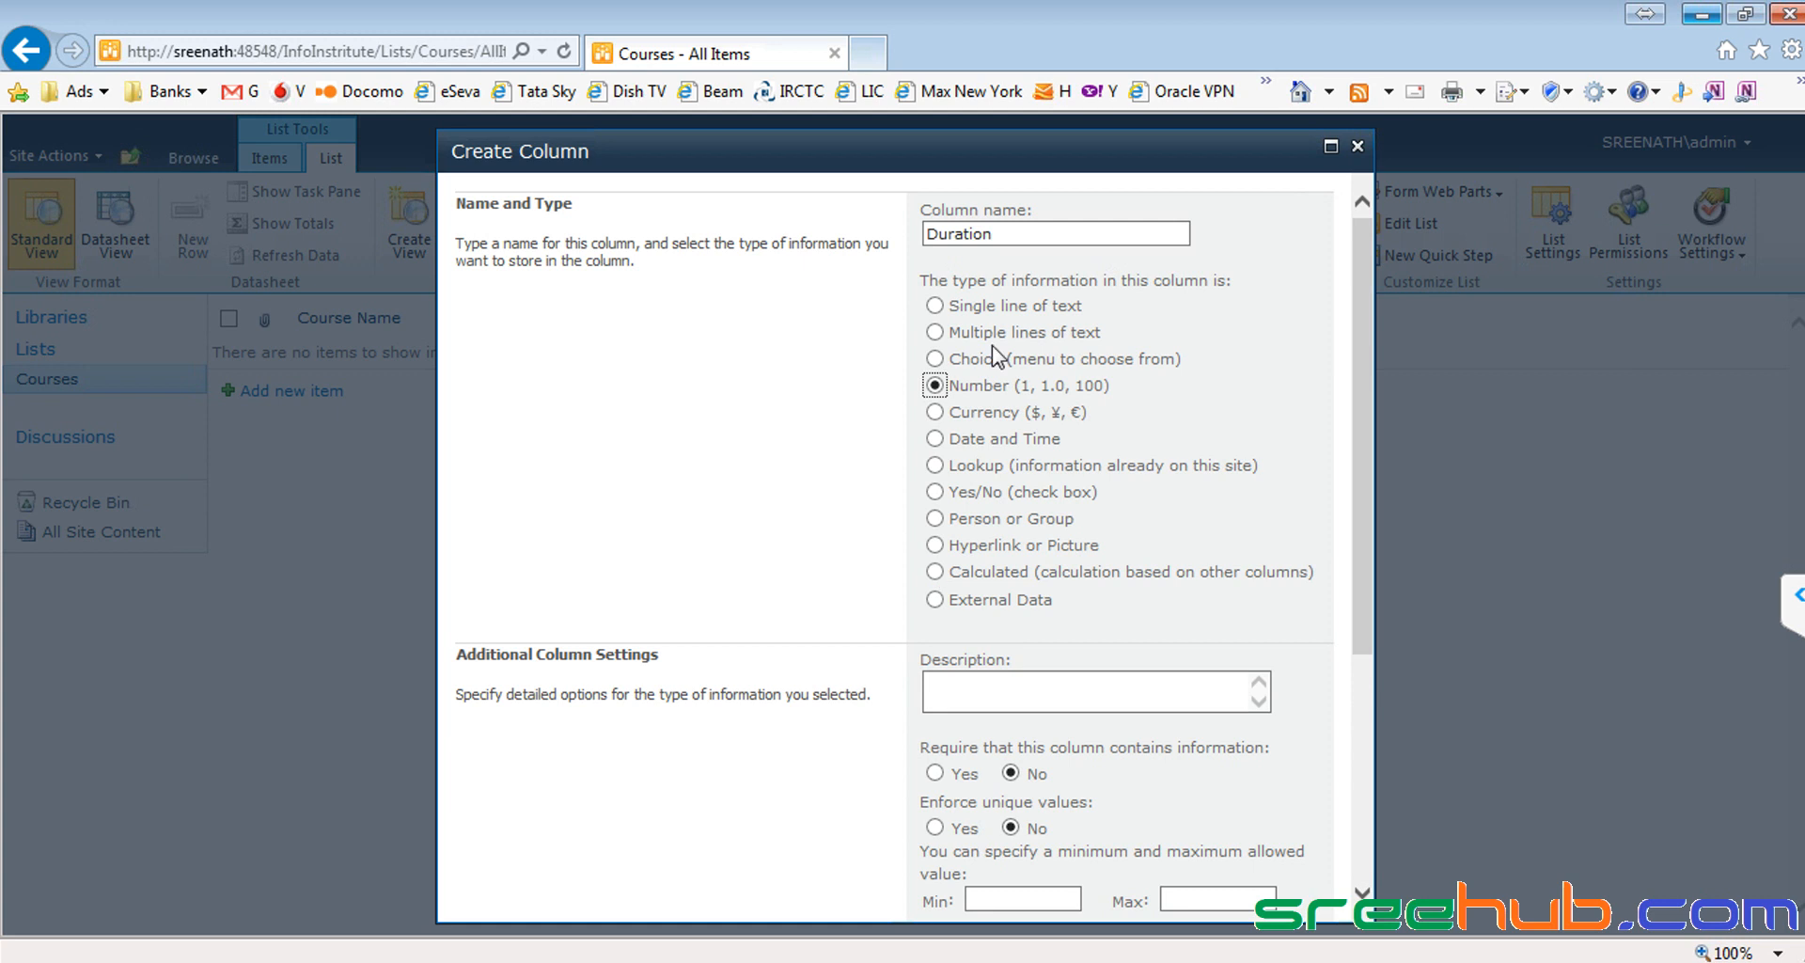
pyautogui.moveTo(1007, 233); pyautogui.dragTo(929, 232)
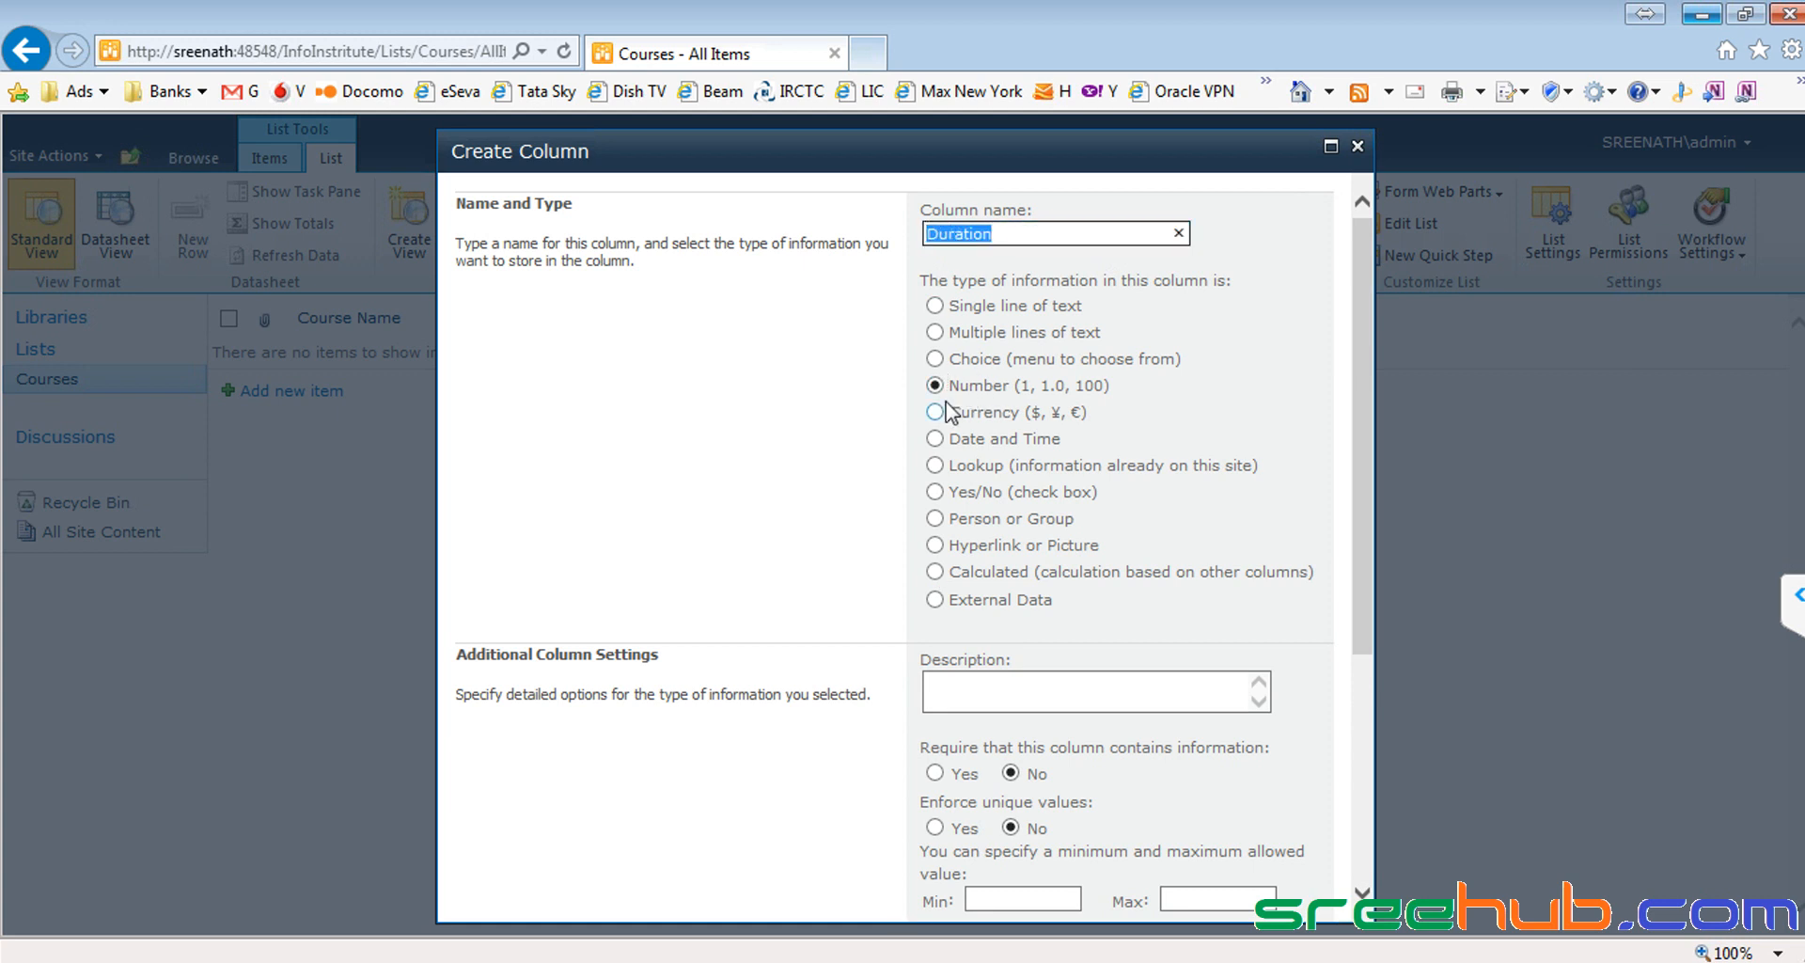
# Step: Enter "This is for duration" as the description of the Duration column
pyautogui.moveTo(1358, 556); pyautogui.dragTo(1346, 675)
pyautogui.click(999, 494)
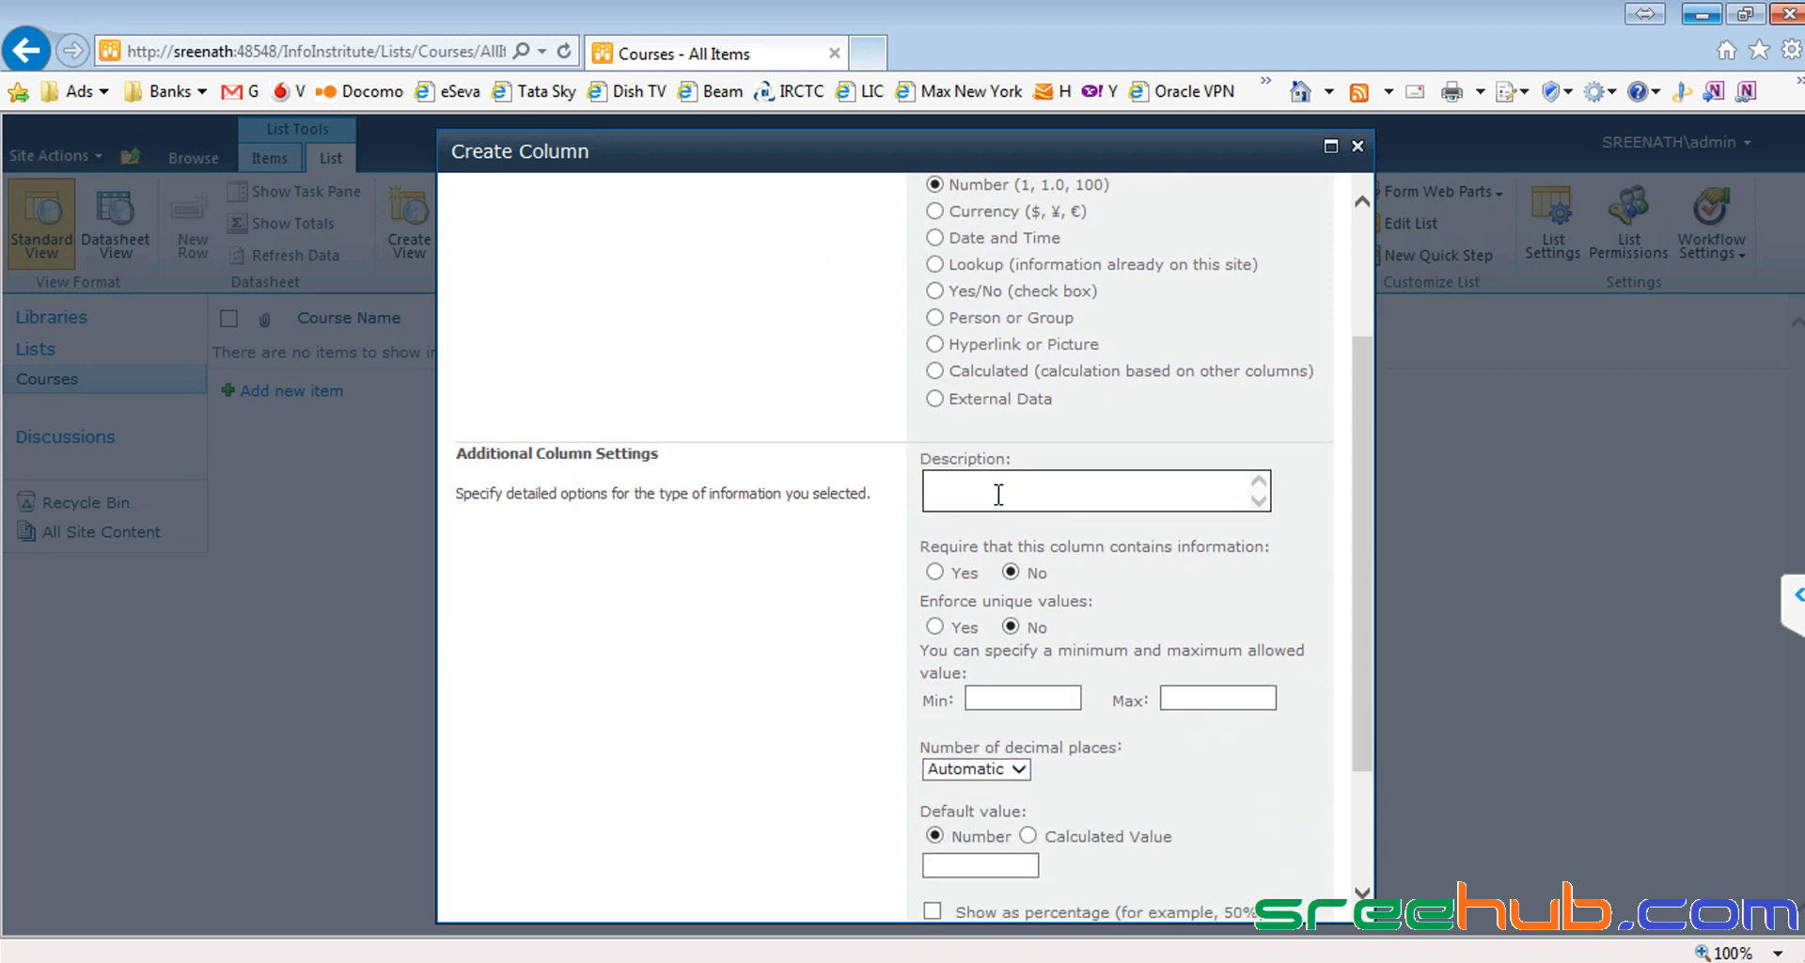
pyautogui.write('This is for de')
pyautogui.write('ration')
pyautogui.moveTo(1356, 563); pyautogui.dragTo(1357, 619)
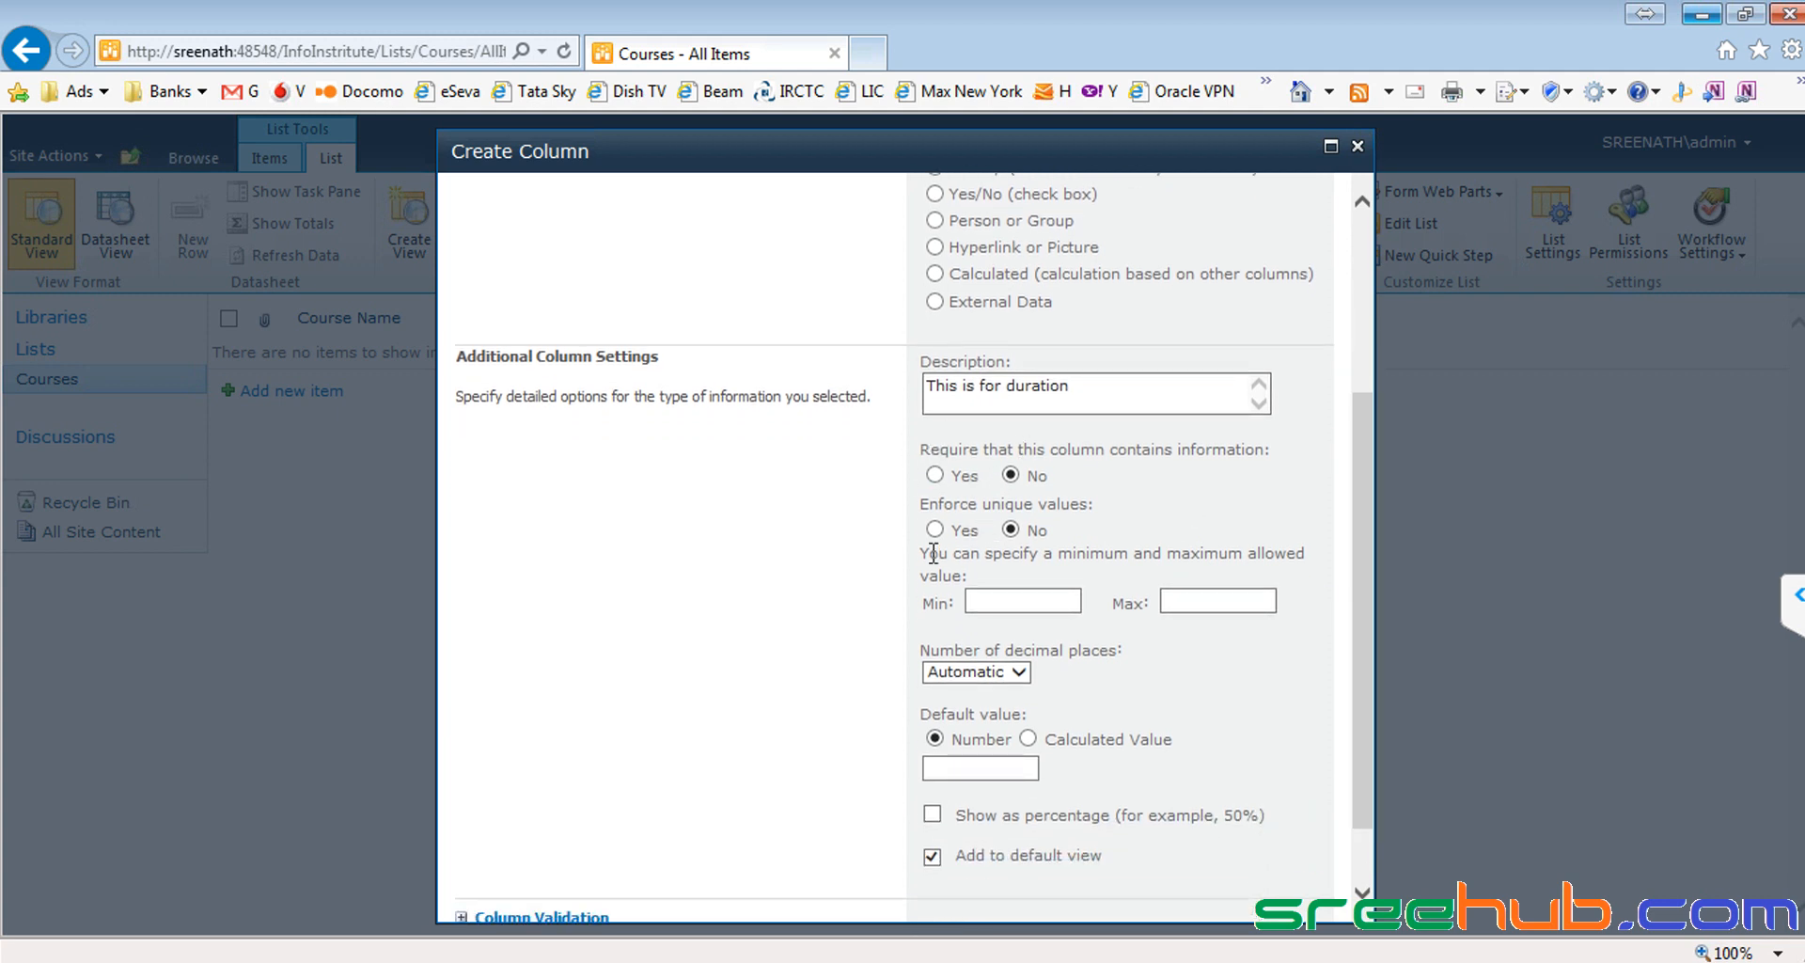
# Step: Limit the Duration values to a minimum of 10 and a maximum of 100, with 0 decimal places
pyautogui.moveTo(924, 556); pyautogui.dragTo(1005, 583)
pyautogui.click(1005, 583)
pyautogui.click(993, 597)
pyautogui.click(1204, 606)
pyautogui.write('100')
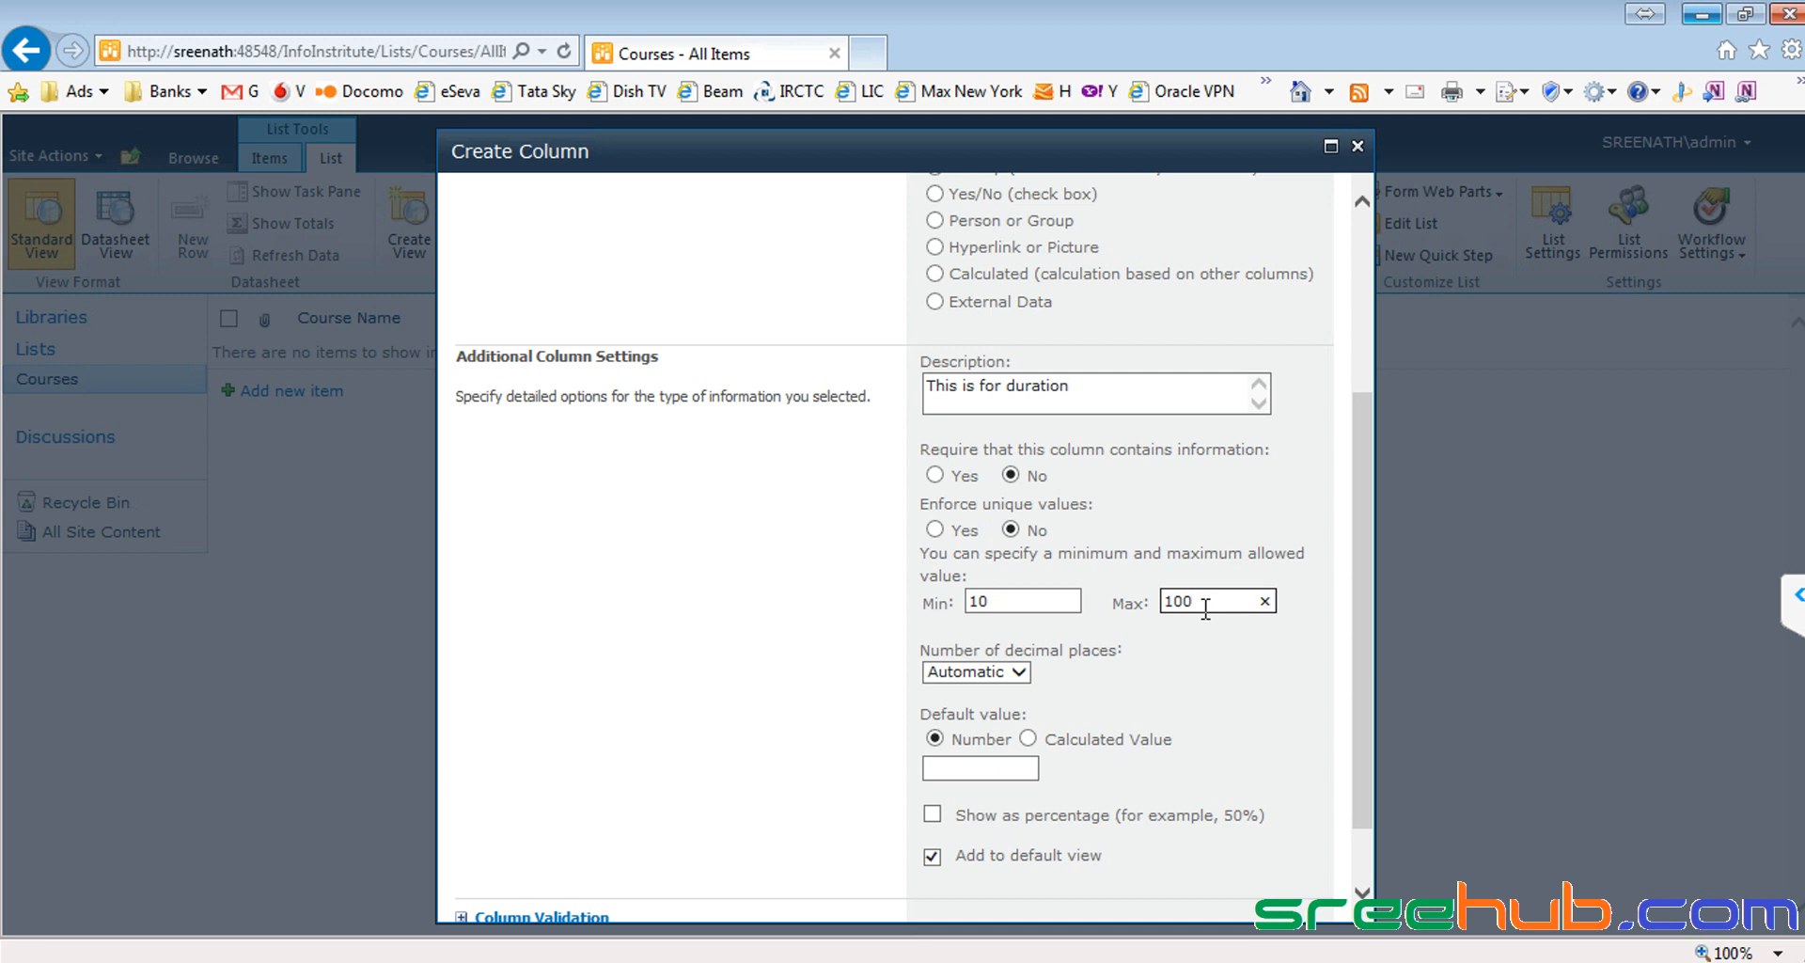
pyautogui.click(1019, 672)
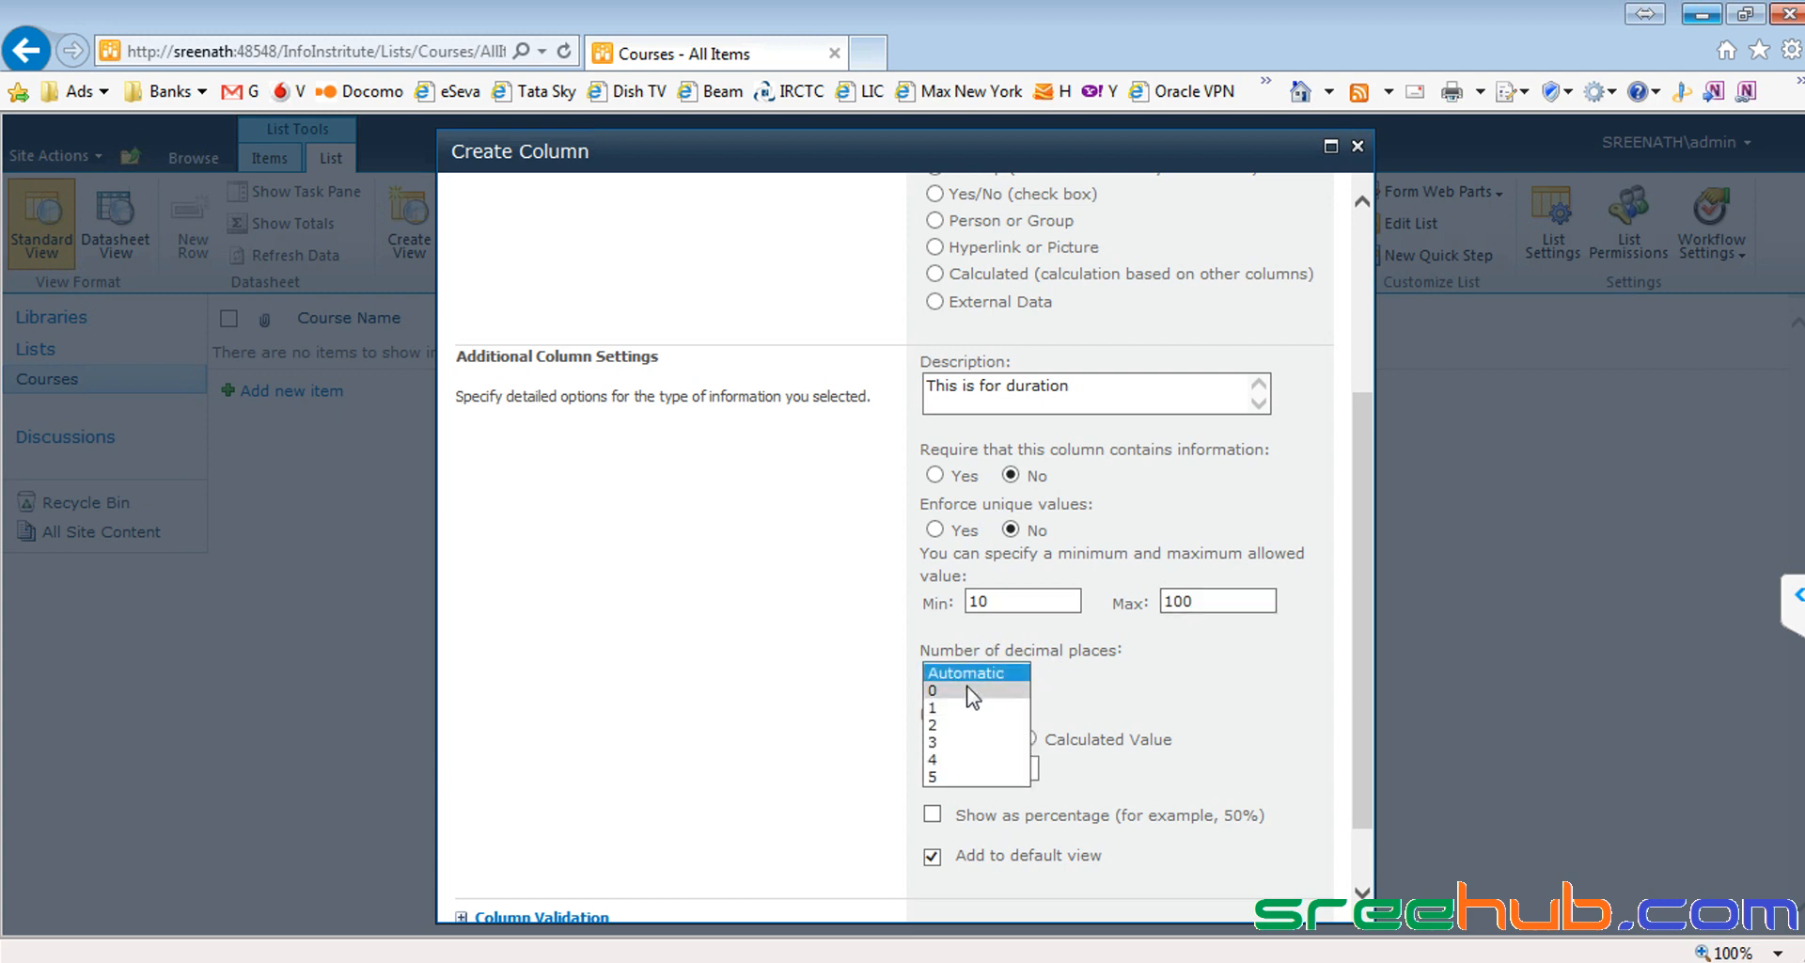
pyautogui.click(969, 696)
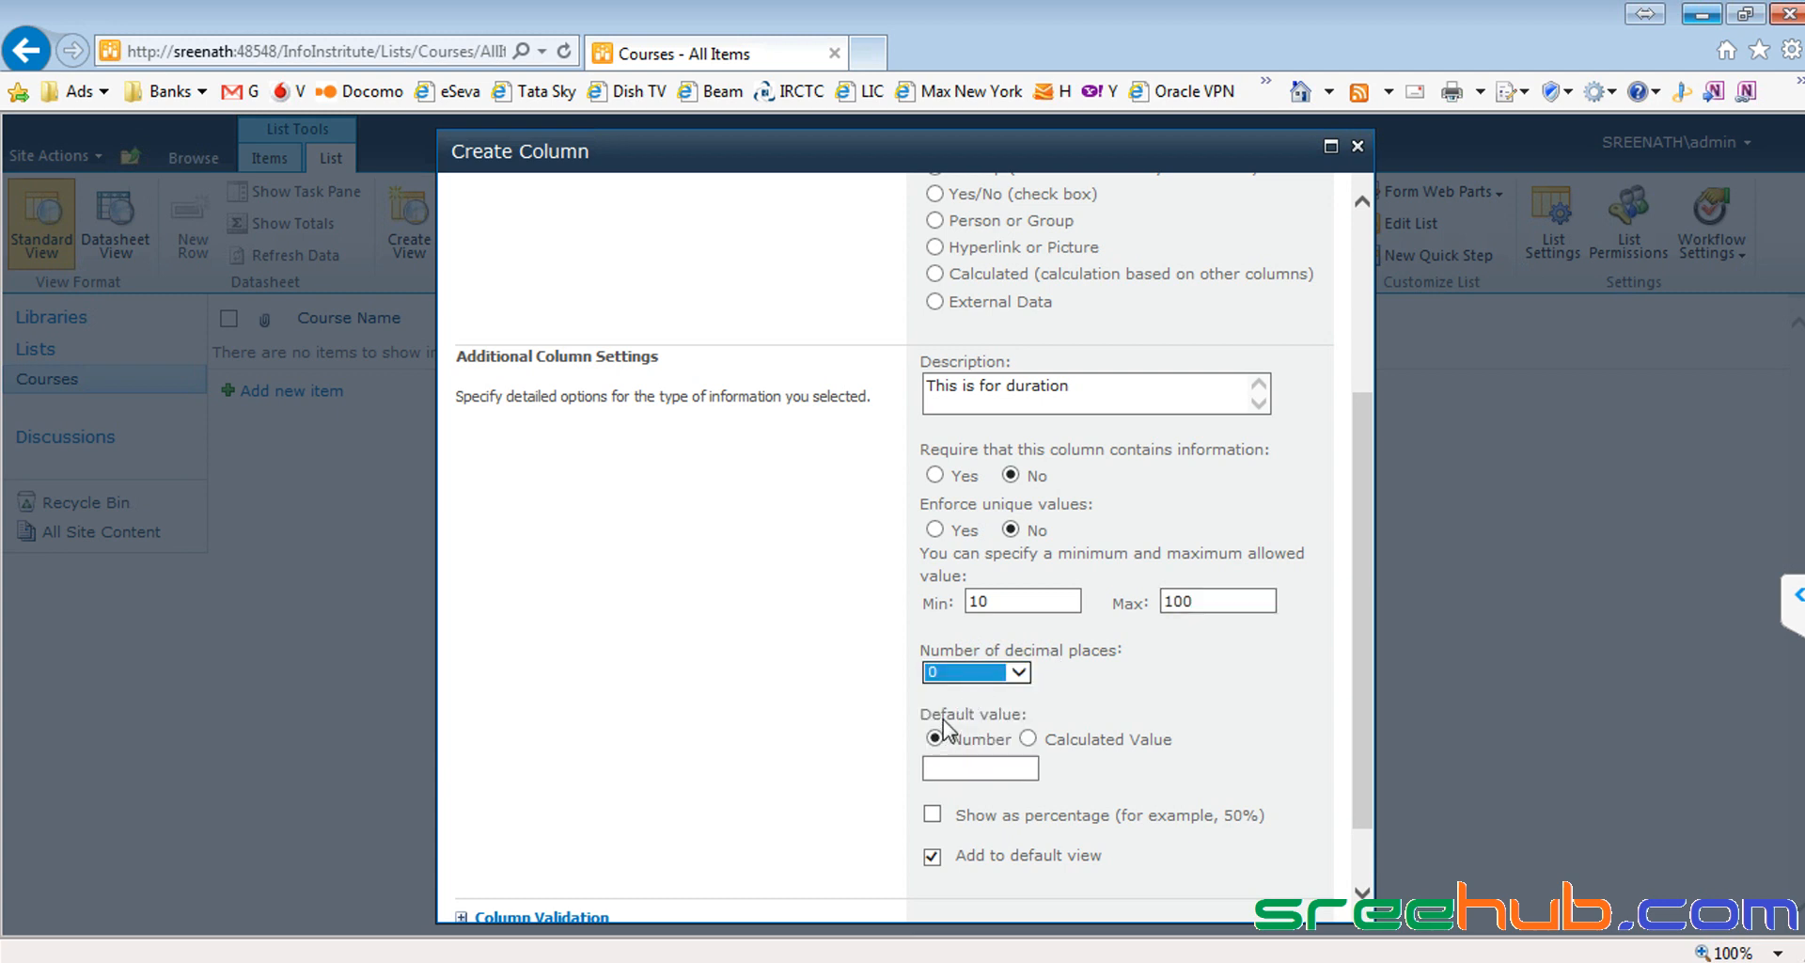
# Step: Set the default value of the Duration column to 10 and create the column
pyautogui.moveTo(1365, 685); pyautogui.dragTo(1365, 720)
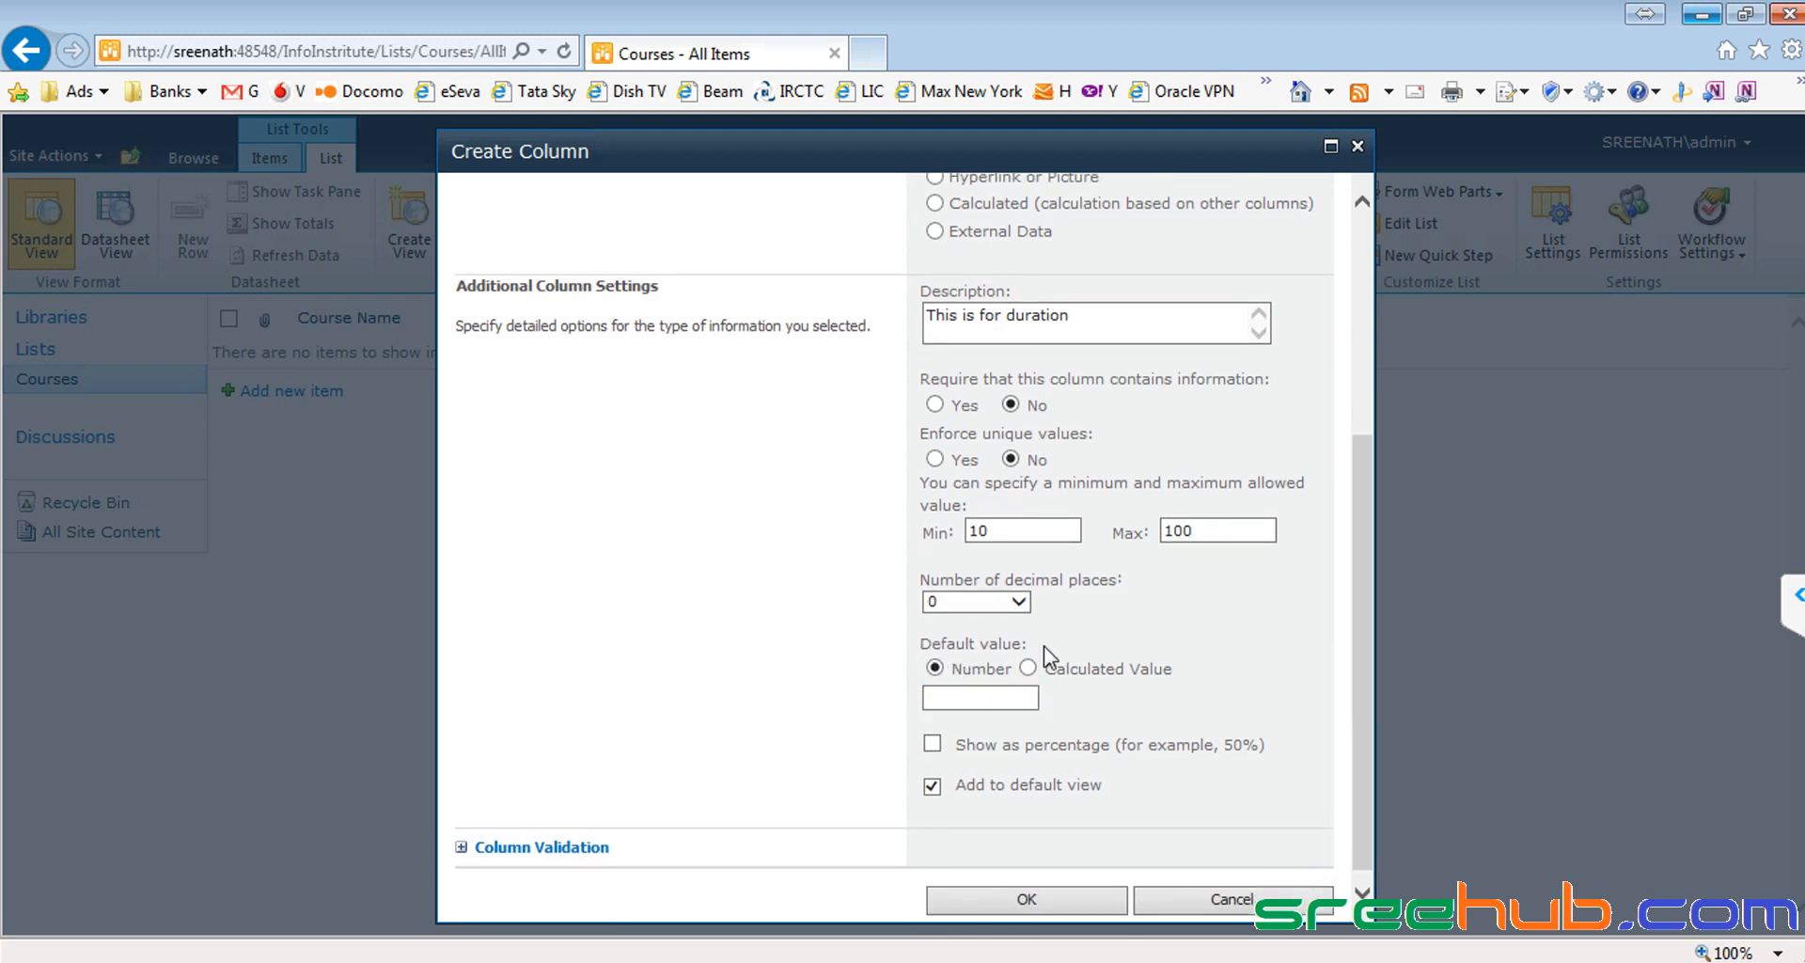
pyautogui.click(948, 697)
pyautogui.write('10')
pyautogui.moveTo(1362, 754); pyautogui.dragTo(1363, 783)
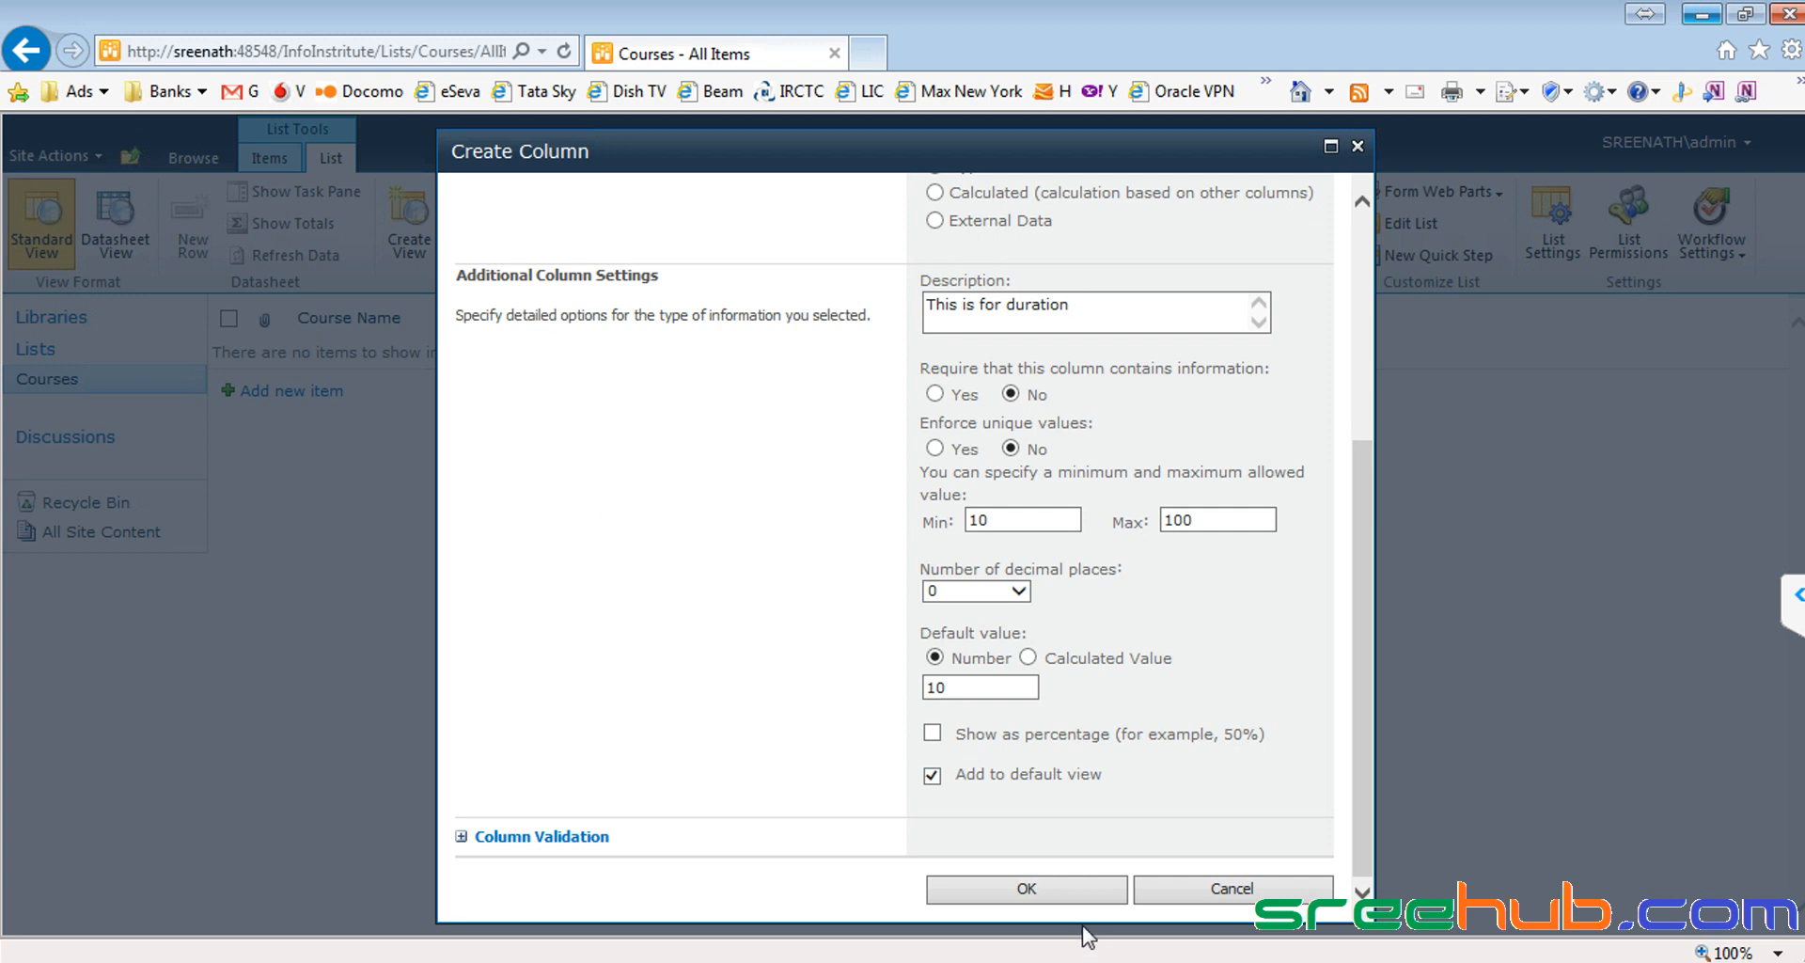
pyautogui.click(1034, 895)
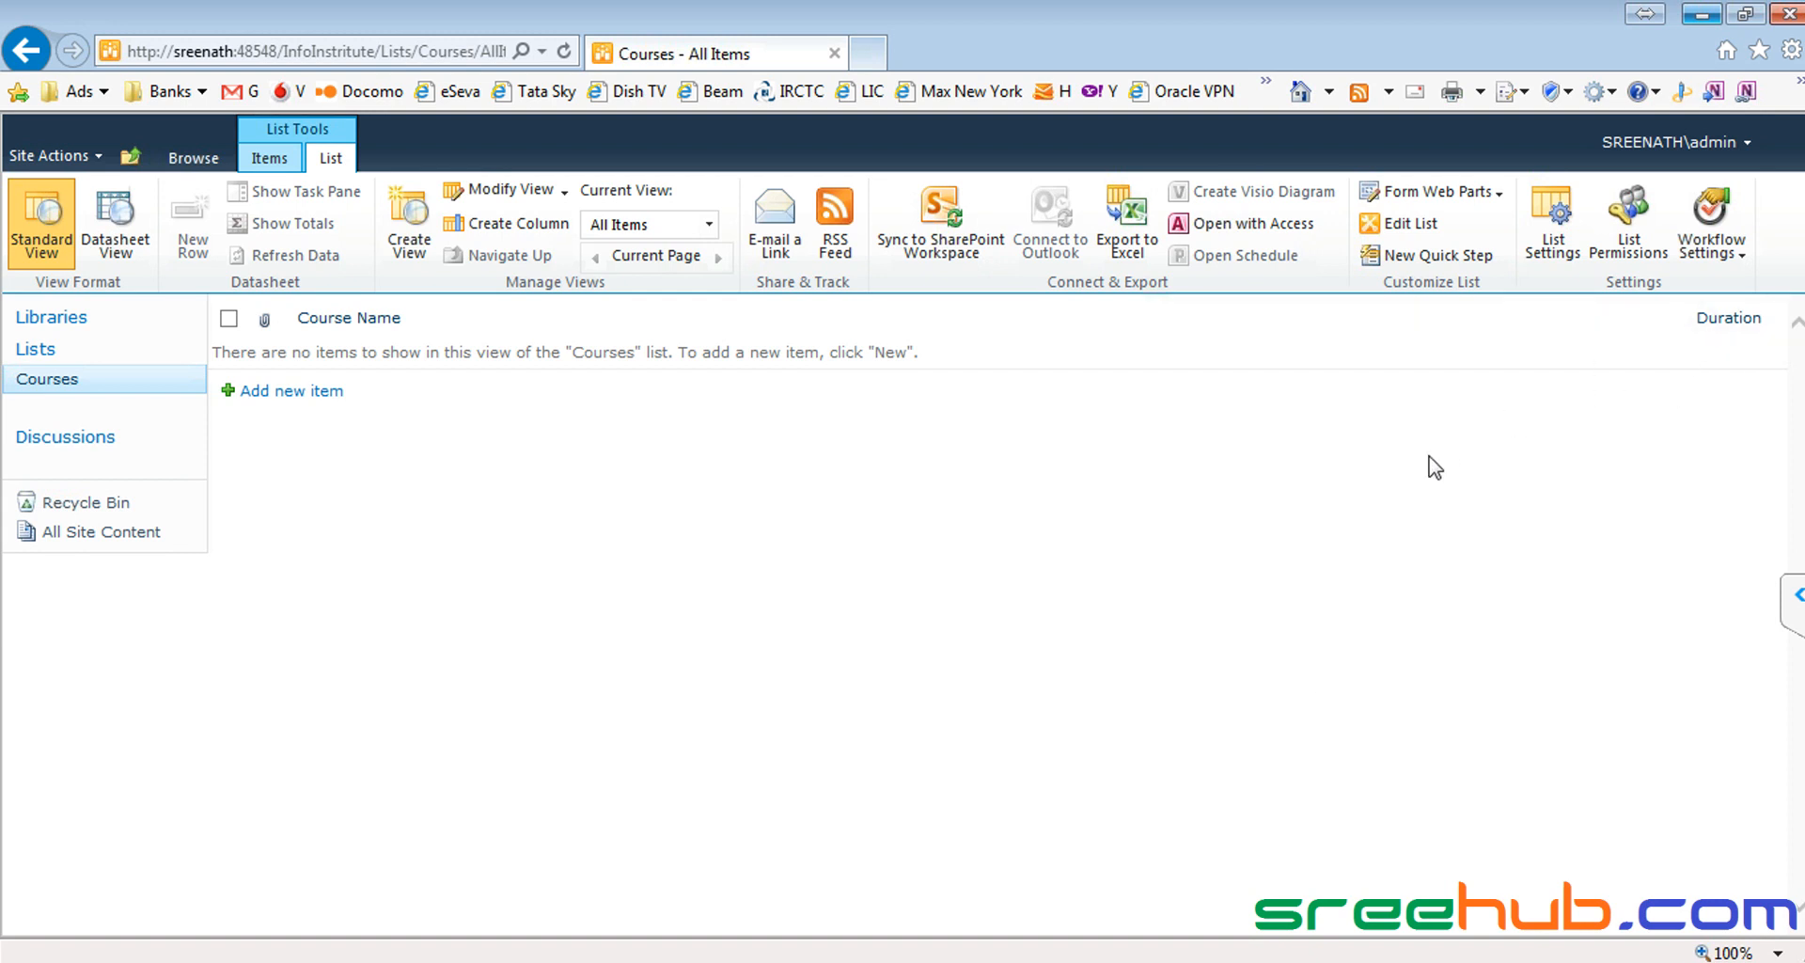
# Step: Look up the next Courses field in the notes by highlighting "Overview", and return to the SharePoint list
pyautogui.hotkey('alt', 'Tab')
pyautogui.doubleClick(444, 327)
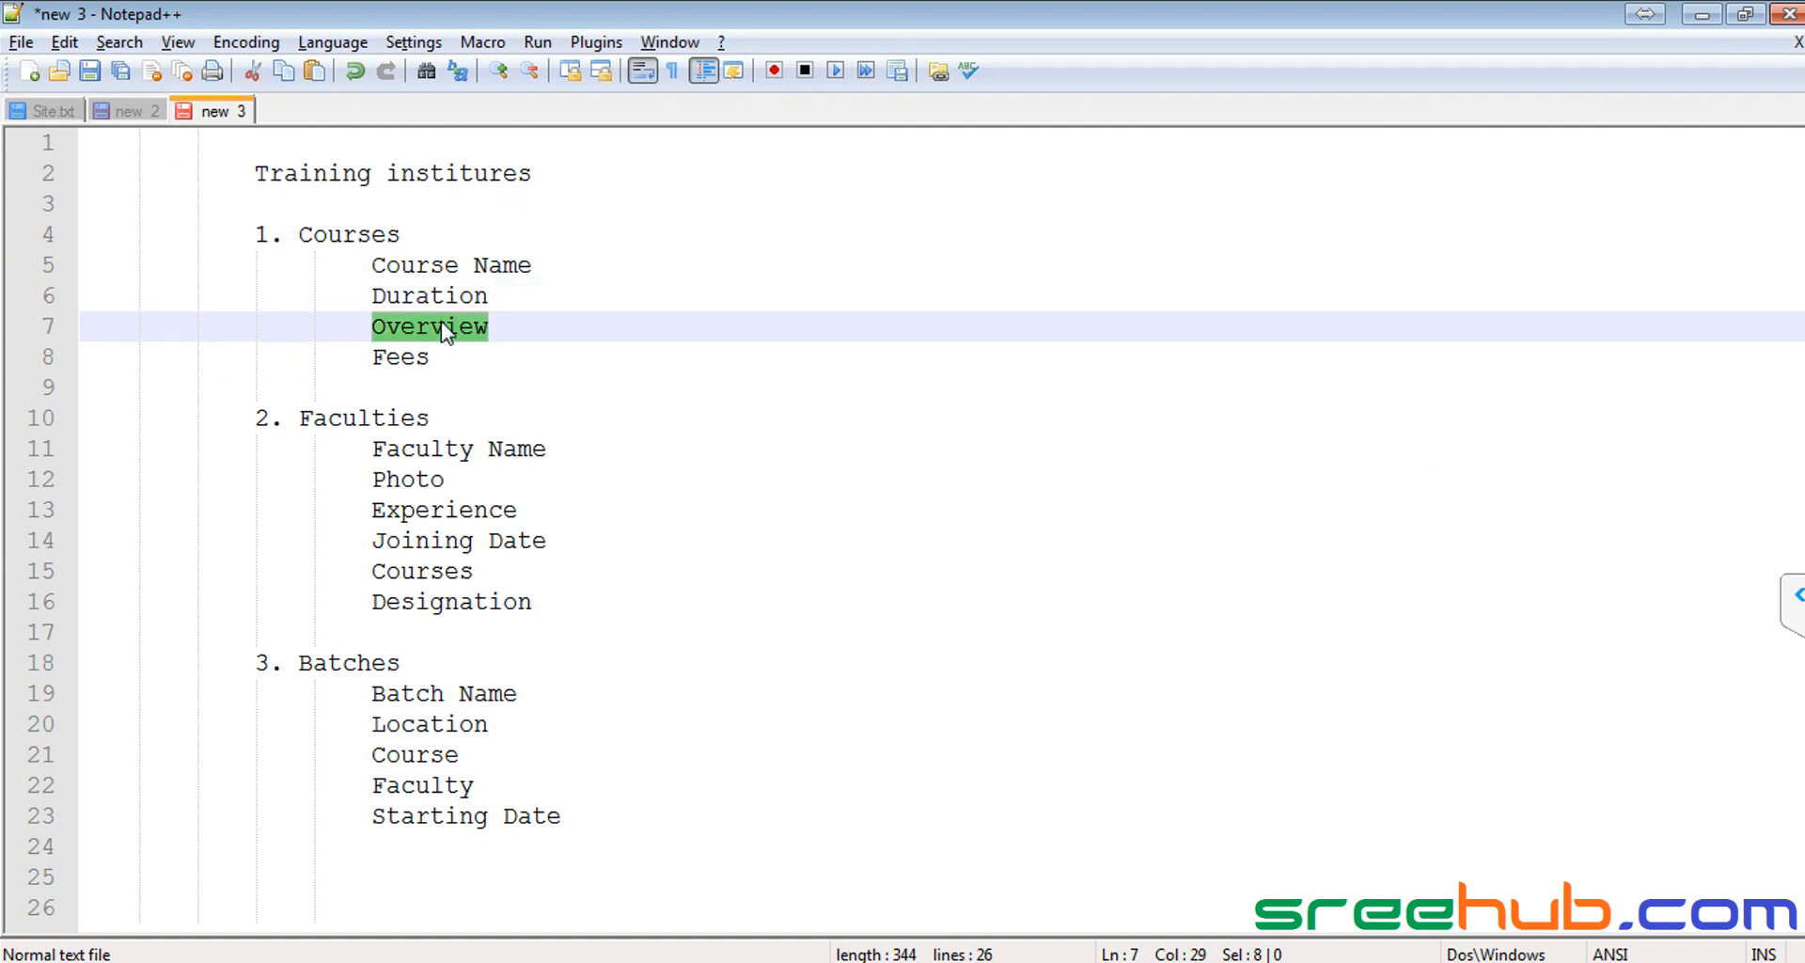
pyautogui.hotkey('alt', 'Tab')
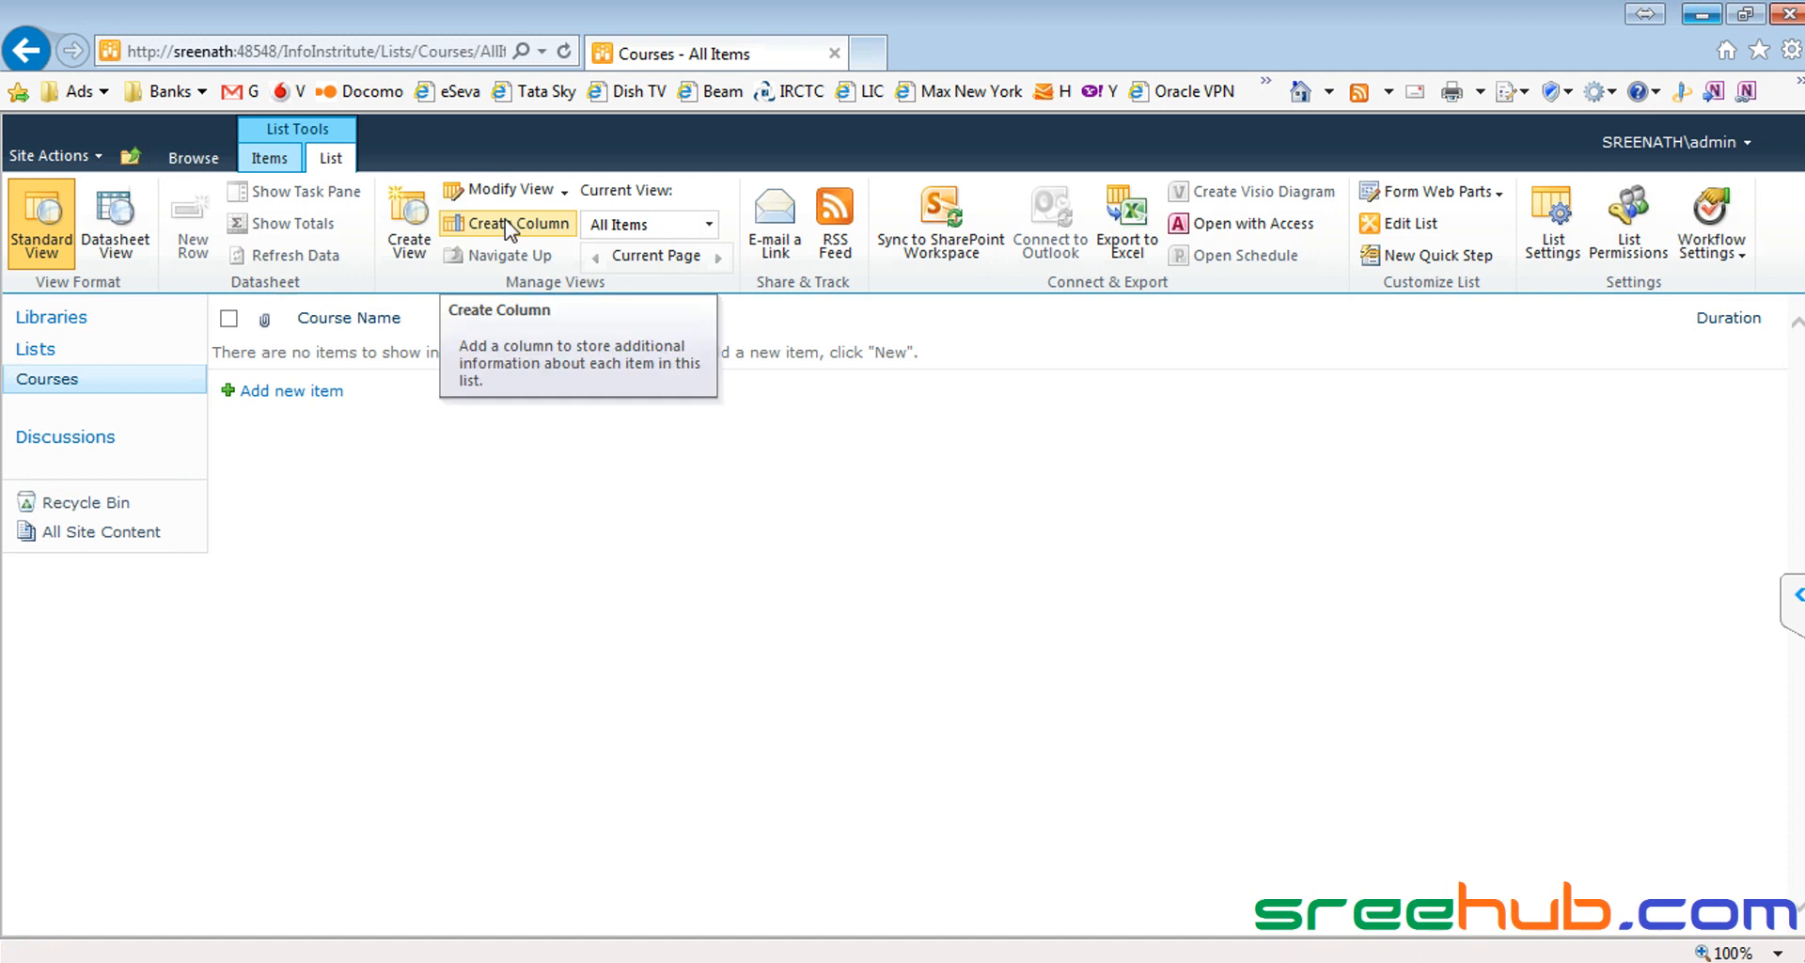
# Step: From the Courses list settings, start a new column named Overview with the type Multiple lines of text
pyautogui.click(1556, 249)
pyautogui.scroll(-2, 607, 459)
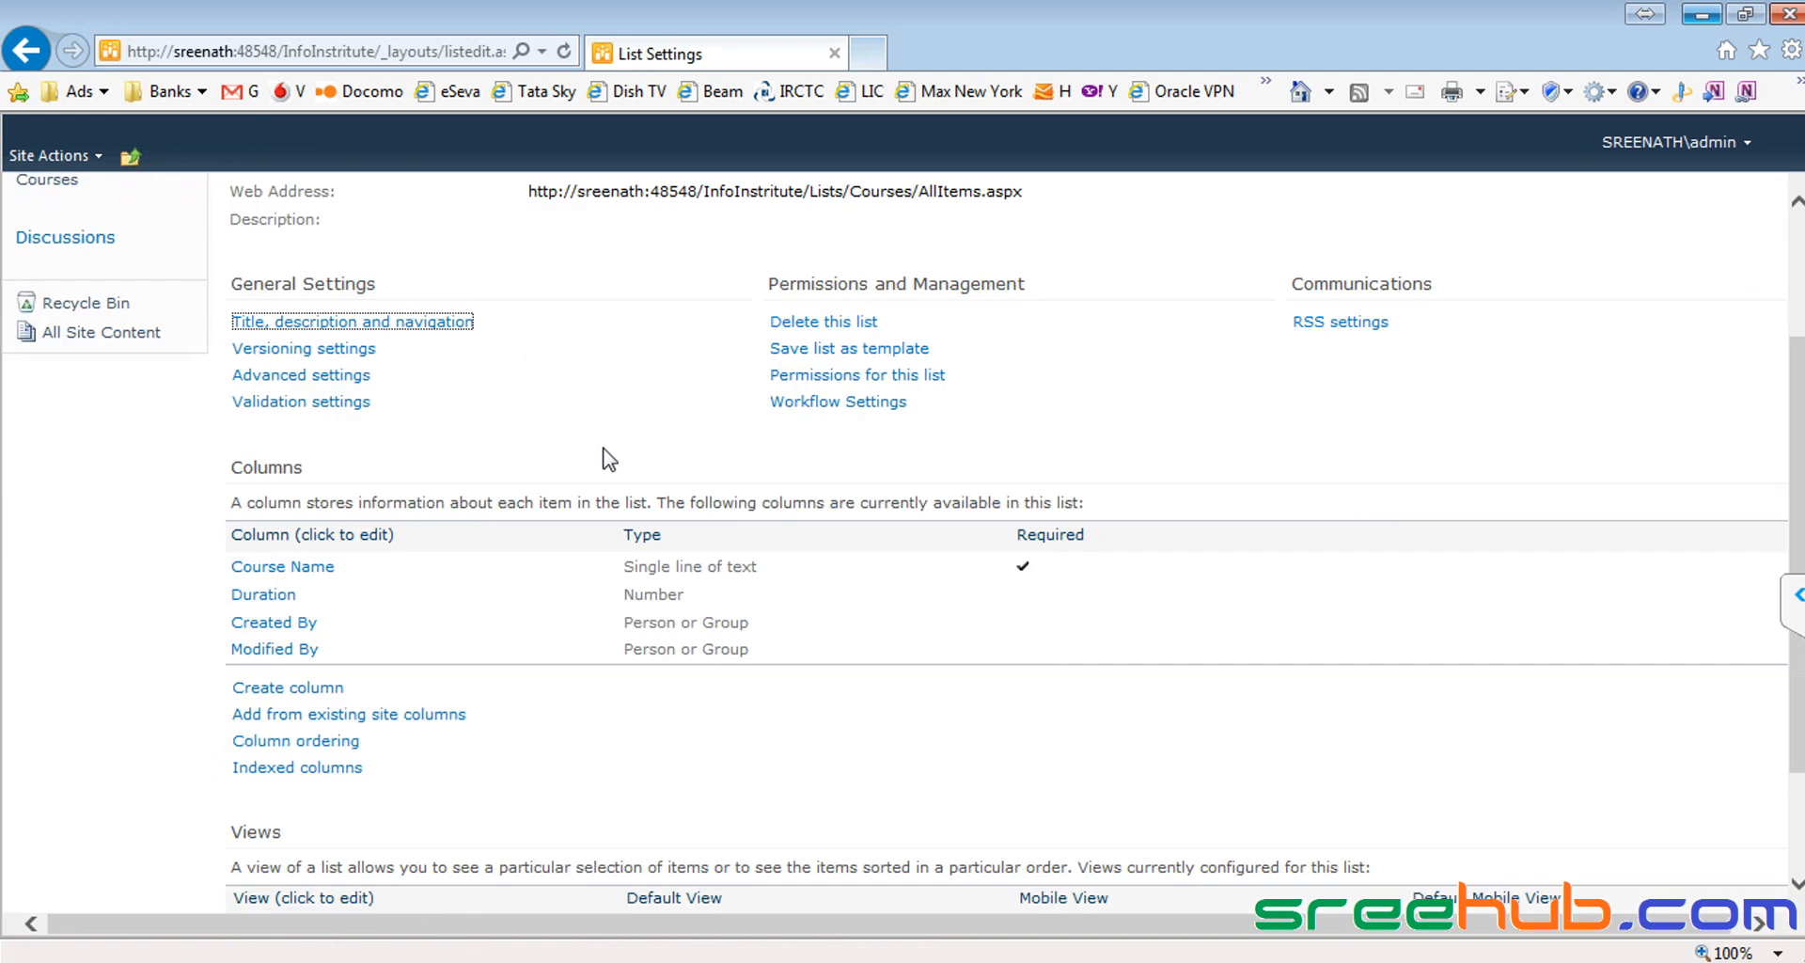
pyautogui.scroll(-2, 606, 459)
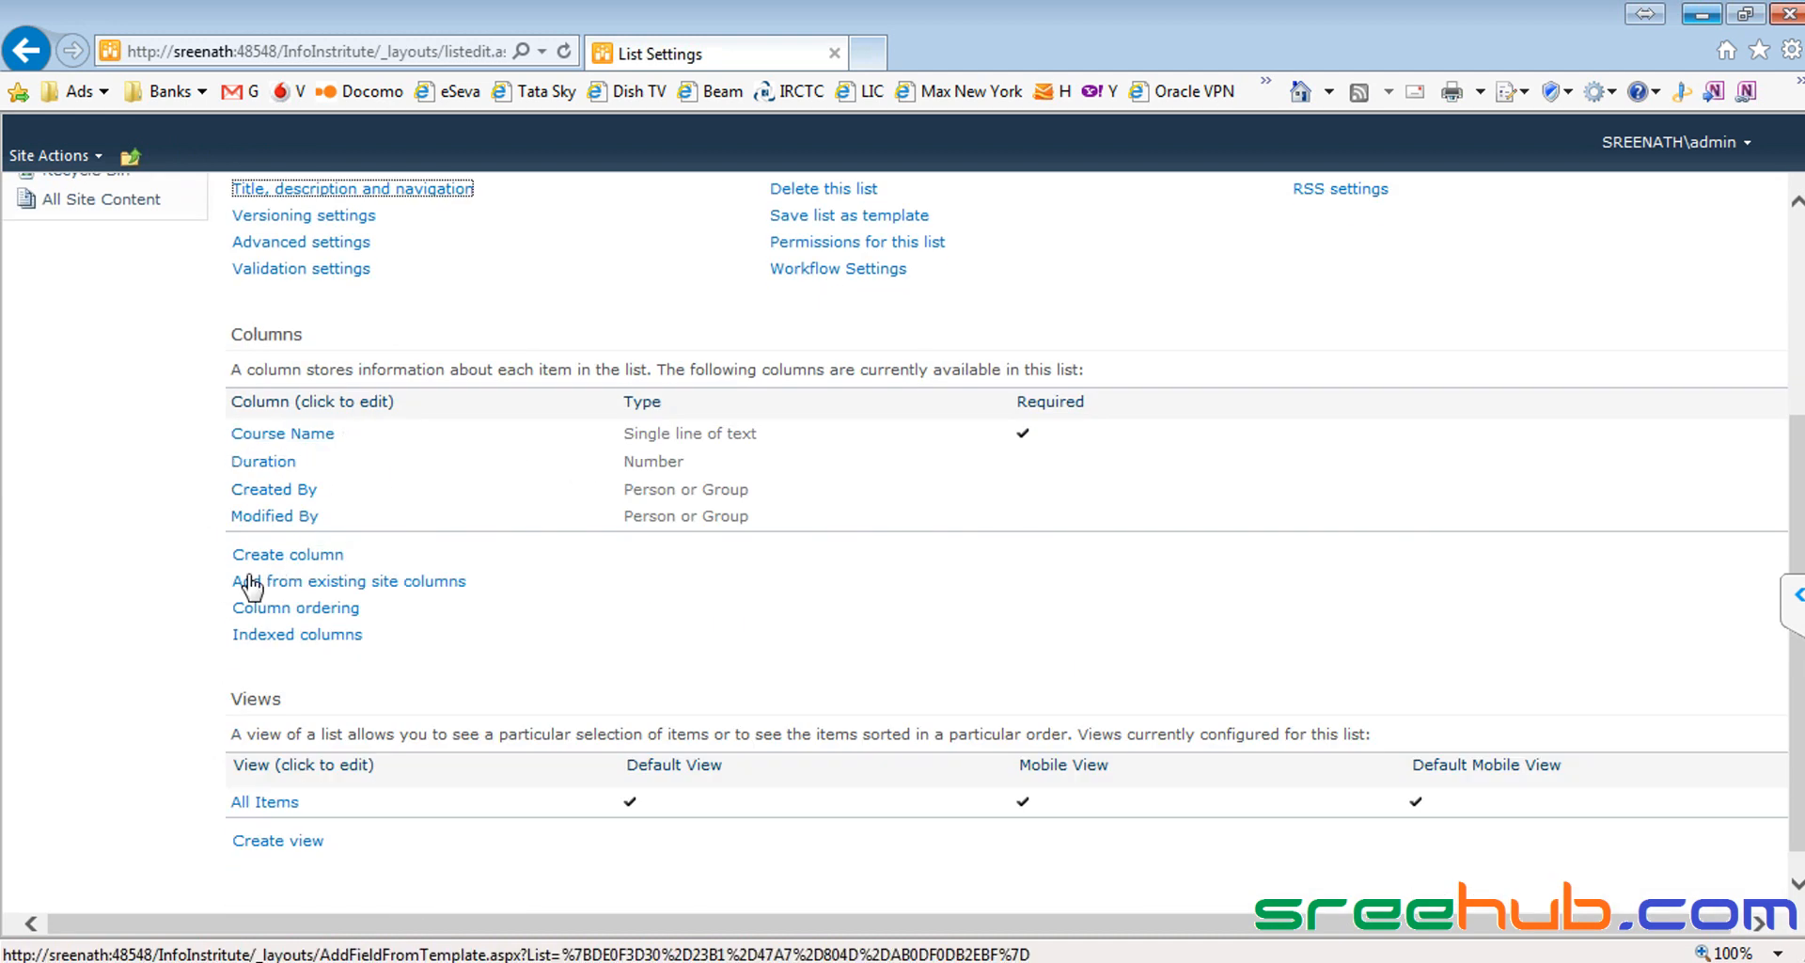
pyautogui.click(273, 556)
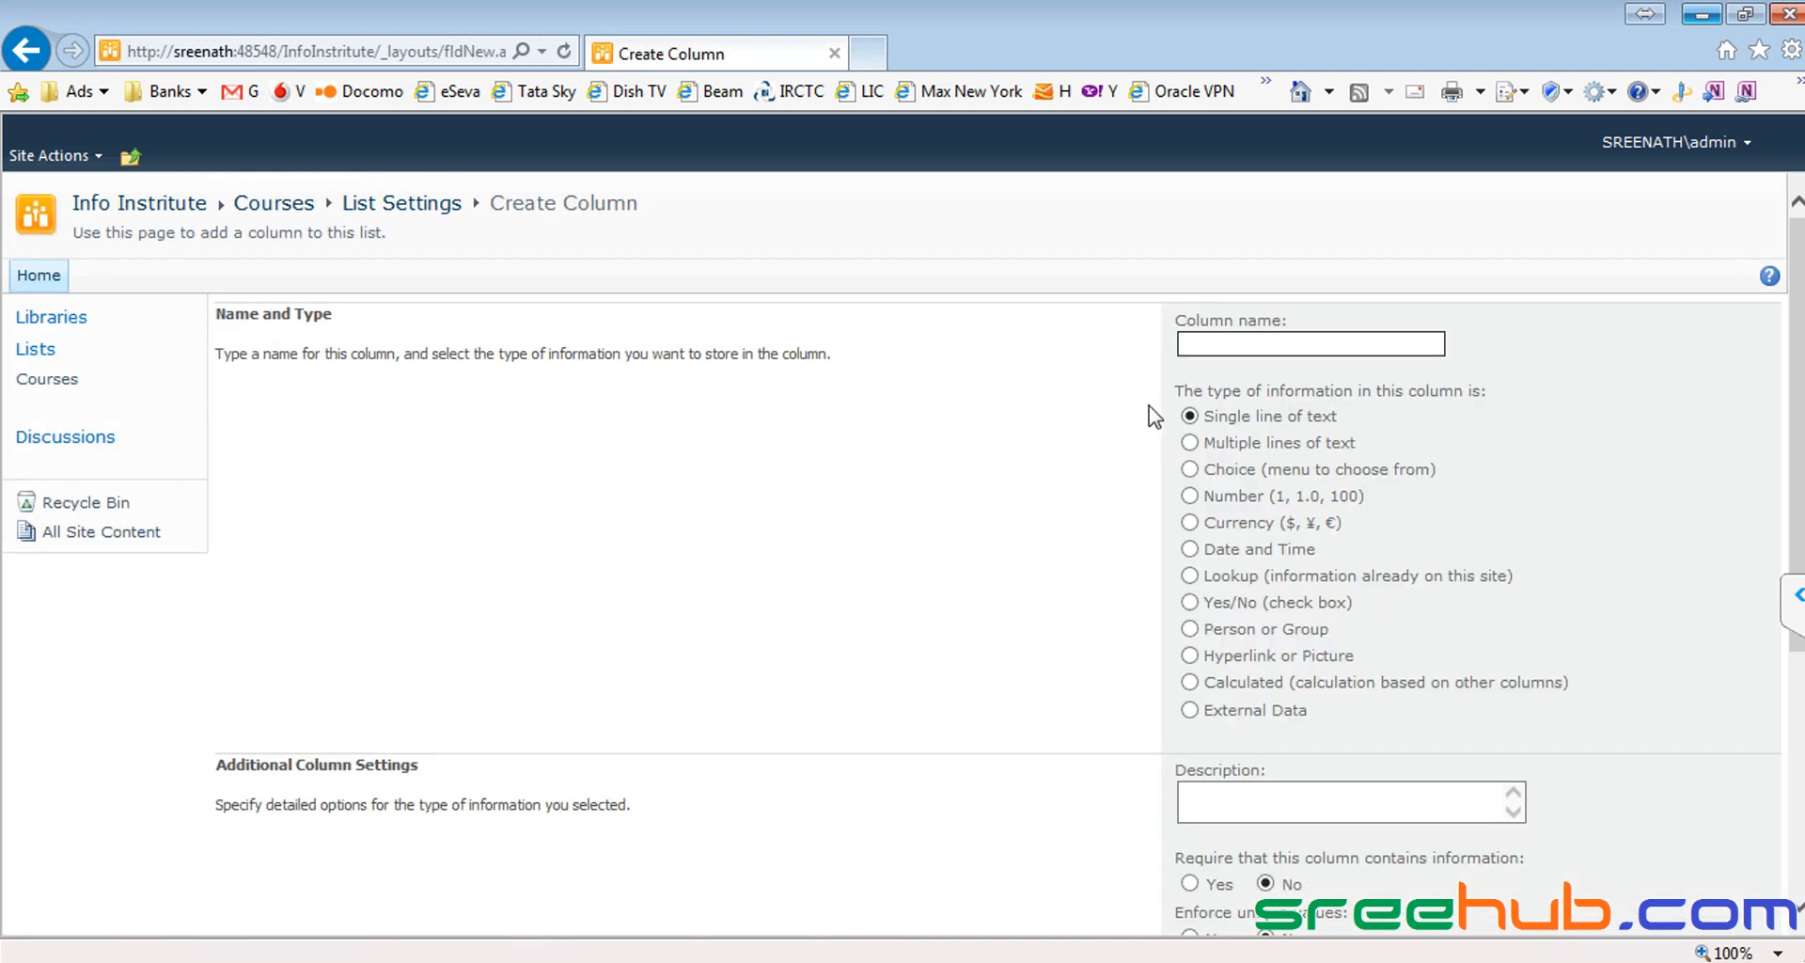
pyautogui.write('Overview')
pyautogui.scroll(-2, 1208, 456)
pyautogui.click(1191, 327)
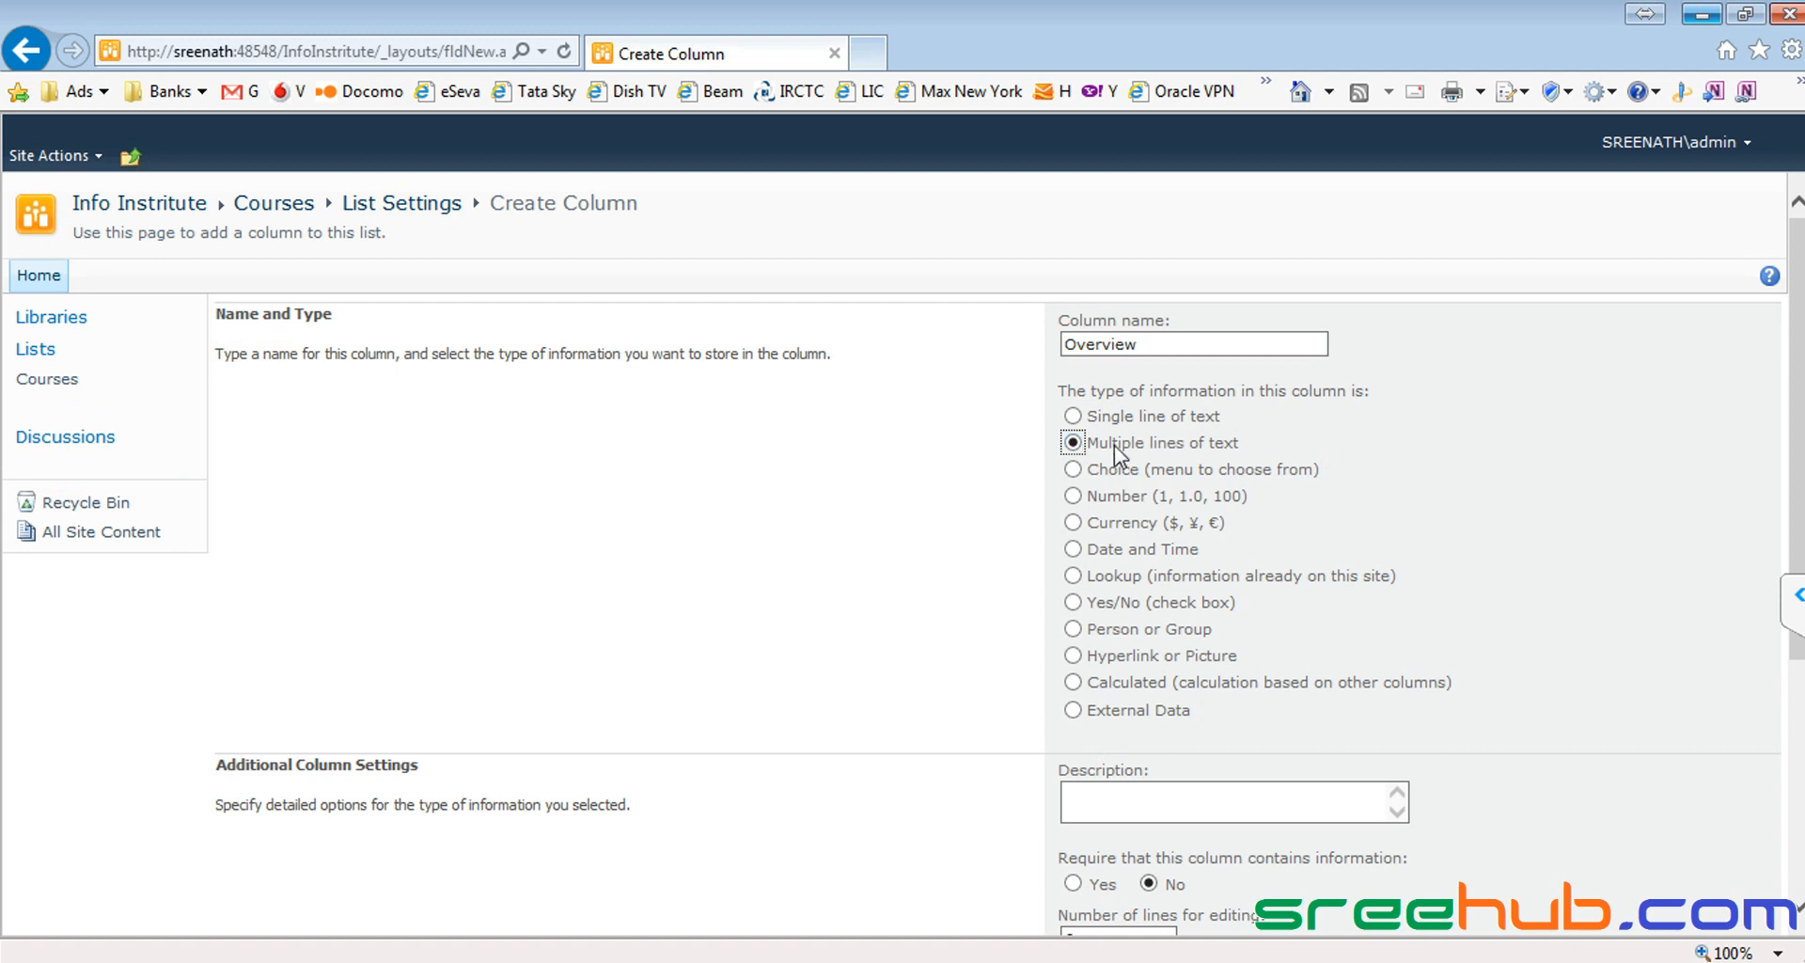
pyautogui.click(1073, 417)
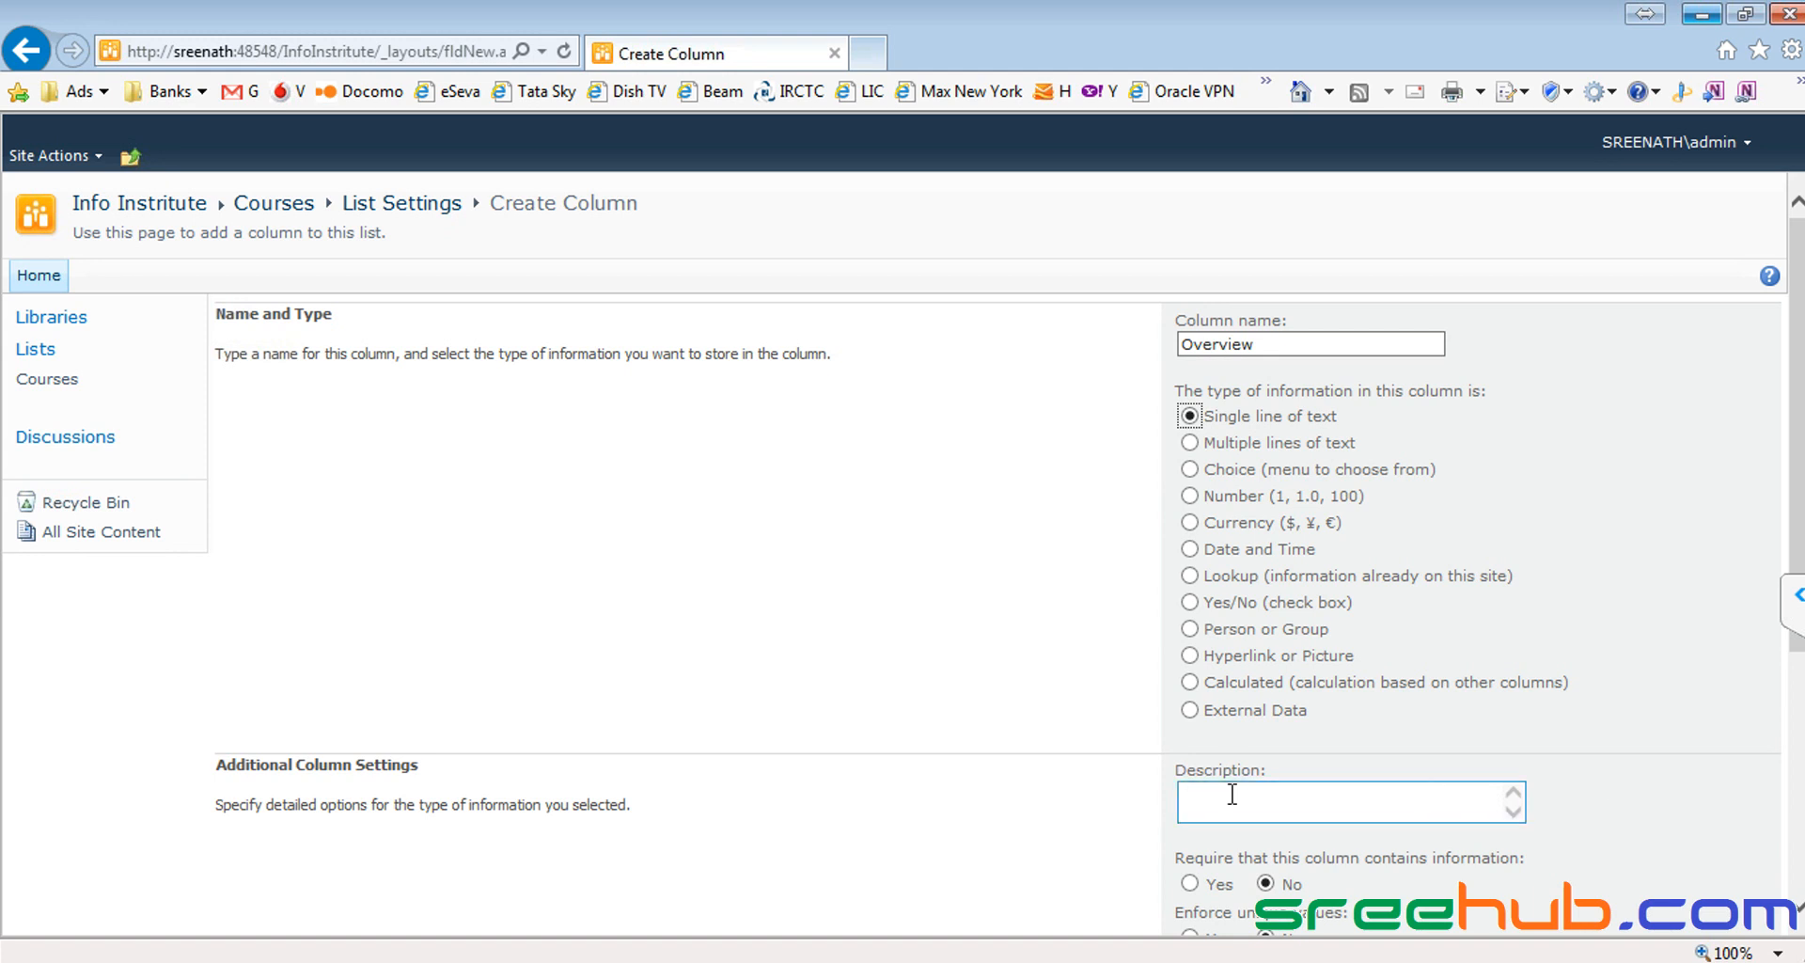
pyautogui.click(1202, 442)
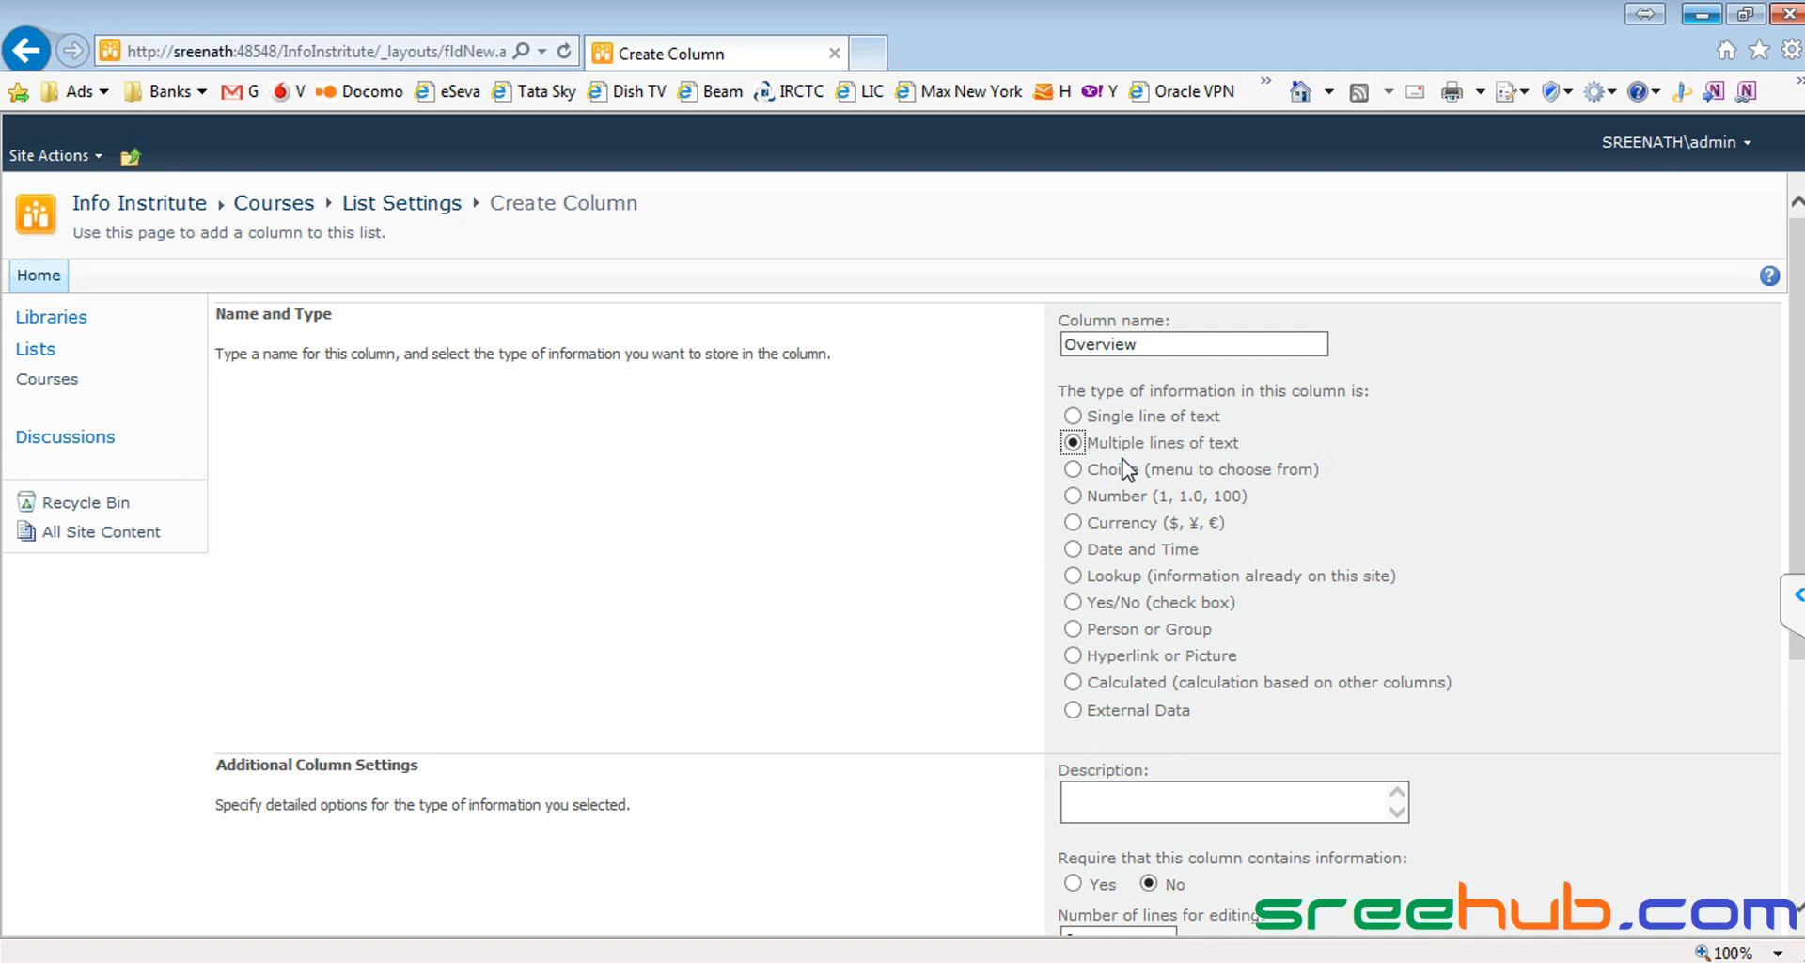
# Step: Review the Overview column's description, required-information and number-of-lines settings
pyautogui.scroll(-1, 1126, 467)
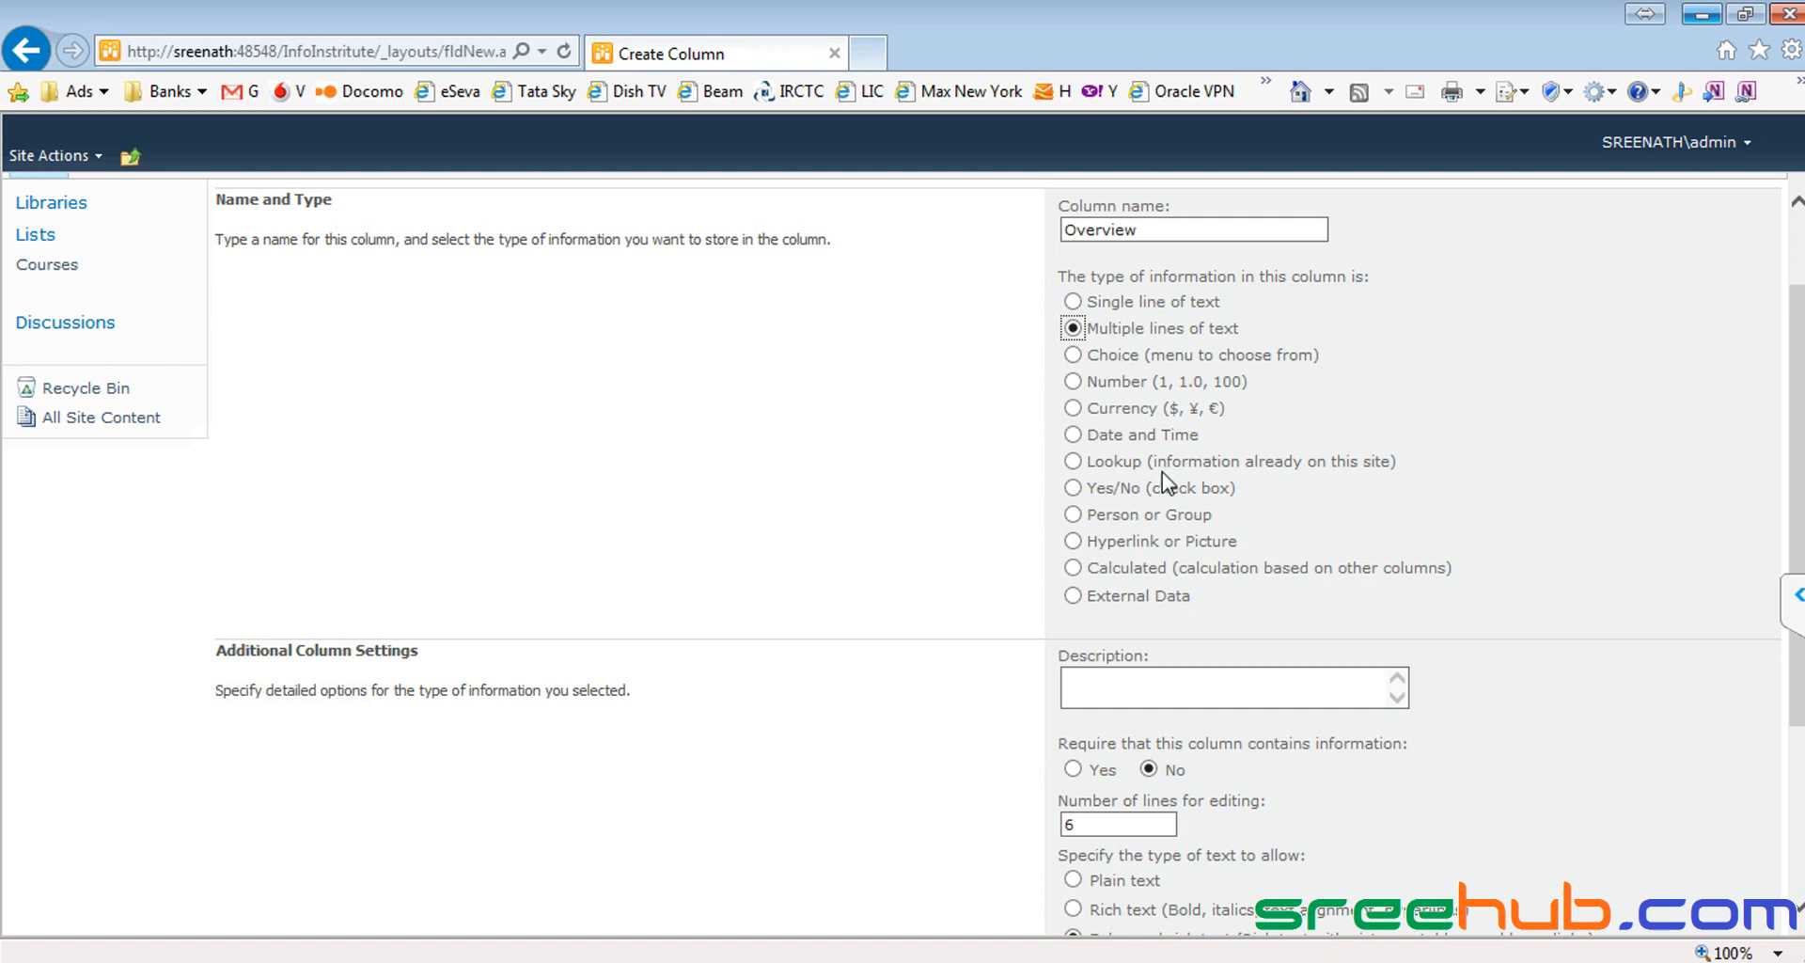
pyautogui.scroll(-1, 1164, 479)
pyautogui.click(1108, 572)
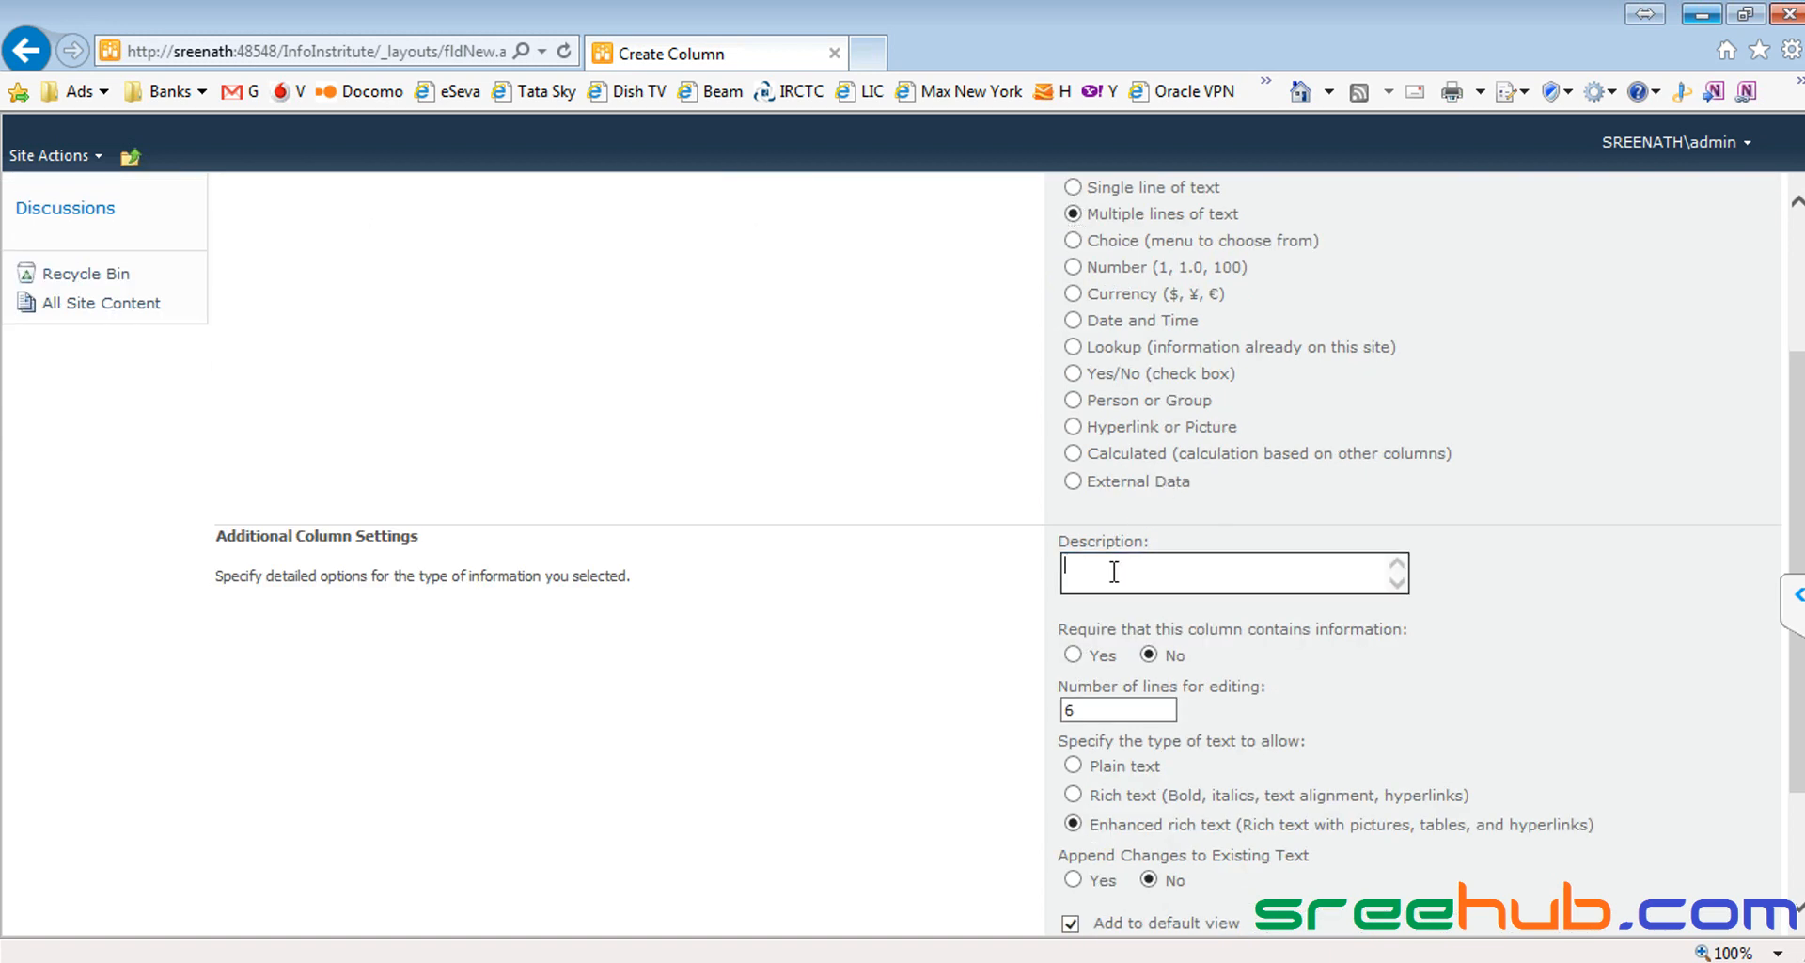
pyautogui.scroll(1, 1118, 570)
pyautogui.scroll(-1, 1163, 606)
pyautogui.scroll(-1, 1159, 602)
pyautogui.moveTo(1063, 511); pyautogui.dragTo(1371, 506)
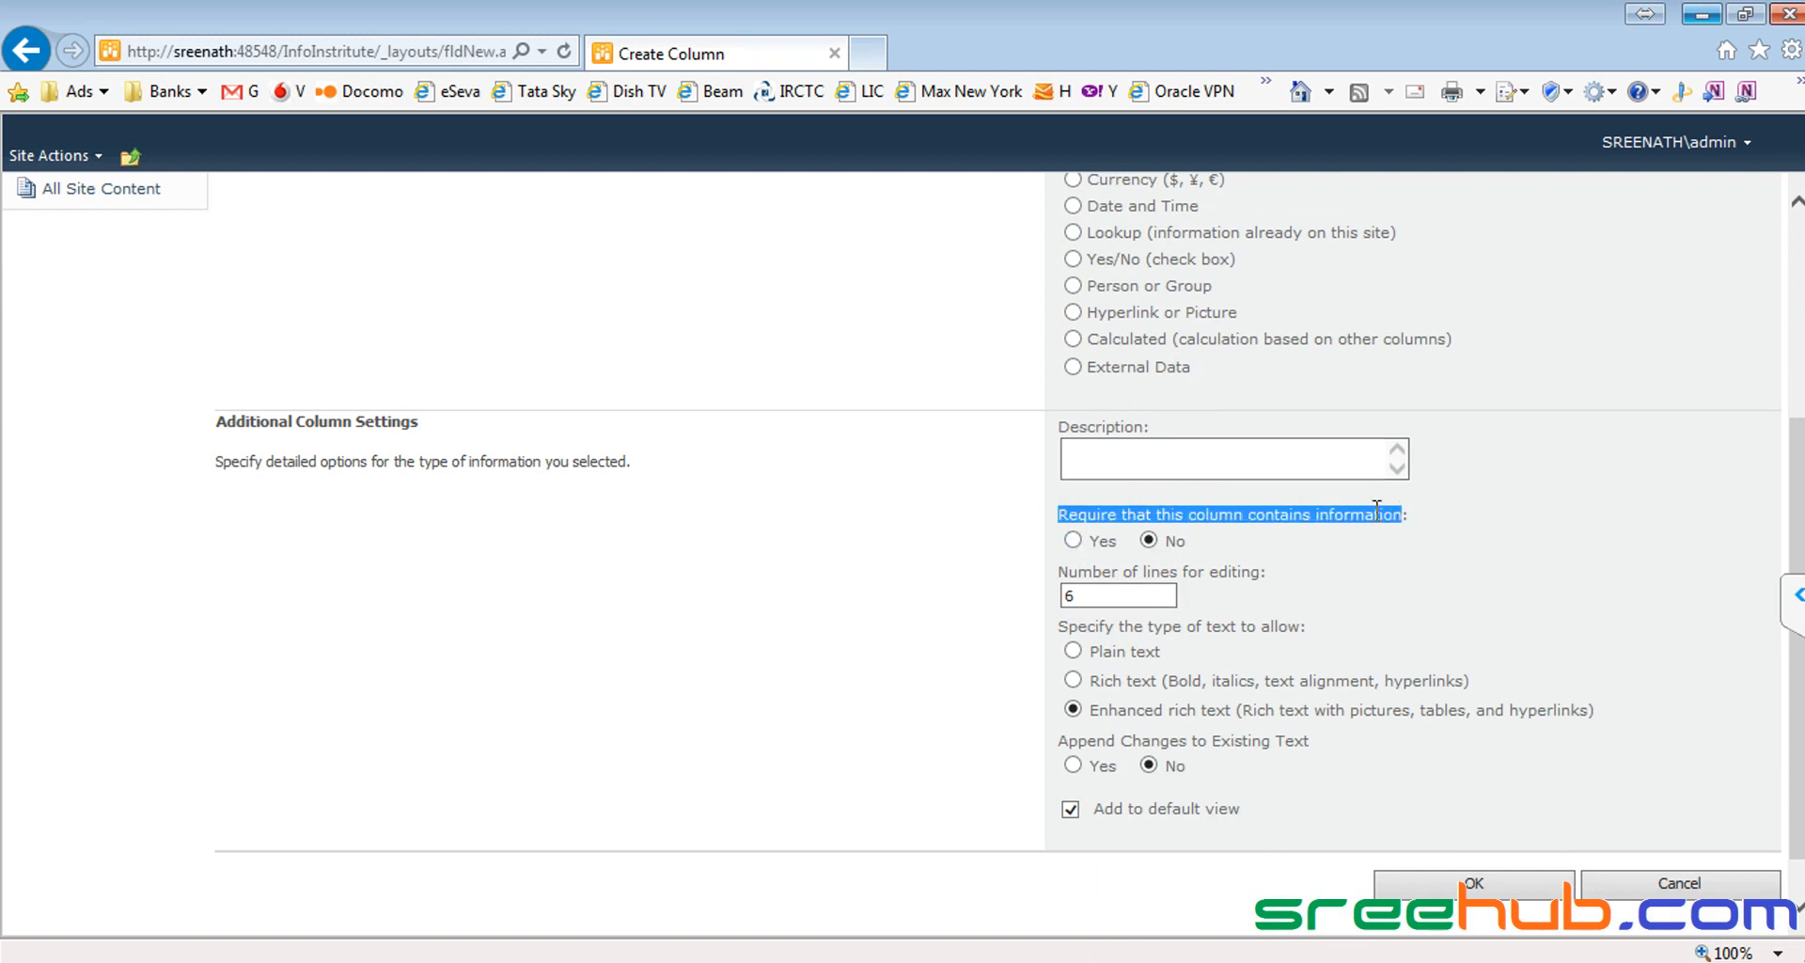
pyautogui.click(1215, 520)
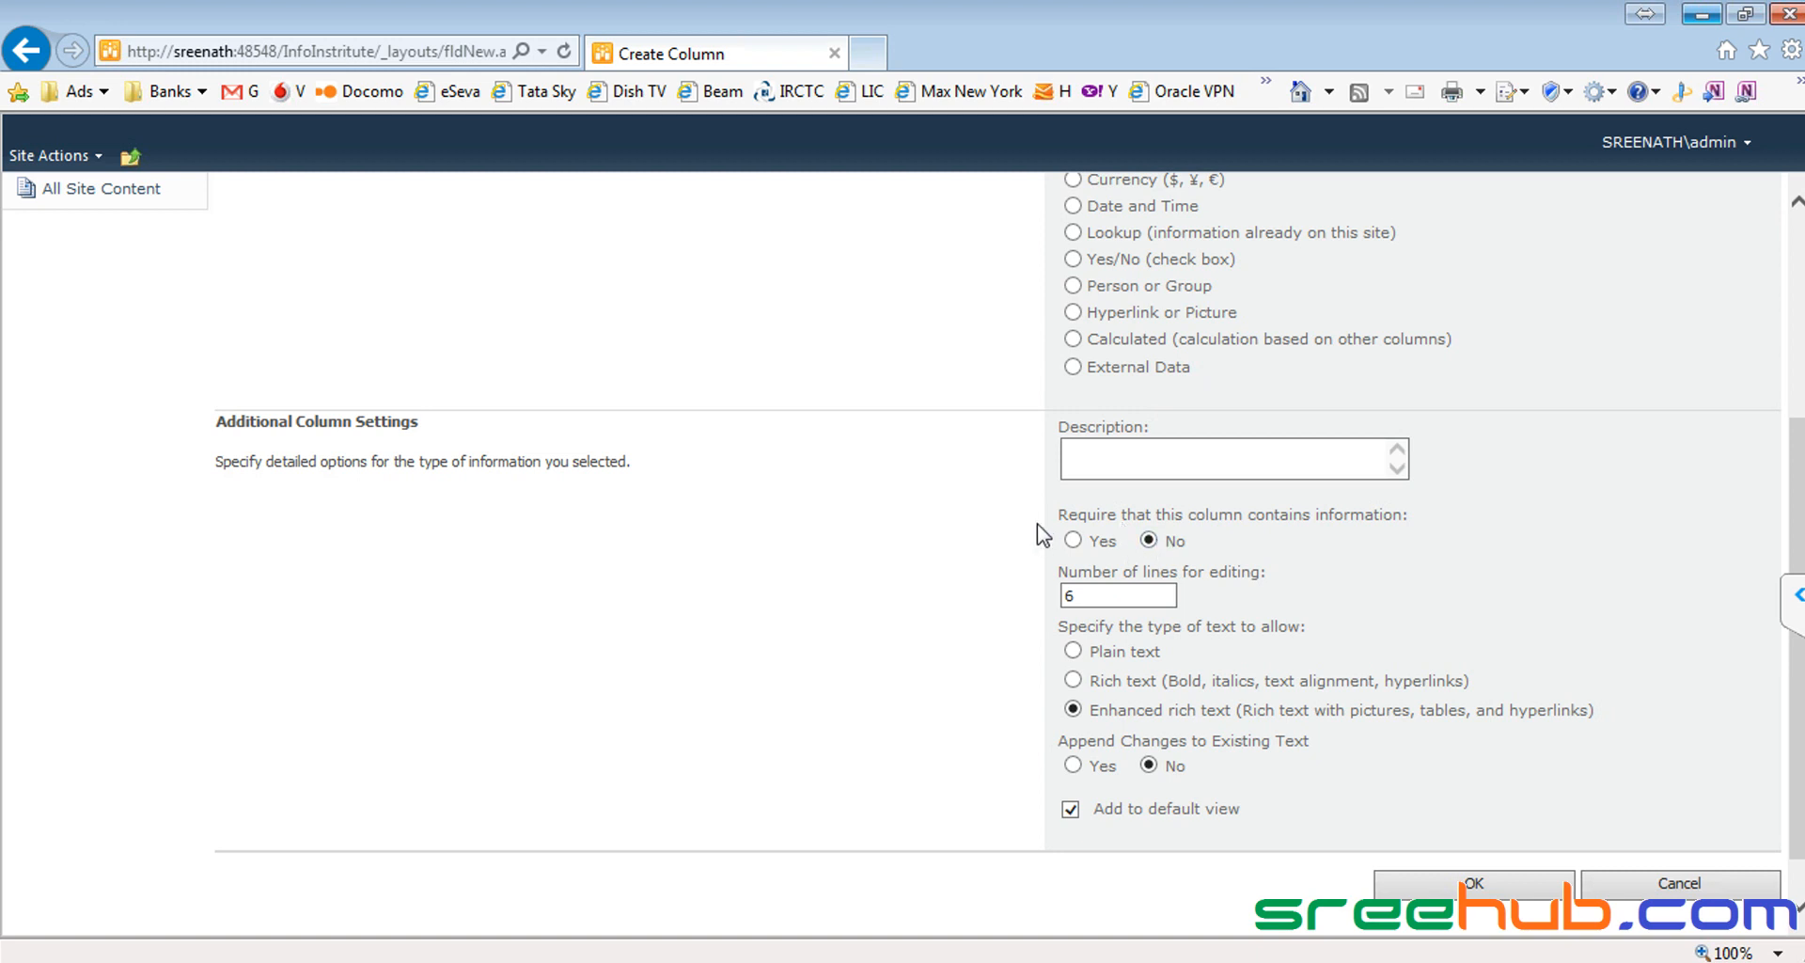
pyautogui.scroll(-1, 1044, 531)
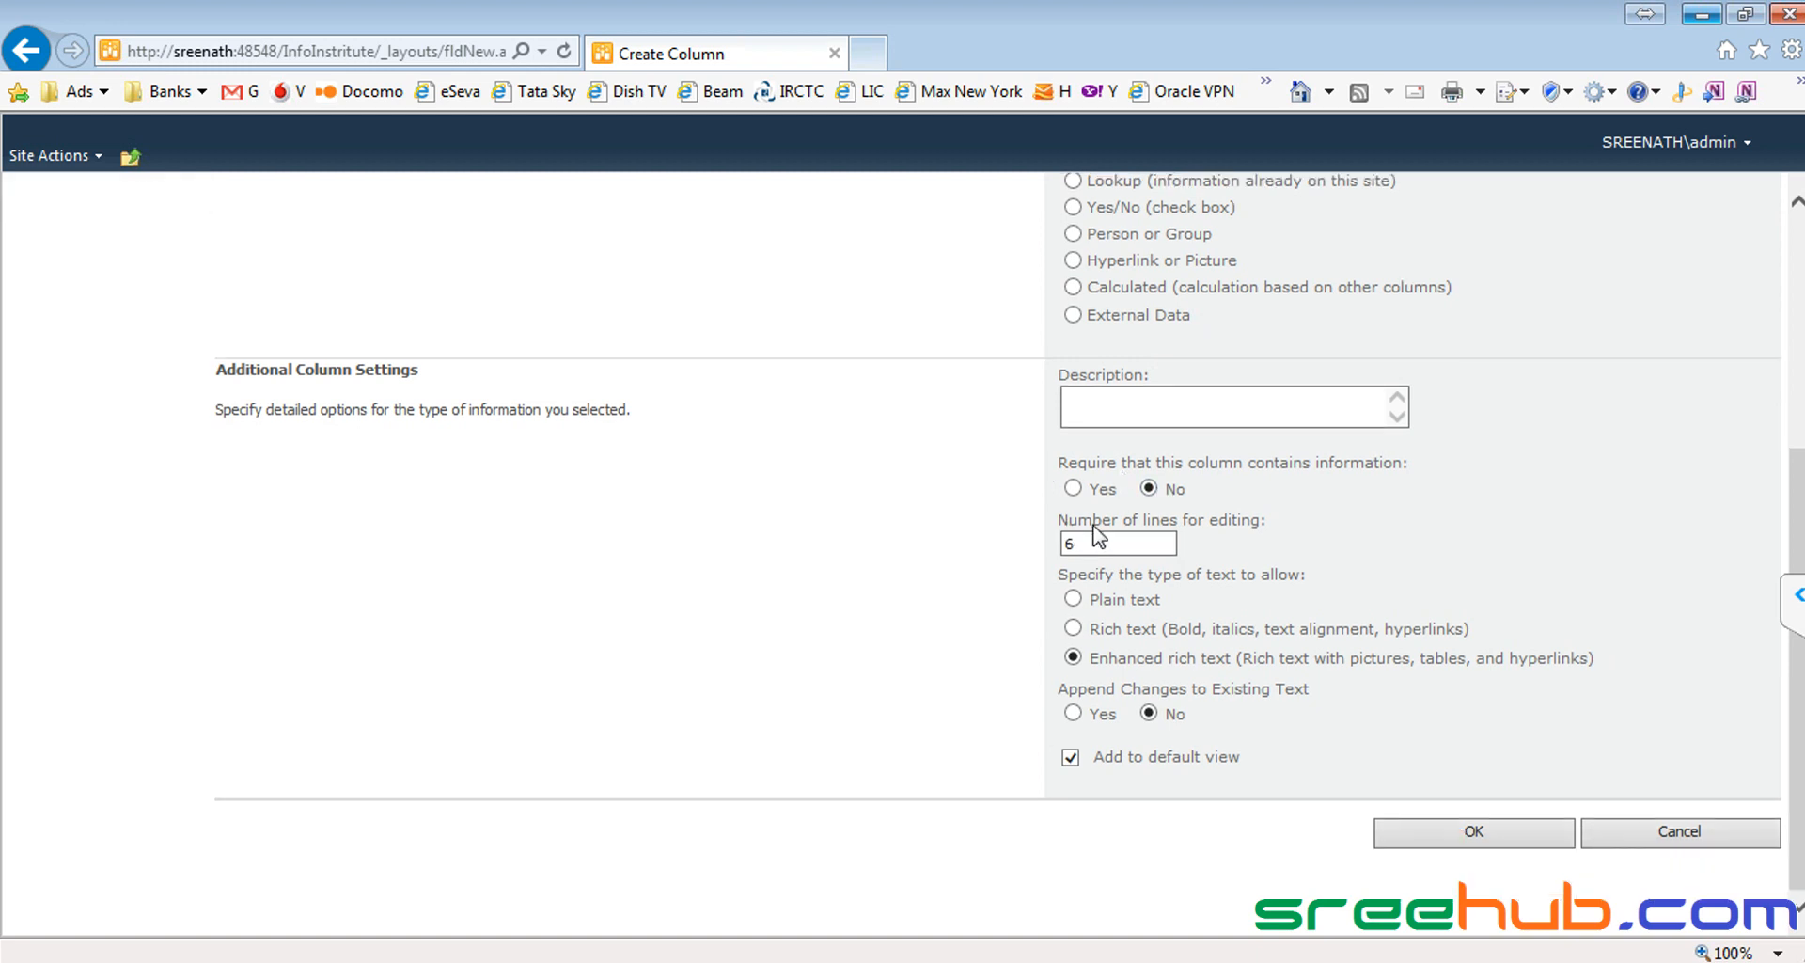
pyautogui.click(1111, 545)
pyautogui.click(1354, 550)
# Step: Set the type of text allowed in the Overview column to Rich text (Bold, italics, text alignment, hyperlinks)
pyautogui.moveTo(1095, 607); pyautogui.dragTo(1186, 632)
pyautogui.click(1155, 630)
pyautogui.moveTo(1094, 598); pyautogui.dragTo(1186, 601)
pyautogui.moveTo(1090, 631); pyautogui.dragTo(1213, 632)
pyautogui.click(1130, 654)
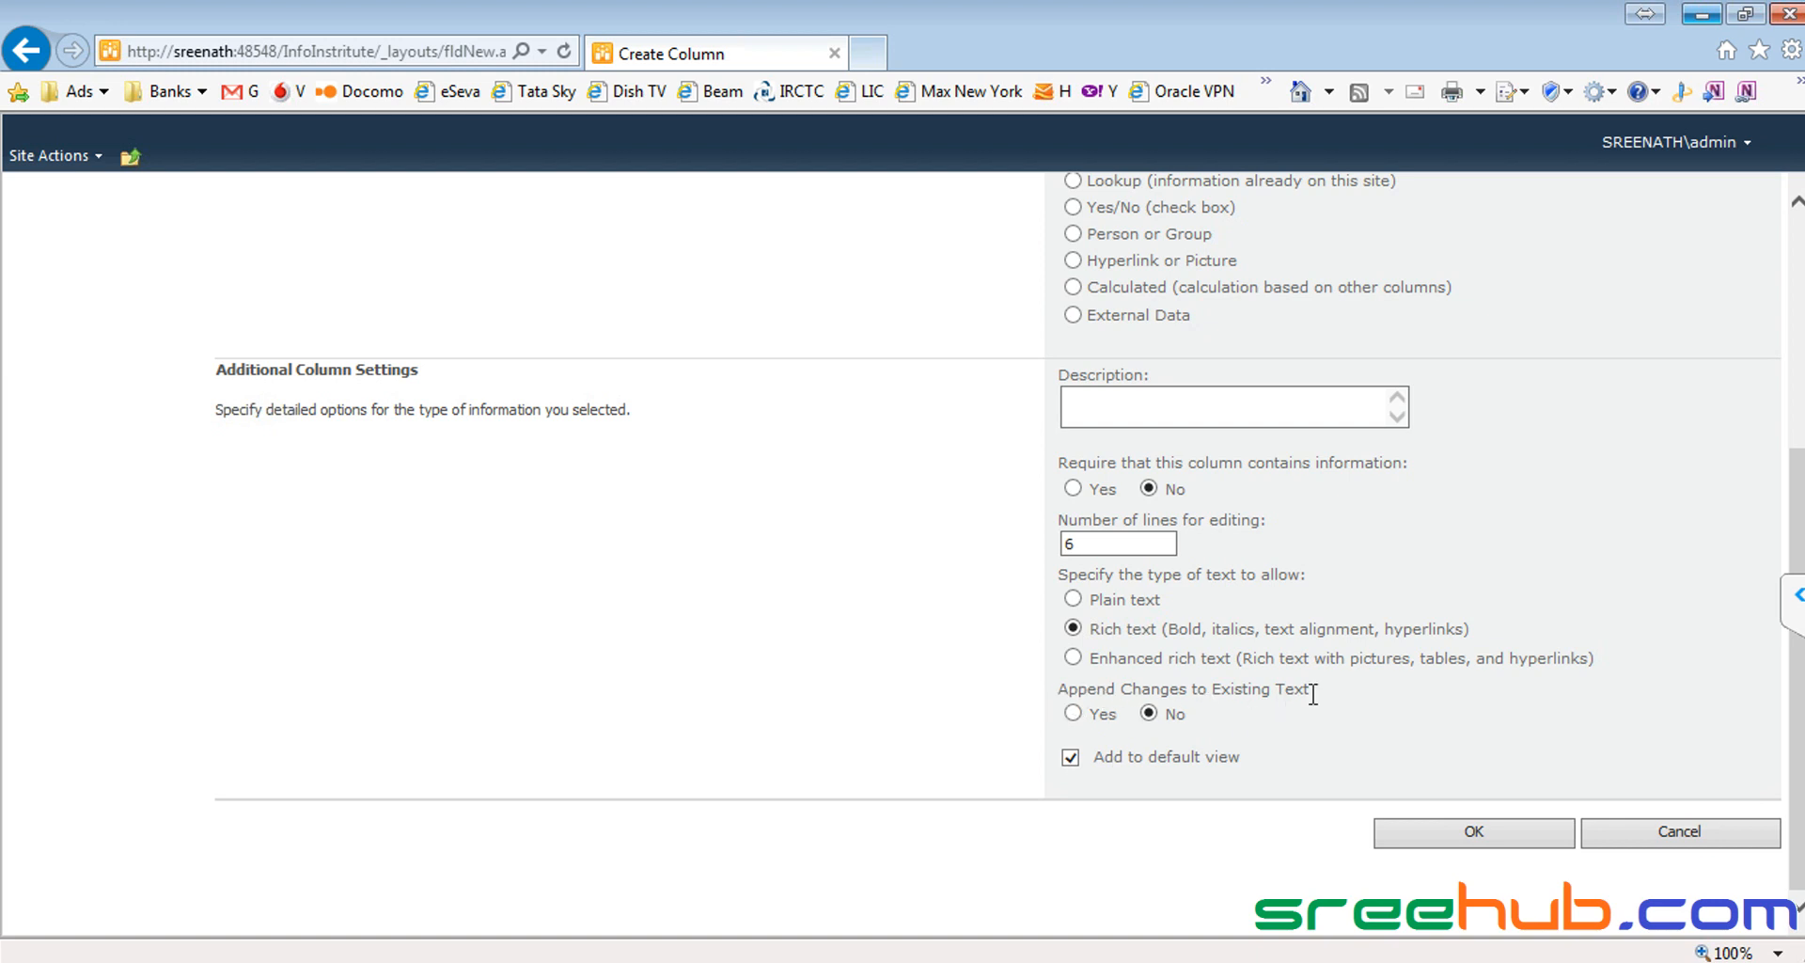
# Step: Review the Append Changes to Existing Text option and create the Overview column
pyautogui.moveTo(1314, 694); pyautogui.dragTo(1057, 694)
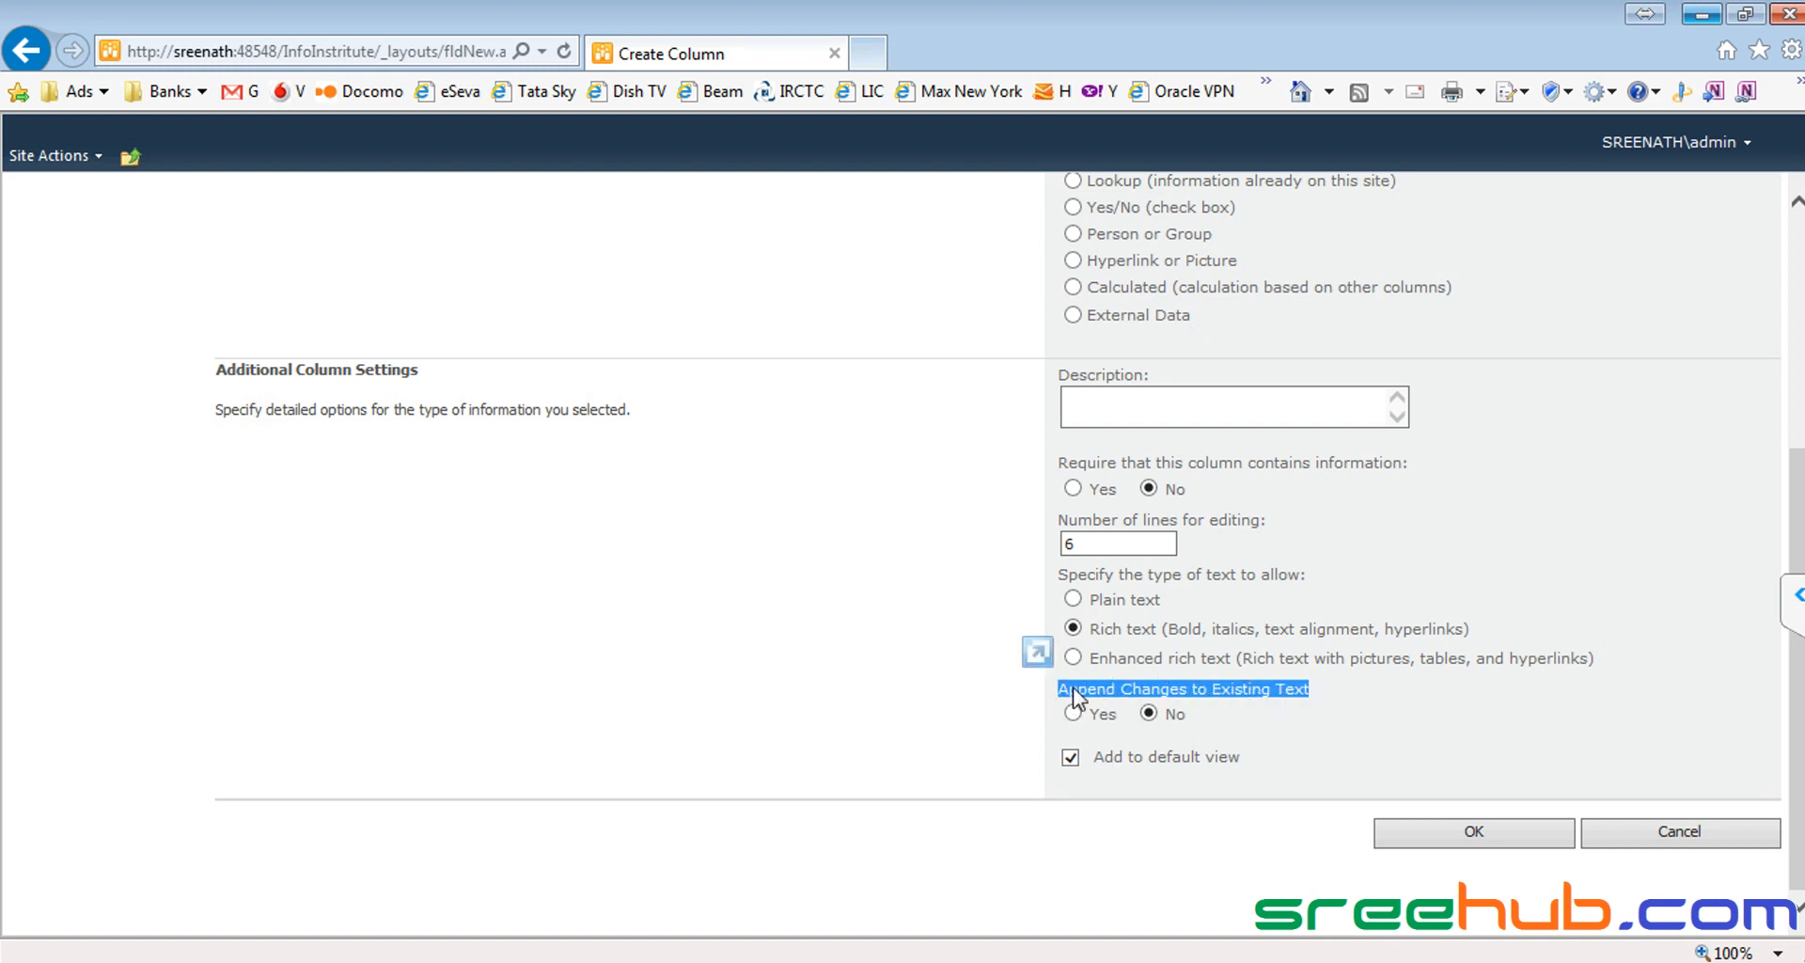
pyautogui.click(1104, 697)
pyautogui.moveTo(1058, 697); pyautogui.dragTo(1312, 696)
pyautogui.click(1171, 697)
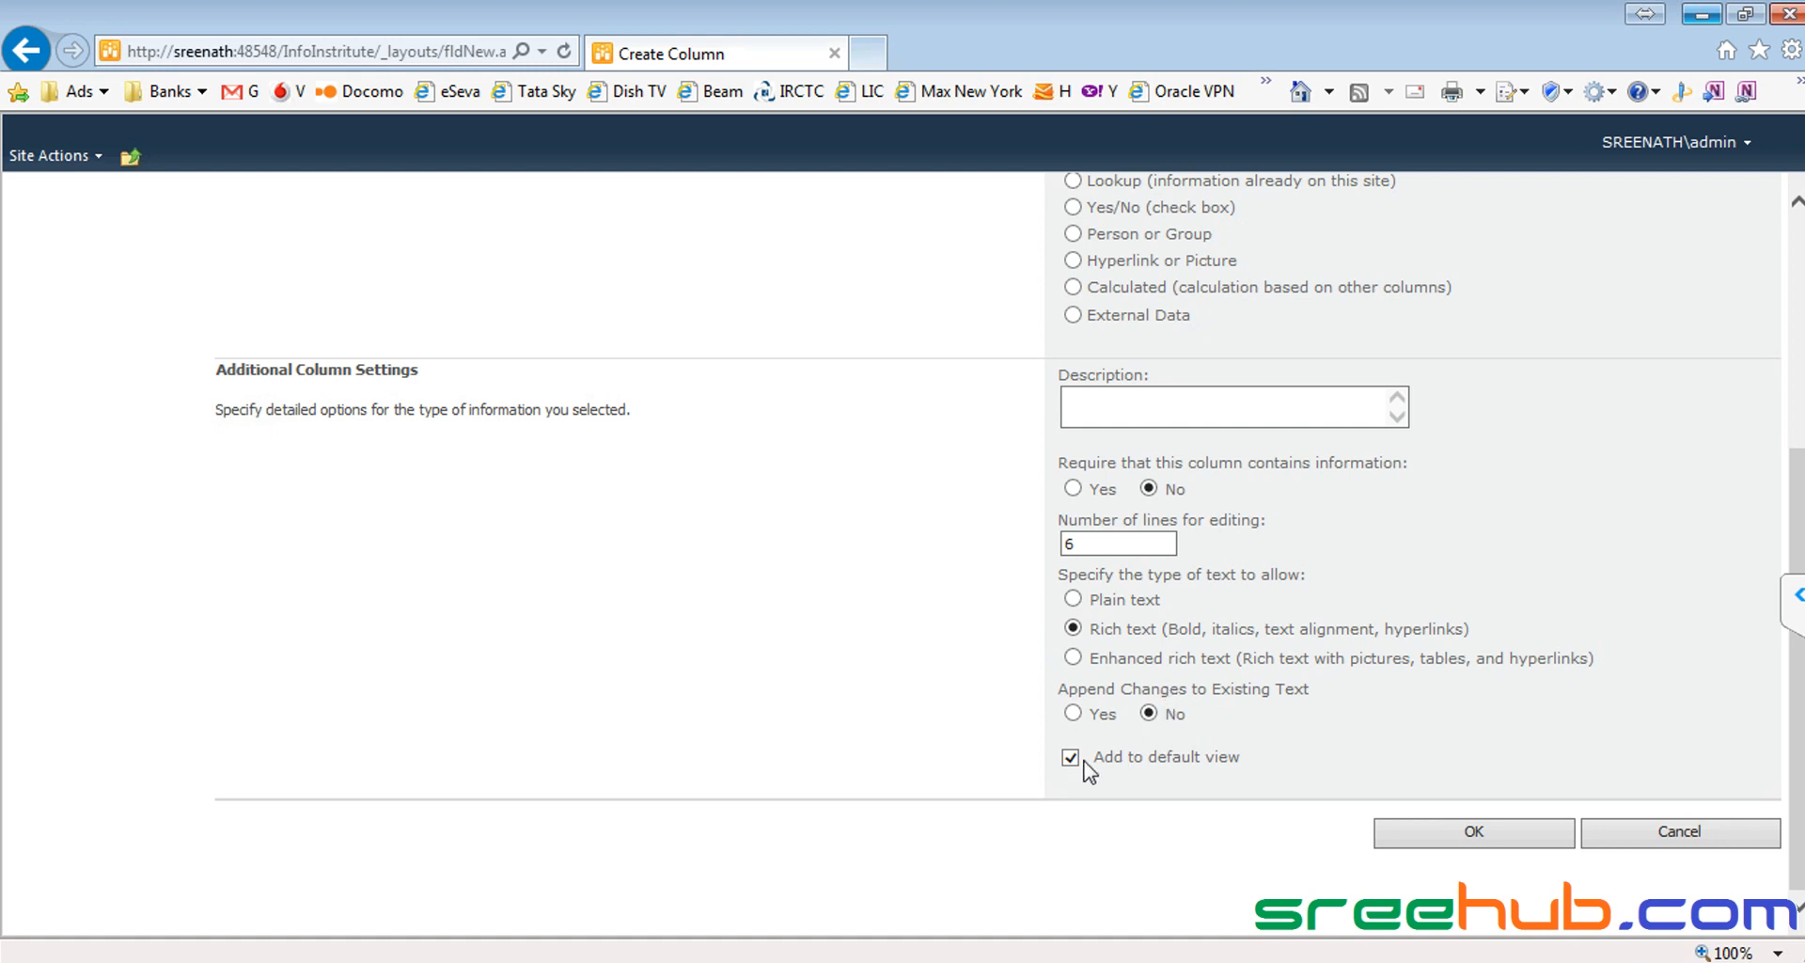
pyautogui.click(1446, 831)
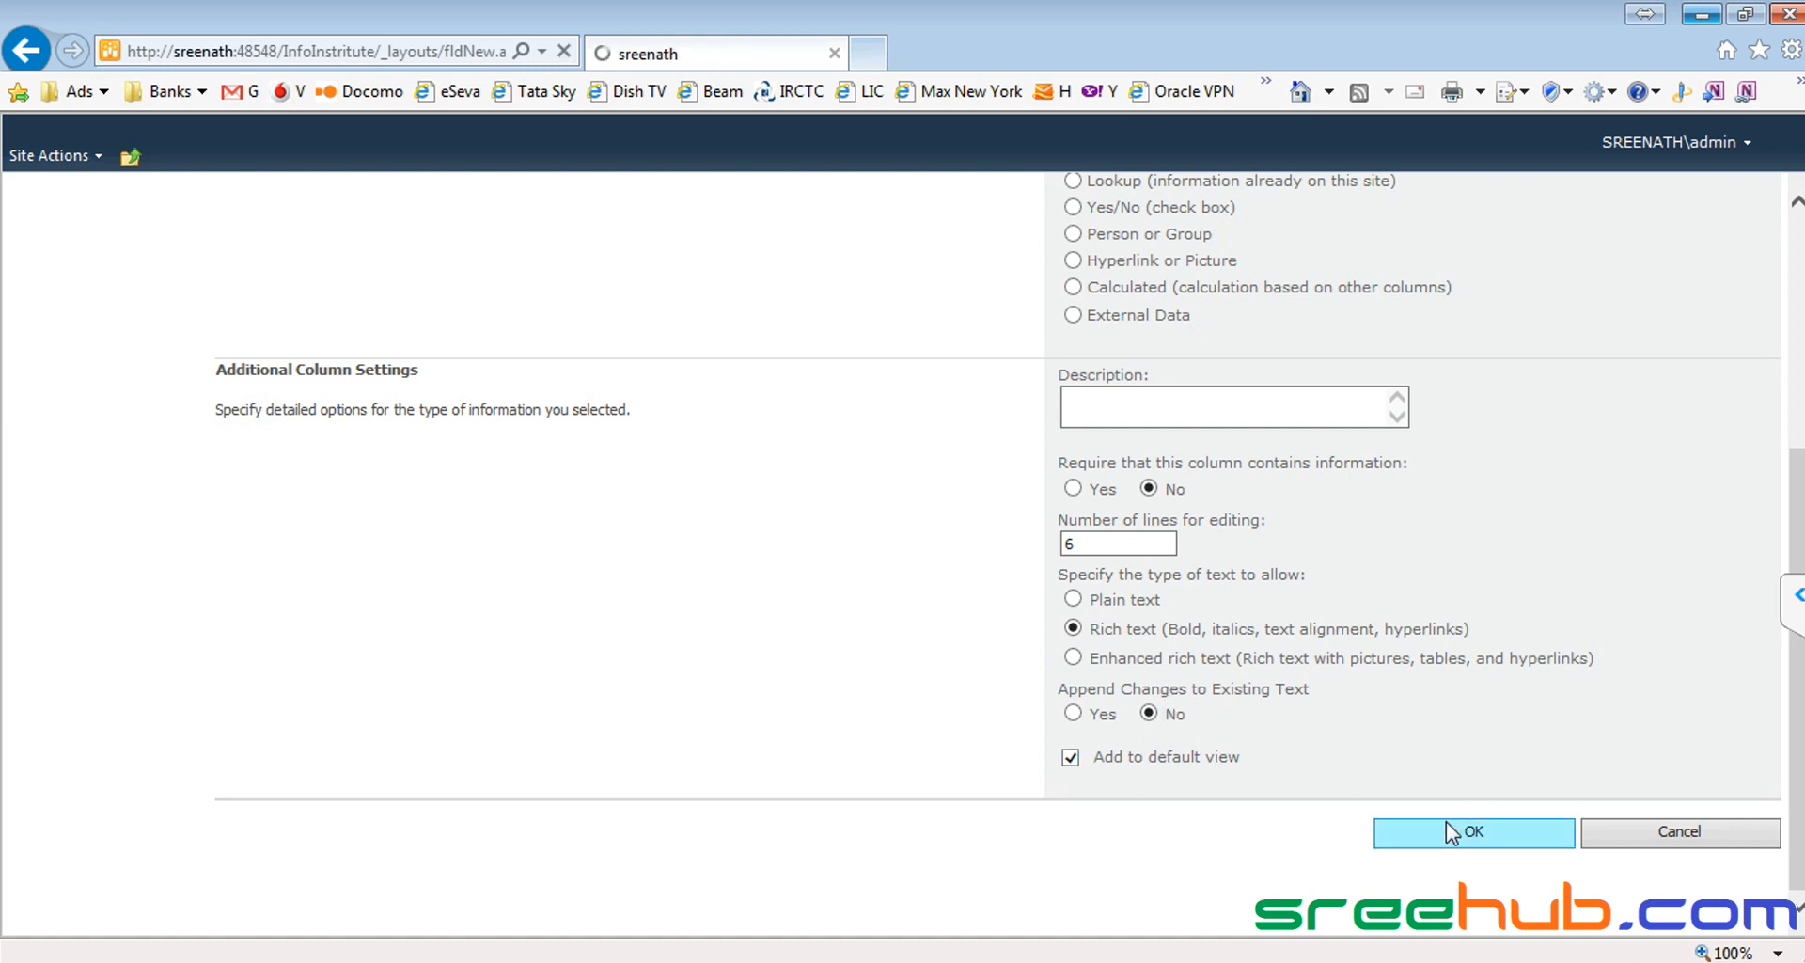
# Step: Check the columns of the Courses list, look up the next field in the notes, and return to the list settings
pyautogui.scroll(-3, 647, 795)
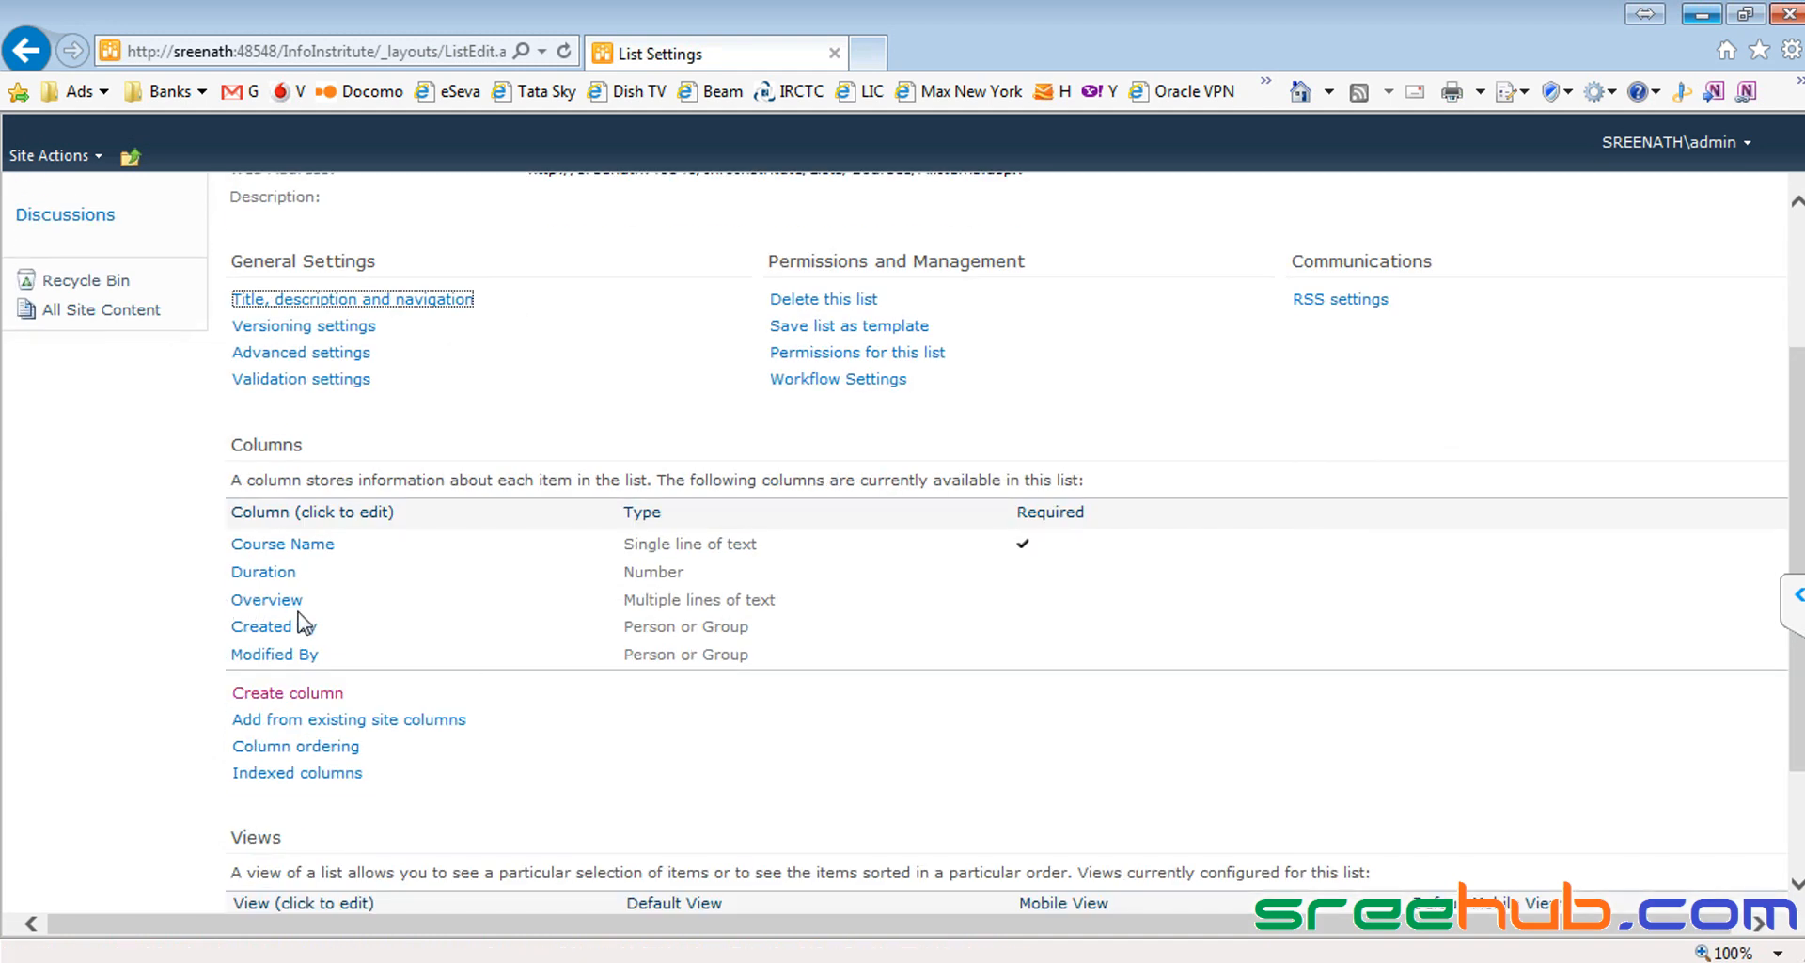
pyautogui.hotkey('alt', 'Tab')
pyautogui.doubleClick(407, 357)
pyautogui.hotkey('alt', 'Tab')
# Step: Start a new Courses column named Fees of type Currency and require that it contains information
pyautogui.click(299, 696)
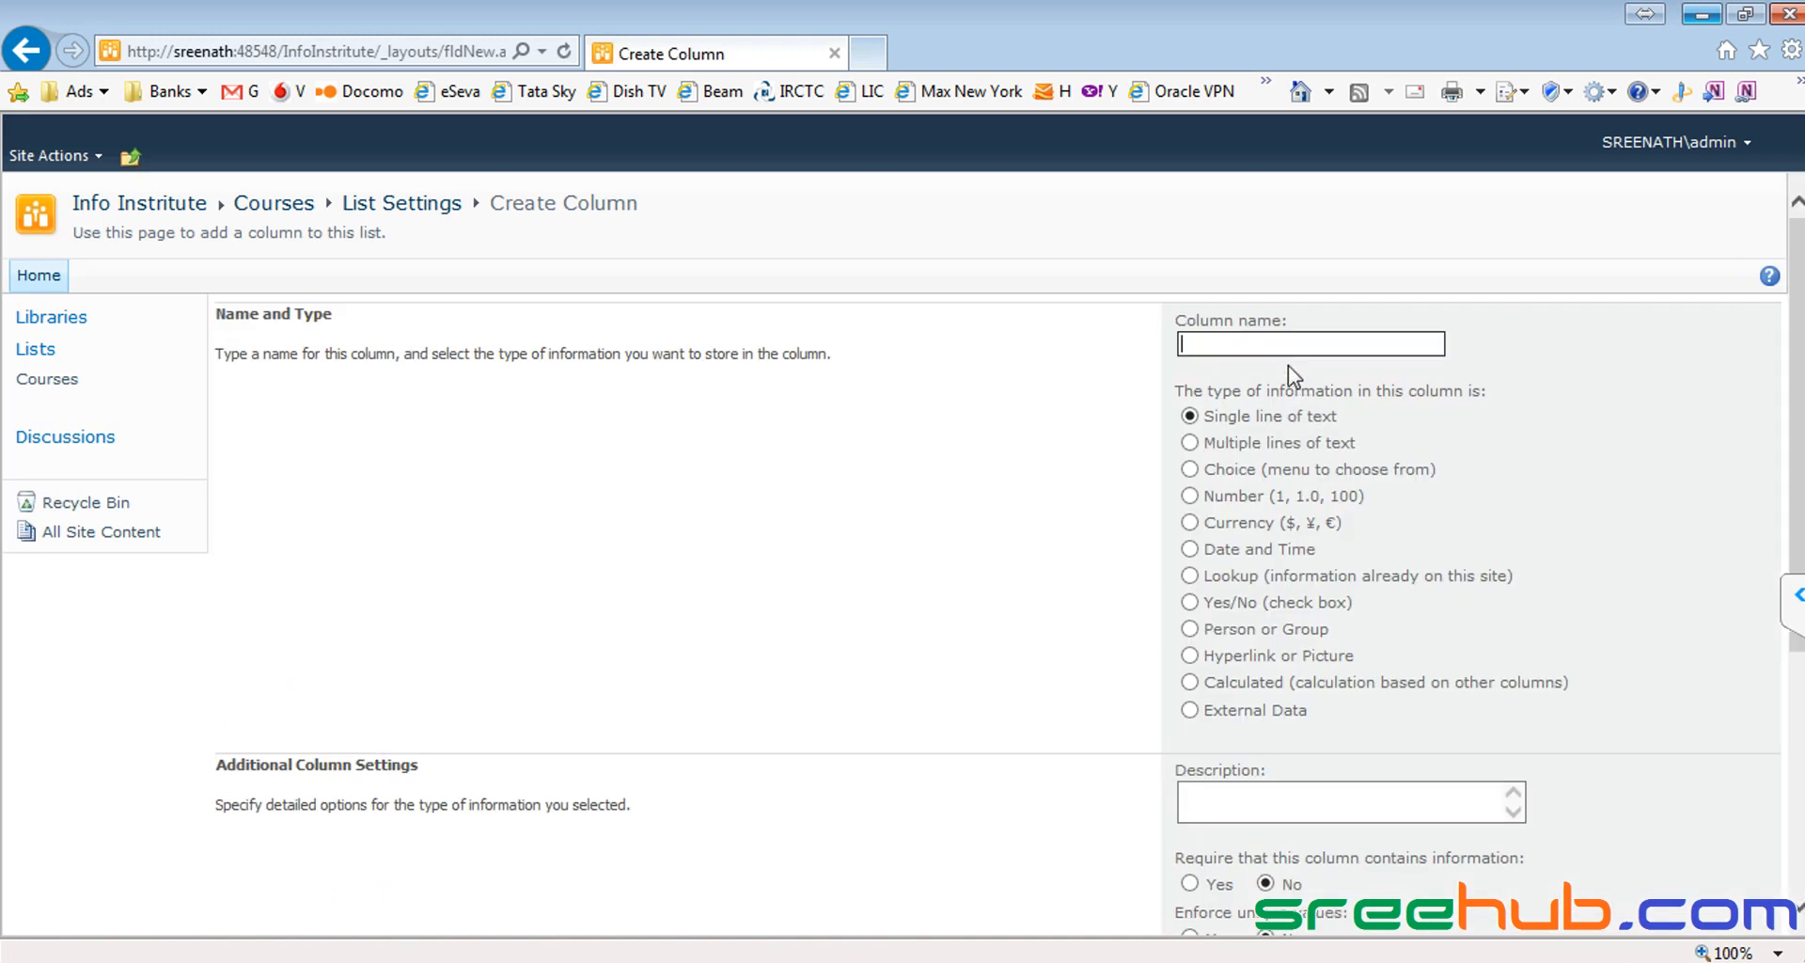
pyautogui.write('Fees')
pyautogui.click(1190, 523)
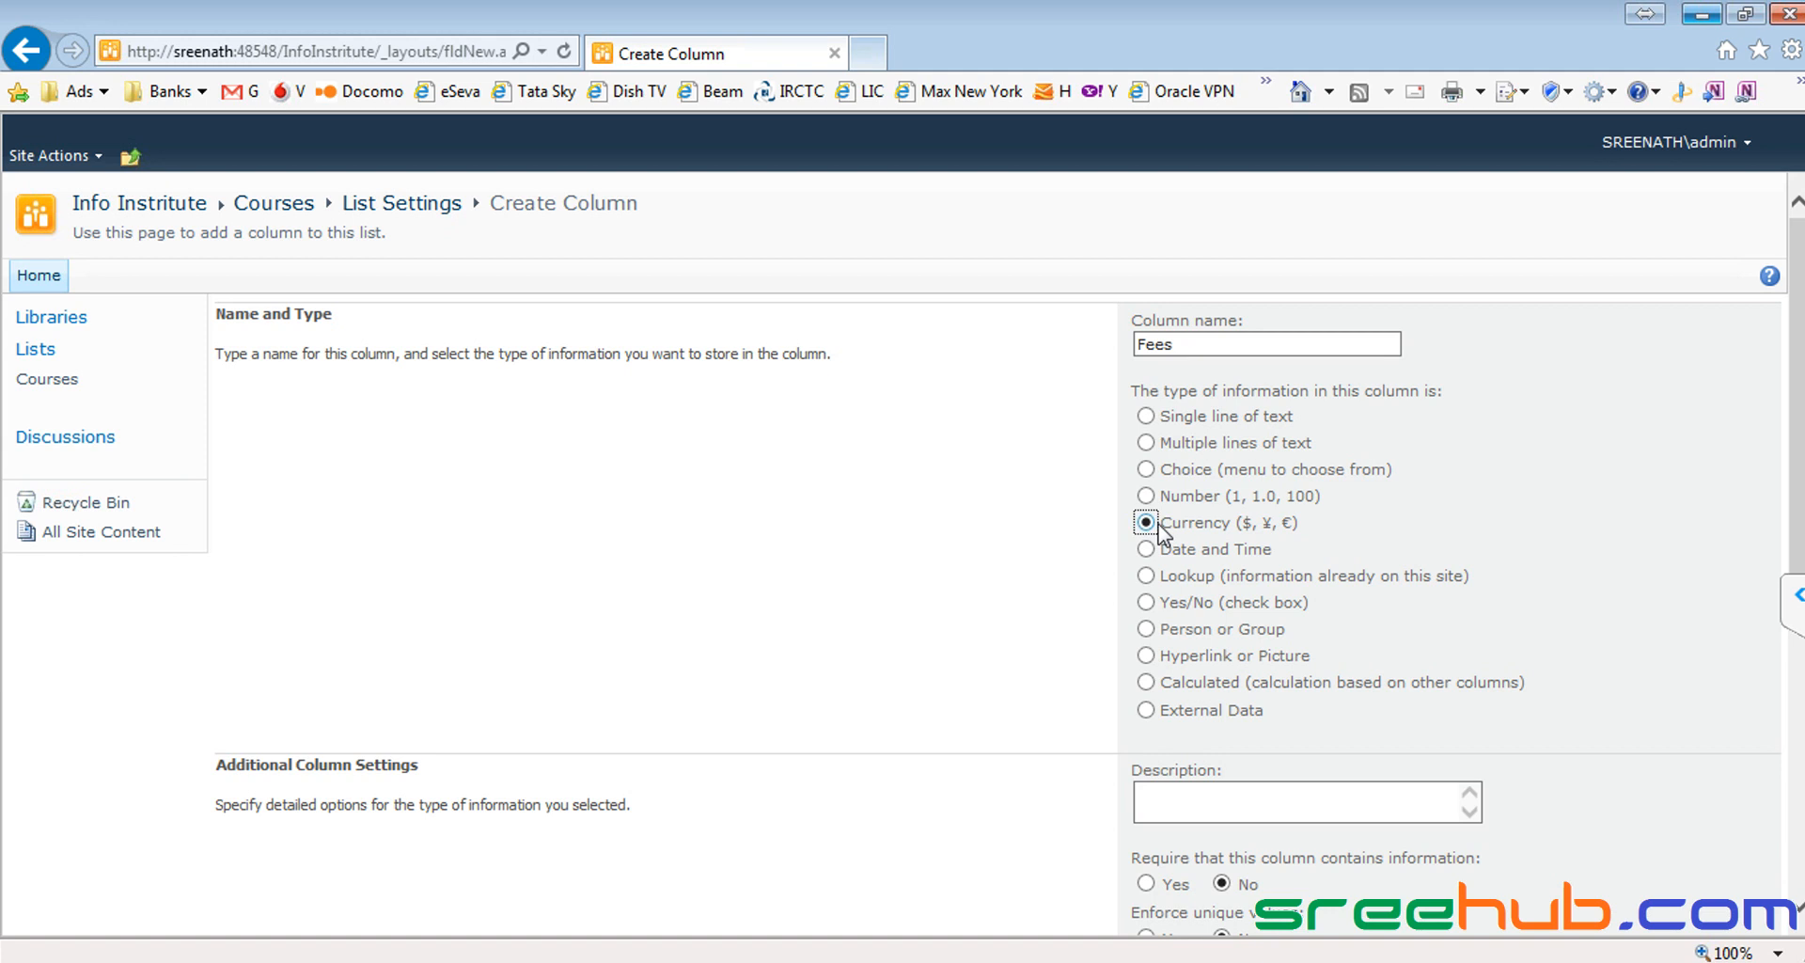
pyautogui.scroll(-3, 1164, 534)
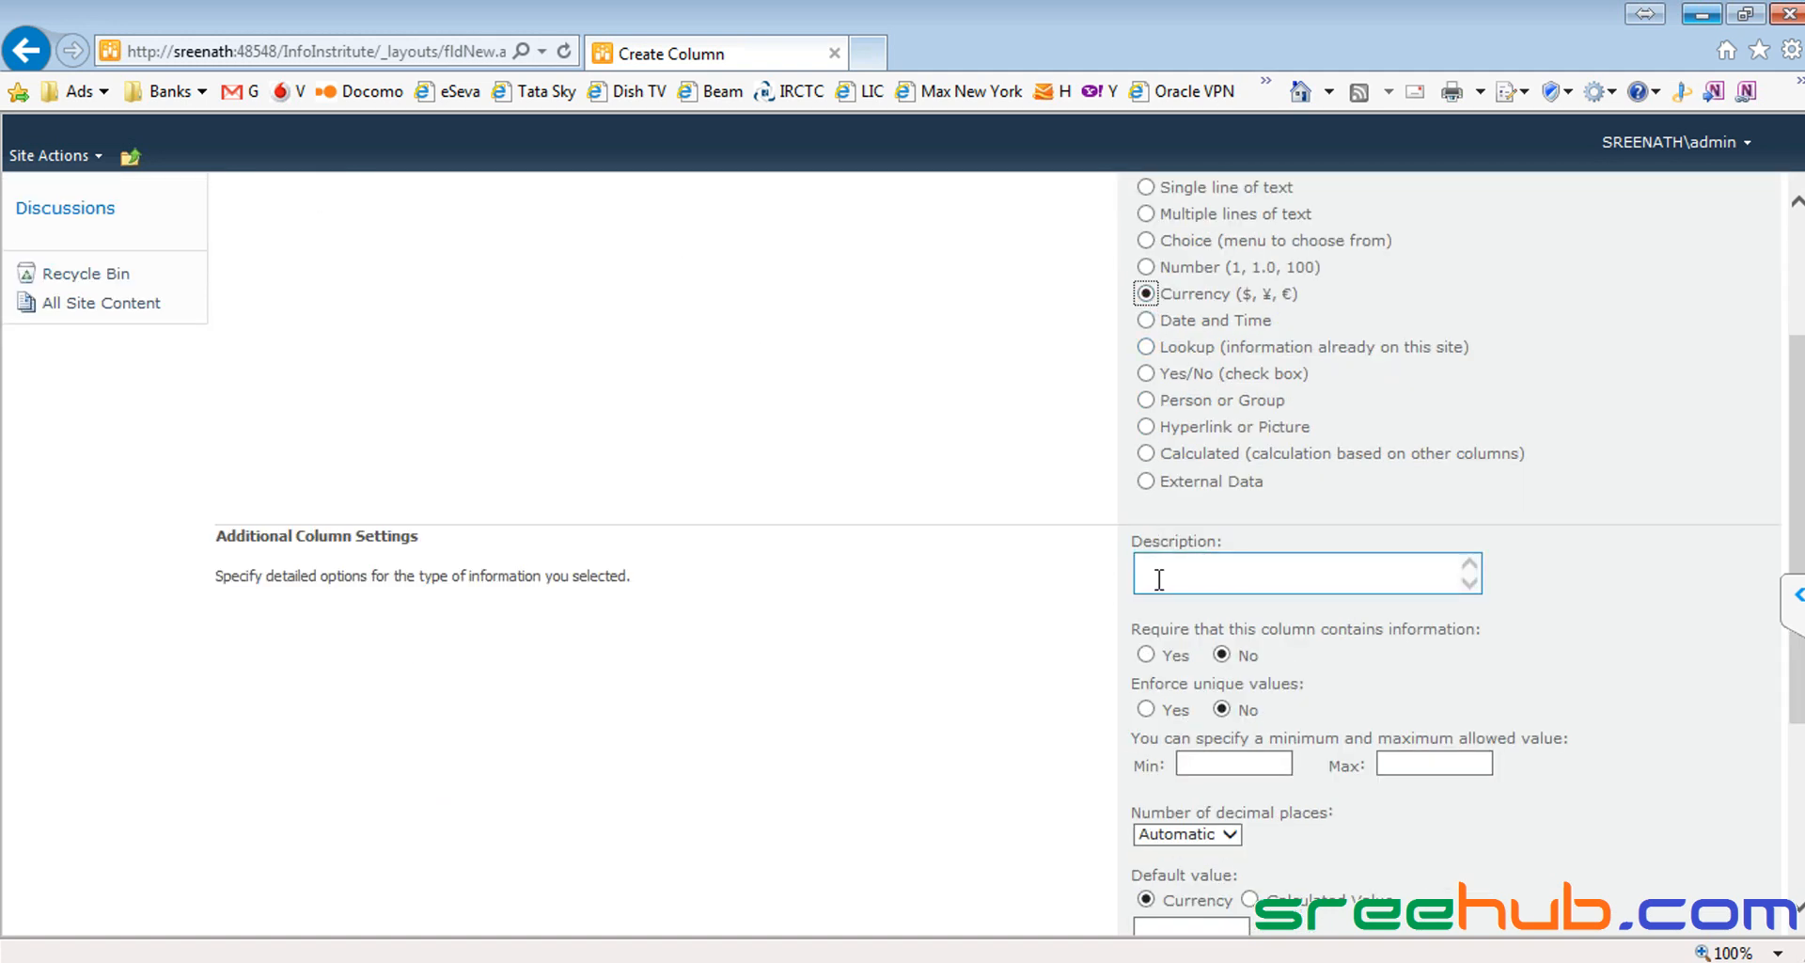
pyautogui.scroll(-1, 1209, 583)
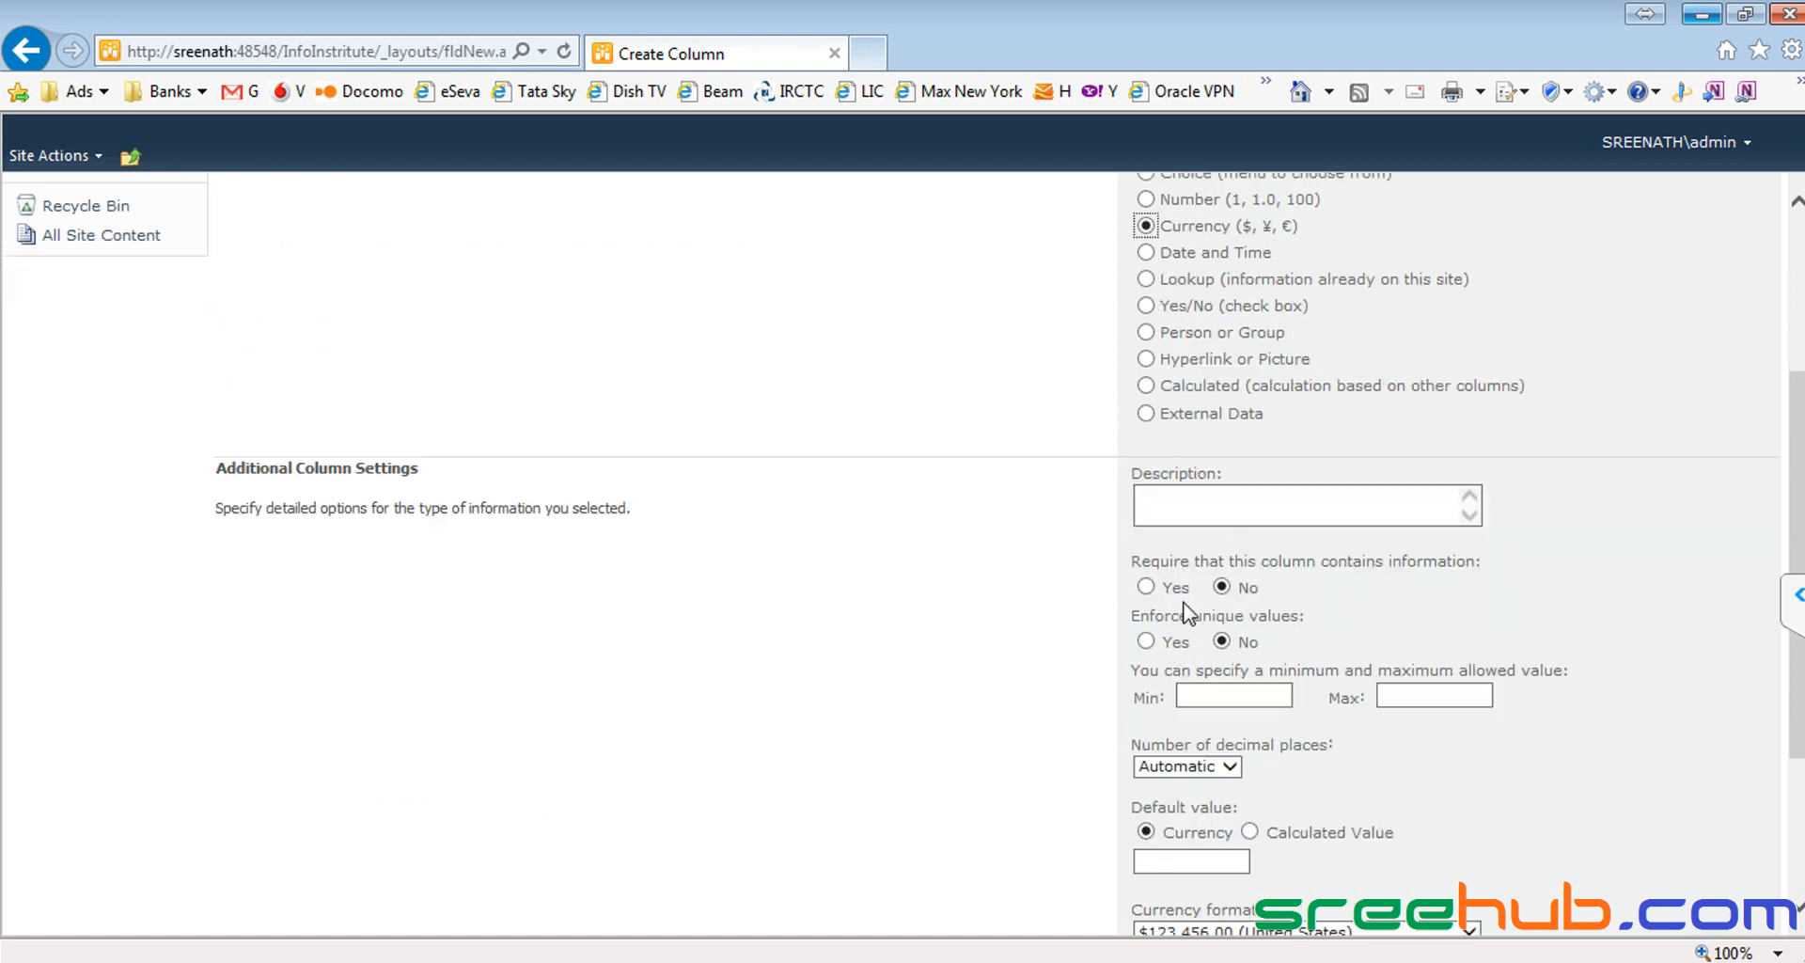
pyautogui.click(1147, 541)
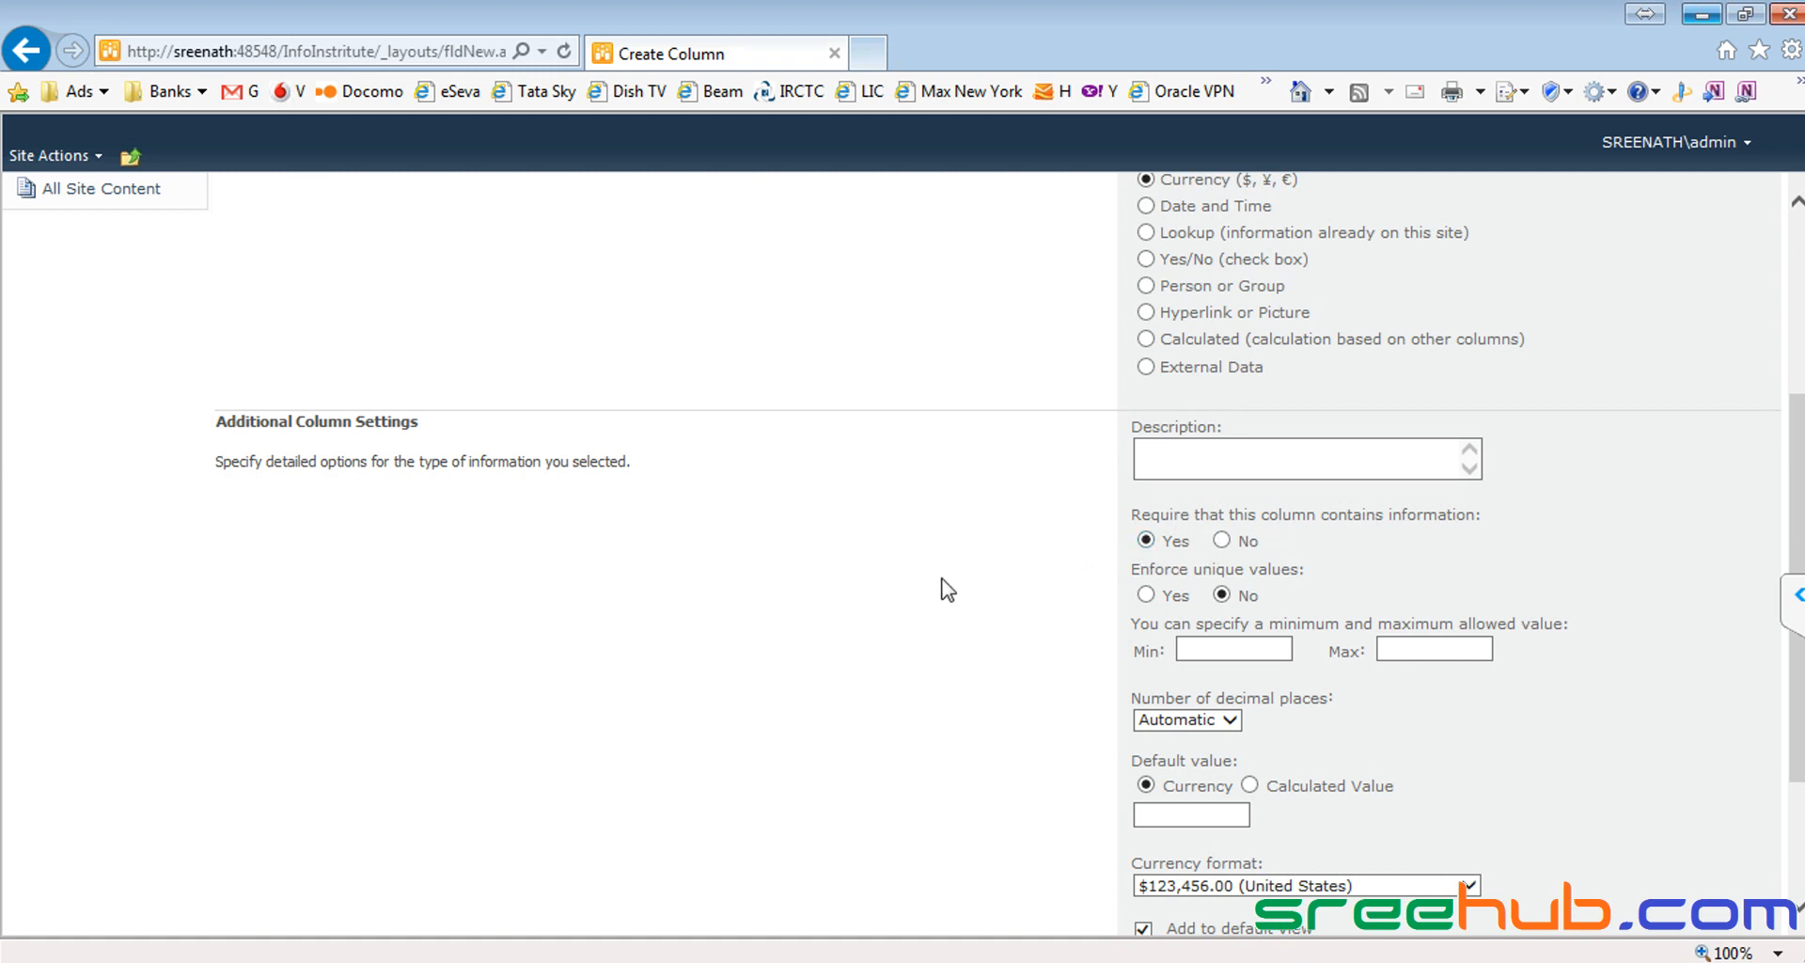
# Step: Limit the Fees values to a minimum of 100 and a maximum of 2000, with 2 decimal places
pyautogui.scroll(-1, 947, 590)
pyautogui.click(1196, 531)
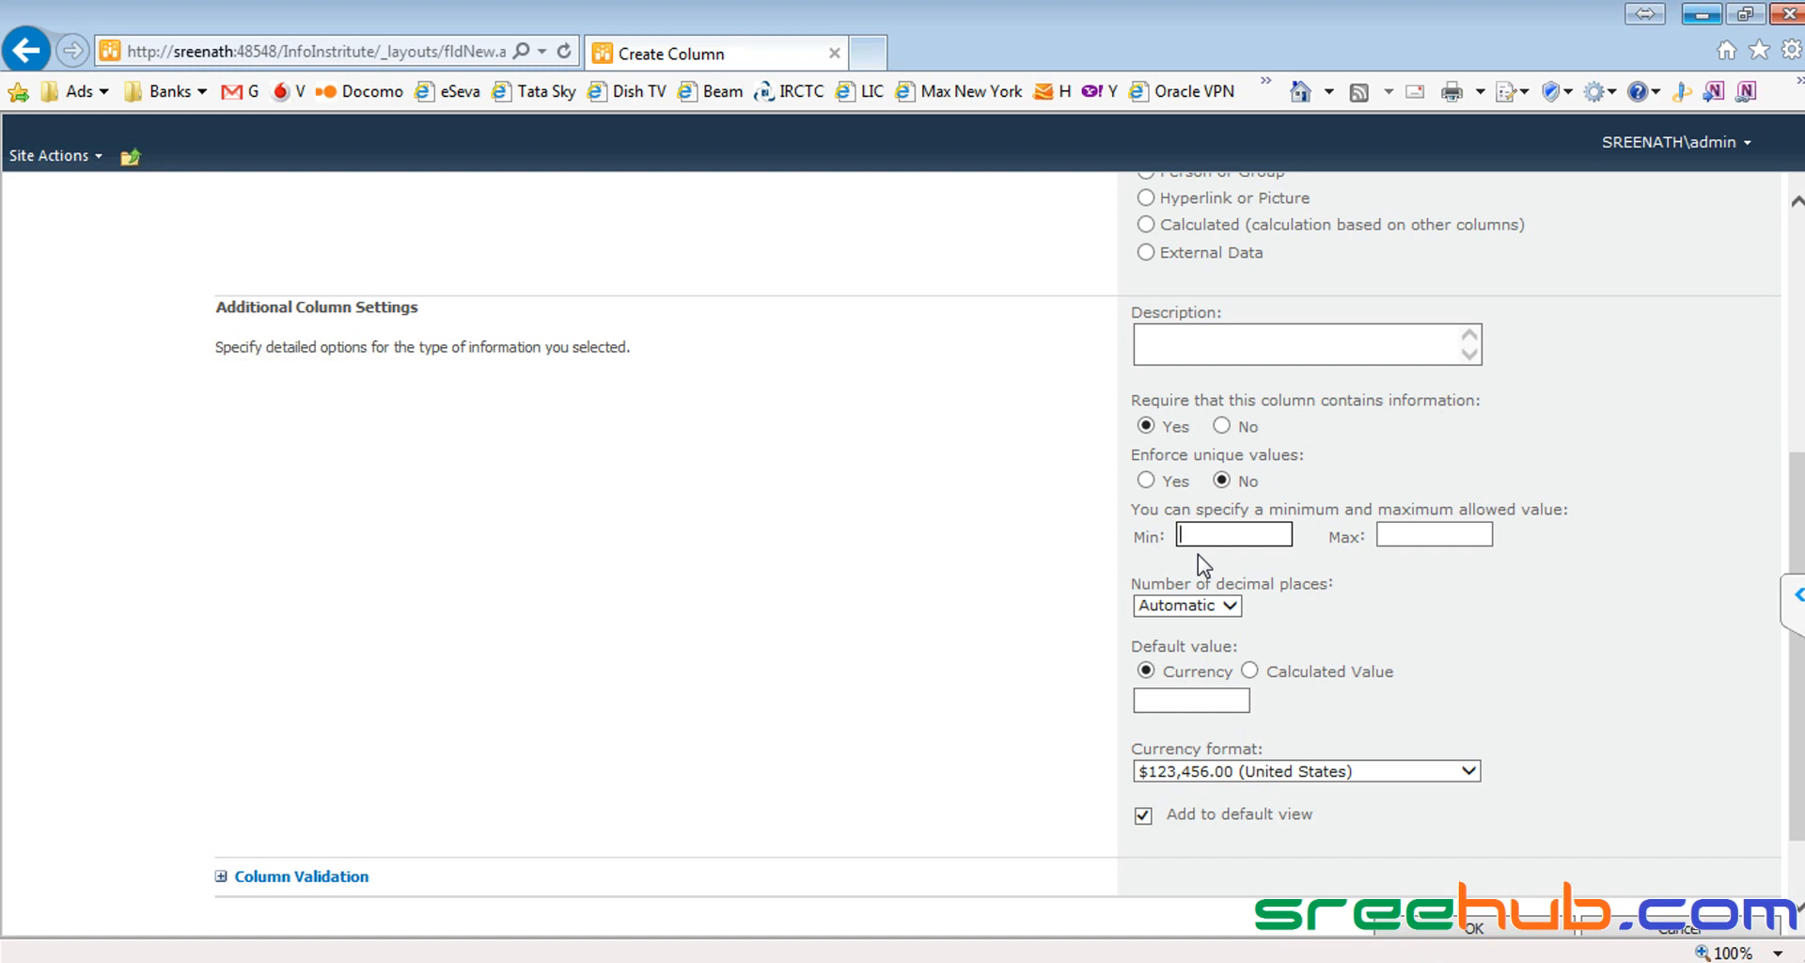
pyautogui.write('100')
pyautogui.press('Tab')
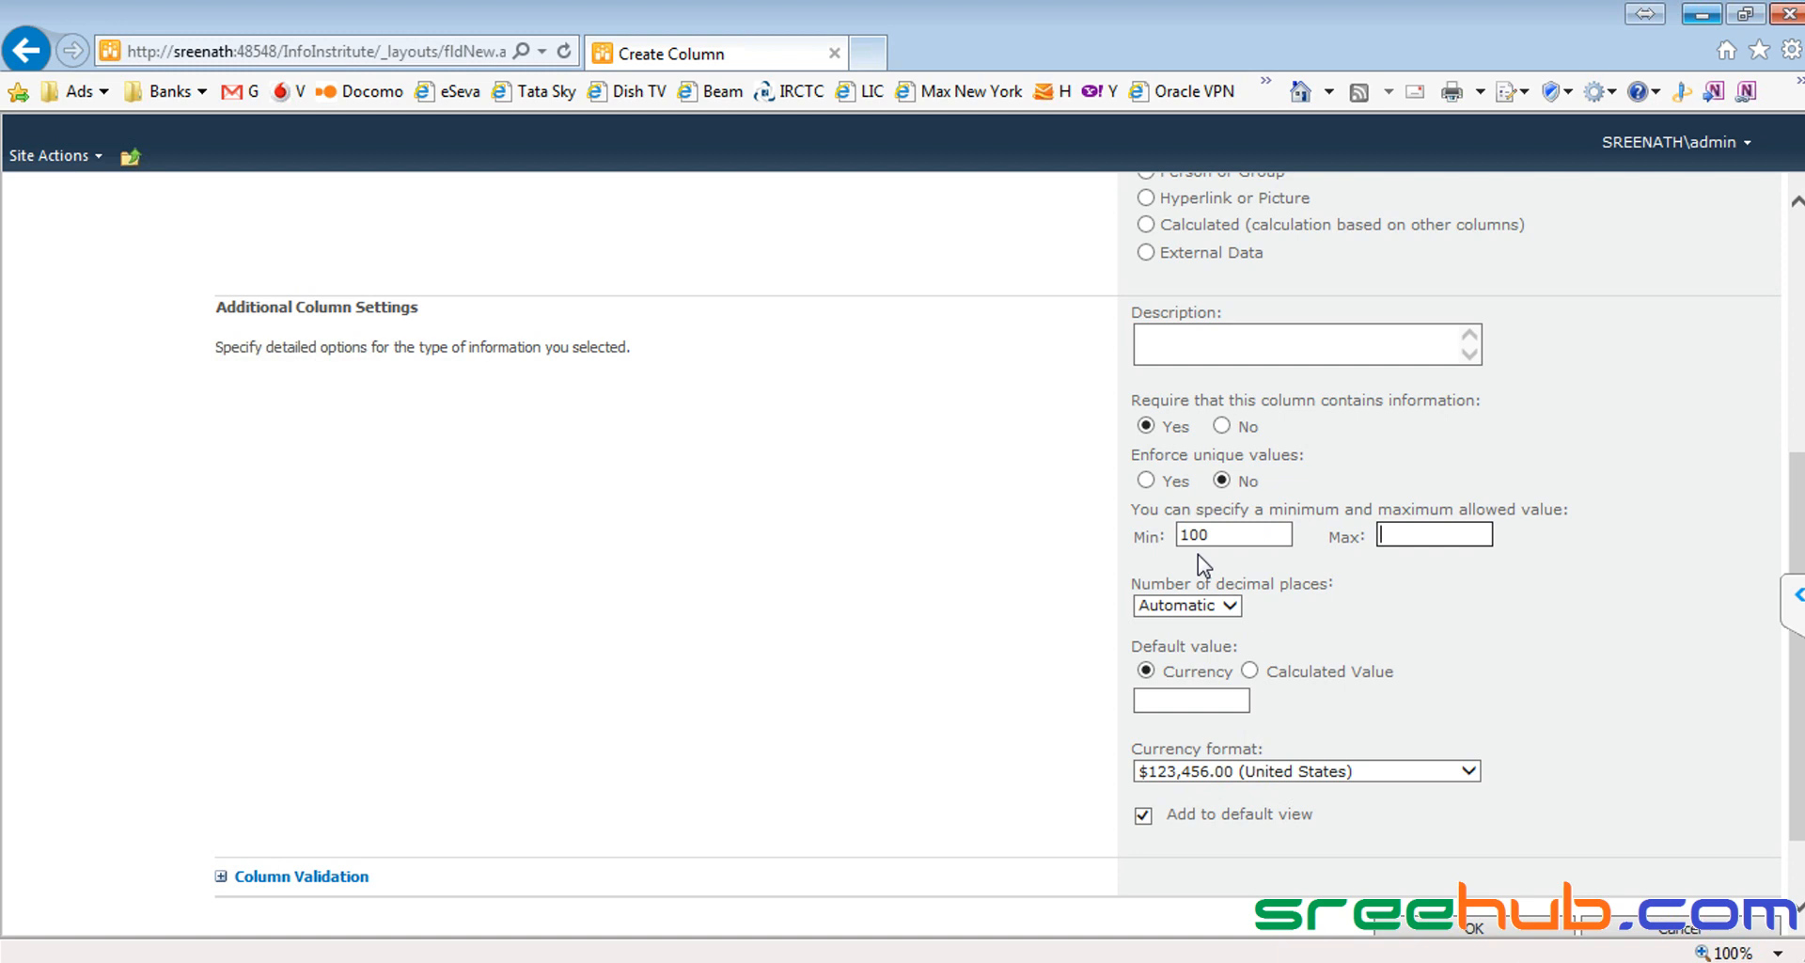
pyautogui.write('2000')
pyautogui.click(1203, 609)
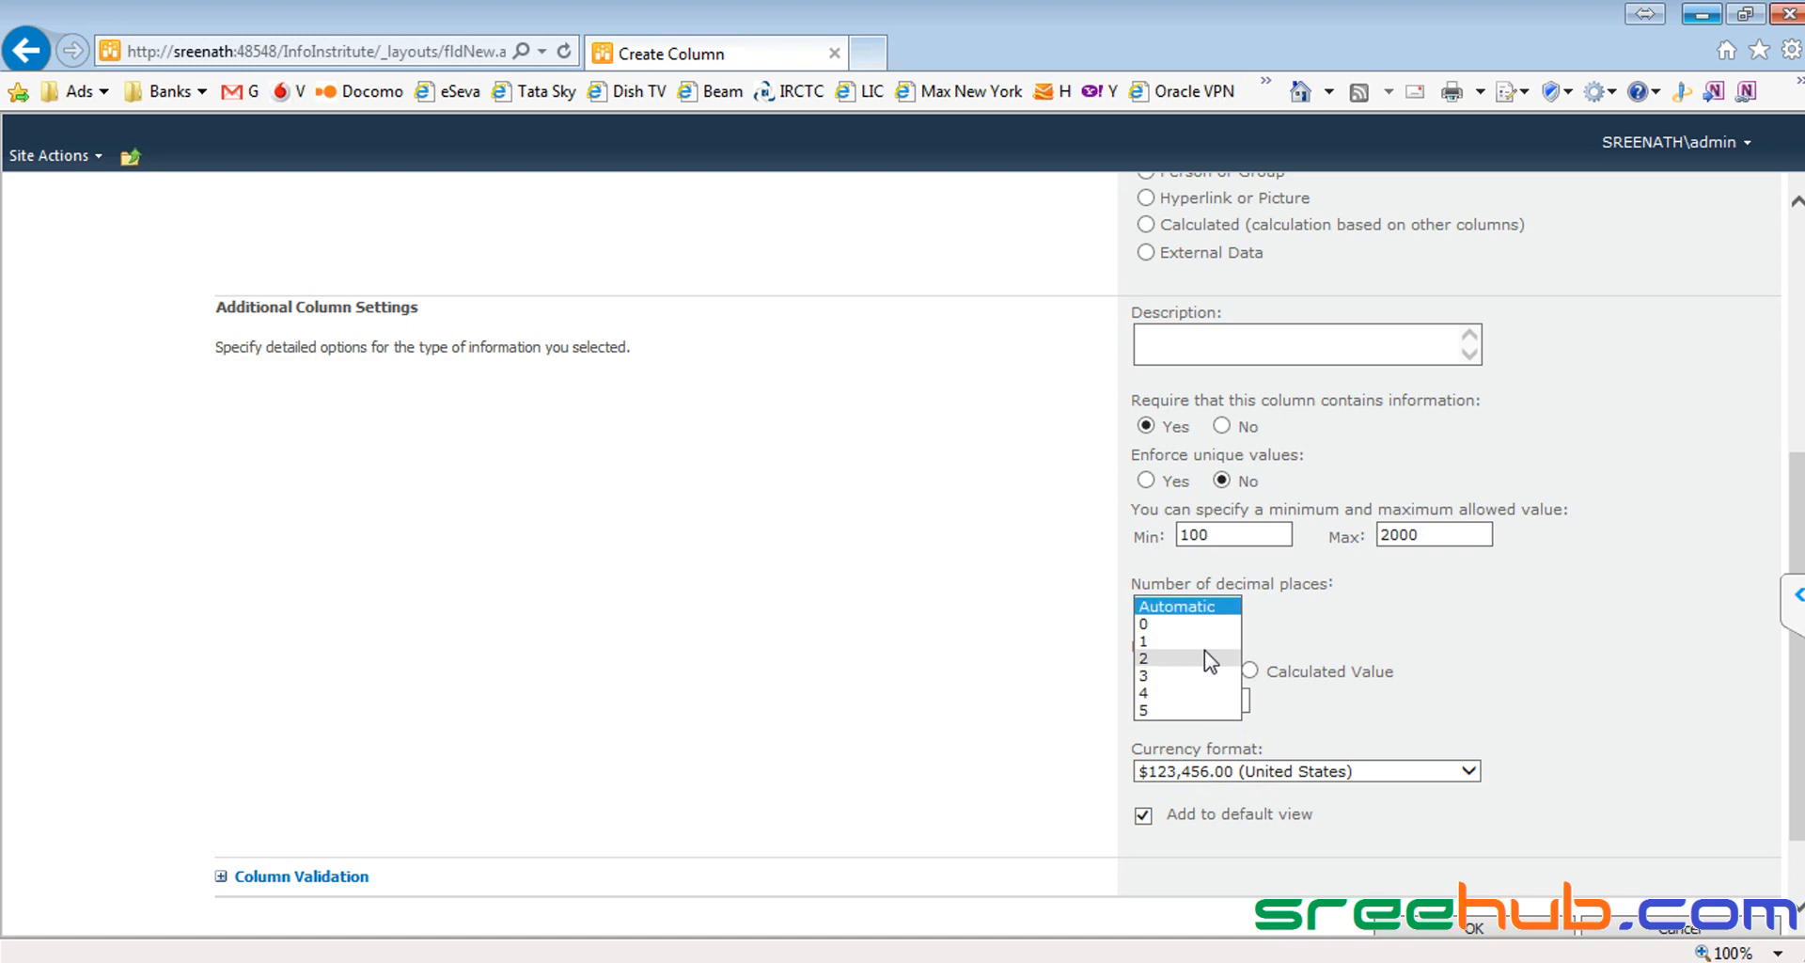
pyautogui.click(1205, 658)
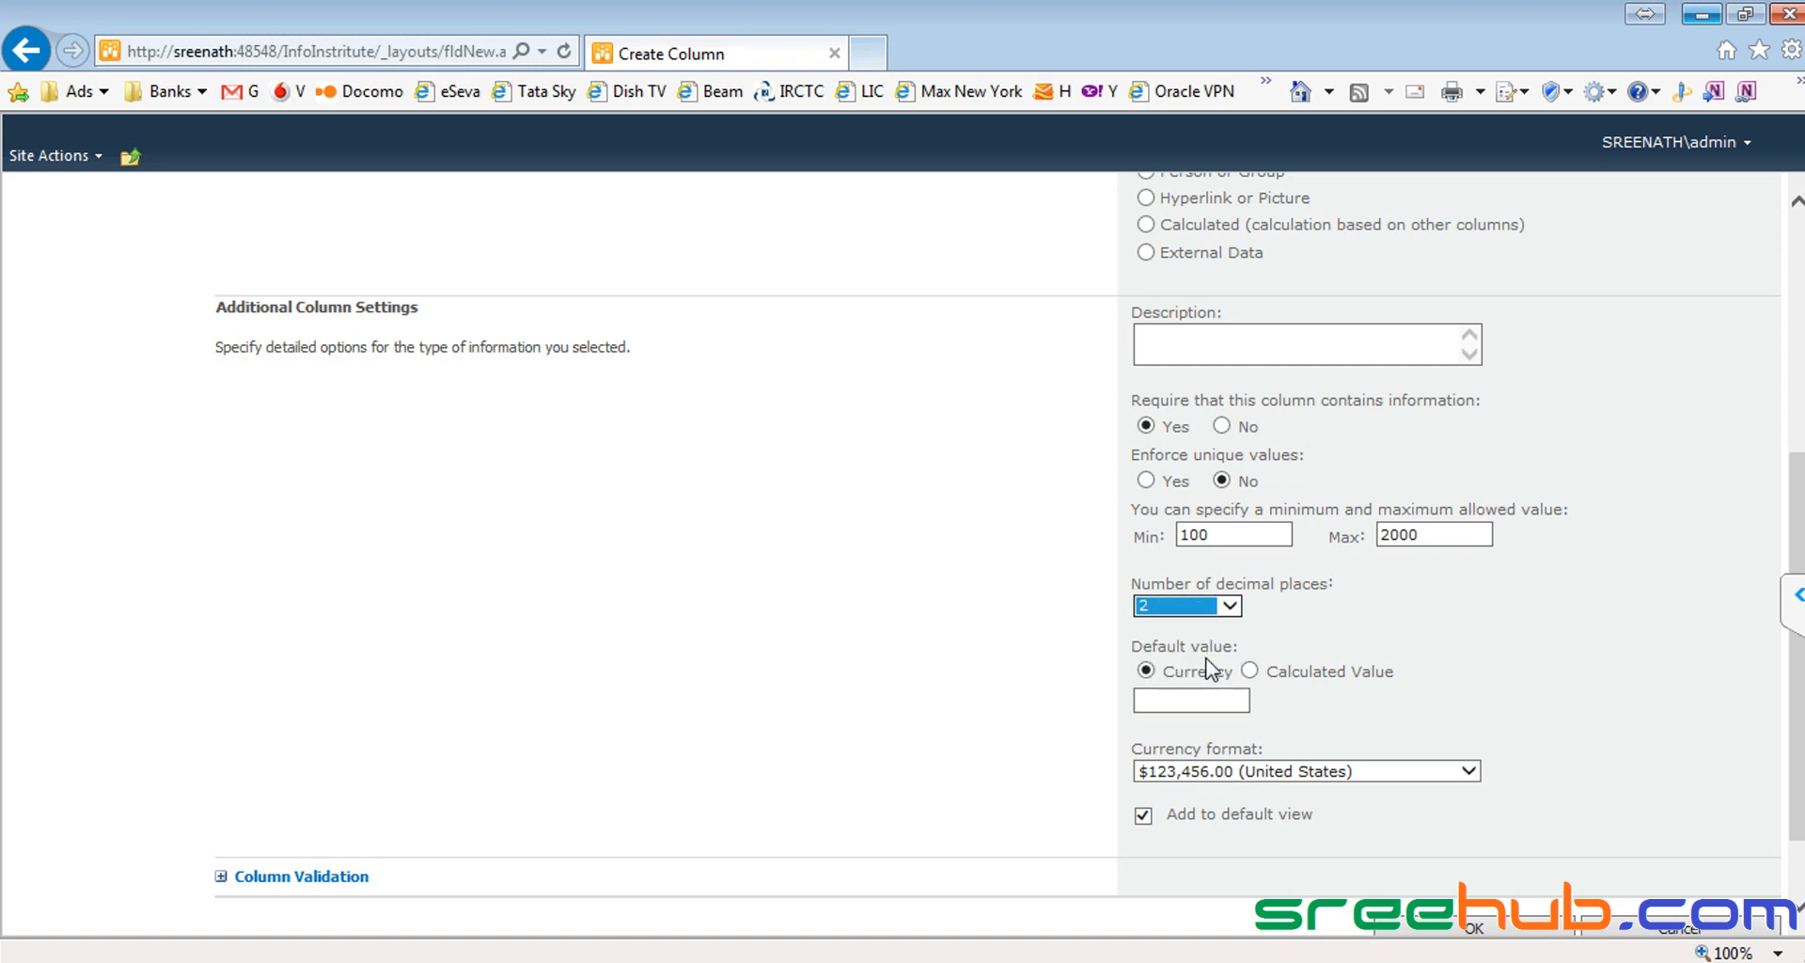
# Step: Leave the Fees default value empty, choose the United States currency format, and create the column
pyautogui.click(1169, 696)
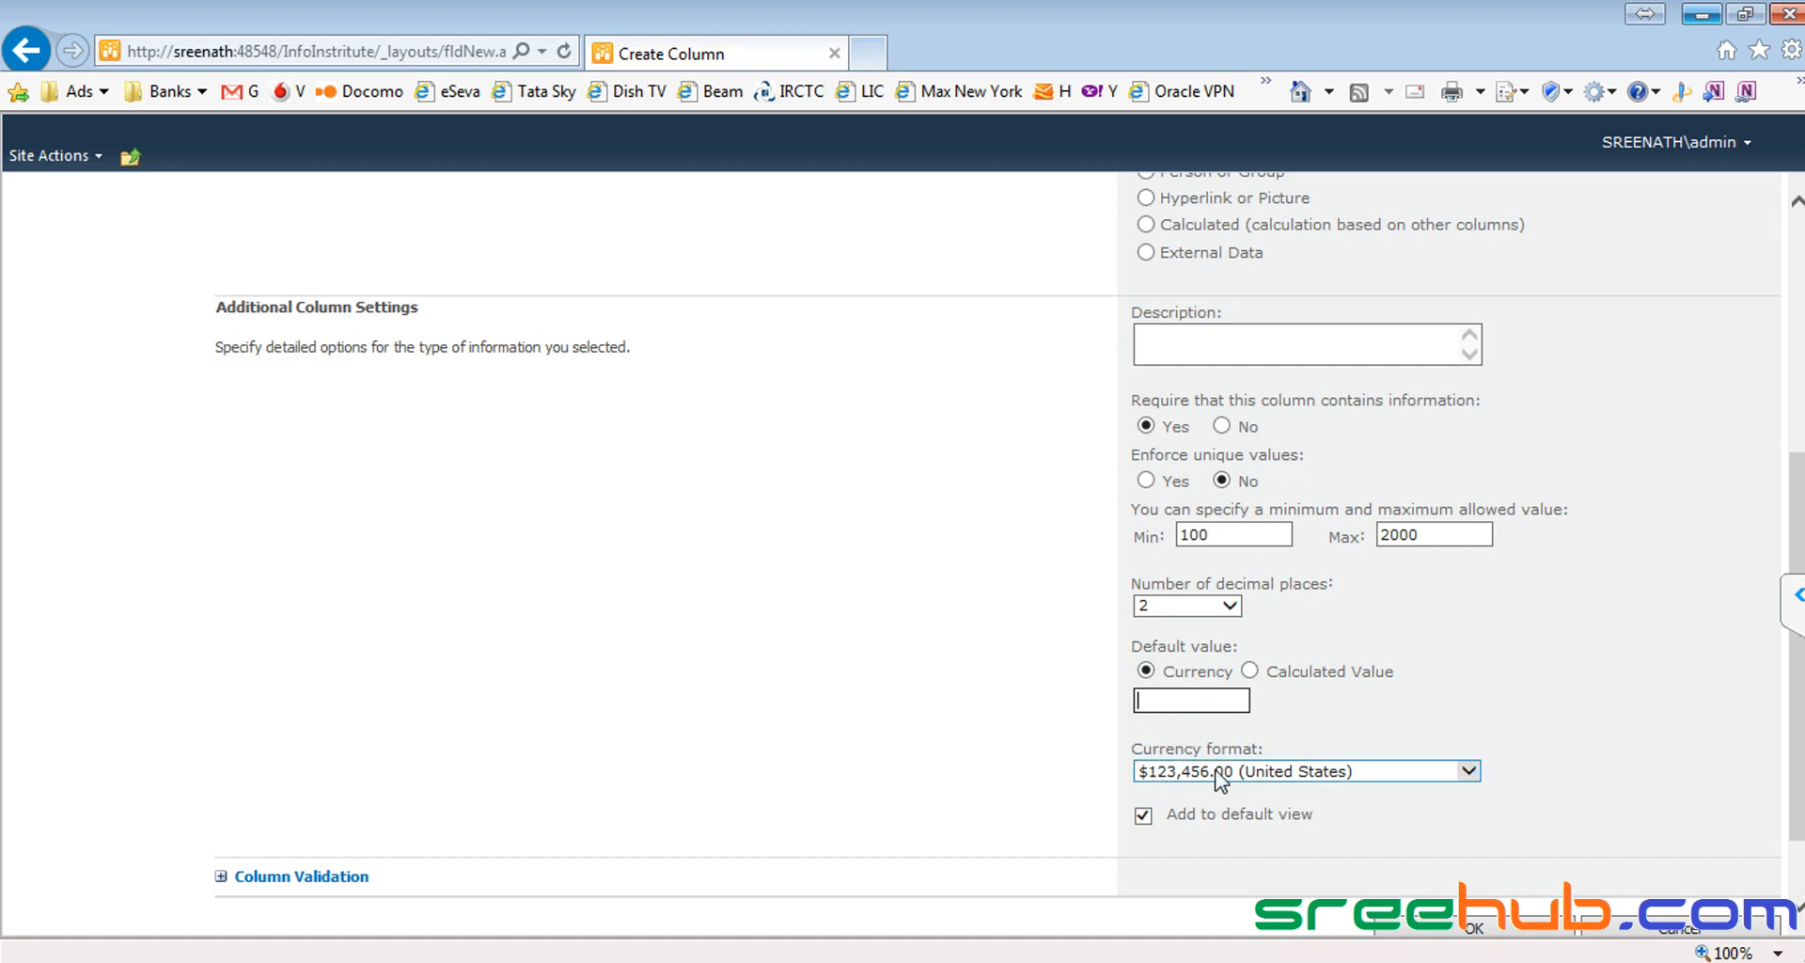
pyautogui.click(1259, 771)
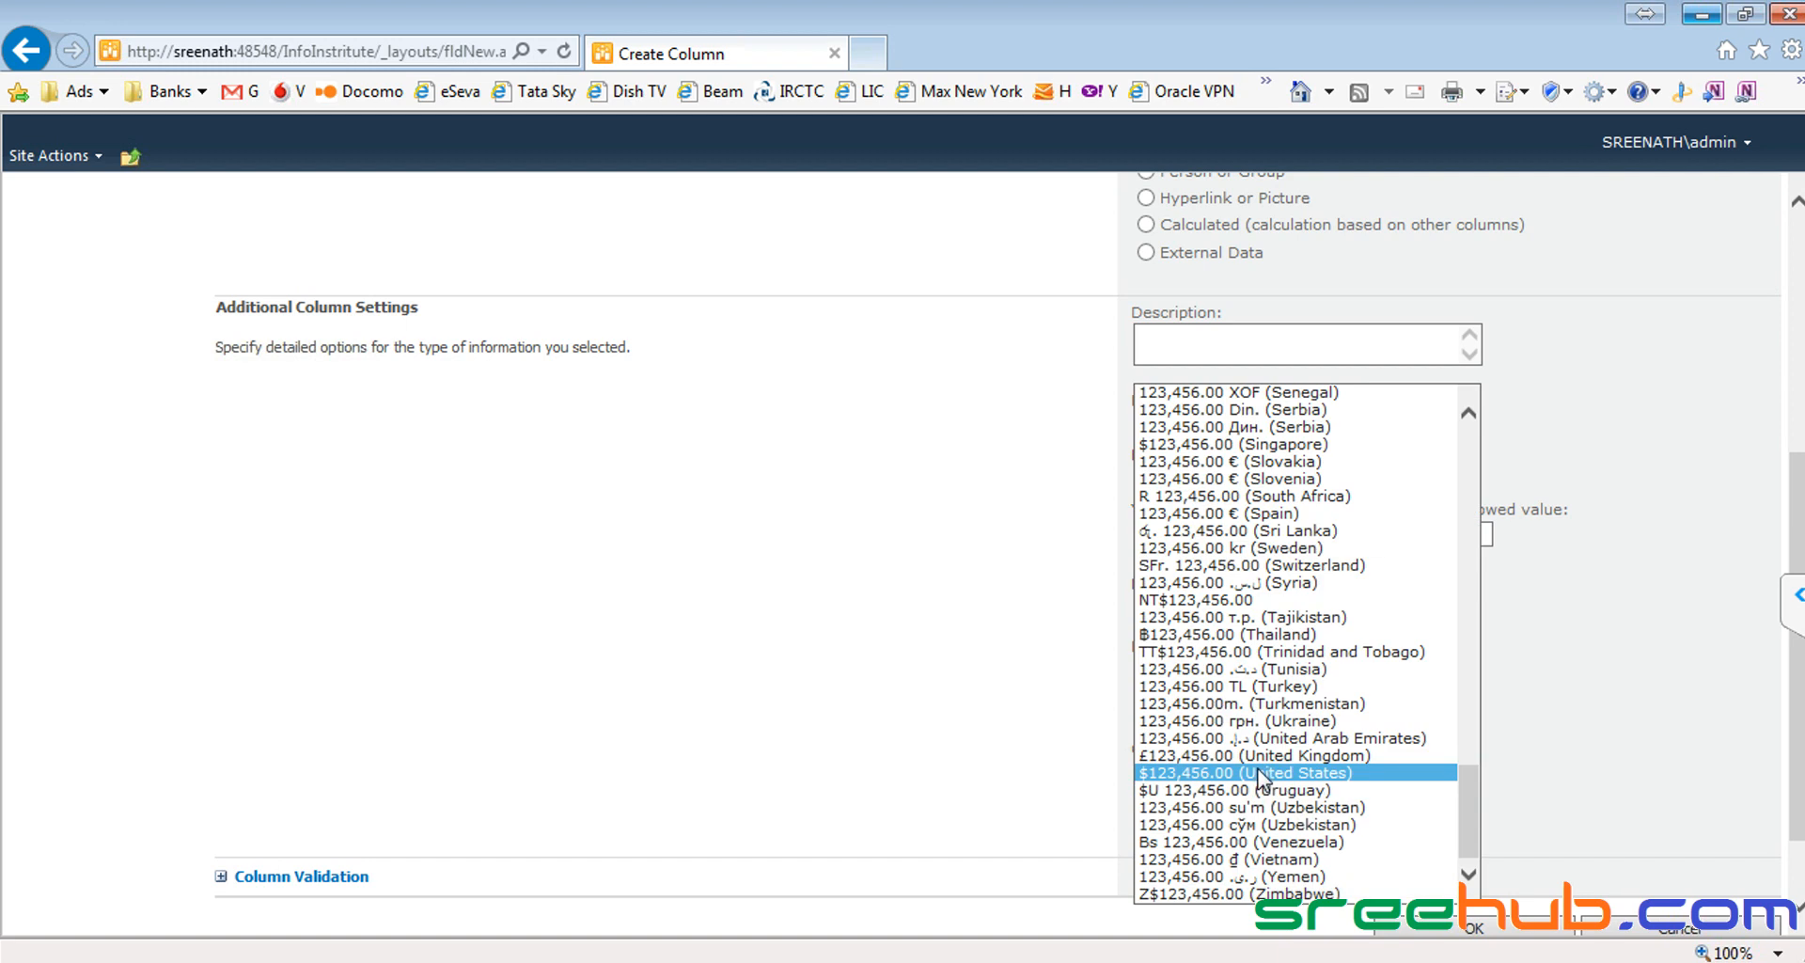
pyautogui.click(1259, 773)
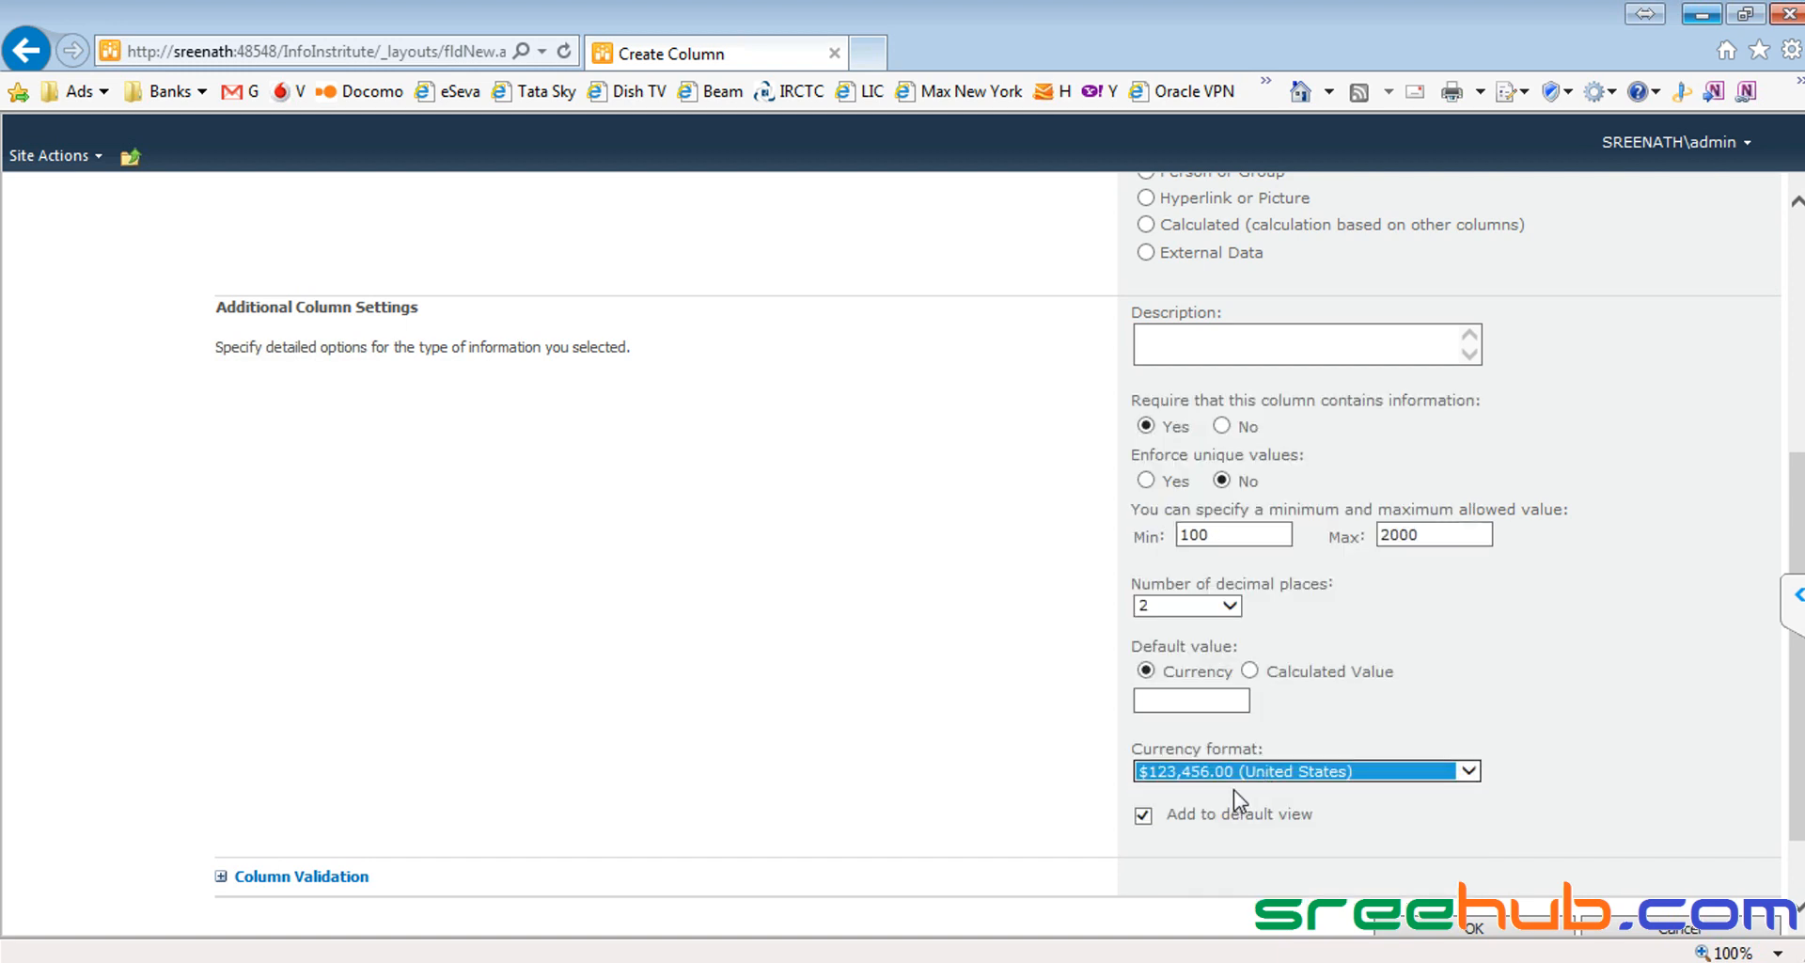
pyautogui.click(1462, 929)
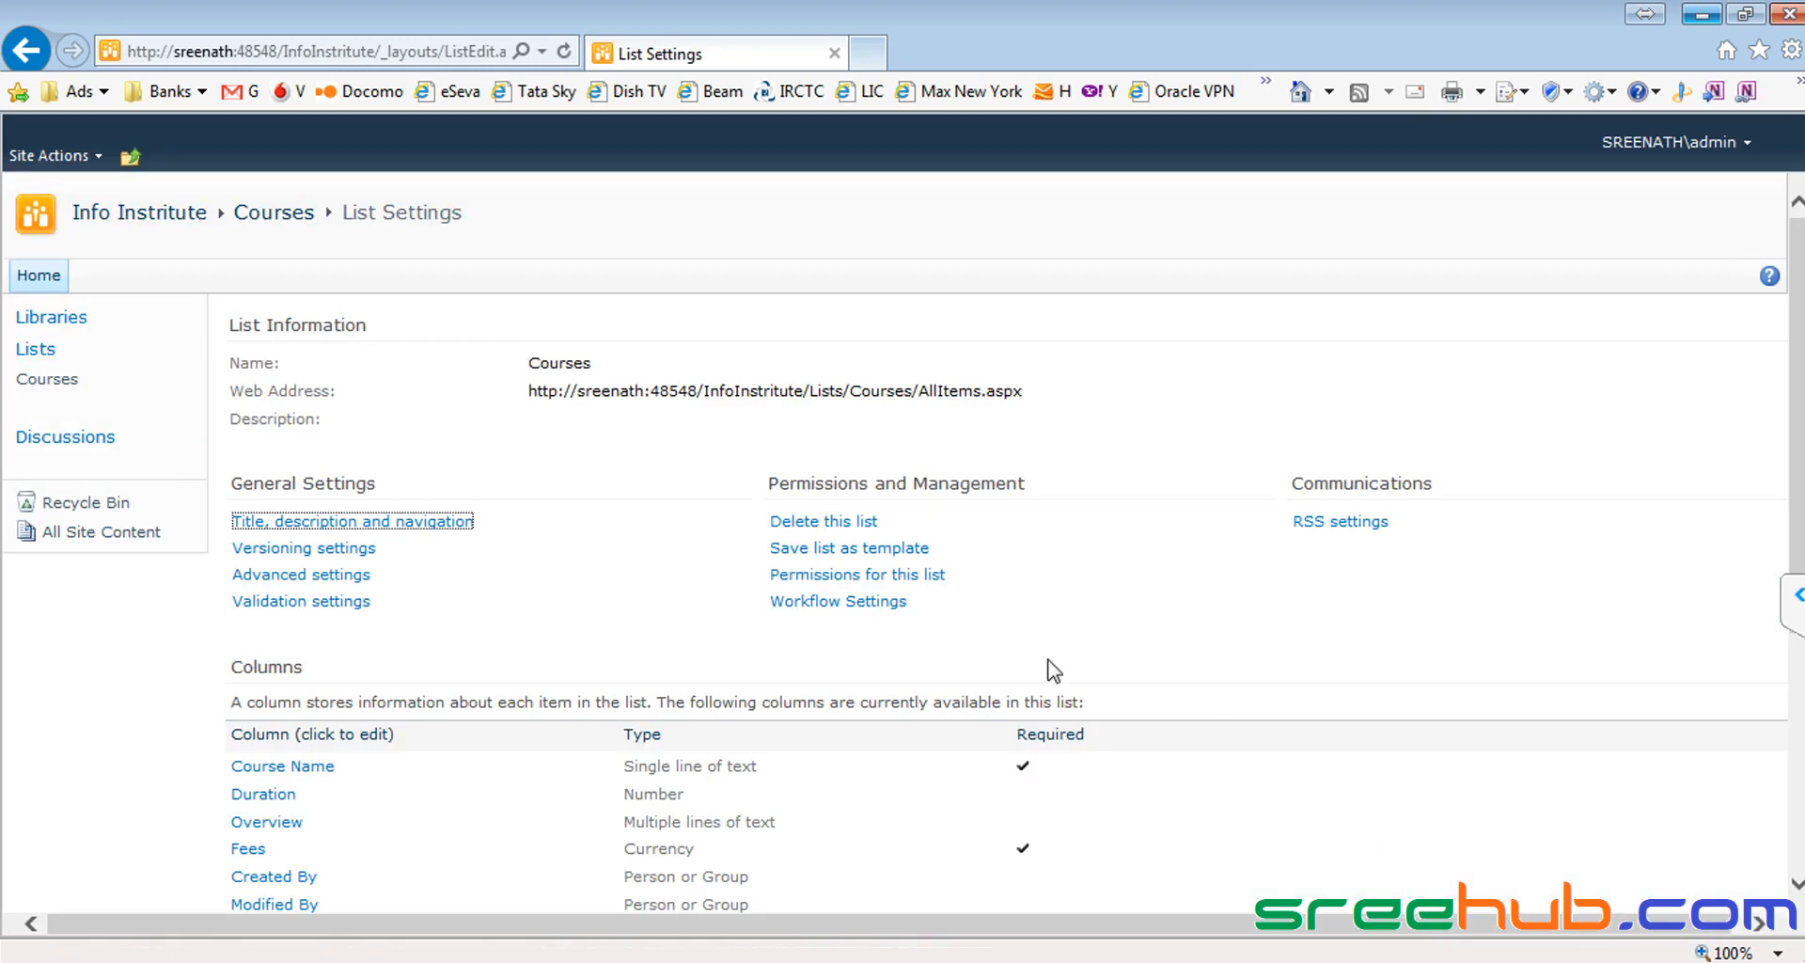
# Step: Open the Courses list and start a new item, inspecting its default Duration value
pyautogui.click(52, 380)
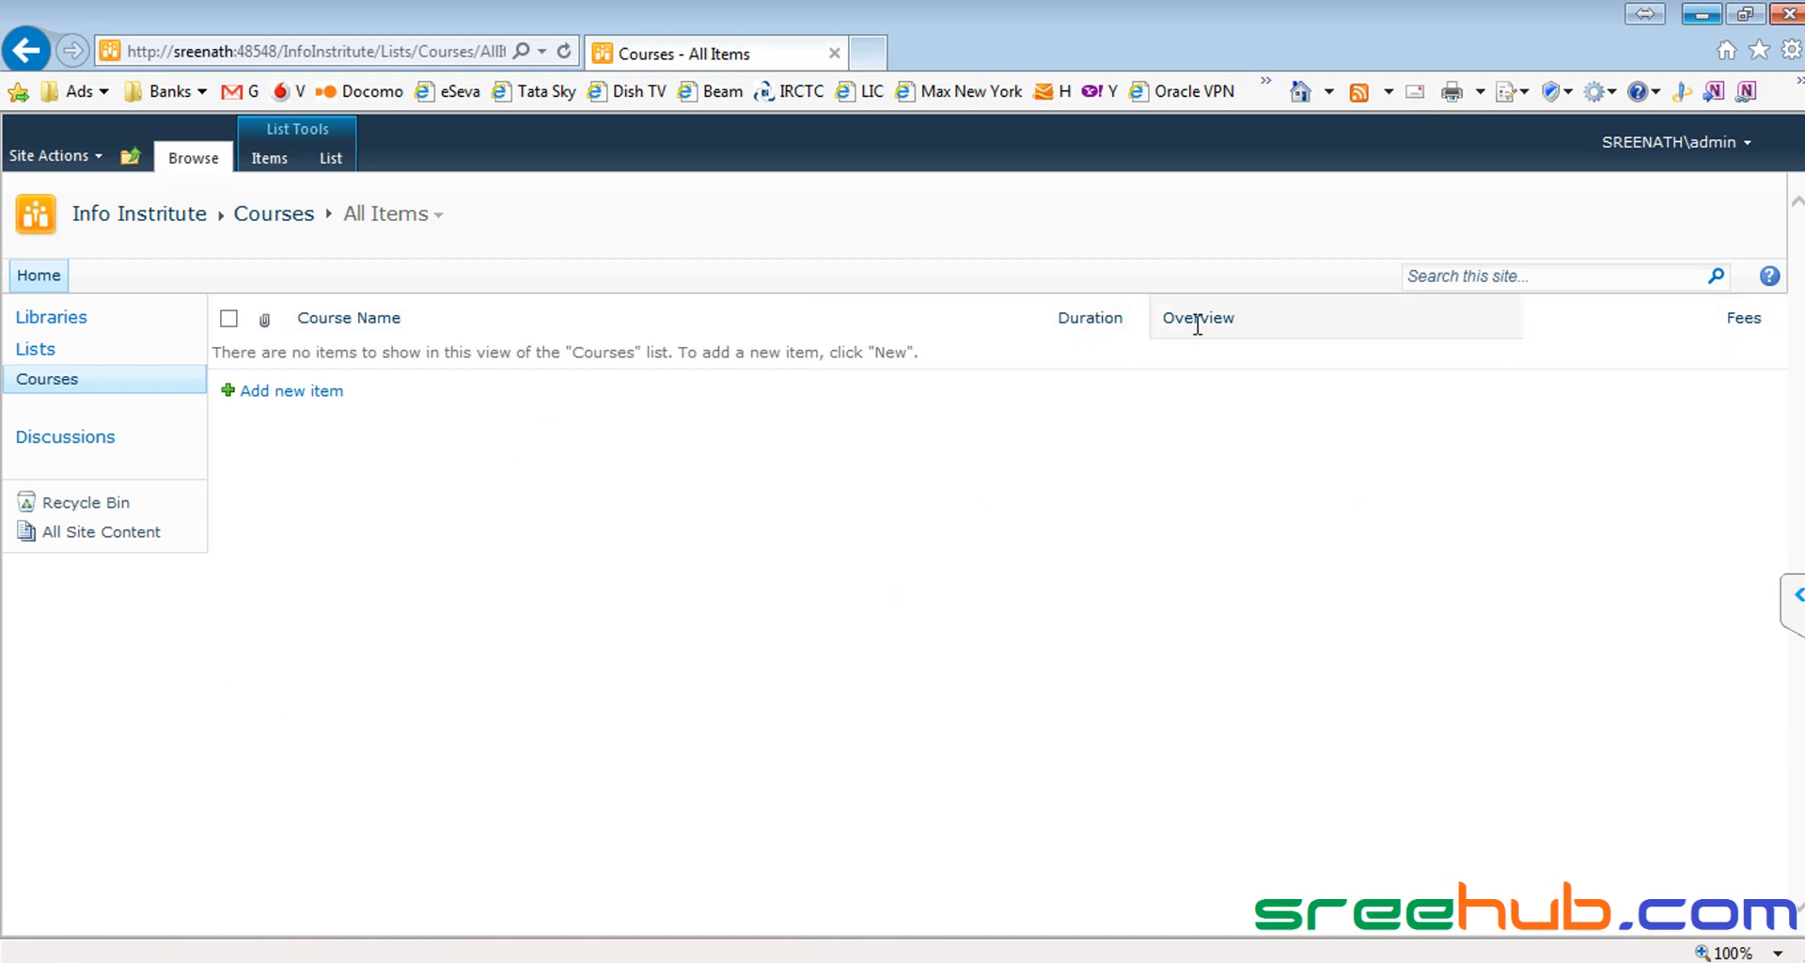
pyautogui.click(287, 393)
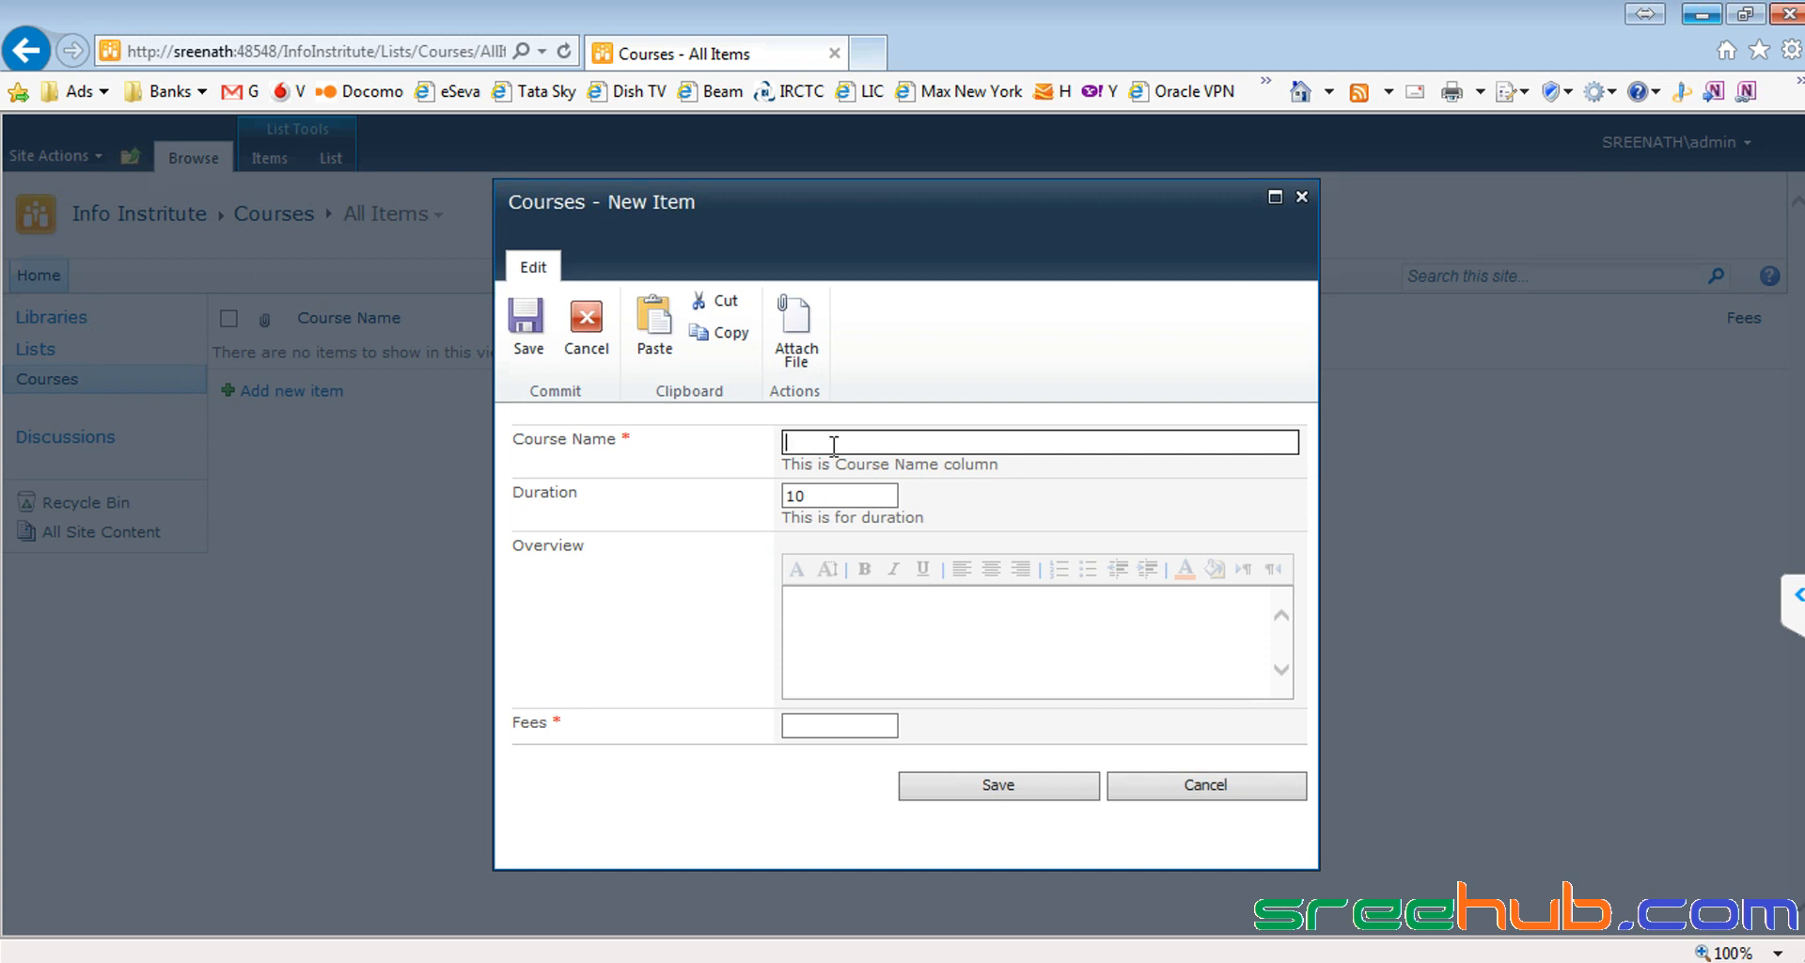
pyautogui.moveTo(849, 495); pyautogui.dragTo(722, 491)
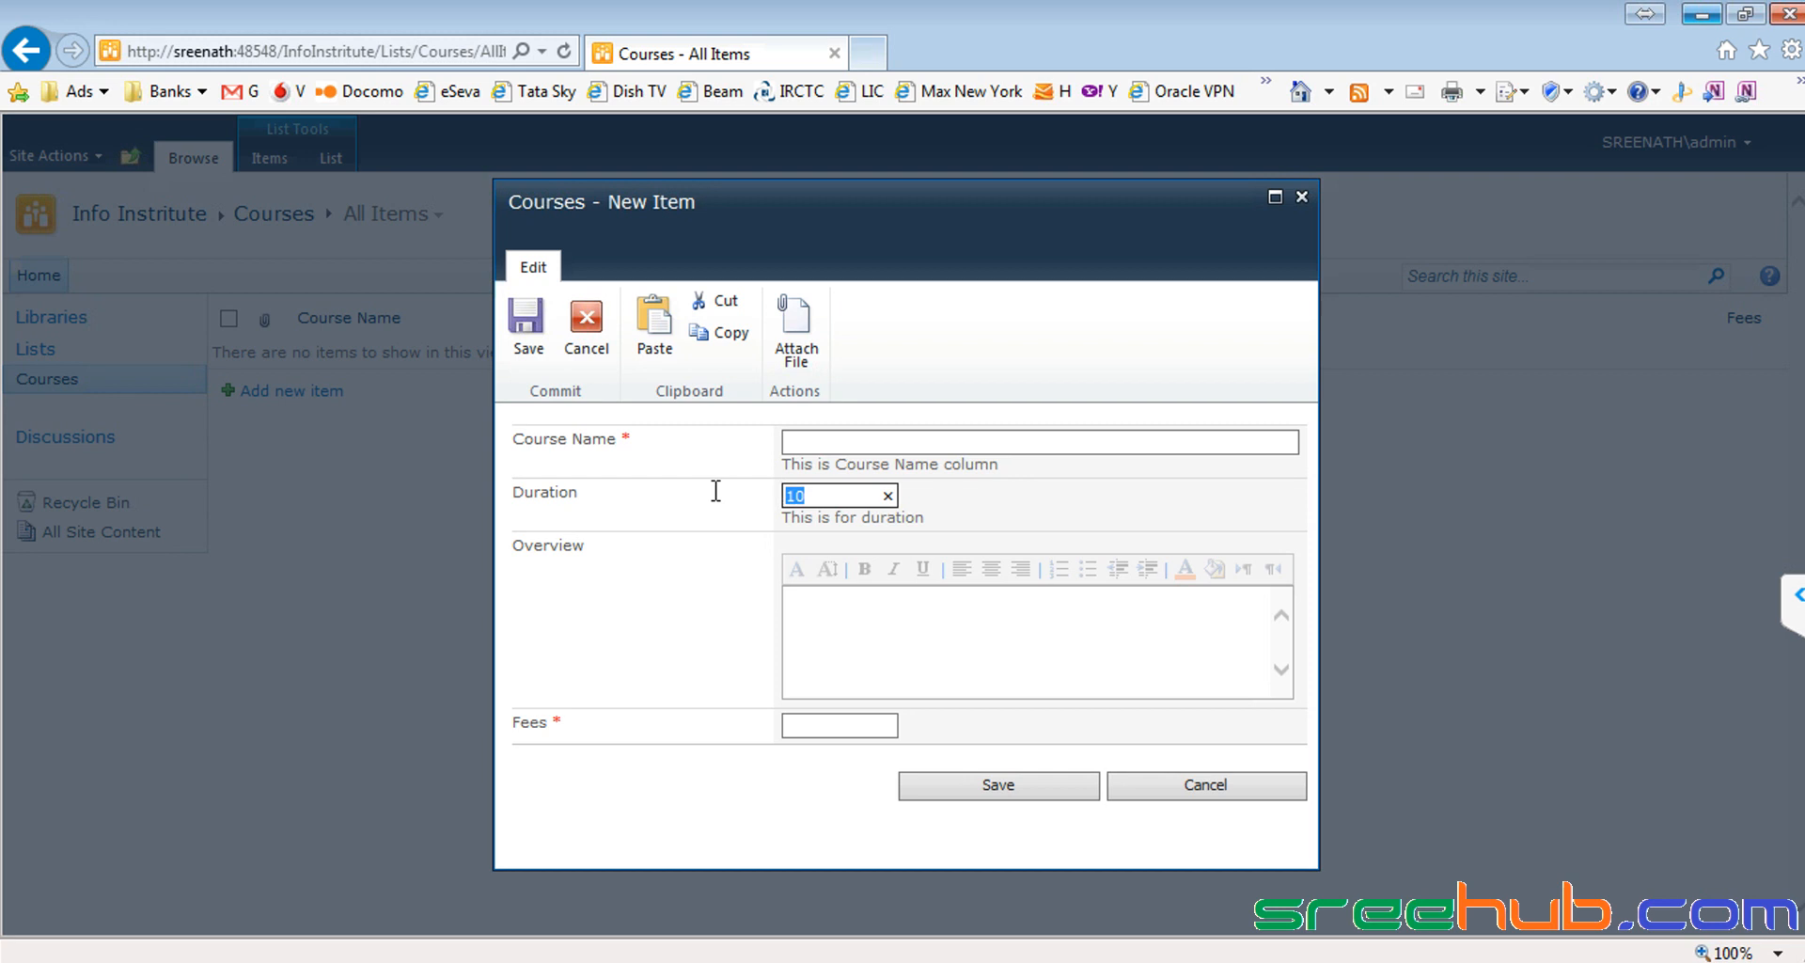
pyautogui.click(838, 496)
pyautogui.moveTo(854, 496); pyautogui.dragTo(739, 503)
pyautogui.click(825, 498)
pyautogui.click(827, 497)
# Step: Set the new item's Course Name to "Sharepoint" and its Duration to 25
pyautogui.click(806, 440)
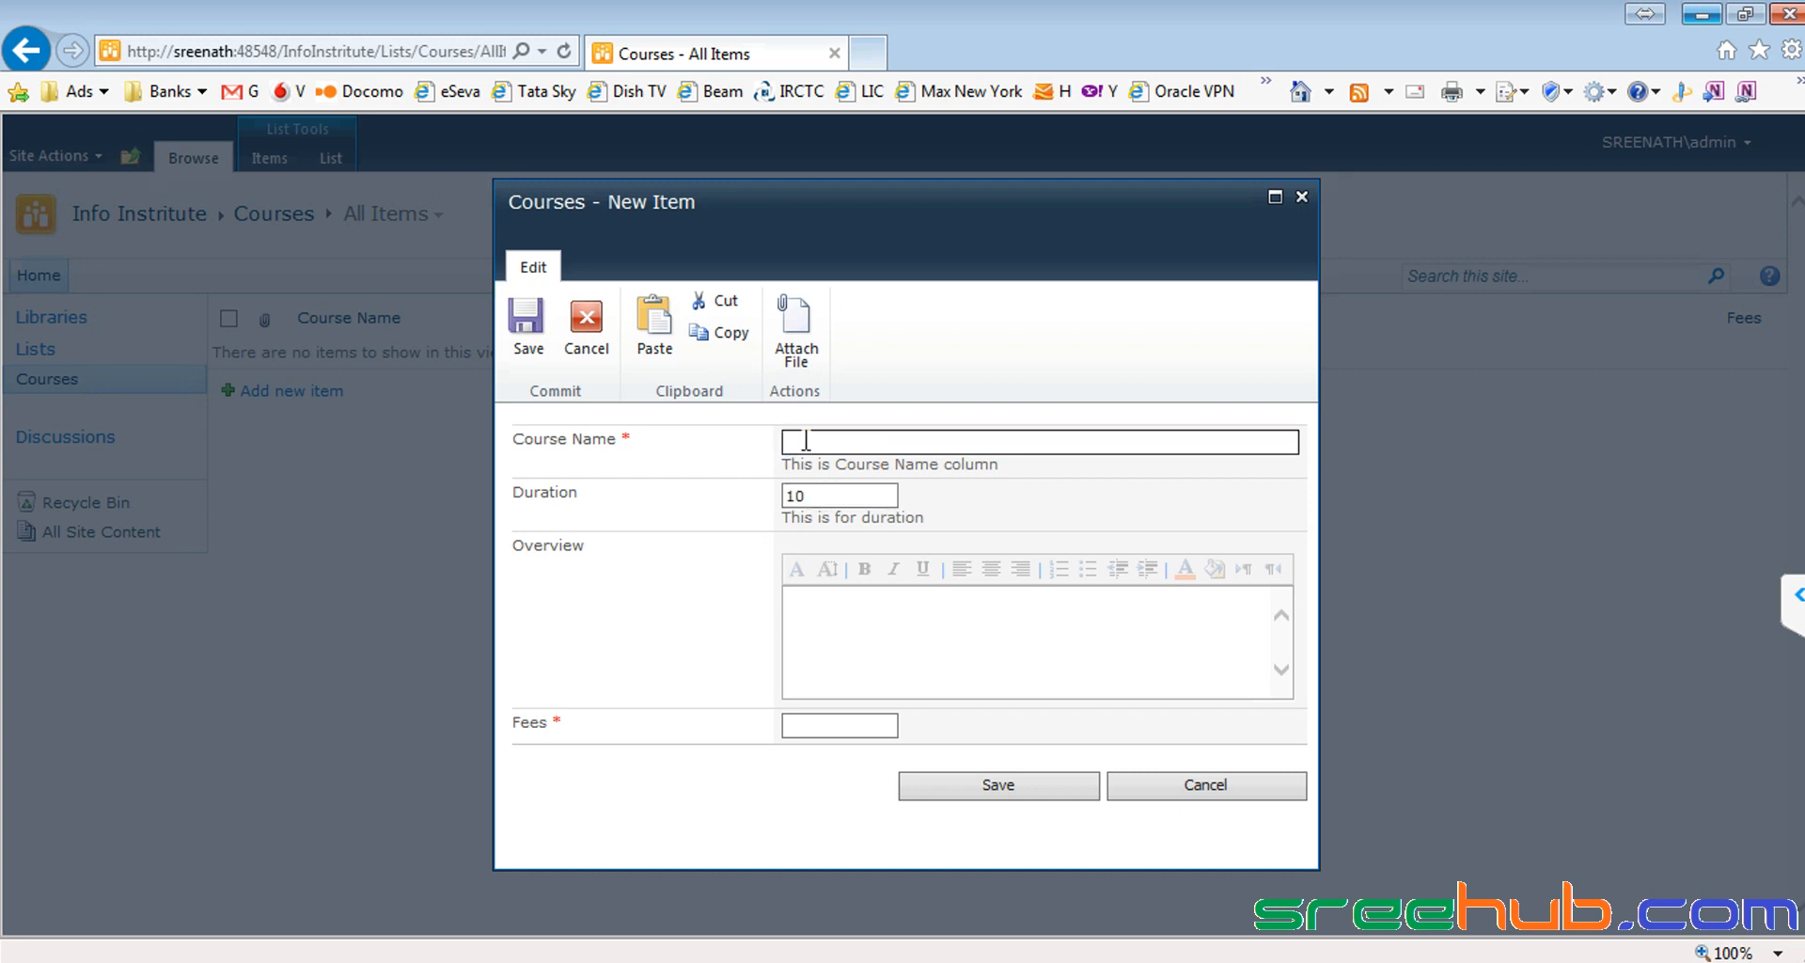
pyautogui.write('Sharepoint')
pyautogui.doubleClick(836, 494)
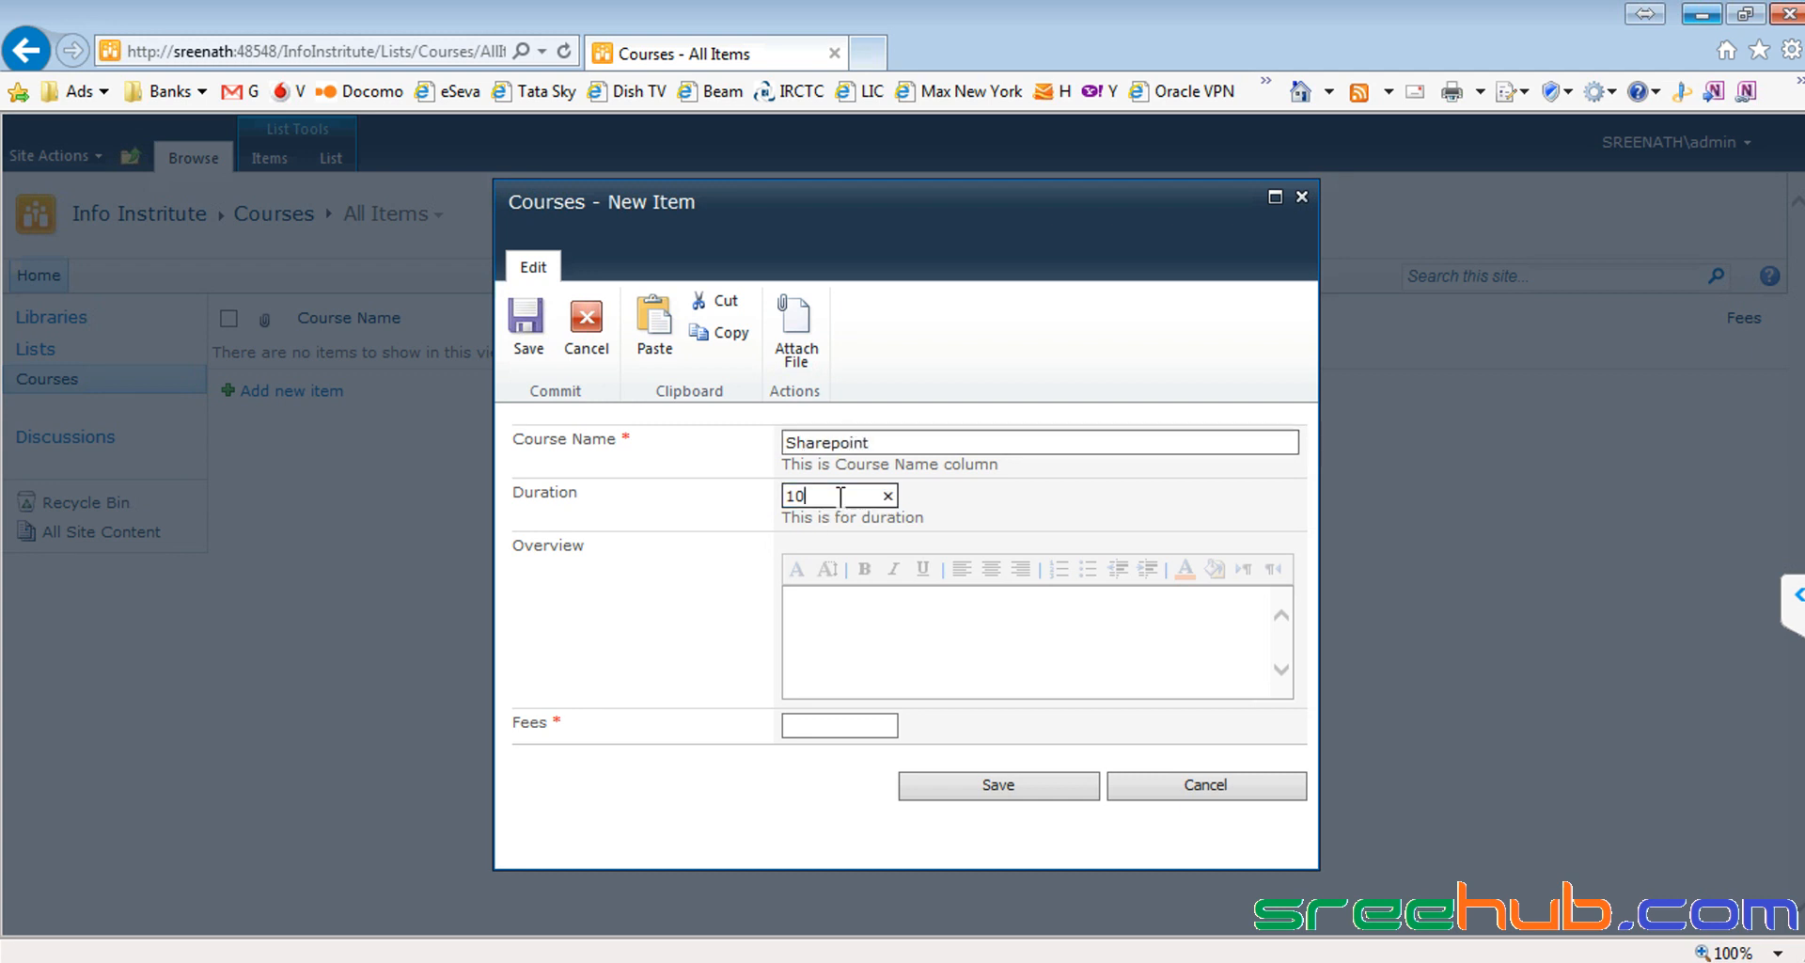
pyautogui.write('25')
# Step: Begin the Sharepoint item's Overview with the line "SharePoint will be of 25 days course and topics.."
pyautogui.click(936, 631)
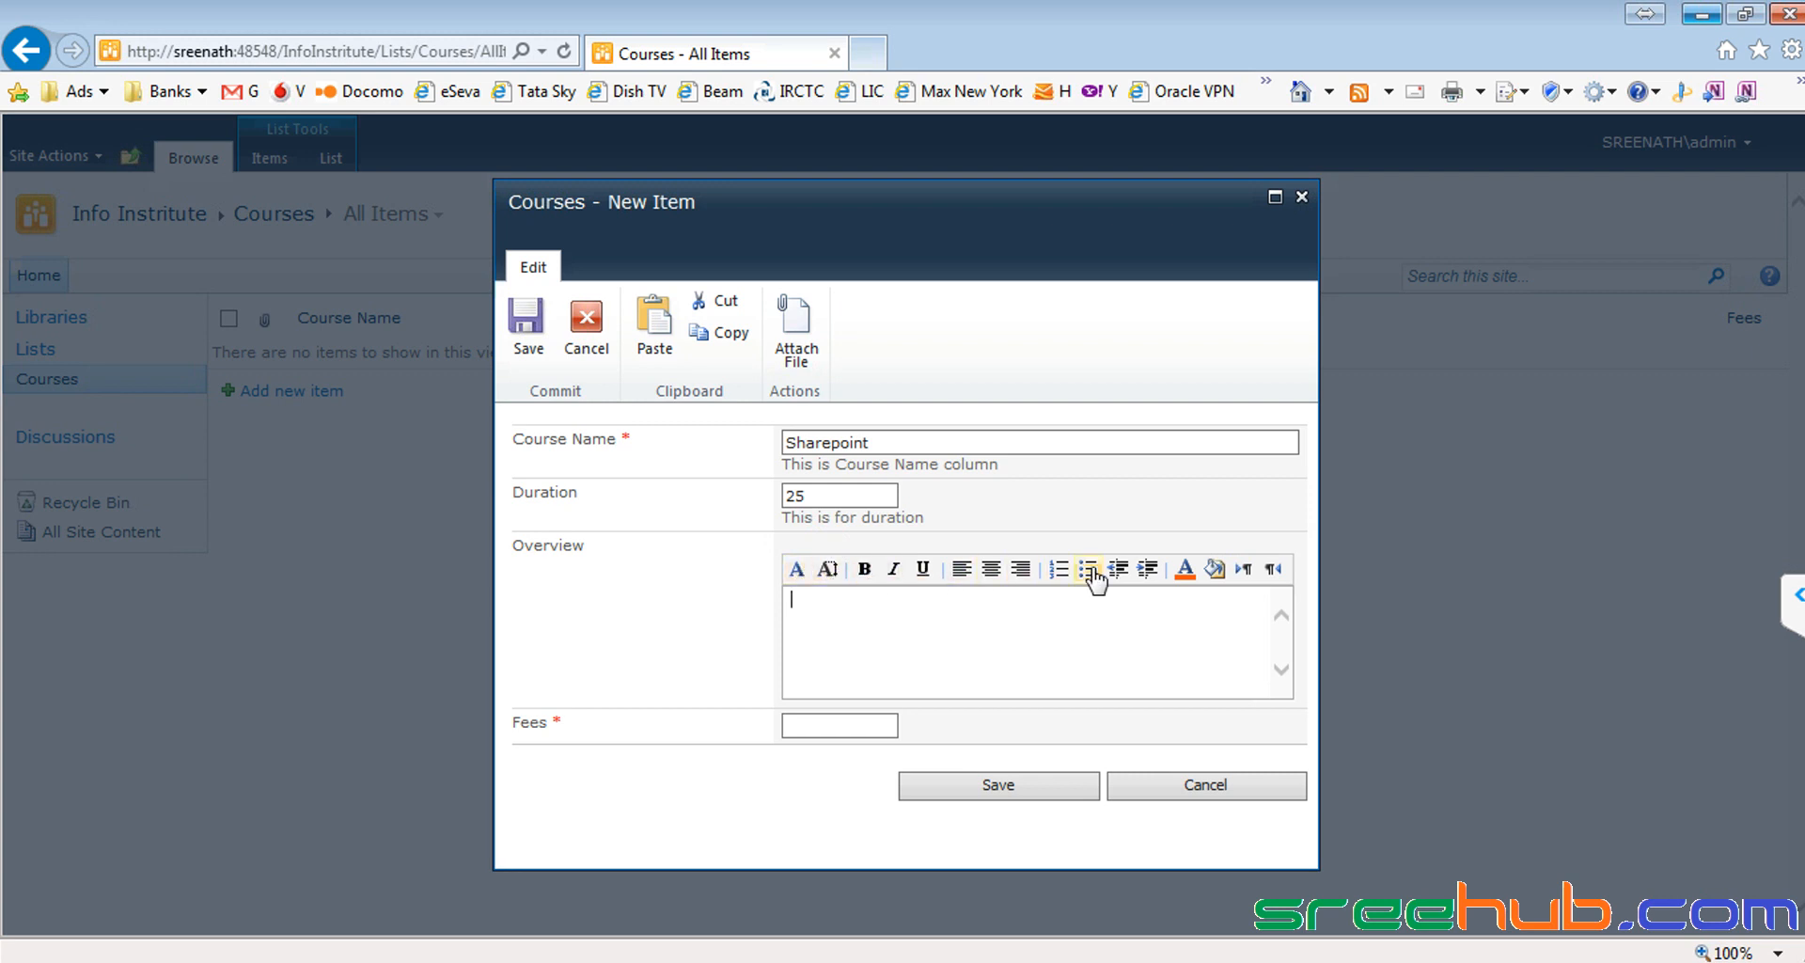
pyautogui.write('Sharepoint will')
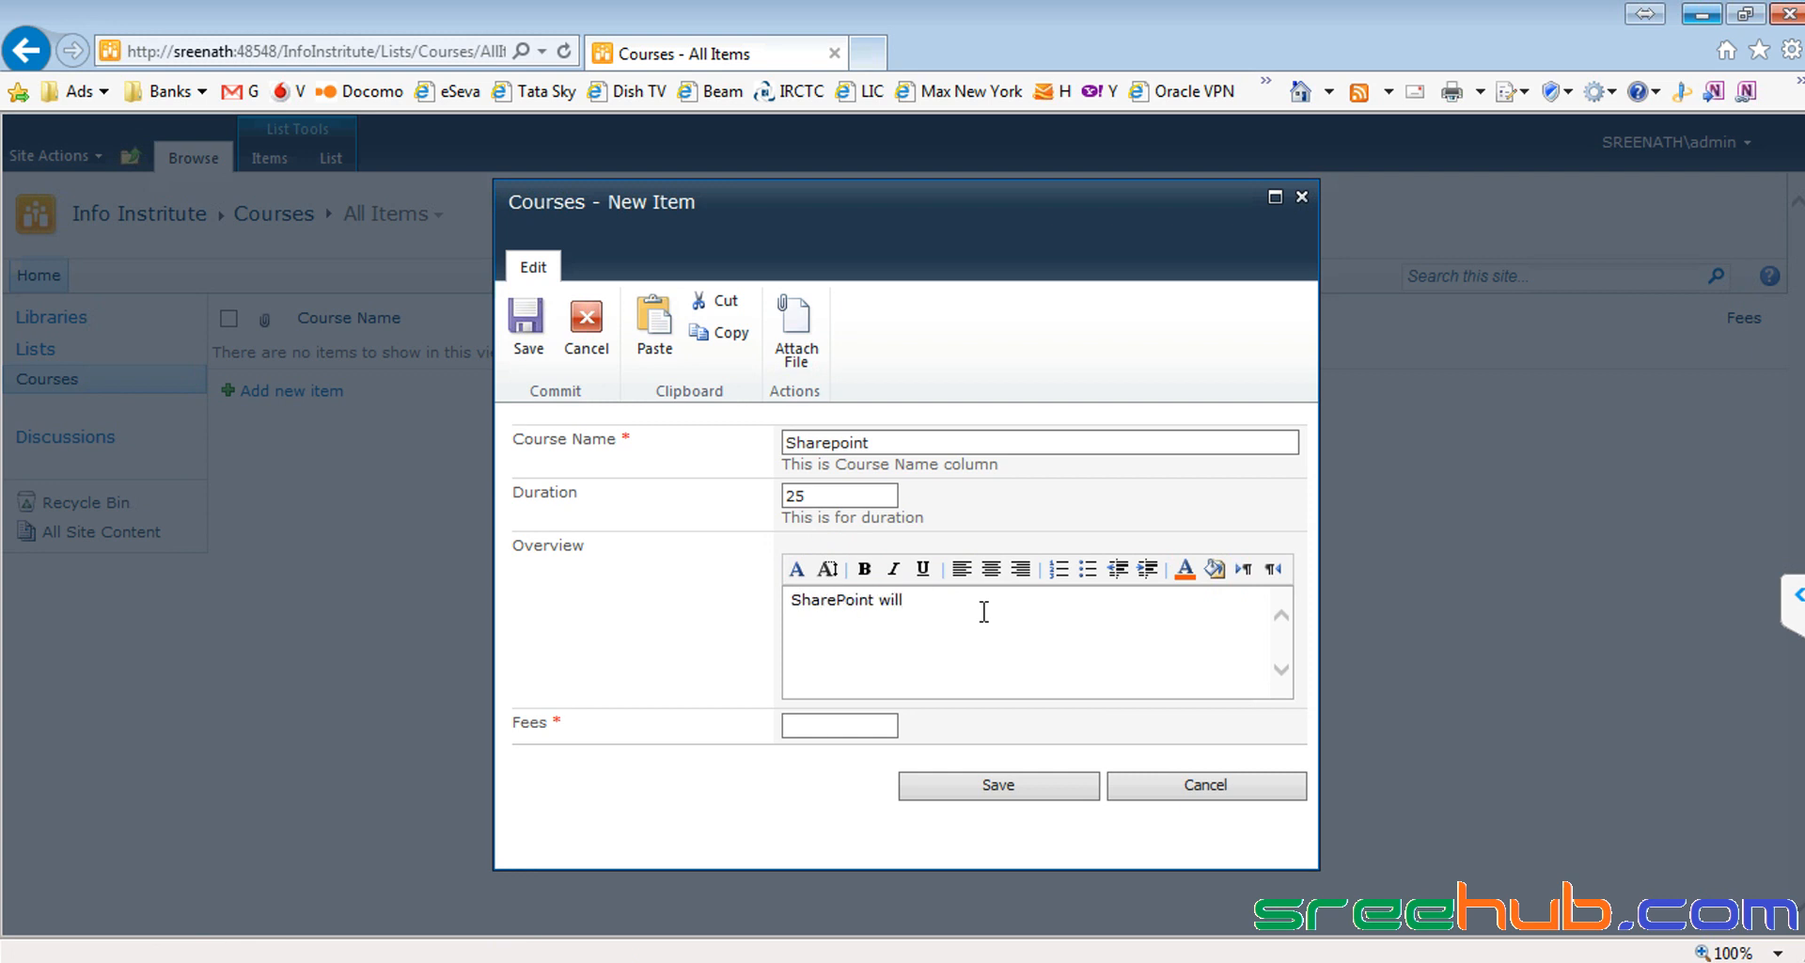
pyautogui.write(' be of 25 days course and topics.')
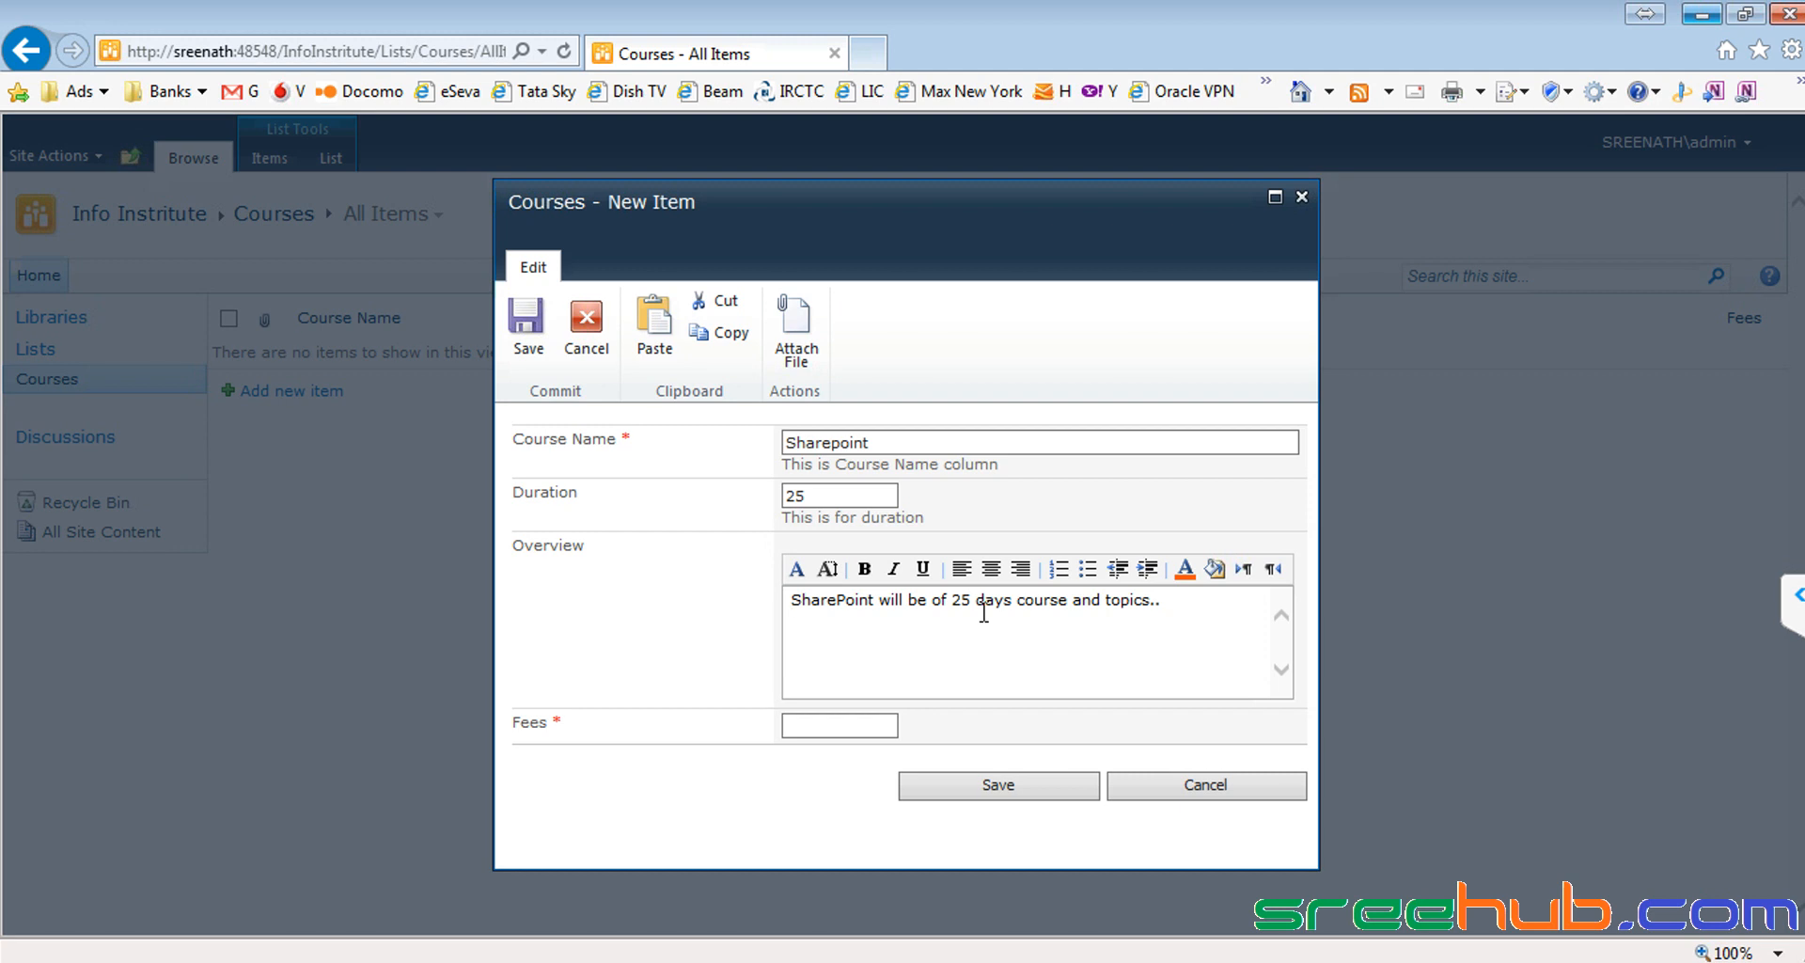
# Step: Add the numbered Overview topics "1. Lists", "2. Libraries", "3. Web Parts" and "4. Wiki's and Blogs", ending with a line of "......"
pyautogui.write('. ')
pyautogui.write('List')
pyautogui.write('2. ')
pyautogui.write('Libraries')
pyautogui.press('Return')
pyautogui.write('3. Web Par')
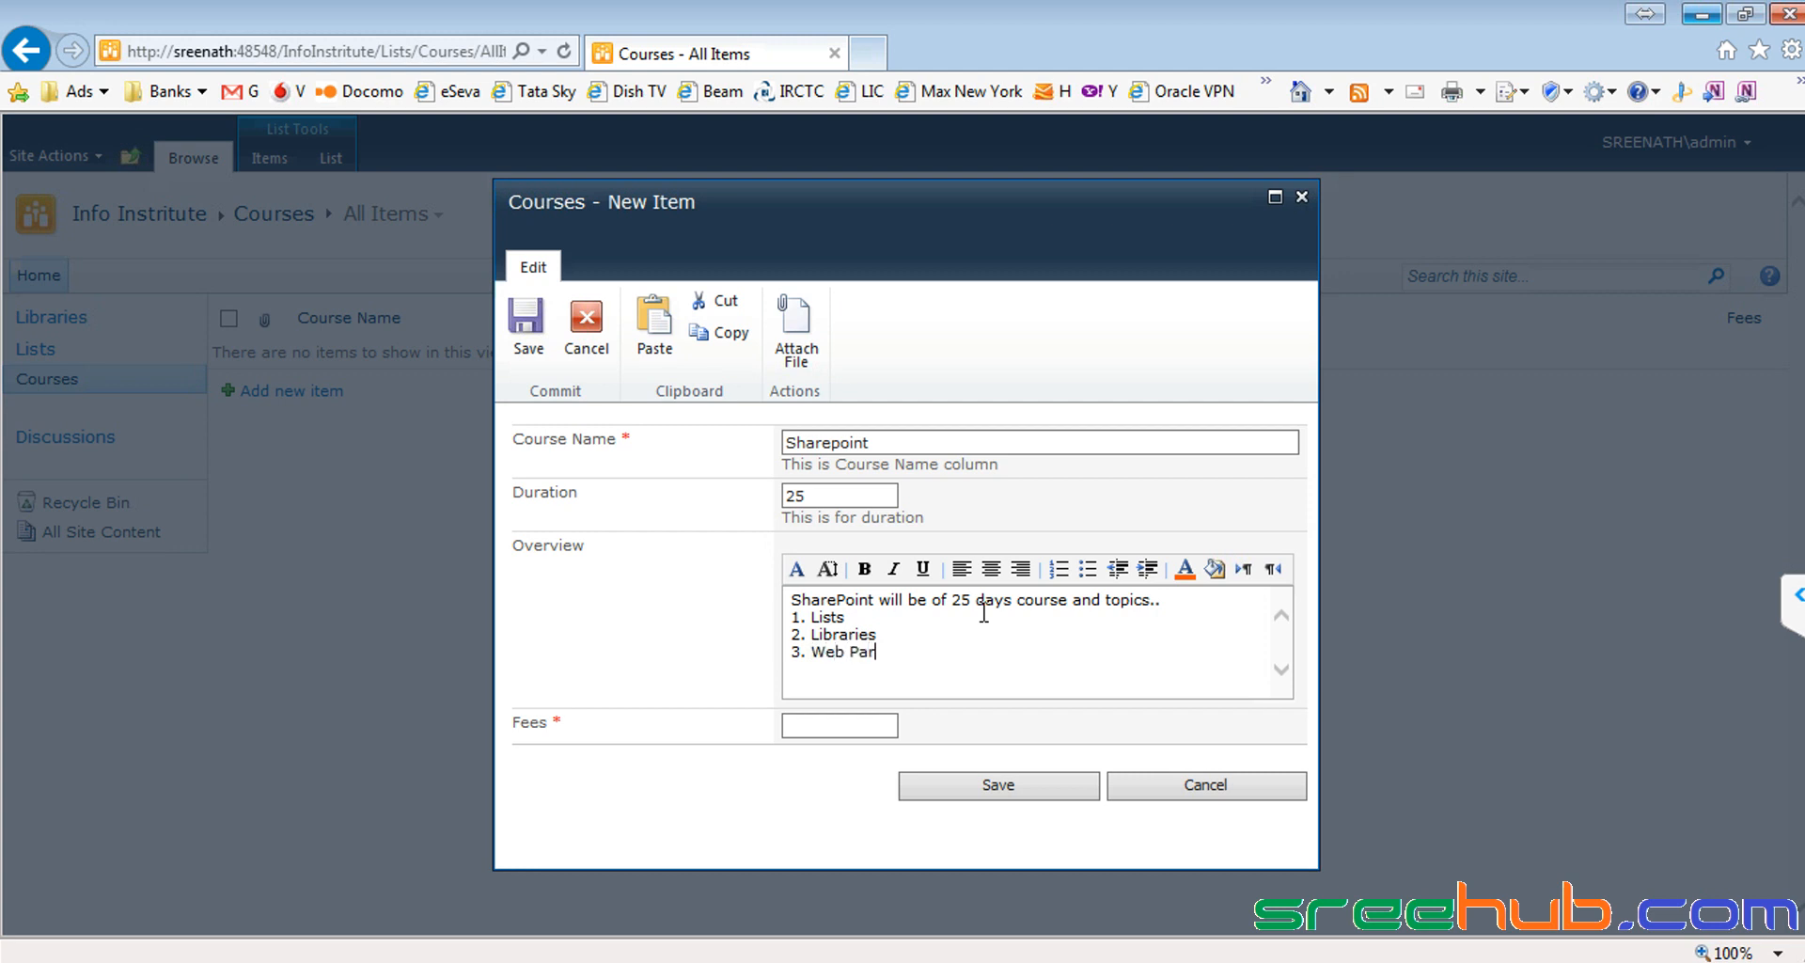
pyautogui.write("ts 4. Wiki's and Blogs")
pyautogui.press('Return')
pyautogui.write('......')
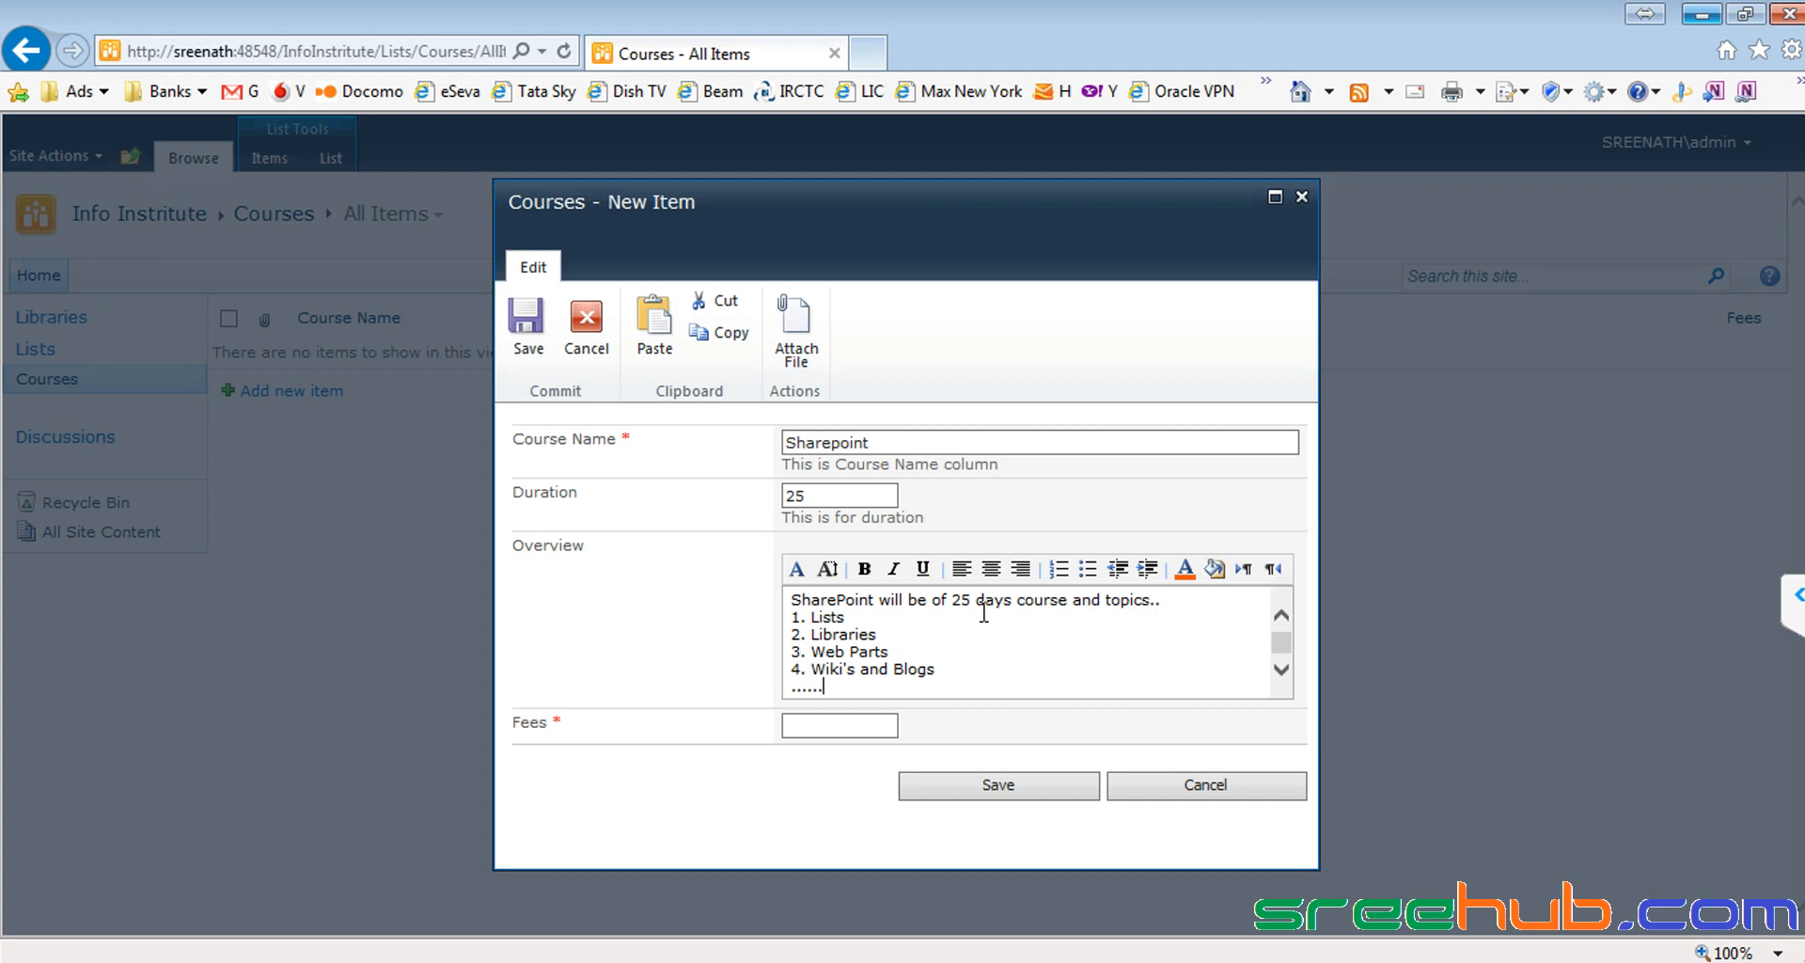
# Step: Try to save the Sharepoint item with a Fees value of 50 to test the allowed range
pyautogui.click(844, 726)
pyautogui.click(819, 729)
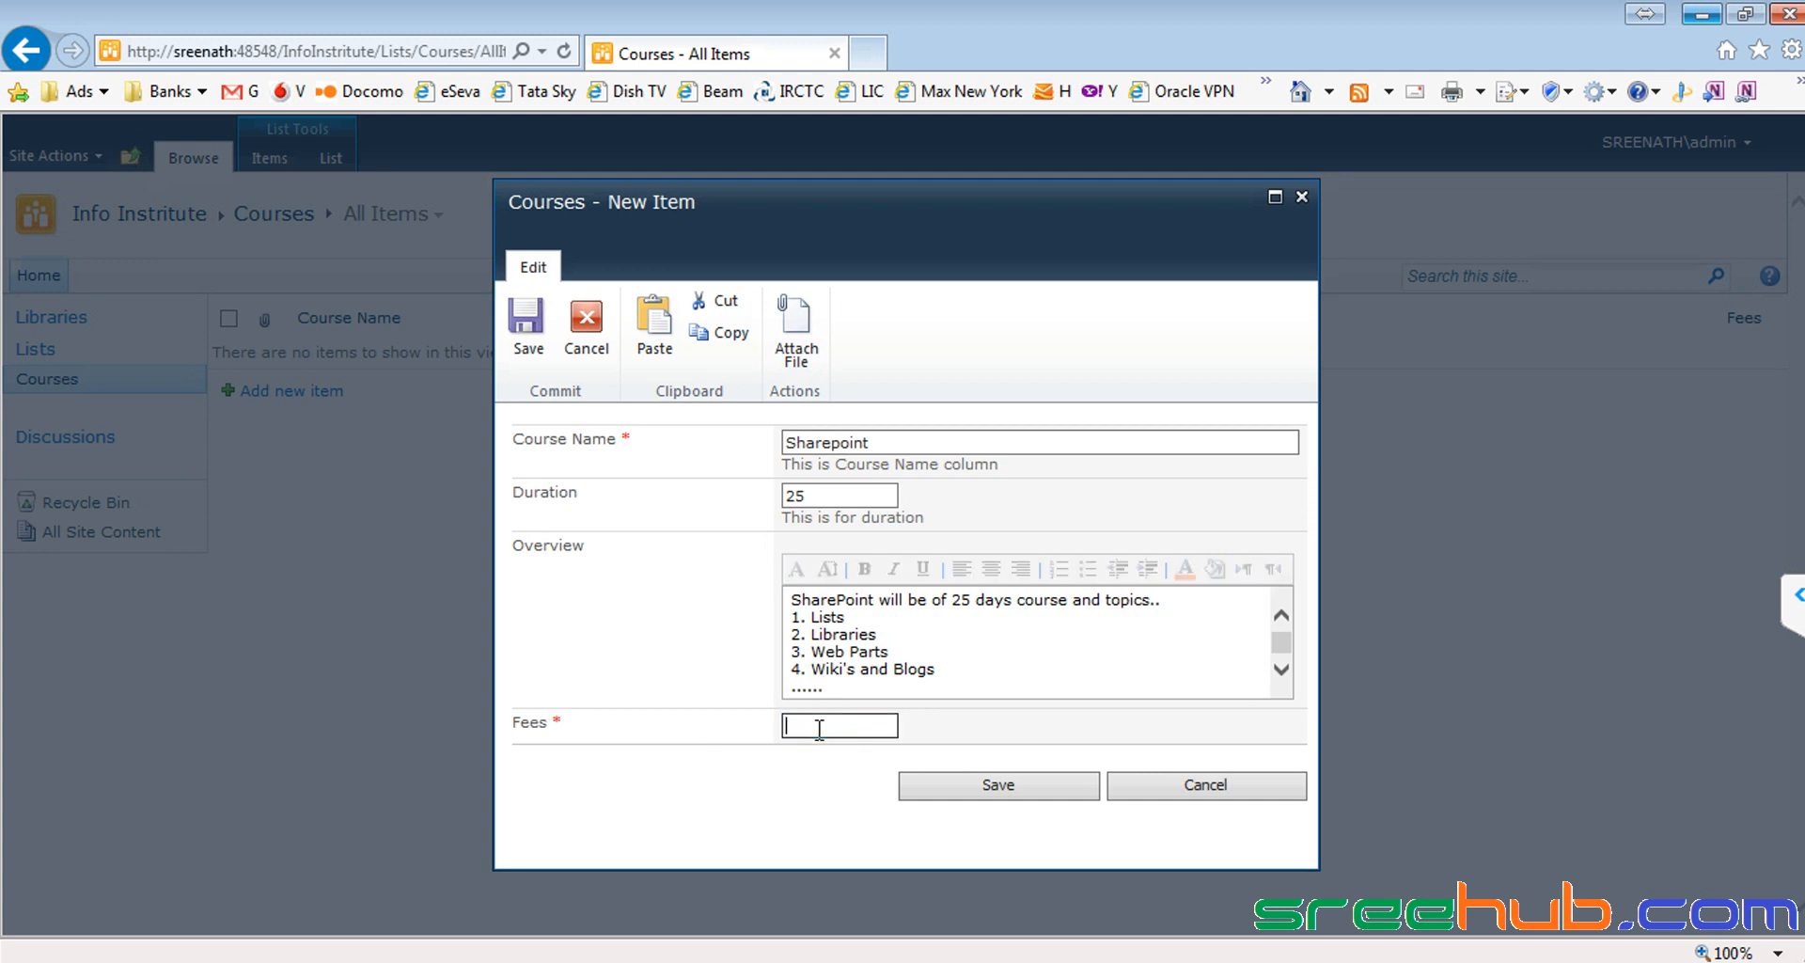
pyautogui.write('300')
pyautogui.moveTo(835, 727); pyautogui.dragTo(747, 729)
pyautogui.write('50')
pyautogui.click(999, 788)
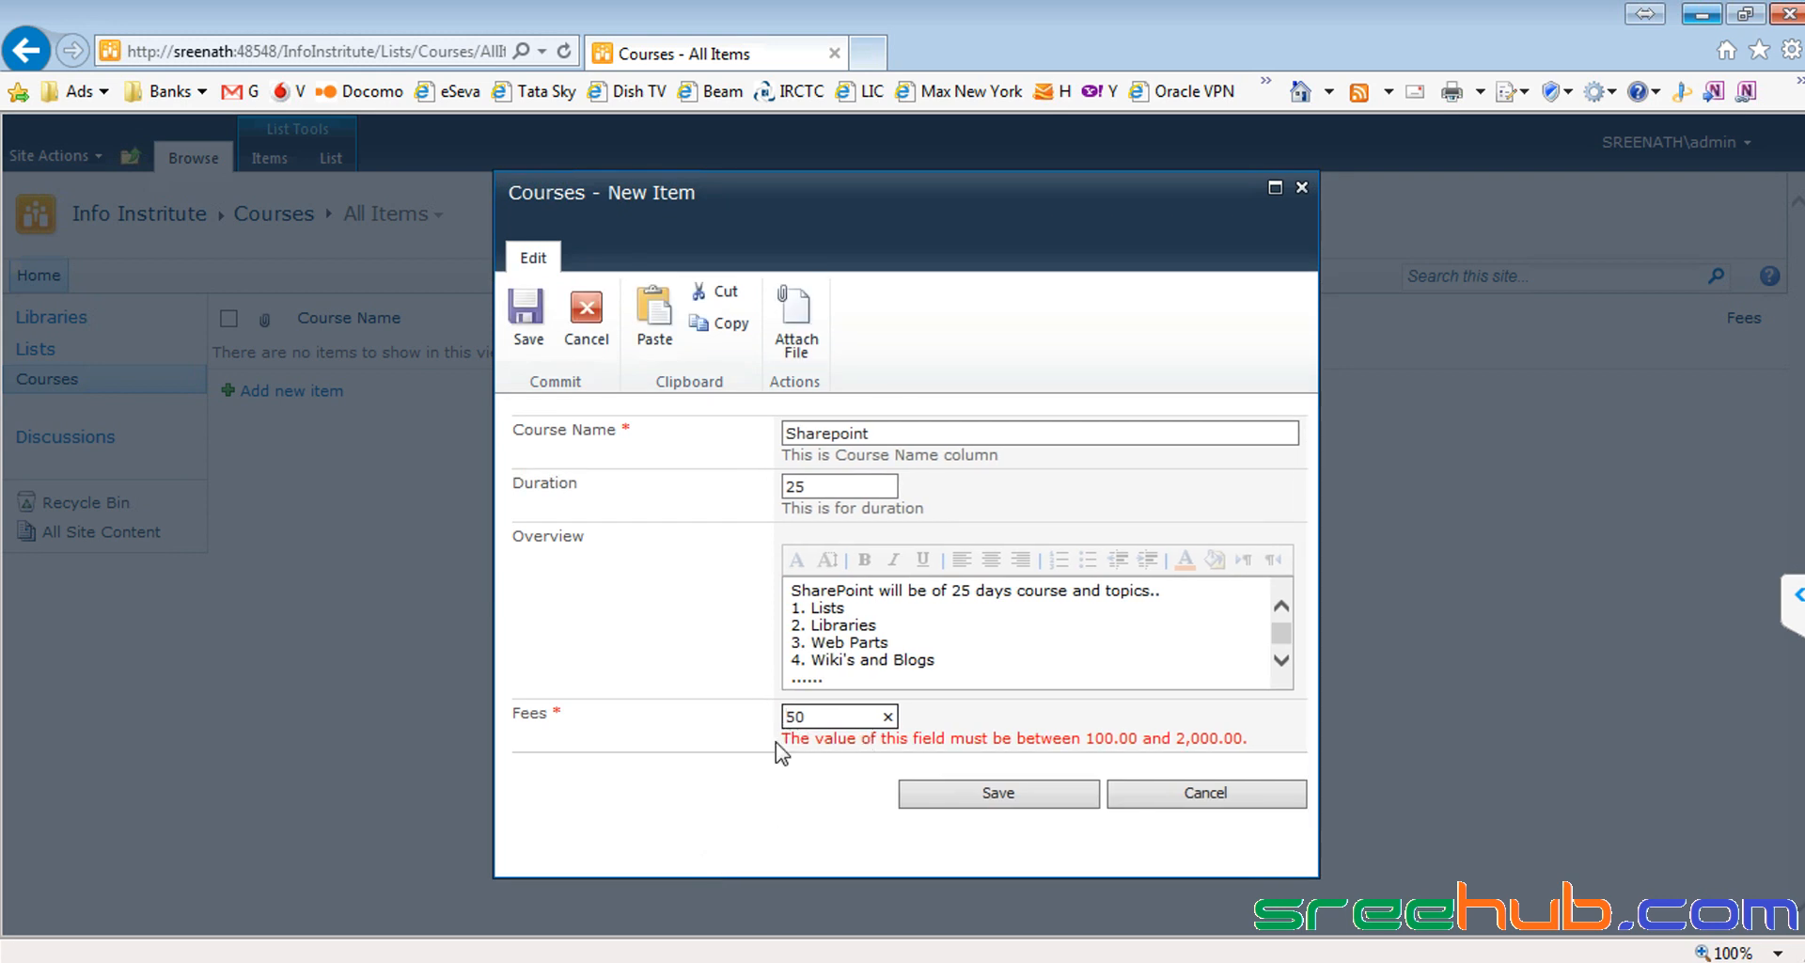
# Step: Set the Sharepoint item's Fees to 150 and save the item
pyautogui.moveTo(781, 745); pyautogui.dragTo(1268, 739)
pyautogui.click(1106, 726)
pyautogui.click(1087, 739)
pyautogui.click(830, 716)
pyautogui.moveTo(846, 716); pyautogui.dragTo(764, 726)
pyautogui.write('150')
pyautogui.click(999, 800)
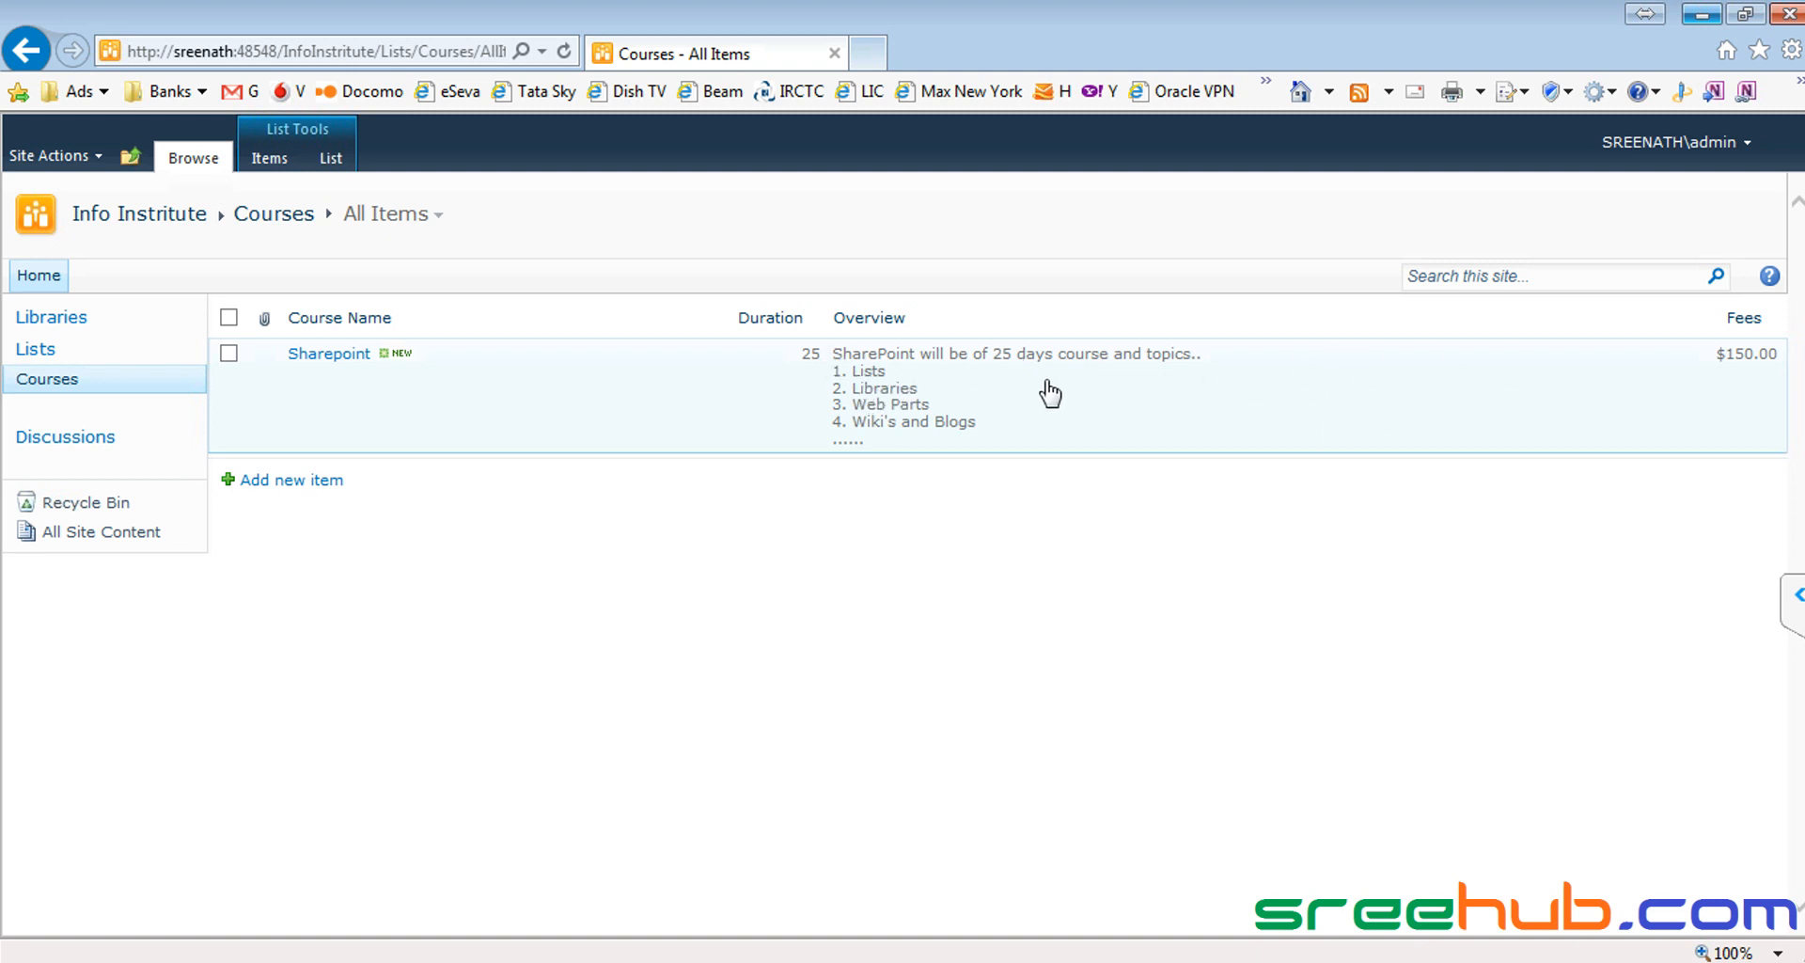
pyautogui.click(299, 481)
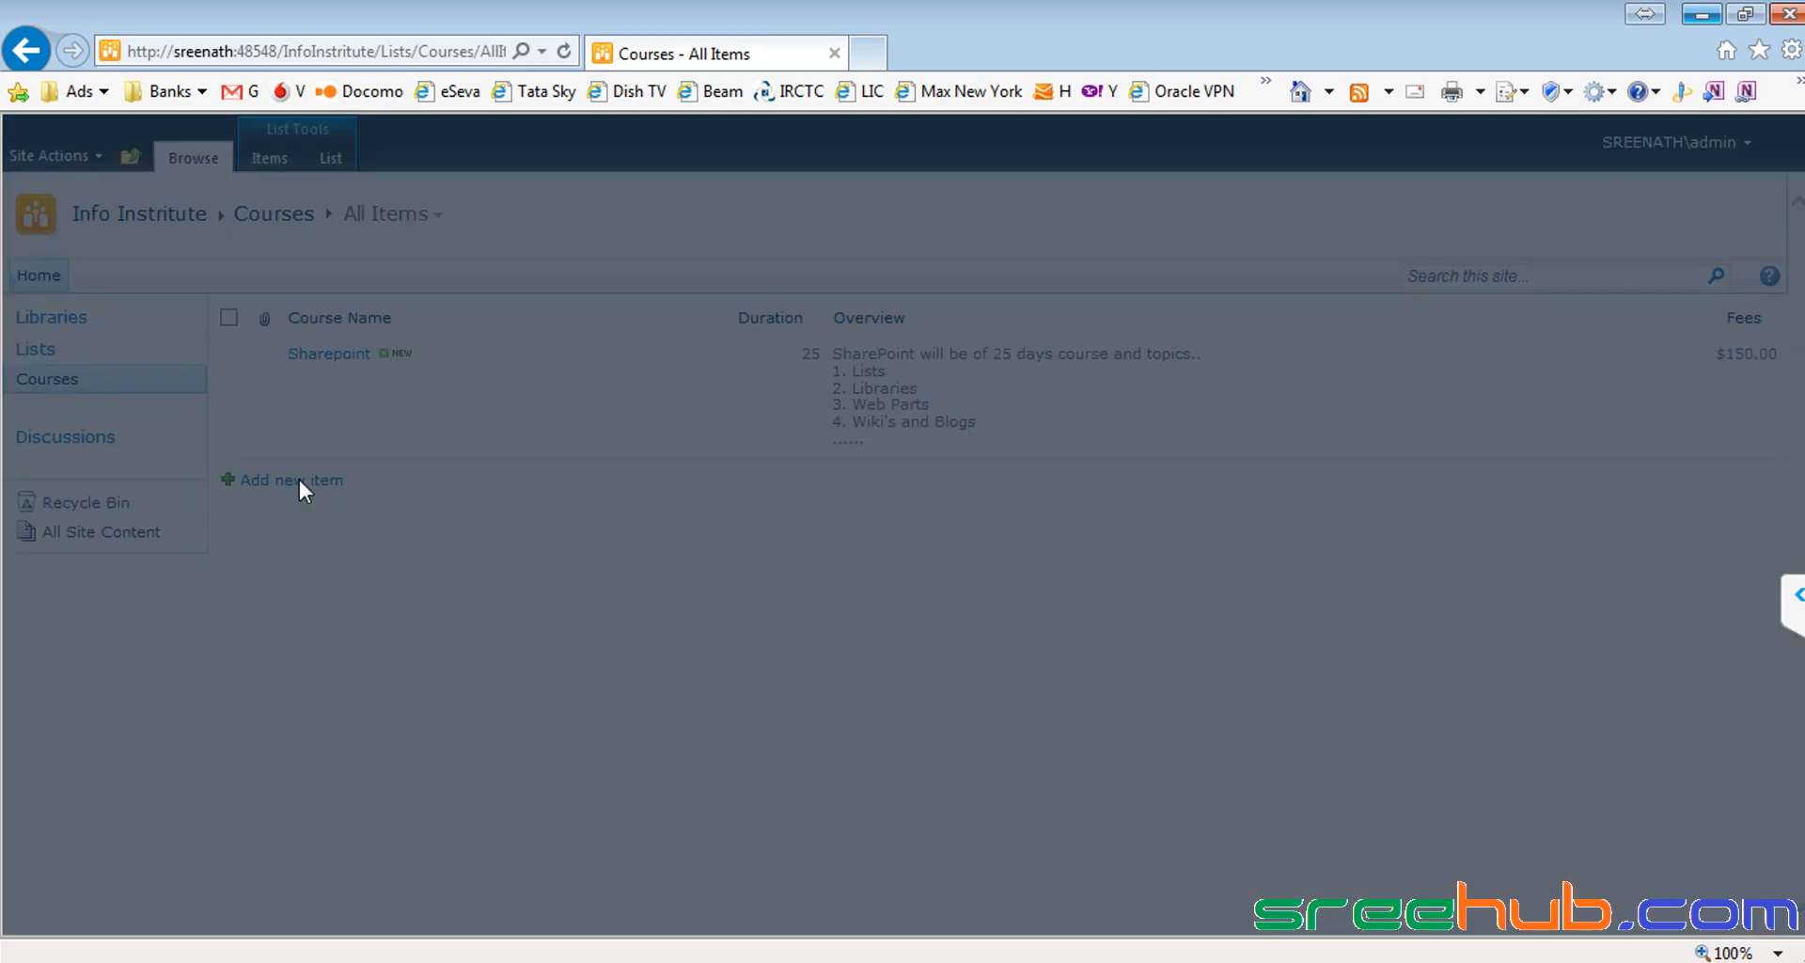
pyautogui.write('J')
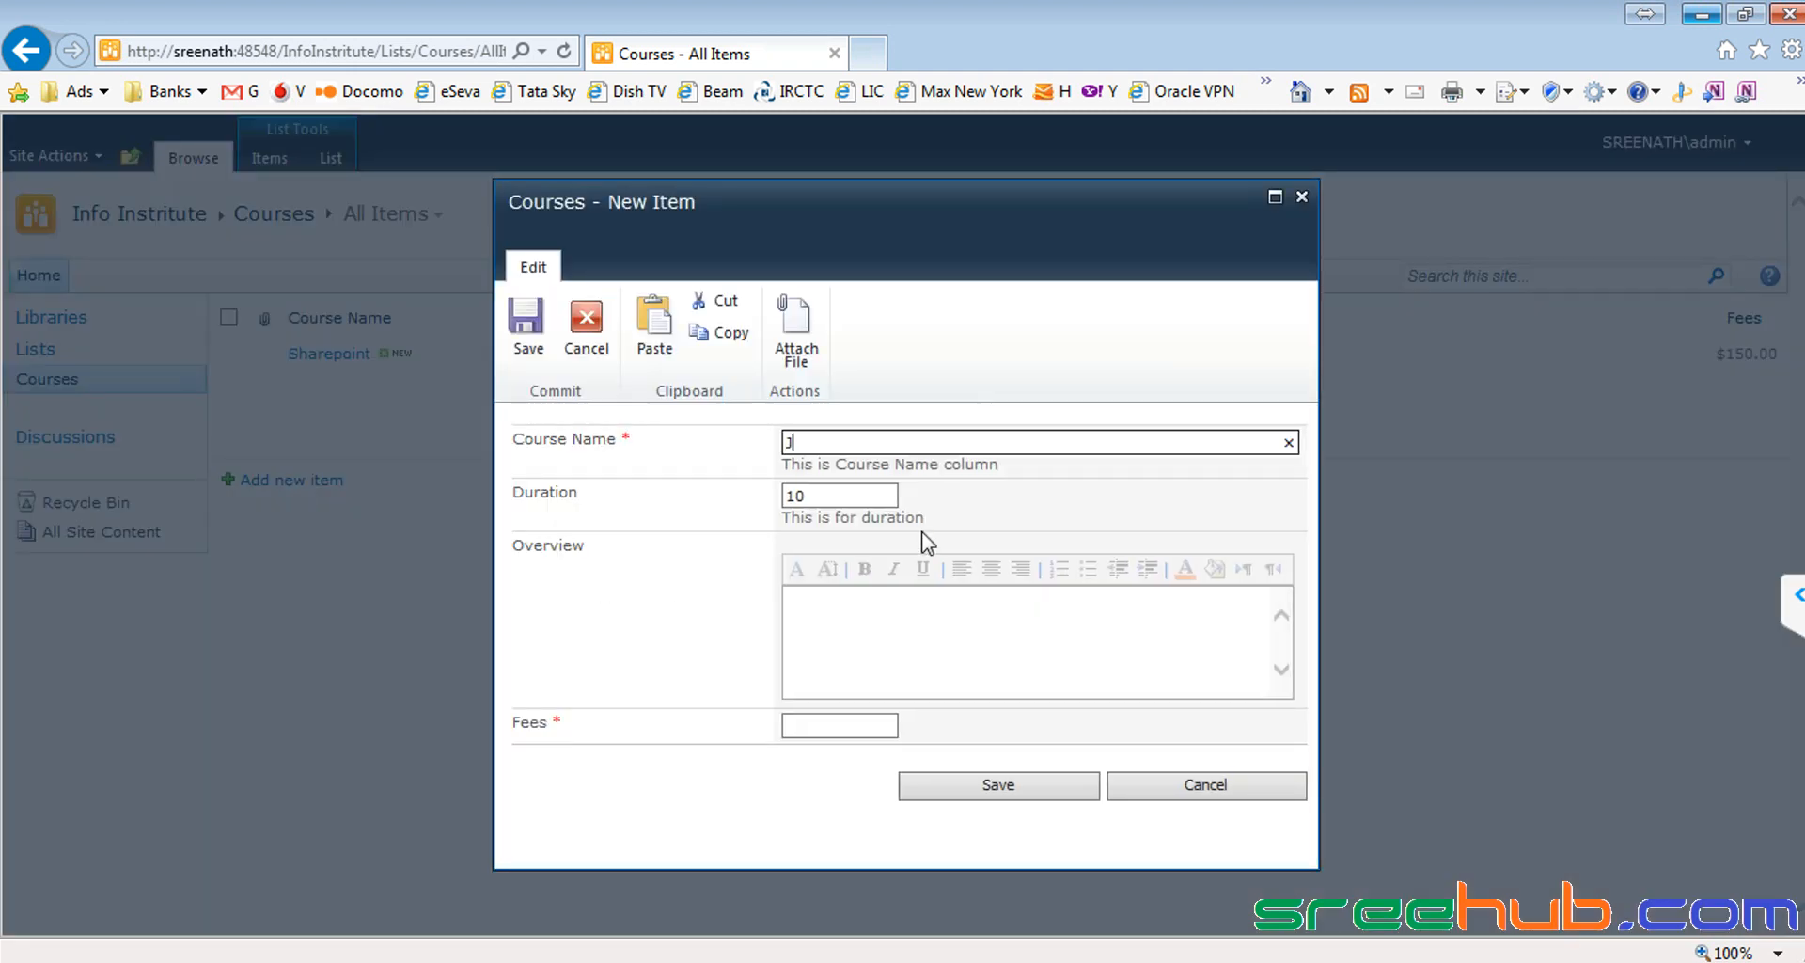
pyautogui.click(884, 616)
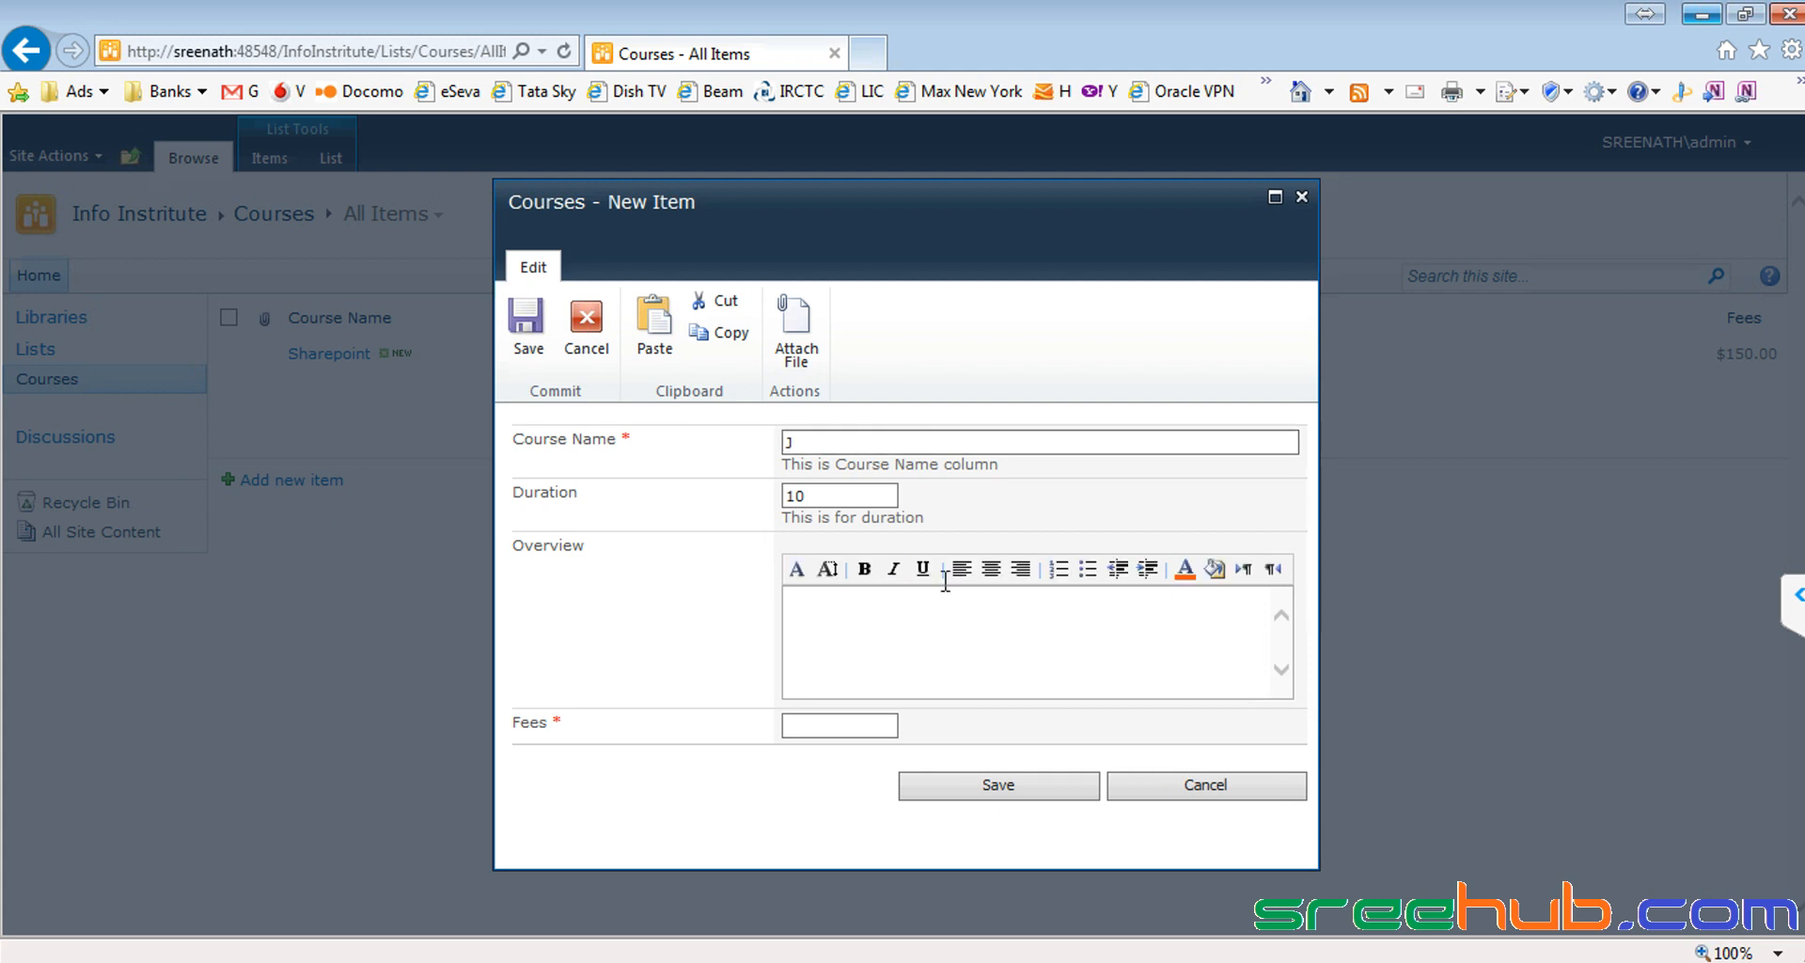
pyautogui.click(1302, 196)
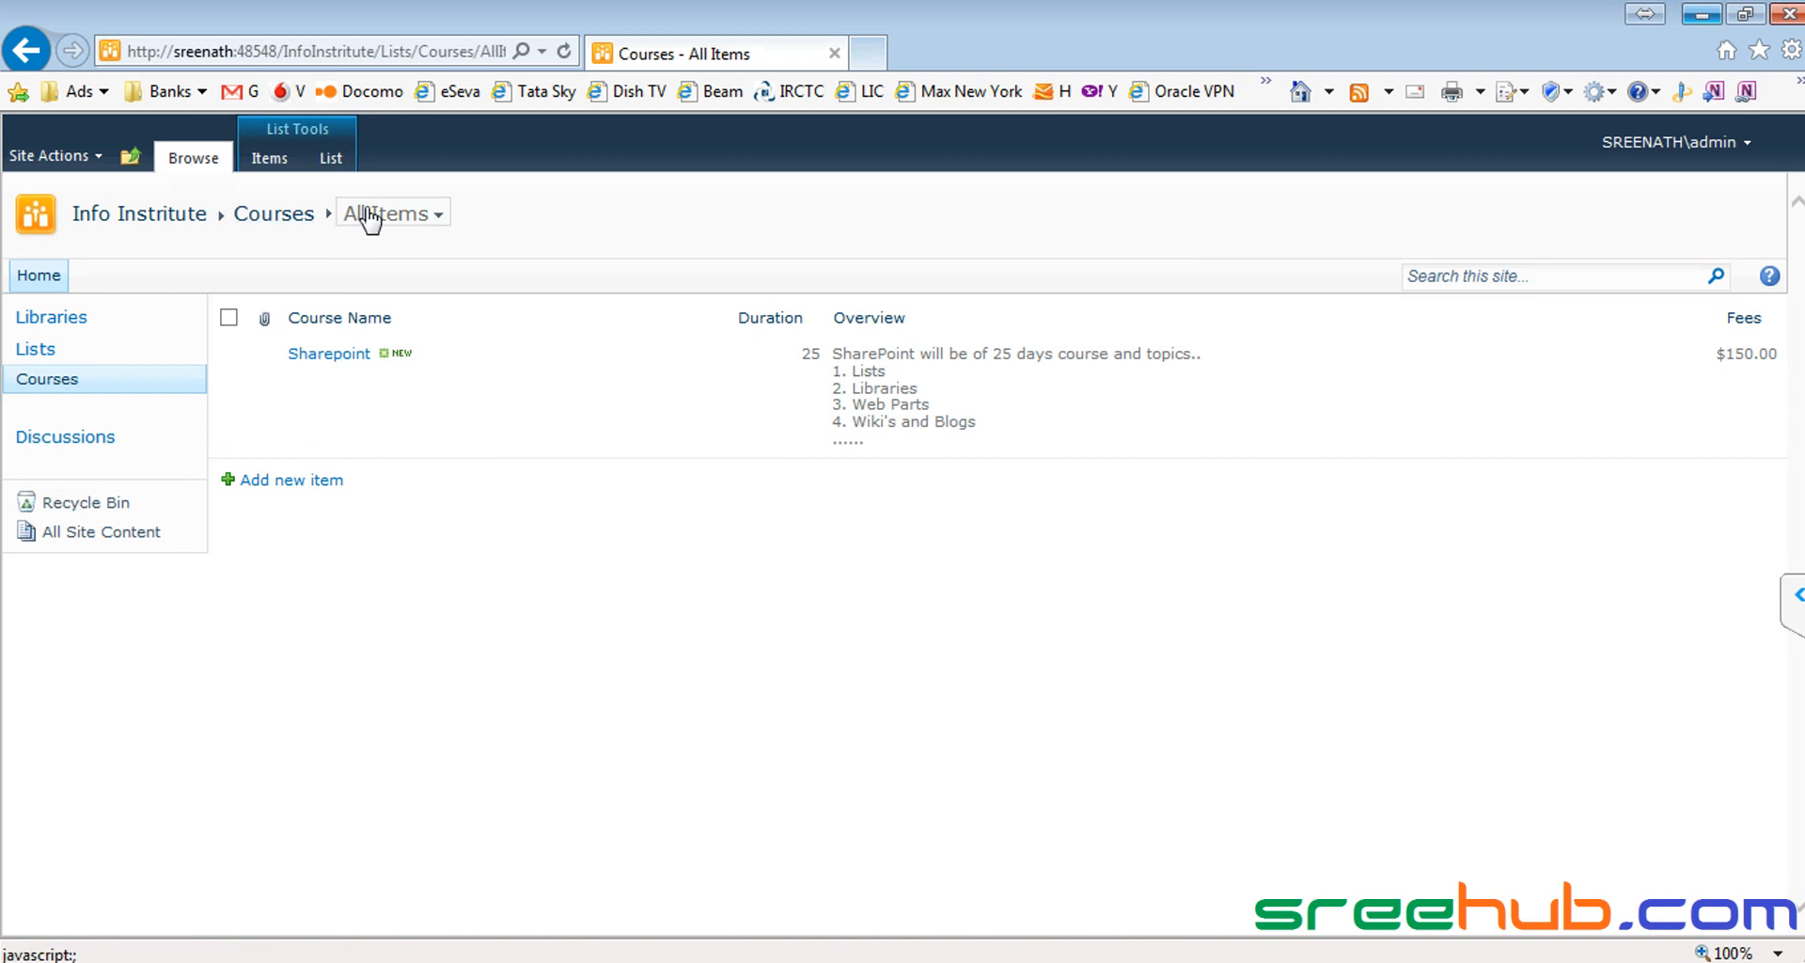
# Step: Open the Courses list settings and look at the Course Name column's settings without changing them
pyautogui.click(331, 158)
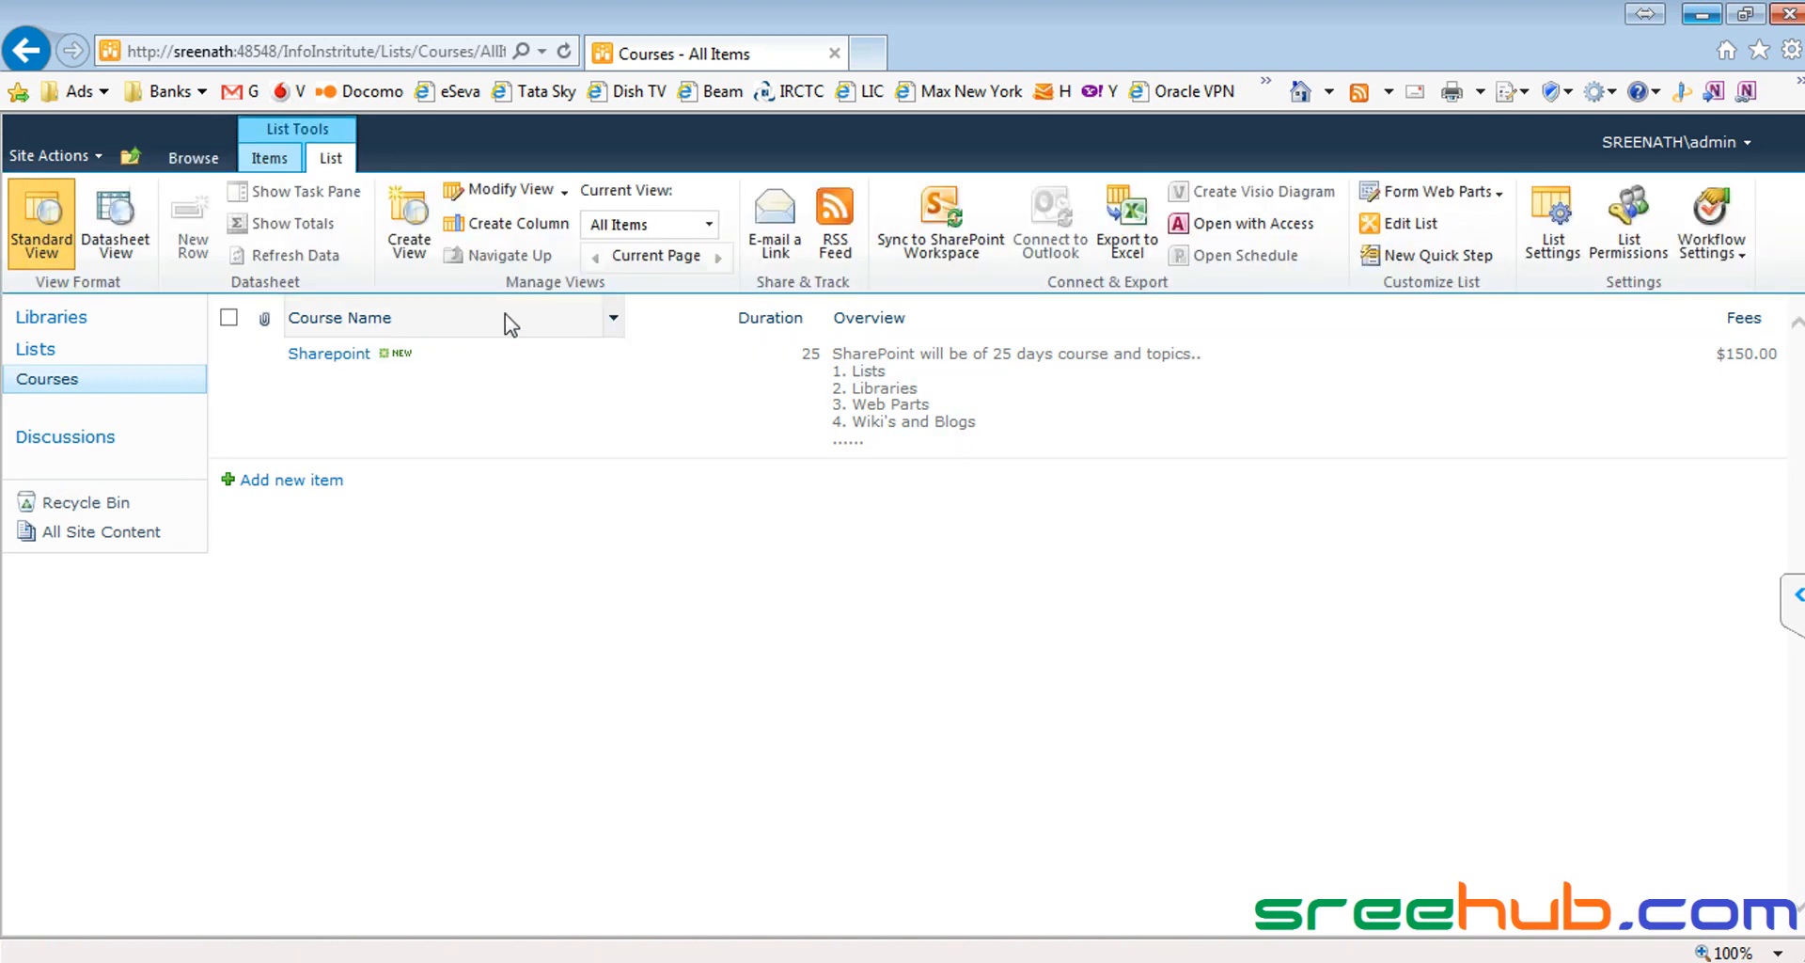
pyautogui.click(1553, 225)
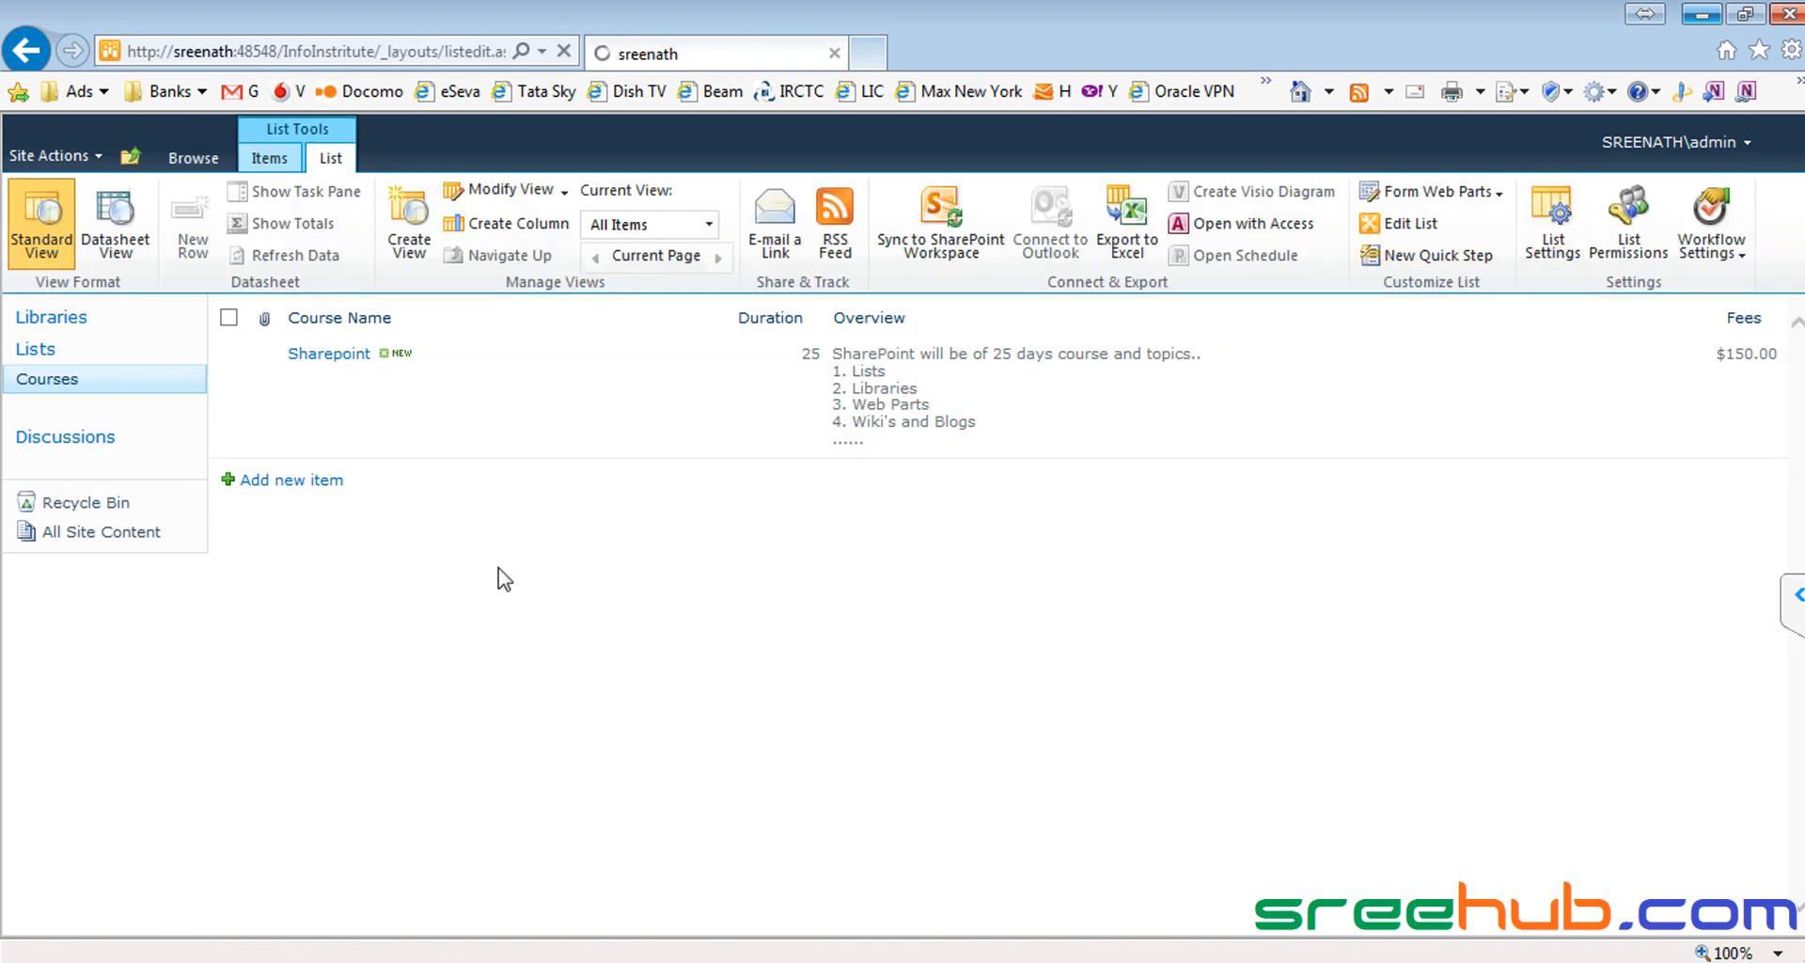
pyautogui.scroll(-5, 391, 685)
pyautogui.click(280, 435)
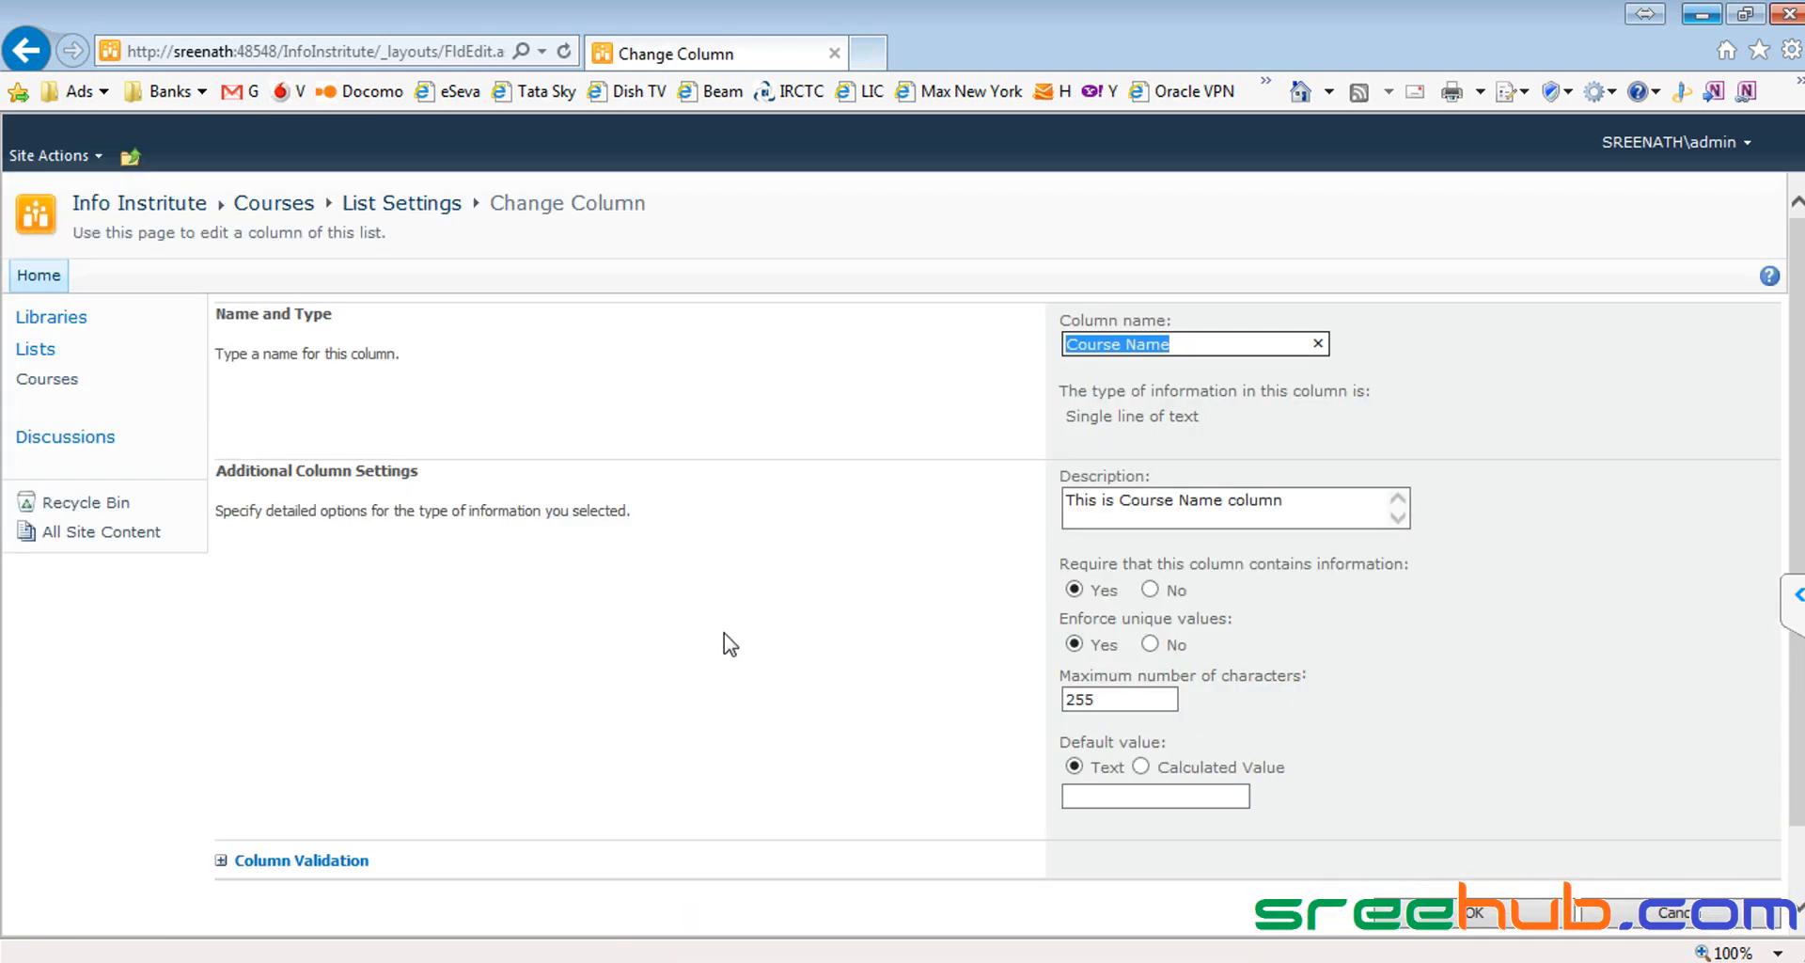
pyautogui.scroll(-1, 731, 644)
pyautogui.click(419, 225)
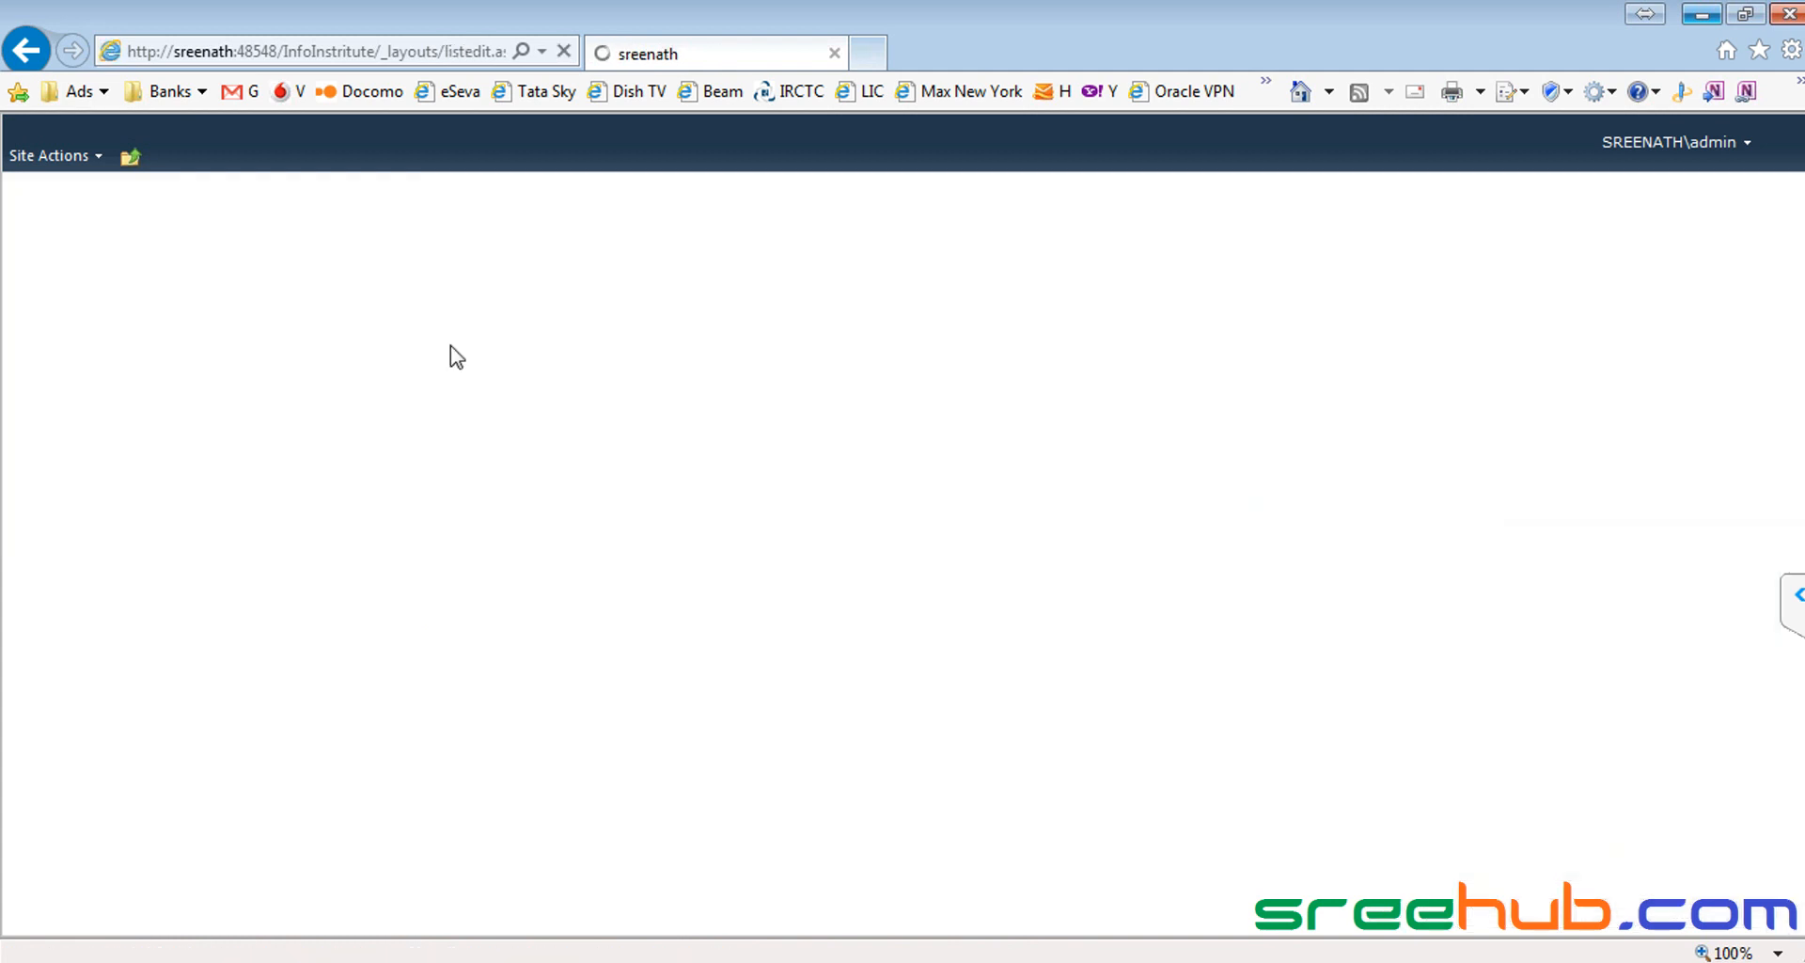
# Step: Change the Overview column's allowed text type to Plain text and save the column, accepting the removal of formatting
pyautogui.scroll(-1, 416, 733)
pyautogui.click(273, 714)
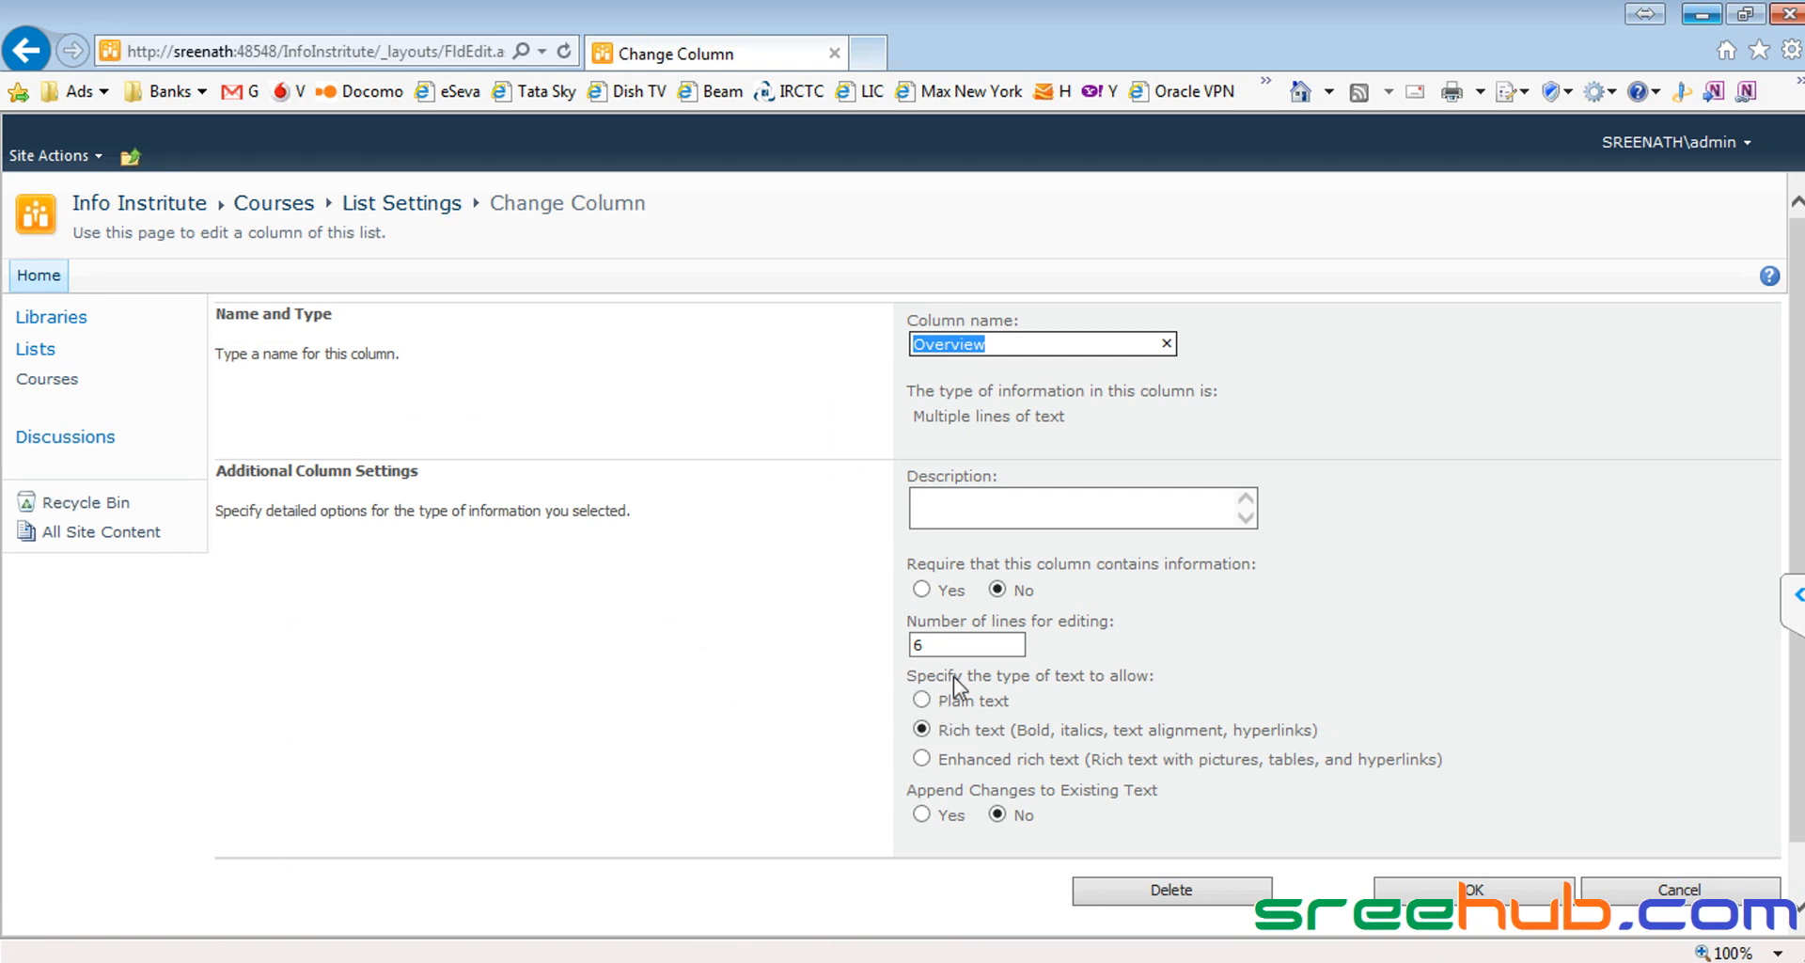
pyautogui.moveTo(896, 677); pyautogui.dragTo(1194, 678)
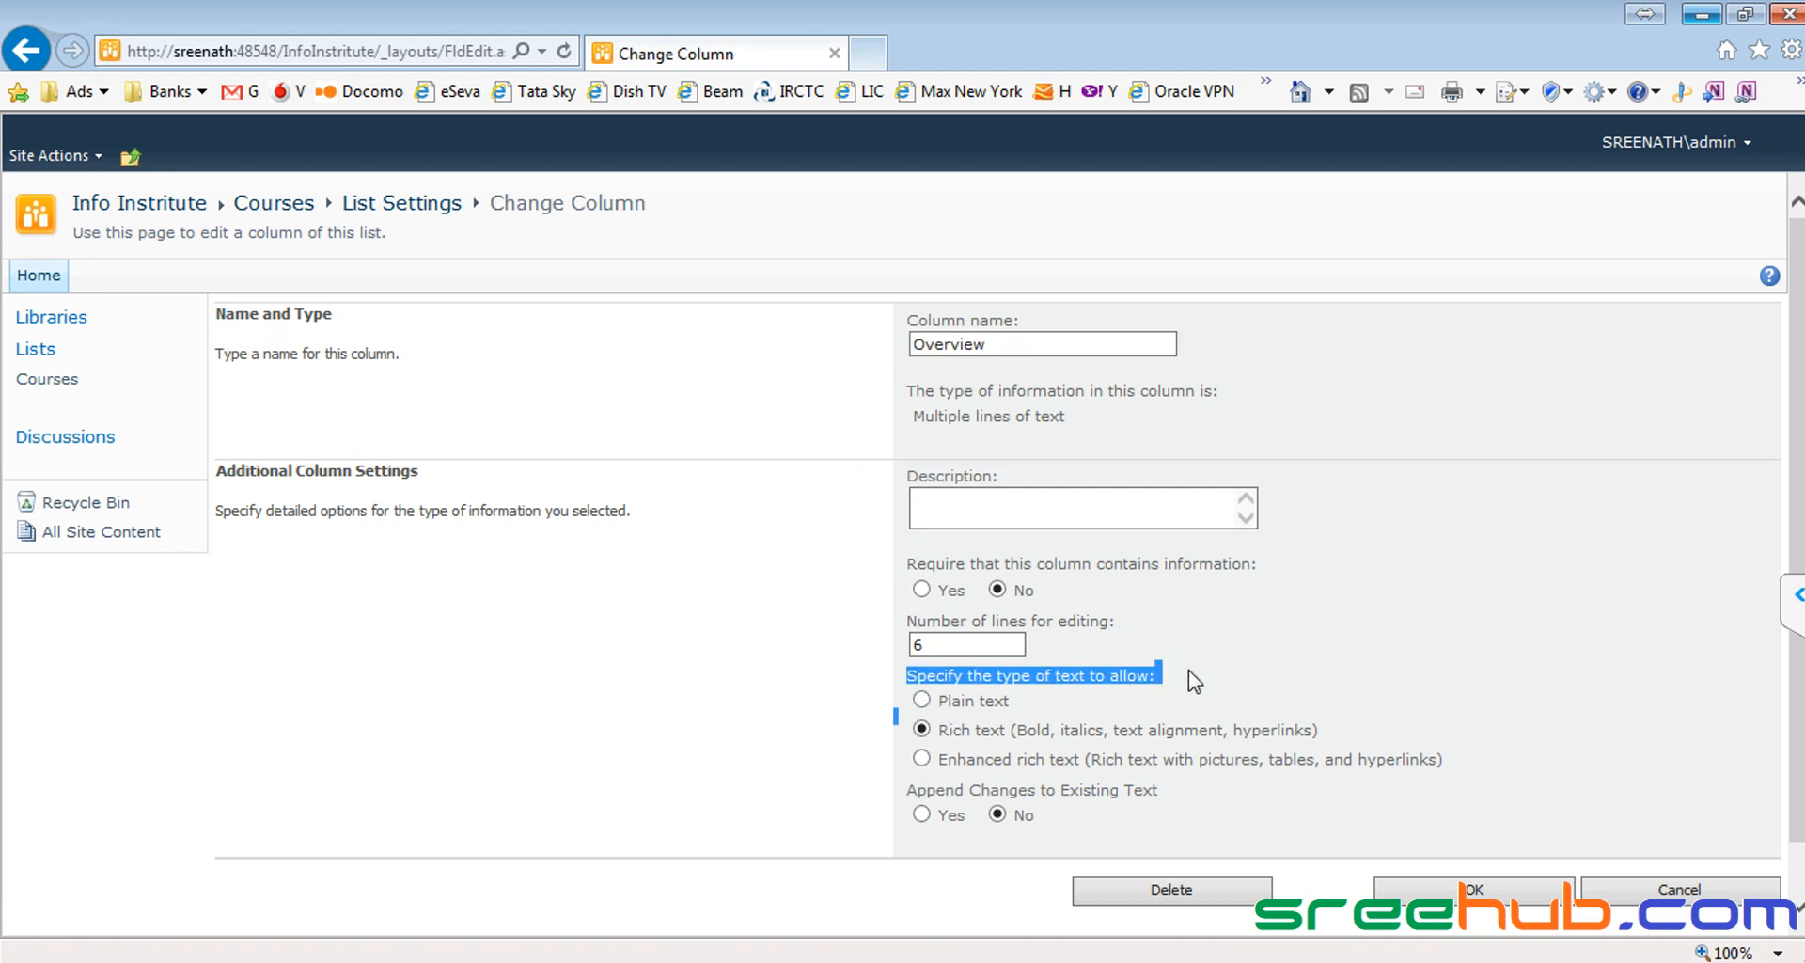
pyautogui.click(1025, 705)
pyautogui.moveTo(941, 704); pyautogui.dragTo(1045, 735)
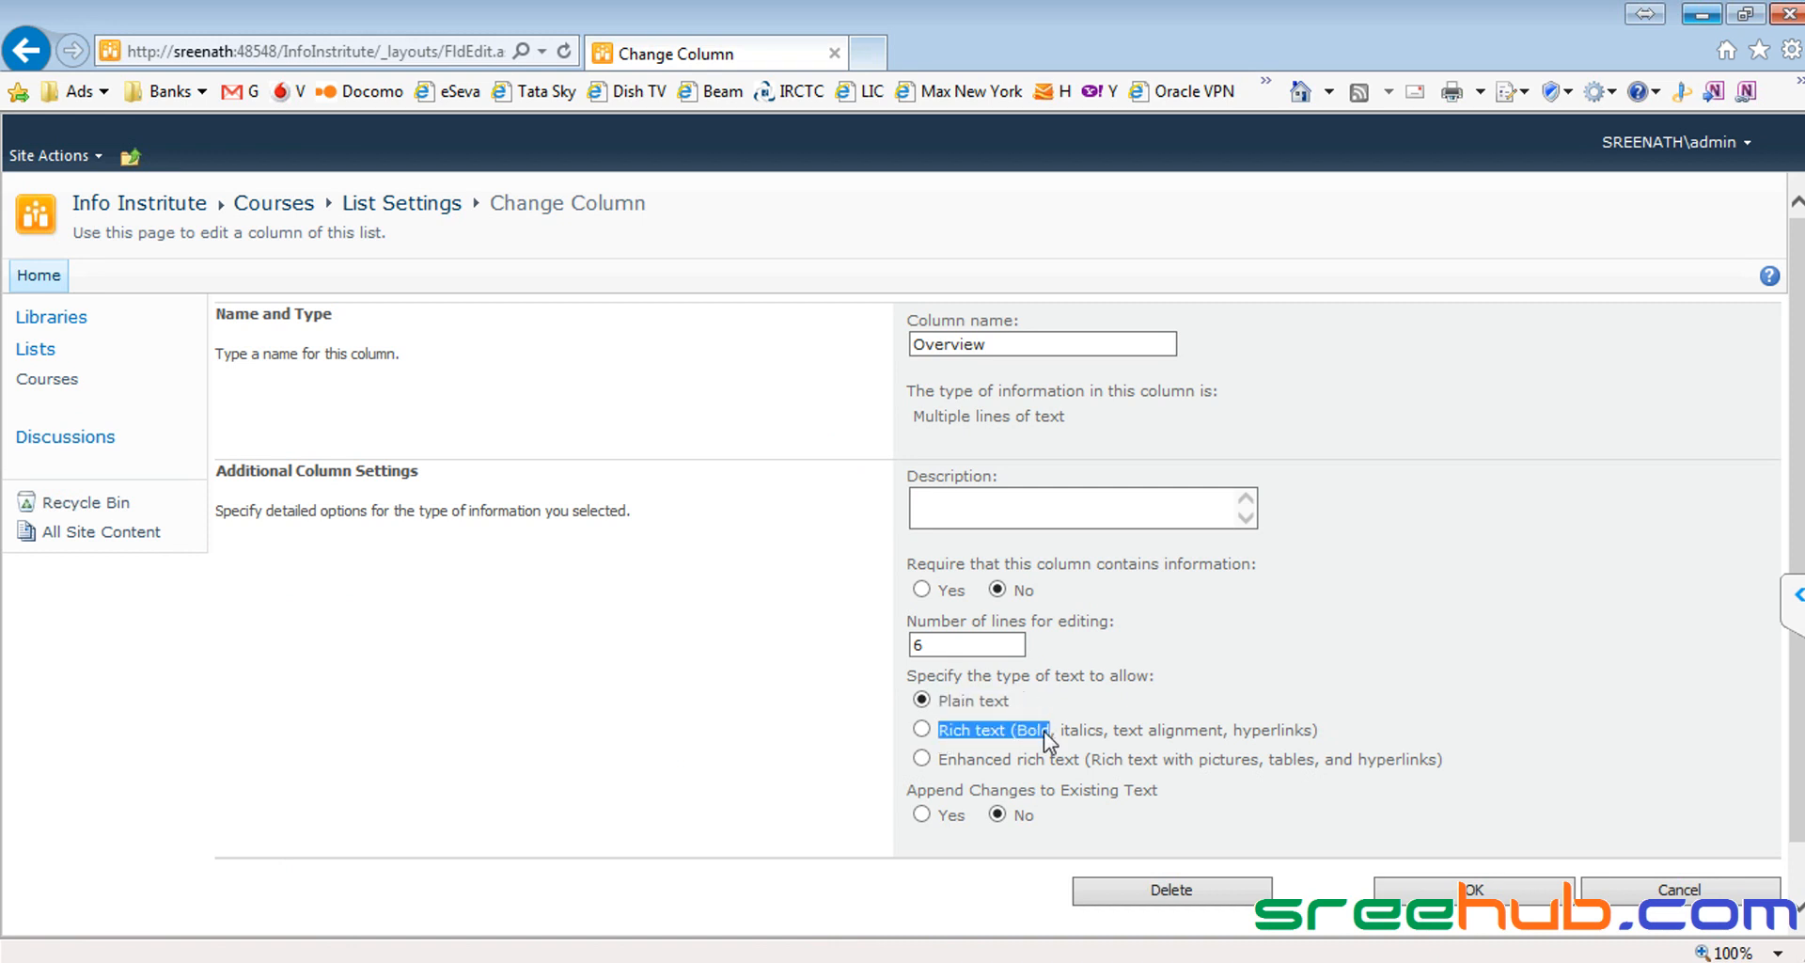
pyautogui.click(946, 700)
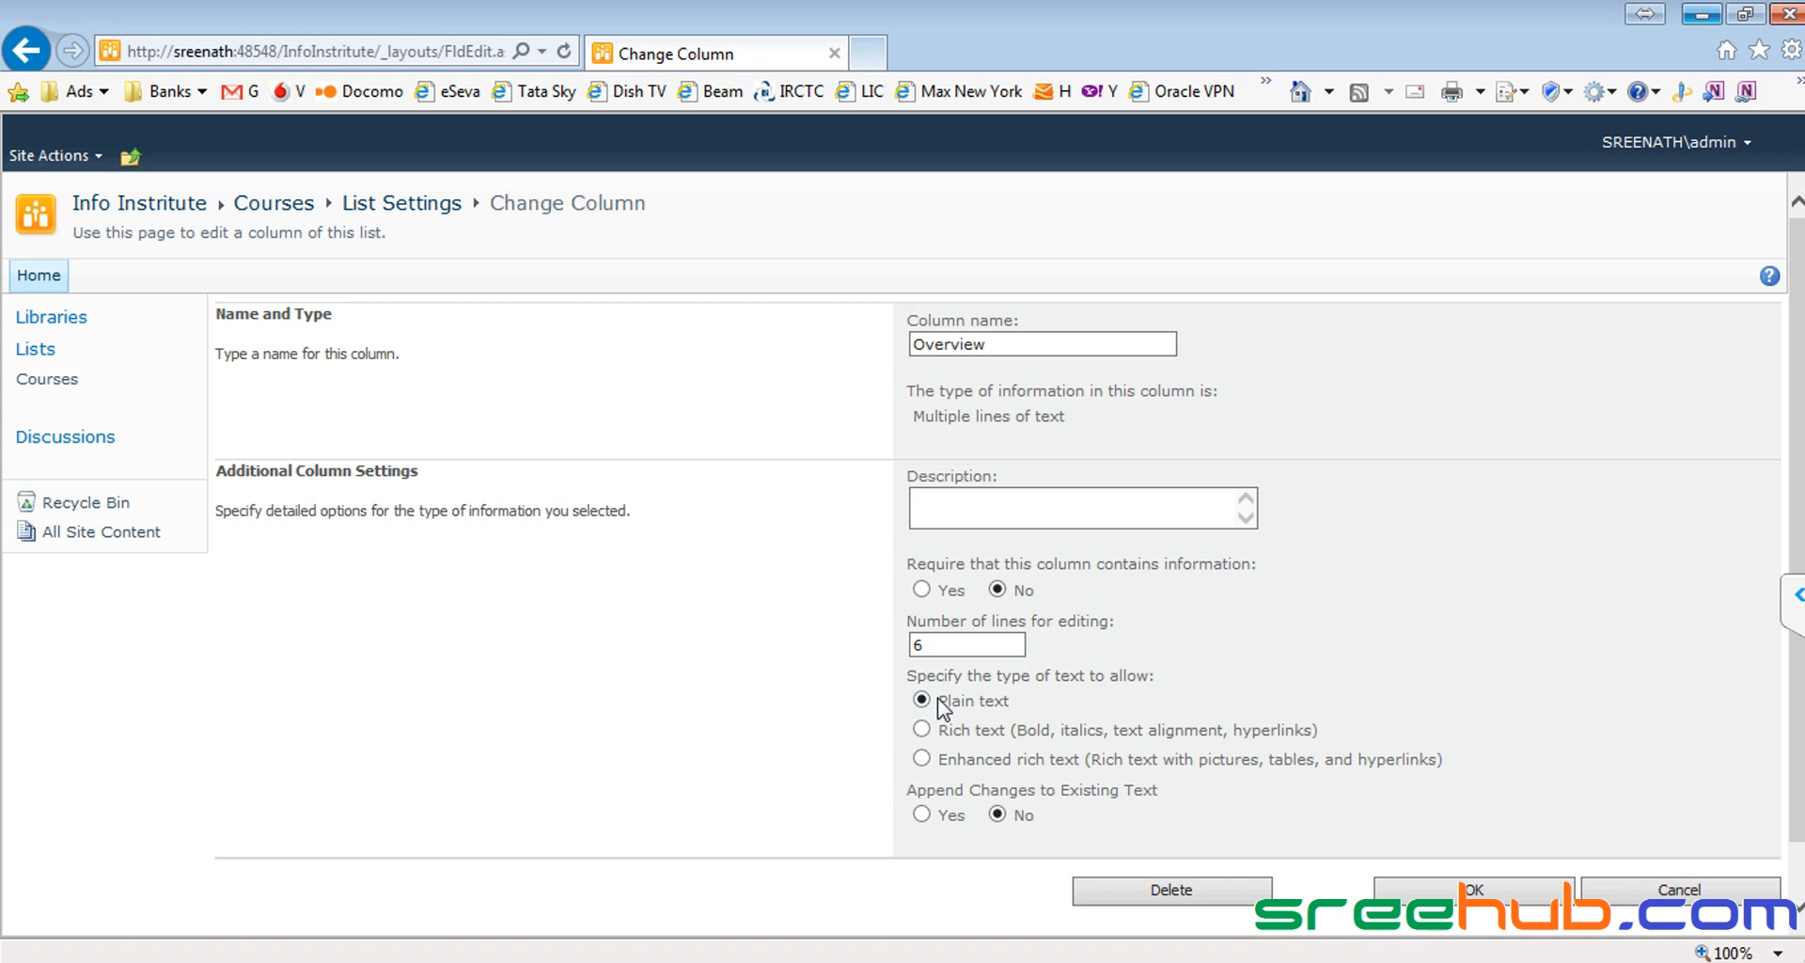
pyautogui.click(1458, 889)
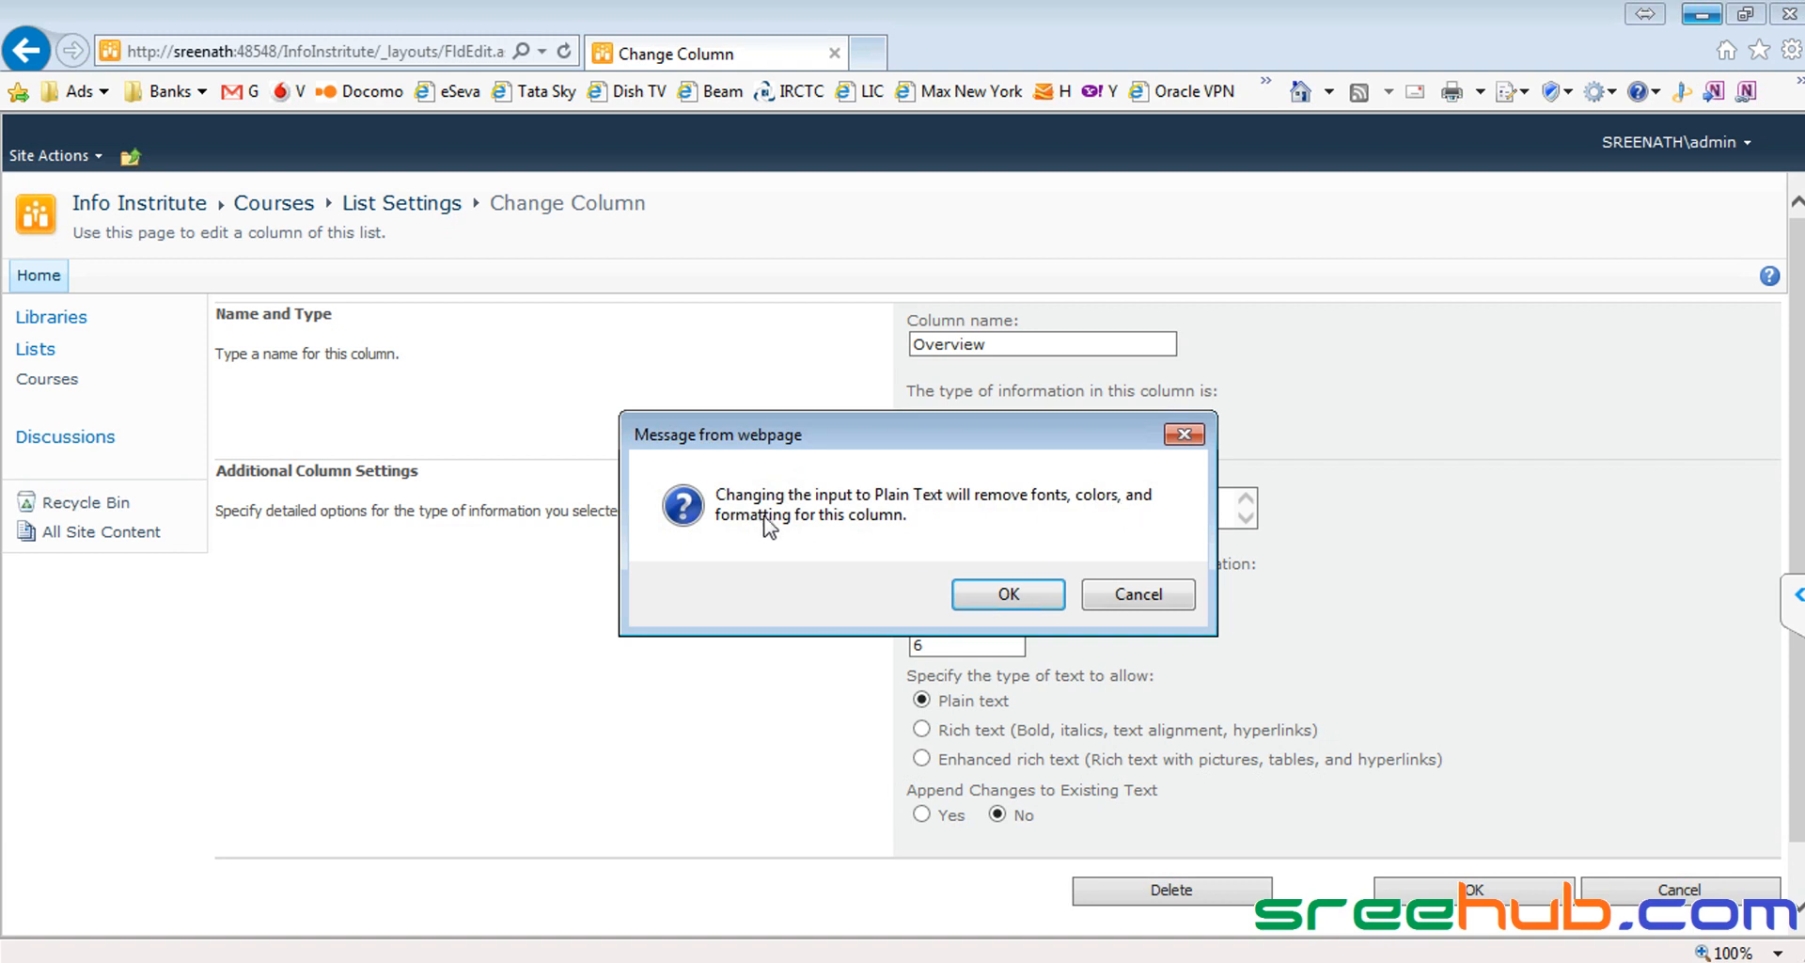
pyautogui.click(1008, 595)
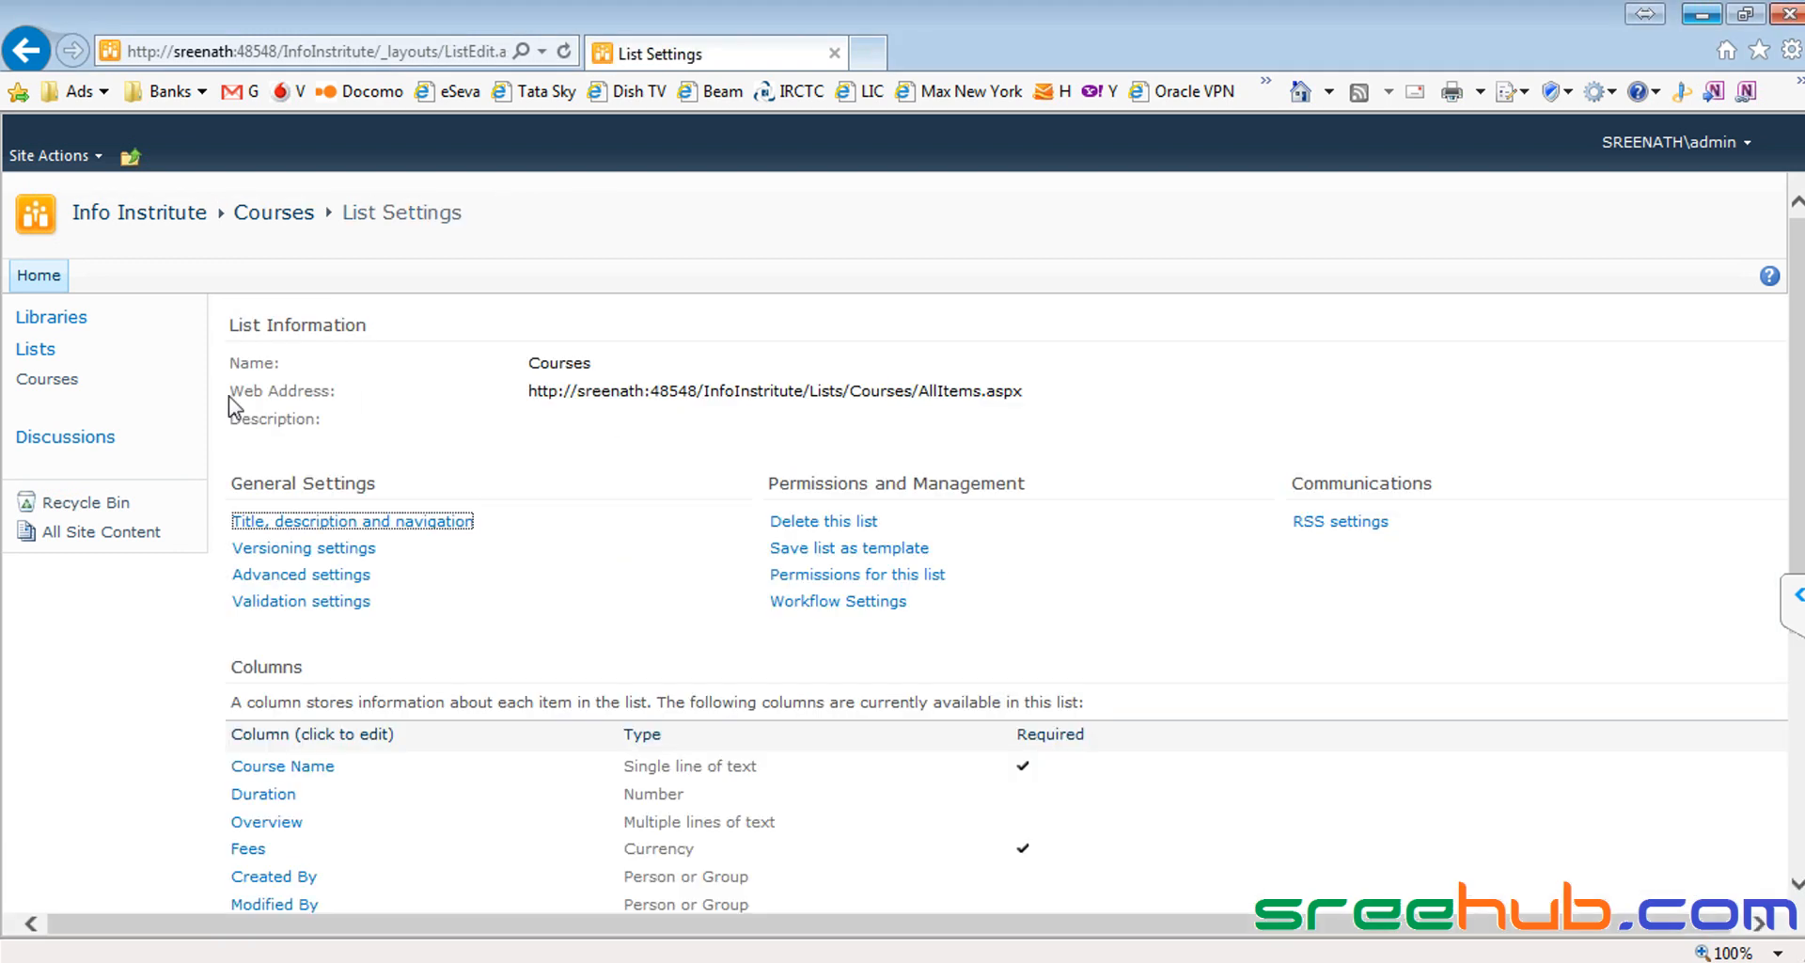
# Step: Start another item in the Courses list with Course Name "Java" and Duration 60
pyautogui.click(54, 379)
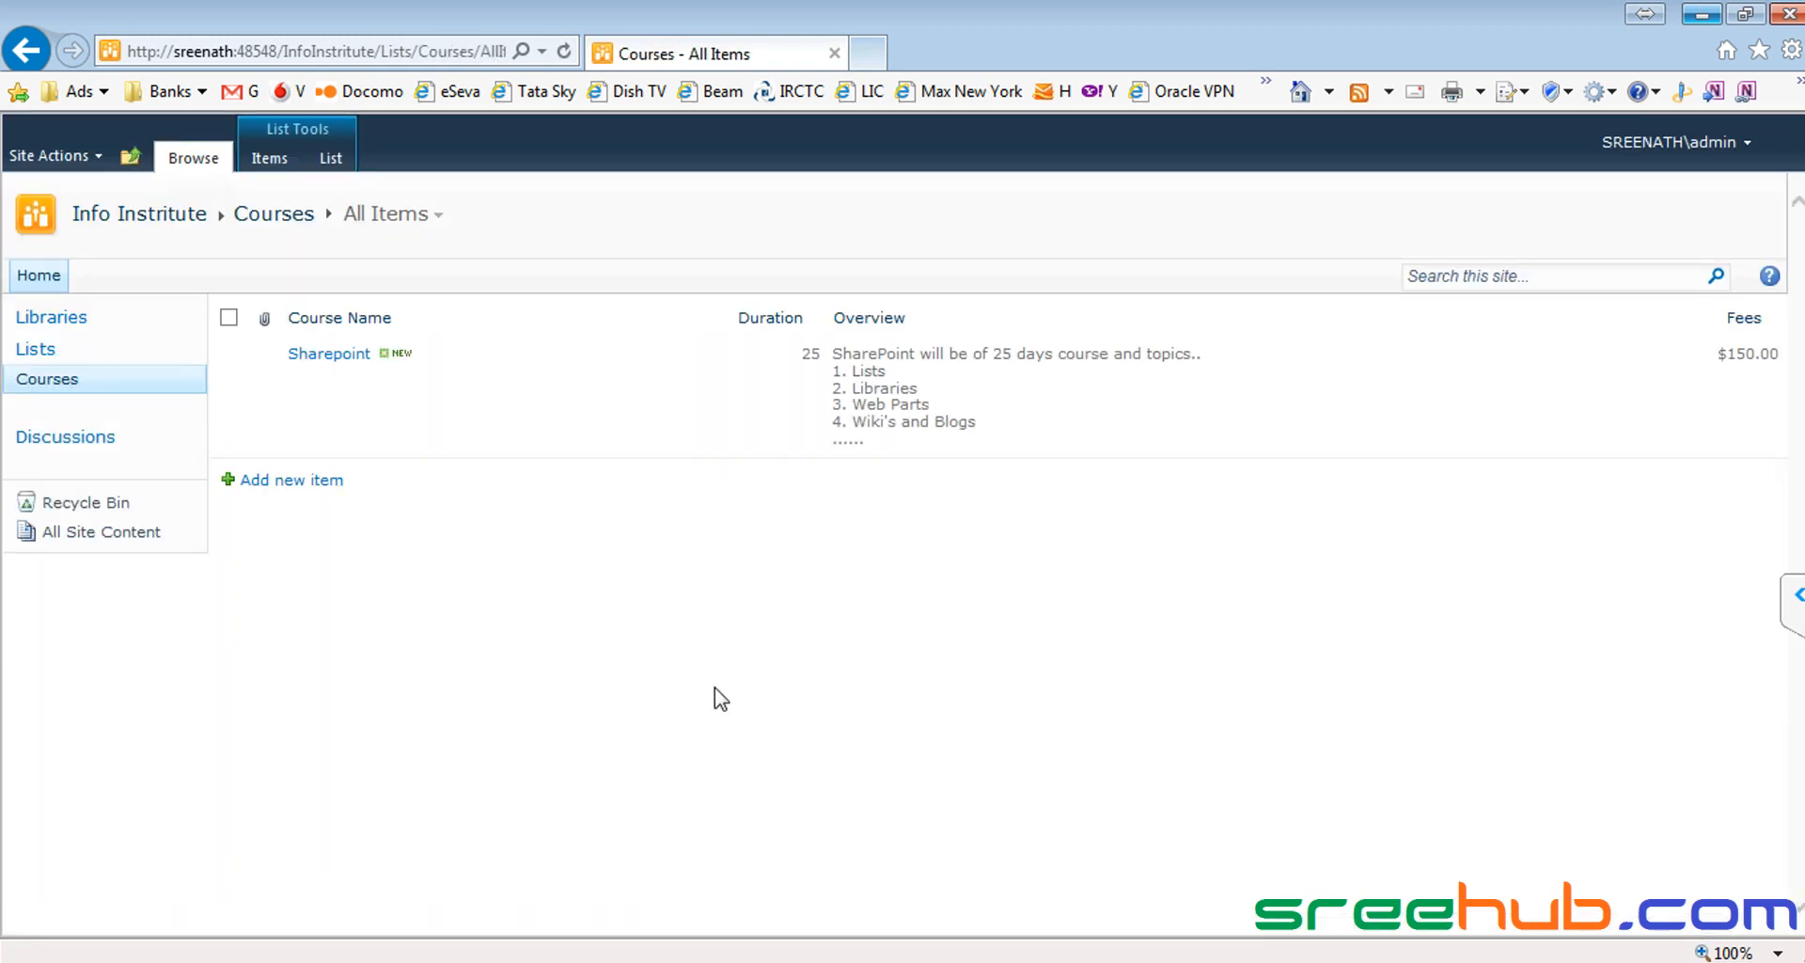
pyautogui.click(274, 481)
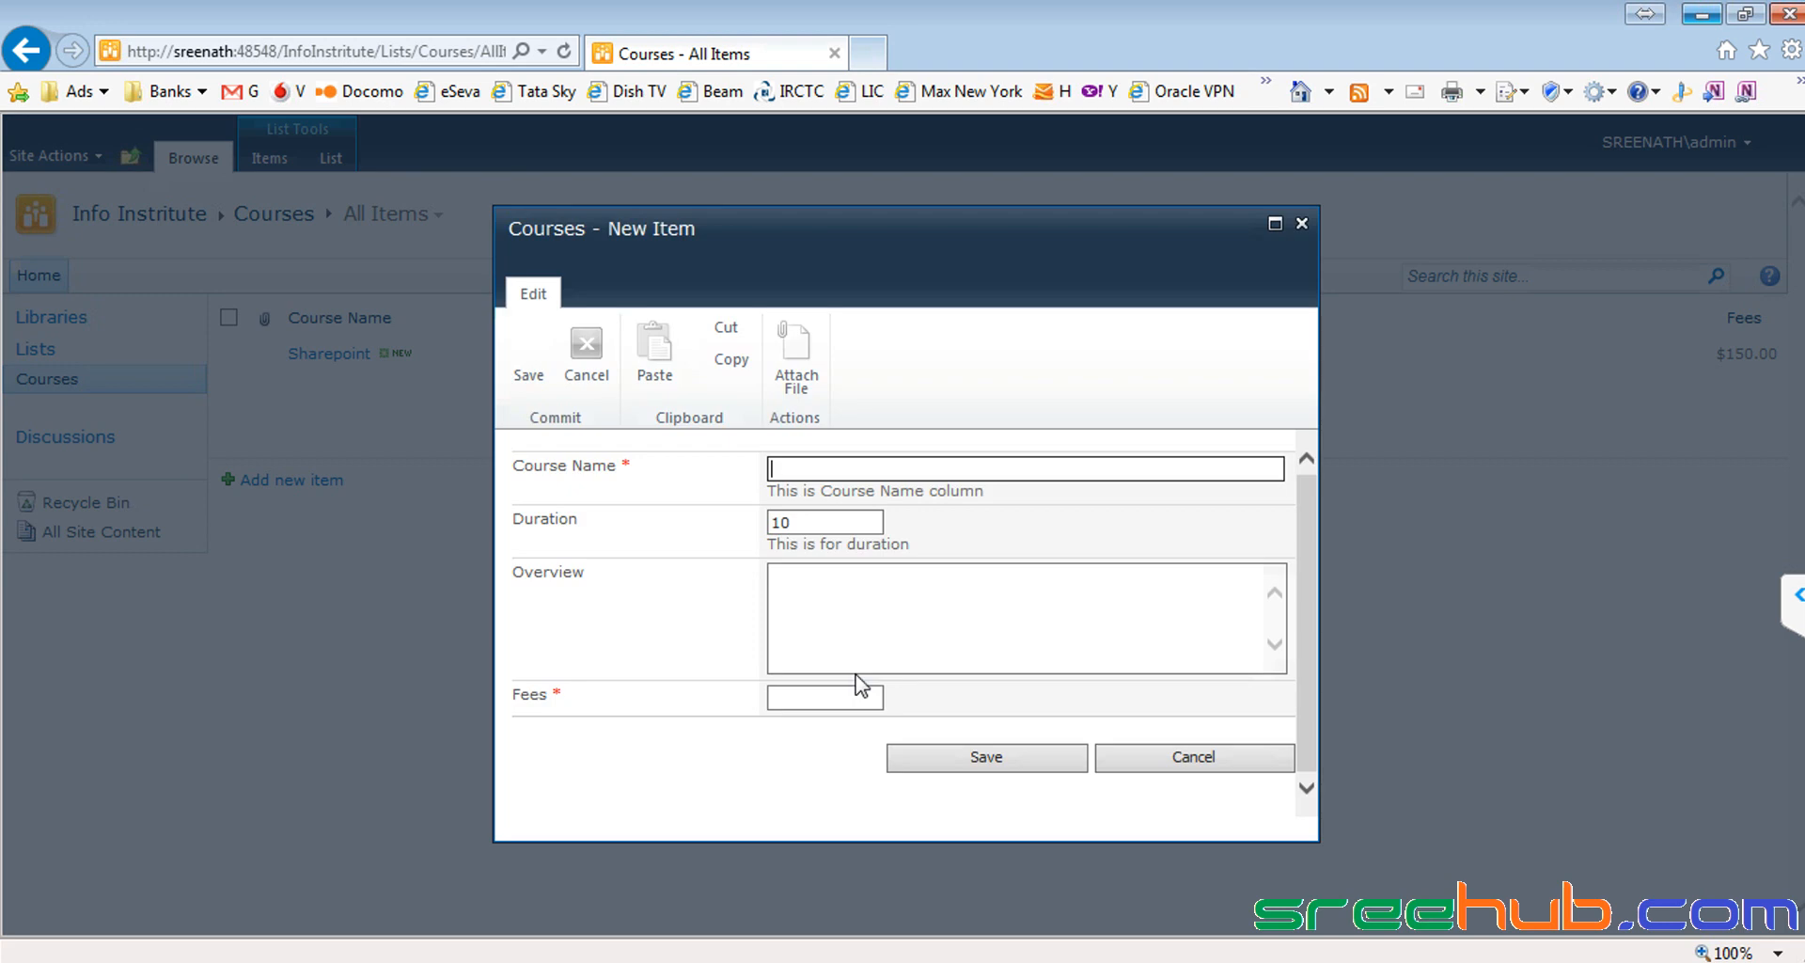
pyautogui.click(856, 614)
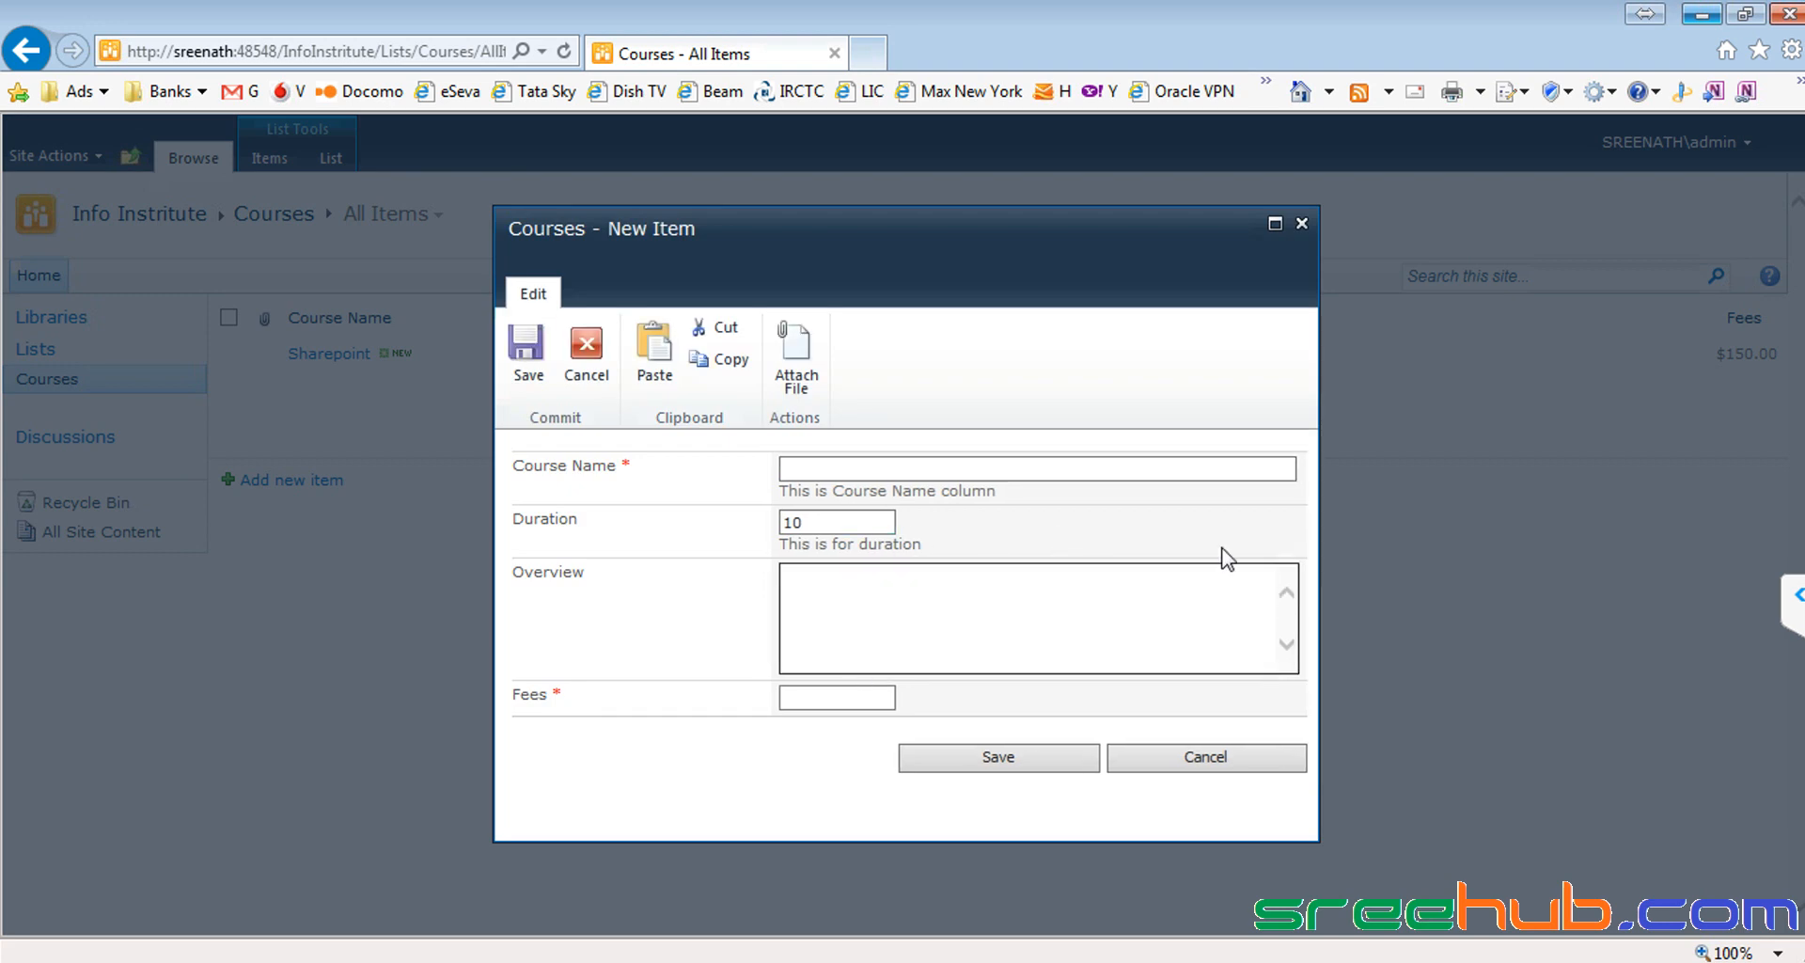
pyautogui.click(827, 470)
pyautogui.write('Java')
pyautogui.press('Tab')
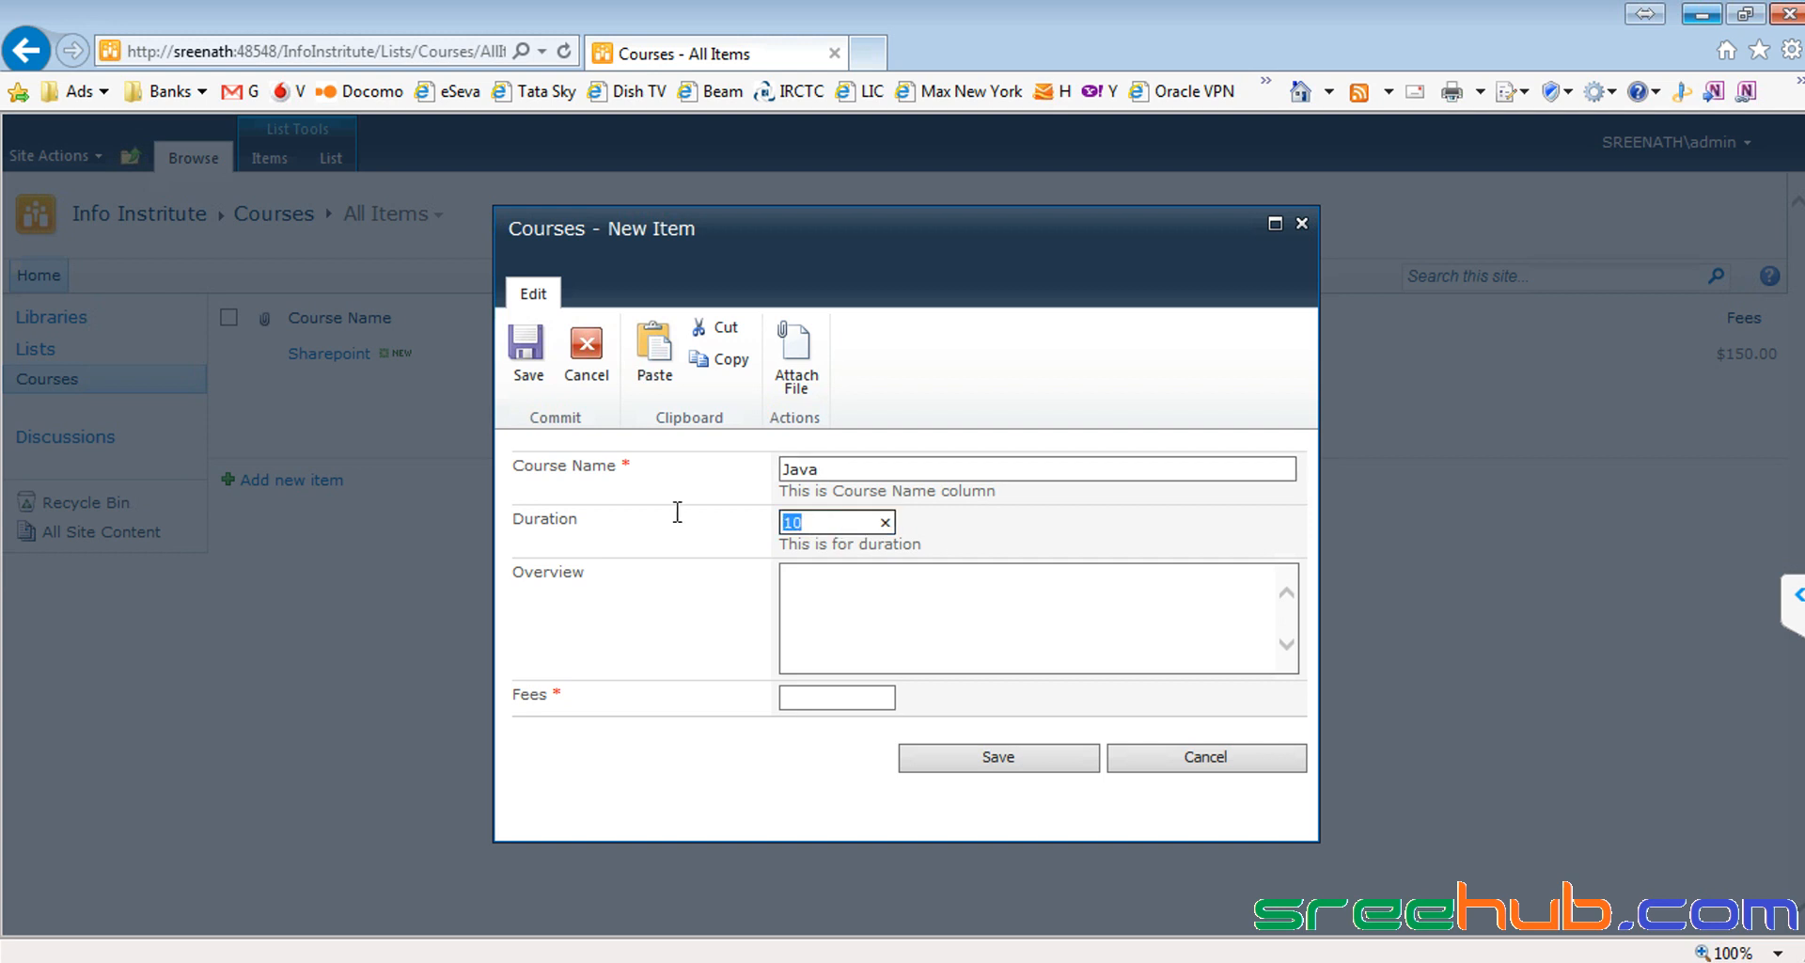
pyautogui.write('60')
# Step: Write the Java Overview as "This is java course. Contents" followed by "1. OOPs", "2. Multi threading", "3. Files" and "....." on separate lines
pyautogui.click(882, 654)
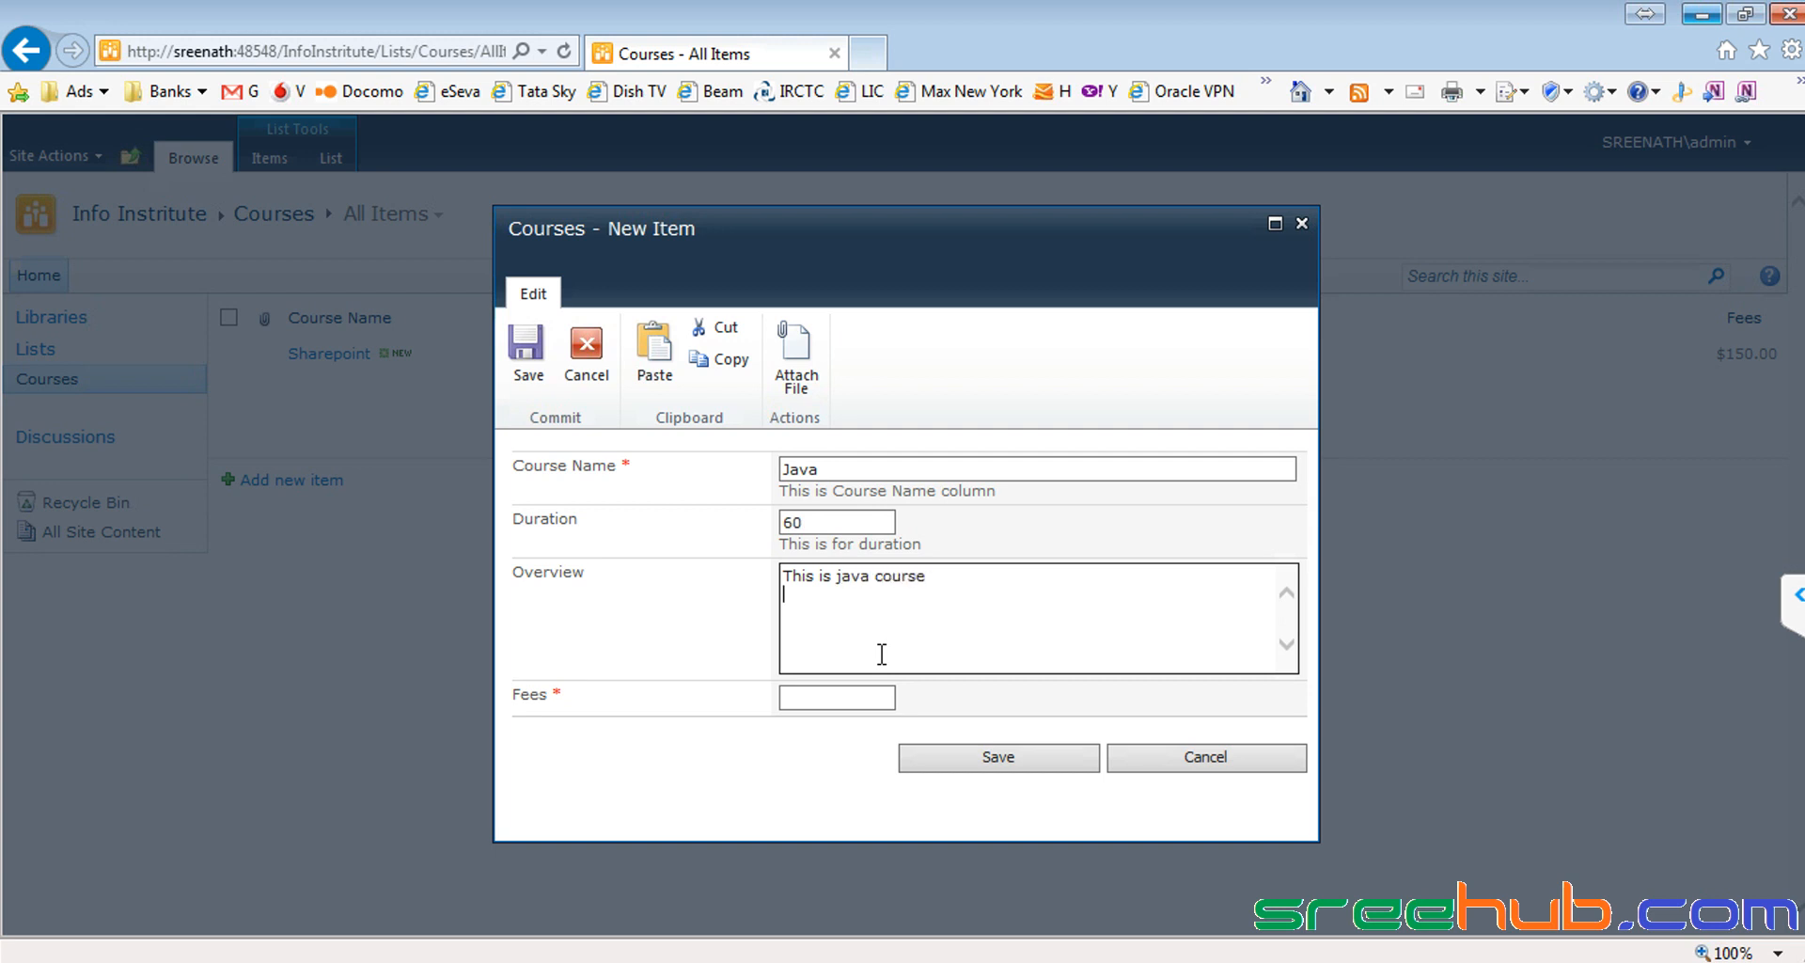
pyautogui.write('This is java course. Contents')
pyautogui.press('Tab')
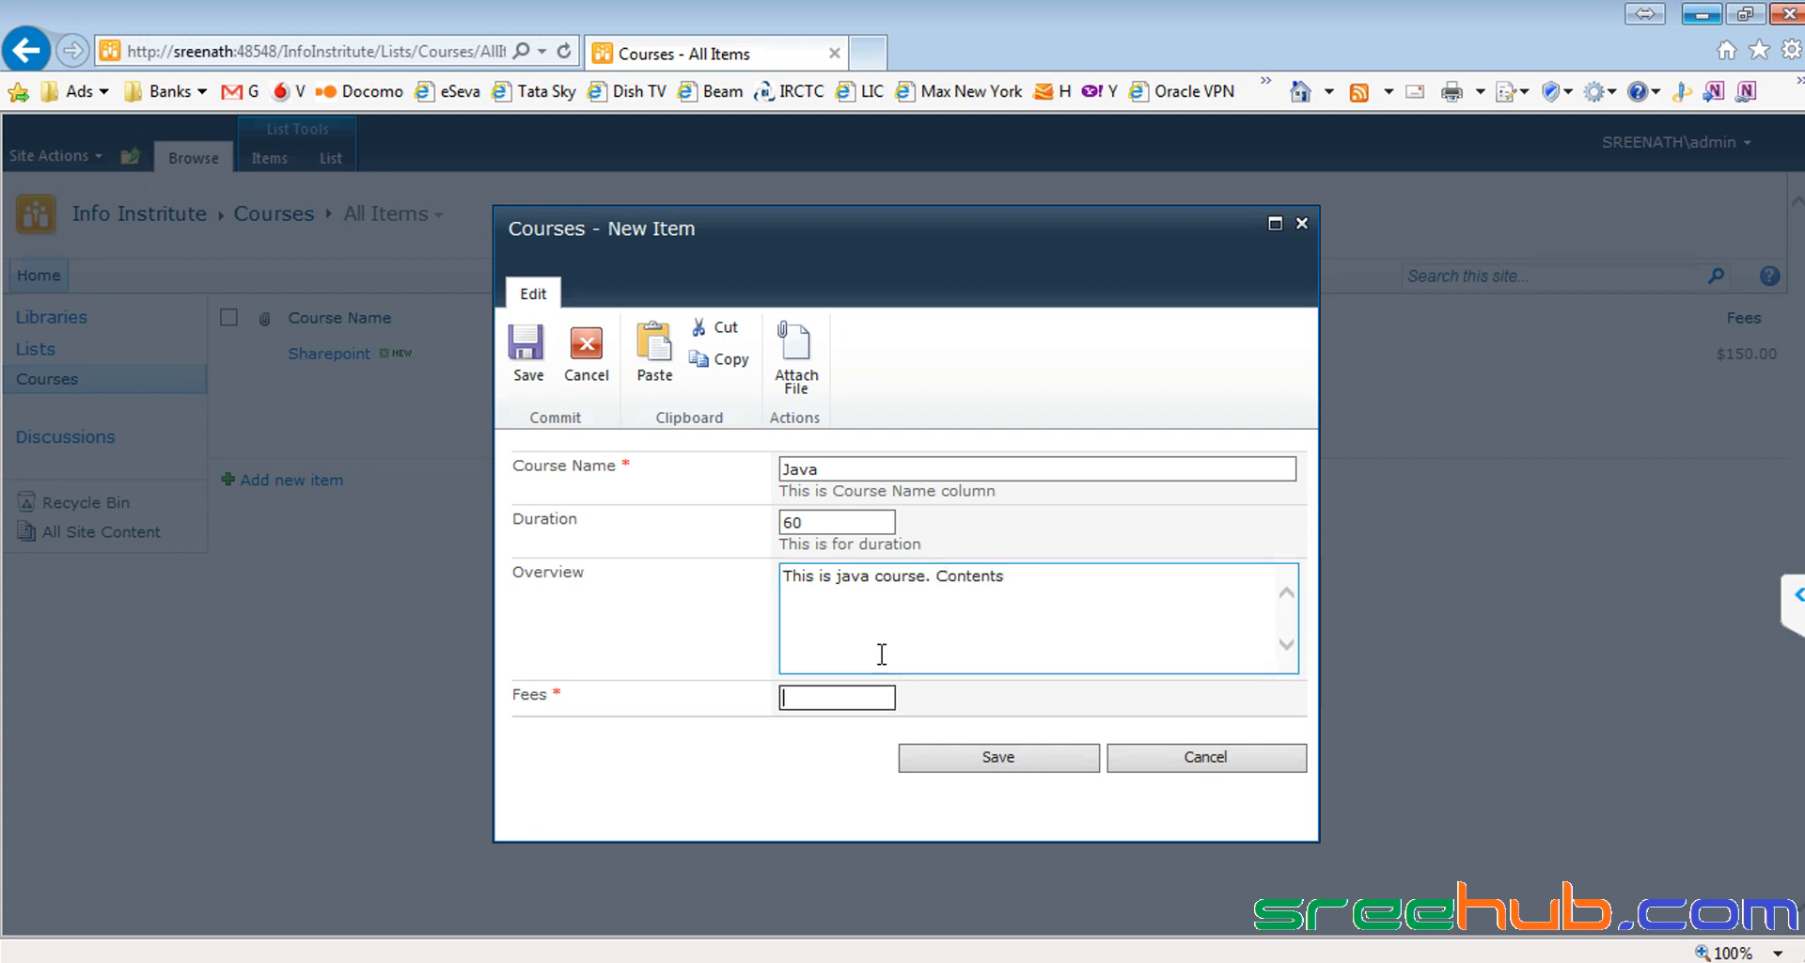
pyautogui.press('Return')
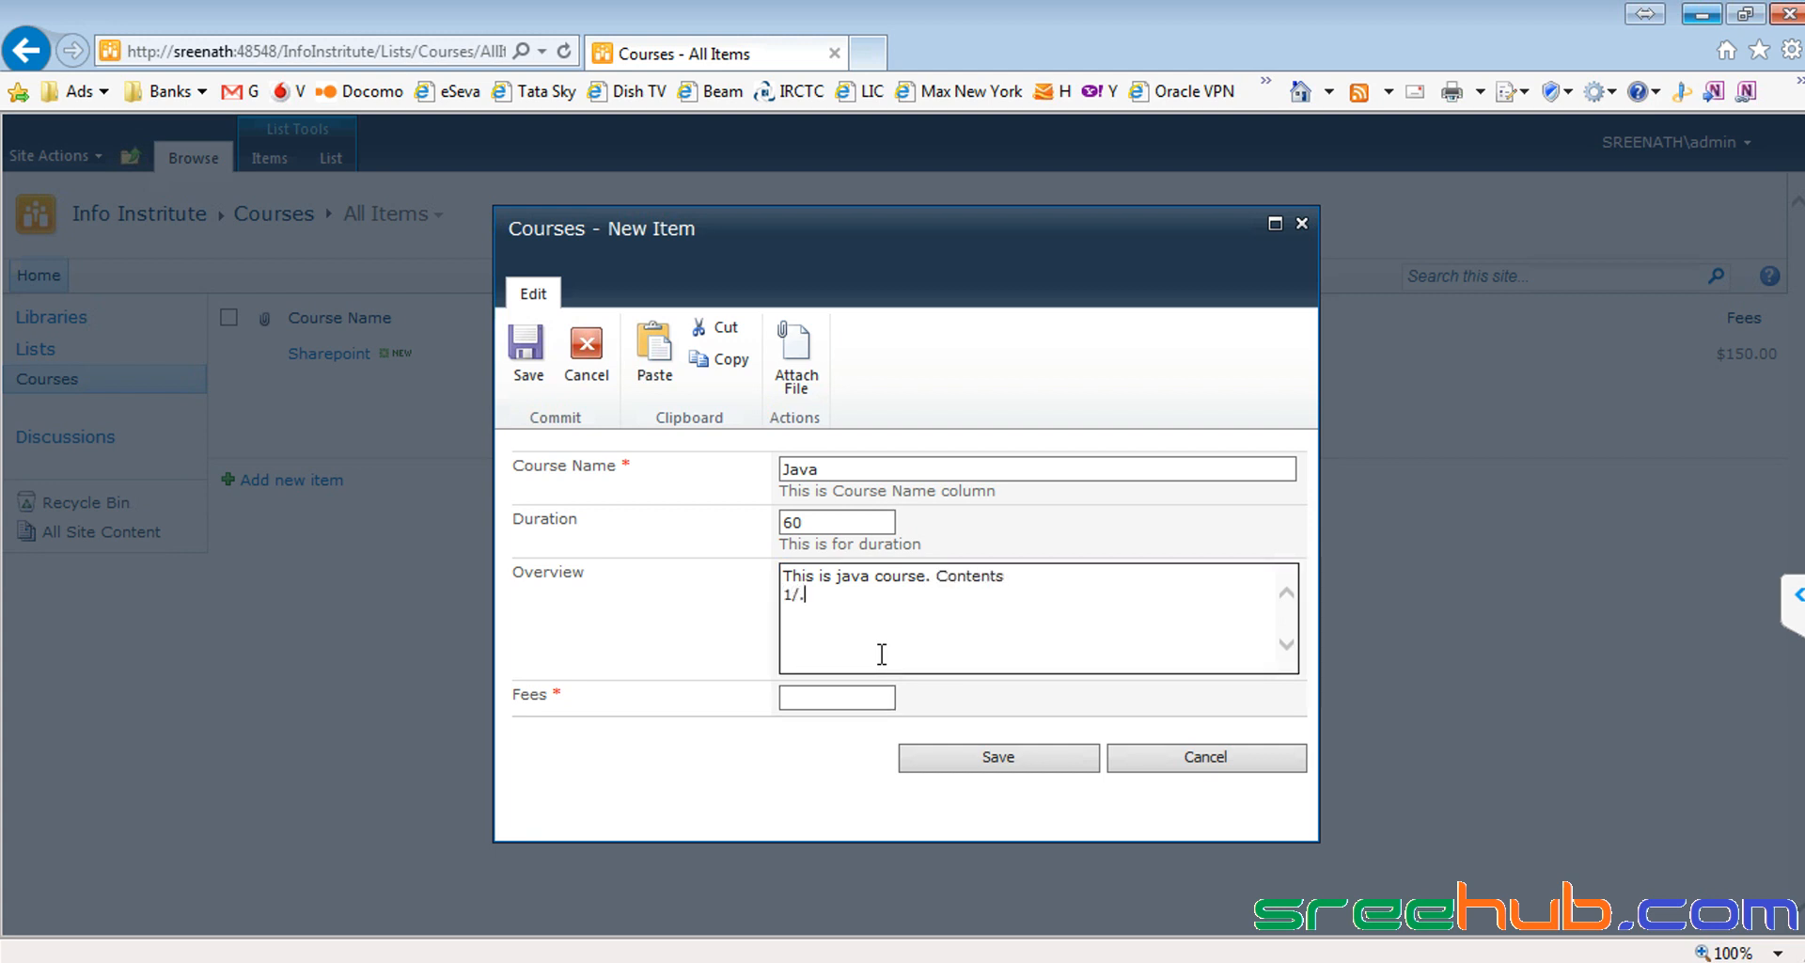
pyautogui.write('1. OOP')
pyautogui.write('ding')
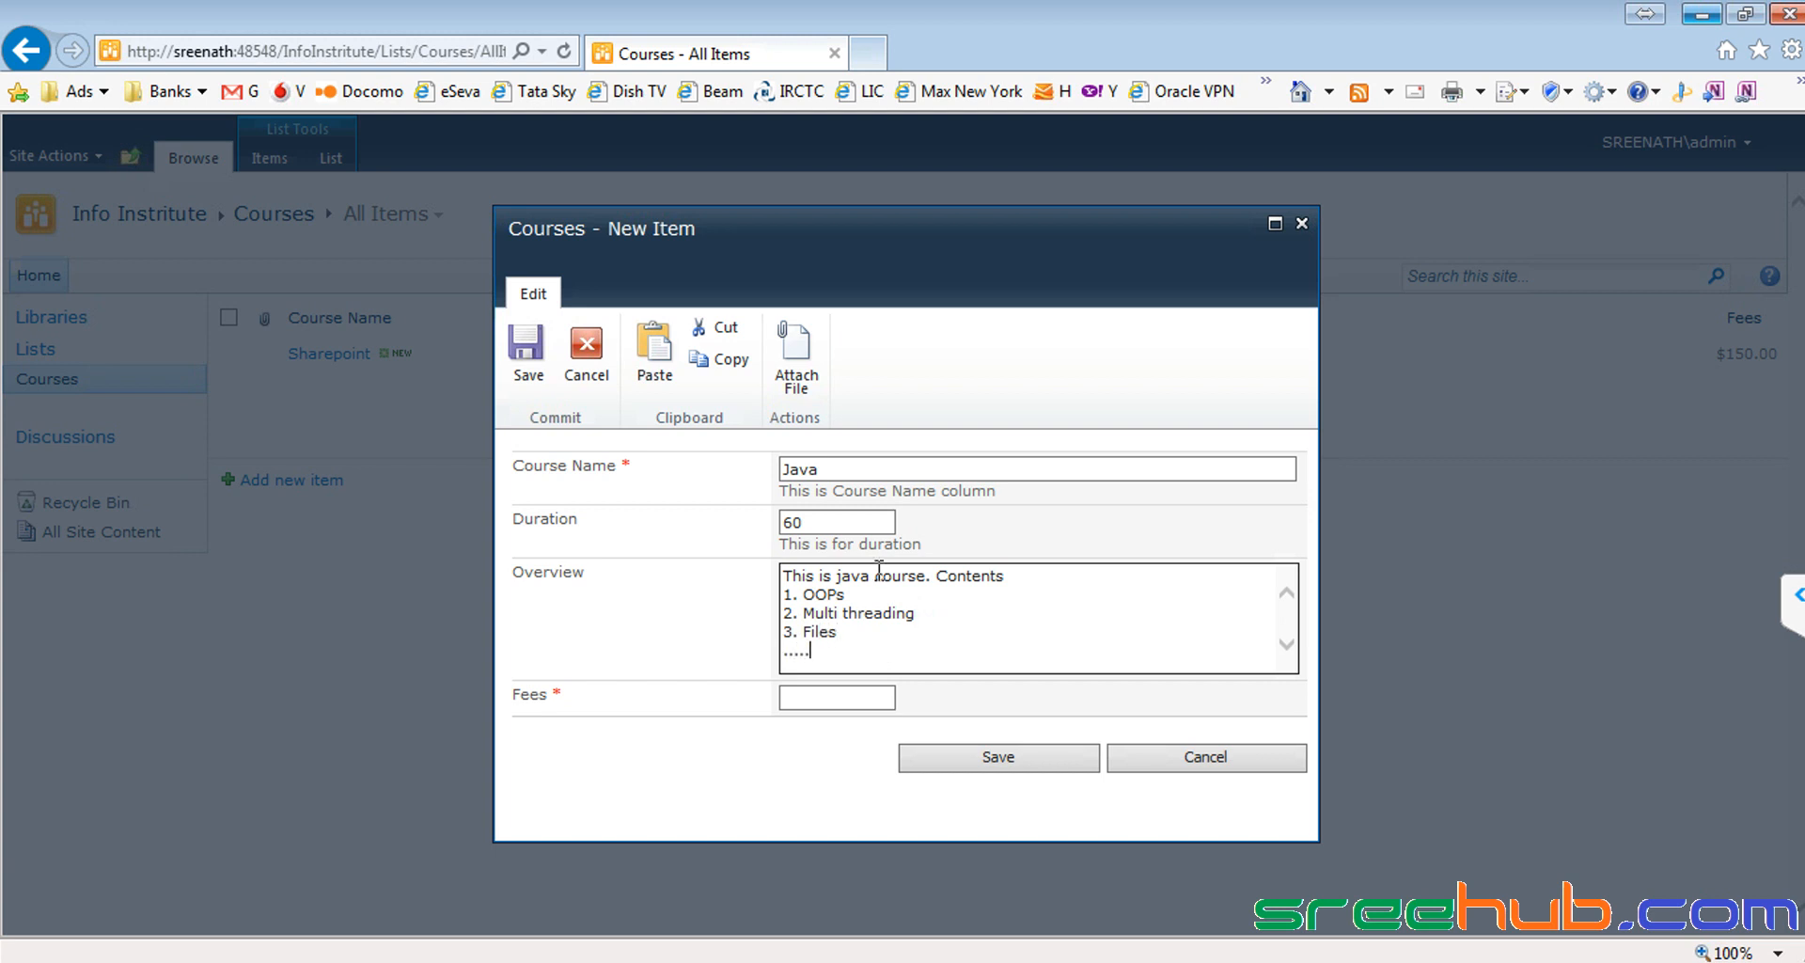
# Step: Set the Java item's Fees to 500 and save the item
pyautogui.click(825, 697)
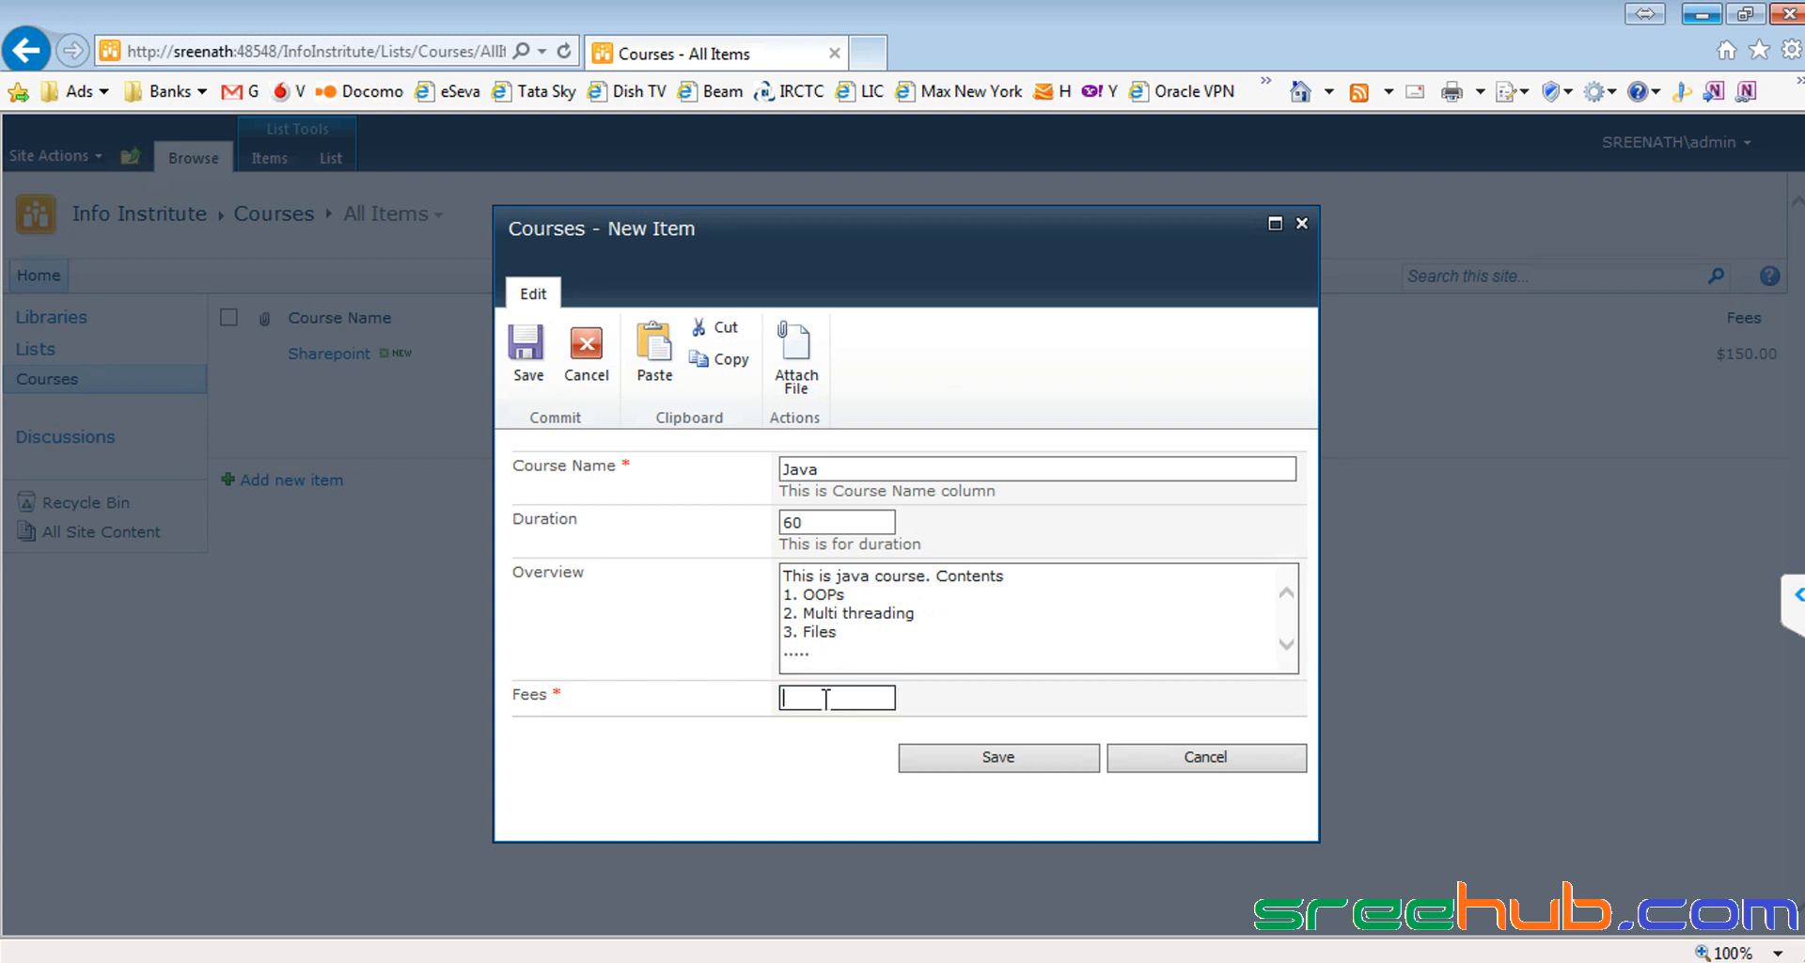
pyautogui.write('500')
pyautogui.click(999, 759)
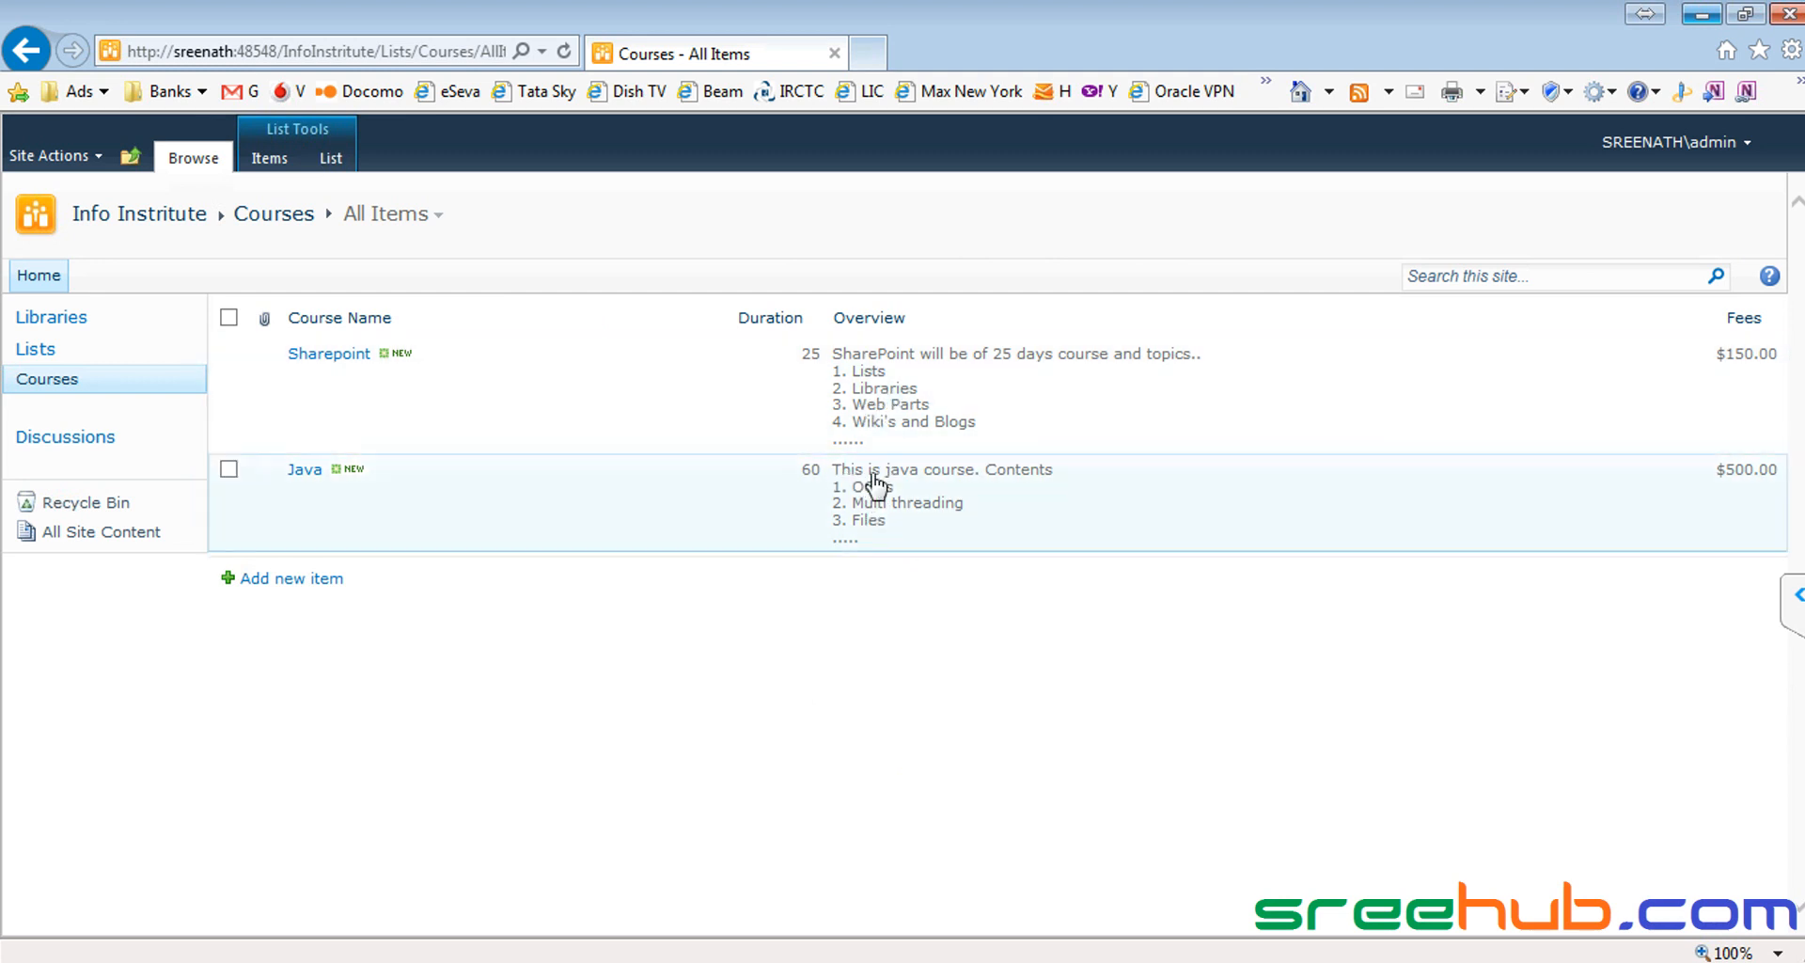
# Step: Change the Courses list's Overview column to allow Rich text (bold, italics, text alignment, hyperlinks) and save the column
pyautogui.click(333, 162)
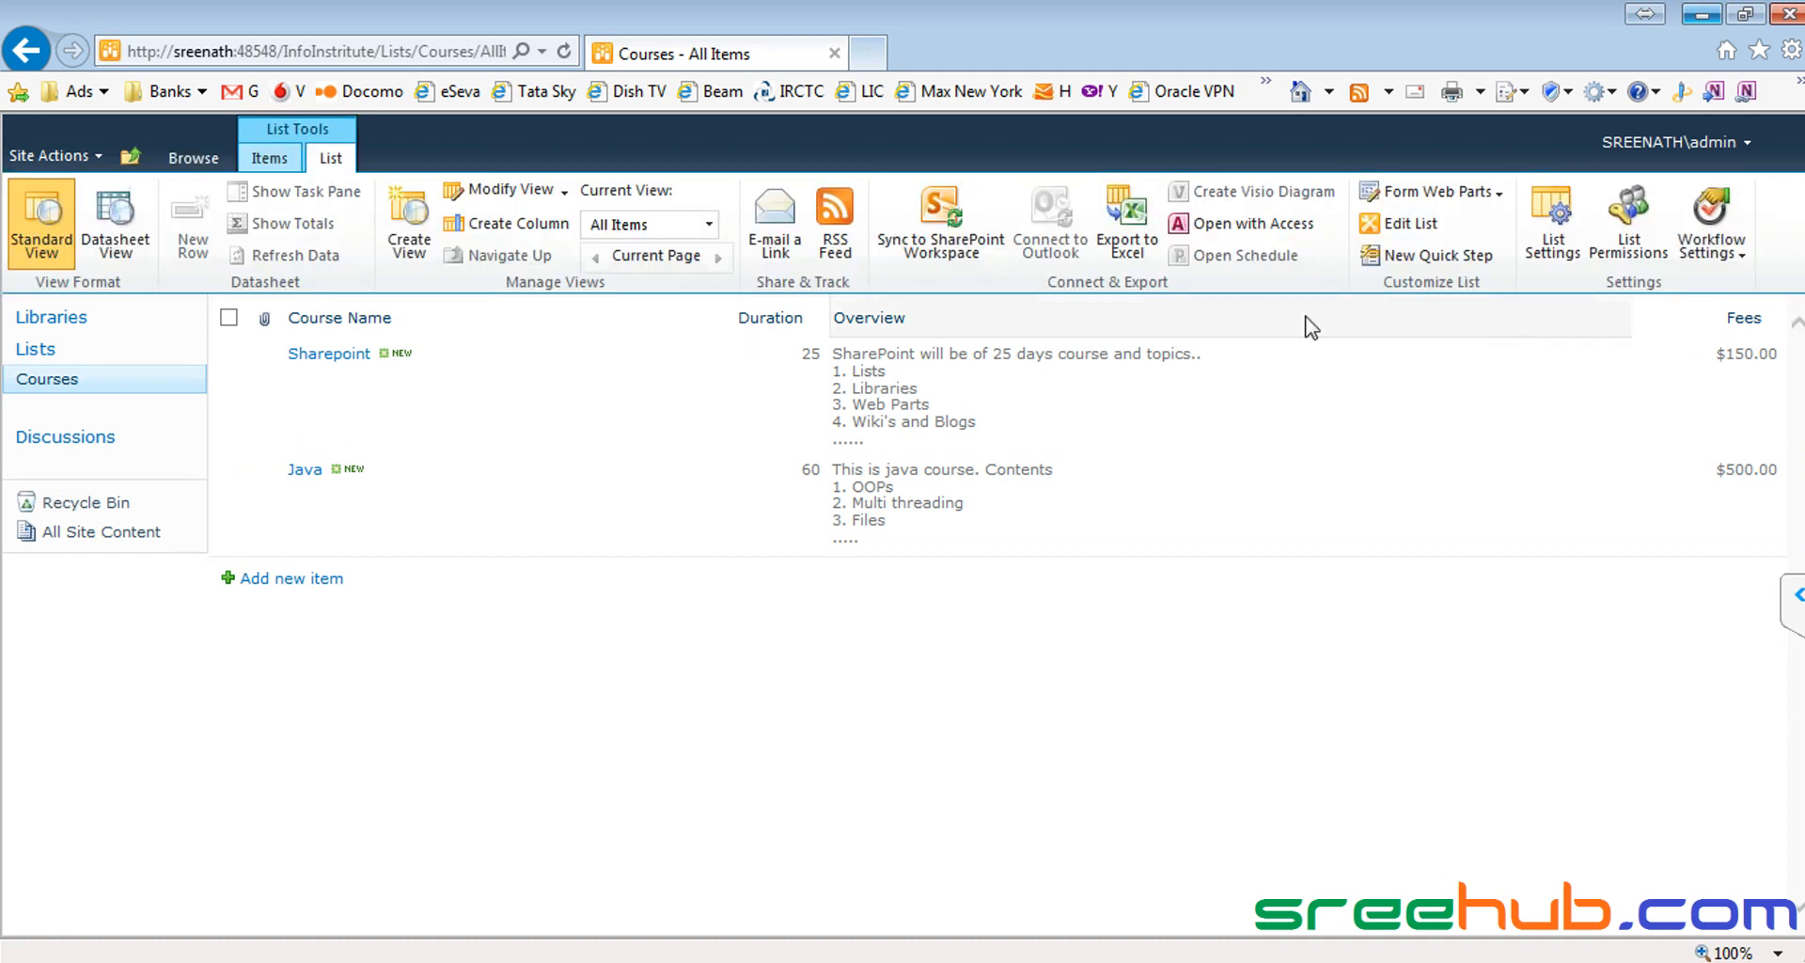
pyautogui.click(1552, 221)
pyautogui.scroll(-3, 1034, 666)
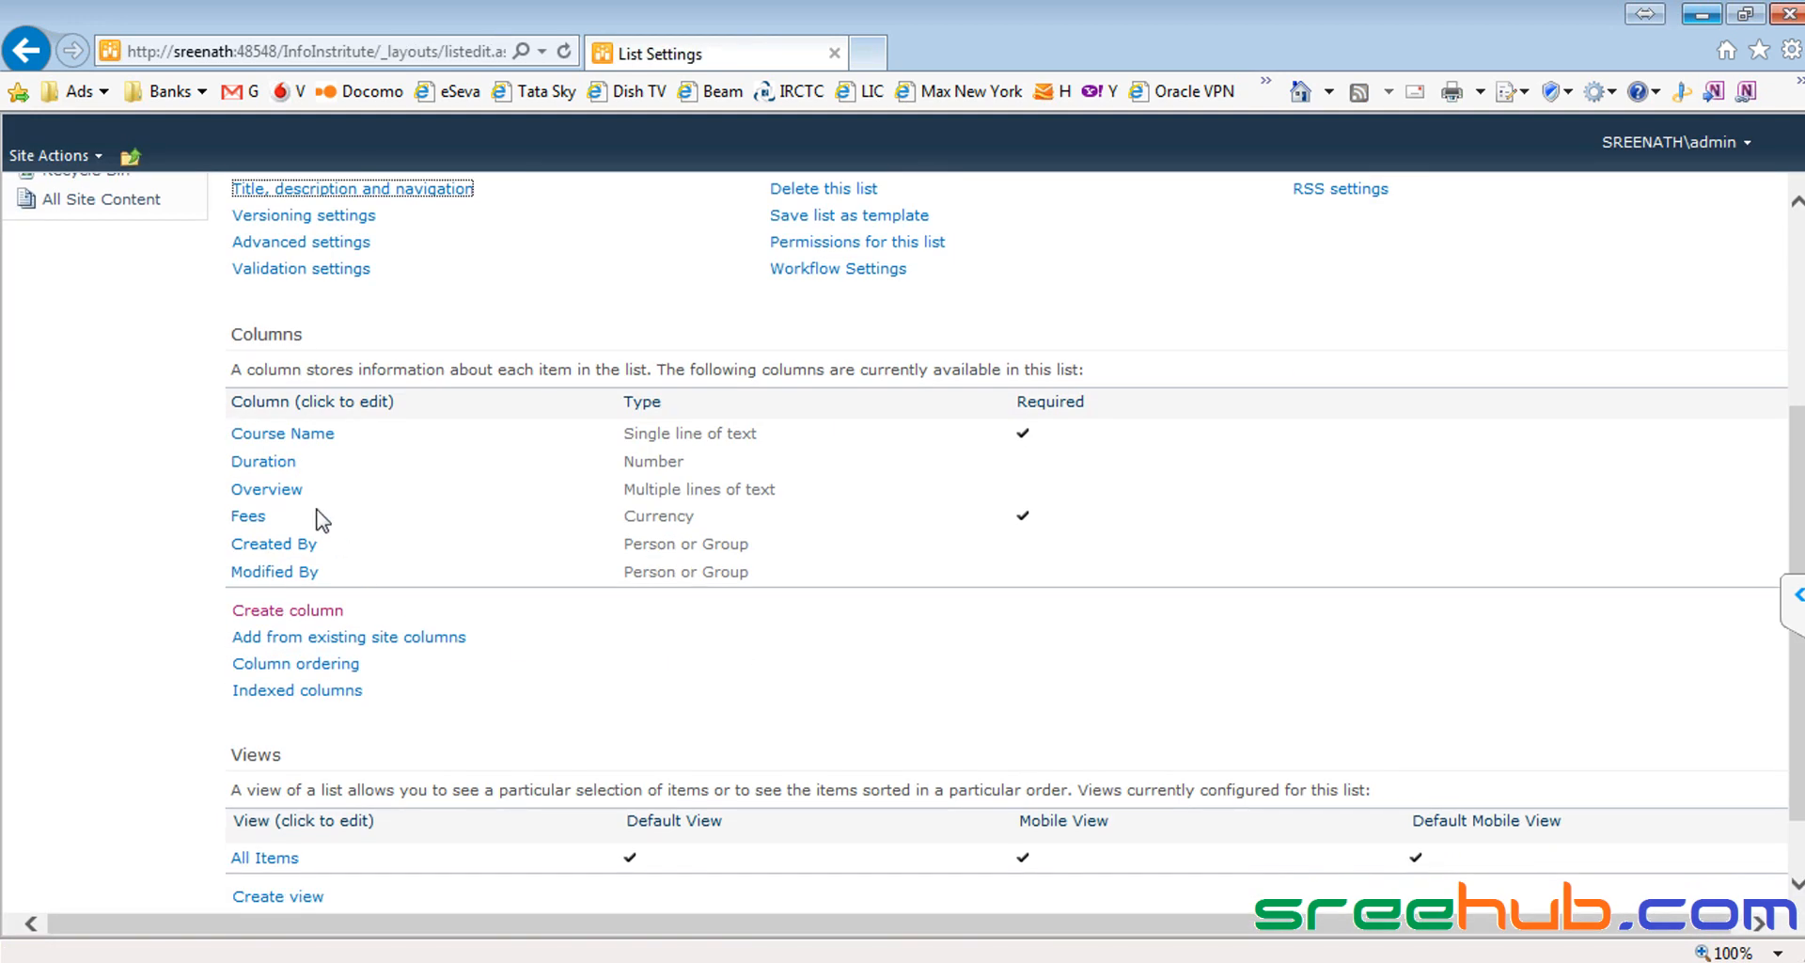
pyautogui.click(263, 489)
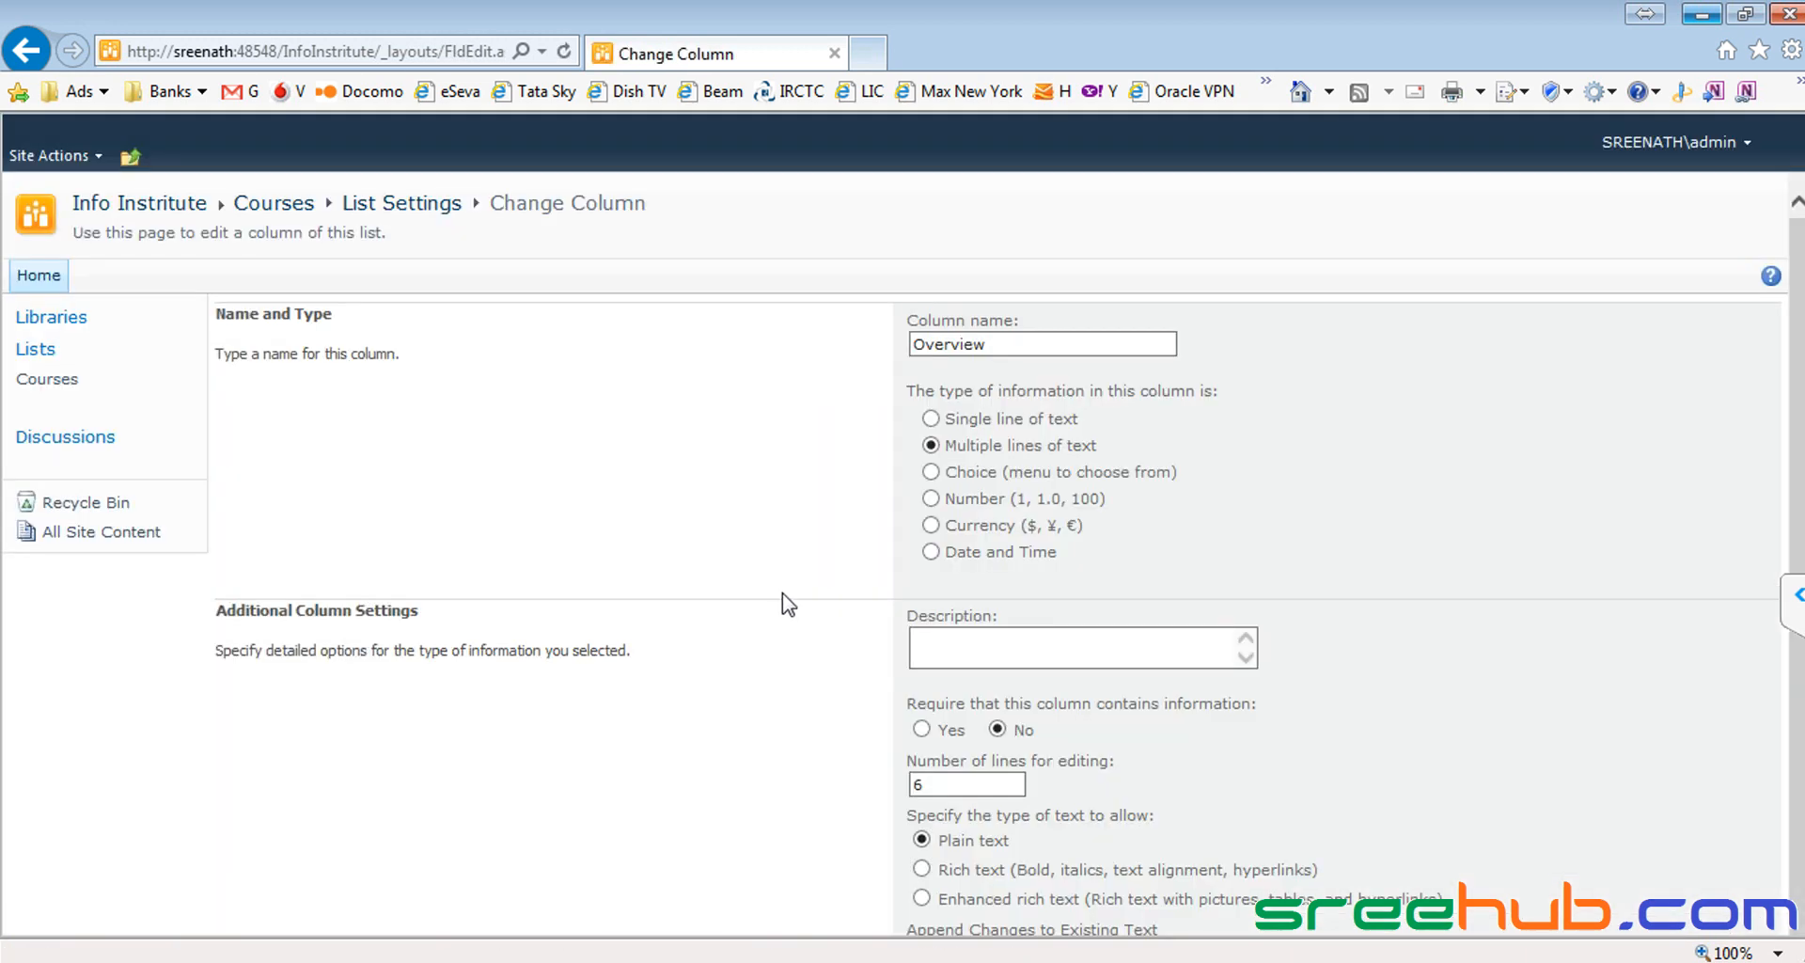
pyautogui.scroll(-2, 987, 617)
pyautogui.click(921, 670)
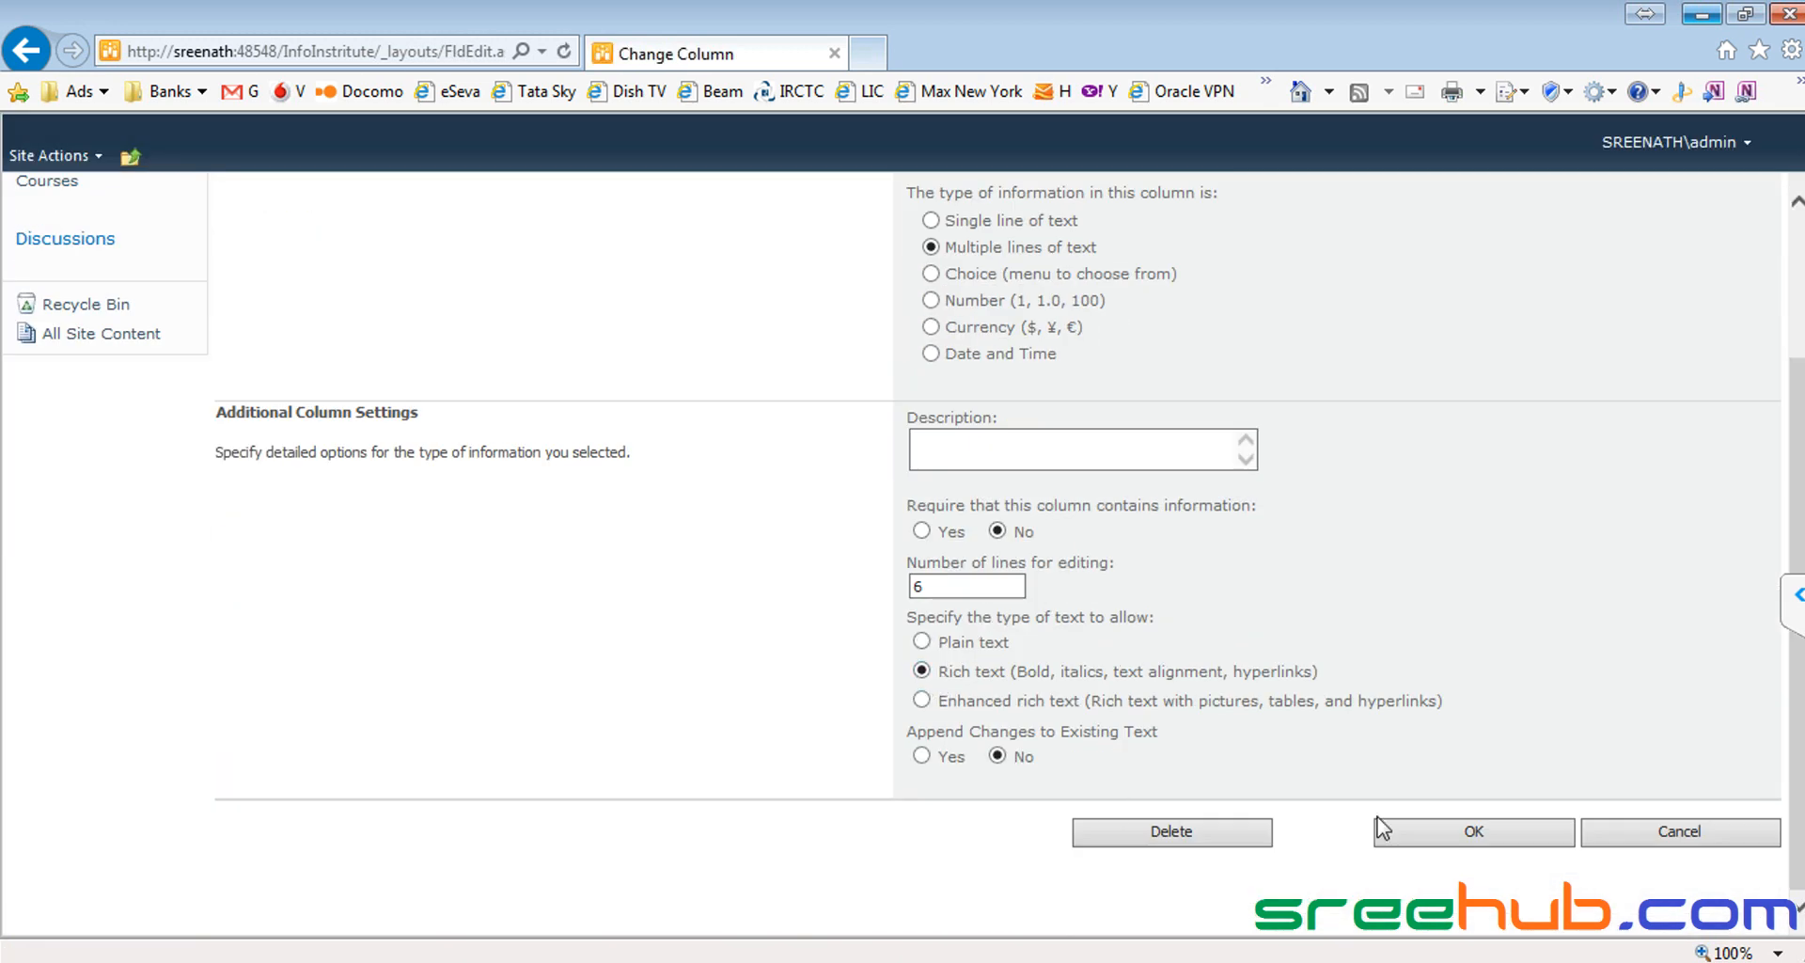
pyautogui.click(1463, 835)
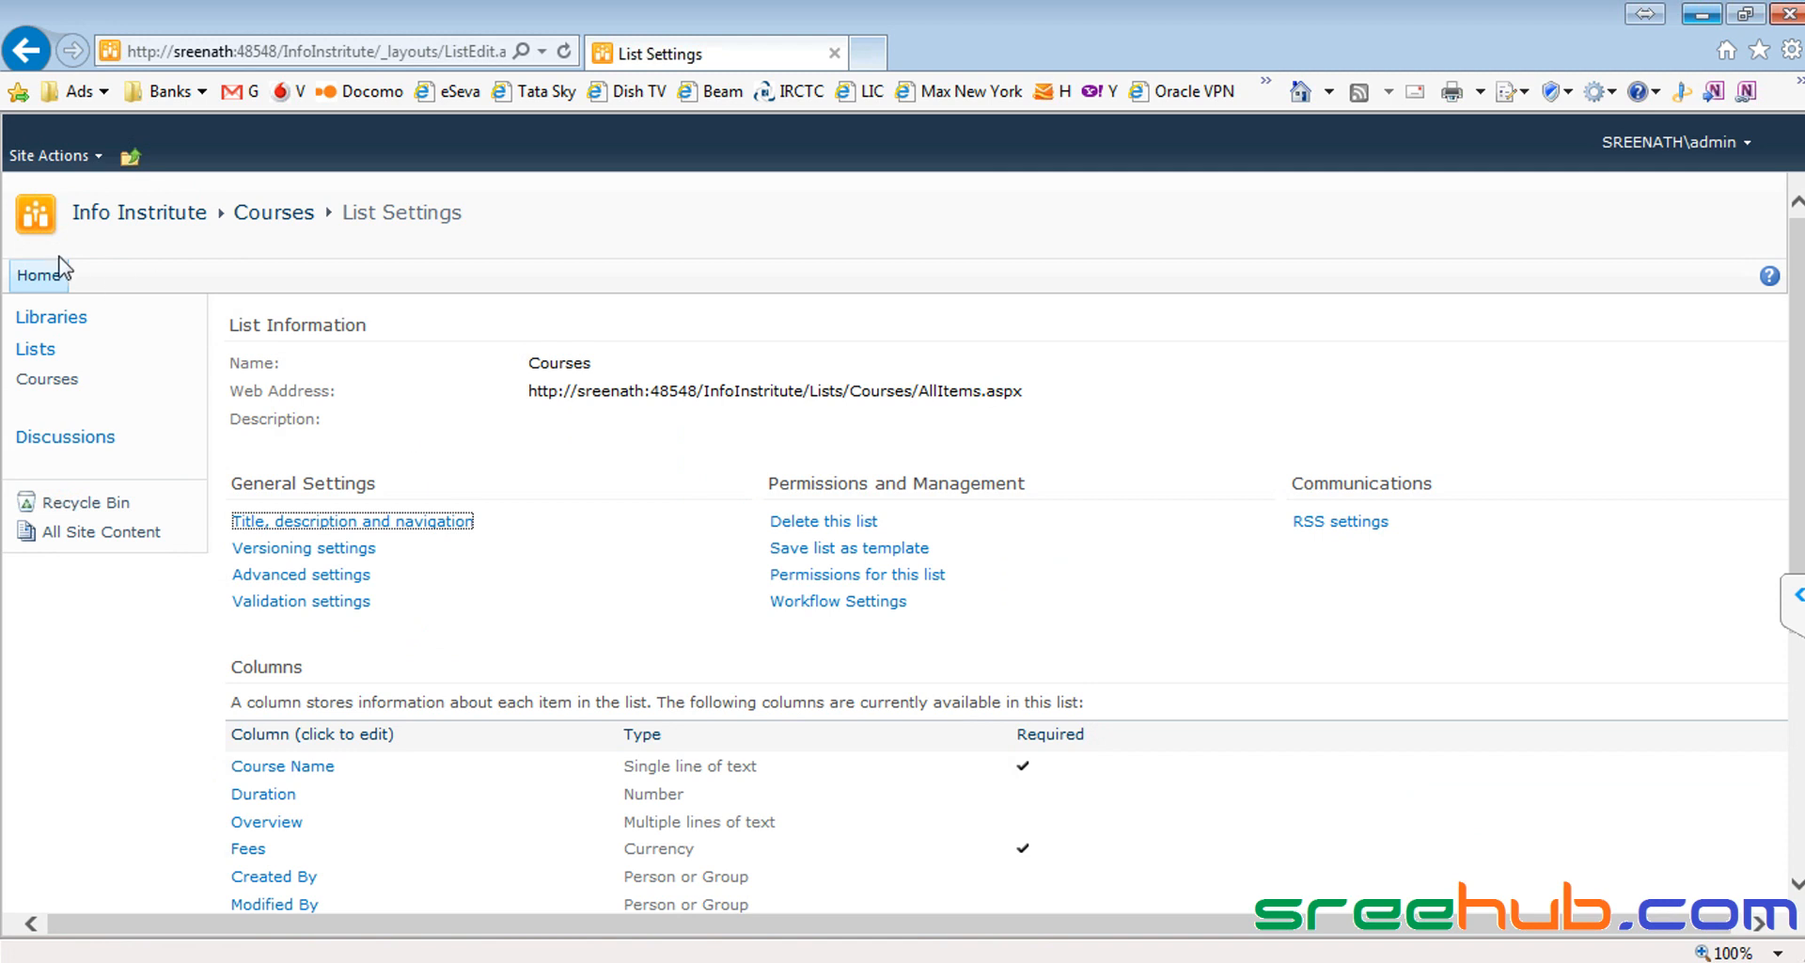
# Step: Open the Sharepoint item of the Courses list for editing and make its Overview topics from Lists to Wiki's and Blogs bold
pyautogui.click(51, 388)
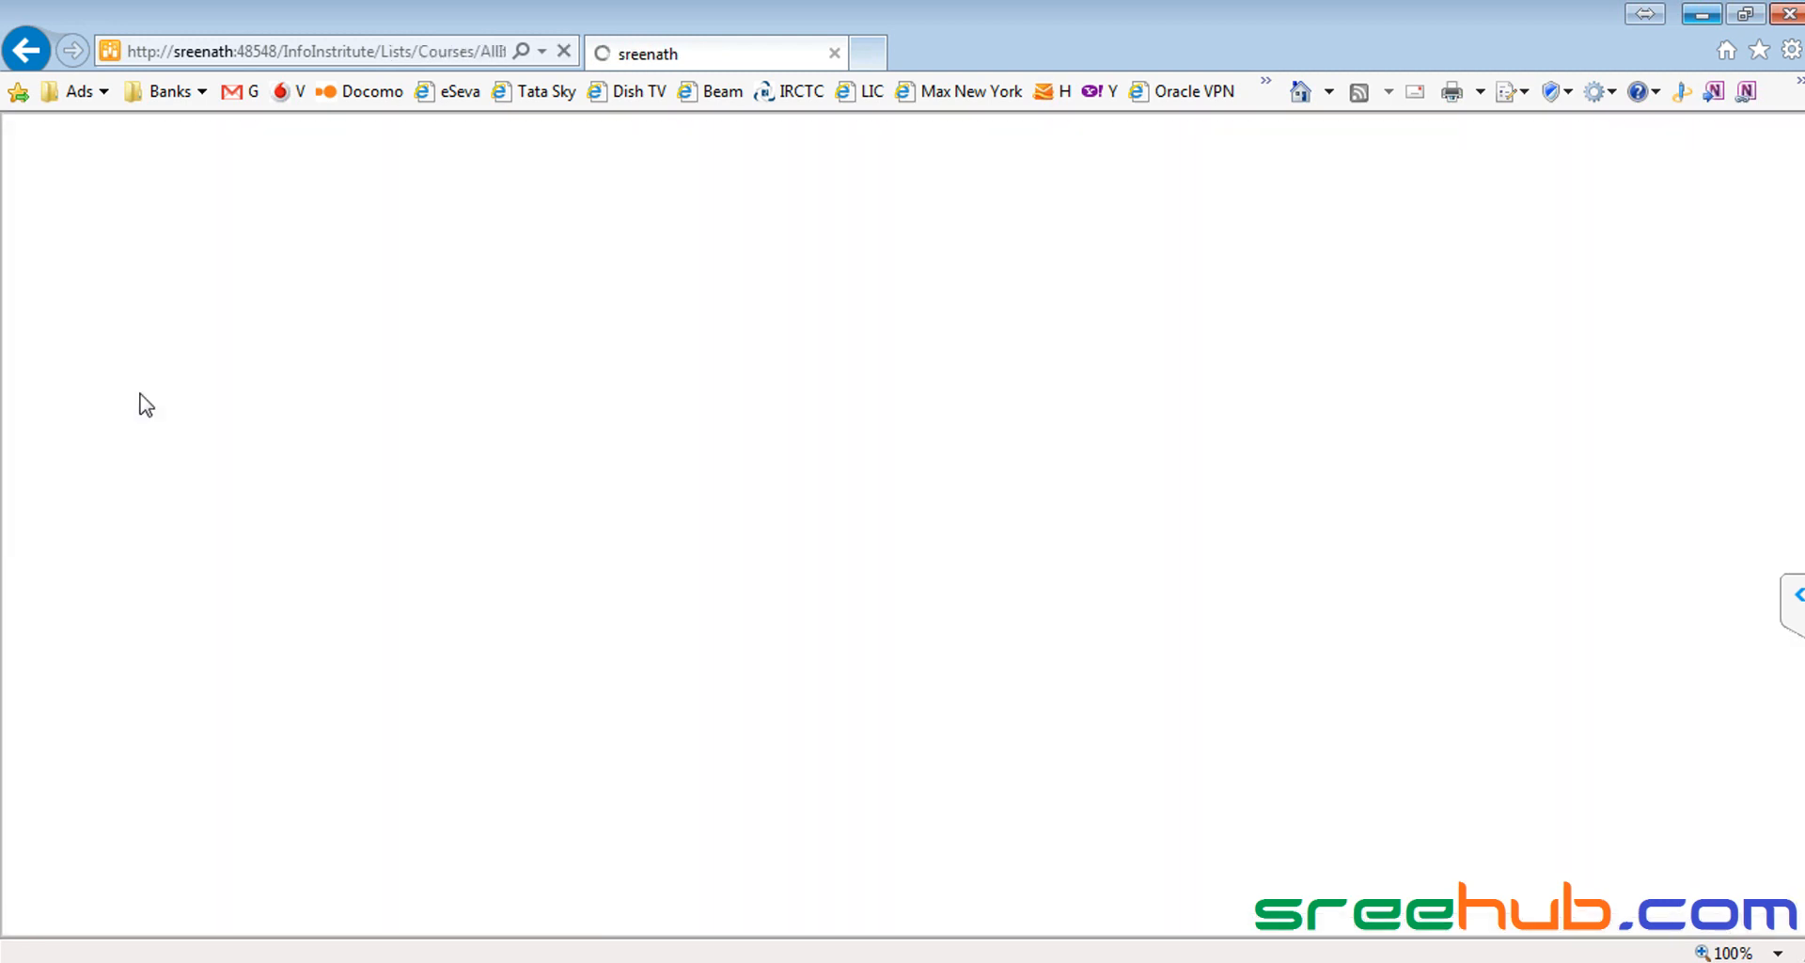
pyautogui.click(613, 401)
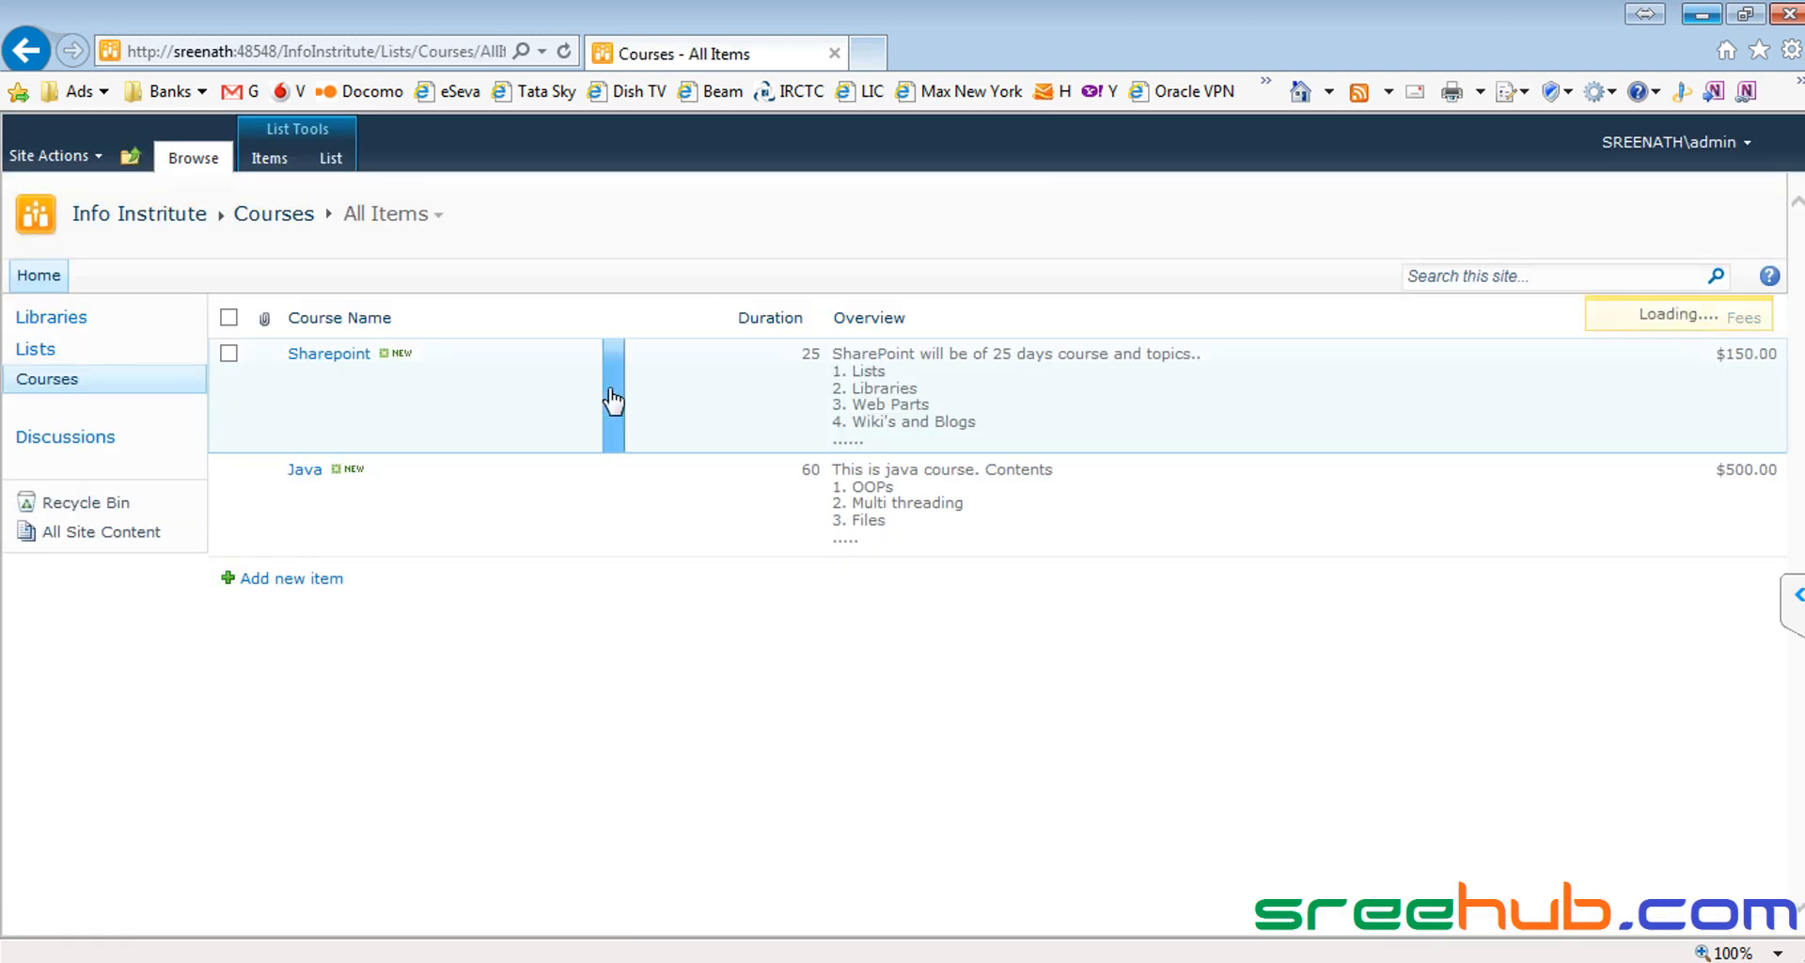
pyautogui.click(471, 501)
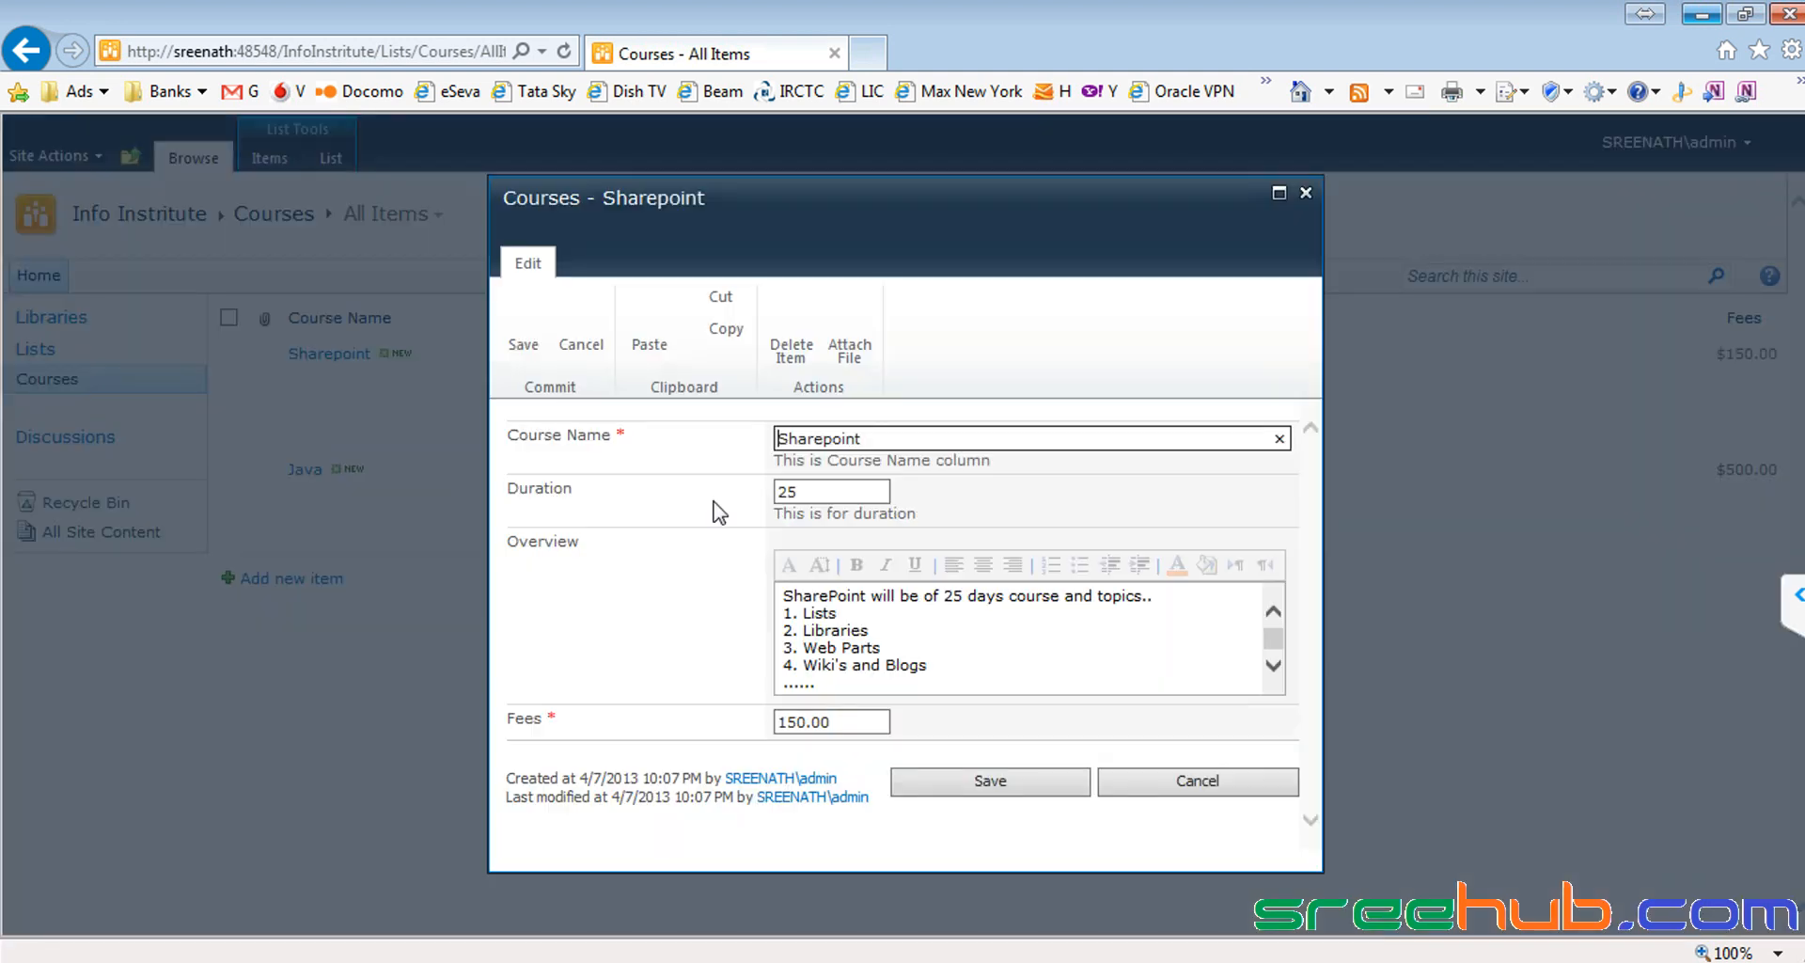
pyautogui.click(877, 649)
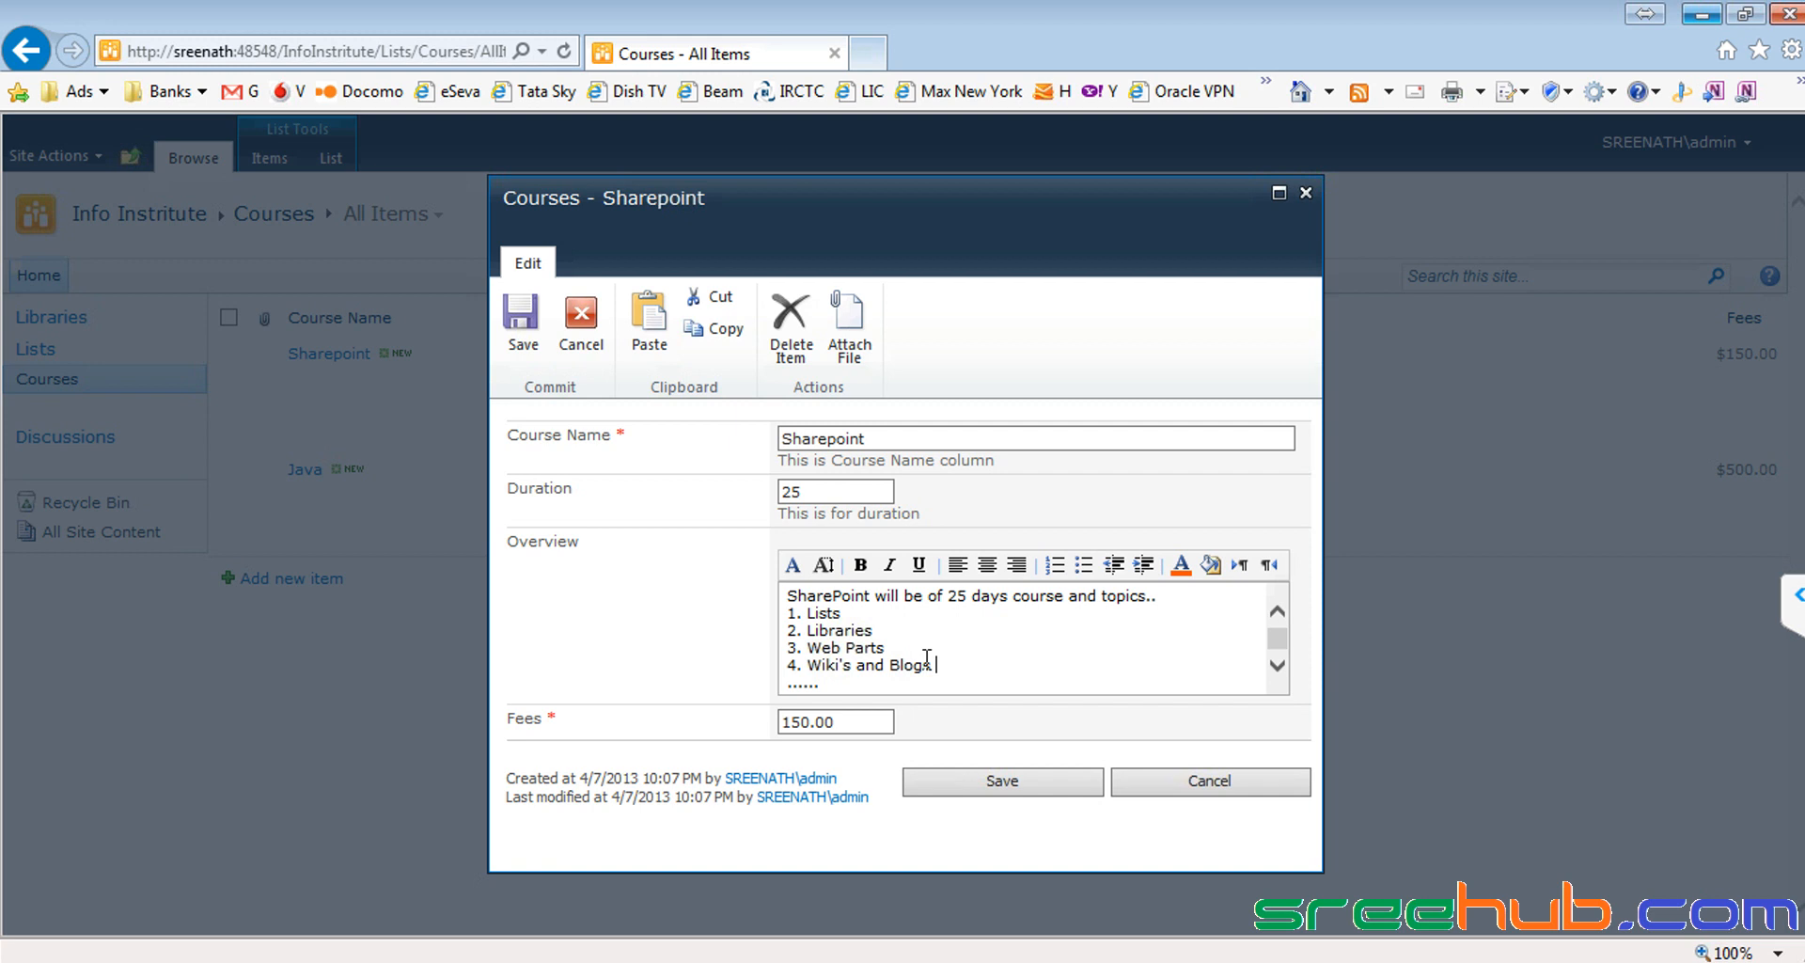
pyautogui.moveTo(927, 670); pyautogui.dragTo(822, 619)
pyautogui.click(859, 564)
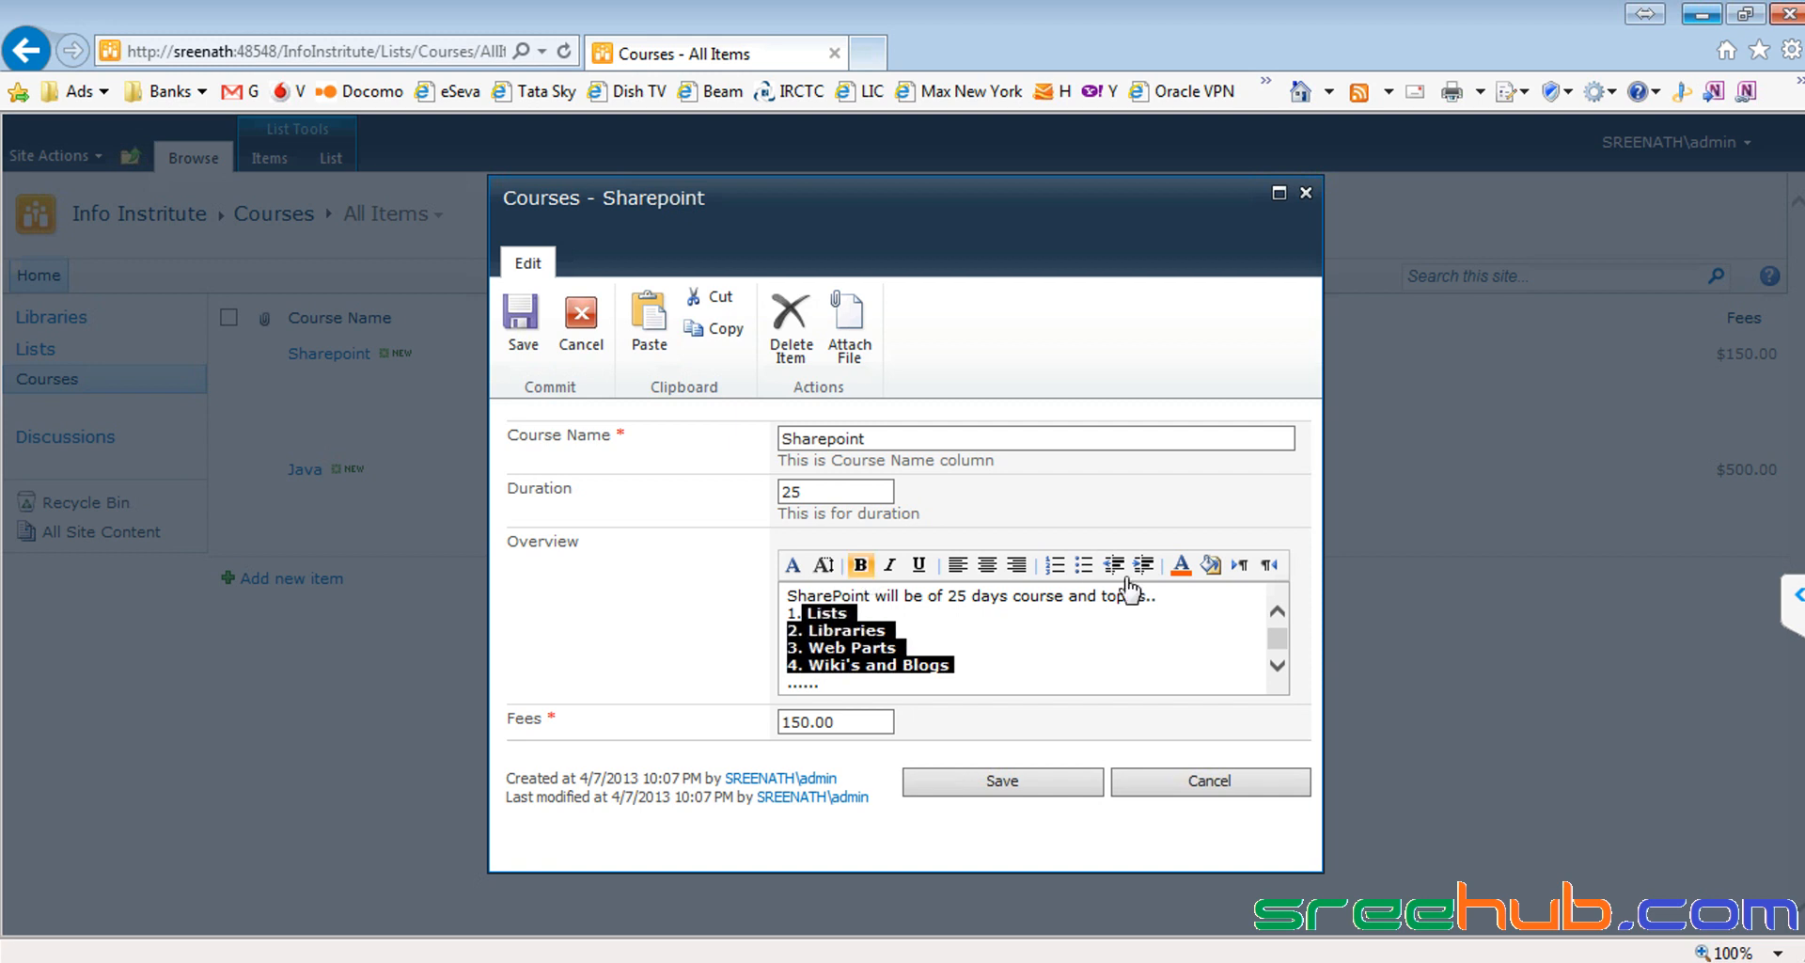
pyautogui.click(1181, 564)
pyautogui.click(814, 615)
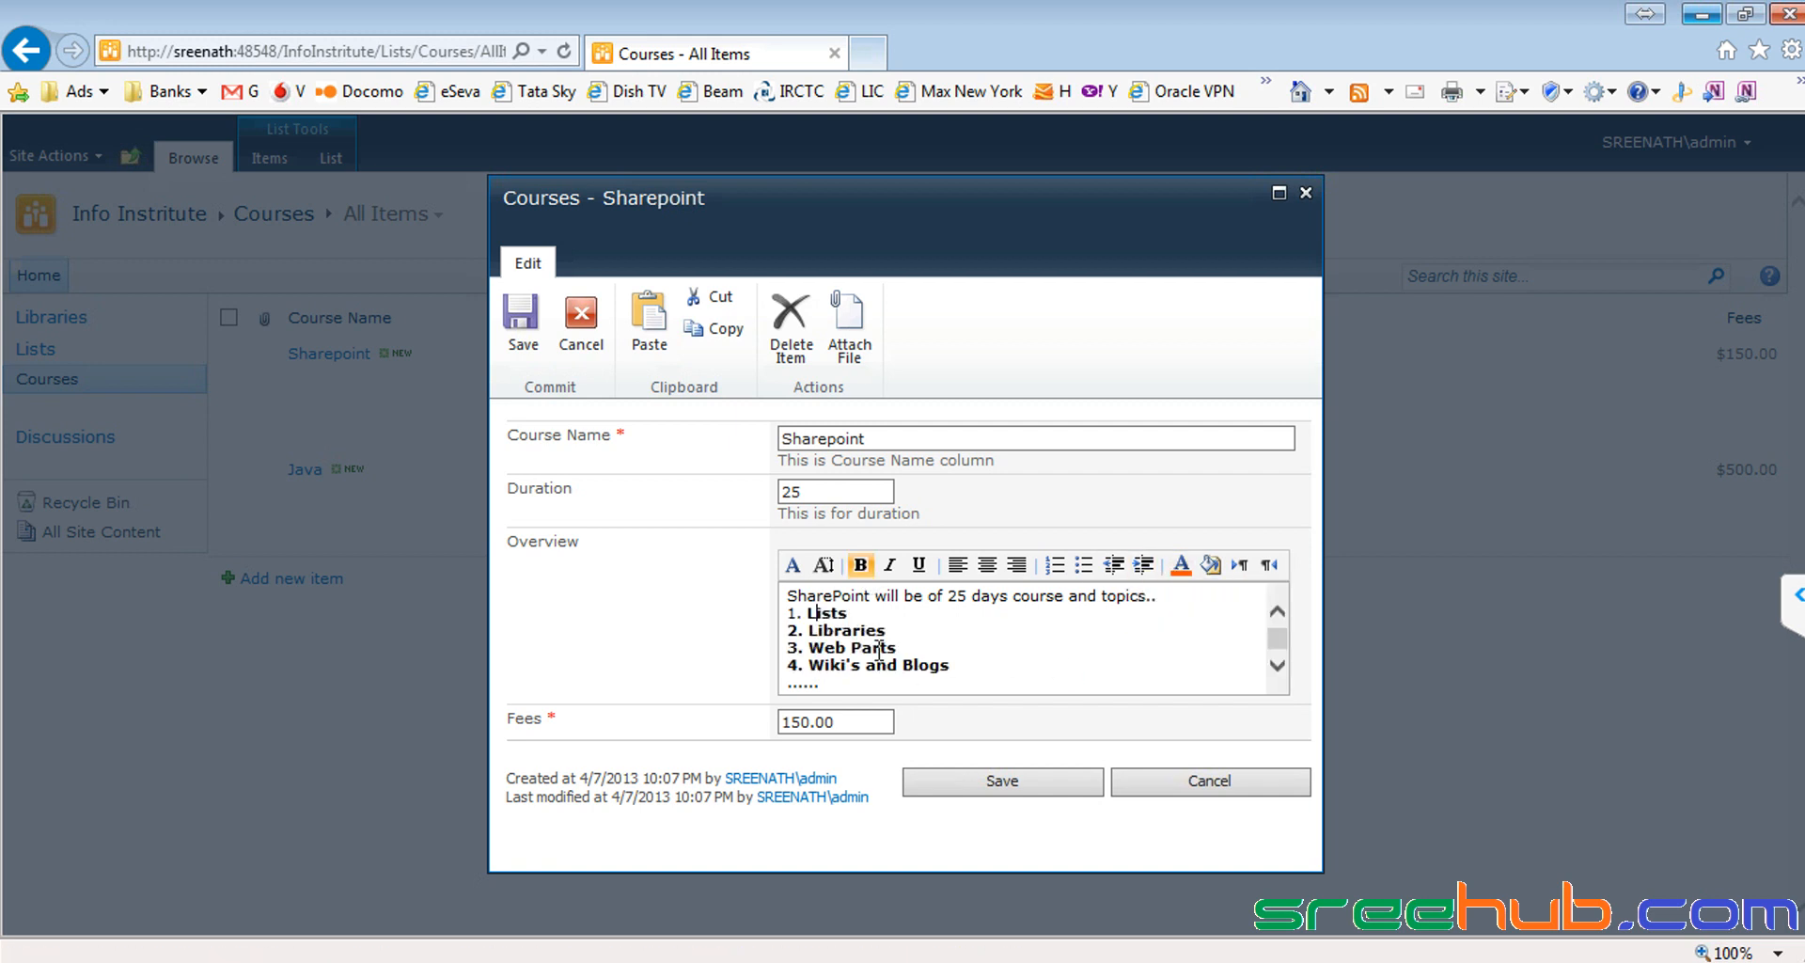
# Step: Color the four numbered topic lines in the Sharepoint item's Overview sea green and save the item
pyautogui.moveTo(950, 669); pyautogui.dragTo(788, 613)
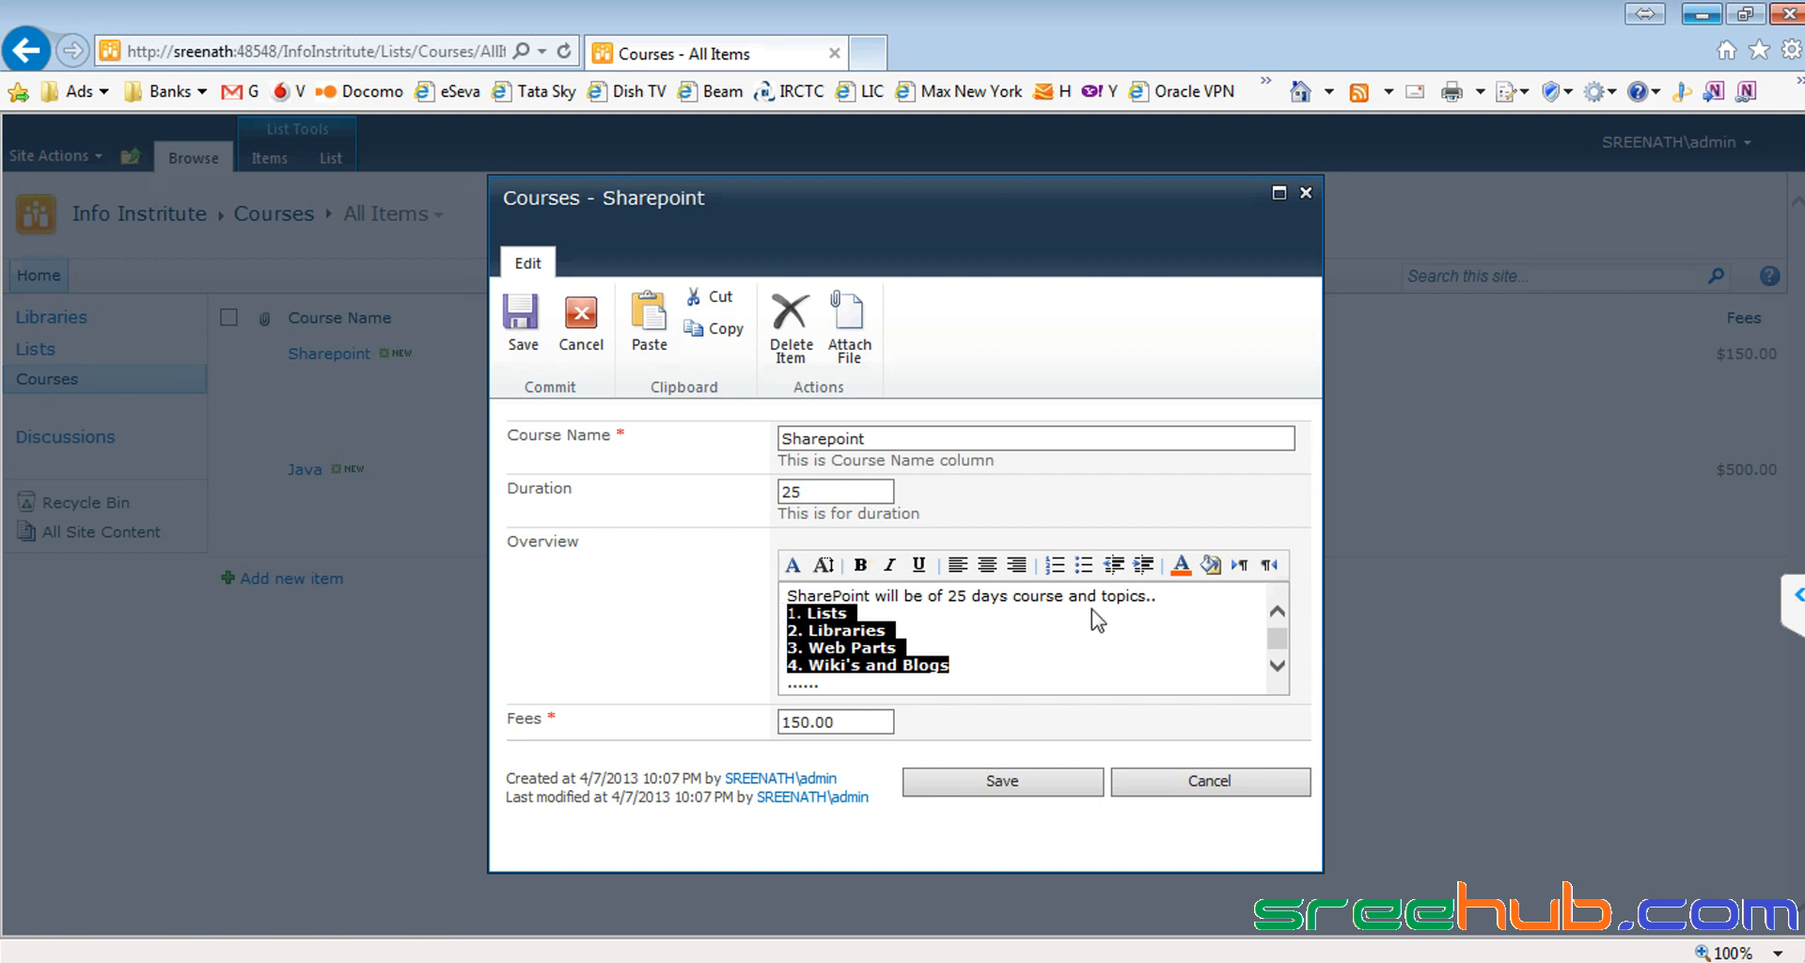
pyautogui.click(1182, 566)
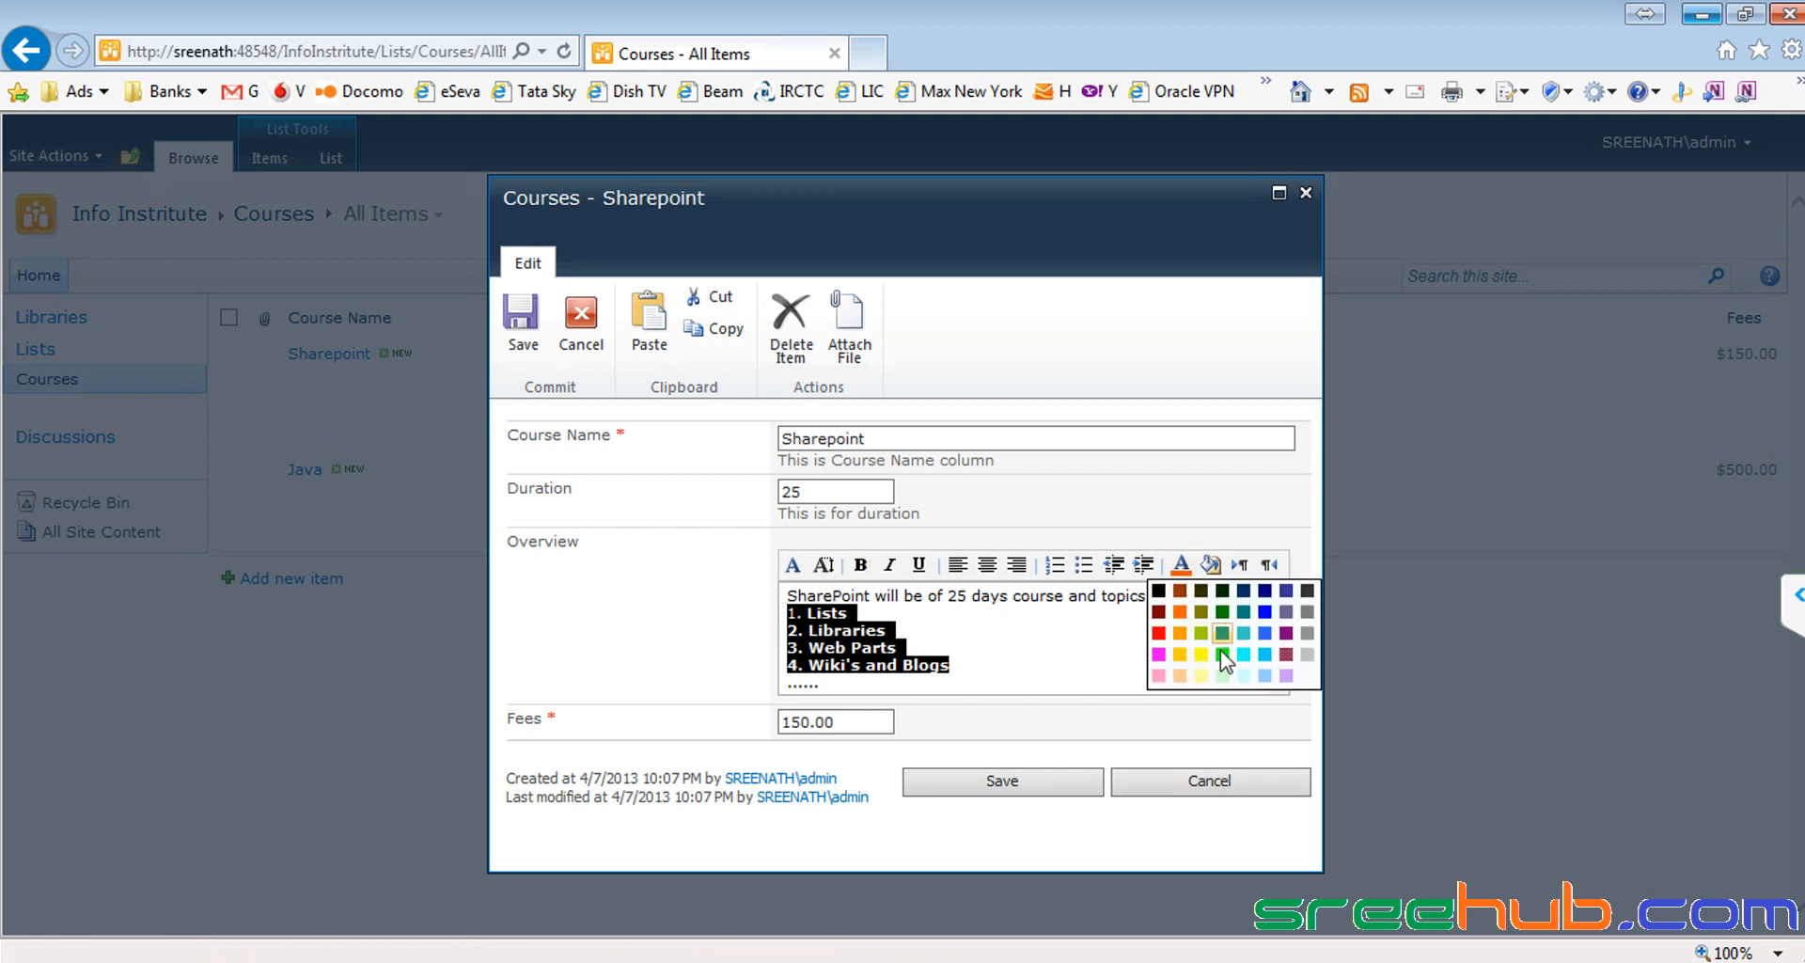
pyautogui.click(1228, 642)
pyautogui.click(938, 670)
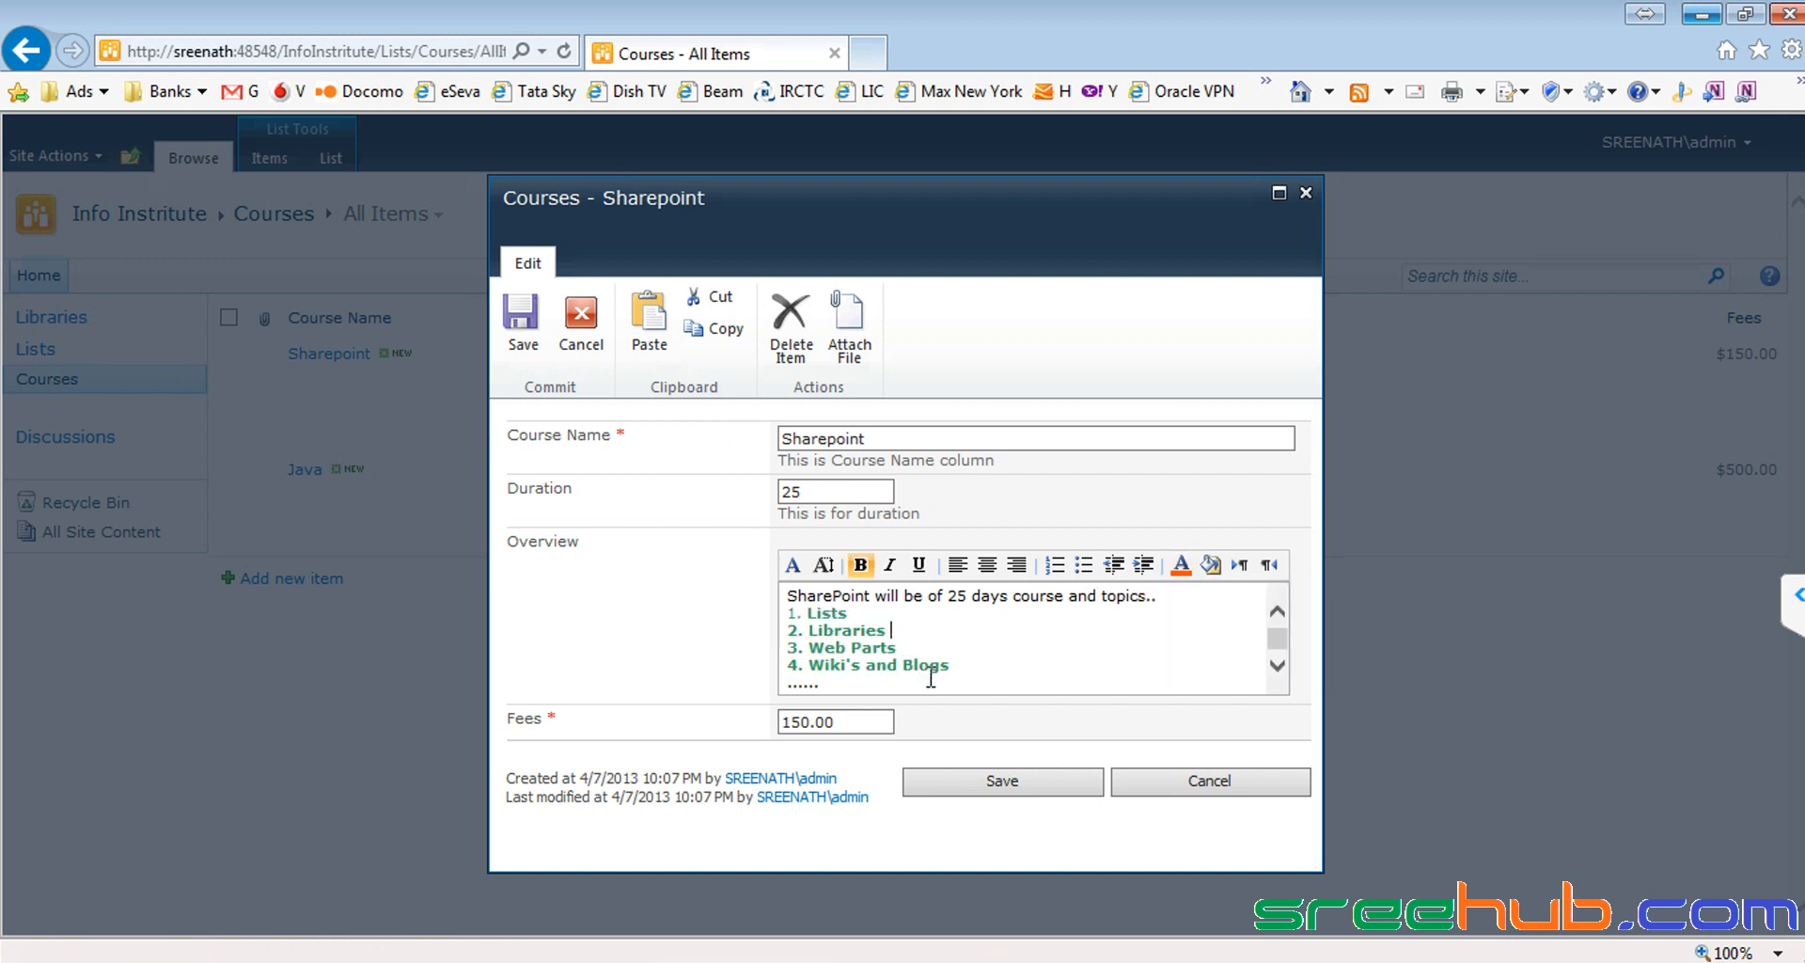
pyautogui.moveTo(794, 616); pyautogui.dragTo(980, 673)
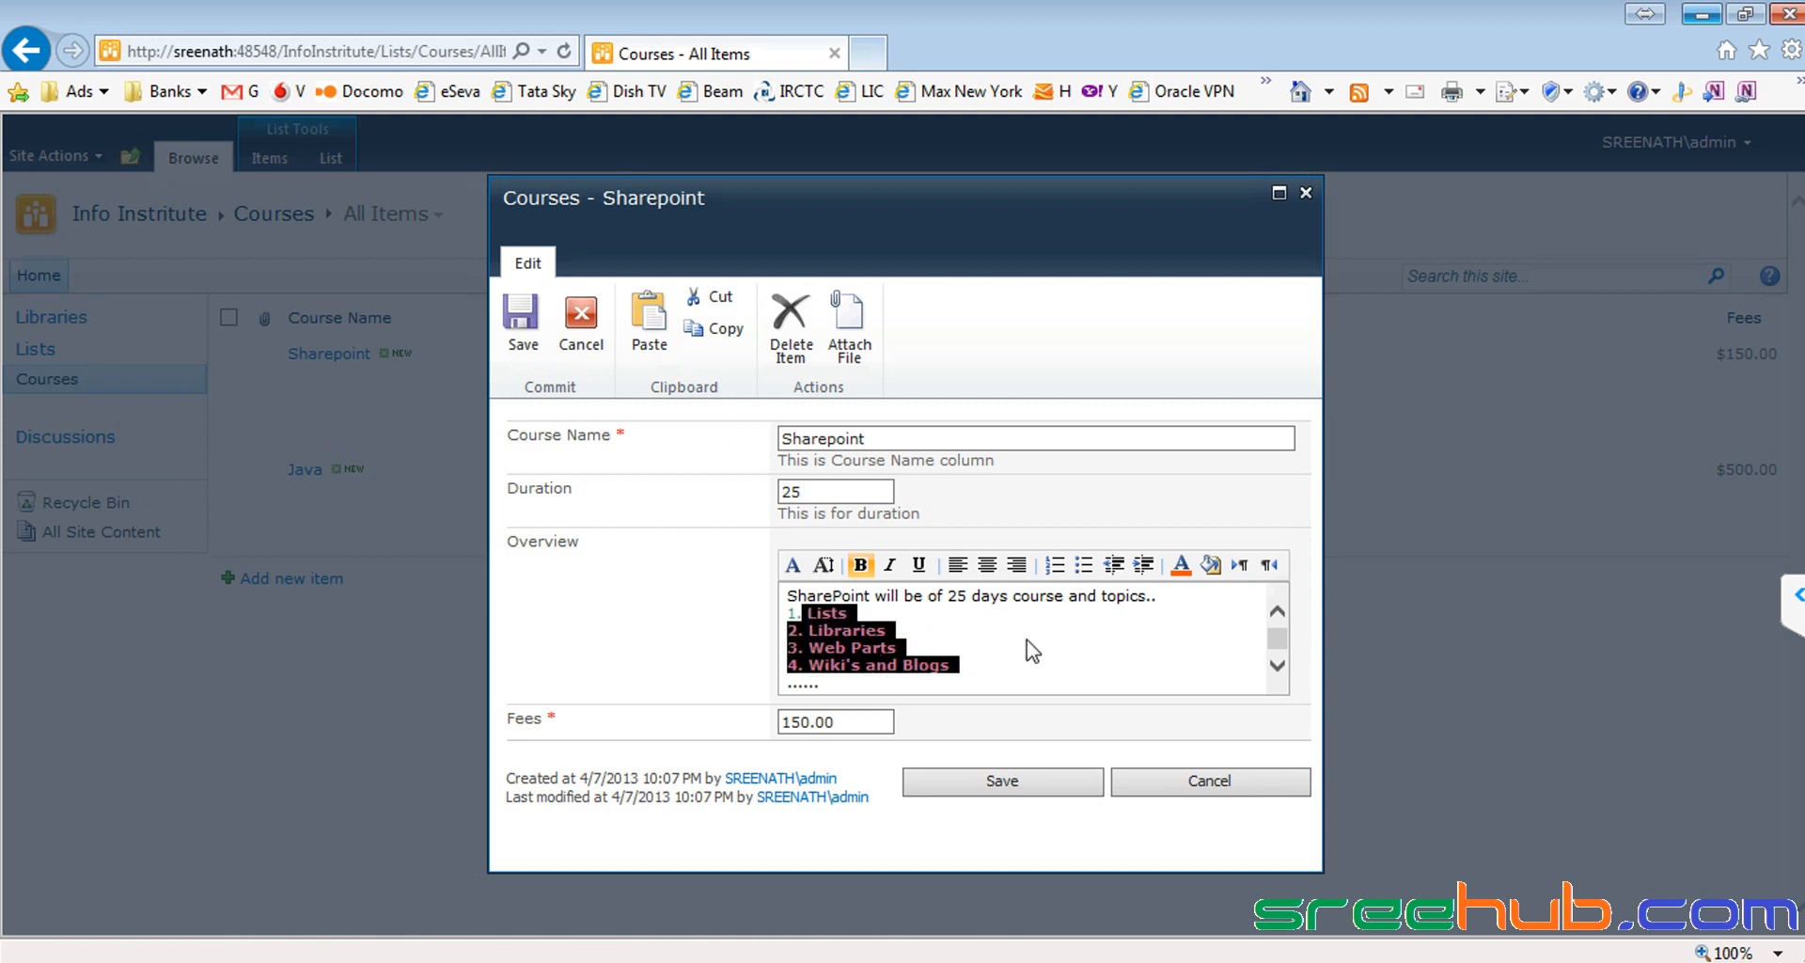
pyautogui.click(1041, 649)
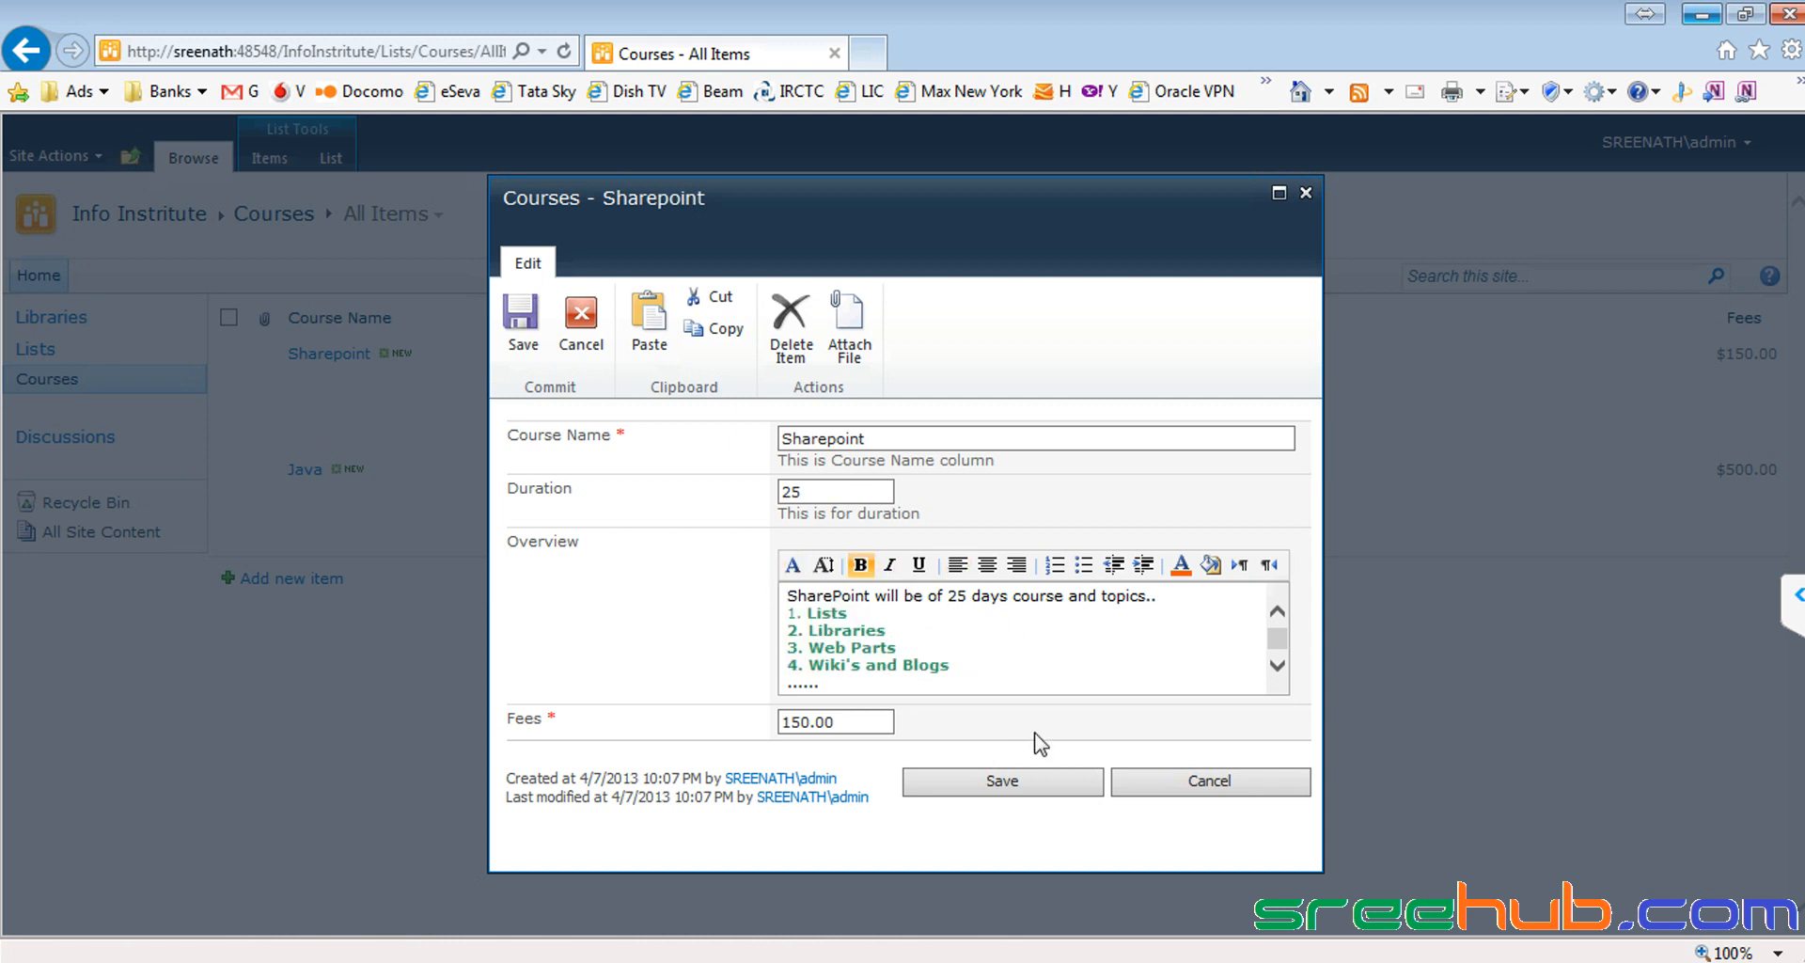
pyautogui.click(1029, 782)
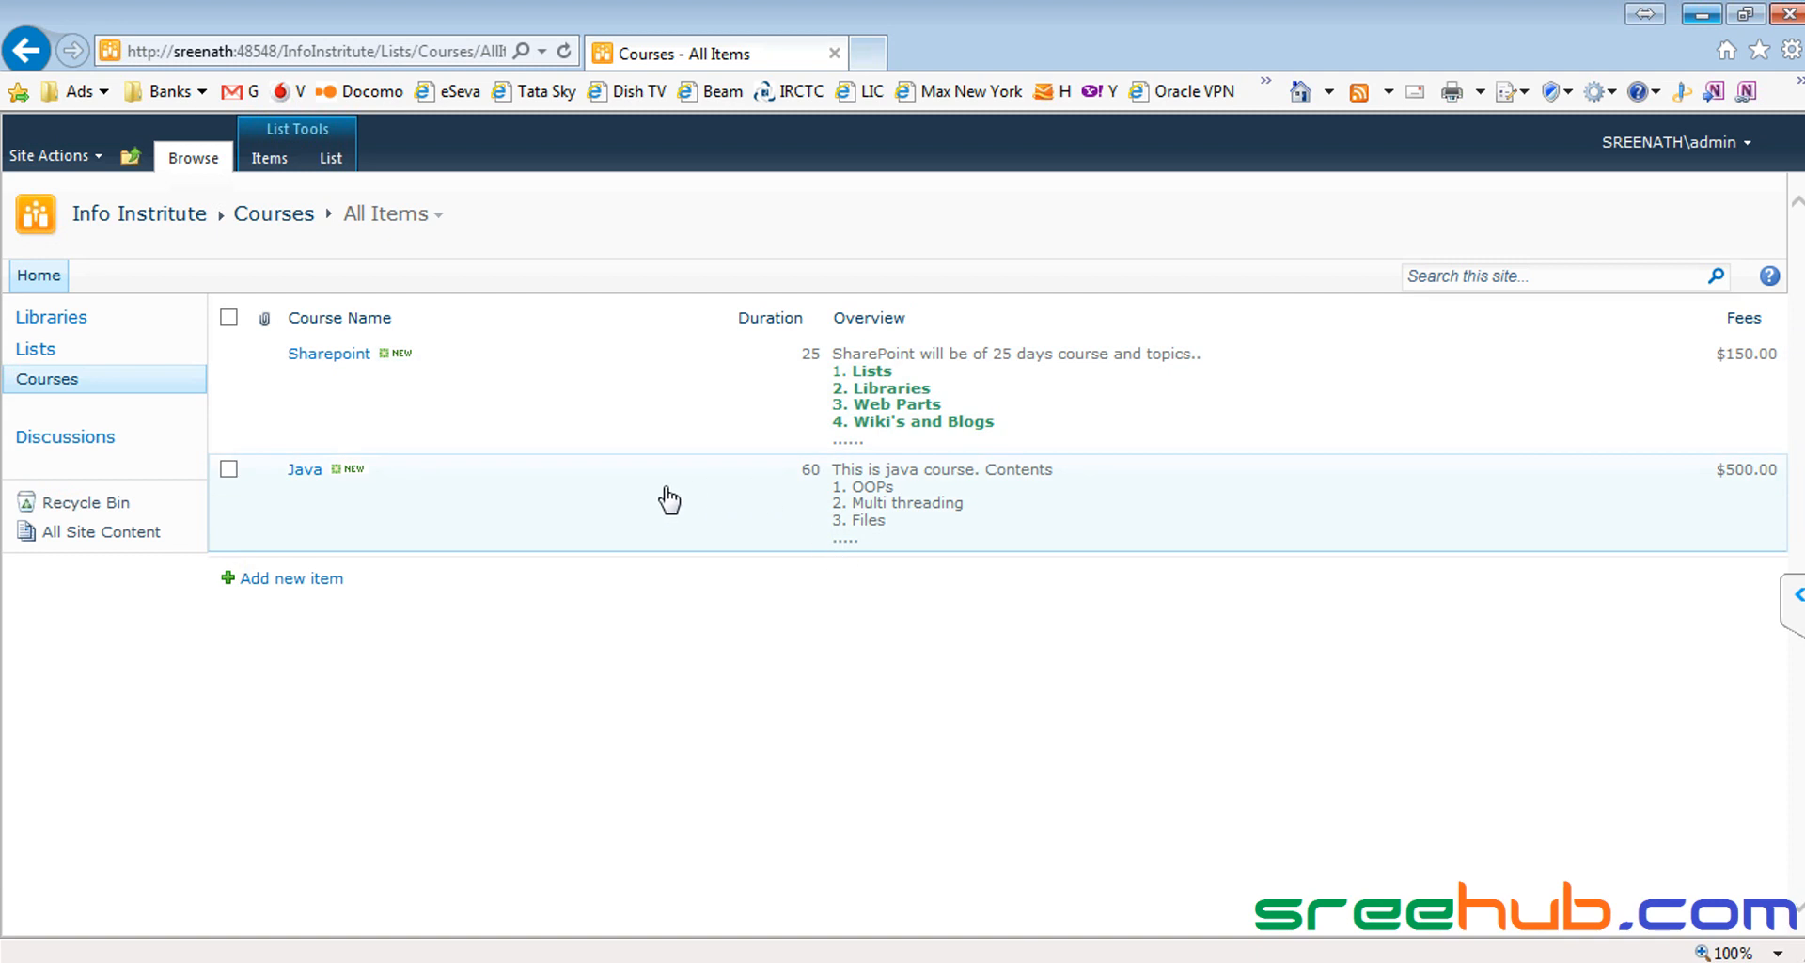
# Step: Edit the Java item to make its three numbered Overview lines bold and sea green, and save it
pyautogui.click(616, 505)
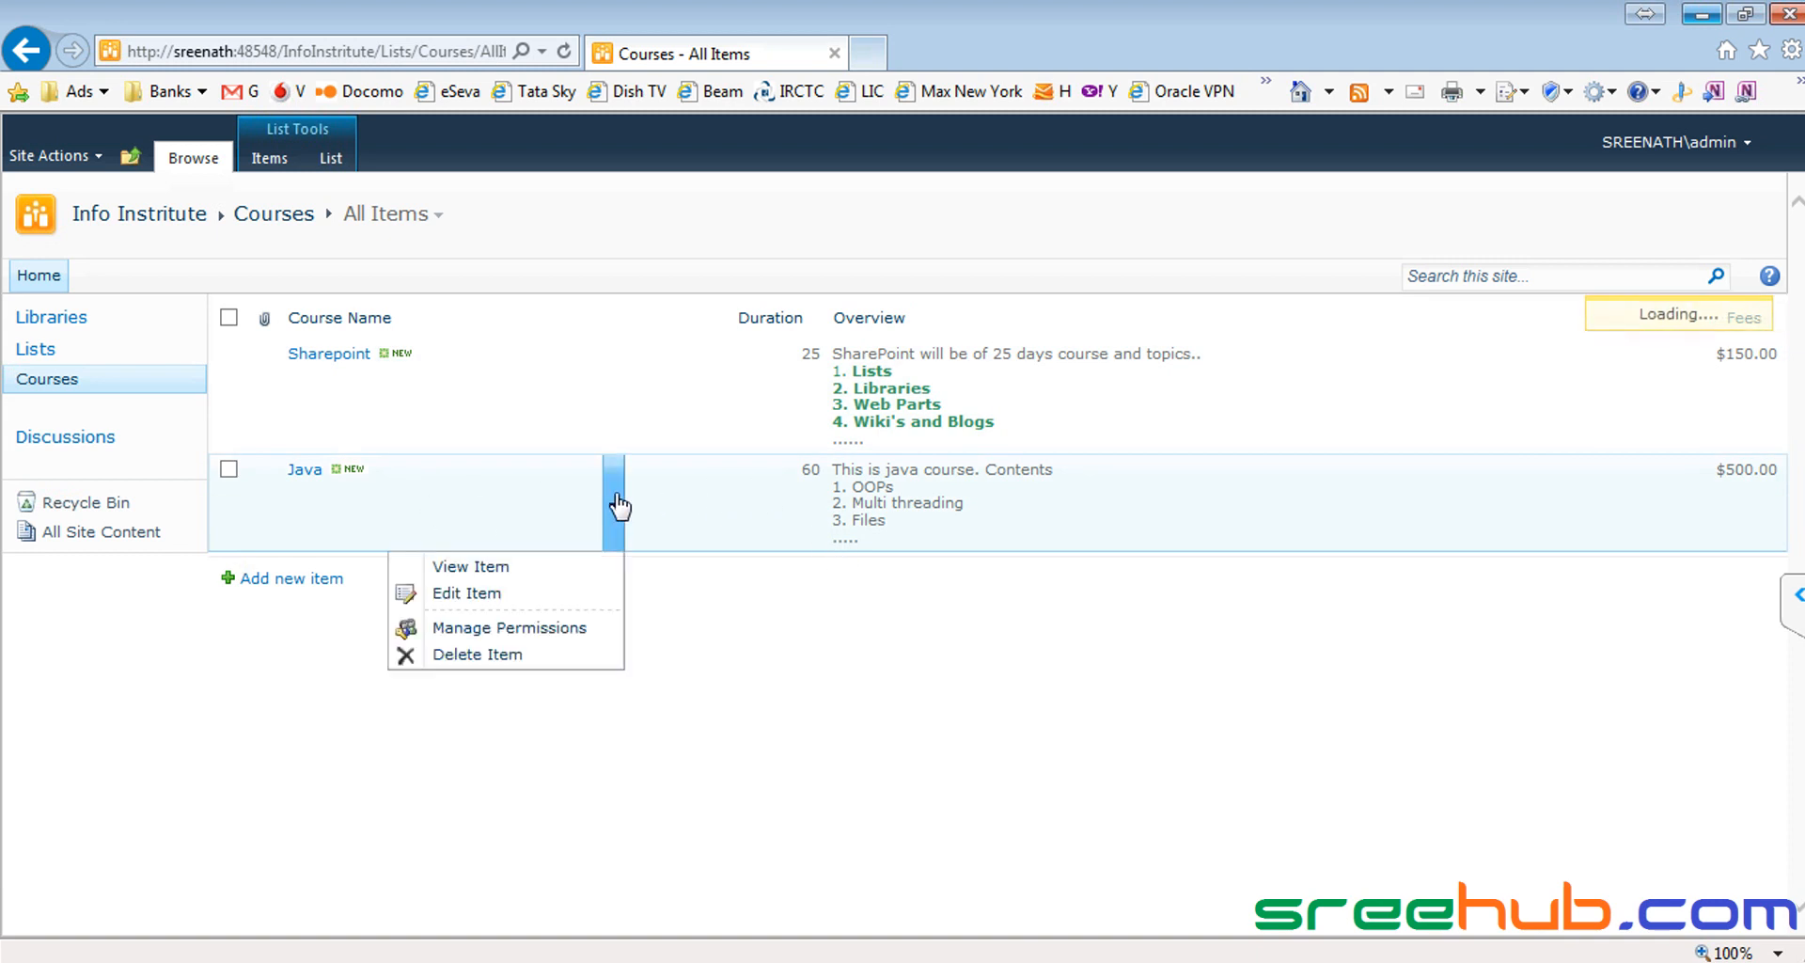
pyautogui.click(480, 595)
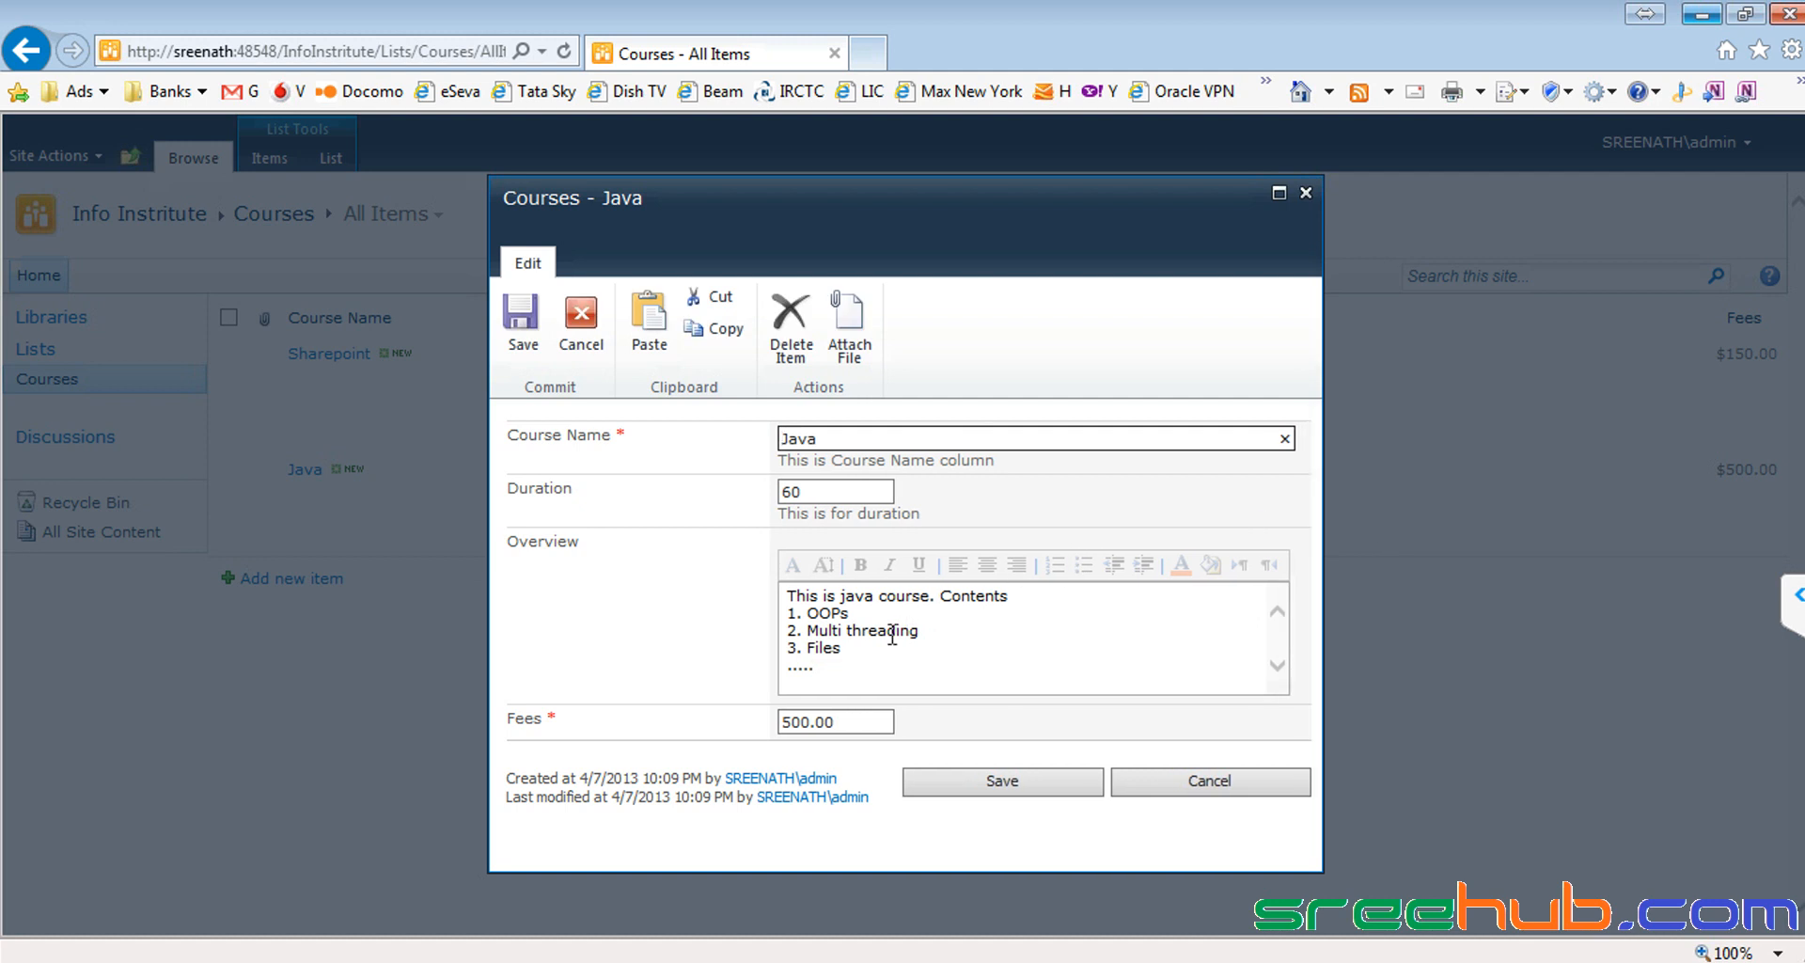
pyautogui.click(848, 647)
pyautogui.moveTo(848, 647); pyautogui.dragTo(796, 606)
pyautogui.click(818, 617)
pyautogui.click(860, 564)
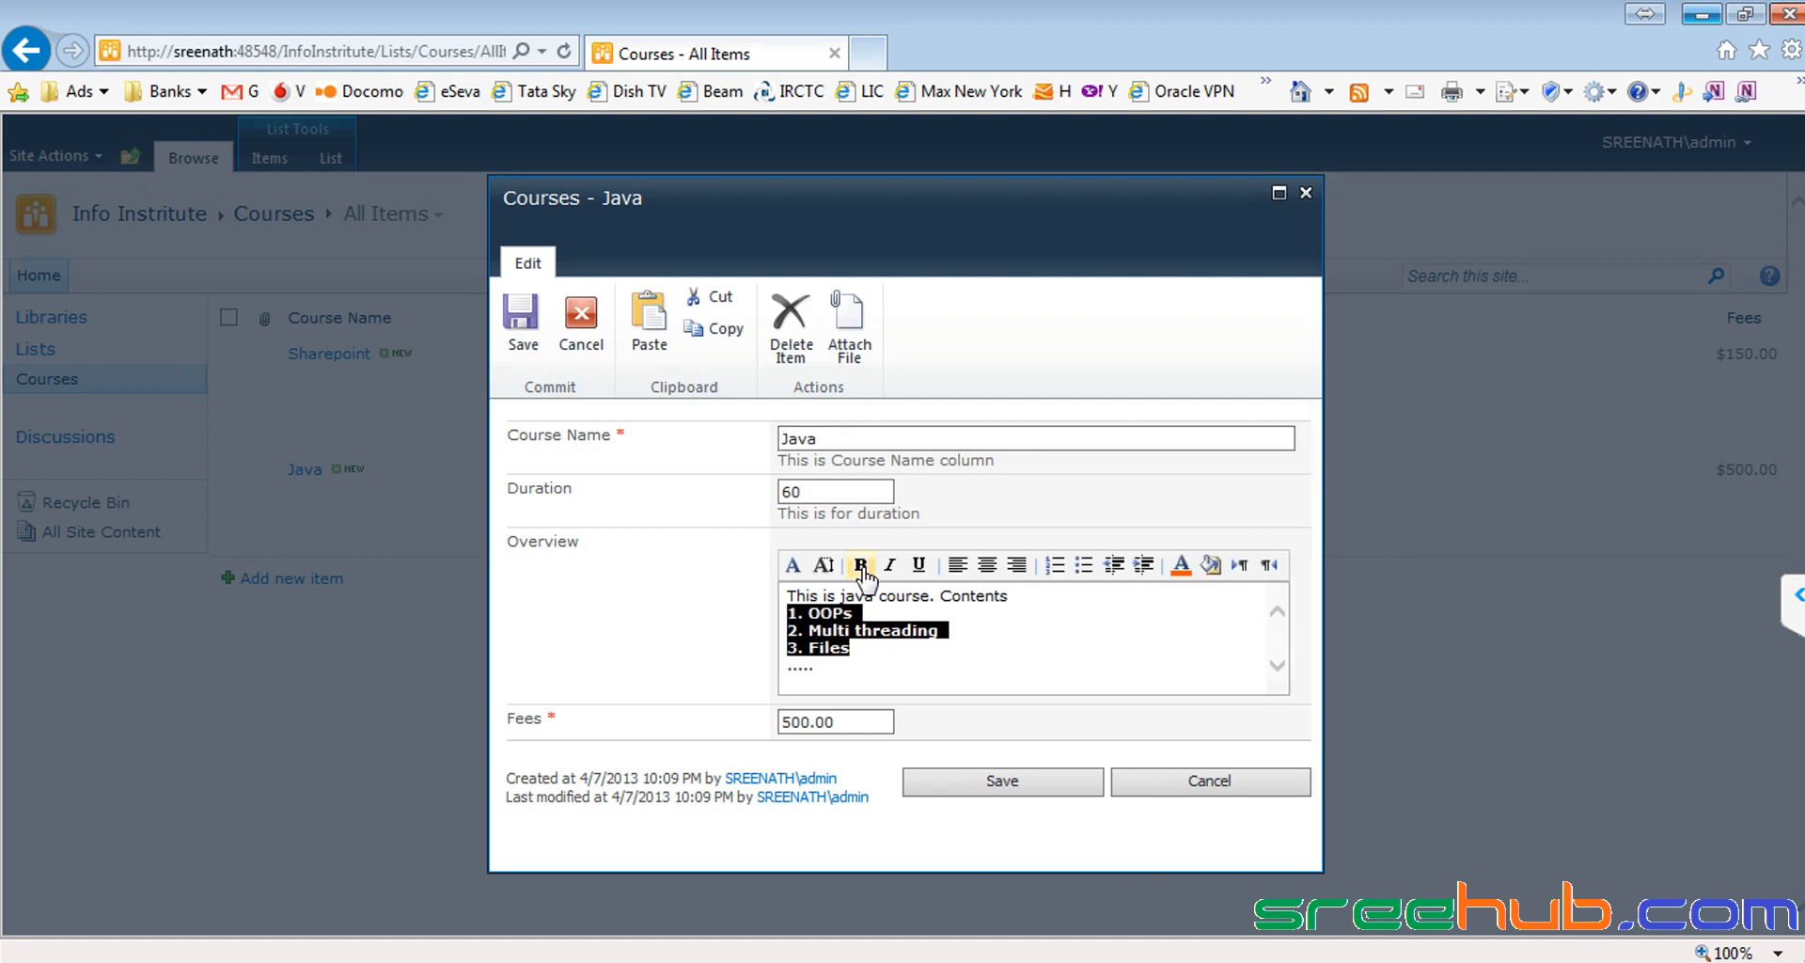
pyautogui.click(1180, 567)
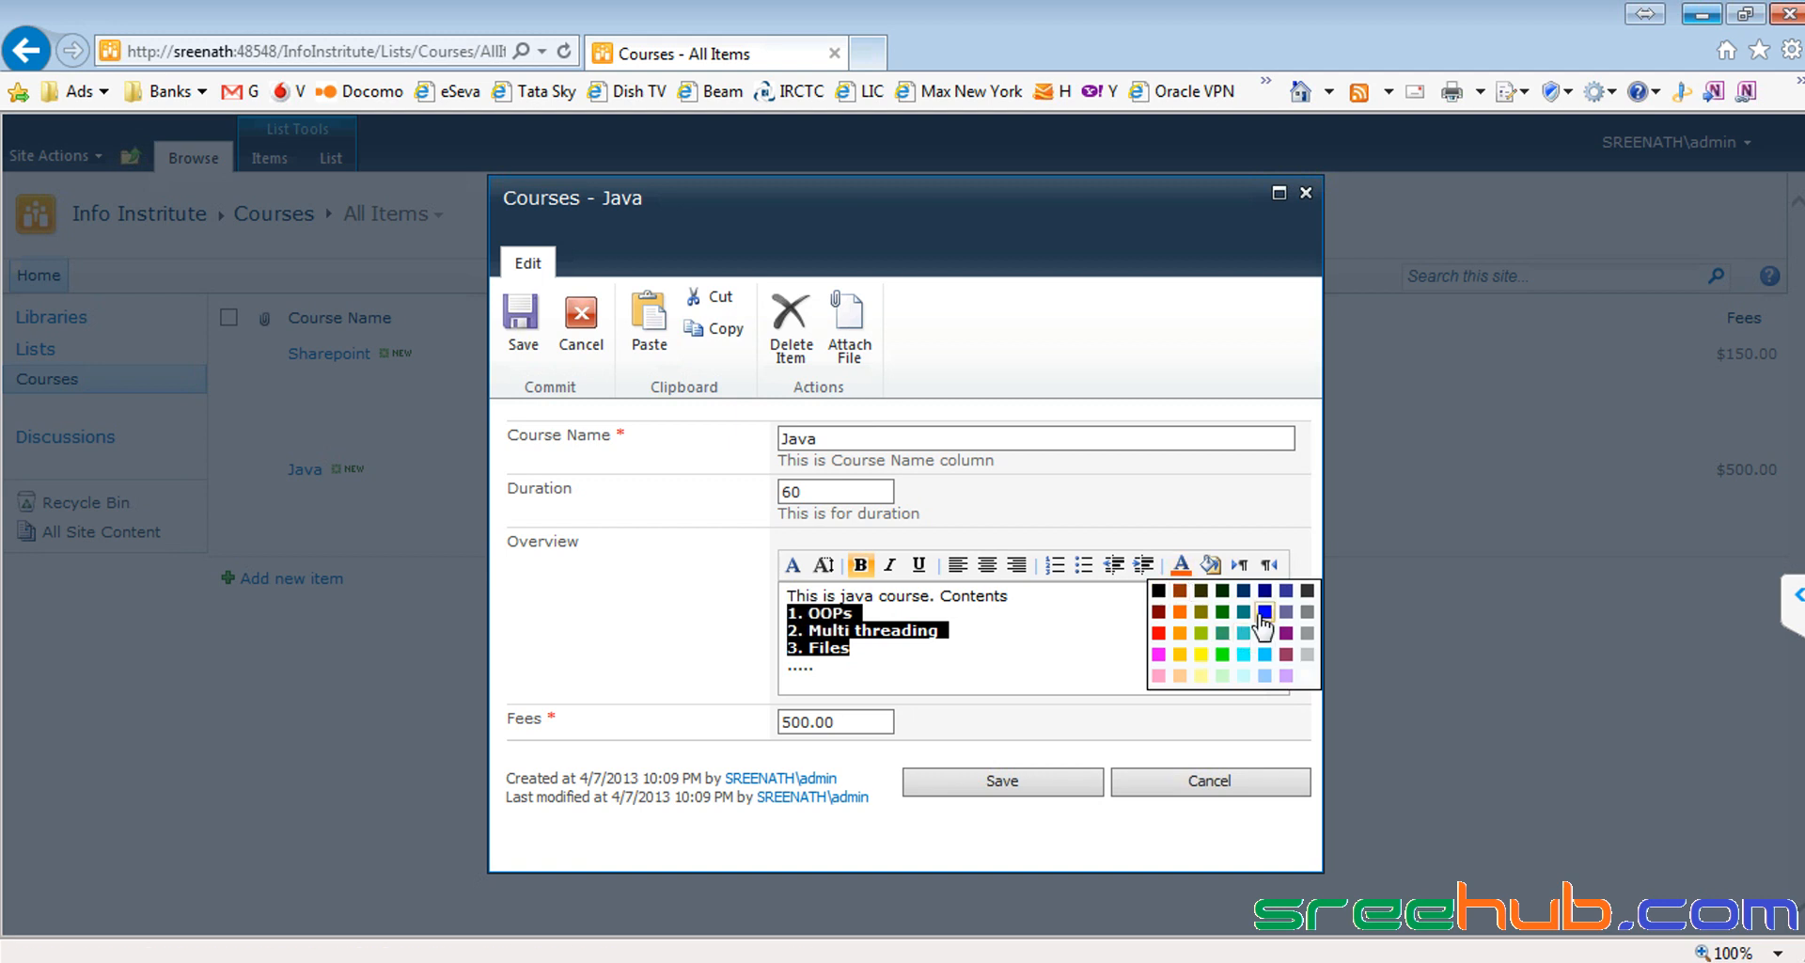
pyautogui.click(1223, 633)
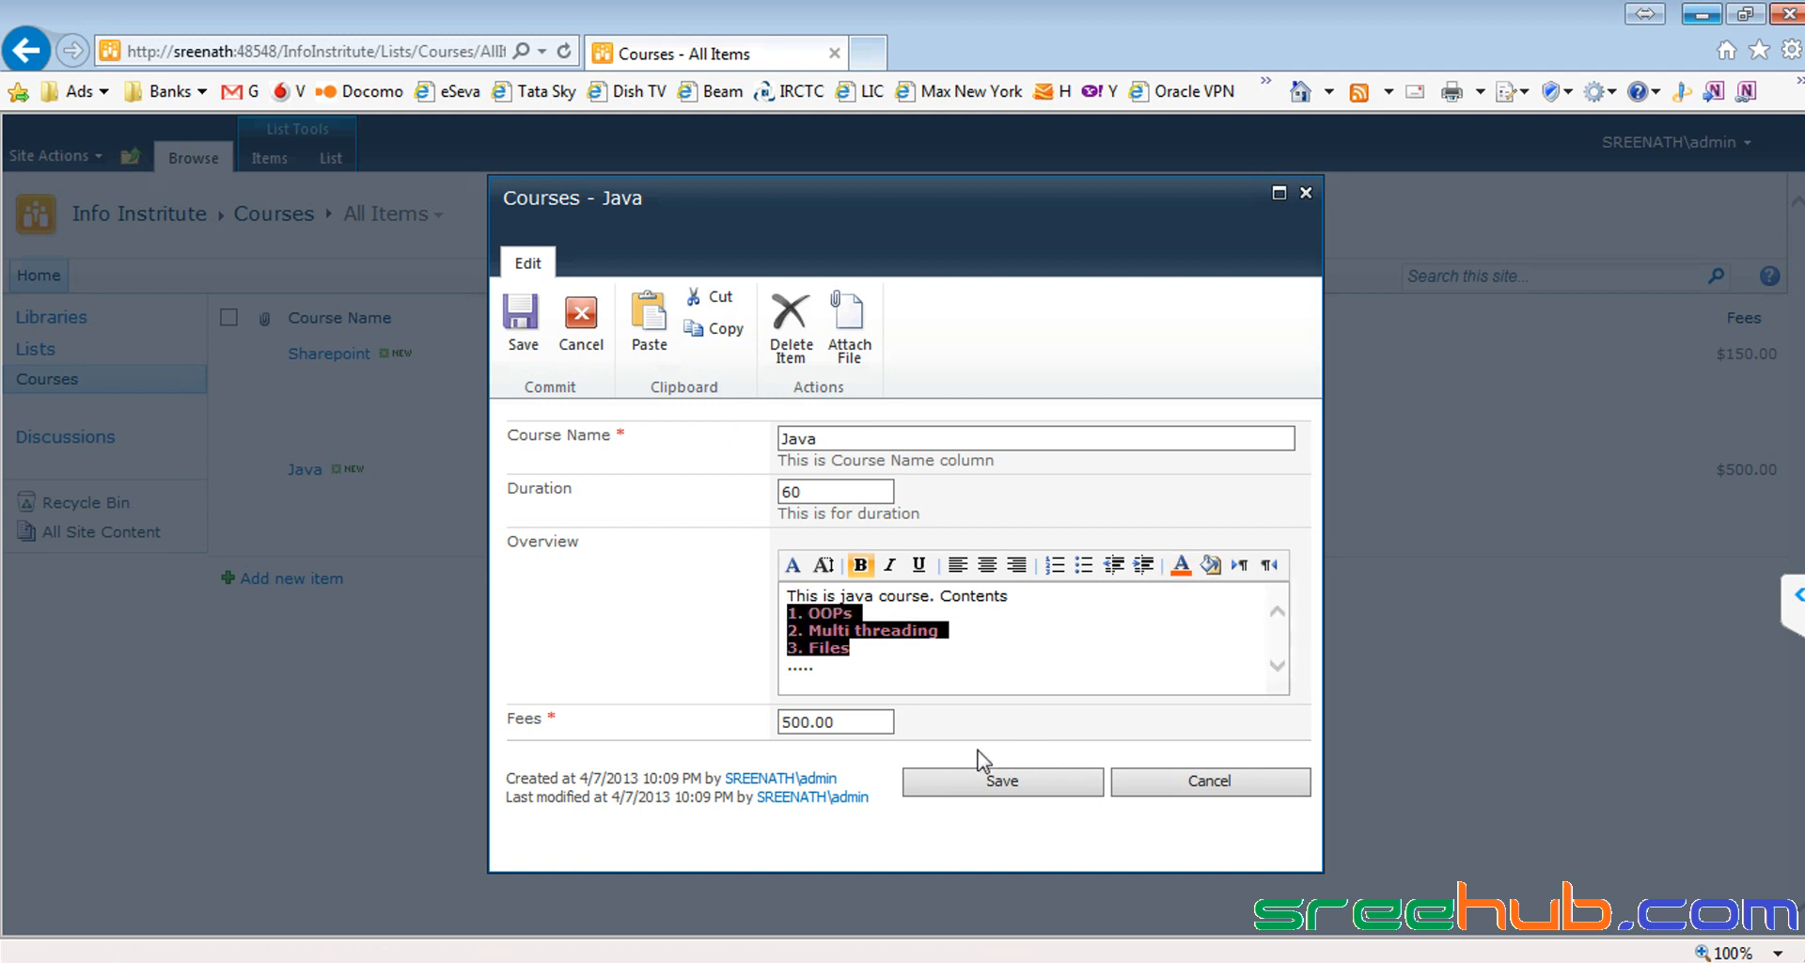
pyautogui.click(996, 784)
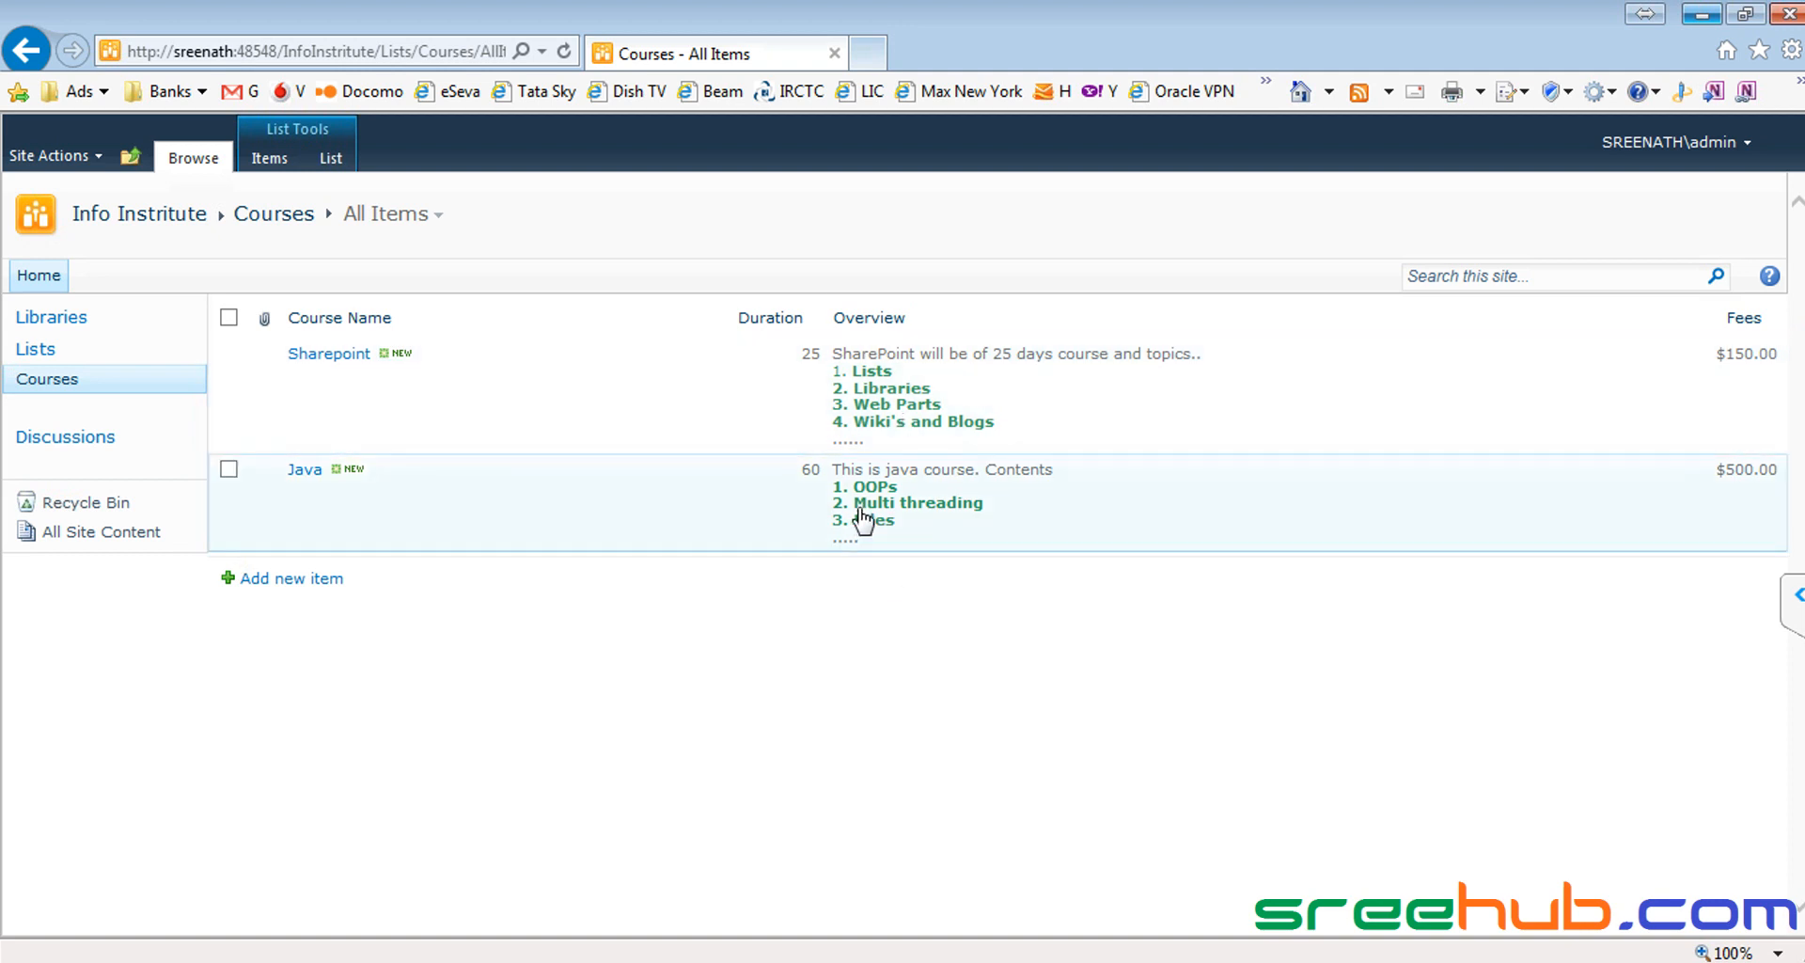
# Step: Start another item in the Courses list with Course Name "C#.Net" and Duration 85
pyautogui.click(303, 575)
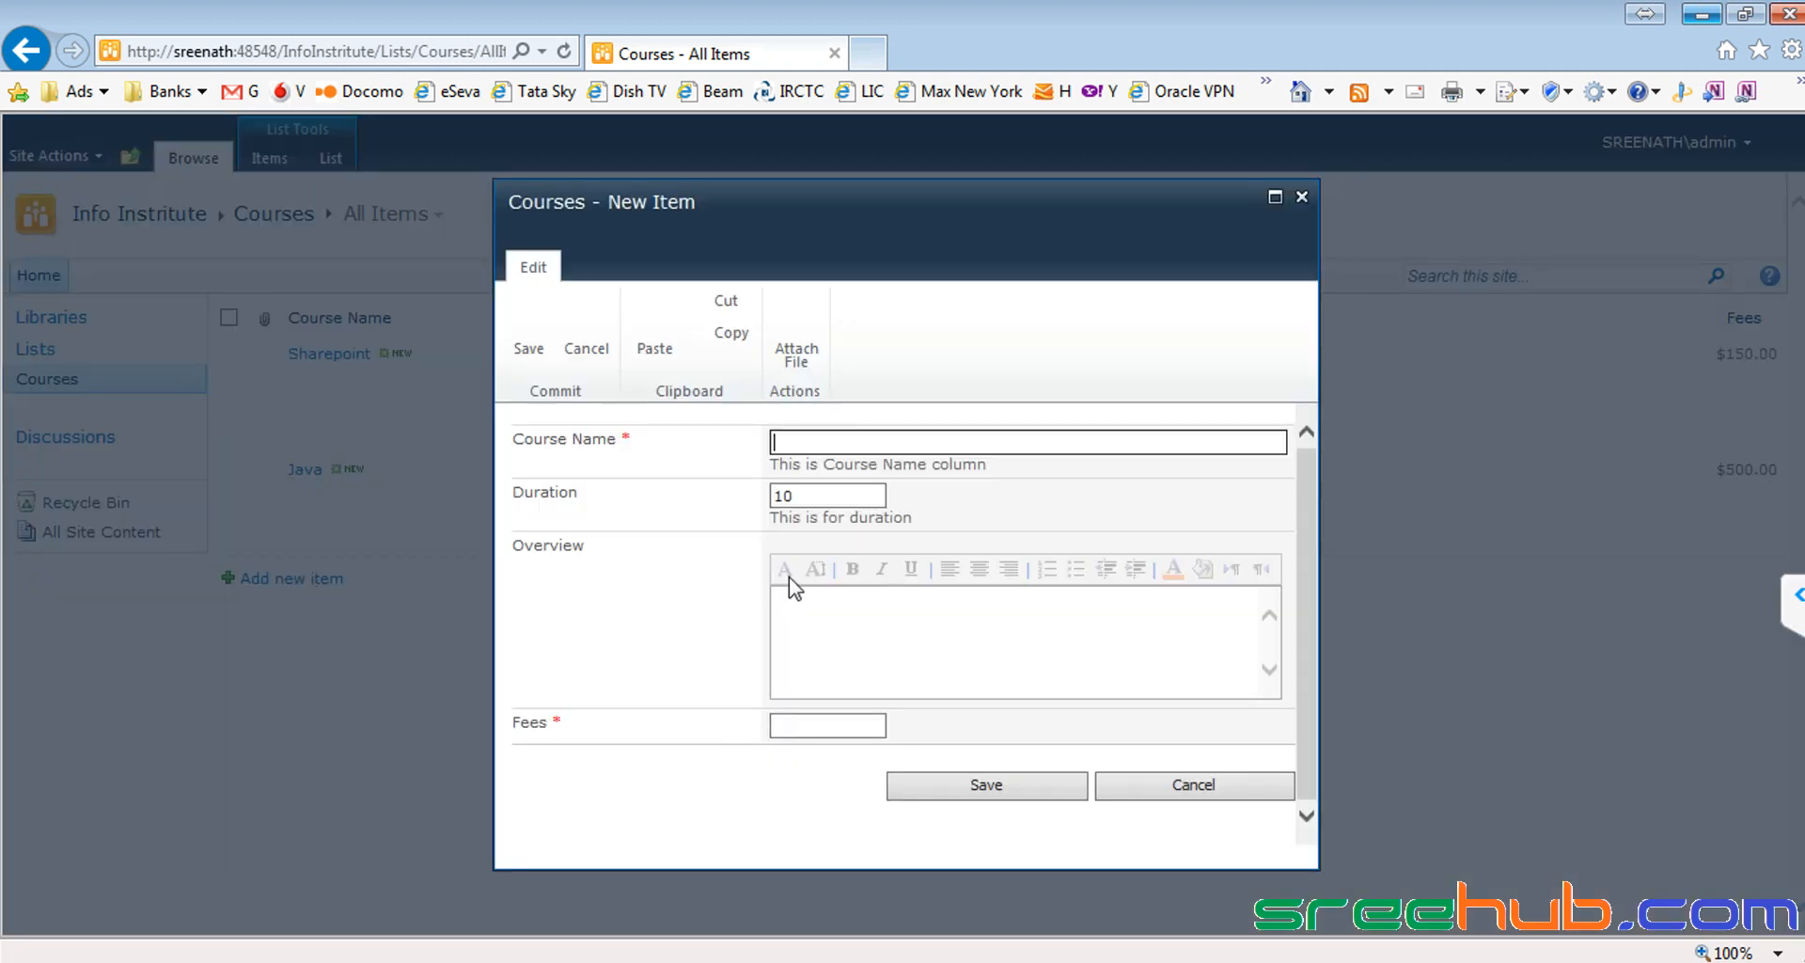
pyautogui.write('C#.Net')
pyautogui.moveTo(828, 493); pyautogui.dragTo(737, 500)
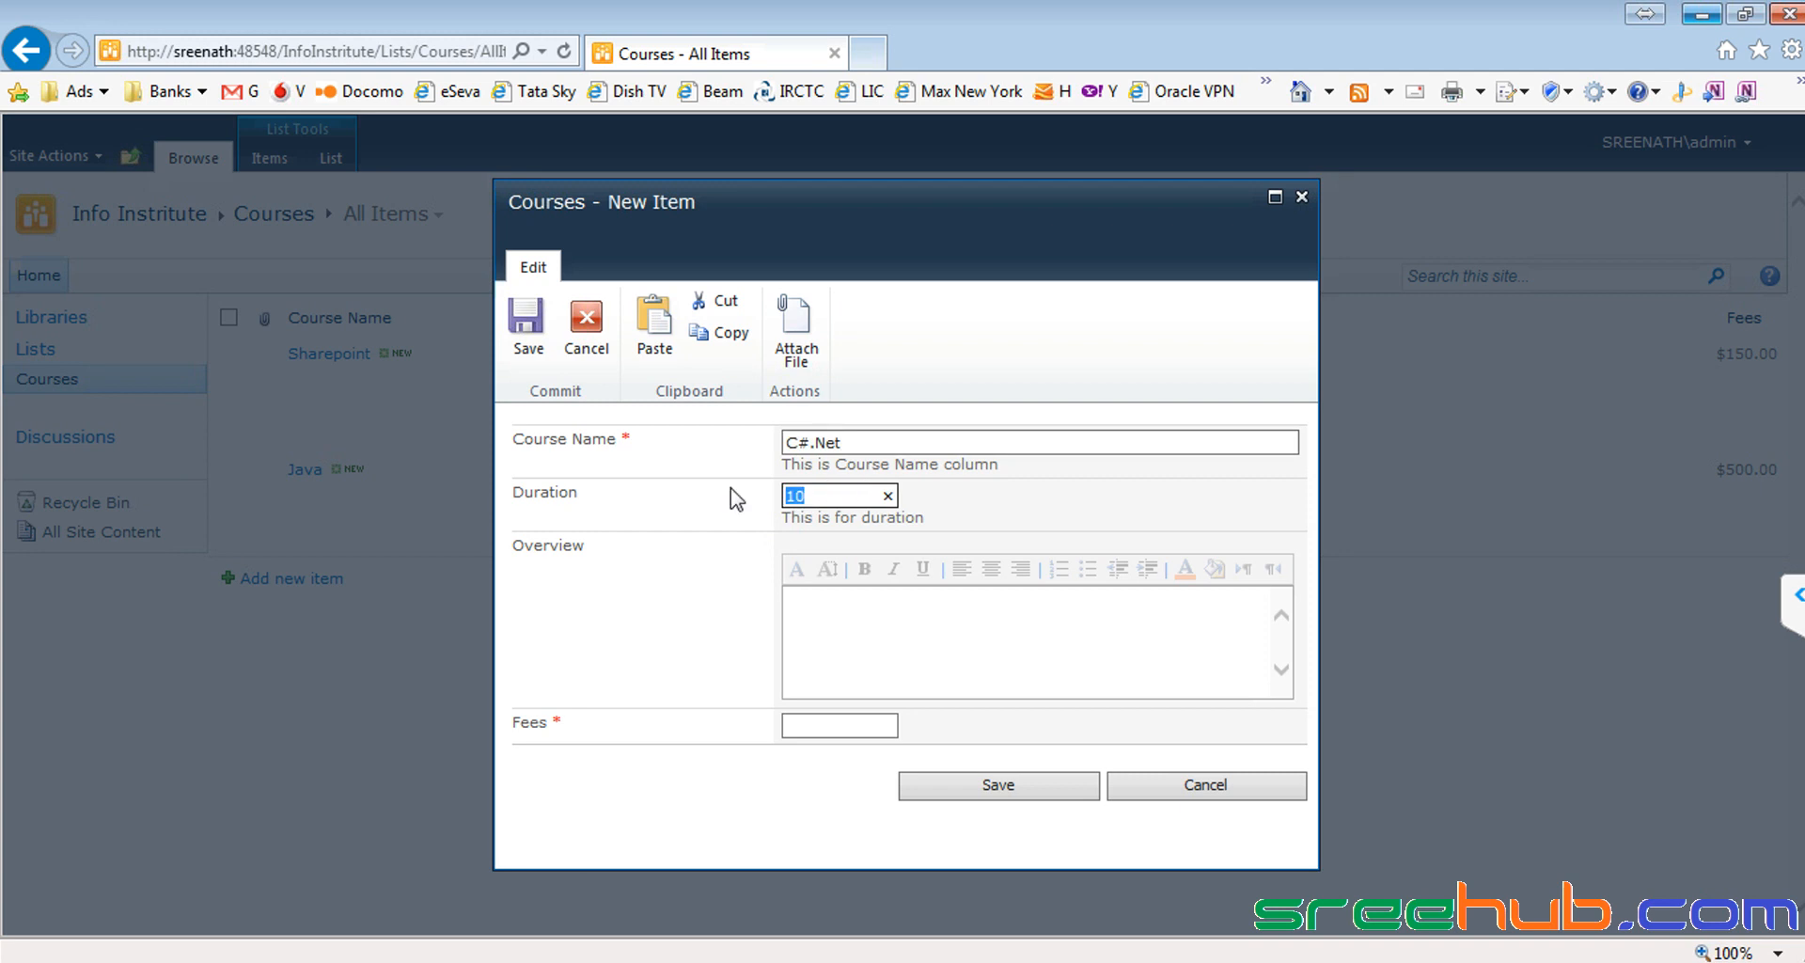
pyautogui.write('85')
# Step: Write the C#.Net Overview as "This is .Net and Content" followed by "1. OOPs", "2. WCF", "3. Silverlight" and "...." on separate lines
pyautogui.click(805, 614)
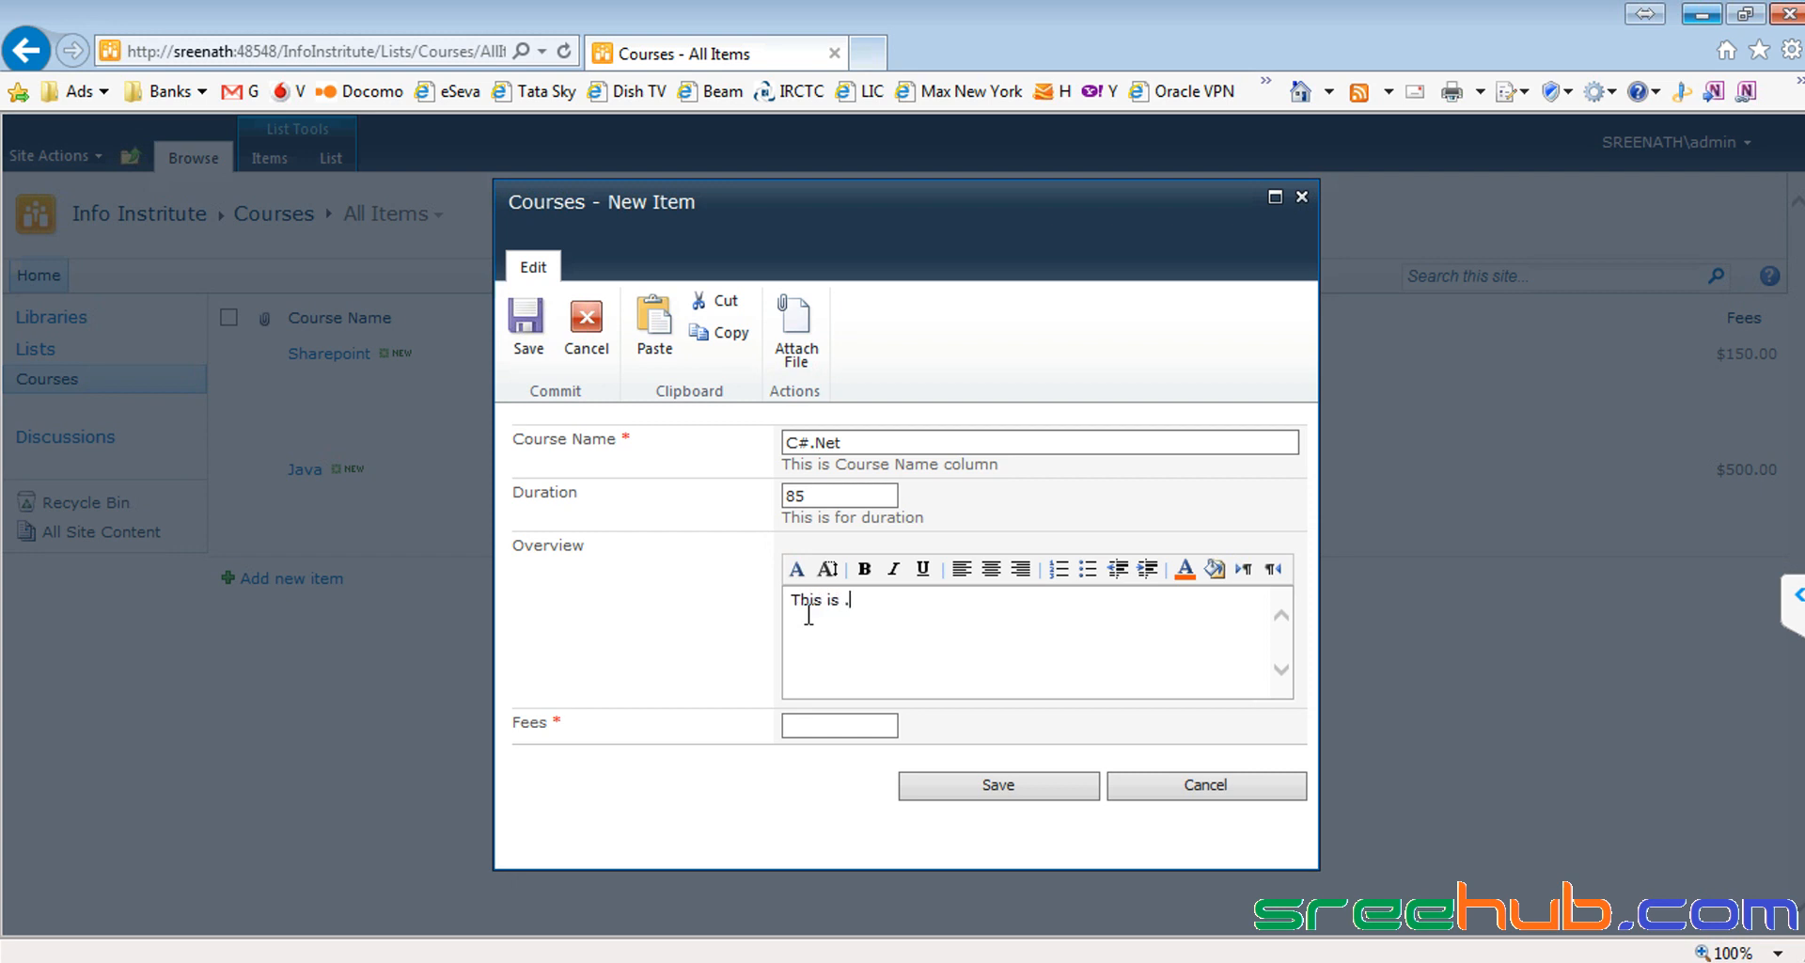
pyautogui.write('This is .Net and Con')
pyautogui.write('2')
pyautogui.write('. WCF')
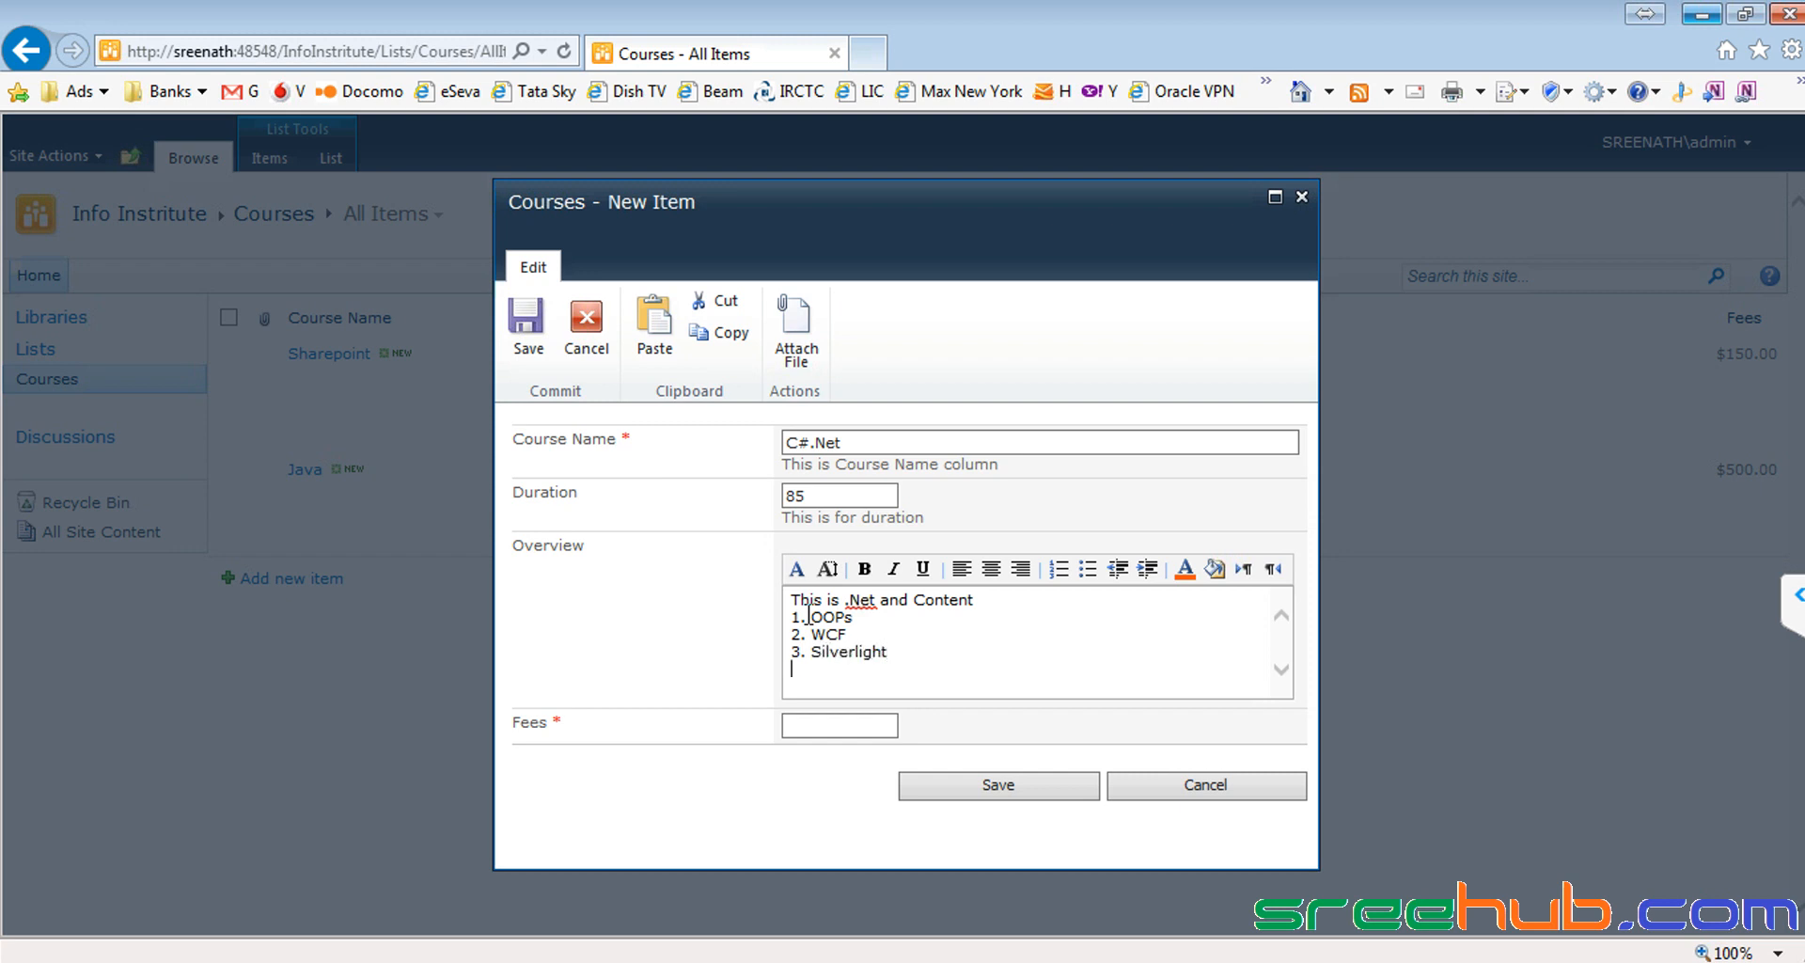
# Step: Format the three numbered lines in the C#.Net Overview as italic, purple and bold
pyautogui.moveTo(890, 652); pyautogui.dragTo(780, 619)
pyautogui.click(896, 569)
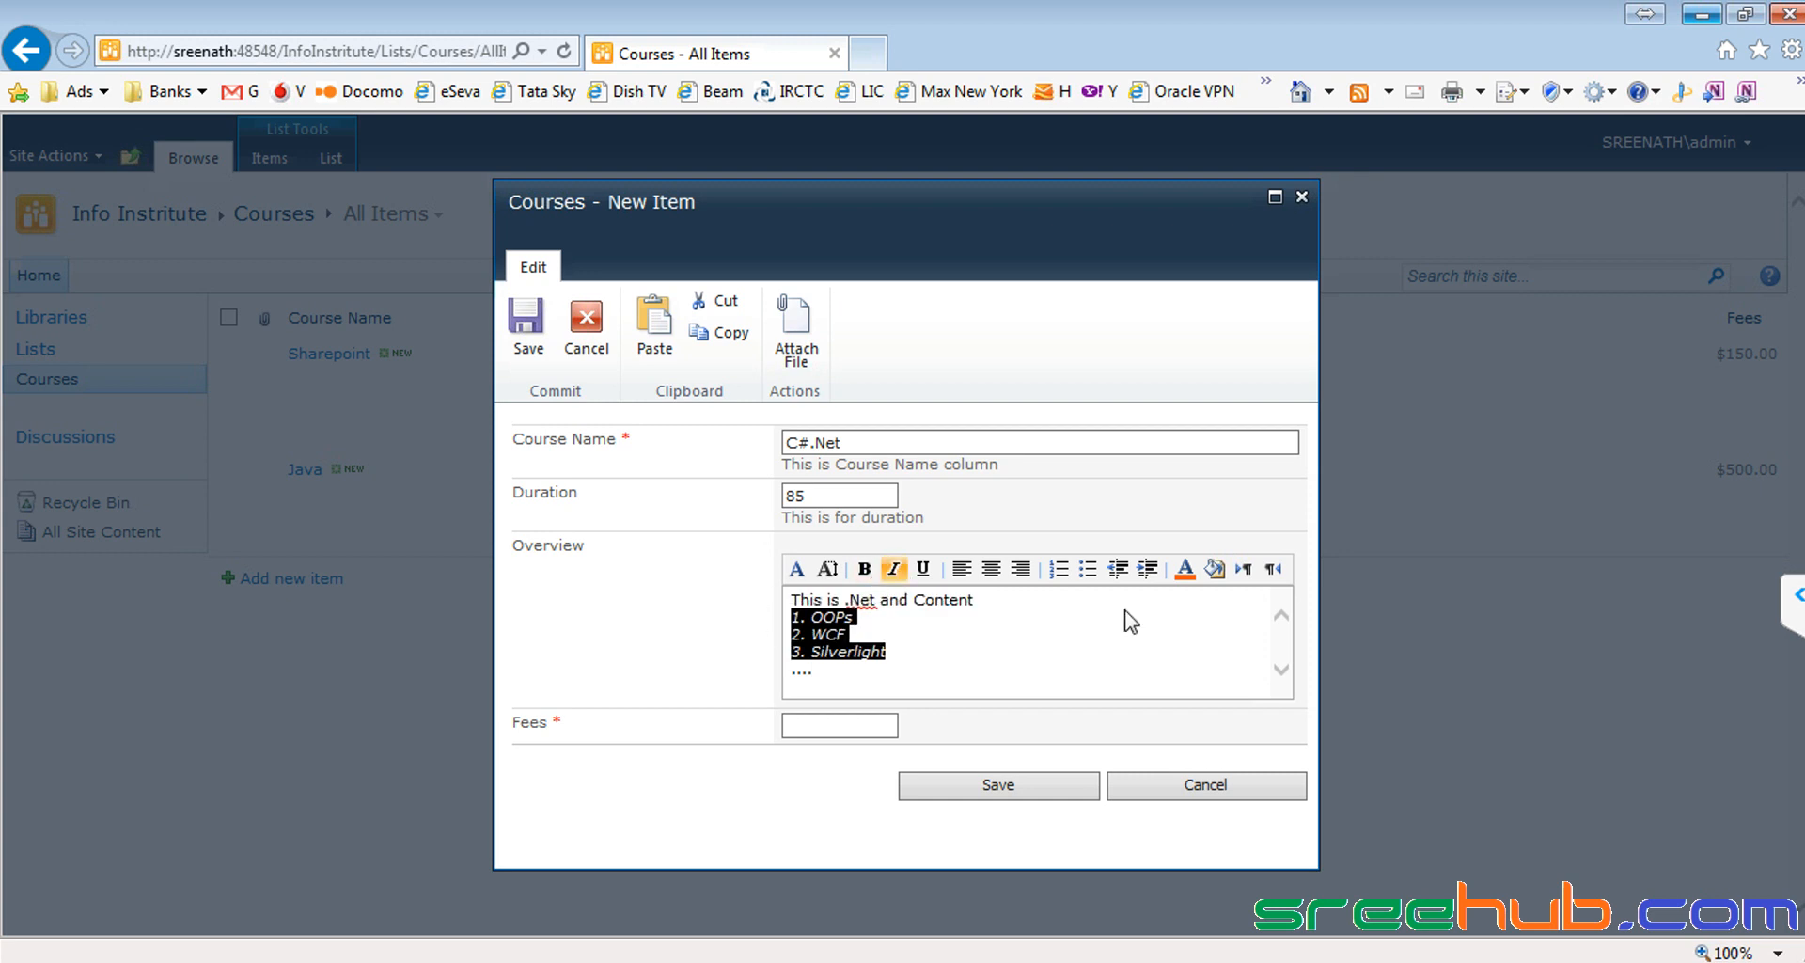
pyautogui.click(1185, 568)
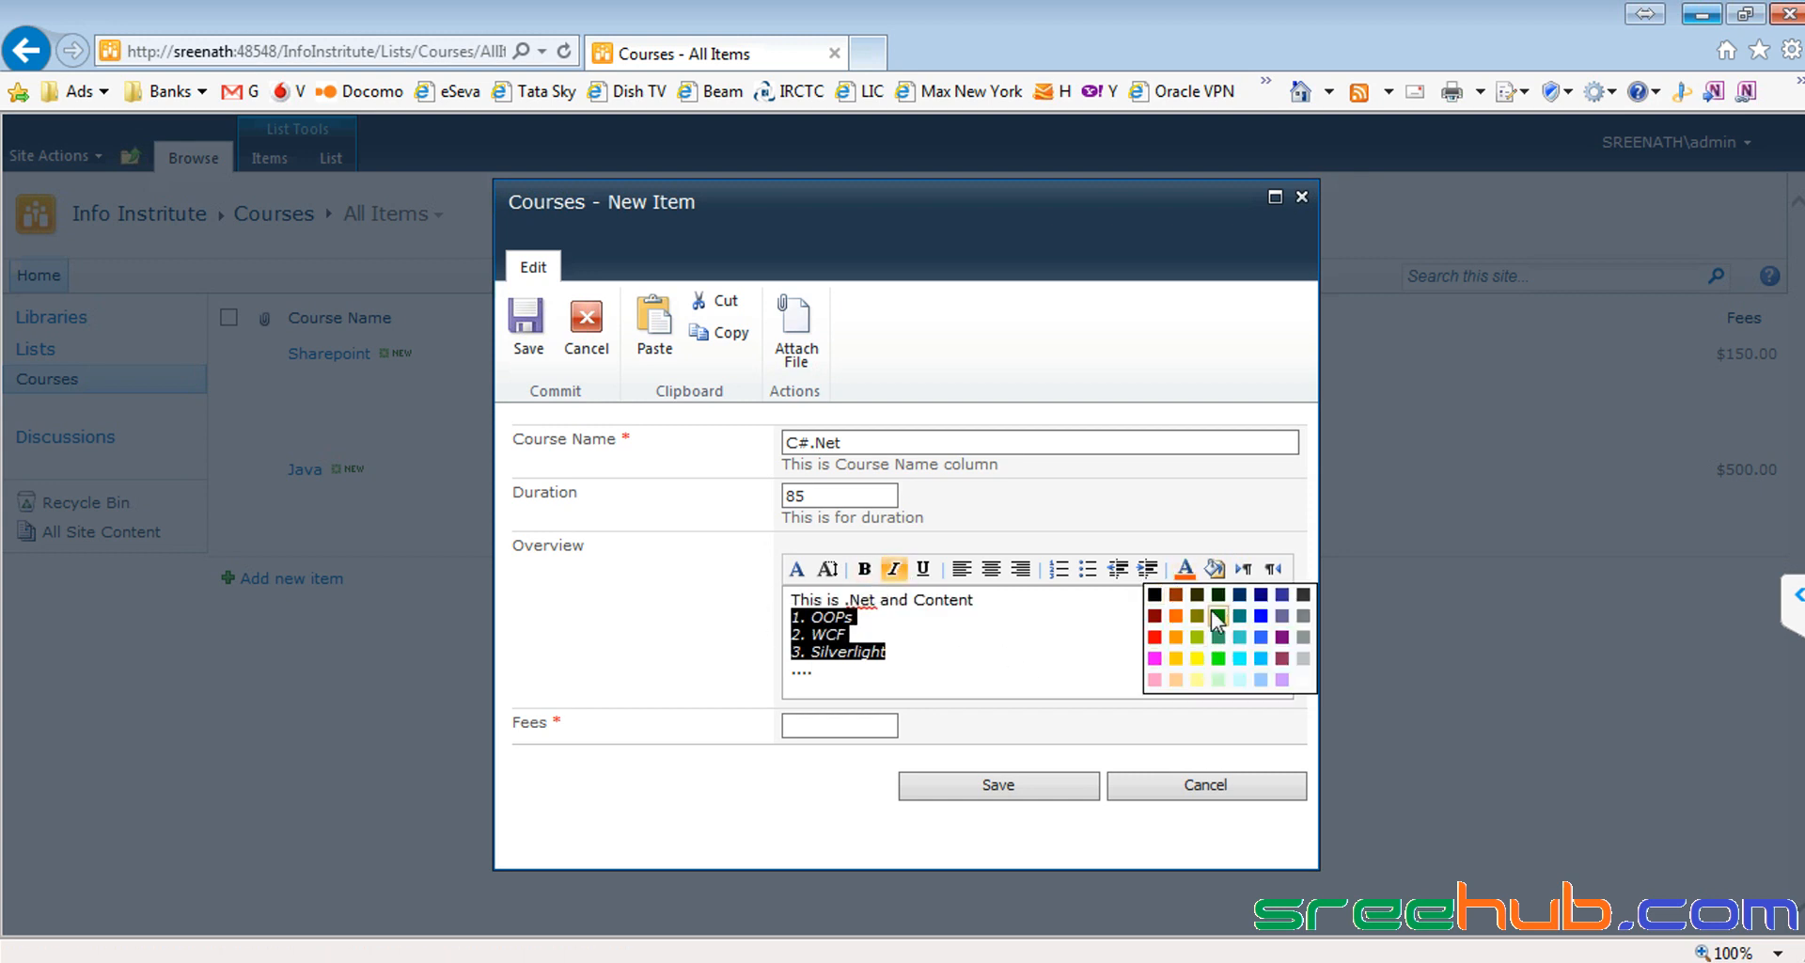
pyautogui.click(1283, 637)
pyautogui.click(957, 644)
pyautogui.moveTo(893, 652); pyautogui.dragTo(790, 613)
pyautogui.click(865, 568)
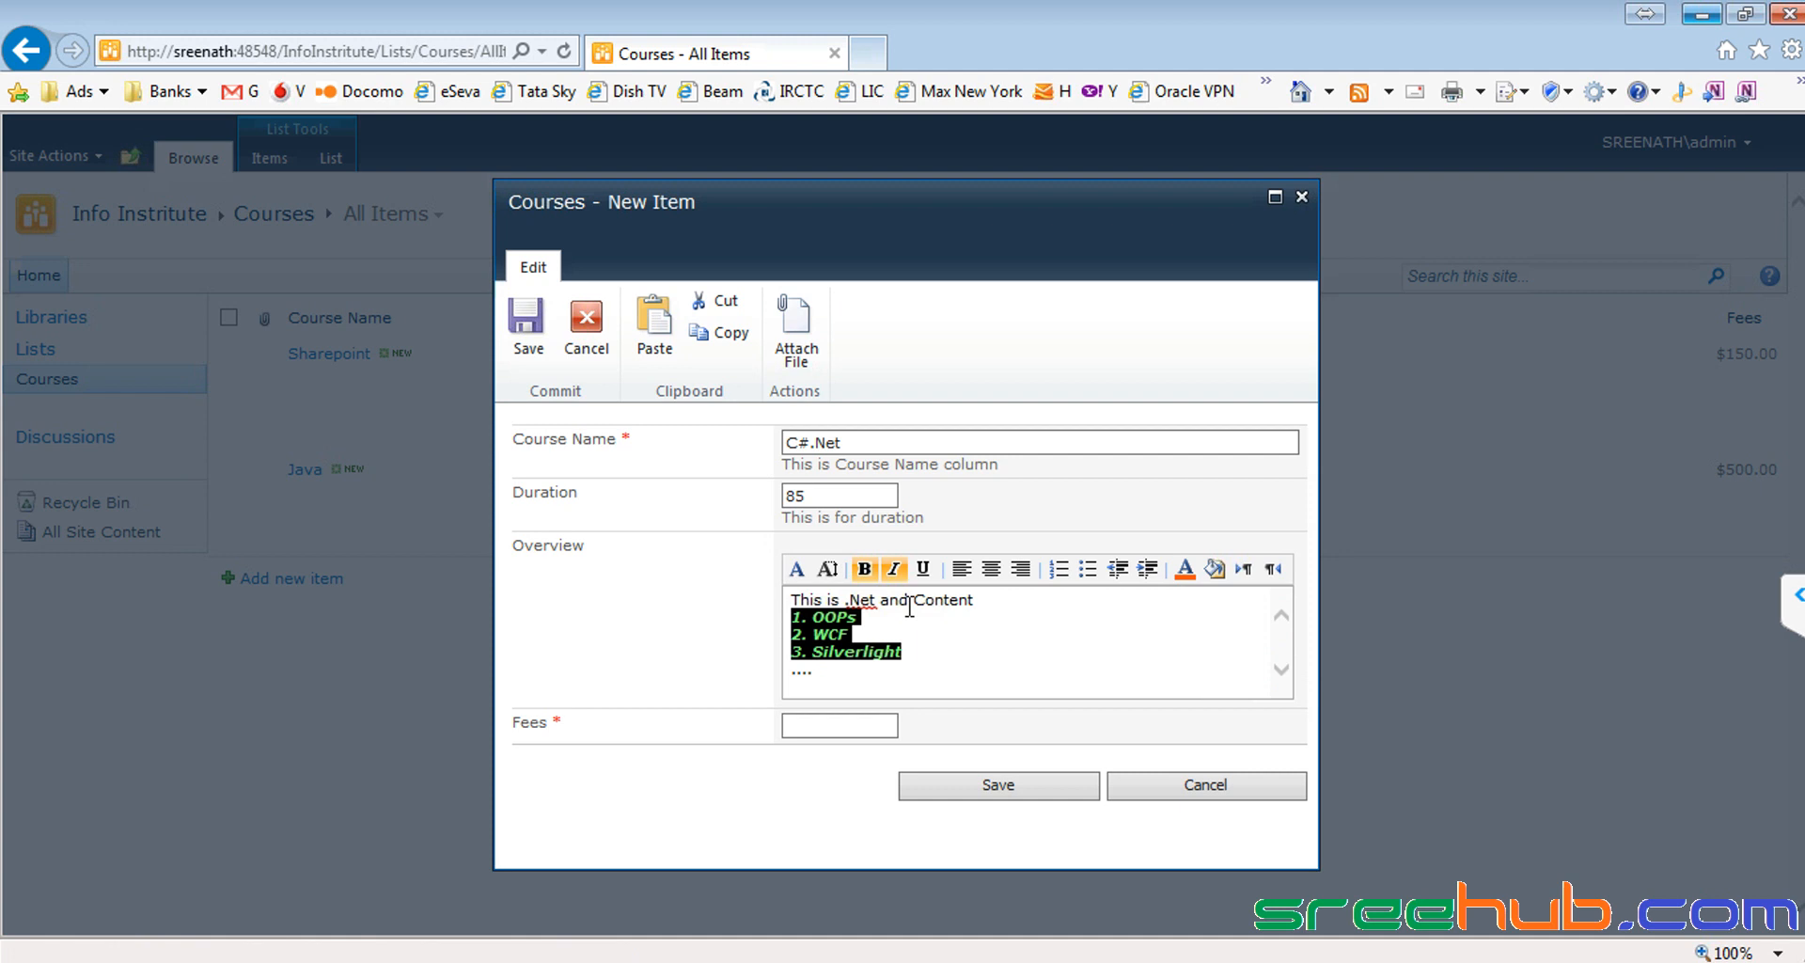
# Step: Set the C#.Net item's Fees to 600 and save the item
pyautogui.click(869, 725)
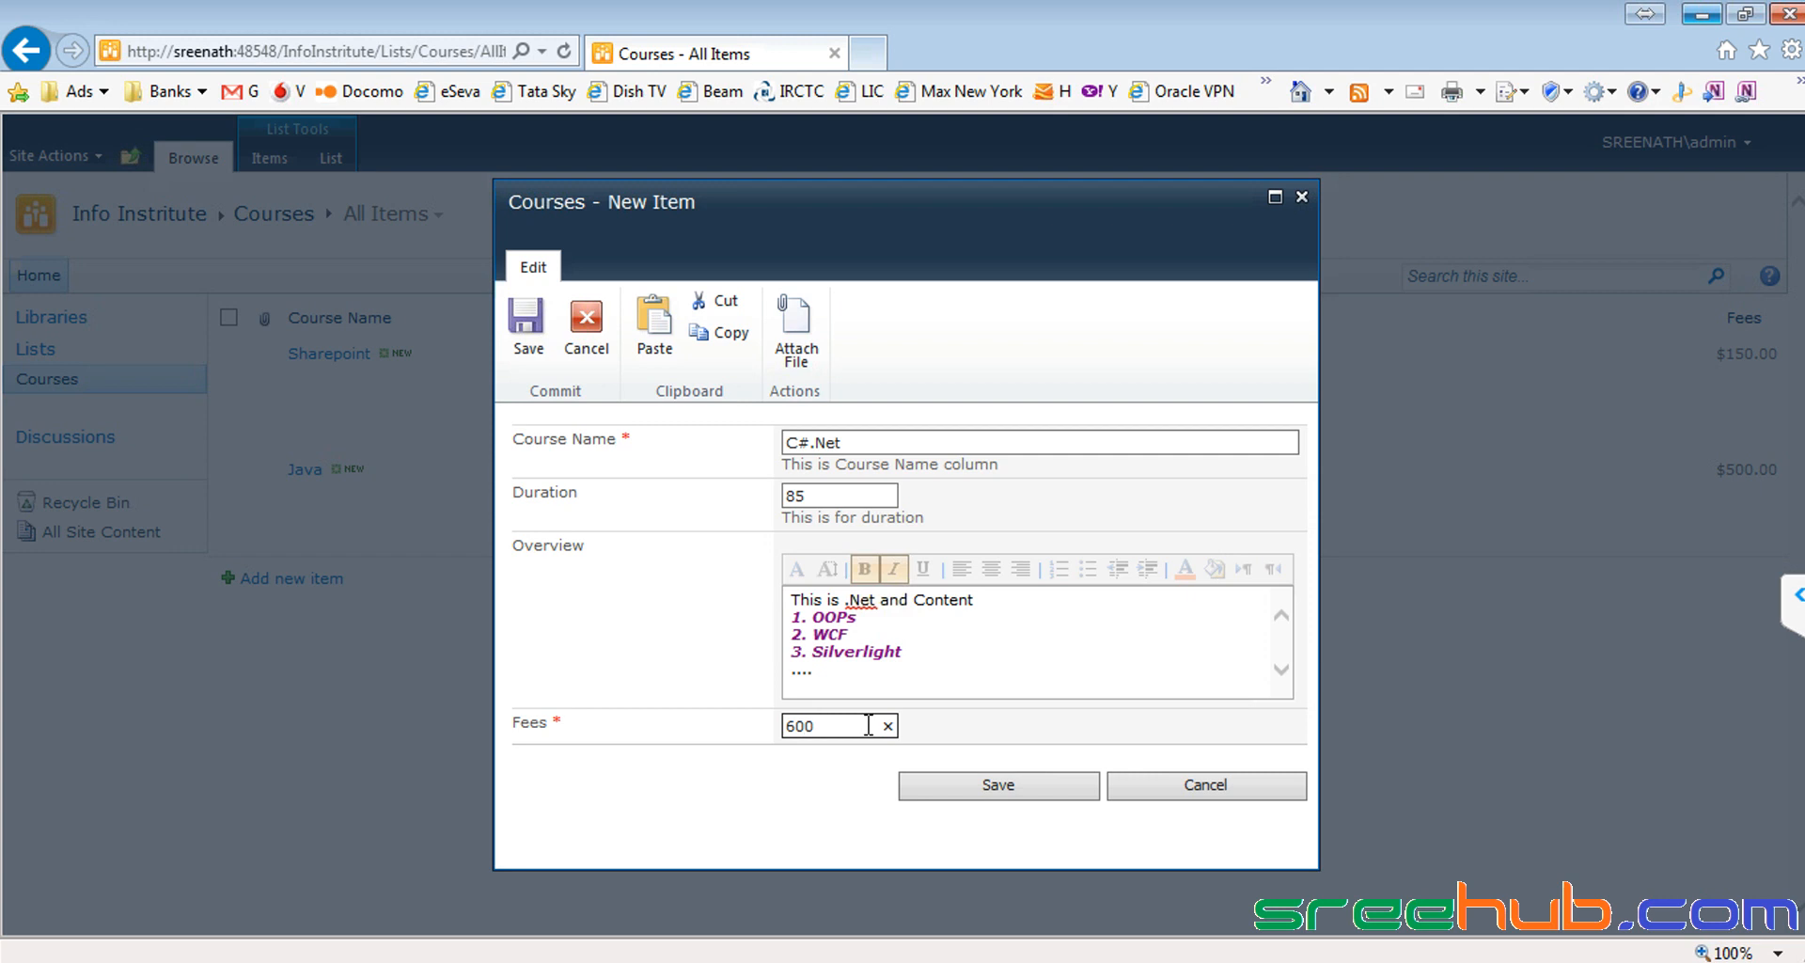
pyautogui.click(958, 787)
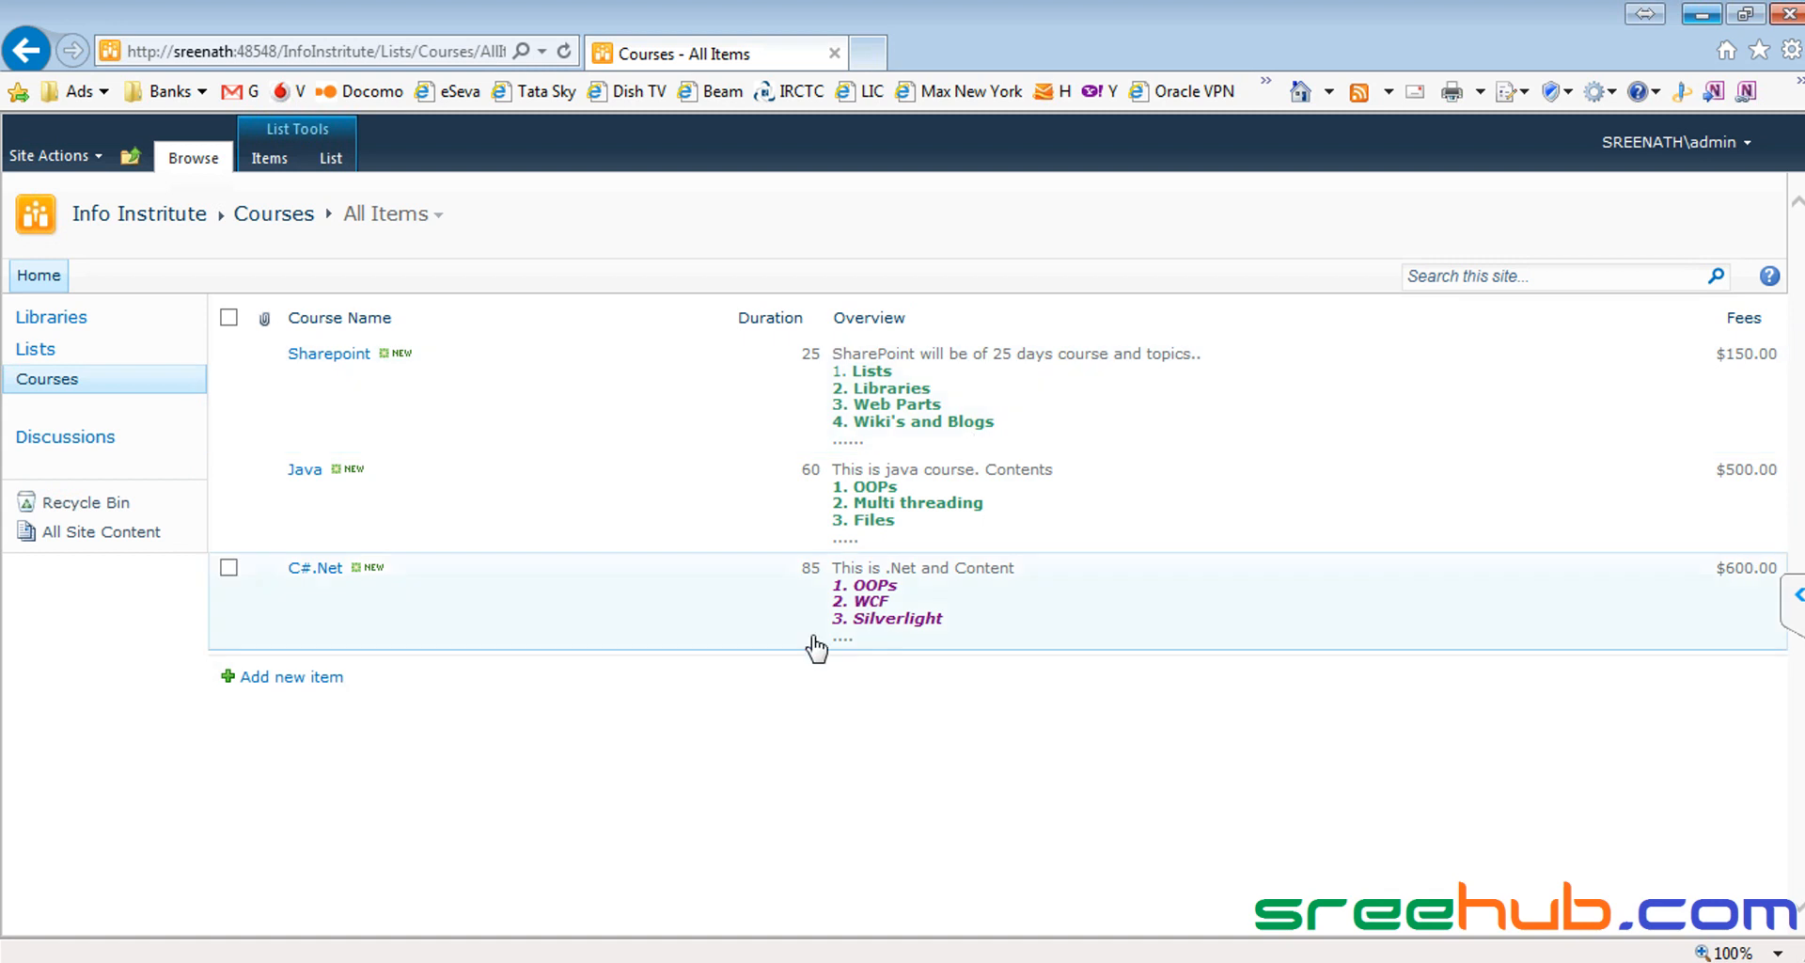
# Step: Delete the C#.Net item from the Courses list and confirm sending it to the Recycle Bin
pyautogui.moveTo(520, 429)
pyautogui.click(617, 611)
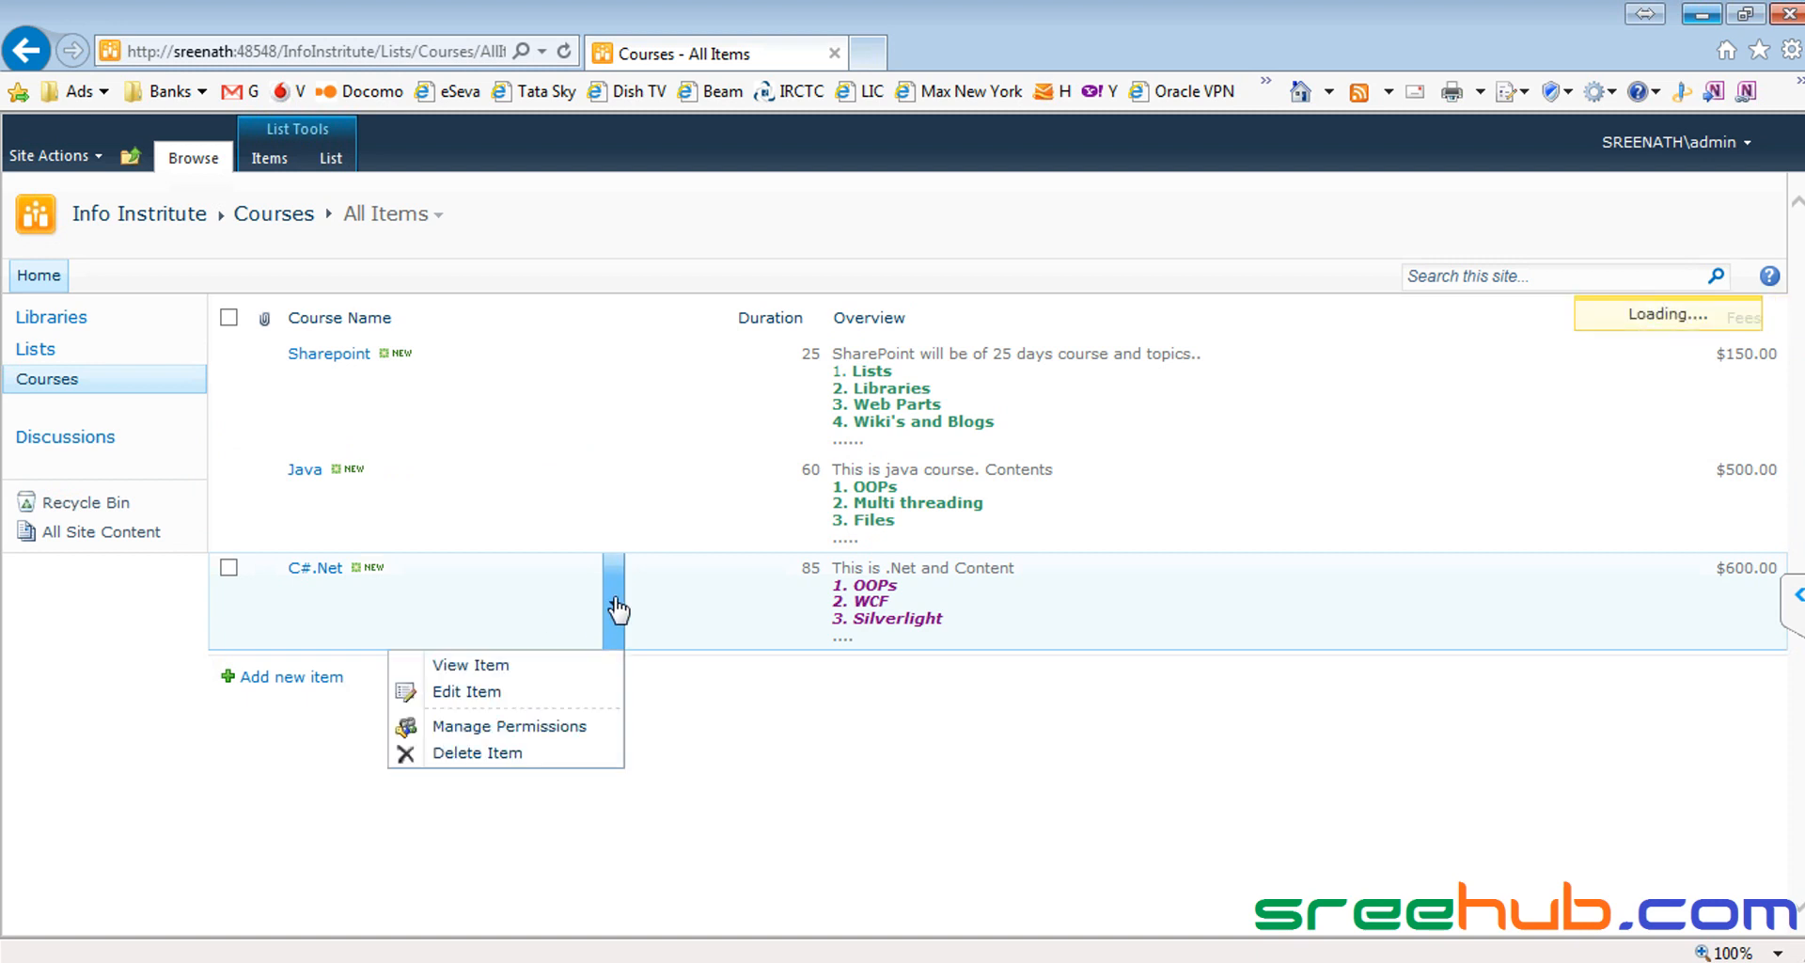
pyautogui.click(514, 767)
pyautogui.click(1006, 594)
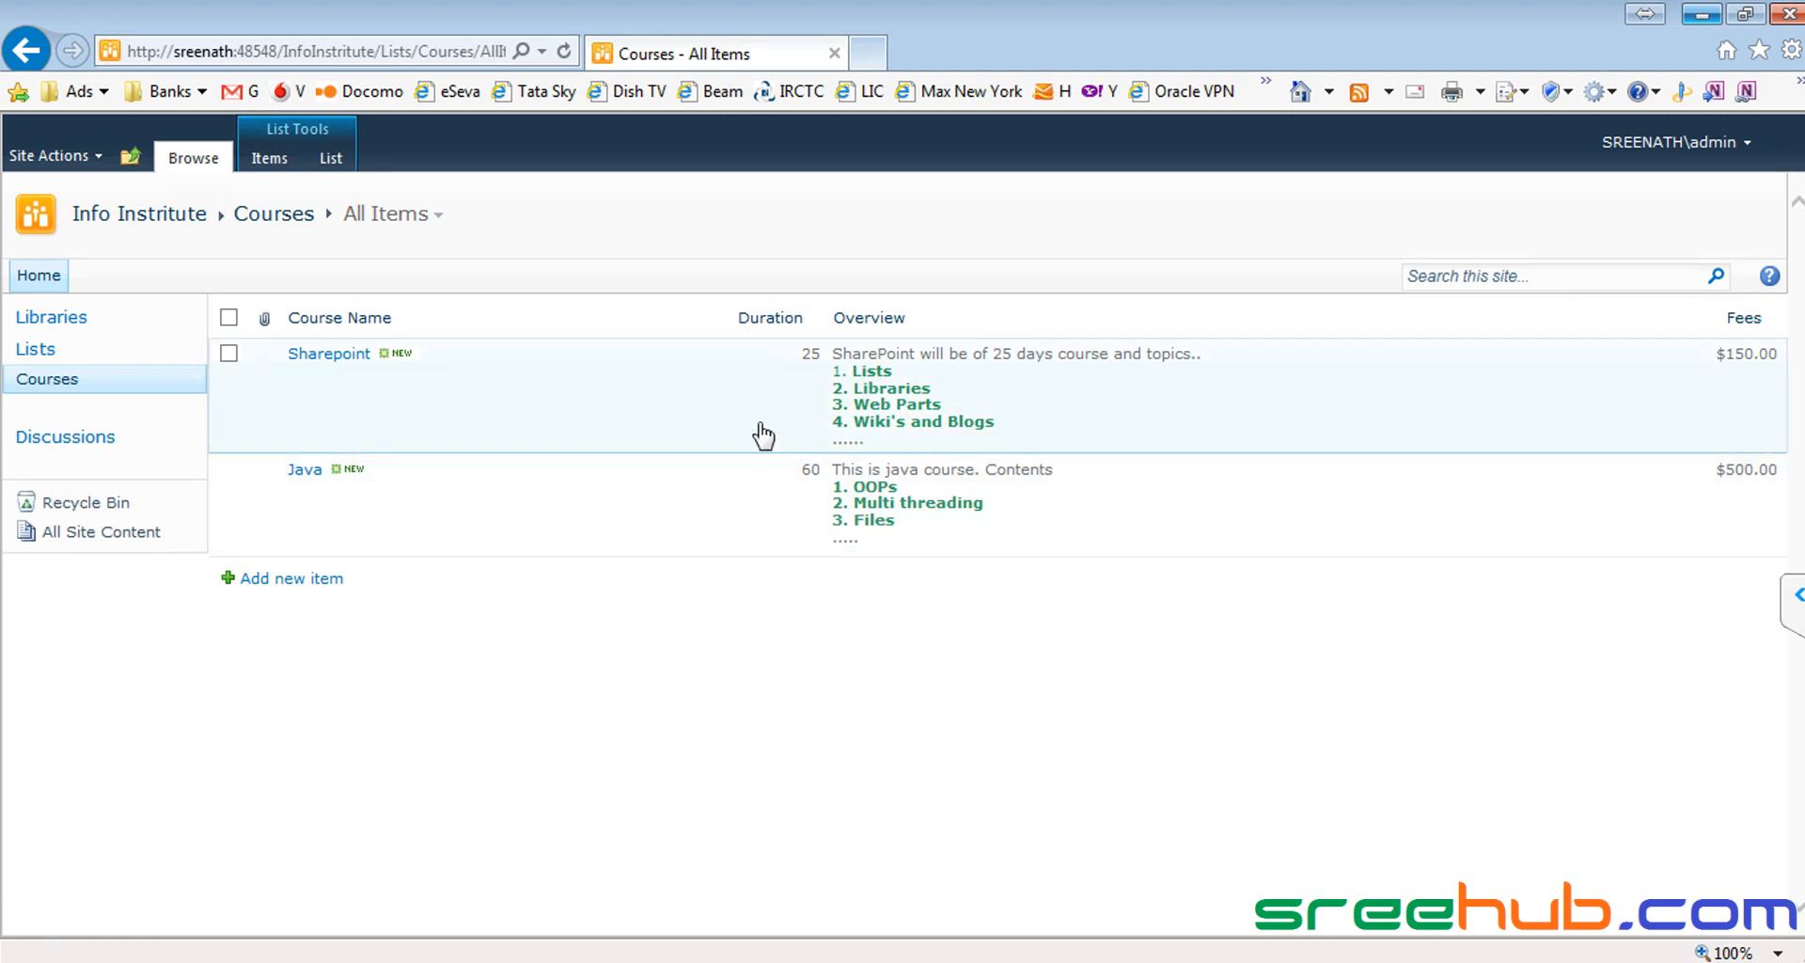
# Step: Examine the deleted C#.Net item's entry in the Recycle Bin and check the Courses list for the remaining items
pyautogui.click(68, 505)
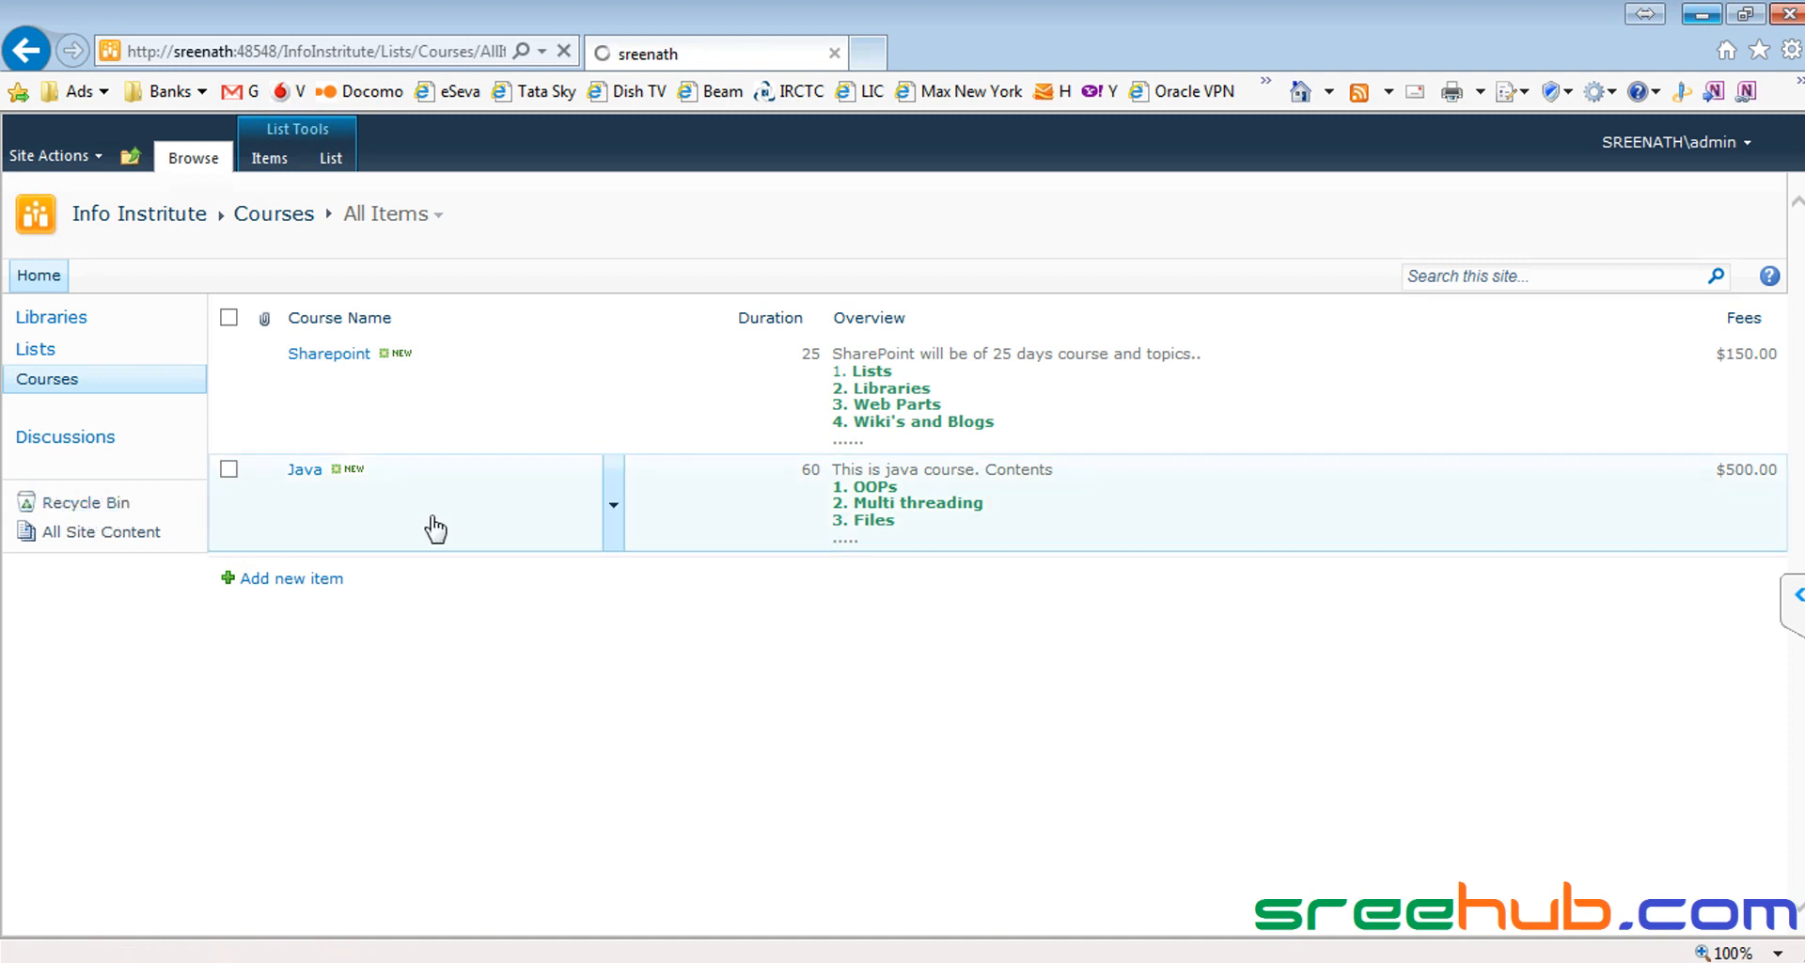
pyautogui.click(107, 508)
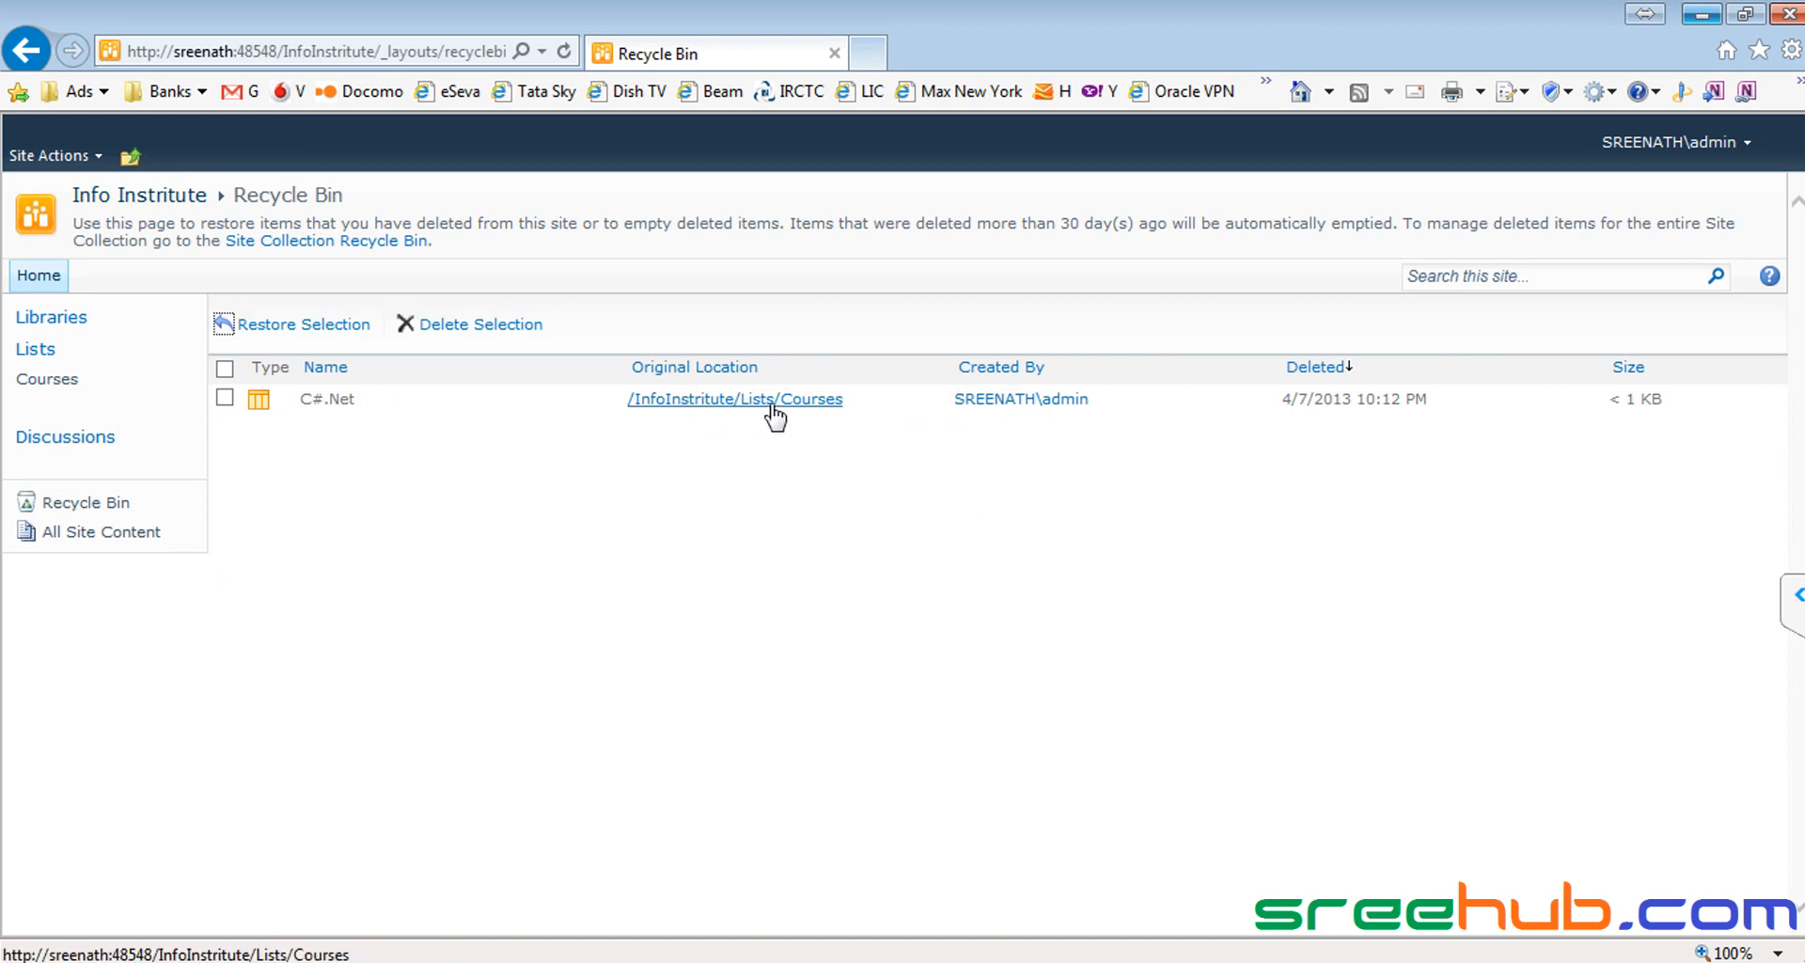
pyautogui.click(224, 398)
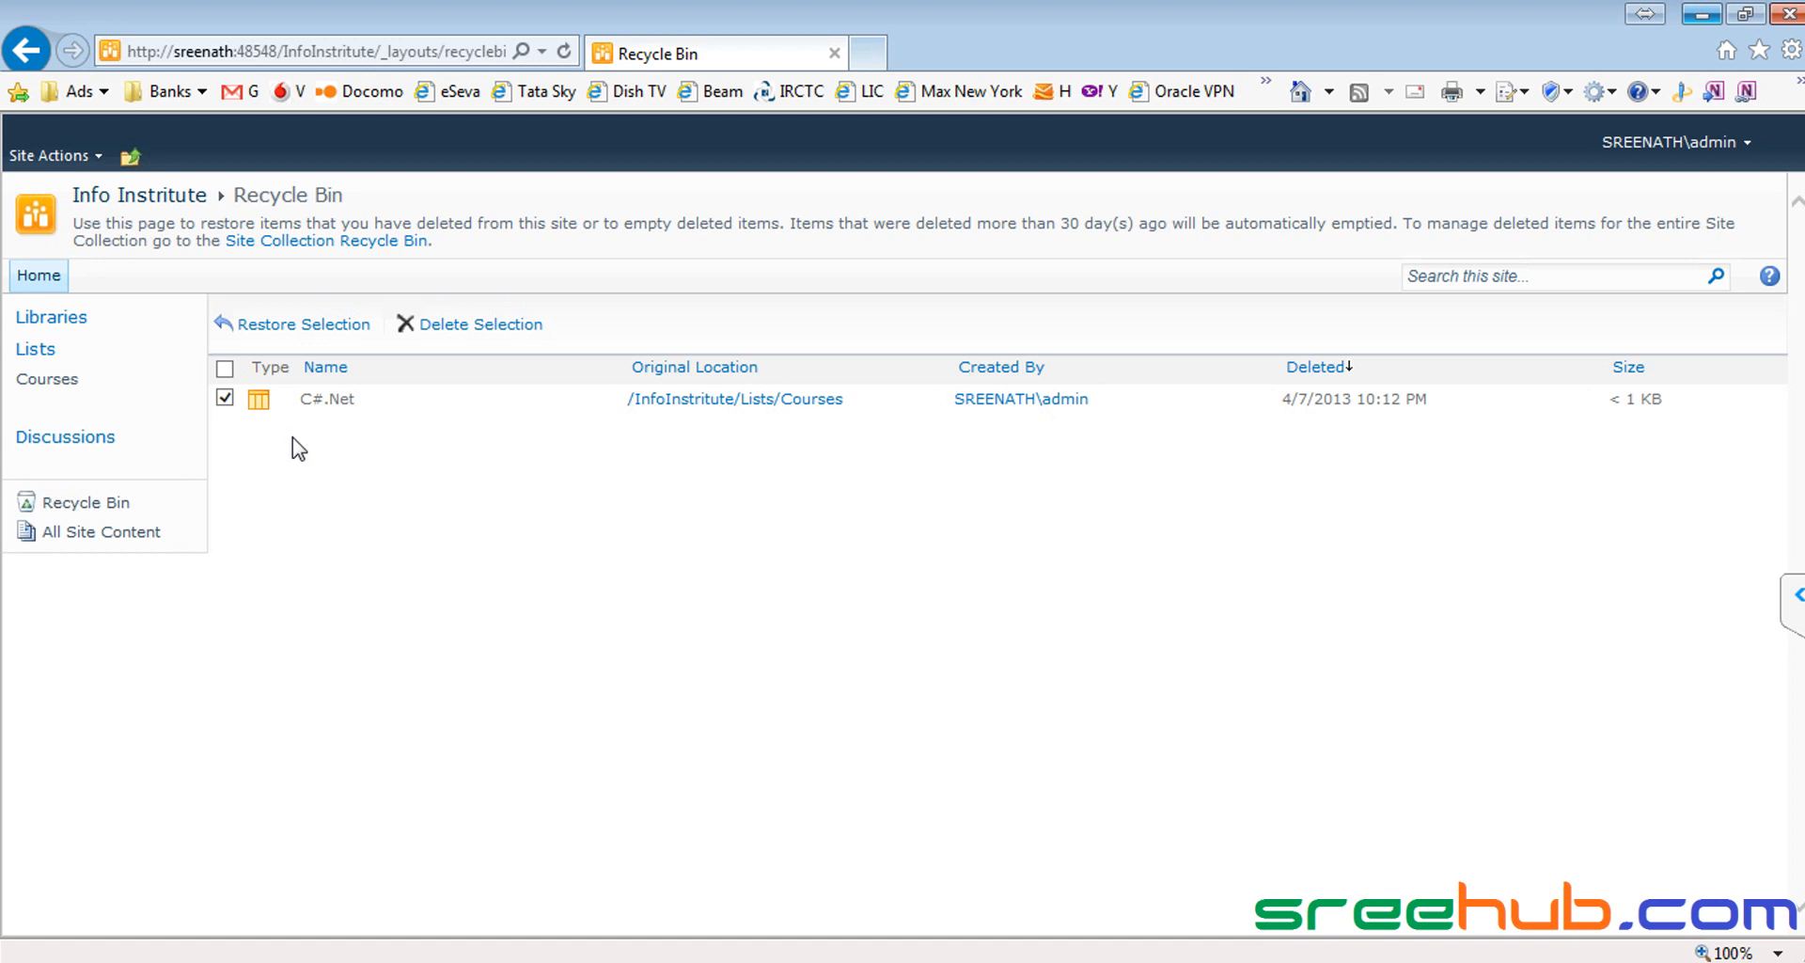
pyautogui.click(73, 507)
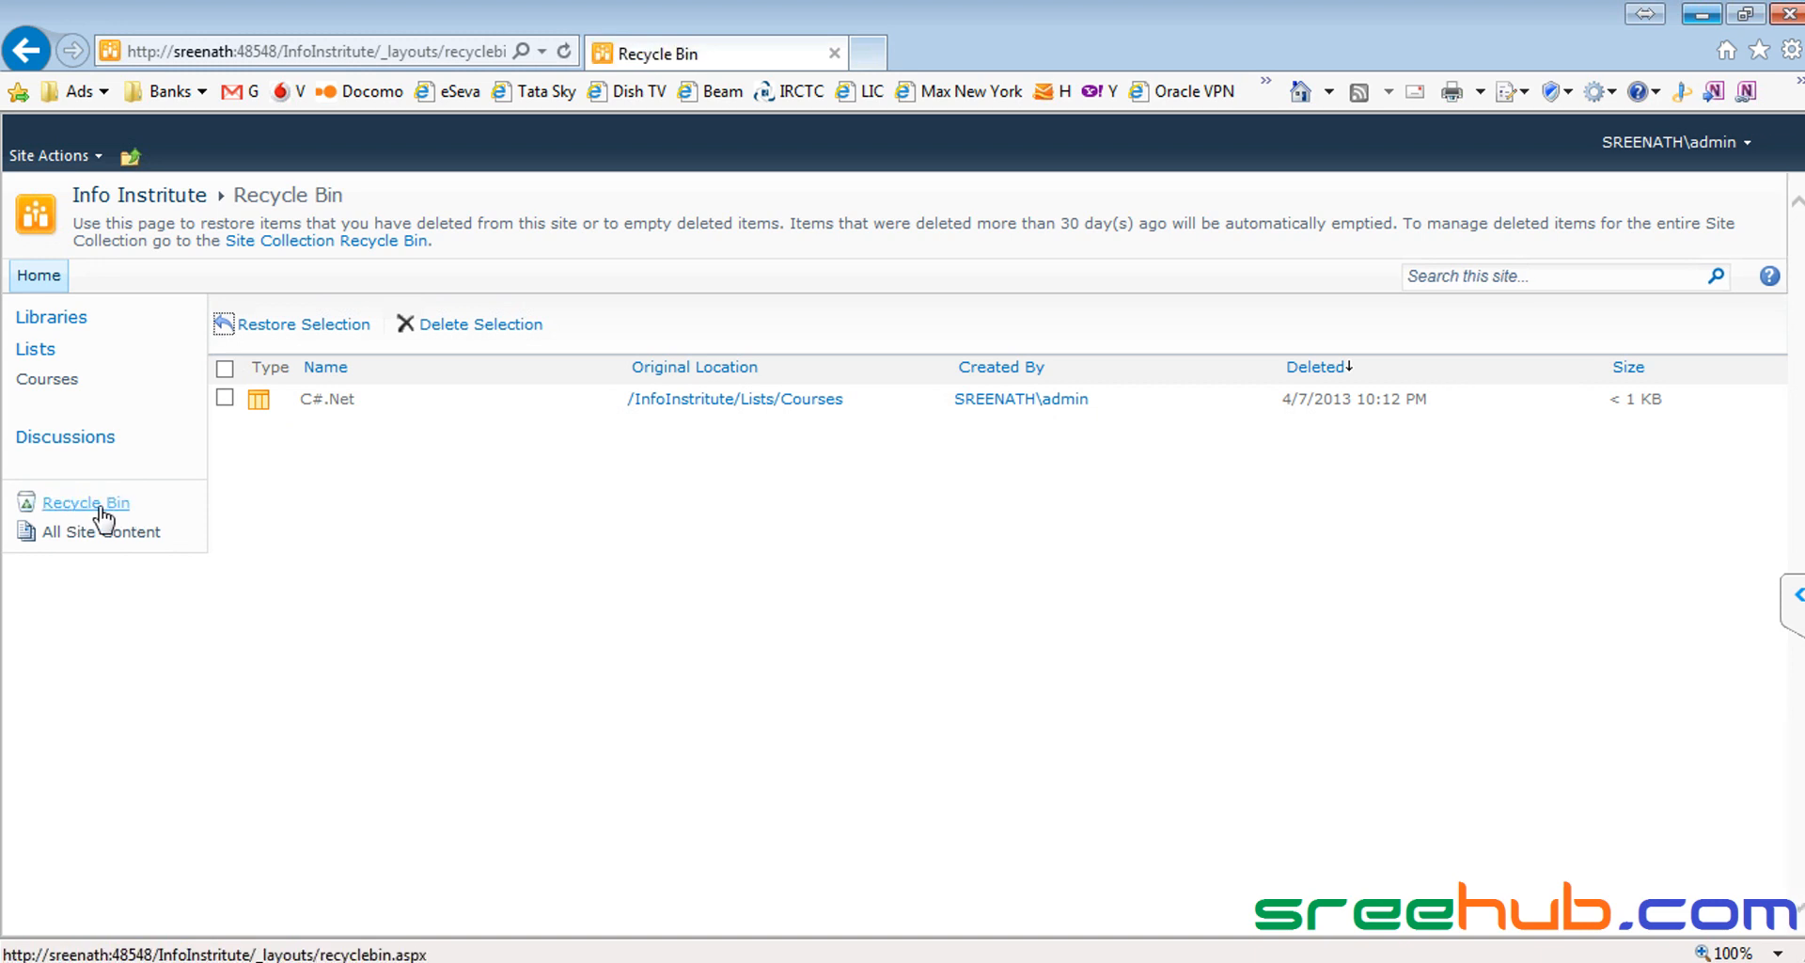
pyautogui.click(137, 200)
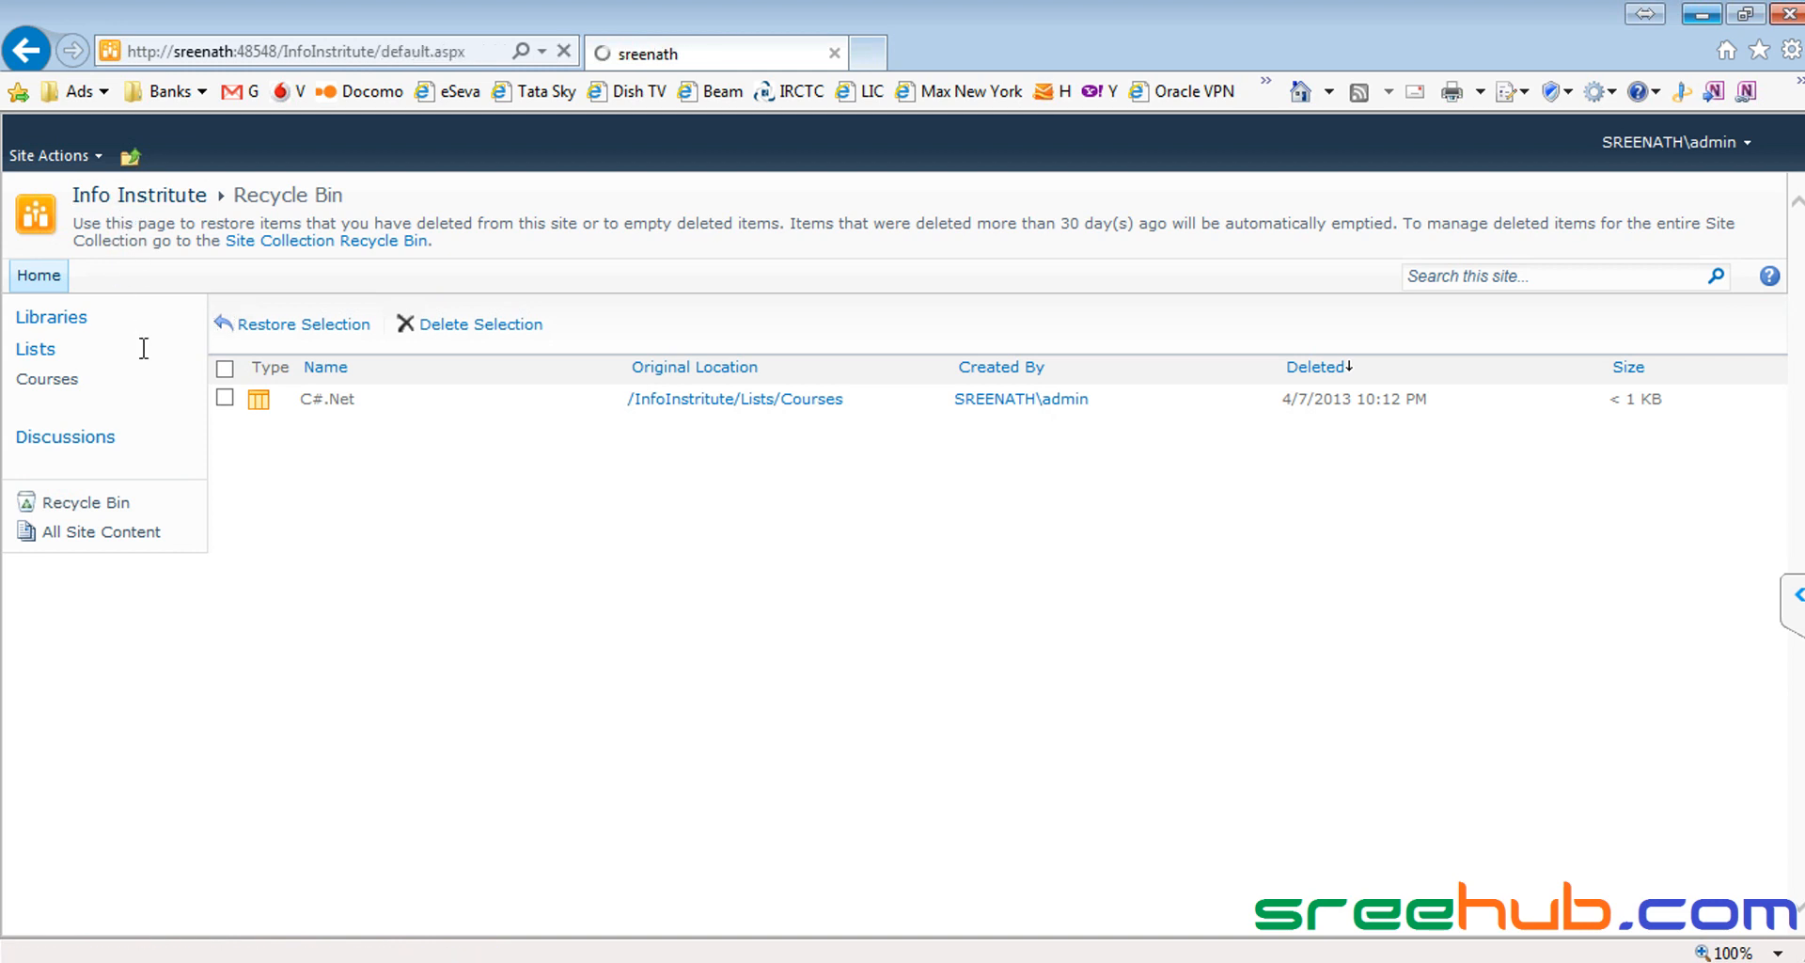
pyautogui.click(54, 386)
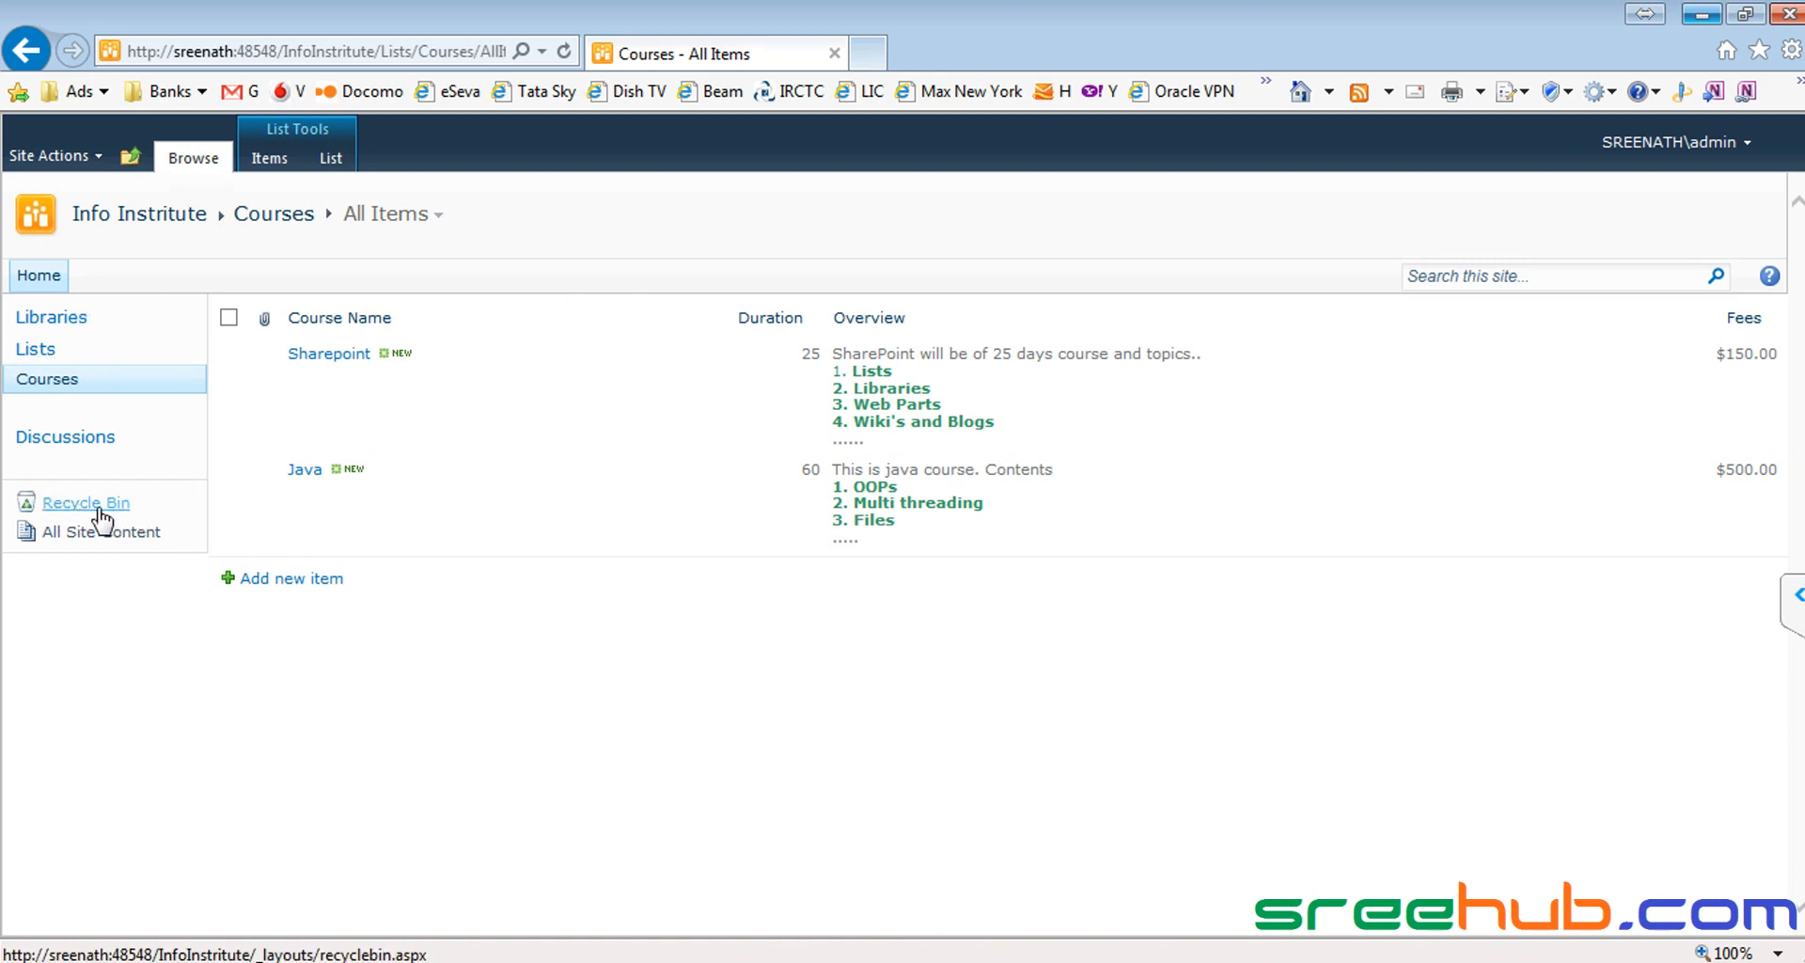
pyautogui.click(70, 514)
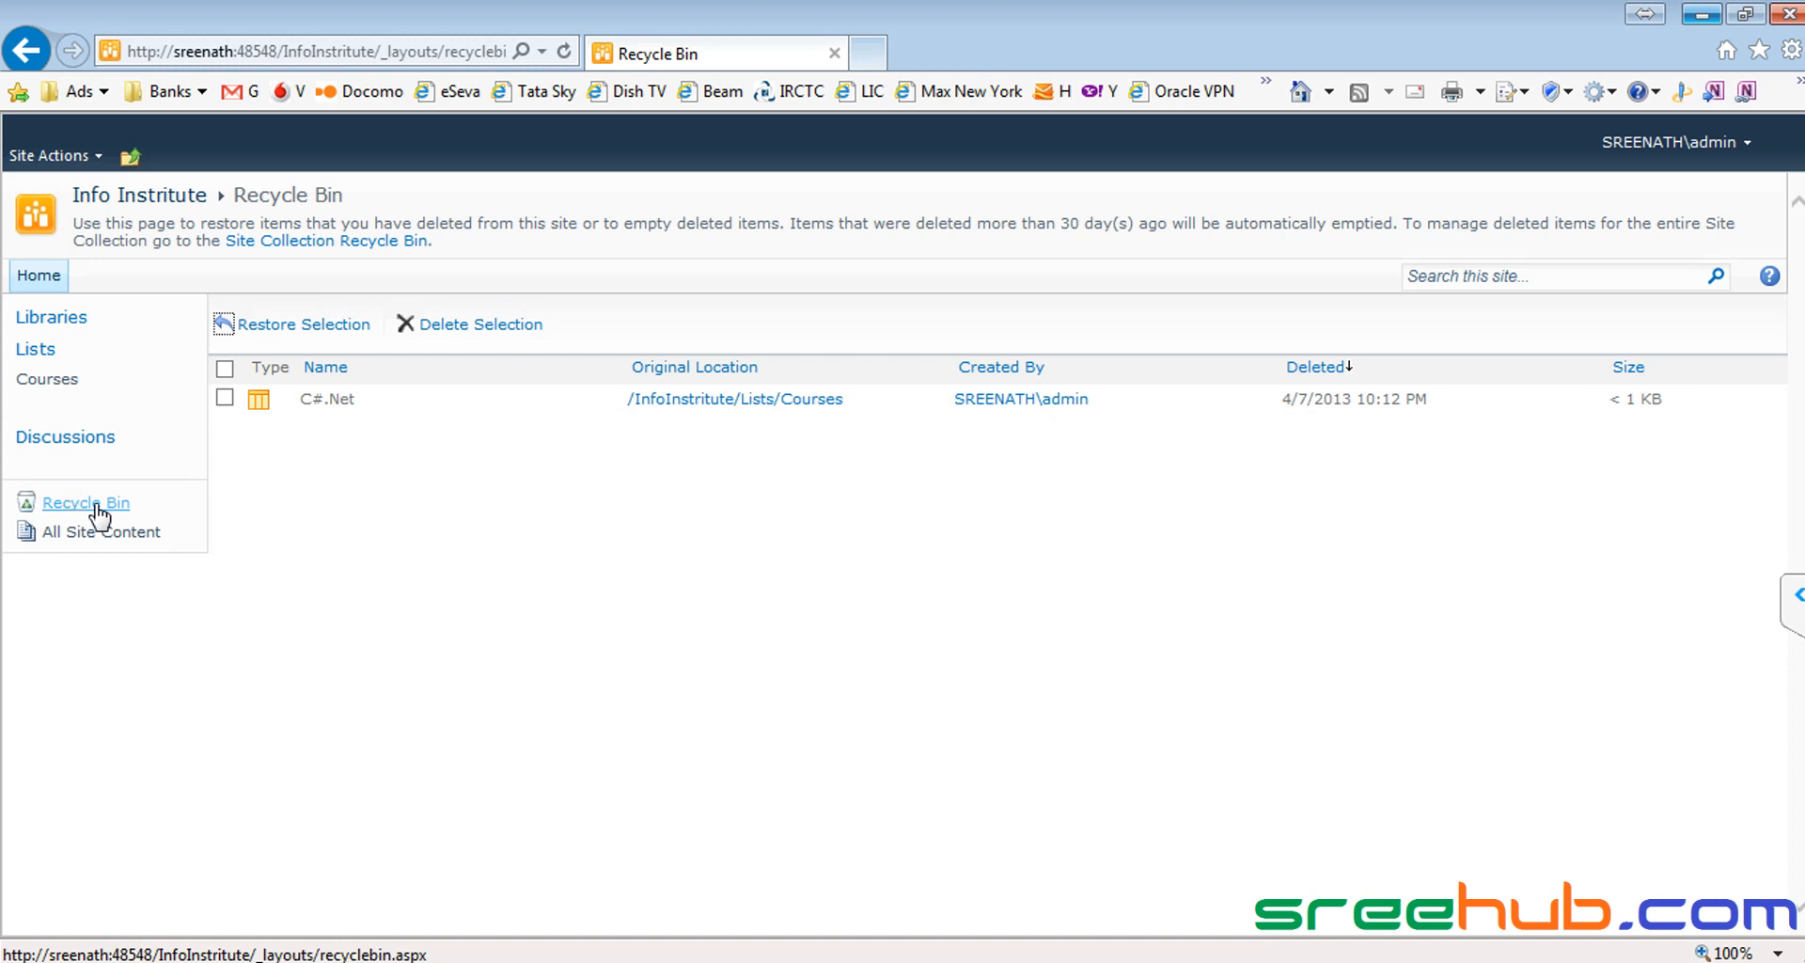
pyautogui.click(97, 505)
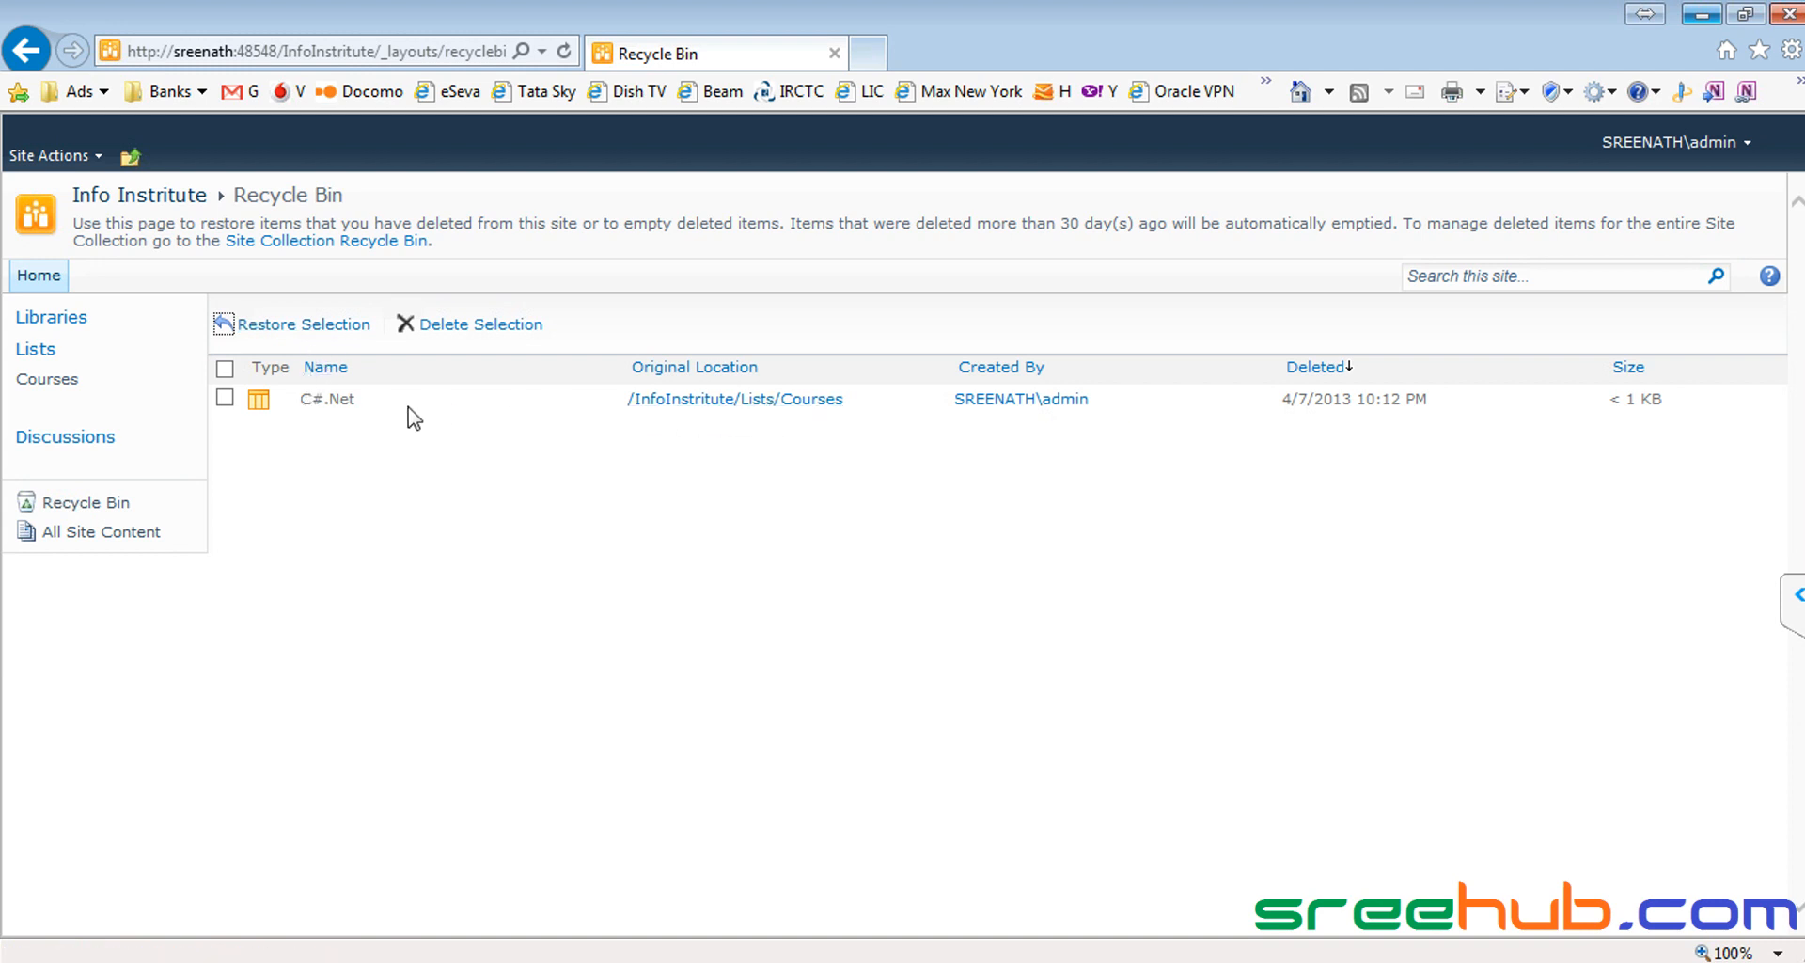
pyautogui.moveTo(297, 398); pyautogui.dragTo(365, 395)
pyautogui.click(341, 396)
pyautogui.moveTo(300, 399); pyautogui.dragTo(380, 409)
pyautogui.click(306, 399)
pyautogui.click(533, 511)
pyautogui.moveTo(302, 396); pyautogui.dragTo(364, 394)
pyautogui.click(322, 394)
# Step: Restore the C#.Net item from the Recycle Bin and reopen the Courses list
pyautogui.click(224, 398)
pyautogui.click(282, 324)
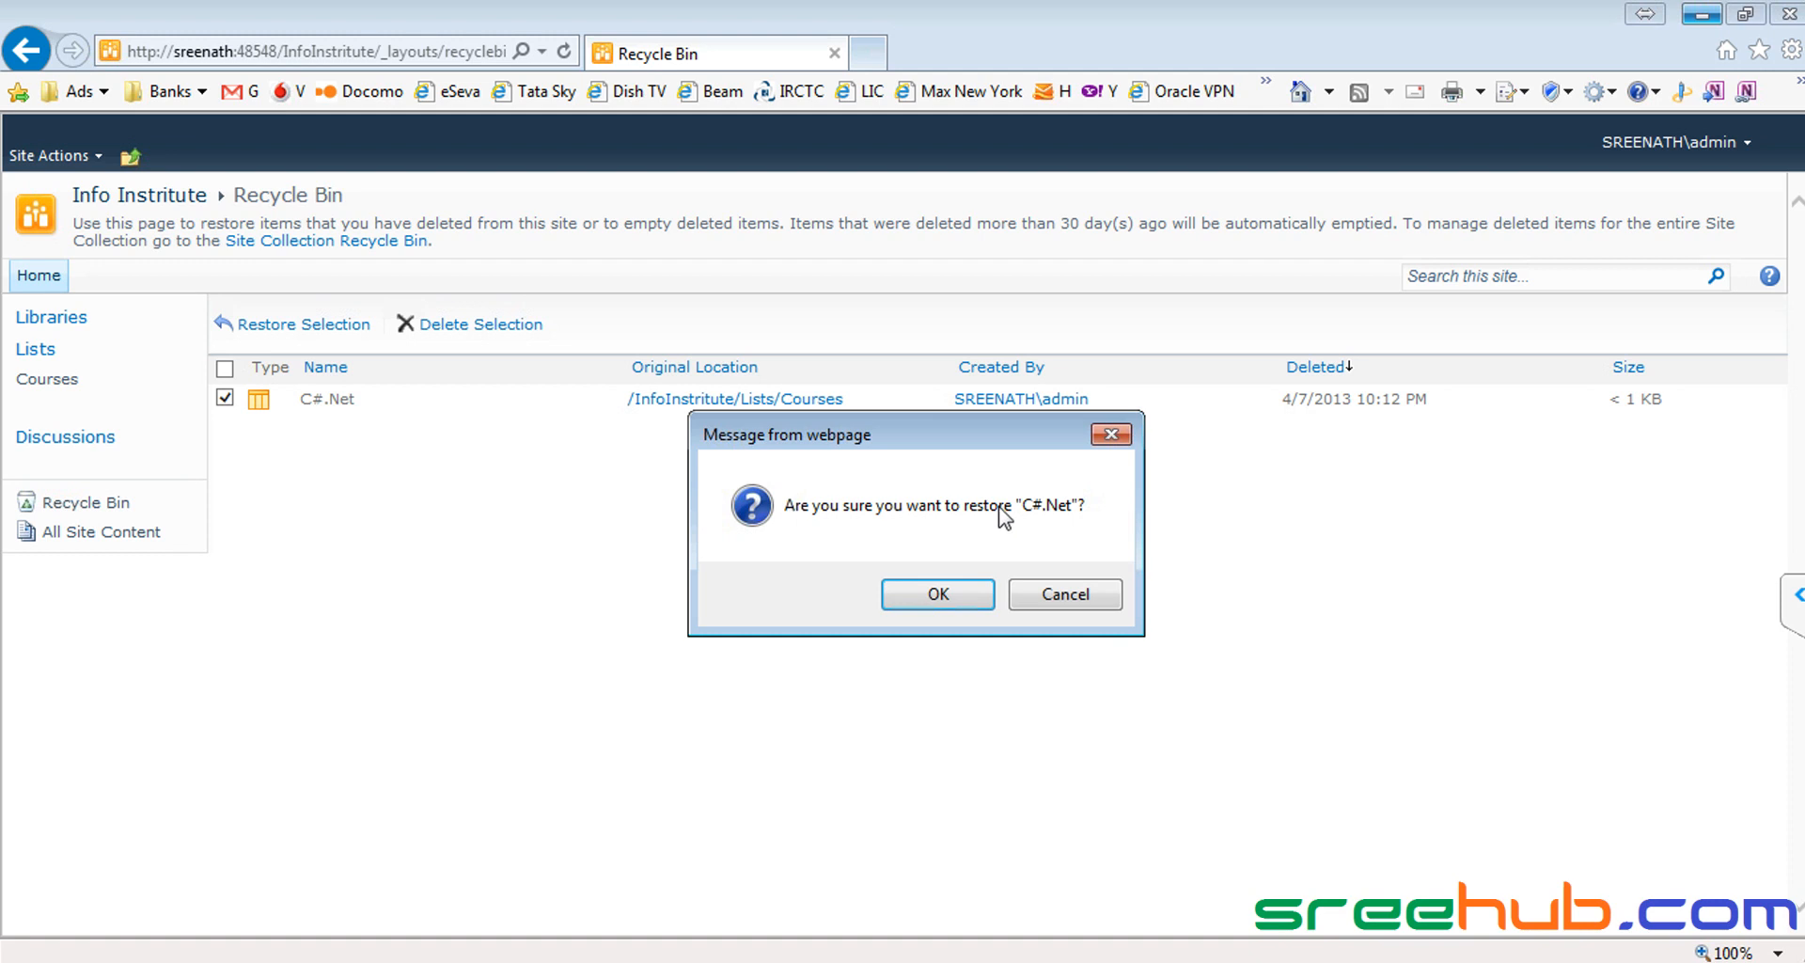
pyautogui.click(950, 607)
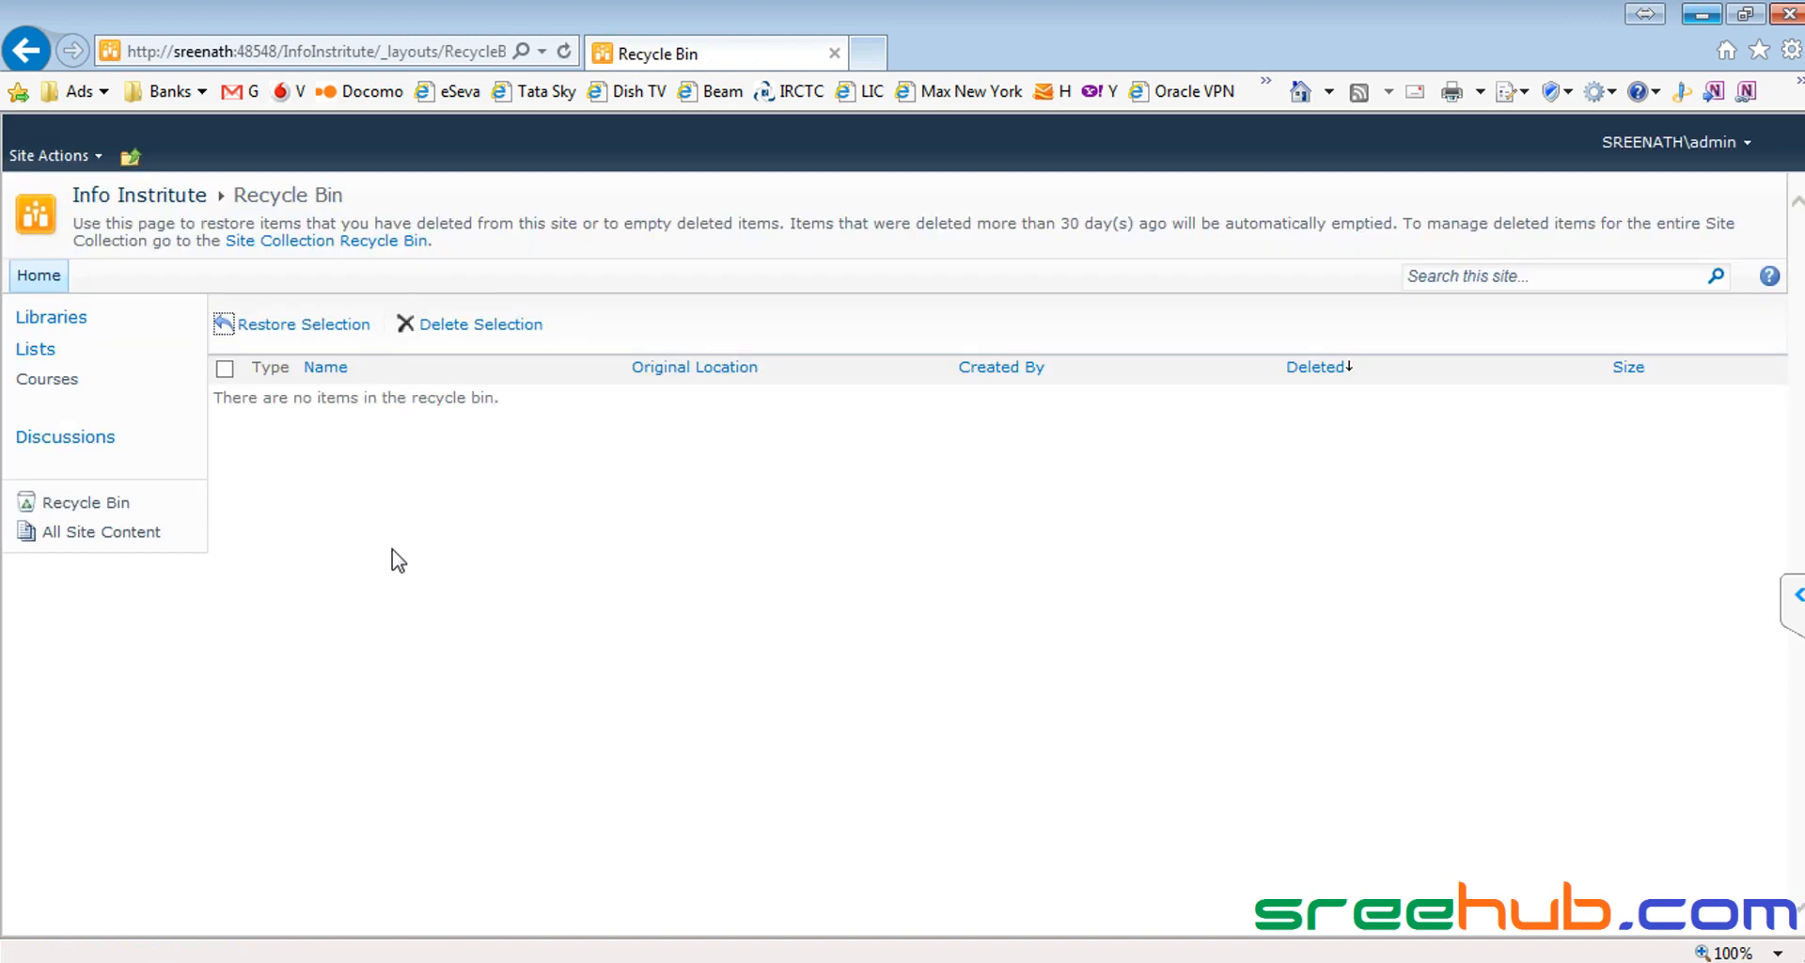
pyautogui.click(55, 380)
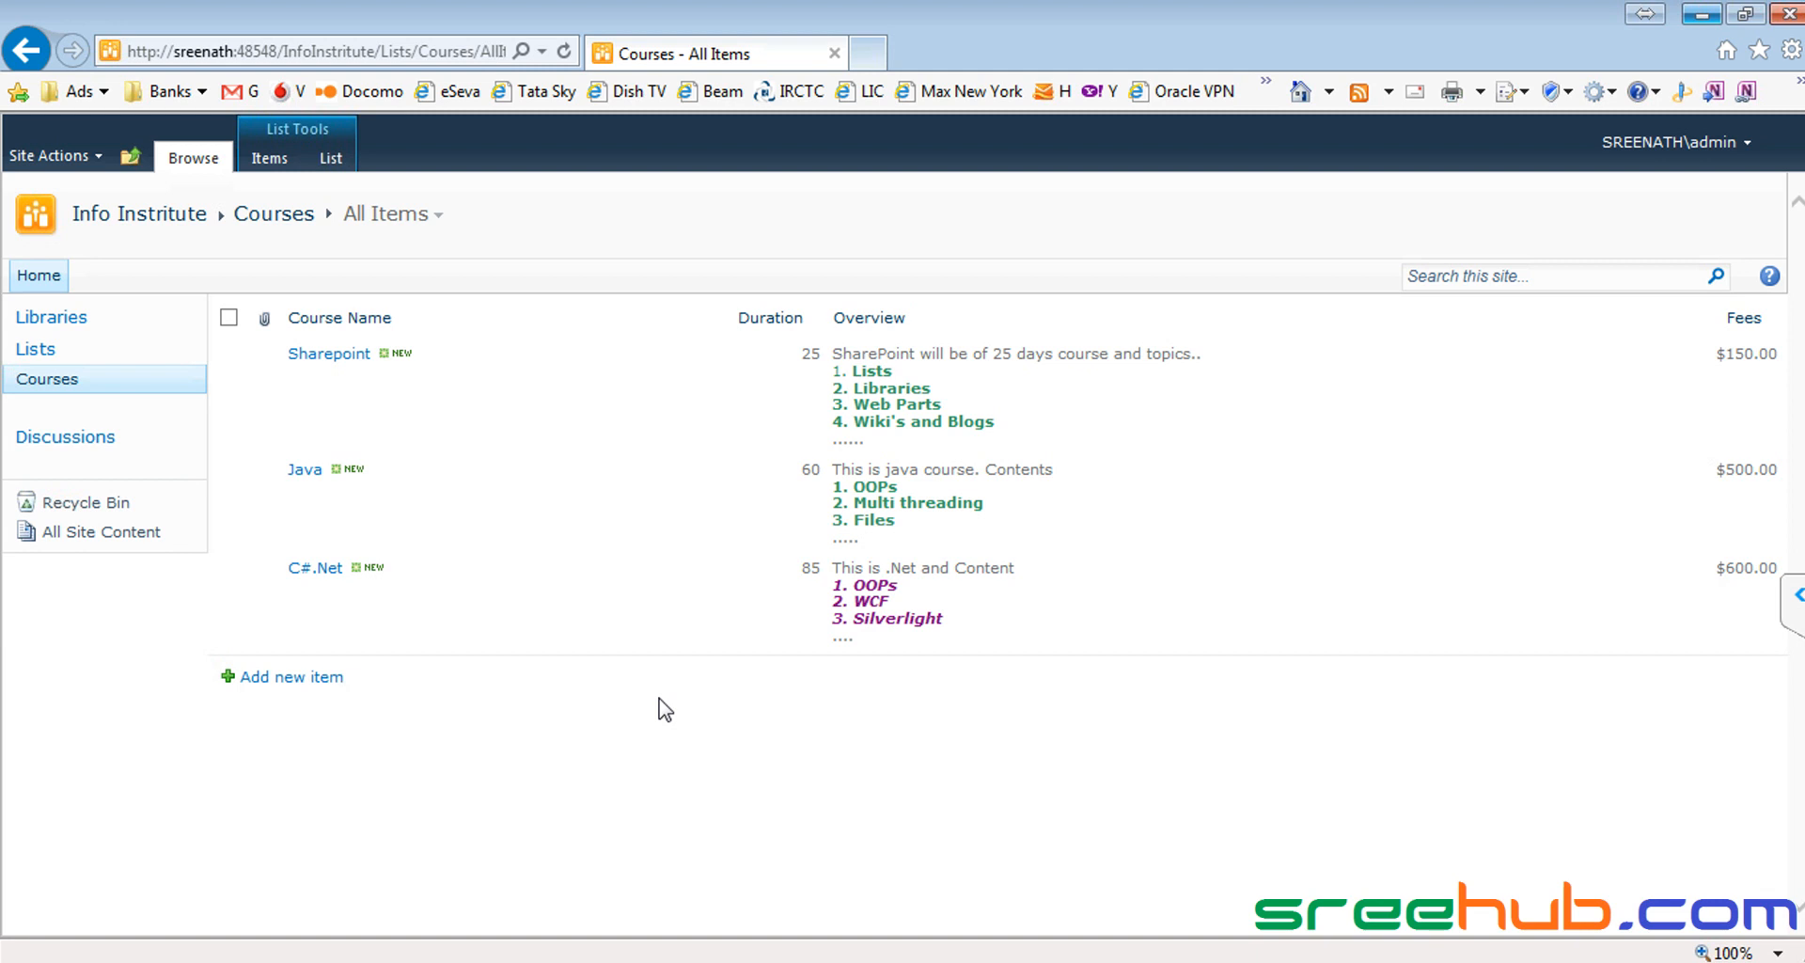
pyautogui.click(55, 381)
pyautogui.click(52, 381)
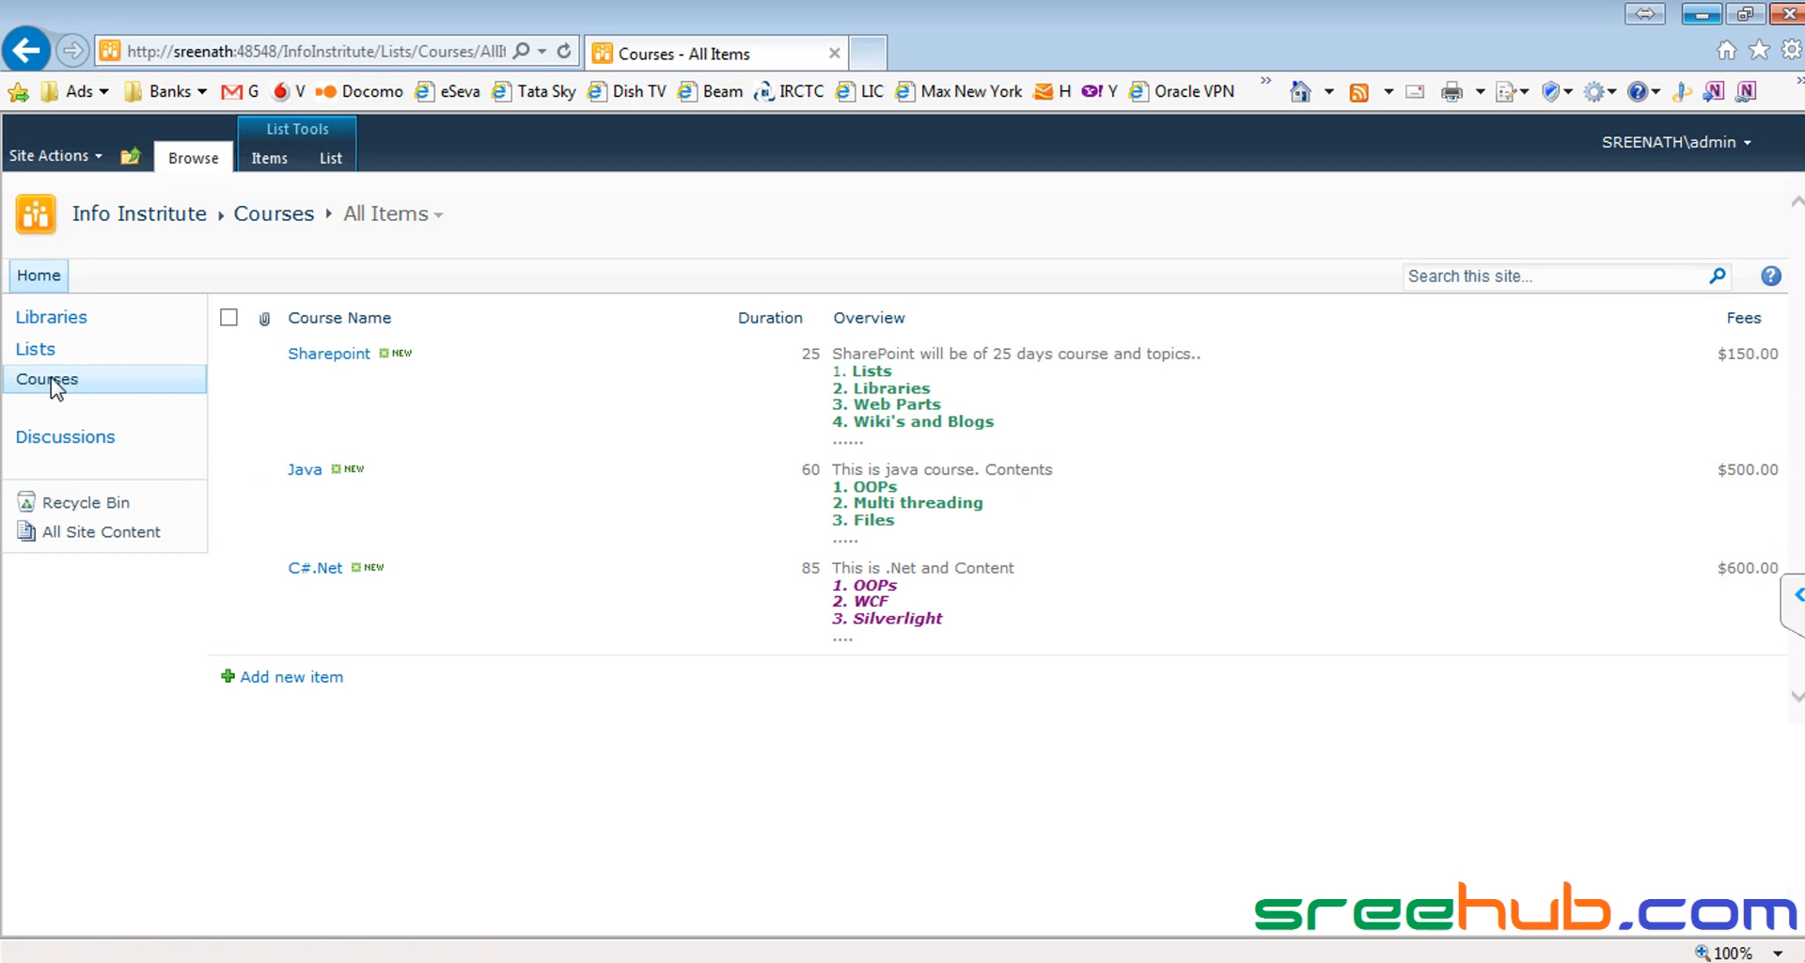
# Step: Delete the Libraries heading from the Info Institute site's Quick Launch settings
pyautogui.click(123, 231)
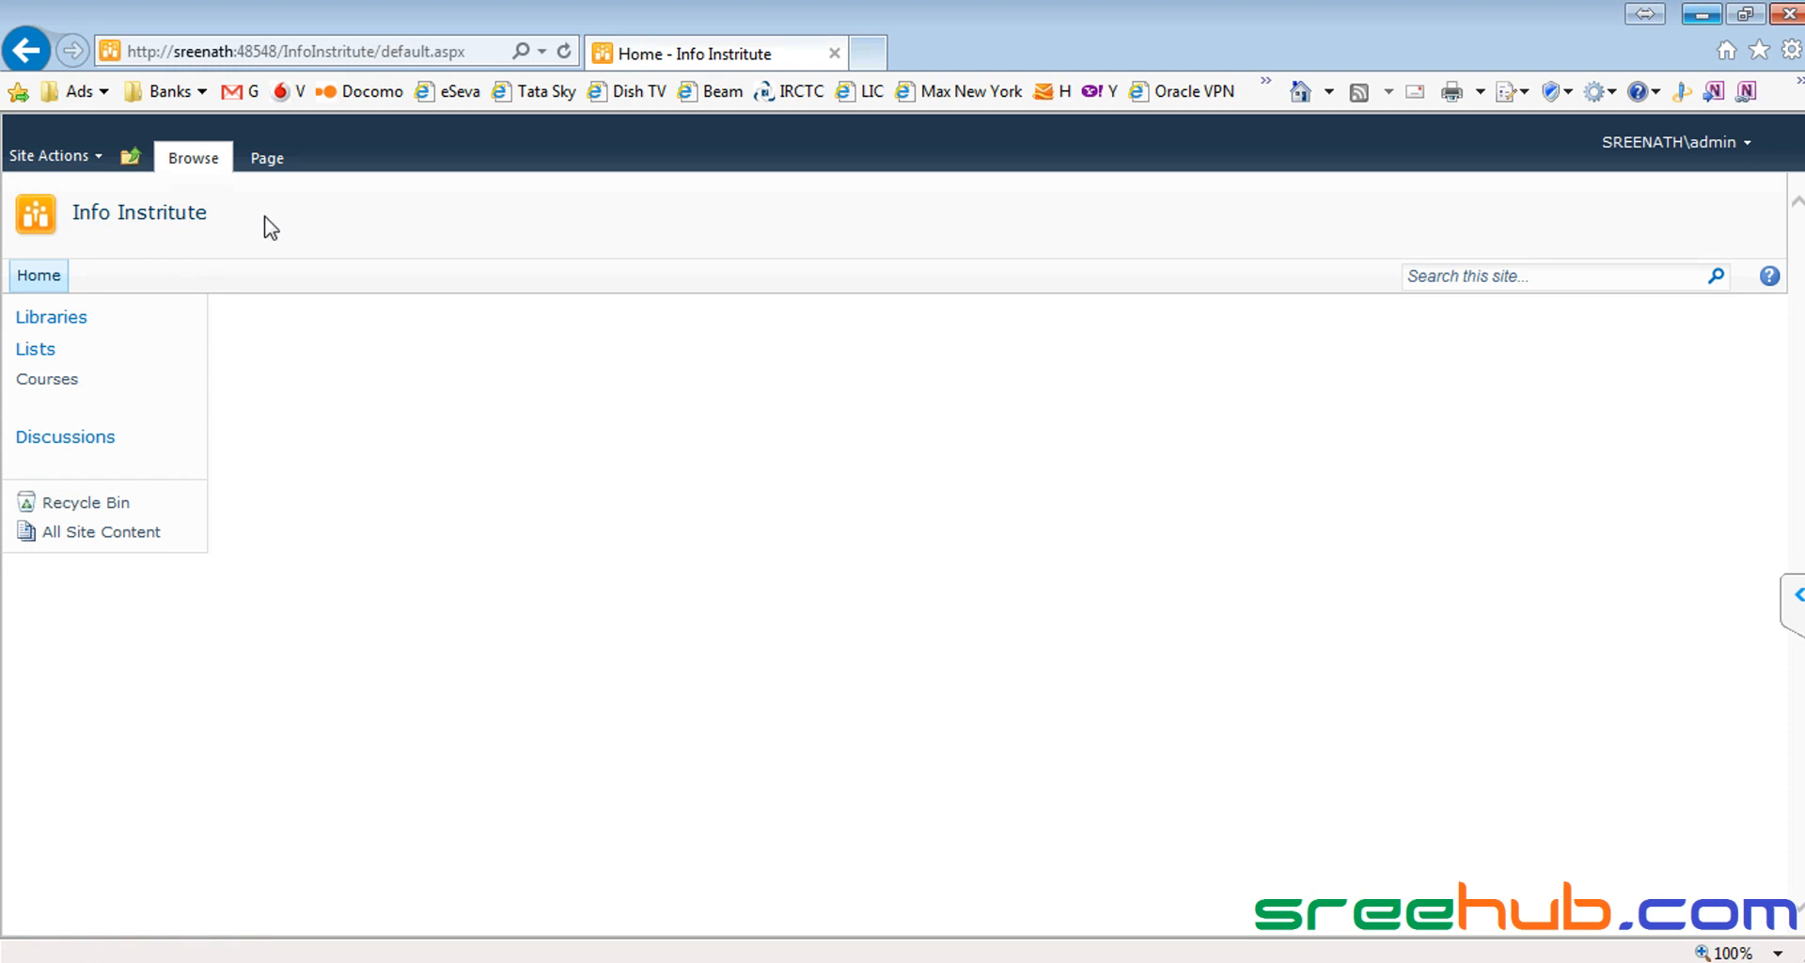
pyautogui.moveTo(209, 216); pyautogui.dragTo(69, 222)
pyautogui.click(296, 268)
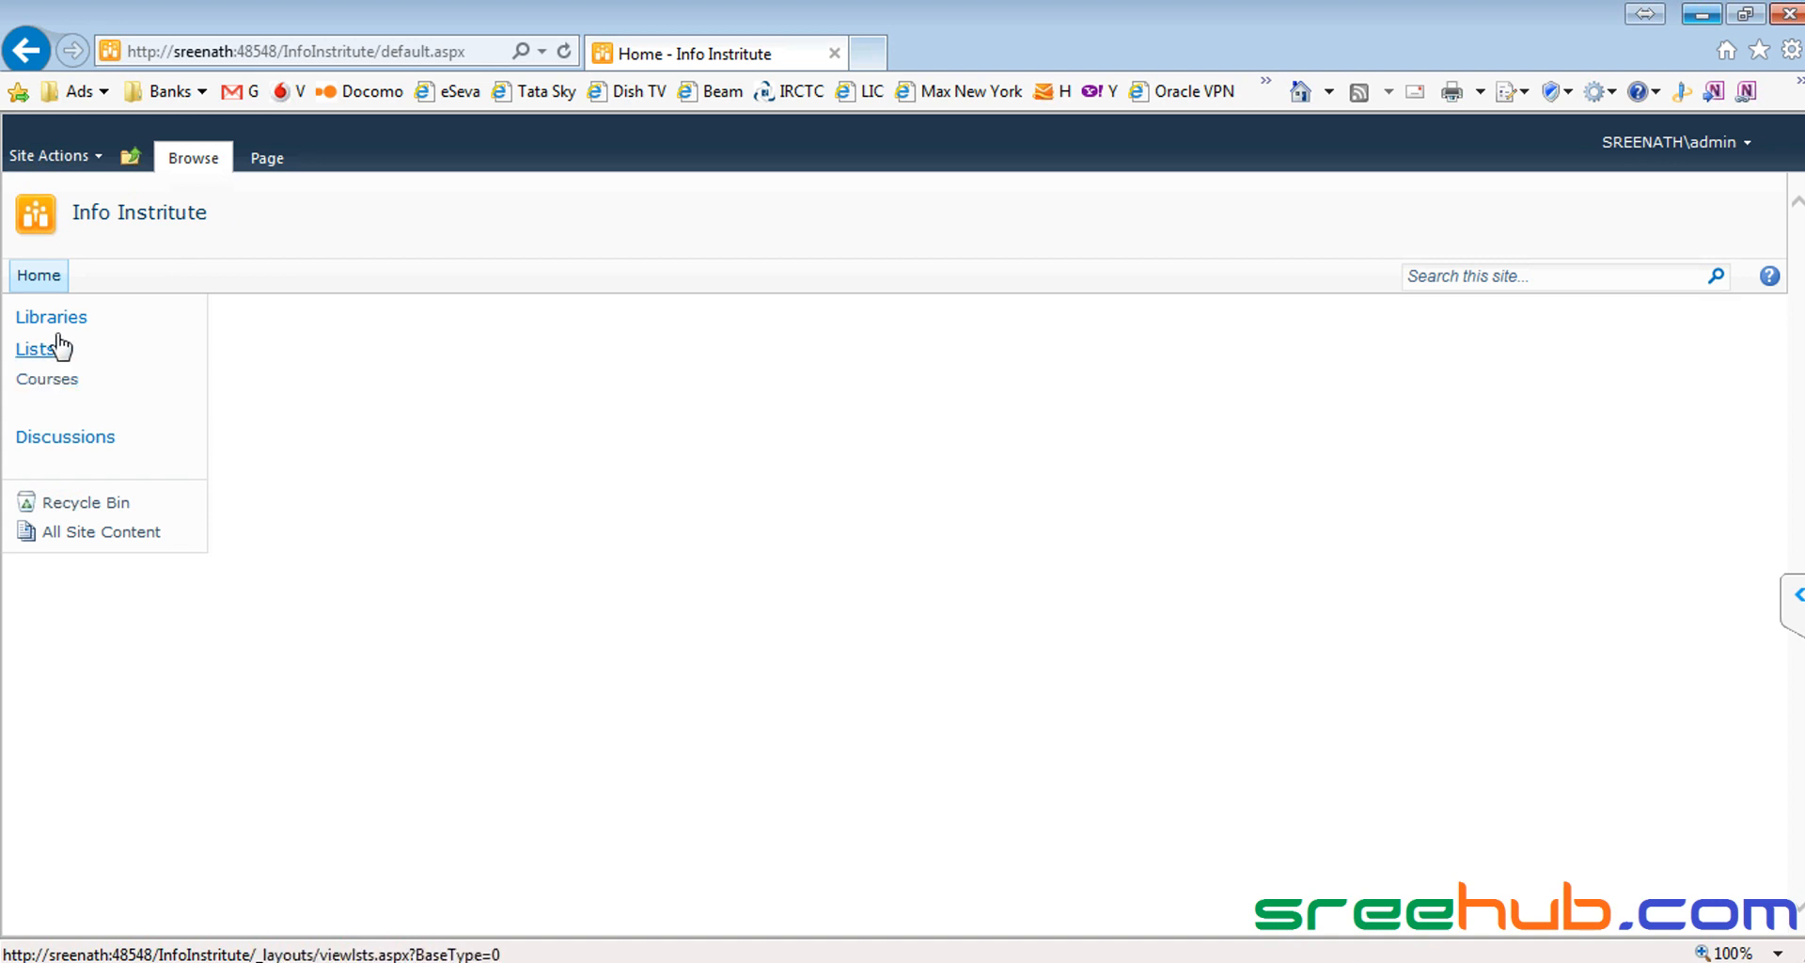
pyautogui.click(72, 158)
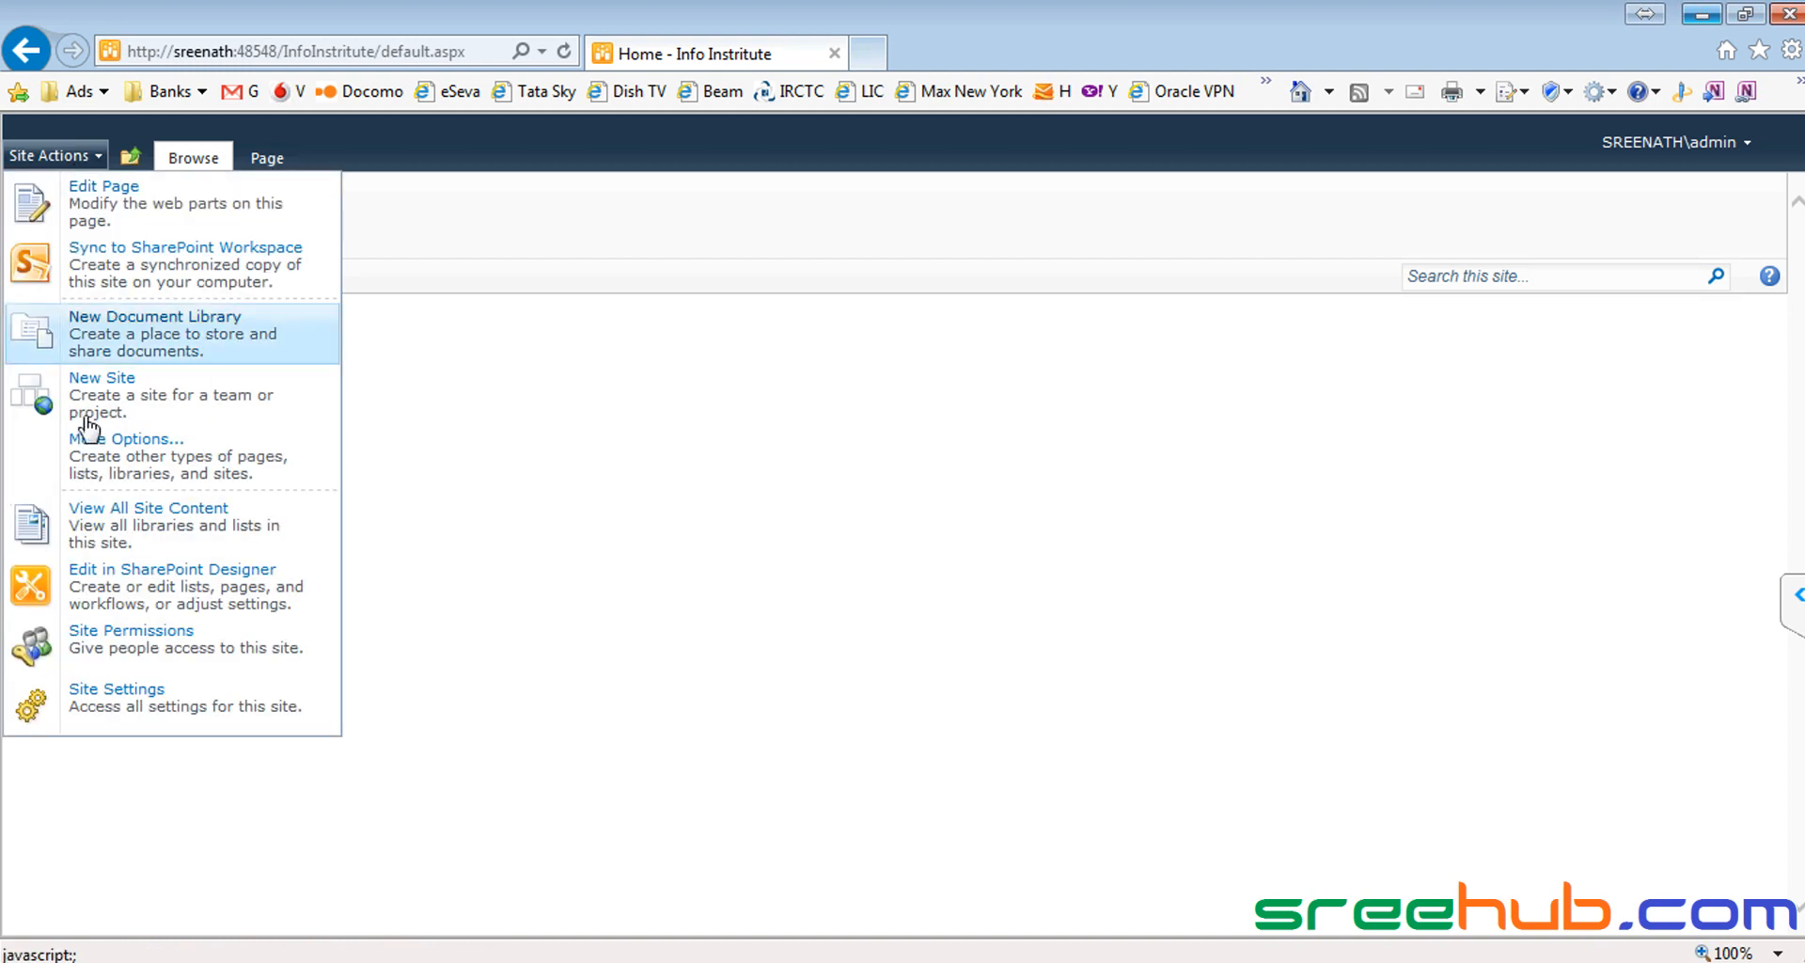
pyautogui.click(100, 720)
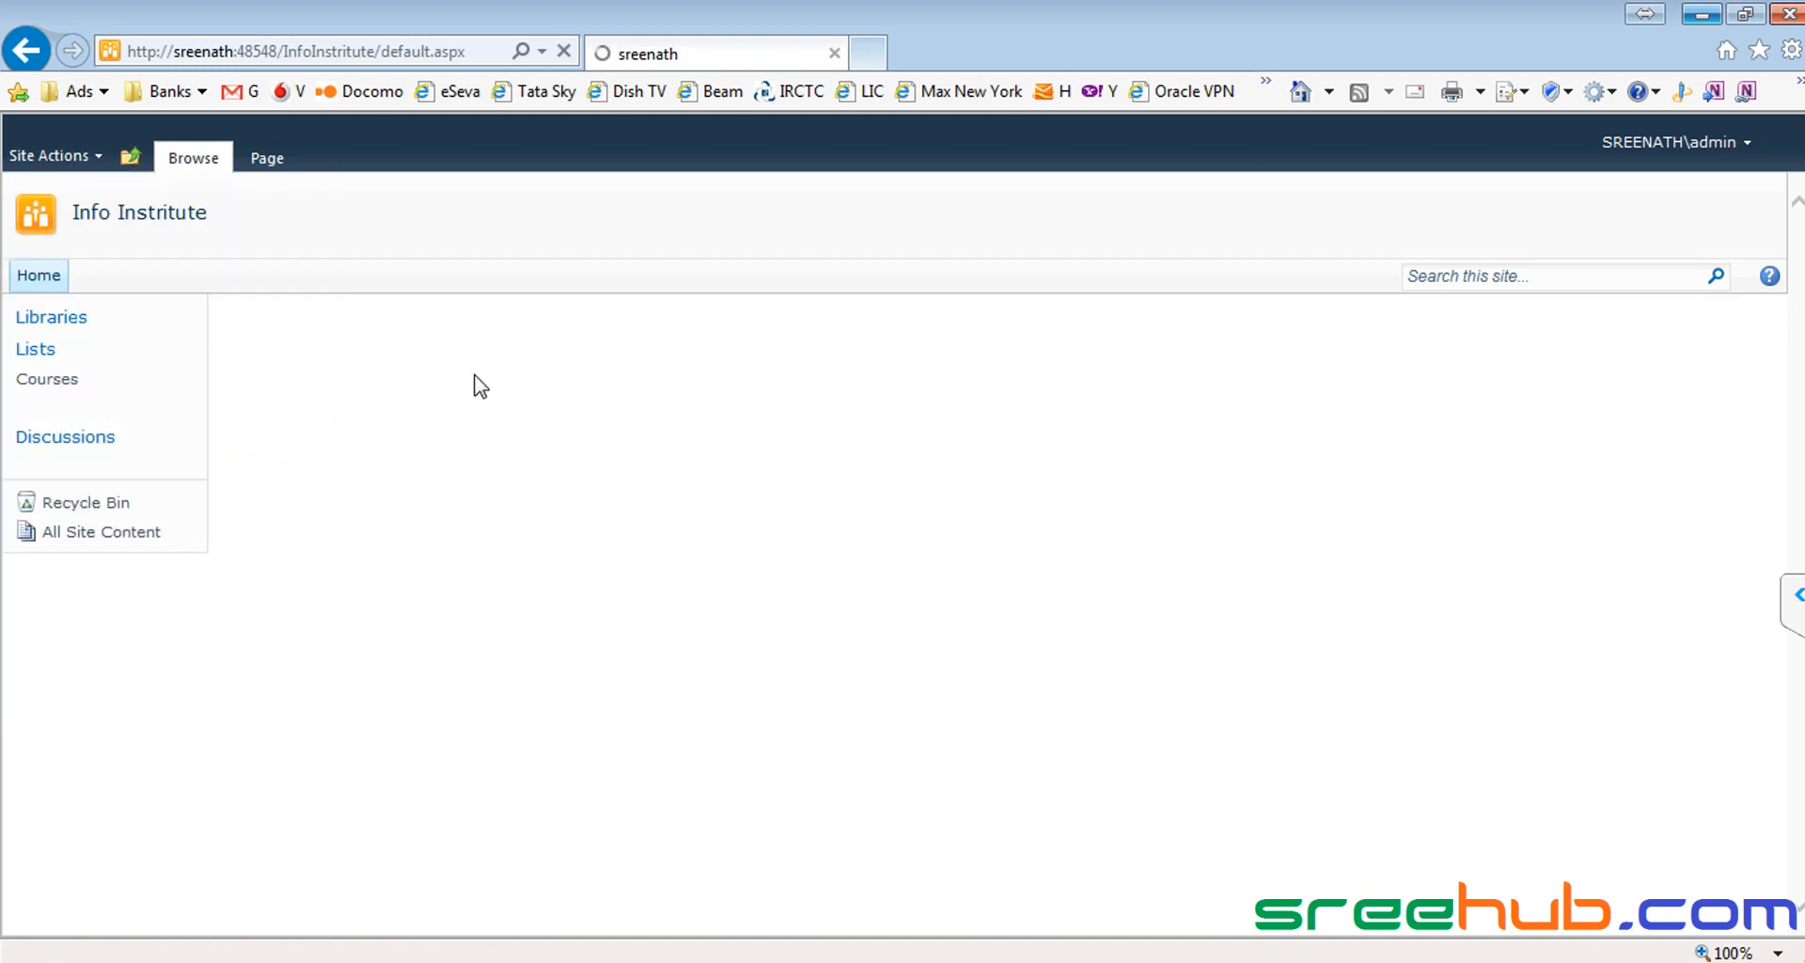
pyautogui.click(875, 362)
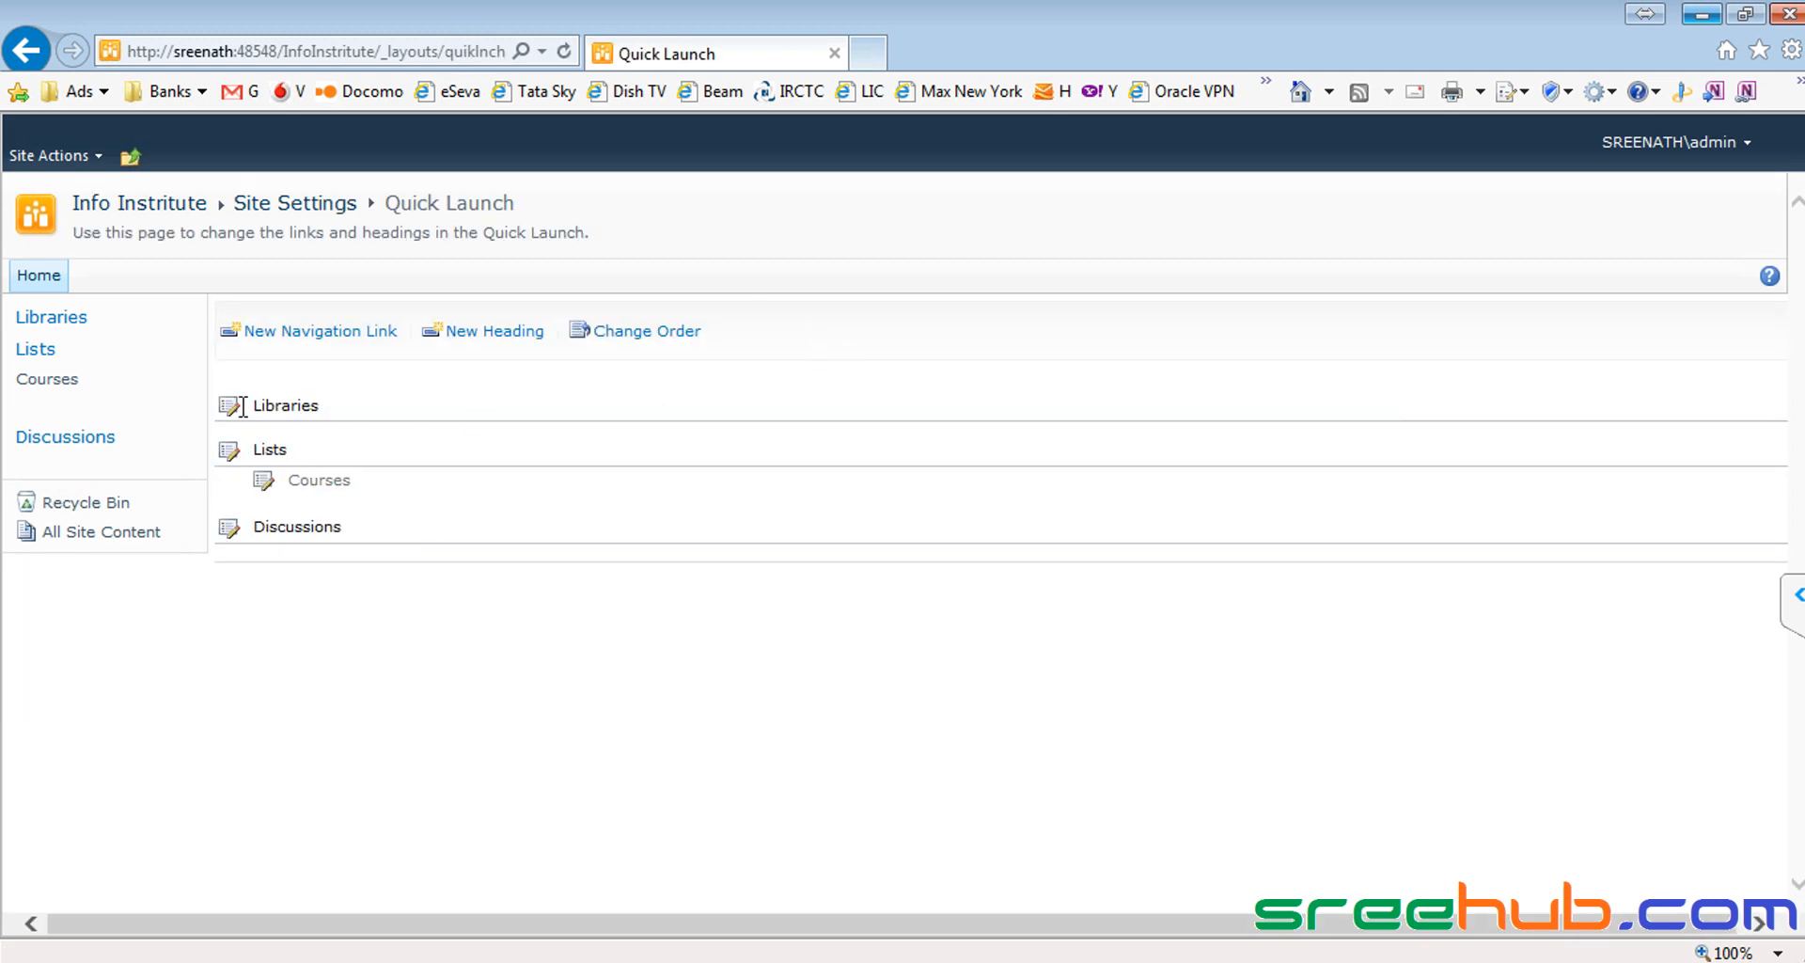
pyautogui.click(230, 409)
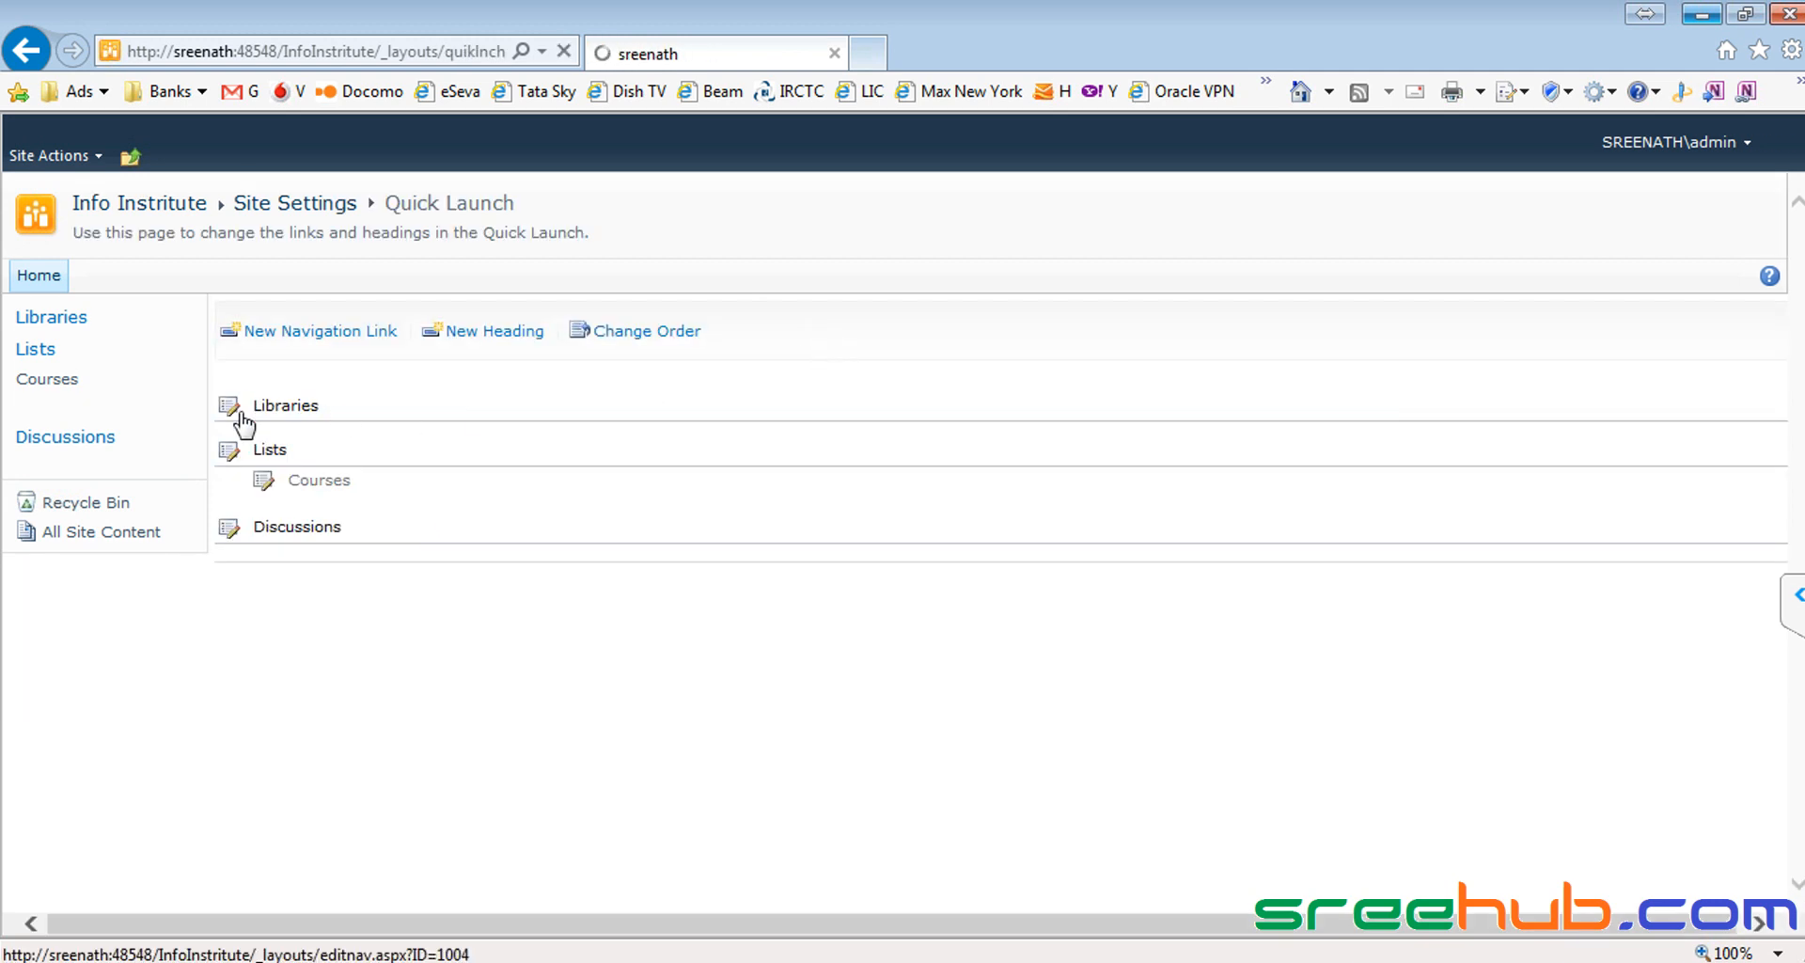
pyautogui.click(1180, 476)
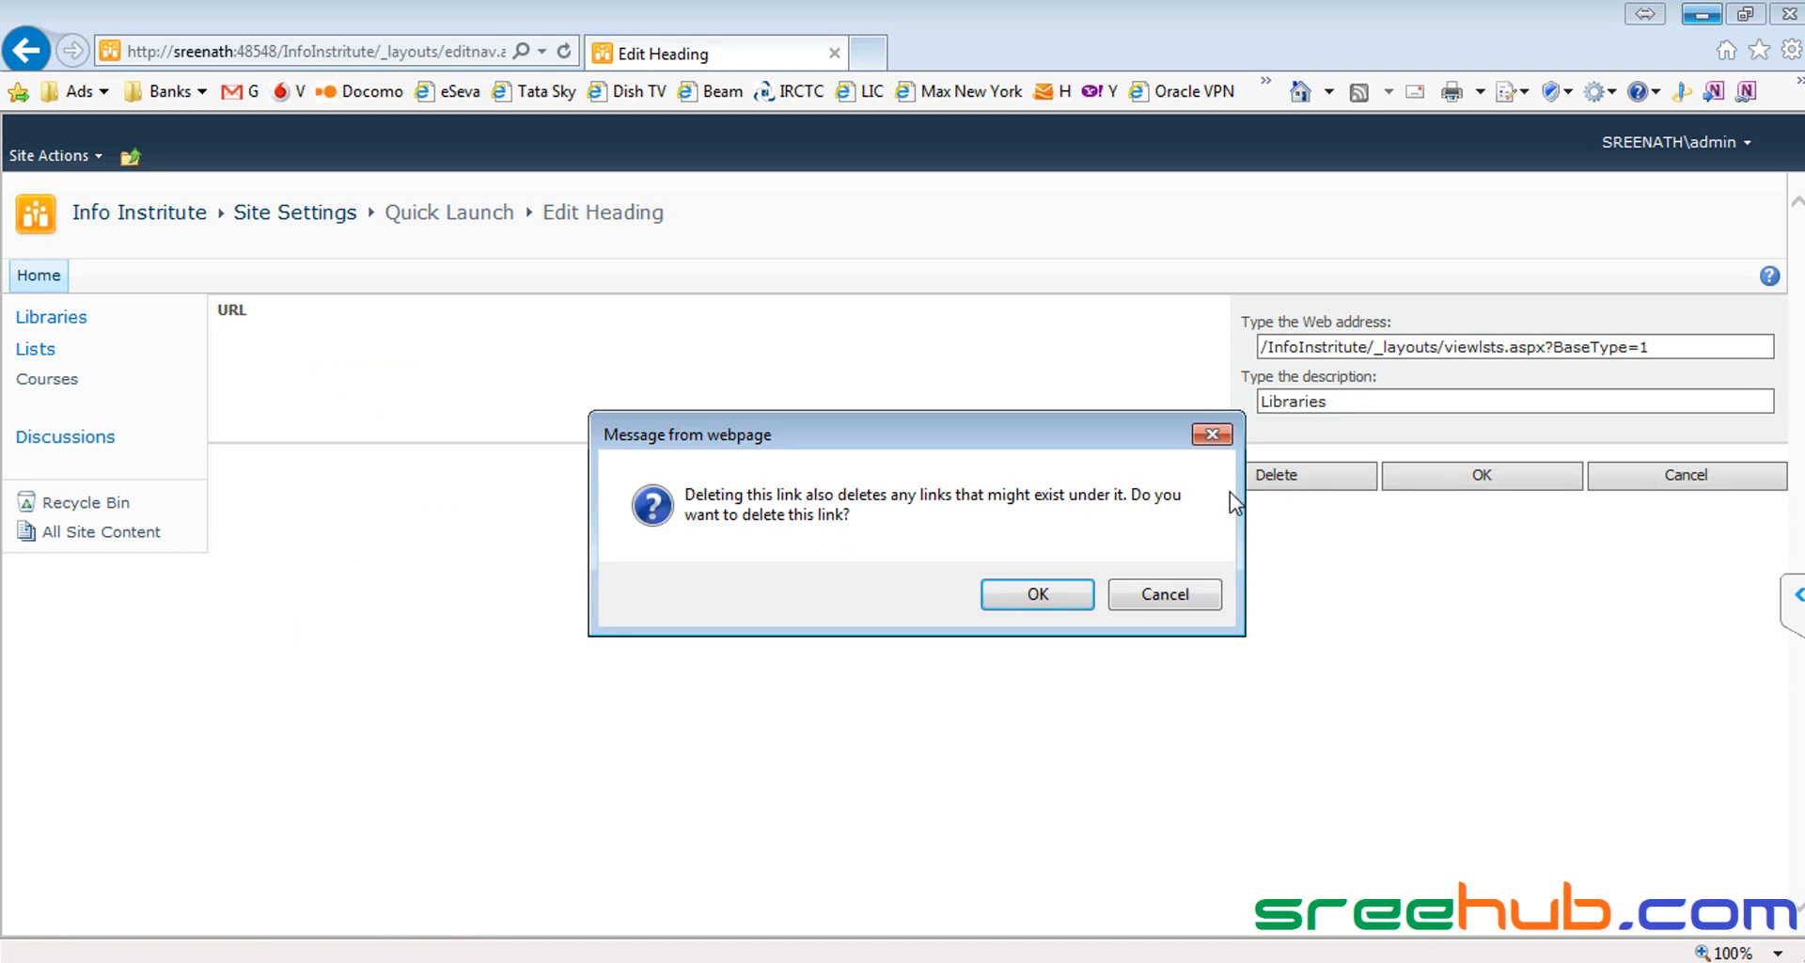
pyautogui.click(1035, 594)
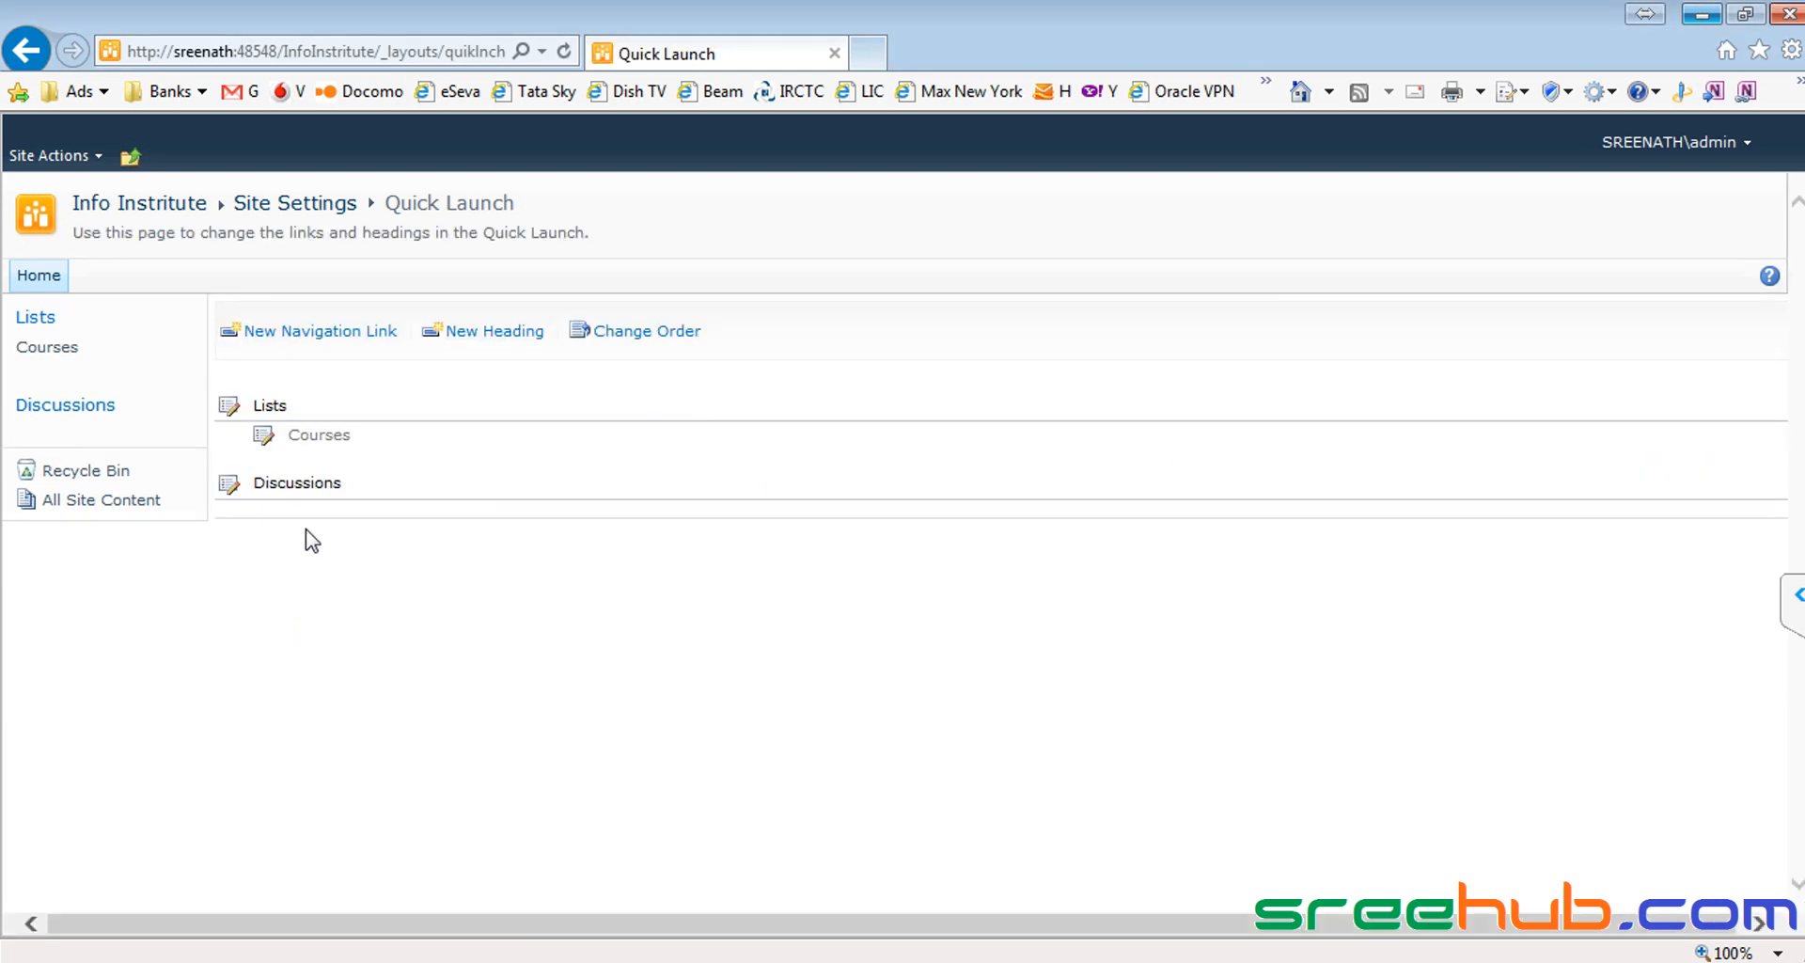
# Step: Delete the Discussions heading from the Quick Launch and return to the site's home page
pyautogui.click(229, 483)
pyautogui.click(1260, 491)
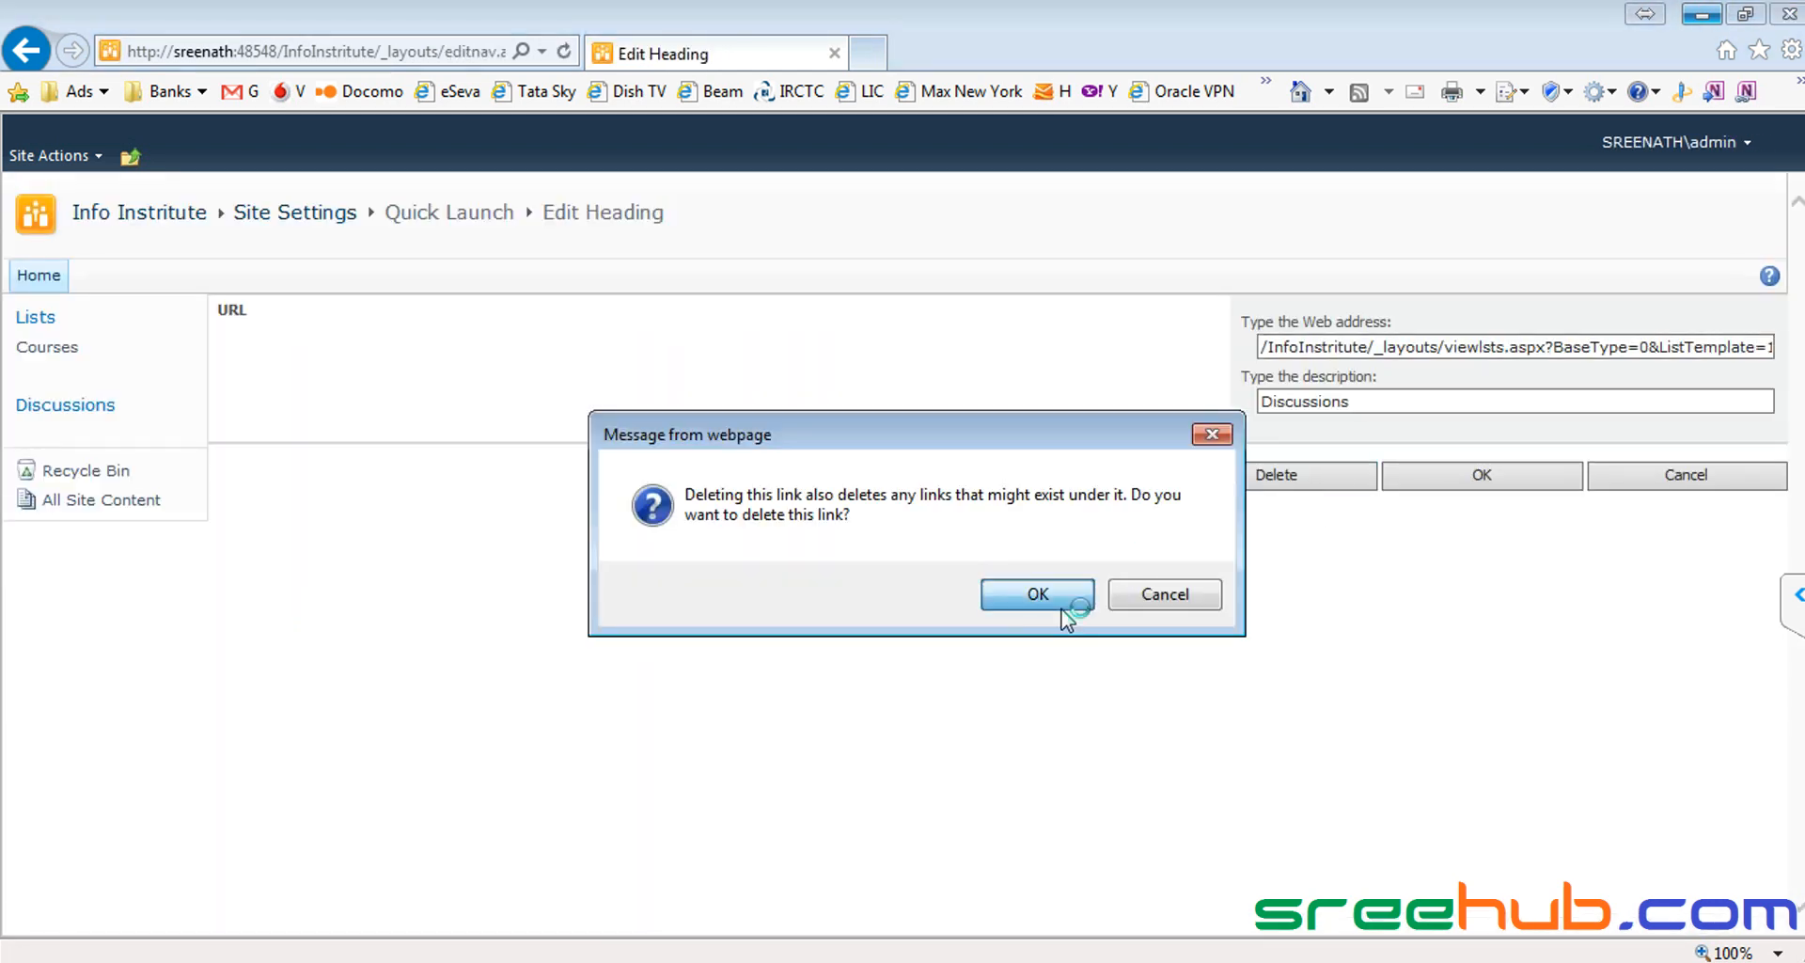
pyautogui.click(1034, 593)
pyautogui.click(129, 201)
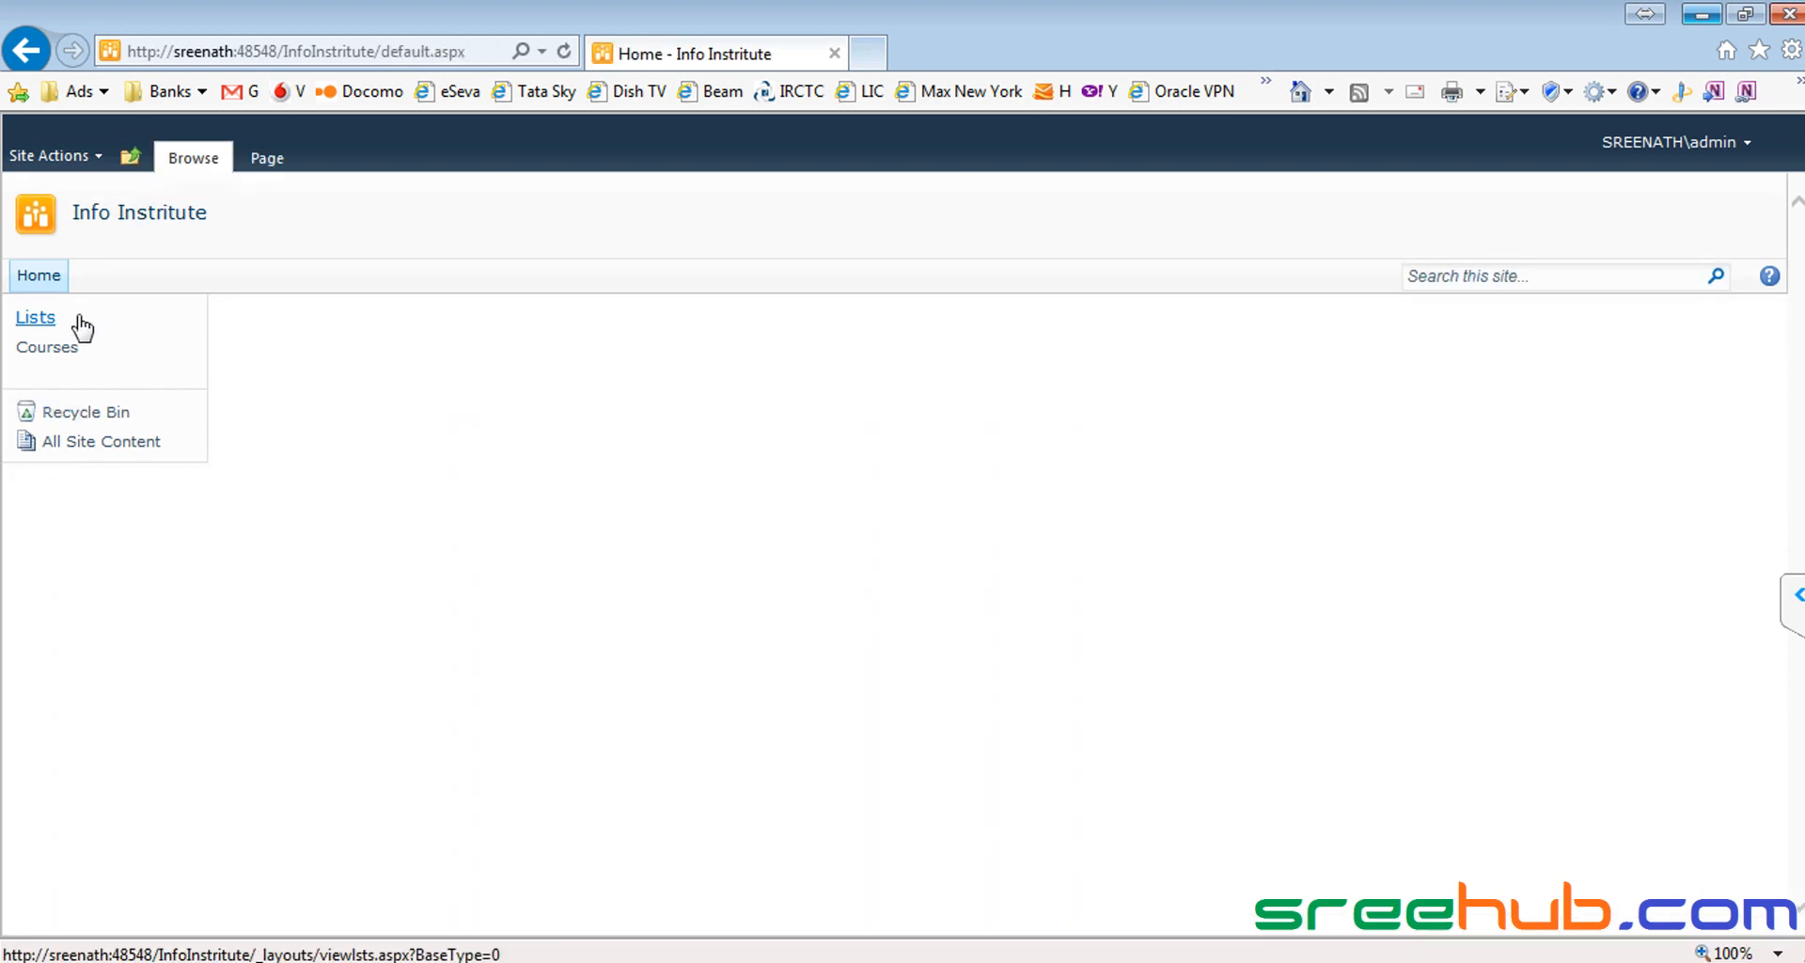
# Step: Delete the Java item from the Courses list and confirm sending it to the Recycle Bin
pyautogui.click(40, 350)
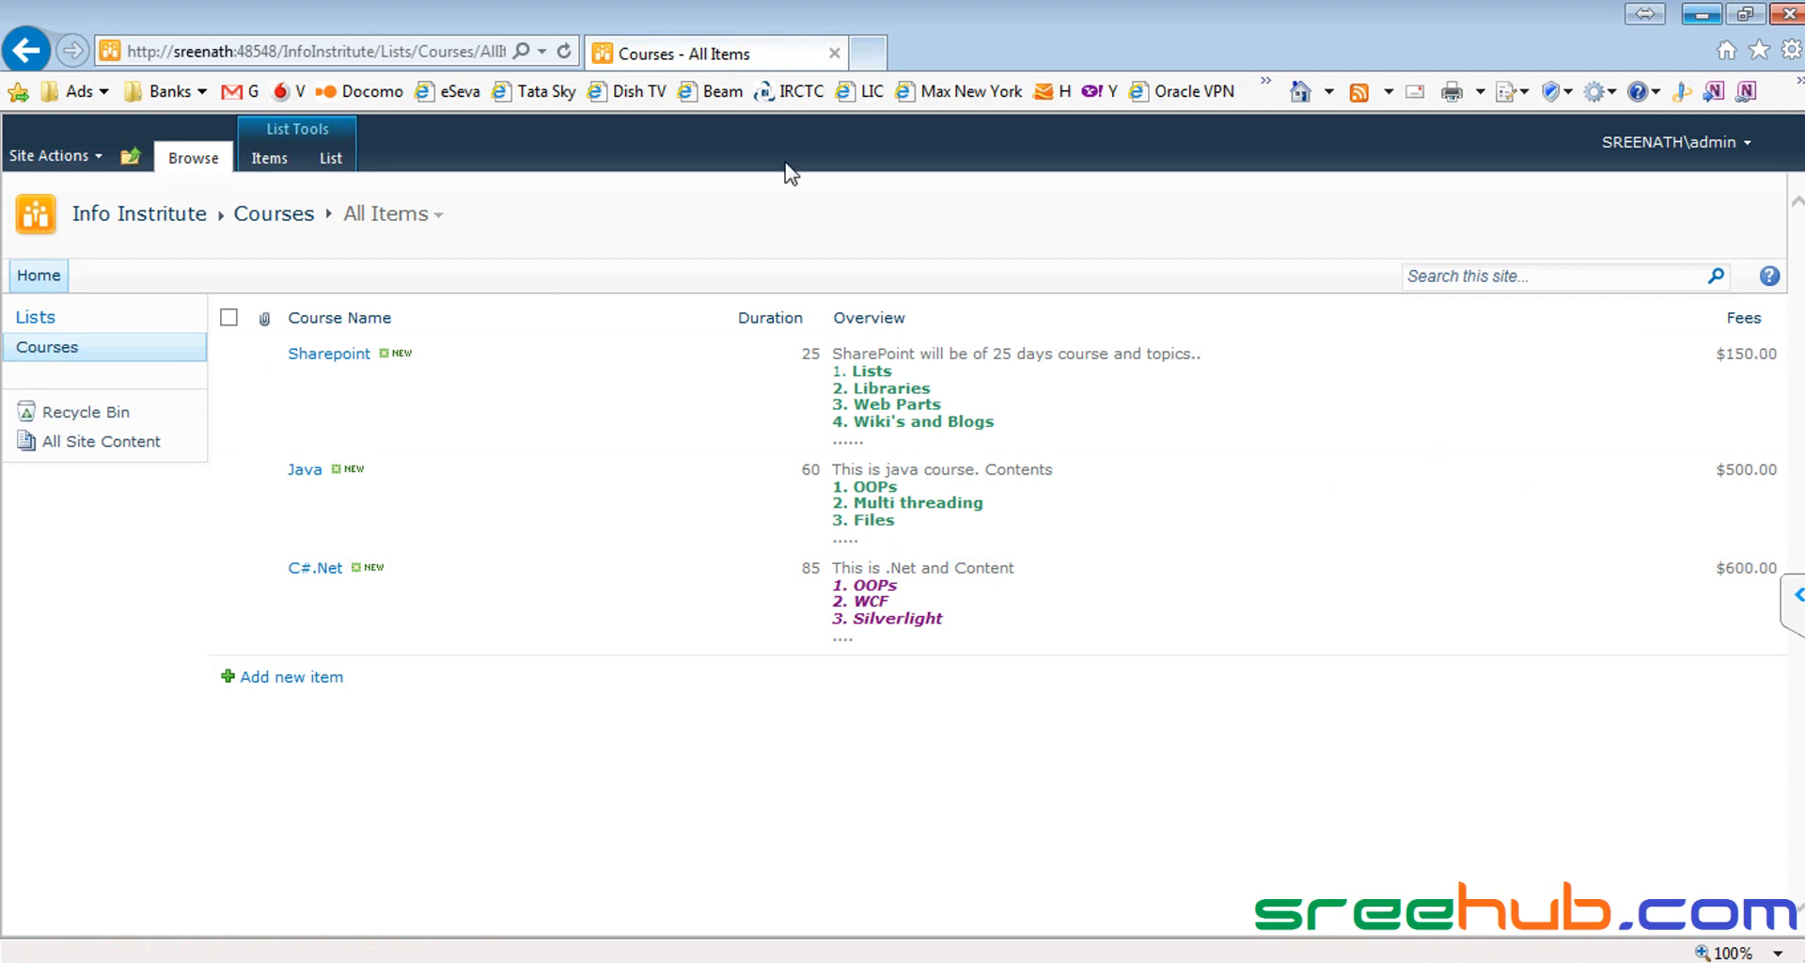
pyautogui.click(614, 507)
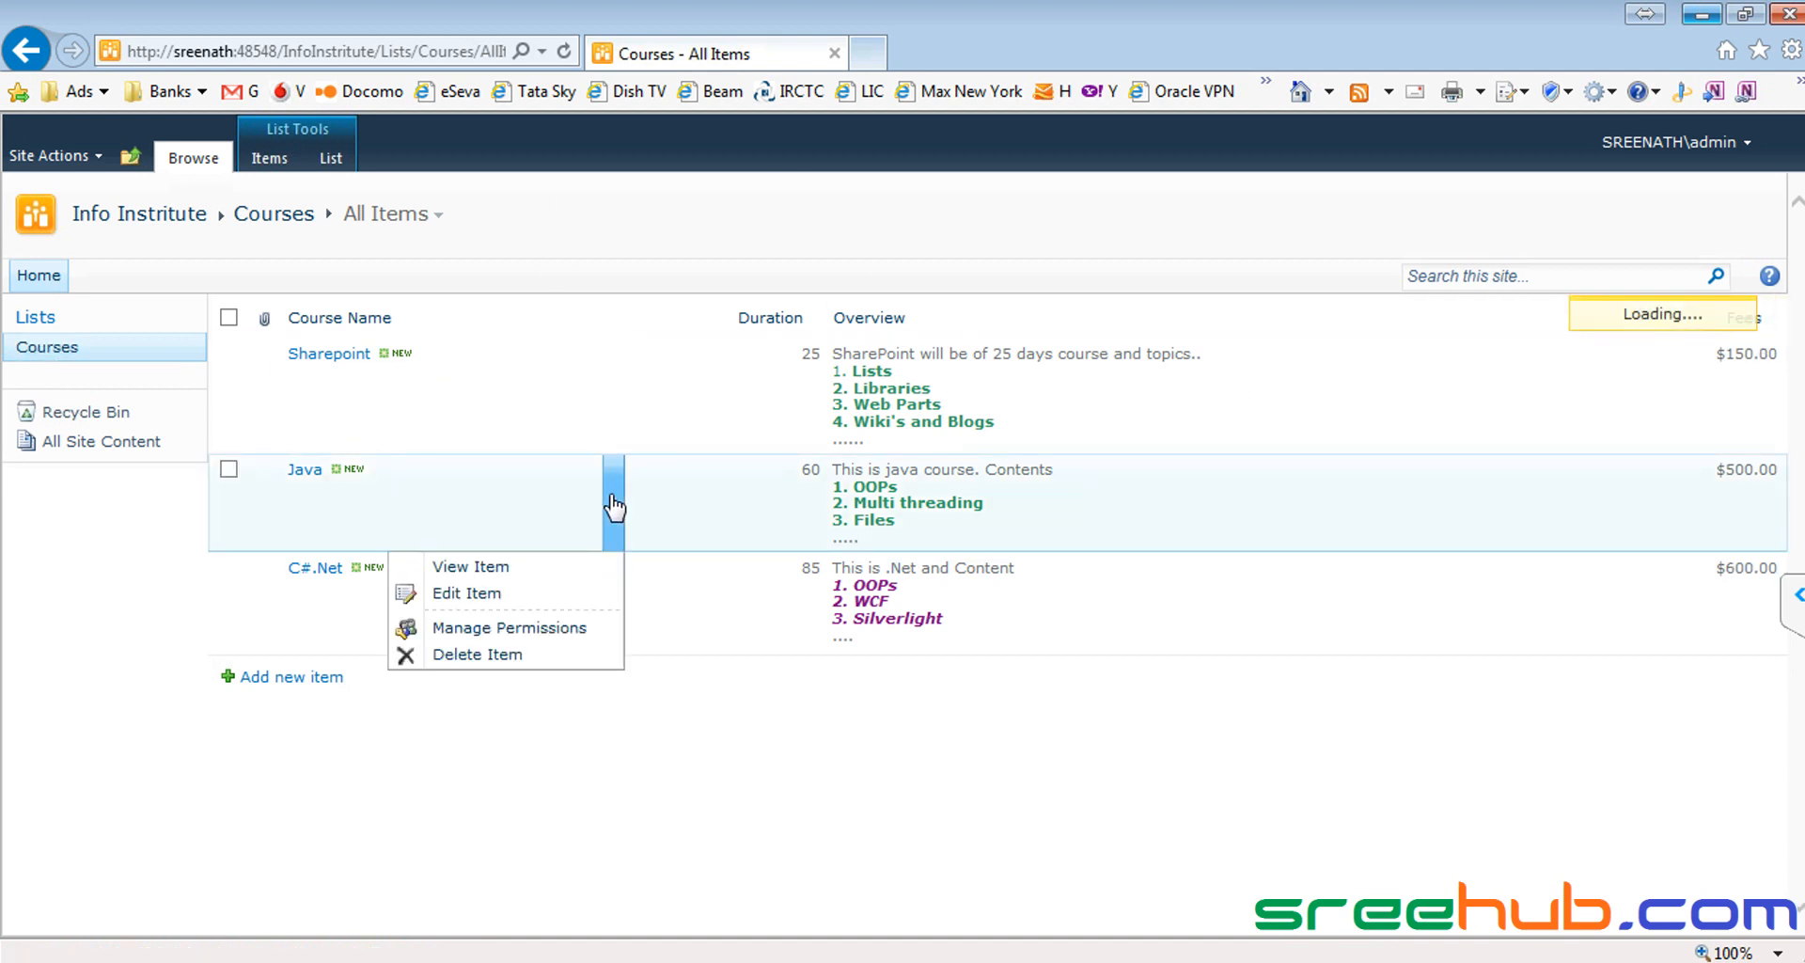
pyautogui.click(484, 656)
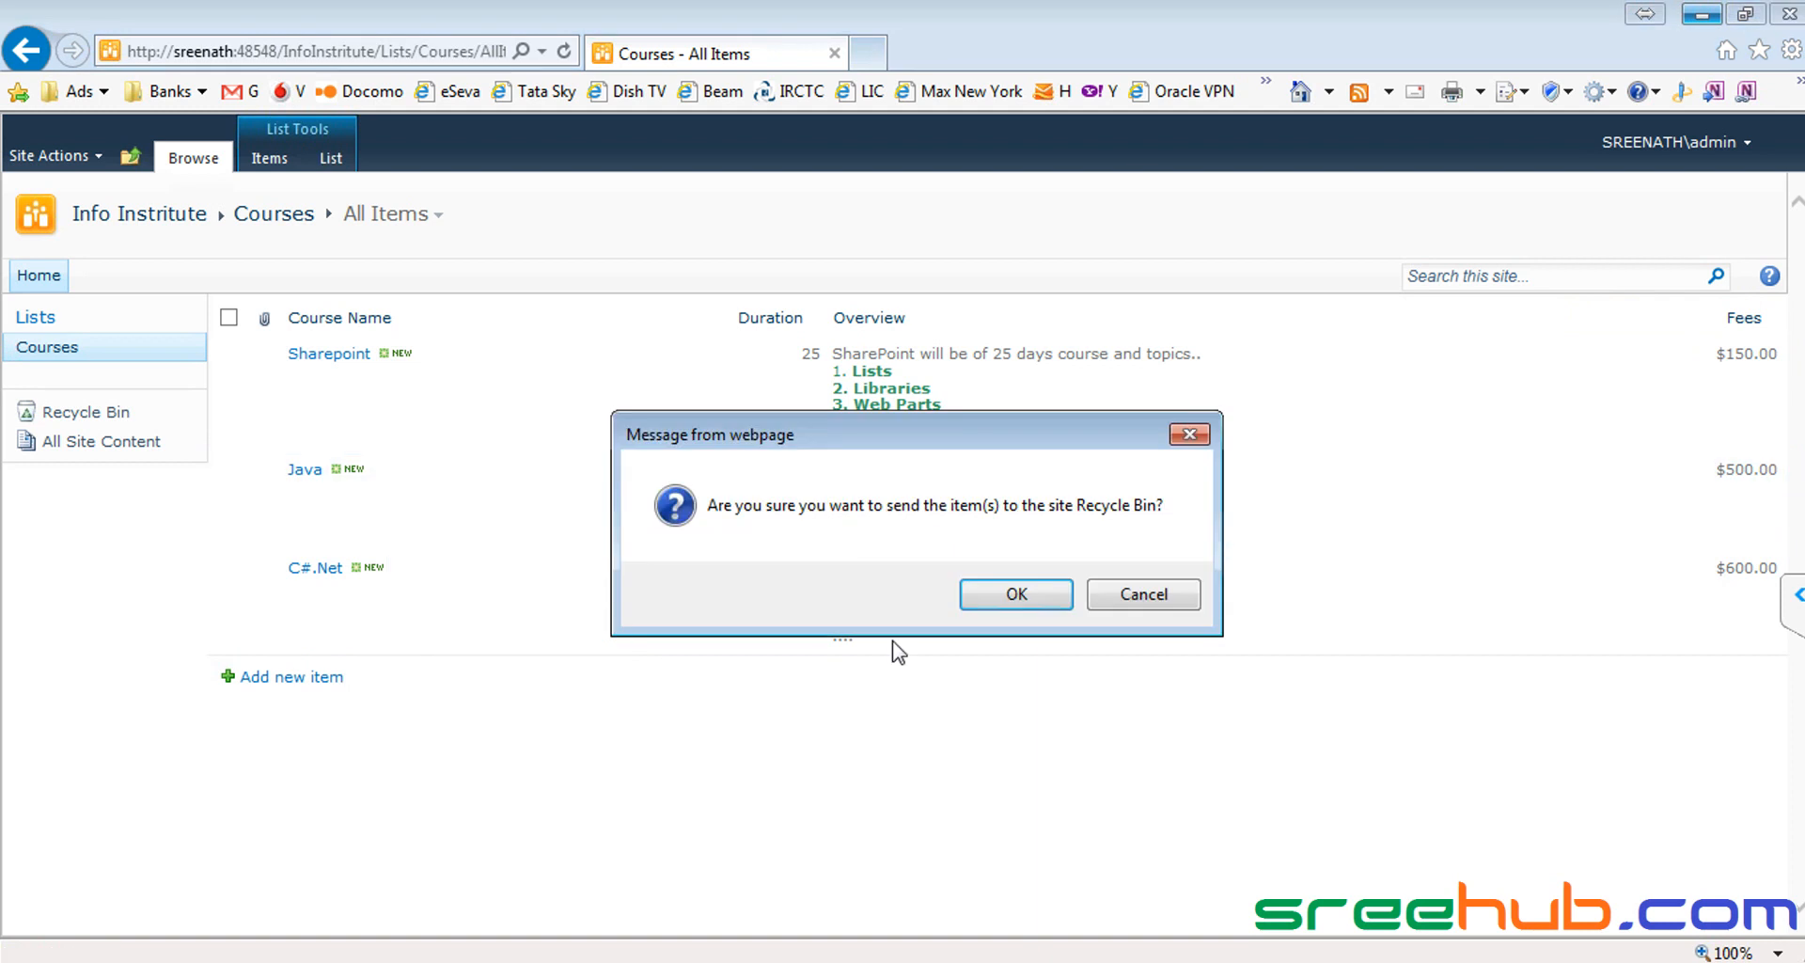
pyautogui.click(996, 607)
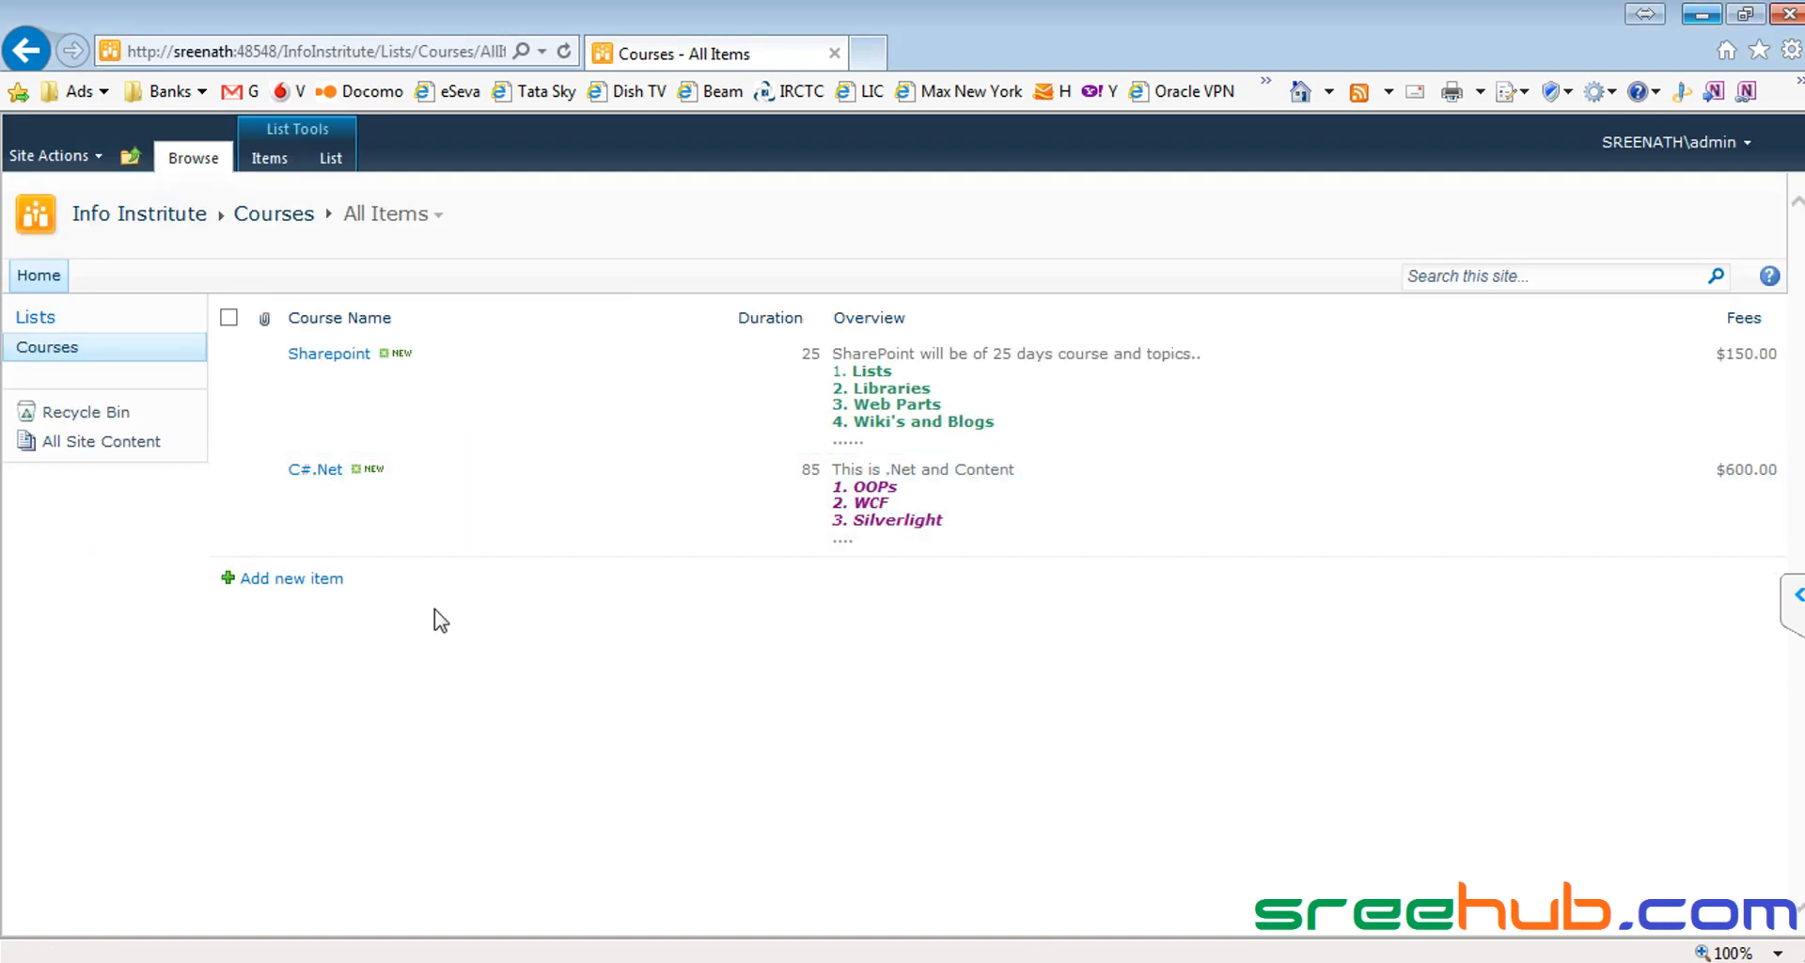
# Step: Restore the Java item from the Recycle Bin and reopen the Courses list
pyautogui.click(75, 416)
pyautogui.click(225, 398)
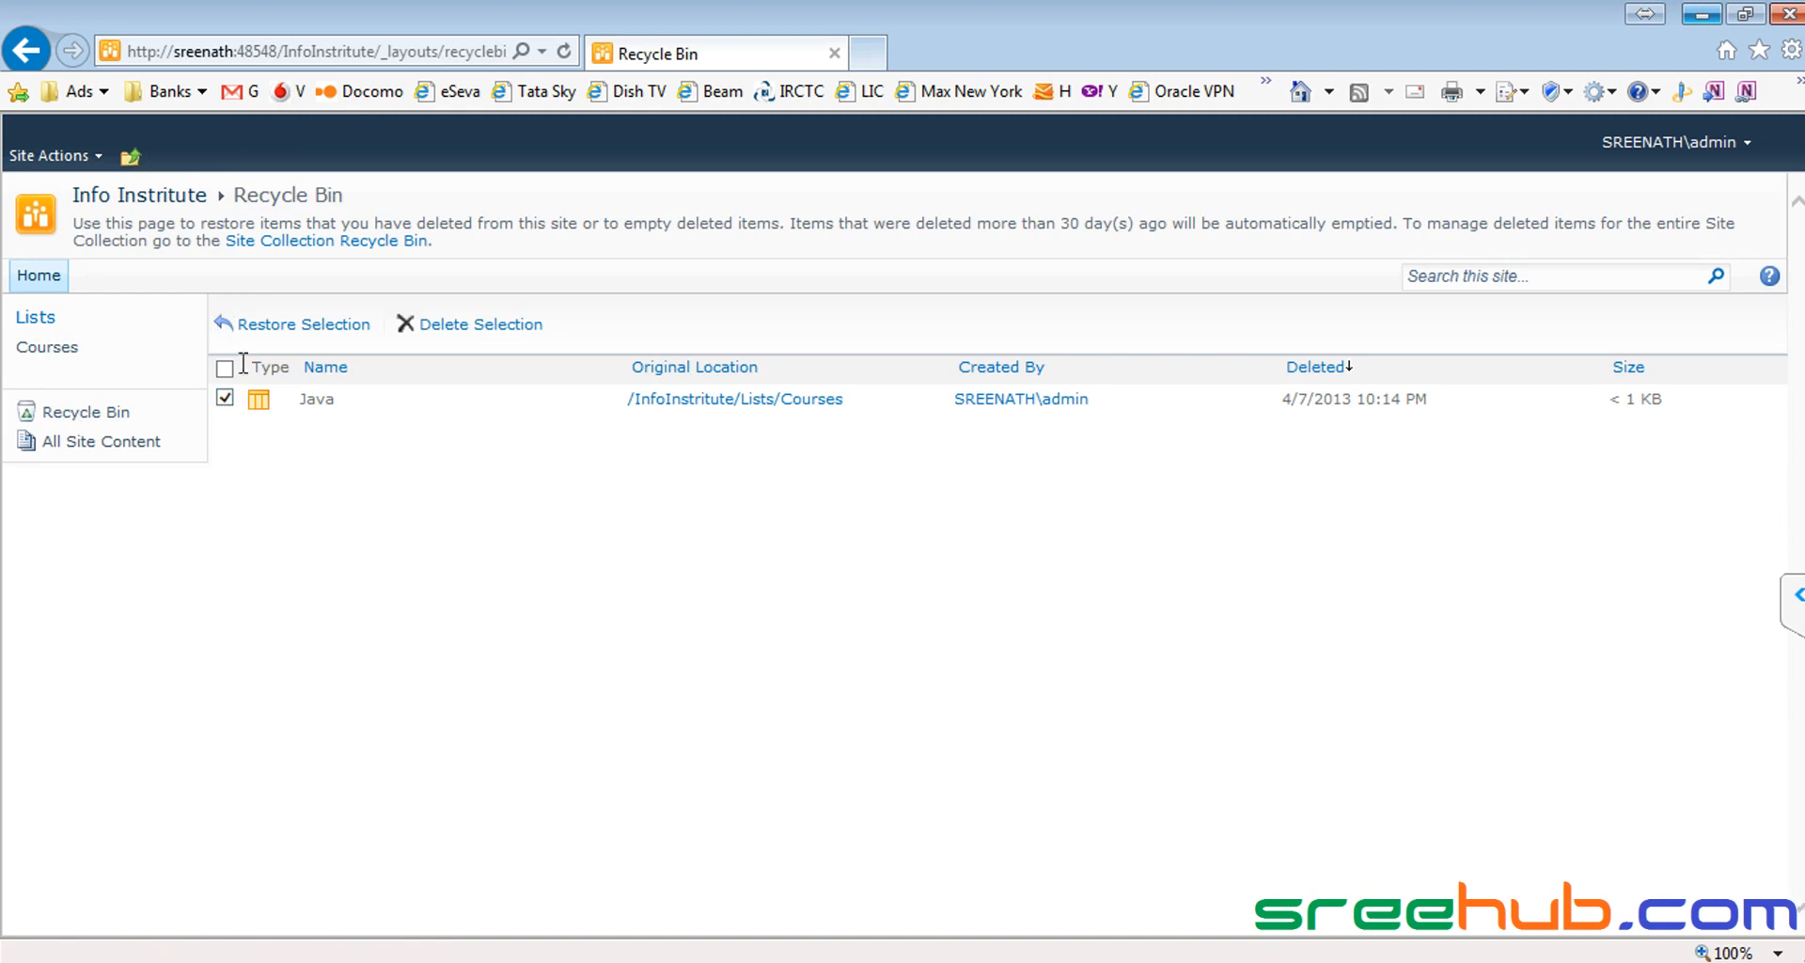
pyautogui.click(252, 325)
pyautogui.click(950, 583)
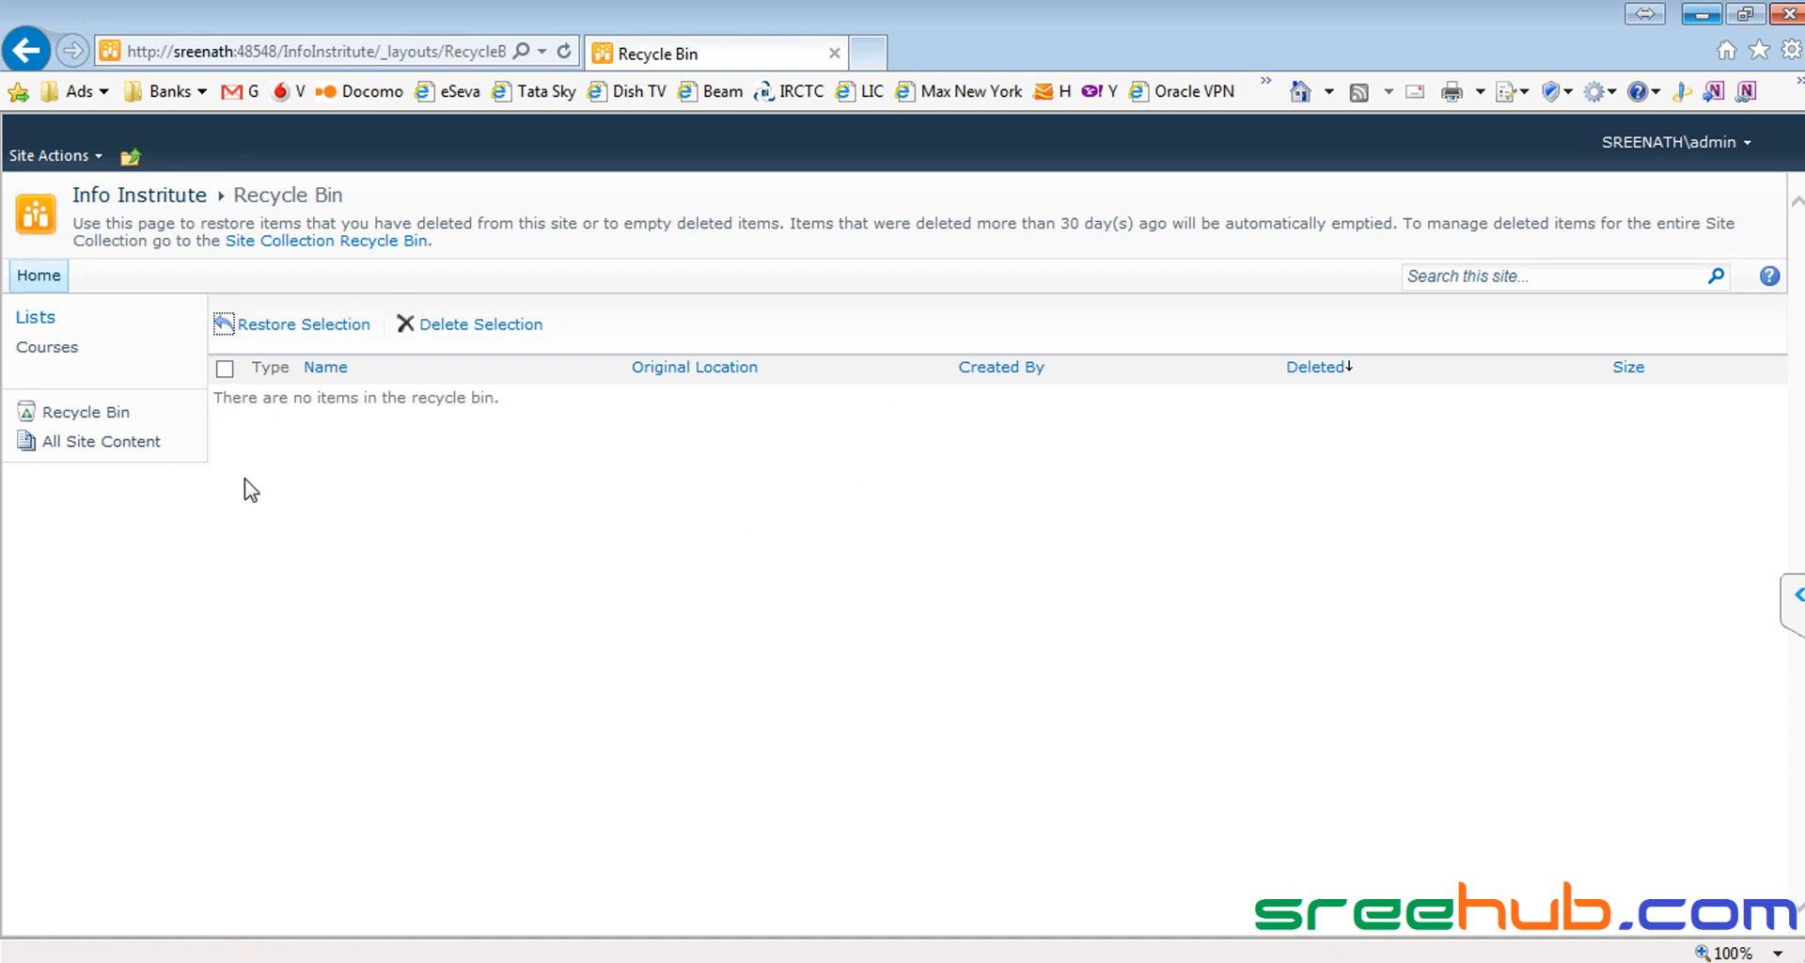
pyautogui.click(62, 350)
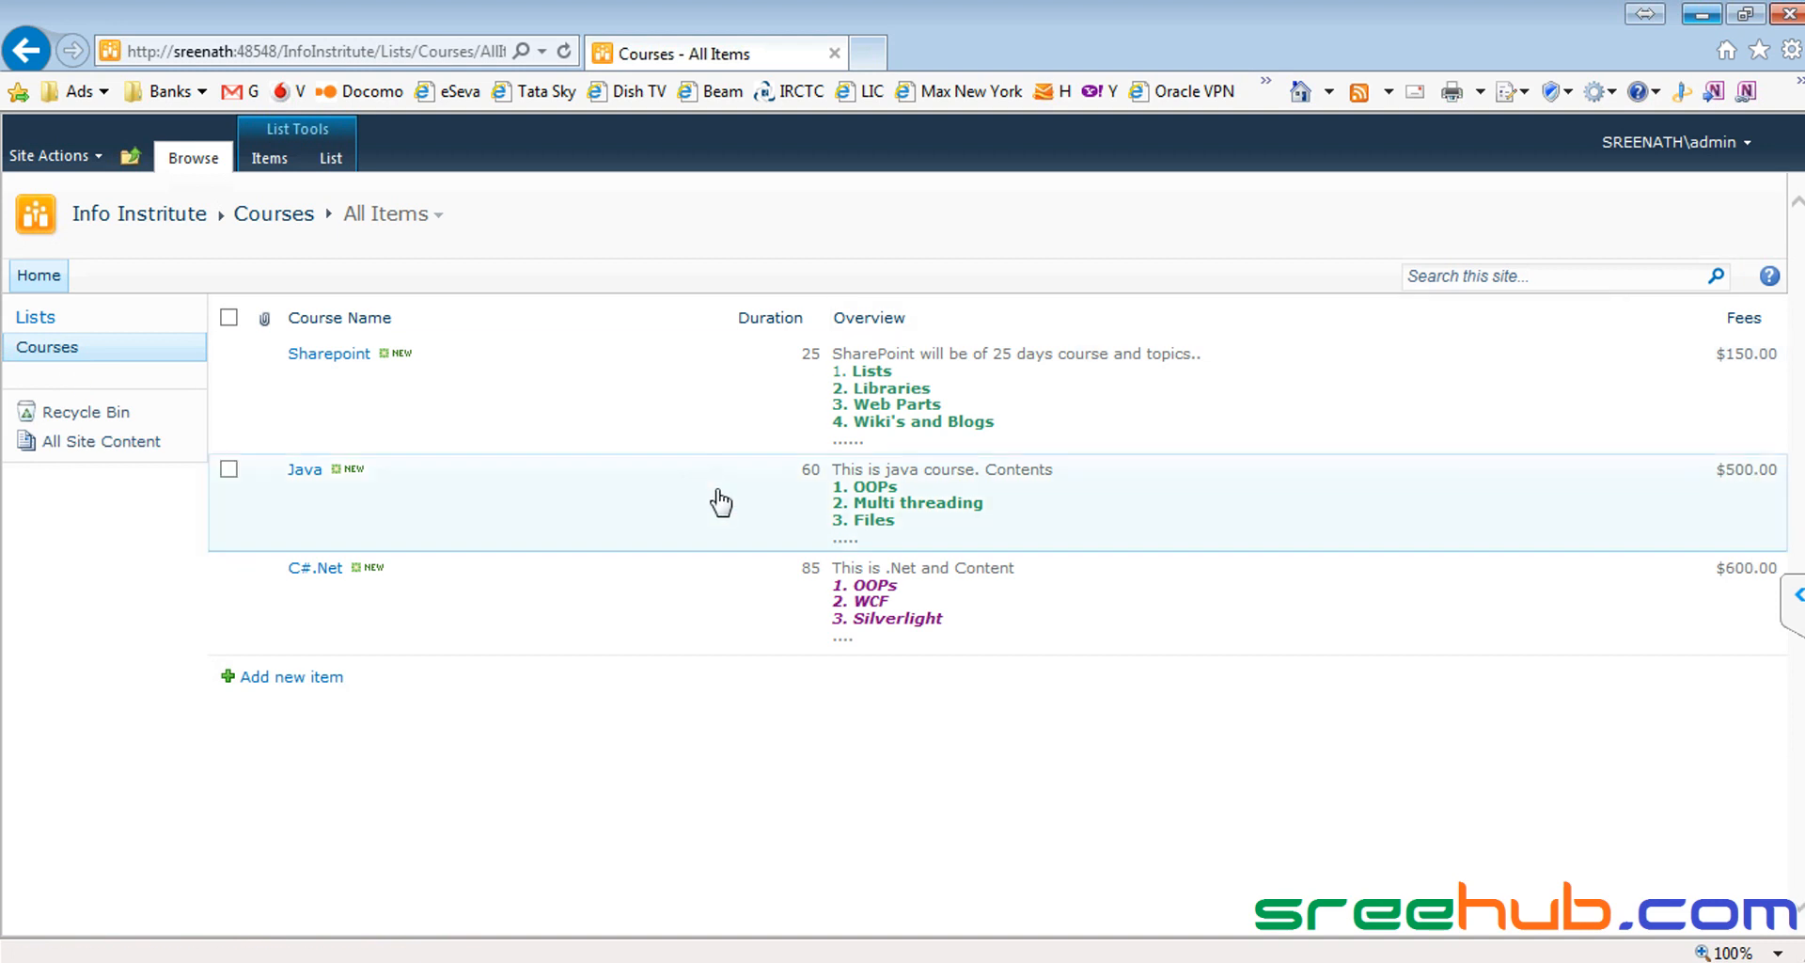
pyautogui.moveTo(550, 527)
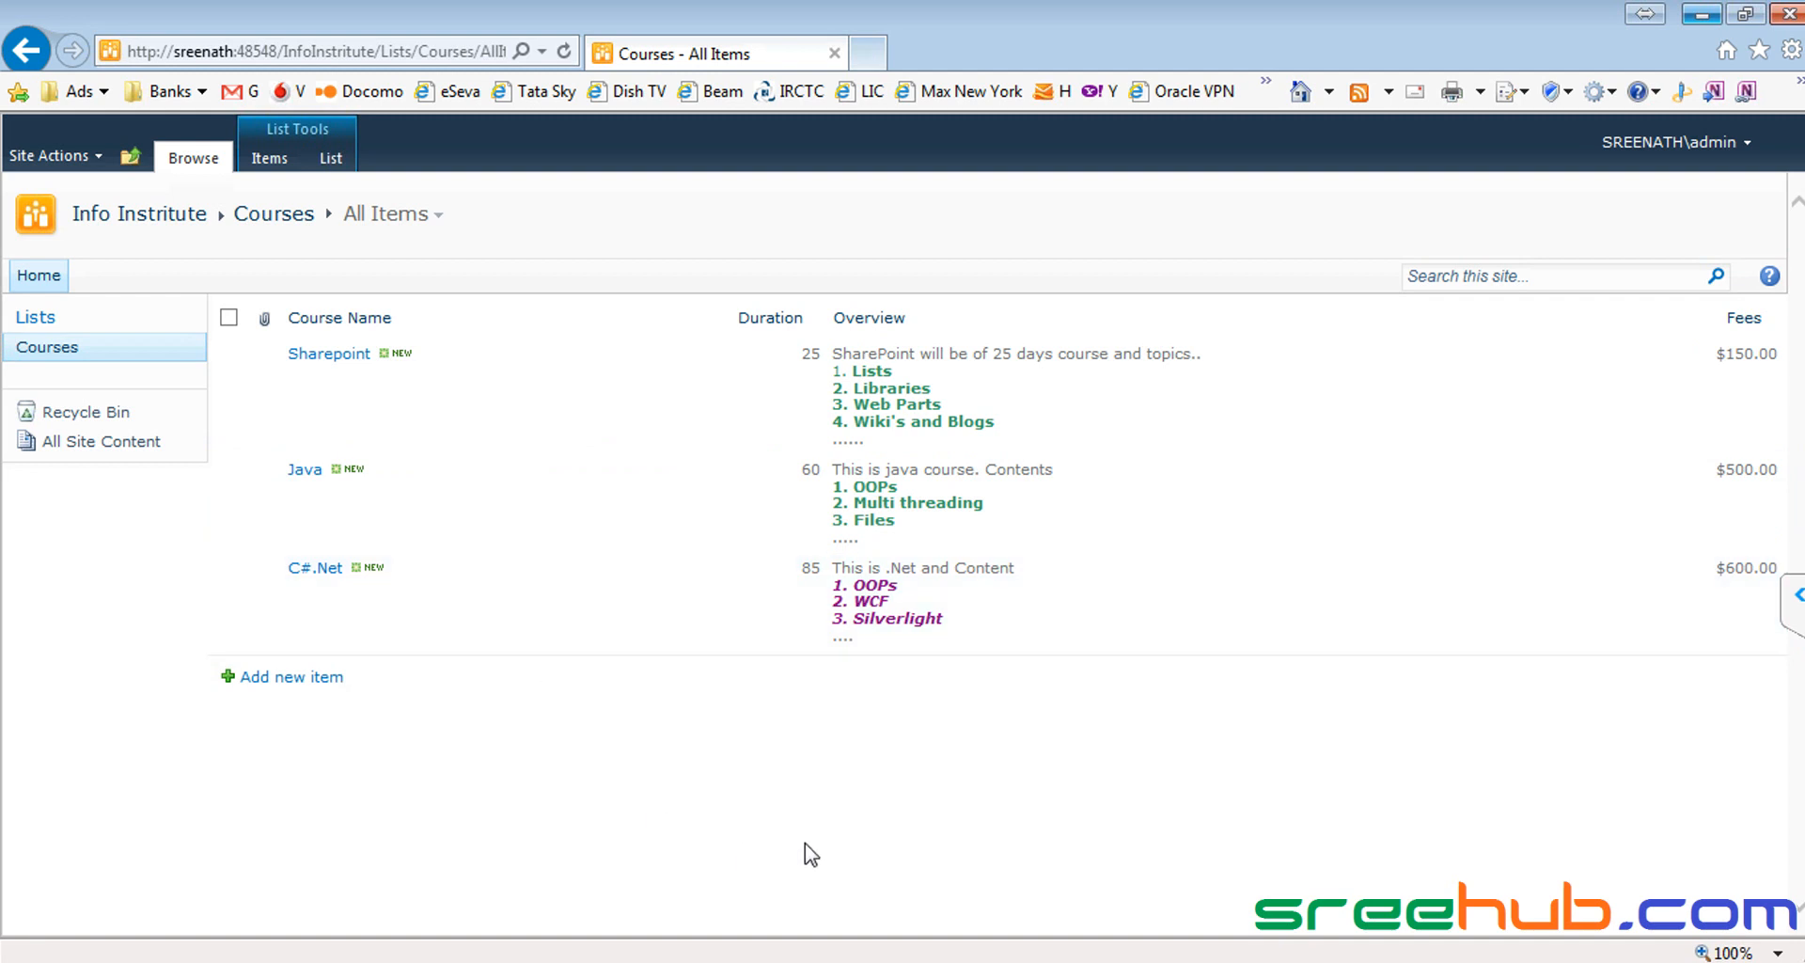
# Step: Switch to the Notepad++ plan and review the Courses section from its heading down to Fees
pyautogui.hotkey('alt', 'Tab')
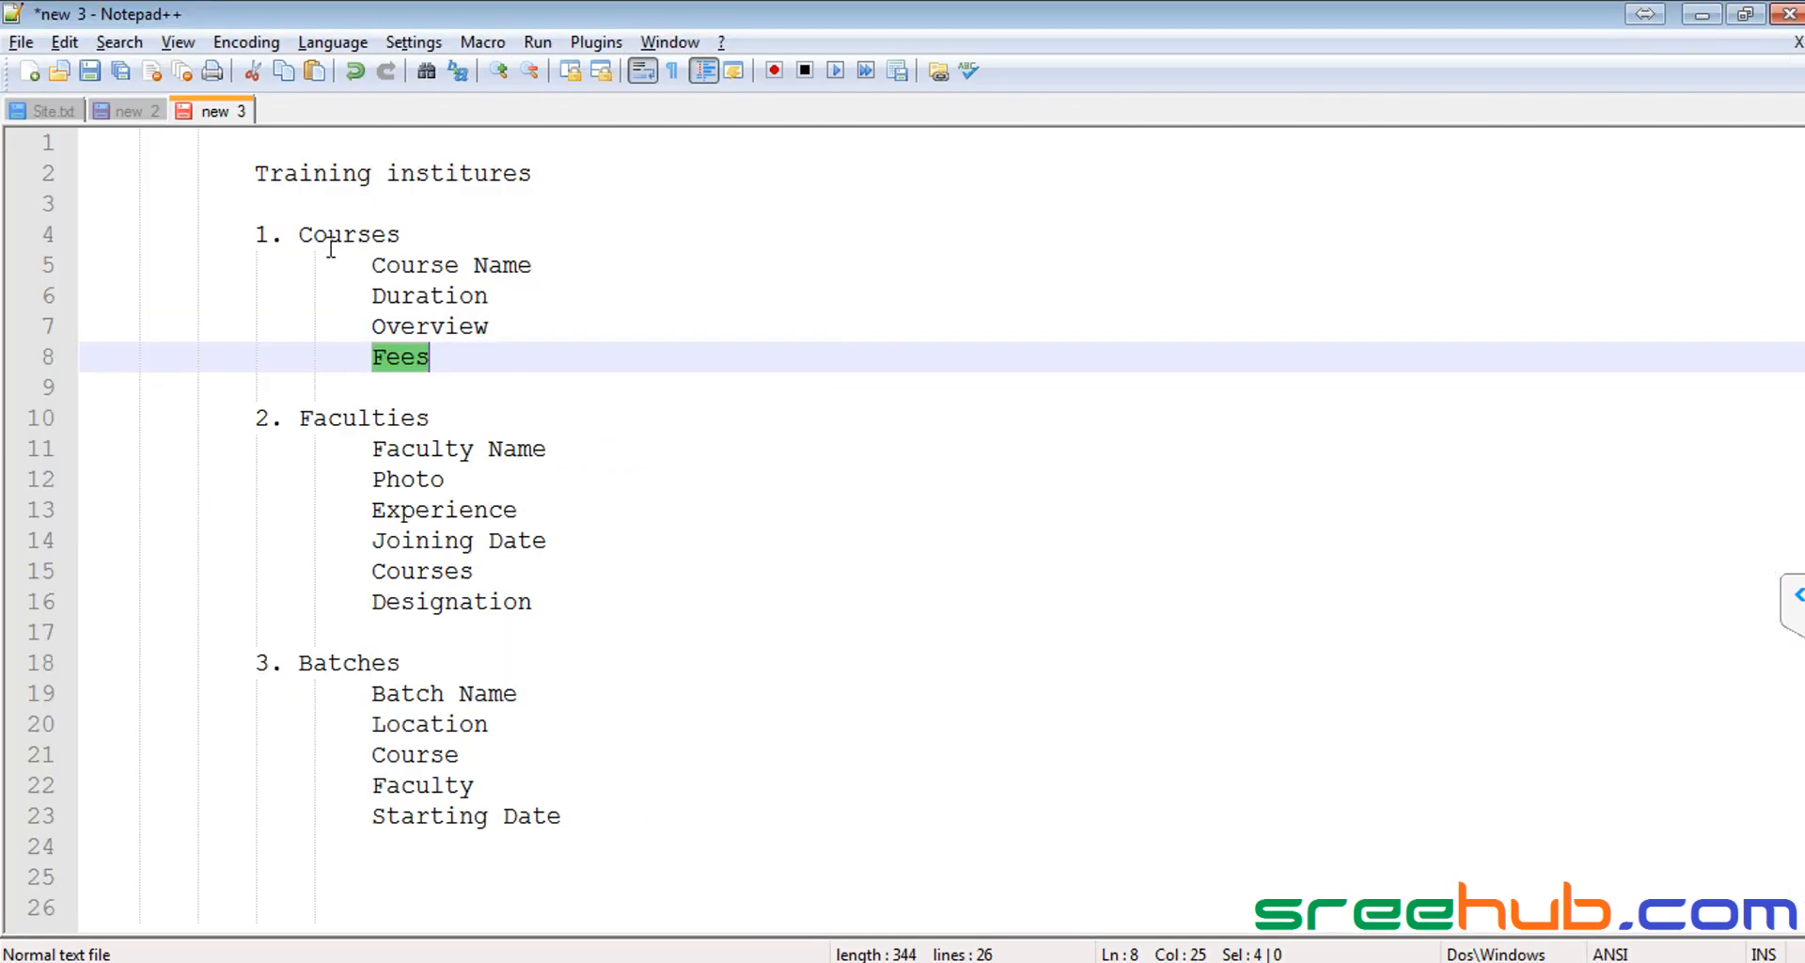
pyautogui.click(330, 235)
pyautogui.moveTo(290, 234); pyautogui.dragTo(457, 352)
pyautogui.click(332, 229)
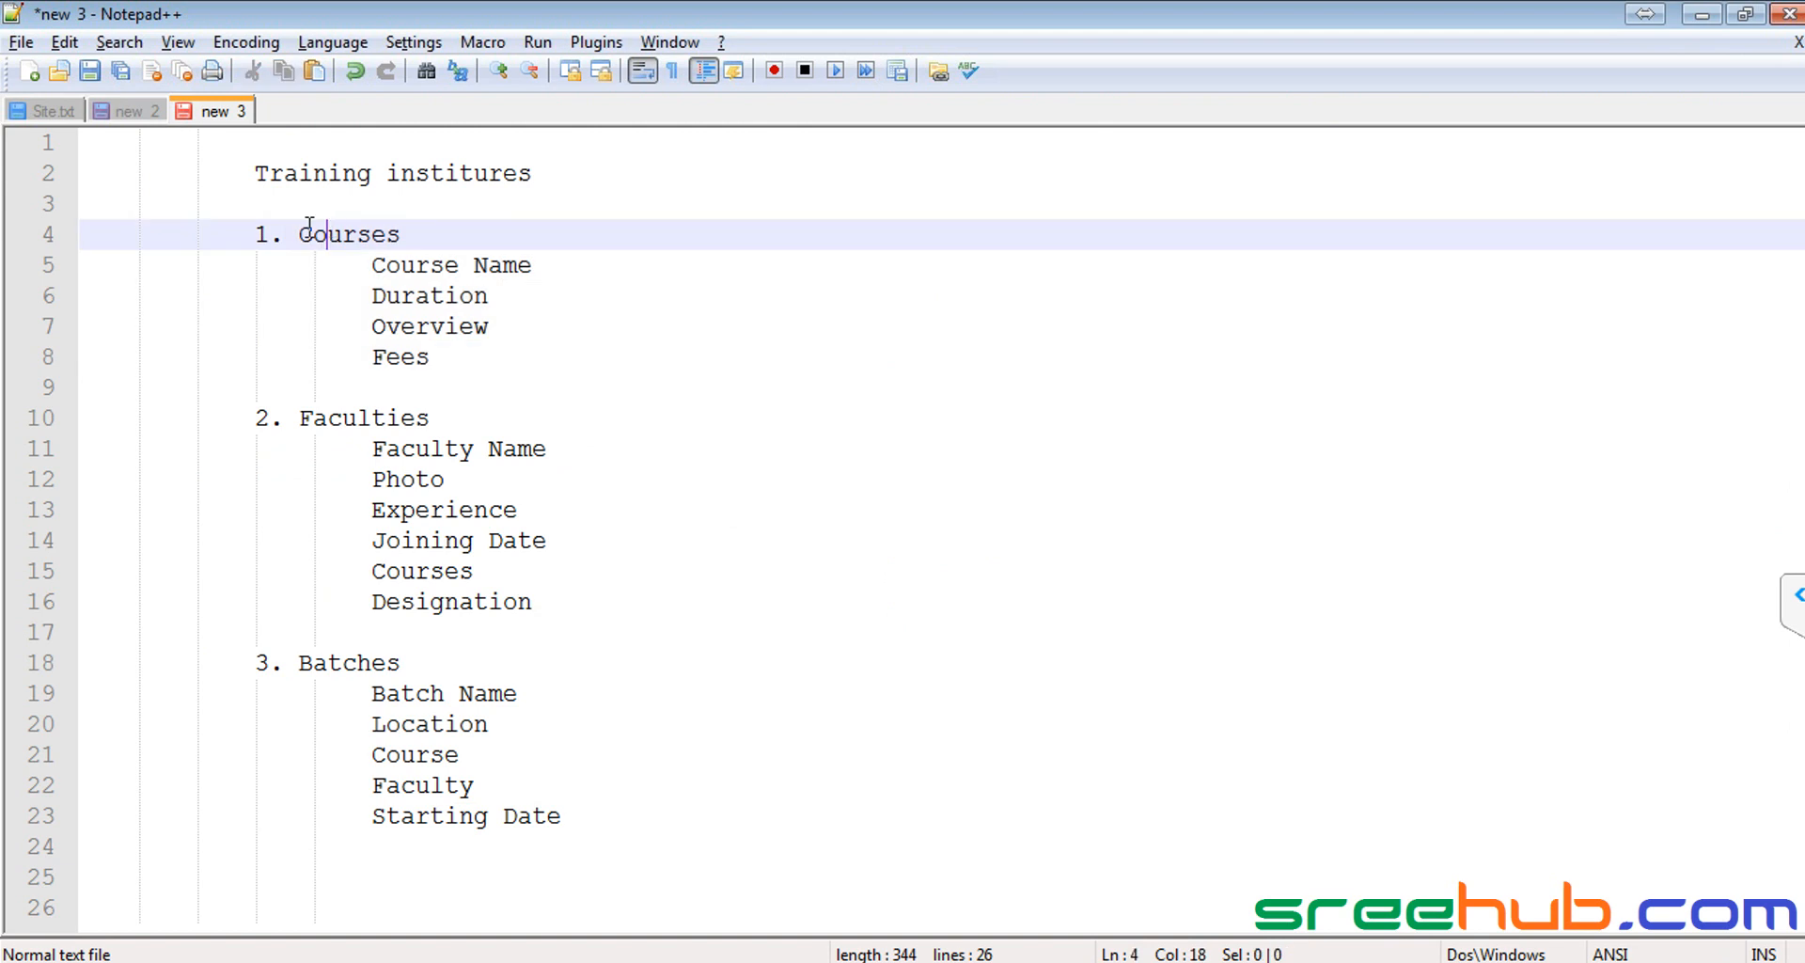
pyautogui.moveTo(287, 235); pyautogui.dragTo(451, 351)
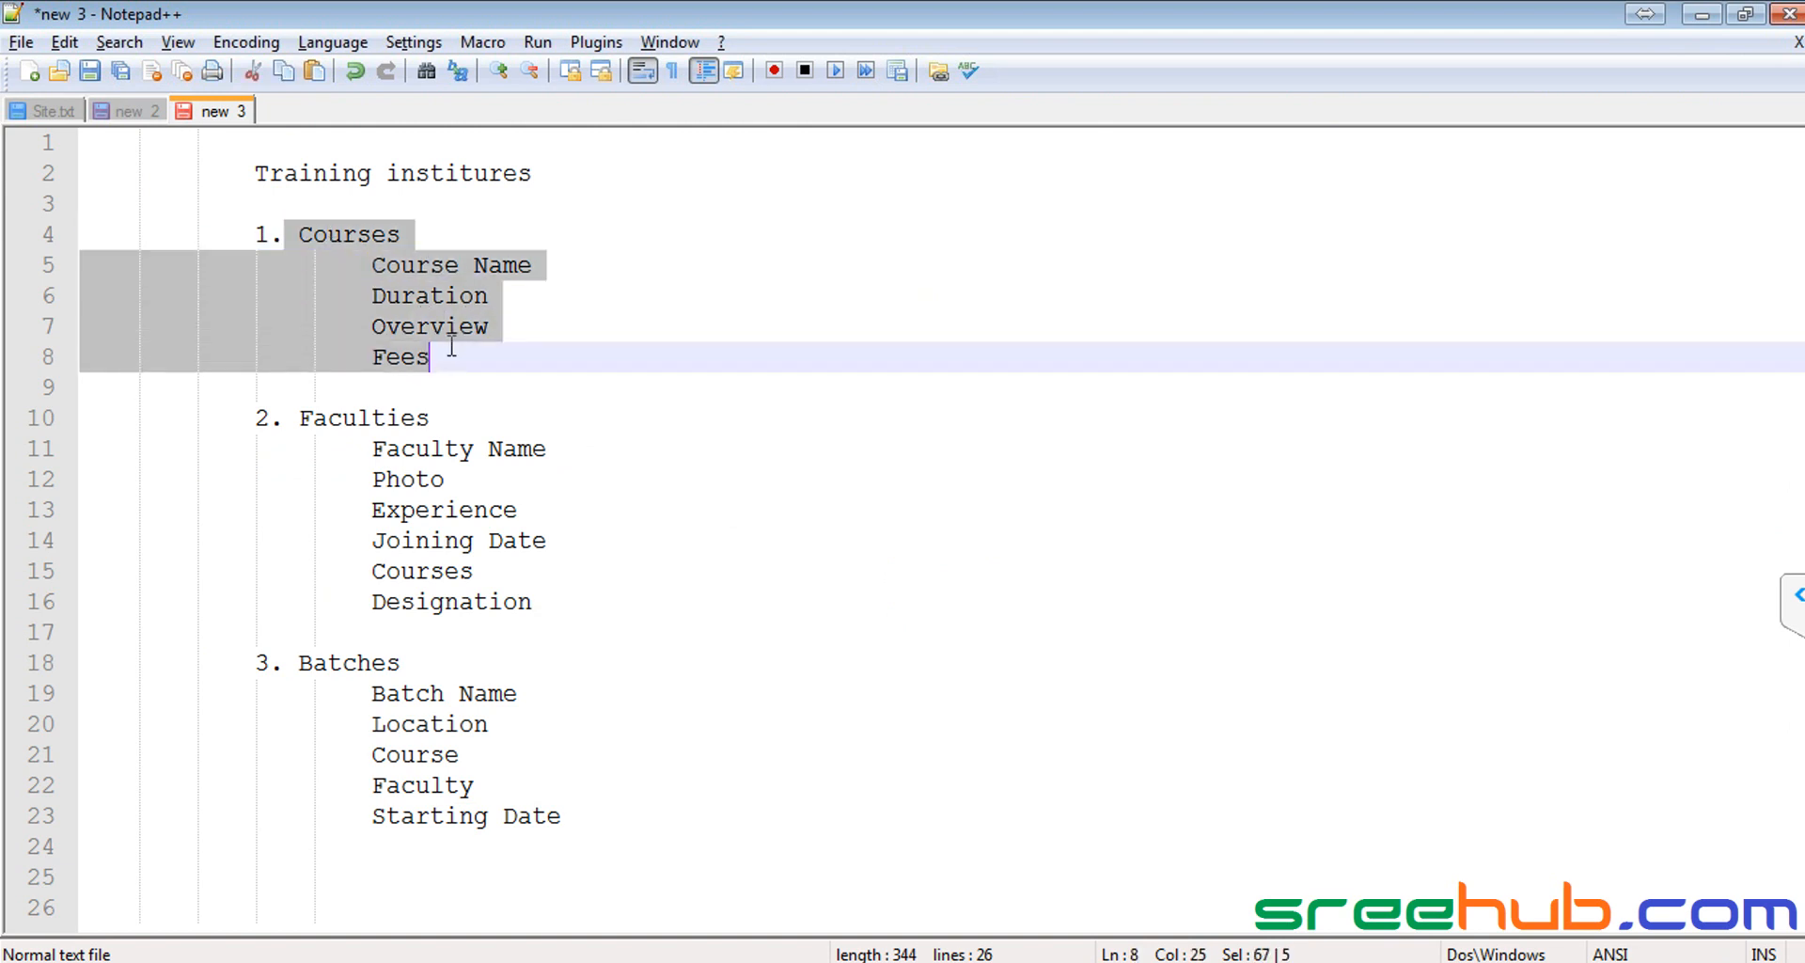
pyautogui.click(402, 298)
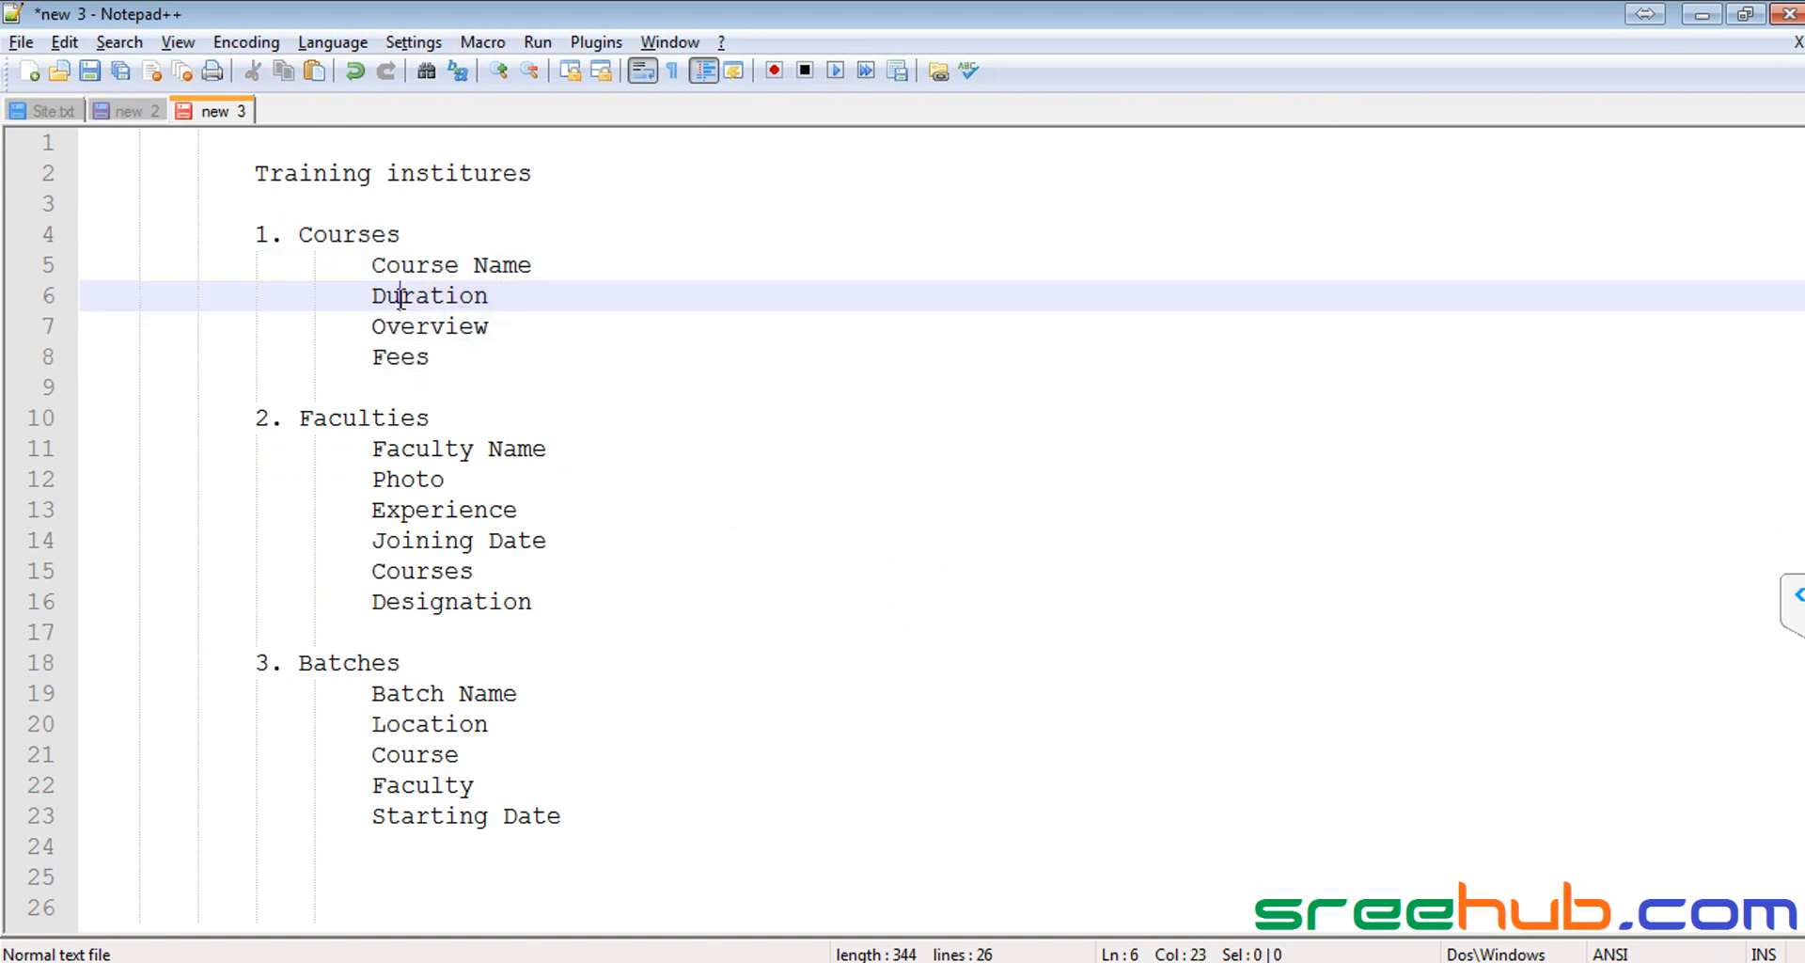
pyautogui.moveTo(286, 235); pyautogui.dragTo(432, 355)
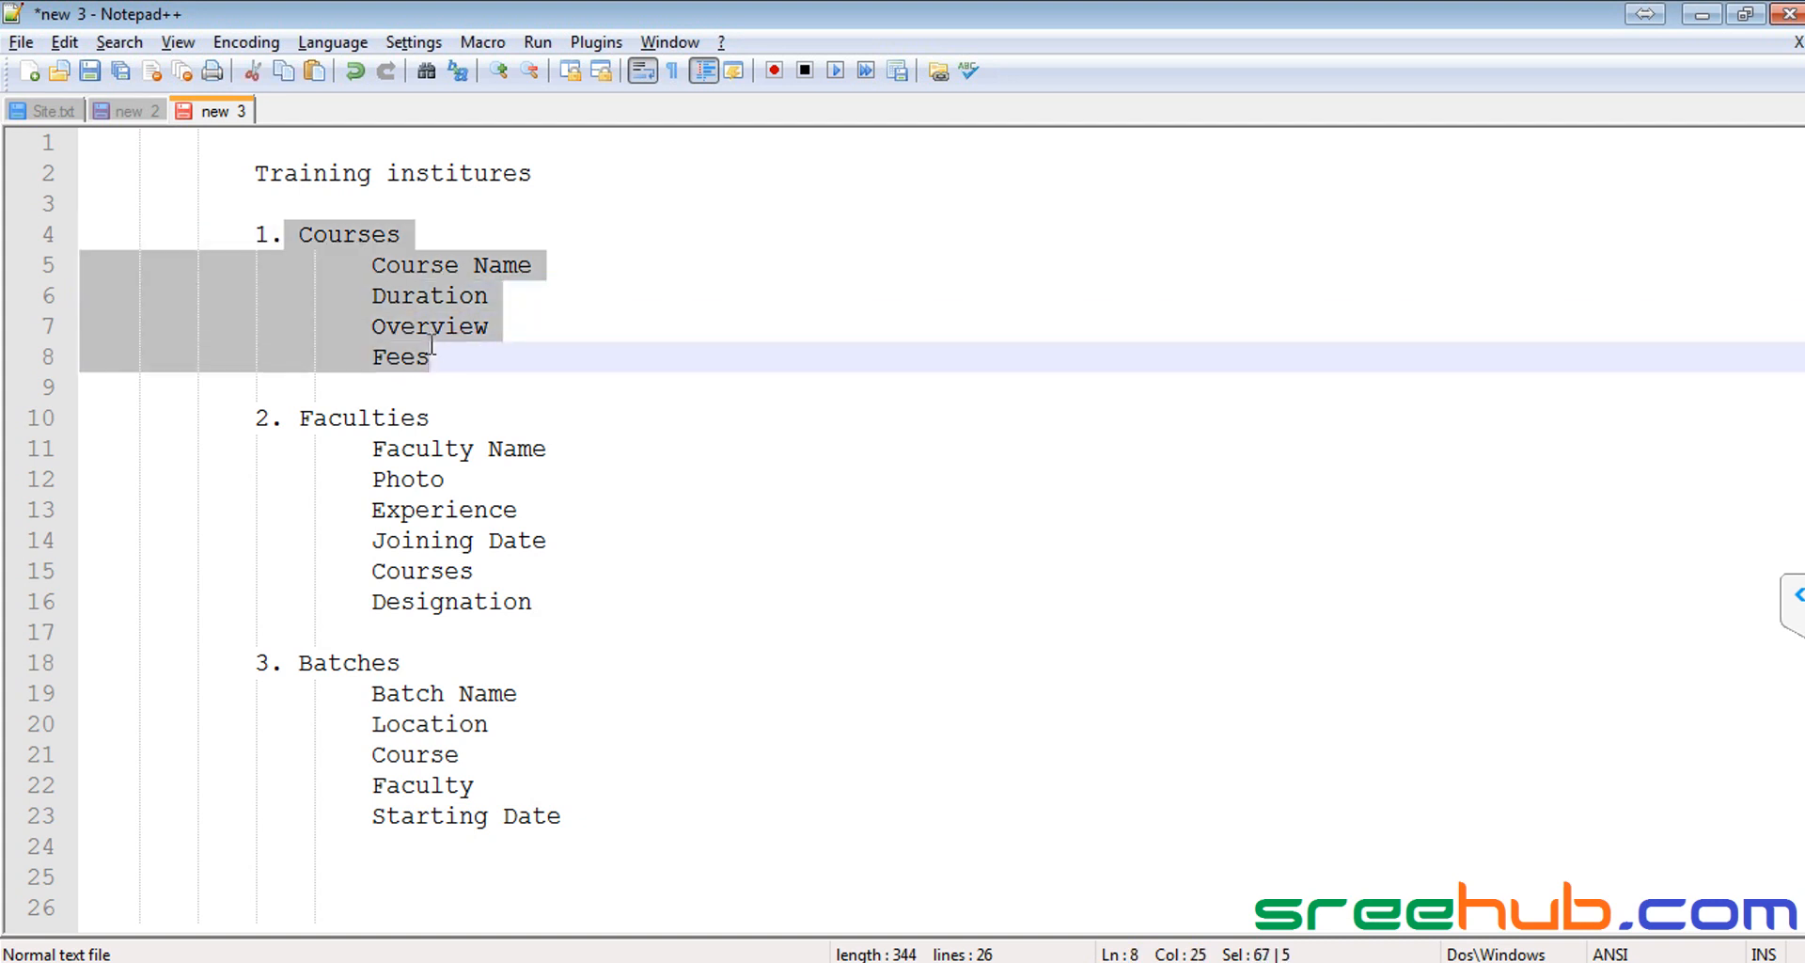
# Step: Compare the planned Courses section with the SharePoint Courses list, and review the Faculties and Batches sections of the Notepad++ plan
pyautogui.click(422, 326)
pyautogui.hotkey('alt', 'Tab')
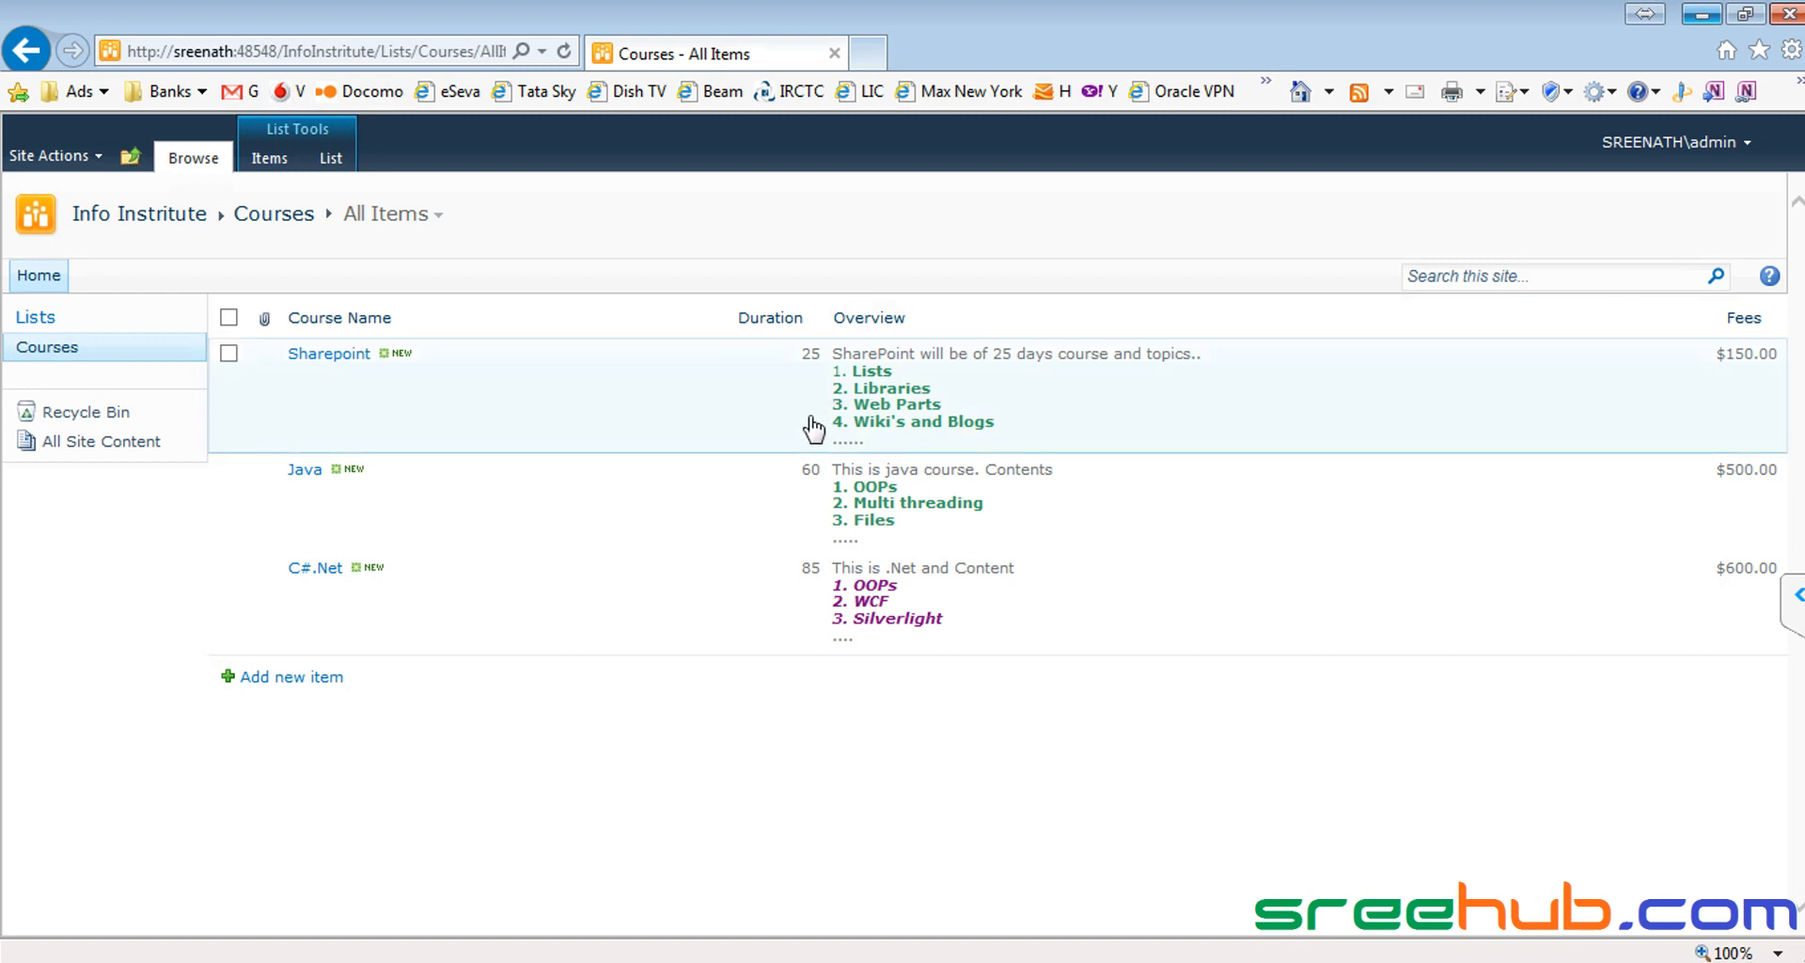
pyautogui.hotkey('alt', 'Tab')
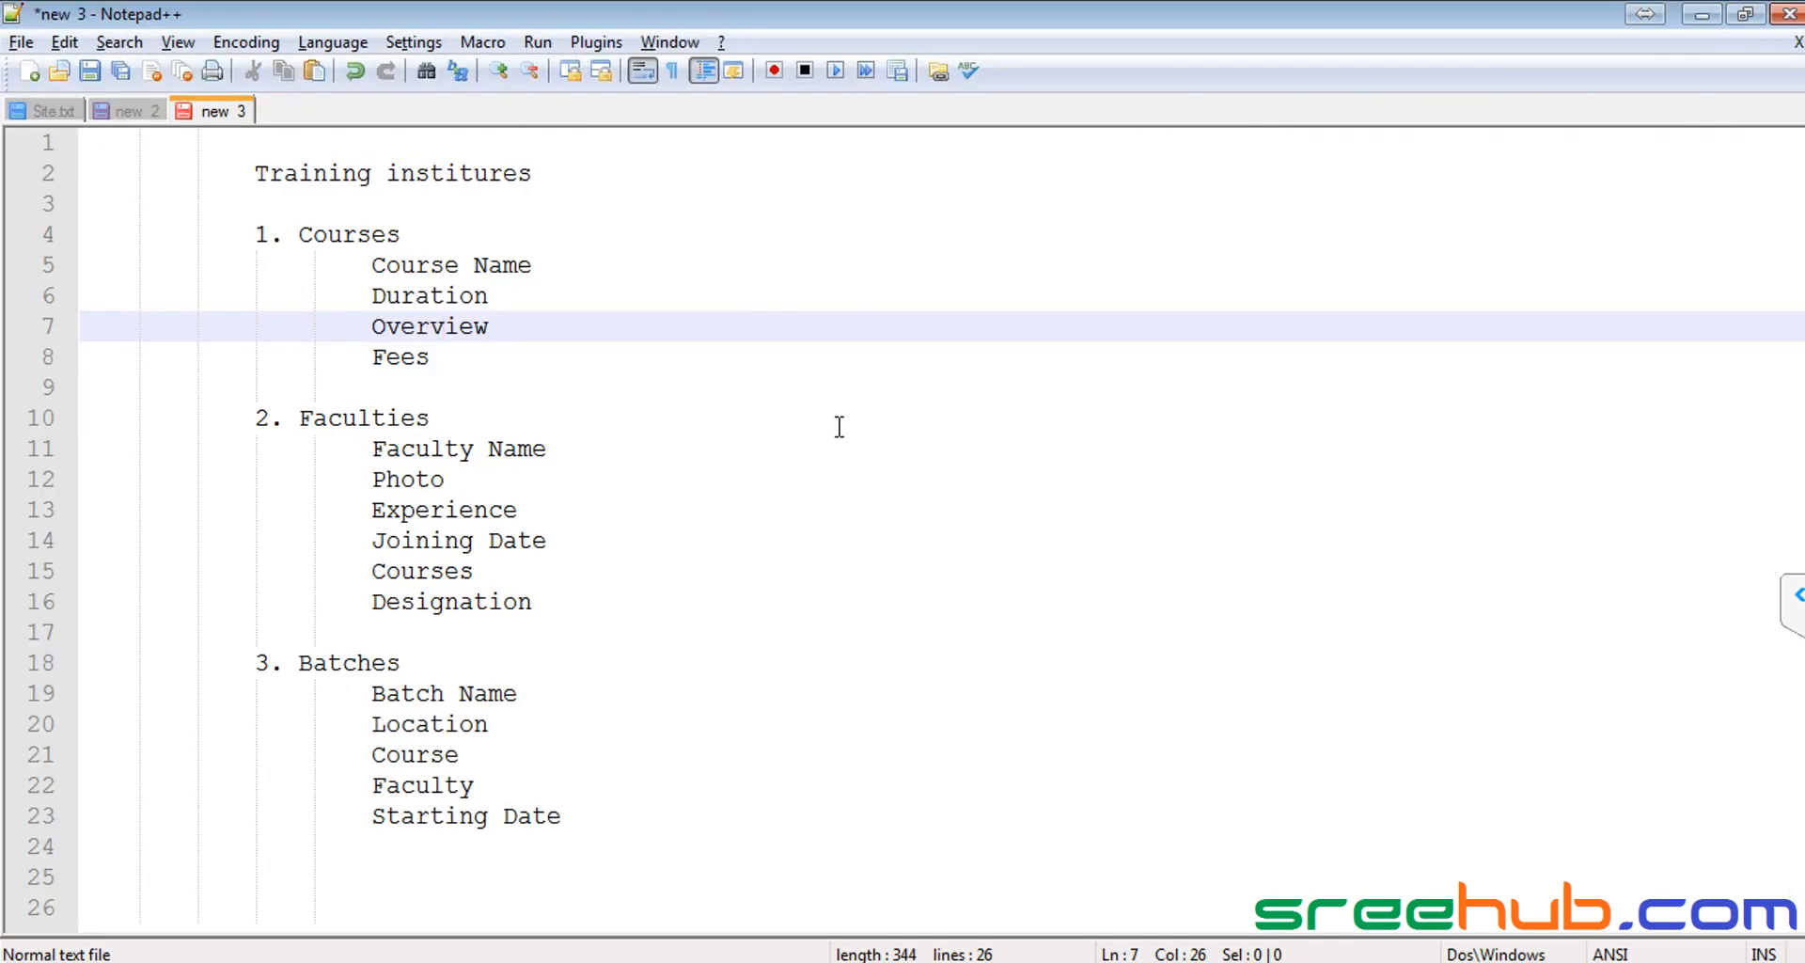
pyautogui.moveTo(299, 417); pyautogui.dragTo(561, 613)
pyautogui.doubleClick(354, 423)
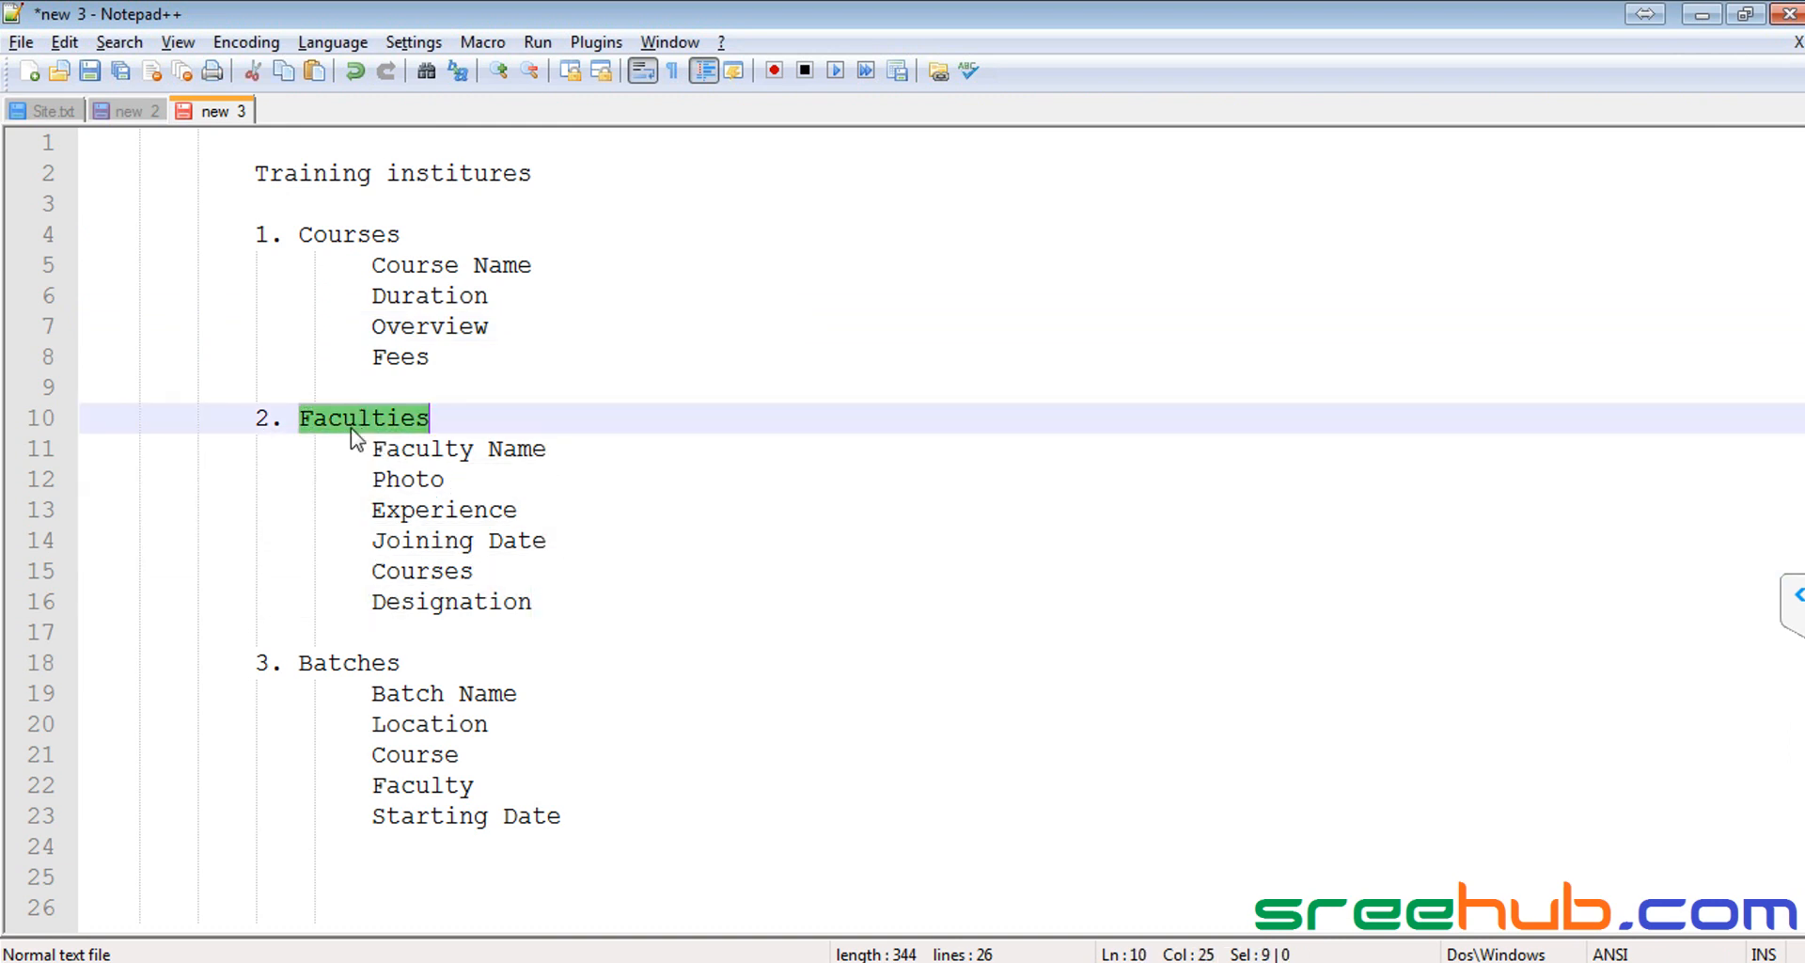
pyautogui.click(367, 272)
pyautogui.moveTo(287, 234); pyautogui.dragTo(576, 816)
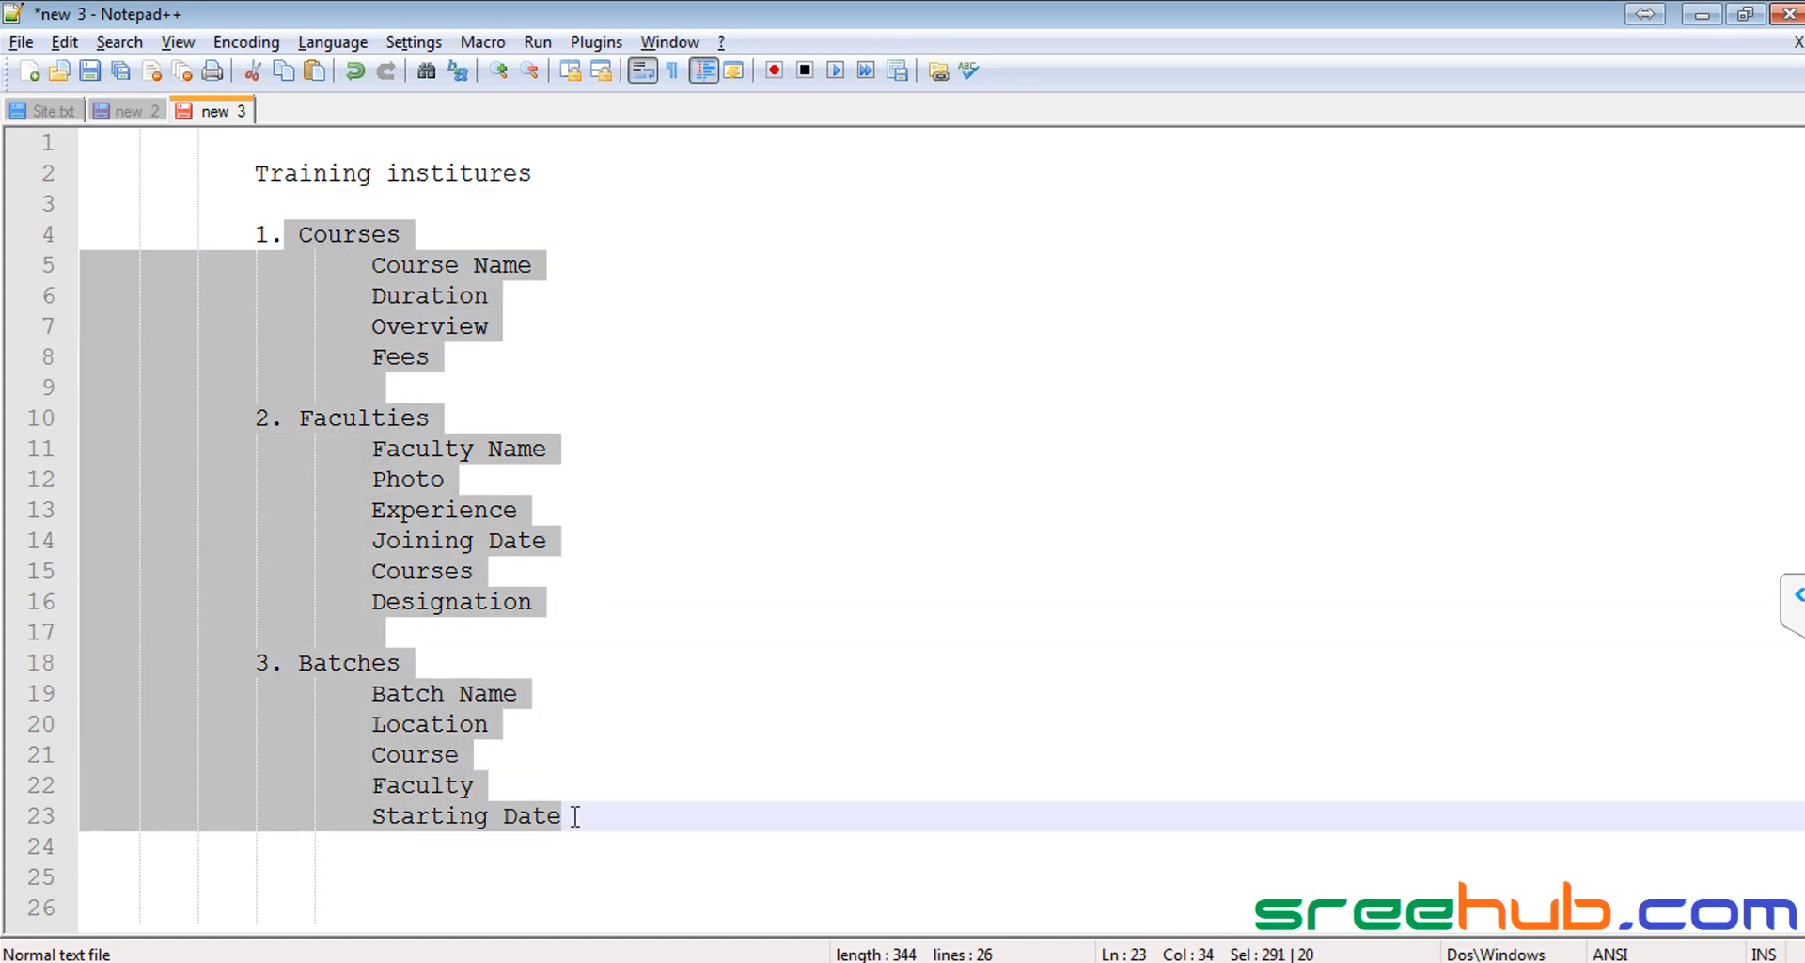
pyautogui.click(374, 415)
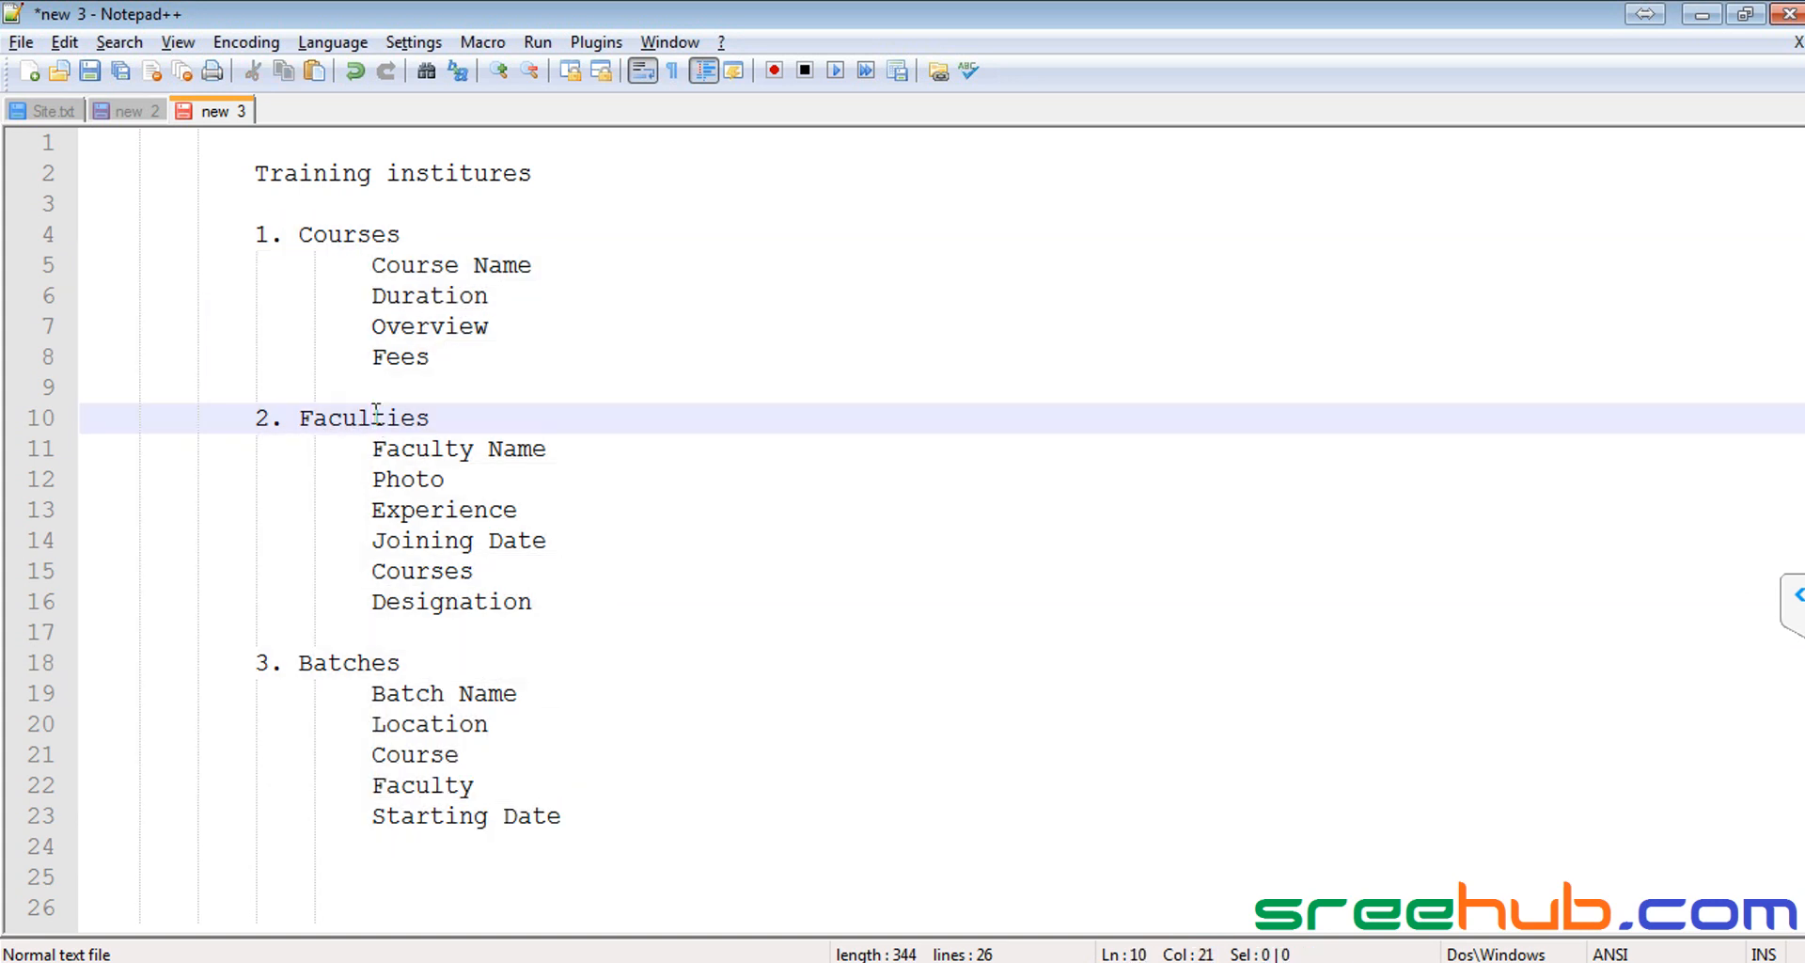
pyautogui.moveTo(282, 228); pyautogui.dragTo(425, 369)
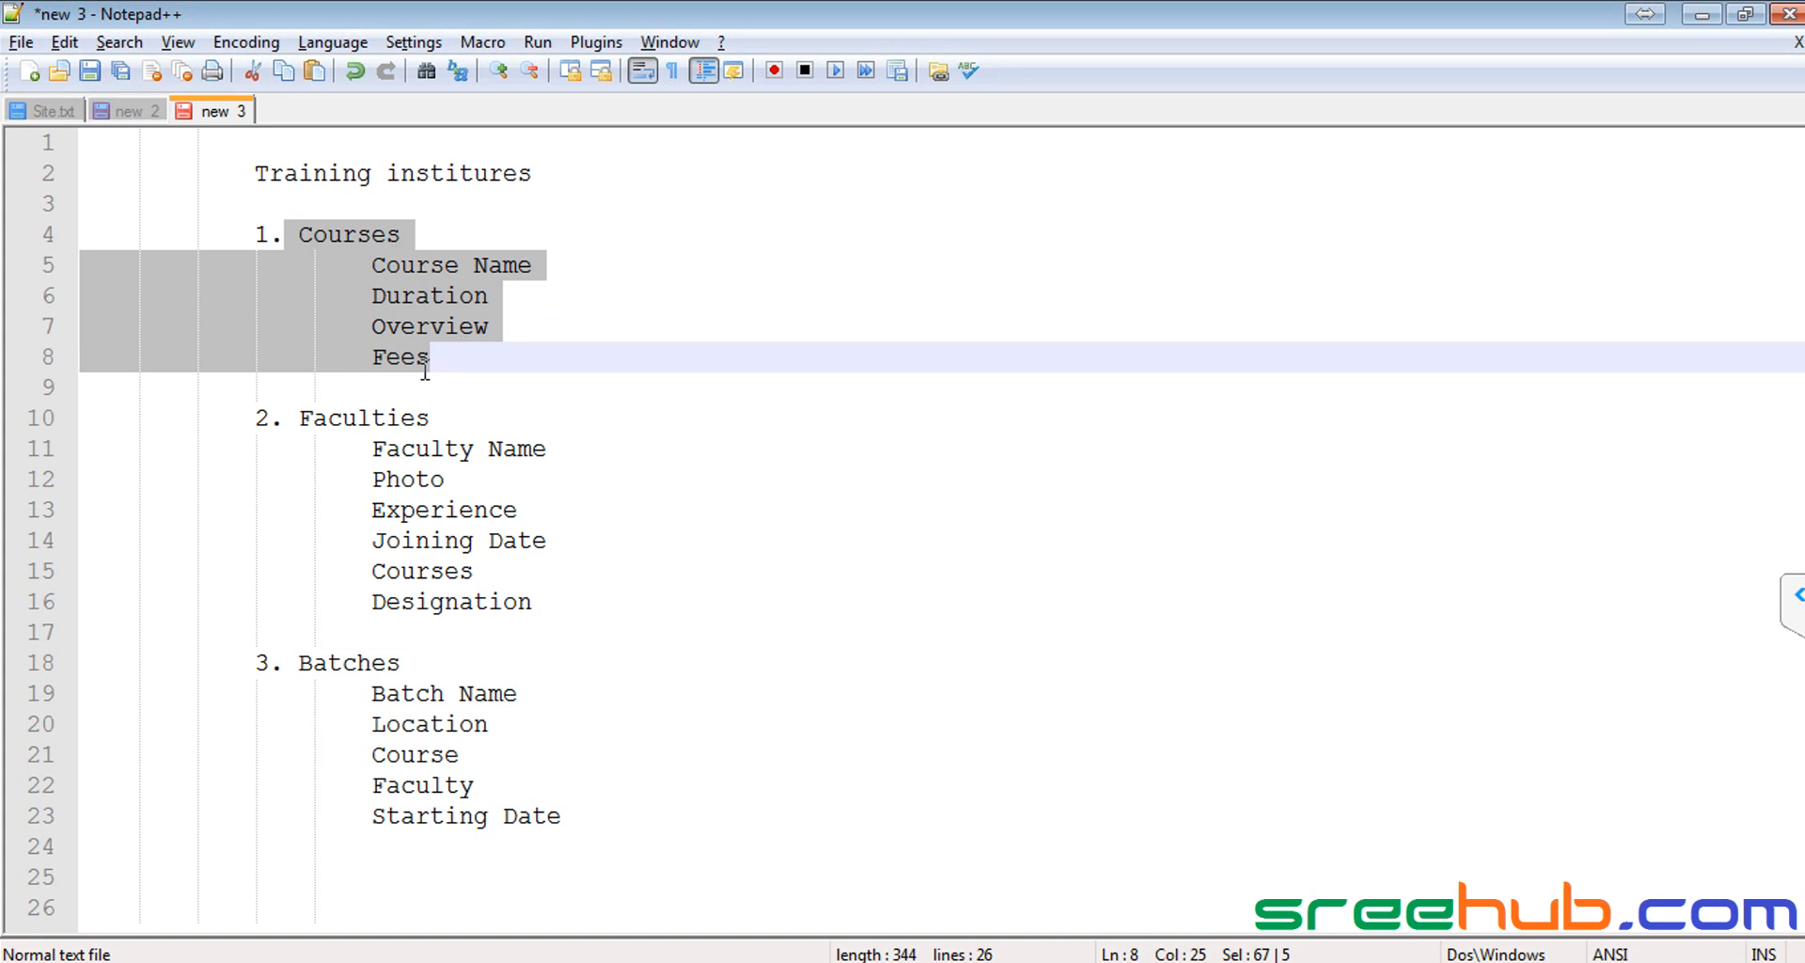
pyautogui.moveTo(236, 404); pyautogui.dragTo(541, 597)
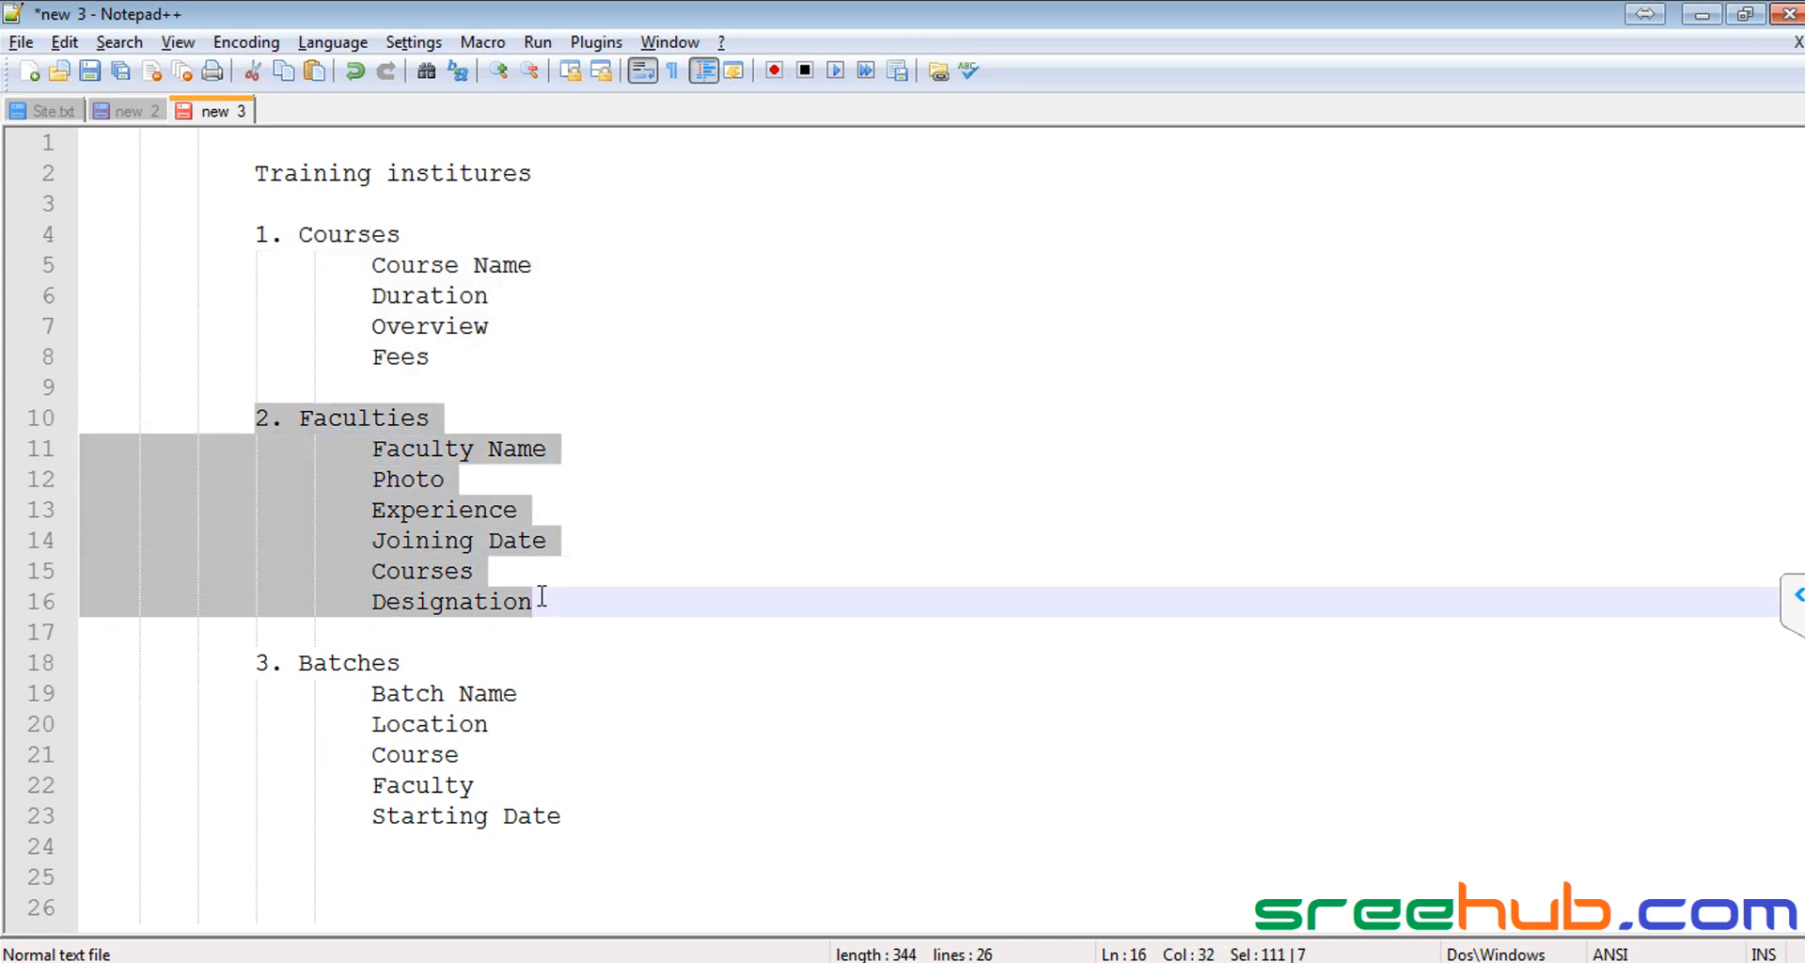
pyautogui.click(430, 510)
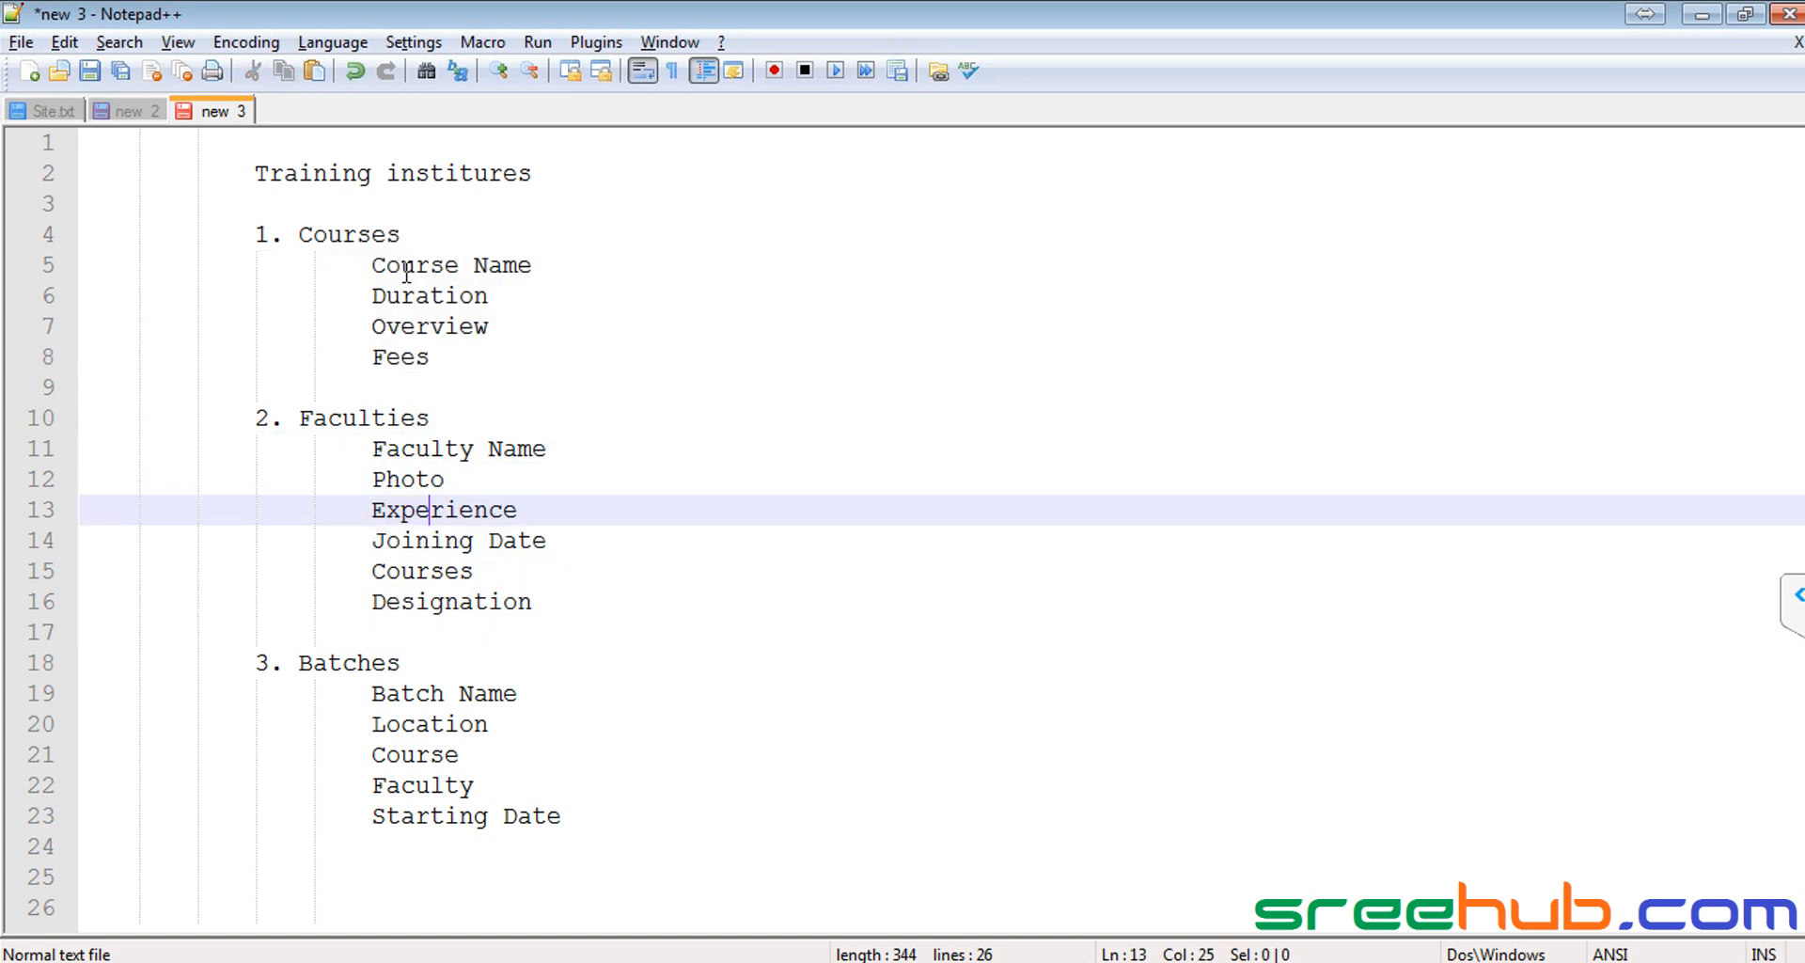
pyautogui.moveTo(299, 234); pyautogui.dragTo(444, 329)
pyautogui.moveTo(297, 417); pyautogui.dragTo(488, 510)
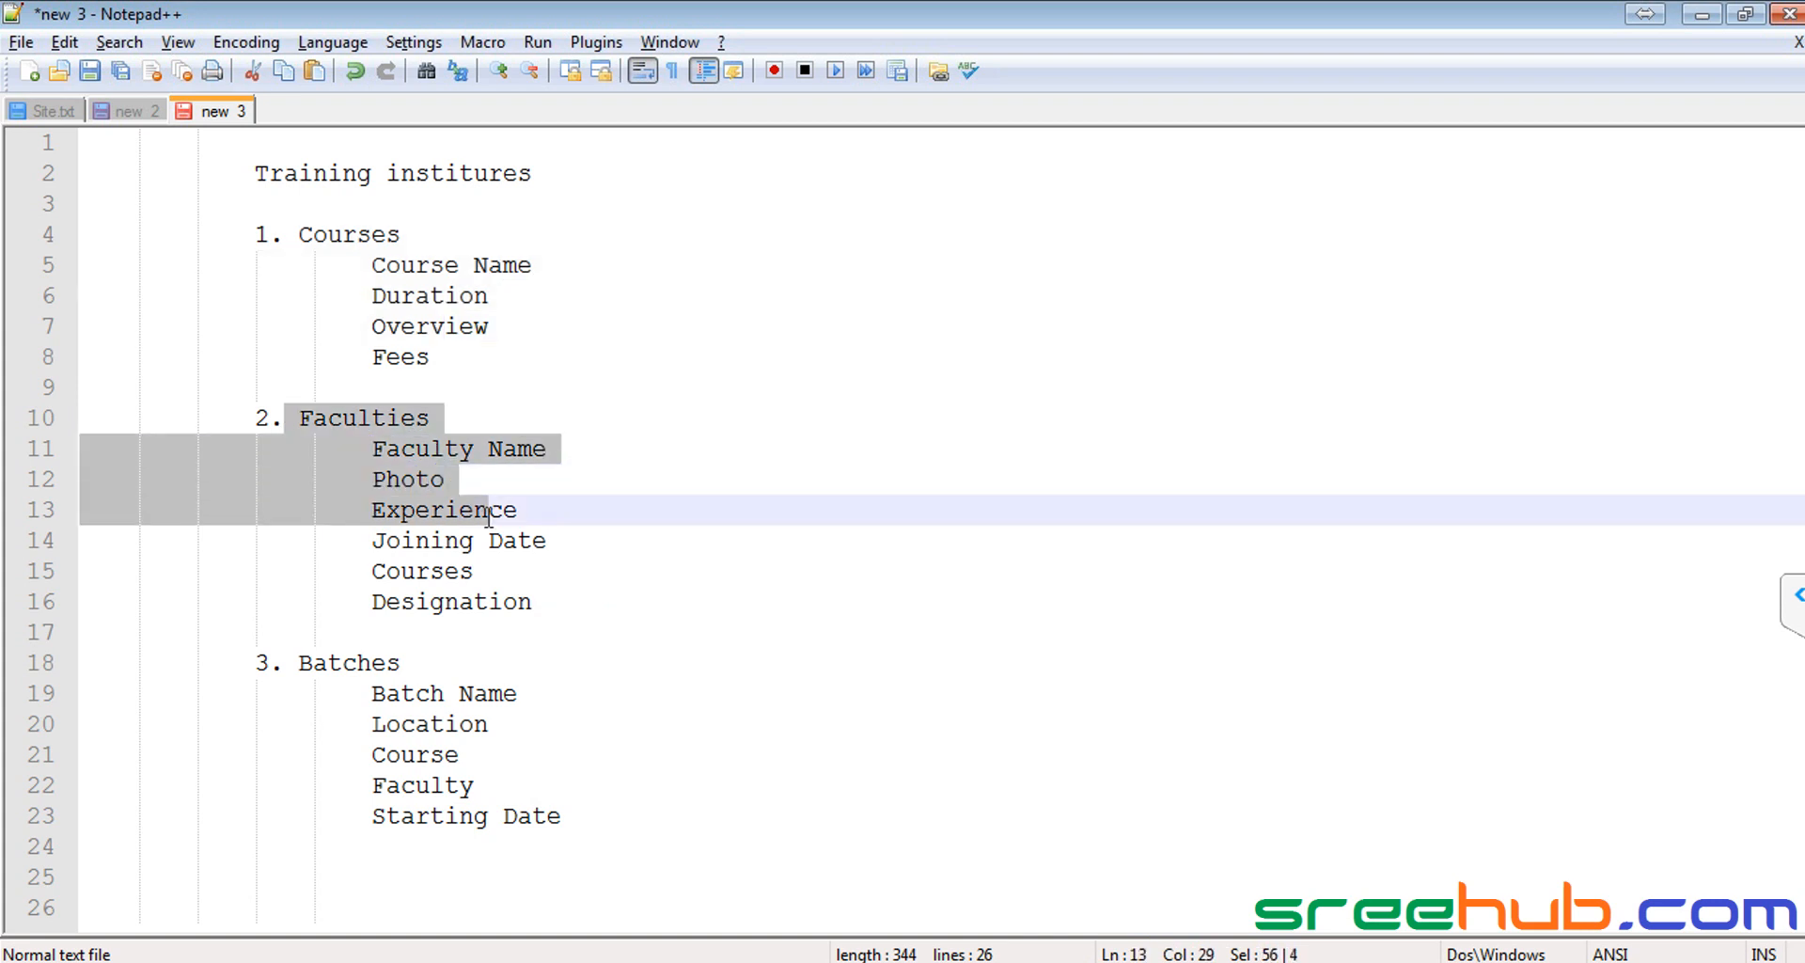
pyautogui.click(355, 417)
pyautogui.moveTo(299, 663); pyautogui.dragTo(478, 785)
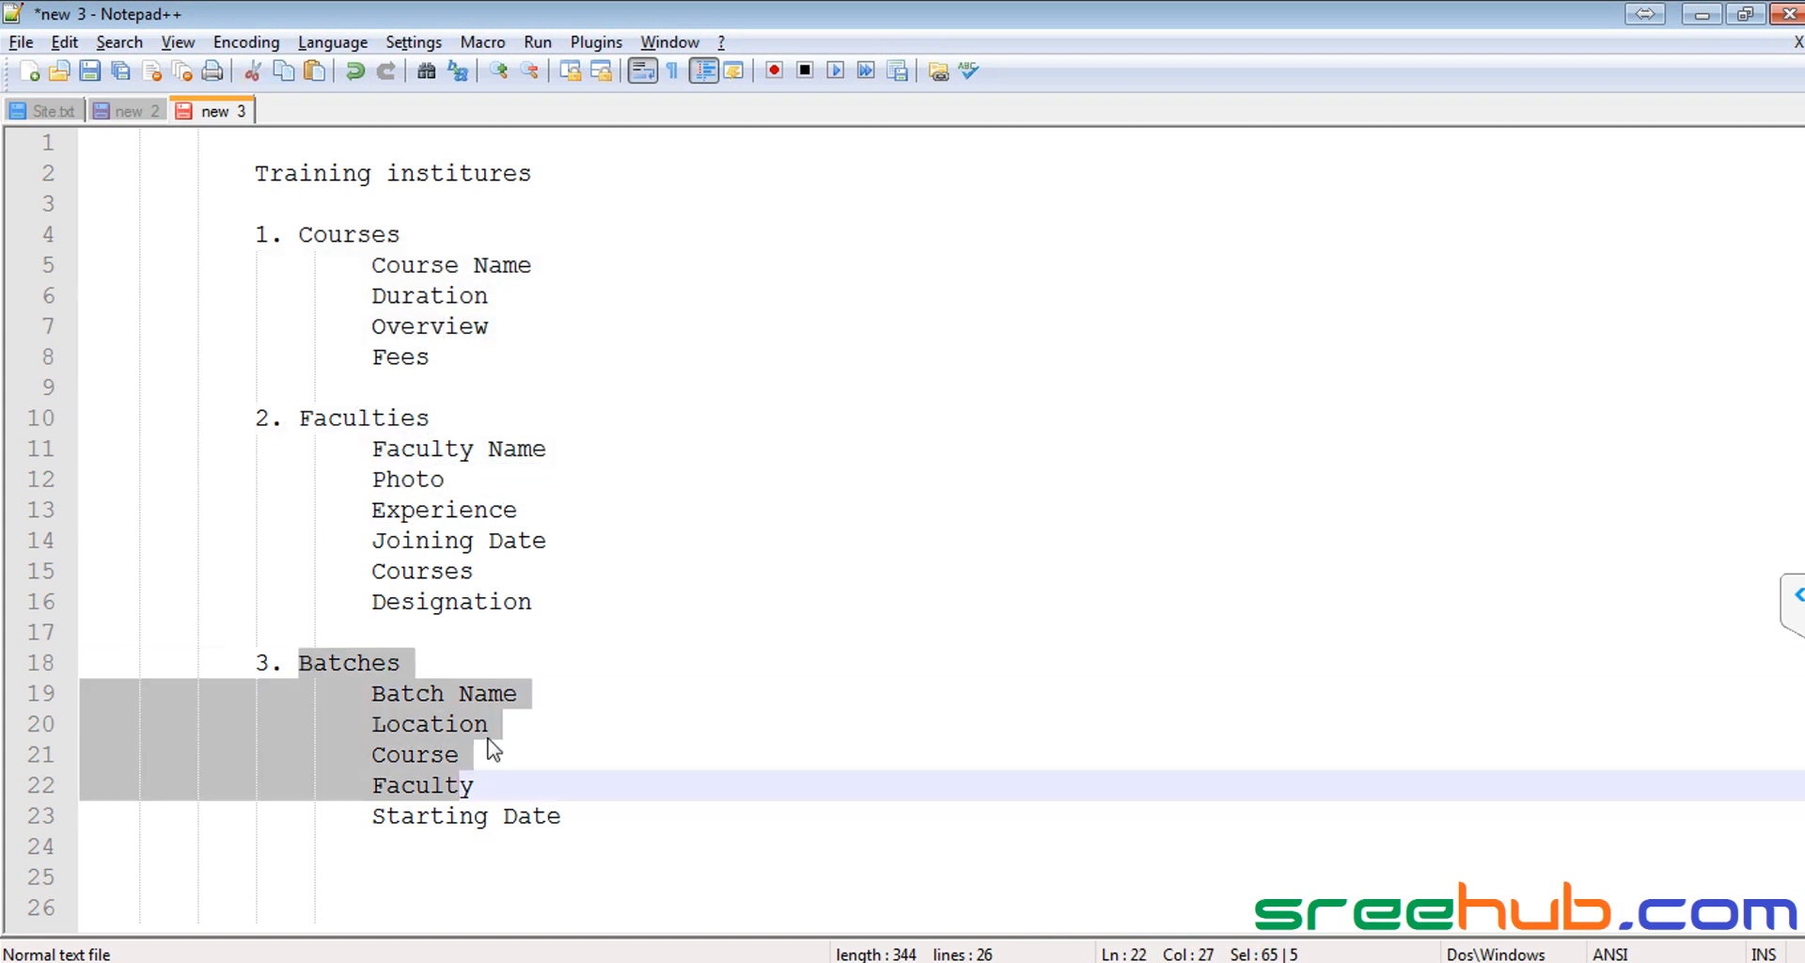
pyautogui.moveTo(300, 234); pyautogui.dragTo(372, 265)
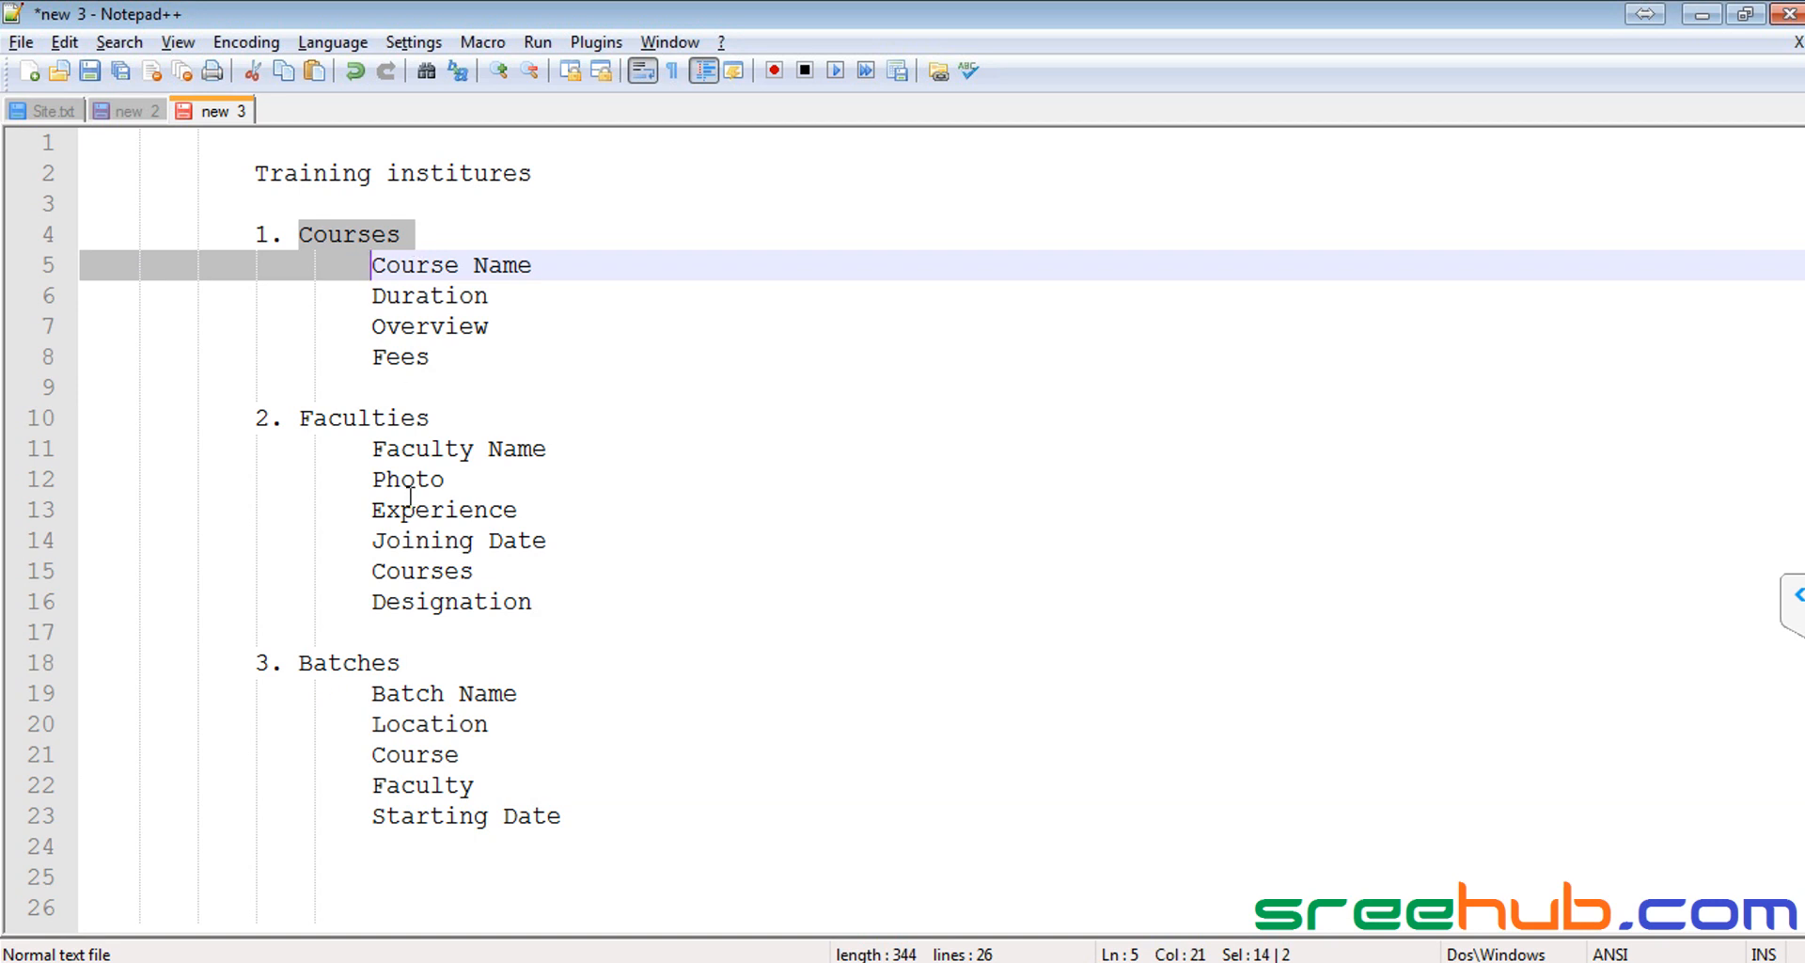
# Step: Switch to the SharePoint site's home page and start a new custom list named Faculties
pyautogui.hotkey('alt', 'Tab')
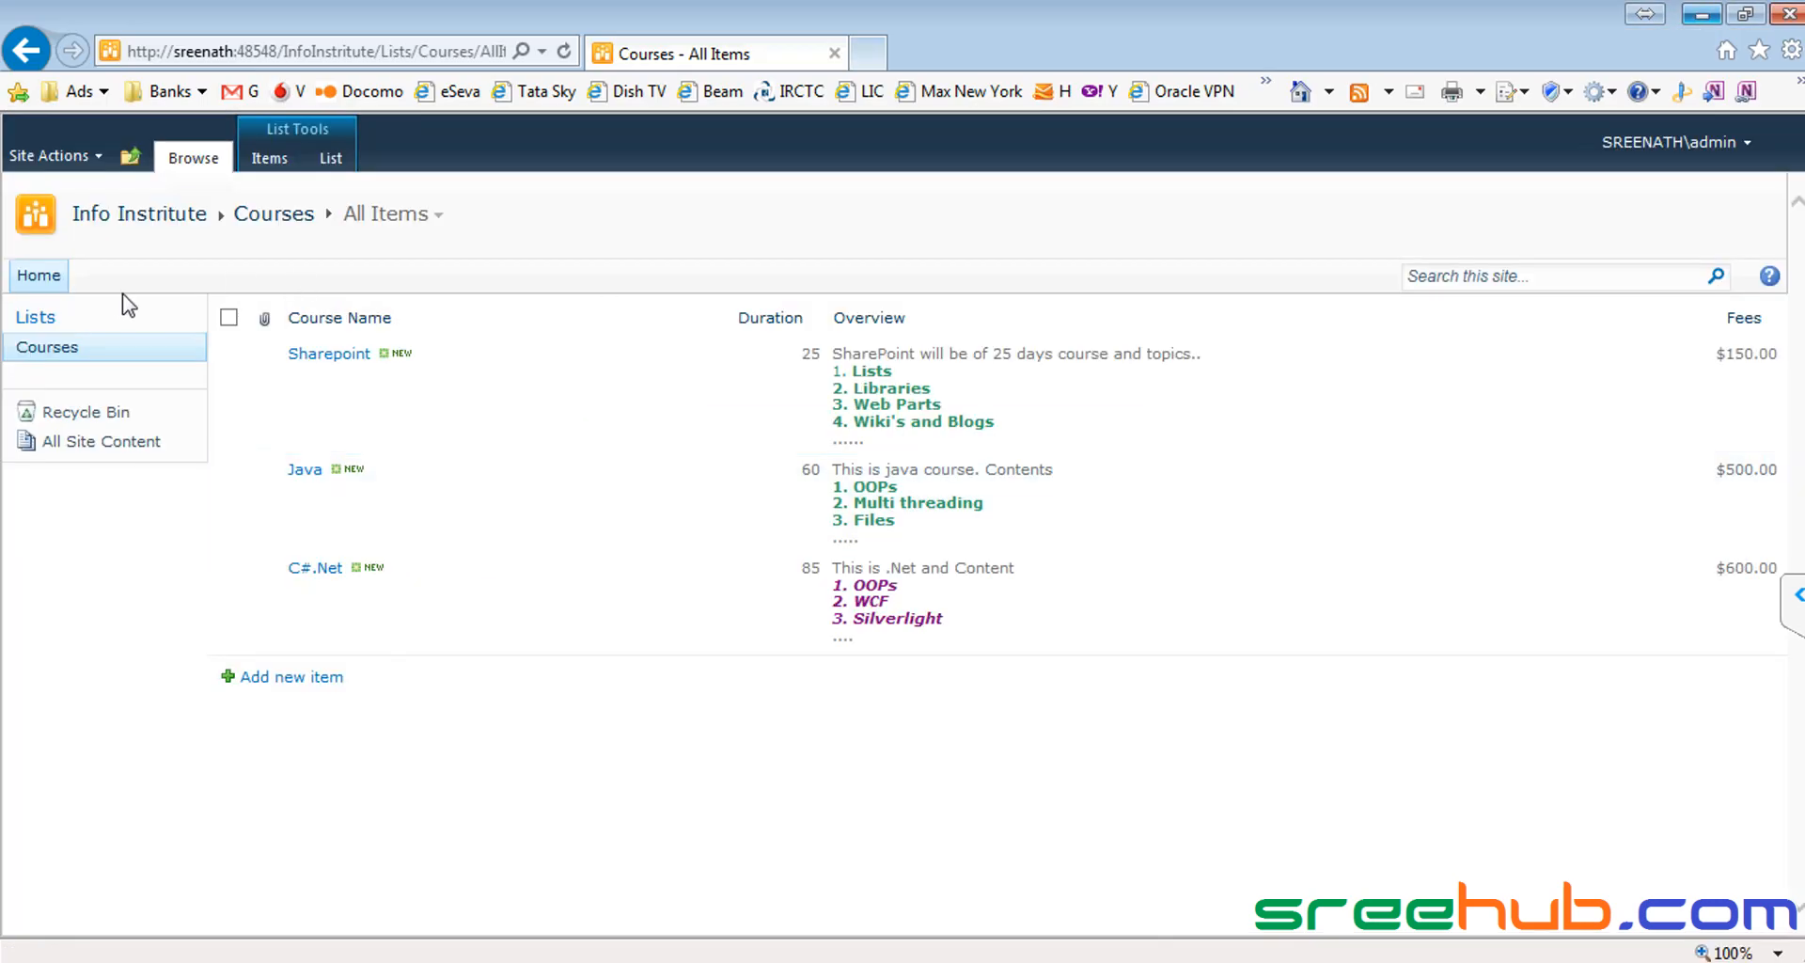
pyautogui.click(157, 216)
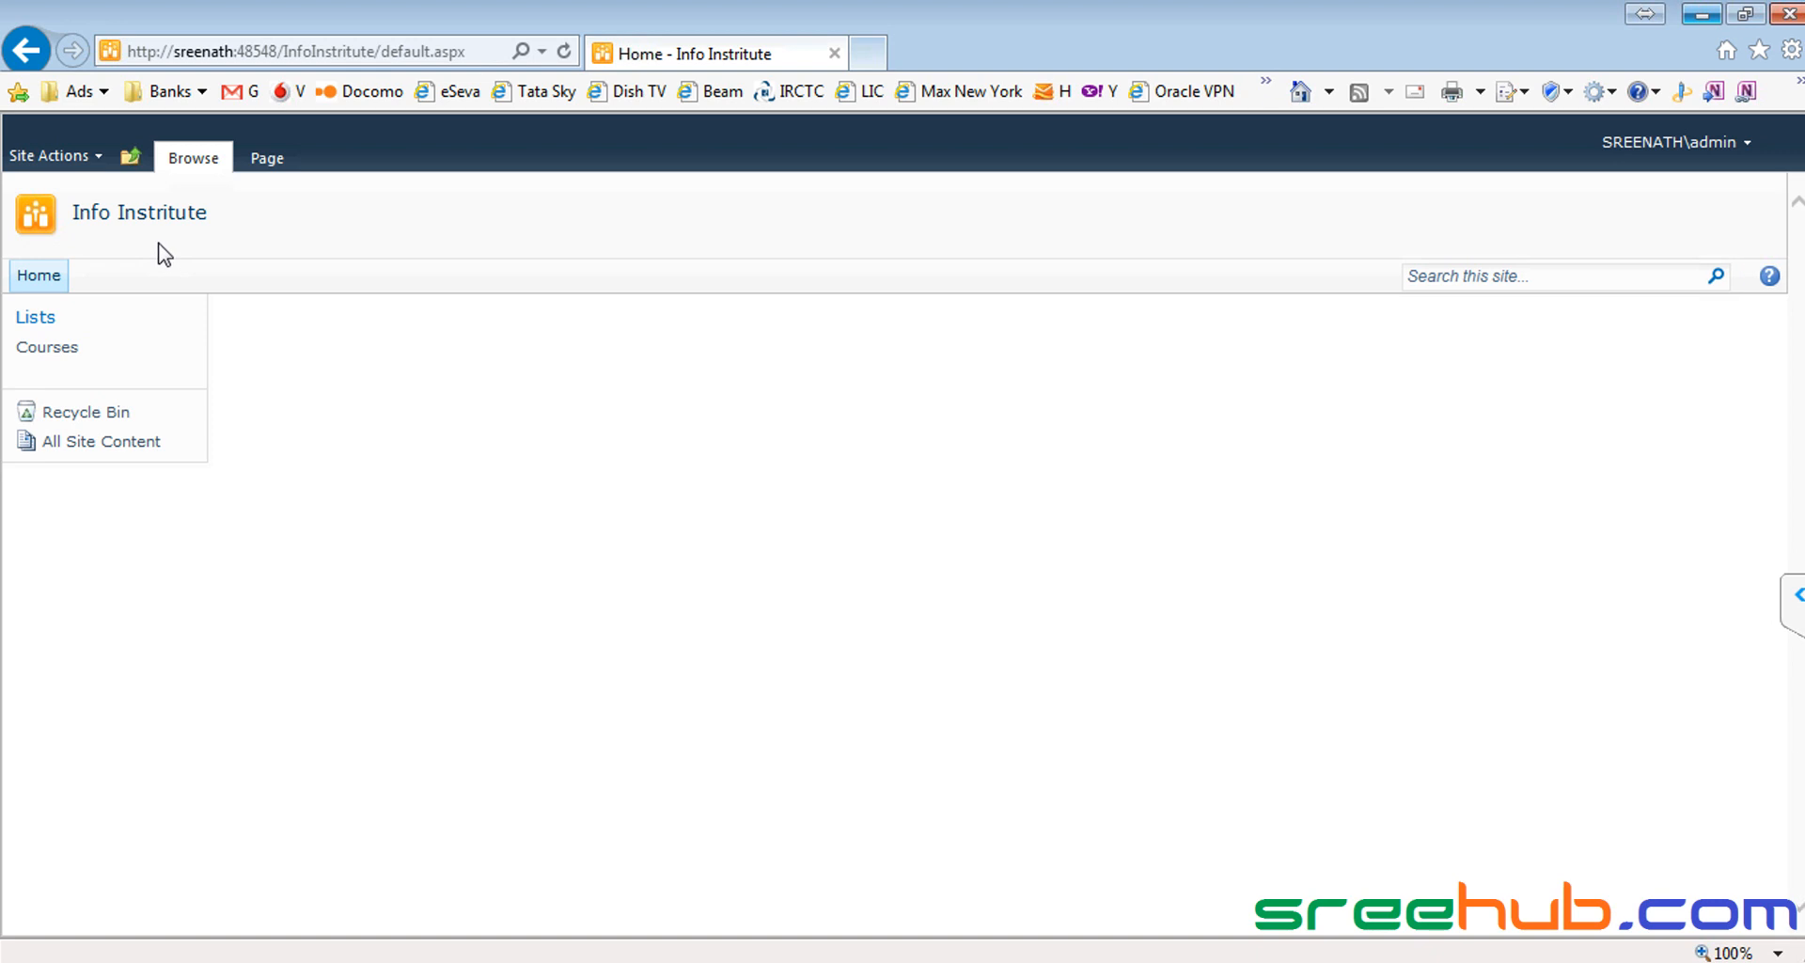
pyautogui.click(55, 156)
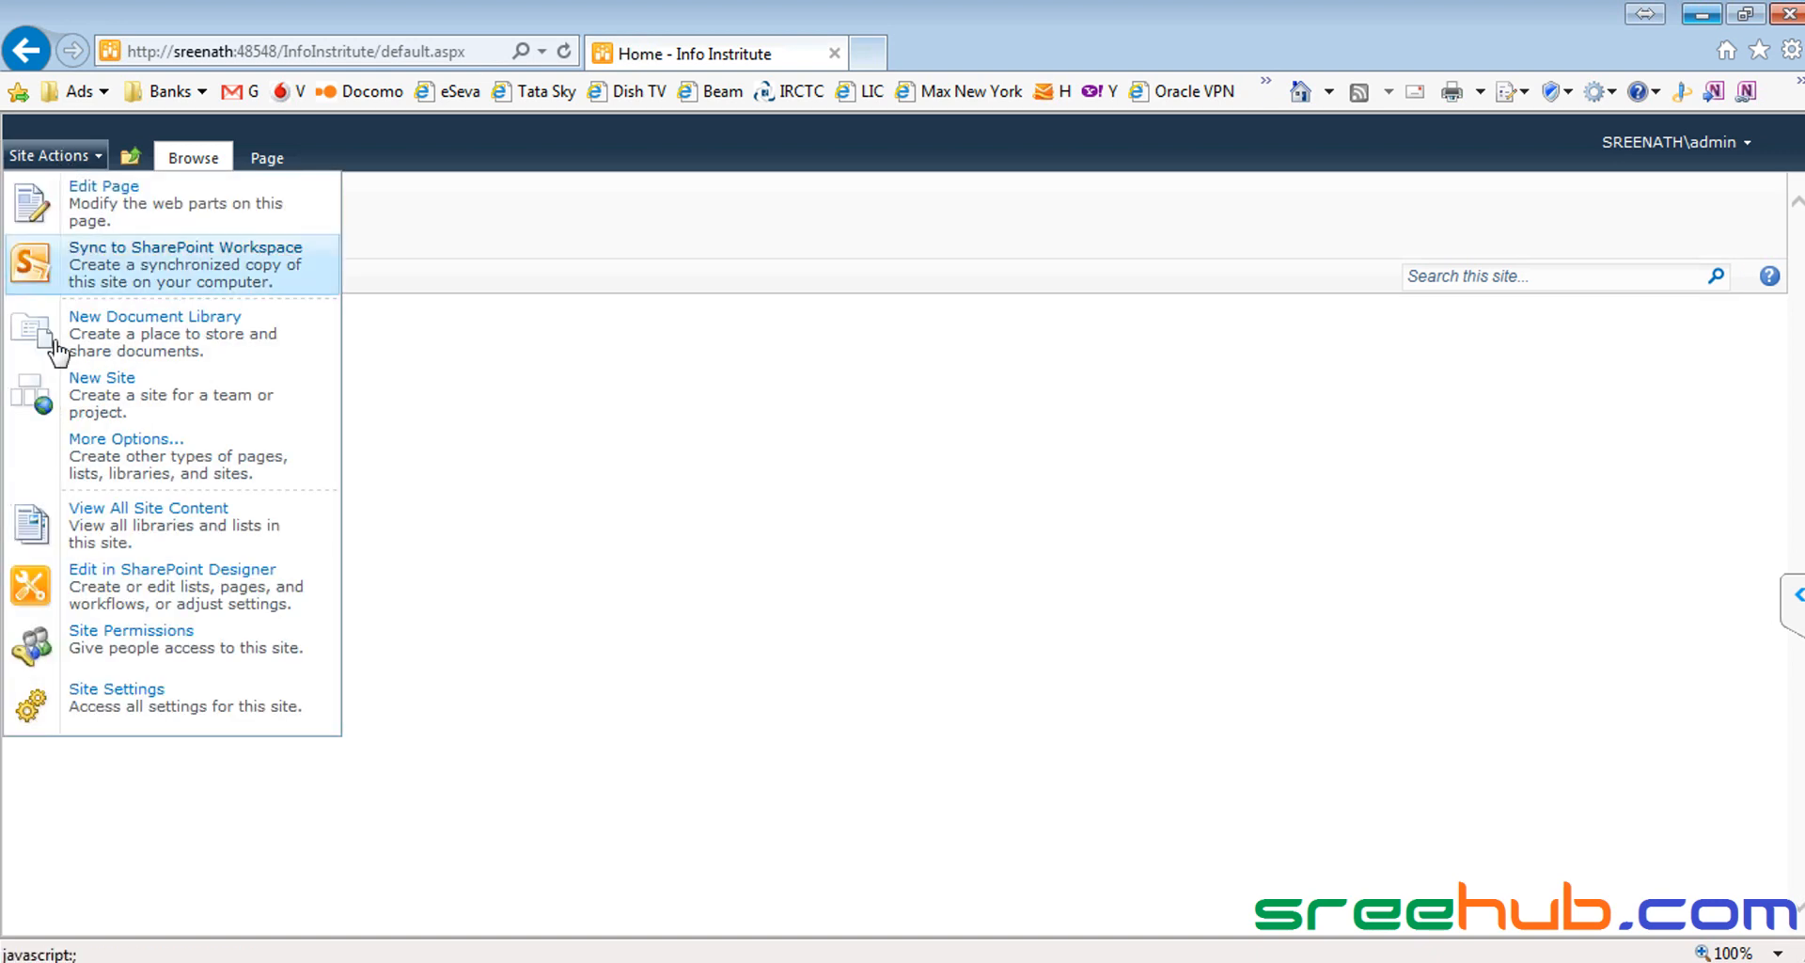
pyautogui.click(175, 455)
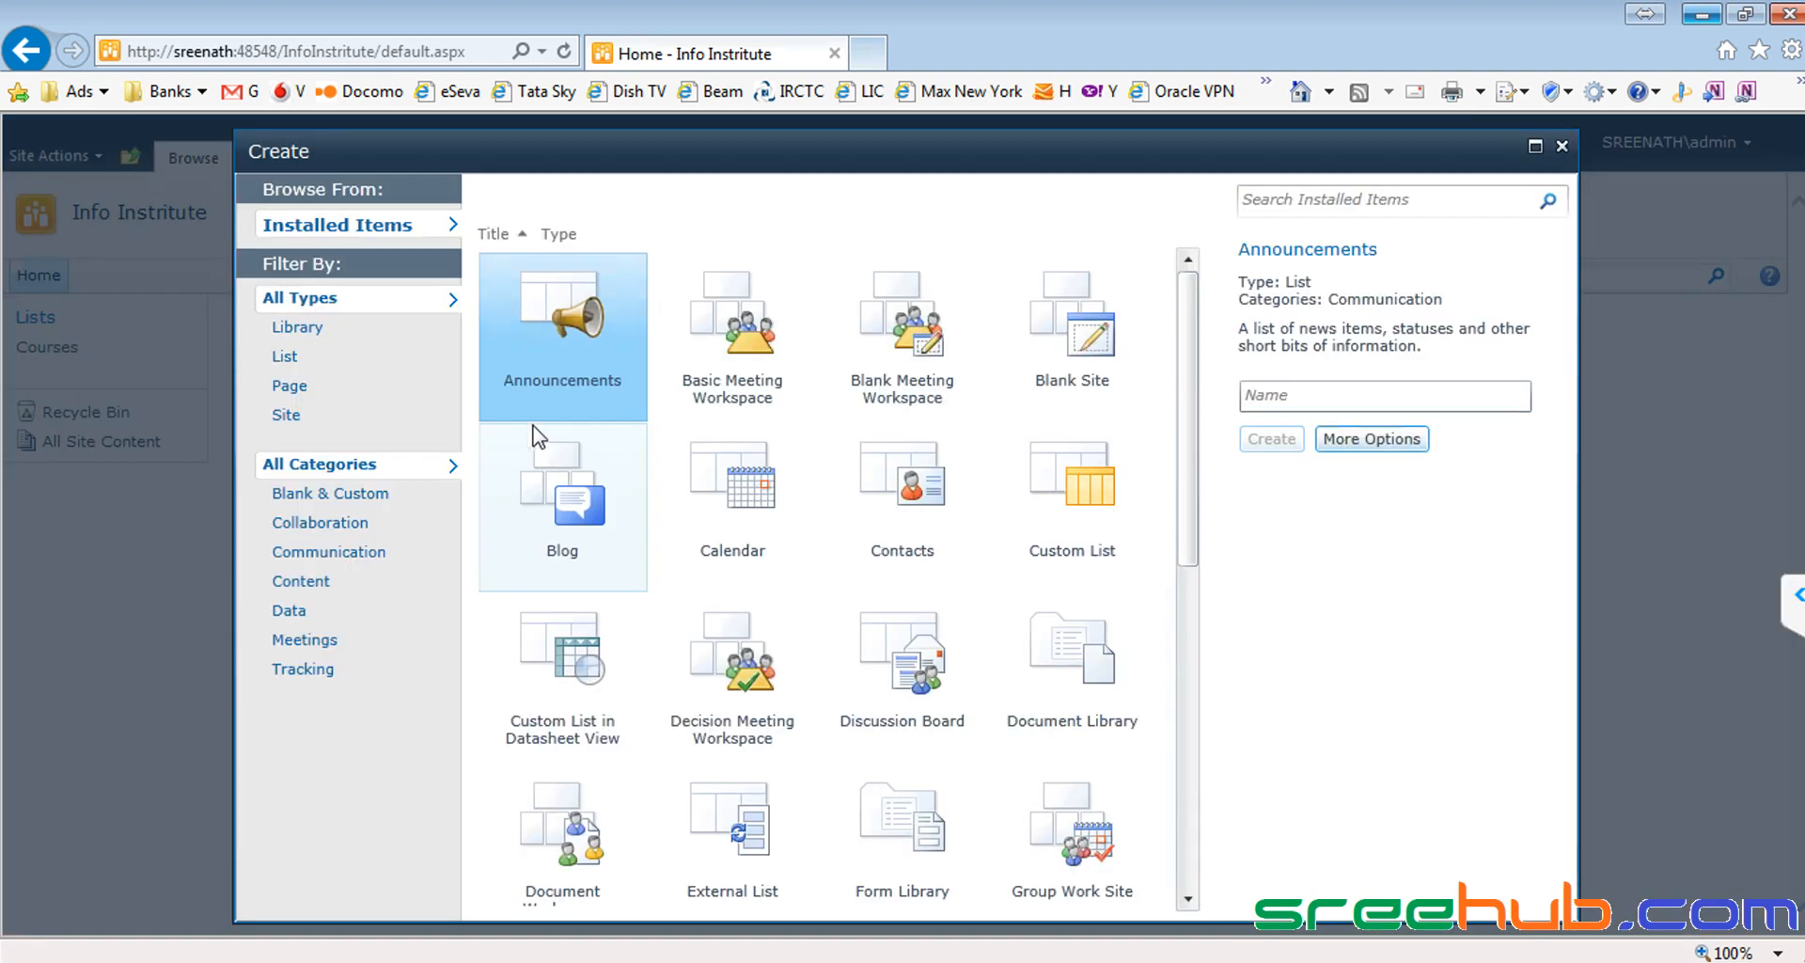
pyautogui.click(285, 385)
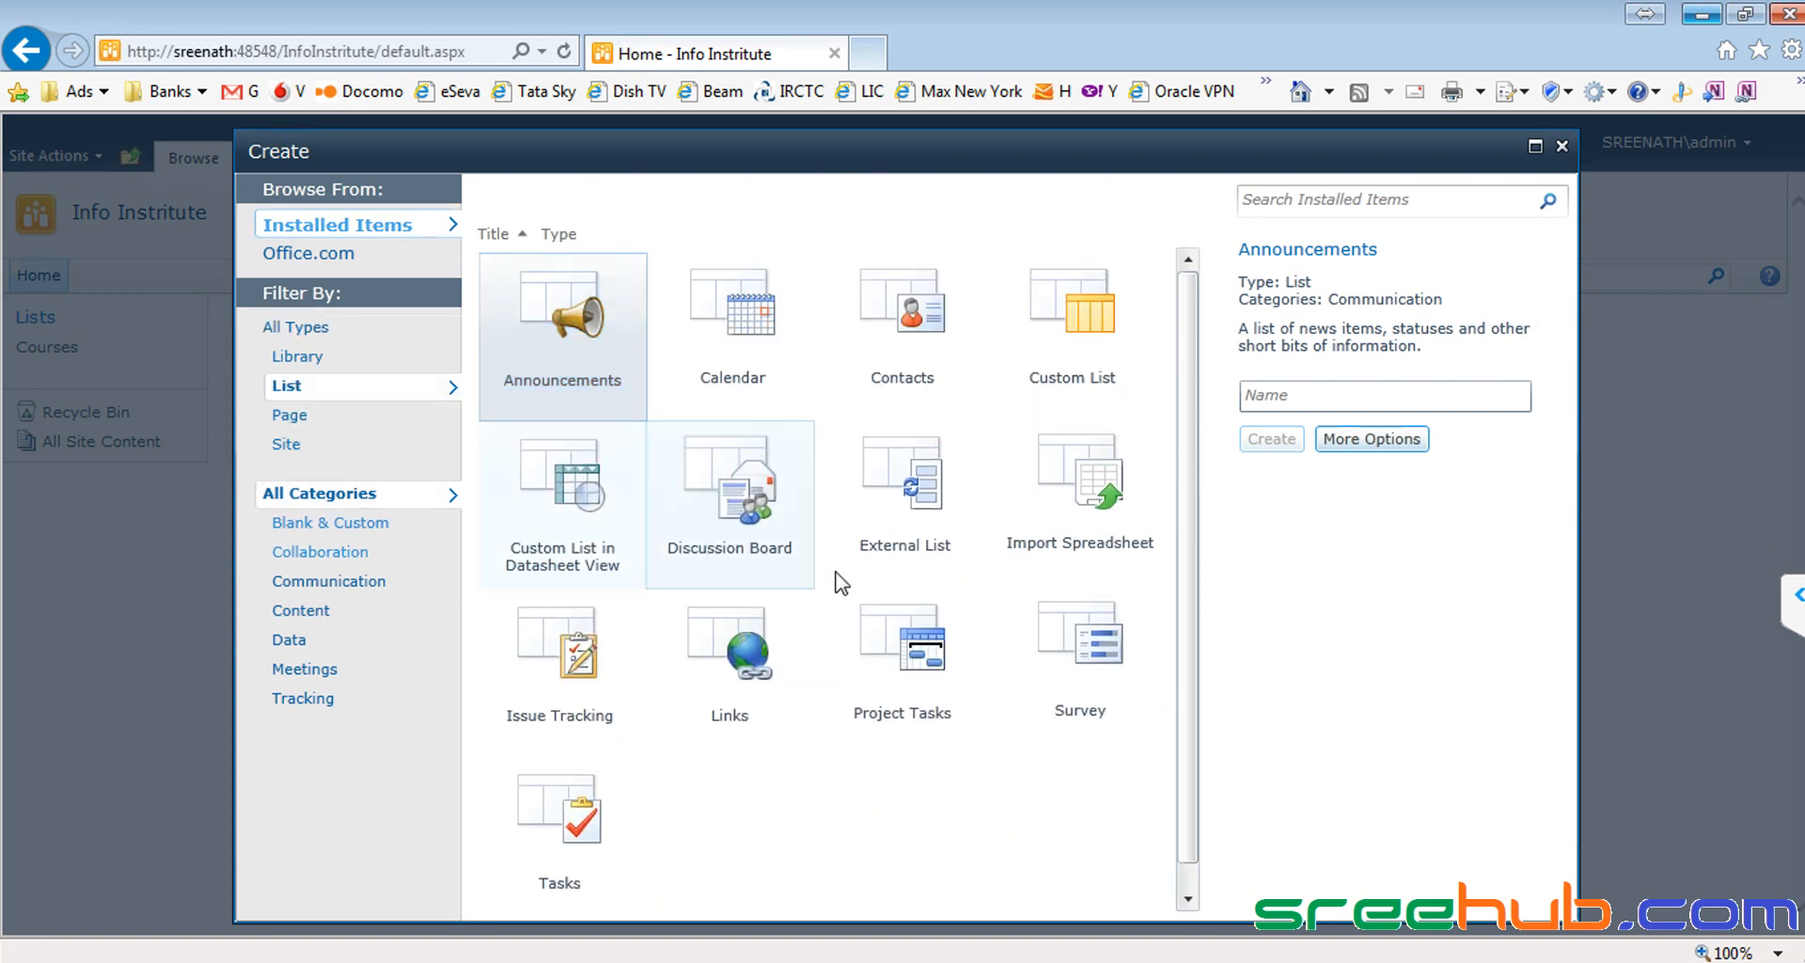
pyautogui.click(1100, 377)
pyautogui.click(1327, 446)
pyautogui.write('Faculties')
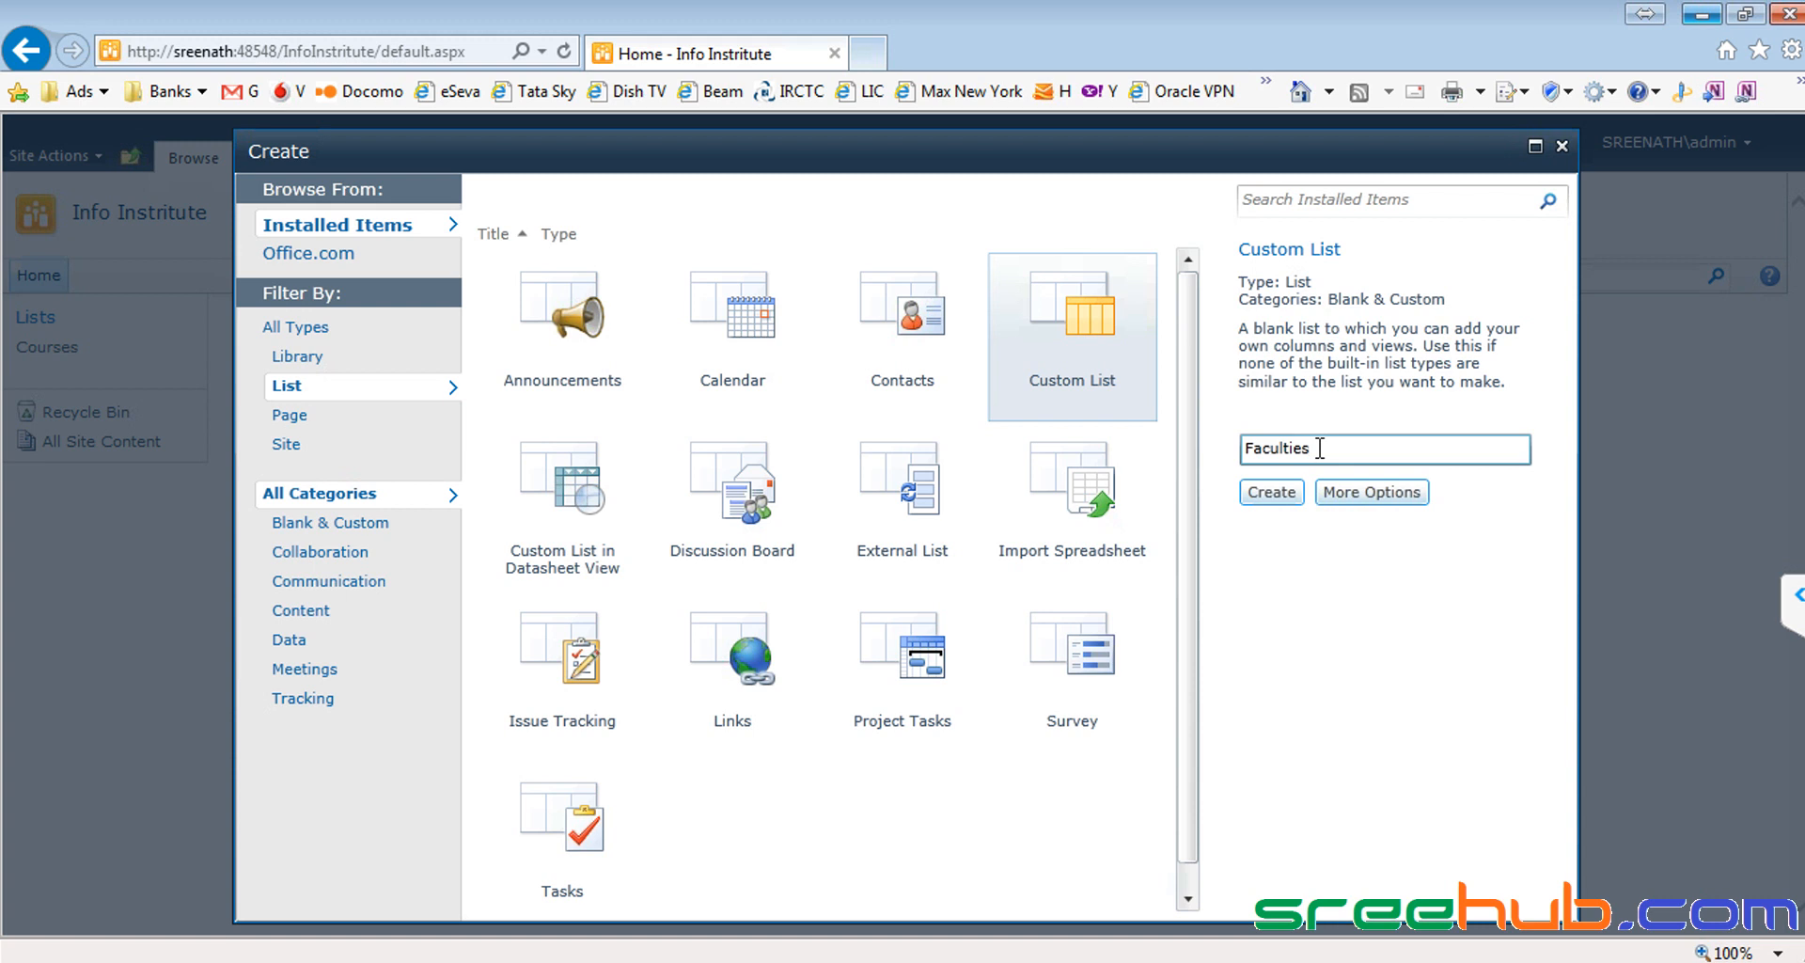
# Step: Switch to the Notepad++ plan and check the Faculties section from its heading down to Designation
pyautogui.hotkey('alt', 'Tab')
pyautogui.moveTo(313, 416); pyautogui.dragTo(587, 607)
pyautogui.click(388, 416)
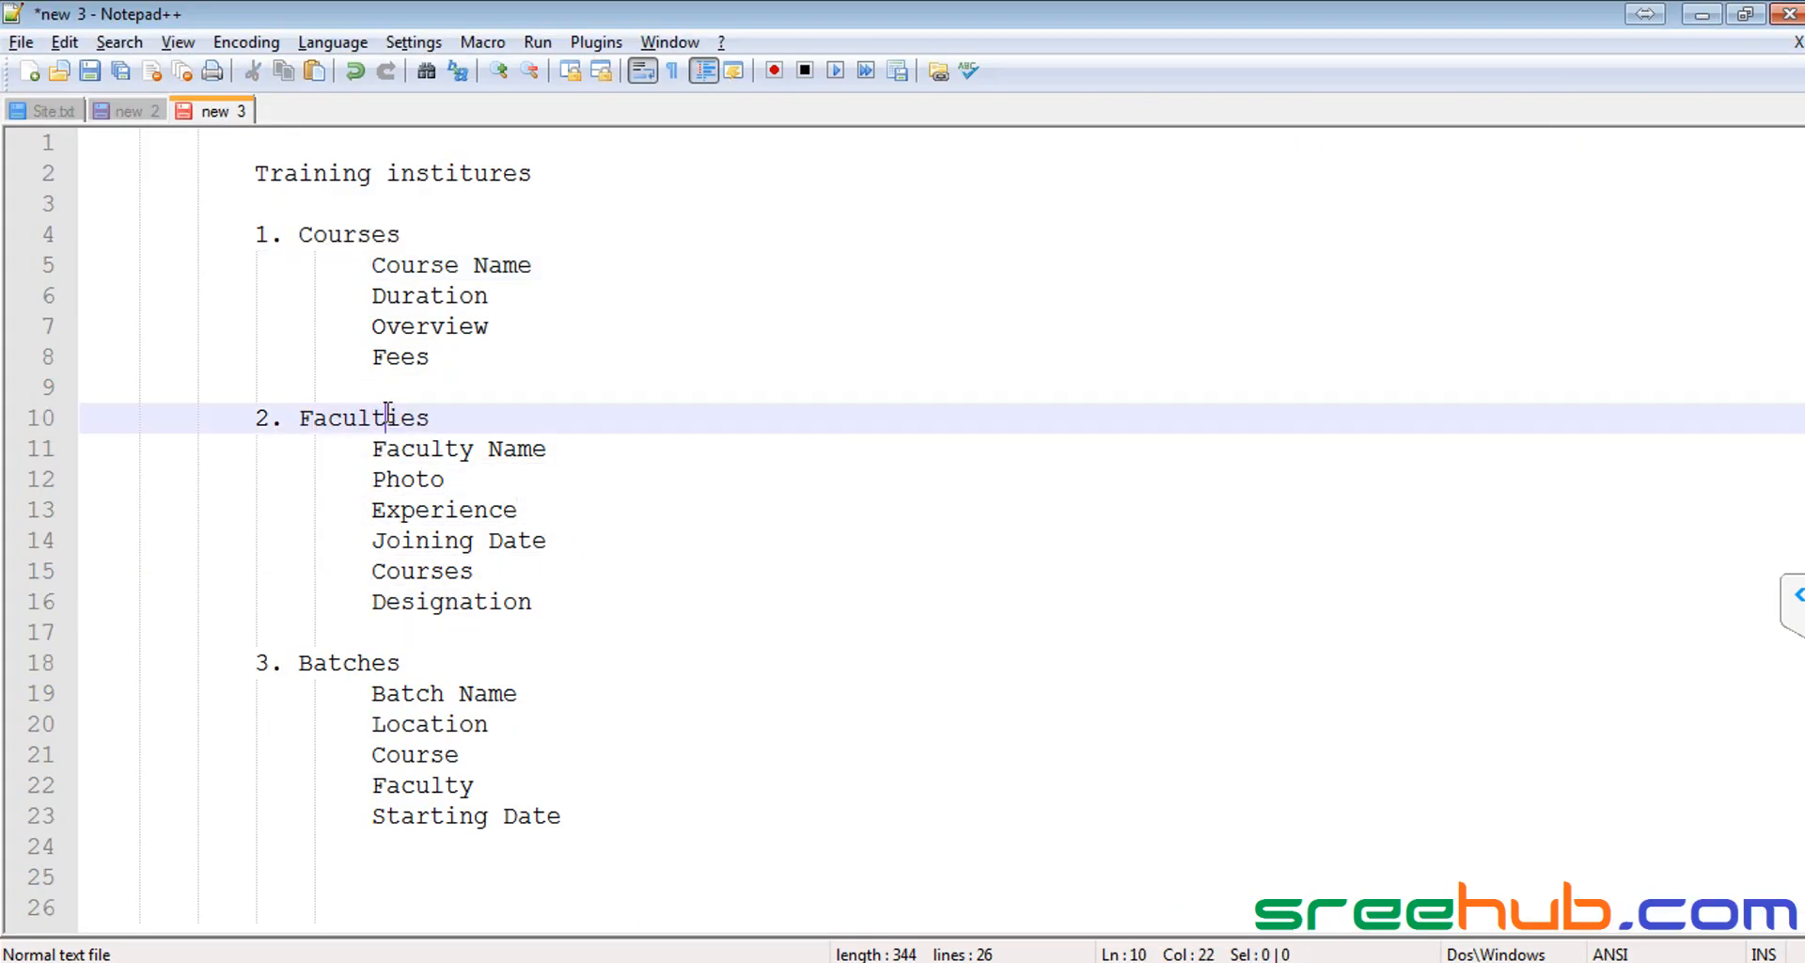
# Step: Review the fields planned under Faculties in the notes, starting with Faculty Name
pyautogui.moveTo(368, 452); pyautogui.dragTo(564, 617)
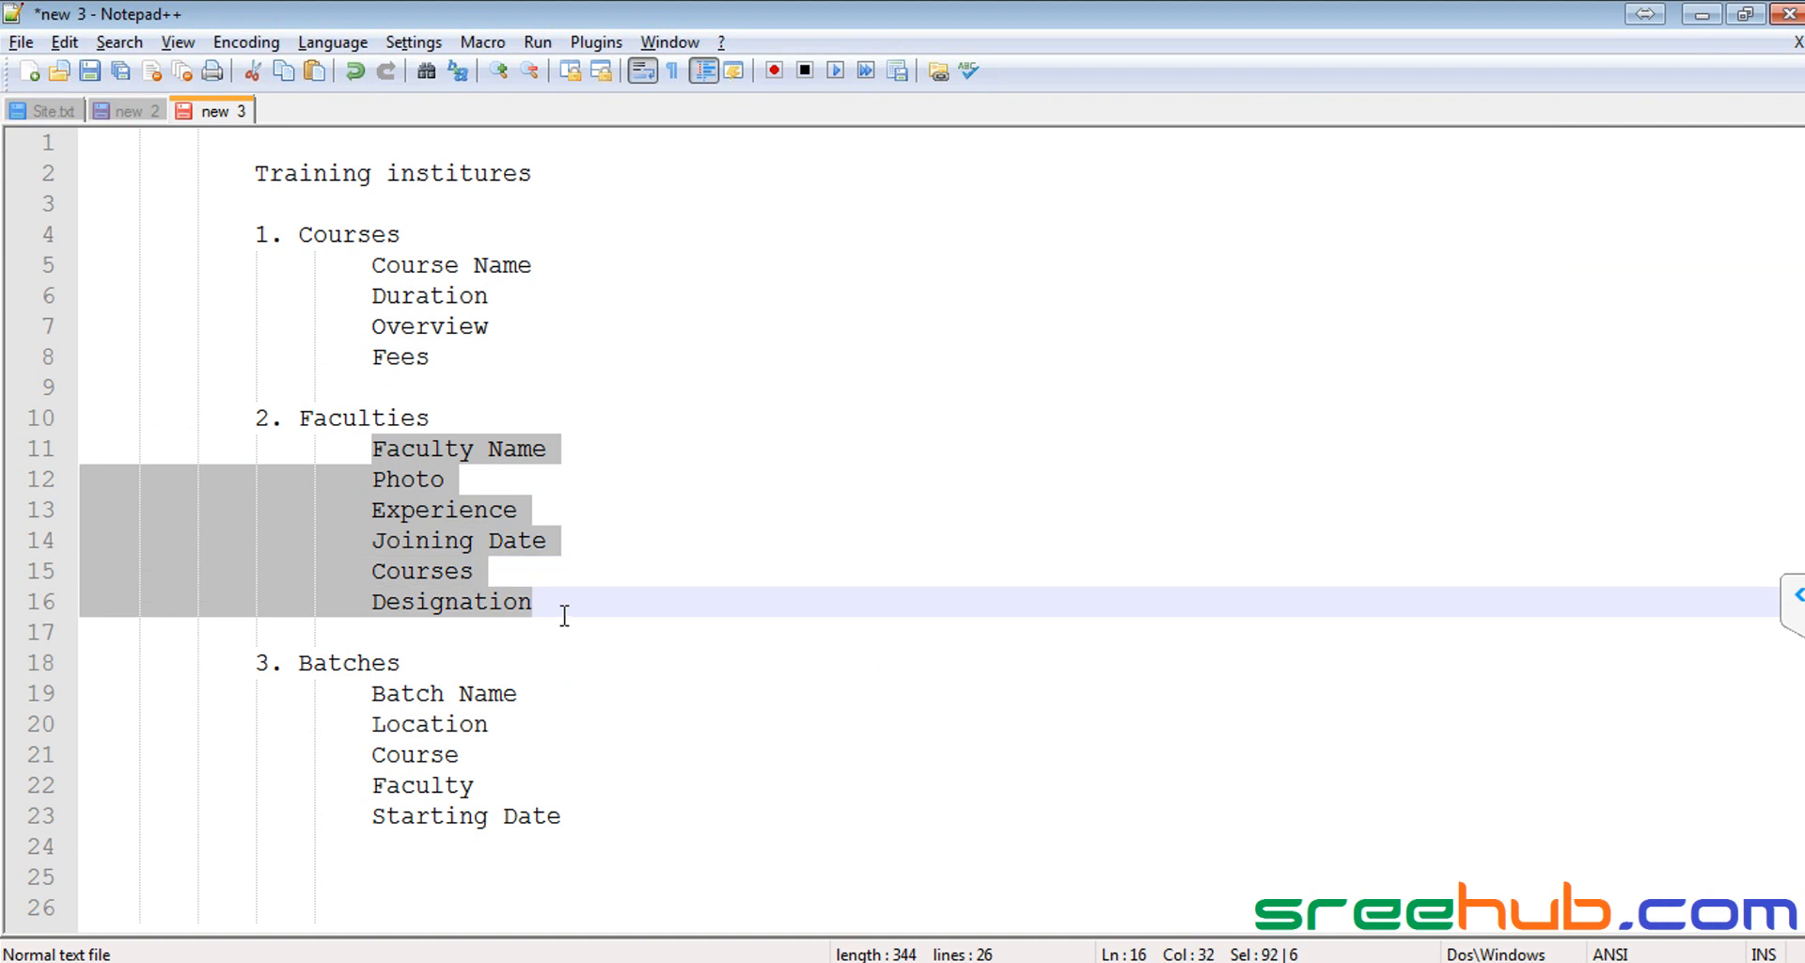
pyautogui.click(376, 448)
pyautogui.moveTo(376, 449); pyautogui.dragTo(557, 602)
pyautogui.click(376, 448)
pyautogui.moveTo(376, 448); pyautogui.dragTo(616, 450)
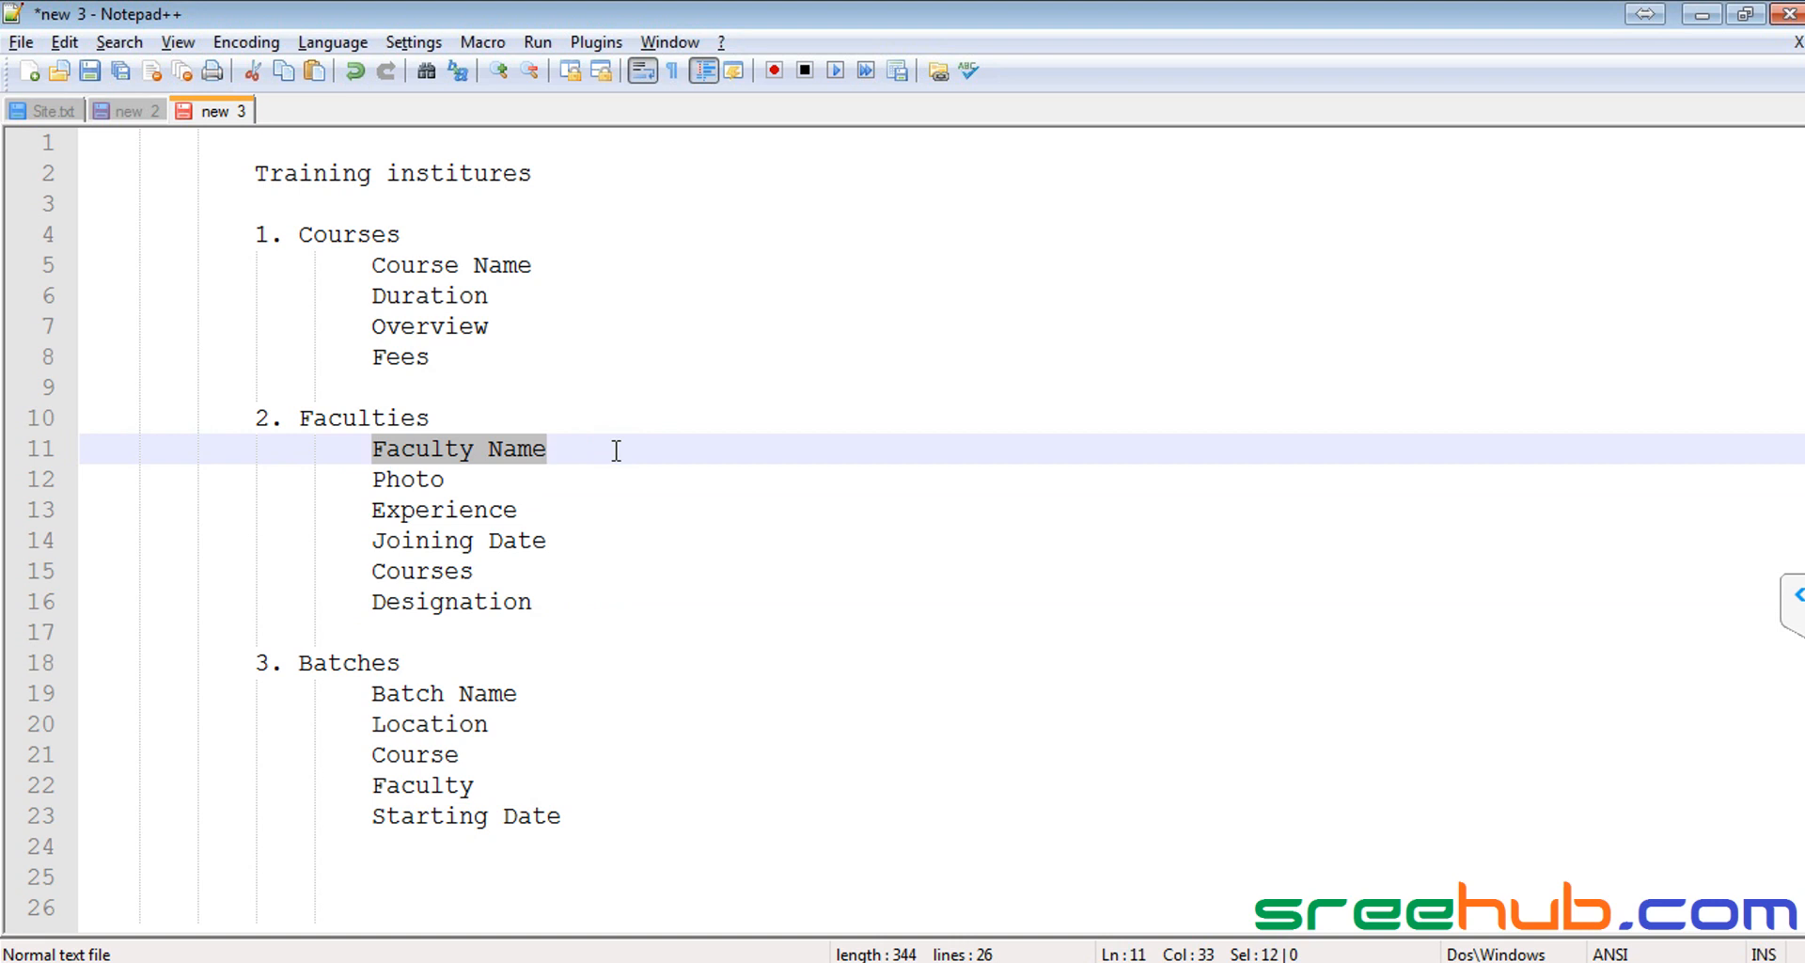
# Step: Switch to the SharePoint site and create the Faculties custom list with description "This is the list for faculties", displayed on the Quick Launch
pyautogui.hotkey('alt', 'Tab')
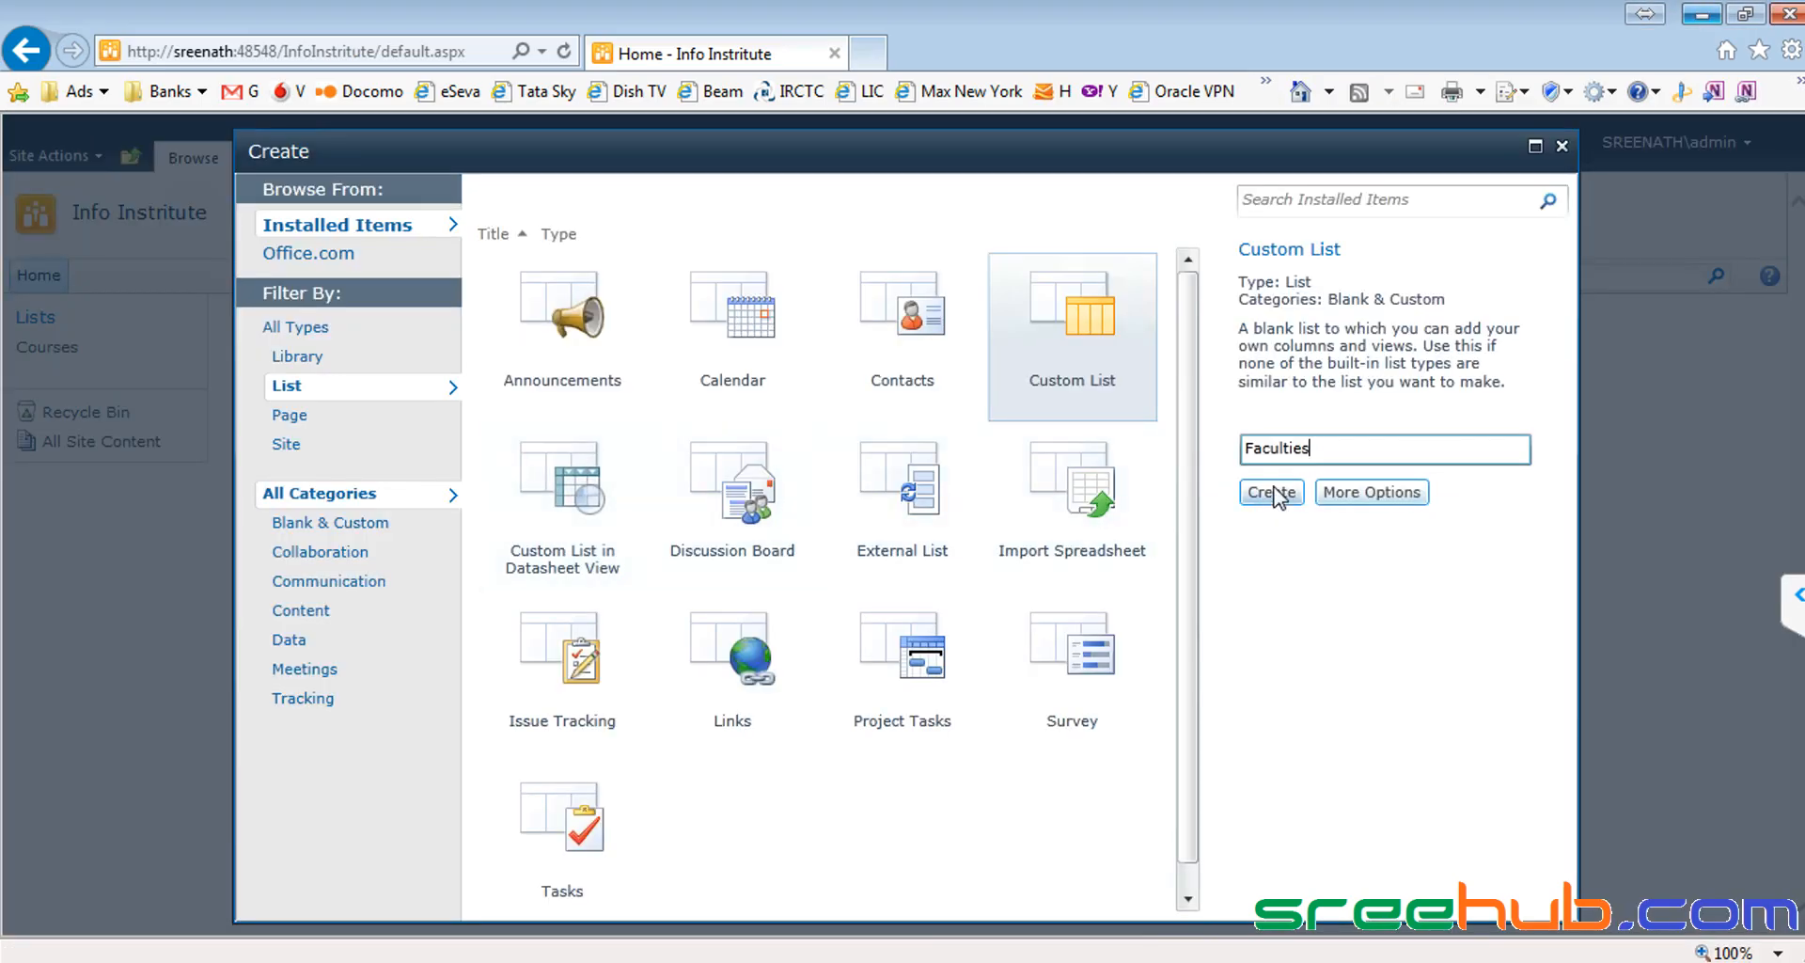
pyautogui.click(1386, 496)
pyautogui.click(1021, 359)
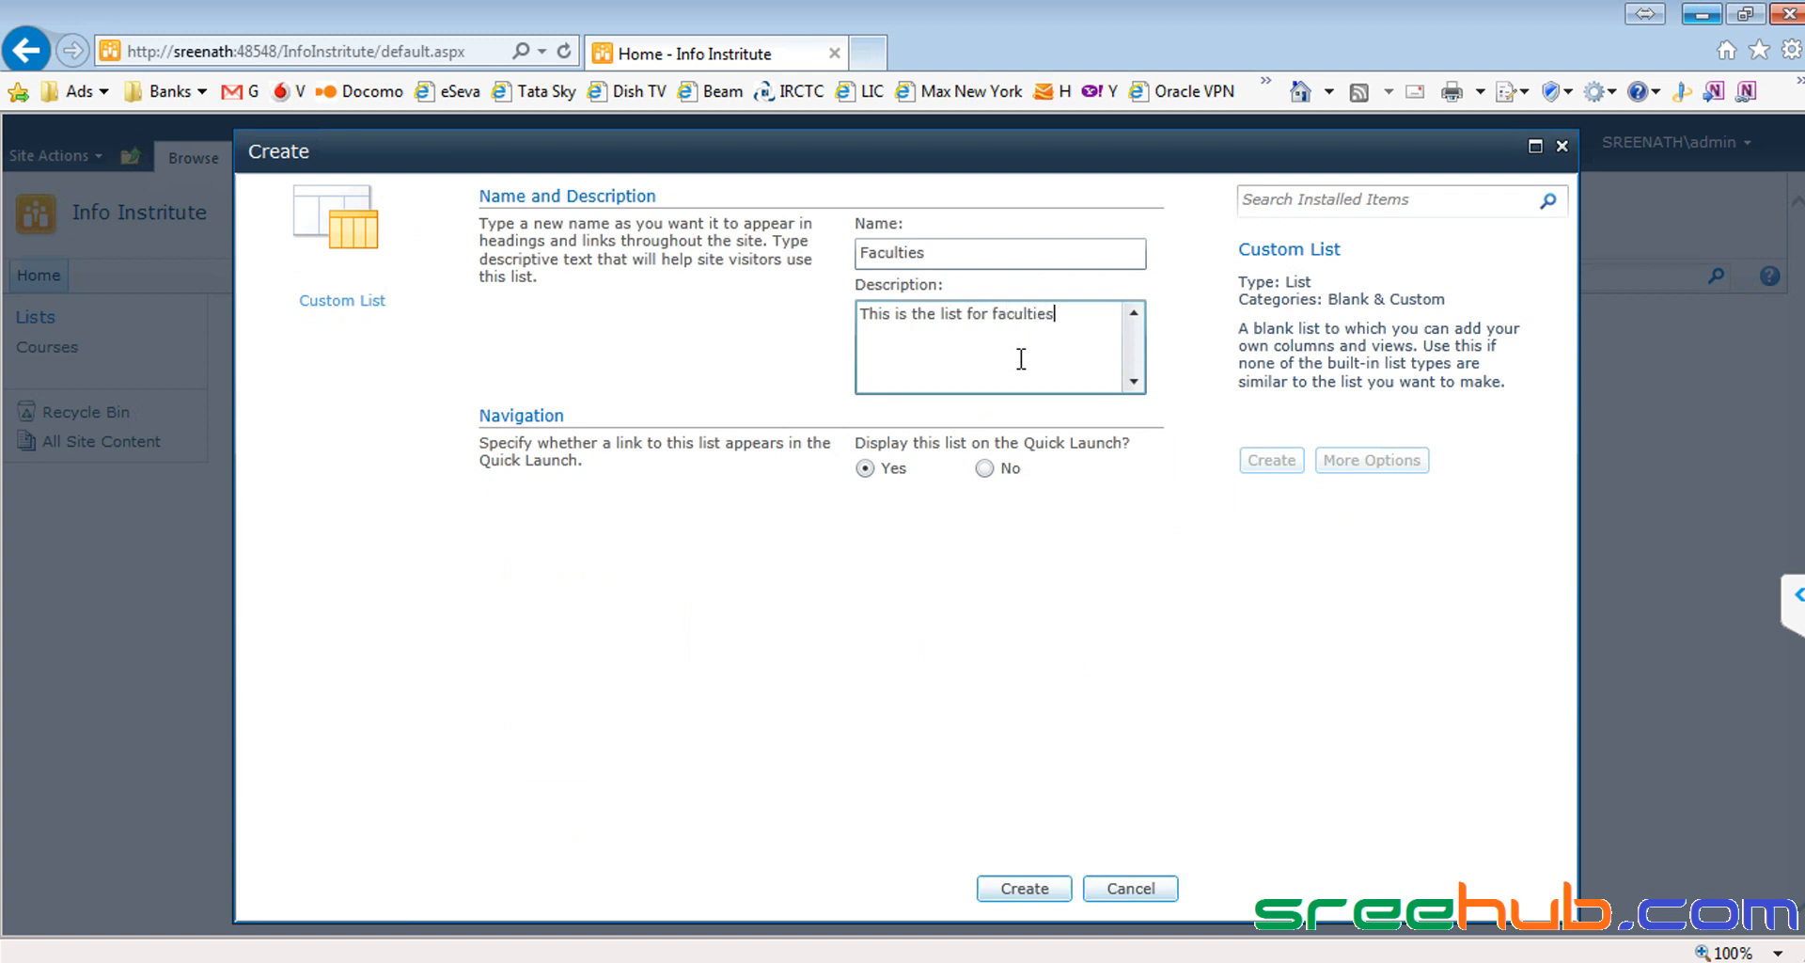
pyautogui.click(866, 469)
pyautogui.click(1035, 893)
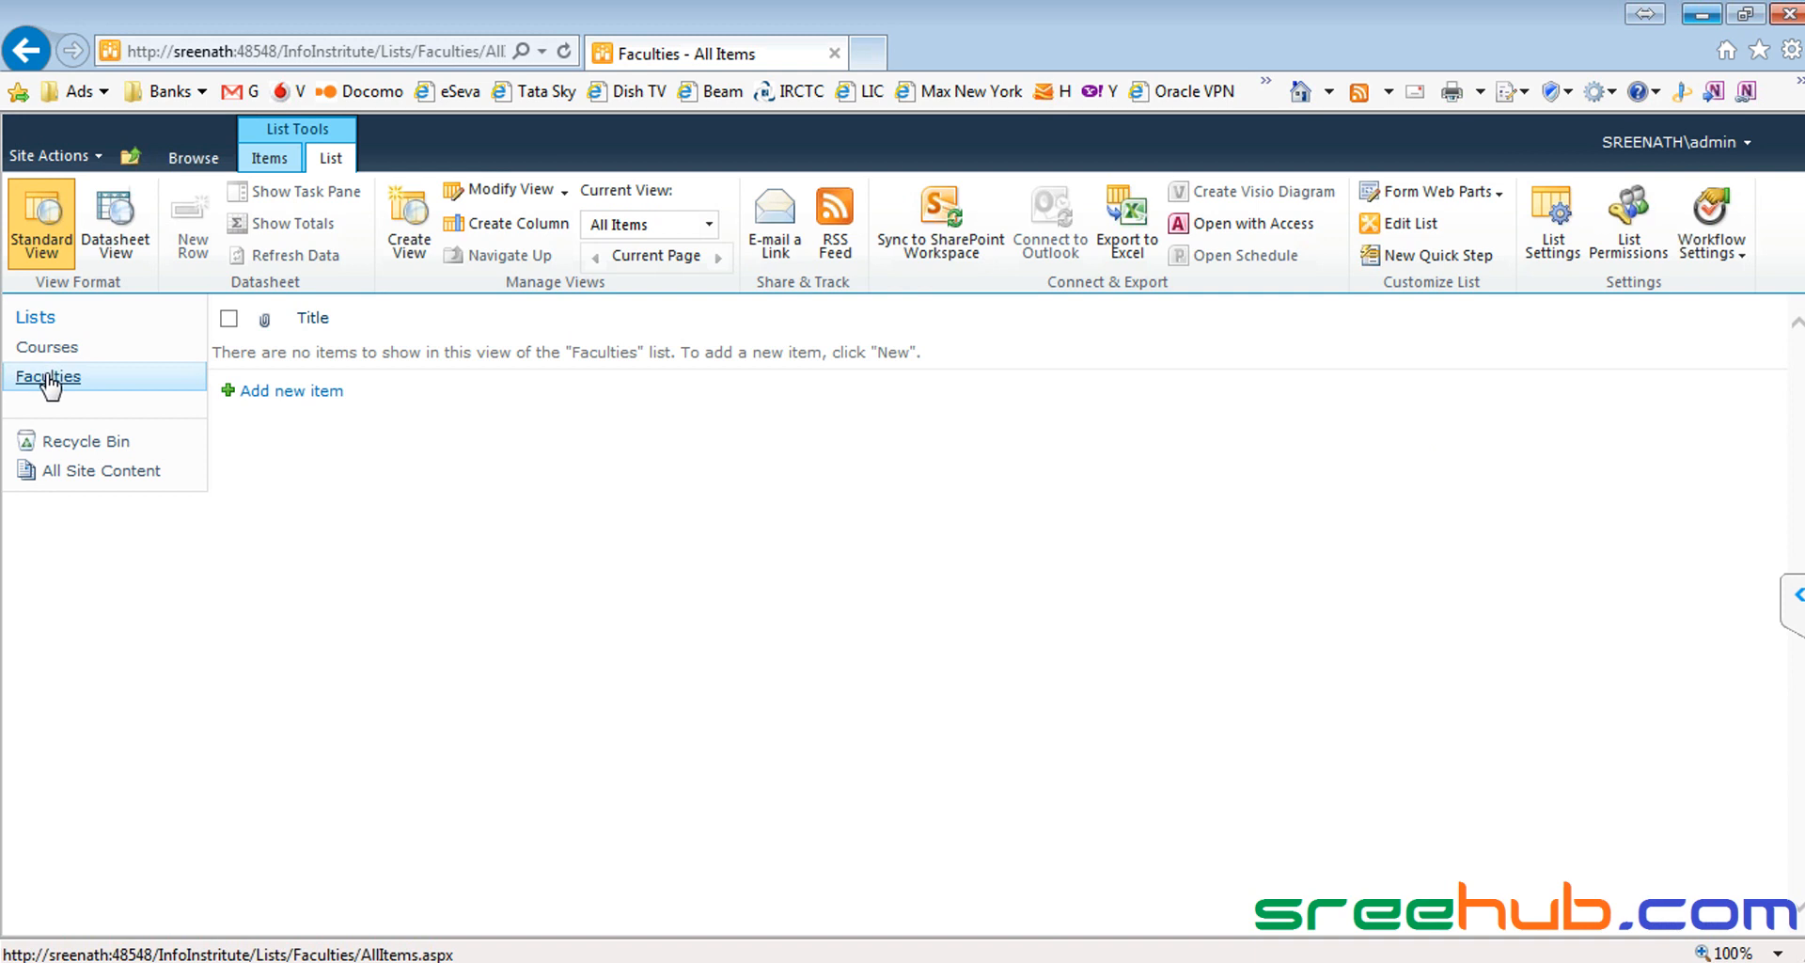
# Step: View the items of the Courses list and return to the Faculties list
pyautogui.click(49, 380)
pyautogui.click(38, 349)
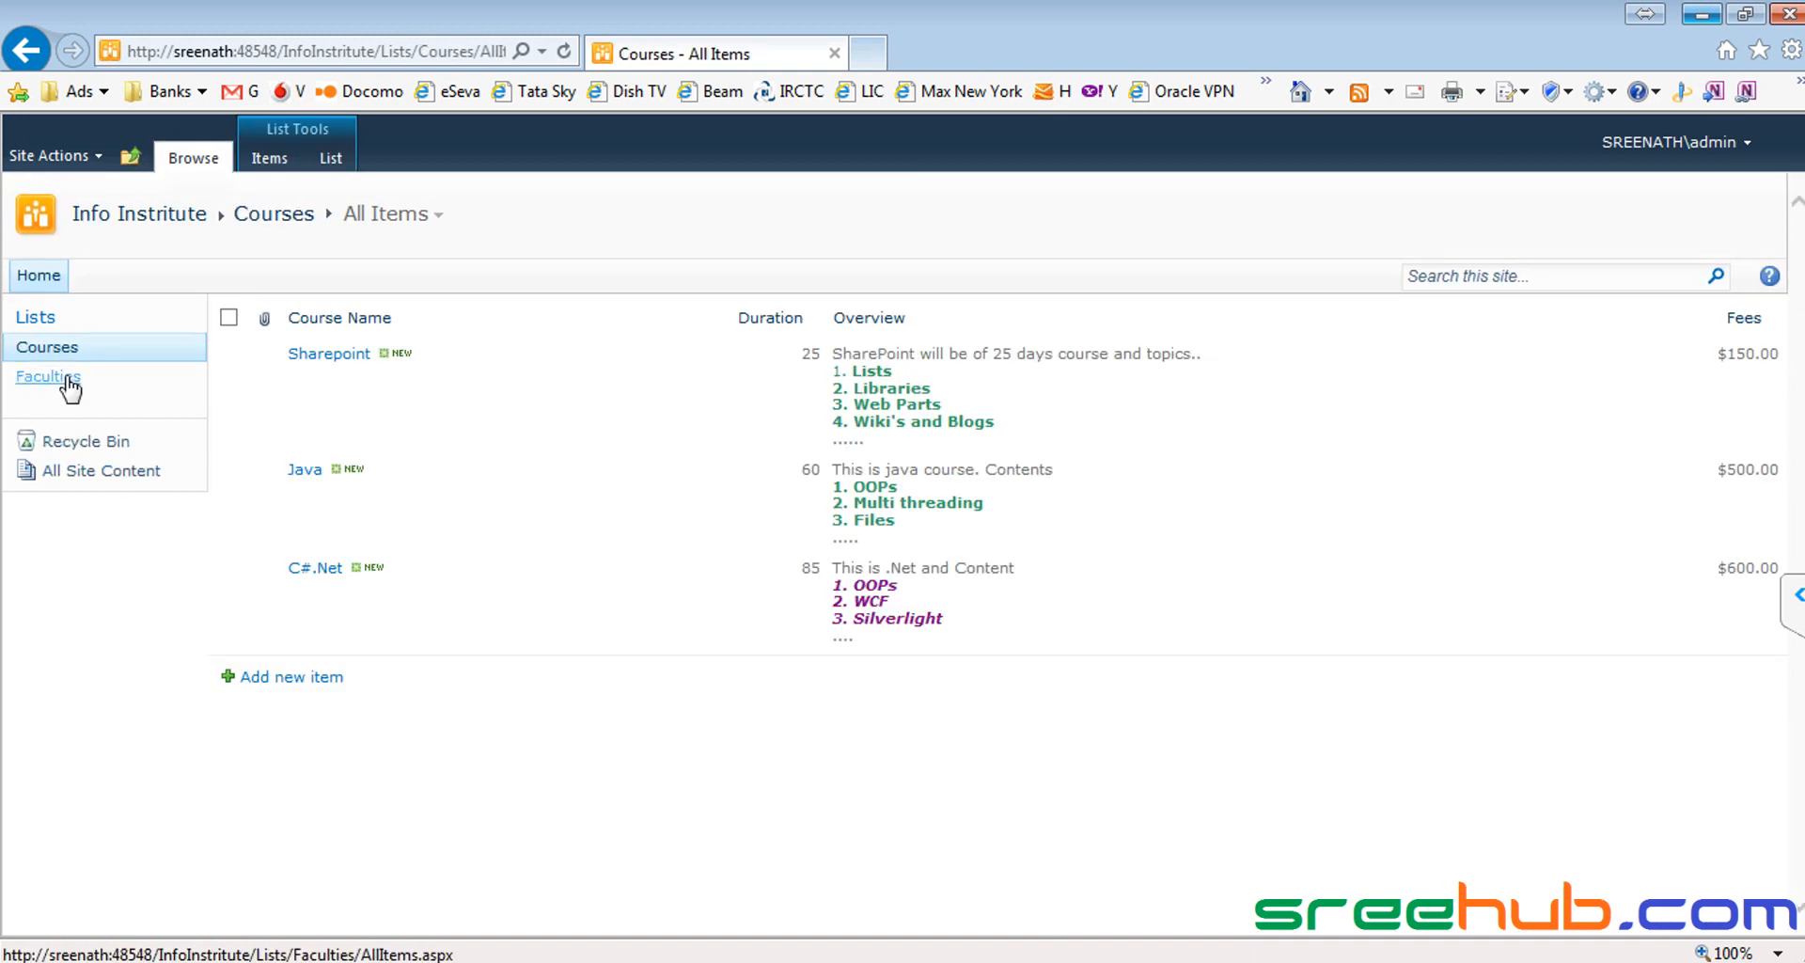
pyautogui.click(48, 377)
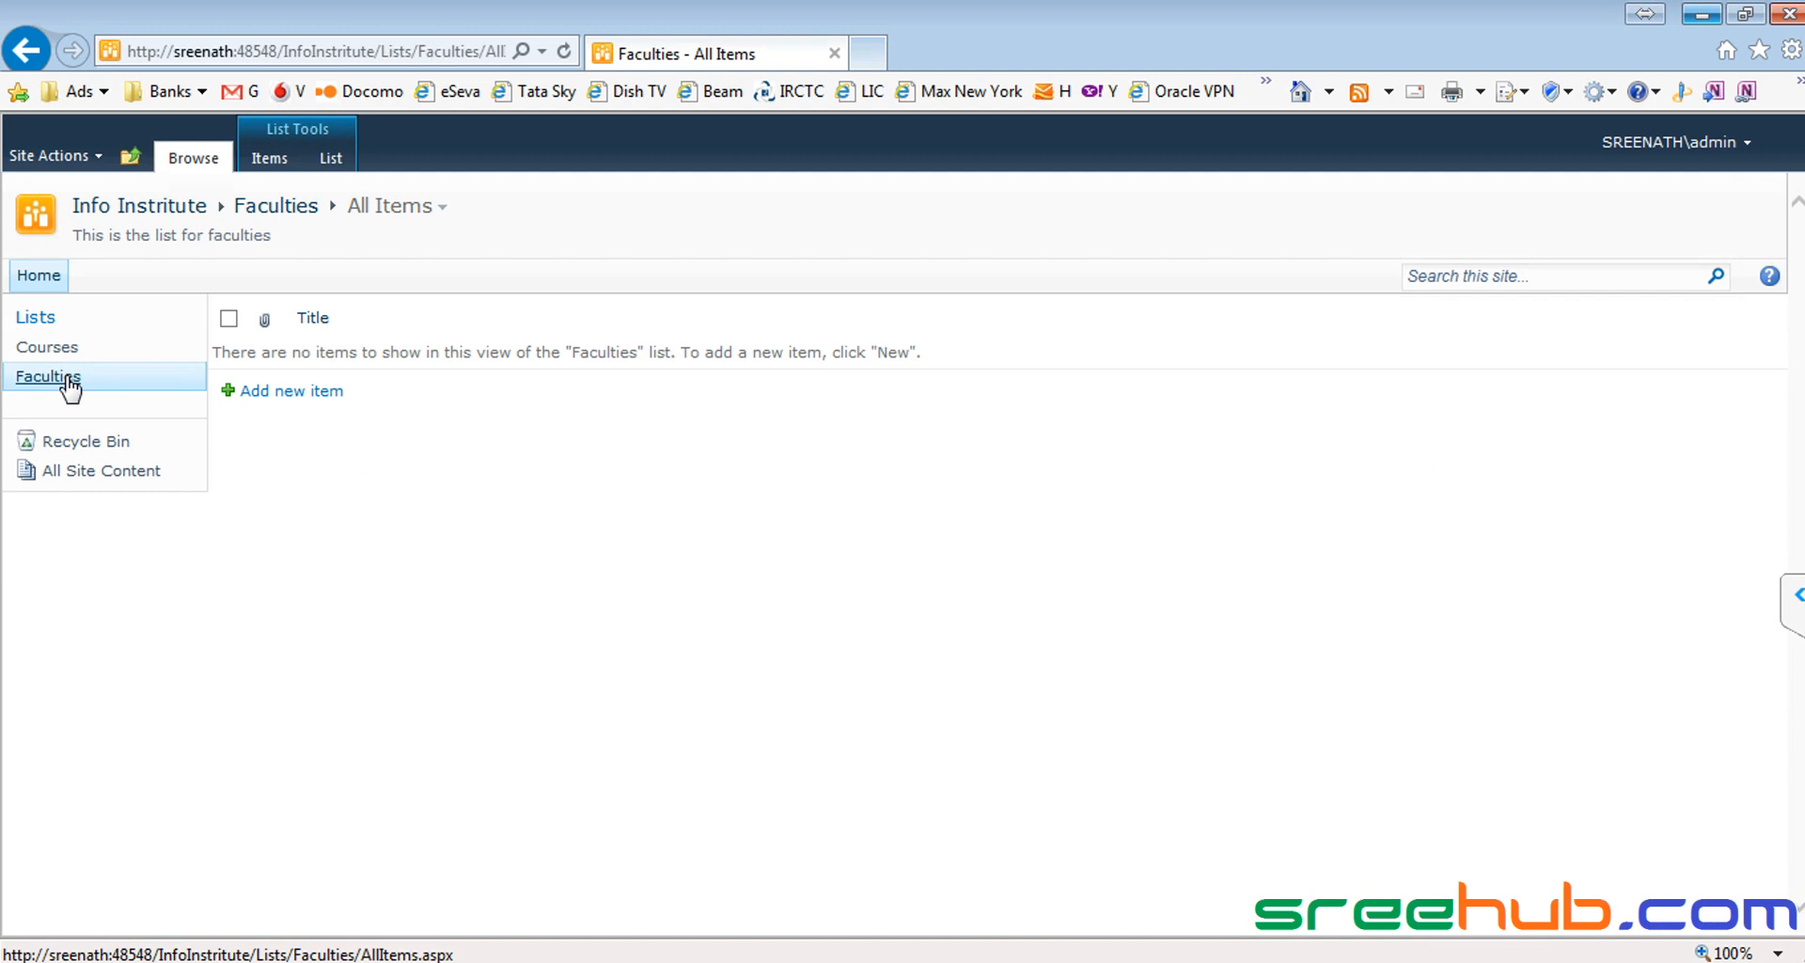
# Step: Check the first Faculties field in the Notepad++ notes and open the settings of the Faculties list in SharePoint
pyautogui.hotkey('alt', 'Tab')
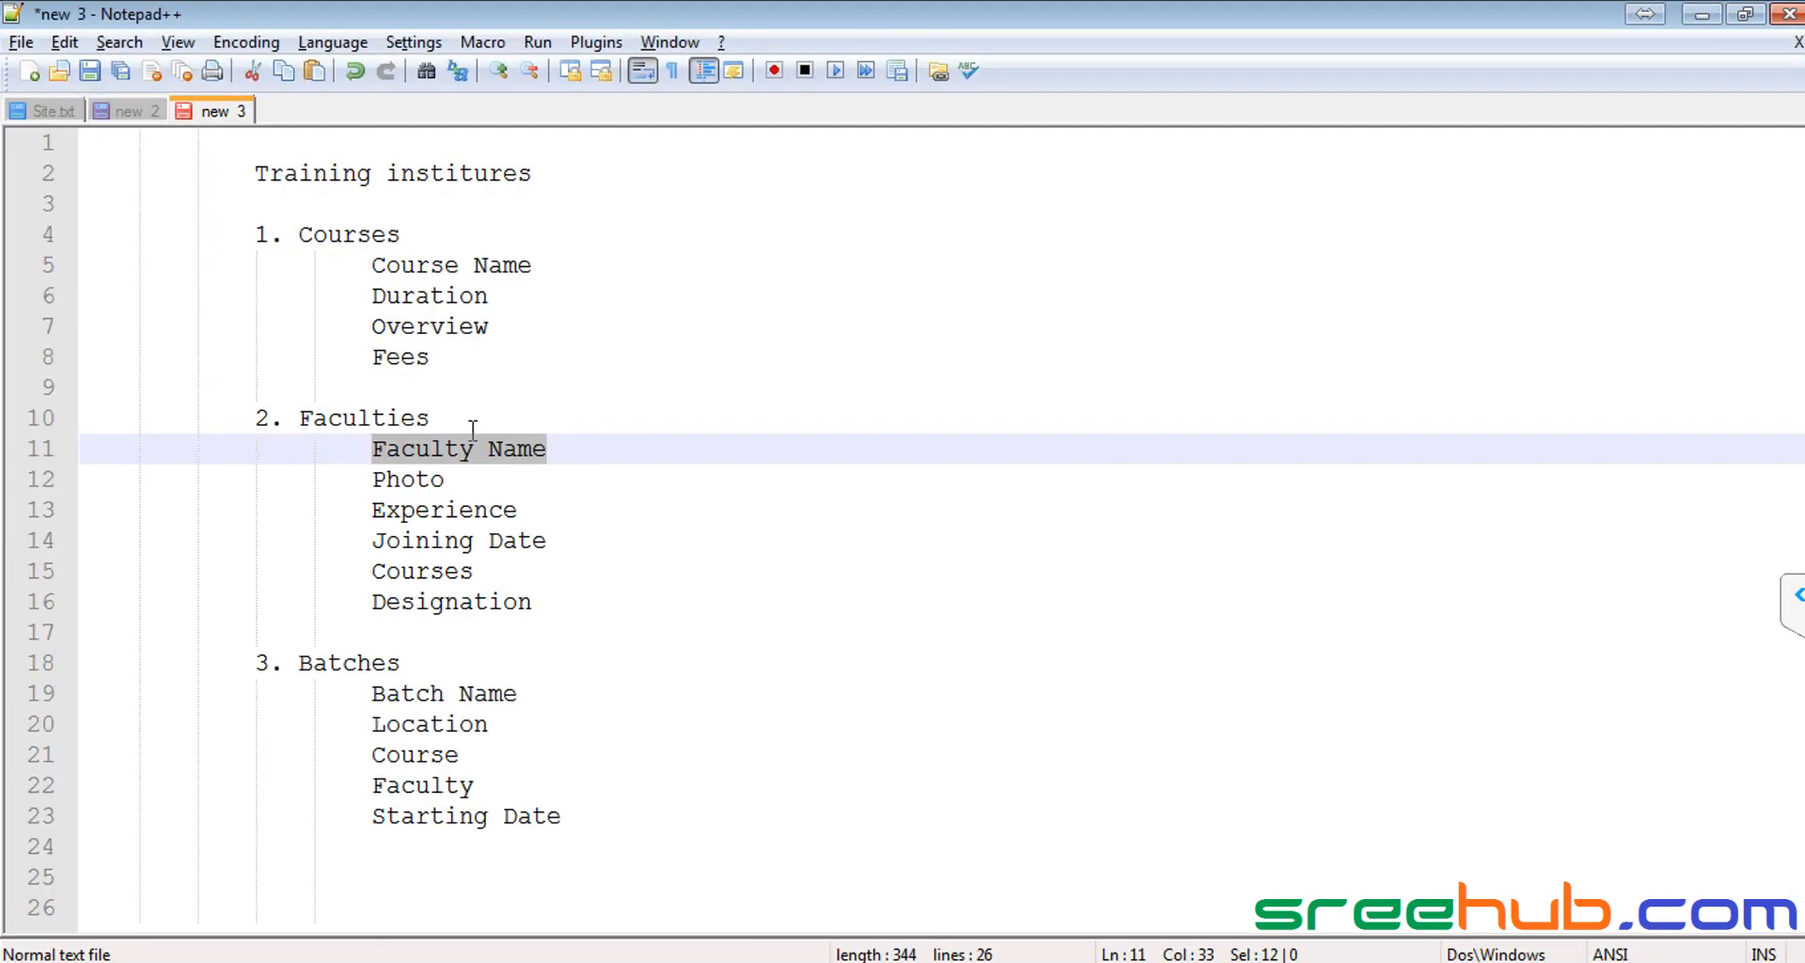
pyautogui.click(385, 452)
pyautogui.moveTo(372, 449); pyautogui.dragTo(549, 449)
pyautogui.hotkey('alt', 'Tab')
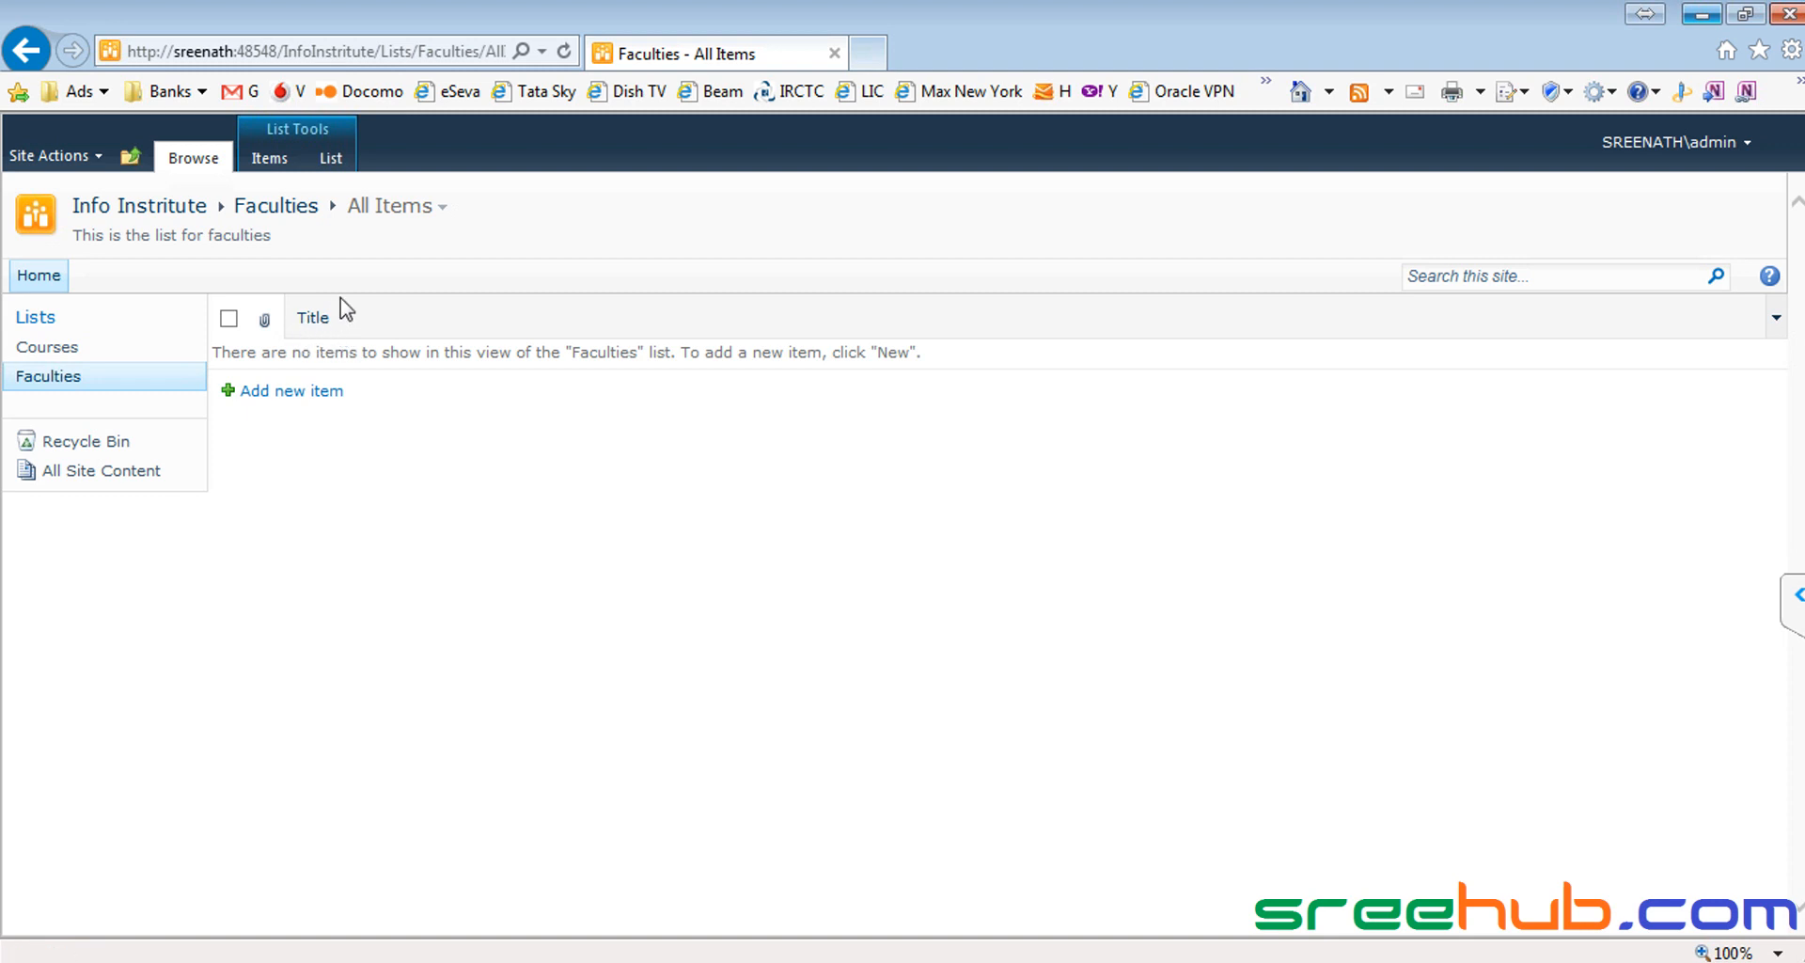
pyautogui.click(329, 163)
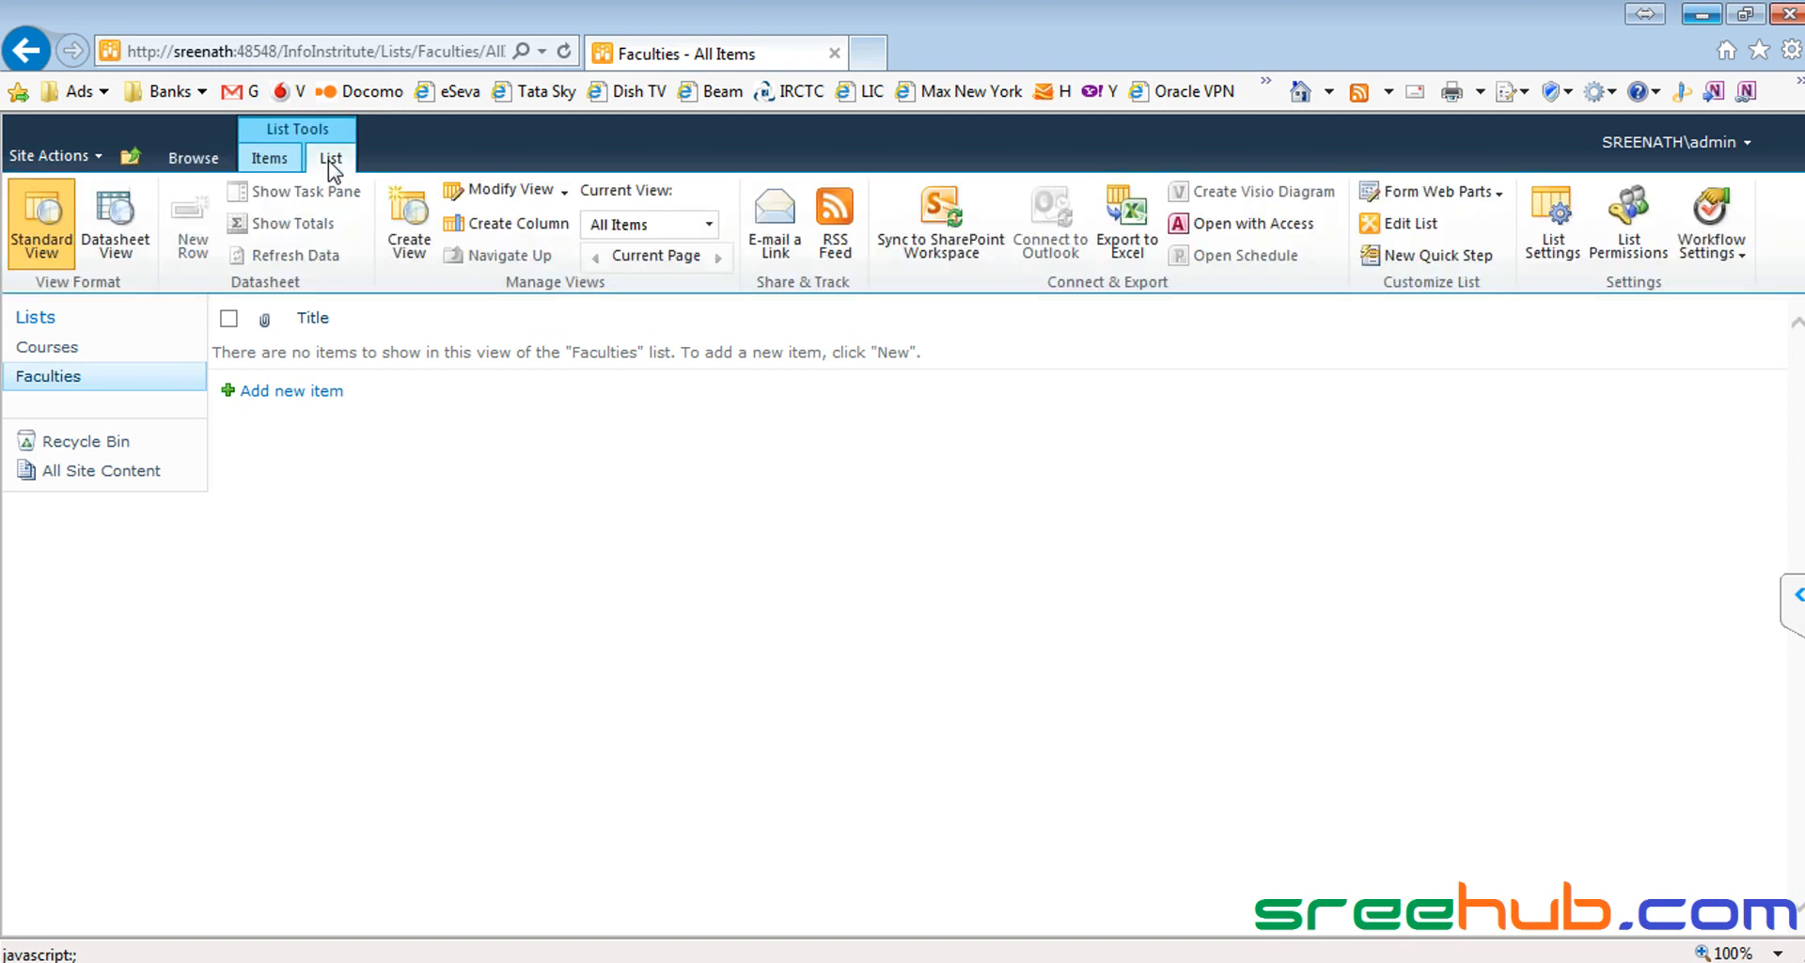
pyautogui.click(1553, 235)
# Step: Rename the Title column of the Faculties list to Faculty Name, with unique values not enforced, and save it
pyautogui.scroll(-3, 476, 576)
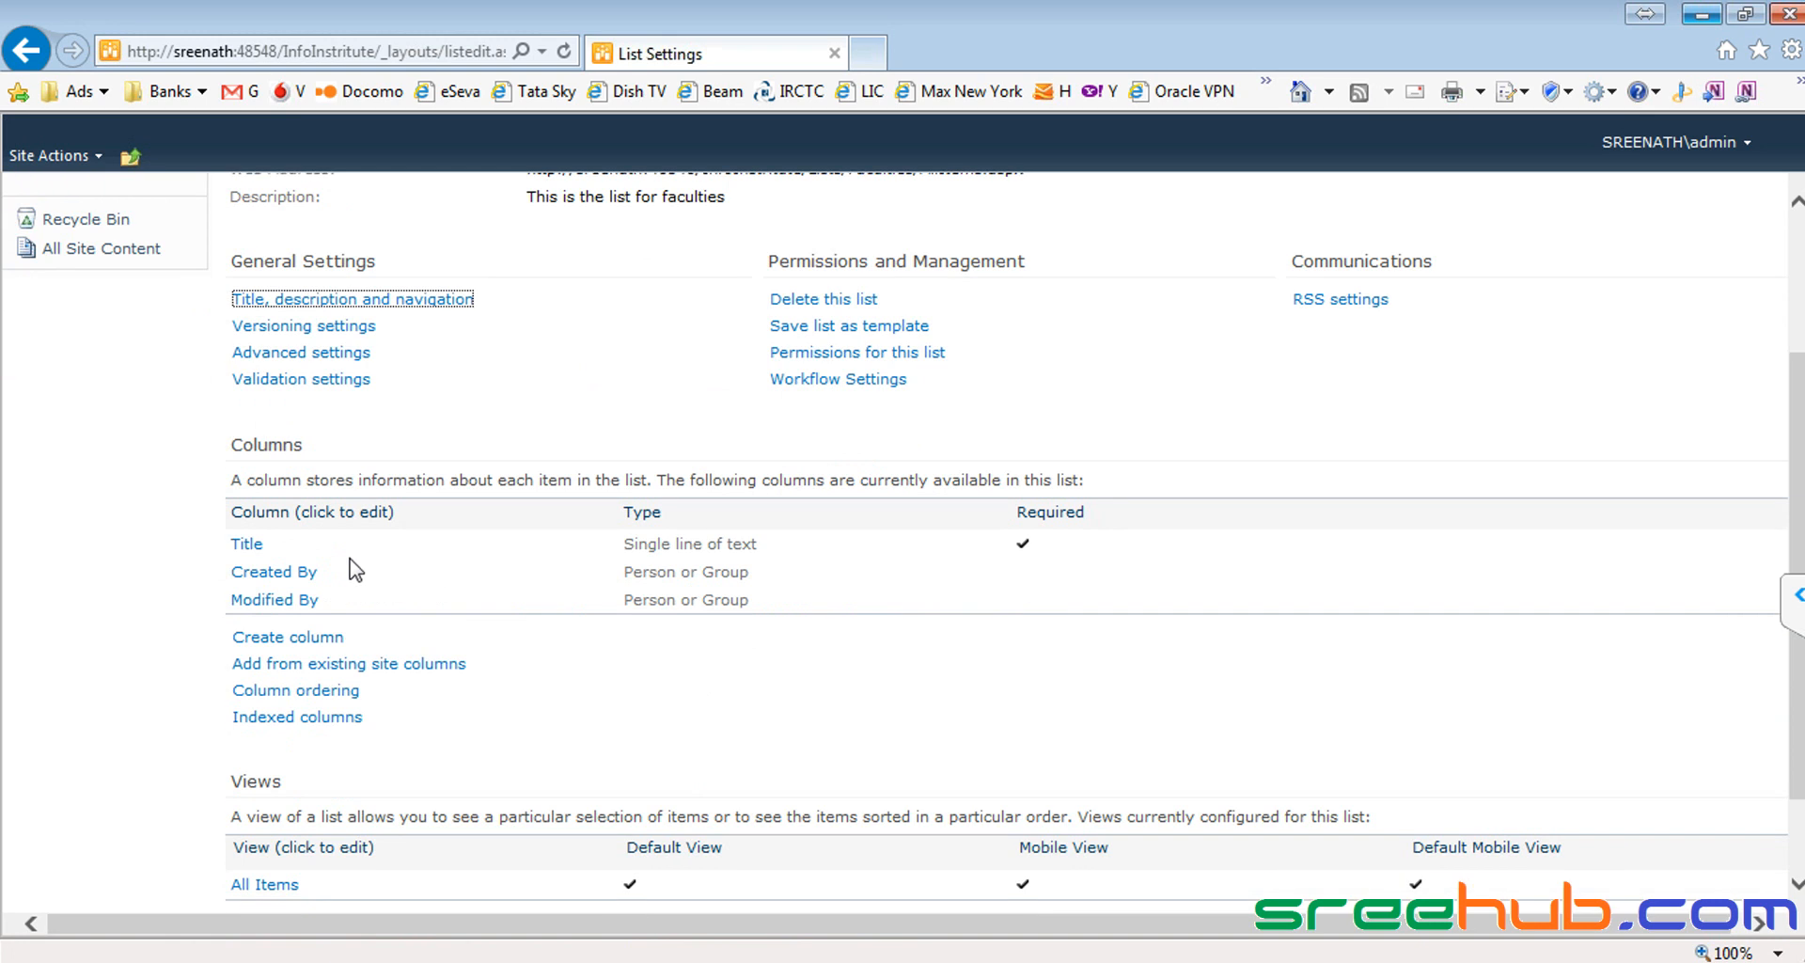
pyautogui.click(252, 544)
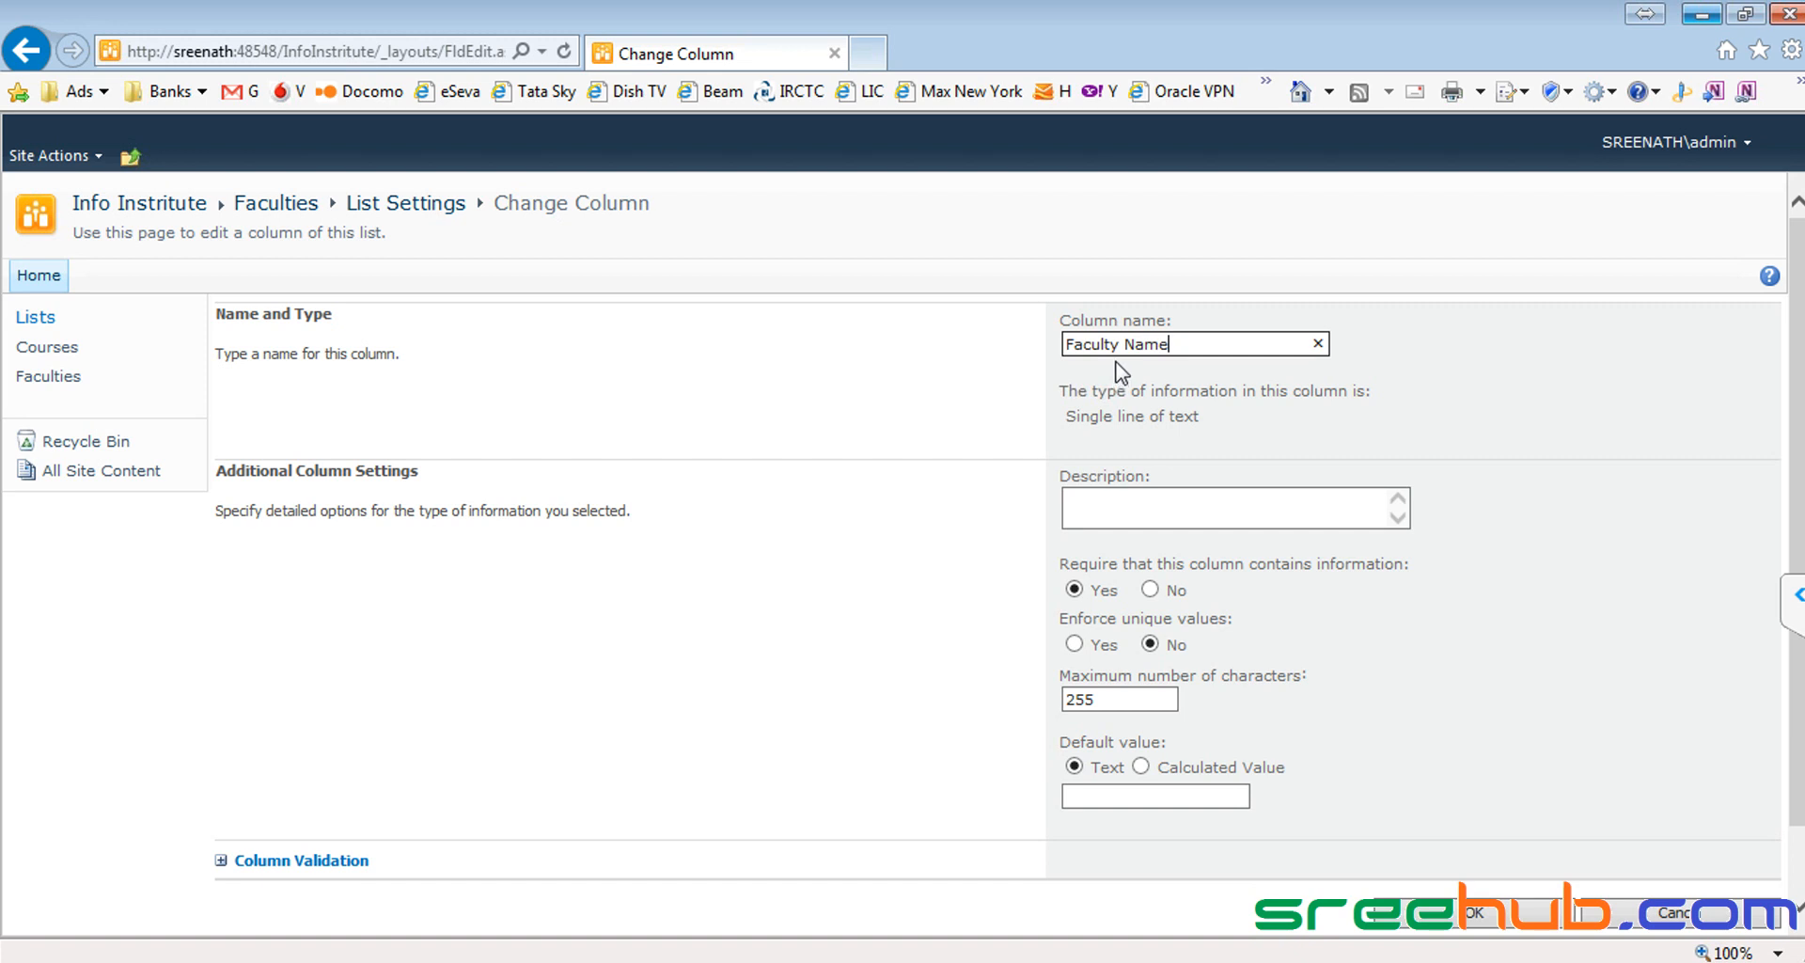
pyautogui.click(1105, 513)
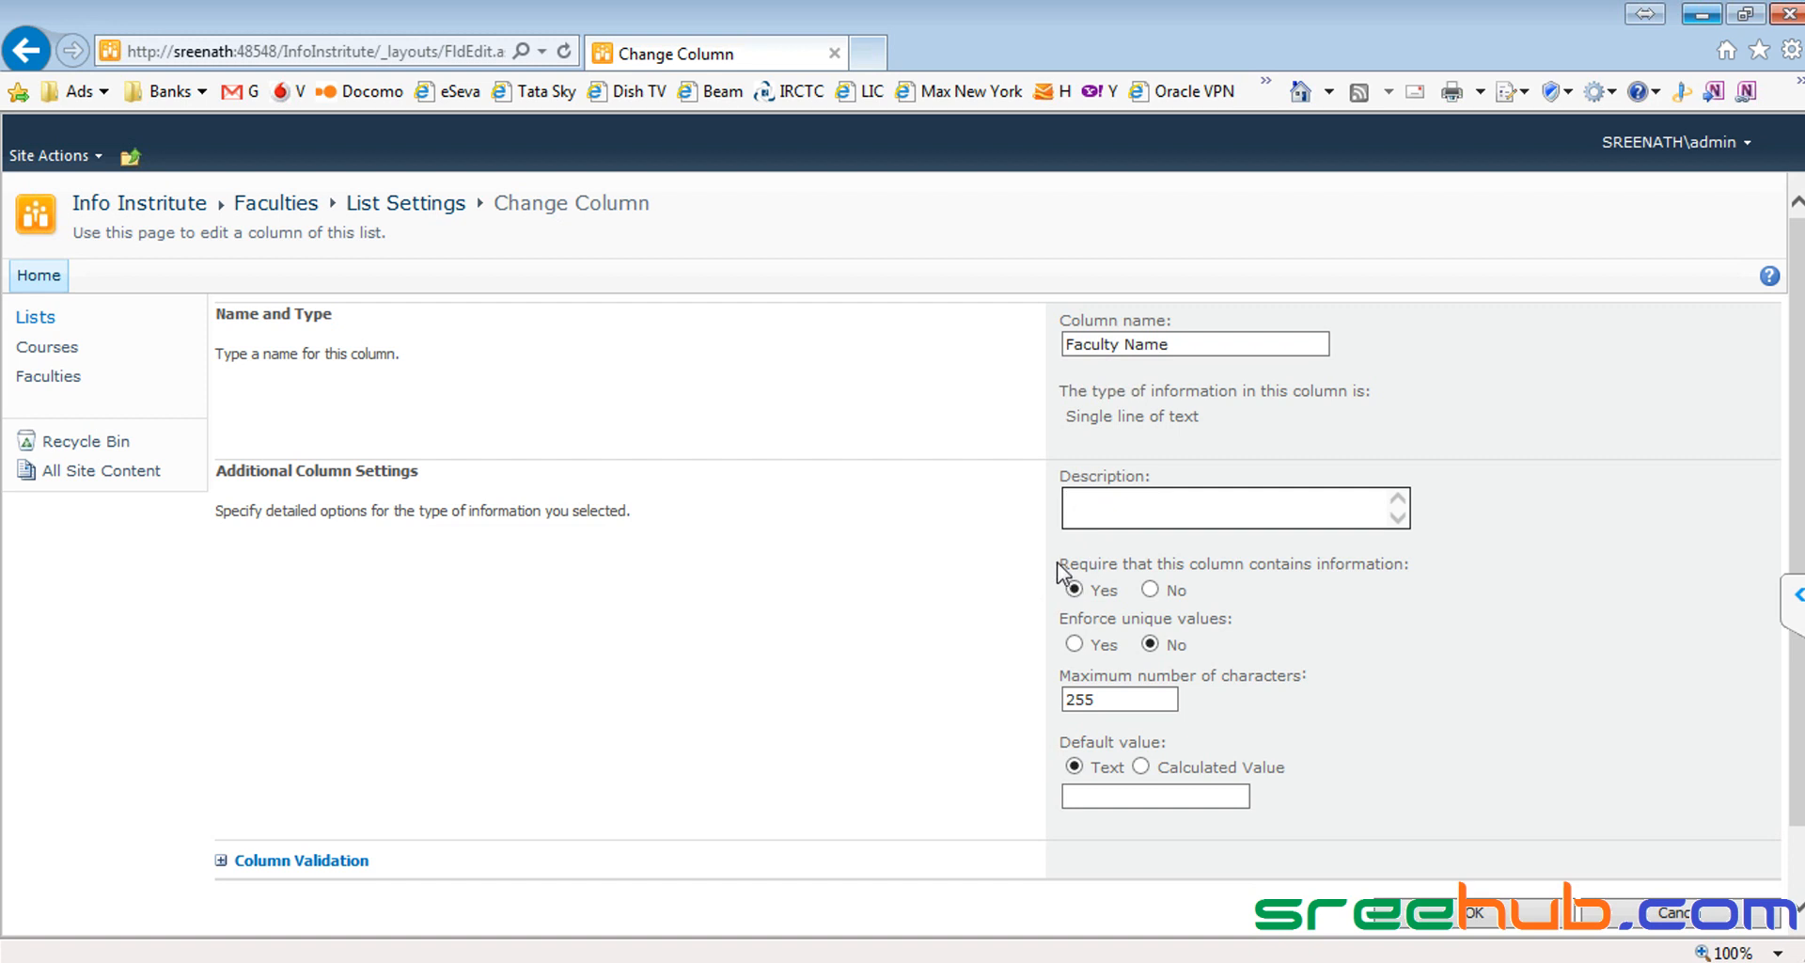
pyautogui.moveTo(1059, 562); pyautogui.dragTo(1416, 570)
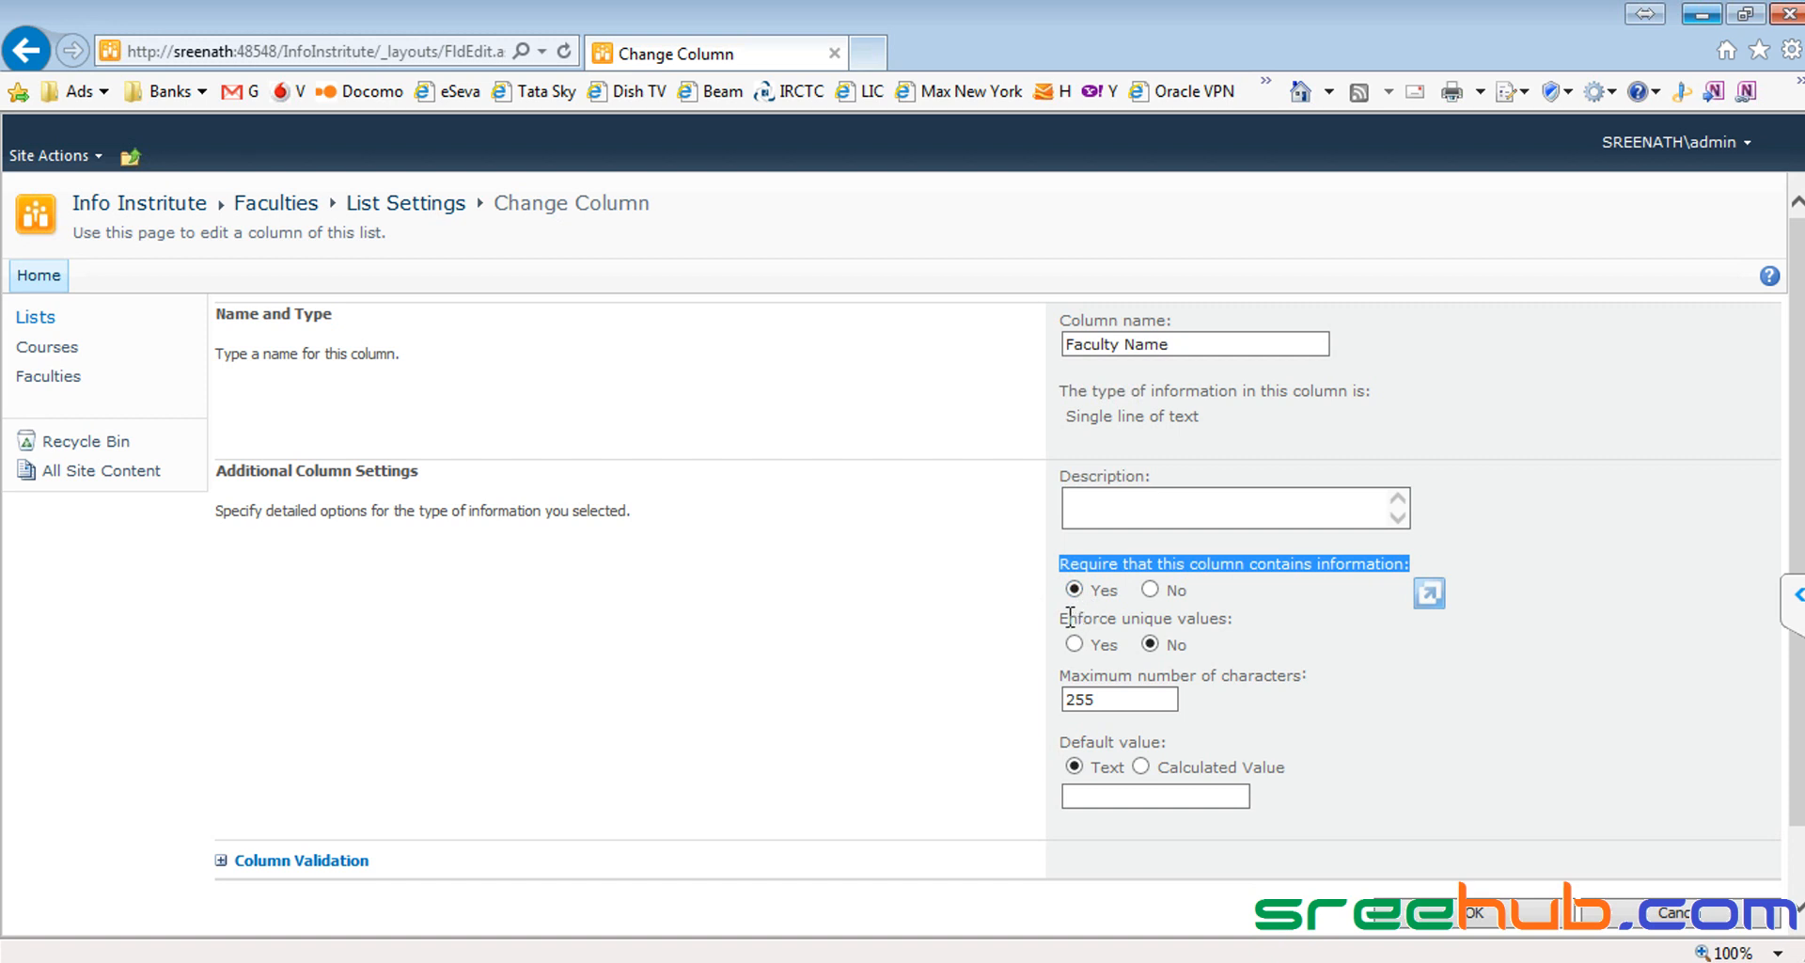
pyautogui.moveTo(1063, 618); pyautogui.dragTo(1249, 618)
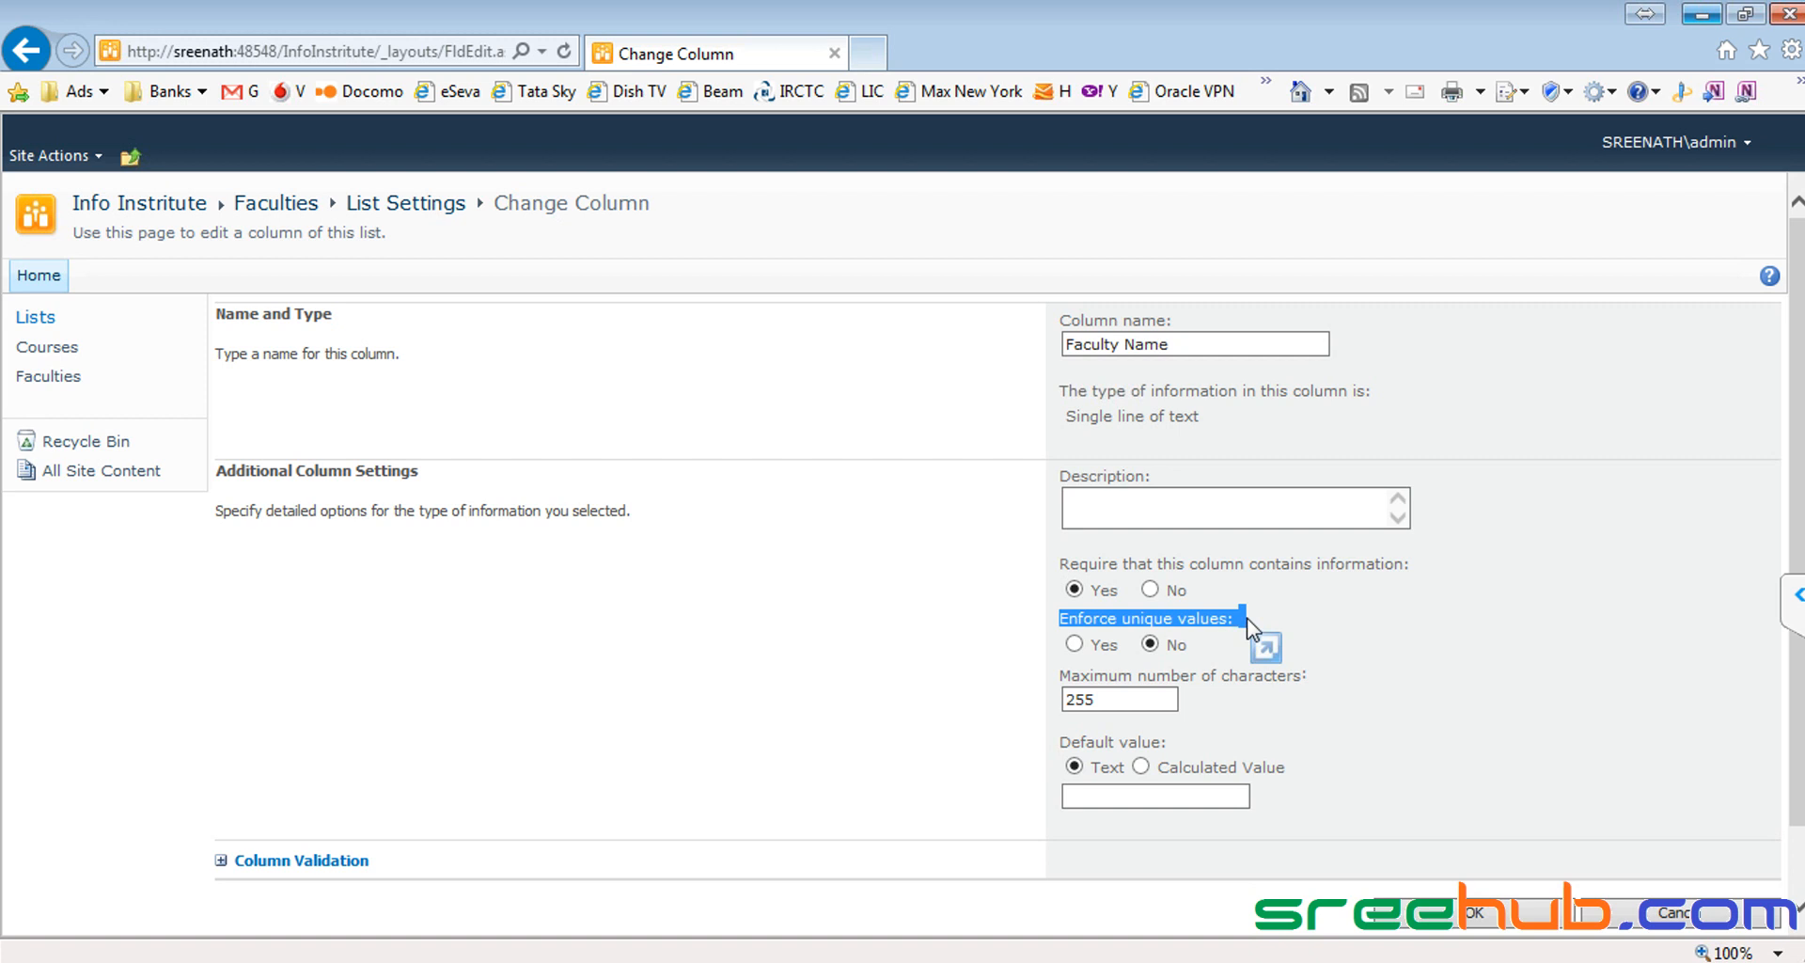
pyautogui.click(1196, 641)
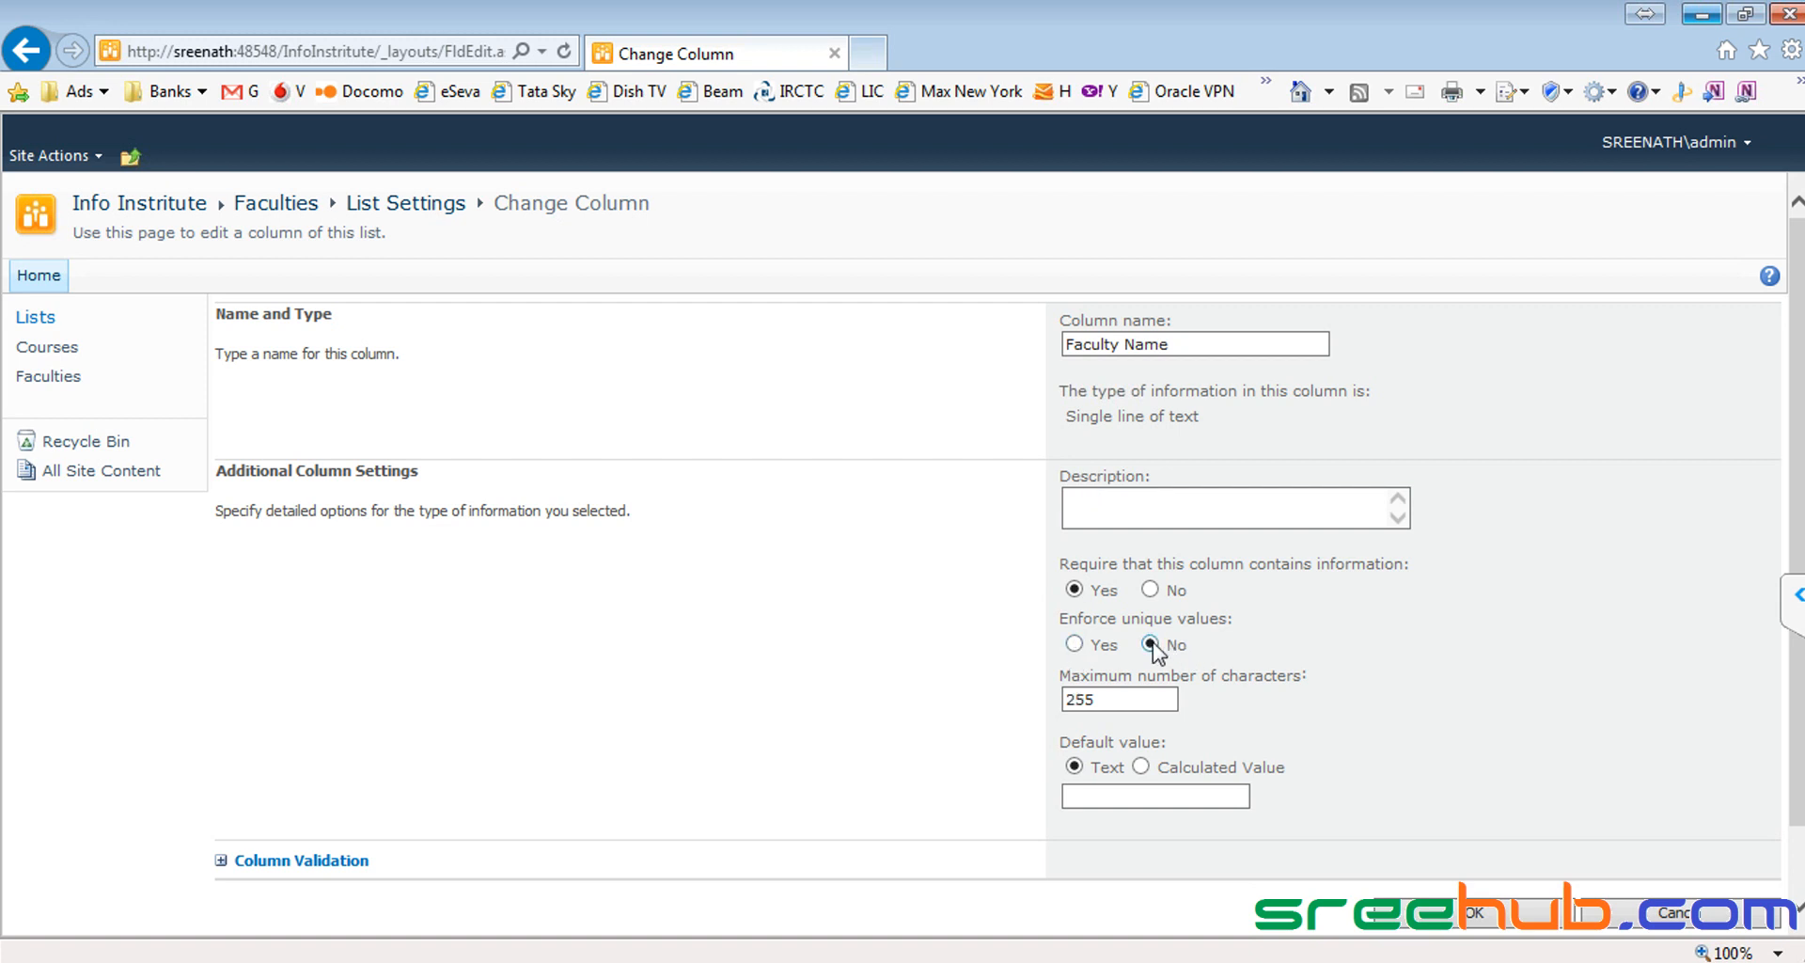
pyautogui.click(1117, 700)
pyautogui.moveTo(1116, 699); pyautogui.dragTo(990, 692)
pyautogui.click(876, 686)
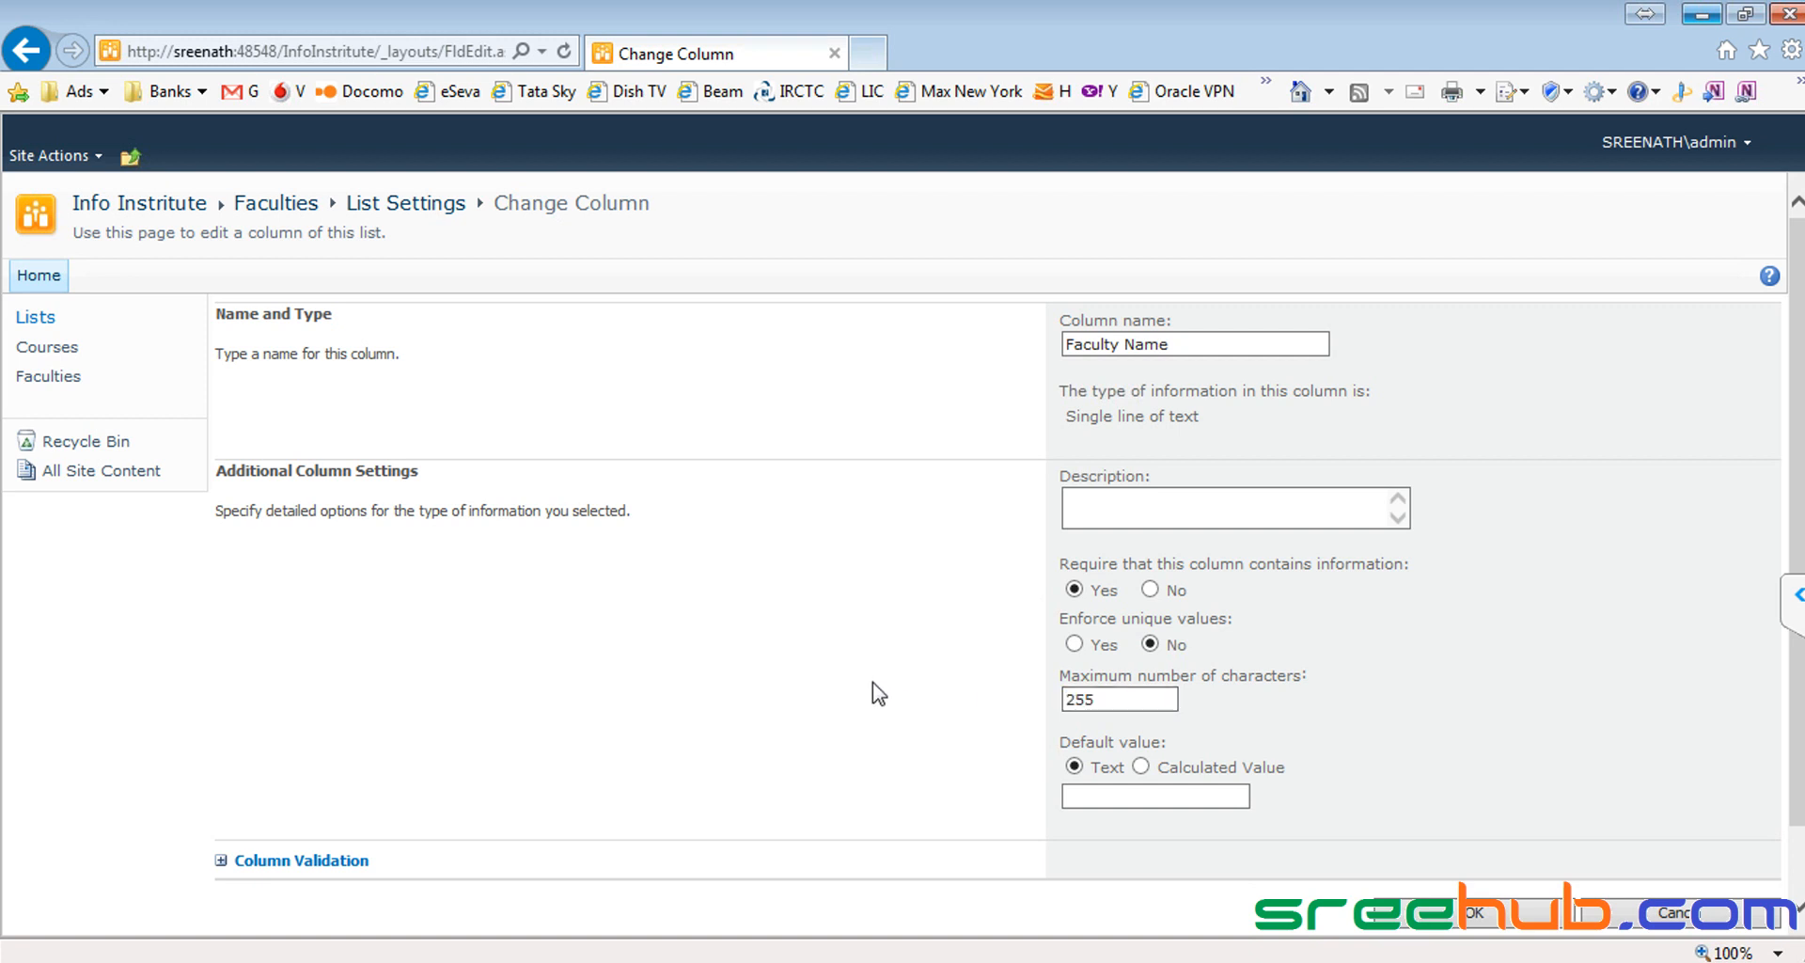
pyautogui.click(1477, 912)
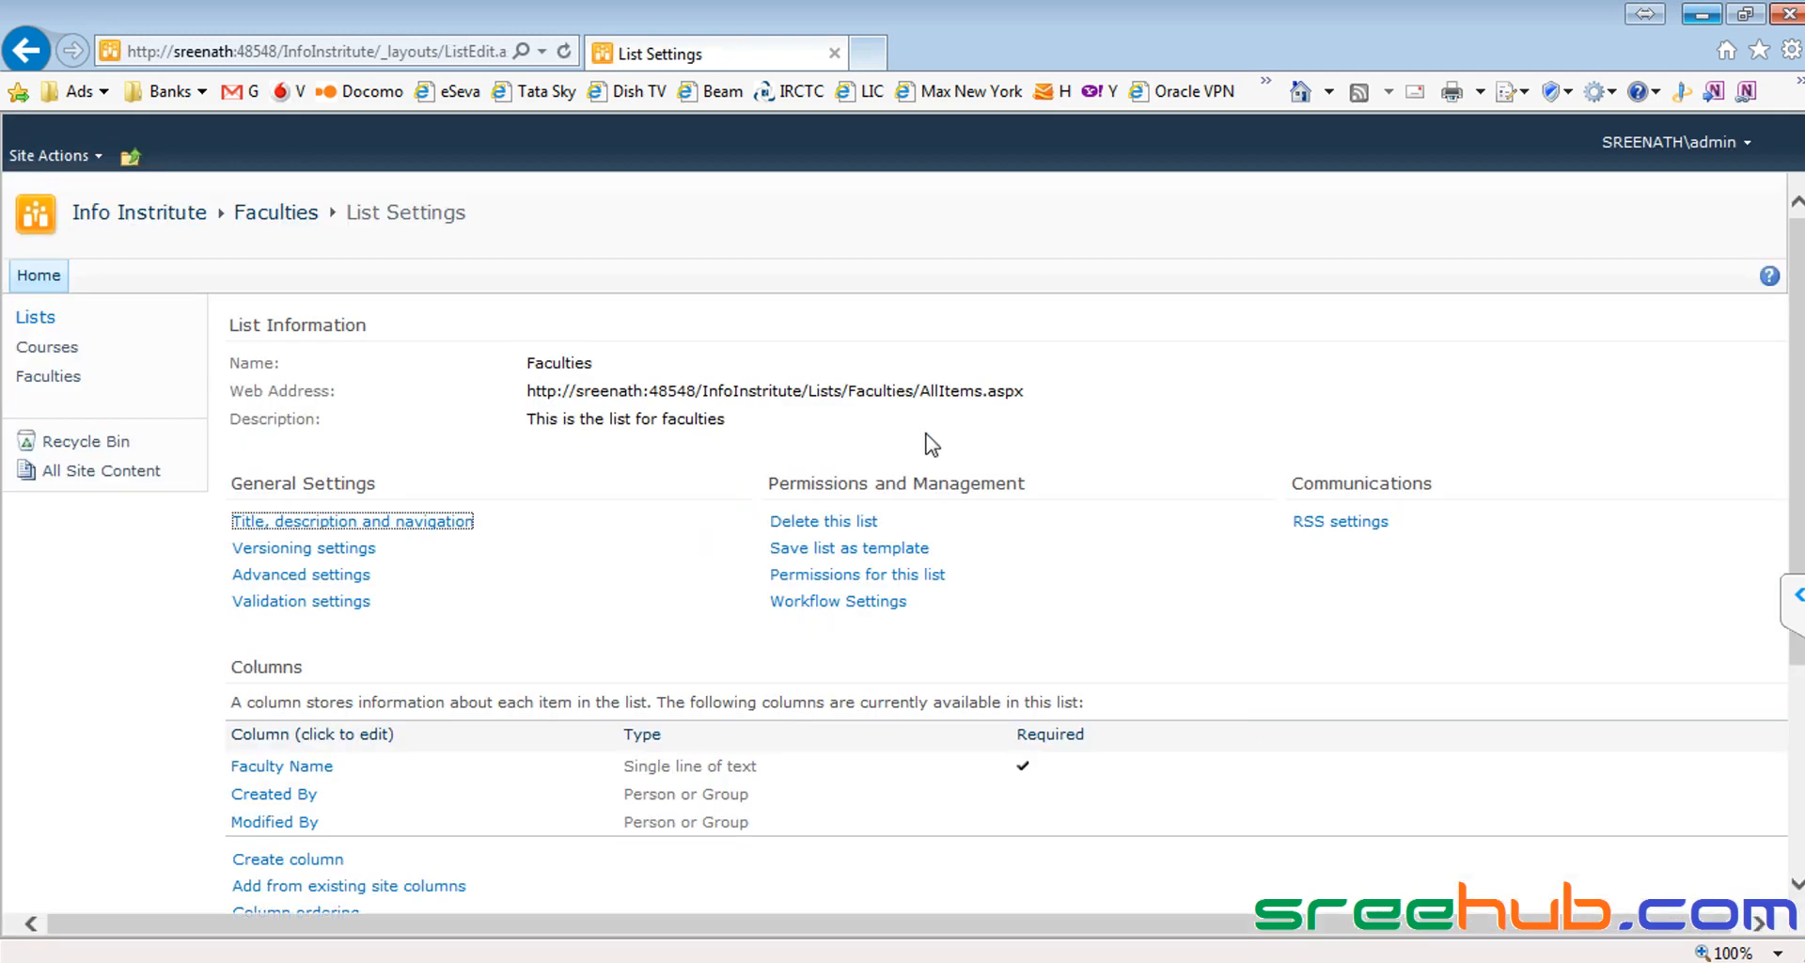
# Step: Look up the field after Faculty Name in the Notepad++ notes and return to the SharePoint list settings
pyautogui.scroll(-1, 489, 658)
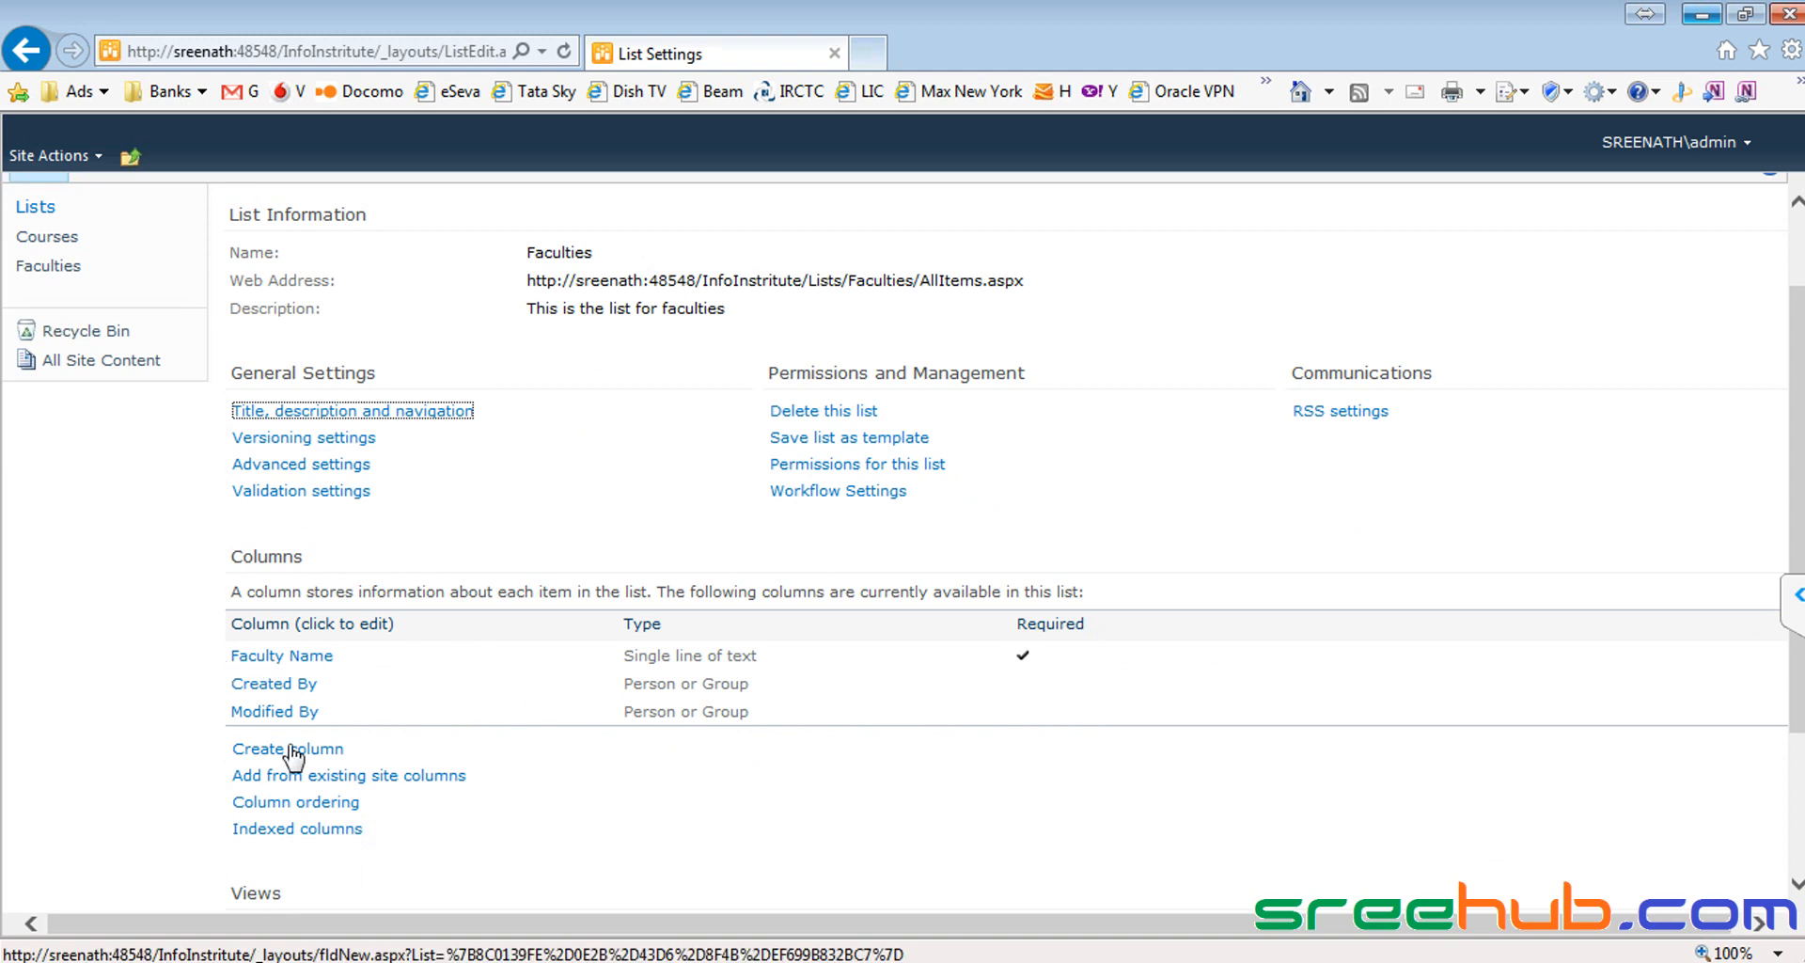
pyautogui.hotkey('alt', 'Tab')
pyautogui.doubleClick(417, 481)
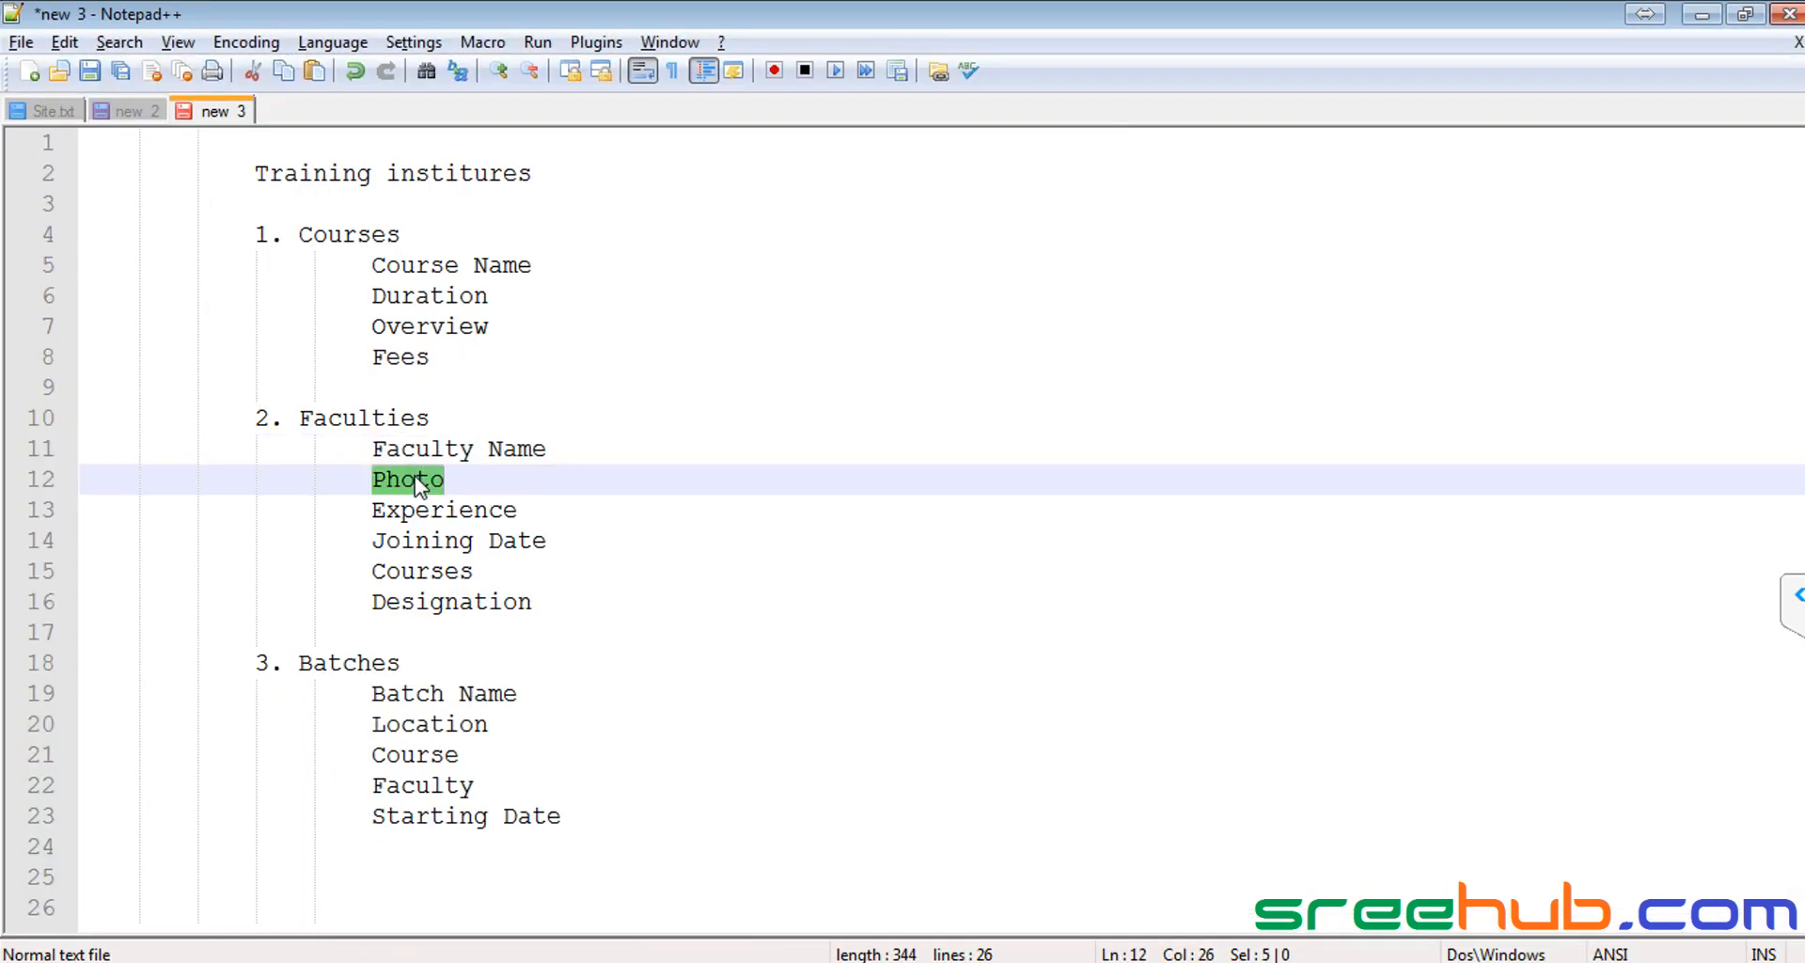
pyautogui.hotkey('alt', 'Tab')
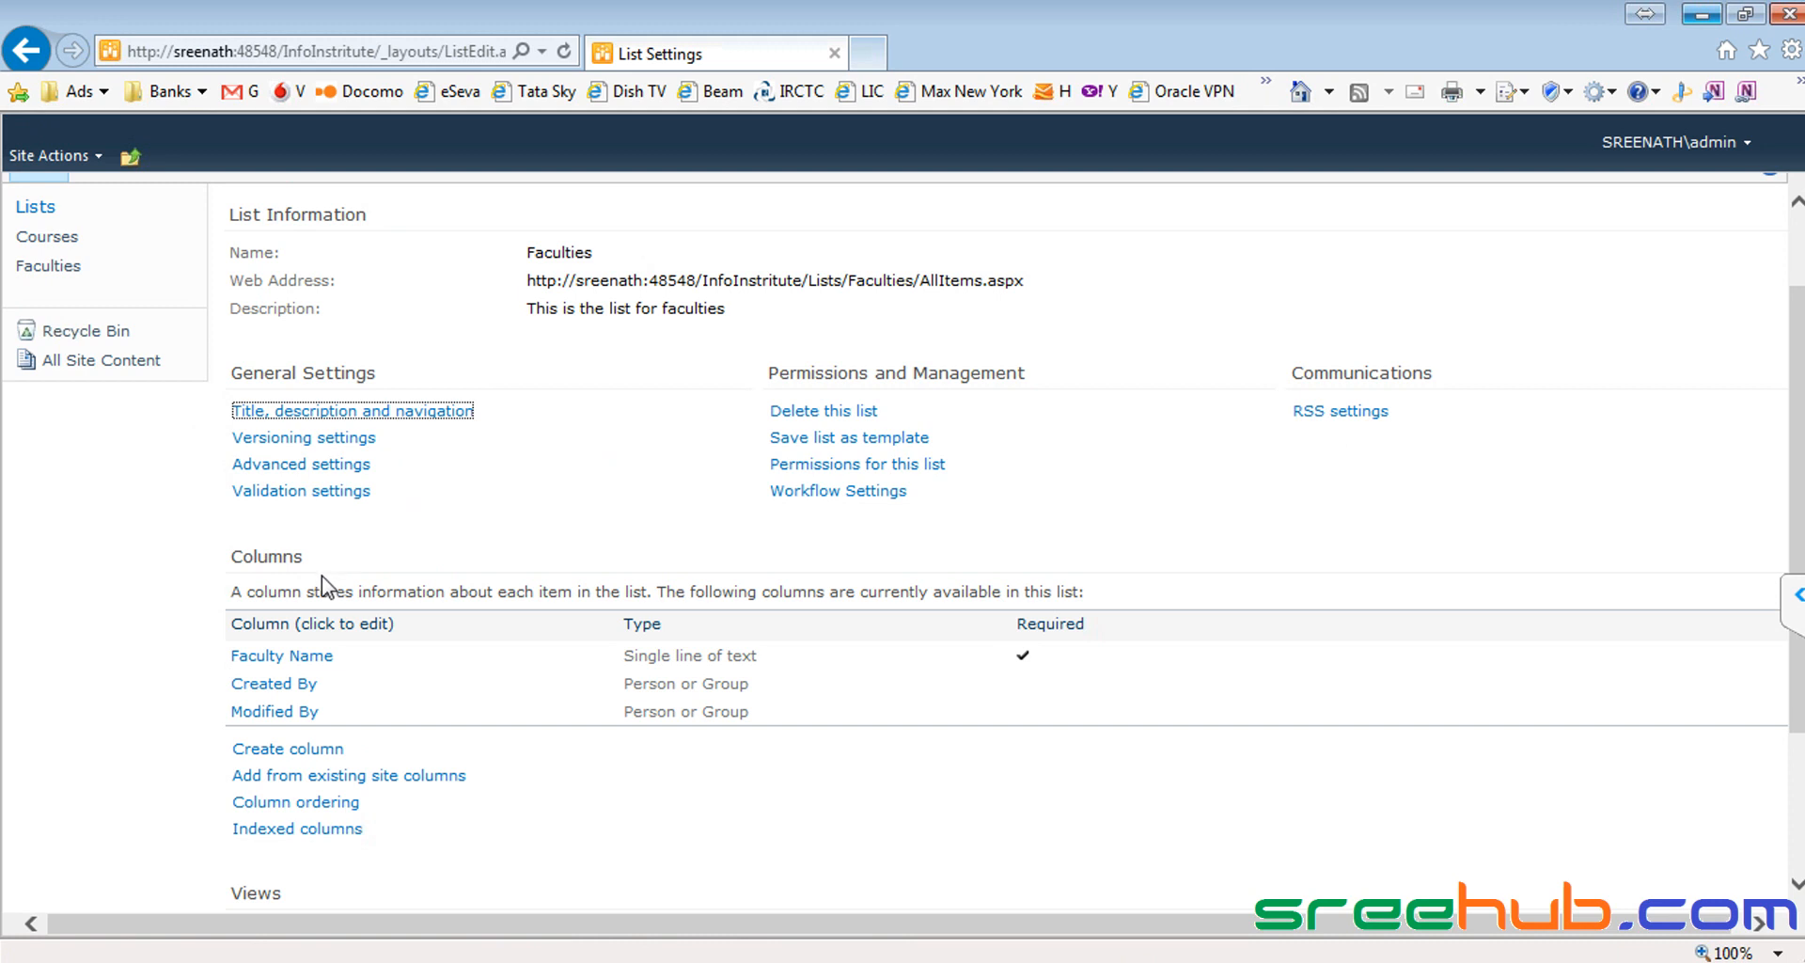
# Step: Start a new column in the Faculties list named Photo with the type Hyperlink or Picture
pyautogui.click(276, 752)
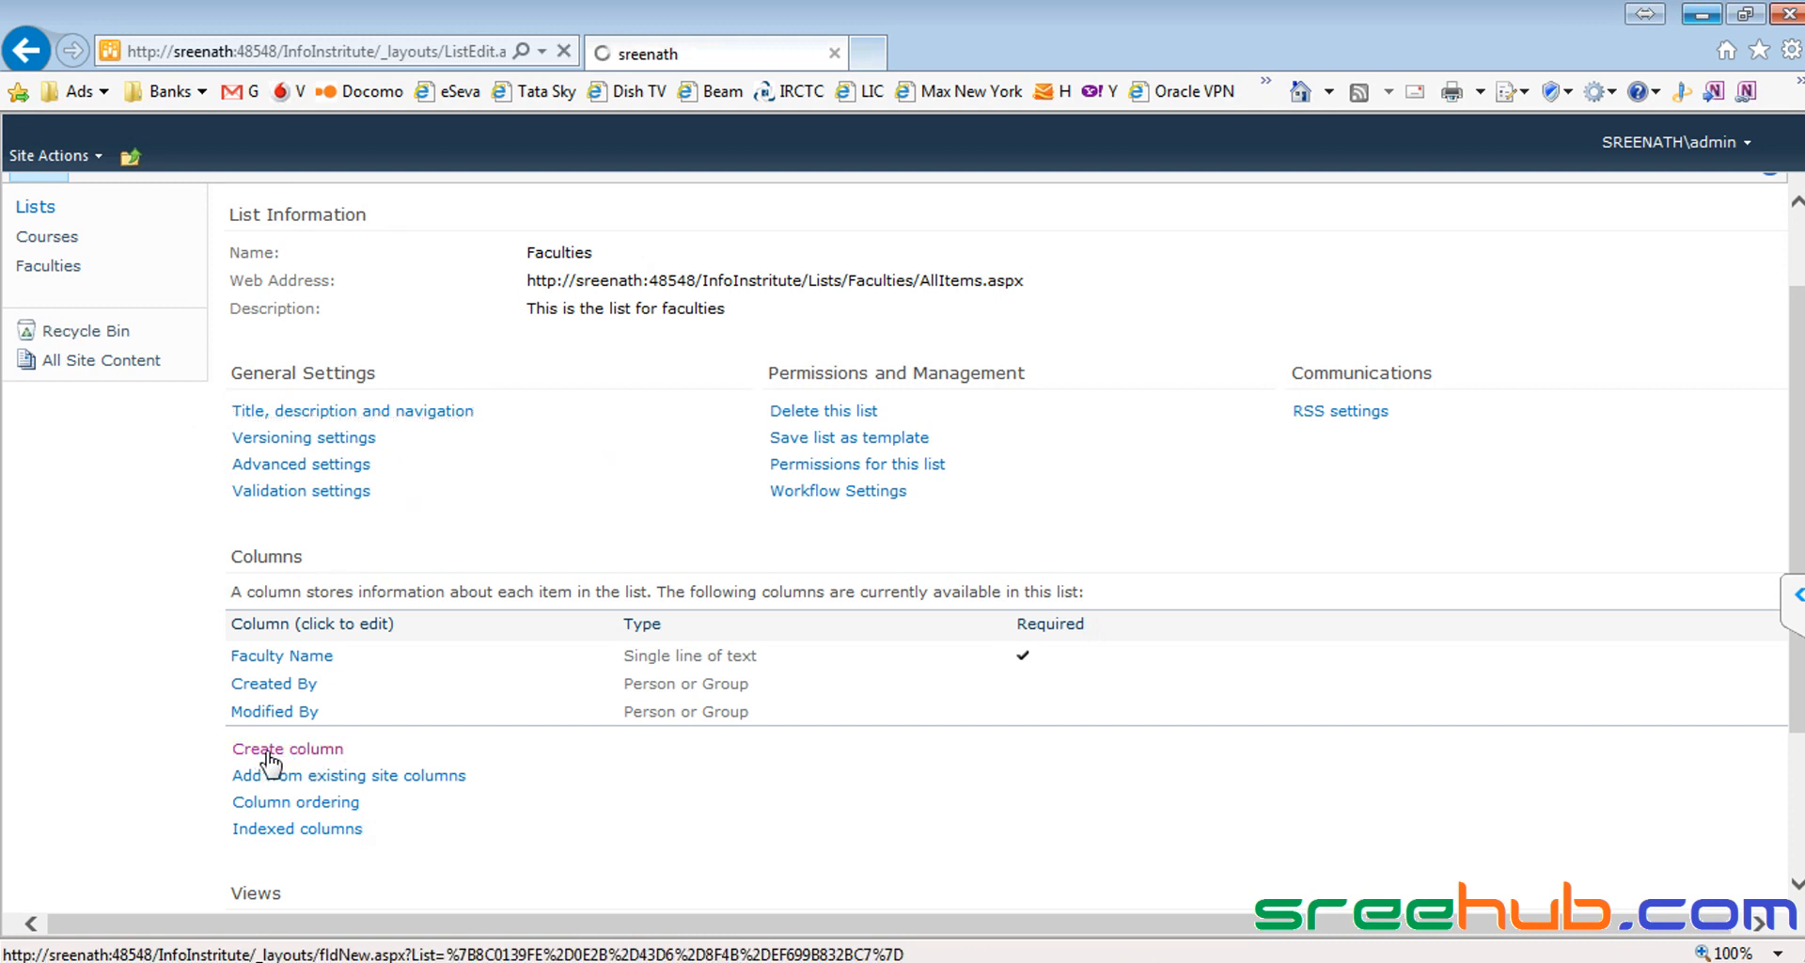
pyautogui.click(1231, 344)
pyautogui.write('Photo')
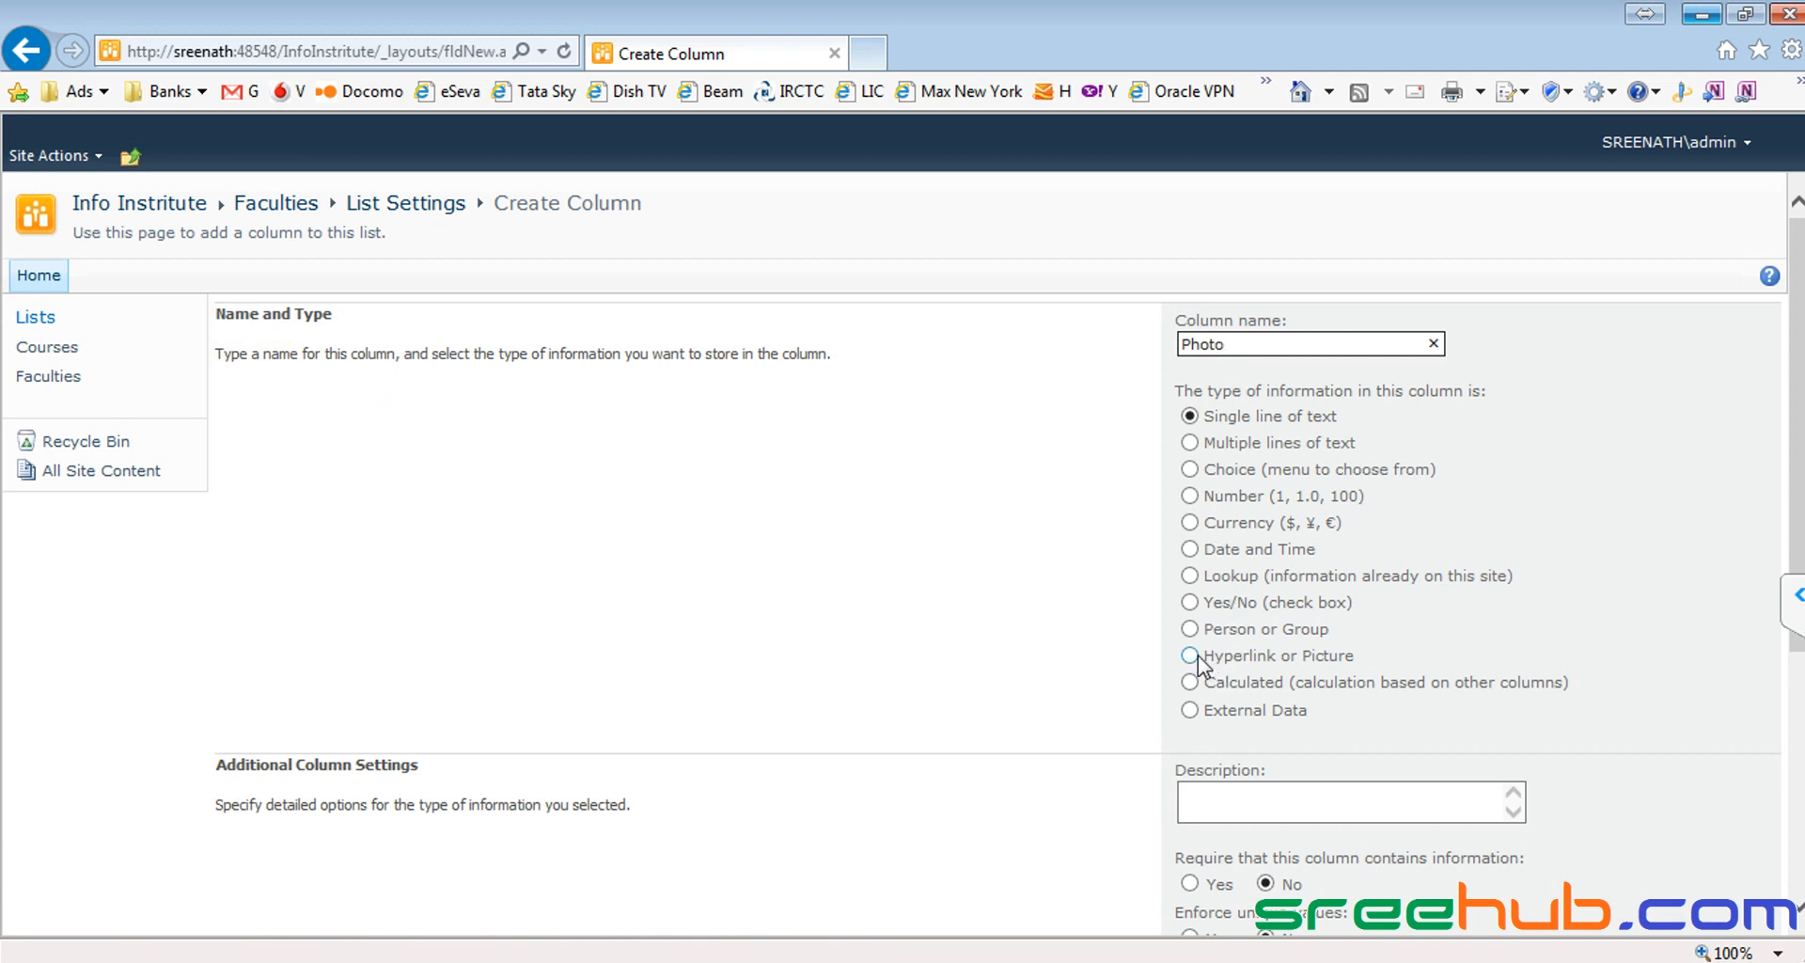
pyautogui.moveTo(1207, 658); pyautogui.dragTo(1328, 666)
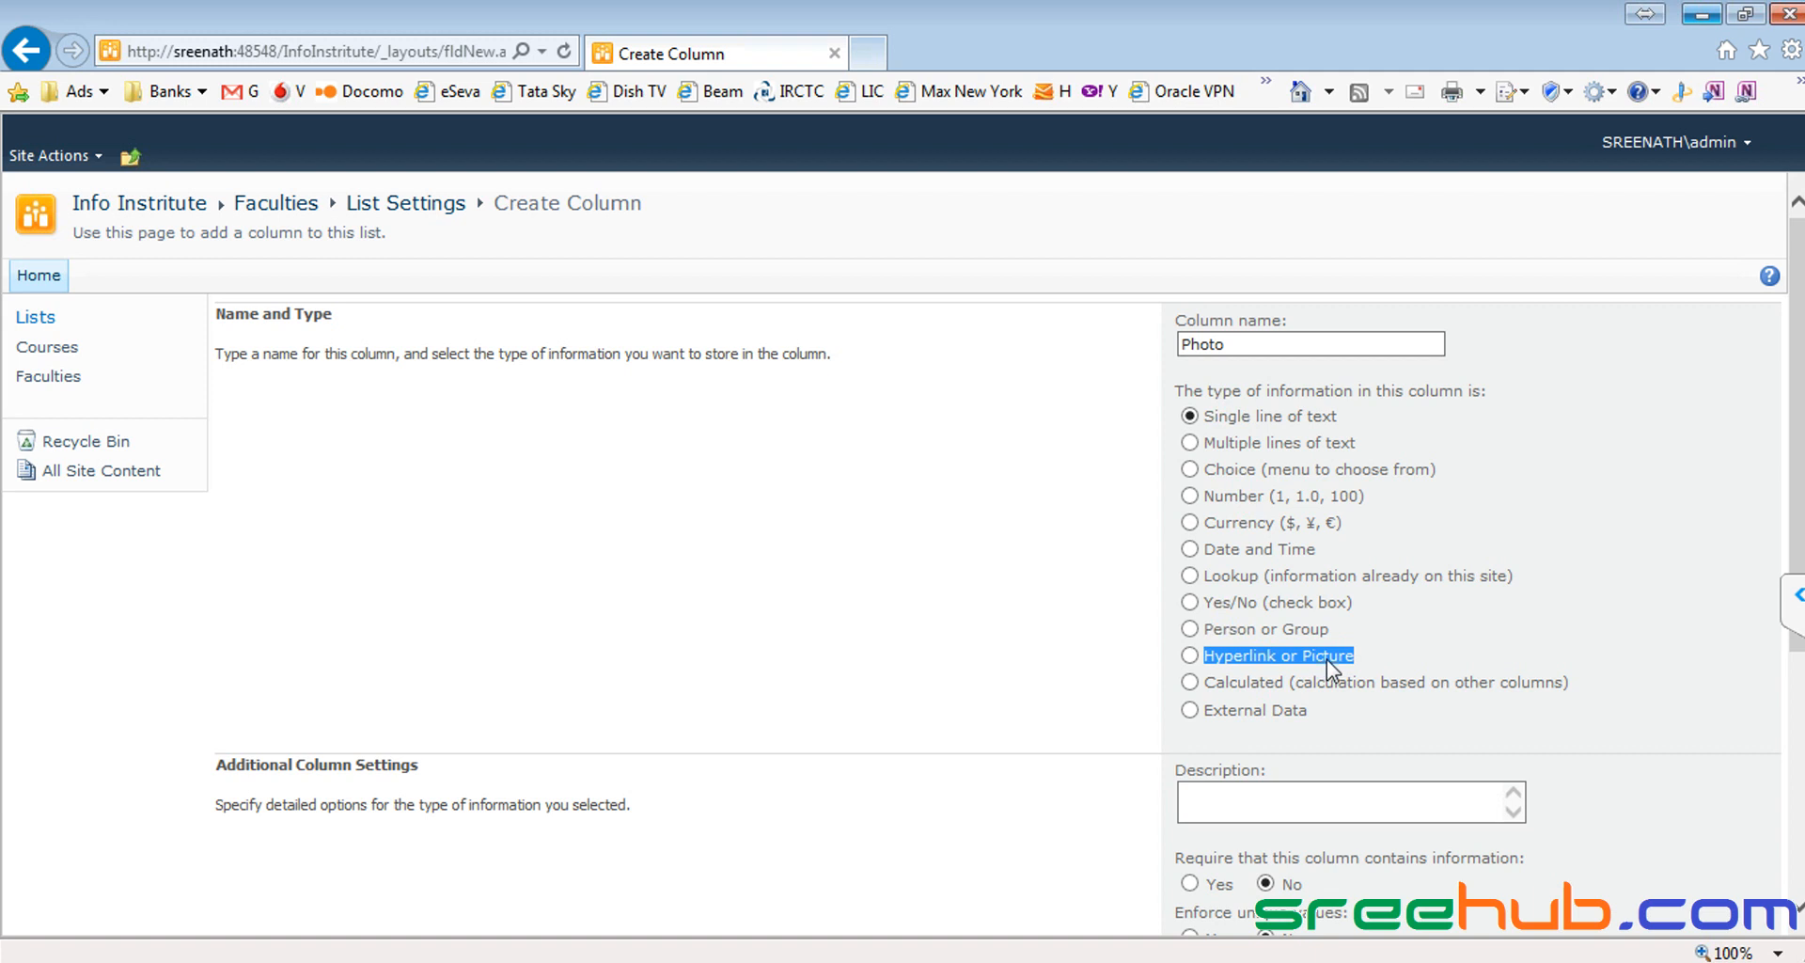
pyautogui.click(1223, 661)
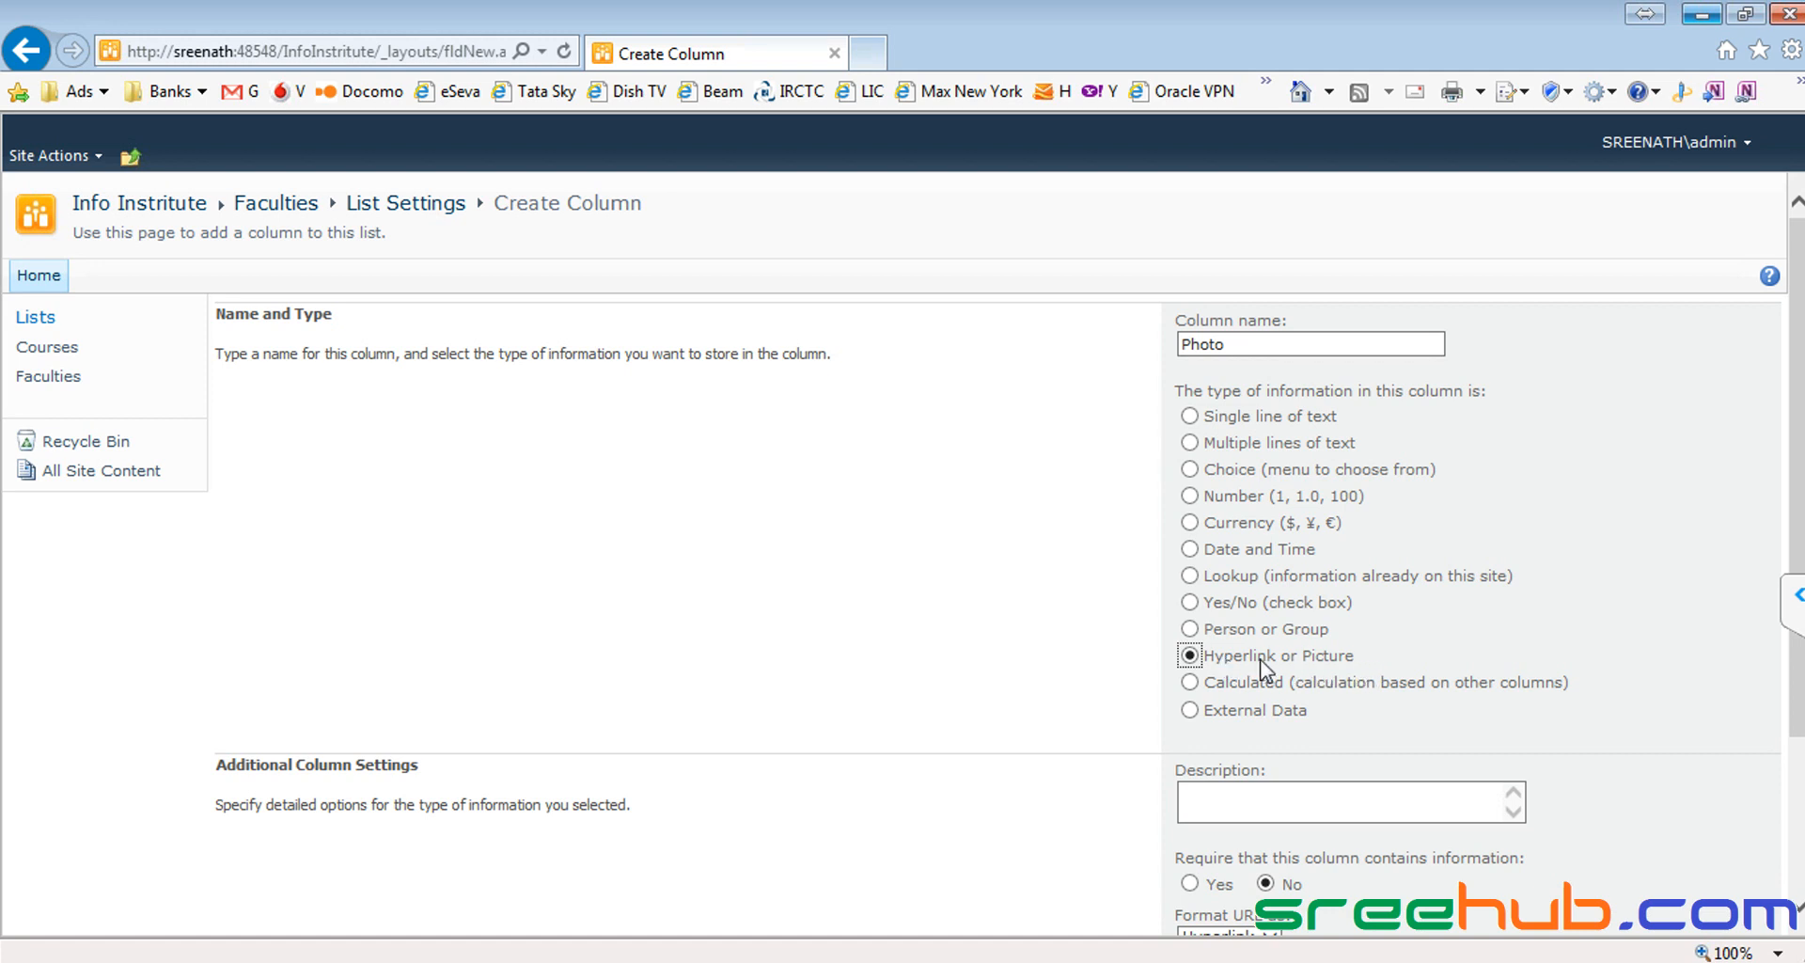
pyautogui.doubleClick(1238, 343)
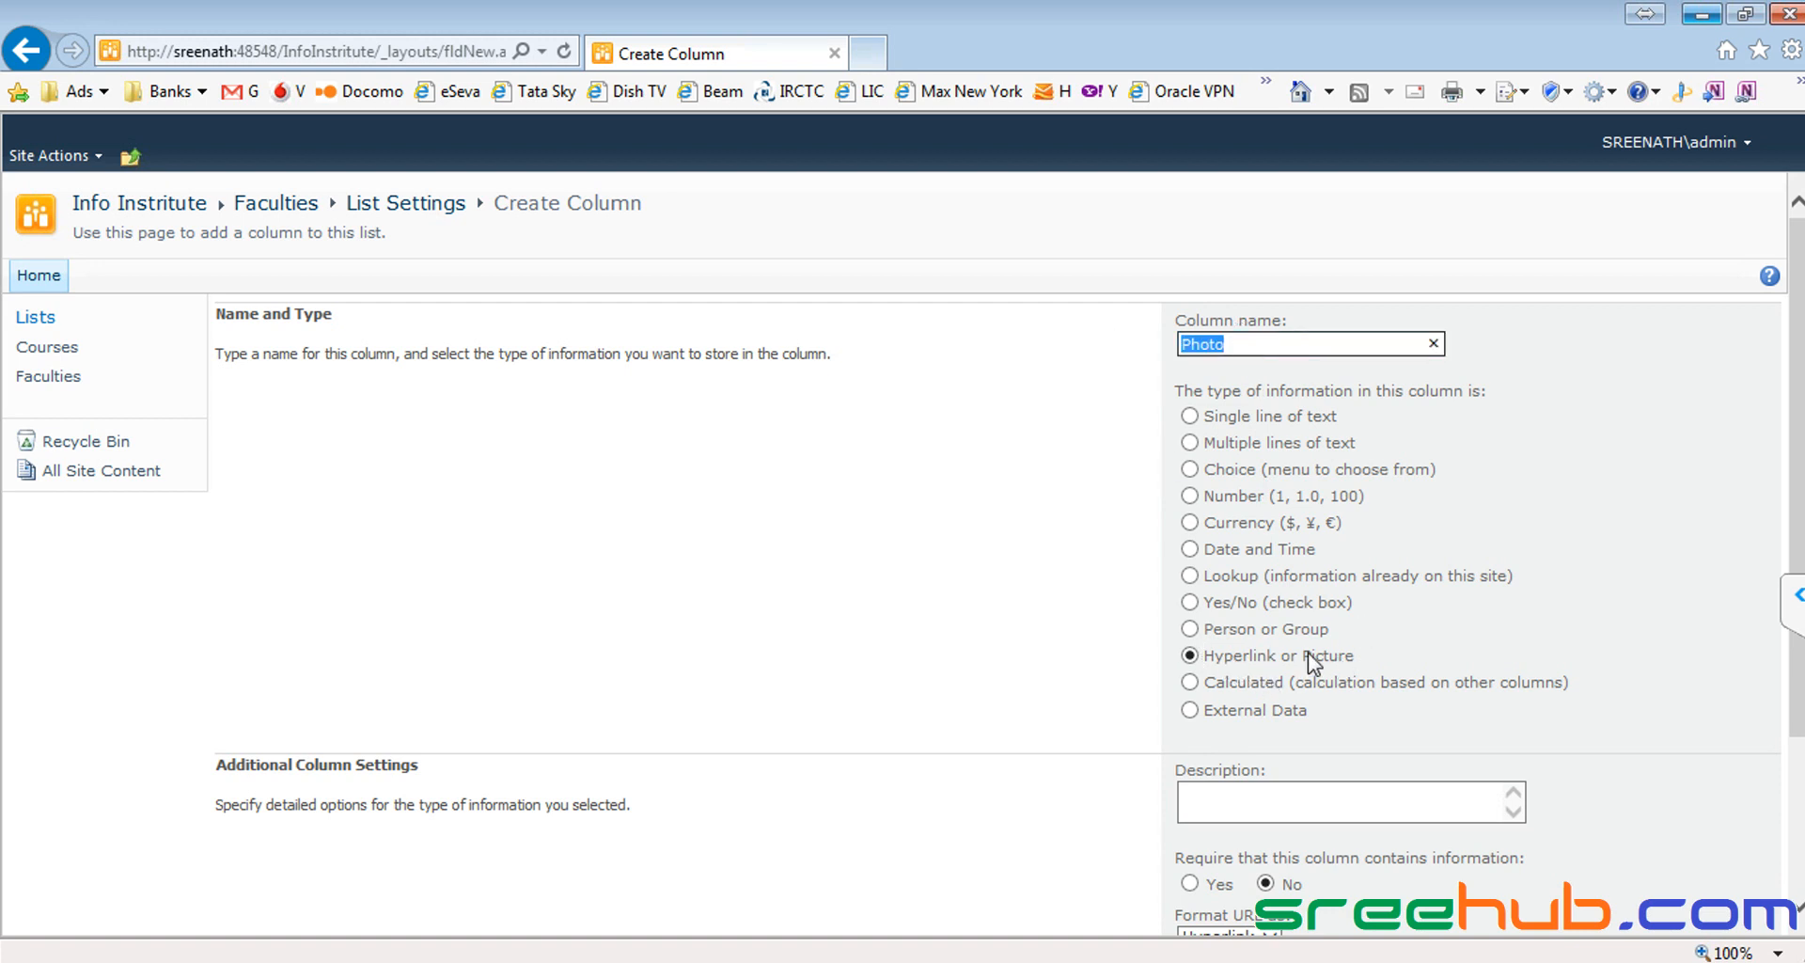
# Step: Describe the Photo column as "This is the picture of faculty."
pyautogui.scroll(-1, 1297, 658)
pyautogui.click(1225, 679)
pyautogui.write('This is t')
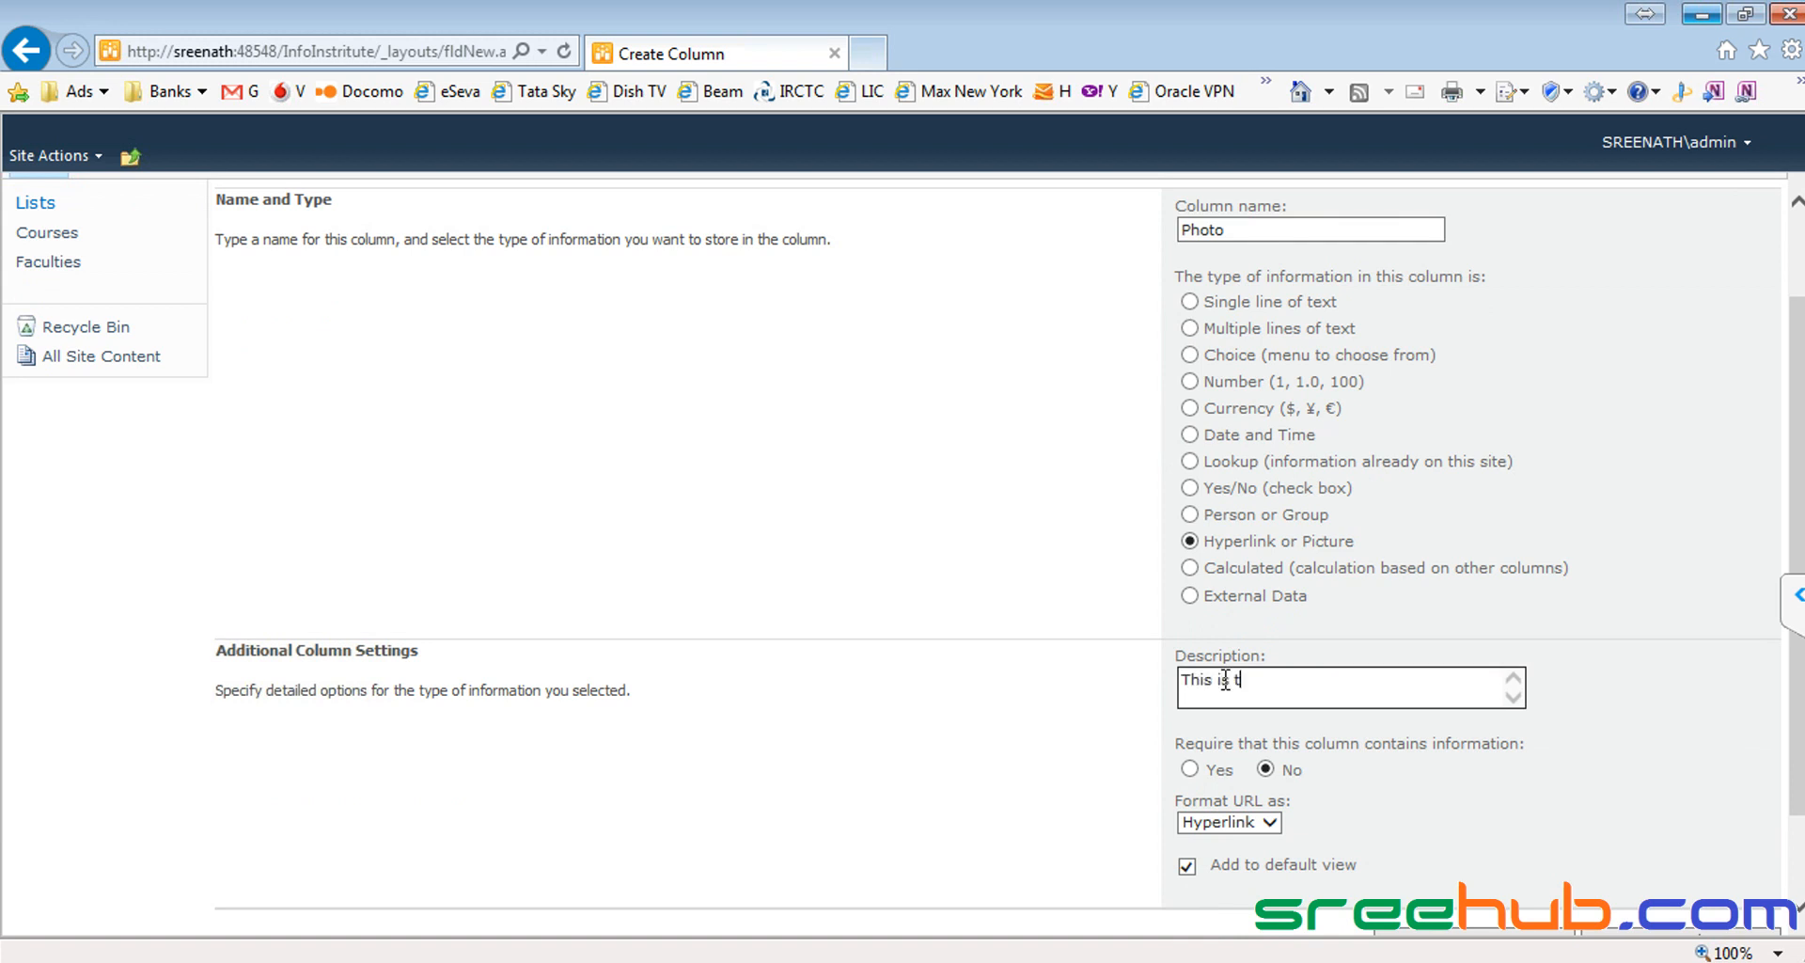
pyautogui.write('he picture of faculty.')
pyautogui.scroll(-2, 1231, 672)
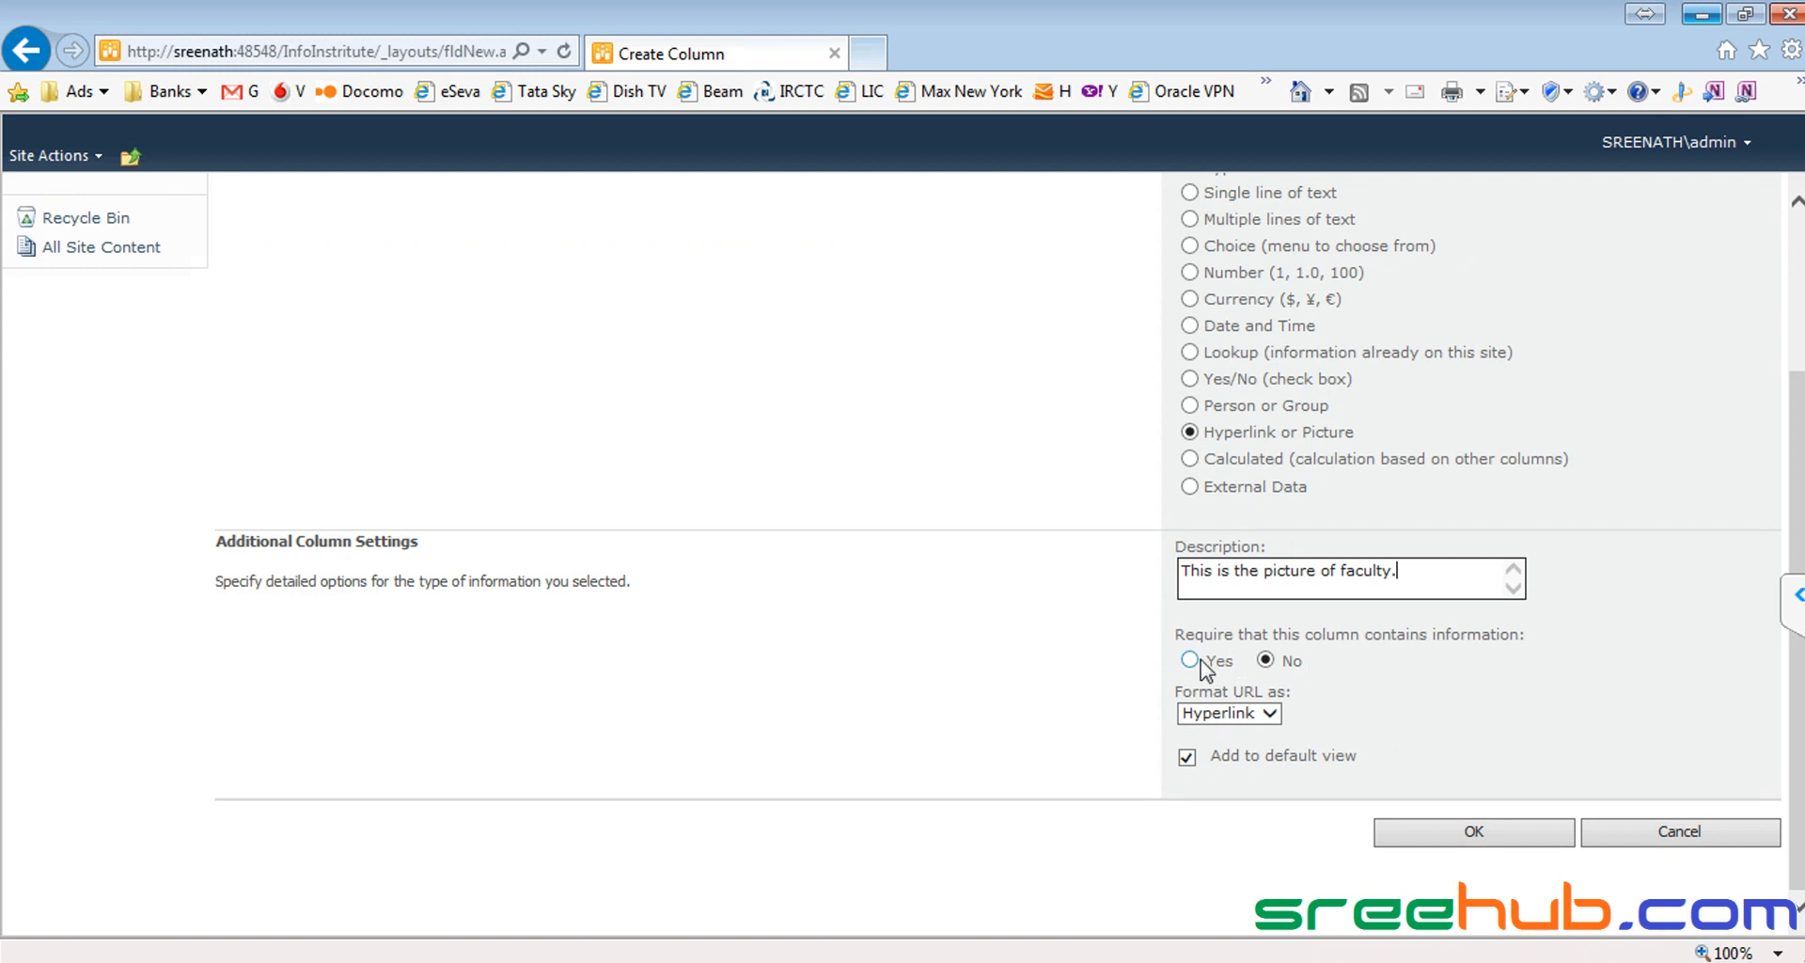
# Step: Set the Photo column's URL format to Picture and create the column
pyautogui.scroll(4, 1344, 729)
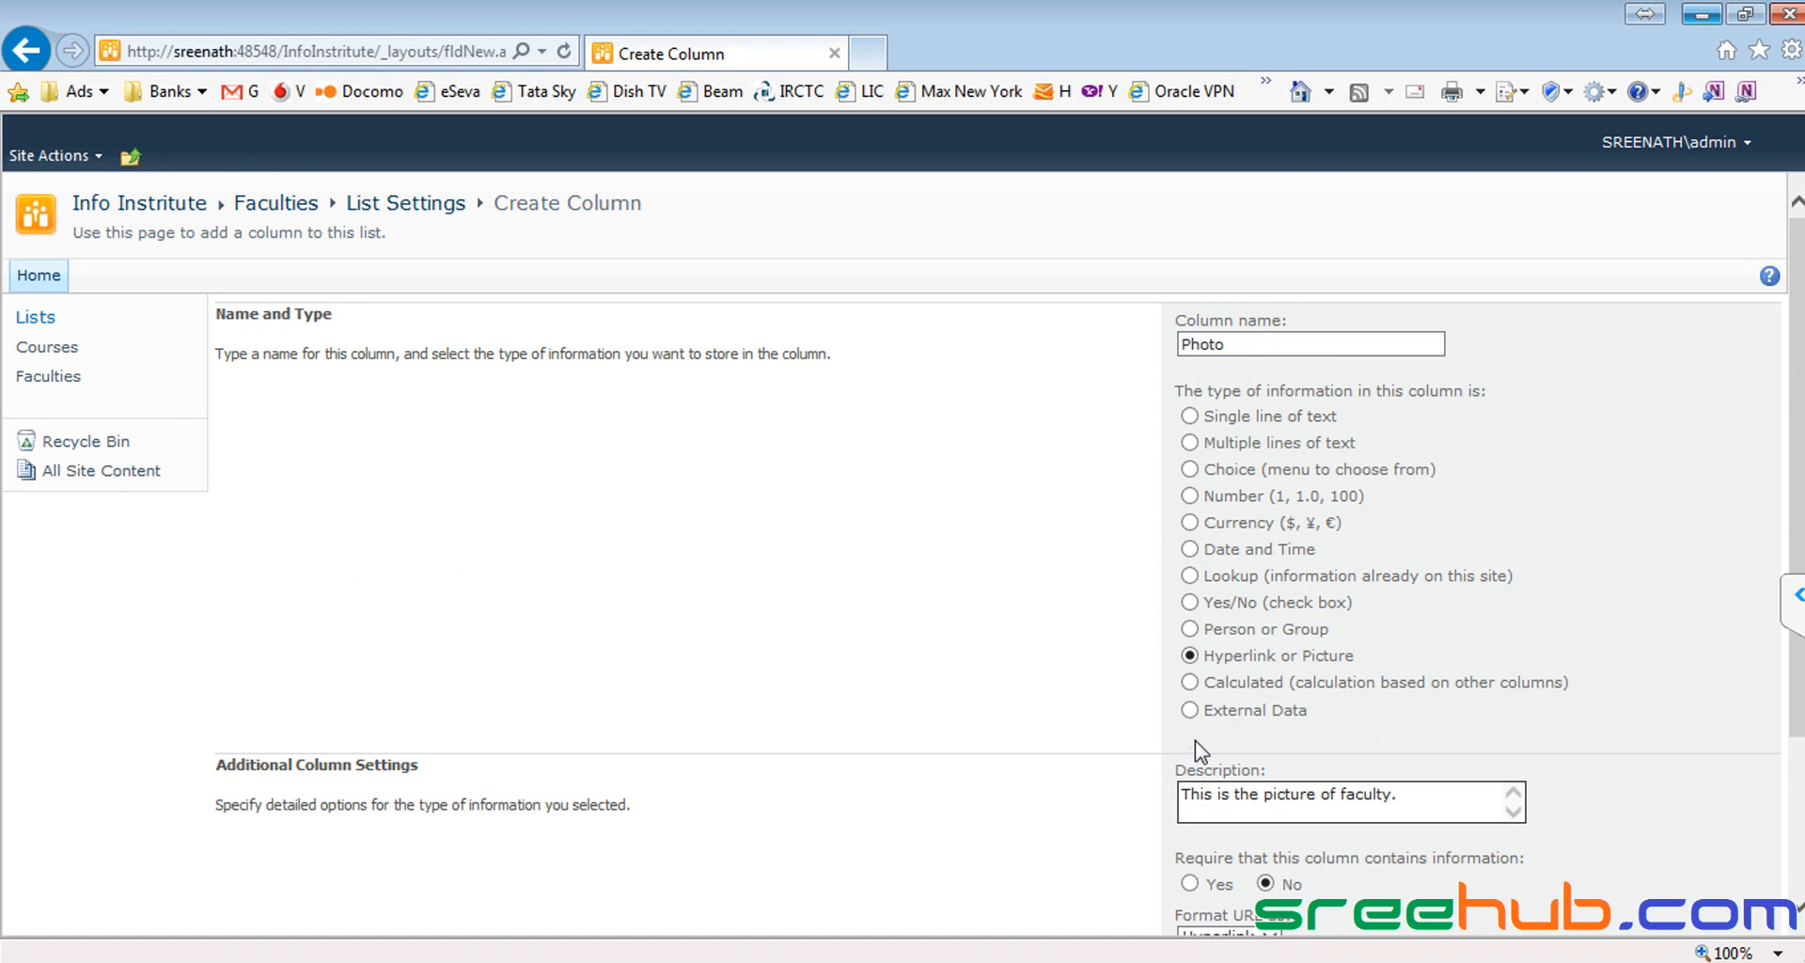
pyautogui.scroll(-2, 1181, 724)
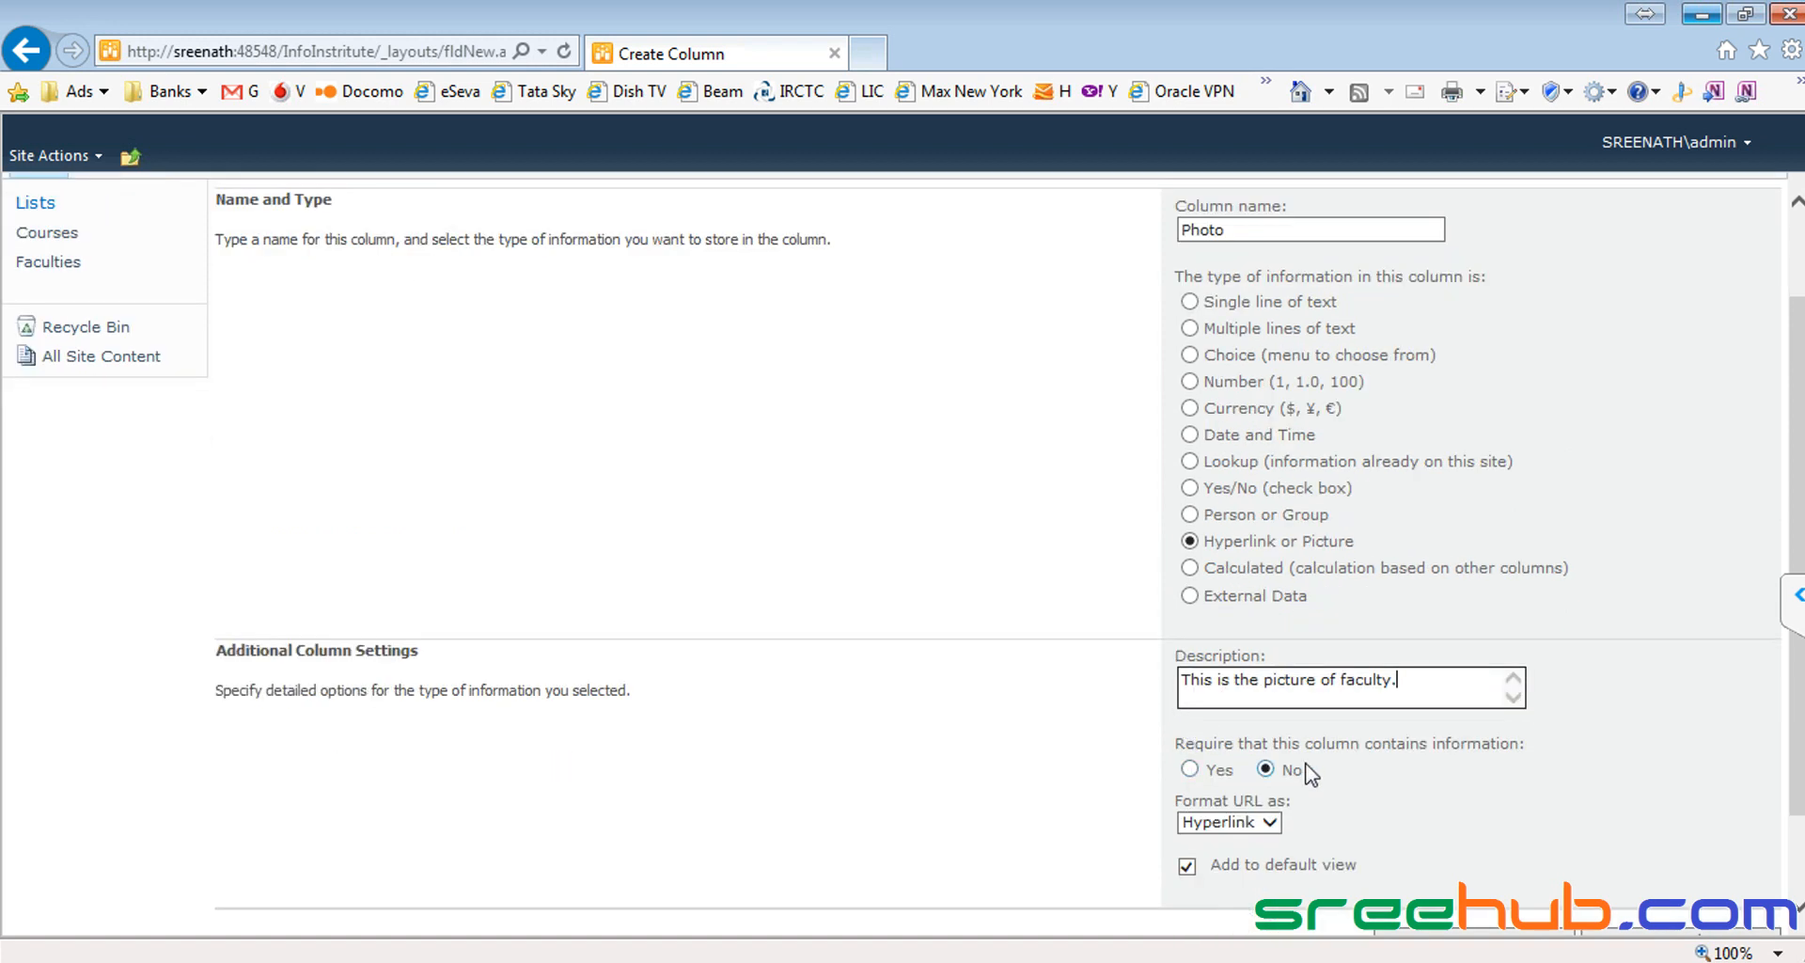
pyautogui.scroll(-2, 1316, 738)
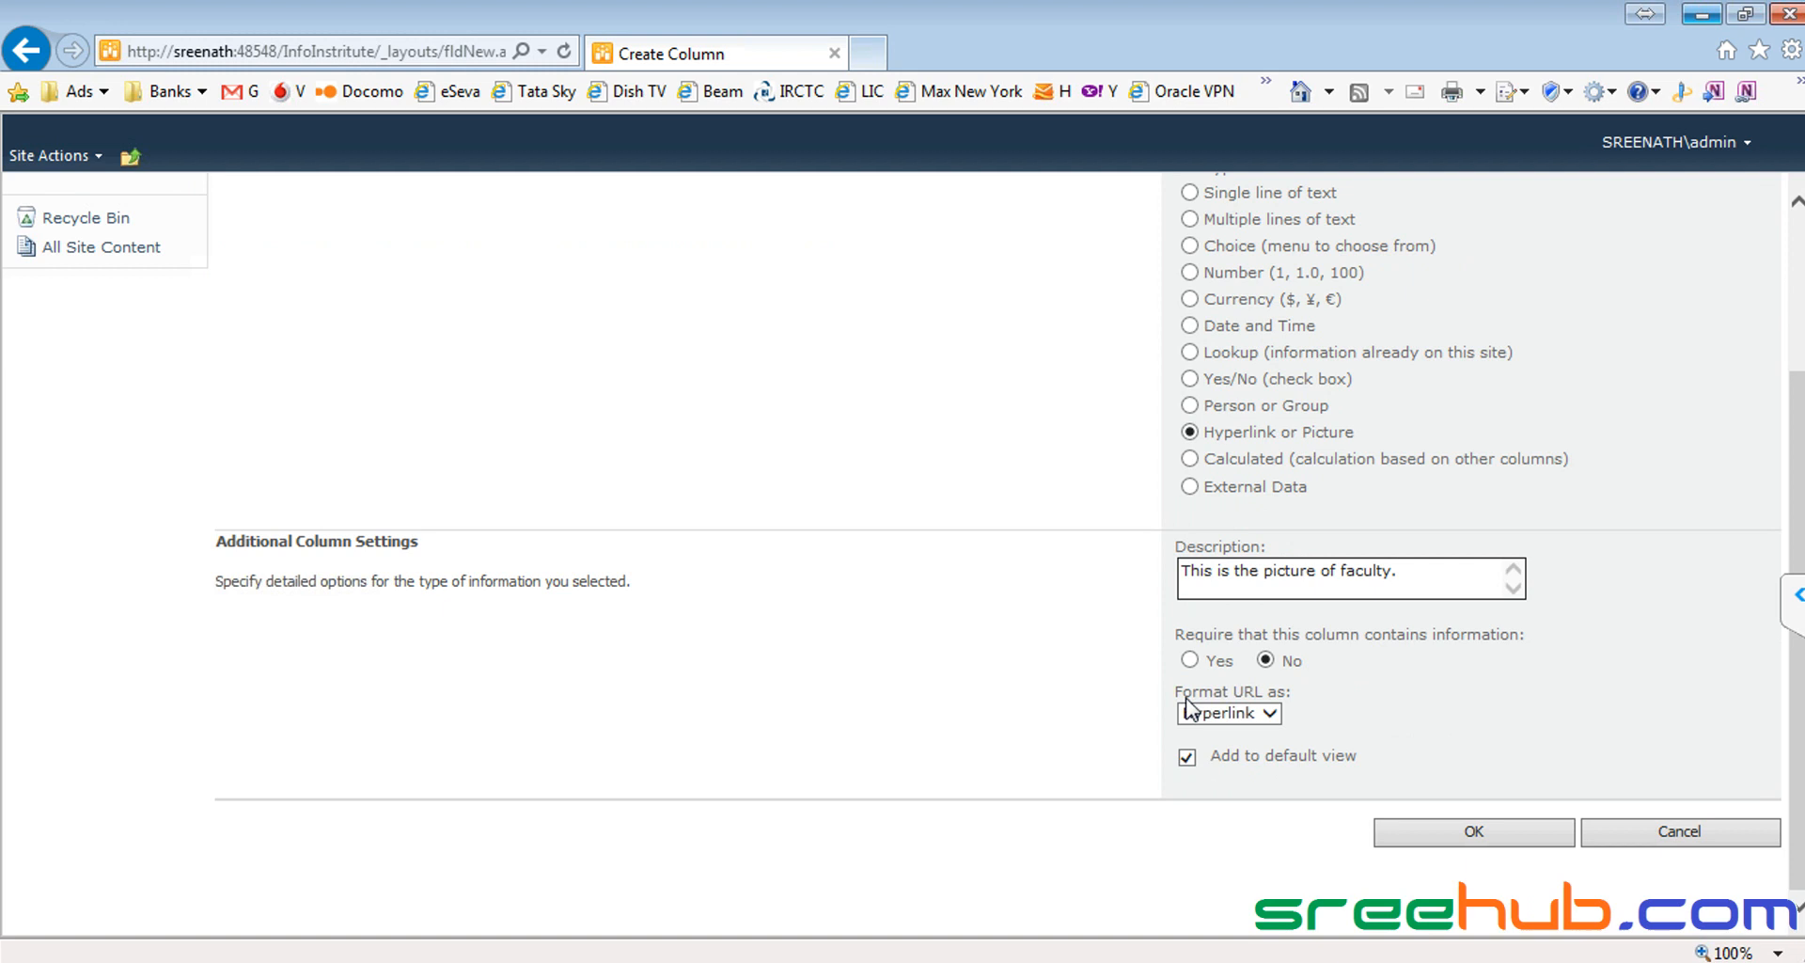
pyautogui.click(1269, 713)
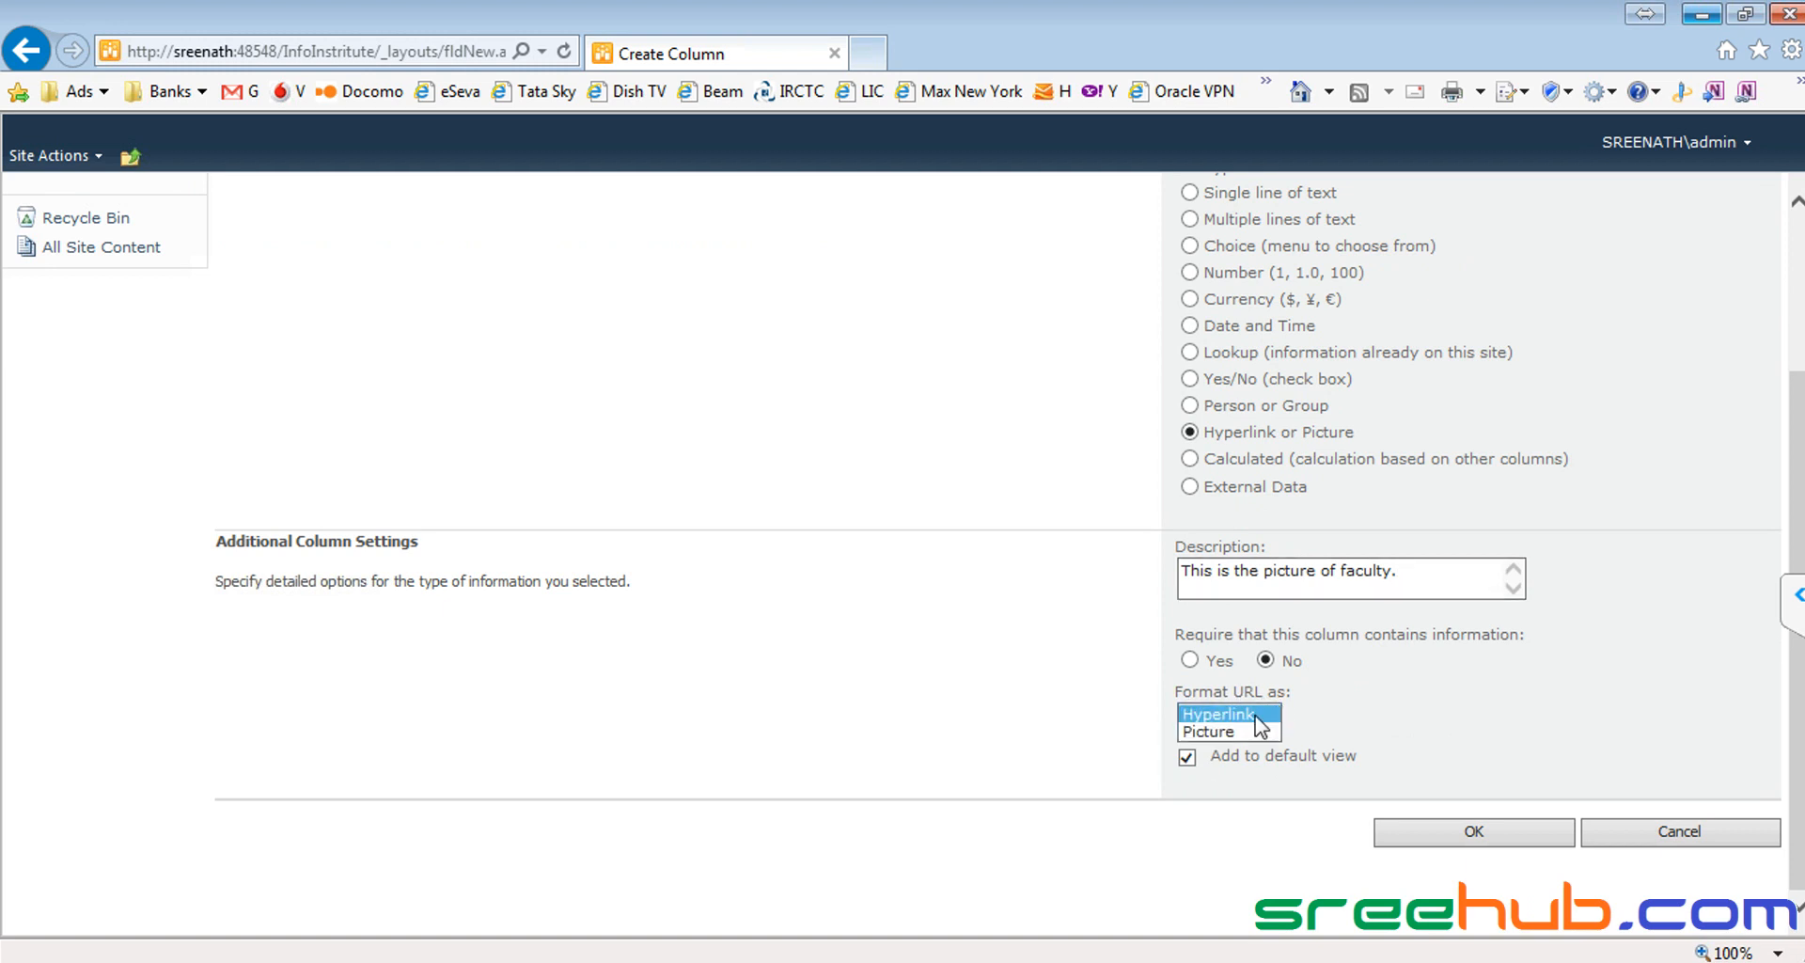
pyautogui.click(1240, 732)
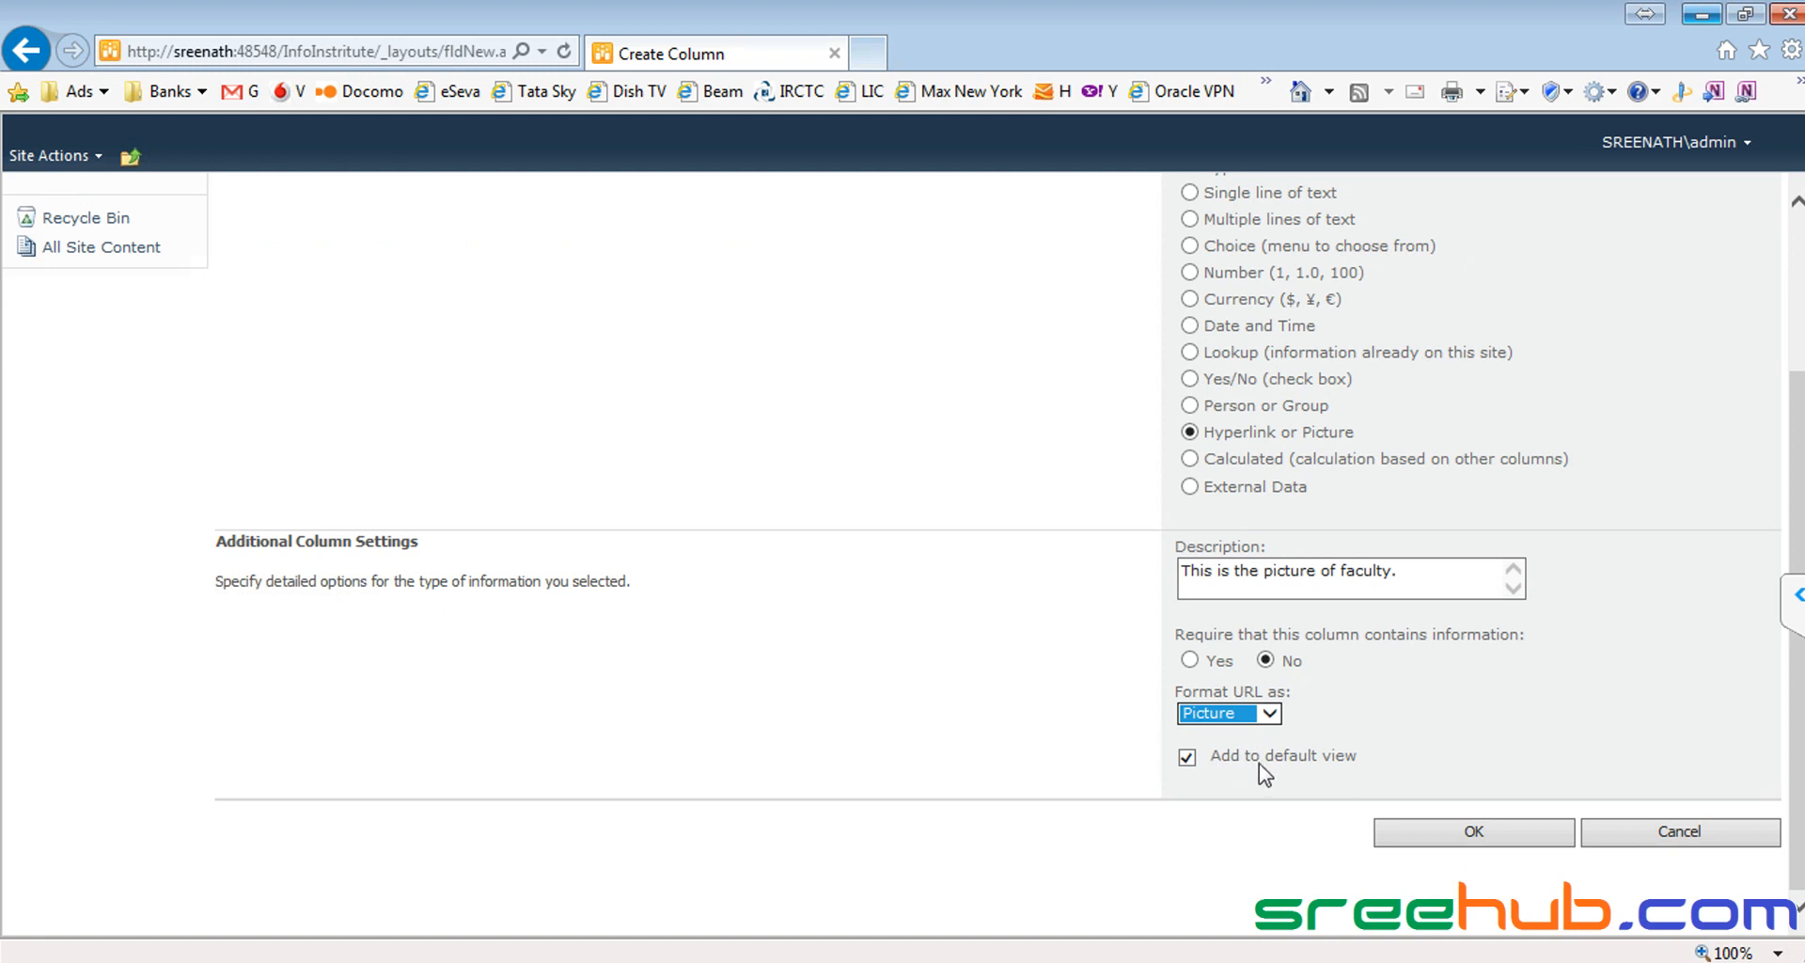
pyautogui.scroll(3, 1305, 773)
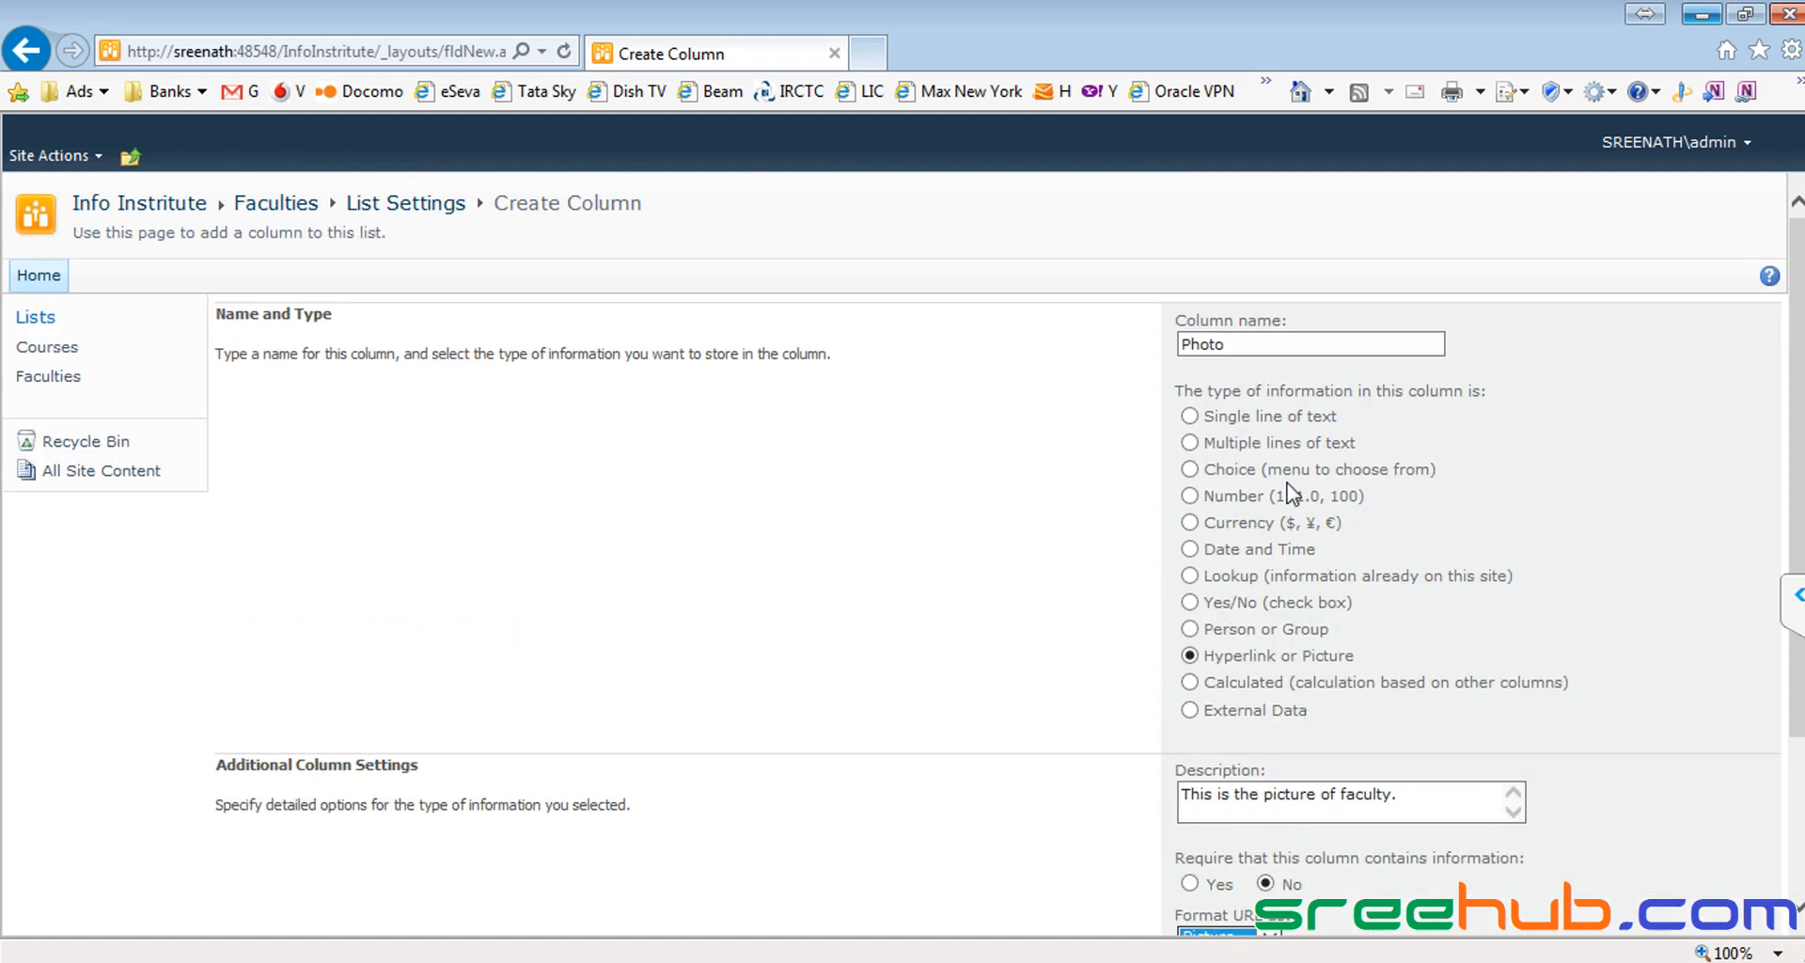
pyautogui.moveTo(1255, 350); pyautogui.dragTo(1184, 350)
pyautogui.click(1277, 354)
pyautogui.scroll(-3, 1511, 737)
pyautogui.click(1464, 831)
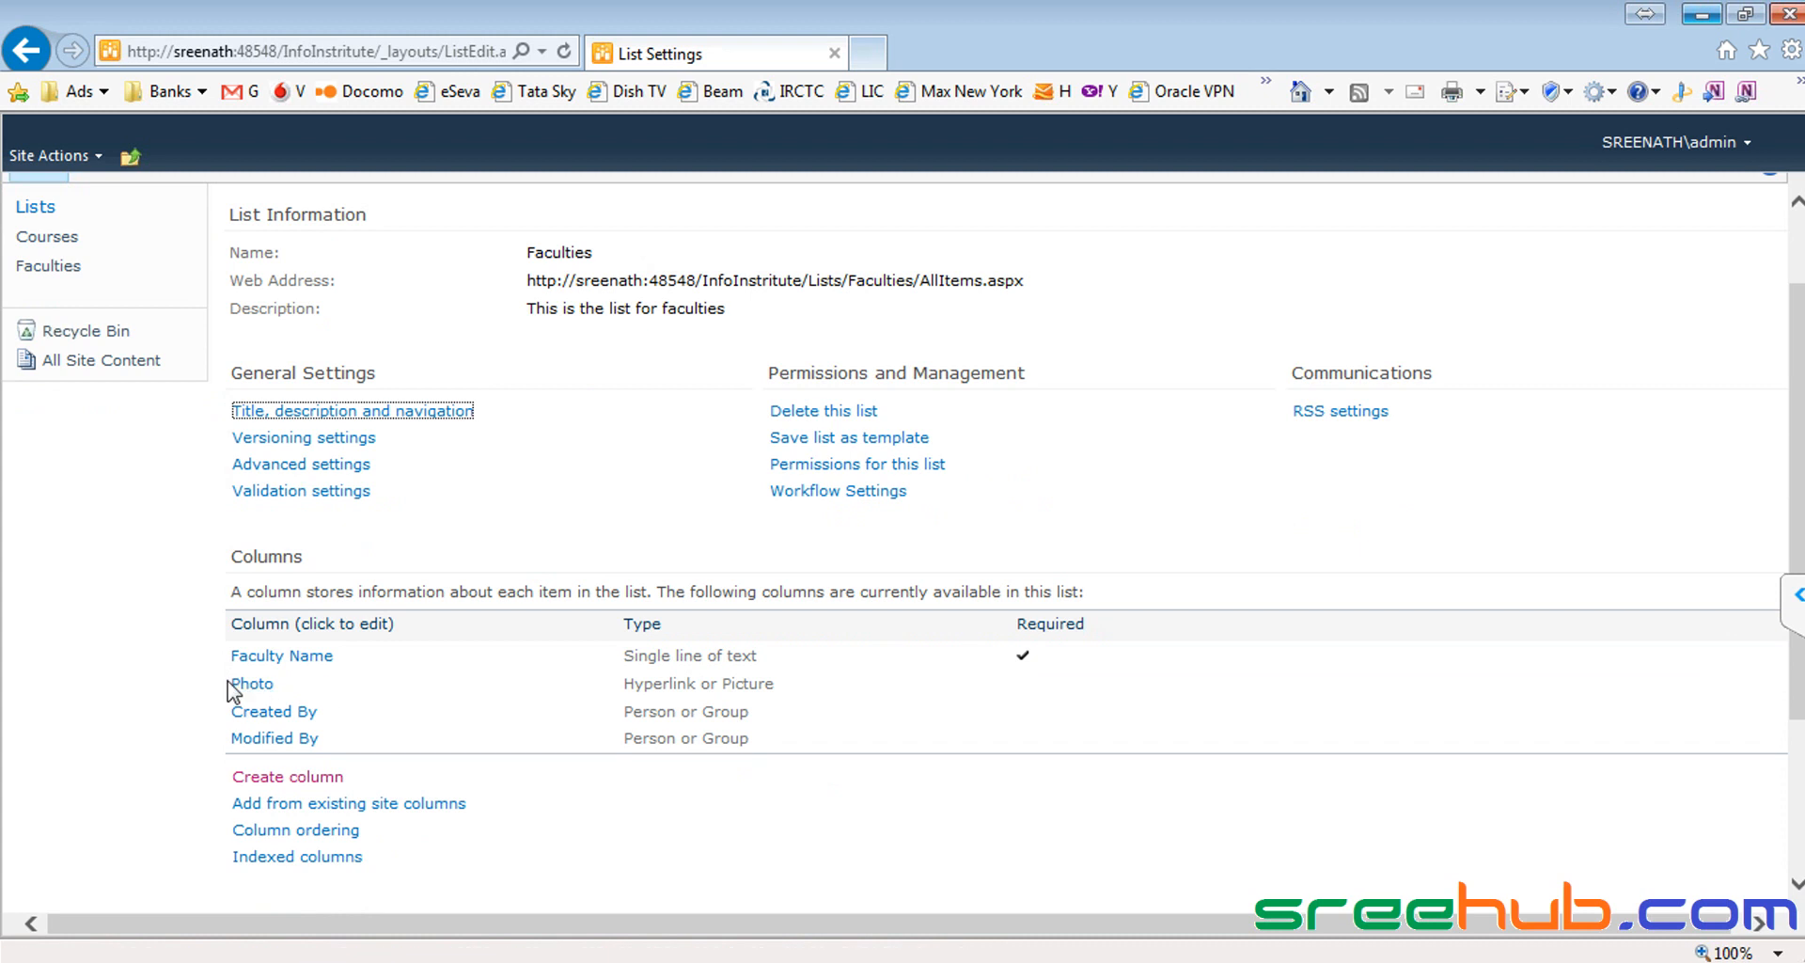
# Step: Copy the field name Experience from the Notepad++ notes and start a new Faculties column in SharePoint with that name
pyautogui.hotkey('alt', 'Tab')
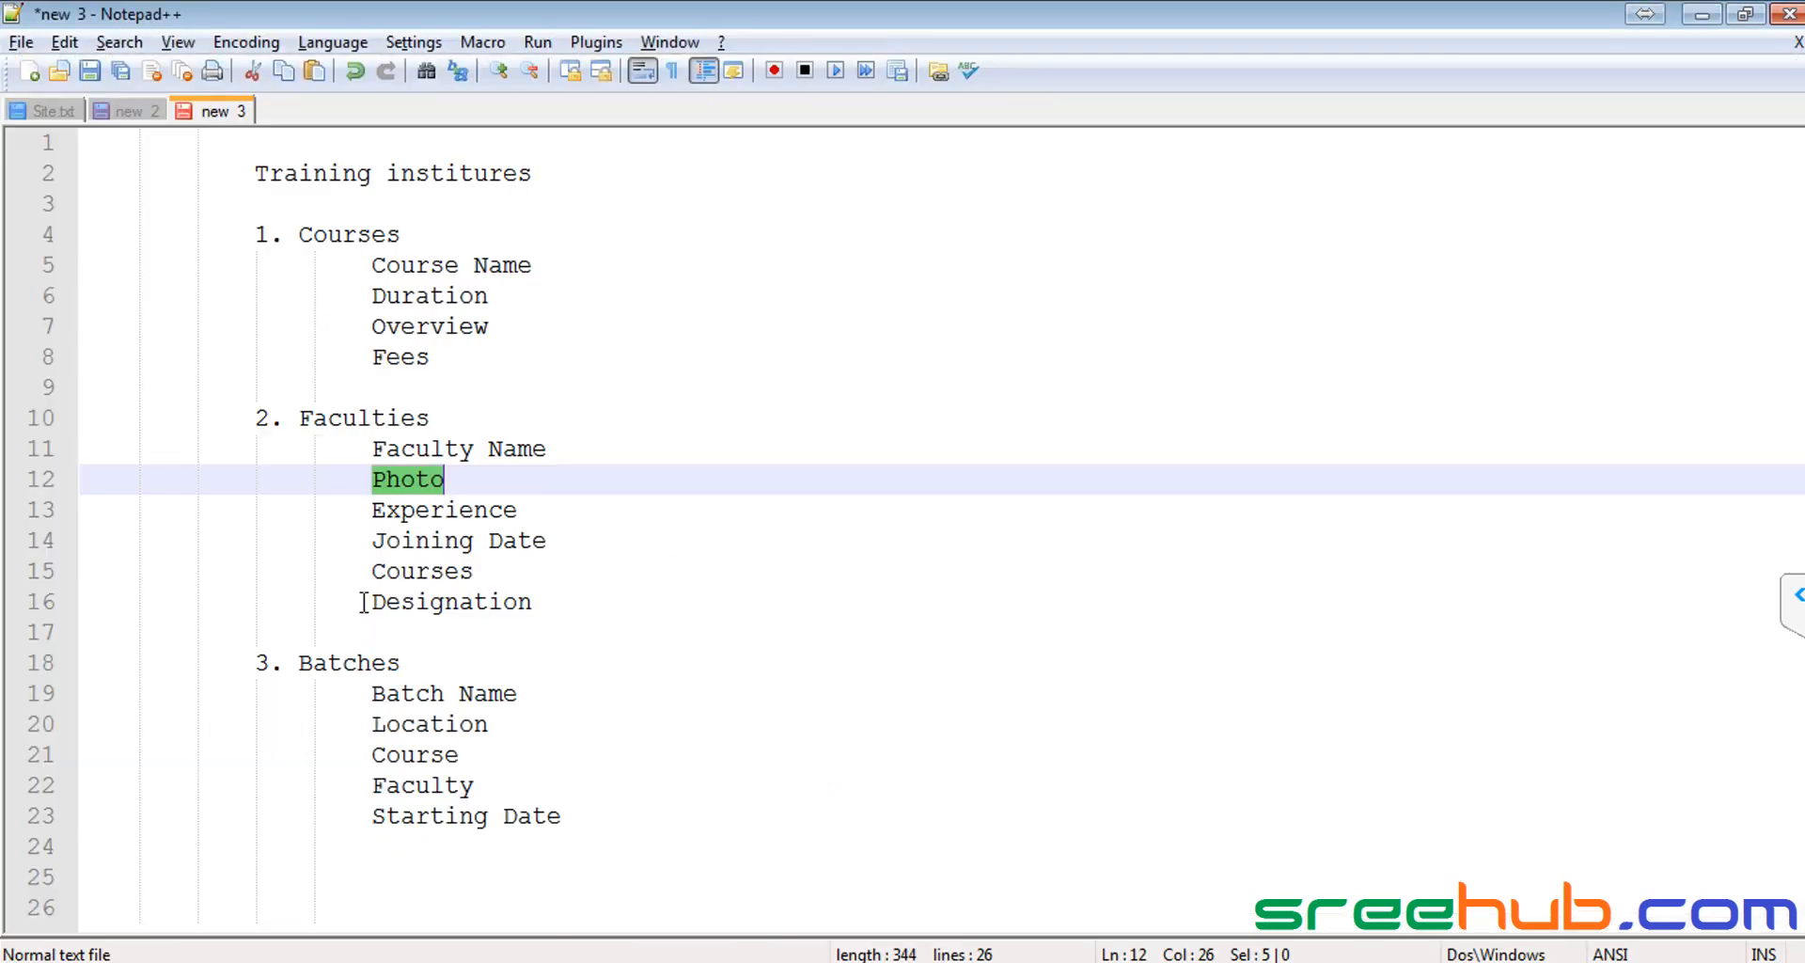
pyautogui.doubleClick(439, 513)
pyautogui.hotkey('ctrl', 'c')
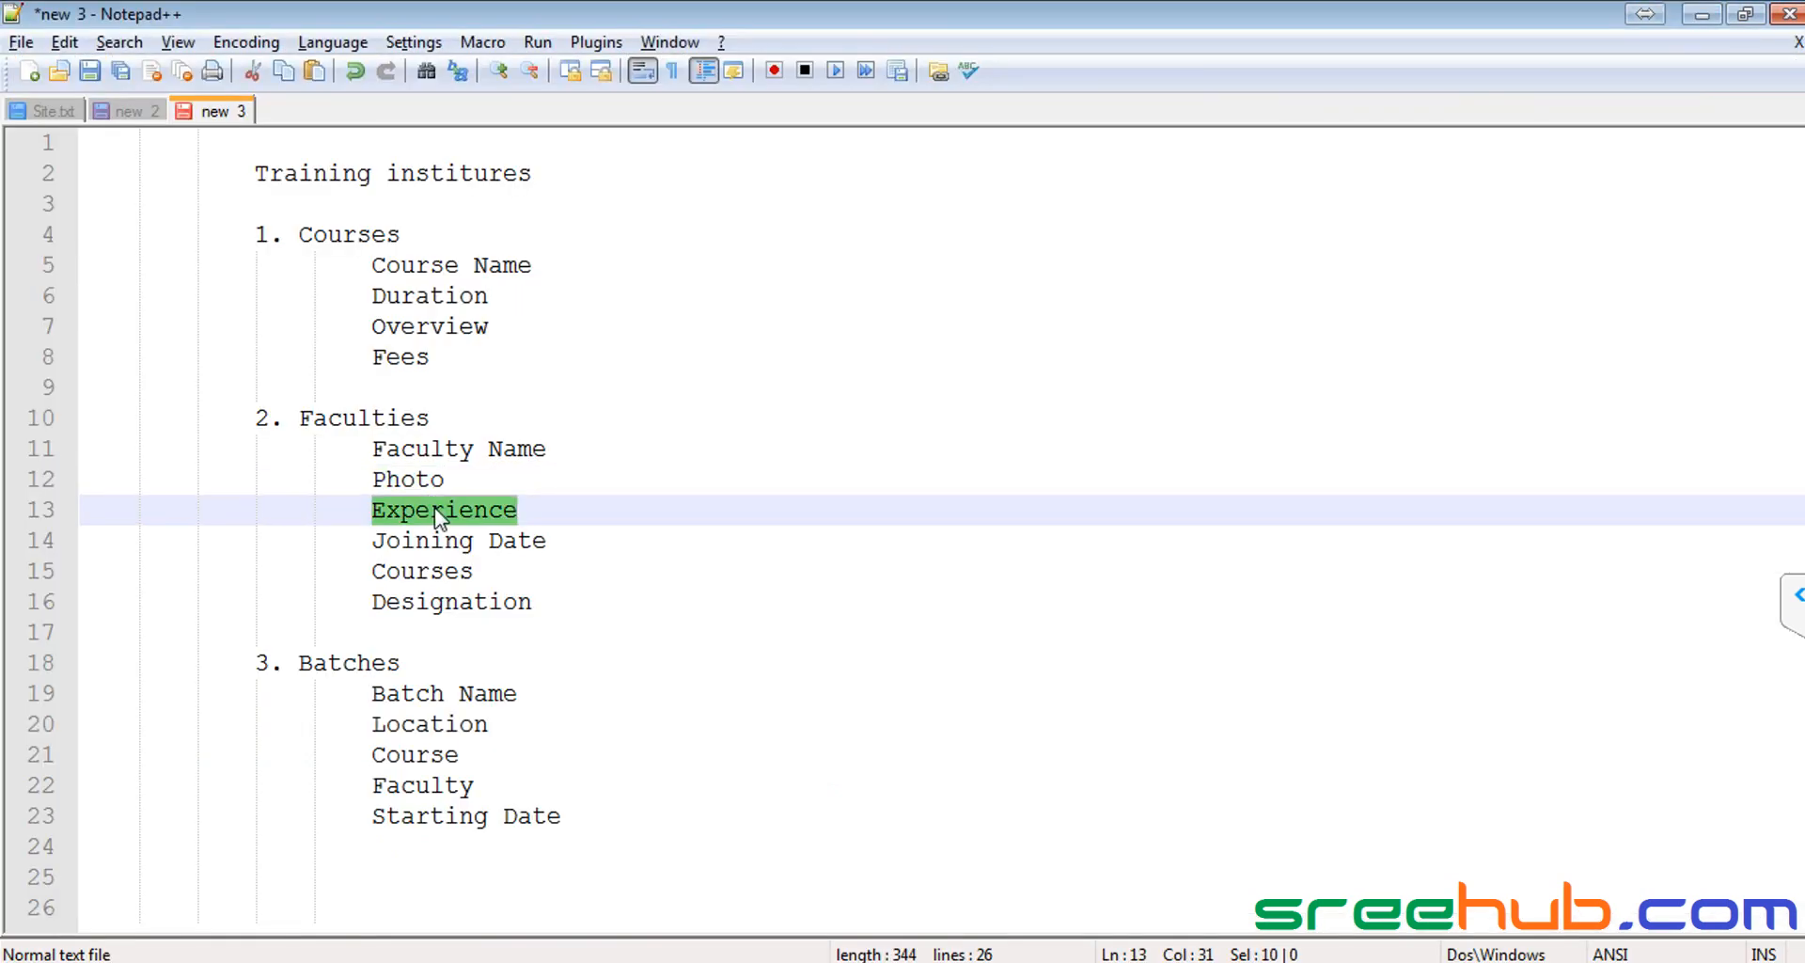
pyautogui.hotkey('alt', 'Tab')
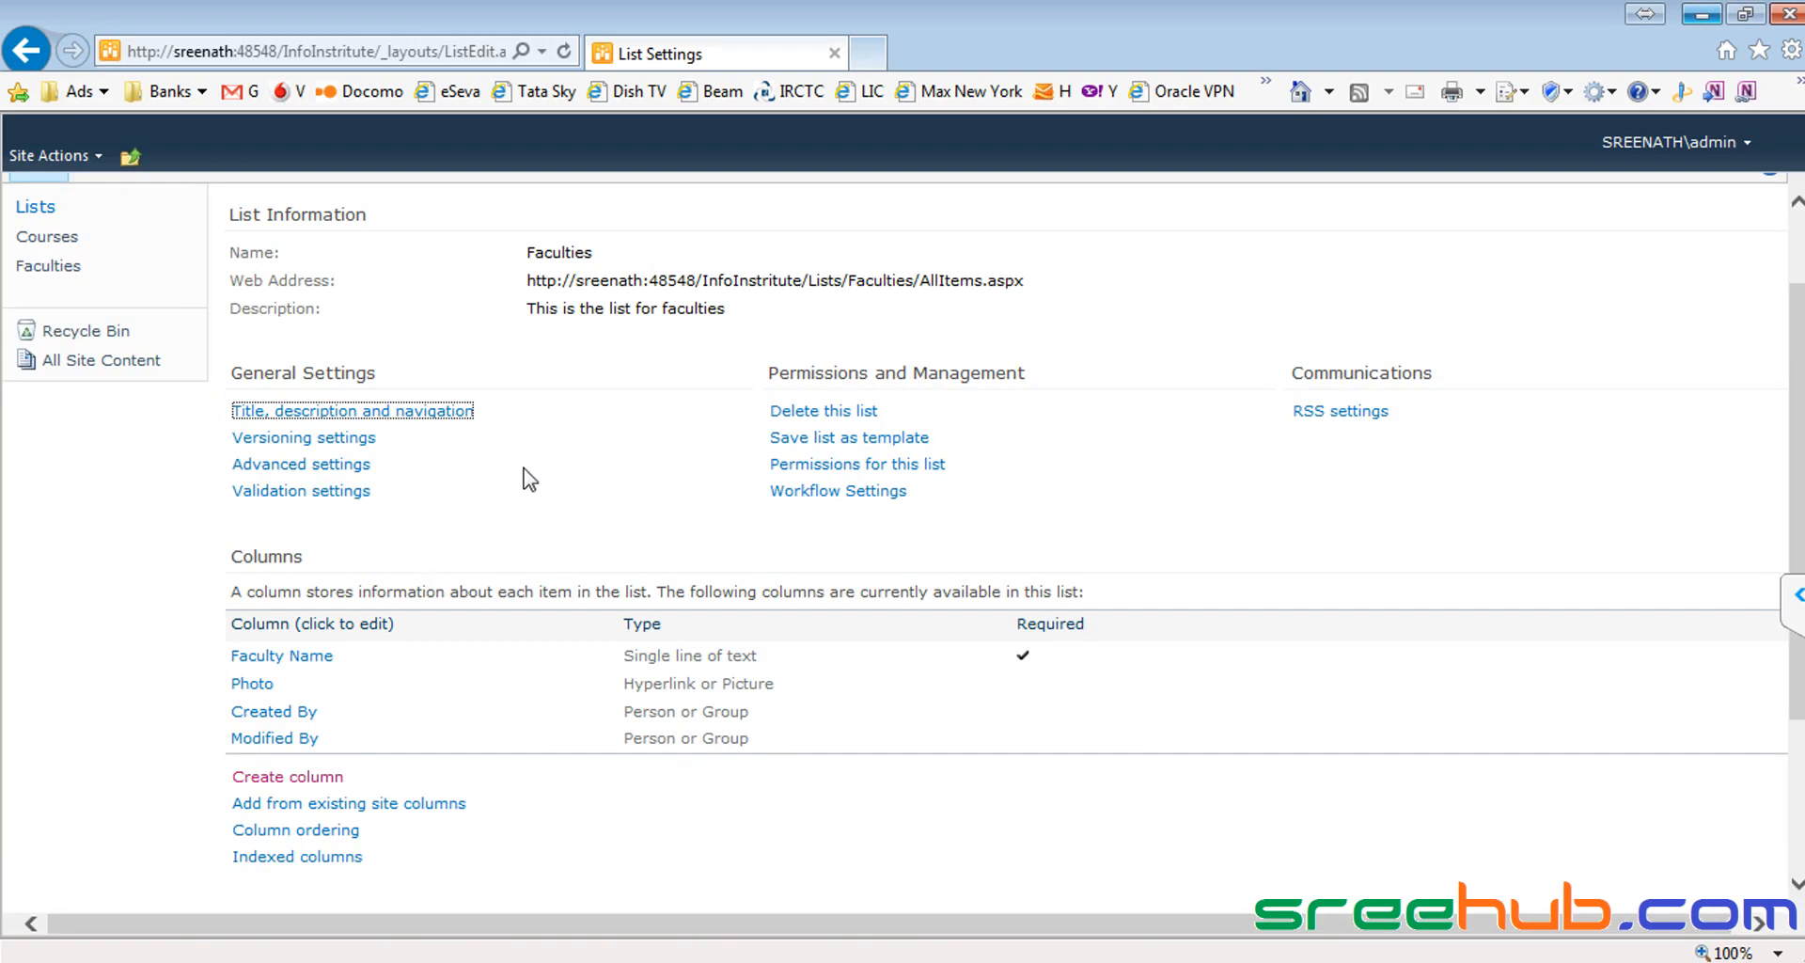
pyautogui.click(282, 779)
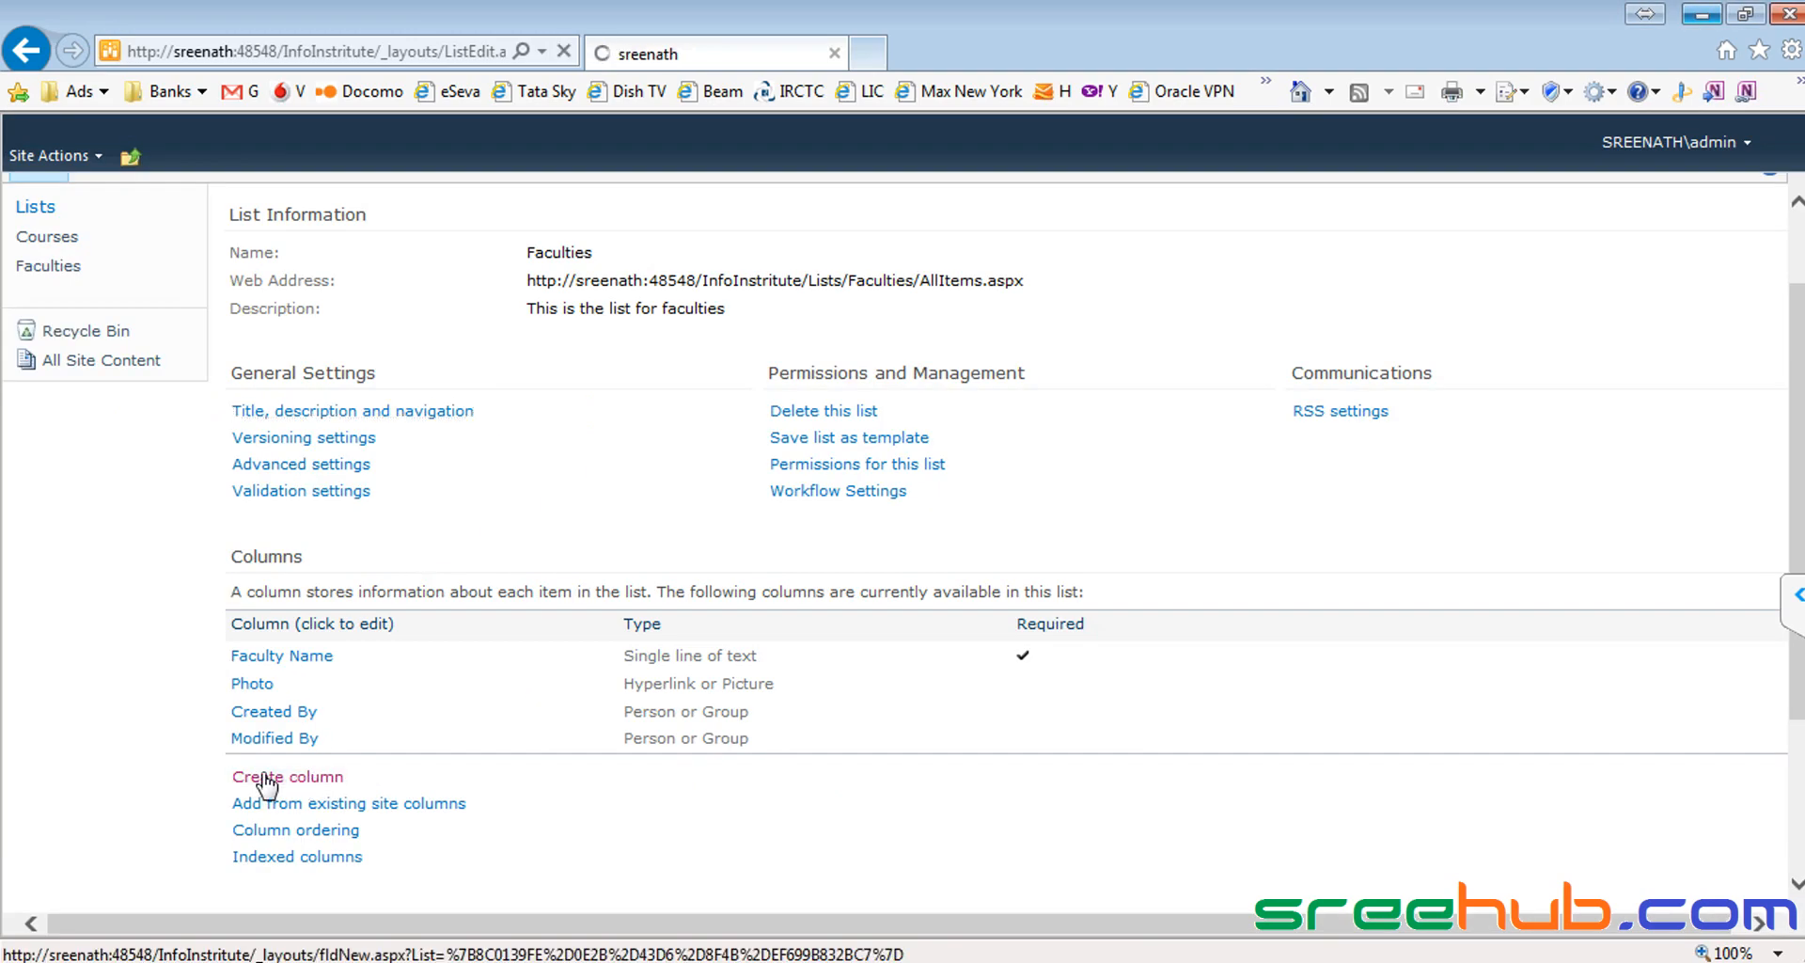
pyautogui.click(1229, 350)
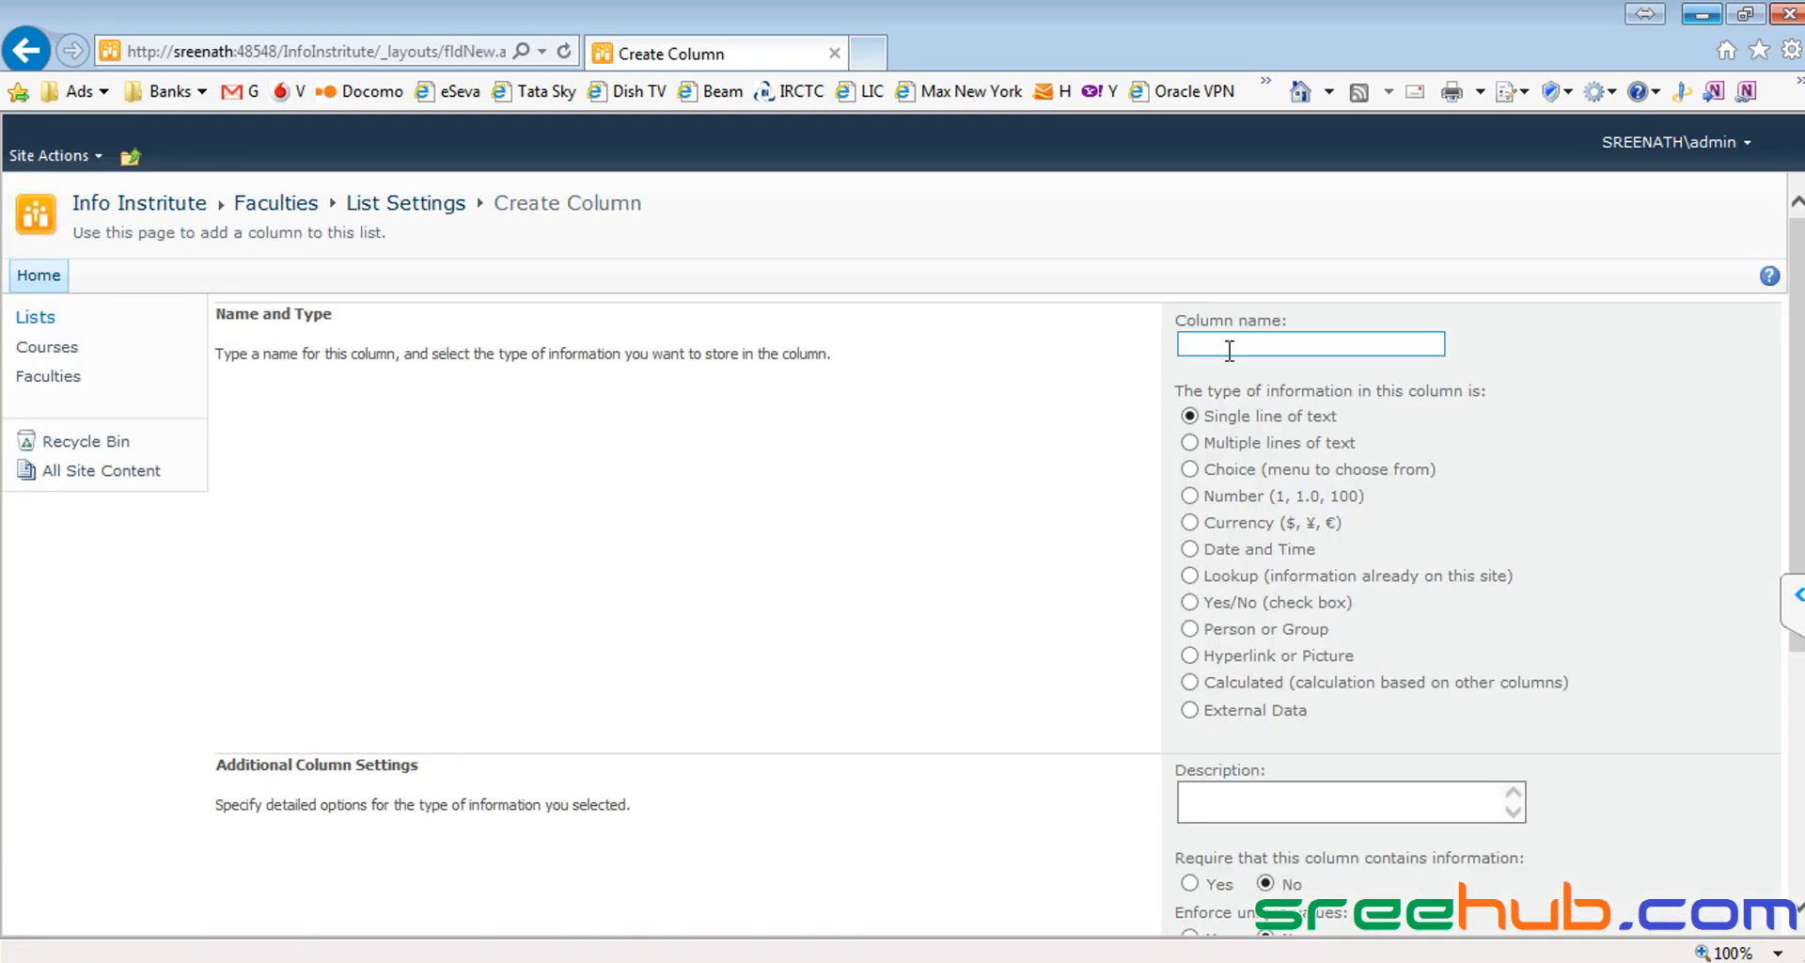
pyautogui.hotkey('ctrl', 'v')
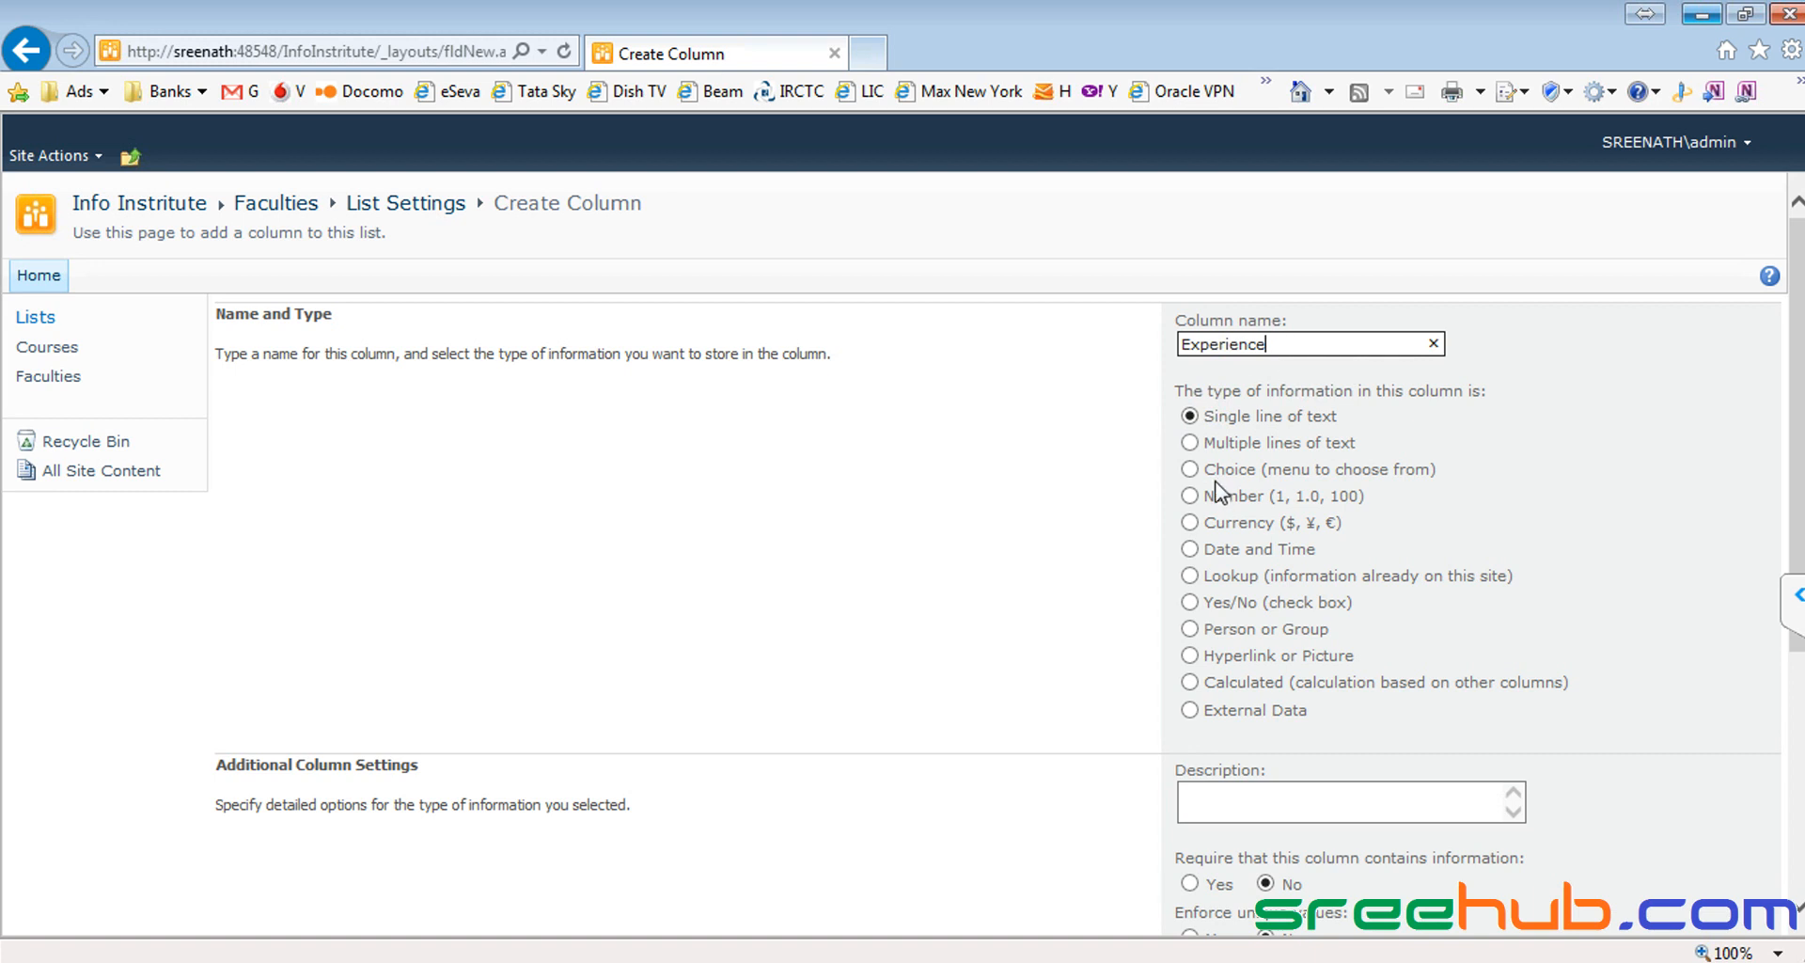
# Step: Set the Experience column's information type to Choice (menu to choose from)
pyautogui.click(1190, 470)
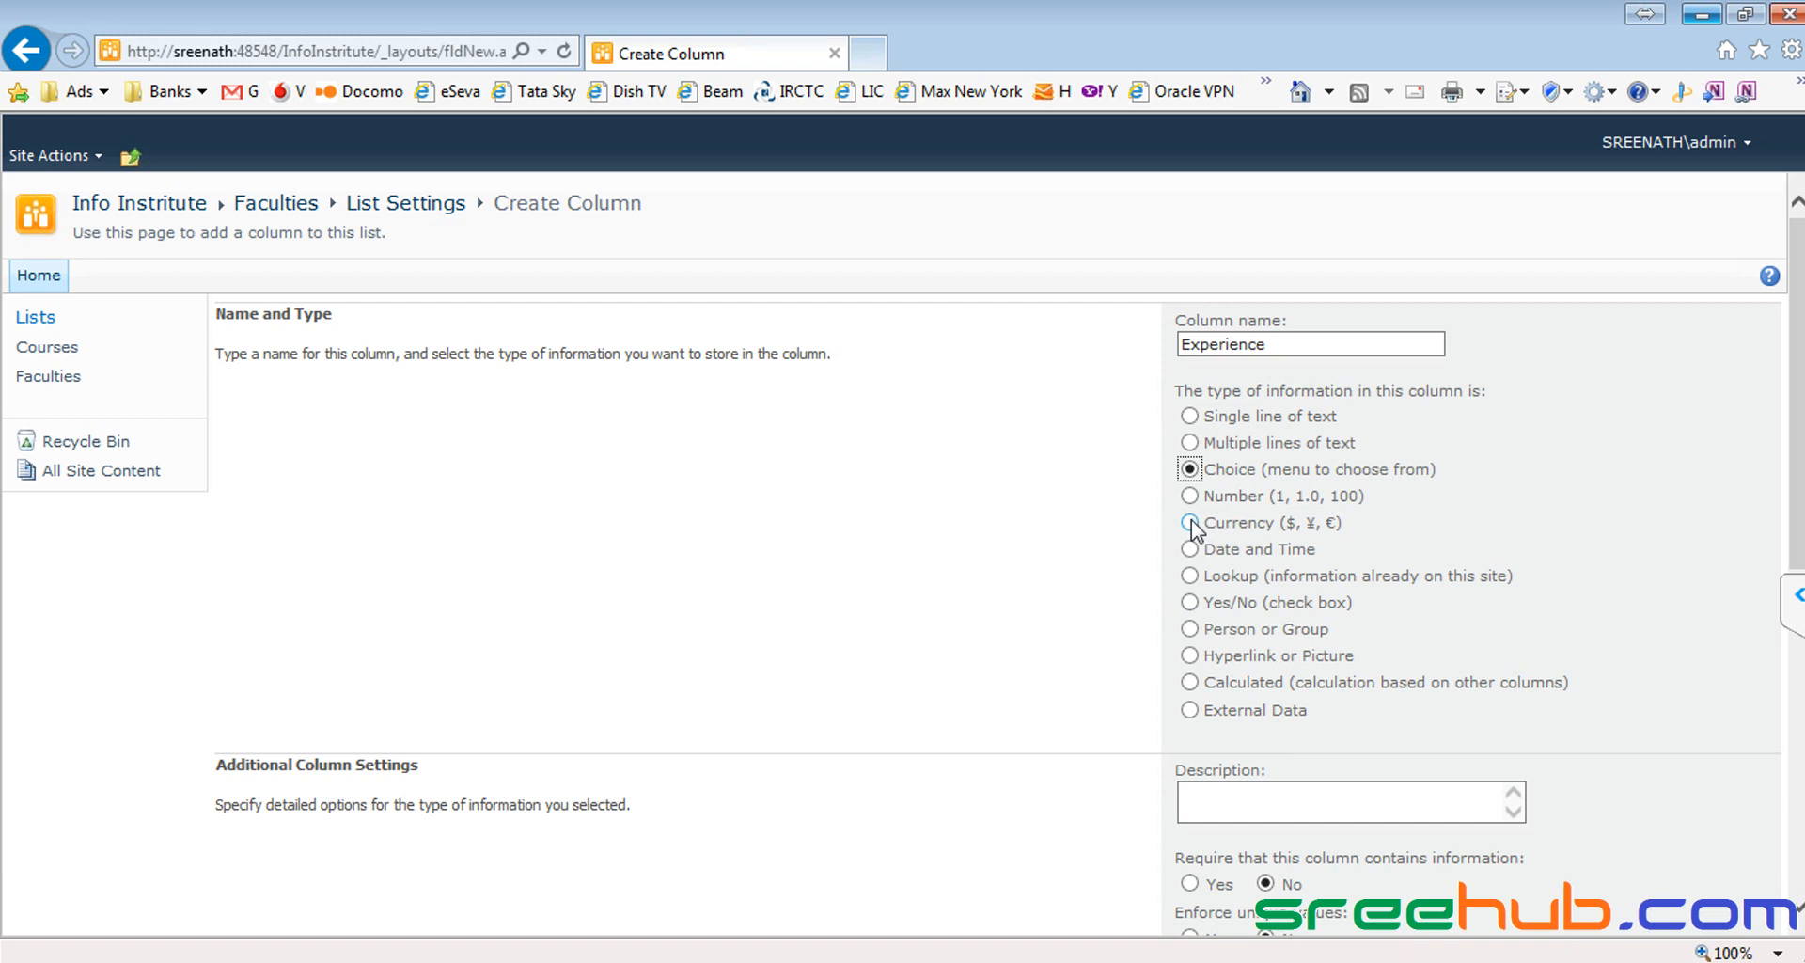
pyautogui.click(1188, 470)
pyautogui.click(1190, 469)
pyautogui.scroll(-7, 1133, 498)
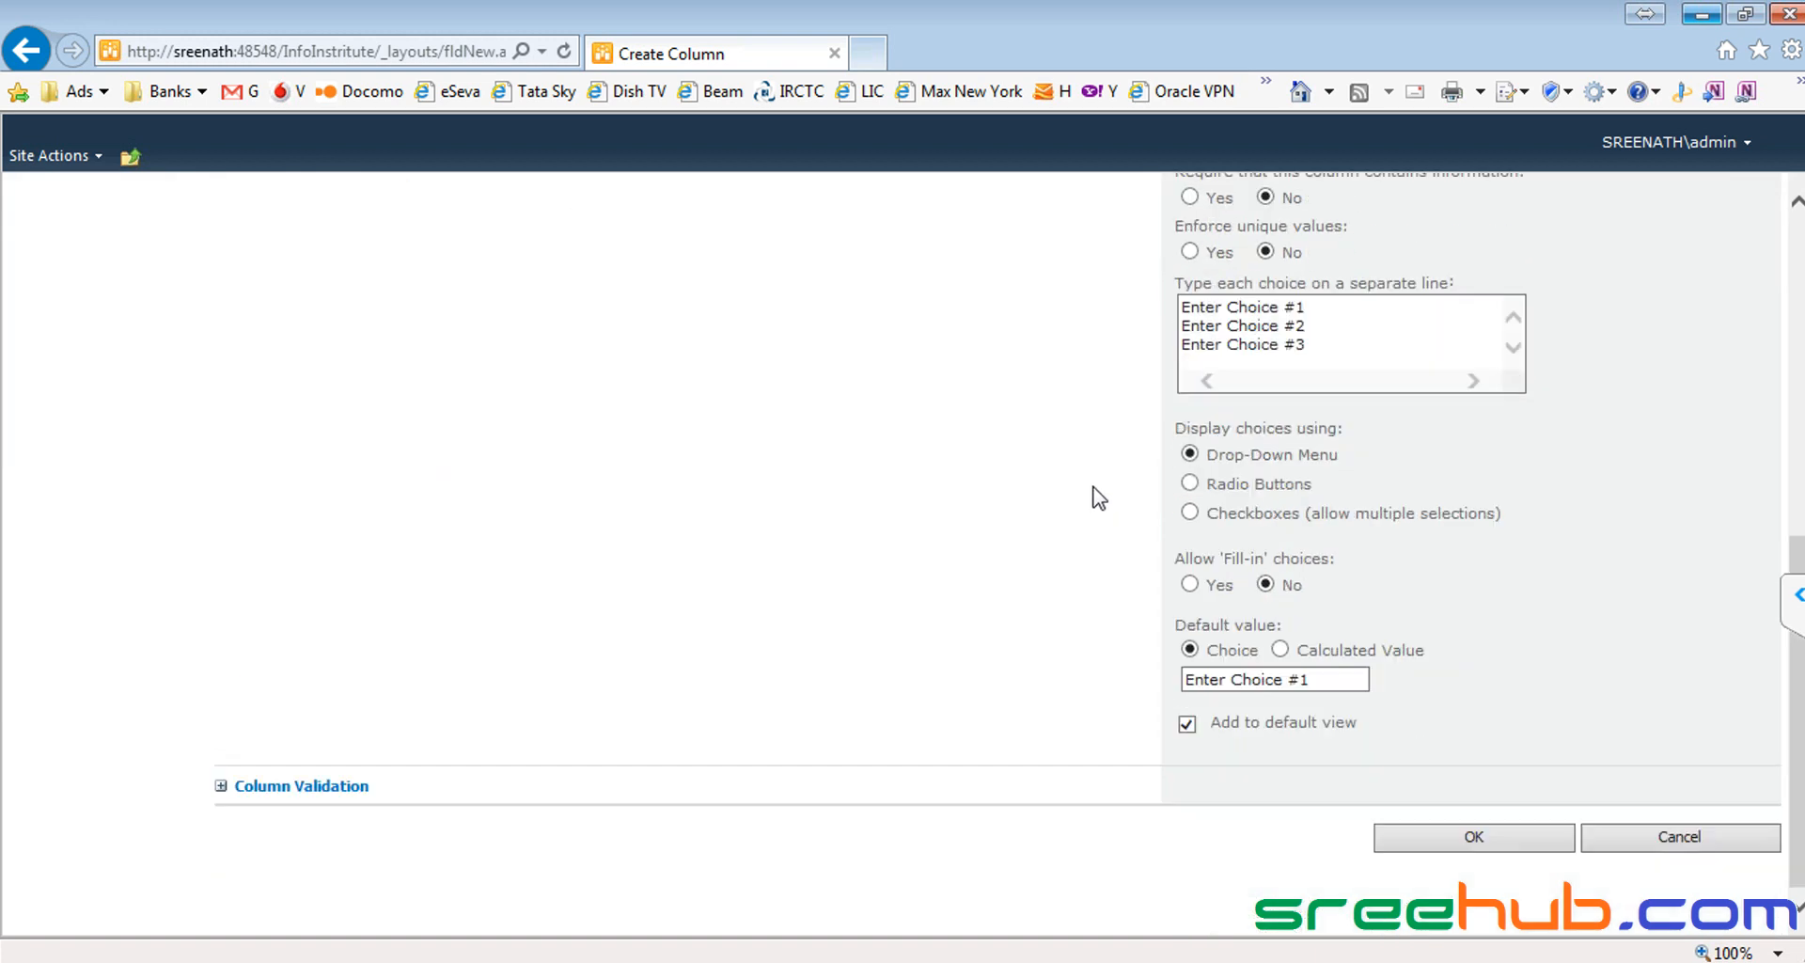
pyautogui.scroll(7, 1099, 499)
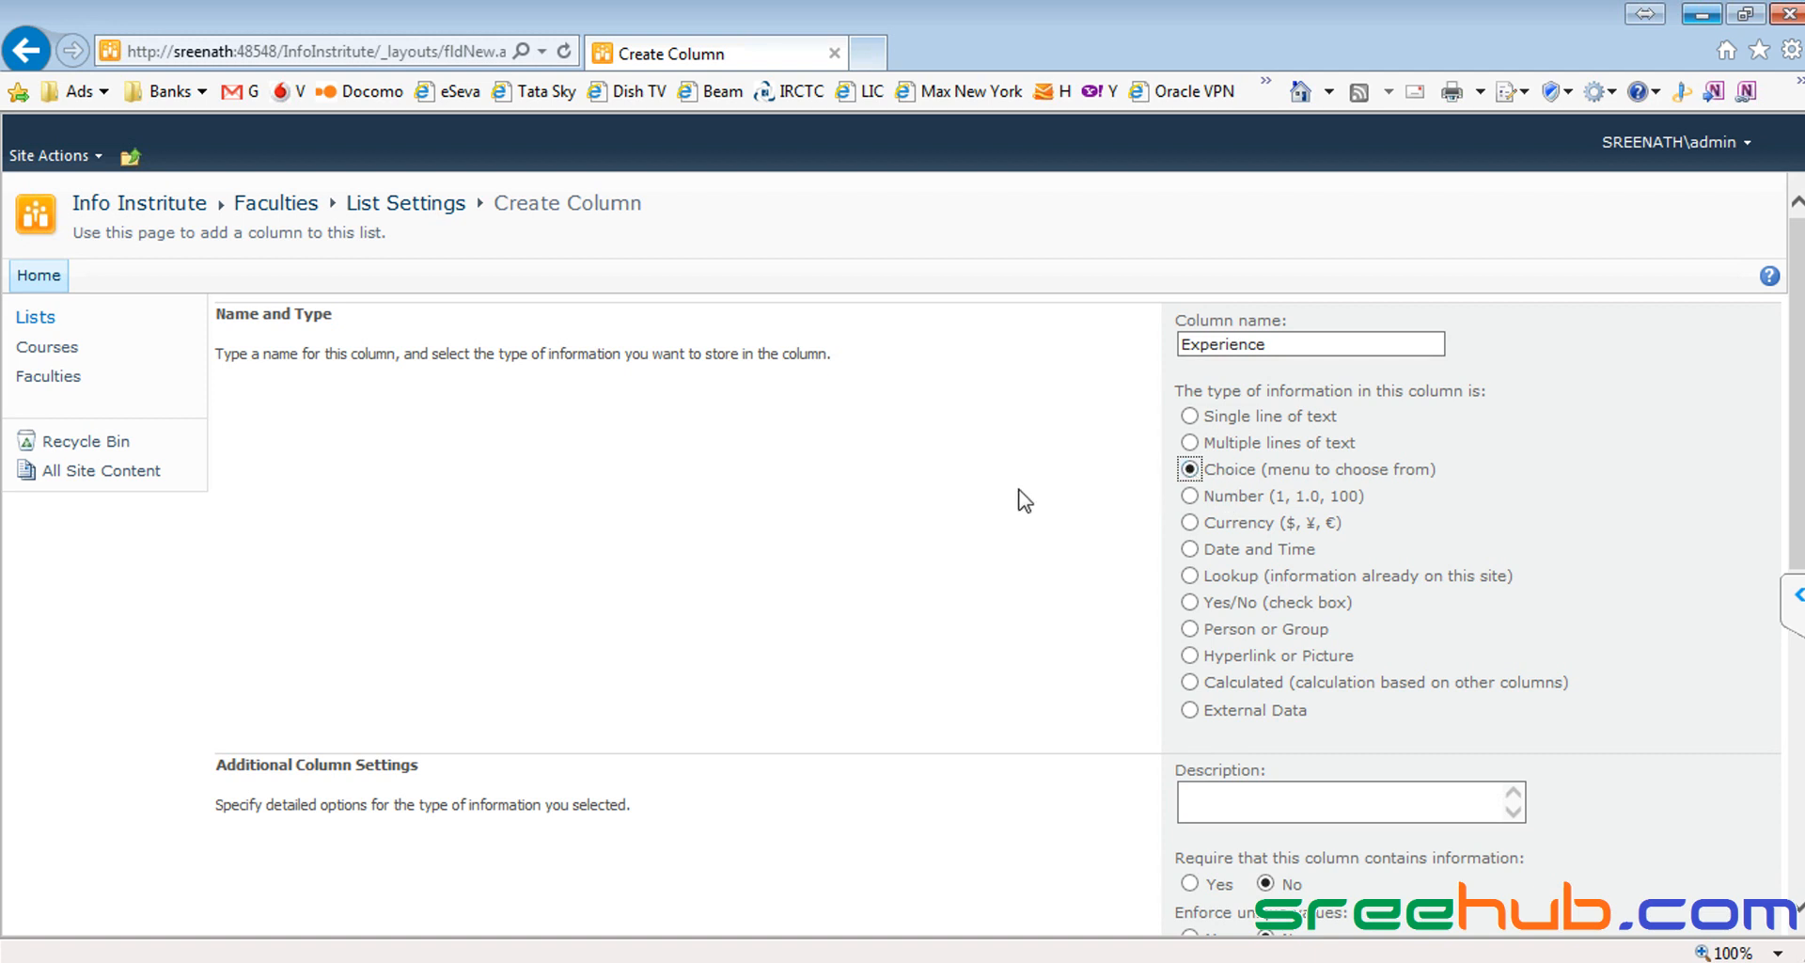
pyautogui.click(1297, 351)
pyautogui.doubleClick(1297, 351)
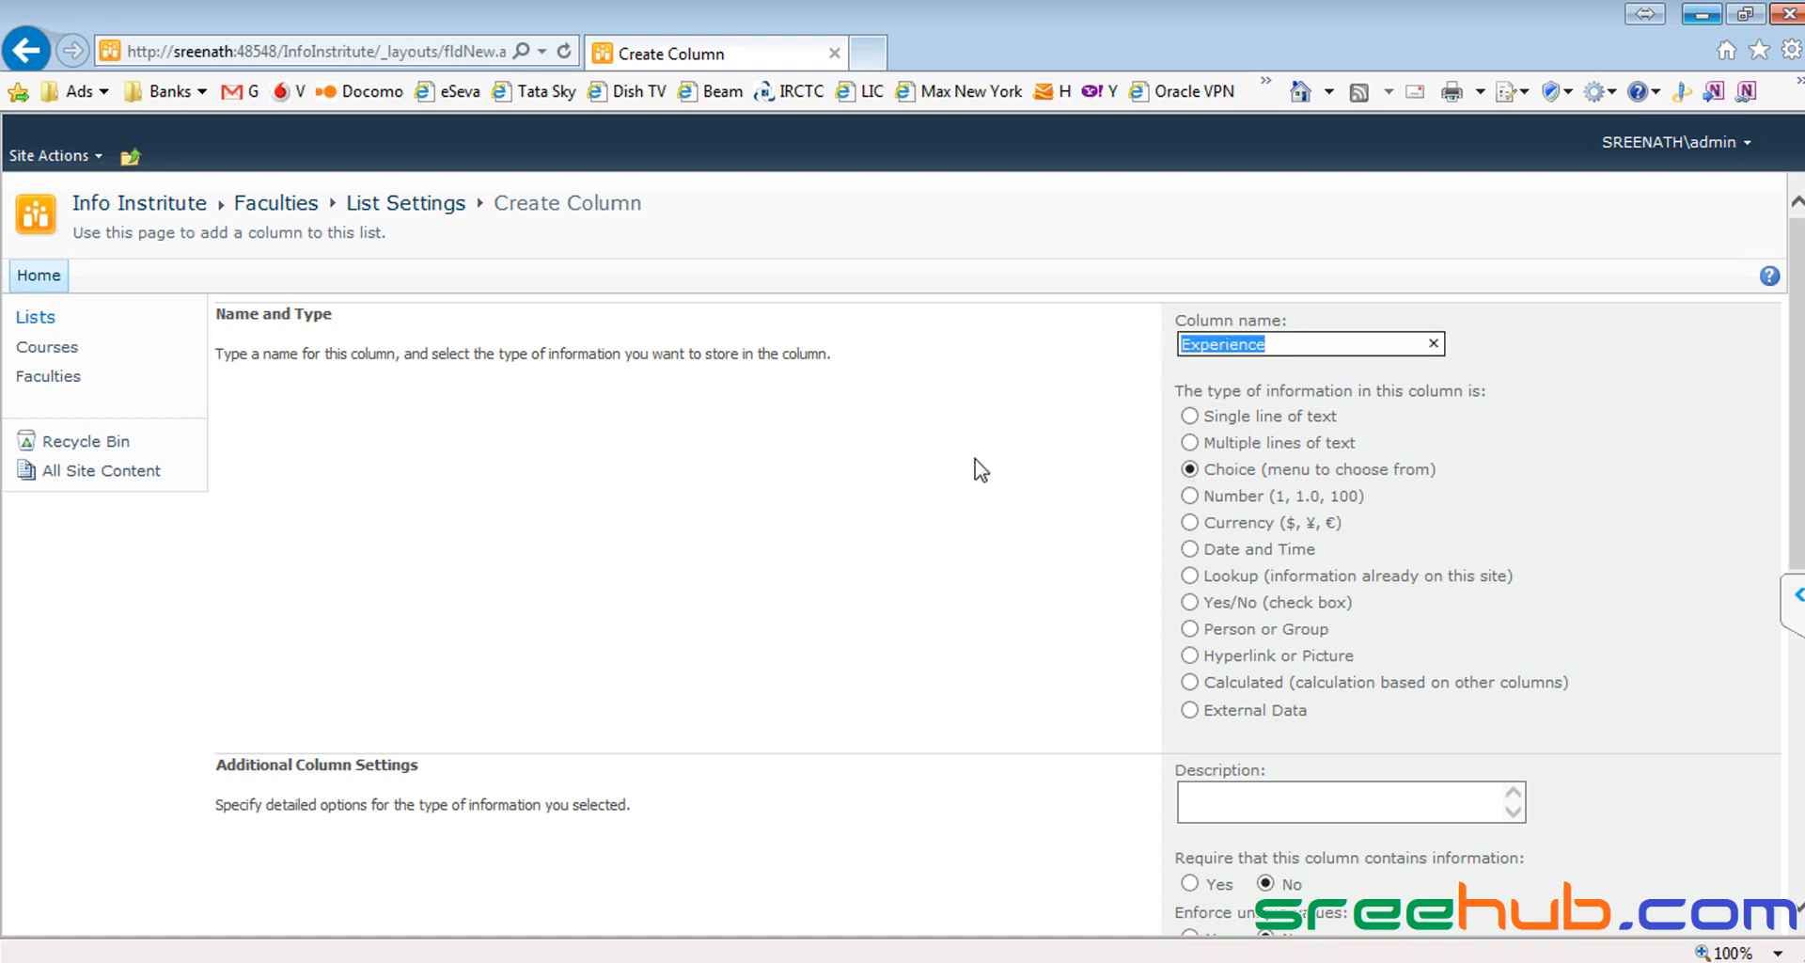
# Step: Require that the Experience column contains information
pyautogui.scroll(-3, 978, 467)
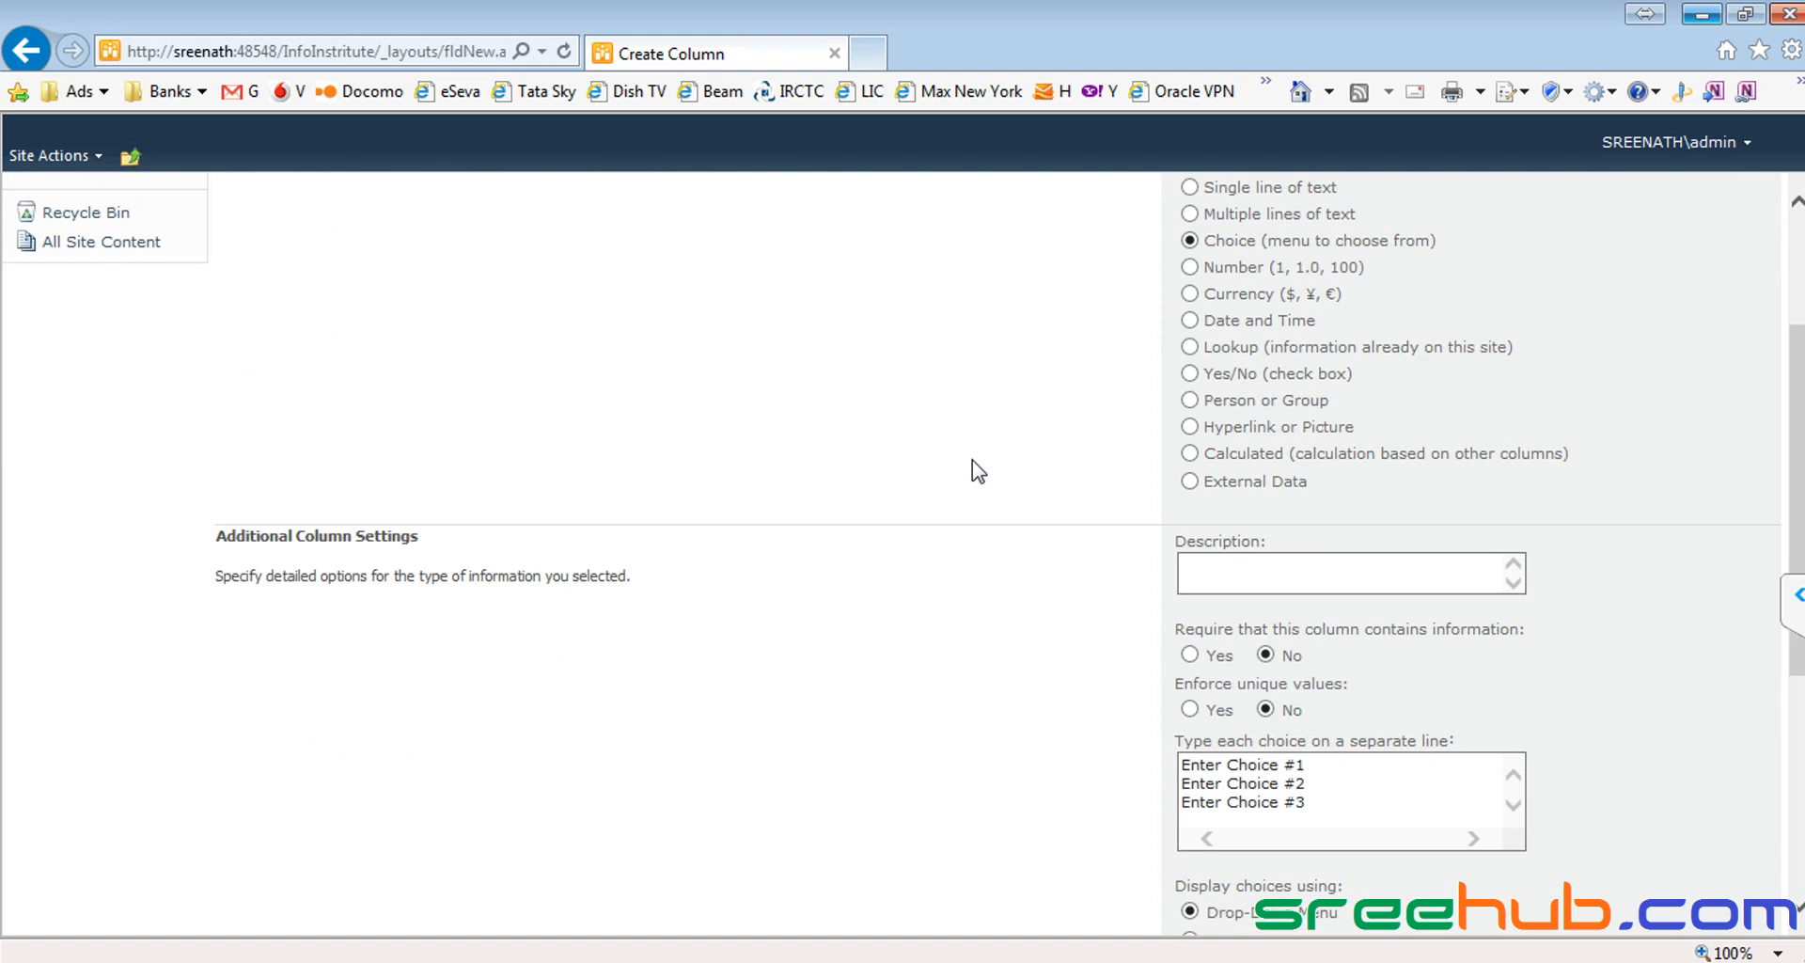
pyautogui.moveTo(1237, 632); pyautogui.dragTo(1521, 632)
pyautogui.click(1383, 635)
pyautogui.click(1190, 655)
pyautogui.scroll(3, 1175, 606)
pyautogui.scroll(-3, 997, 344)
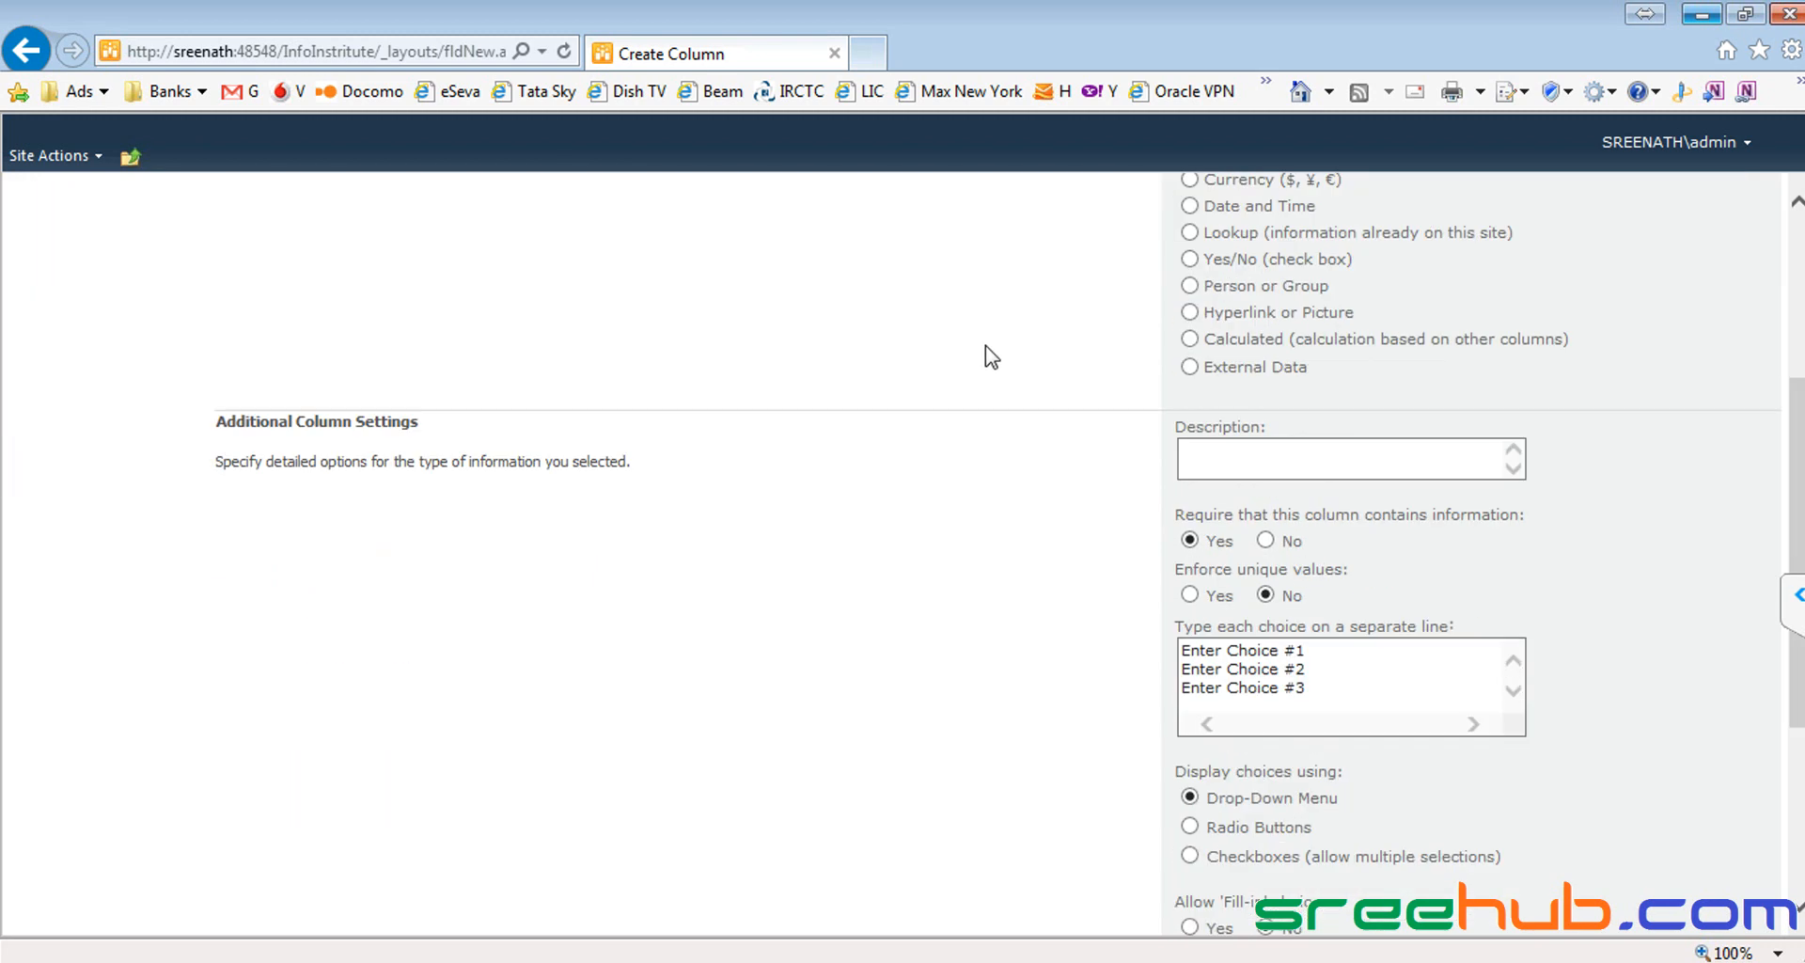
# Step: Replace the placeholder choices of the Experience column with 0, 1, 2, 3, 4 and 5, each on a separate line
pyautogui.click(1346, 687)
pyautogui.moveTo(1176, 627); pyautogui.dragTo(1484, 633)
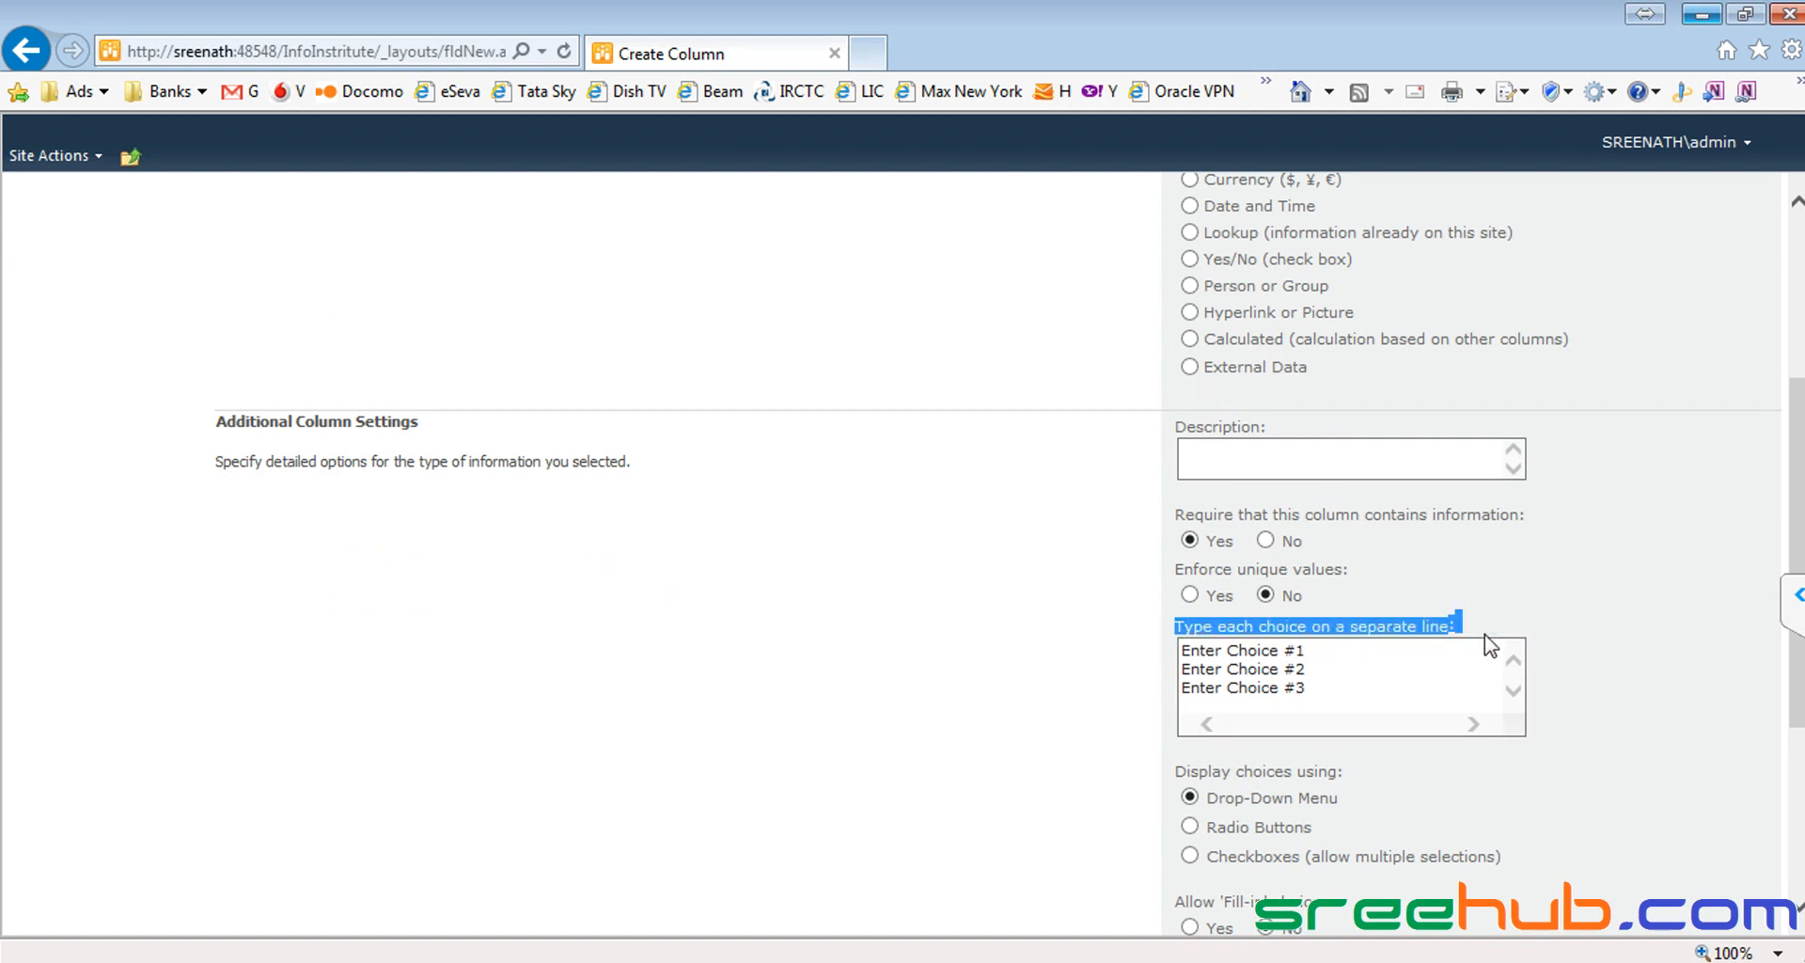
pyautogui.moveTo(1321, 688); pyautogui.dragTo(1096, 631)
pyautogui.press('Delete')
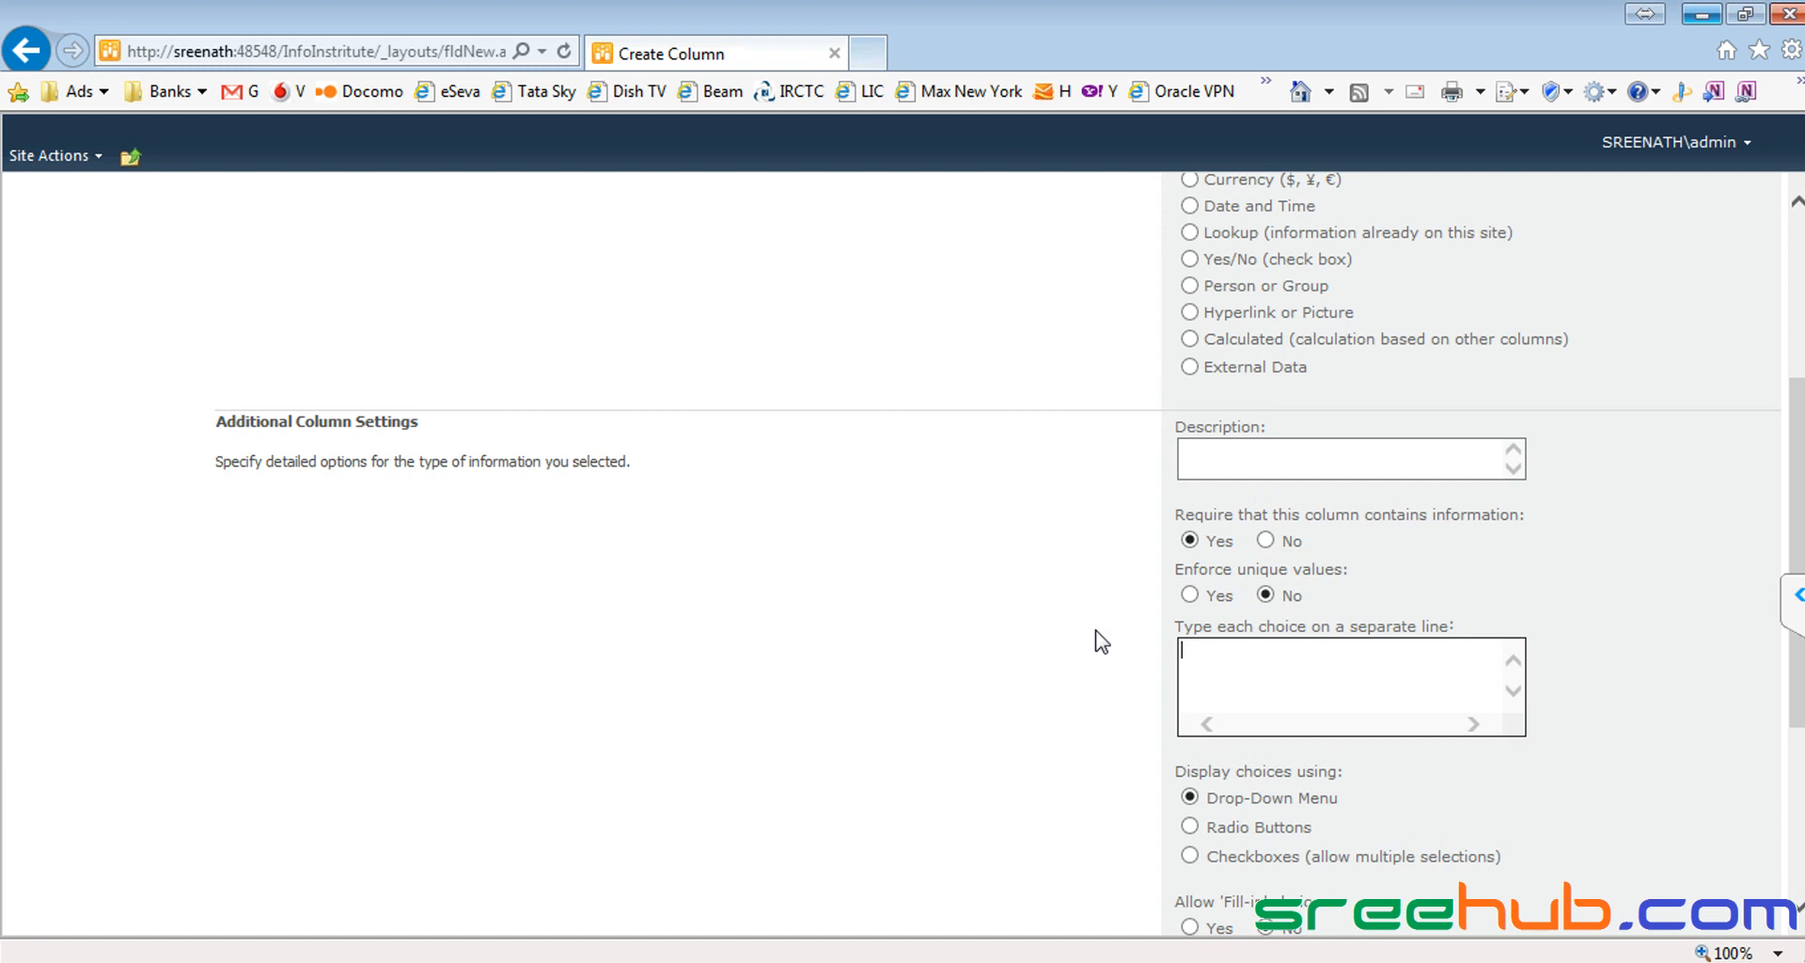
pyautogui.write('0')
pyautogui.press('Return')
pyautogui.write('1')
pyautogui.press('Return')
pyautogui.write('2')
pyautogui.press('Return')
pyautogui.write('3')
pyautogui.press('Return')
pyautogui.write('4')
pyautogui.press('Return')
pyautogui.write('5')
pyautogui.click(1513, 660)
pyautogui.click(1513, 660)
pyautogui.click(1513, 689)
# Step: Display the Experience choices using a Drop-Down Menu and set the column's required-information option to Yes
pyautogui.scroll(-1, 1643, 658)
pyautogui.click(1191, 683)
pyautogui.moveTo(1210, 689); pyautogui.dragTo(1354, 696)
pyautogui.click(1359, 698)
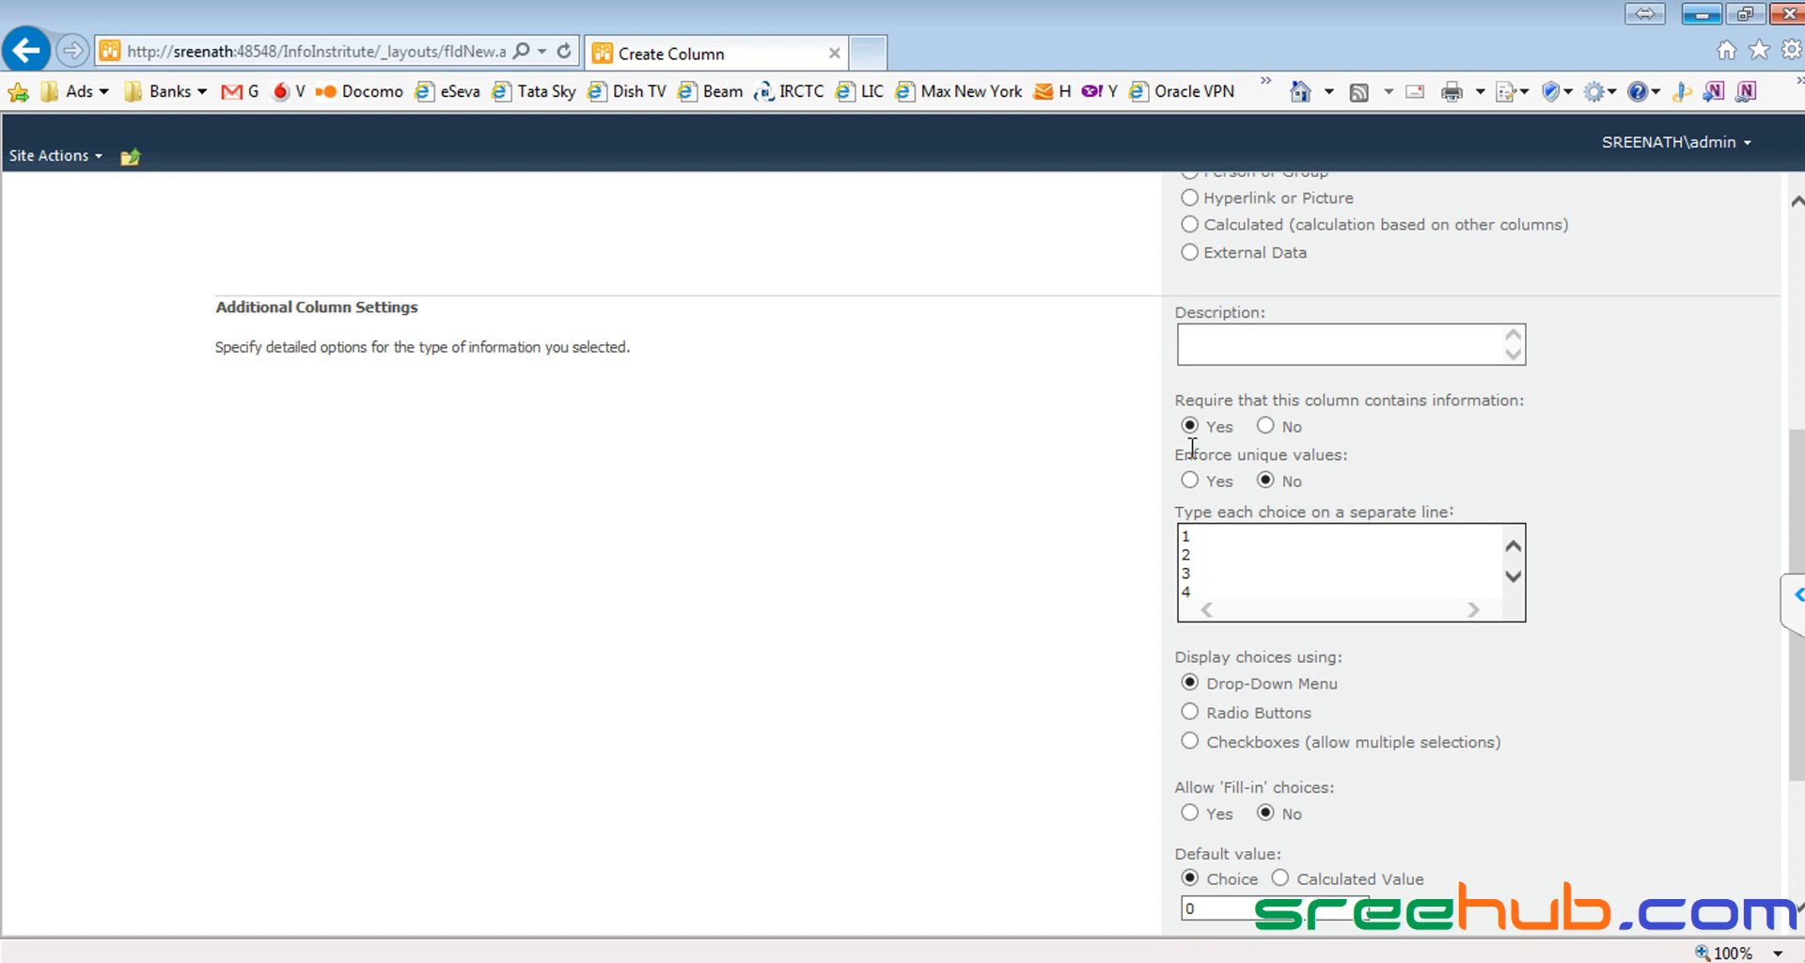
pyautogui.click(1266, 426)
pyautogui.click(1268, 426)
pyautogui.click(1196, 426)
pyautogui.scroll(2, 1025, 529)
pyautogui.scroll(-5, 1024, 530)
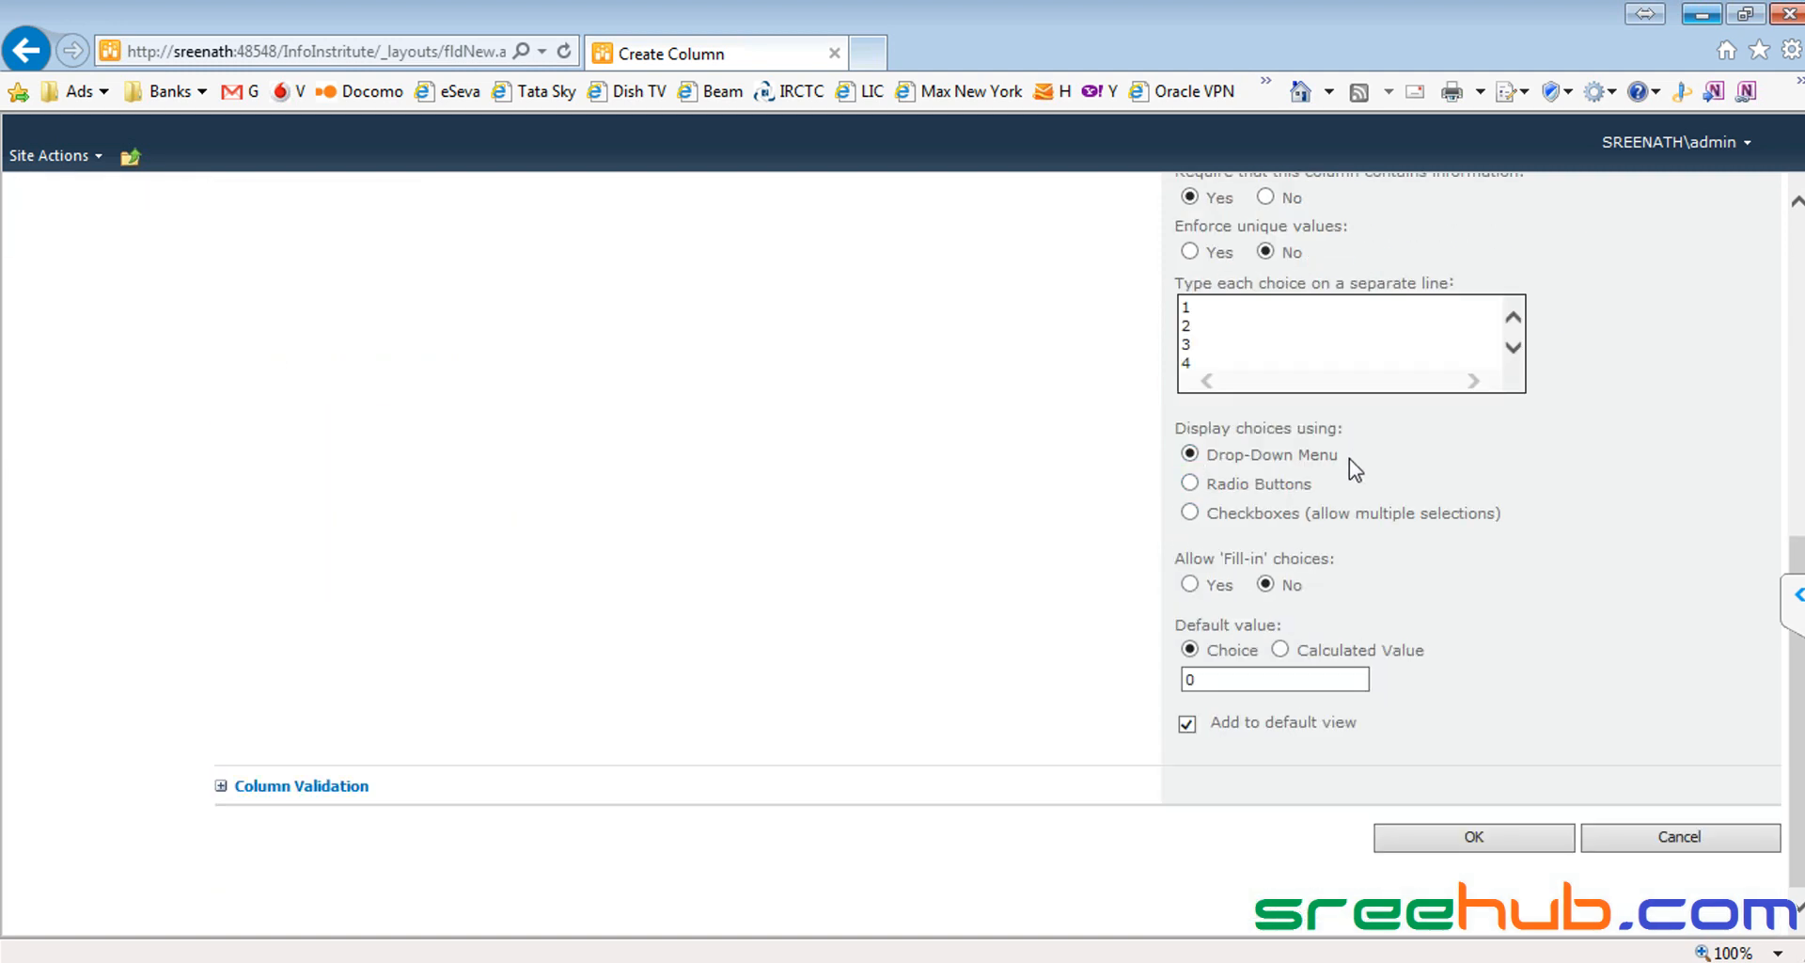
# Step: Allow 'Fill-in' choices for the Experience column and create the column
pyautogui.moveTo(1223, 559); pyautogui.dragTo(1264, 558)
pyautogui.click(1227, 558)
pyautogui.moveTo(1223, 556); pyautogui.dragTo(1262, 555)
pyautogui.click(1222, 557)
pyautogui.moveTo(1222, 558); pyautogui.dragTo(1264, 564)
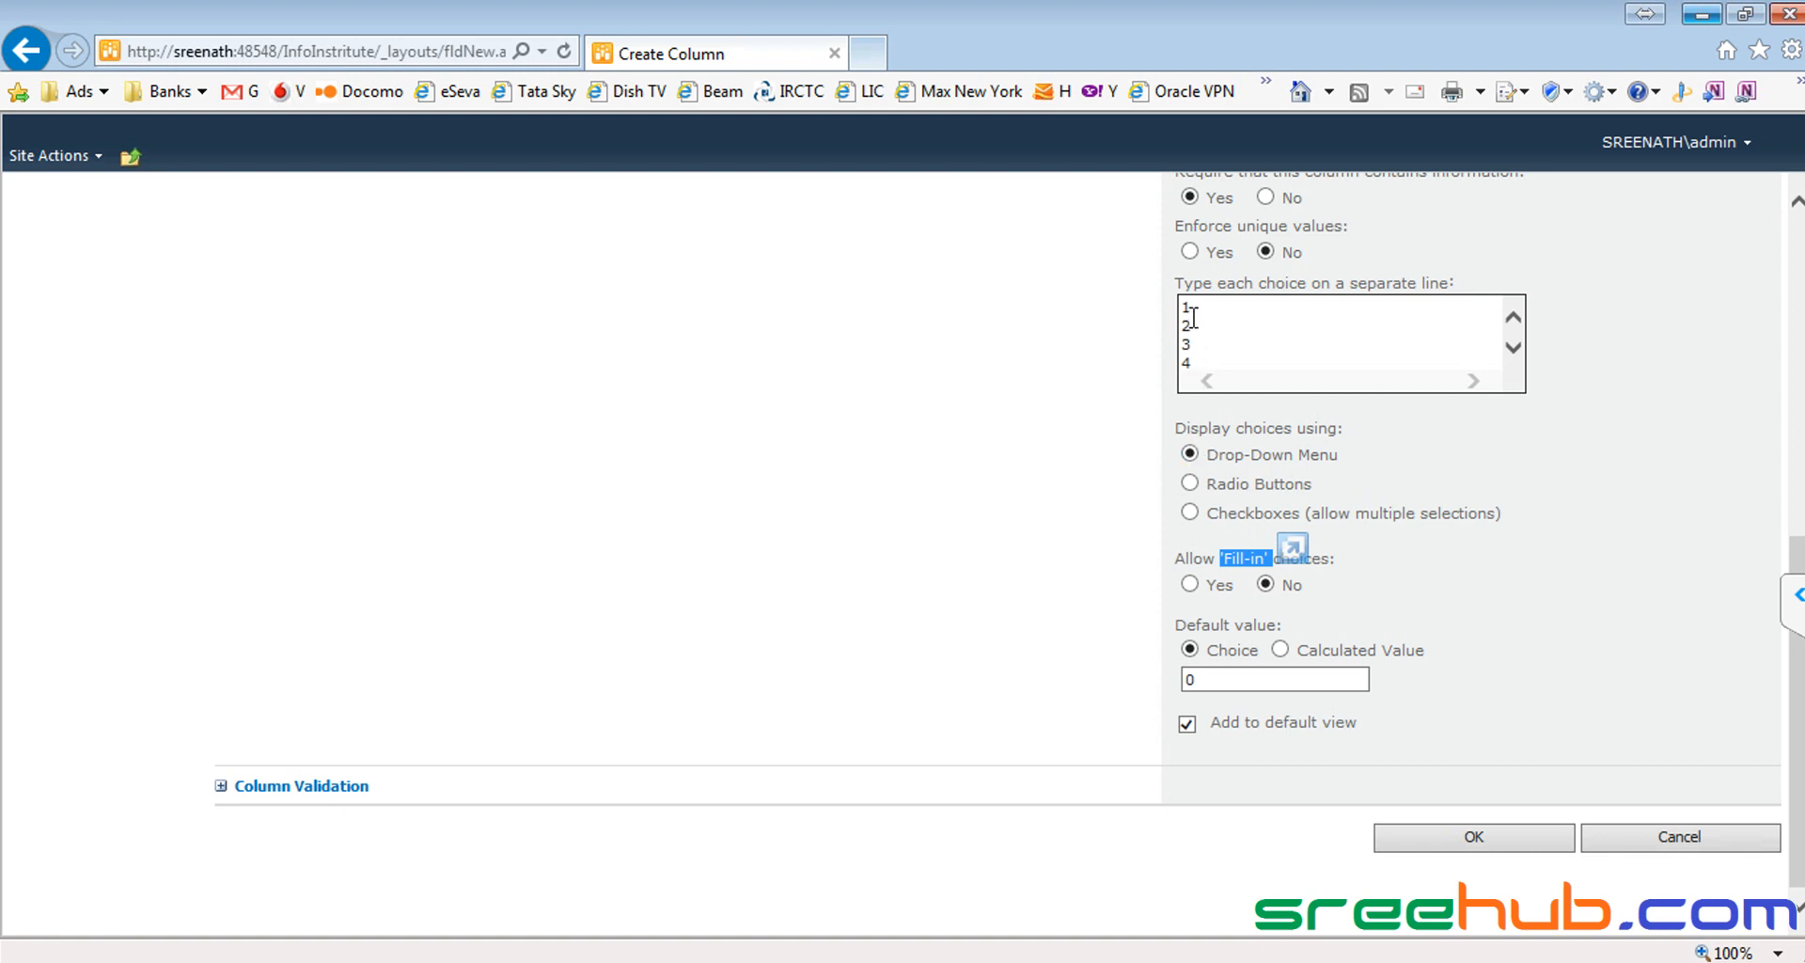
pyautogui.click(1231, 557)
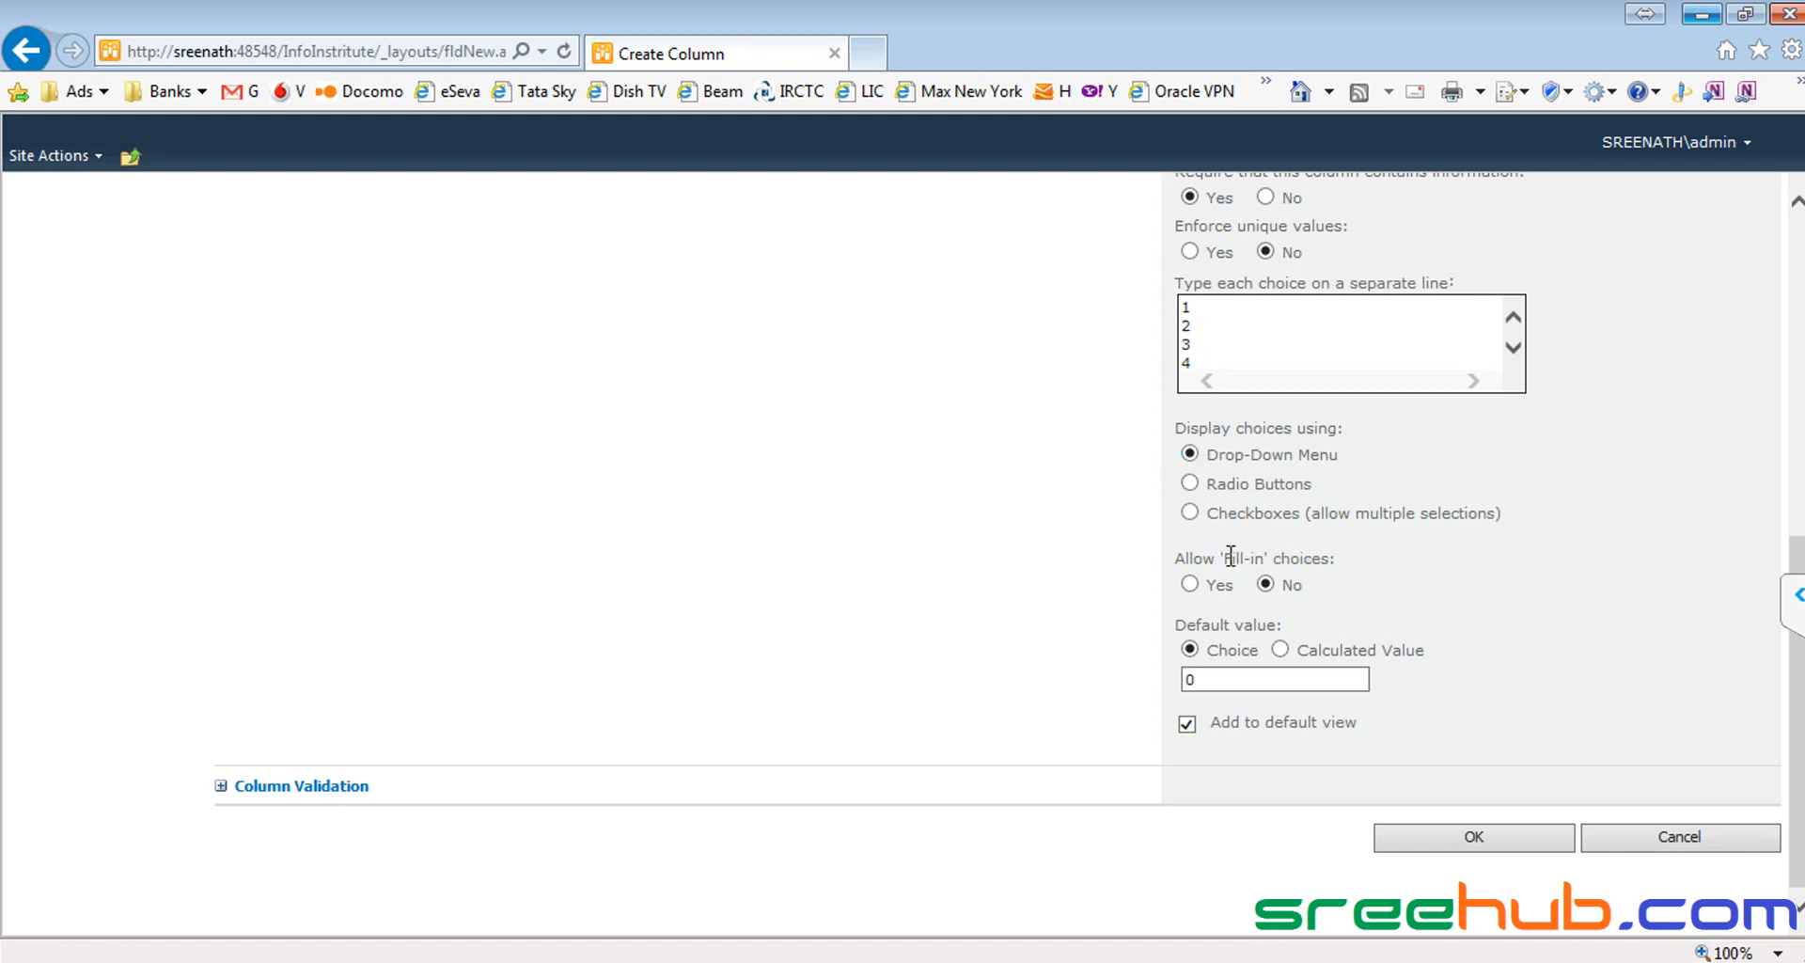
pyautogui.moveTo(1221, 555); pyautogui.dragTo(1261, 563)
pyautogui.click(1256, 565)
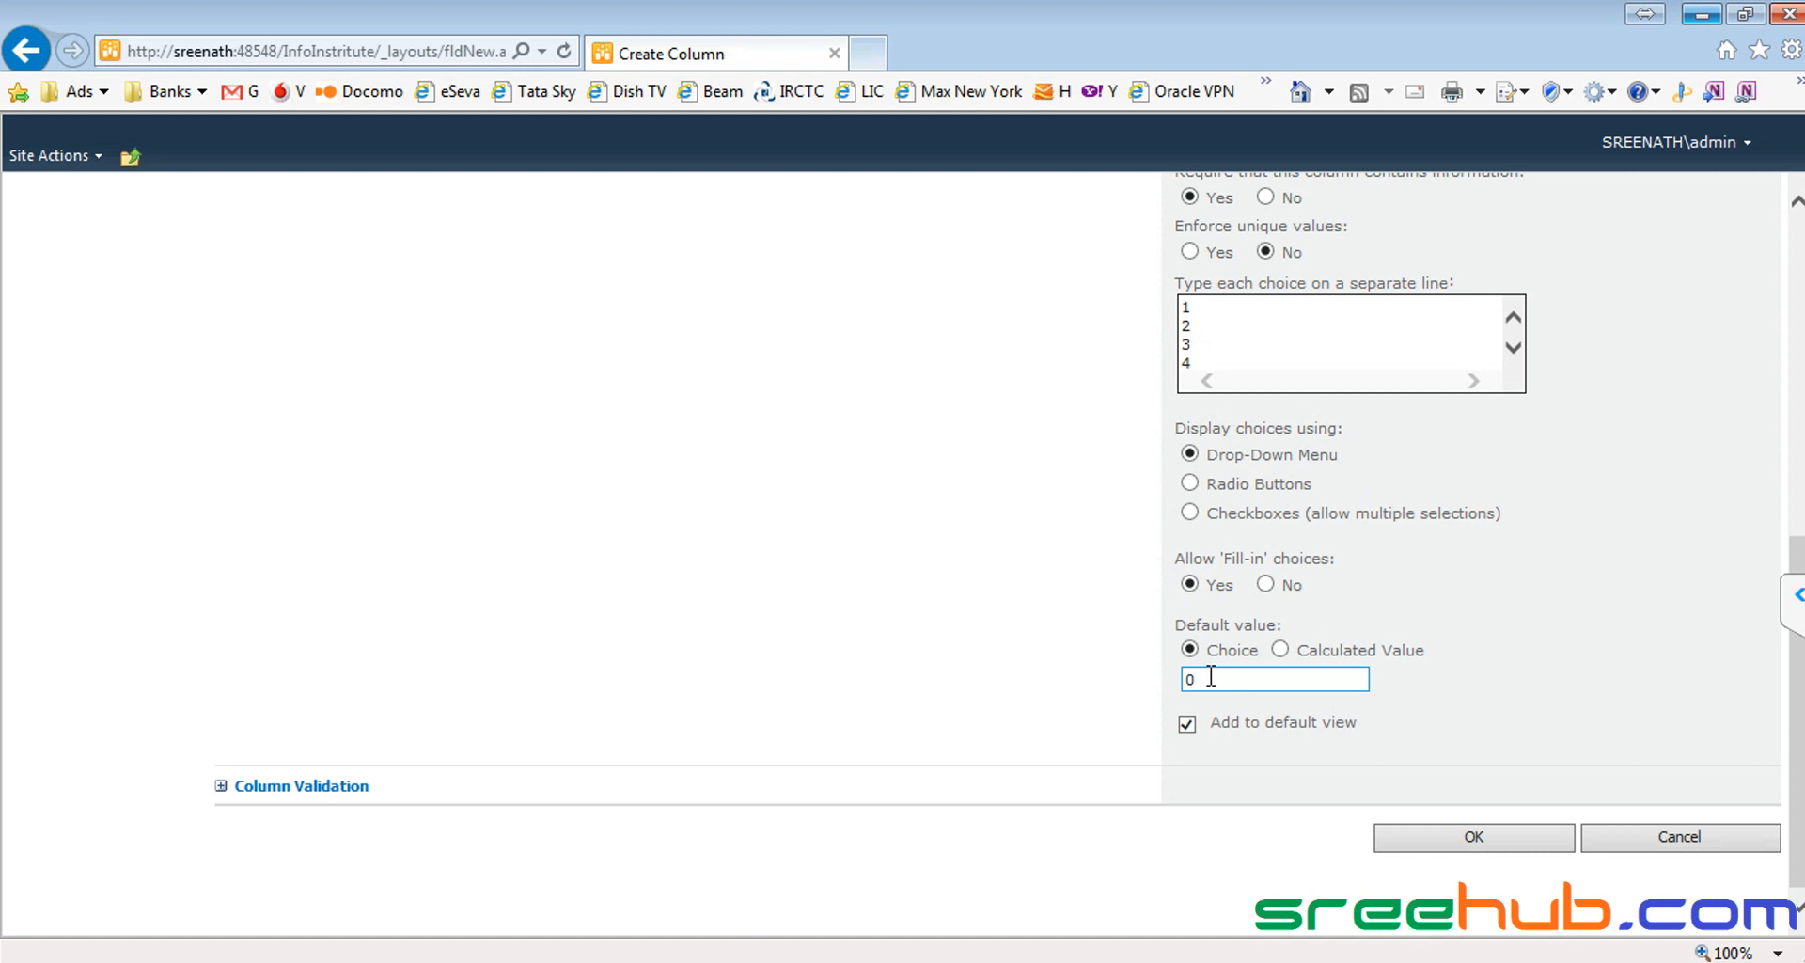
pyautogui.click(1476, 845)
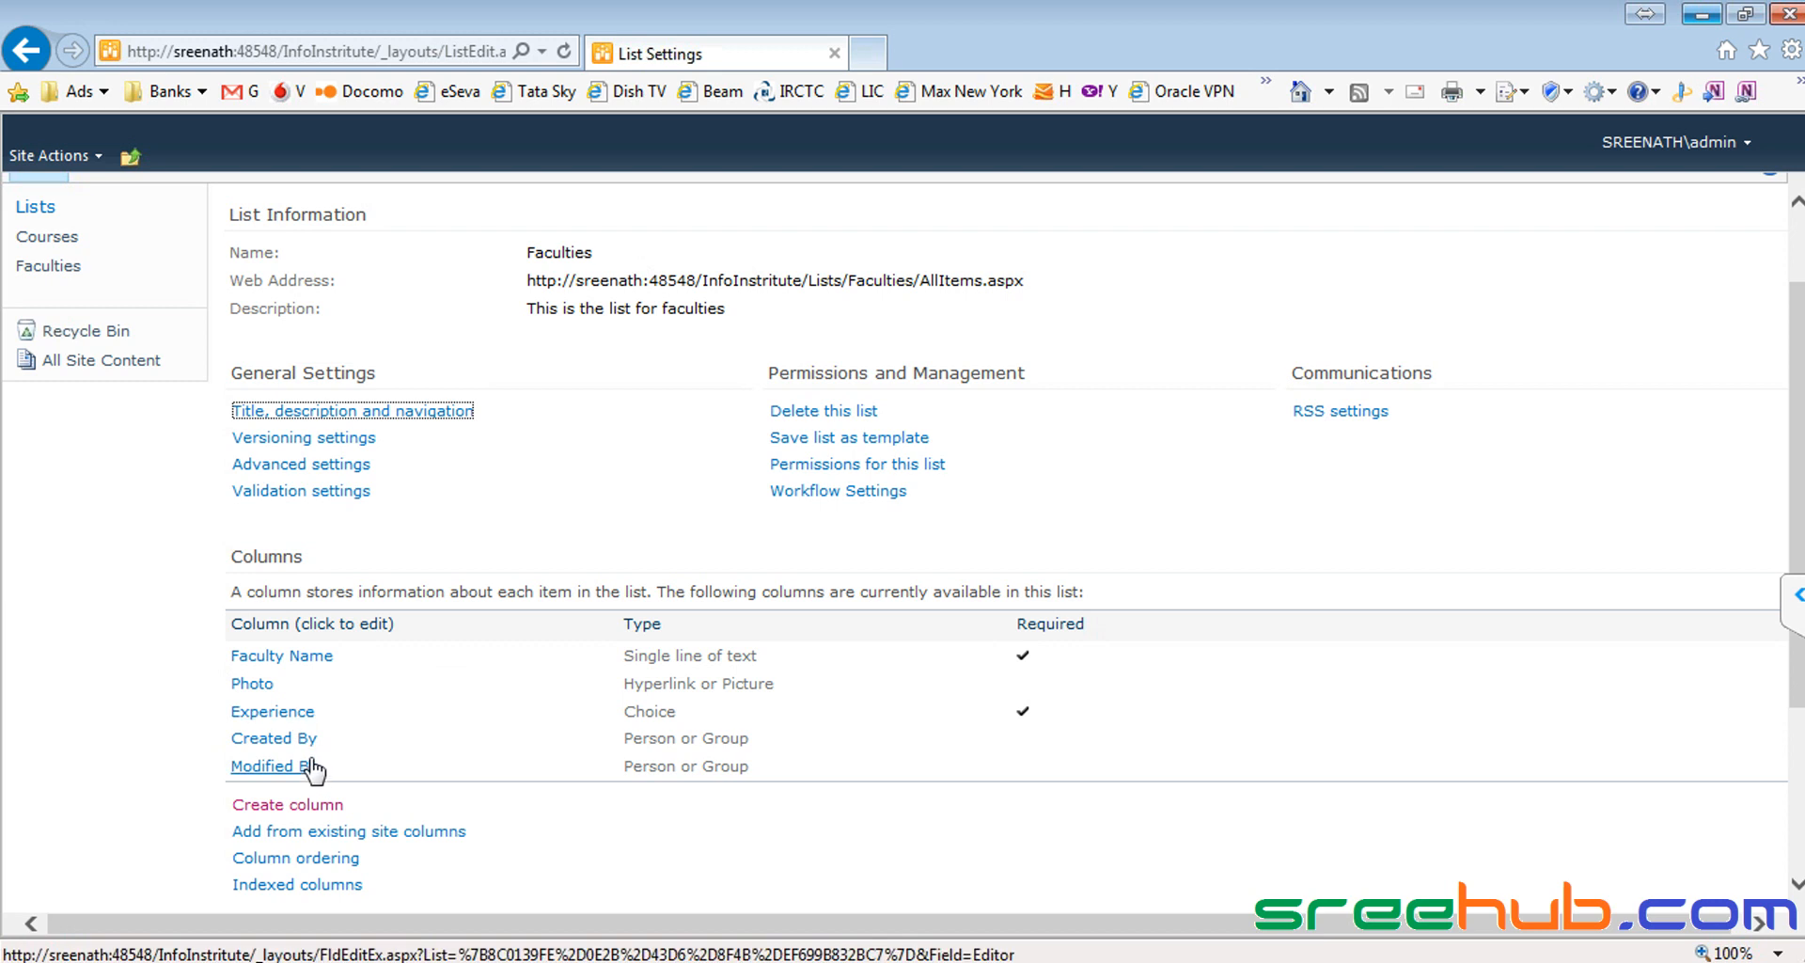
# Step: Copy the field name Joining Date from the Notepad++ notes and start a new Faculties column in SharePoint with that name
pyautogui.hotkey('alt', 'Tab')
pyautogui.click(381, 540)
pyautogui.moveTo(381, 541); pyautogui.dragTo(567, 544)
pyautogui.hotkey('ctrl', 'c')
pyautogui.hotkey('alt', 'Tab')
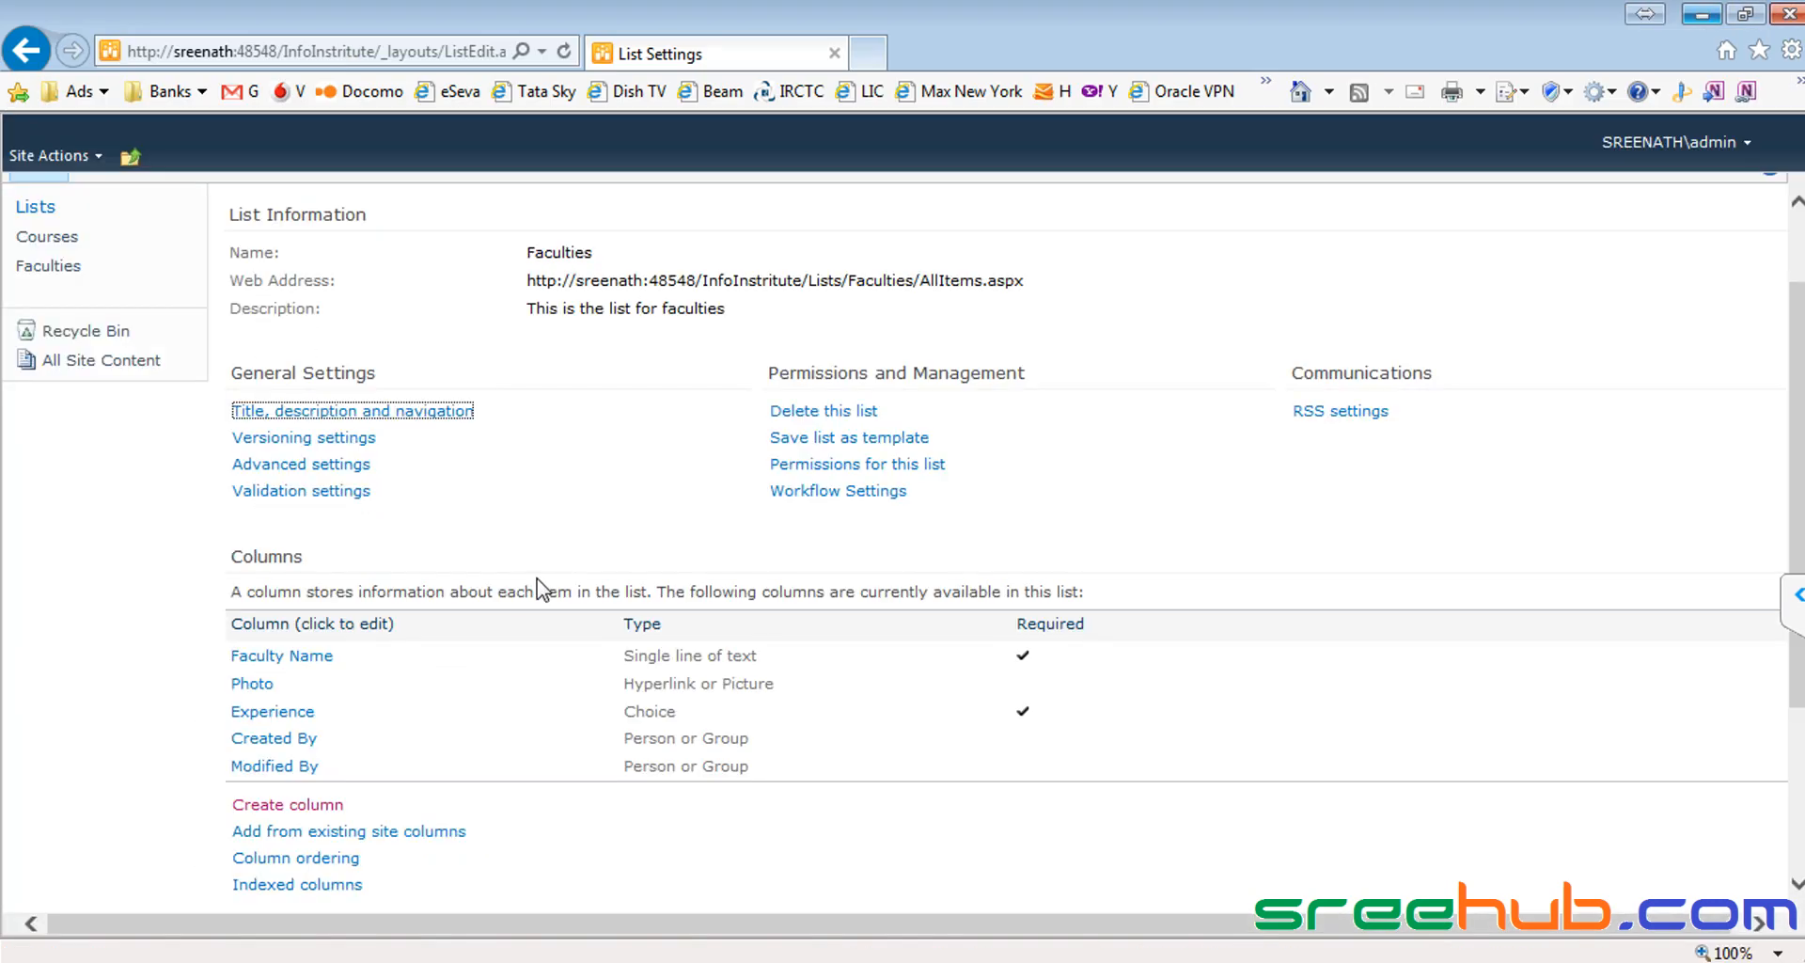
pyautogui.click(284, 805)
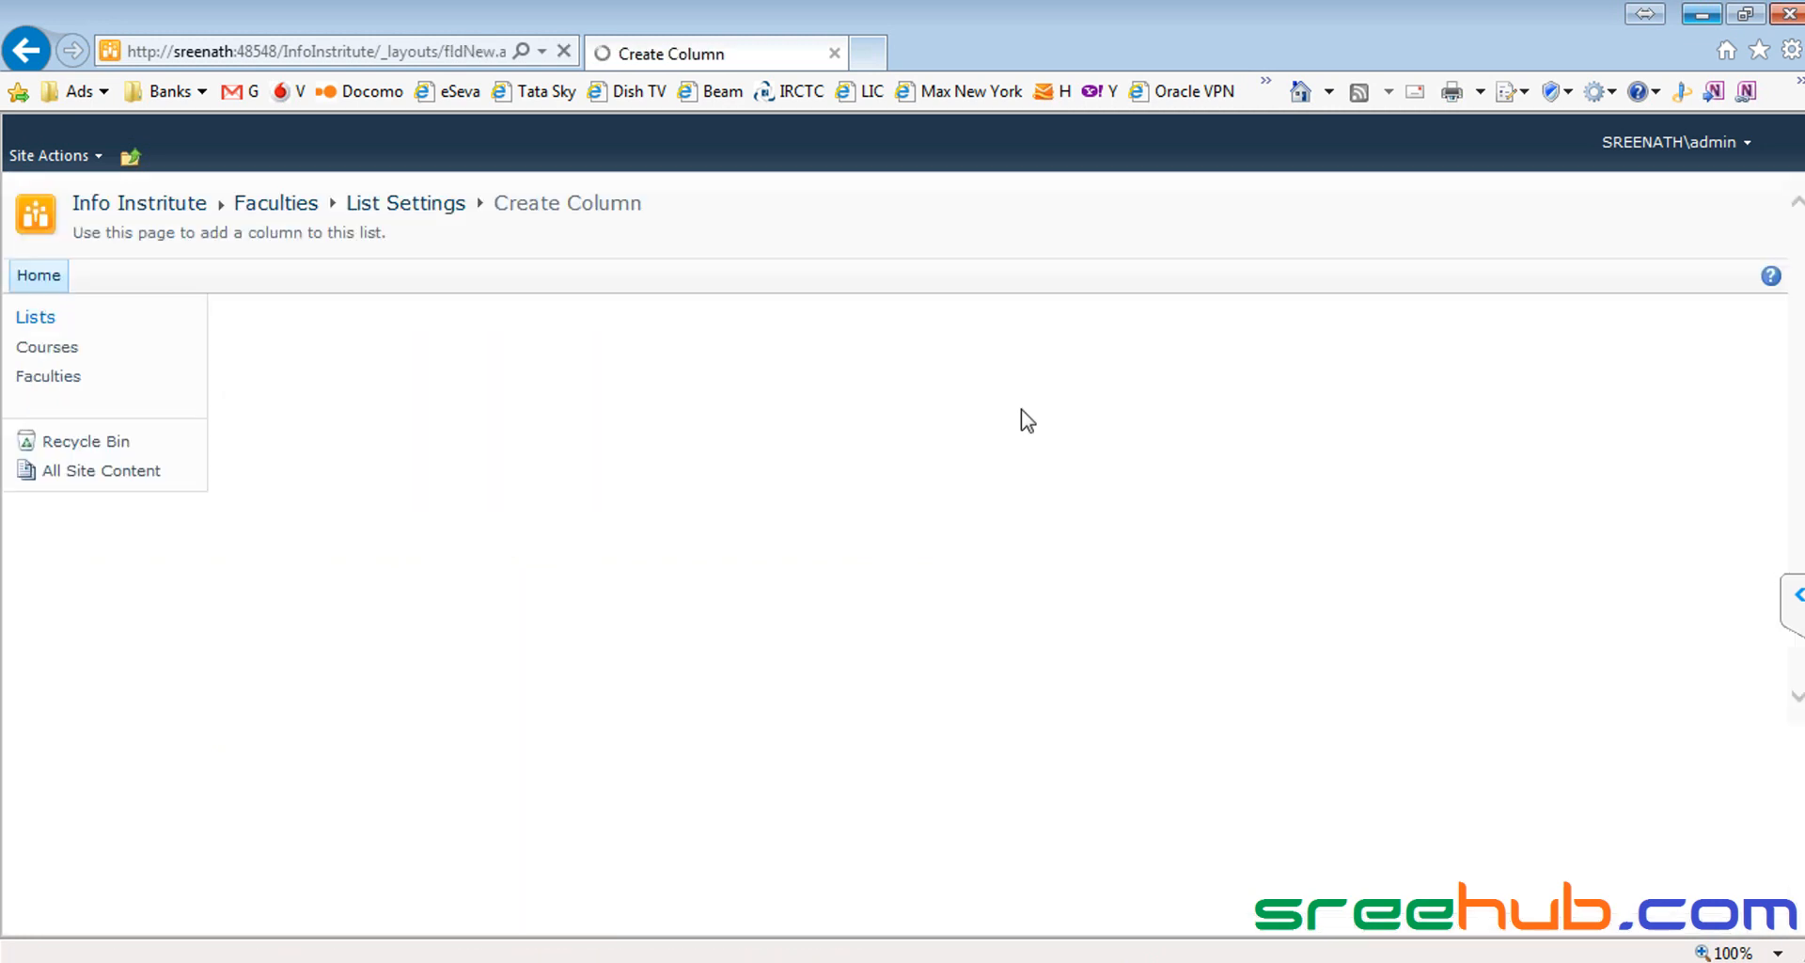
pyautogui.click(1328, 348)
pyautogui.hotkey('ctrl', 'v')
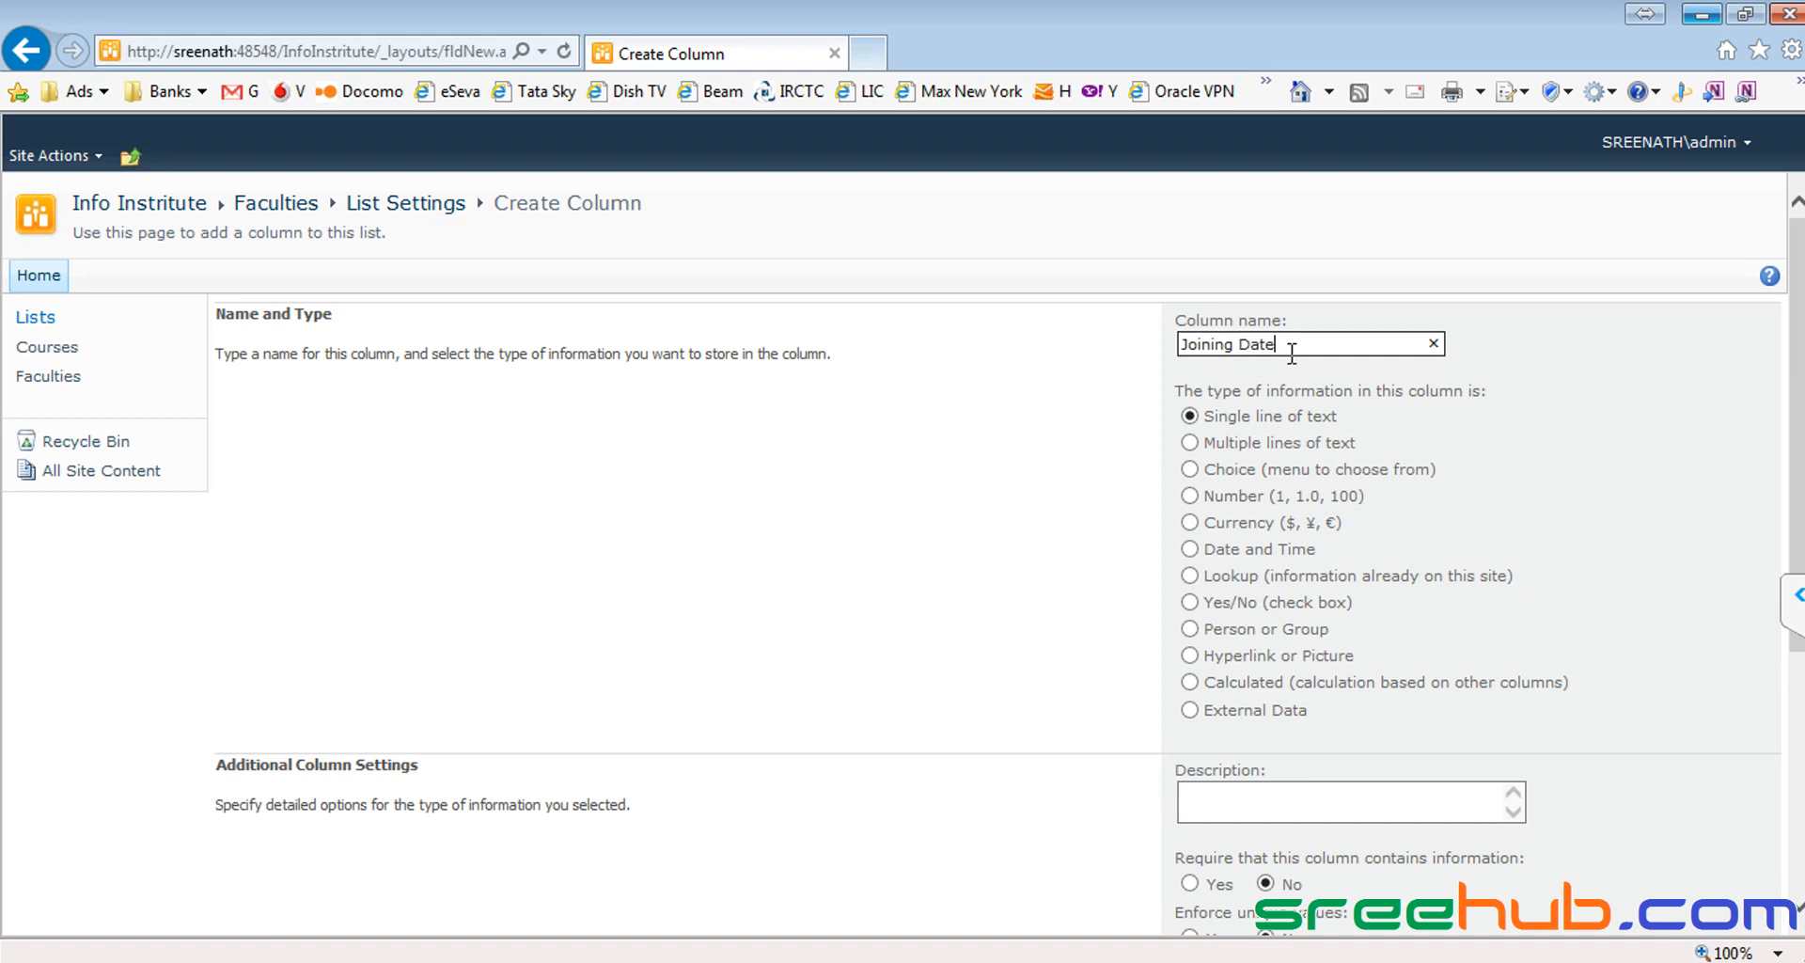
# Step: Set the Joining Date column's type to Date and Time with the Date Only format
pyautogui.moveTo(1283, 344); pyautogui.dragTo(1165, 345)
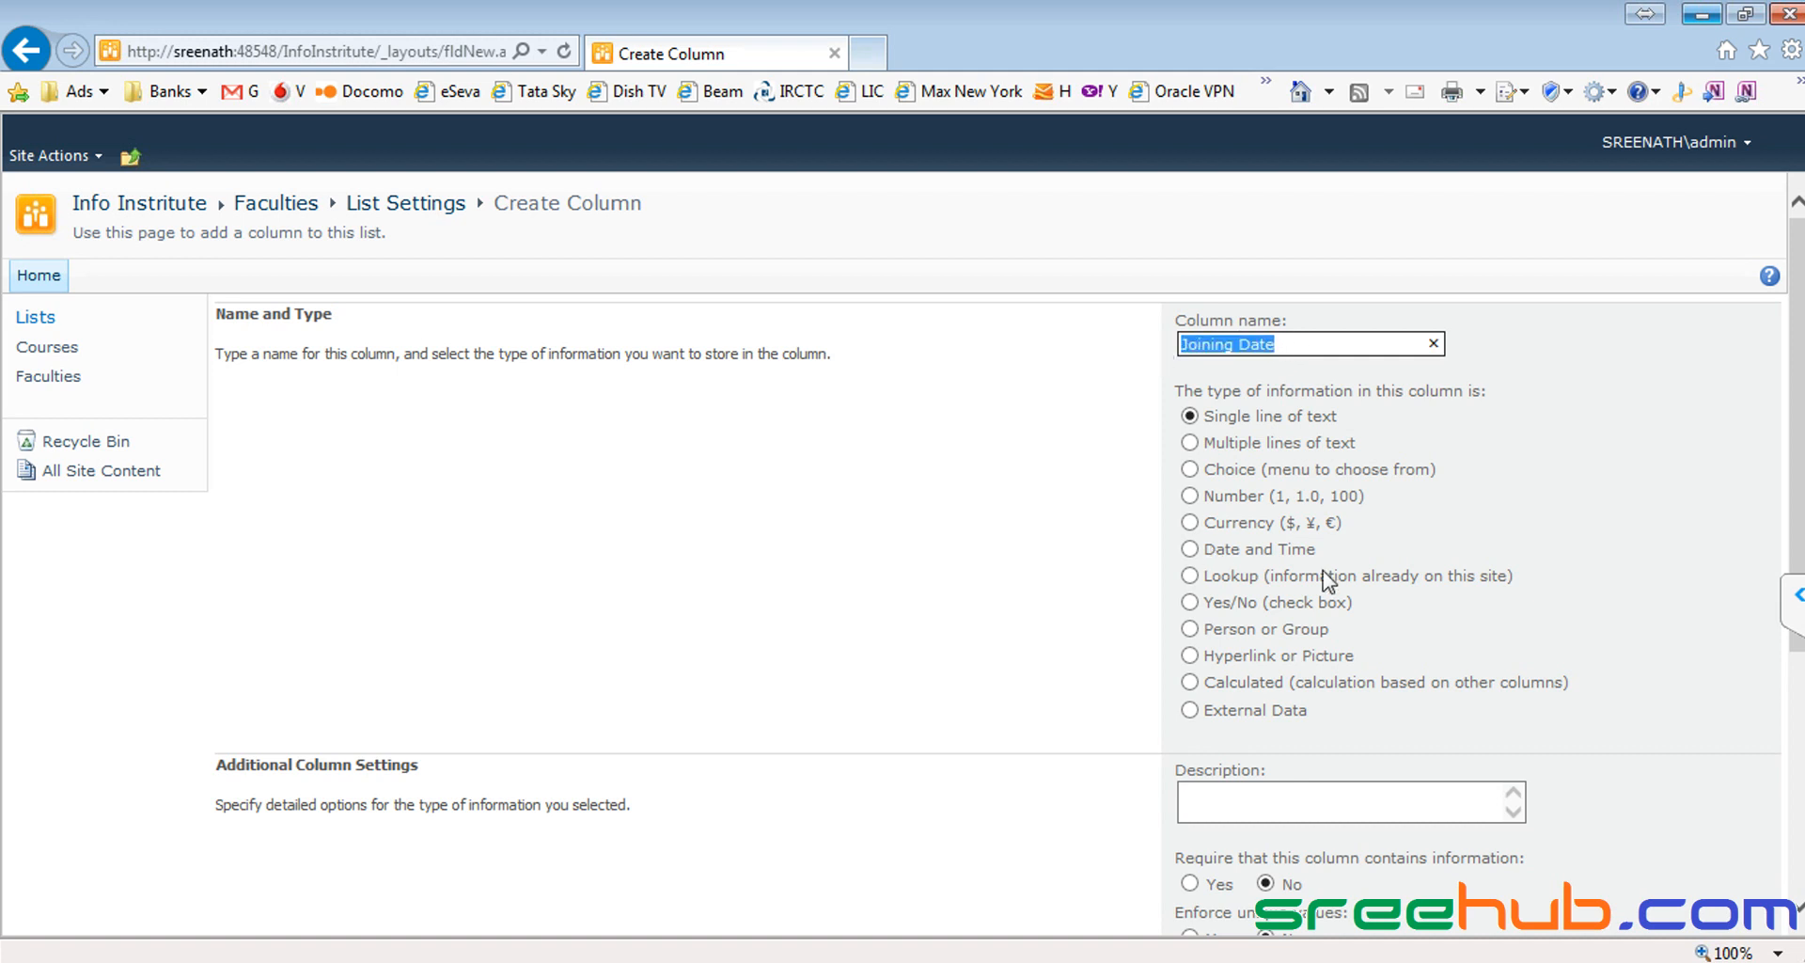
pyautogui.click(1187, 551)
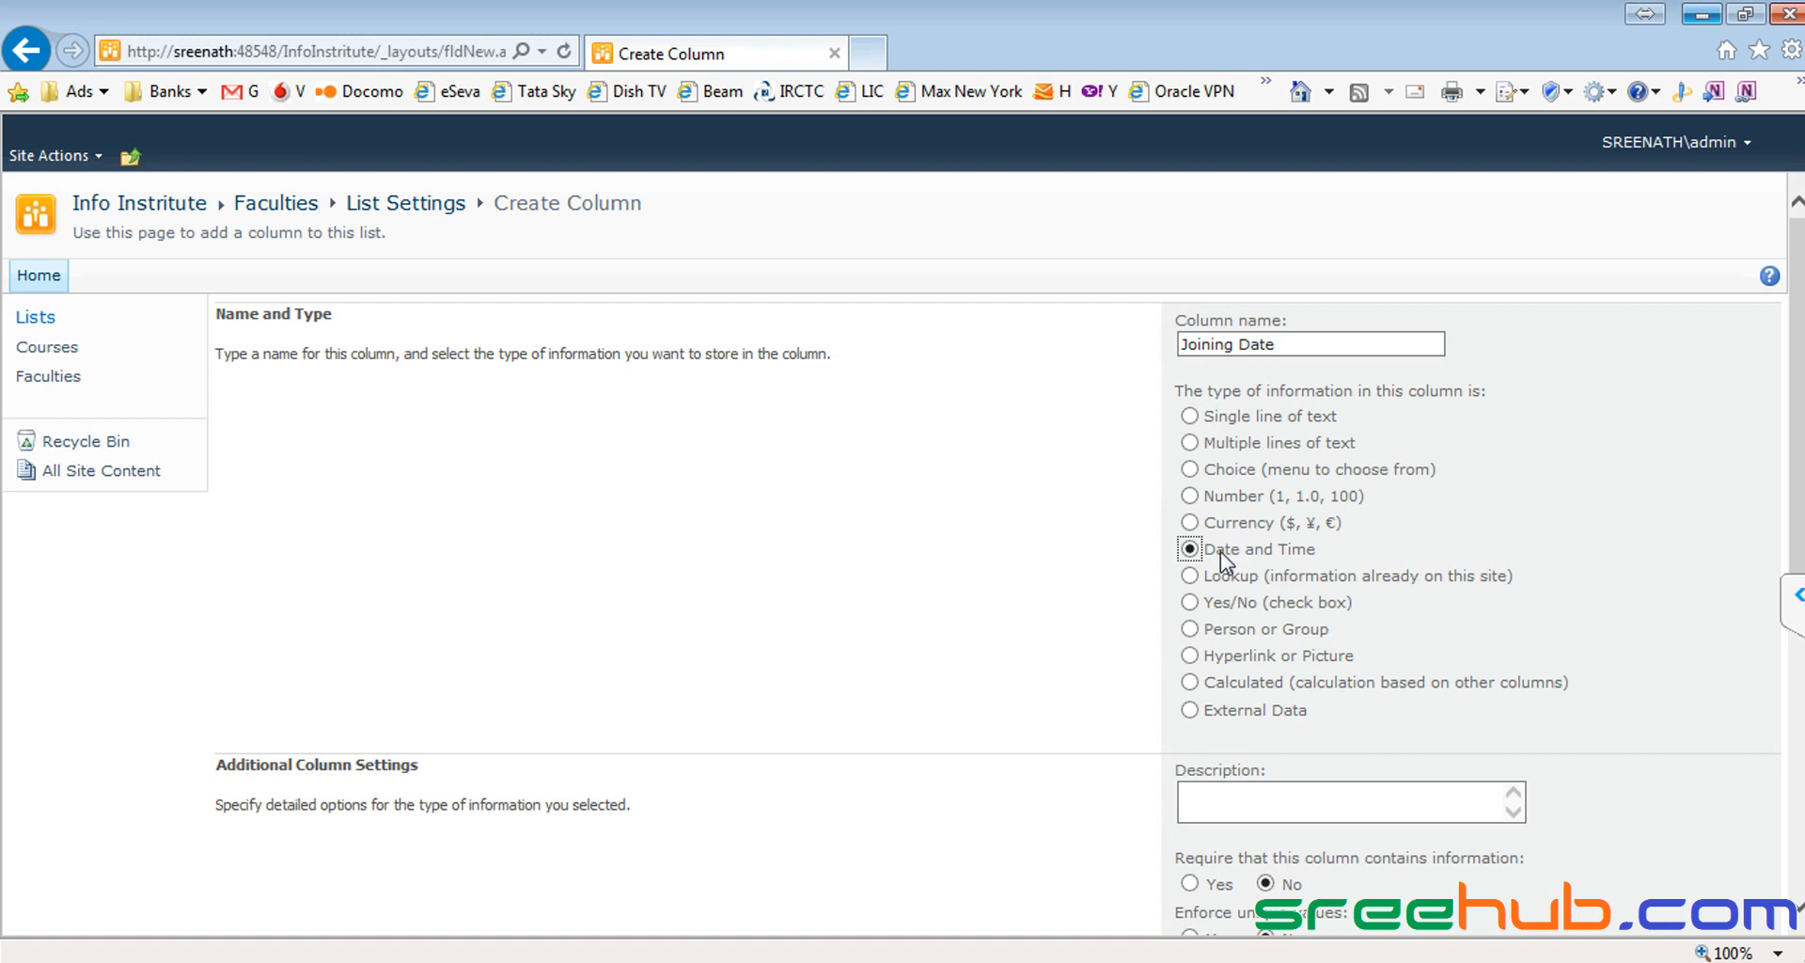
pyautogui.scroll(-3, 1232, 621)
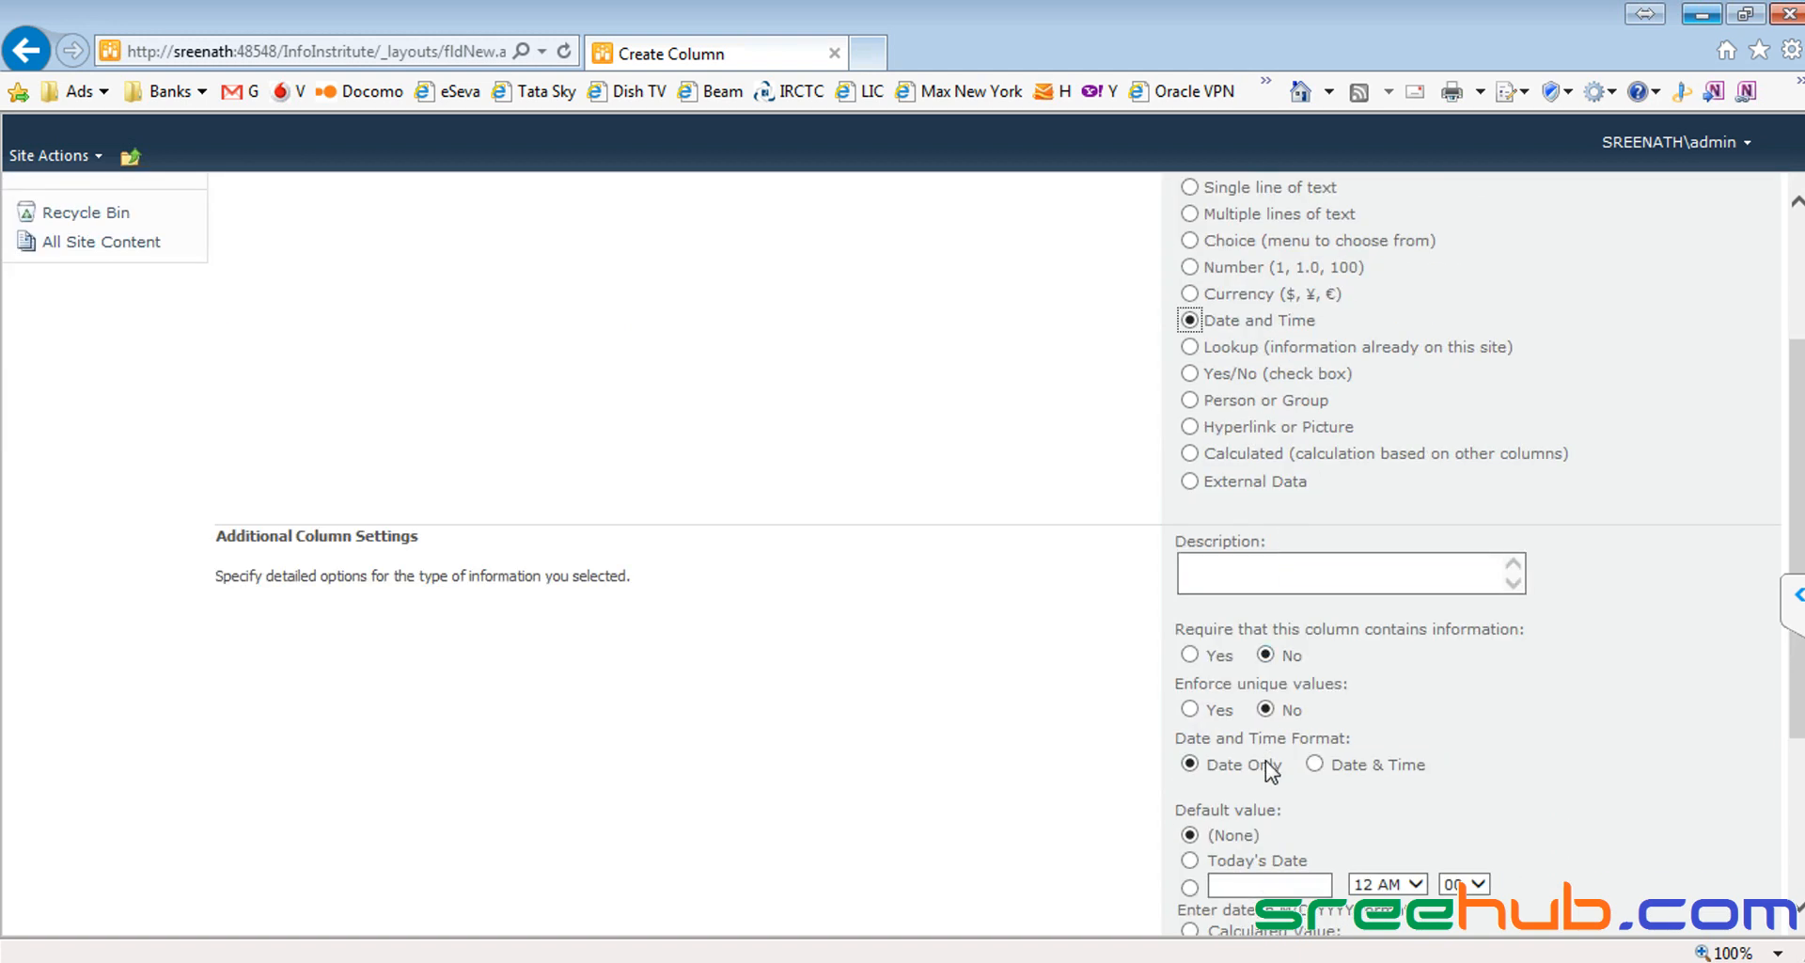
pyautogui.doubleClick(1194, 739)
pyautogui.moveTo(1202, 741); pyautogui.dragTo(1369, 743)
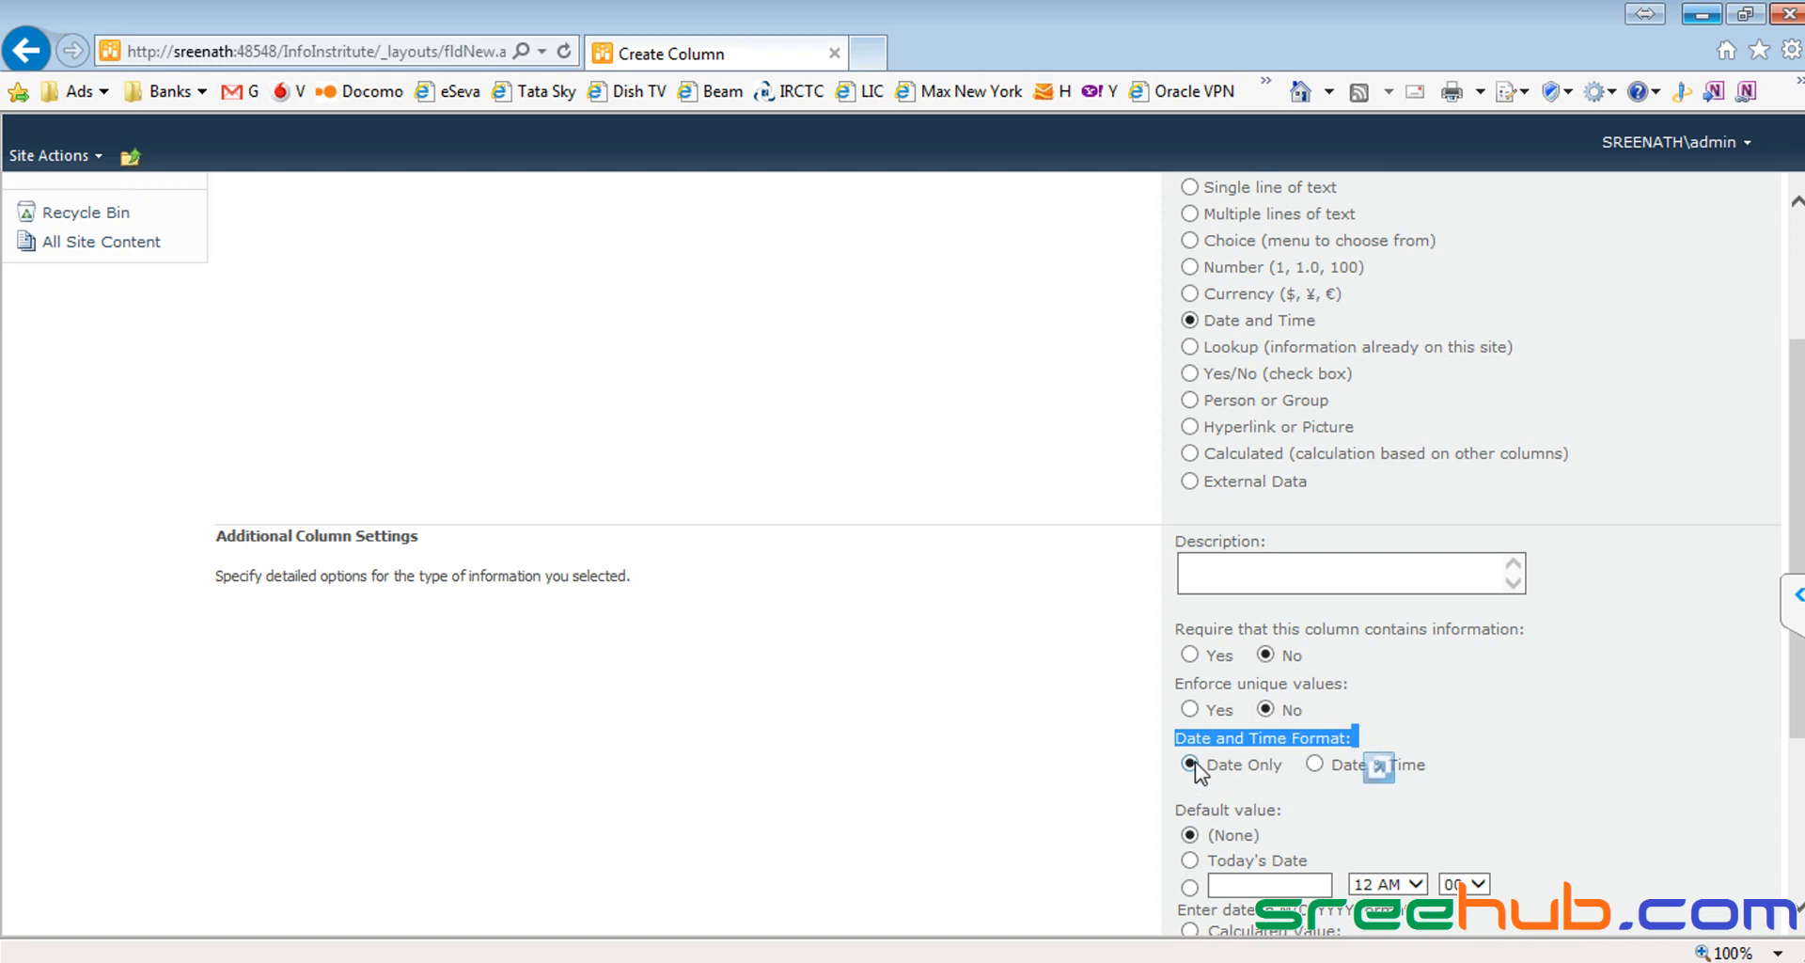
pyautogui.click(1314, 764)
pyautogui.scroll(1, 1183, 644)
pyautogui.scroll(-1, 1181, 675)
pyautogui.scroll(-1, 1354, 663)
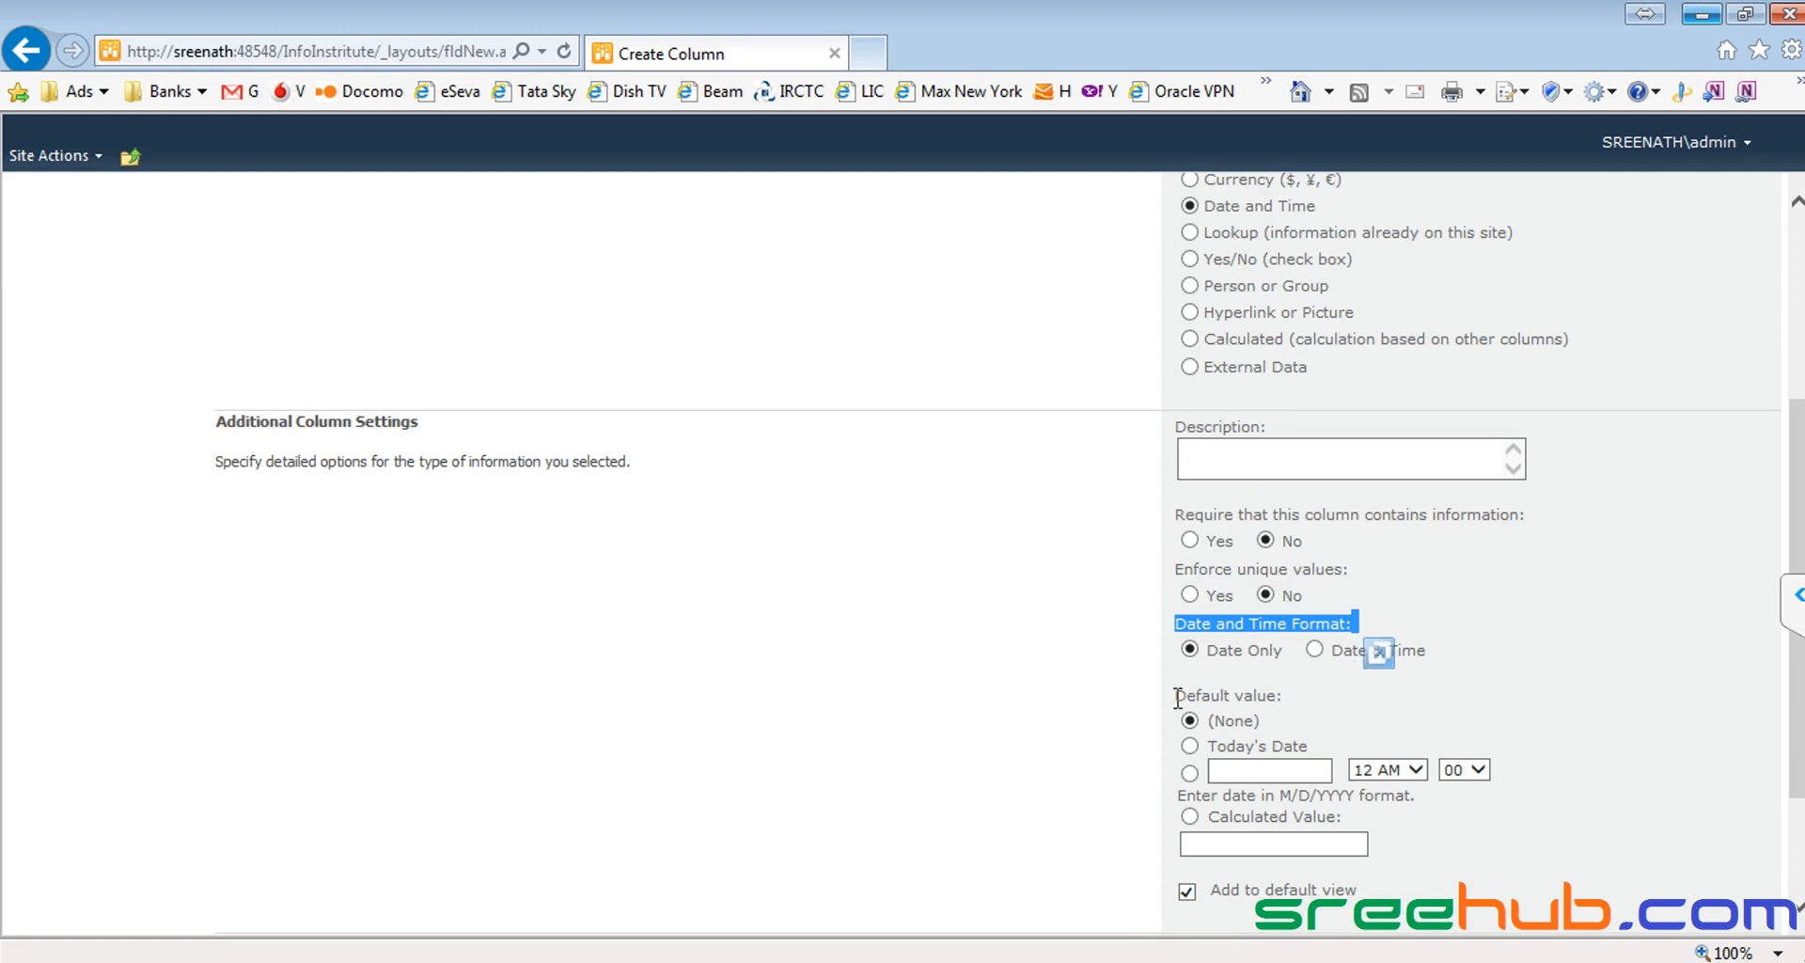
# Step: Set the Joining Date column's default value to Today's Date and create the column
pyautogui.moveTo(1182, 700); pyautogui.dragTo(1311, 698)
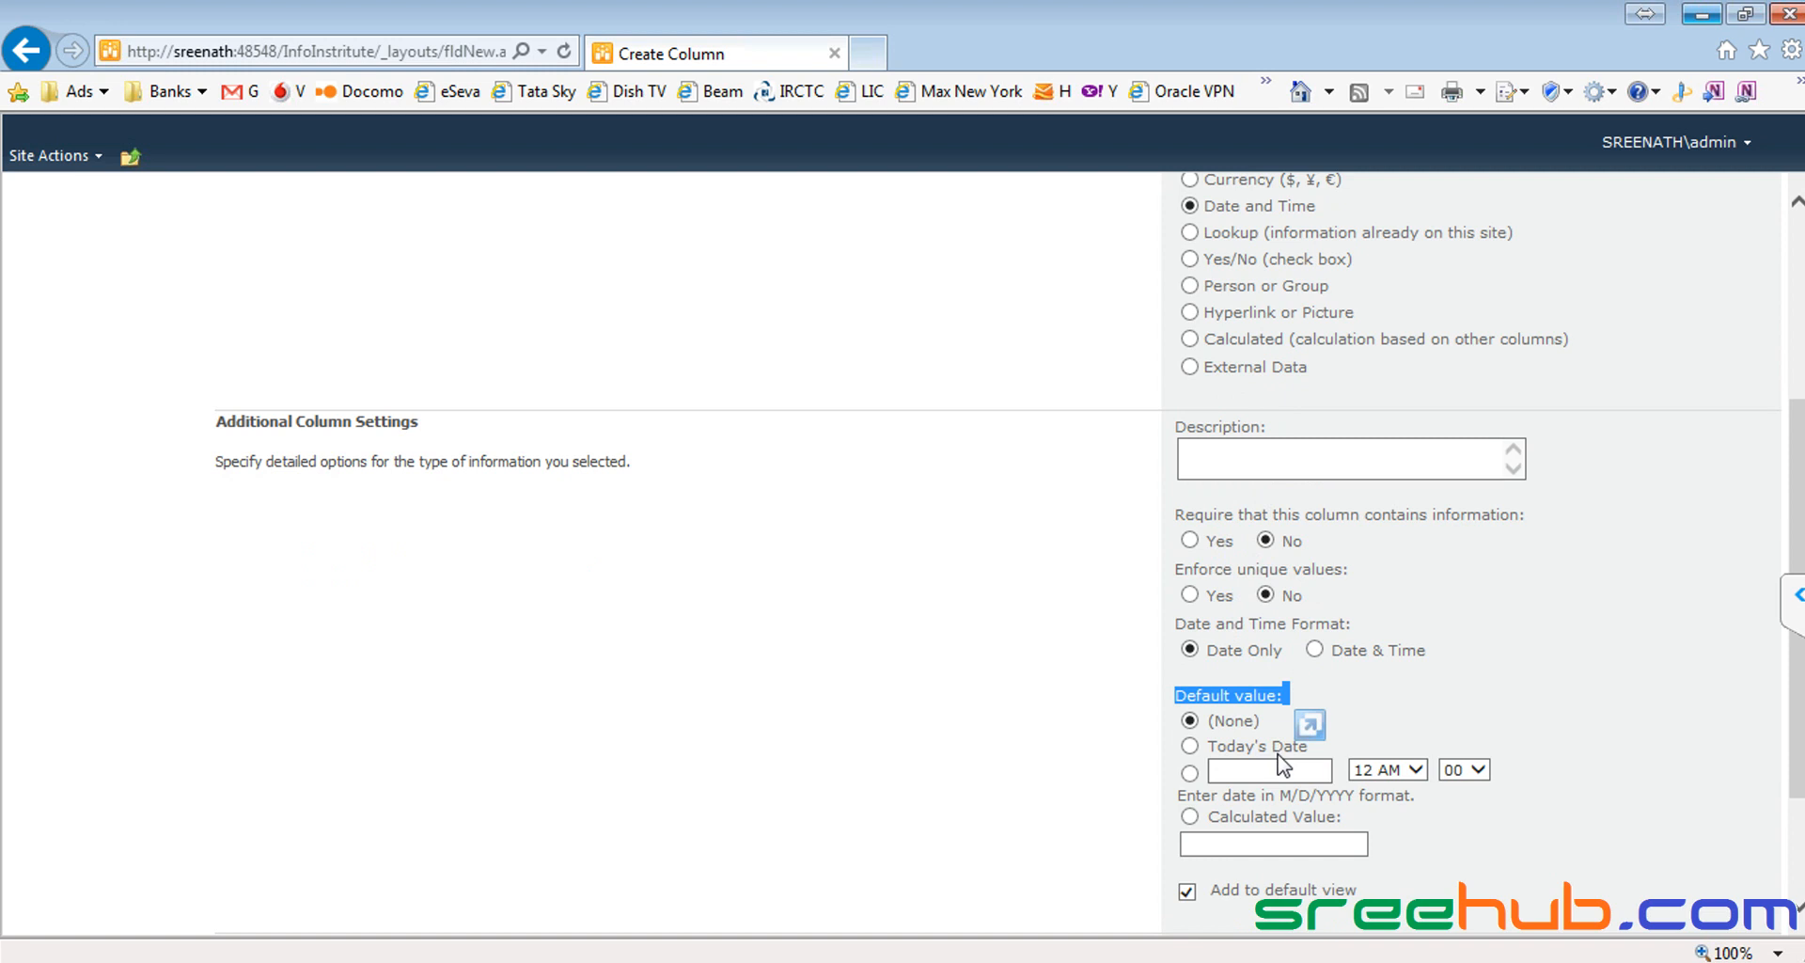
pyautogui.click(1194, 715)
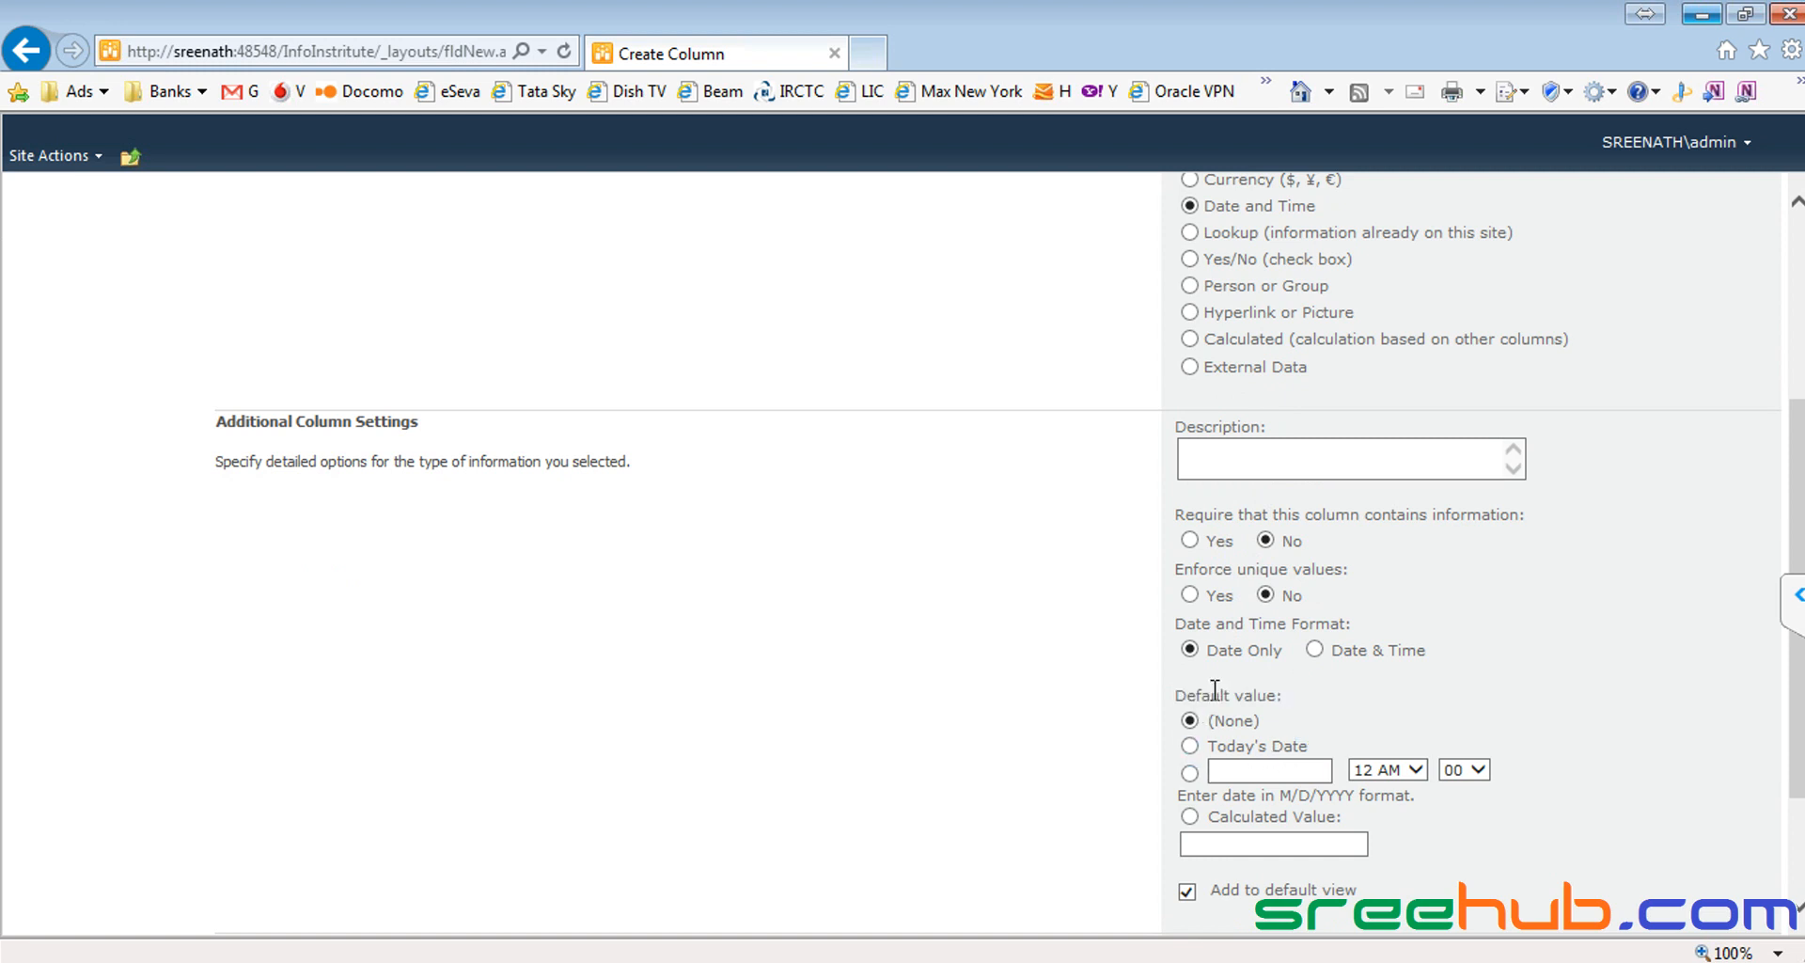
pyautogui.scroll(-1, 1209, 696)
pyautogui.click(1191, 632)
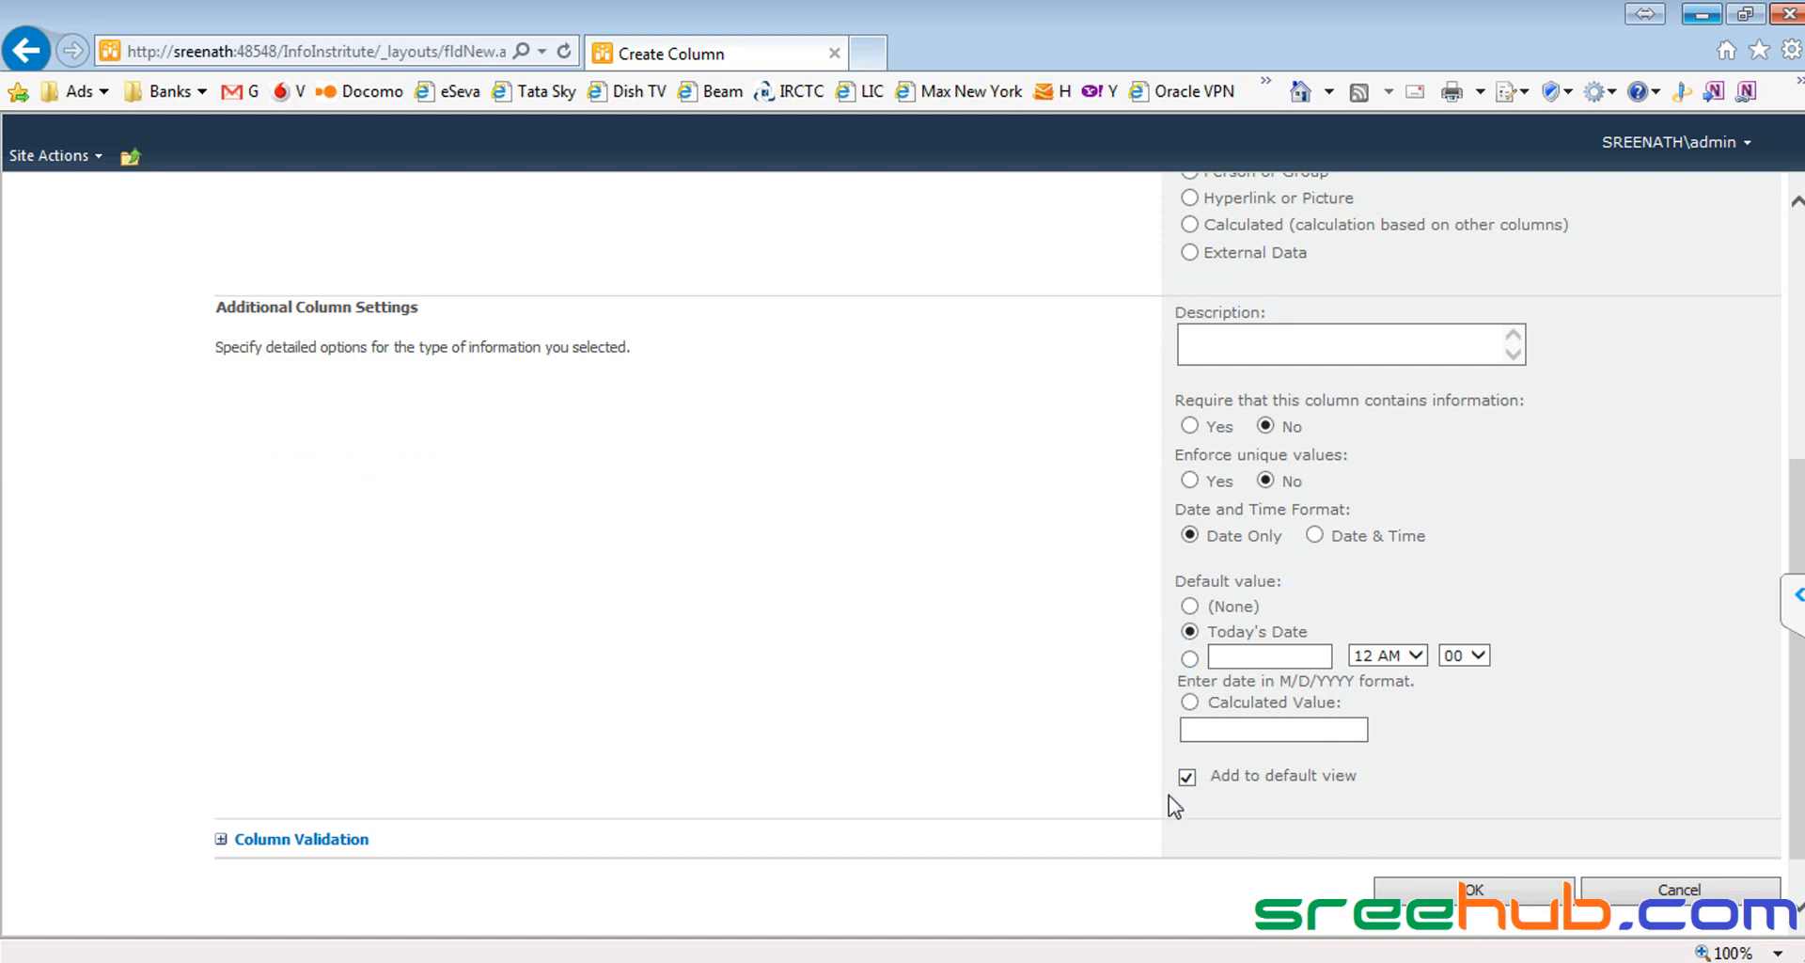
pyautogui.scroll(5, 1175, 807)
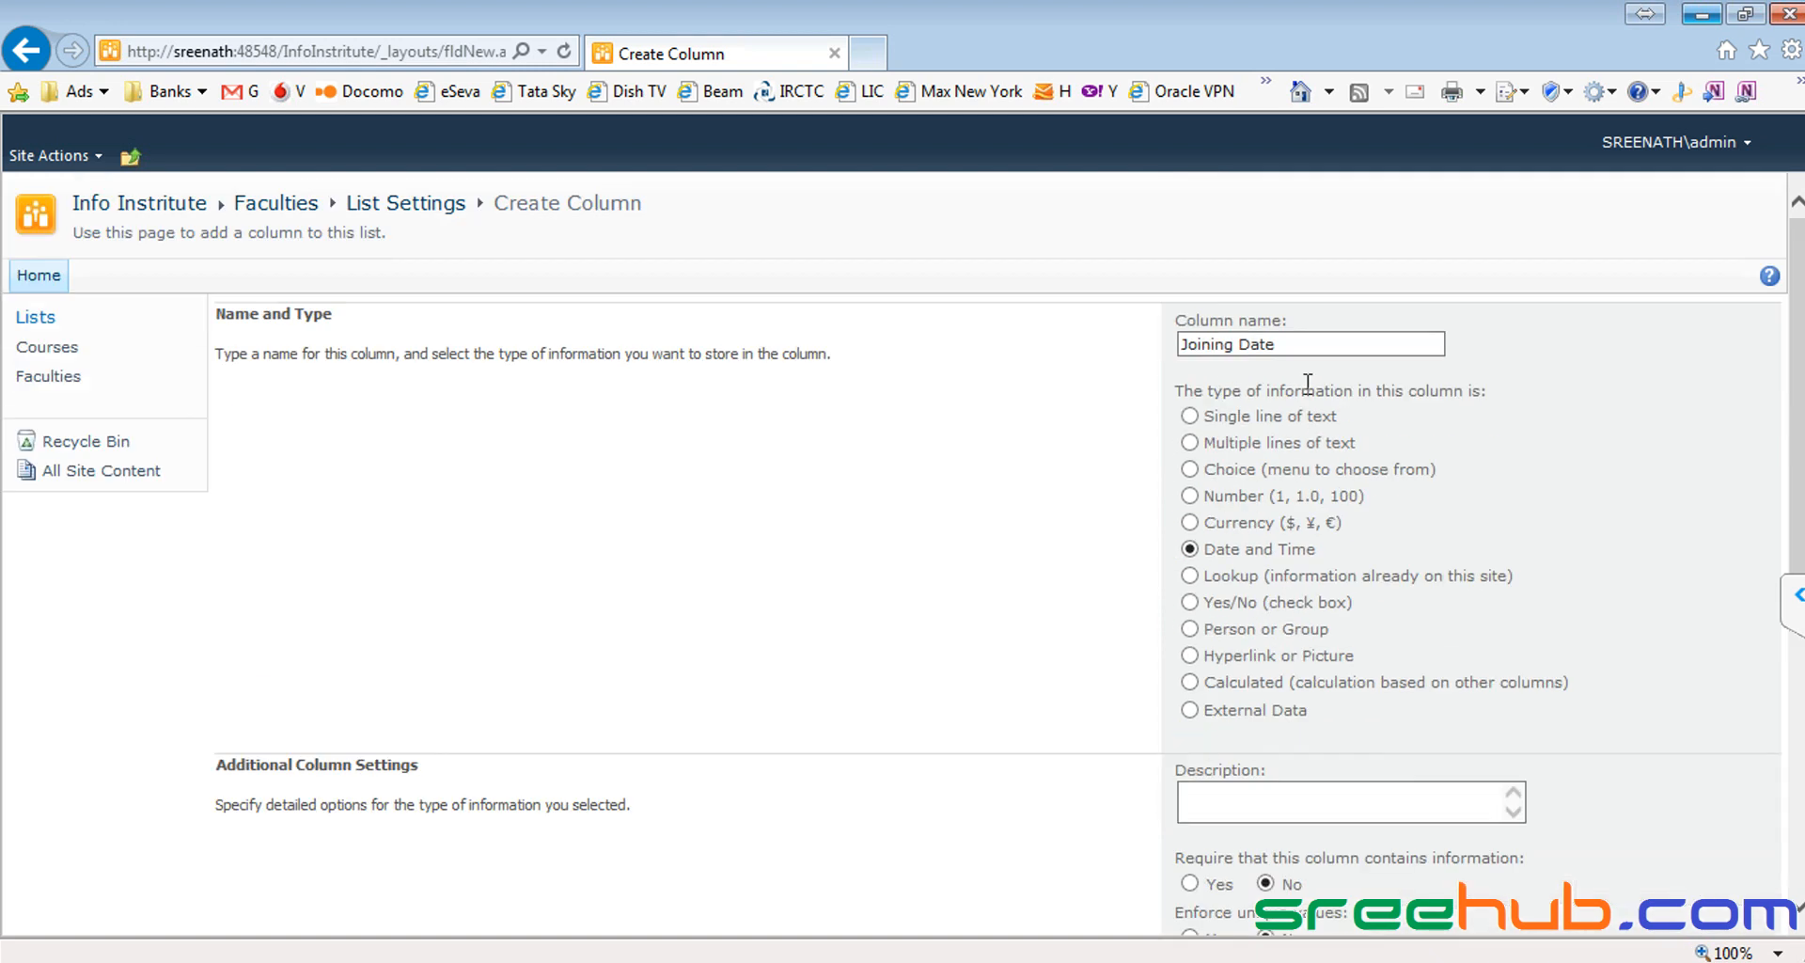
pyautogui.moveTo(1320, 346); pyautogui.dragTo(1059, 344)
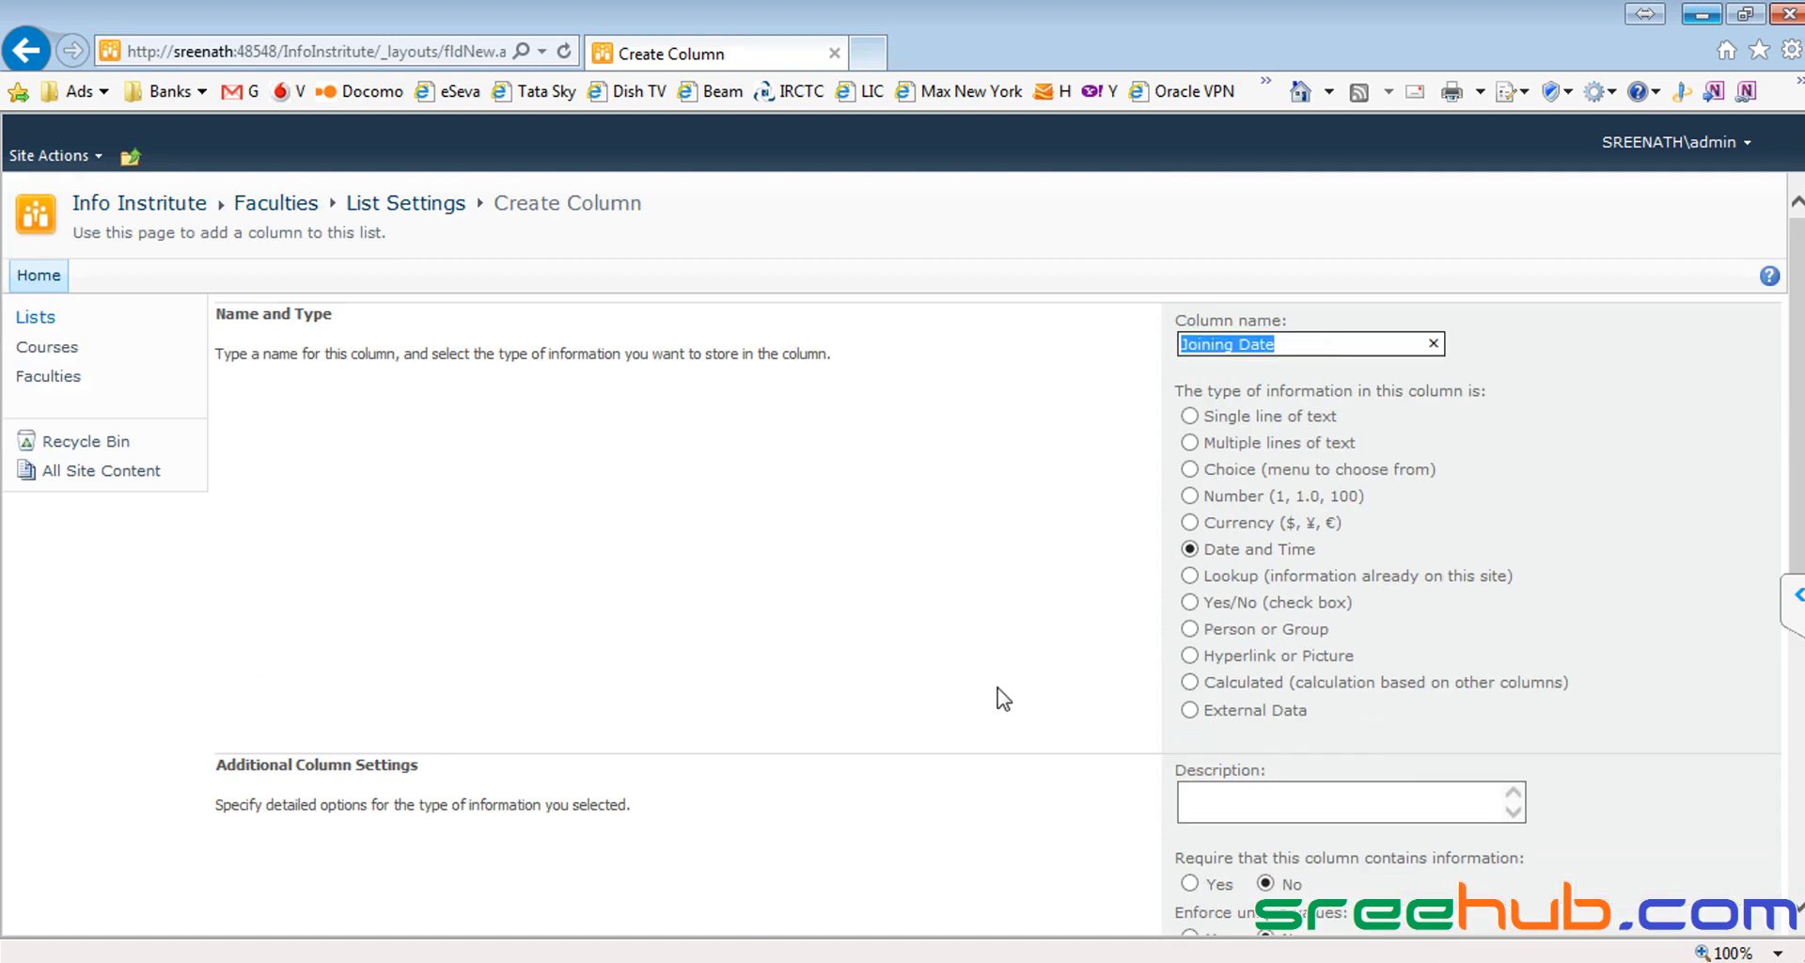
pyautogui.scroll(-5, 1003, 698)
pyautogui.click(1495, 836)
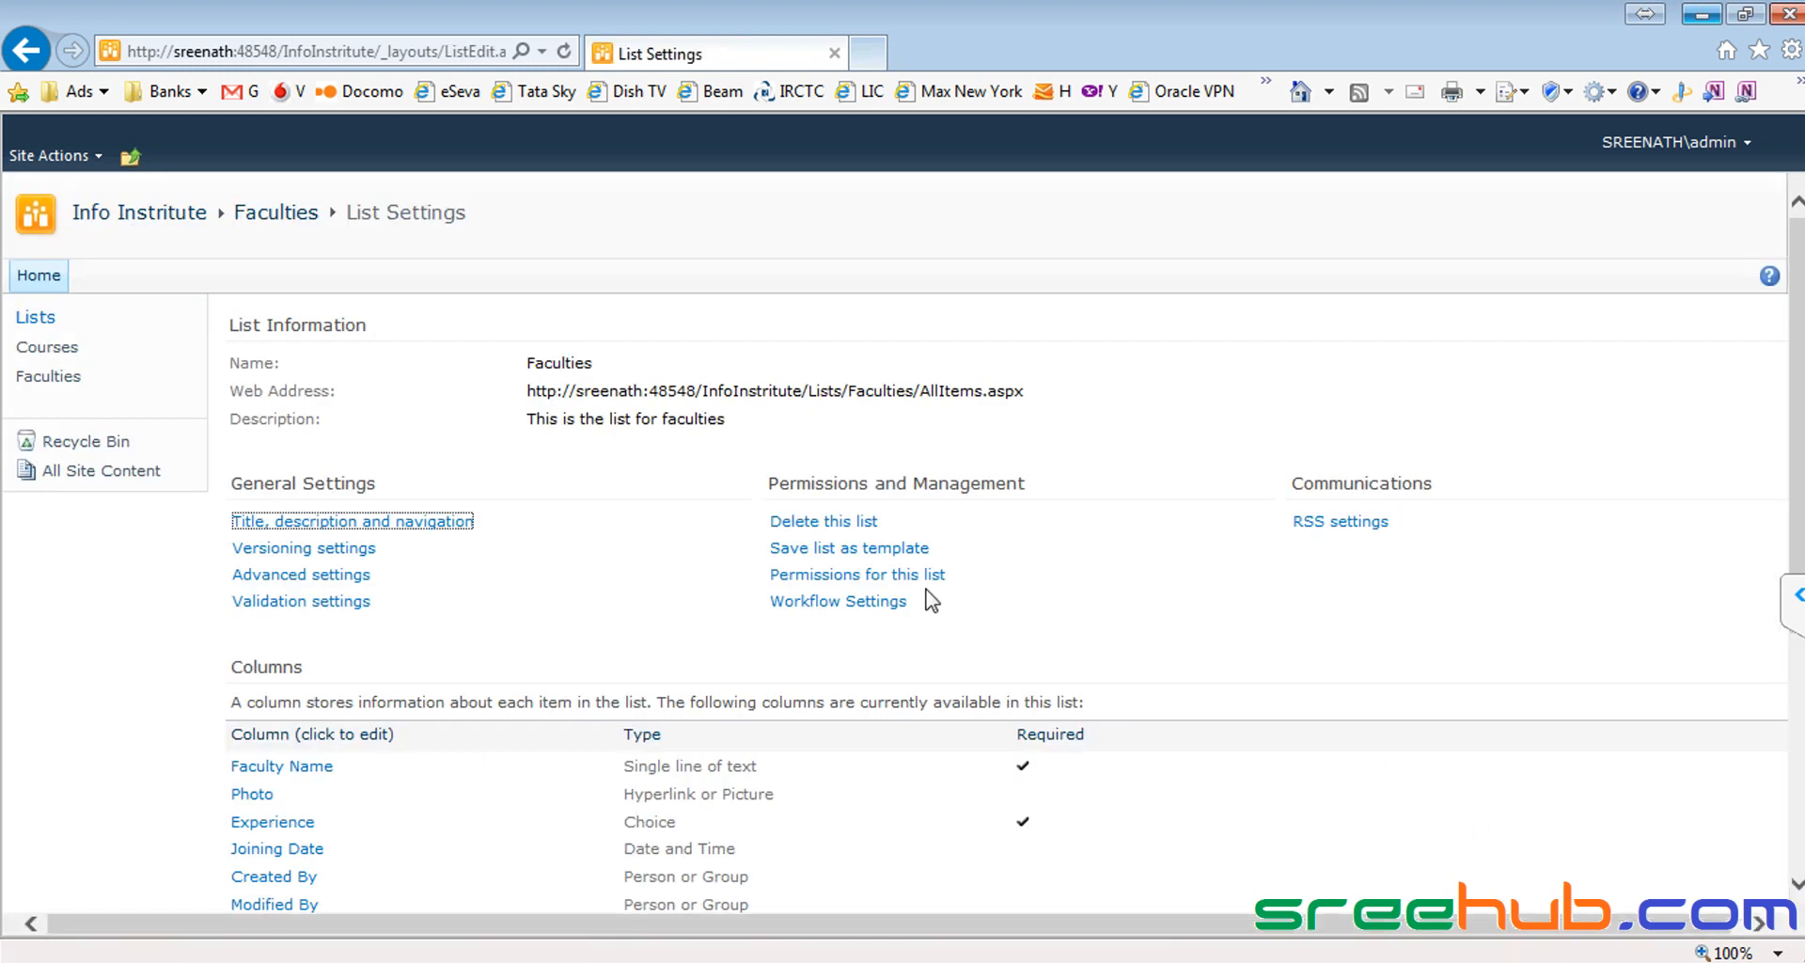
pyautogui.scroll(-3, 355, 584)
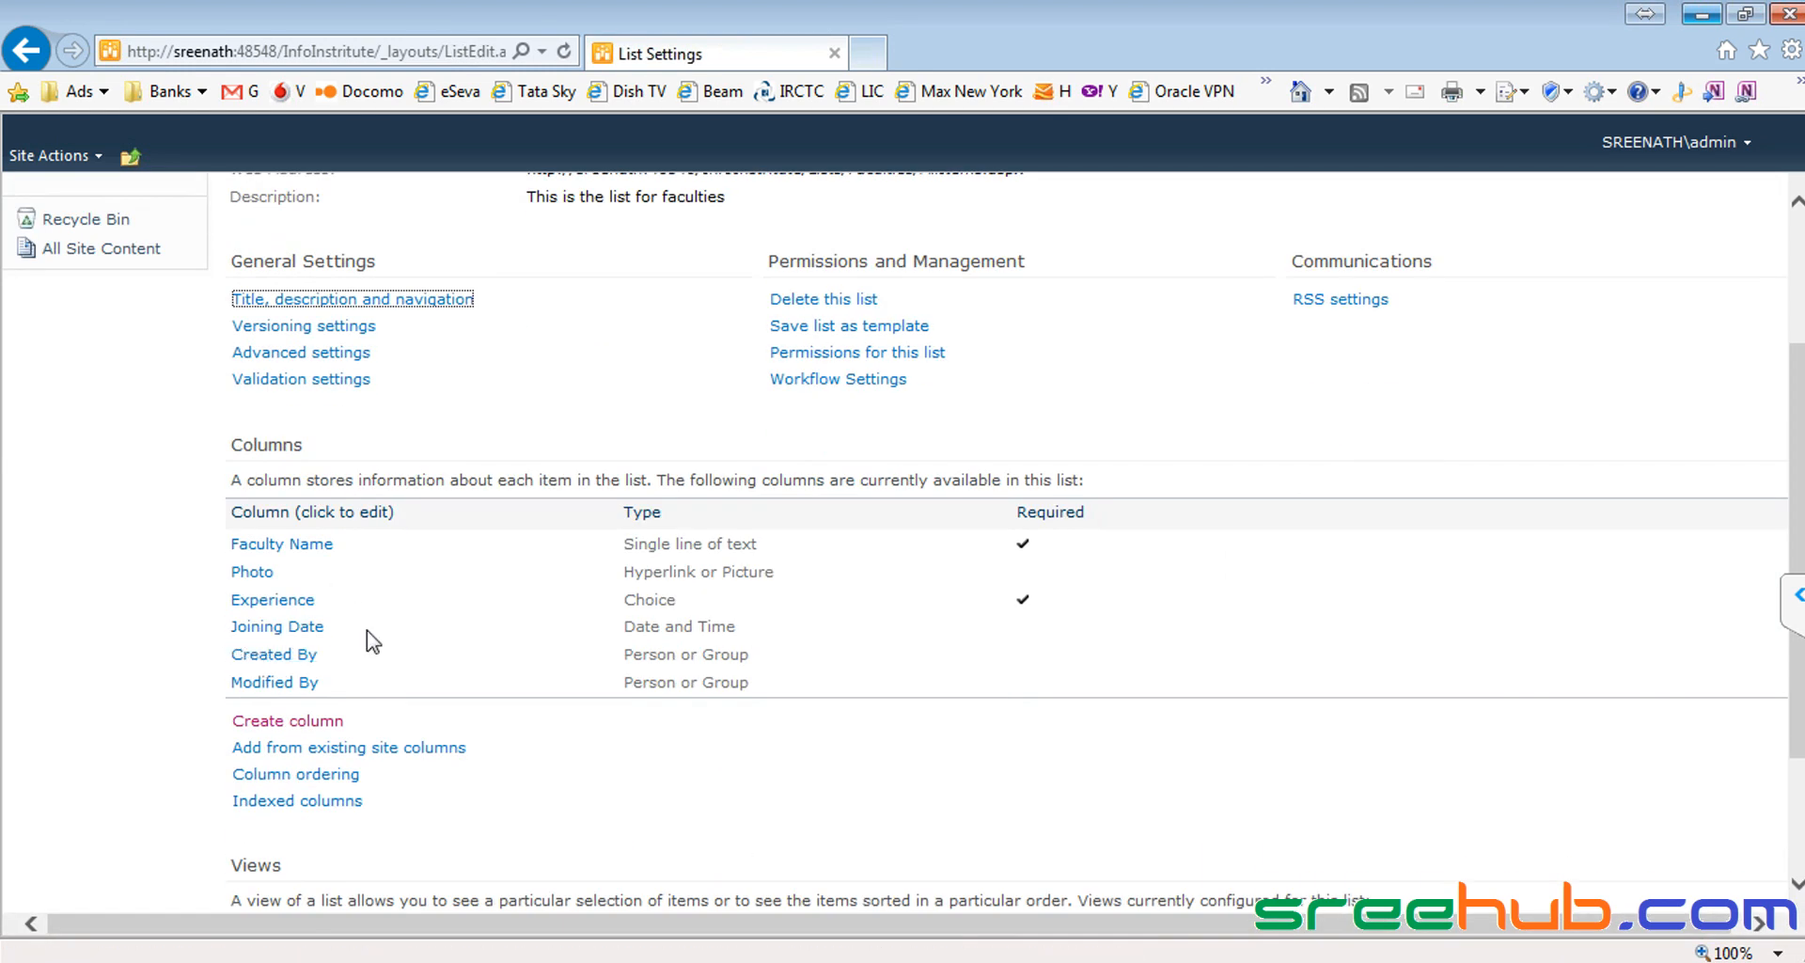
# Step: Copy the field name Courses from the Notepad++ notes and start a new Faculties column in SharePoint with that name
pyautogui.hotkey('alt', 'Tab')
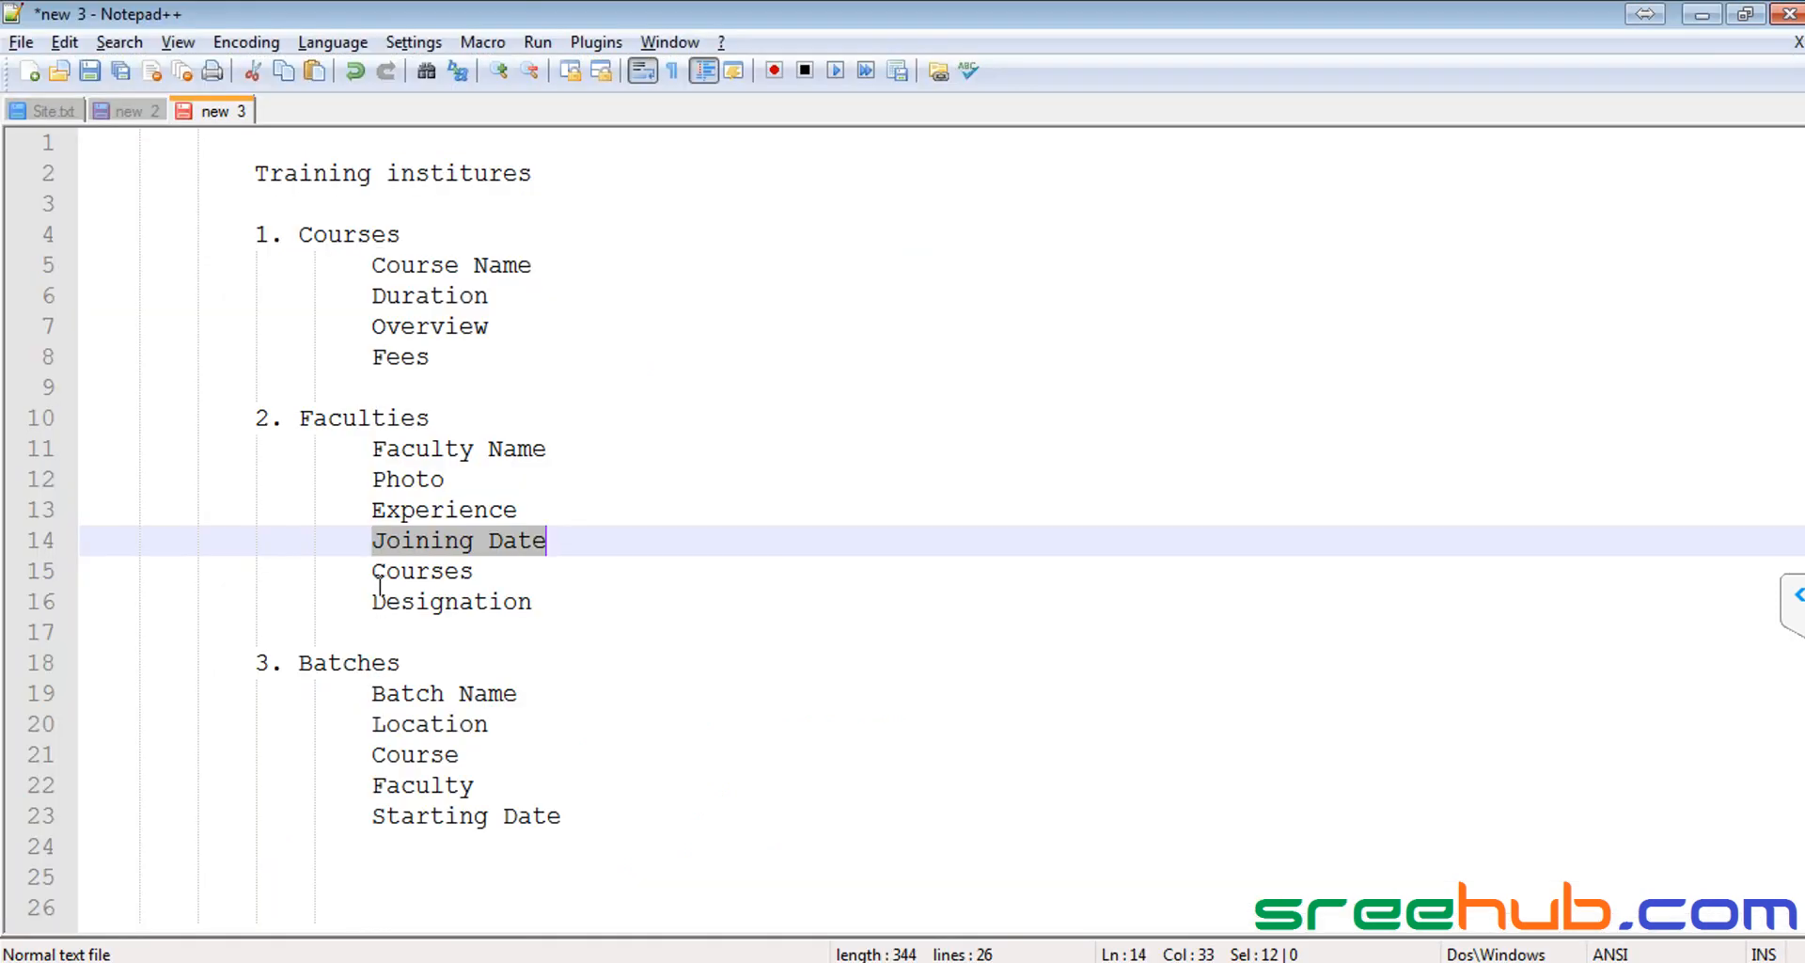
pyautogui.doubleClick(403, 575)
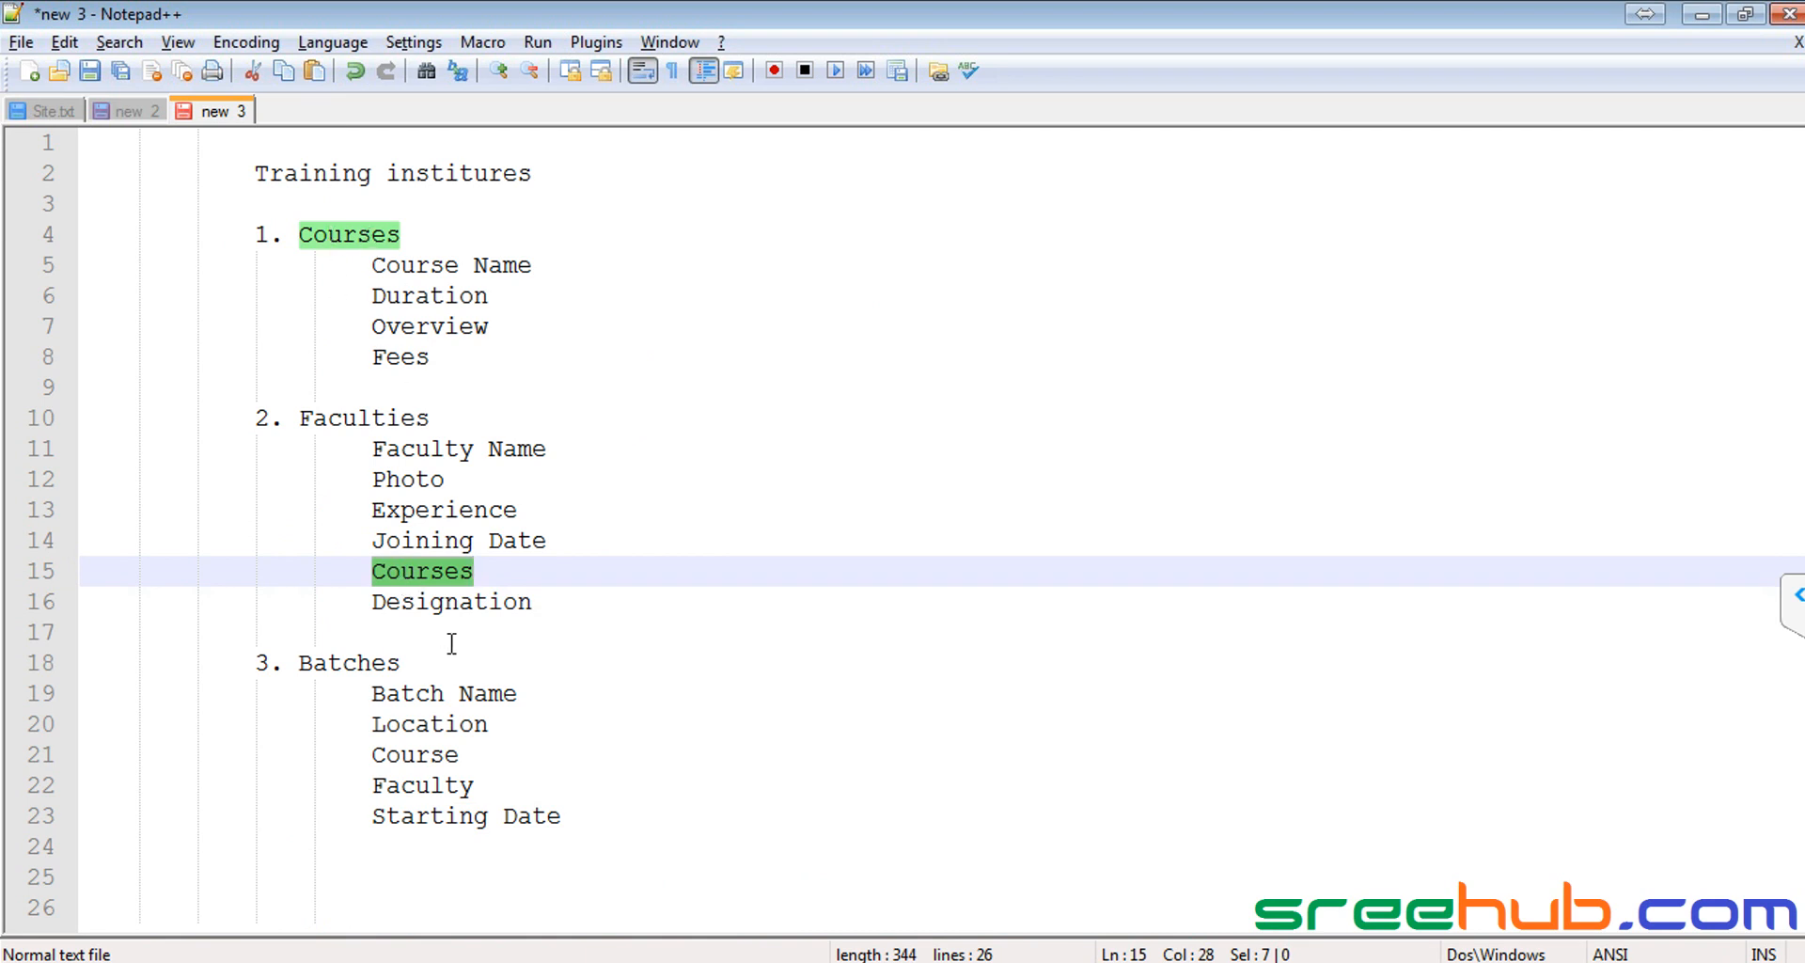
pyautogui.doubleClick(430, 573)
pyautogui.hotkey('ctrl', 'c')
pyautogui.hotkey('alt', 'Tab')
pyautogui.scroll(3, 995, 607)
pyautogui.scroll(-3, 994, 592)
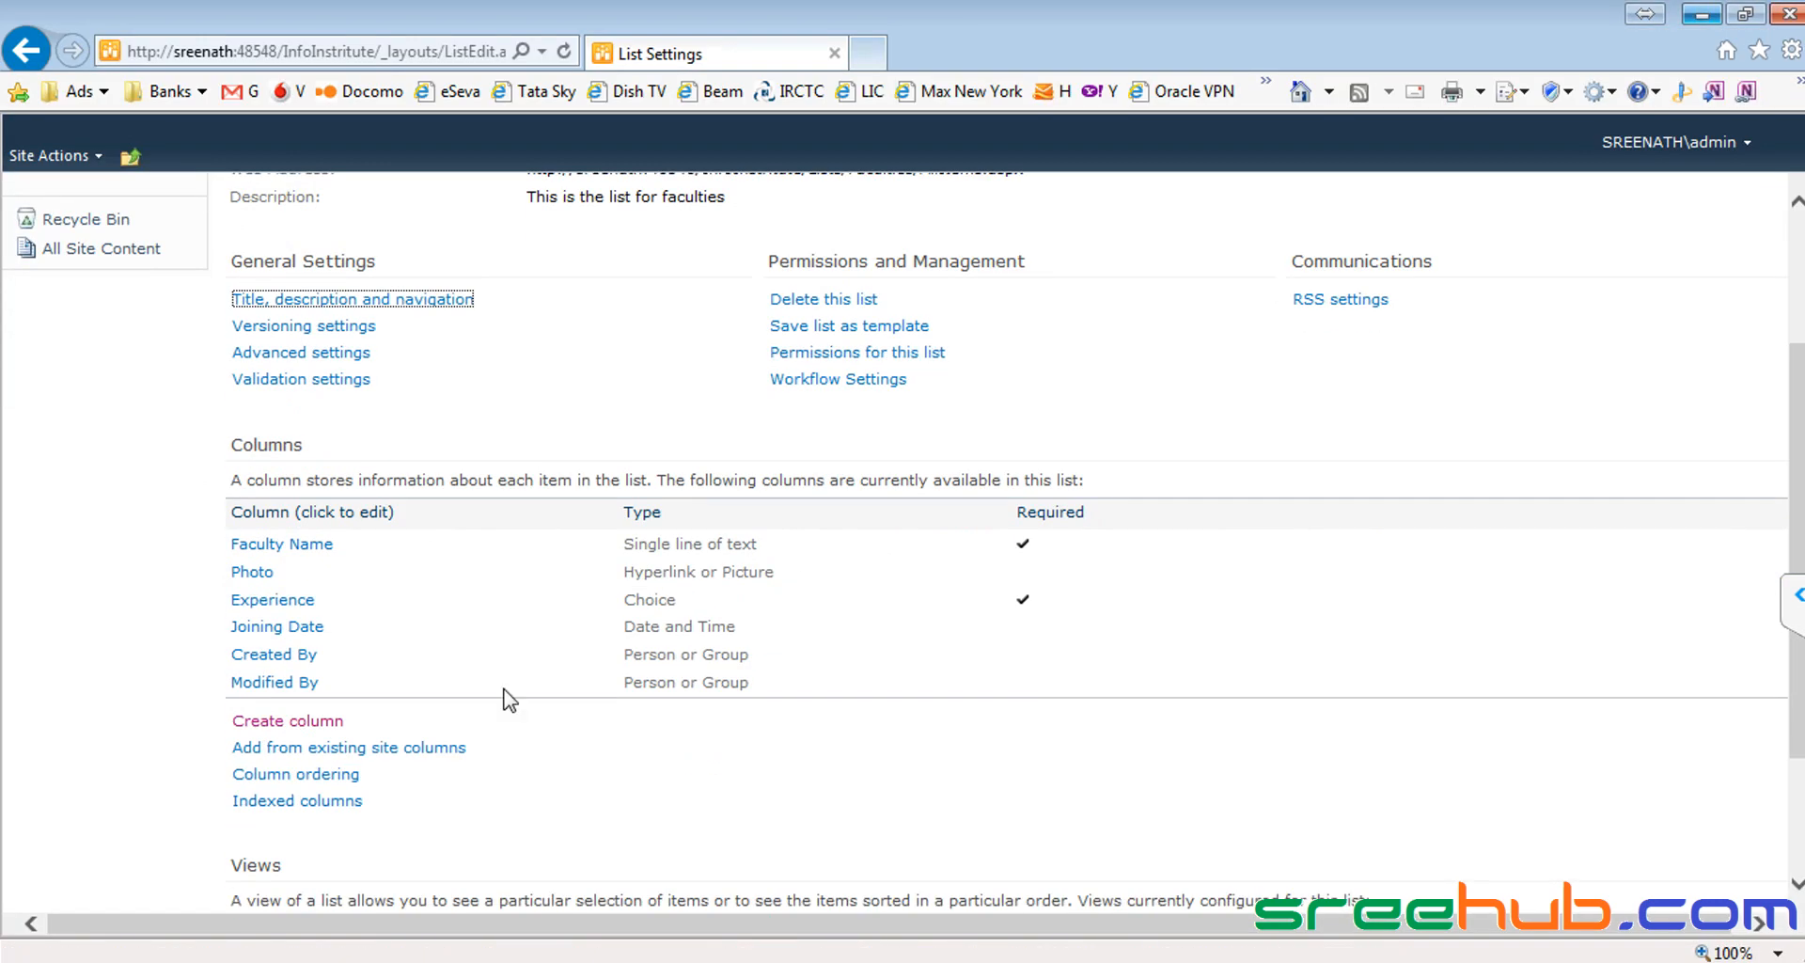
pyautogui.click(287, 722)
pyautogui.hotkey('ctrl', 'v')
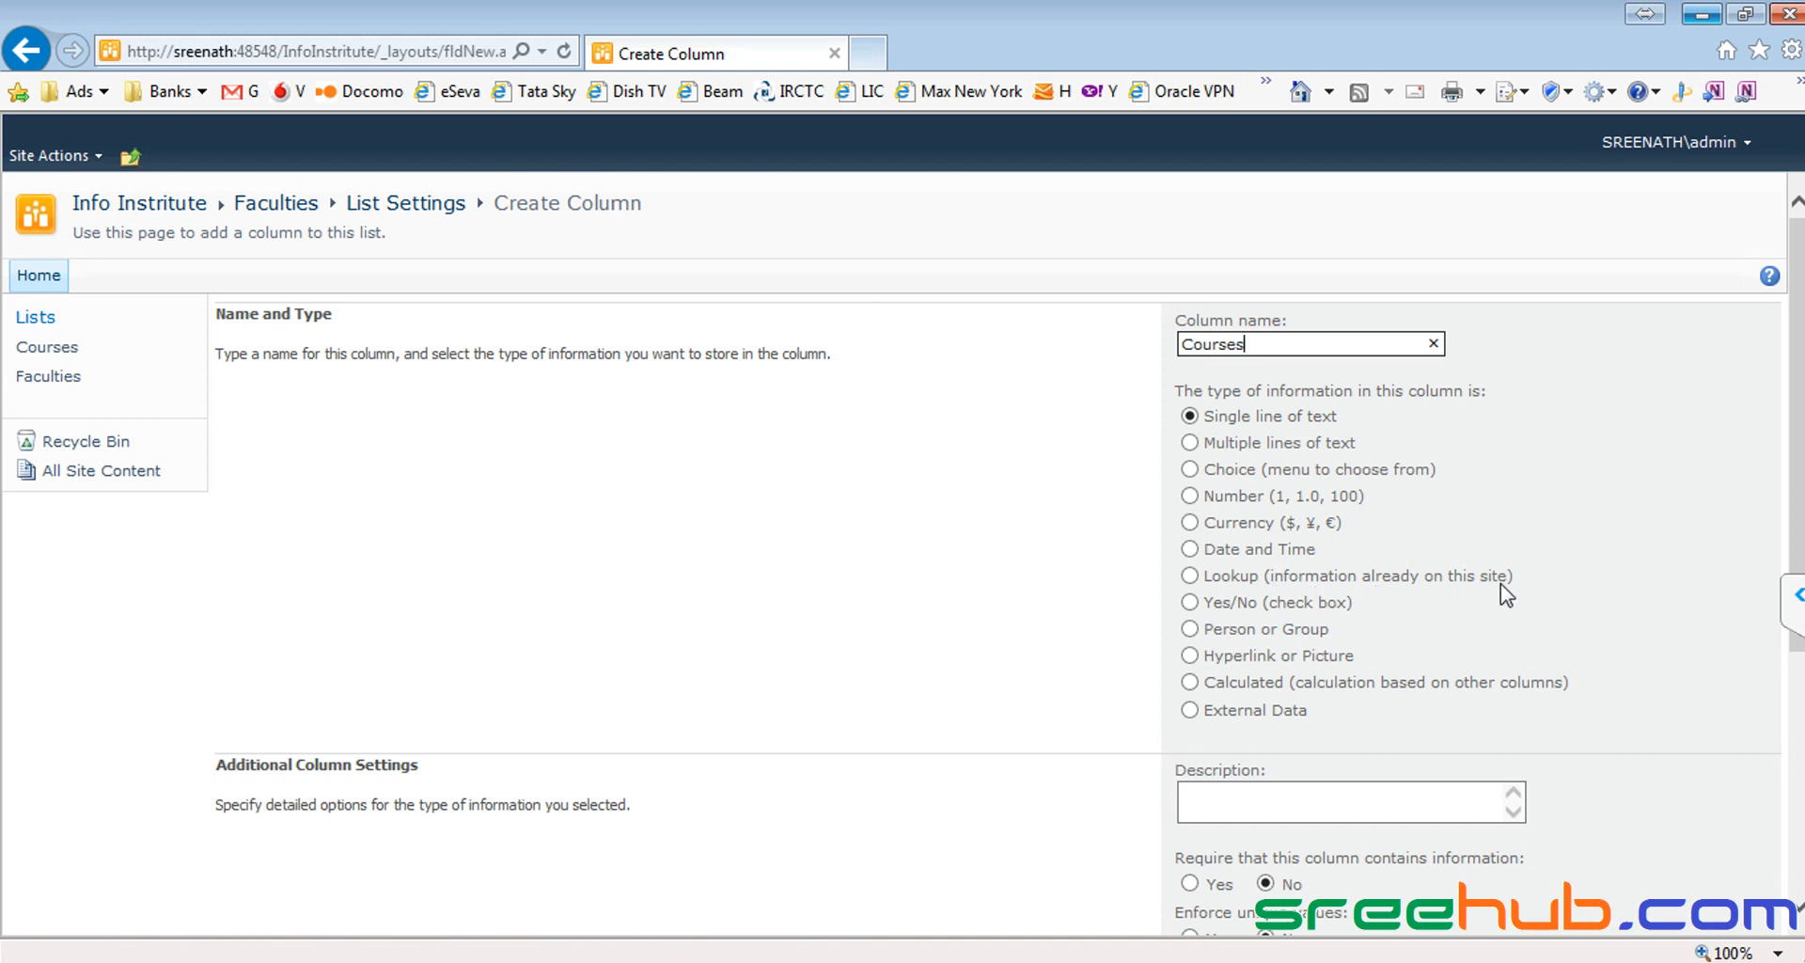
# Step: Set the Courses column's type to Lookup and require that it contains information
pyautogui.click(1196, 576)
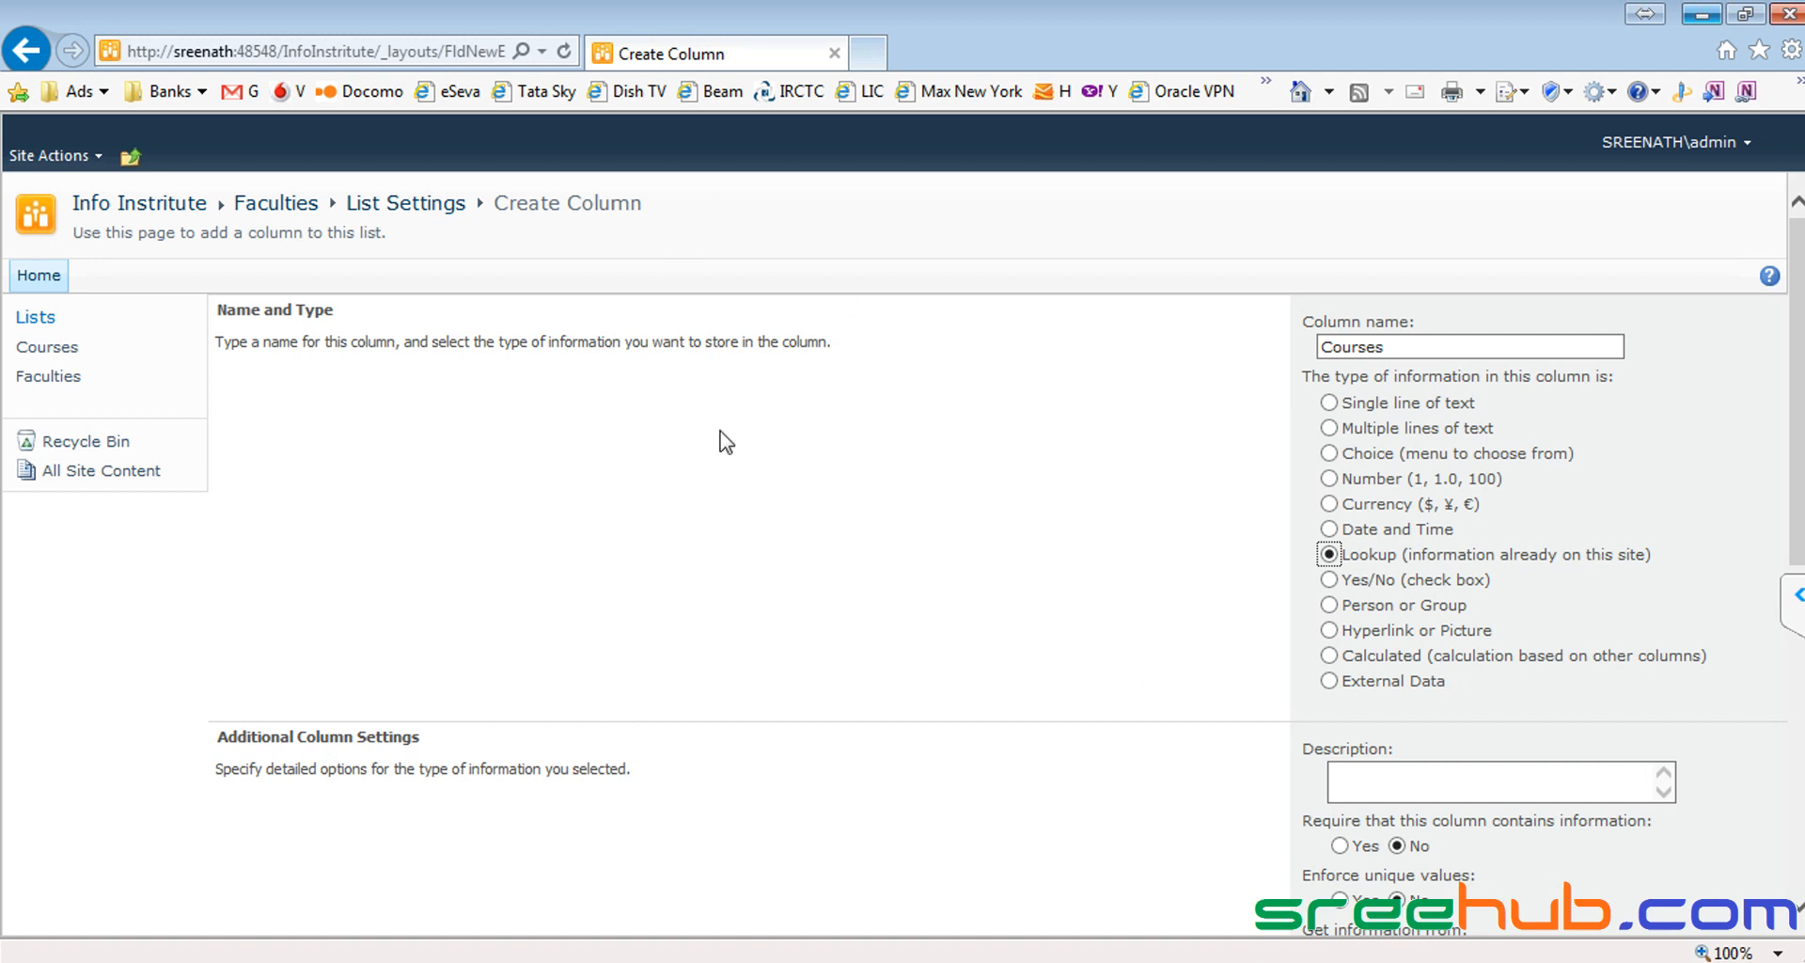
pyautogui.scroll(-2, 1056, 597)
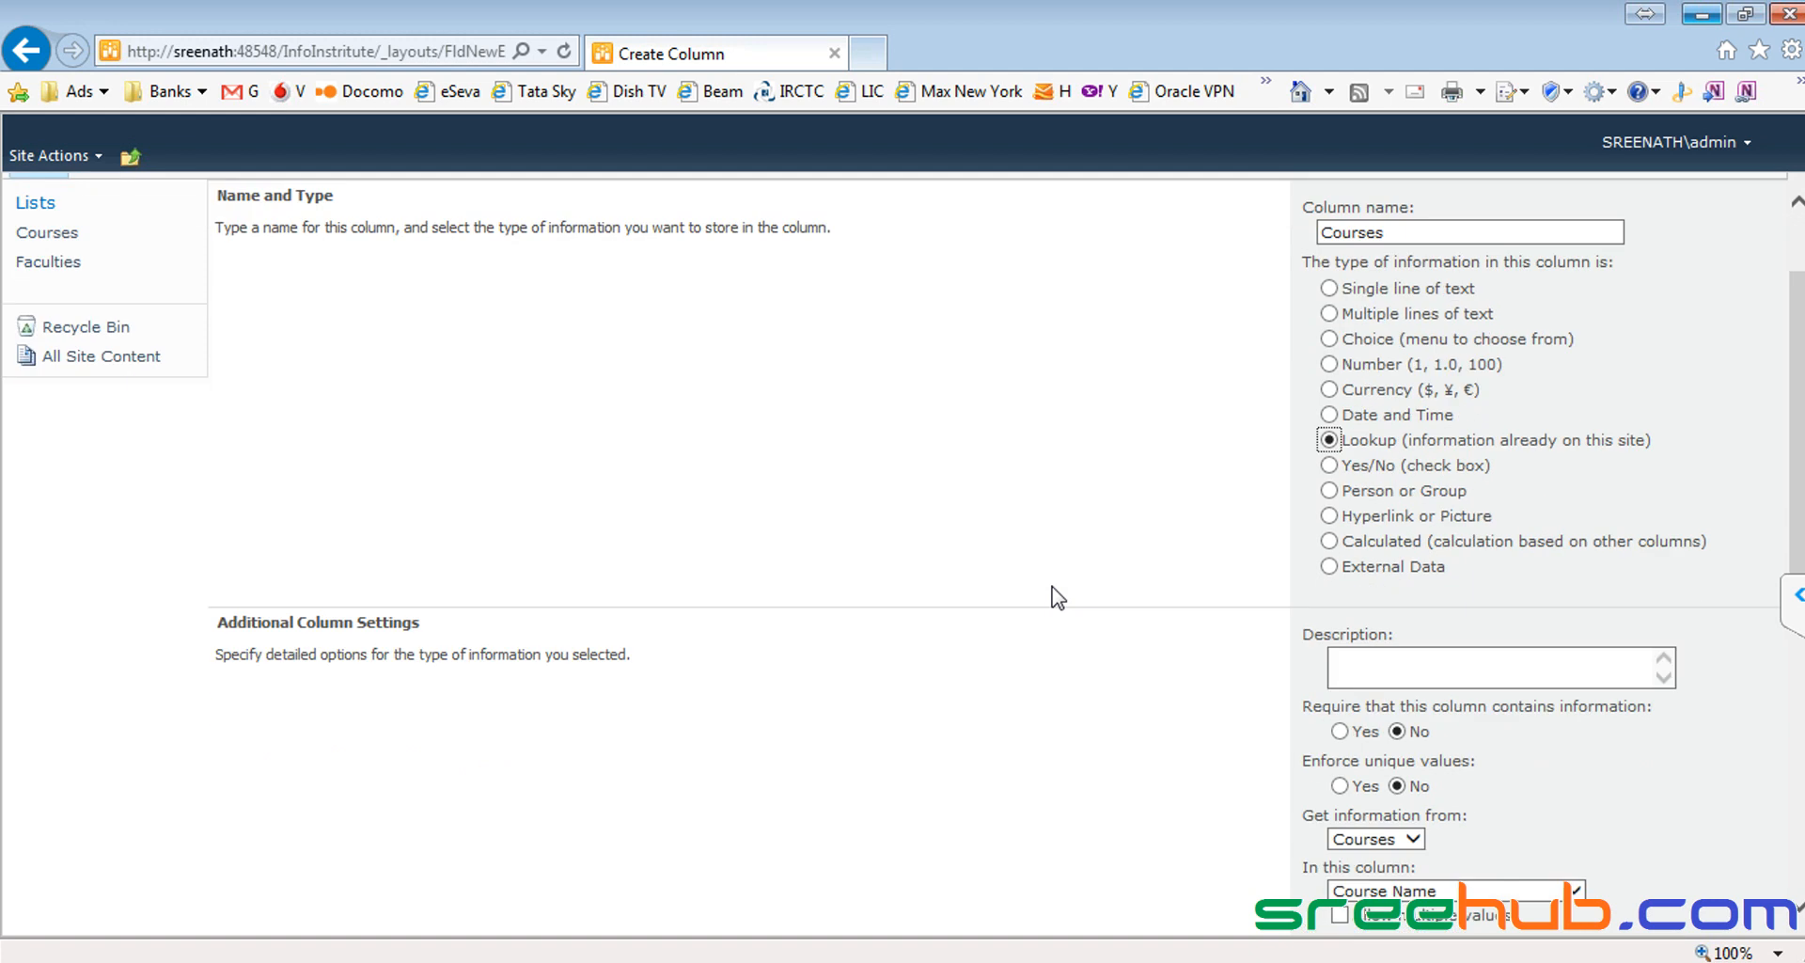
pyautogui.scroll(-2, 1260, 693)
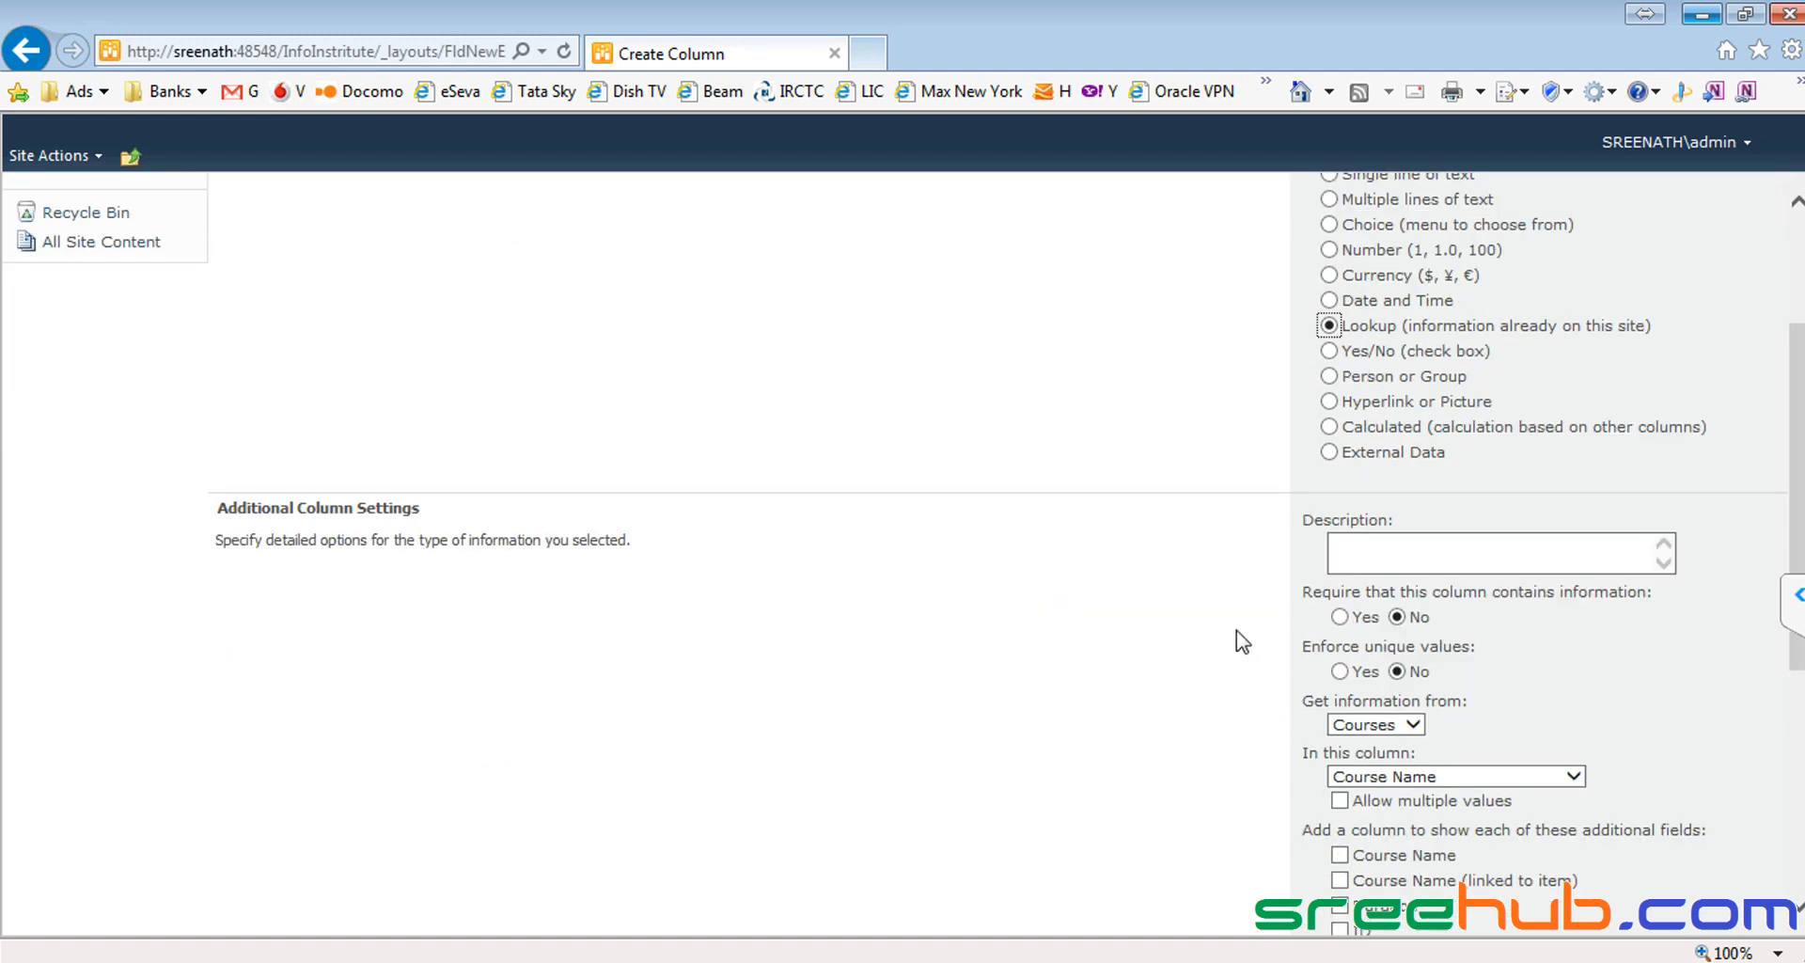
pyautogui.click(1340, 618)
# Step: Choose the Courses list as the source the lookup column gets its information from
pyautogui.moveTo(1308, 700); pyautogui.dragTo(1475, 707)
pyautogui.click(1504, 713)
pyautogui.click(1414, 731)
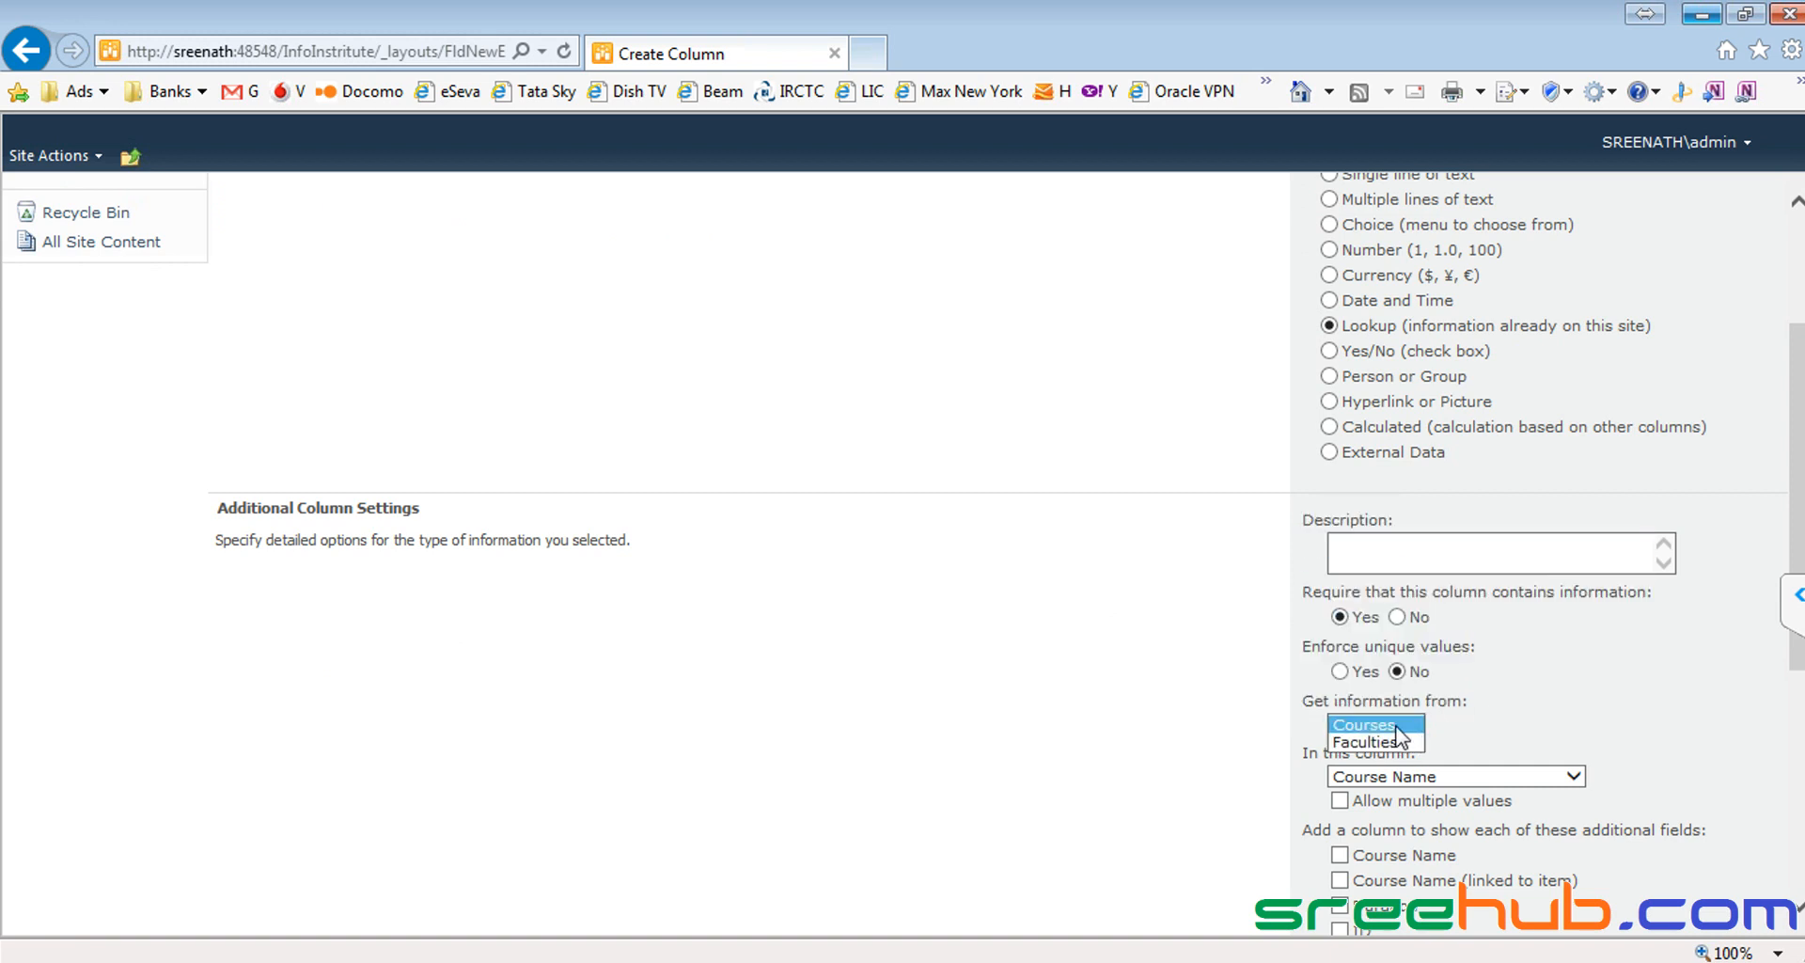
pyautogui.click(952, 533)
pyautogui.scroll(3, 975, 594)
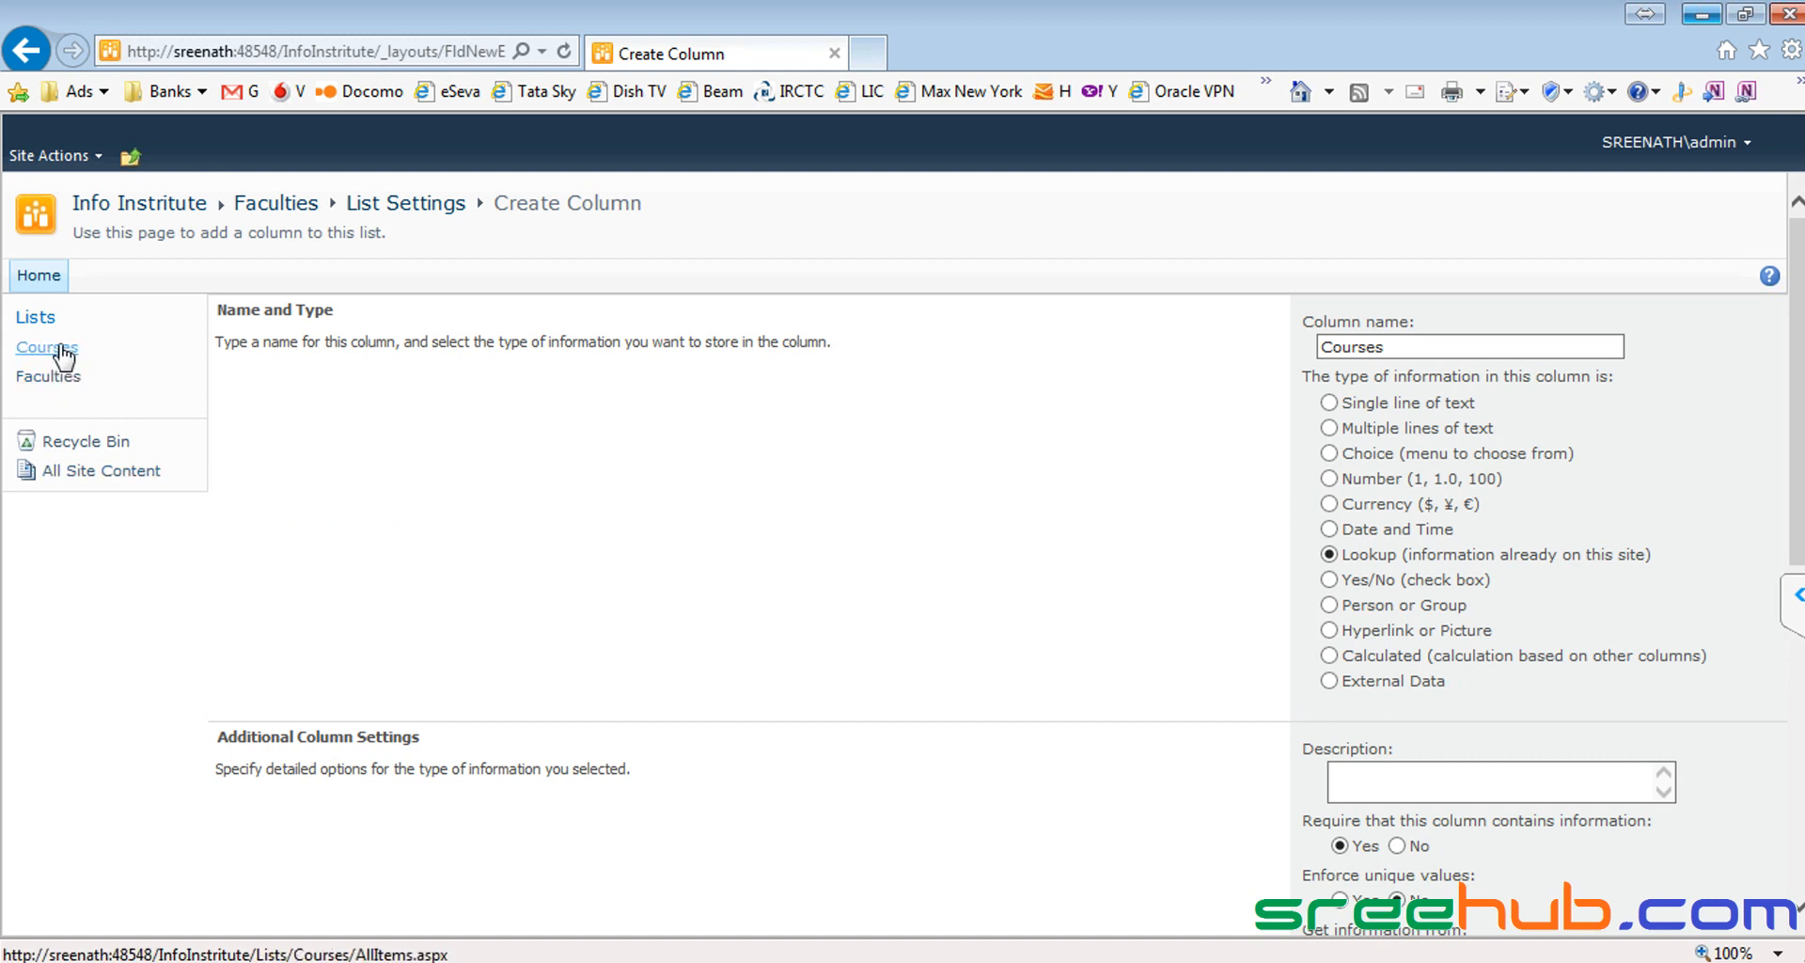
pyautogui.scroll(-3, 574, 597)
pyautogui.click(1406, 611)
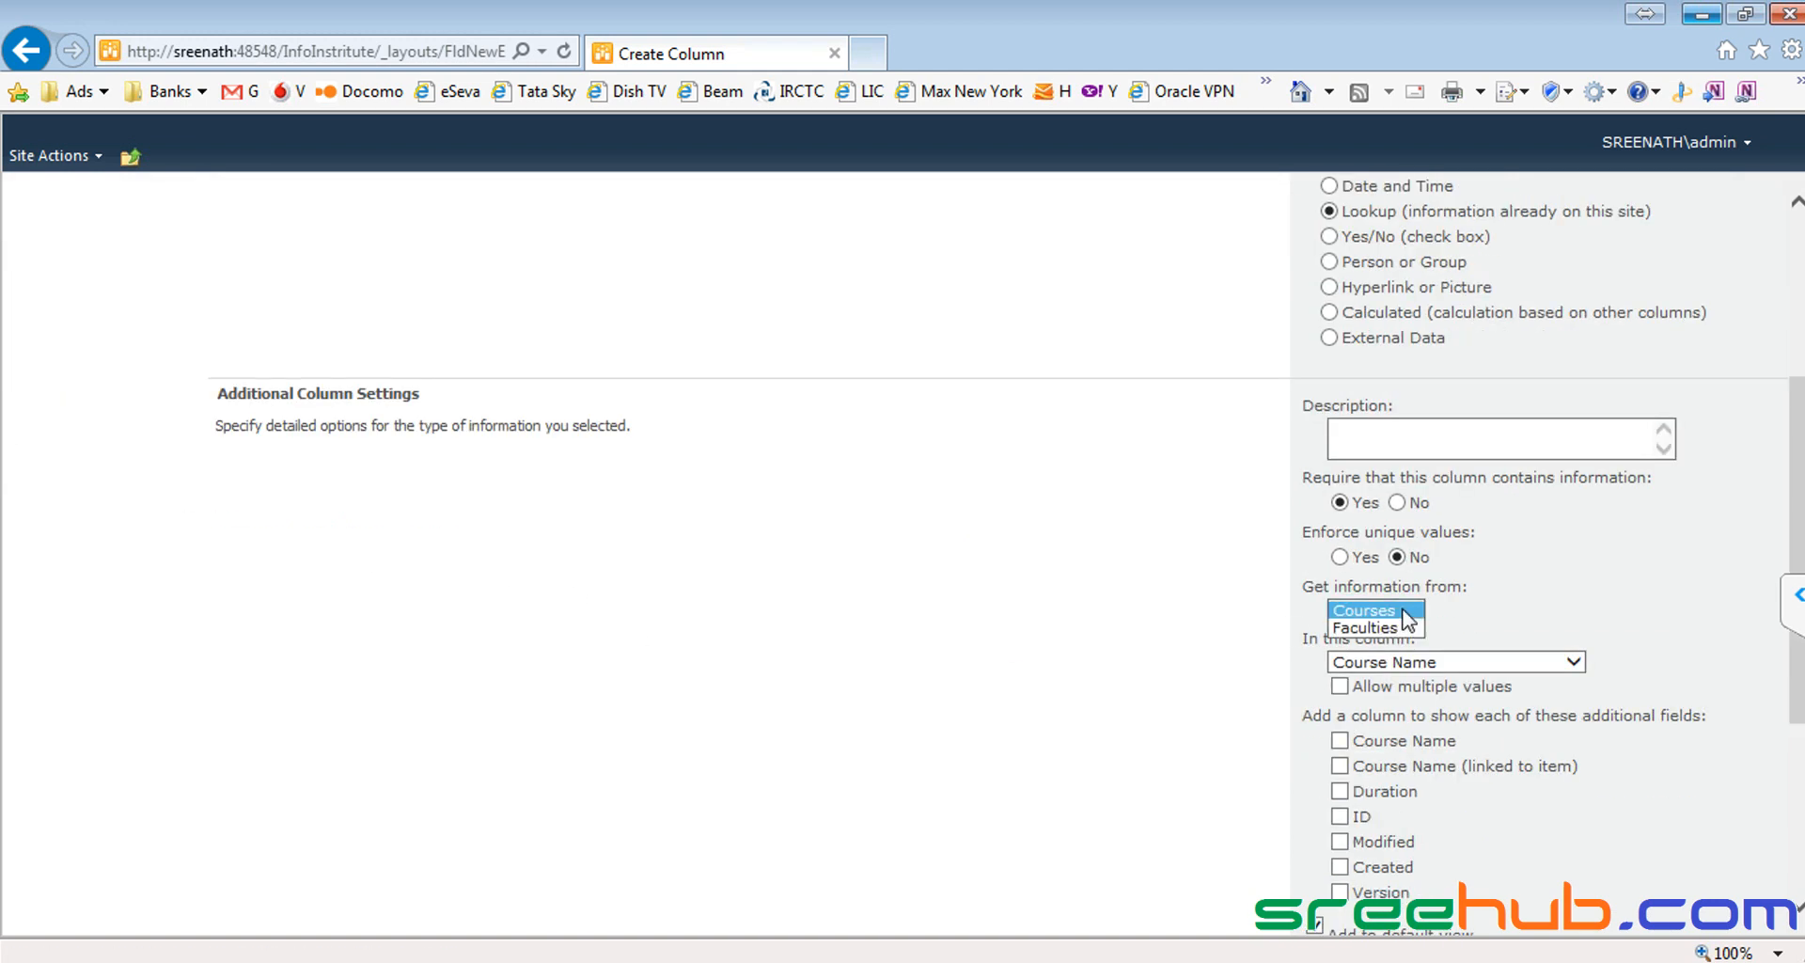
pyautogui.click(1351, 611)
# Step: Check the Courses fields in the Notepad++ notes and choose Course Name as the source column for the lookup in SharePoint
pyautogui.click(1501, 661)
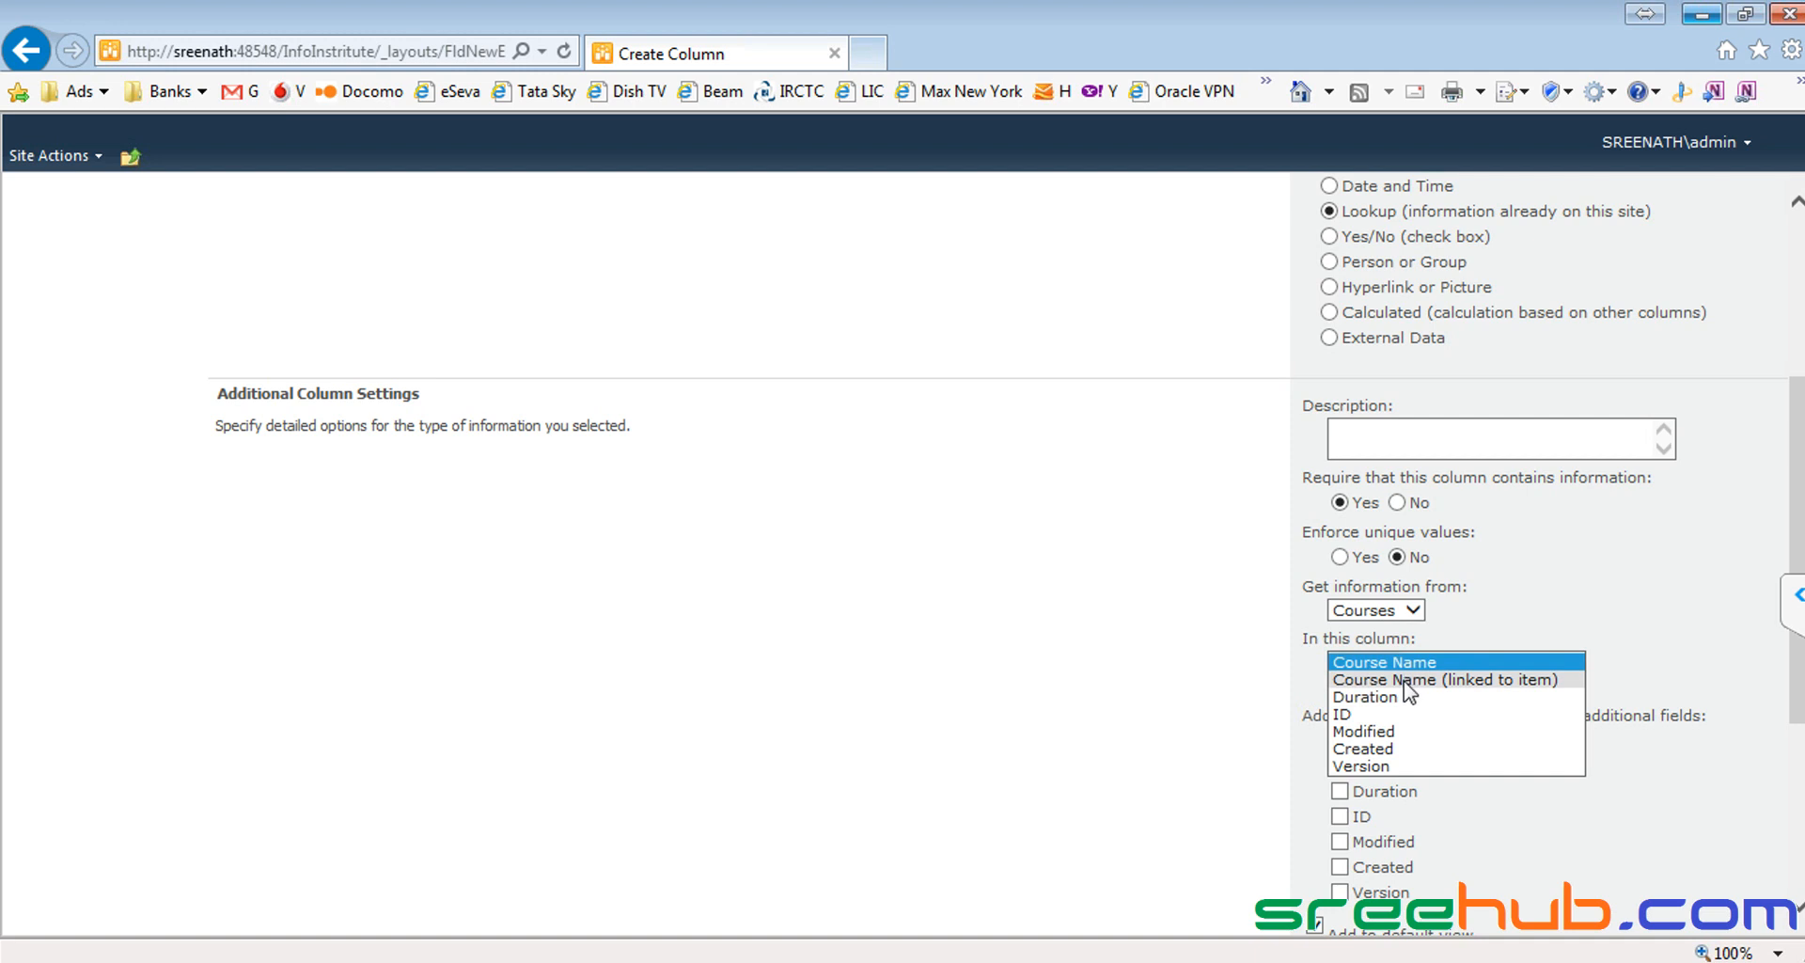
pyautogui.hotkey('alt', 'Tab')
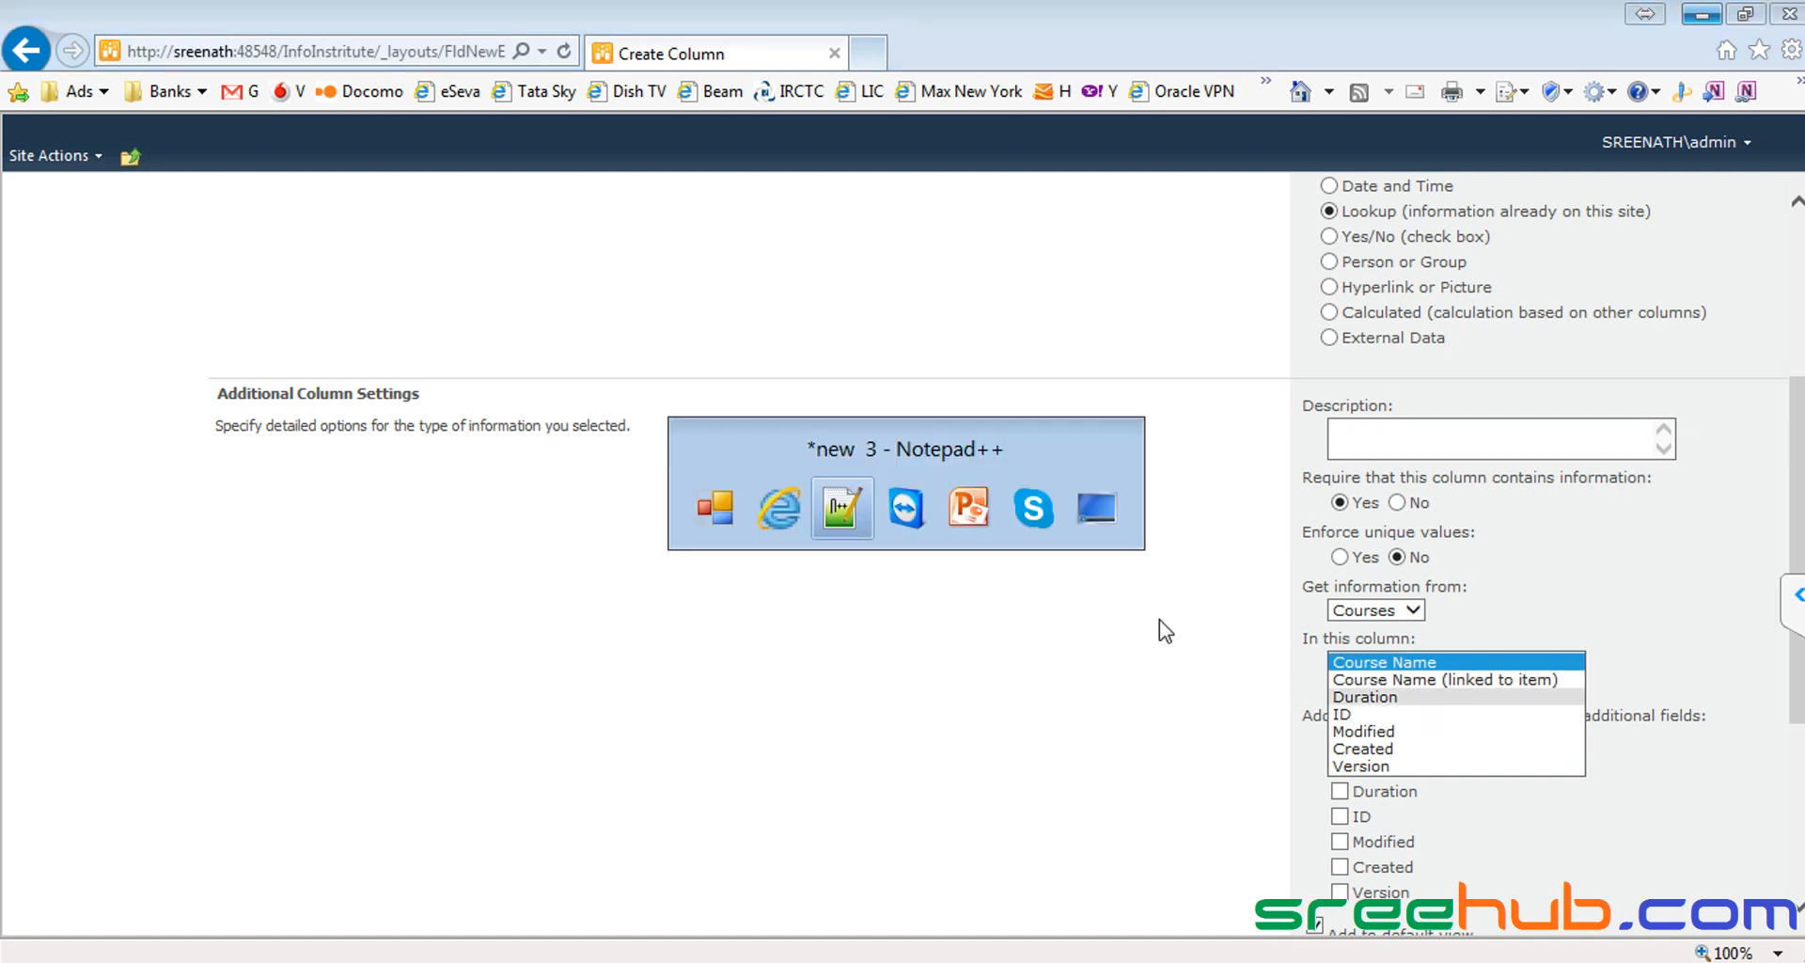
pyautogui.click(369, 268)
pyautogui.moveTo(368, 268); pyautogui.dragTo(455, 351)
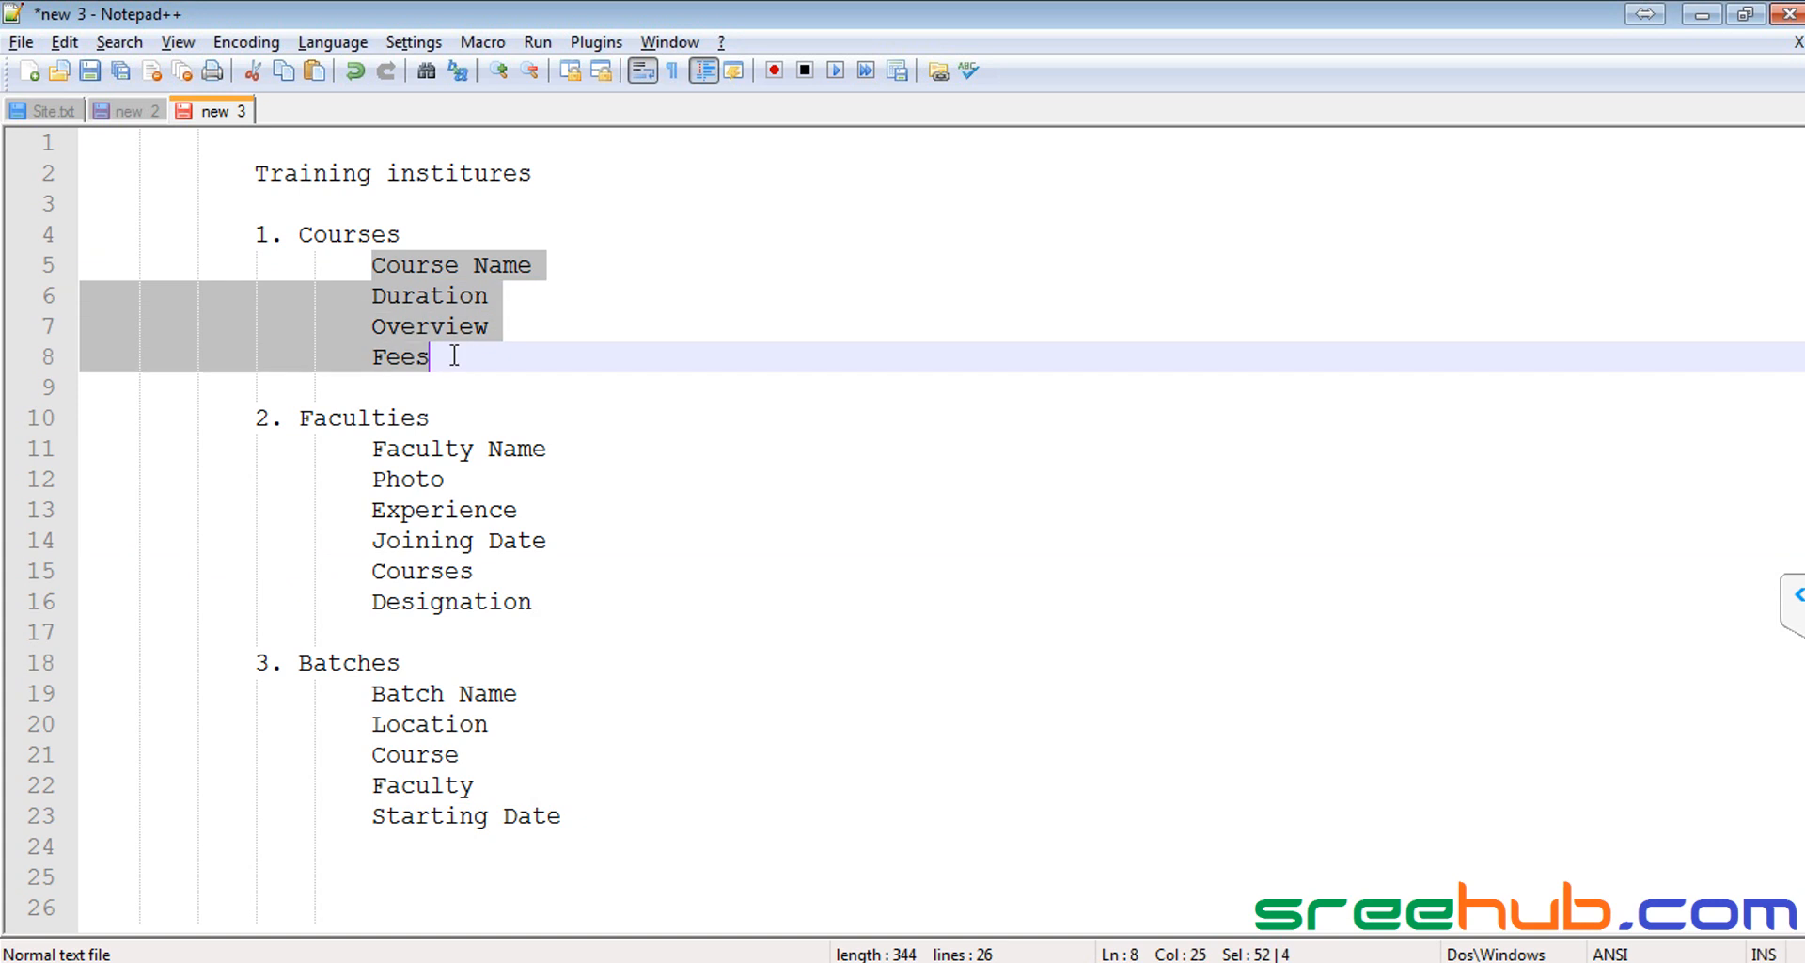
pyautogui.hotkey('alt', 'Tab')
pyautogui.click(1430, 666)
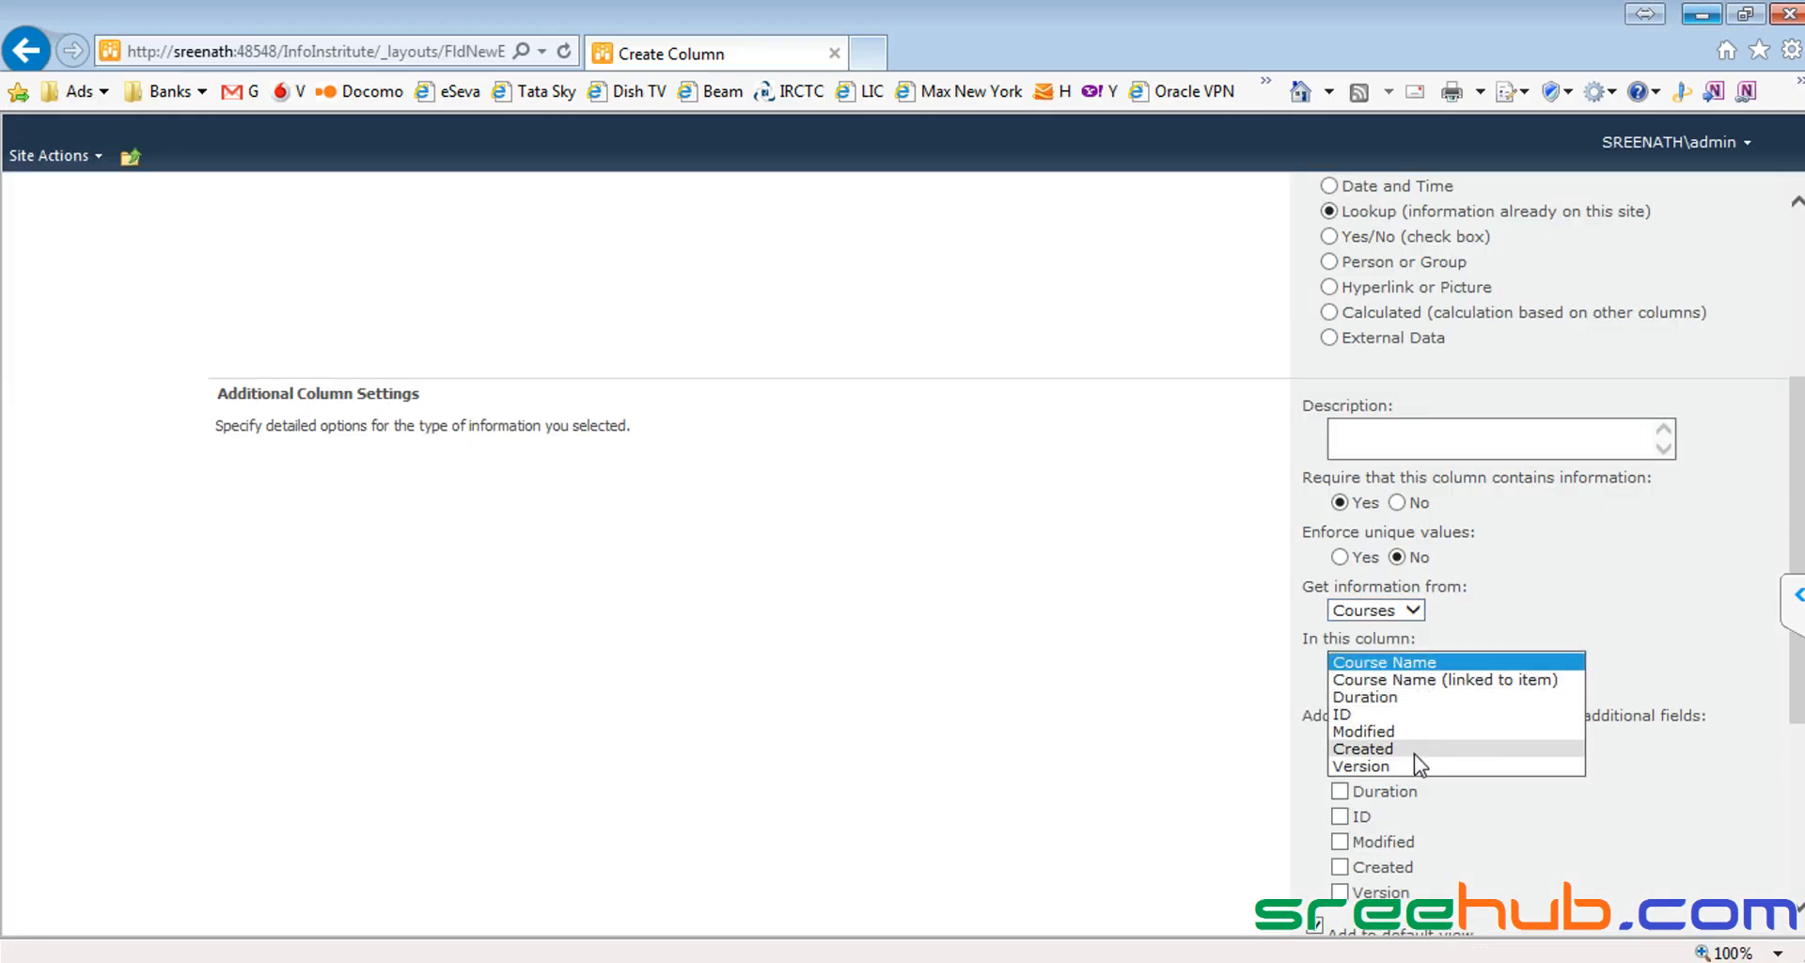
pyautogui.click(1390, 665)
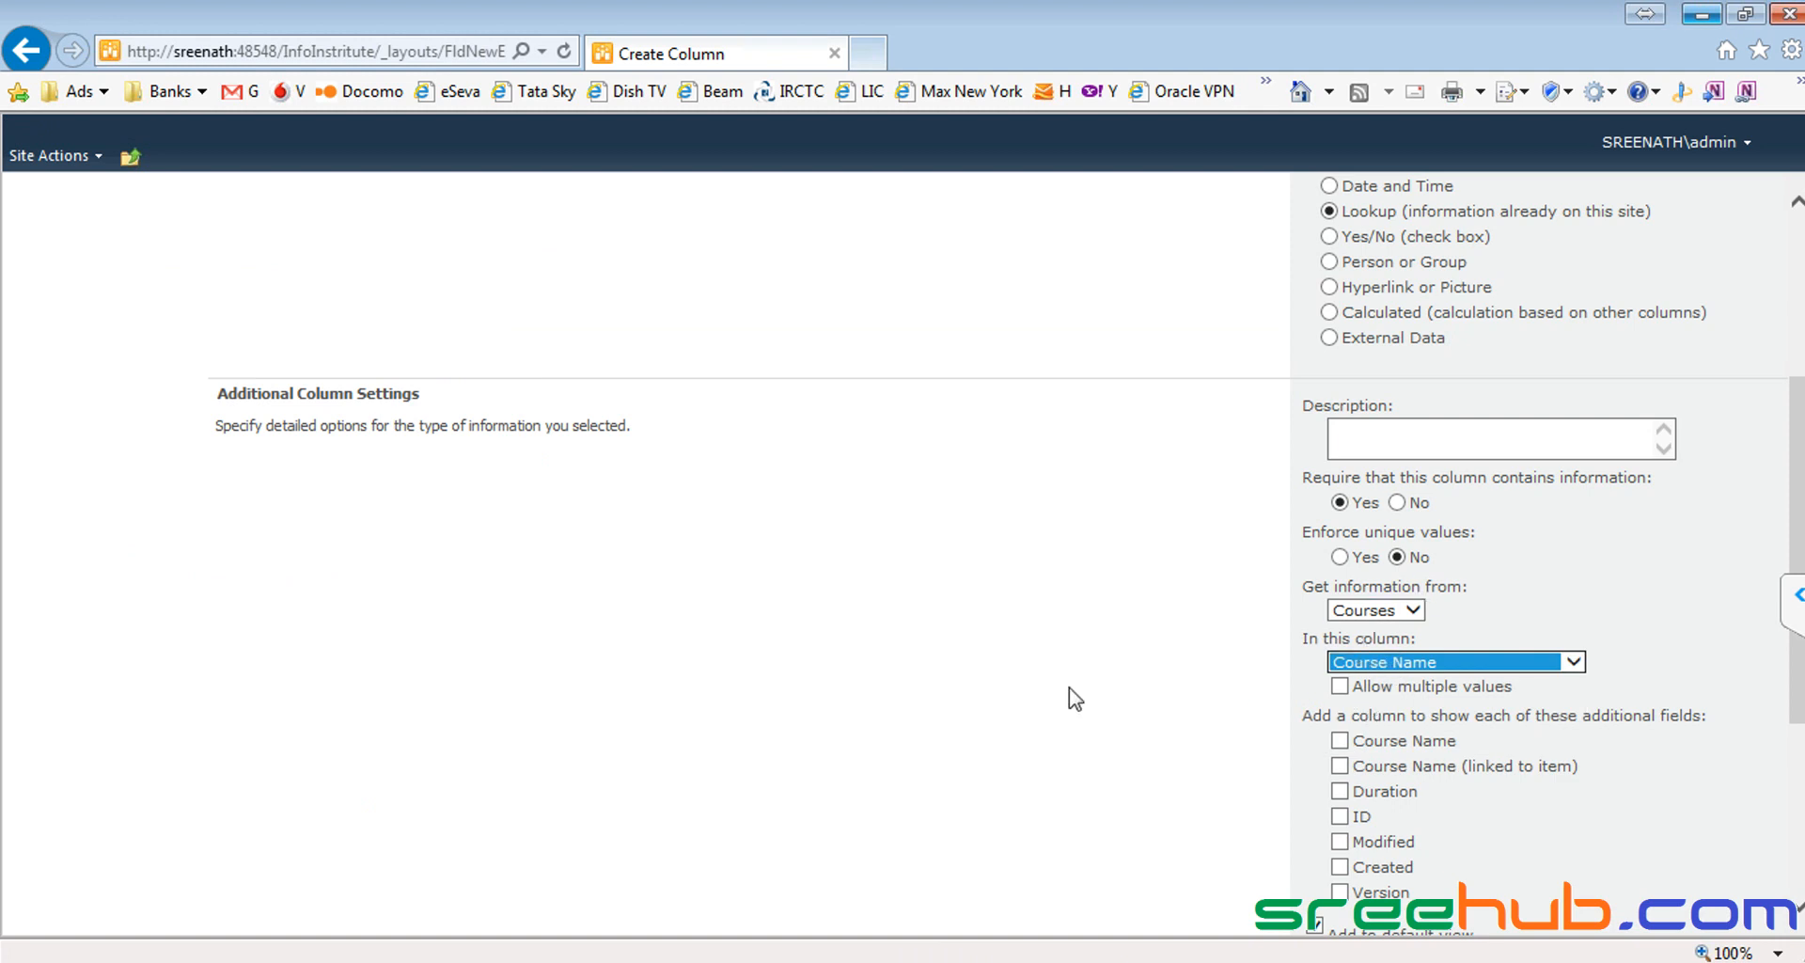
# Step: Allow multiple values for the Courses lookup and include Duration as an additional field
pyautogui.scroll(4, 1068, 697)
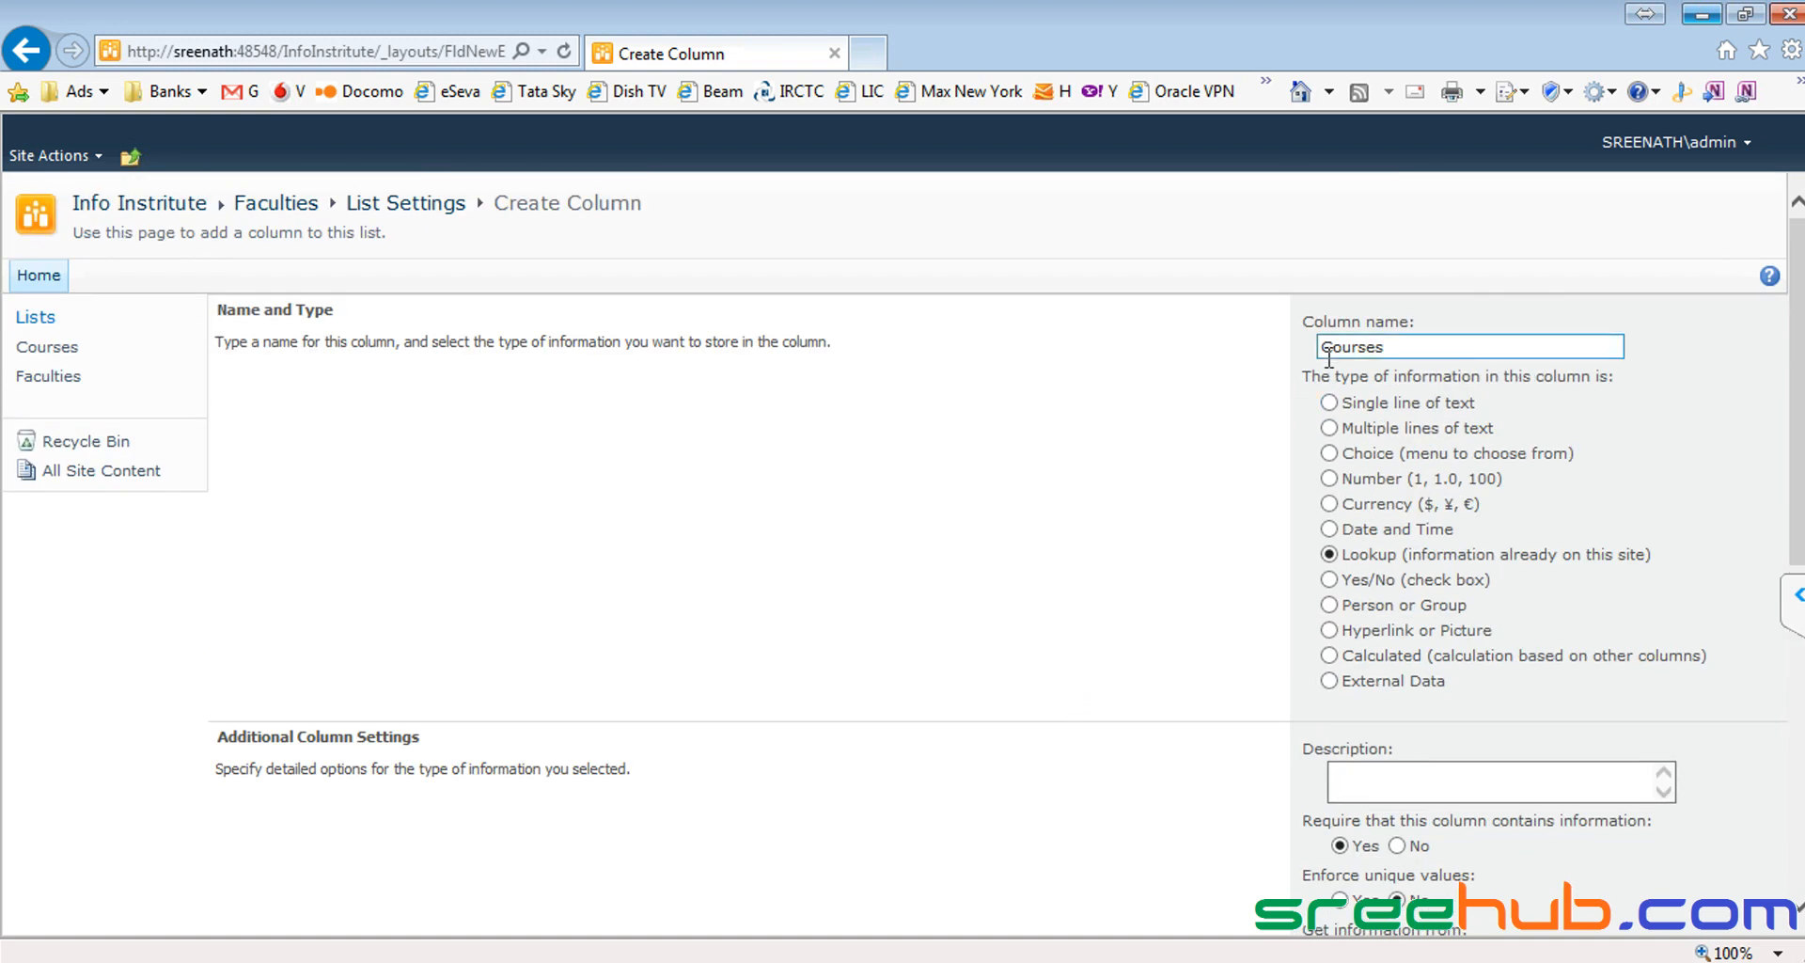
pyautogui.scroll(-3, 1162, 694)
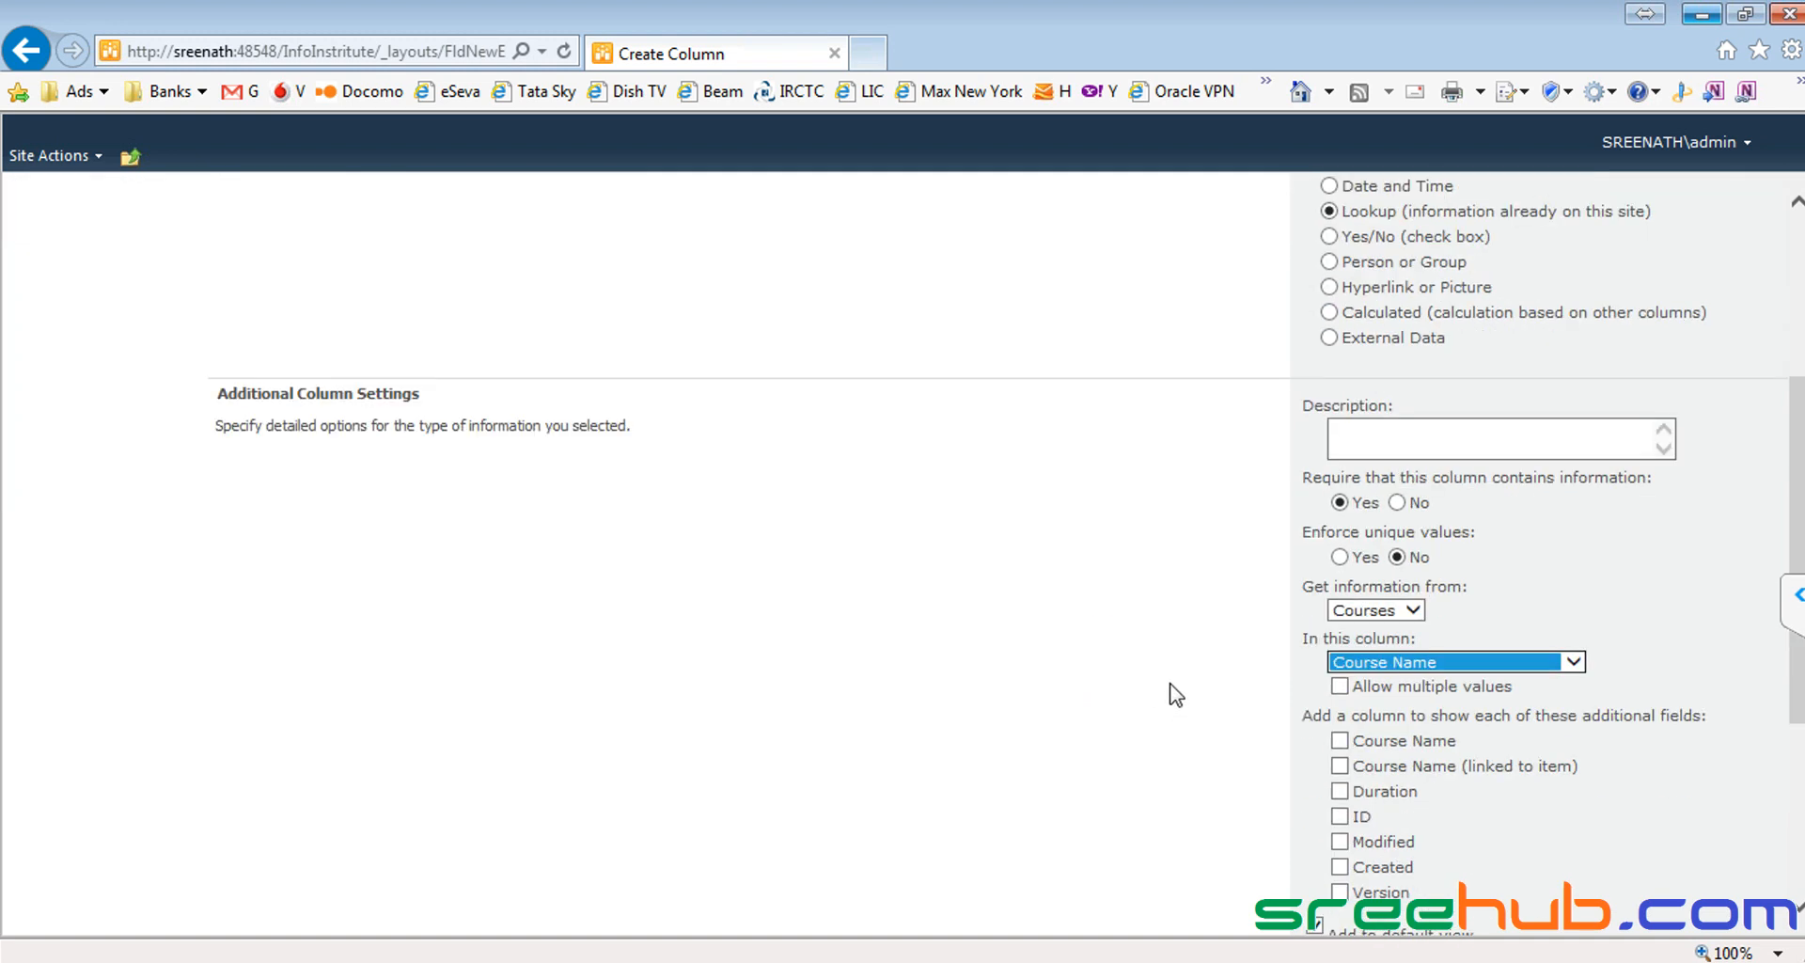
pyautogui.click(1339, 686)
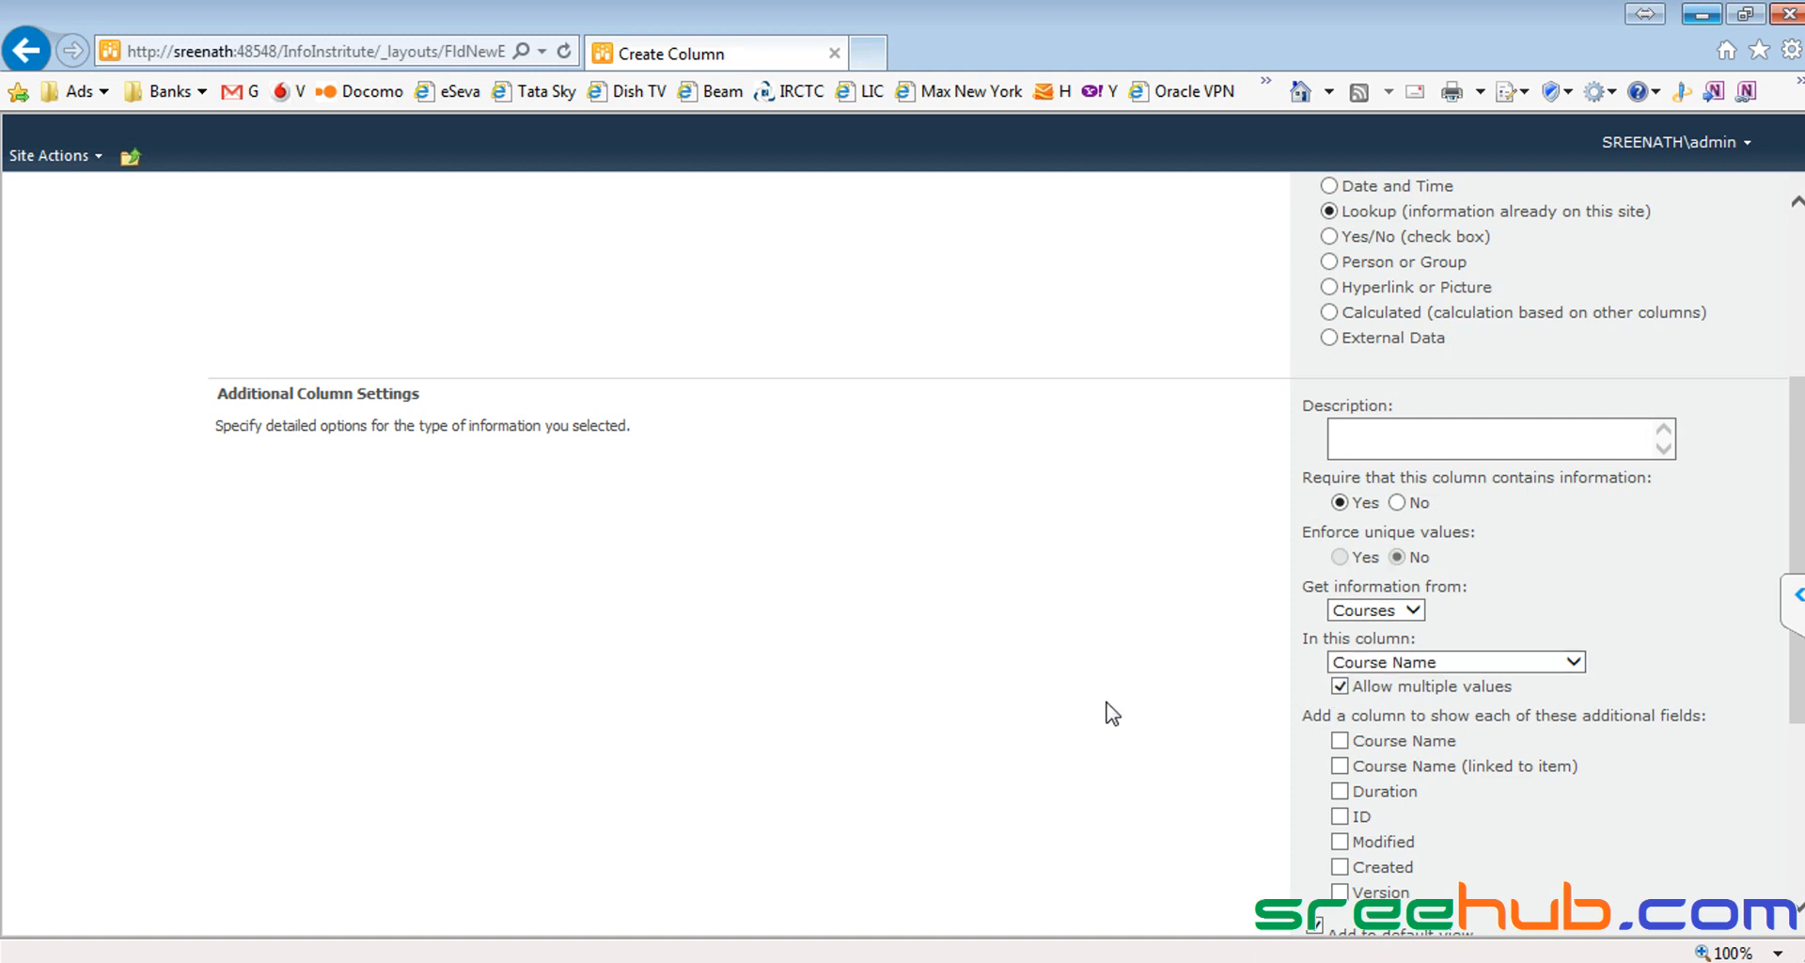
pyautogui.scroll(-2, 1112, 713)
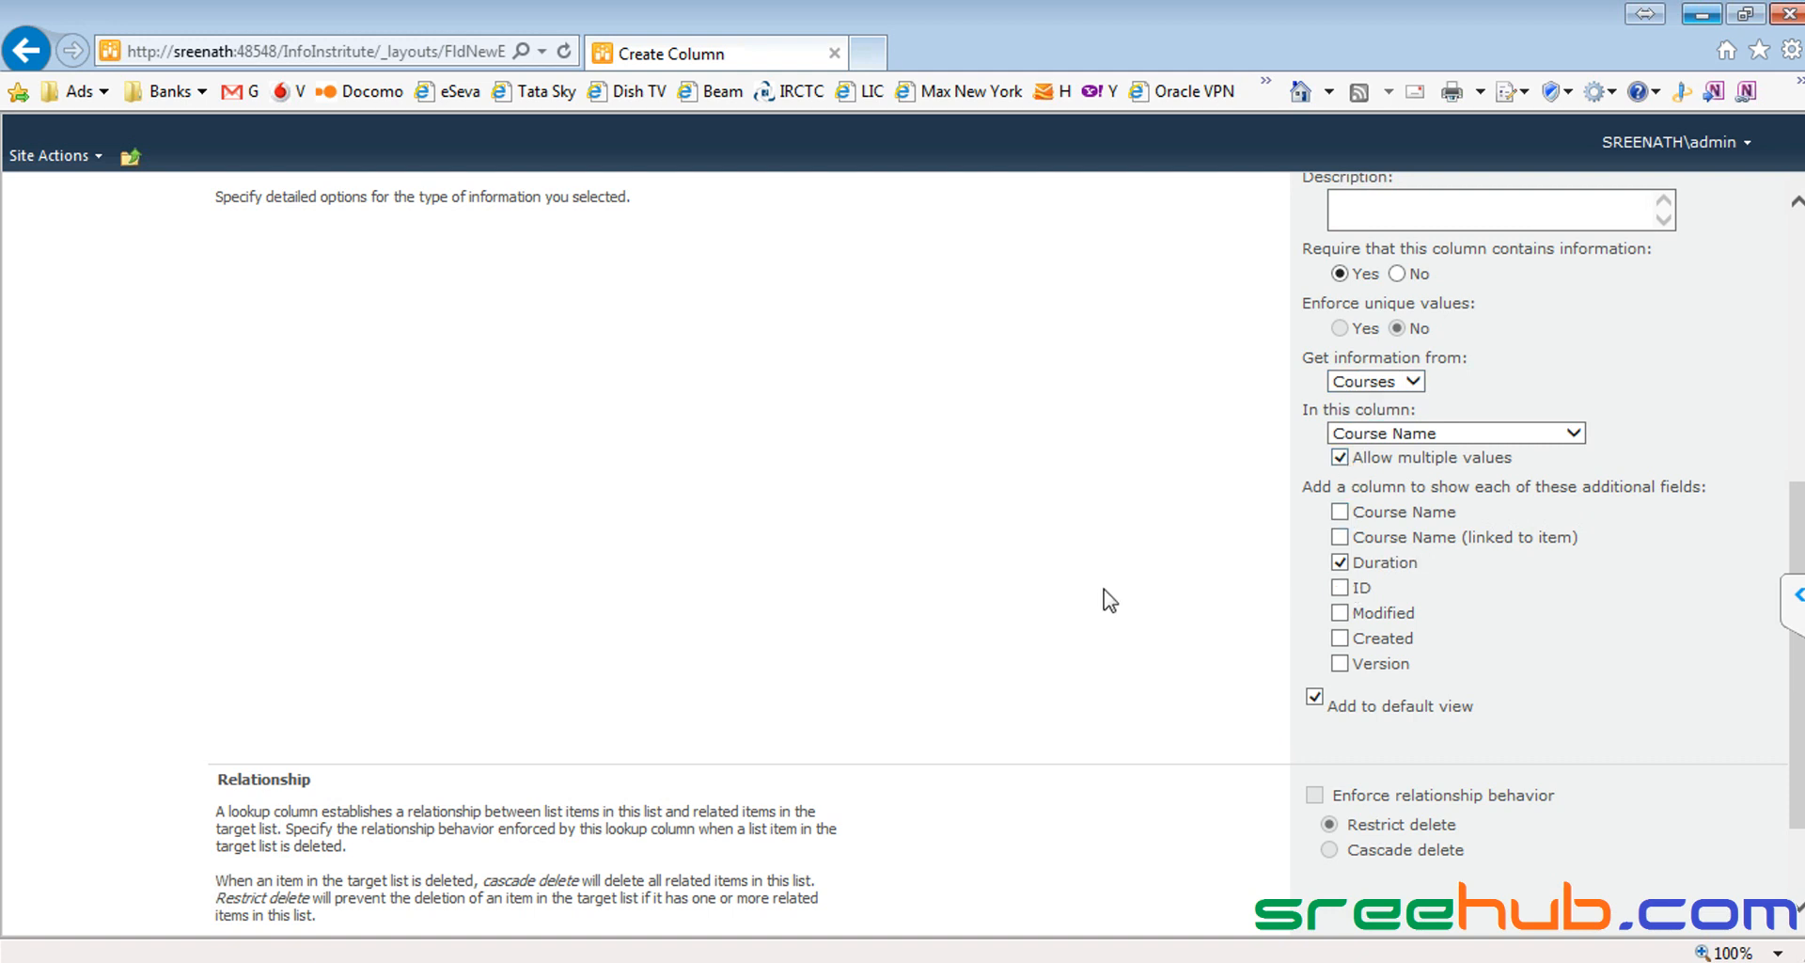
# Step: Review the Relationship options without changing them and create the Courses lookup column
pyautogui.scroll(-2, 1213, 584)
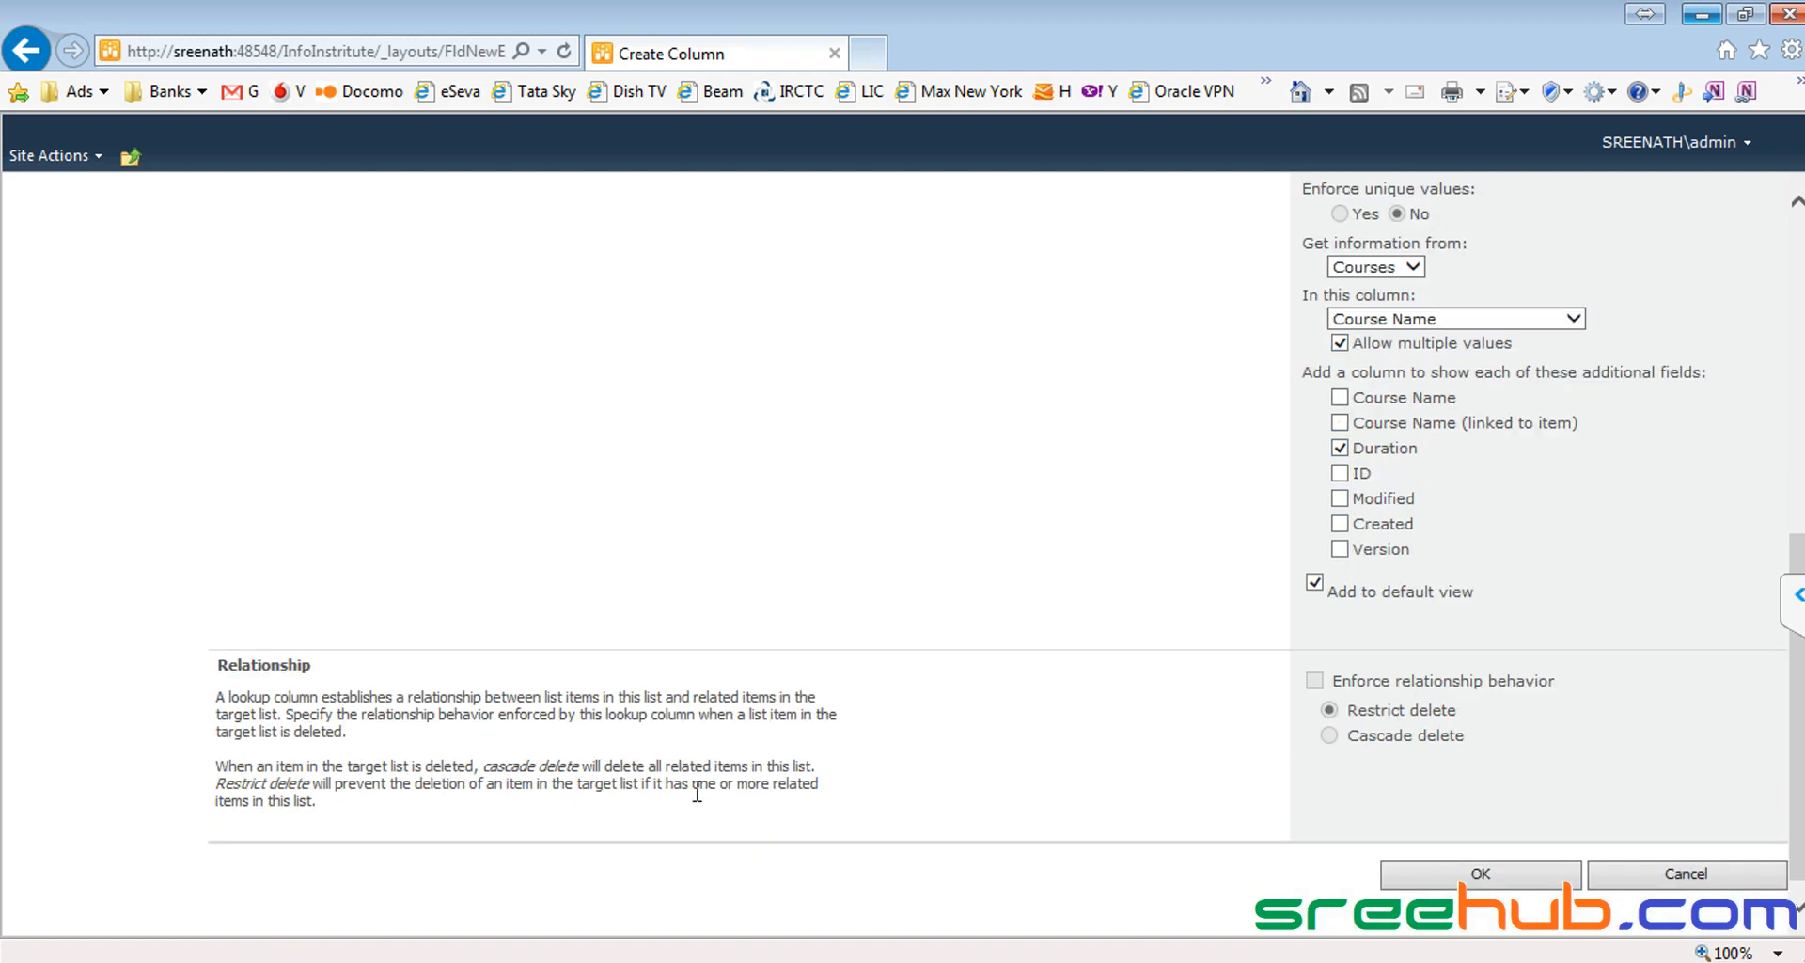
pyautogui.moveTo(216, 664); pyautogui.dragTo(385, 673)
pyautogui.click(394, 670)
pyautogui.hotkey('alt', 'Tab')
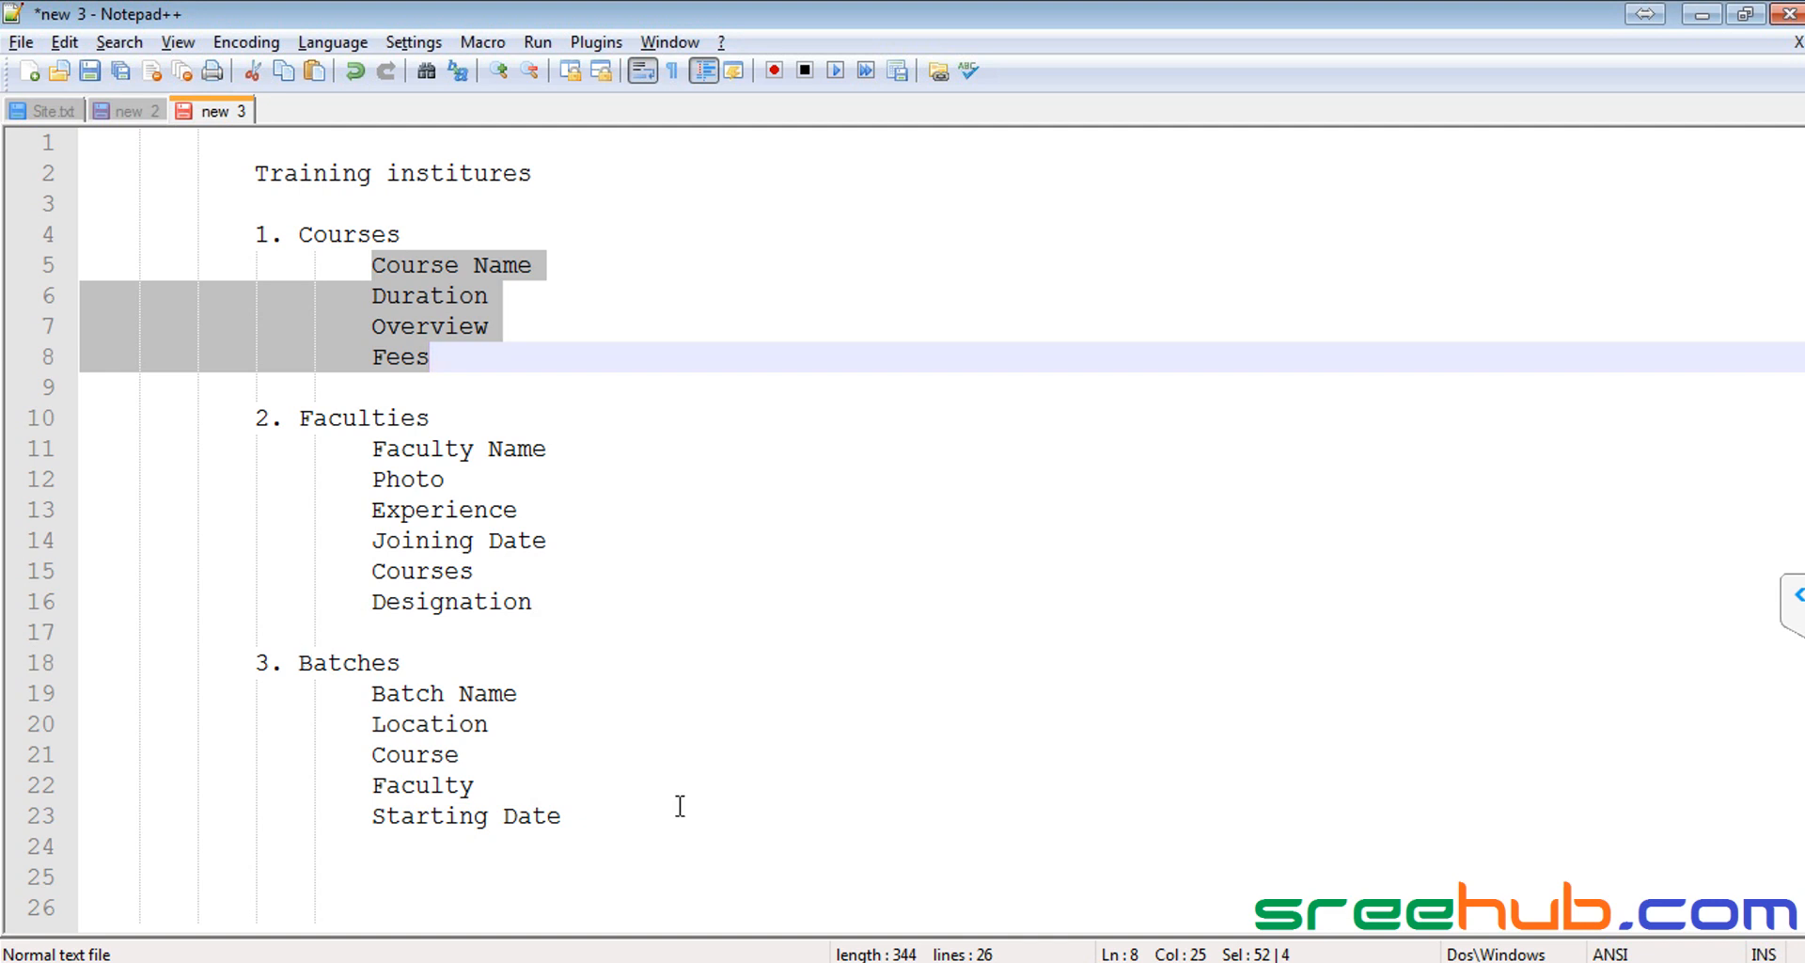
pyautogui.hotkey('alt', 'Tab')
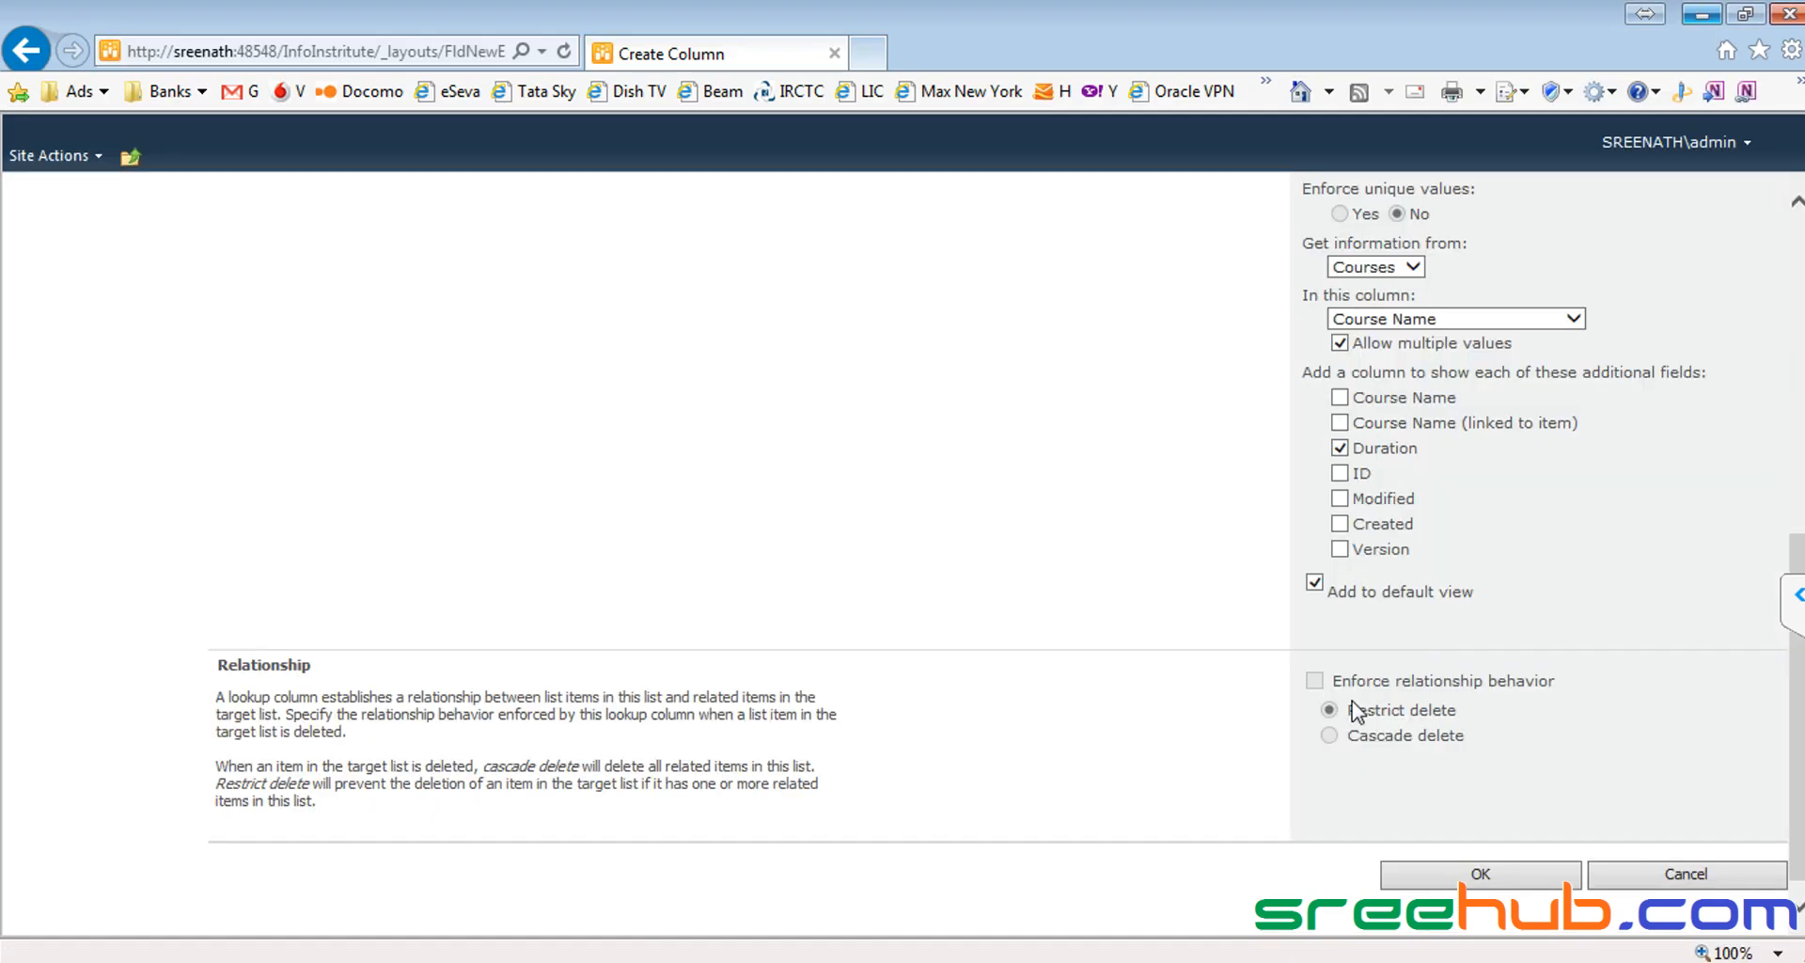
pyautogui.click(1499, 876)
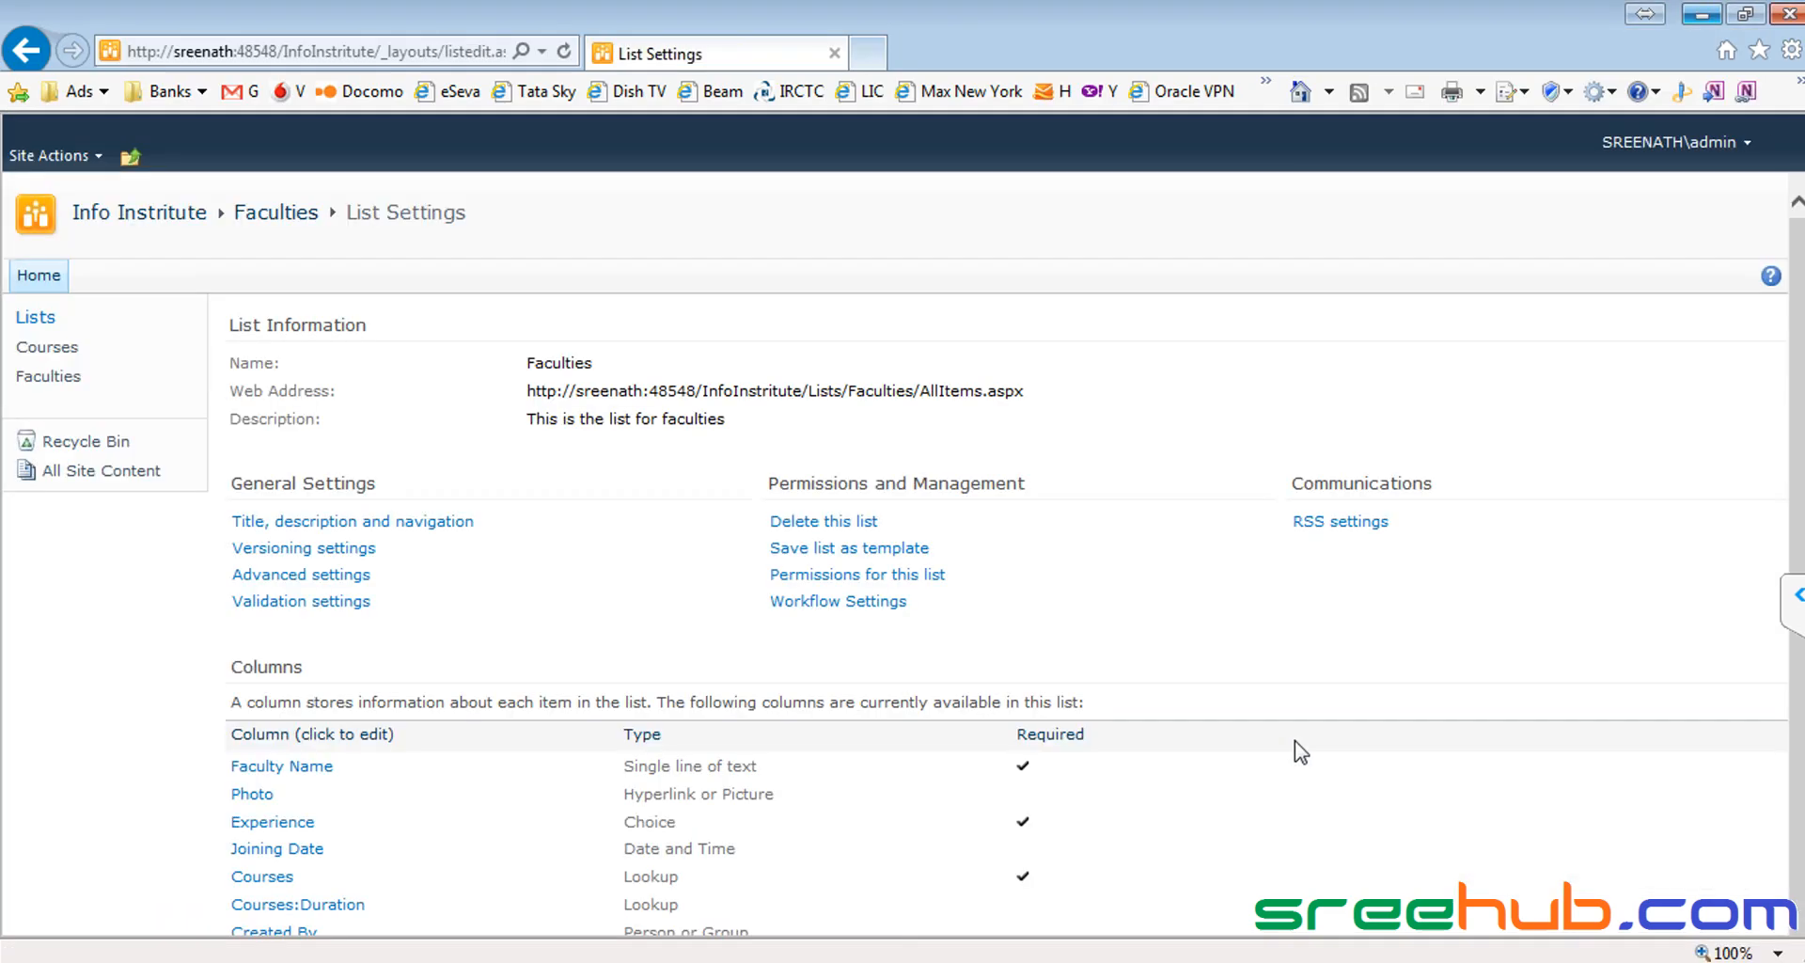
# Step: Check the Faculties column list and add the note "- Lookup" after Courses under Faculties in the Notepad++ notes
pyautogui.scroll(-3, 829, 690)
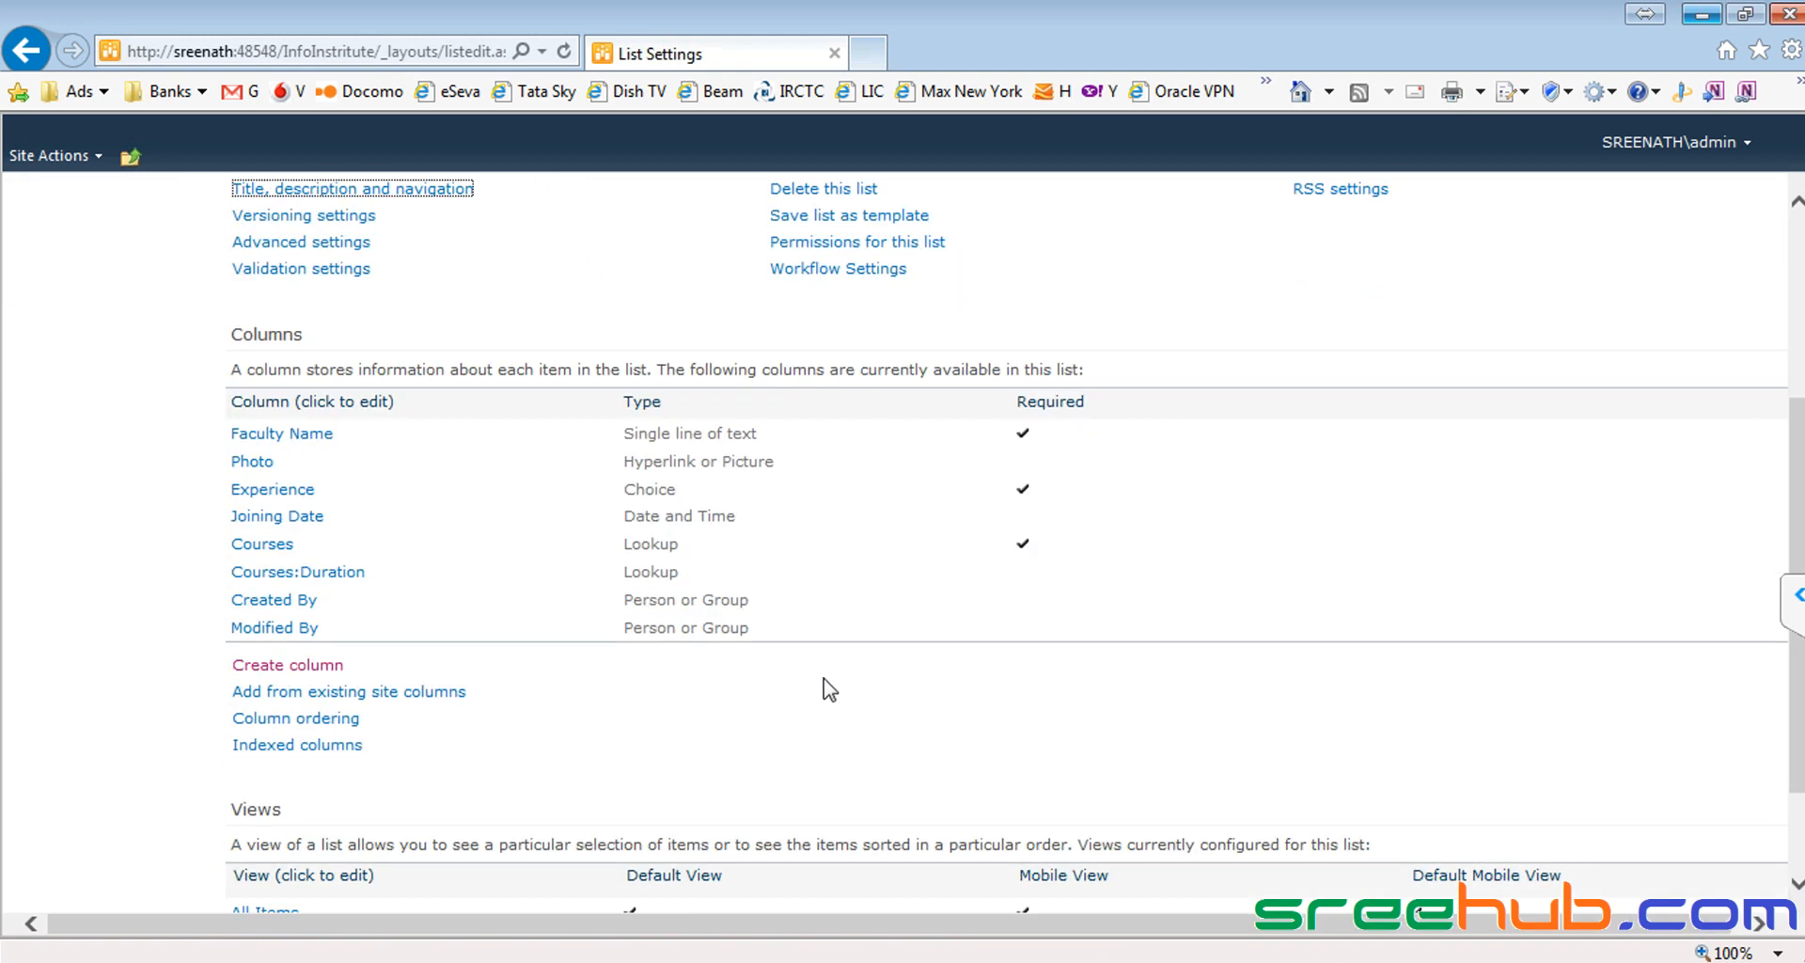
pyautogui.hotkey('alt', 'Tab')
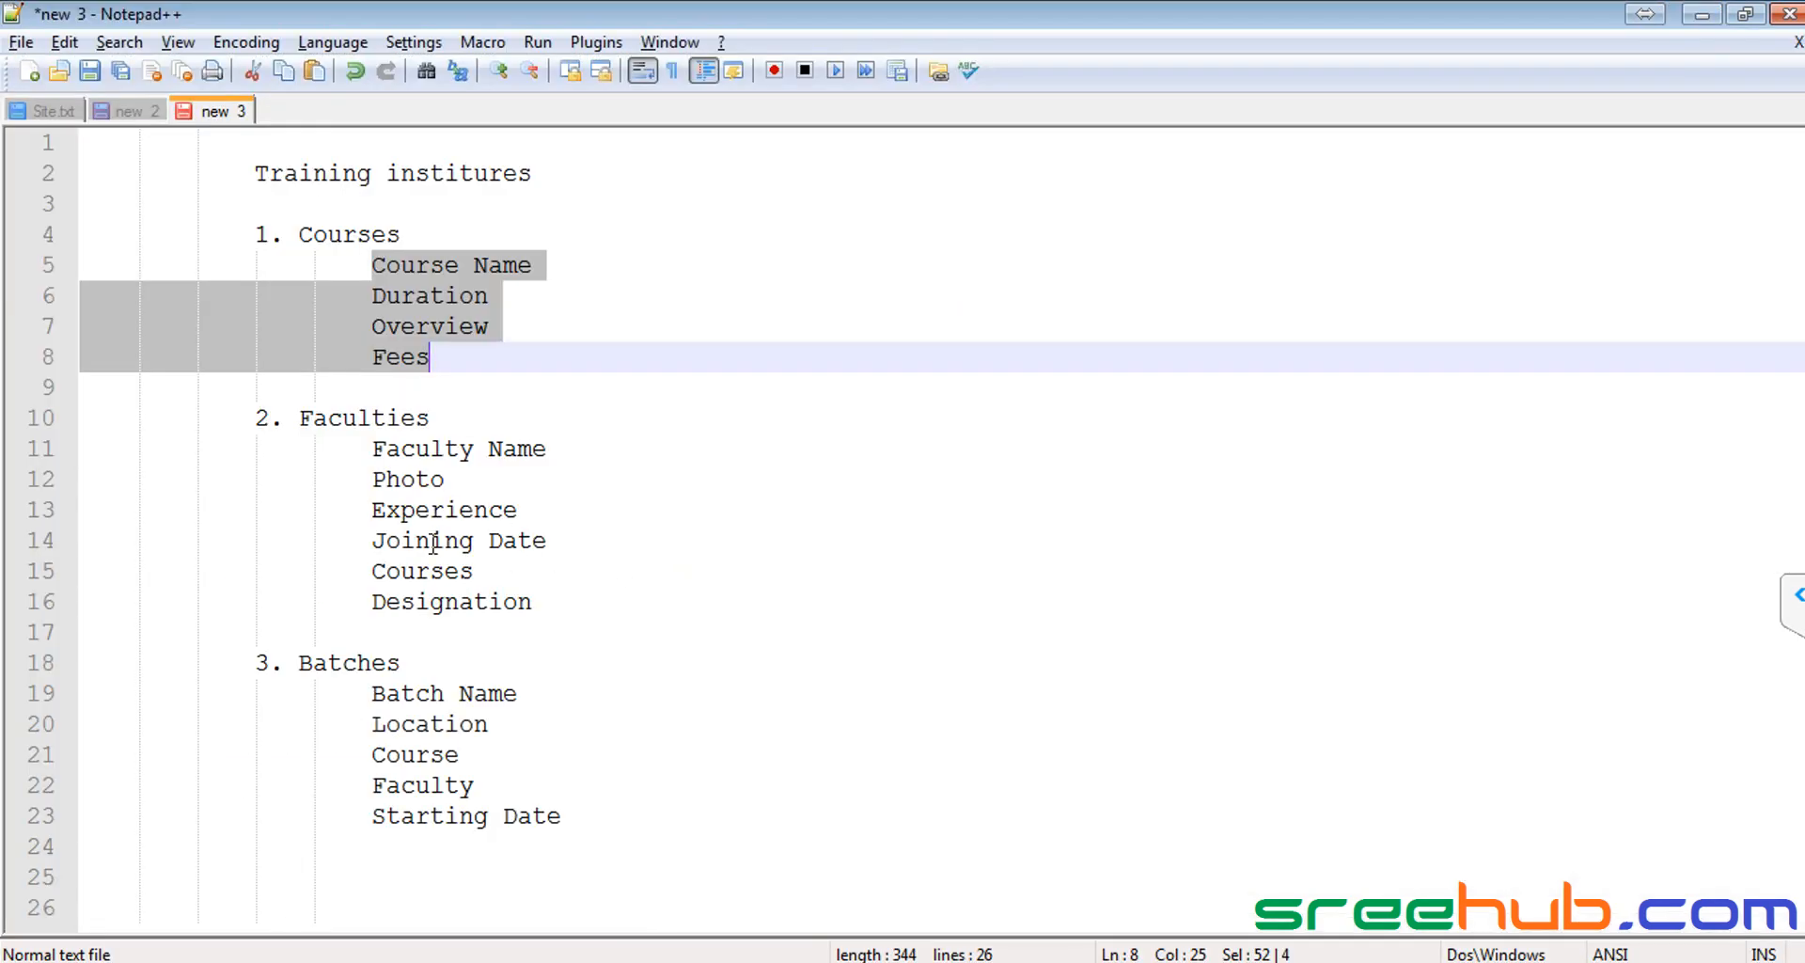
pyautogui.hotkey('alt', 'Tab')
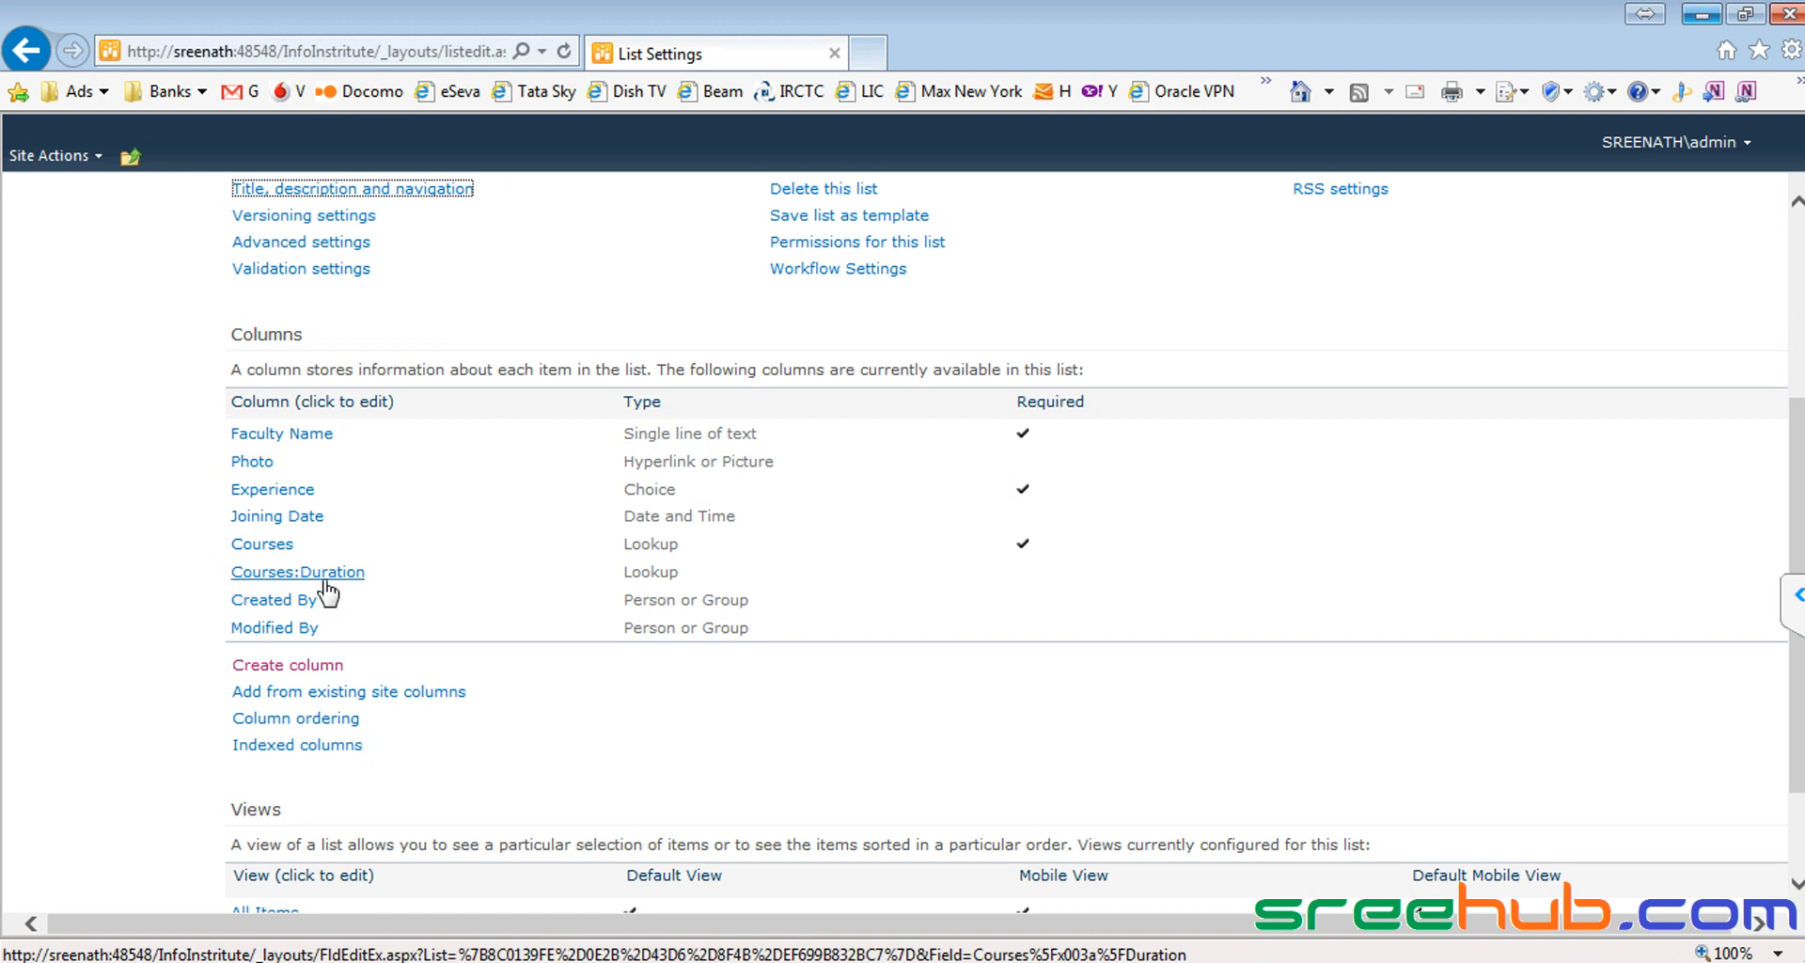
pyautogui.hotkey('alt', 'Tab')
pyautogui.doubleClick(430, 571)
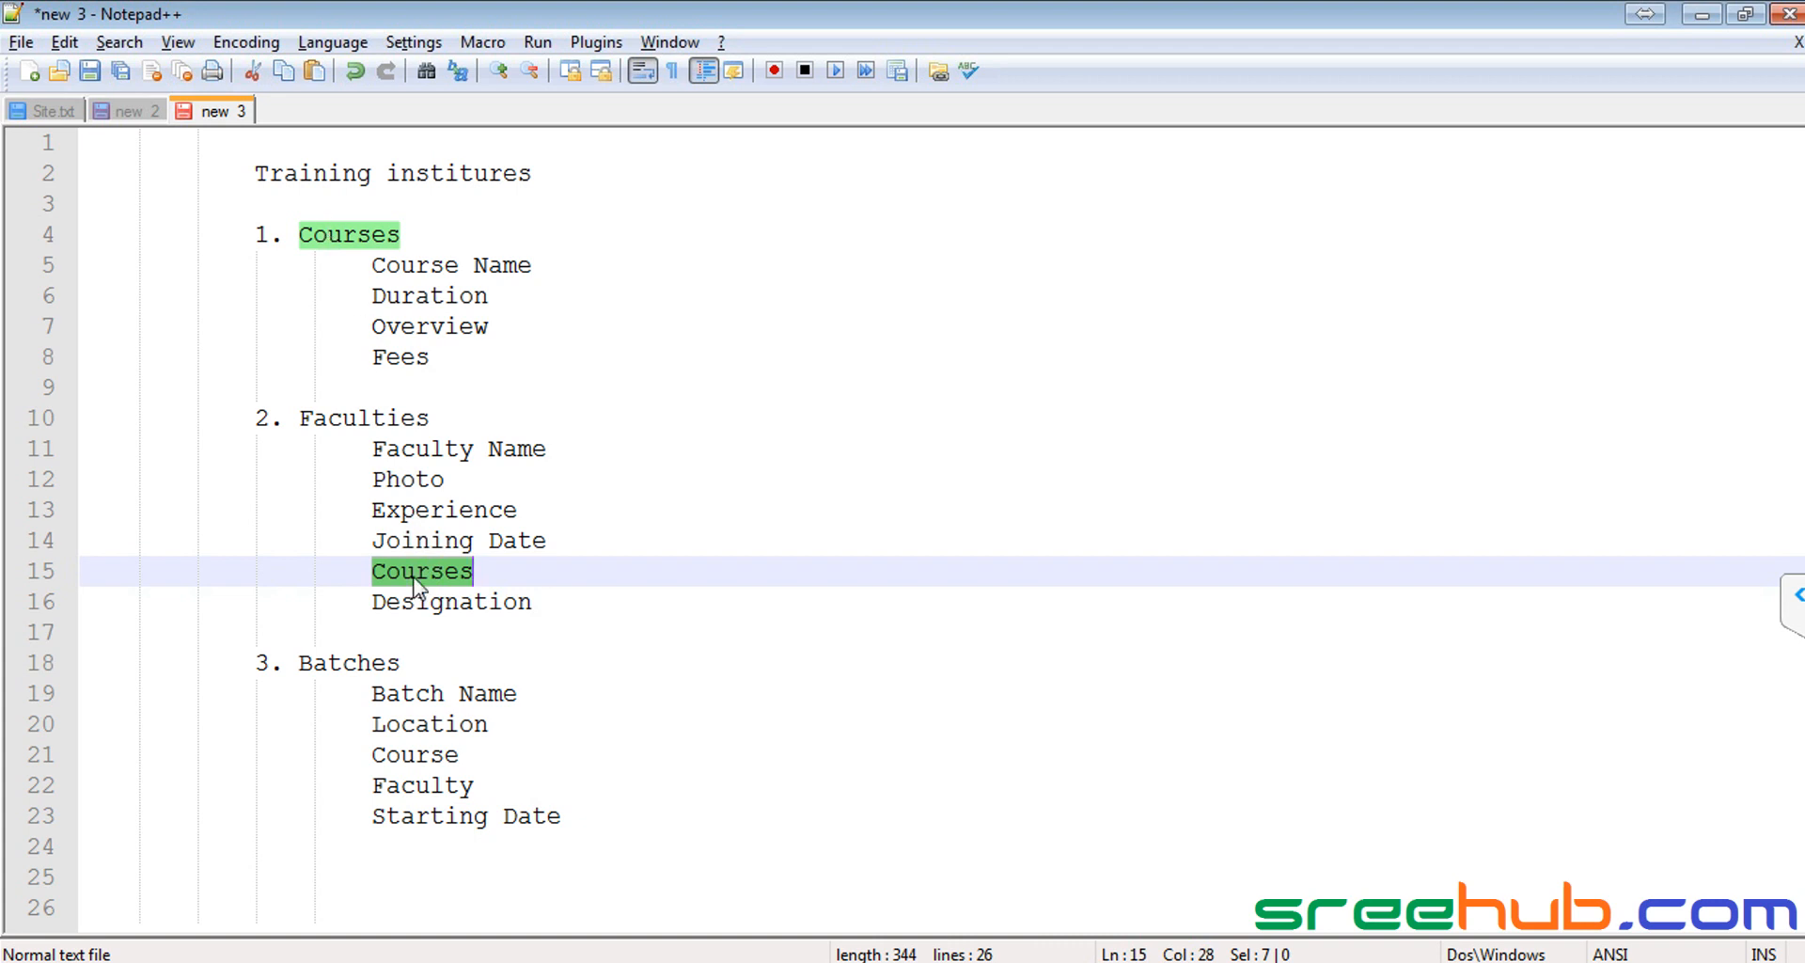
pyautogui.click(515, 571)
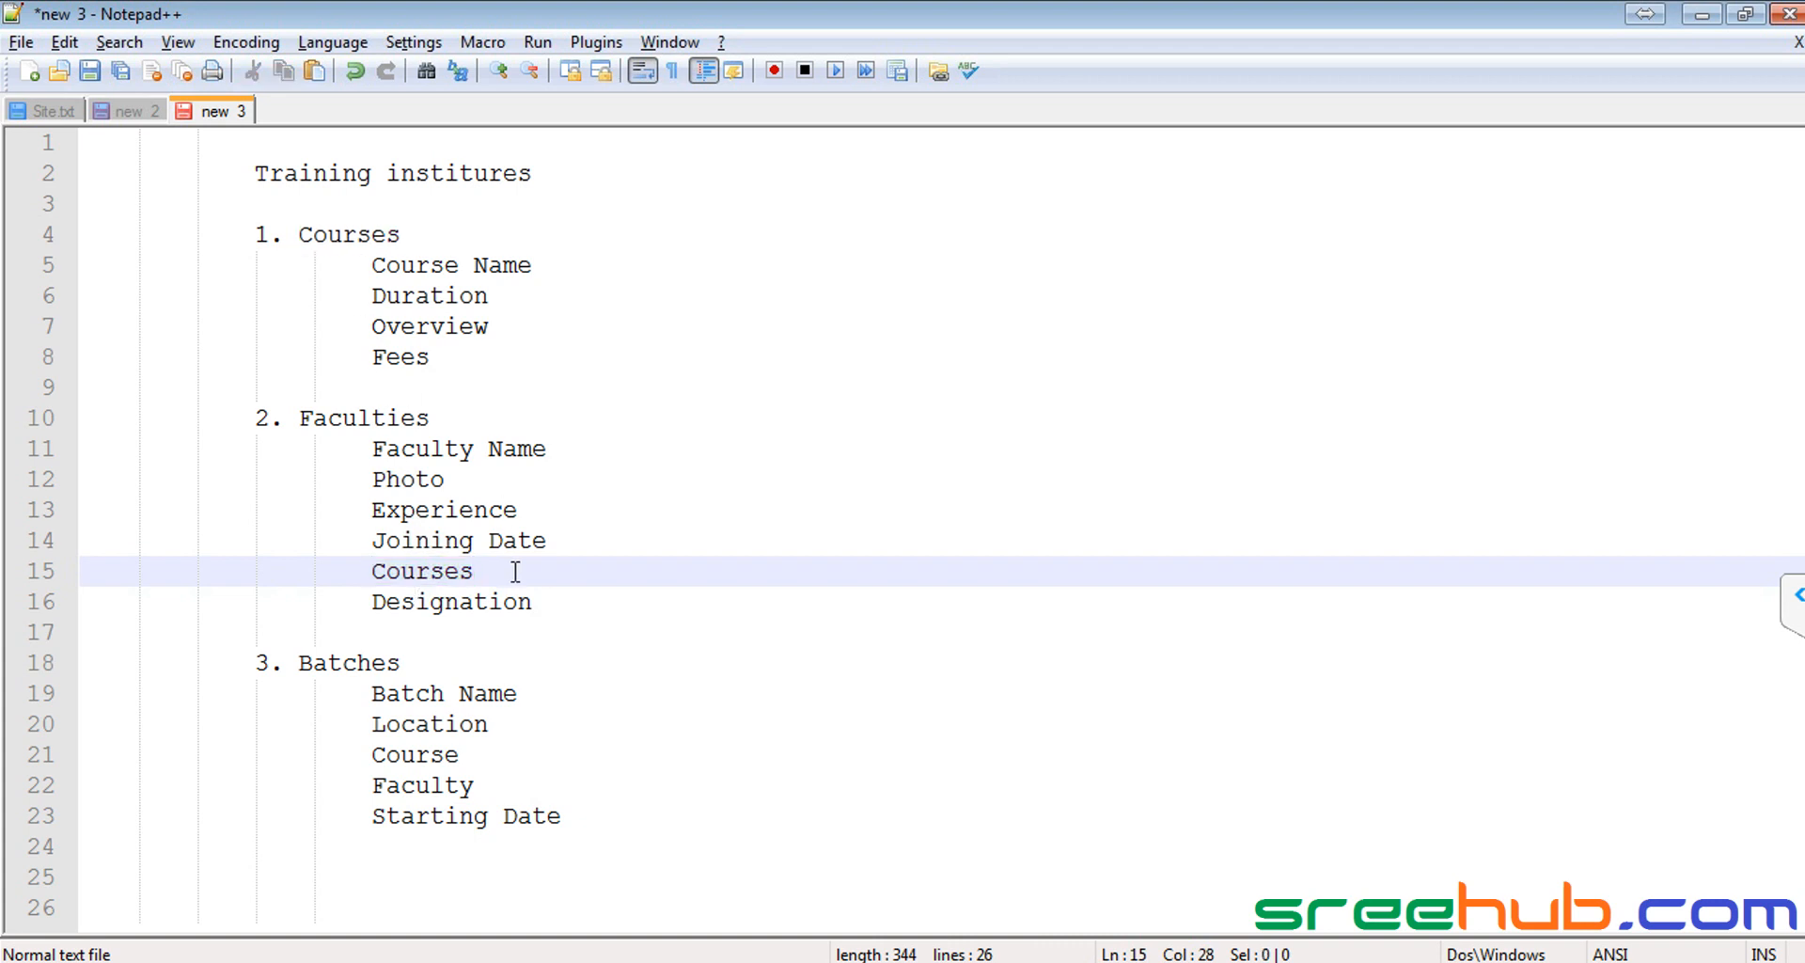
pyautogui.write('- Lookup')
pyautogui.moveTo(299, 235); pyautogui.dragTo(432, 357)
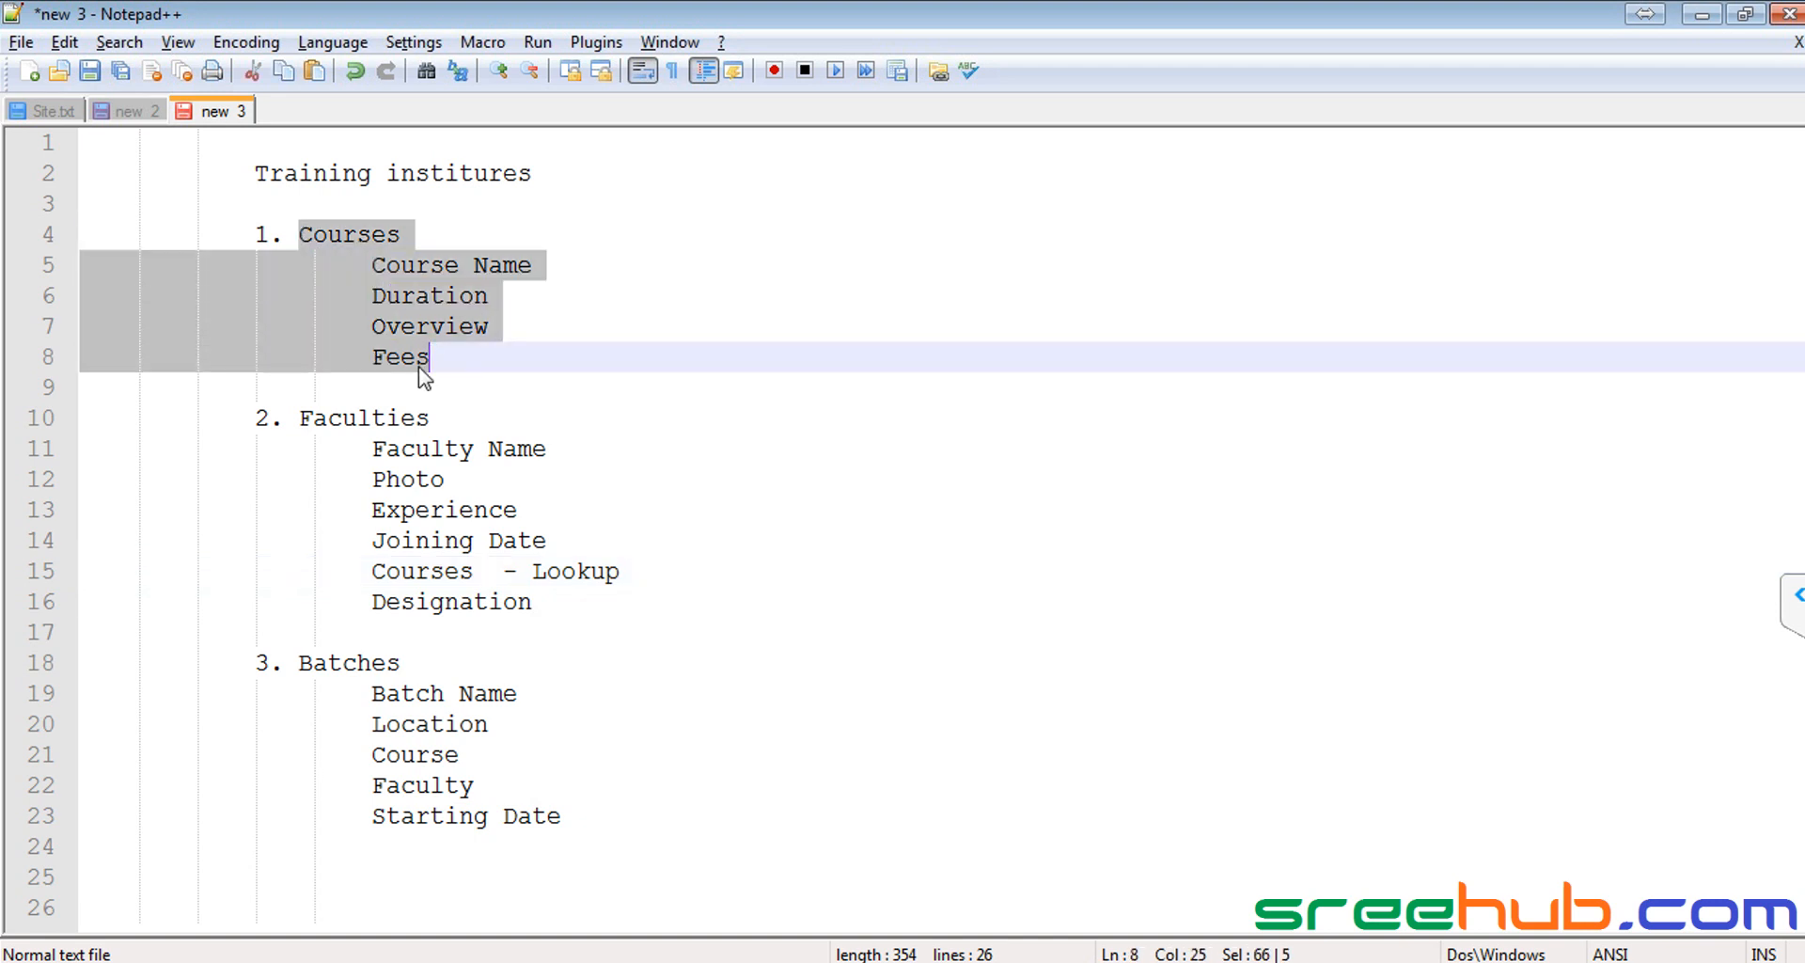
pyautogui.doubleClick(308, 243)
pyautogui.moveTo(373, 265); pyautogui.dragTo(583, 268)
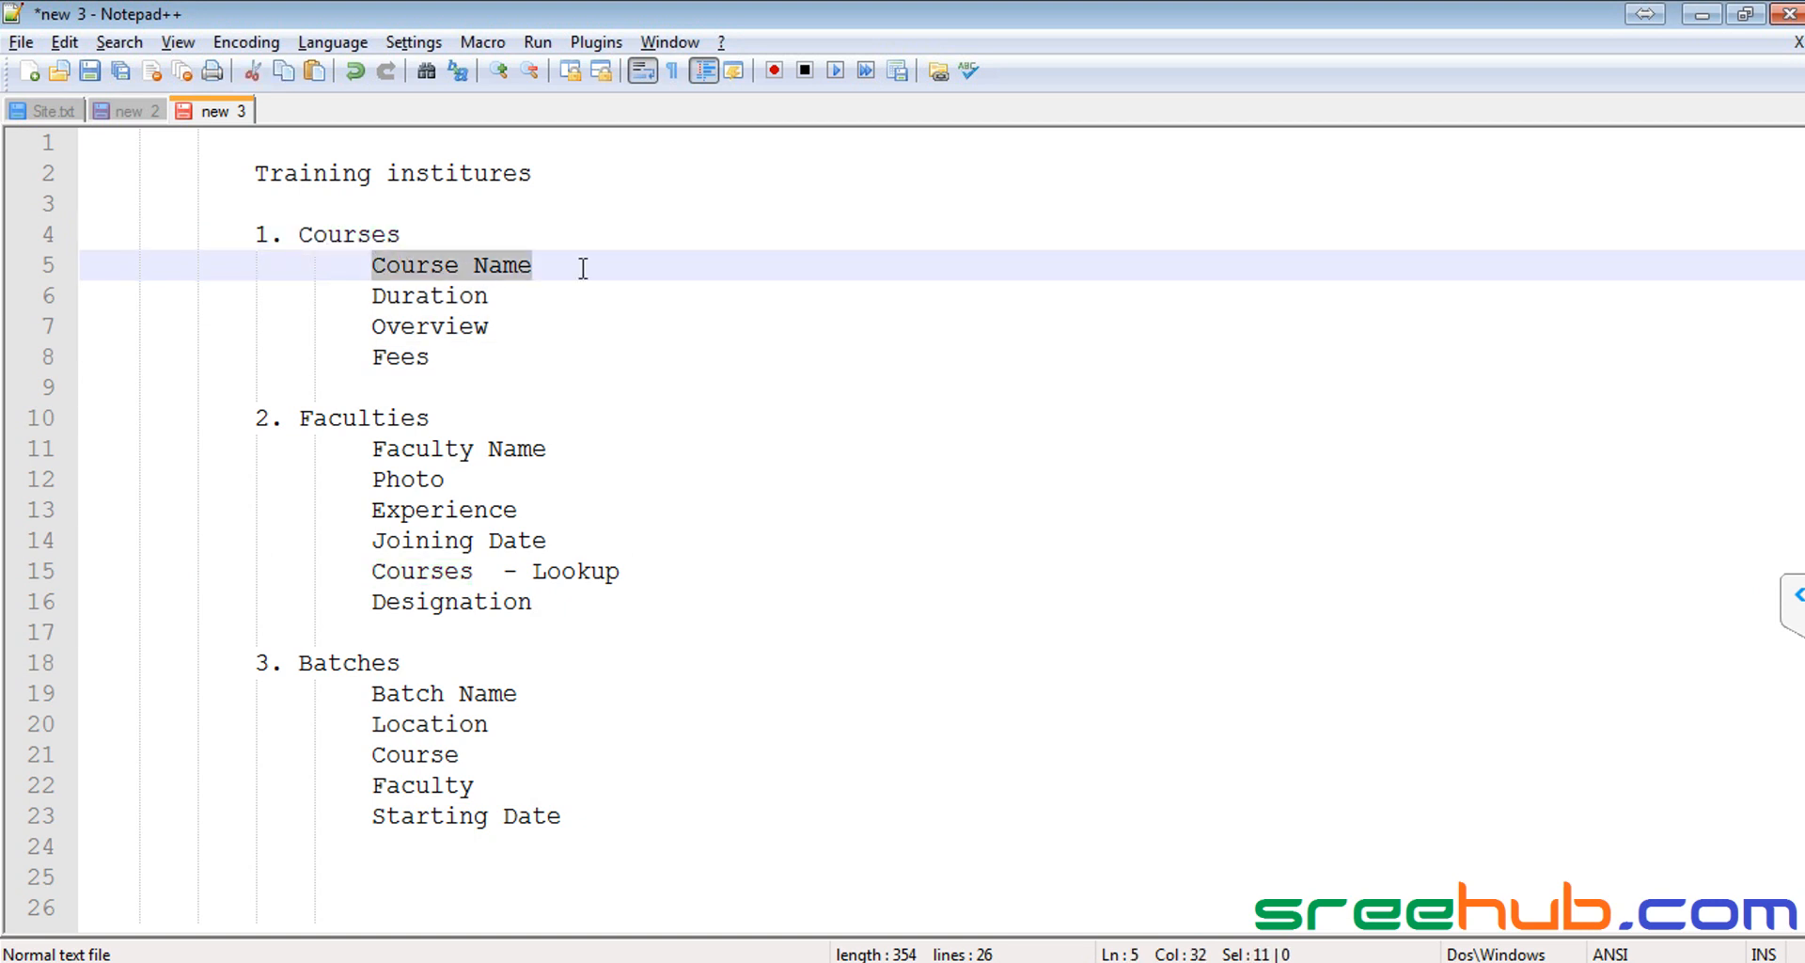
pyautogui.doubleClick(451, 268)
pyautogui.click(415, 543)
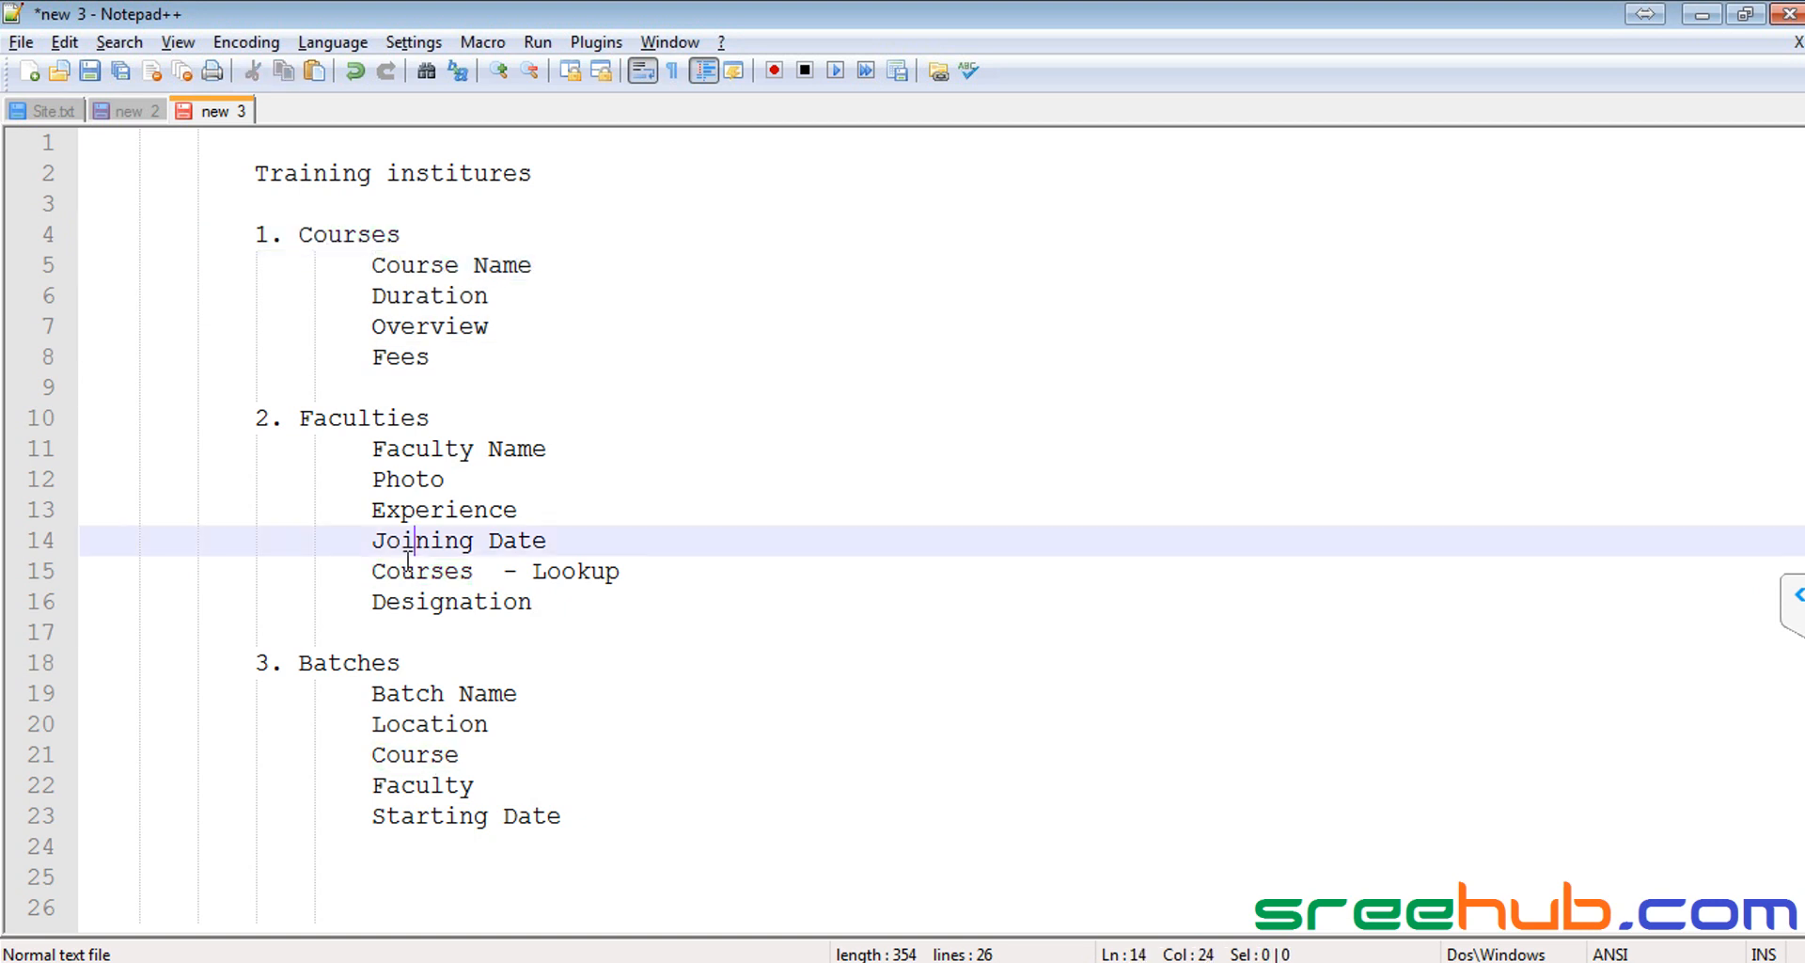
pyautogui.moveTo(372, 570); pyautogui.dragTo(475, 571)
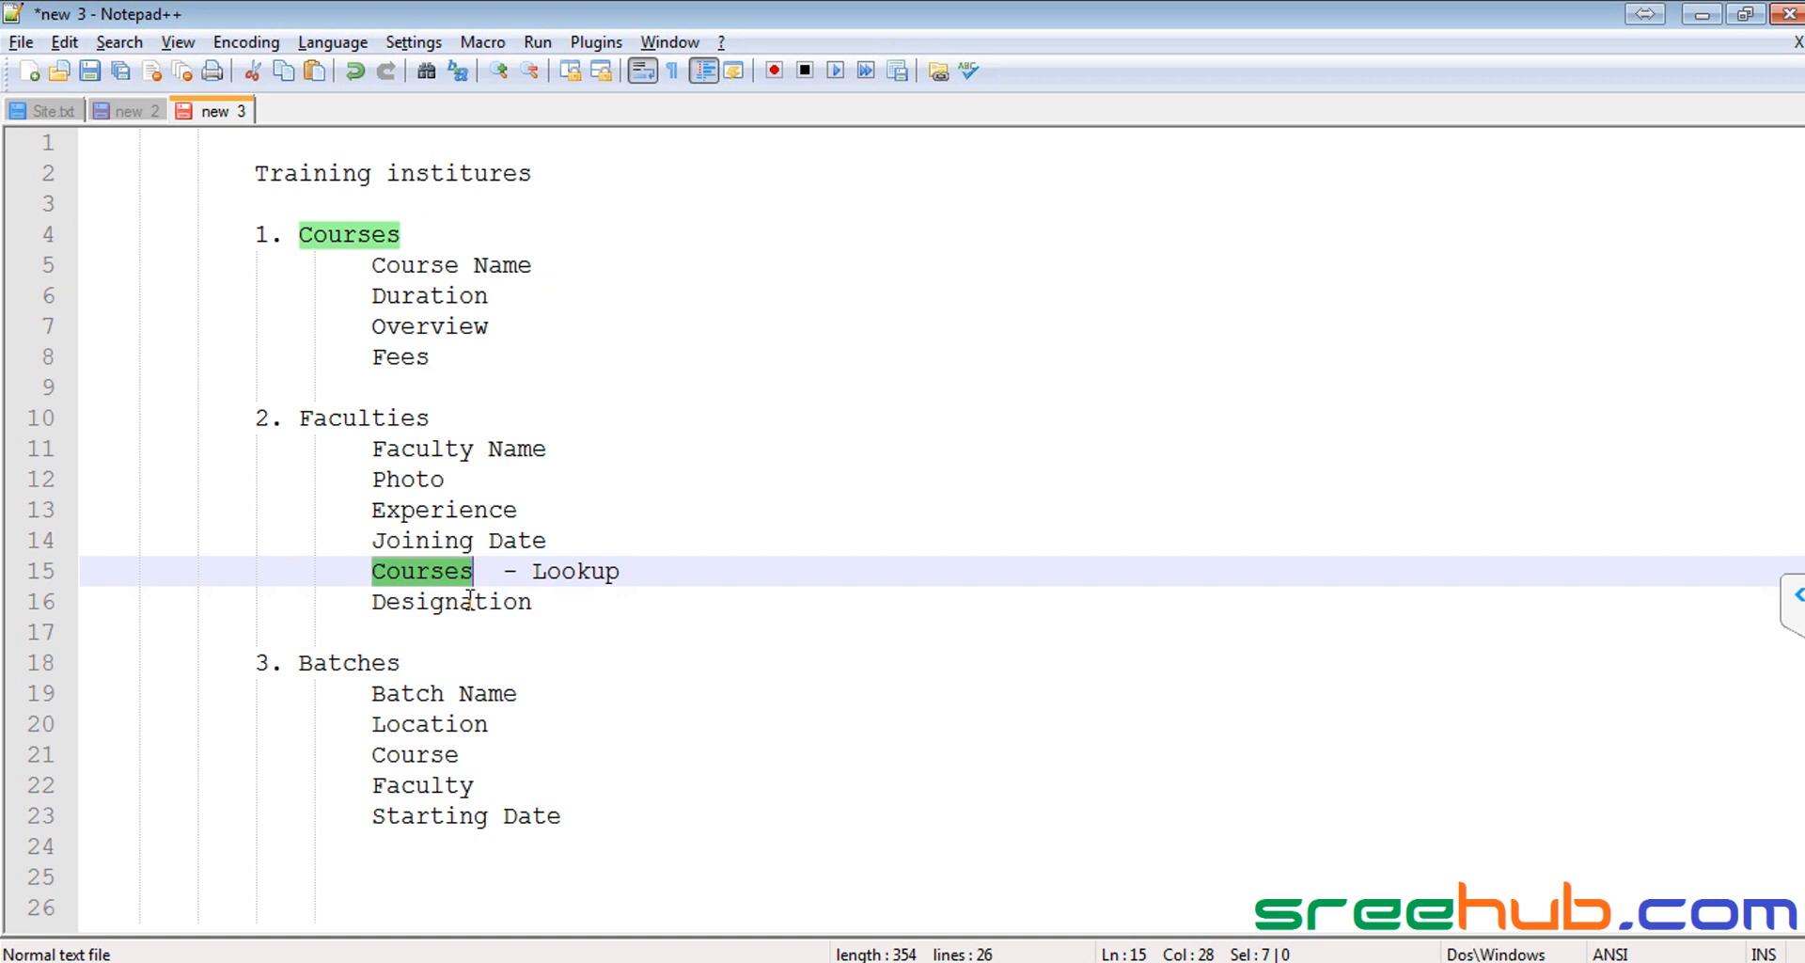
# Step: Copy Designation from the Notepad++ notes and start a new column with that name for the Faculties list in SharePoint
pyautogui.doubleClick(471, 603)
pyautogui.hotkey('ctrl', 'c')
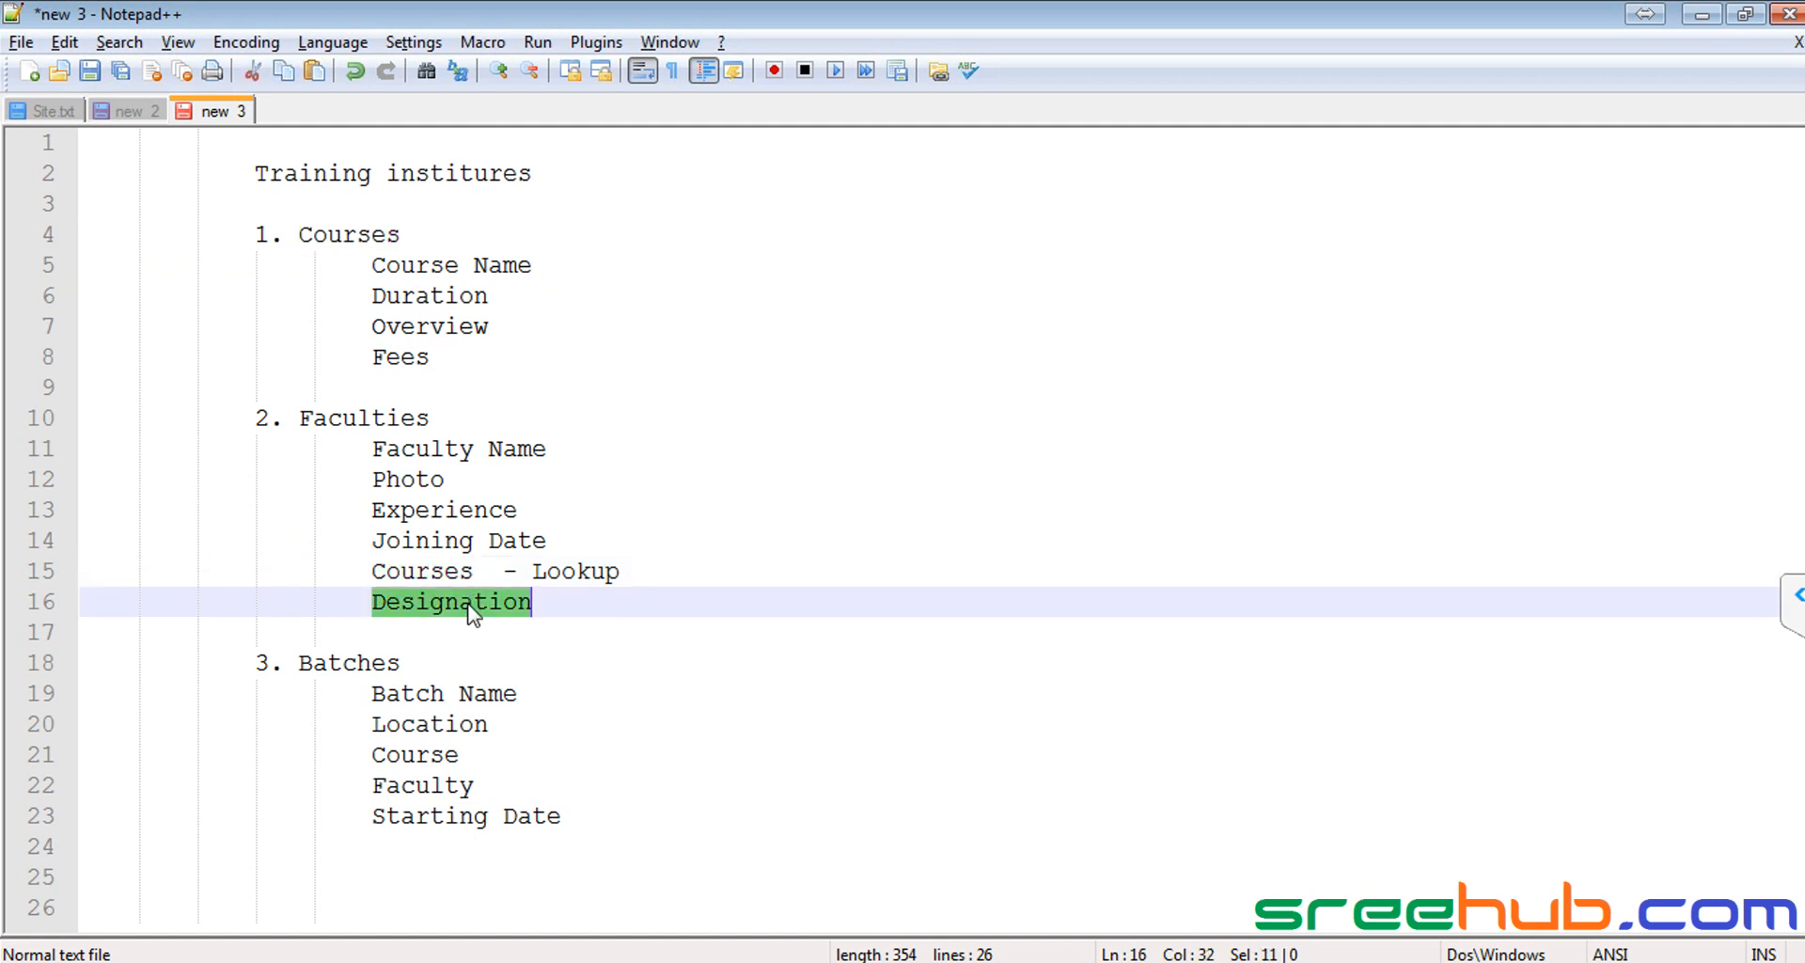
pyautogui.hotkey('alt', 'Tab')
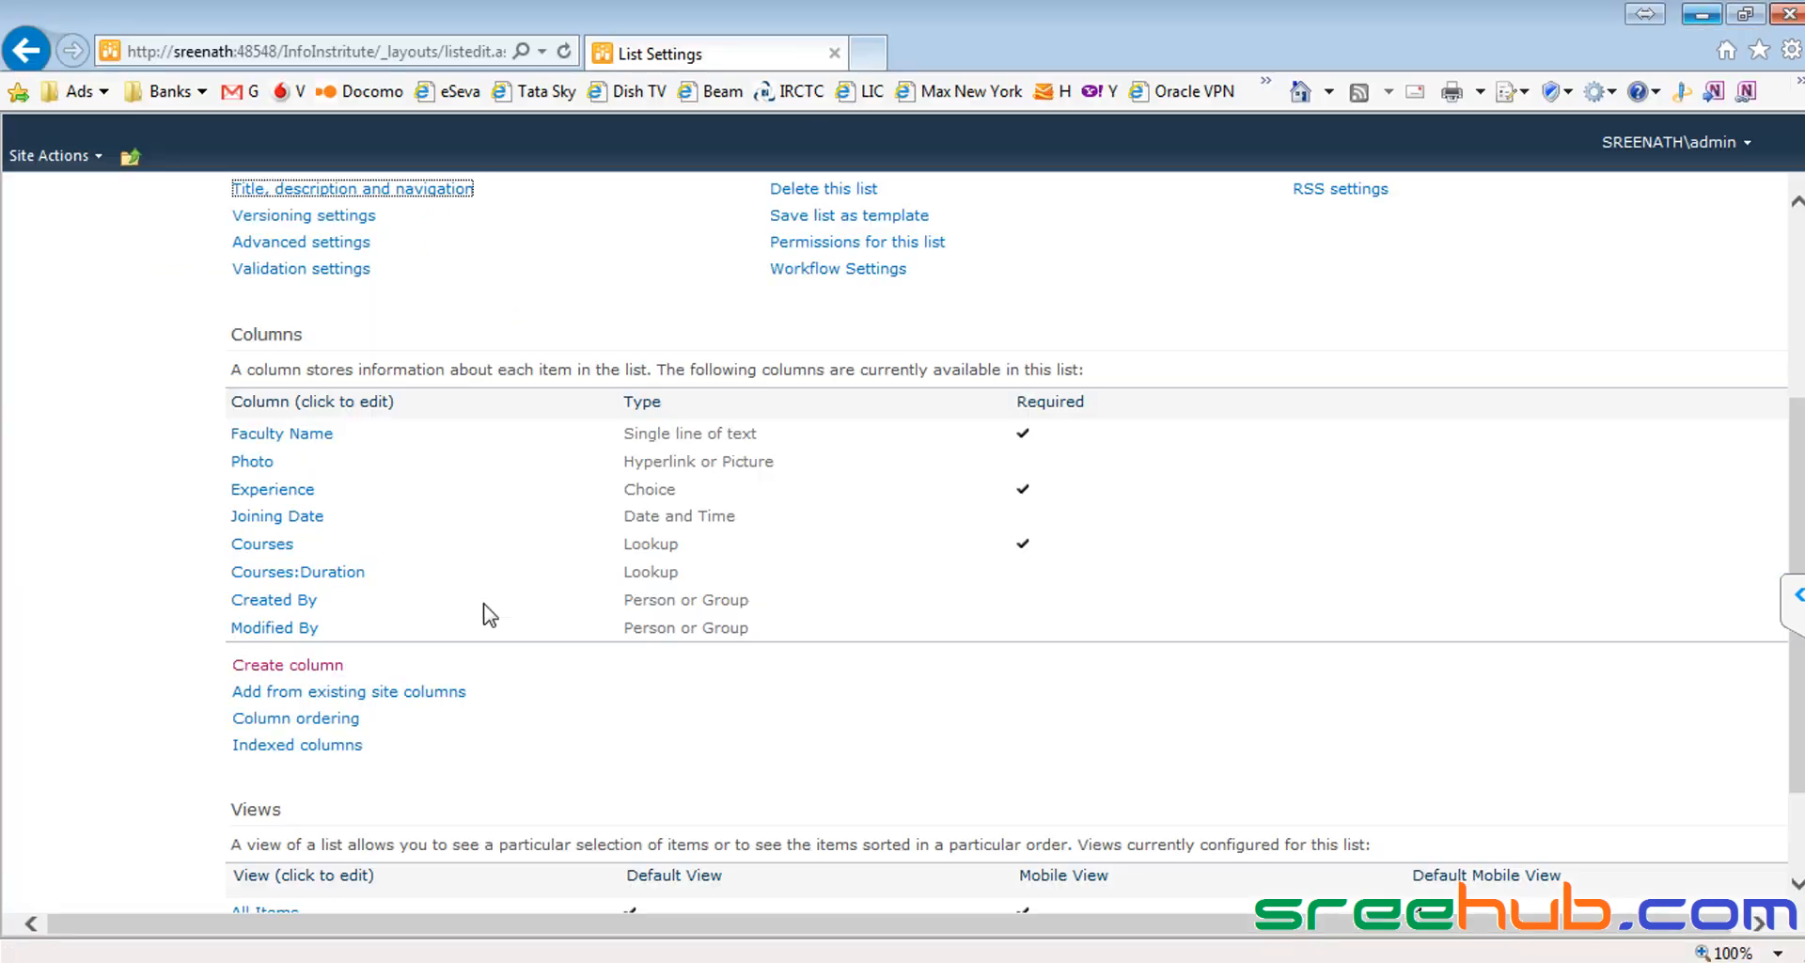
pyautogui.click(290, 670)
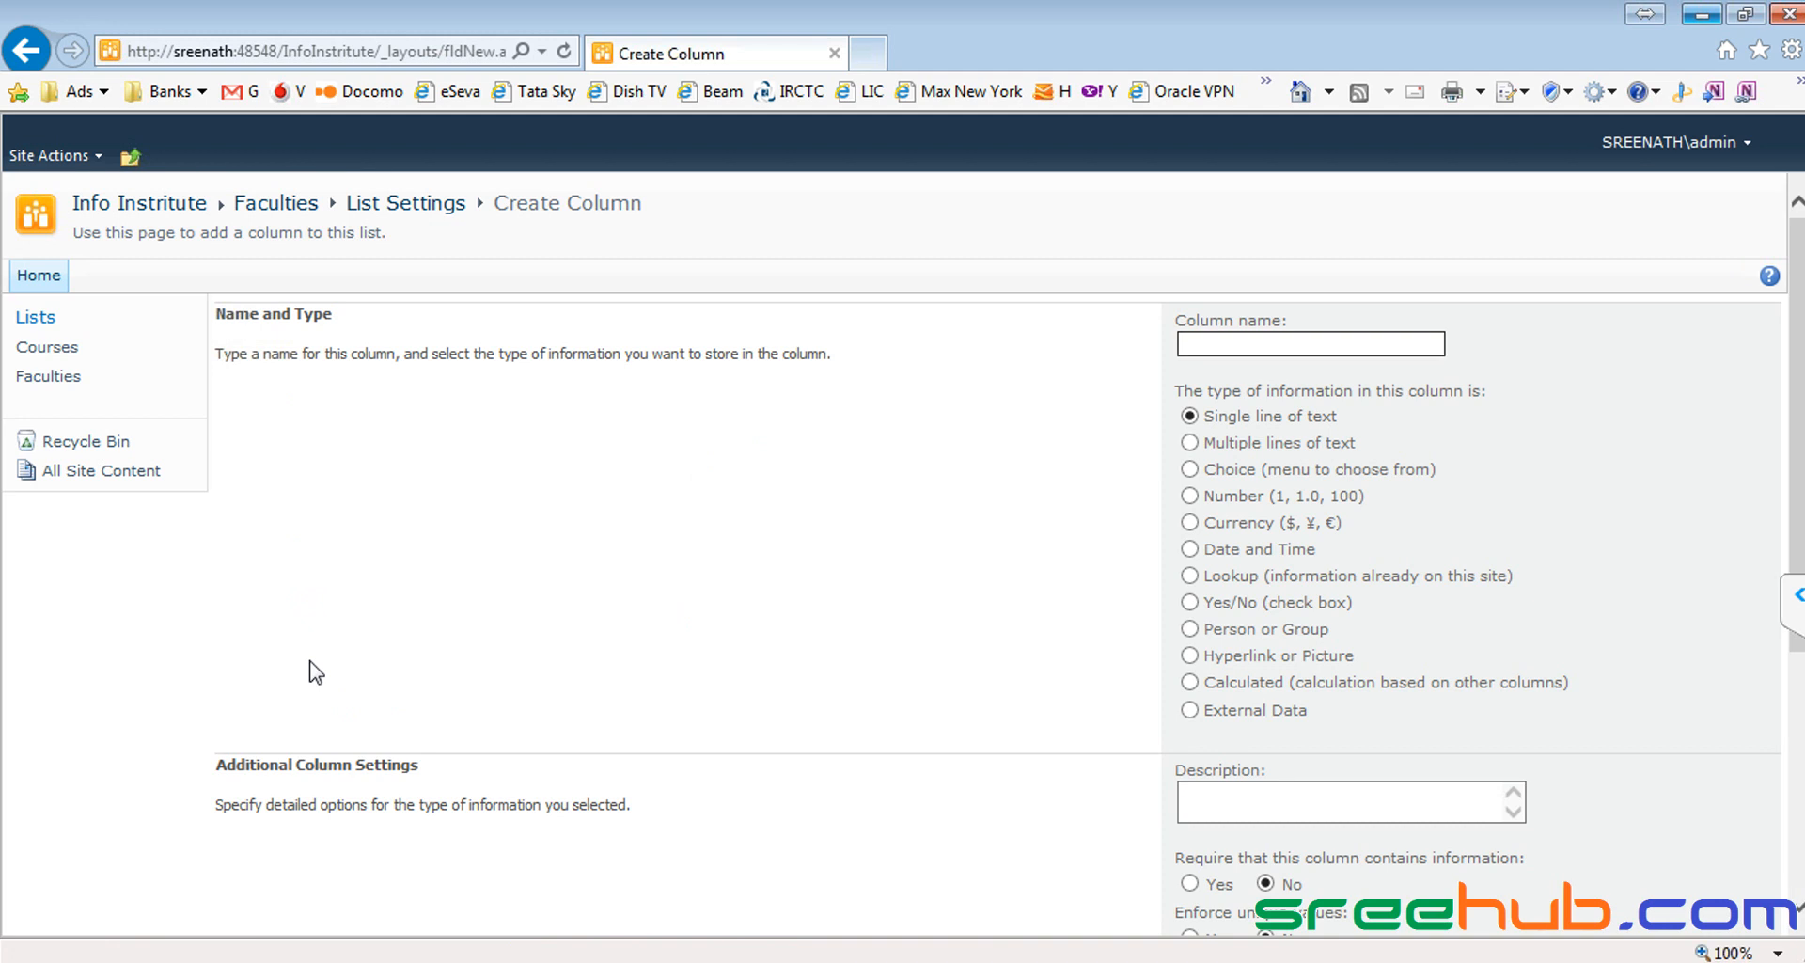
pyautogui.hotkey('ctrl', 'v')
# Step: Check the Experience entry in the Notepad++ notes and set the Designation column's type to Calculated in SharePoint
pyautogui.hotkey('alt', 'Tab')
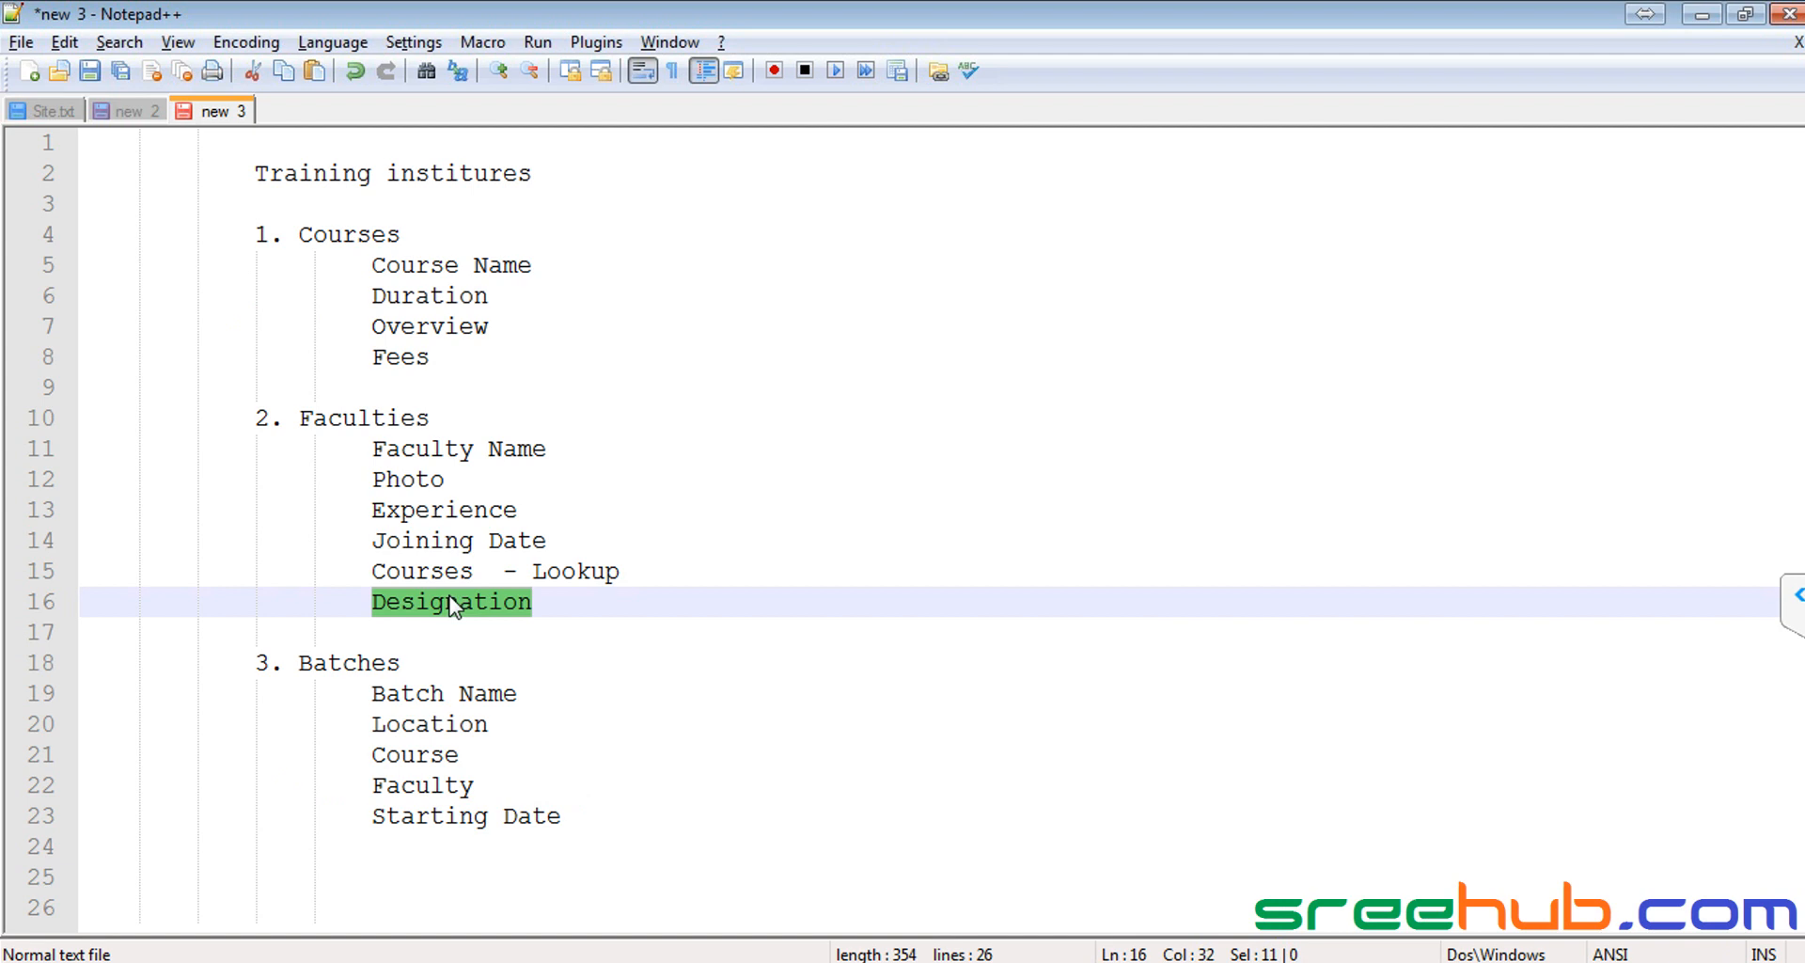
pyautogui.doubleClick(450, 509)
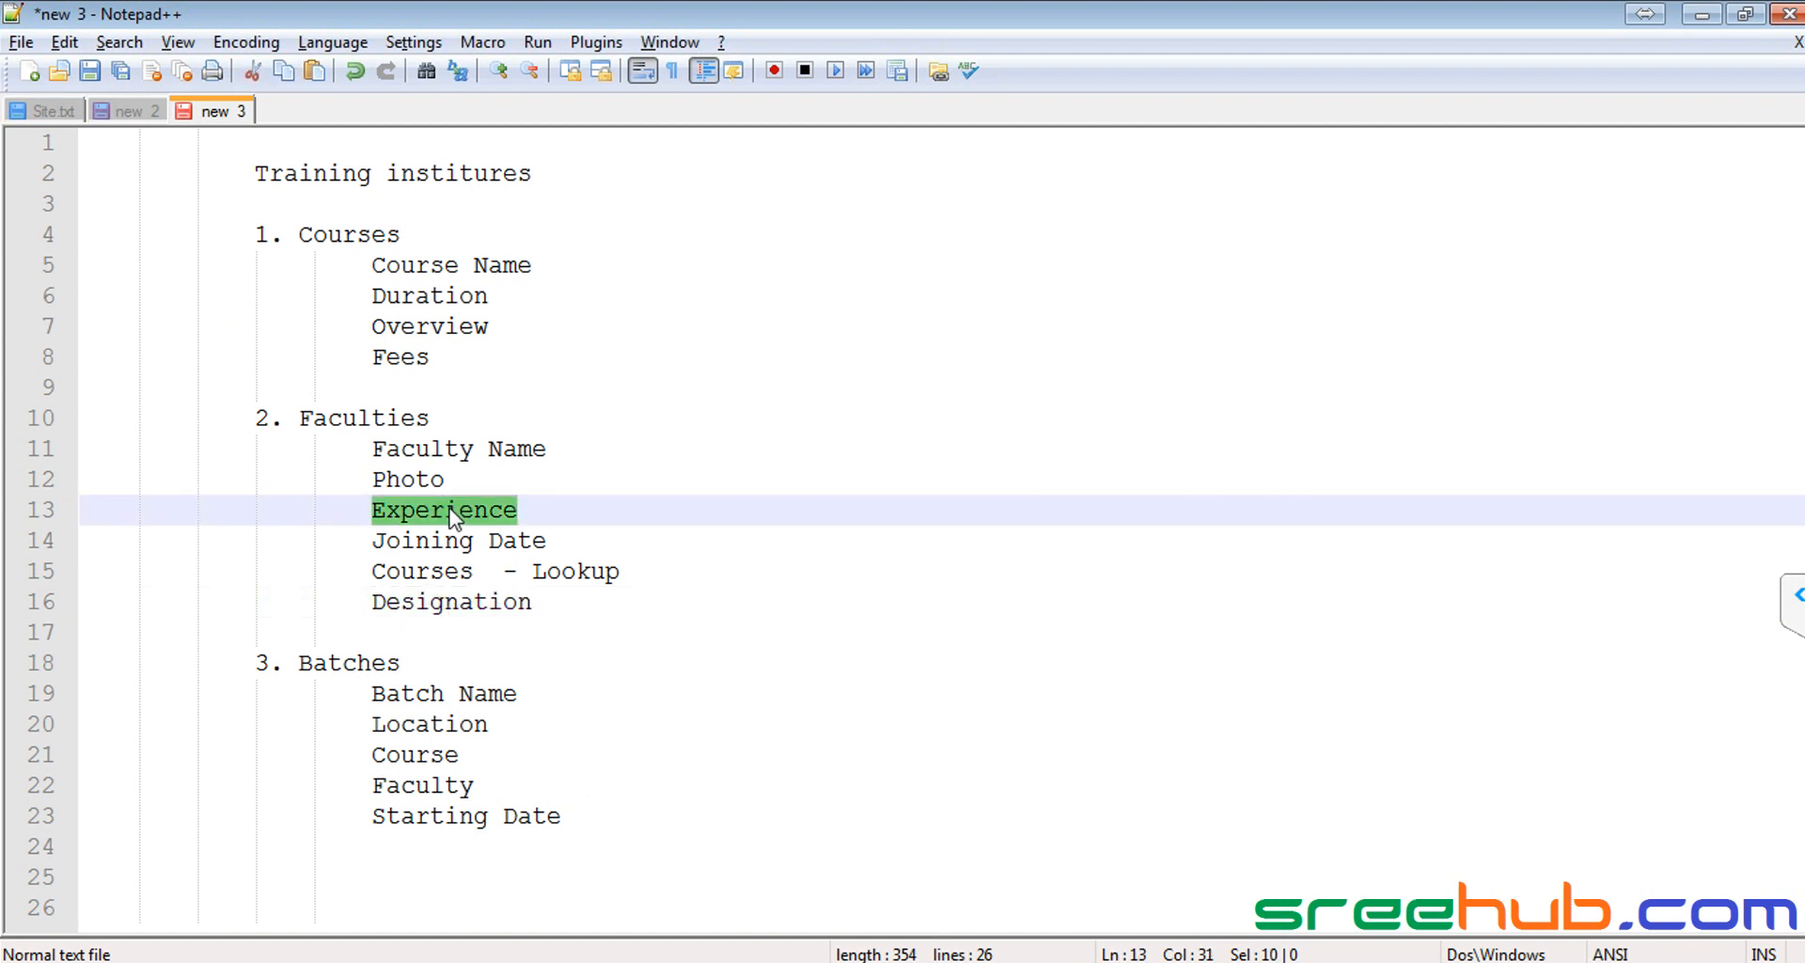
pyautogui.hotkey('alt', 'Tab')
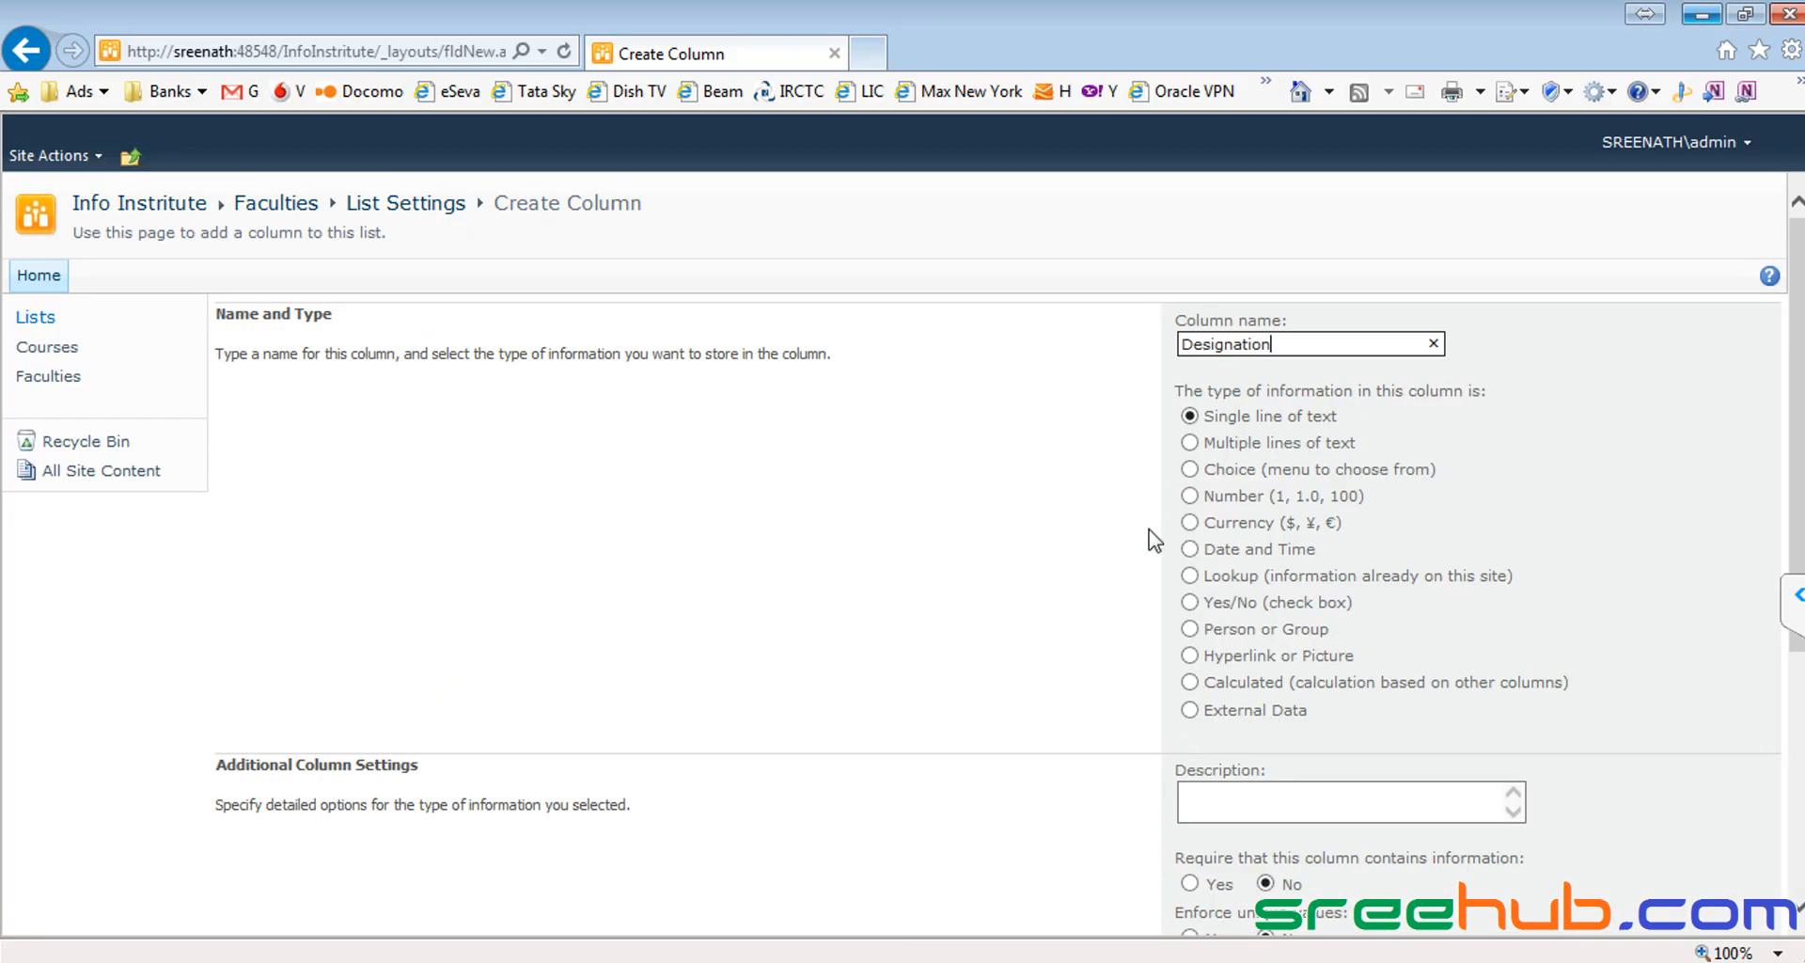
pyautogui.hotkey('alt', 'Tab')
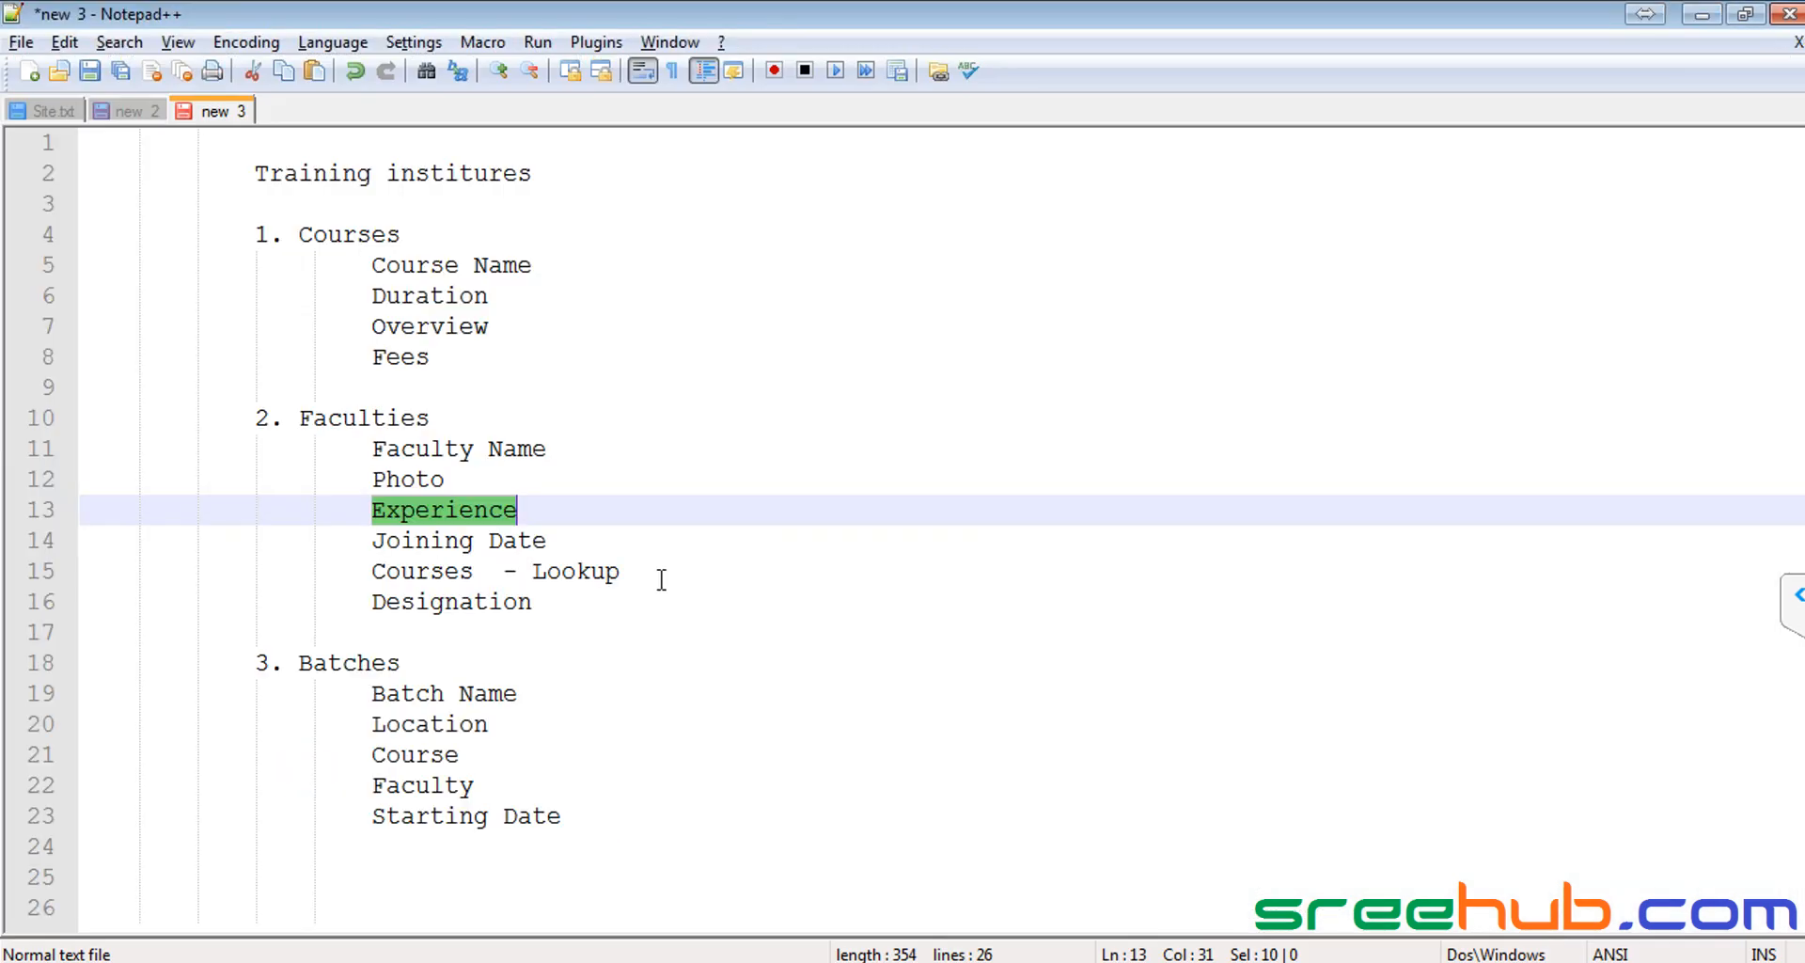
pyautogui.hotkey('alt', 'Tab')
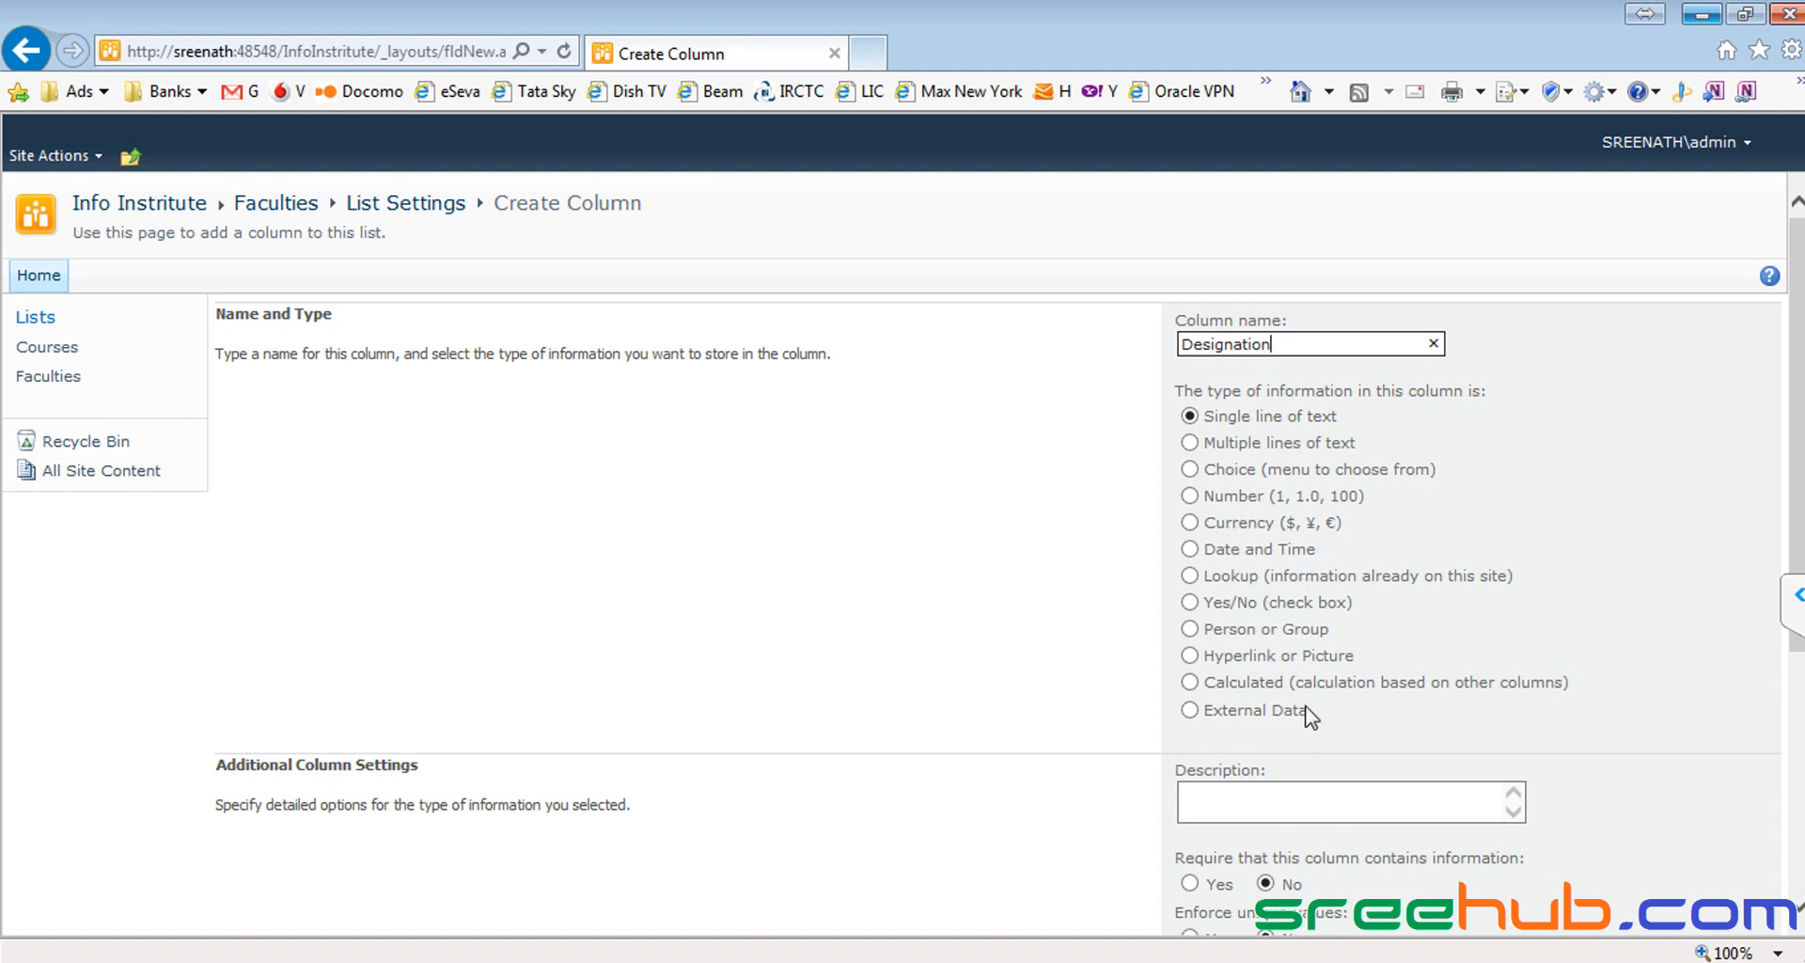
pyautogui.click(1190, 681)
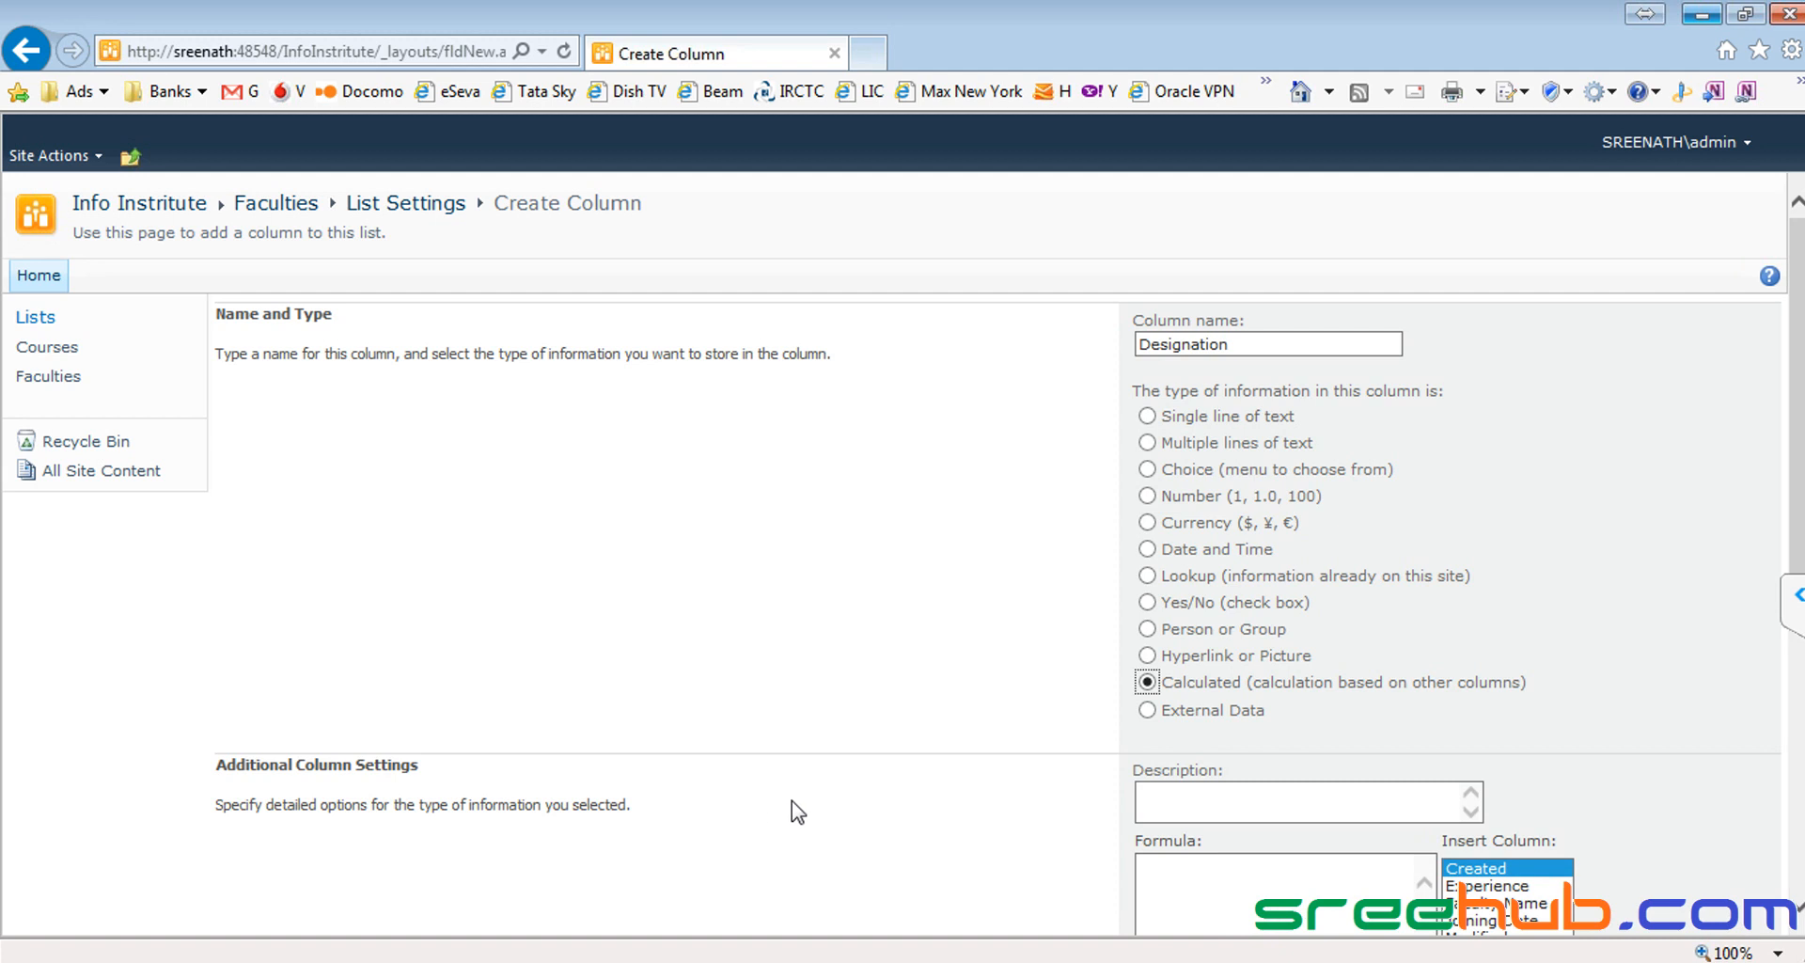
# Step: Switch to Notepad++, mark the Experience entry in the notes, and open a new blank document with an indented starting line
pyautogui.hotkey('alt', 'Tab')
pyautogui.doubleClick(492, 507)
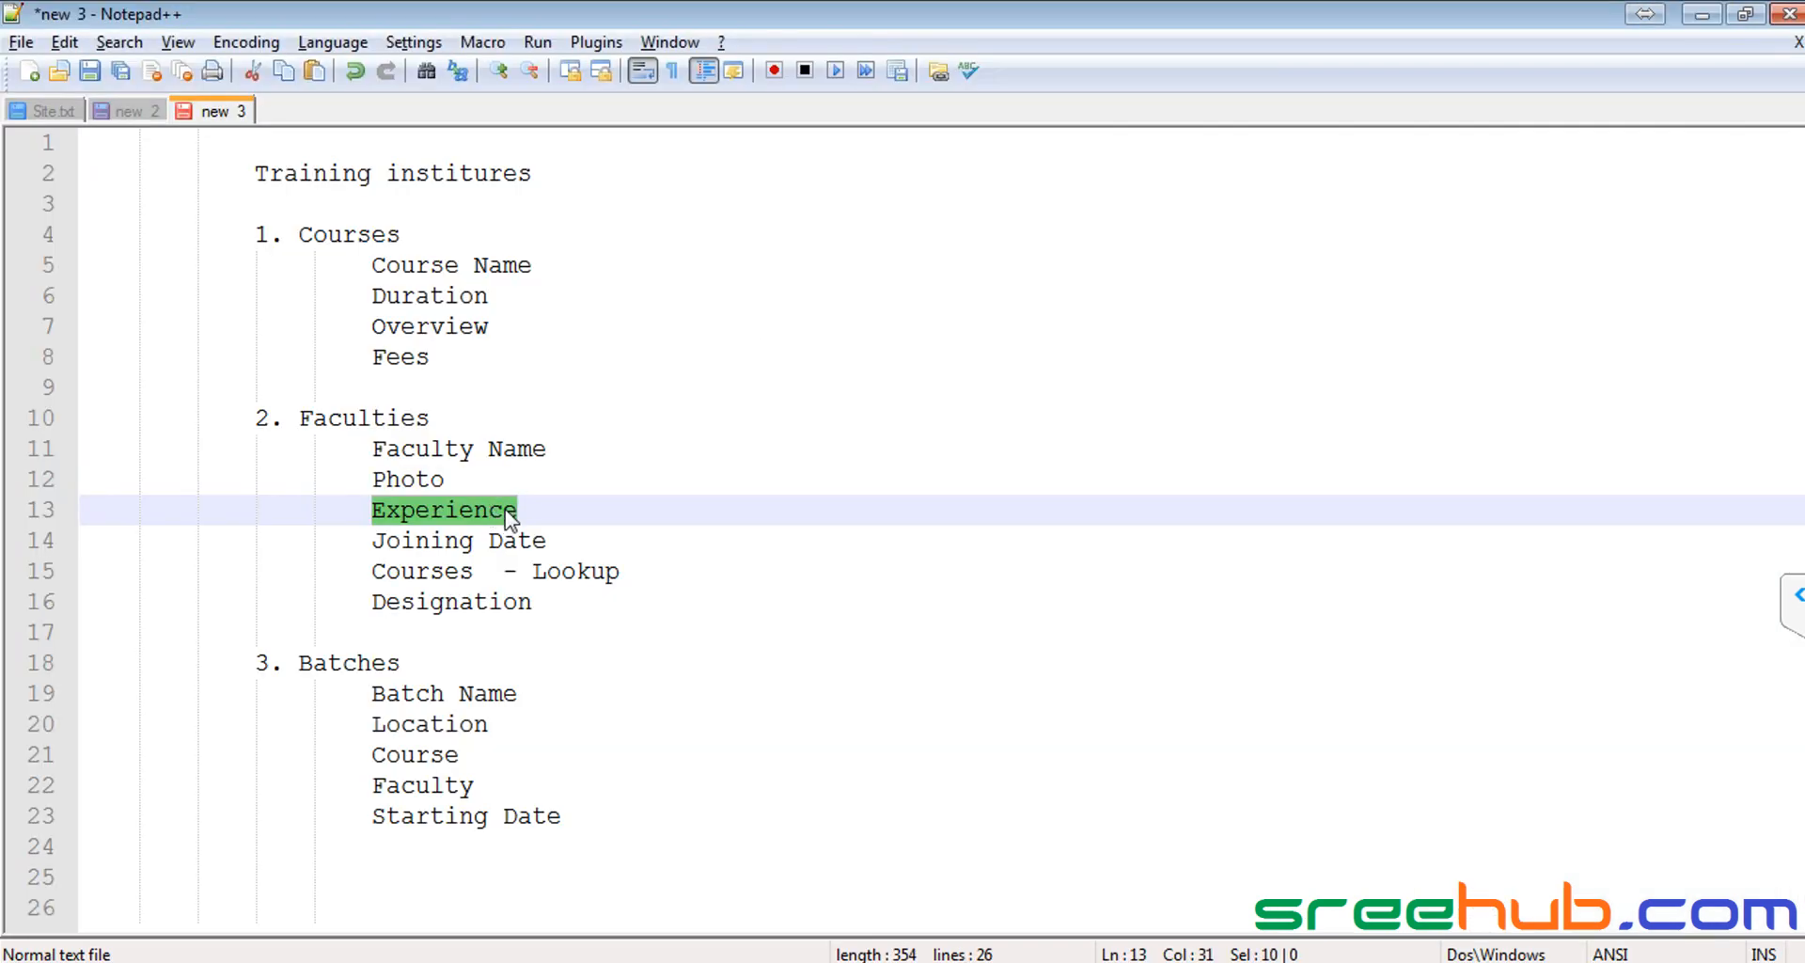
pyautogui.click(672, 508)
pyautogui.press('Tab')
pyautogui.press('Tab')
pyautogui.press('Tab')
pyautogui.press('Tab')
pyautogui.press('Tab')
pyautogui.press('Tab')
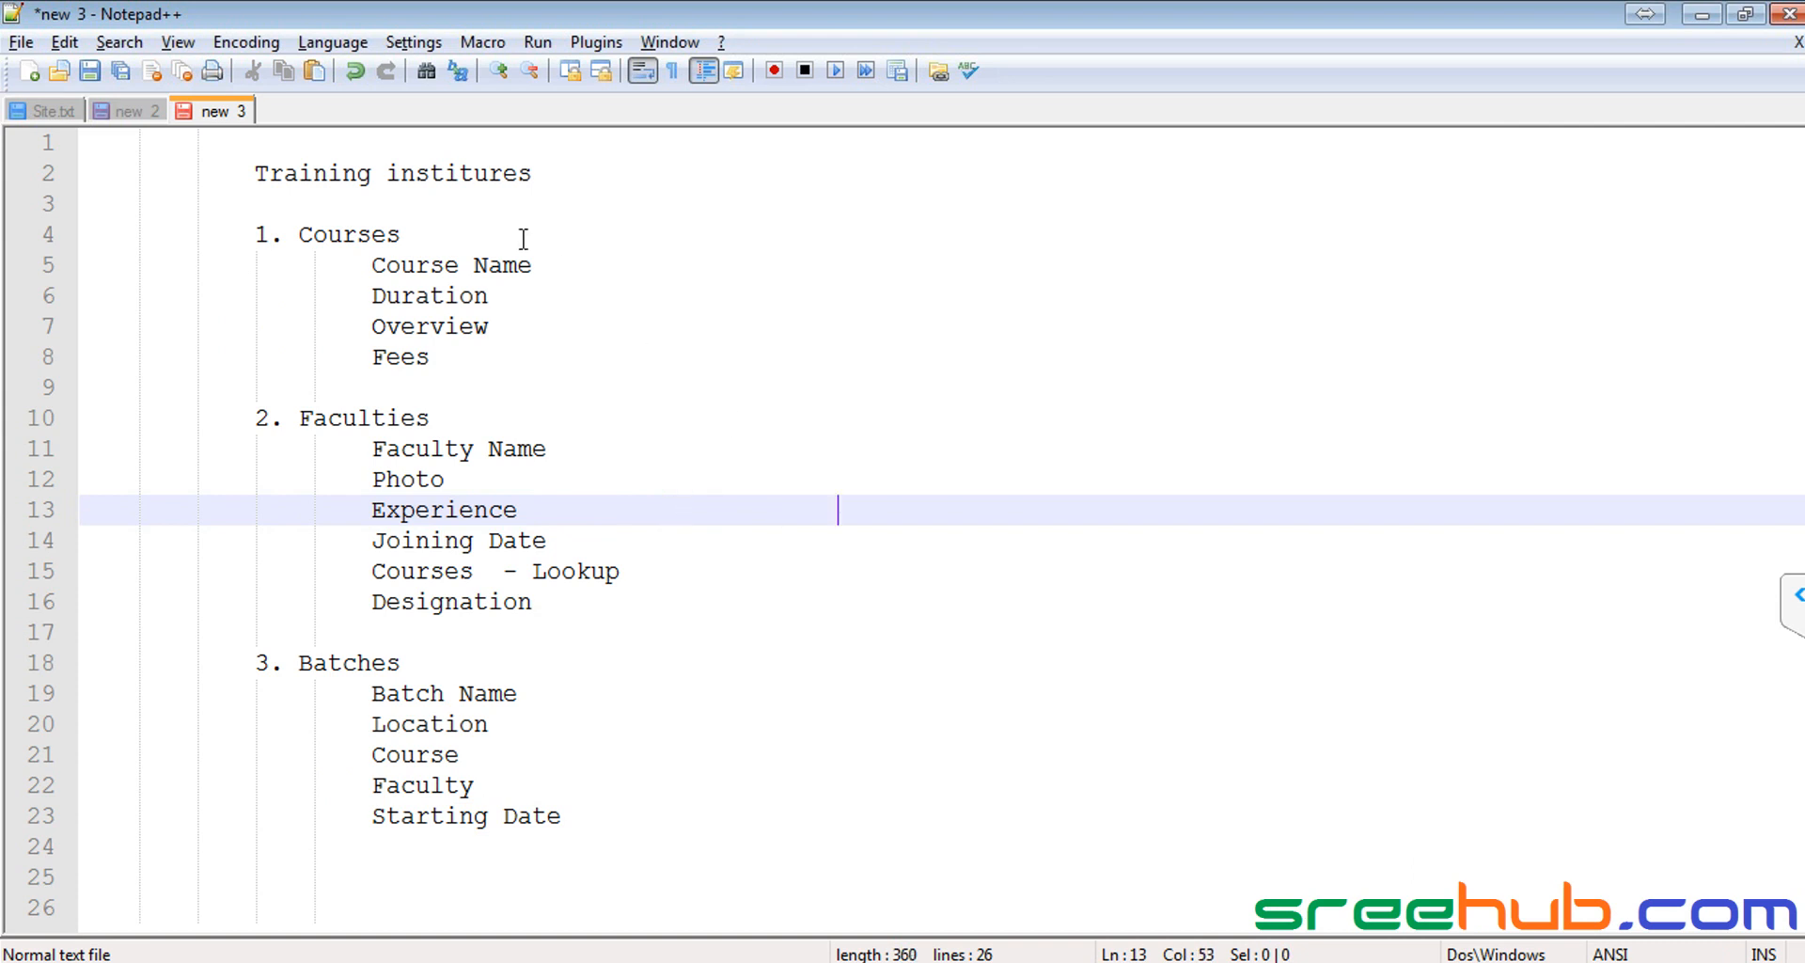
pyautogui.doubleClick(500, 118)
pyautogui.press('Return')
pyautogui.press('Return')
pyautogui.press('Return')
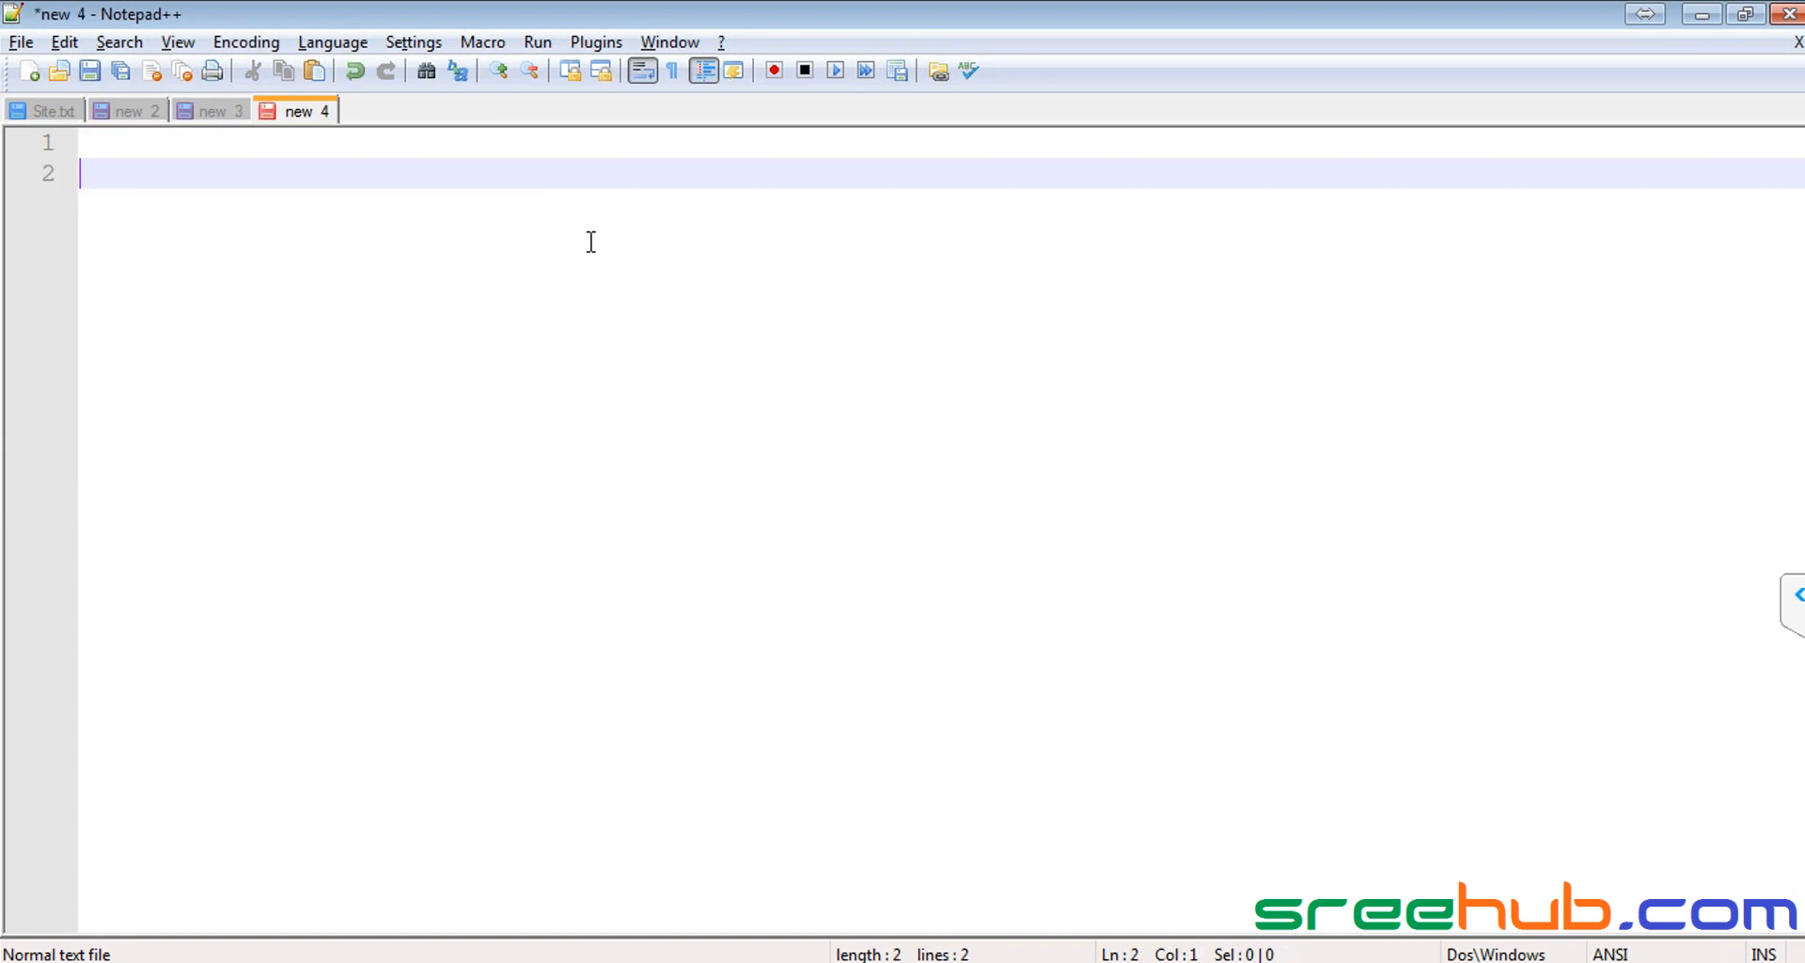
pyautogui.press('Tab')
pyautogui.press('Tab')
pyautogui.press('Tab')
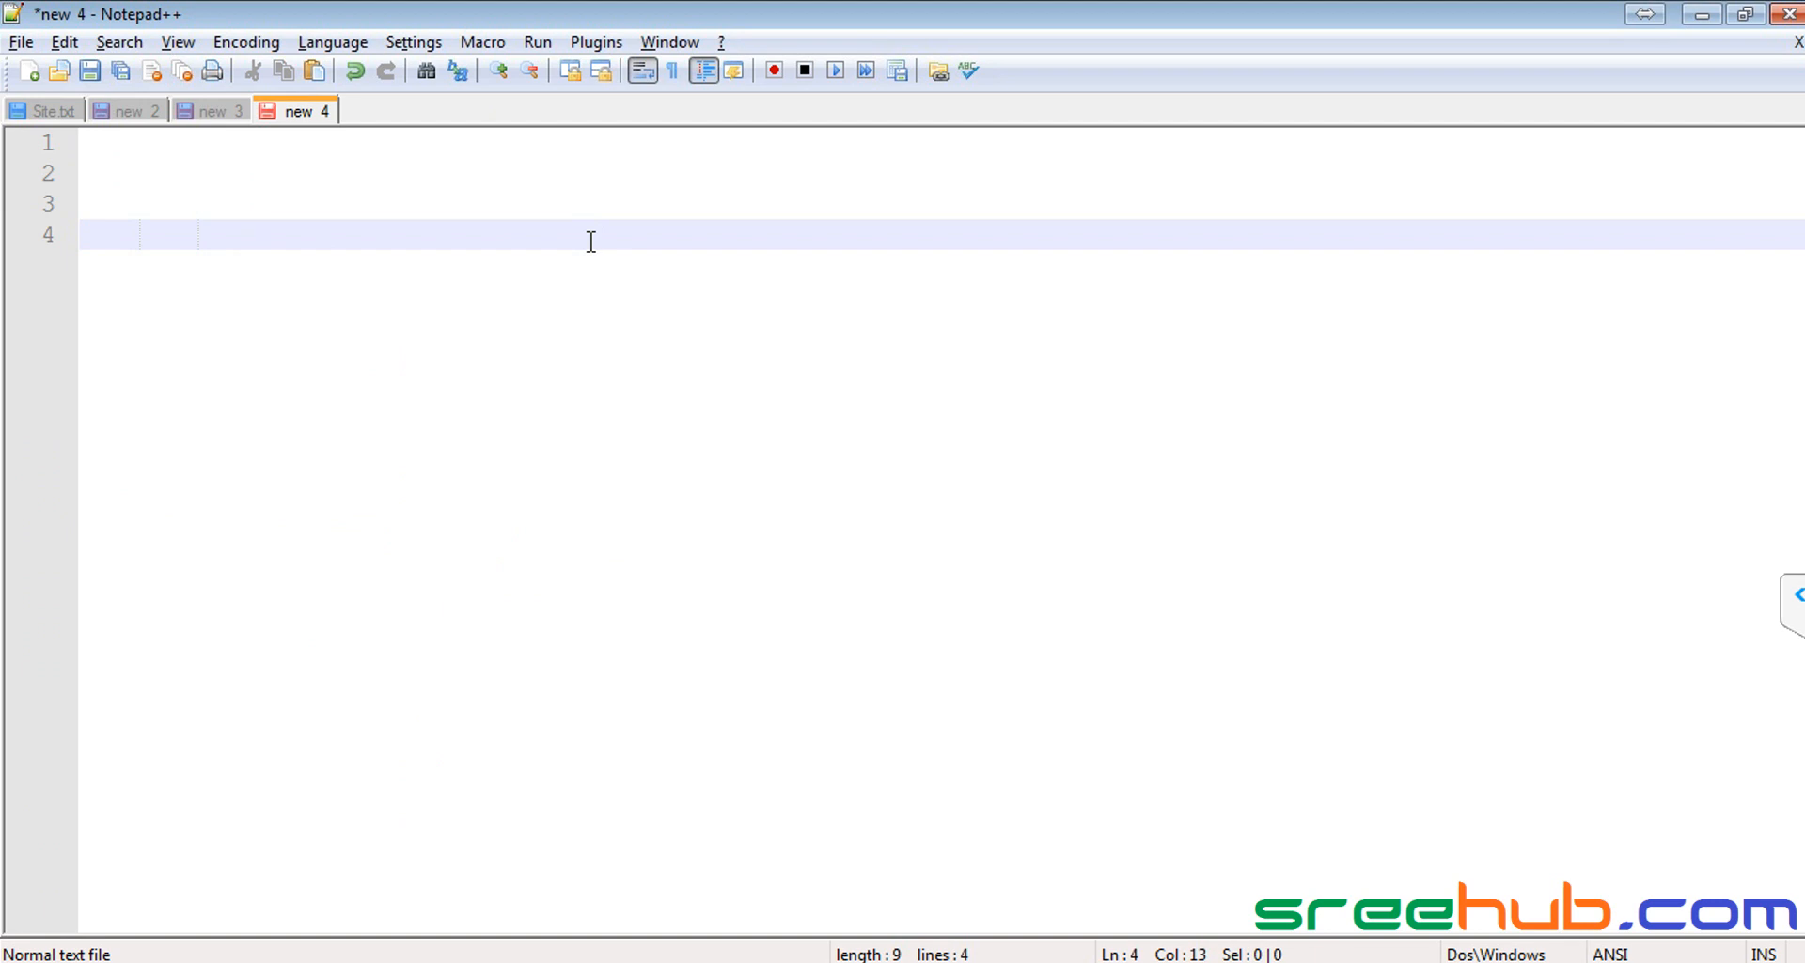
# Step: Write the first designation rule as "< 1 -- Fresher" in the new document
pyautogui.write('1')
pyautogui.press('Left')
pyautogui.write('< 1  --')
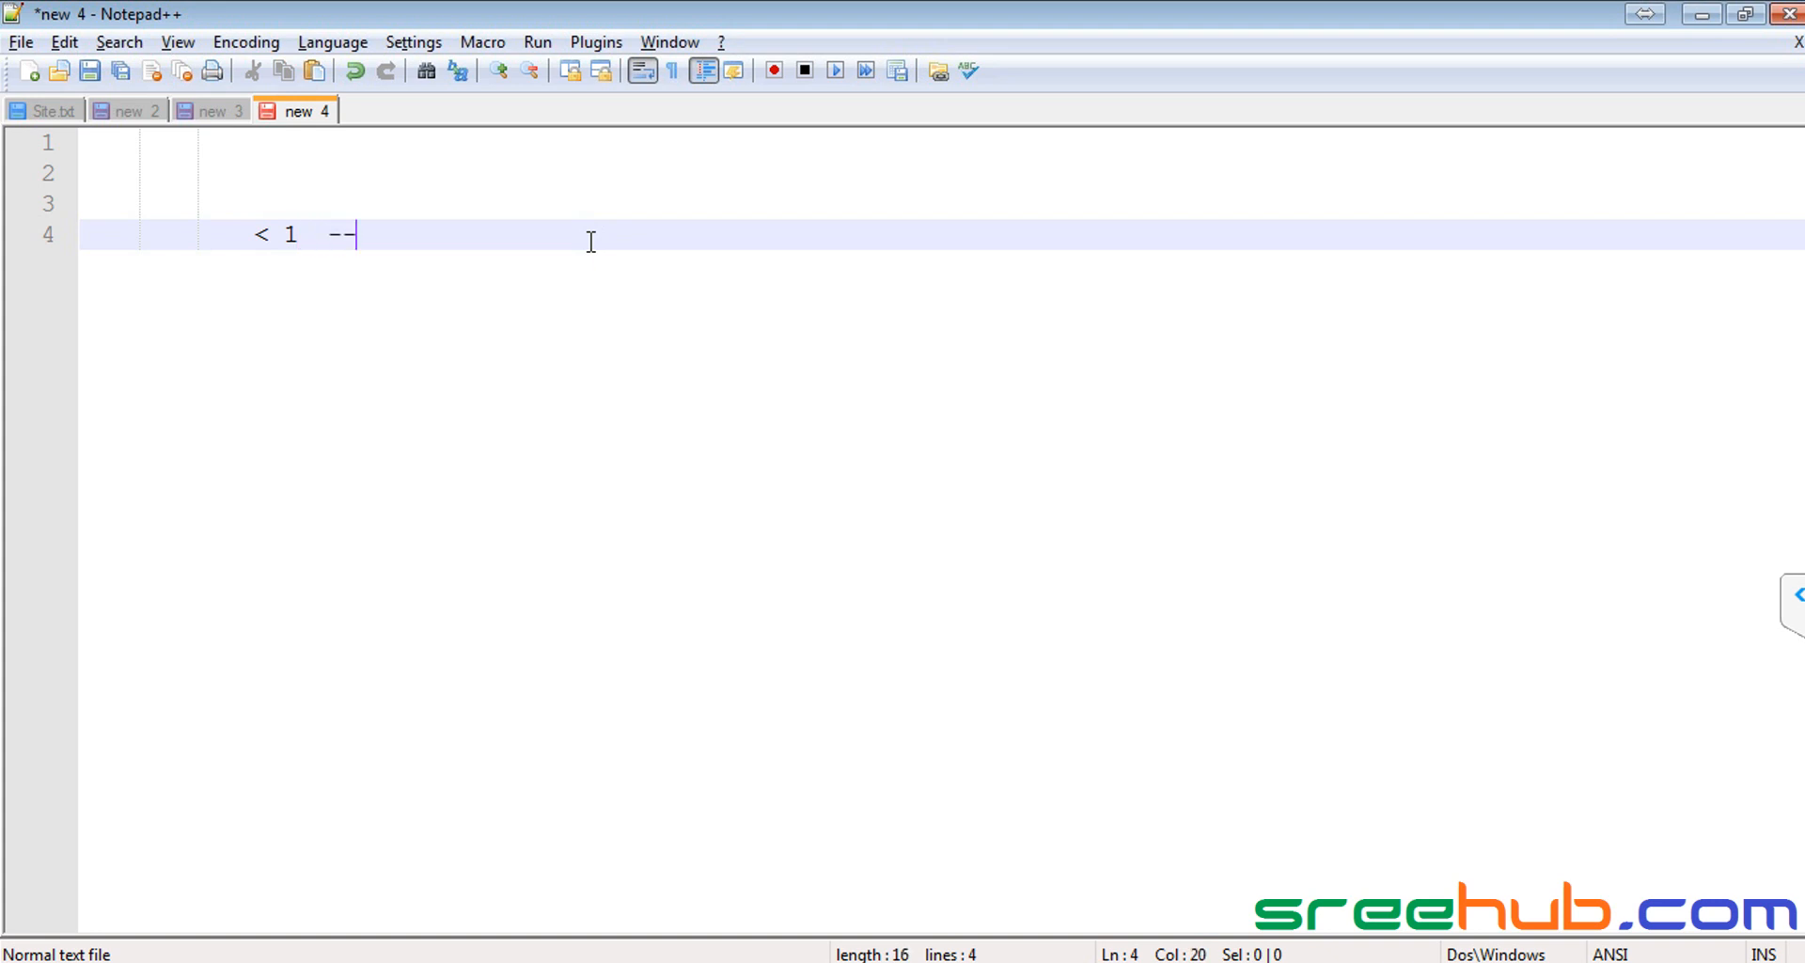
pyautogui.write(' Fresher')
pyautogui.press('Return')
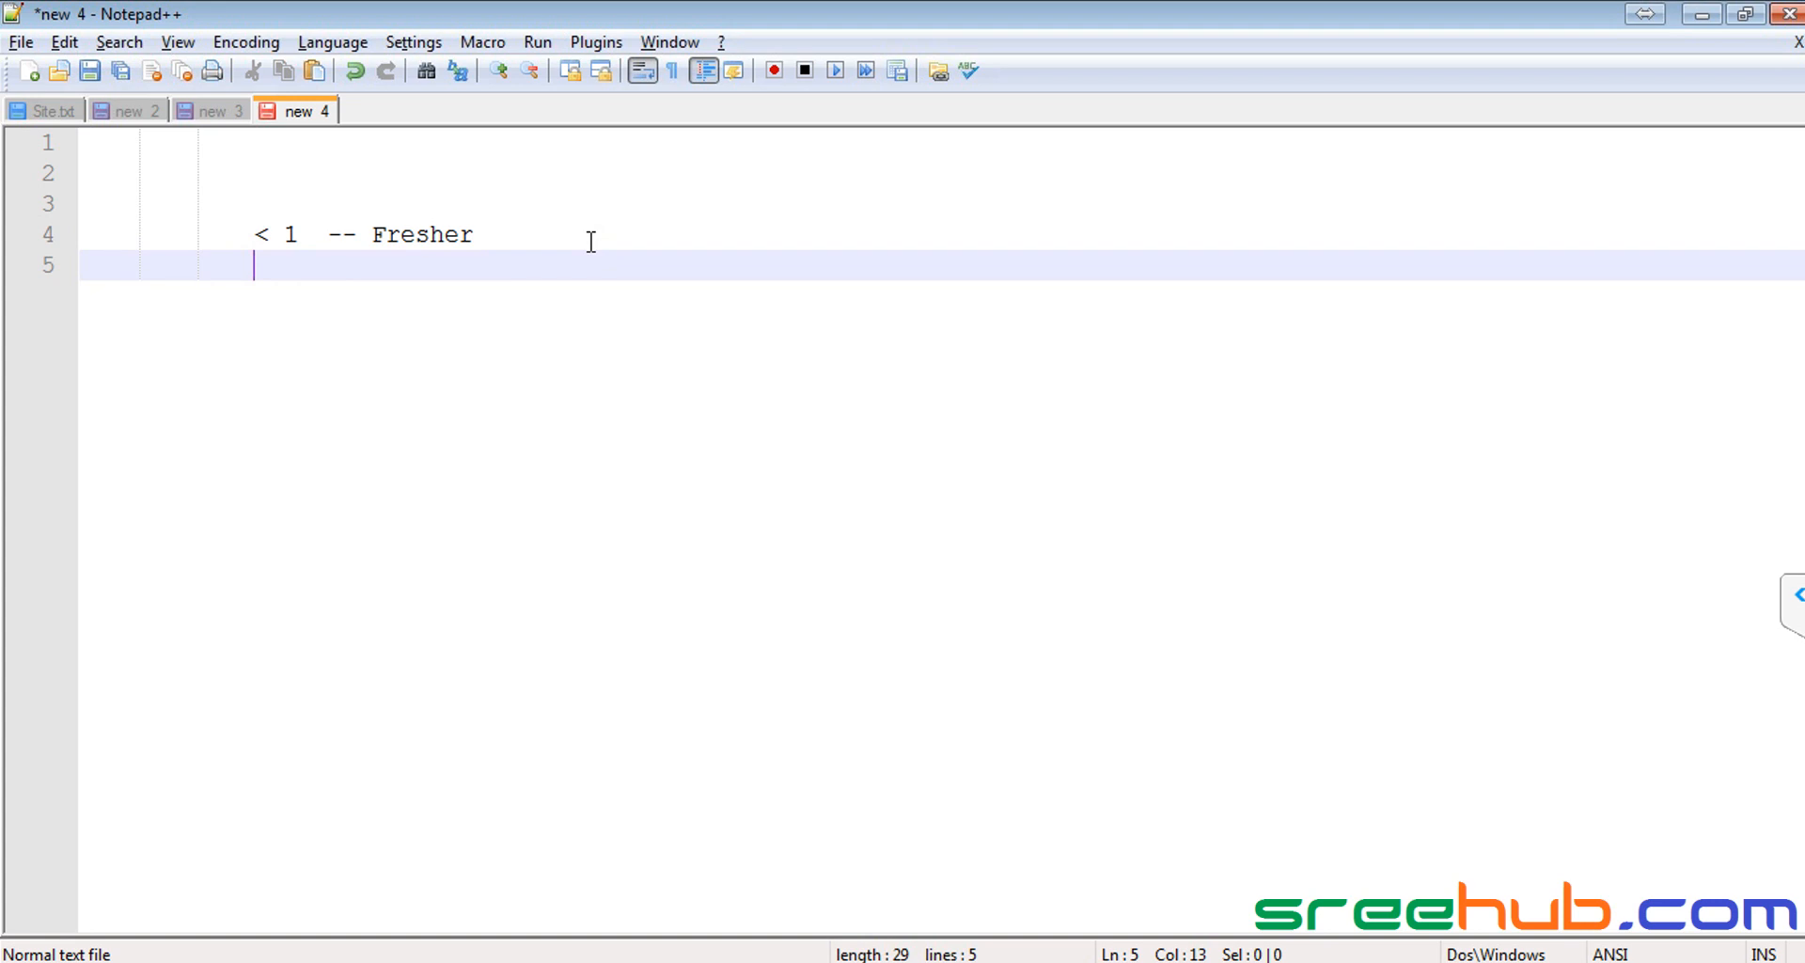
# Step: Add the second designation rule below the Fresher line as "<= 3 -- Junior"
pyautogui.write('< 3')
pyautogui.press('Tab')
pyautogui.press('BackSpace')
pyautogui.write('-- Junior')
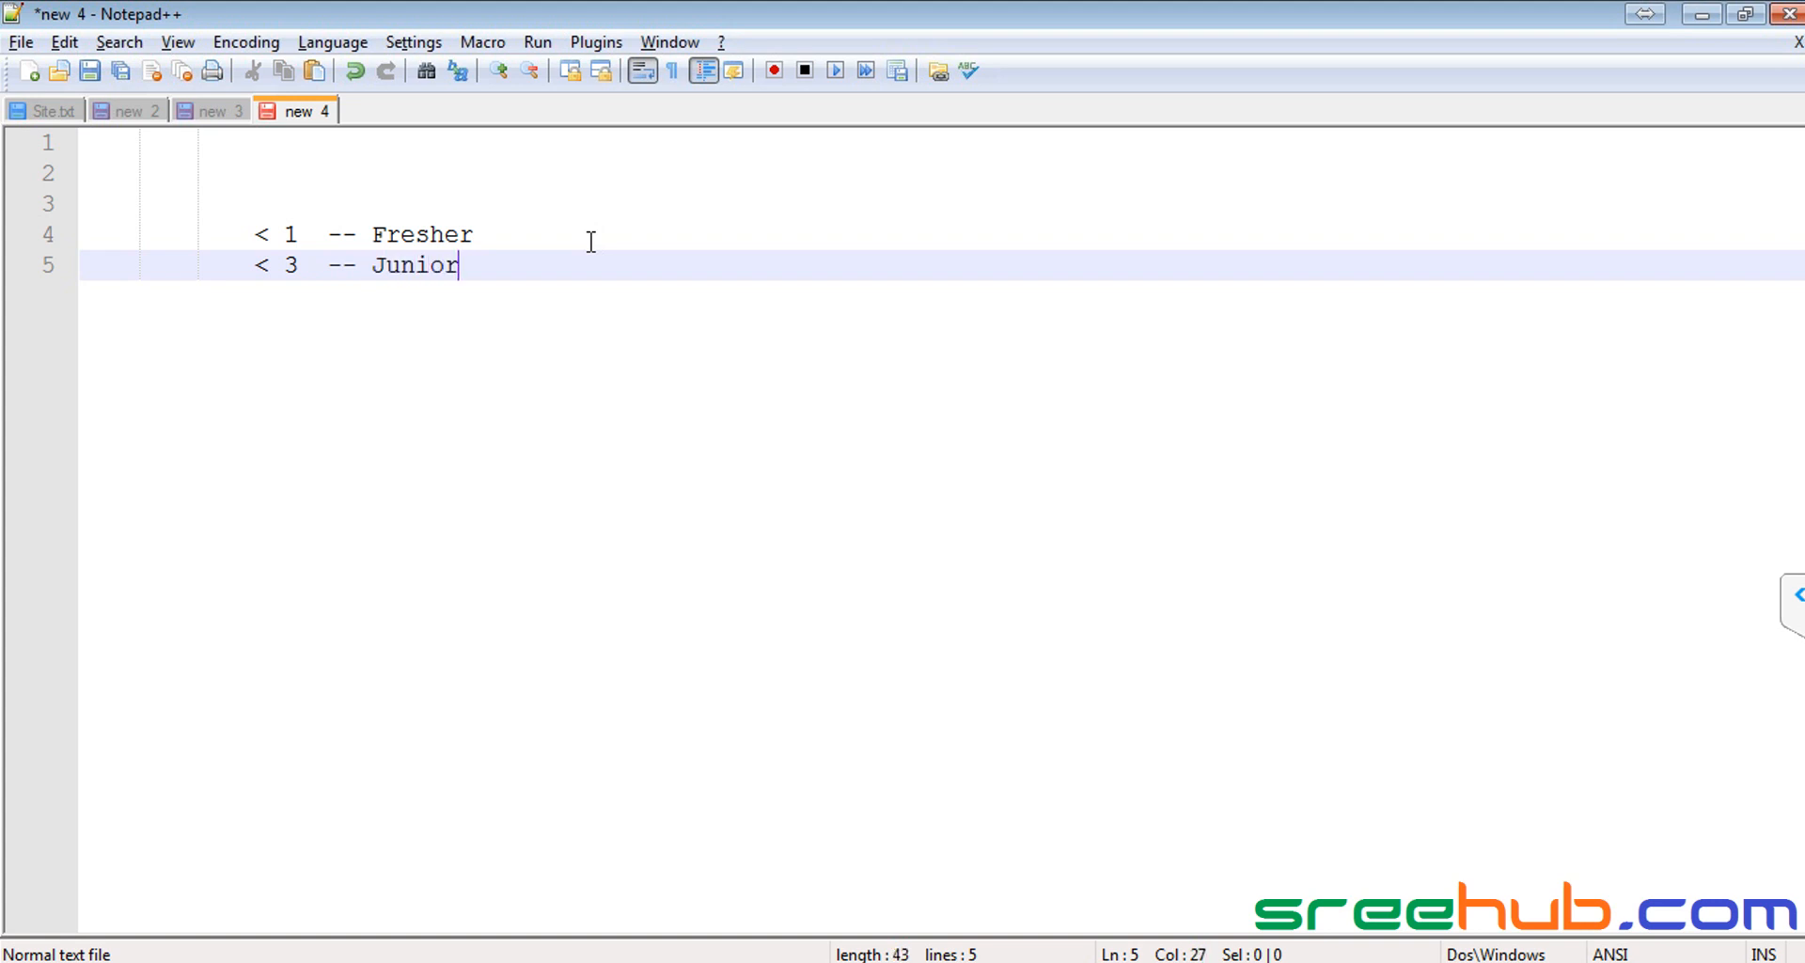
pyautogui.press('Return')
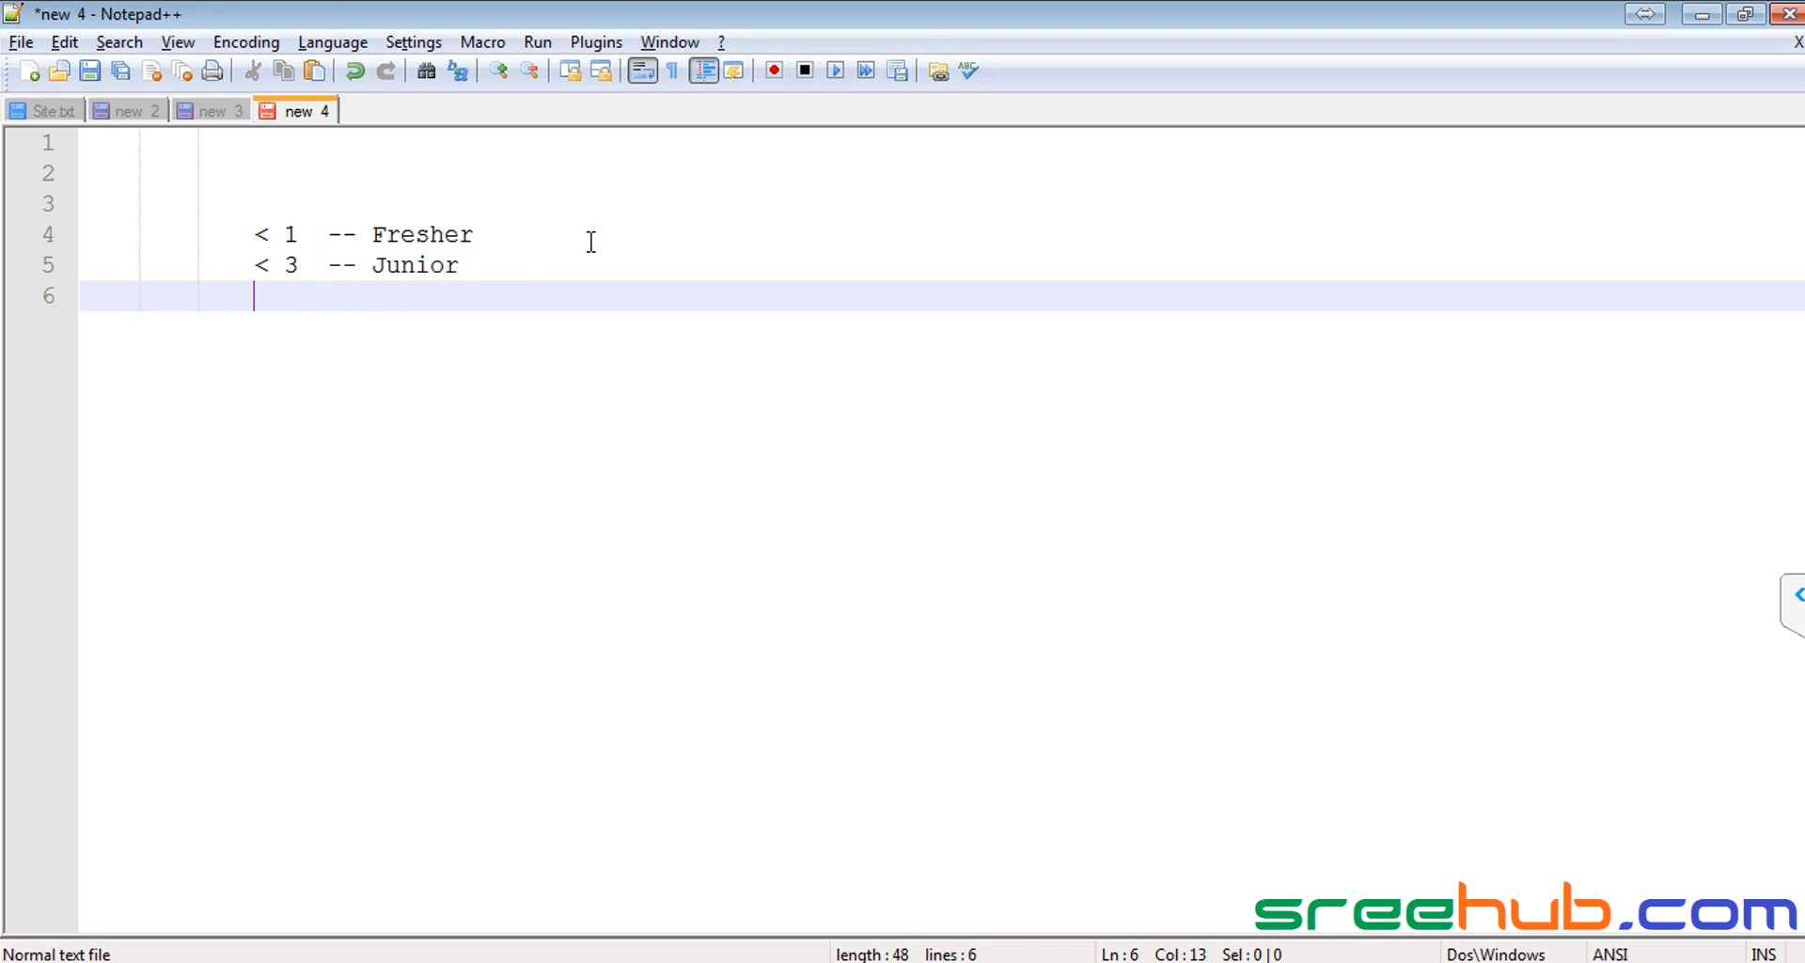
pyautogui.press('Up')
pyautogui.press('Right')
pyautogui.write('=')
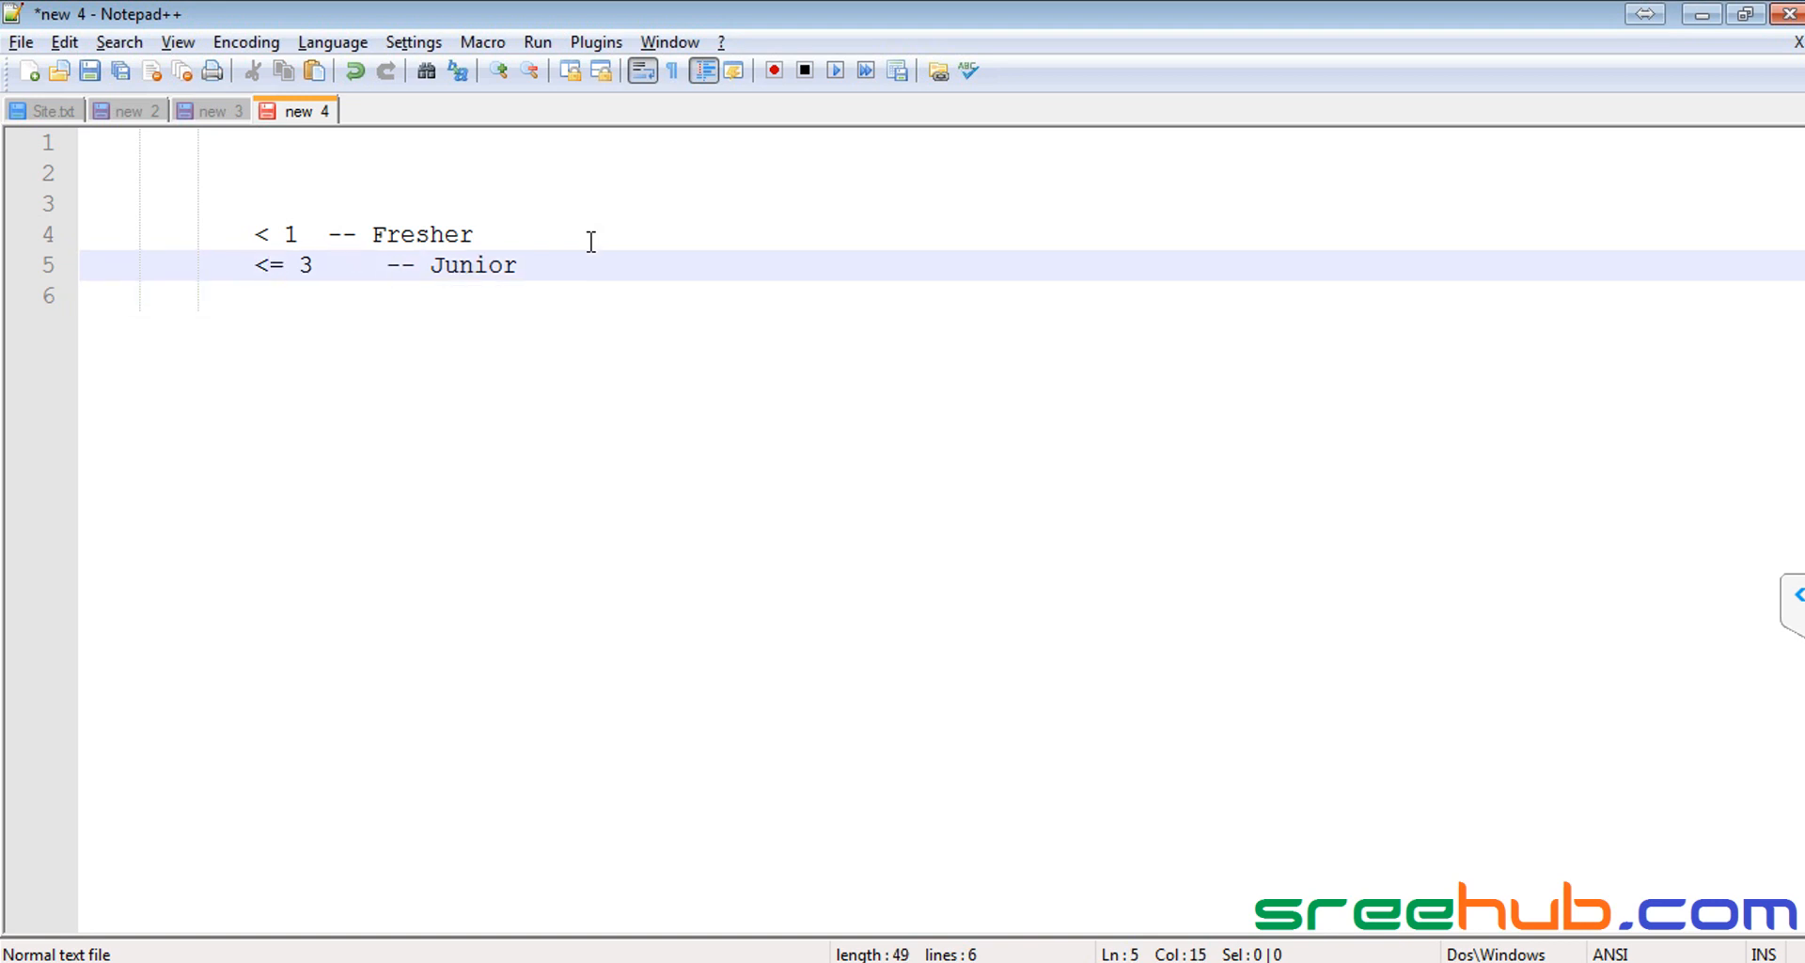
pyautogui.press('End')
pyautogui.press('Return')
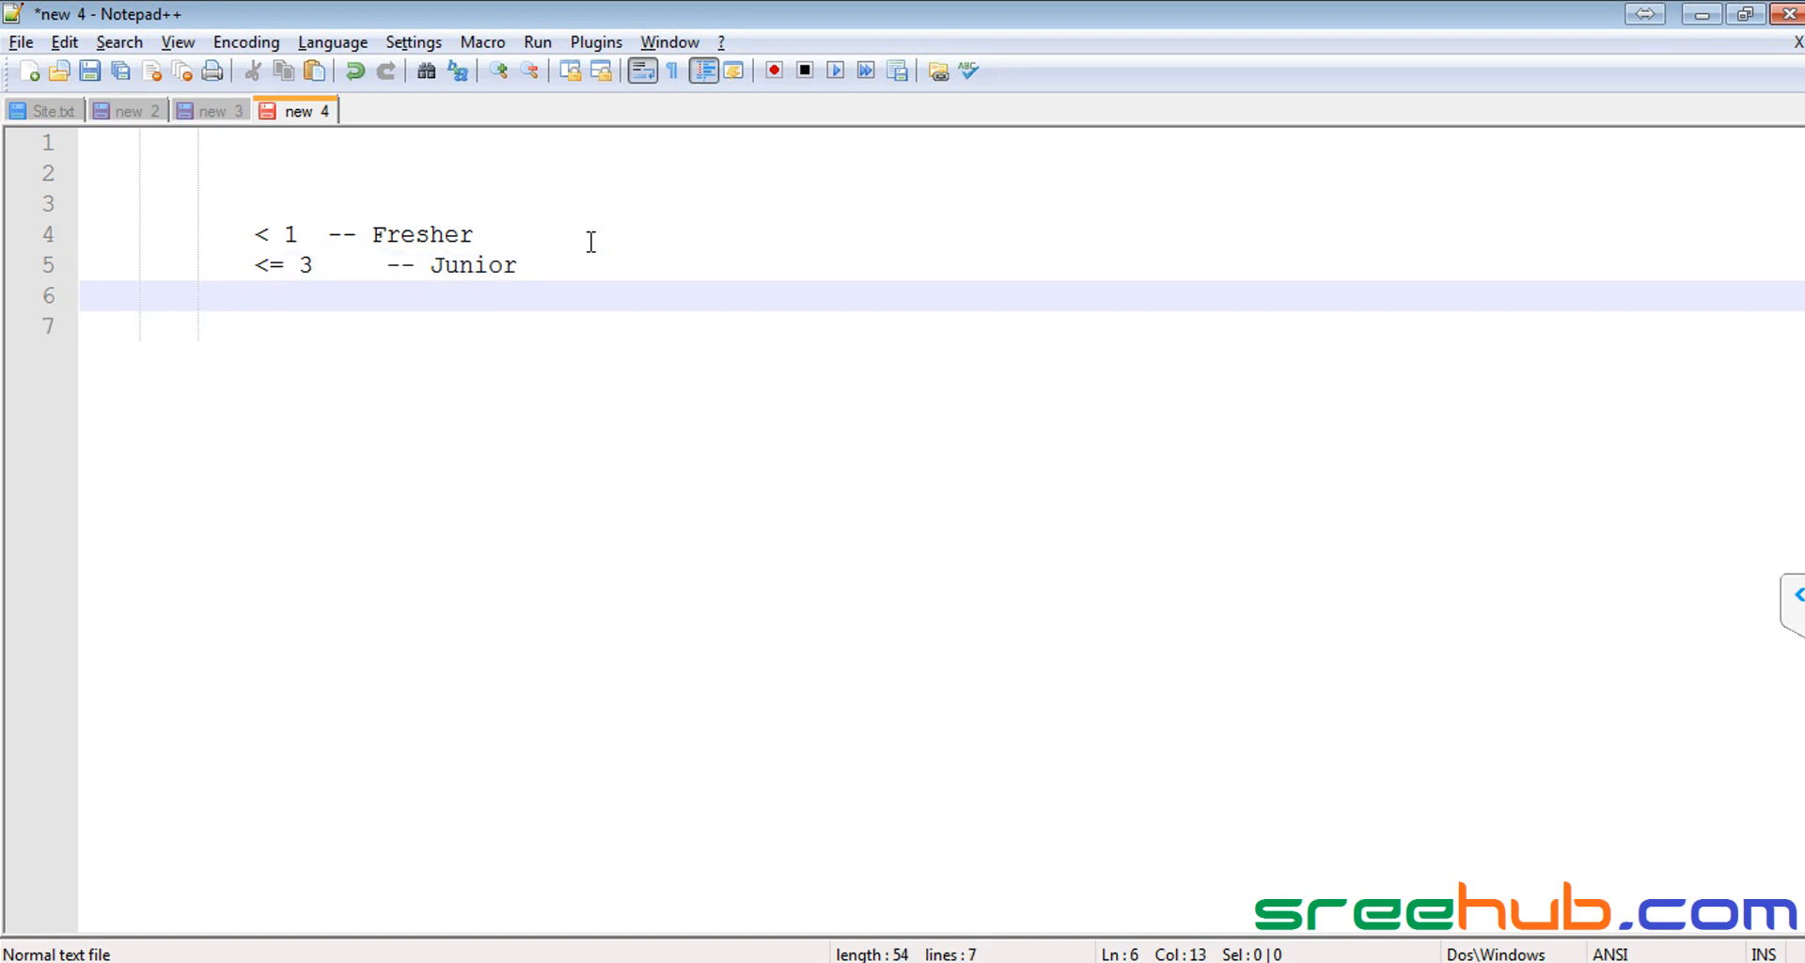
# Step: Add the third designation rule ">3 -- Senior" and align the Fresher label with the labels below it
pyautogui.write('>3')
pyautogui.press('Tab')
pyautogui.press('Tab')
pyautogui.write('-- Senior')
pyautogui.press('Up')
pyautogui.press('Up')
pyautogui.hotkey('ctrl', 'Left')
pyautogui.hotkey('ctrl', 'Left')
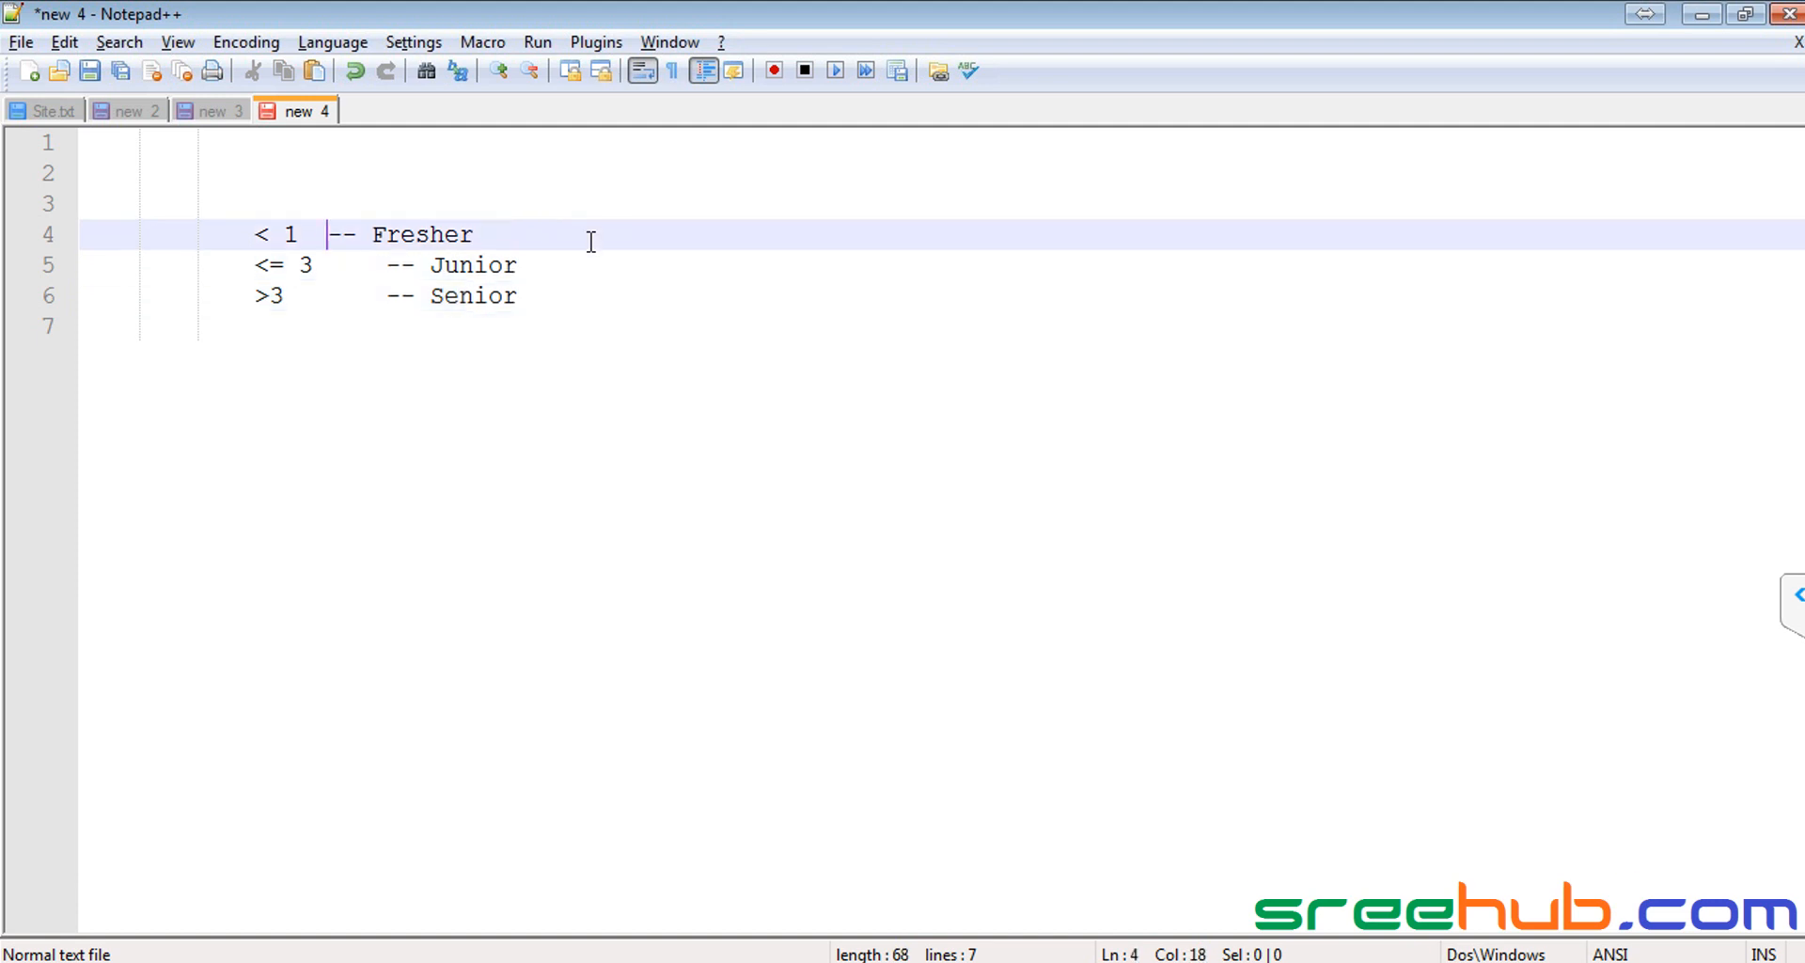
pyautogui.press('BackSpace')
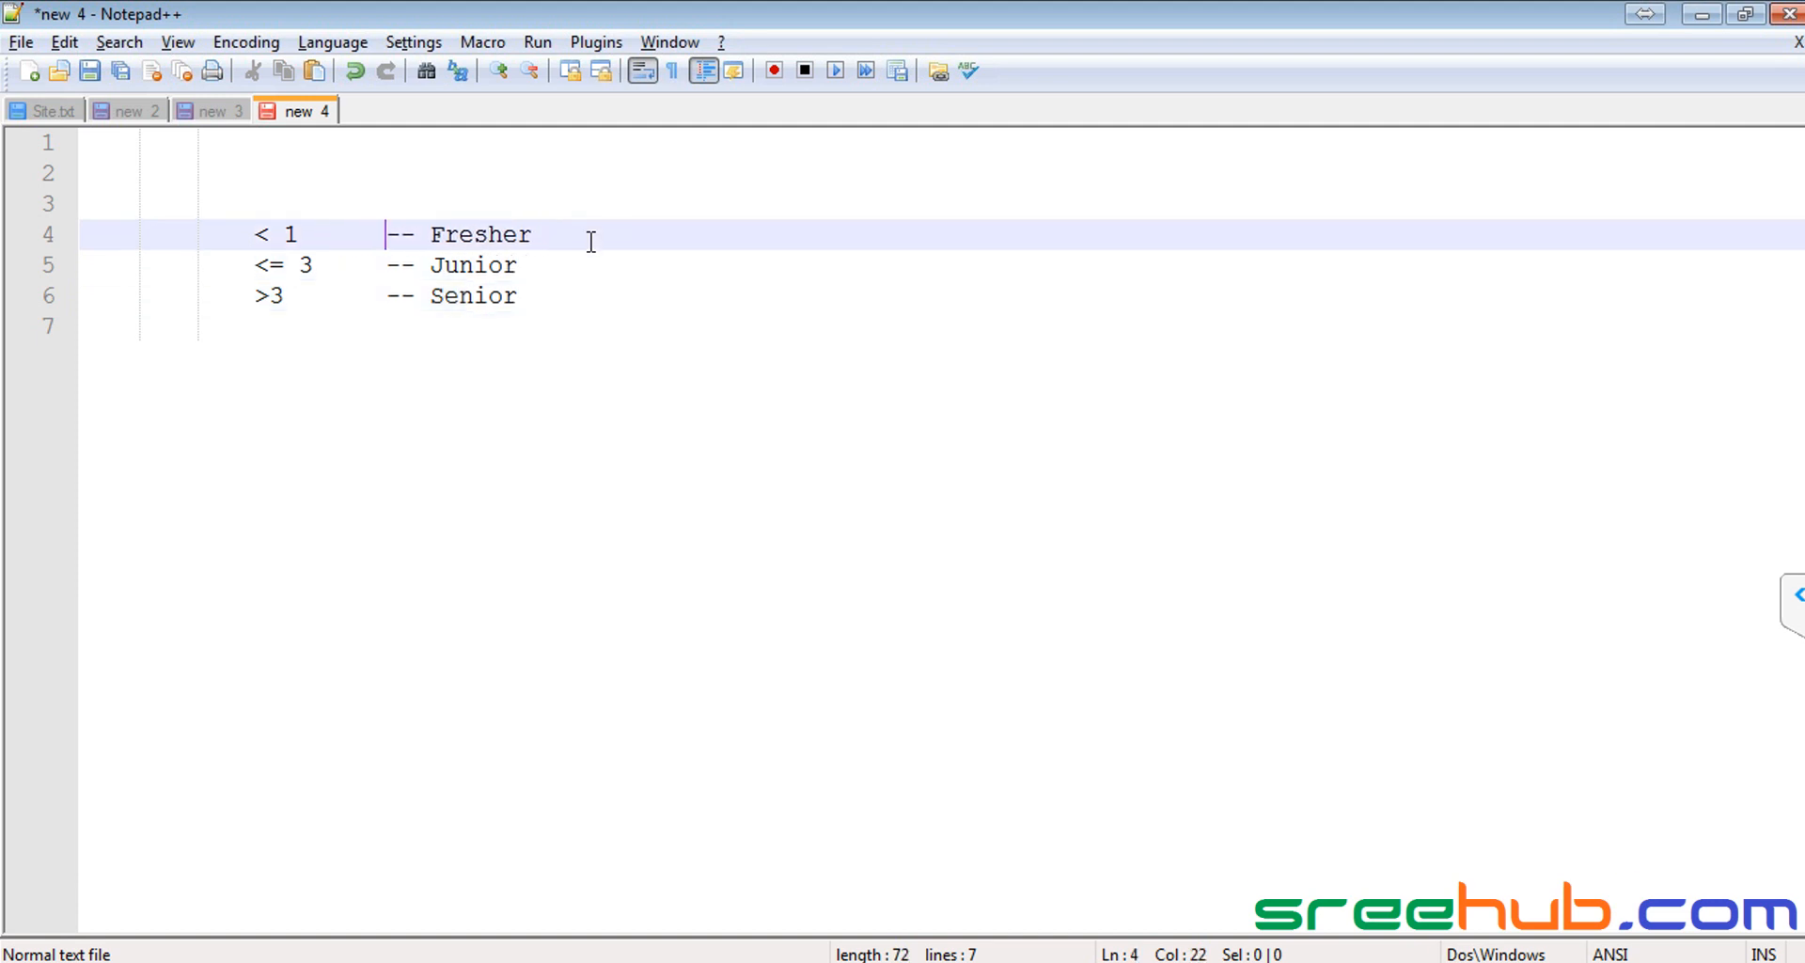
# Step: Review the experience thresholds in the designation rules, and the Experience and Designation entries under Faculties in the training institute notes
pyautogui.doubleClick(291, 234)
pyautogui.click(310, 264)
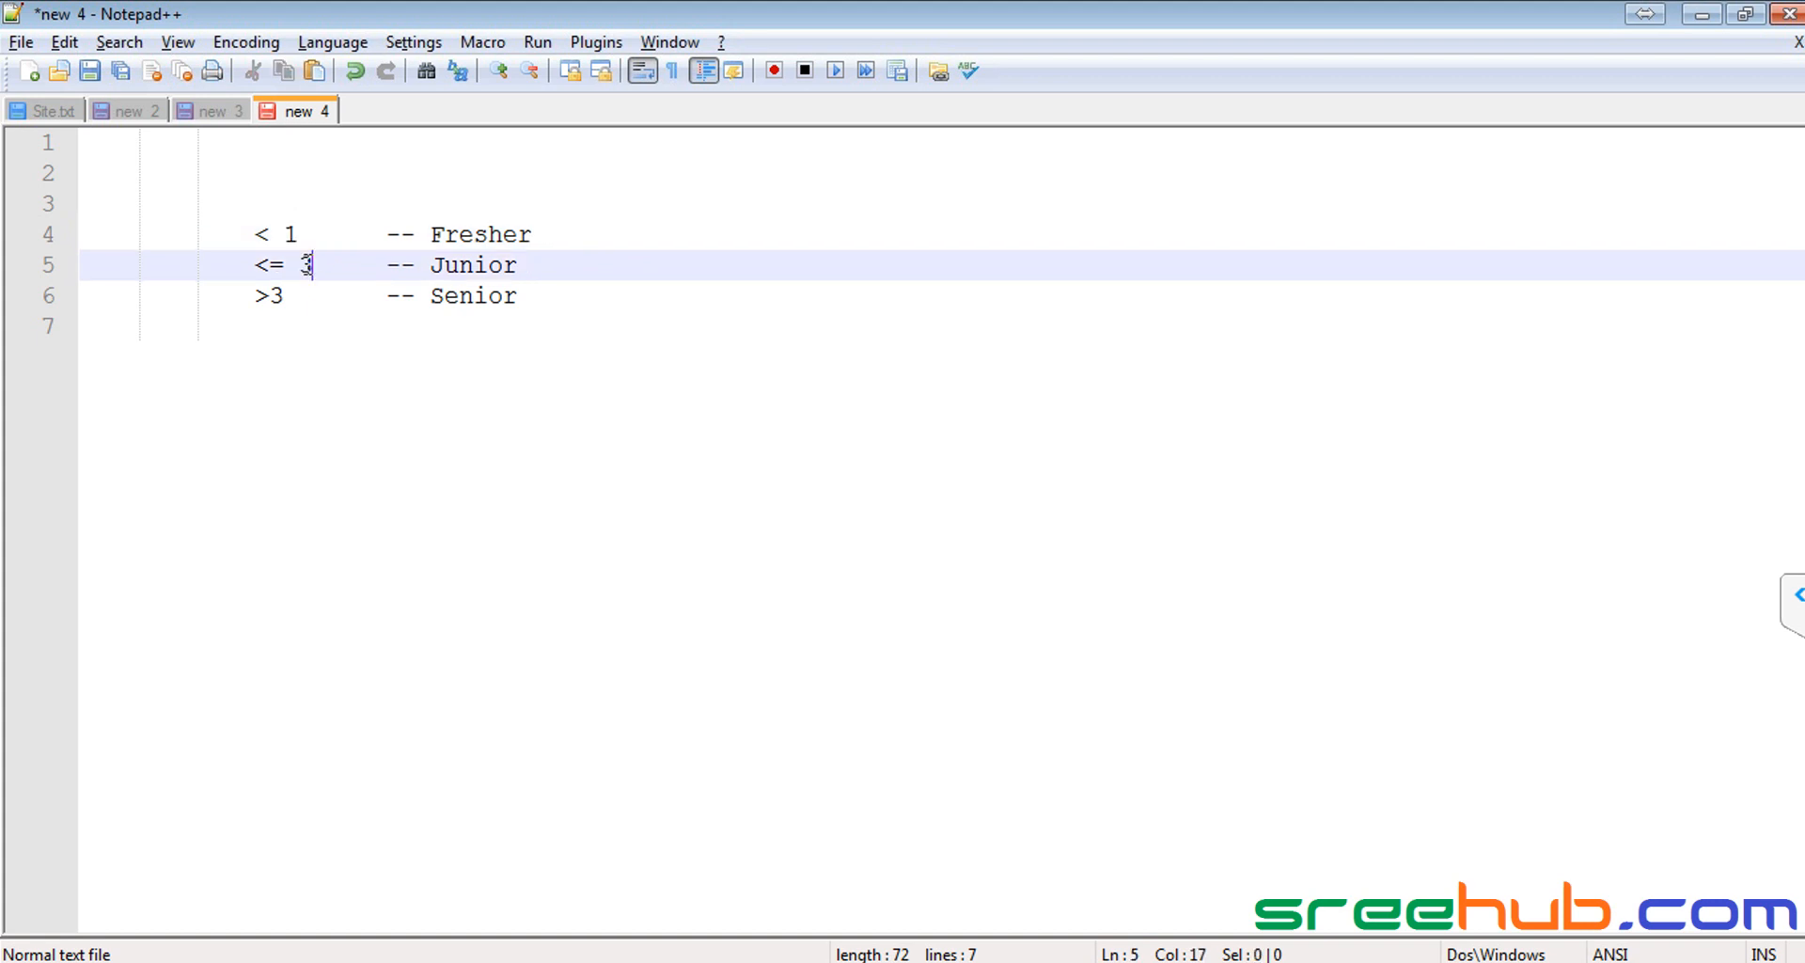
pyautogui.doubleClick(285, 296)
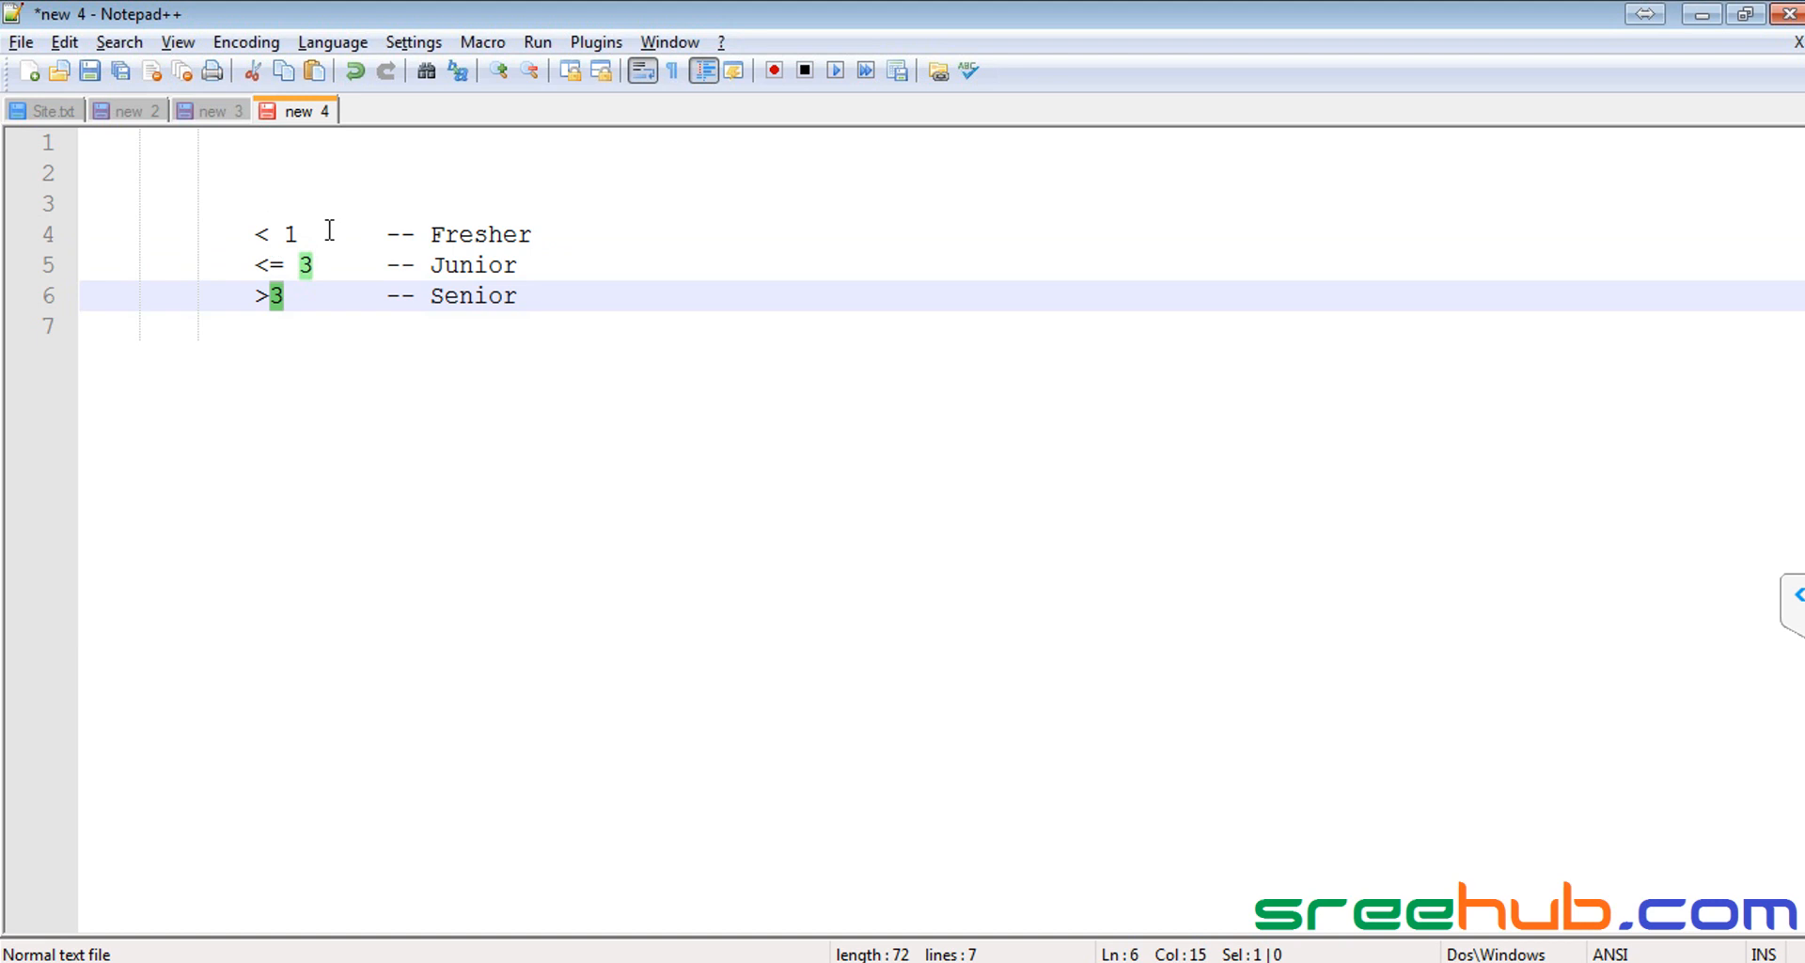
pyautogui.hotkey('alt', 'Tab')
pyautogui.hotkey('alt', 'Tab')
pyautogui.click(215, 111)
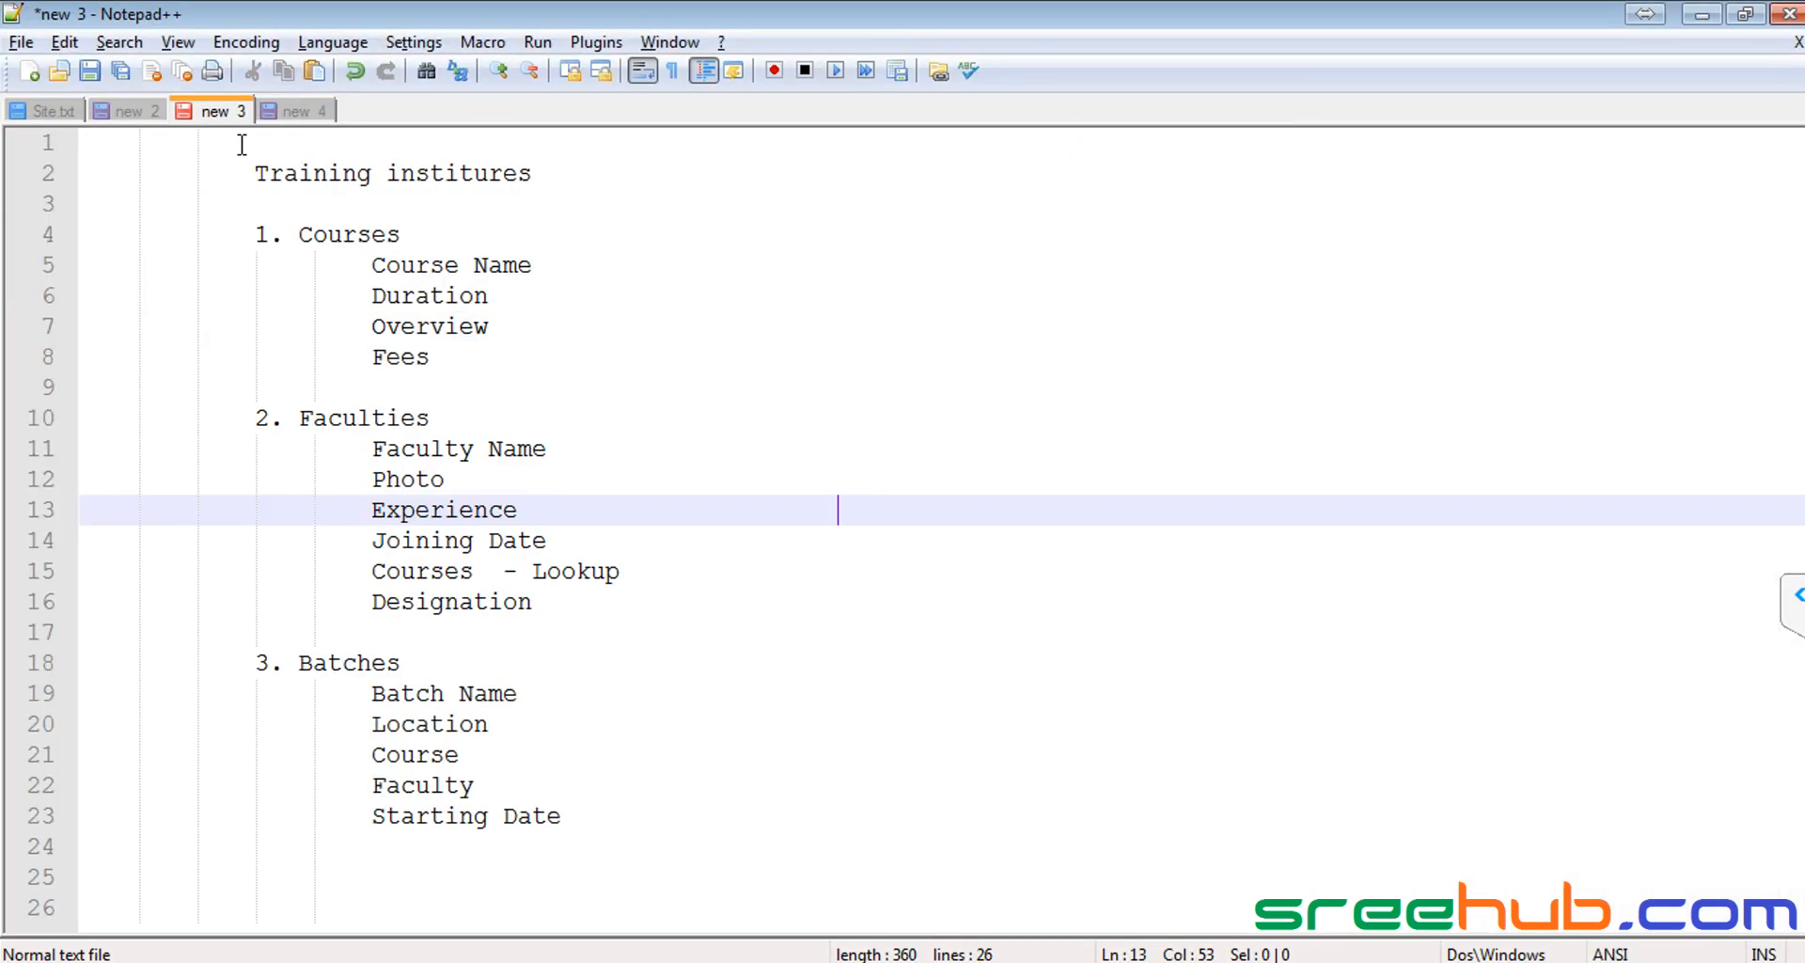
pyautogui.doubleClick(457, 513)
pyautogui.doubleClick(453, 605)
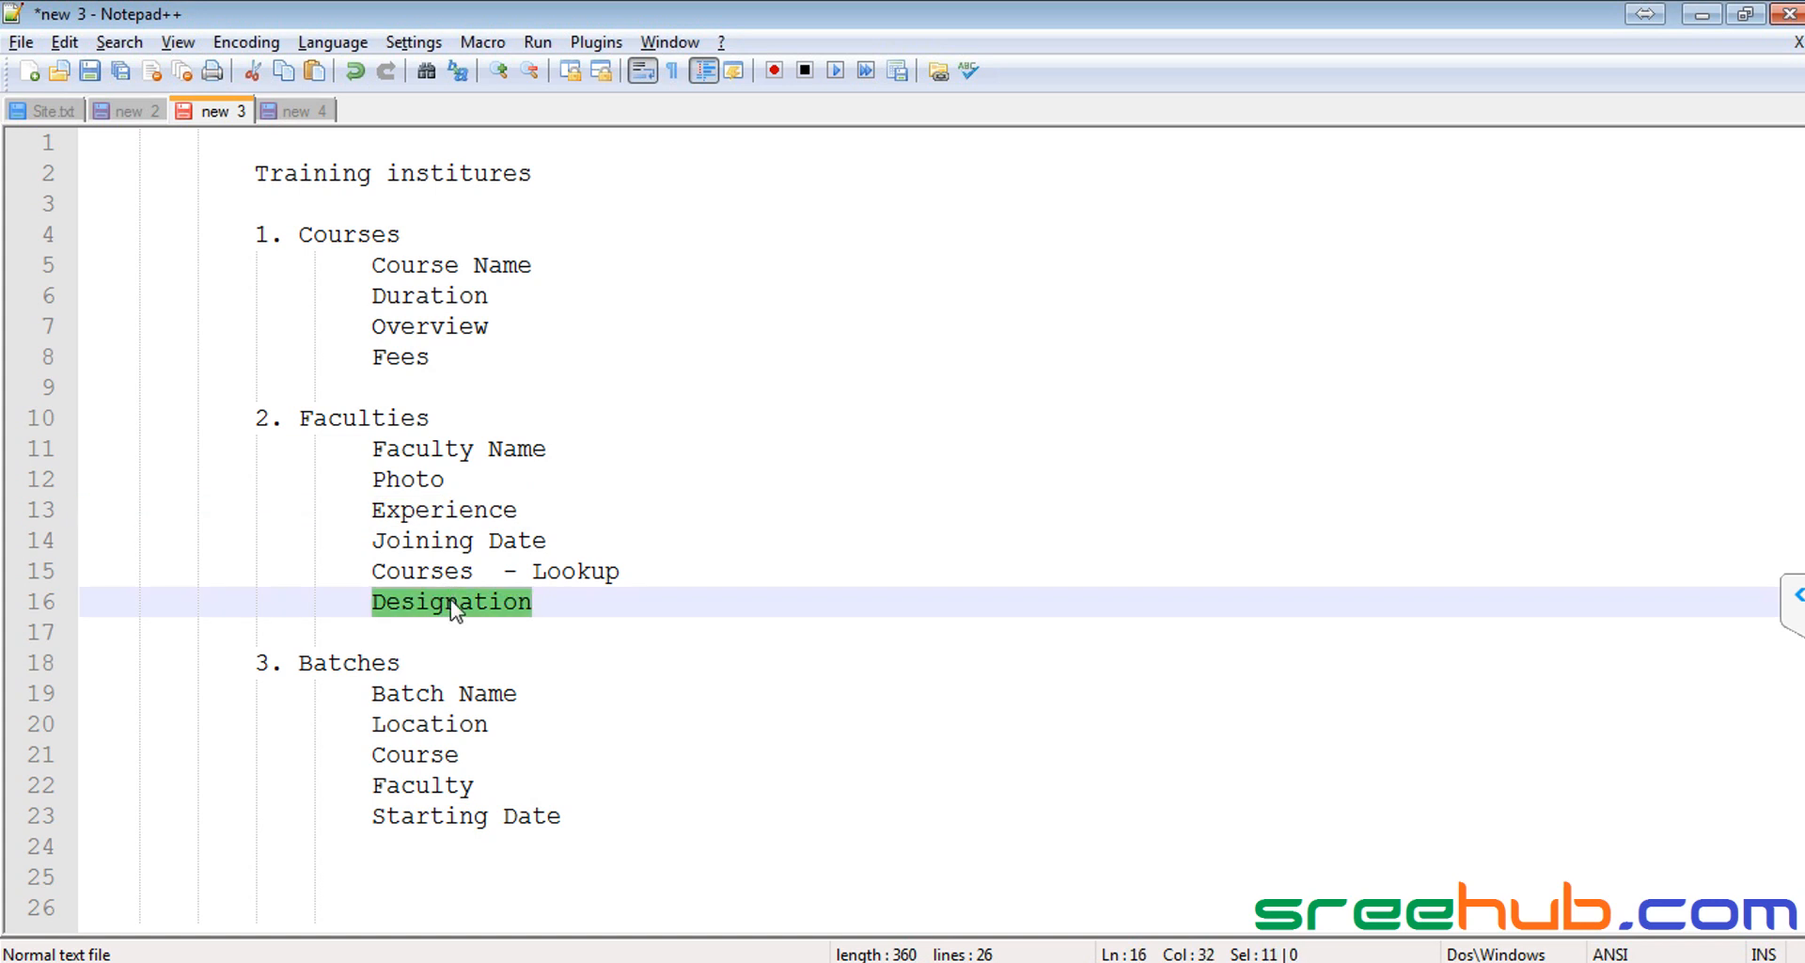
pyautogui.hotkey('ctrl', 'x')
pyautogui.hotkey('alt', 'Tab')
pyautogui.hotkey('alt', 'Tab')
pyautogui.hotkey('ctrl', 'z')
# Step: Switch to SharePoint and begin the Designation column's calculated formula with =IF([Experience], inserting the Experience column reference
pyautogui.hotkey('alt', 'Tab')
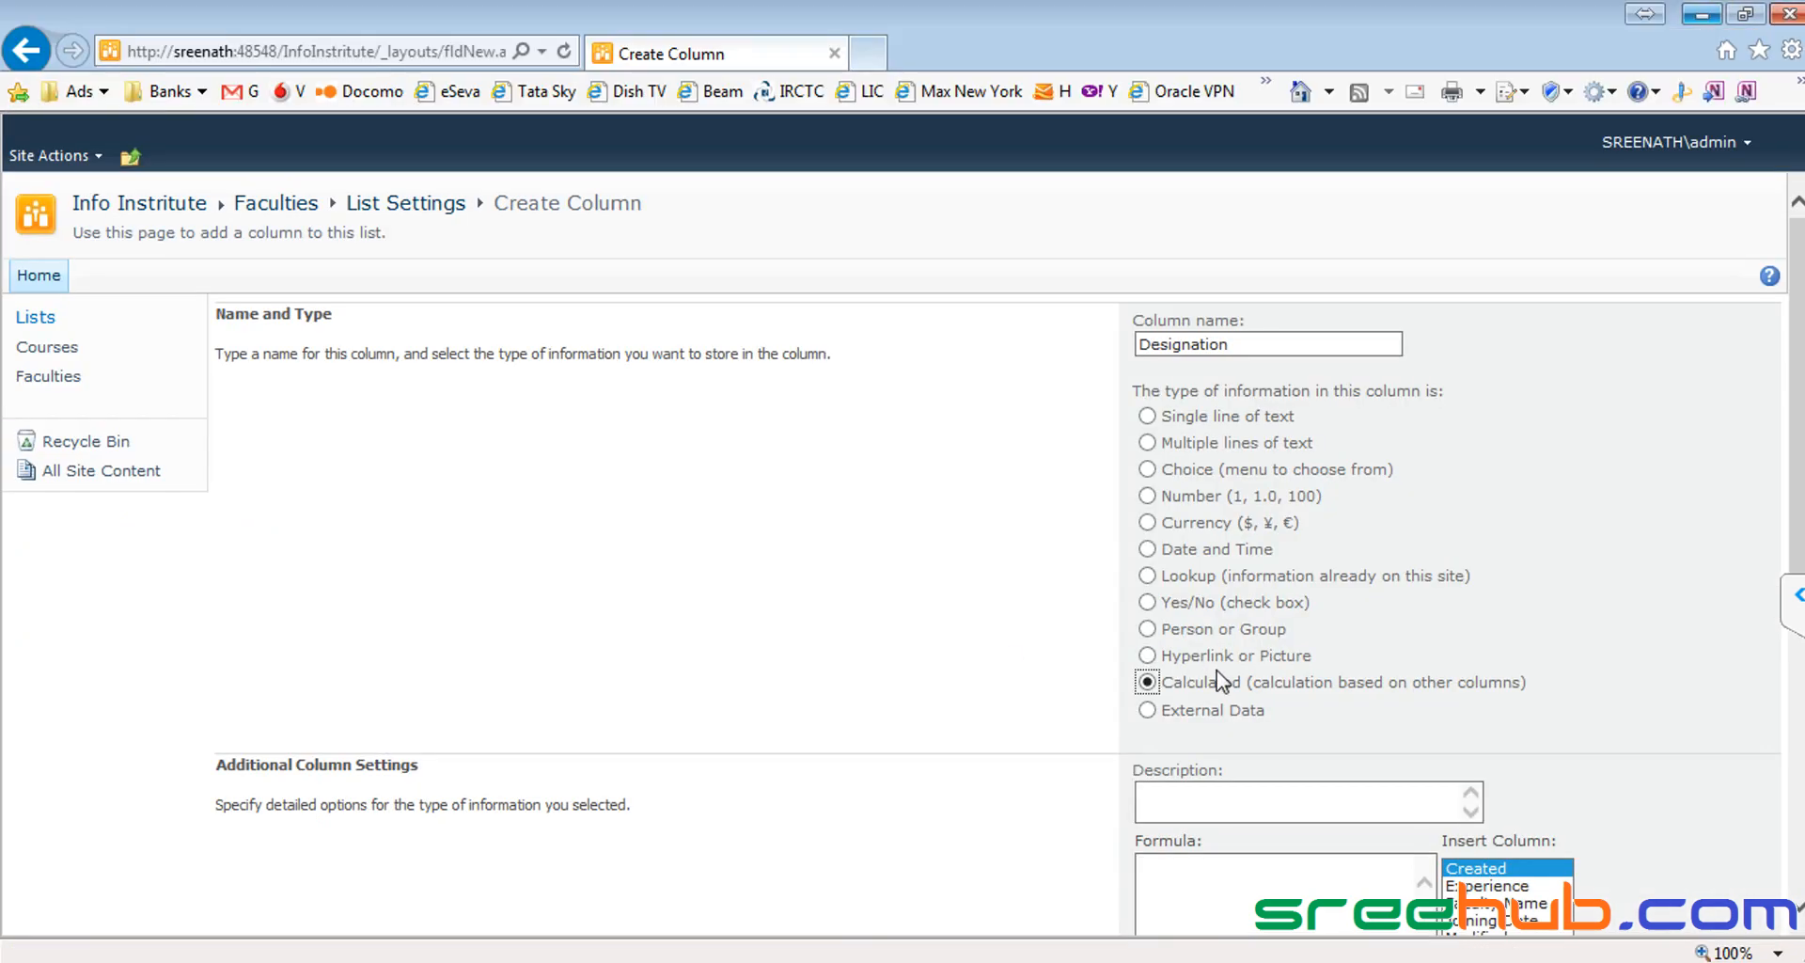
pyautogui.moveTo(1254, 684); pyautogui.dragTo(1482, 687)
pyautogui.click(1219, 685)
pyautogui.scroll(-3, 1082, 588)
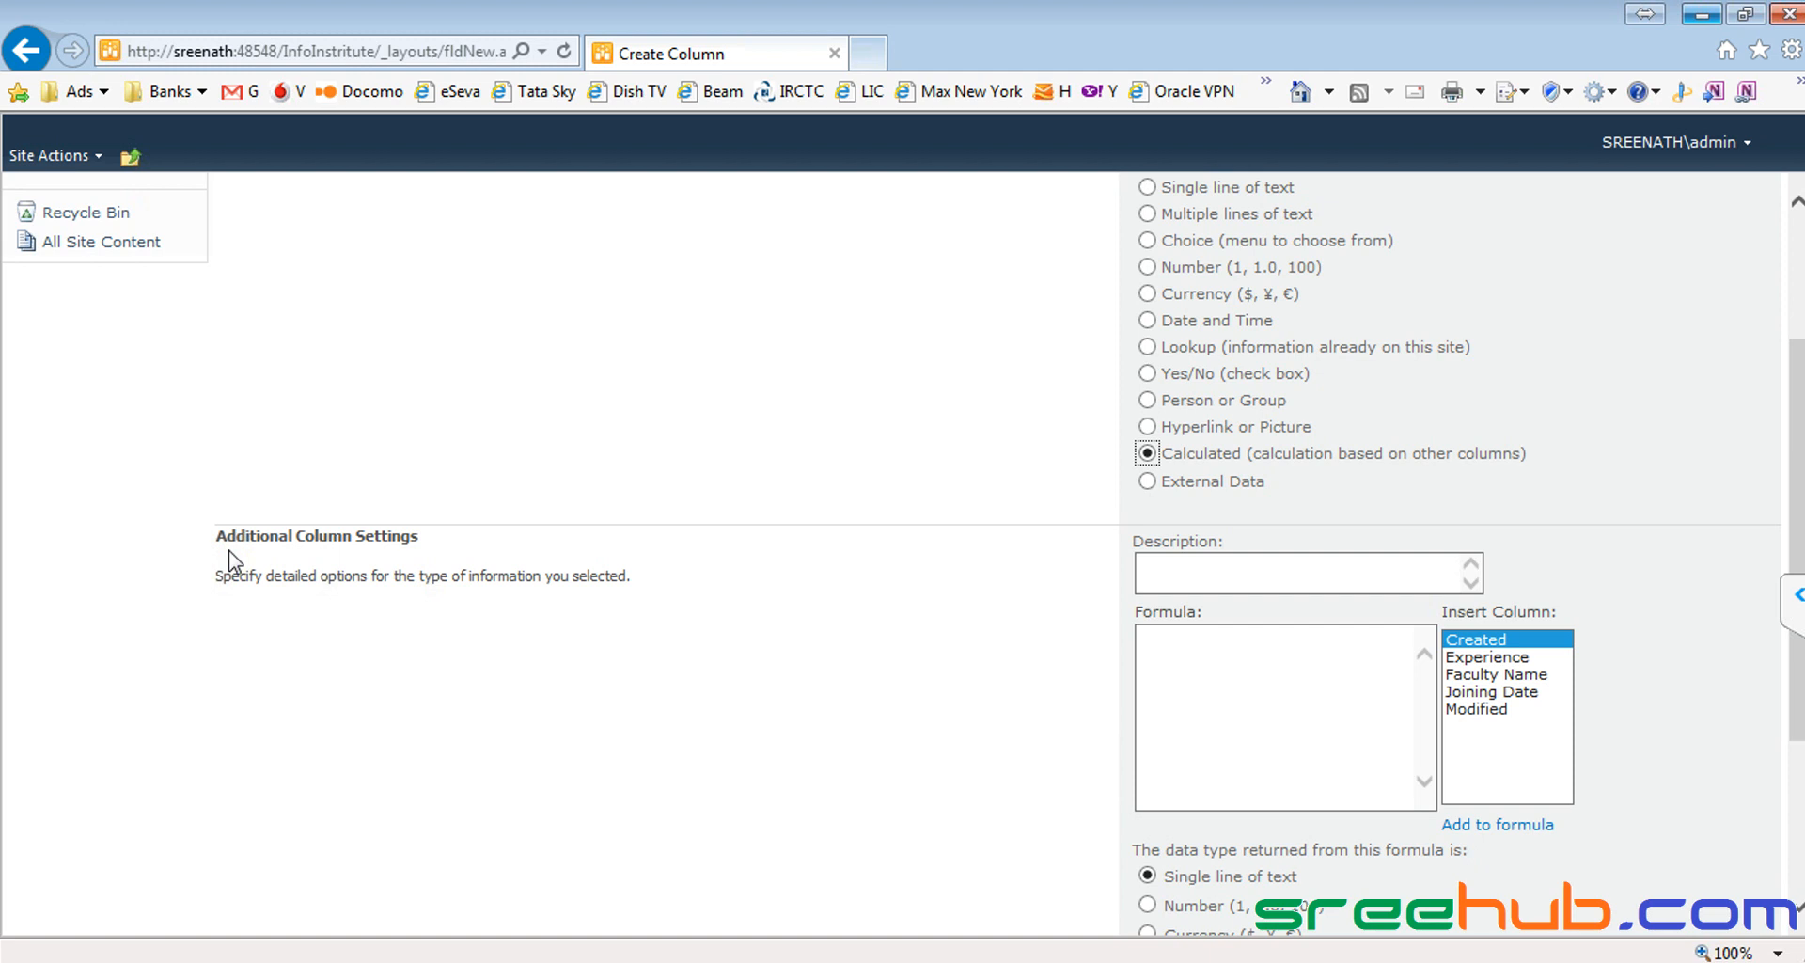
pyautogui.click(1221, 686)
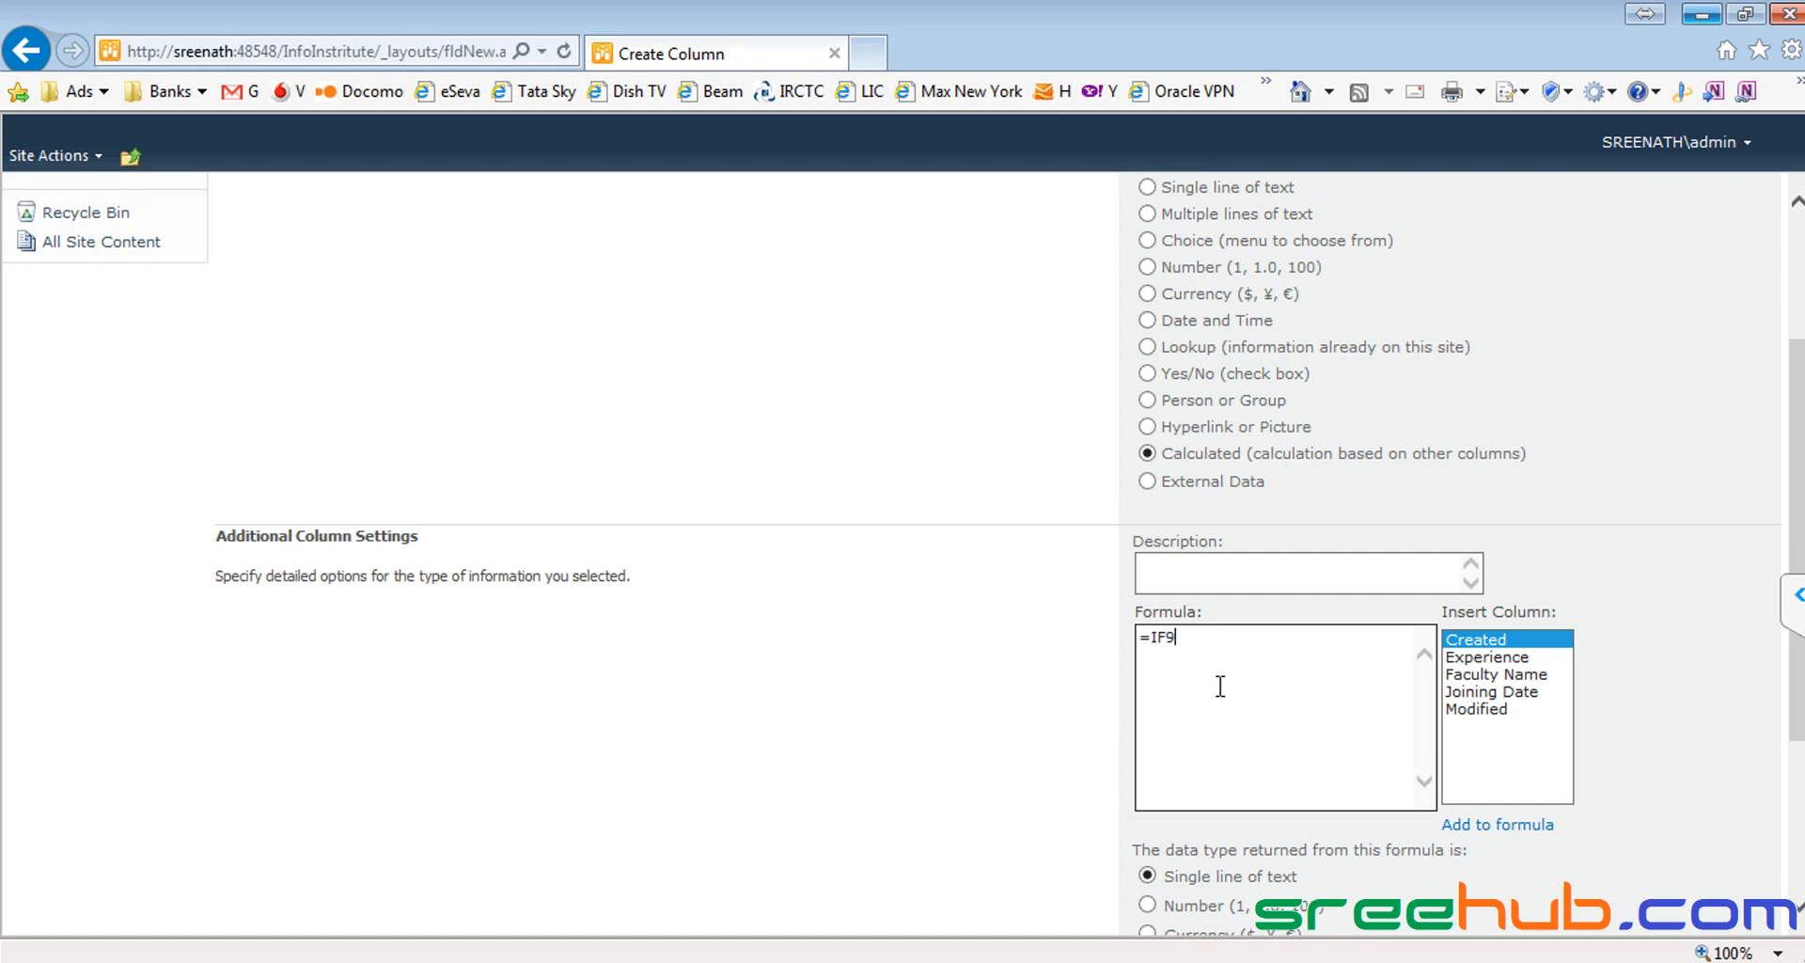
pyautogui.write('(')
pyautogui.click(1495, 659)
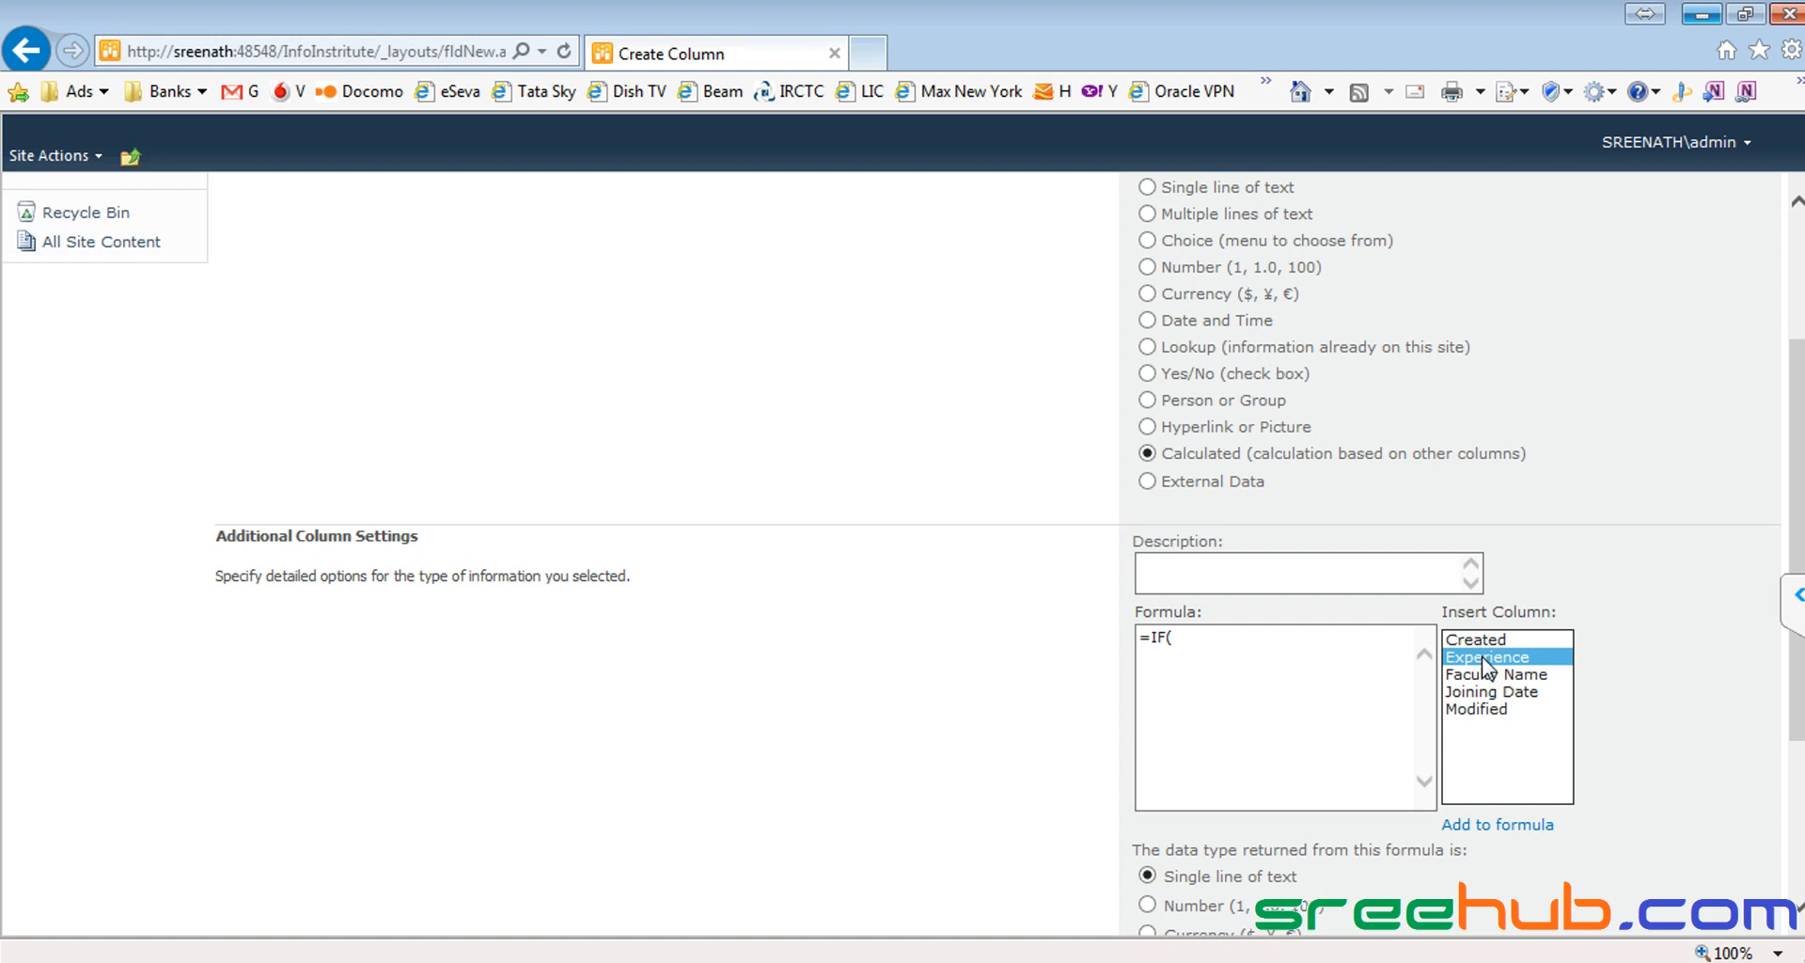
pyautogui.doubleClick(1482, 657)
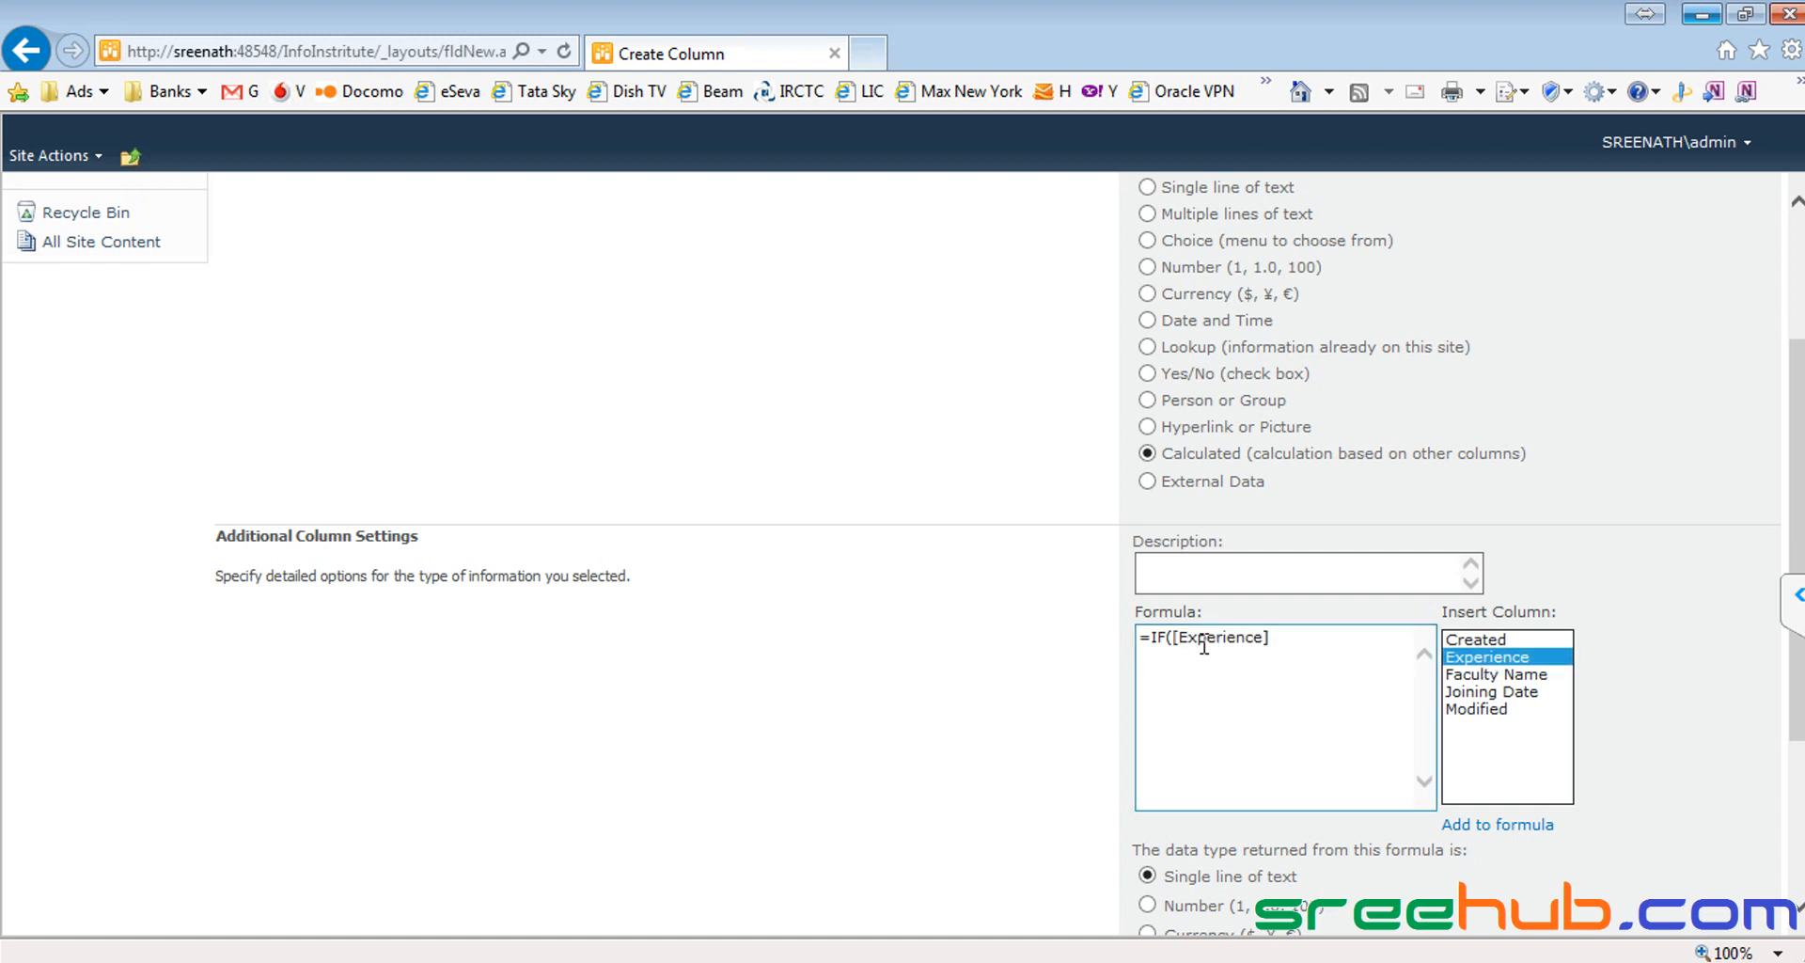
pyautogui.click(1341, 648)
pyautogui.press('Left')
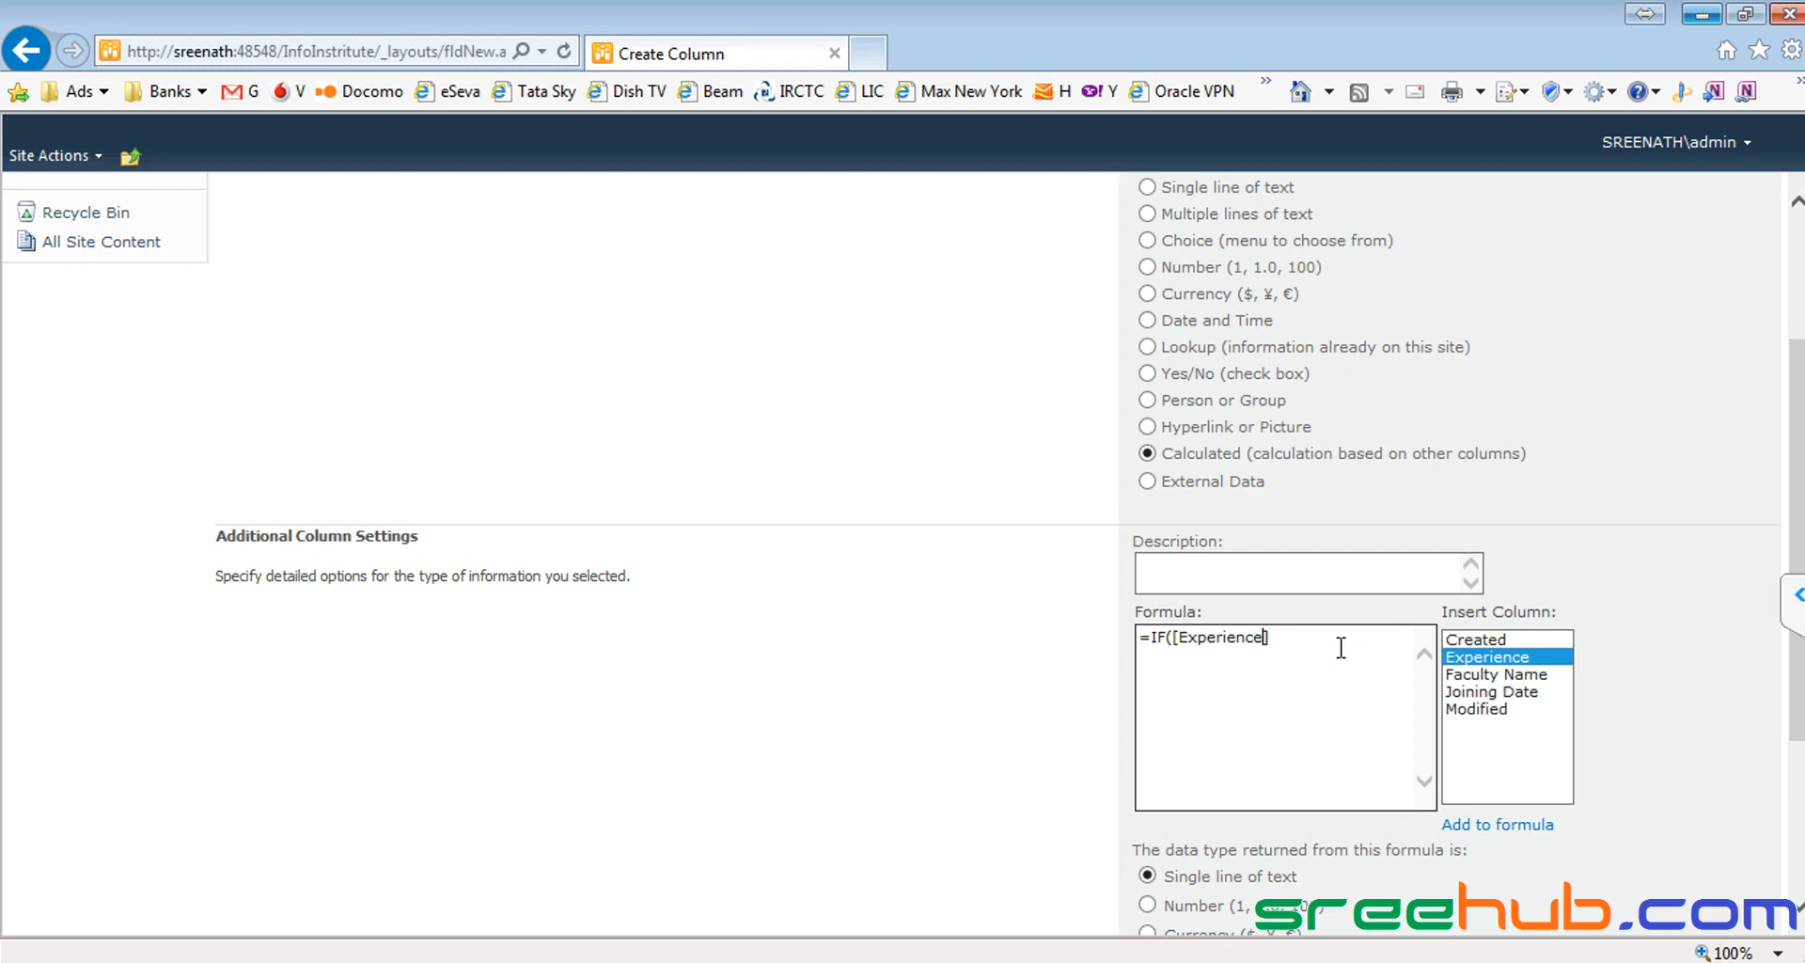
pyautogui.press('Left')
pyautogui.press('Left')
pyautogui.doubleClick(1221, 640)
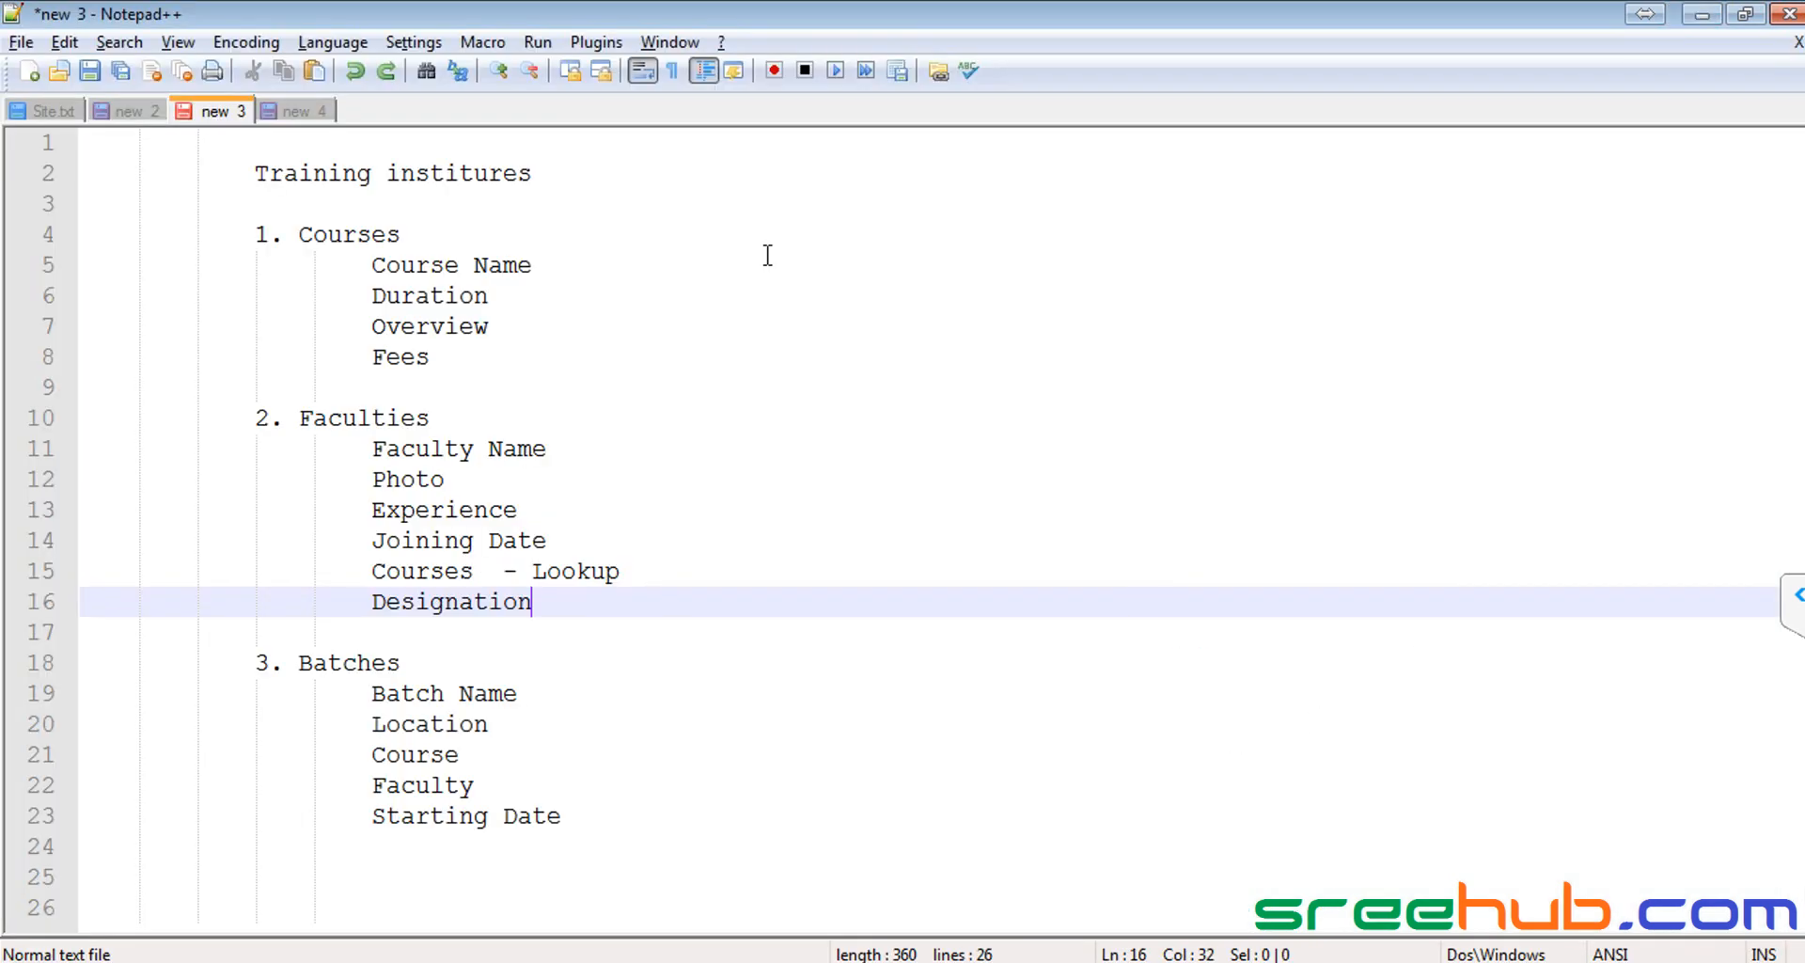
# Step: Switch to Notepad++ and create a new document with an indented starting line and C# as its language
pyautogui.hotkey('alt', 'Tab')
pyautogui.hotkey('ctrl', 'n')
pyautogui.press('Return')
pyautogui.press('Return')
pyautogui.press('Tab')
pyautogui.press('Tab')
pyautogui.click(332, 42)
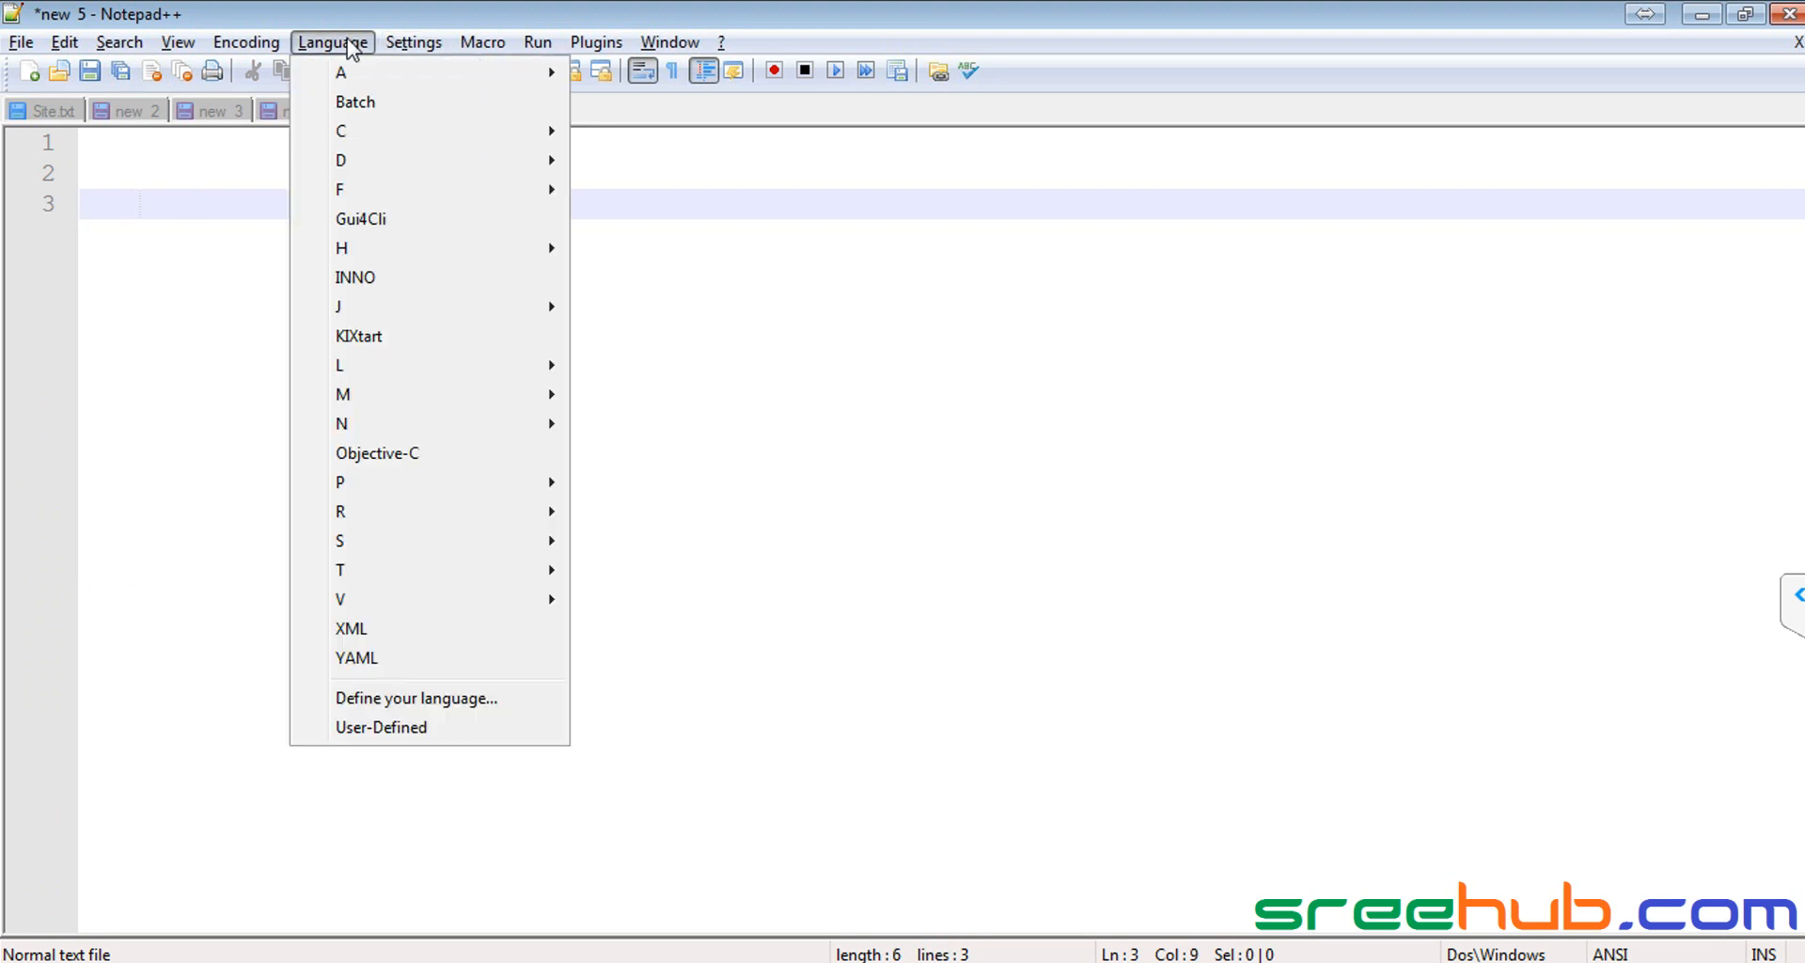
pyautogui.moveTo(442, 189)
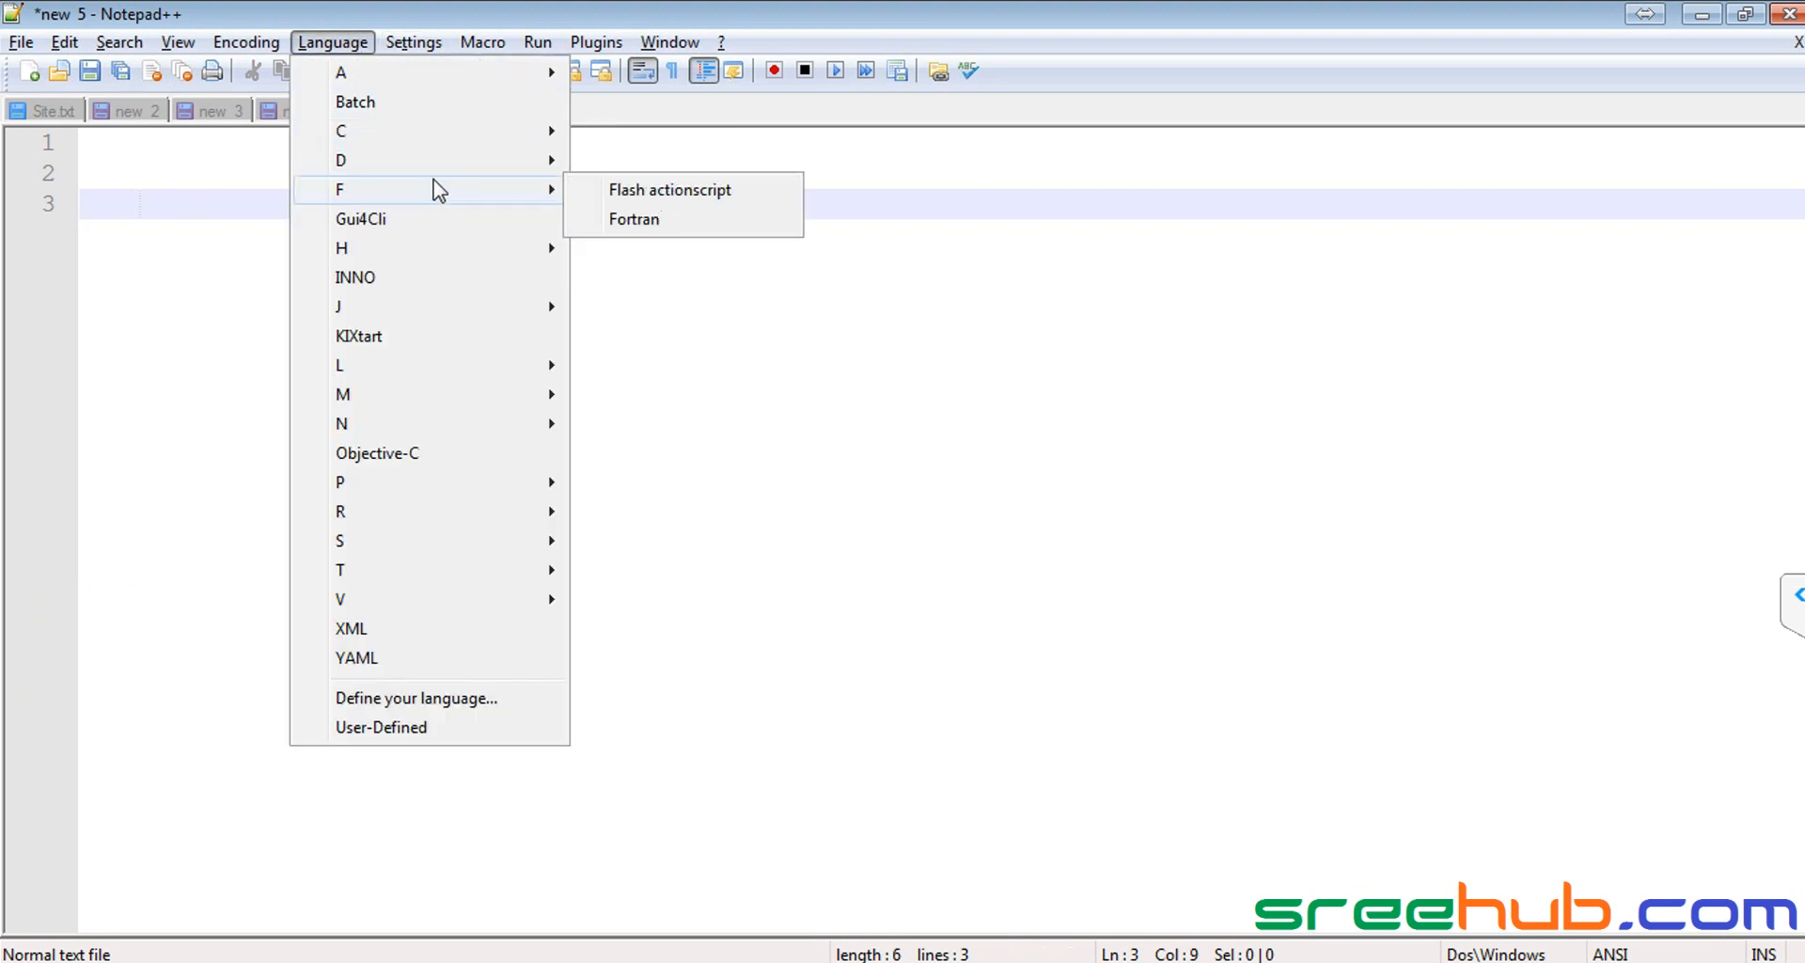
pyautogui.click(619, 160)
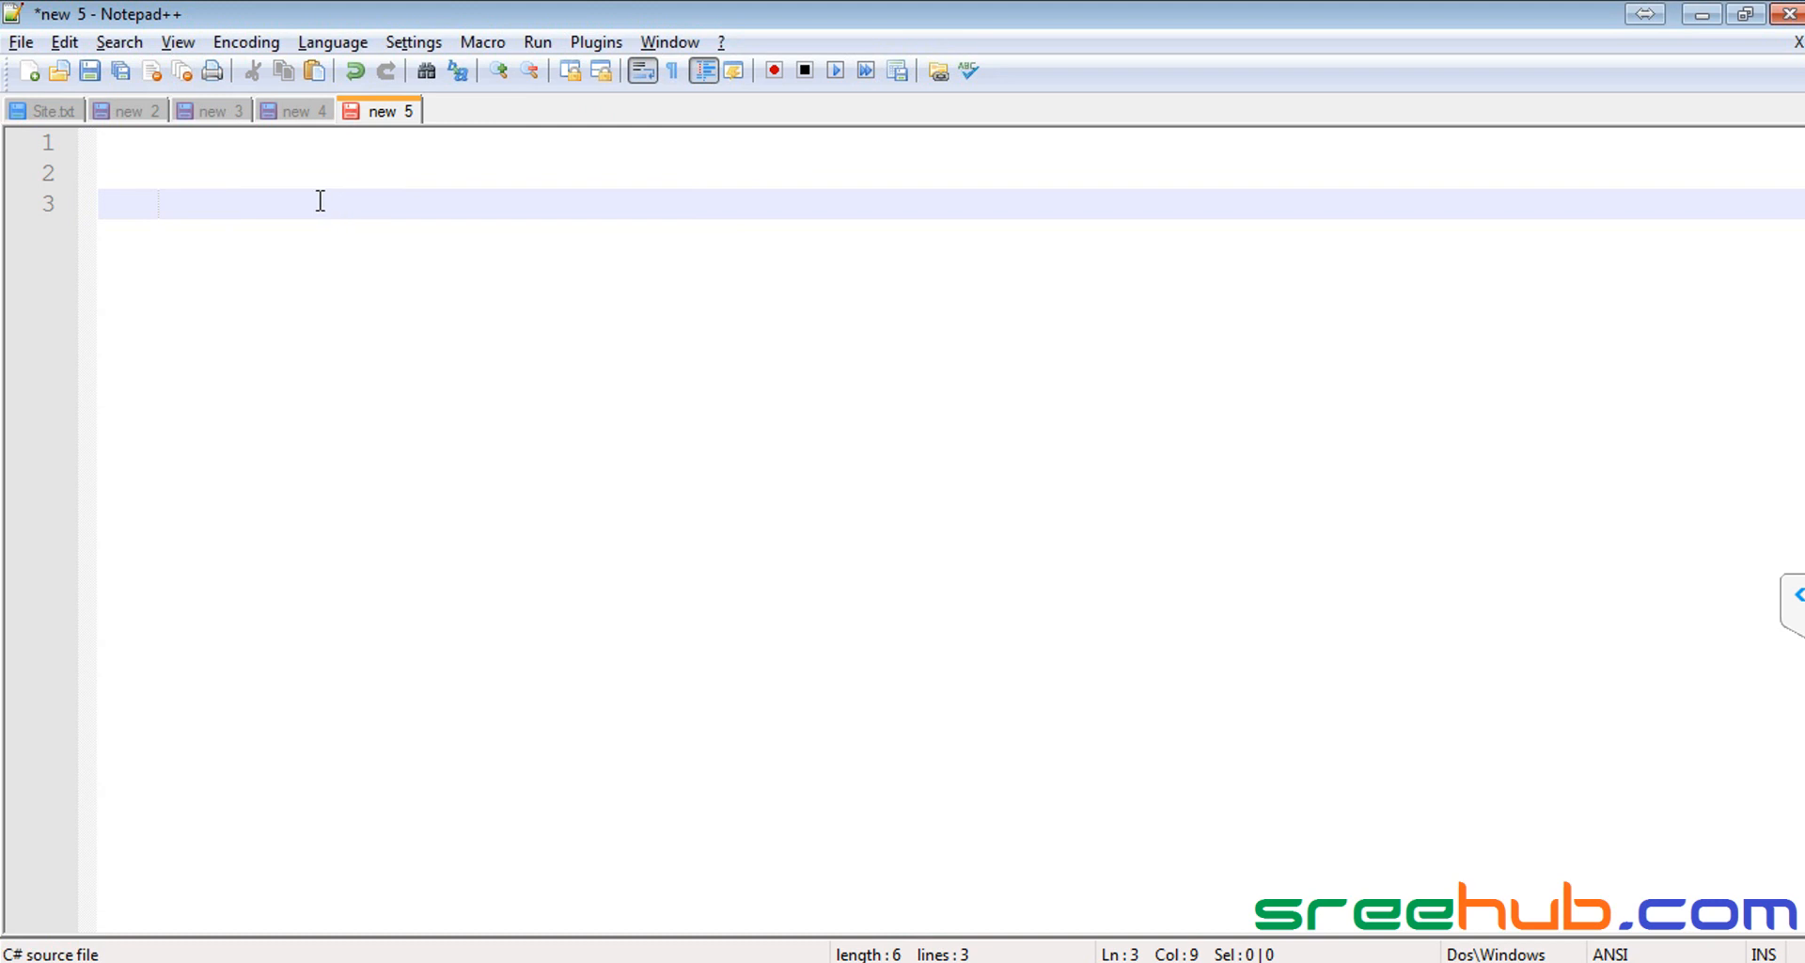
# Step: Write the formula opening =IF( (Experience)<1, consulting the Fresher threshold in the designation rules document
pyautogui.write('=IF(')
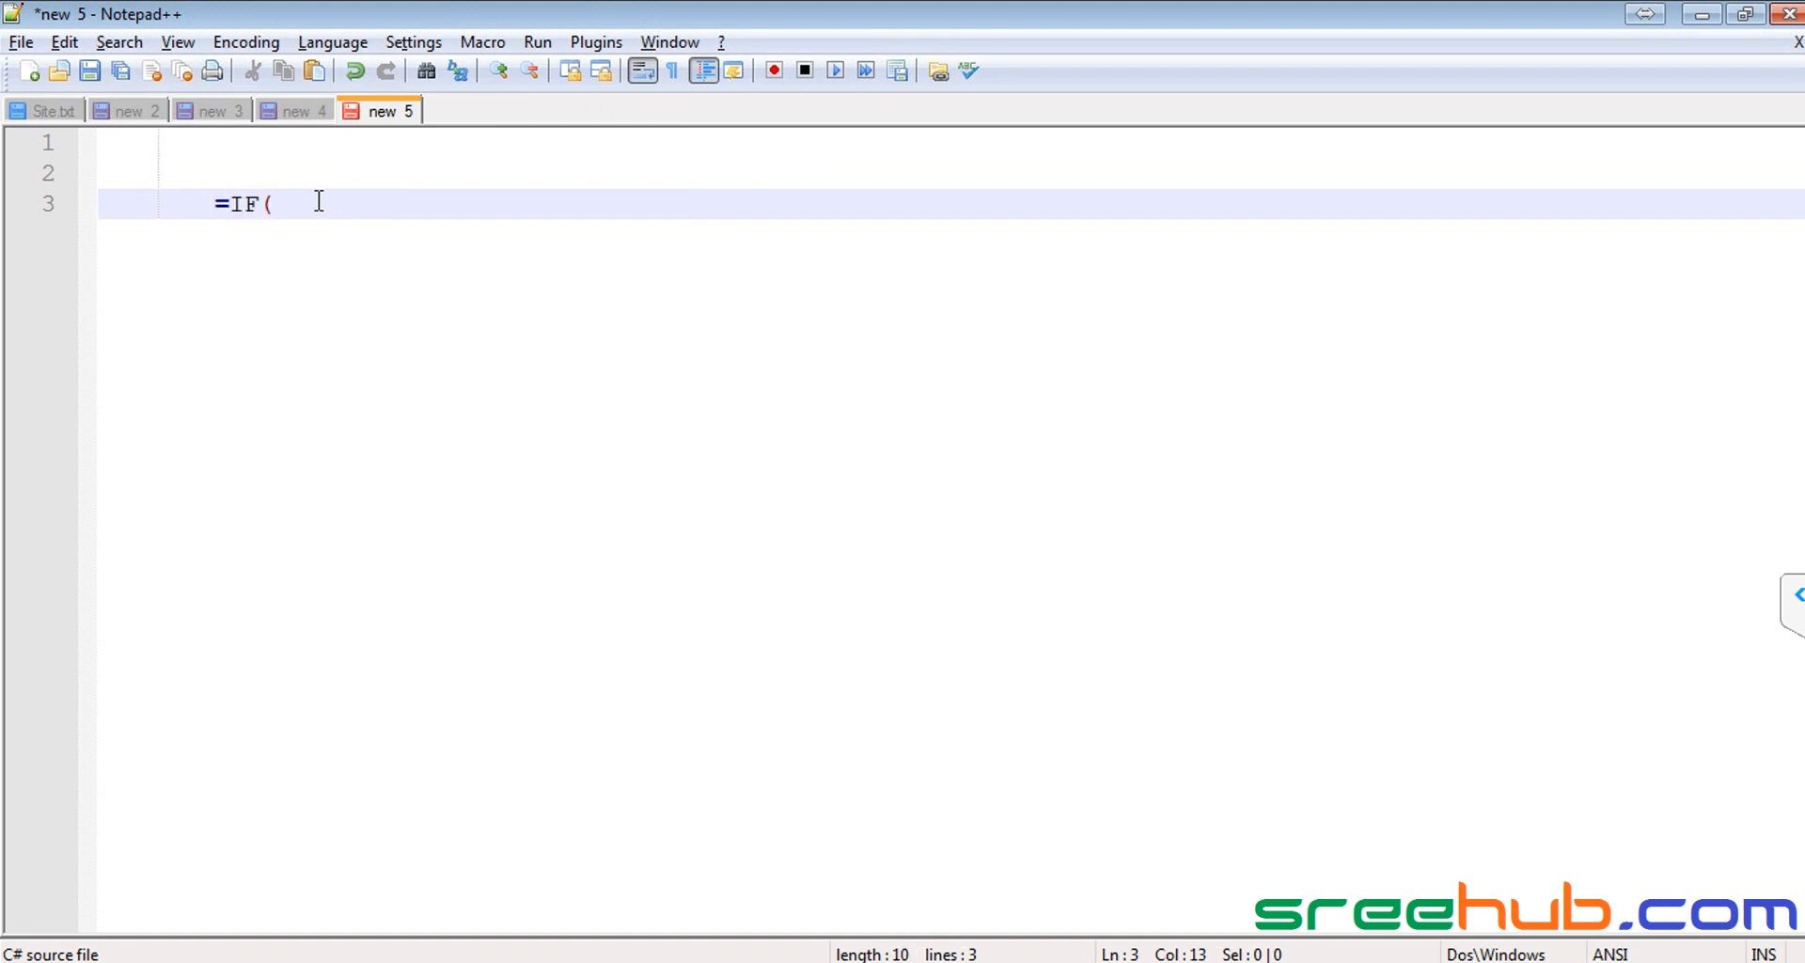
pyautogui.write(' ()')
pyautogui.write('Experience')
pyautogui.press('Right')
pyautogui.hotkey('ctrl', 'Tab')
pyautogui.click(315, 113)
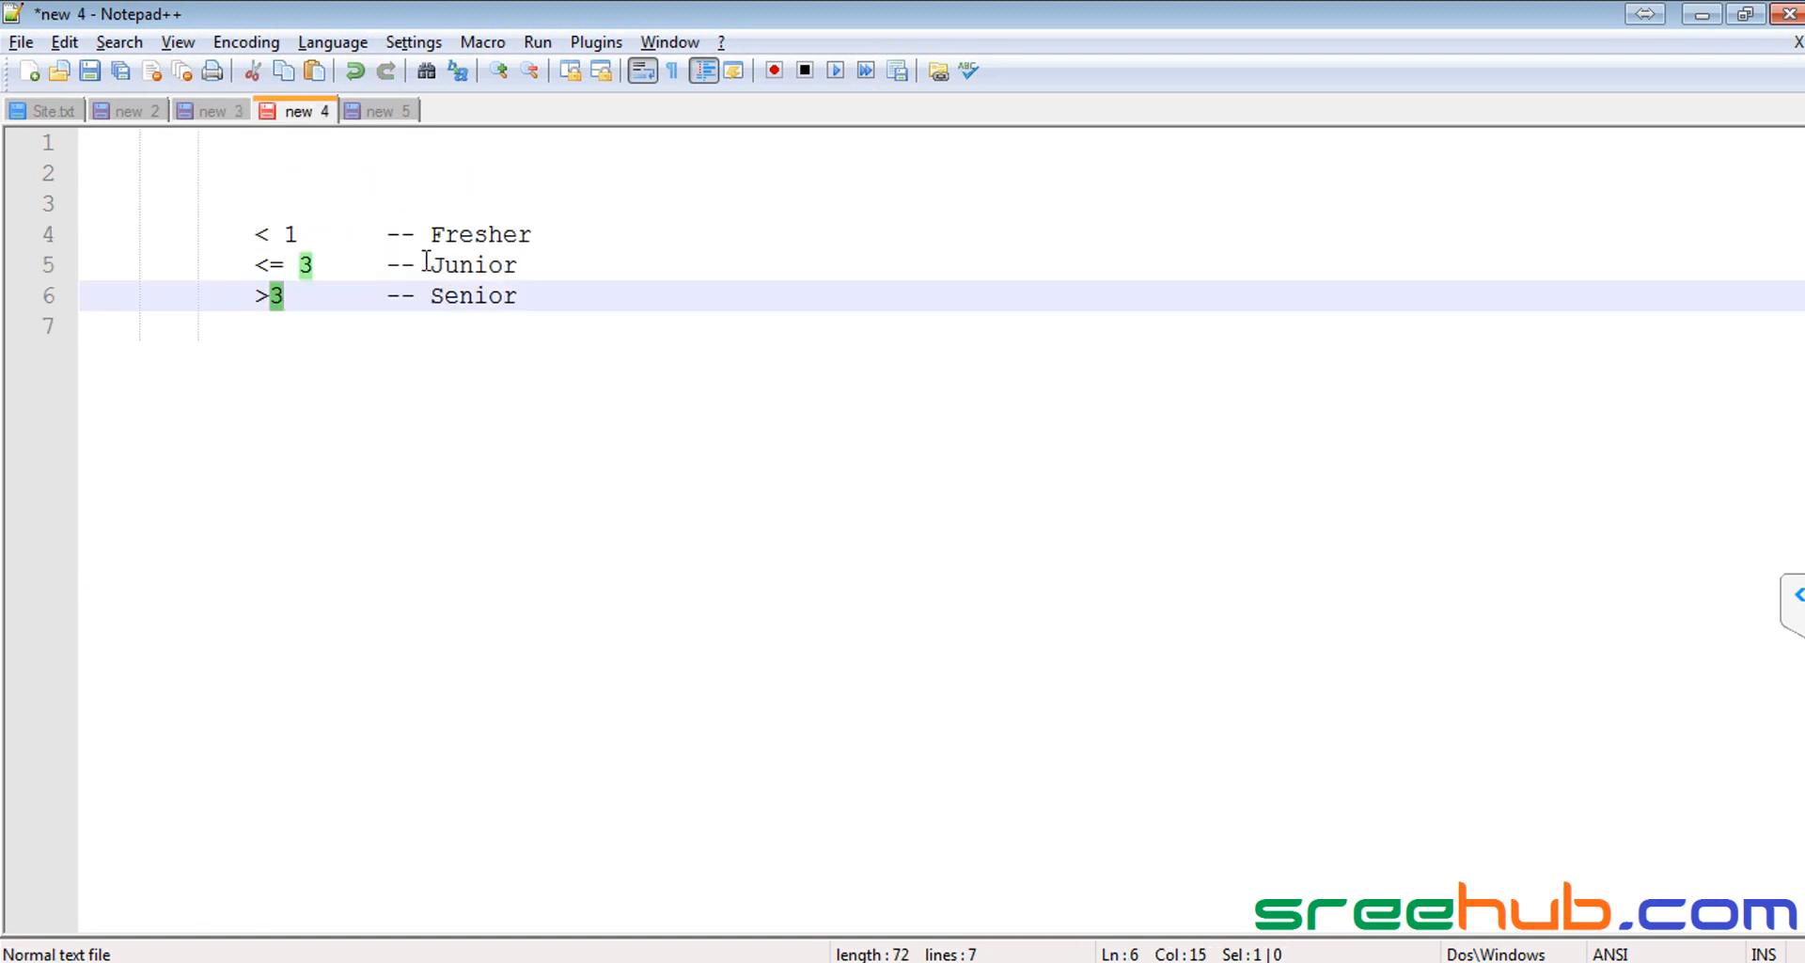
pyautogui.moveTo(269, 232); pyautogui.dragTo(301, 234)
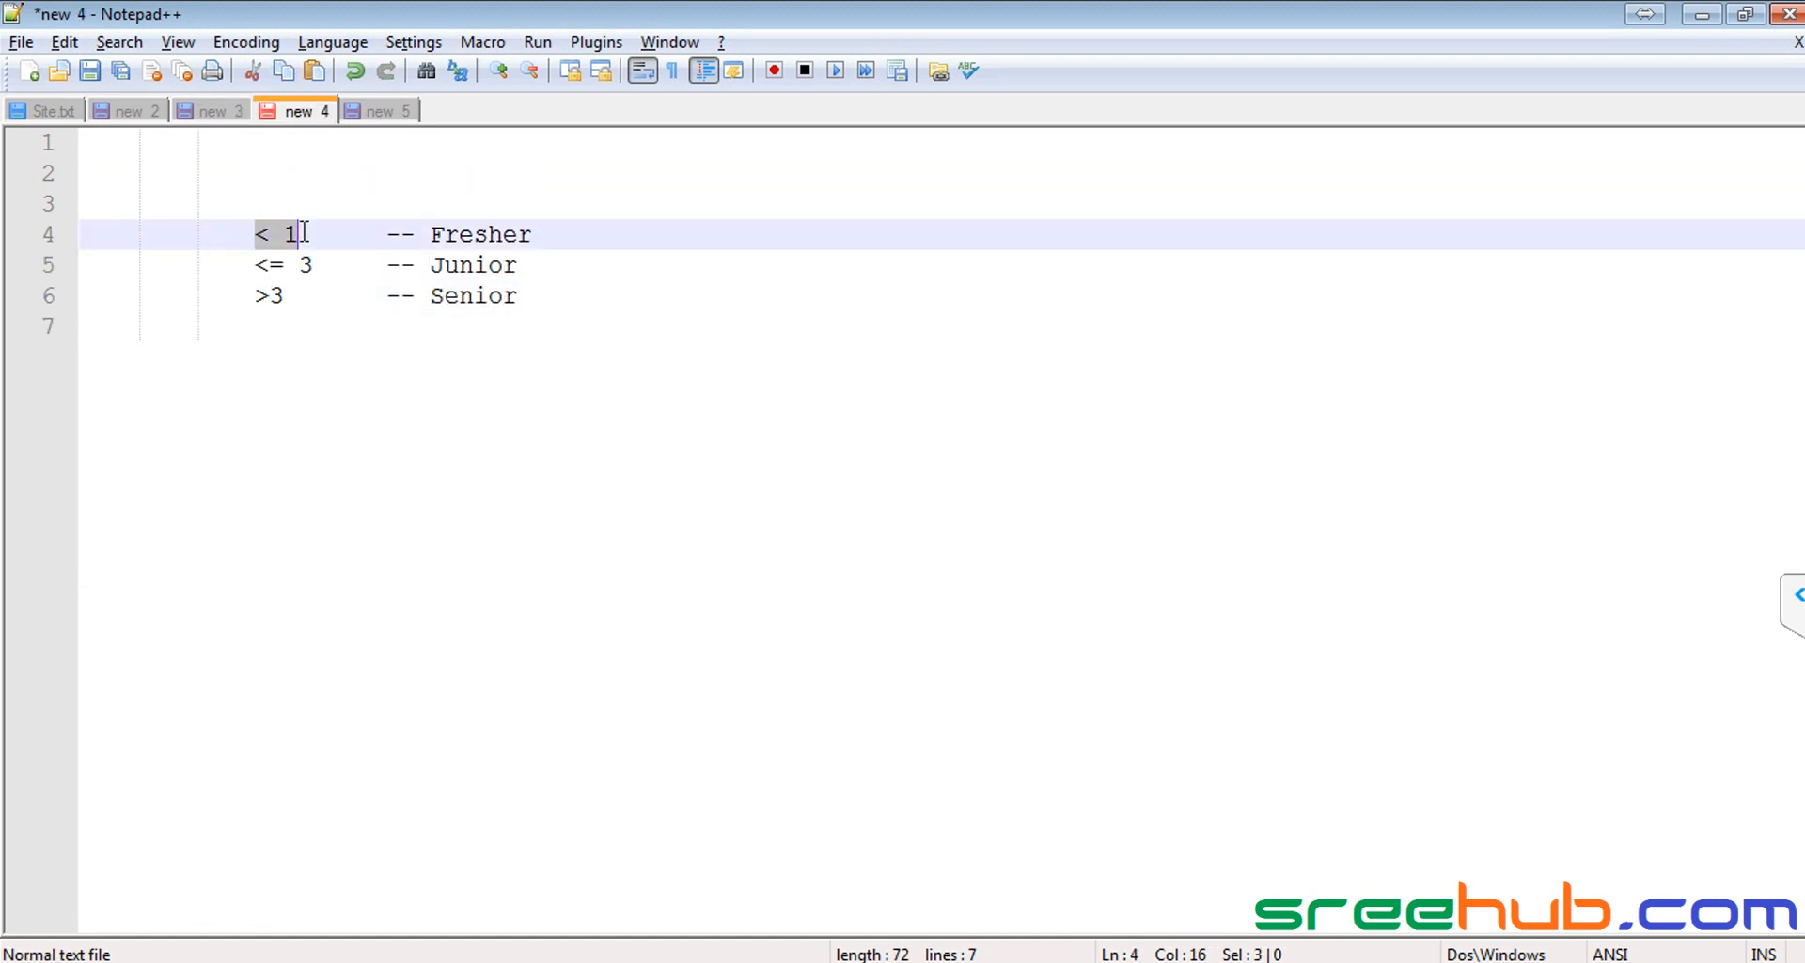
pyautogui.doubleClick(508, 237)
pyautogui.click(378, 118)
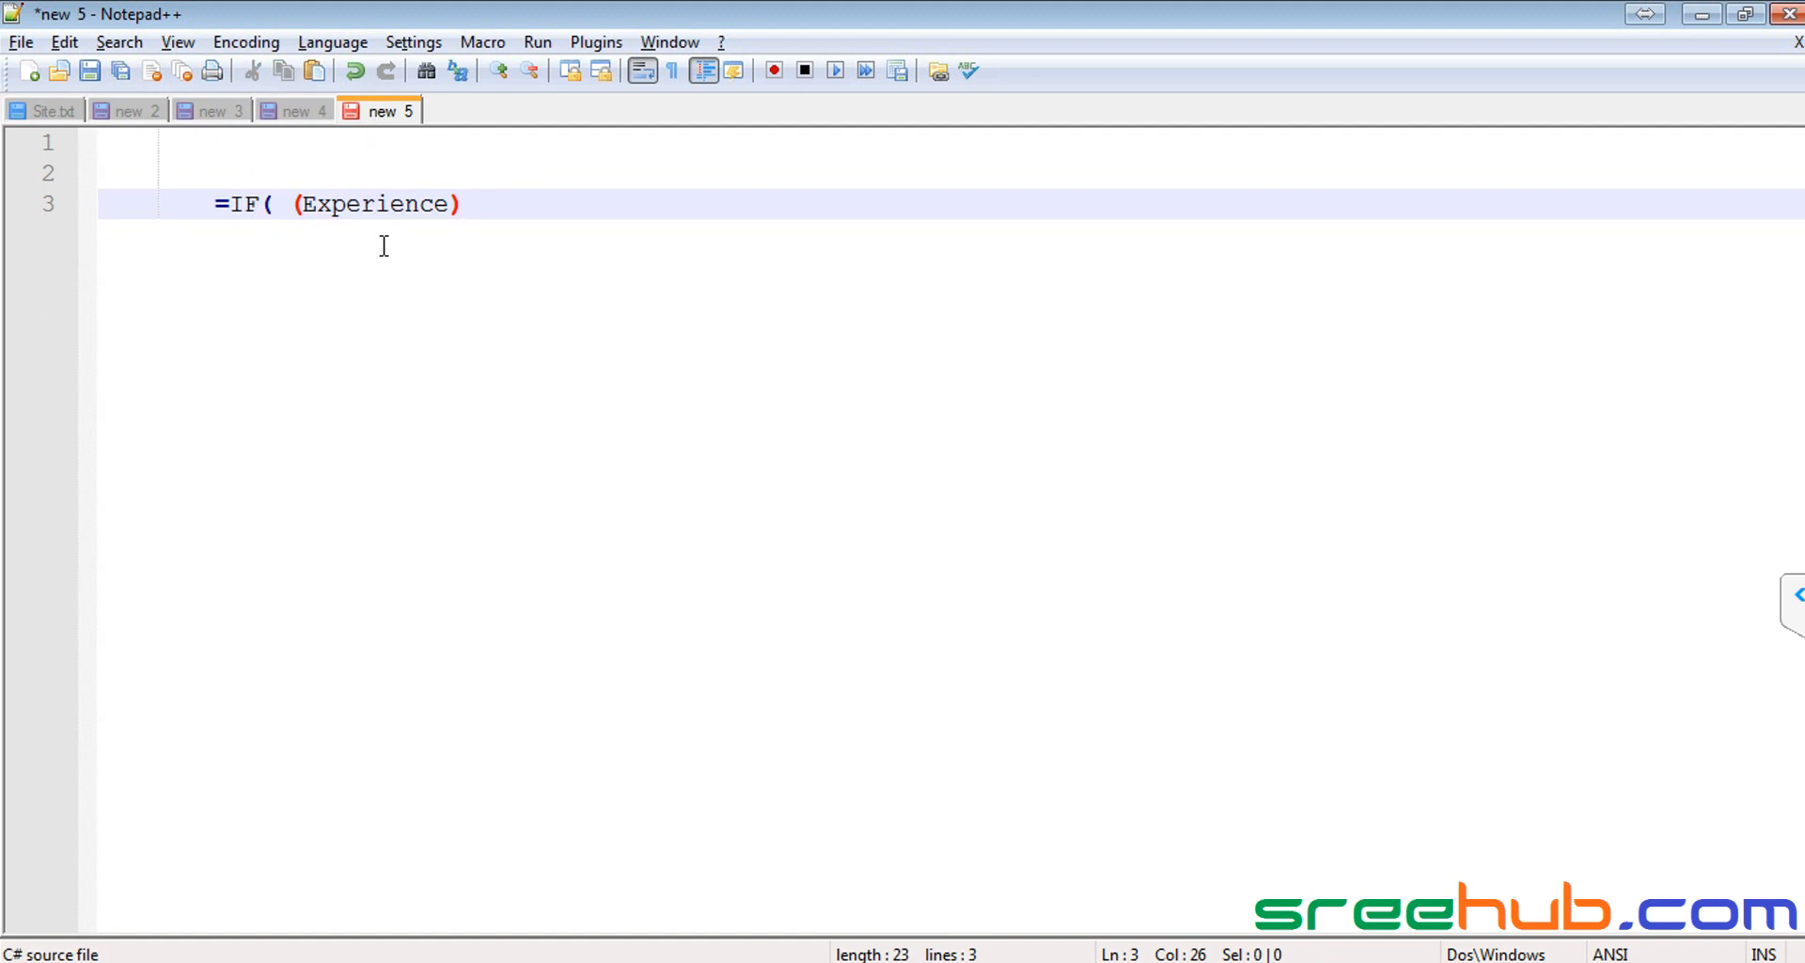
pyautogui.write('<1')
# Step: Add "Fresher" as the result for the (Experience)<1 condition, followed by a comma
pyautogui.moveTo(289, 203); pyautogui.dragTo(498, 203)
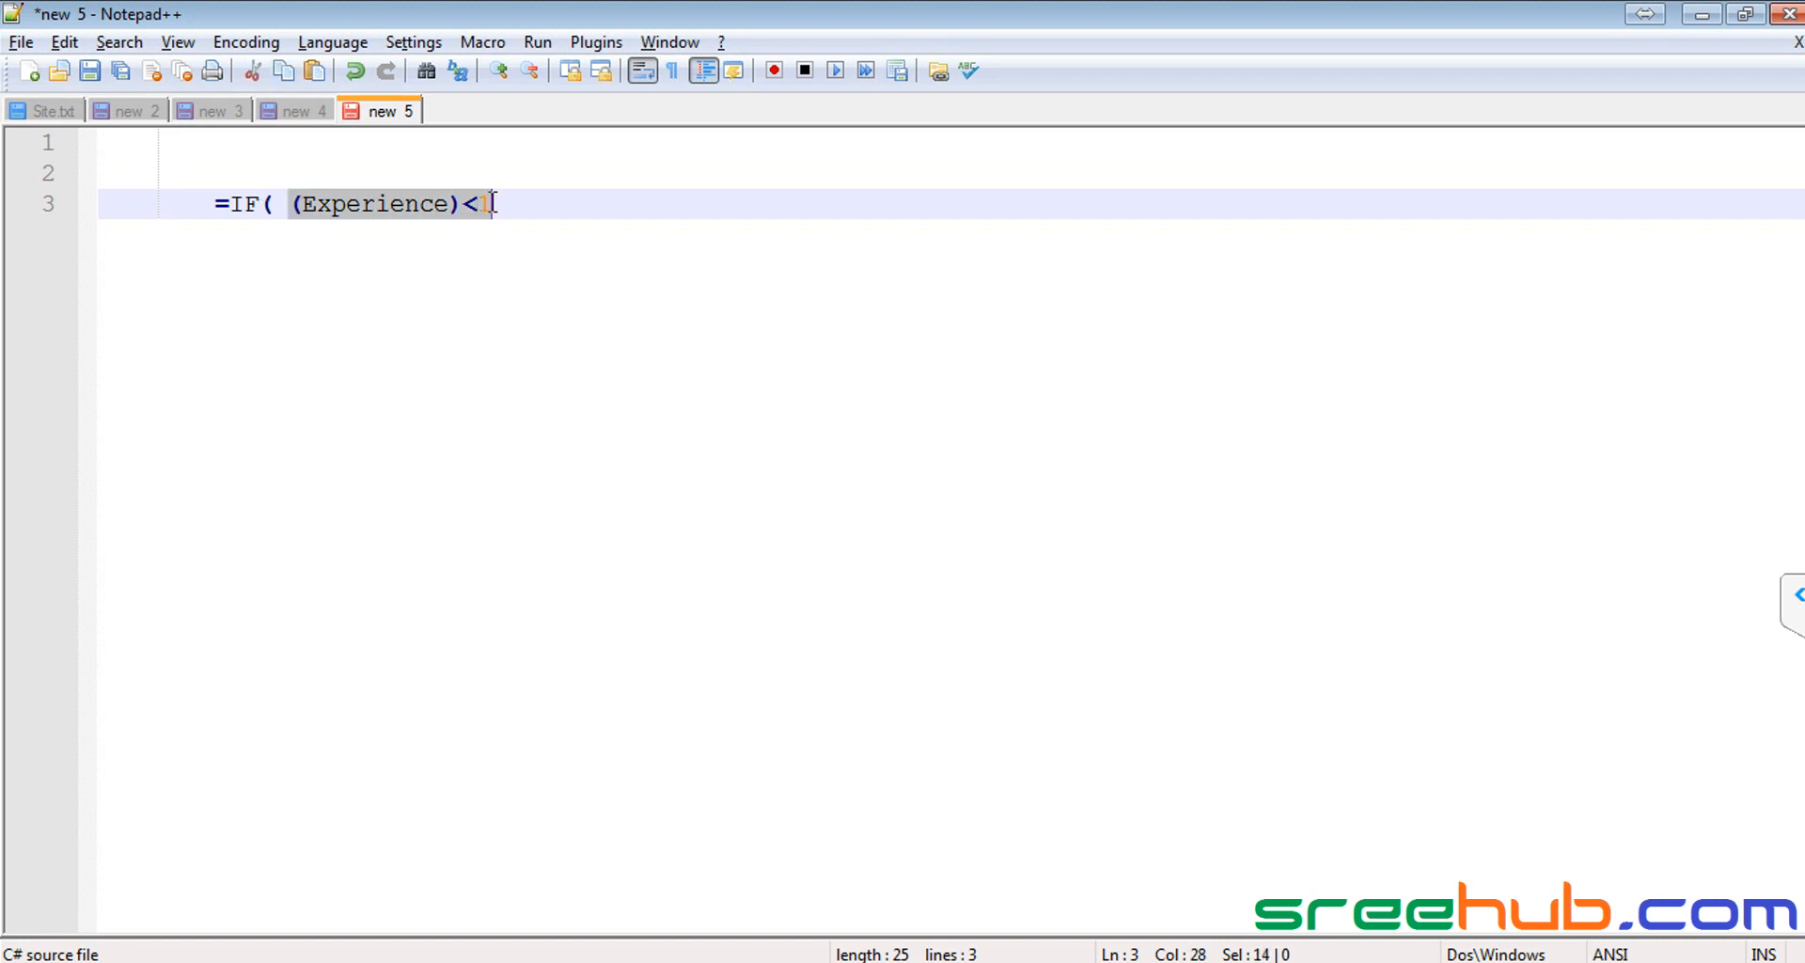
pyautogui.click(515, 204)
pyautogui.write(',')
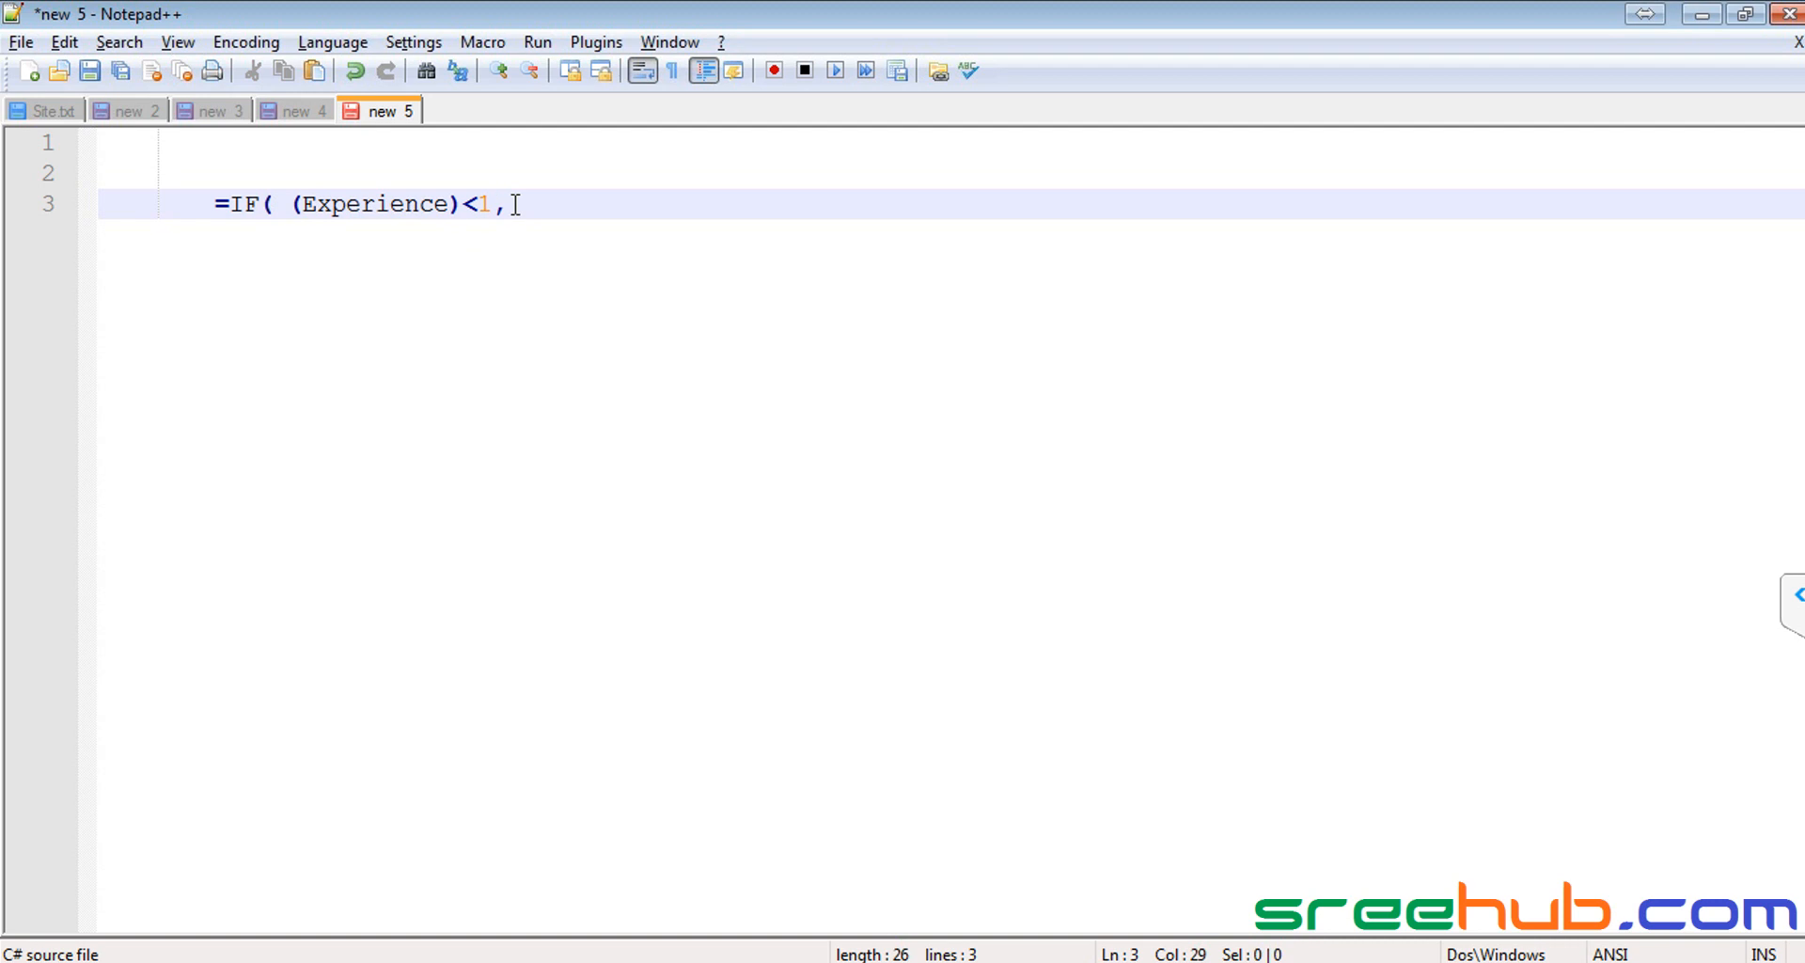
pyautogui.write('"Fresher" ,')
# Step: Consult the Junior and Senior rules and nest IF(Experience) after the "Fresher" result, reusing the existing Experience reference
pyautogui.click(311, 113)
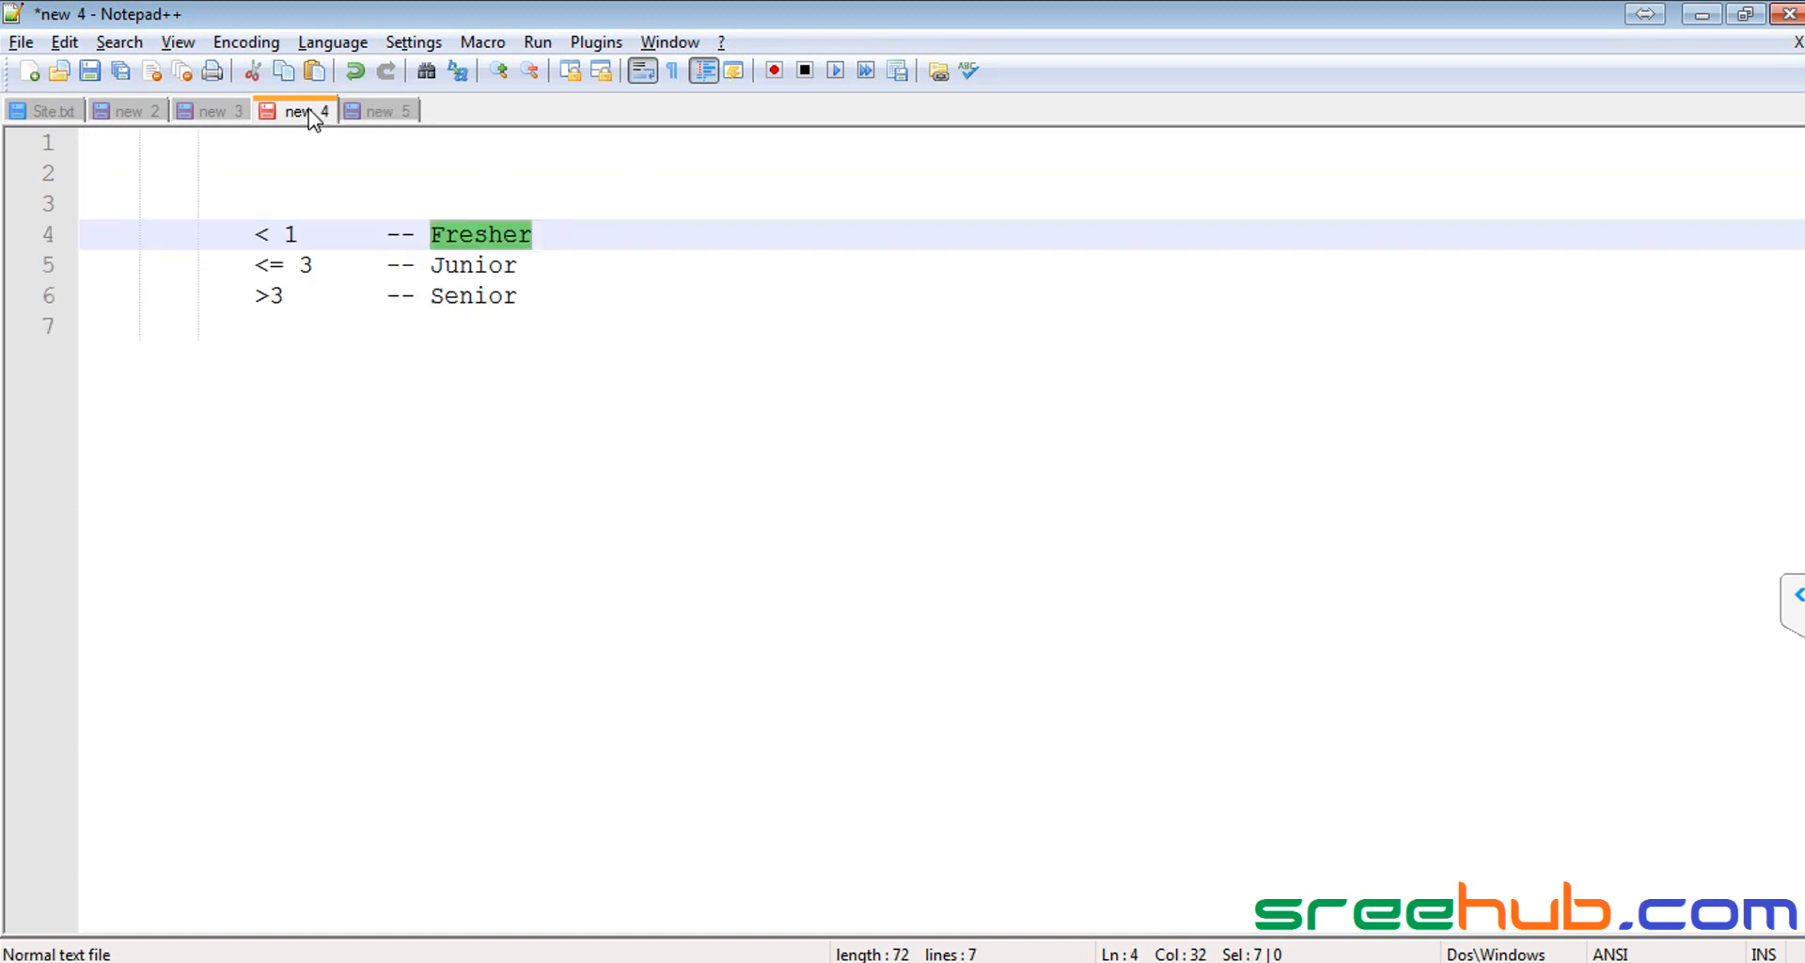
pyautogui.doubleClick(470, 270)
pyautogui.click(470, 268)
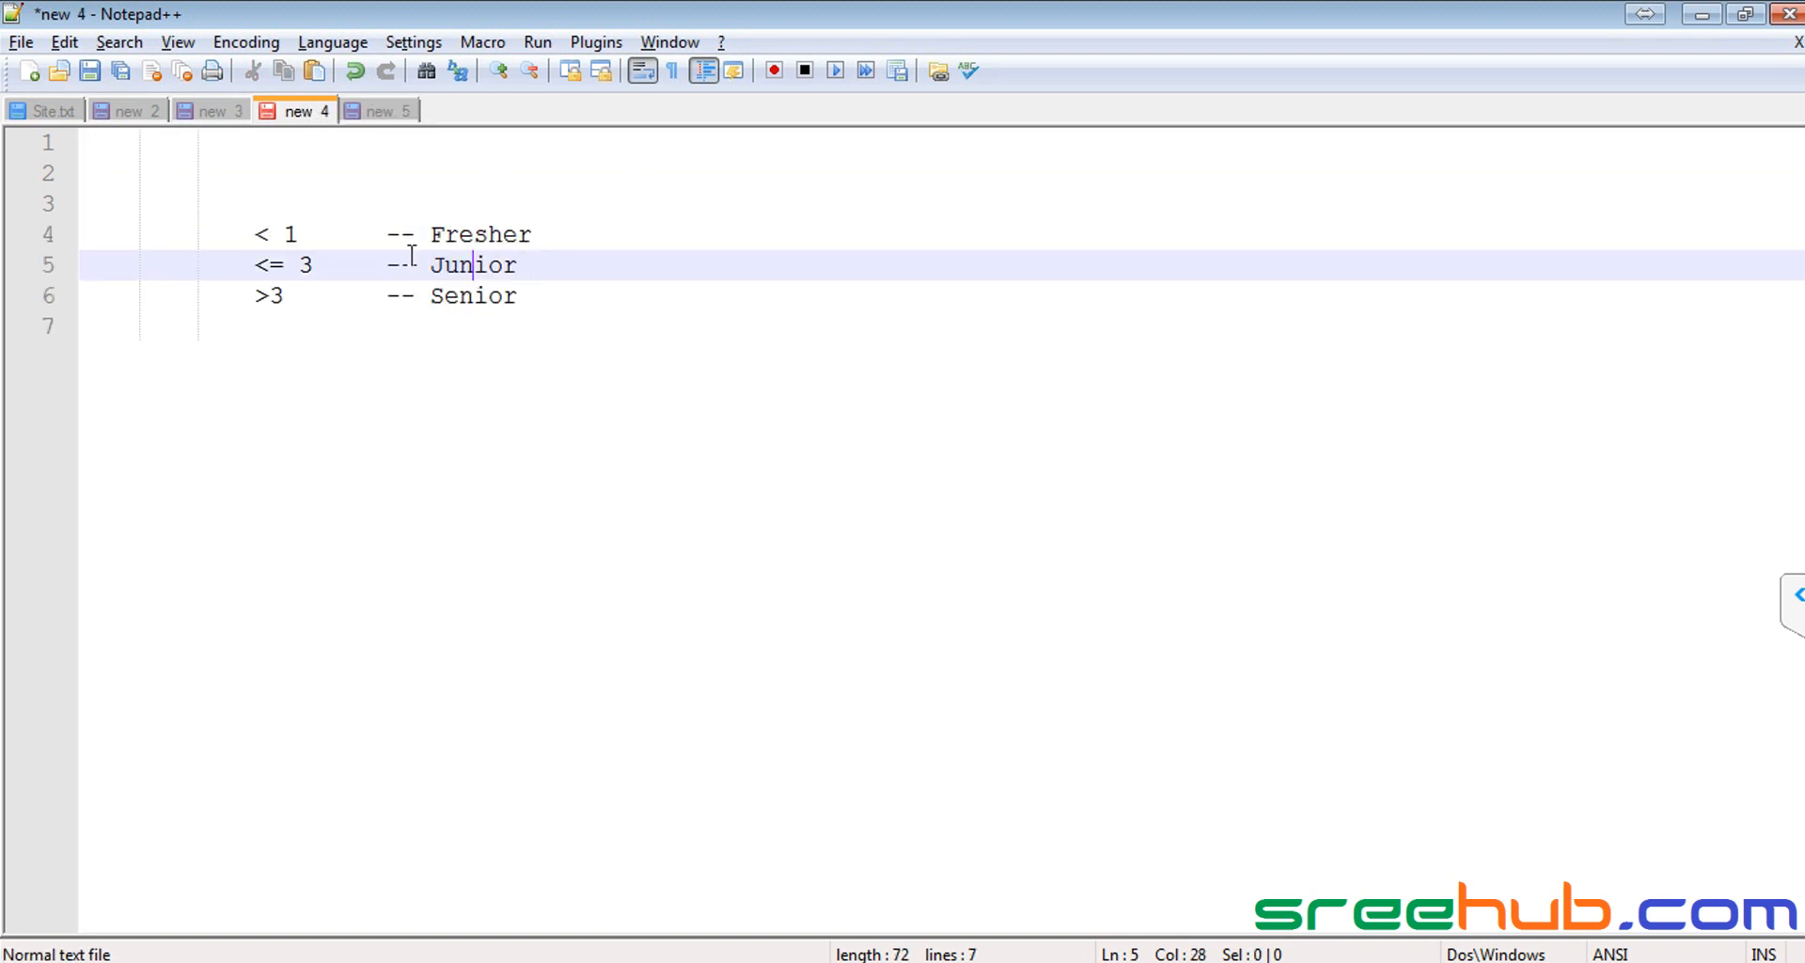
pyautogui.moveTo(252, 264); pyautogui.dragTo(592, 303)
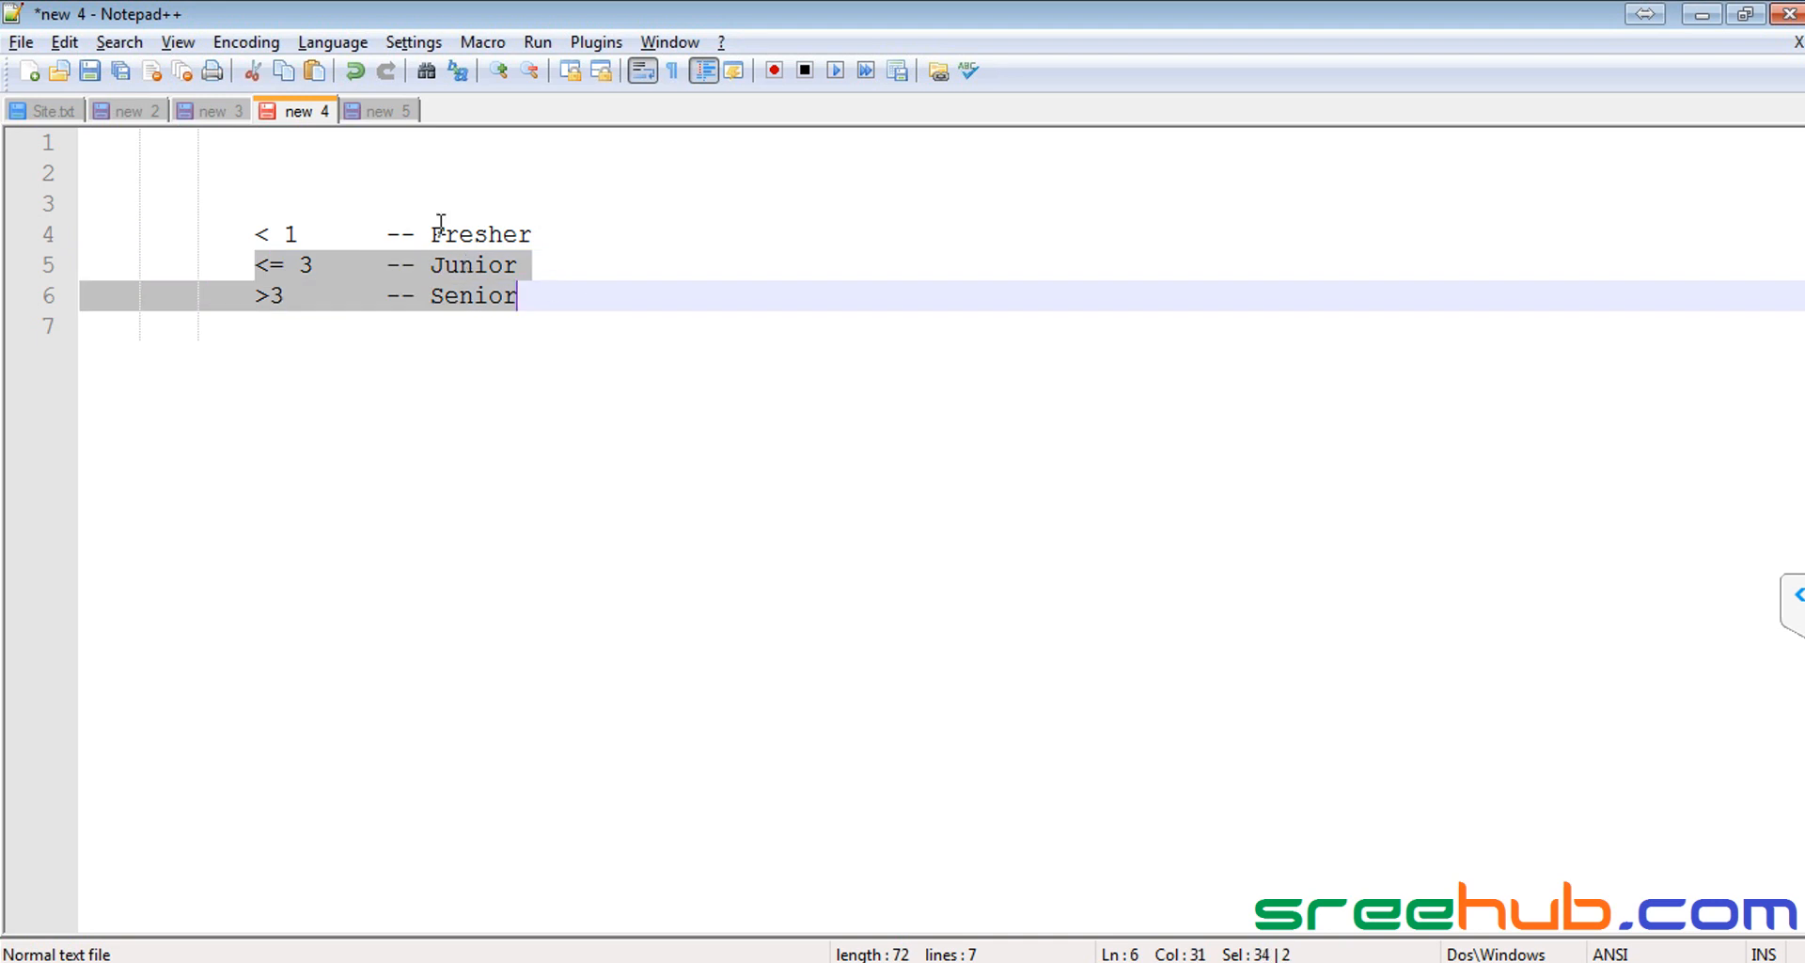
pyautogui.click(369, 114)
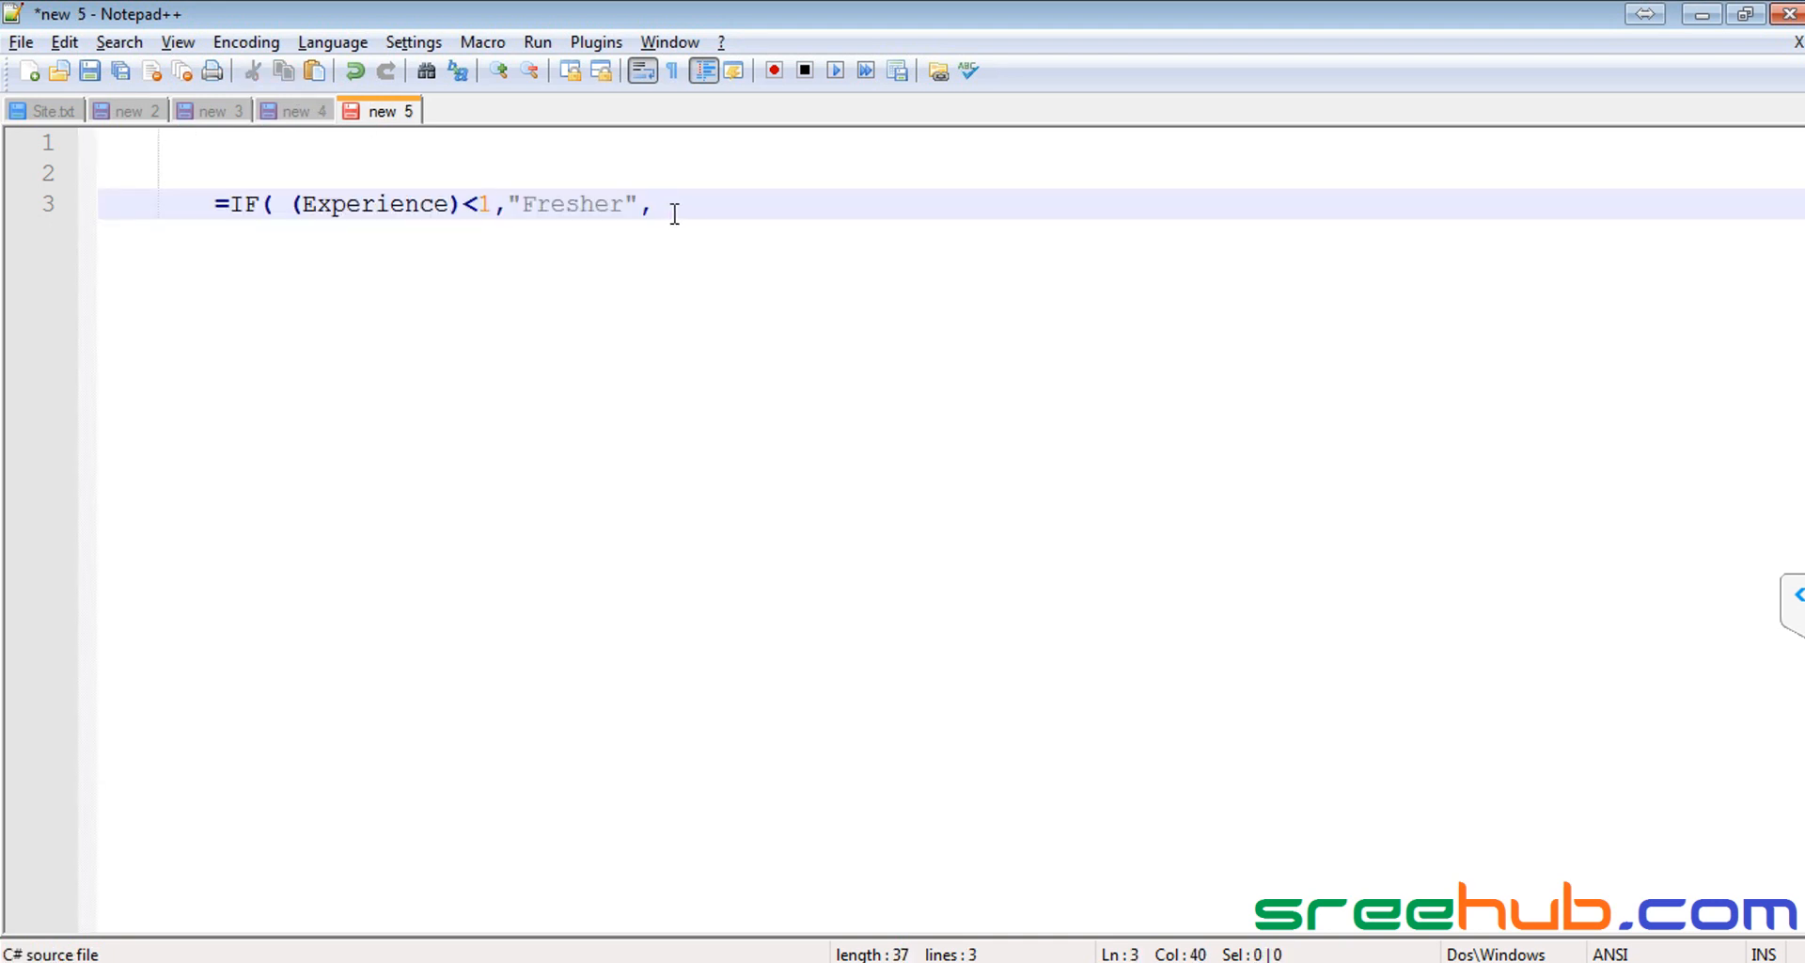
pyautogui.write('IF(')
pyautogui.moveTo(292, 203); pyautogui.dragTo(493, 203)
pyautogui.hotkey('ctrl', 'c')
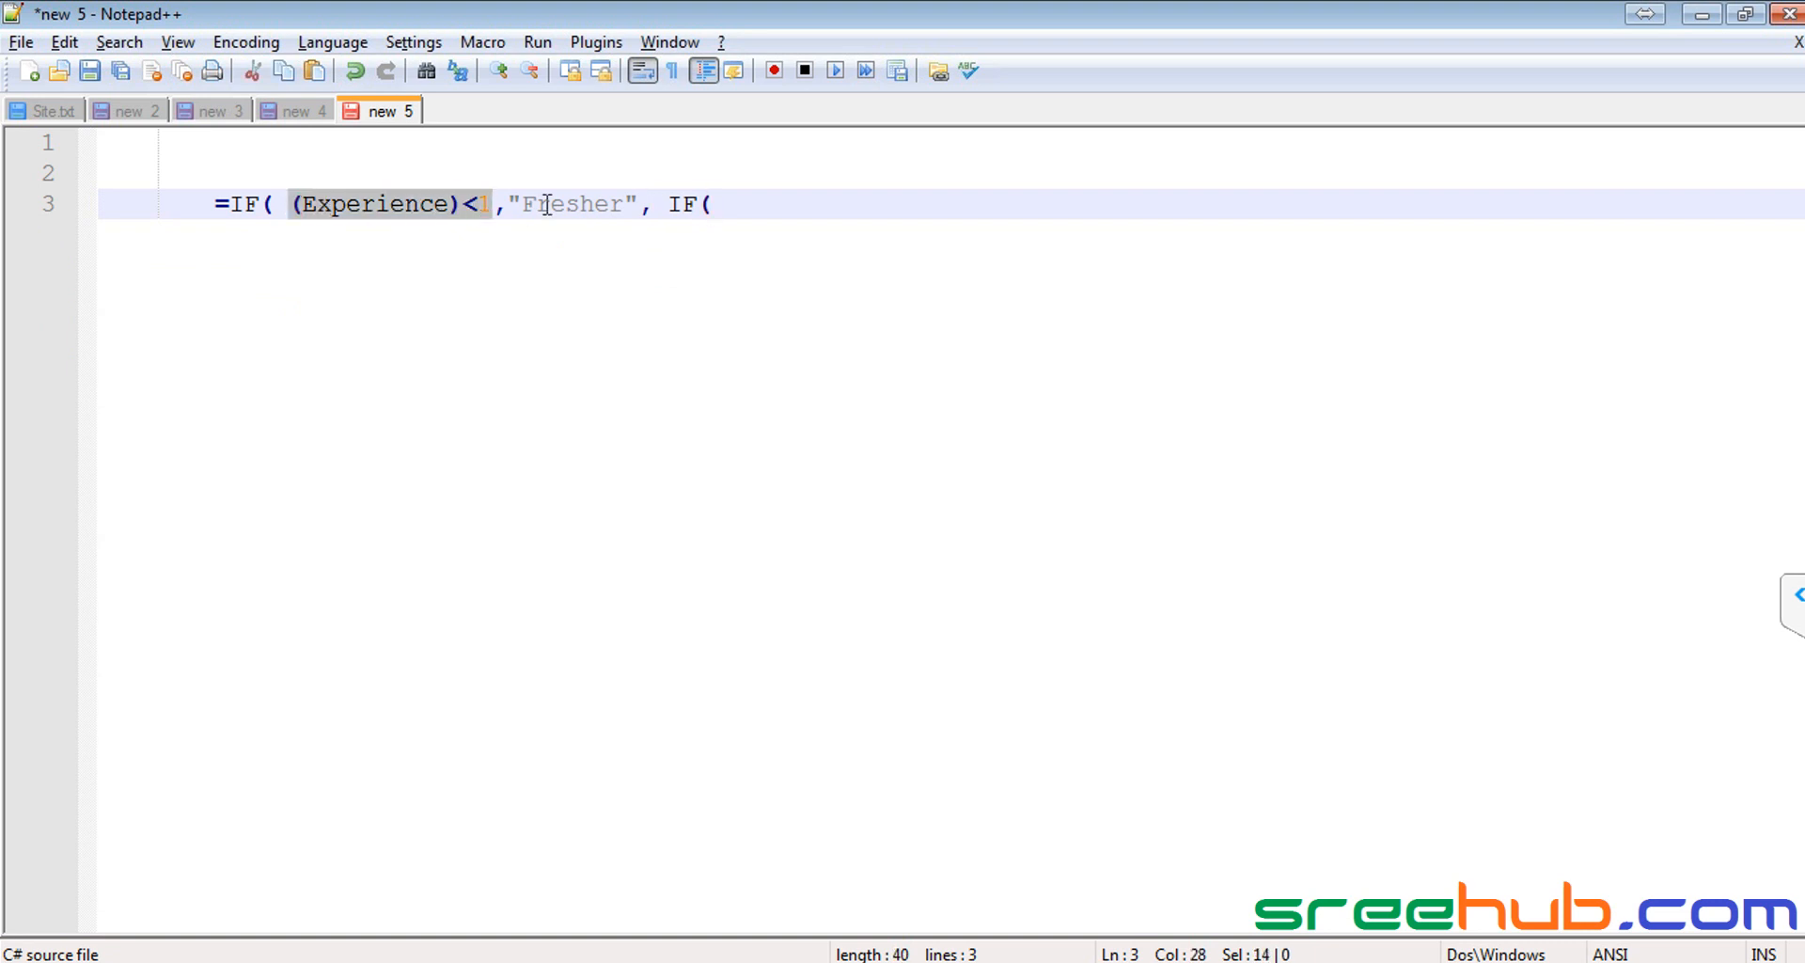
pyautogui.click(750, 203)
pyautogui.hotkey('ctrl', 'v')
pyautogui.click(707, 203)
pyautogui.press('BackSpace')
pyautogui.press('End')
pyautogui.press('BackSpace')
pyautogui.press('BackSpace')
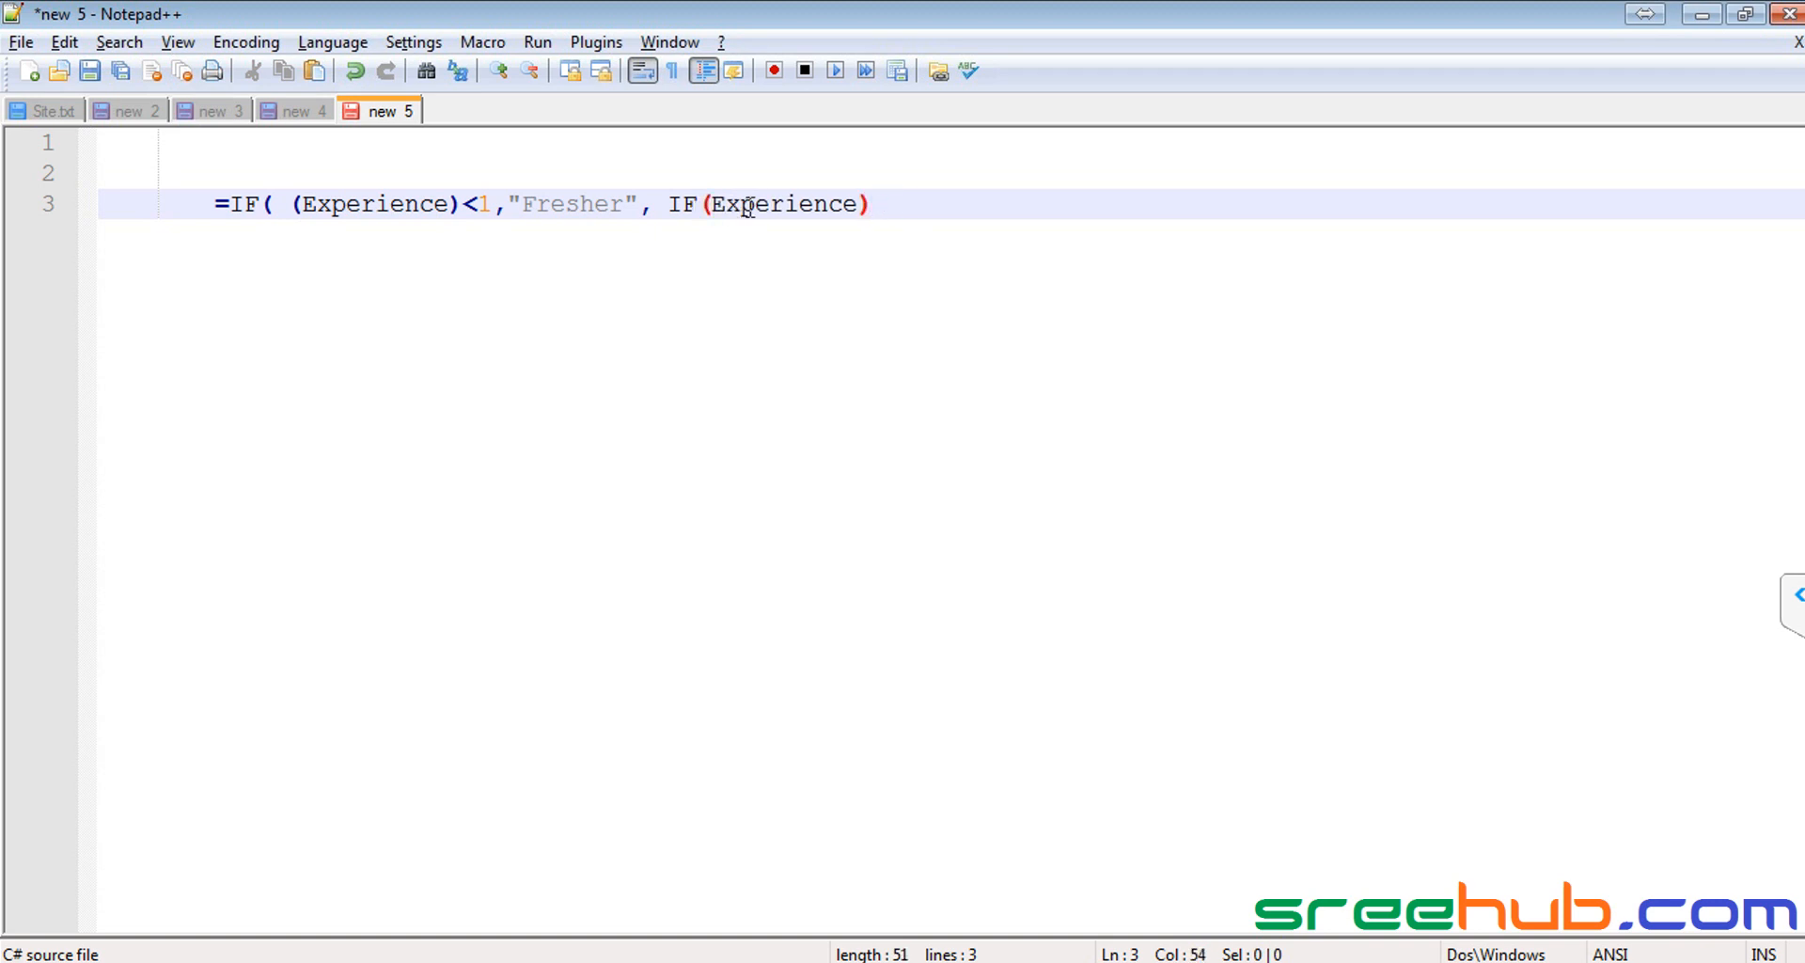
# Step: Complete the nested IF with the condition <=3 and the results "Junior" and "Senior"
pyautogui.write('<=3,"')
pyautogui.write('Junior","Senior')
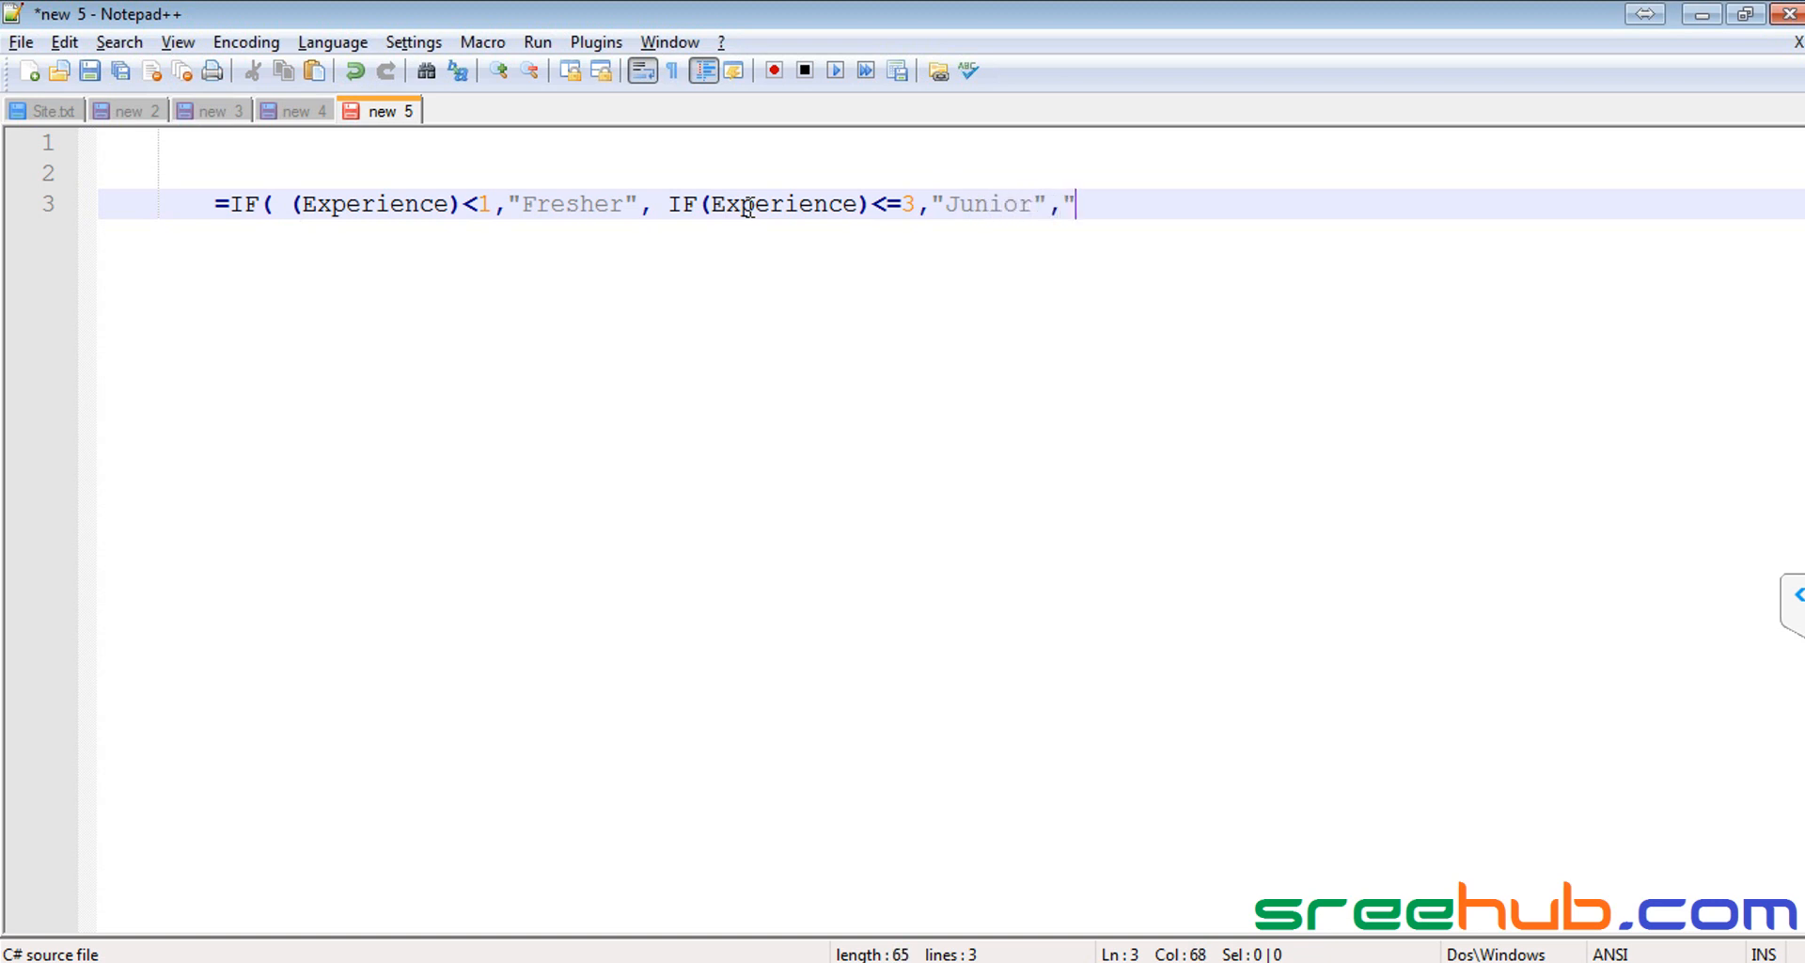
pyautogui.write('"')
# Step: Start an if( statement on a new line three lines below the formula
pyautogui.press('Return')
pyautogui.press('Return')
pyautogui.press('Return')
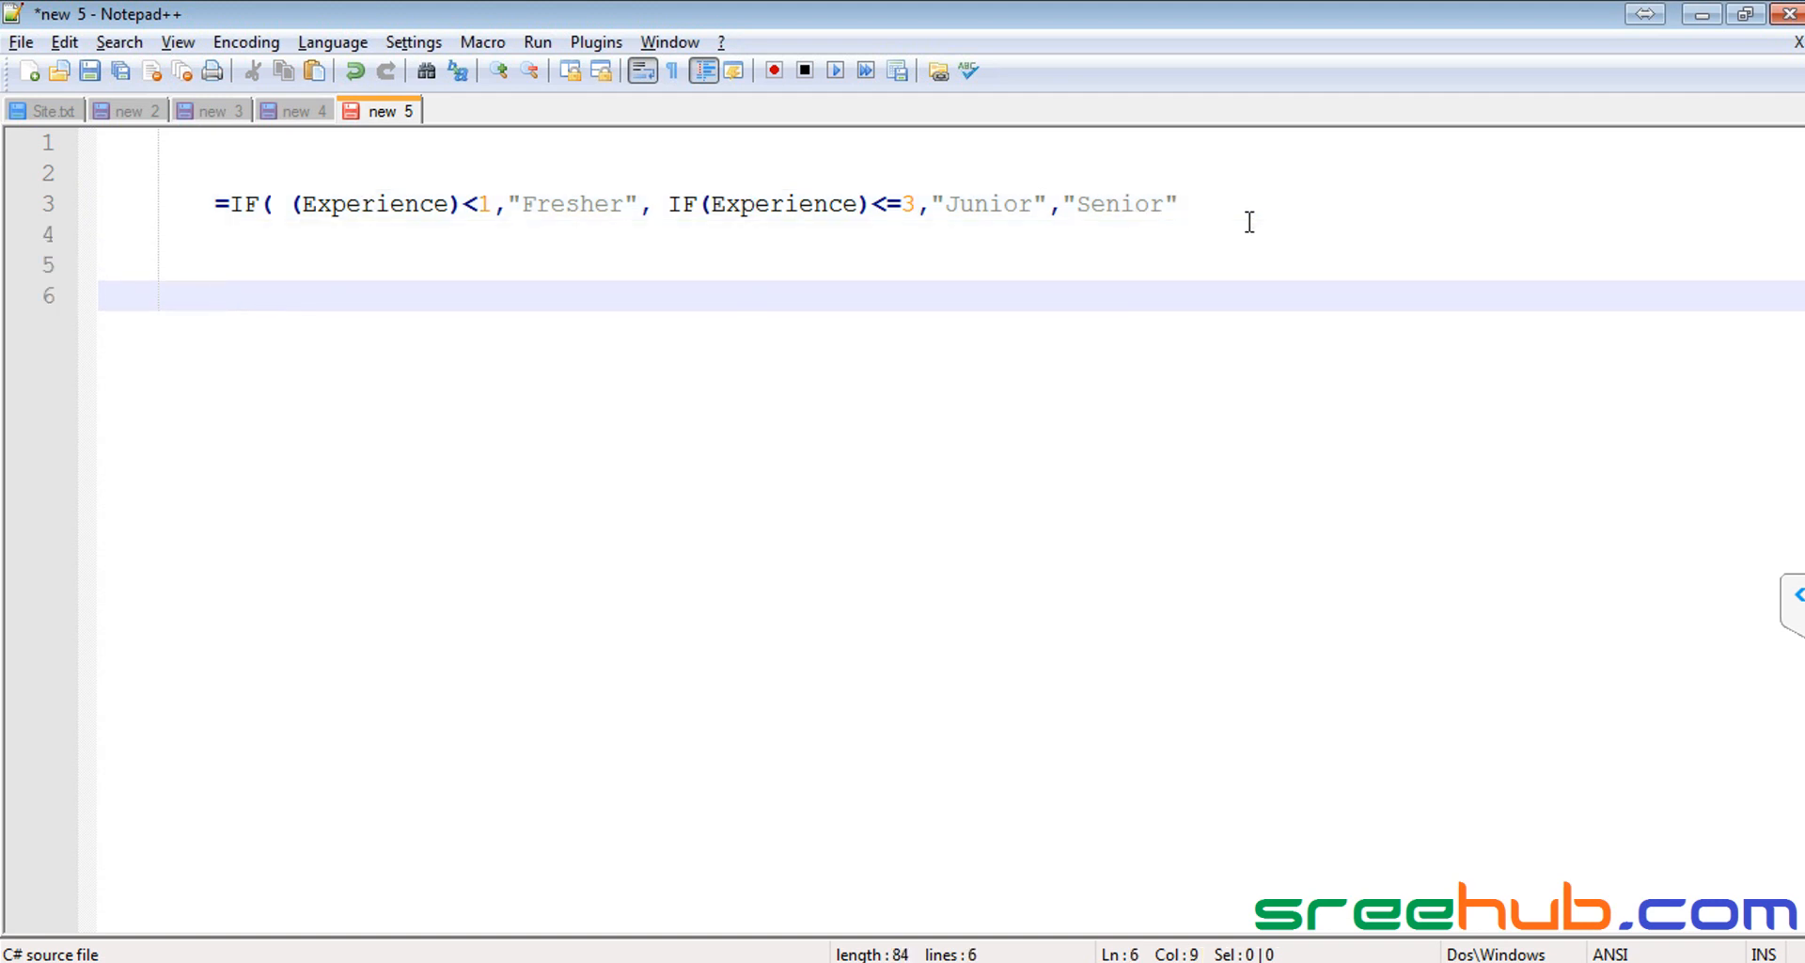
pyautogui.write('if(')
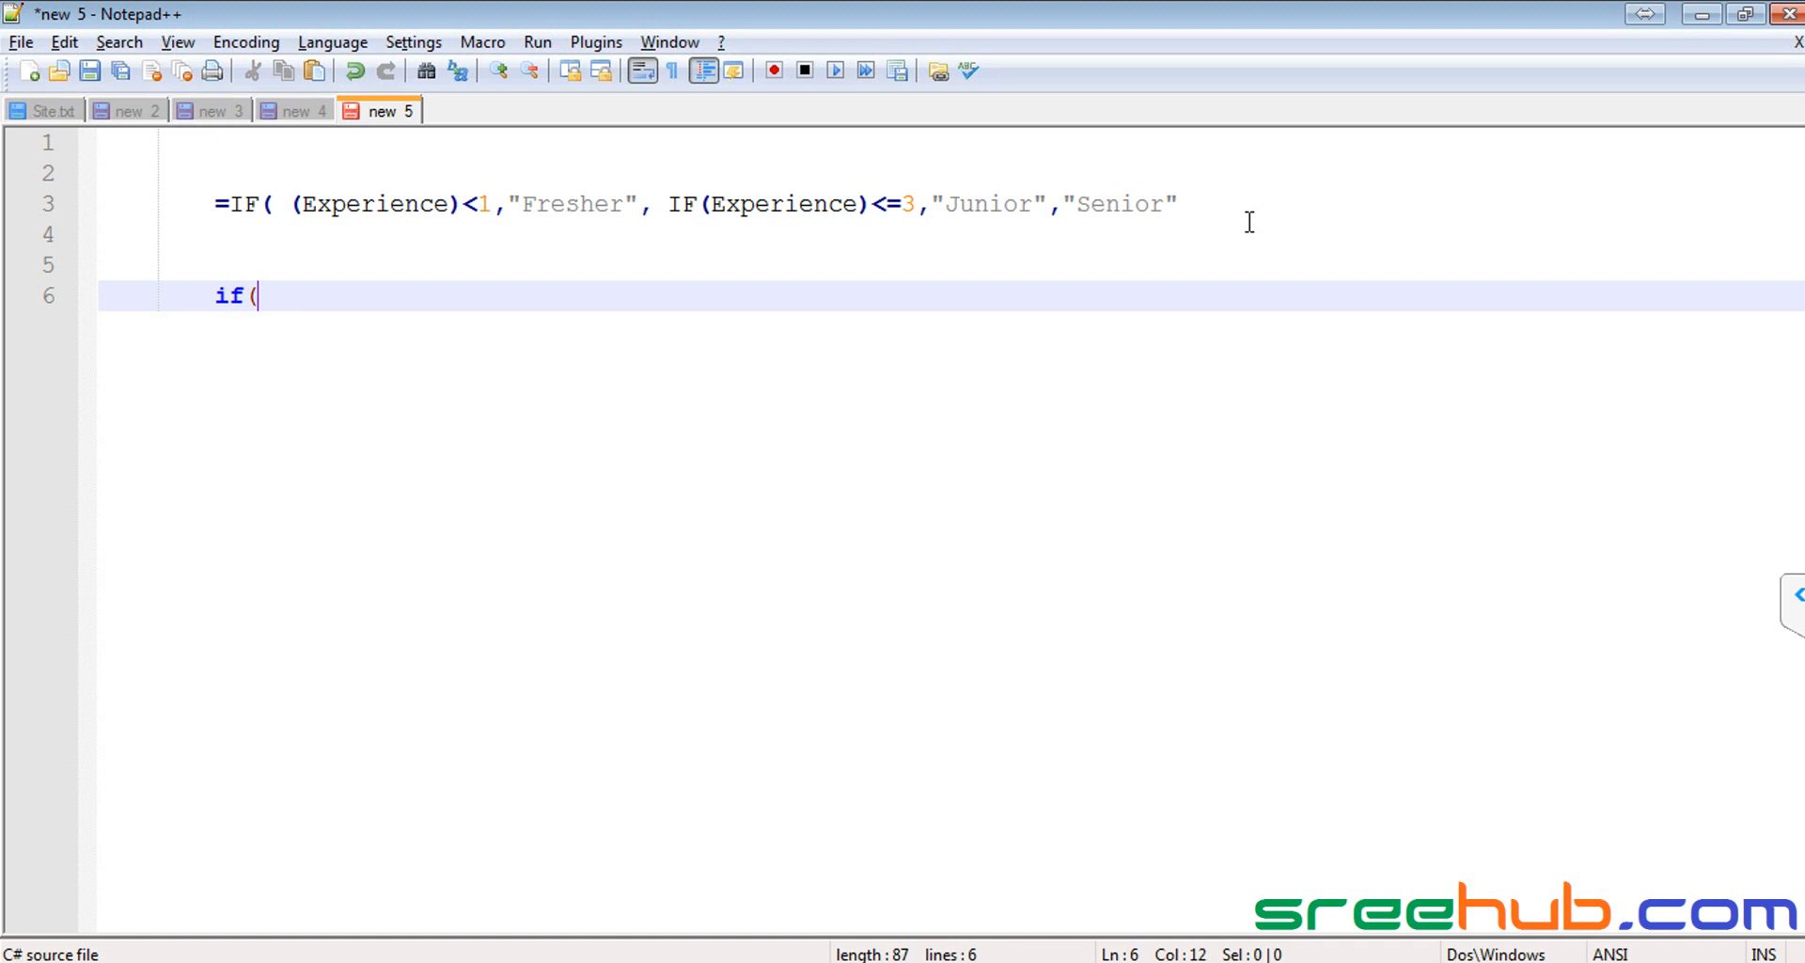
pyautogui.hotkey('ctrl', 'v')
pyautogui.press('BackSpace')
pyautogui.press('BackSpace')
pyautogui.press('BackSpace')
pyautogui.press('BackSpace')
pyautogui.press('BackSpace')
pyautogui.press('BackSpace')
pyautogui.press('BackSpace')
pyautogui.press('BackSpace')
pyautogui.press('BackSpace')
pyautogui.press('BackSpace')
pyautogui.press('BackSpace')
pyautogui.press('BackSpace')
pyautogui.press('BackSpace')
pyautogui.press('BackSpace')
# Step: Complete the if statement's condition as Experience<1, copying the column name from the formula, and add an empty brace block beneath it
pyautogui.doubleClick(410, 203)
pyautogui.hotkey('ctrl', 'c')
pyautogui.click(346, 293)
pyautogui.hotkey('ctrl', 'v')
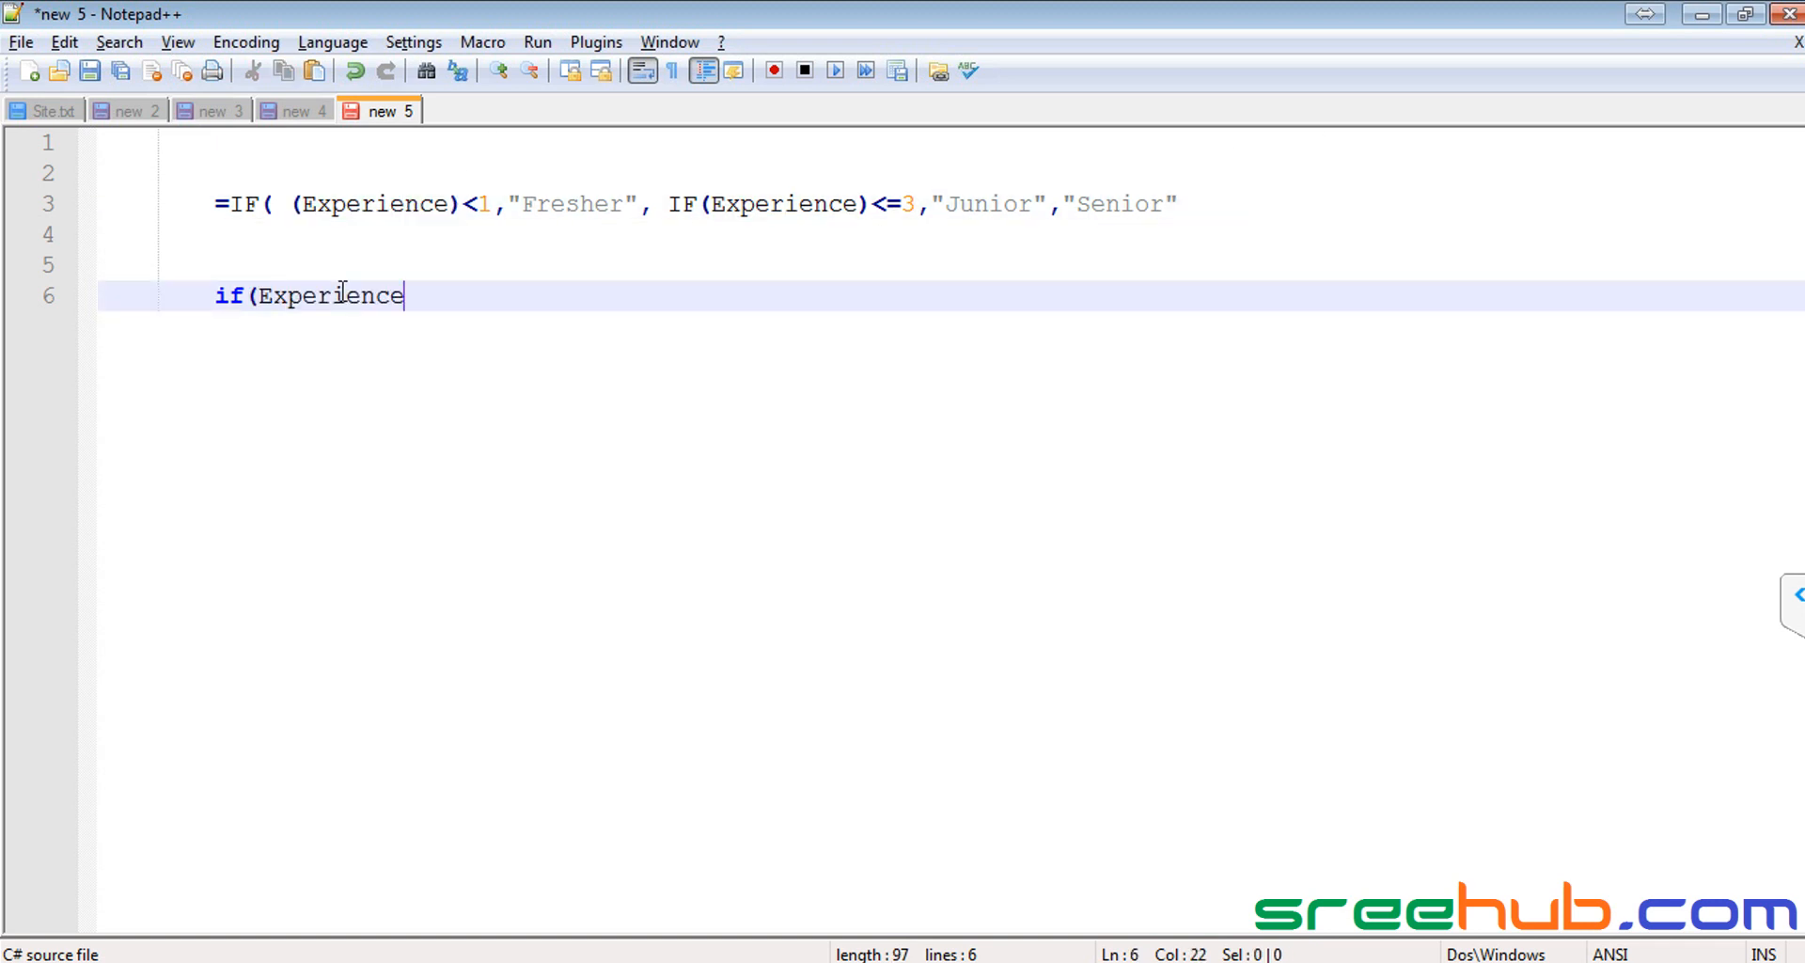
pyautogui.write('<1)')
pyautogui.press('Return')
pyautogui.write('{')
pyautogui.press('Return')
pyautogui.press('Return')
pyautogui.write('}')
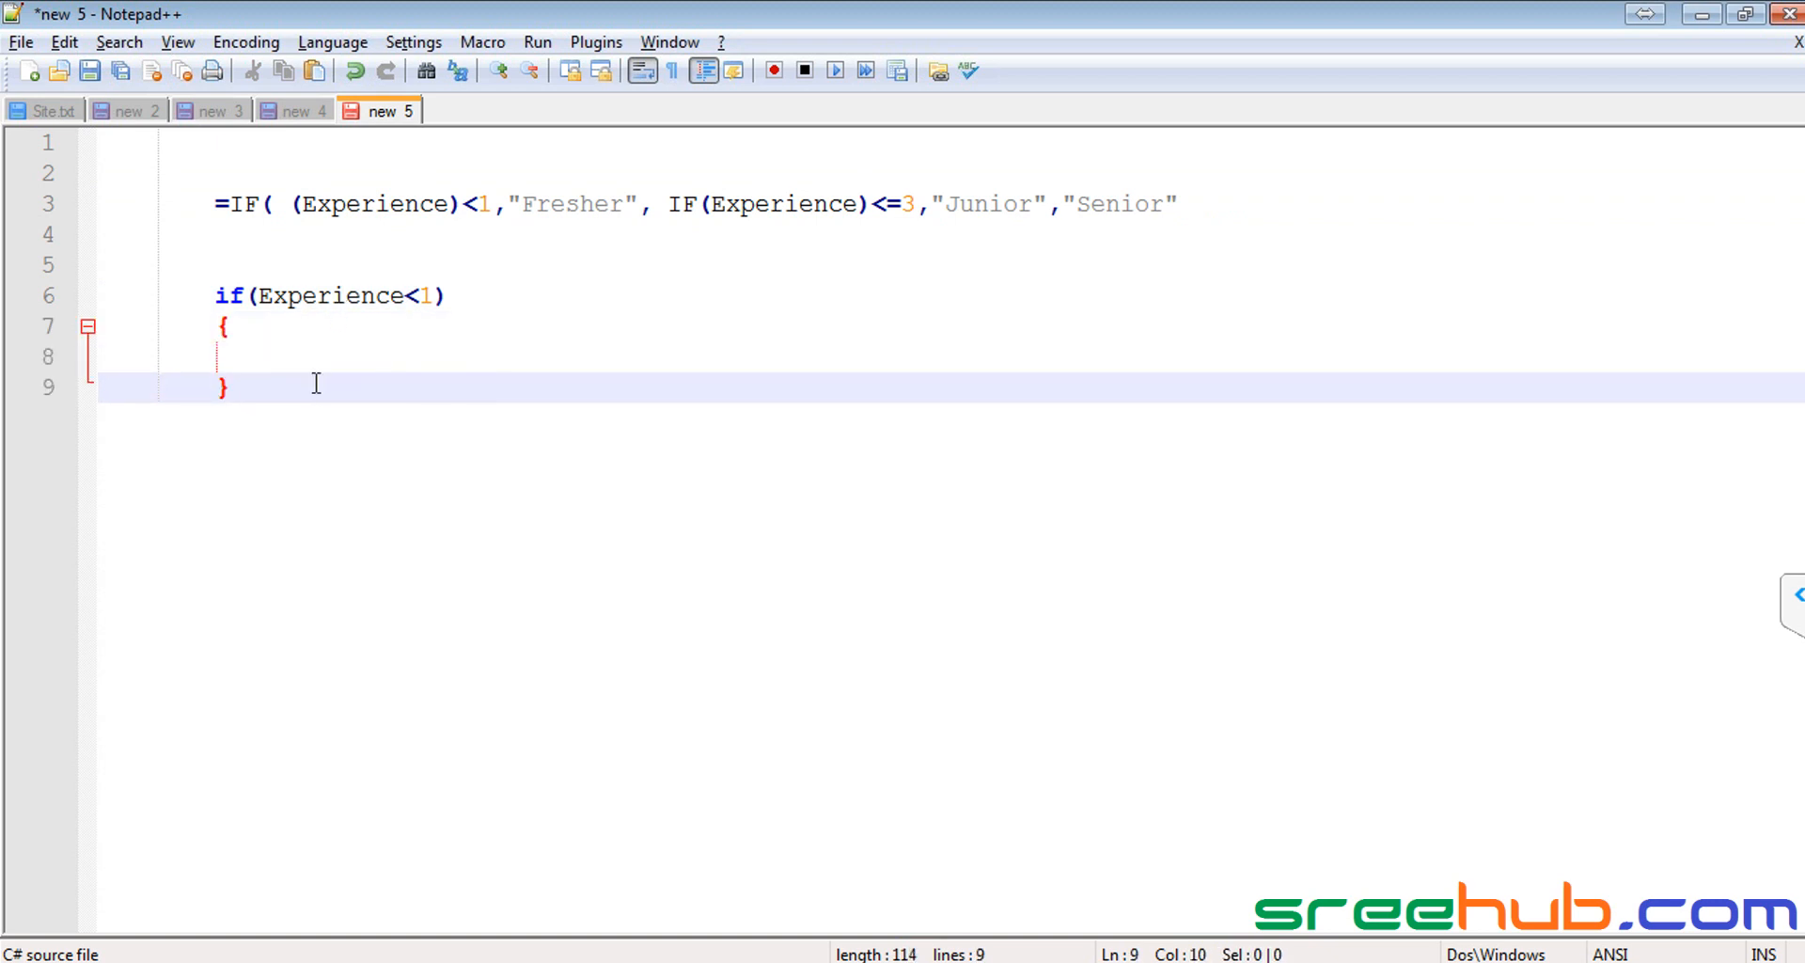
# Step: Enter an indented "Fresher" inside the braces of the Experience<1 block
pyautogui.click(338, 358)
pyautogui.press('Tab')
pyautogui.press('Tab')
pyautogui.press('Tab')
pyautogui.write('"Fr')
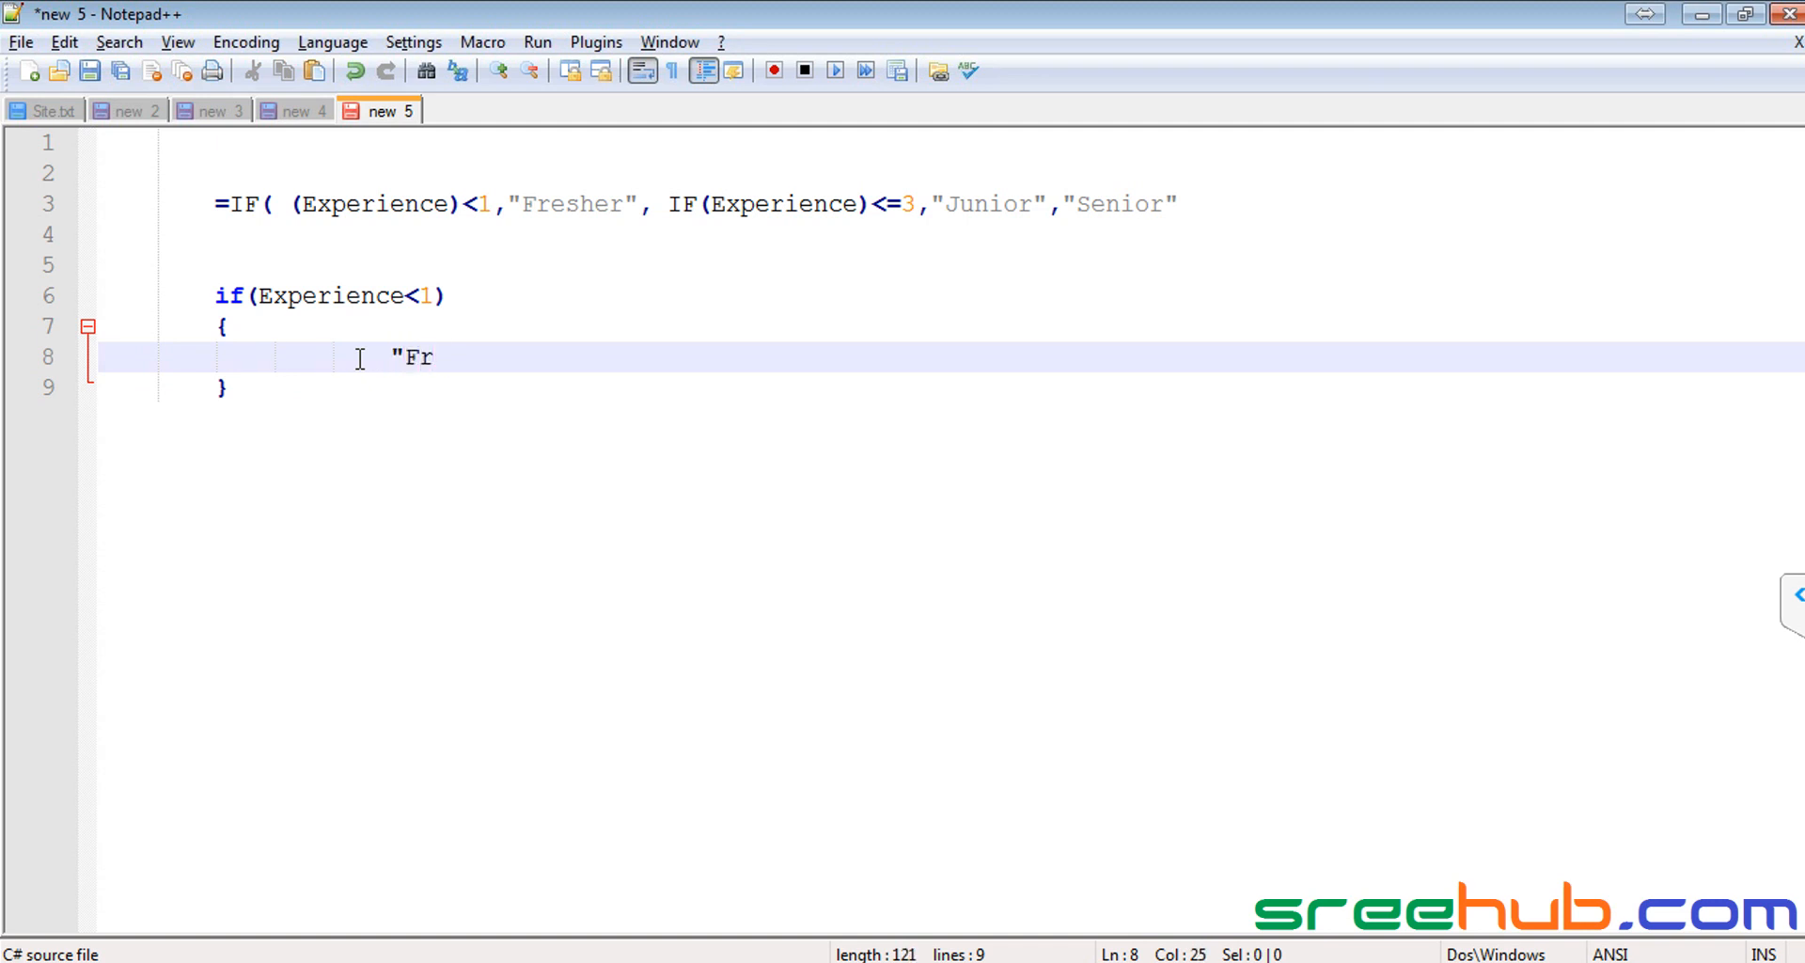
pyautogui.write('eshre"')
pyautogui.press('BackSpace')
pyautogui.press('BackSpace')
pyautogui.press('BackSpace')
pyautogui.write('er"')
# Step: Add else if(Experience<3) after the Fresher block's closing brace, with an empty brace block beneath it
pyautogui.press('Down')
pyautogui.write('else')
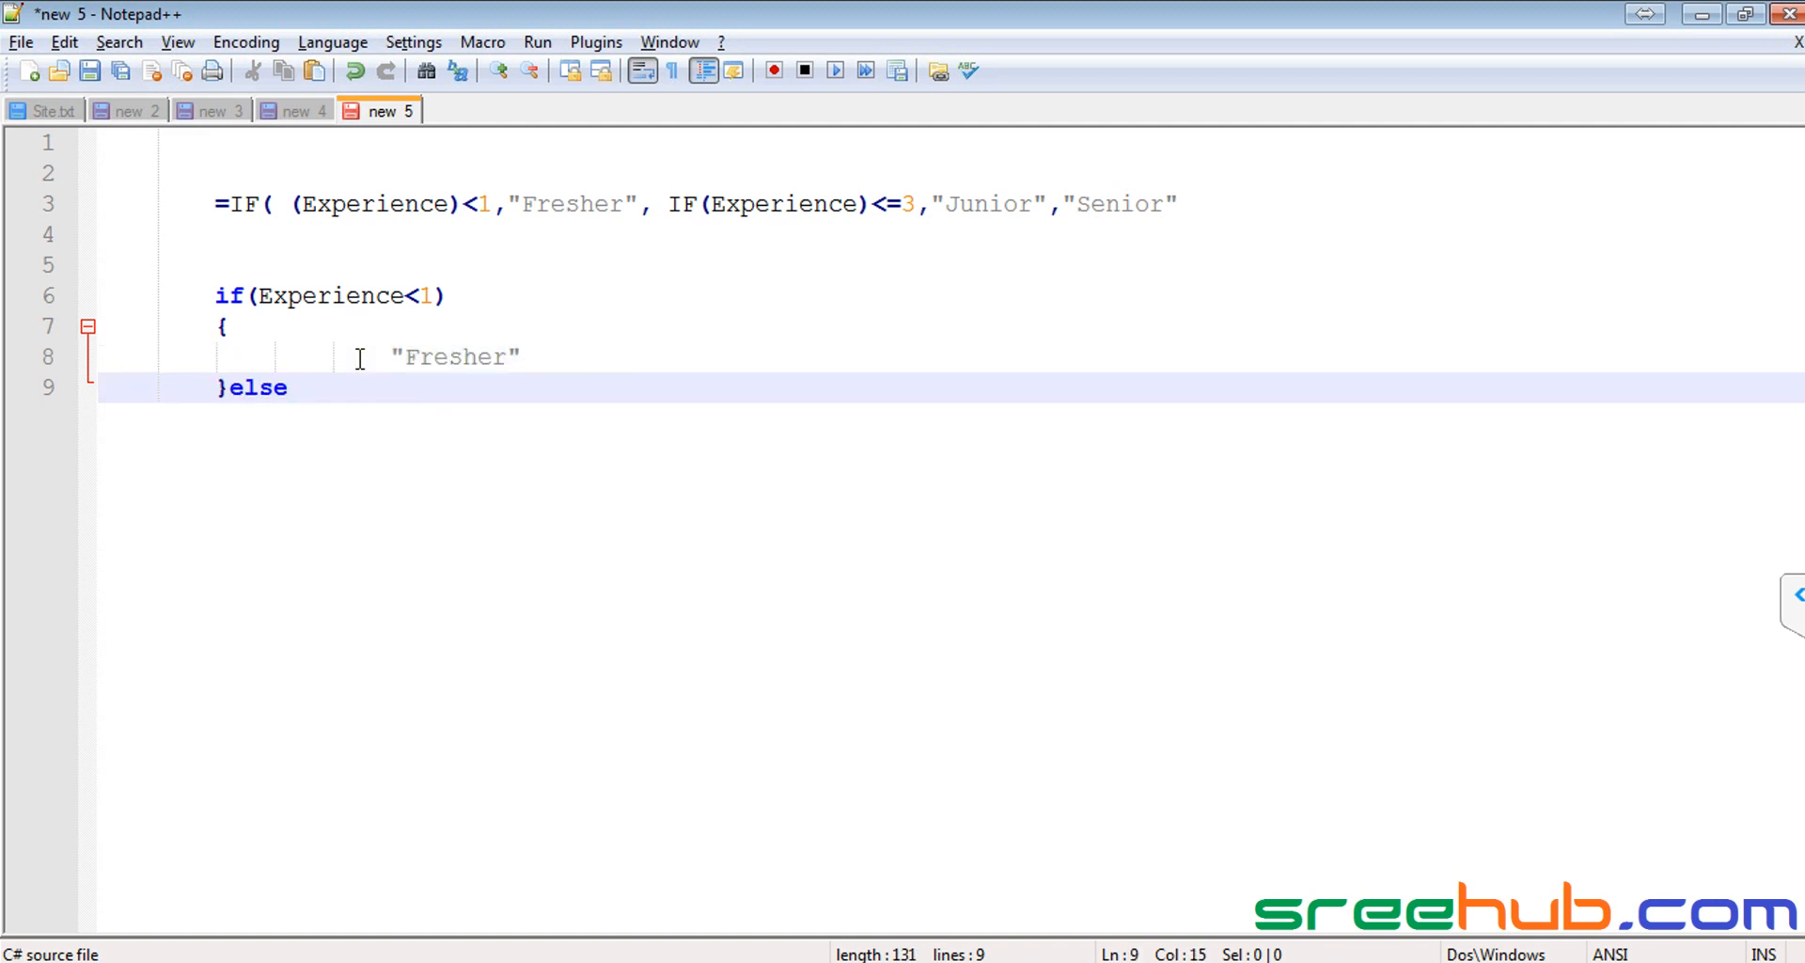
pyautogui.write(' if(Experience')
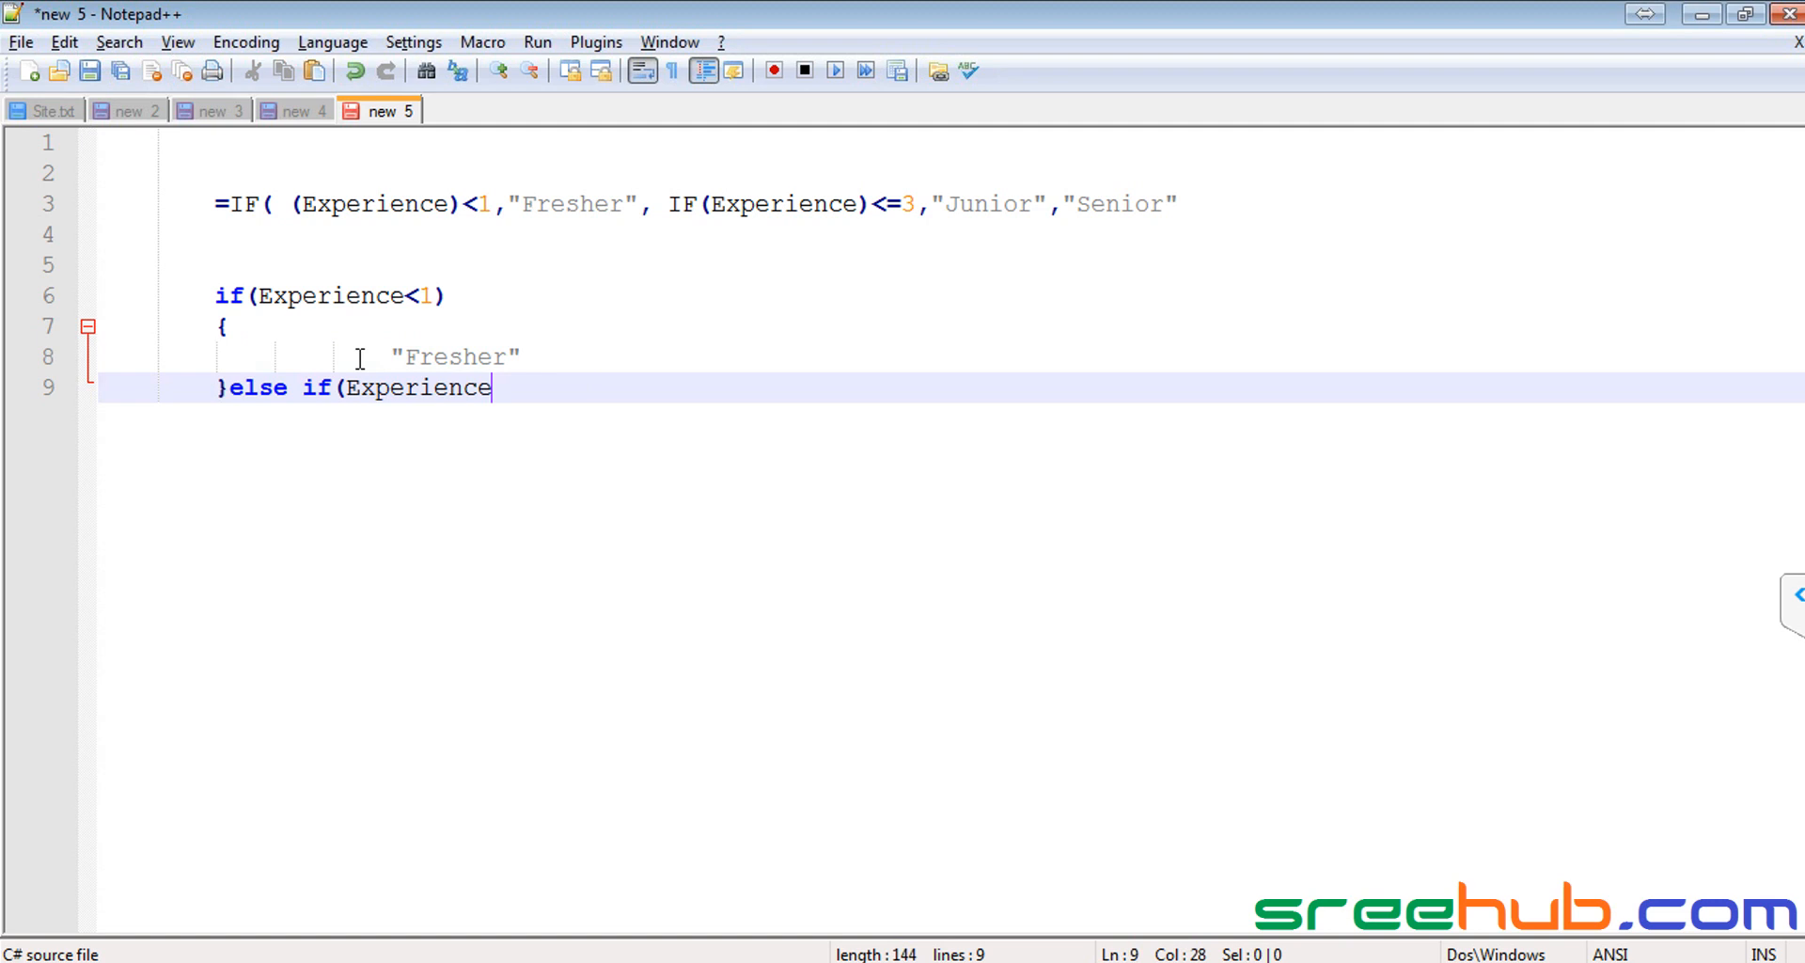
pyautogui.write('<3)')
pyautogui.press('Return')
pyautogui.write('{')
pyautogui.press('Return')
pyautogui.press('Return')
pyautogui.write('}')
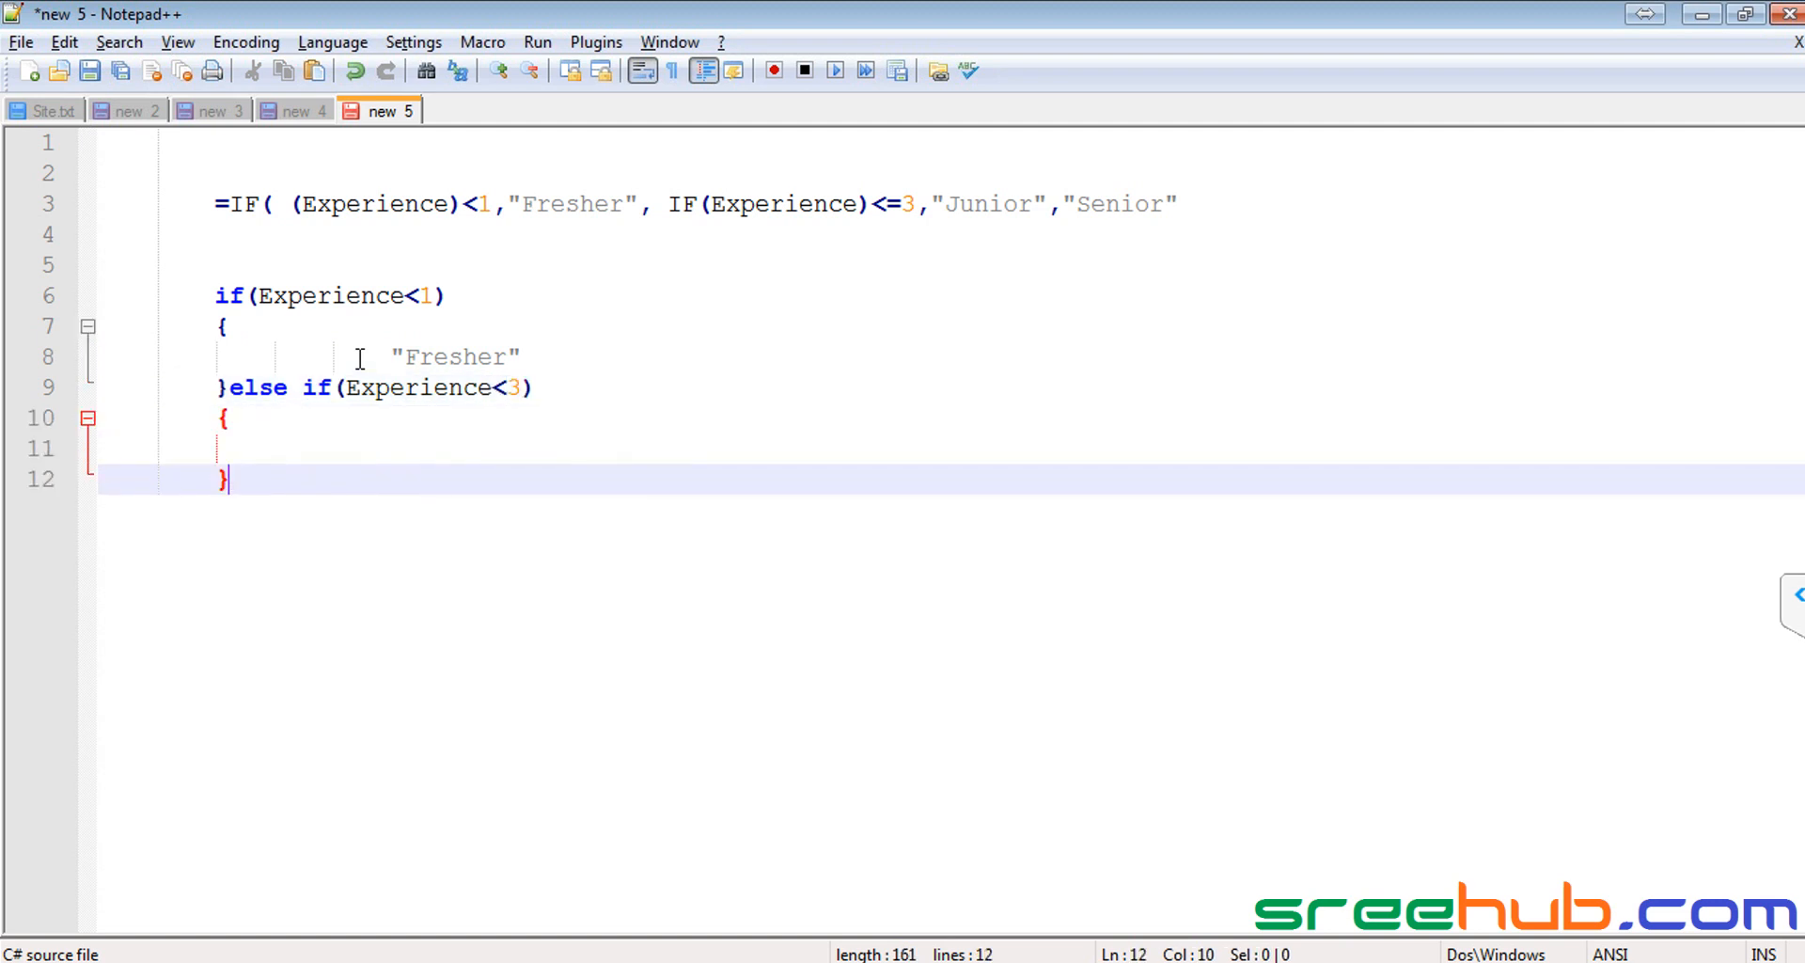
# Step: Enter an indented "Junior" inside the braces of the else if block
pyautogui.press('Up')
pyautogui.press('Tab')
pyautogui.press('Tab')
pyautogui.press('Tab')
pyautogui.write('"')
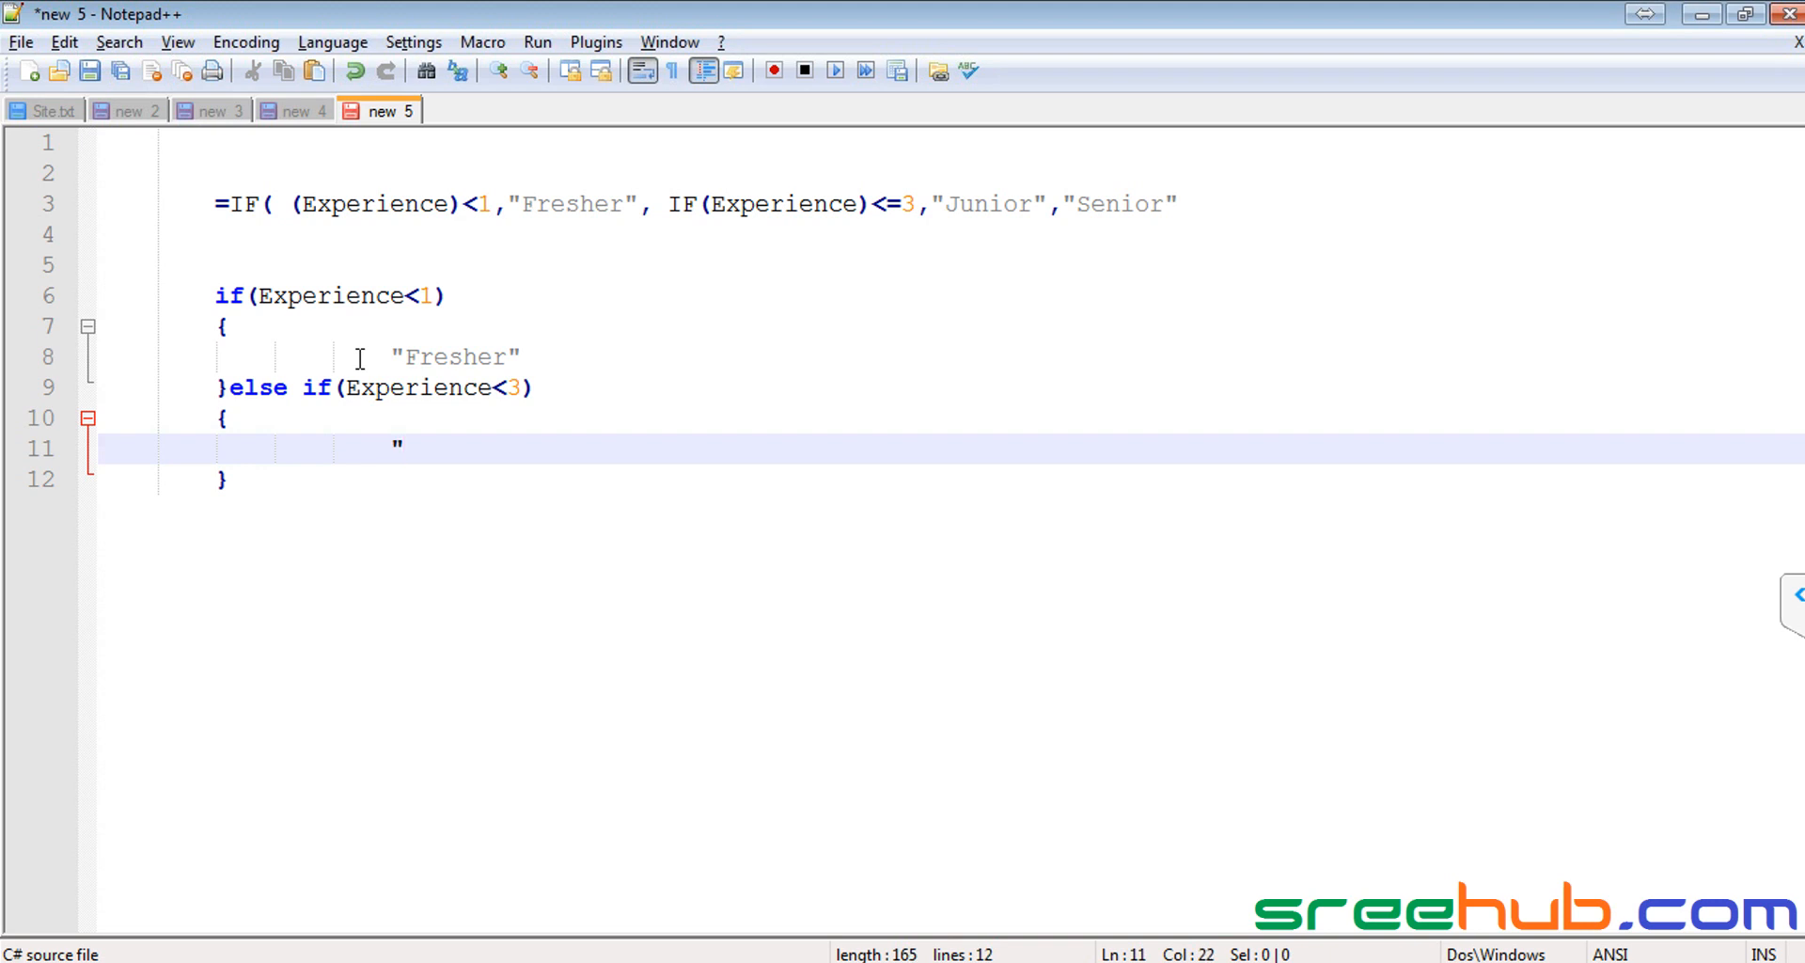
pyautogui.write('Junior"')
# Step: Add a final else after the Junior block's closing brace and open its brace block on the following line
pyautogui.press('Down')
pyautogui.write('else')
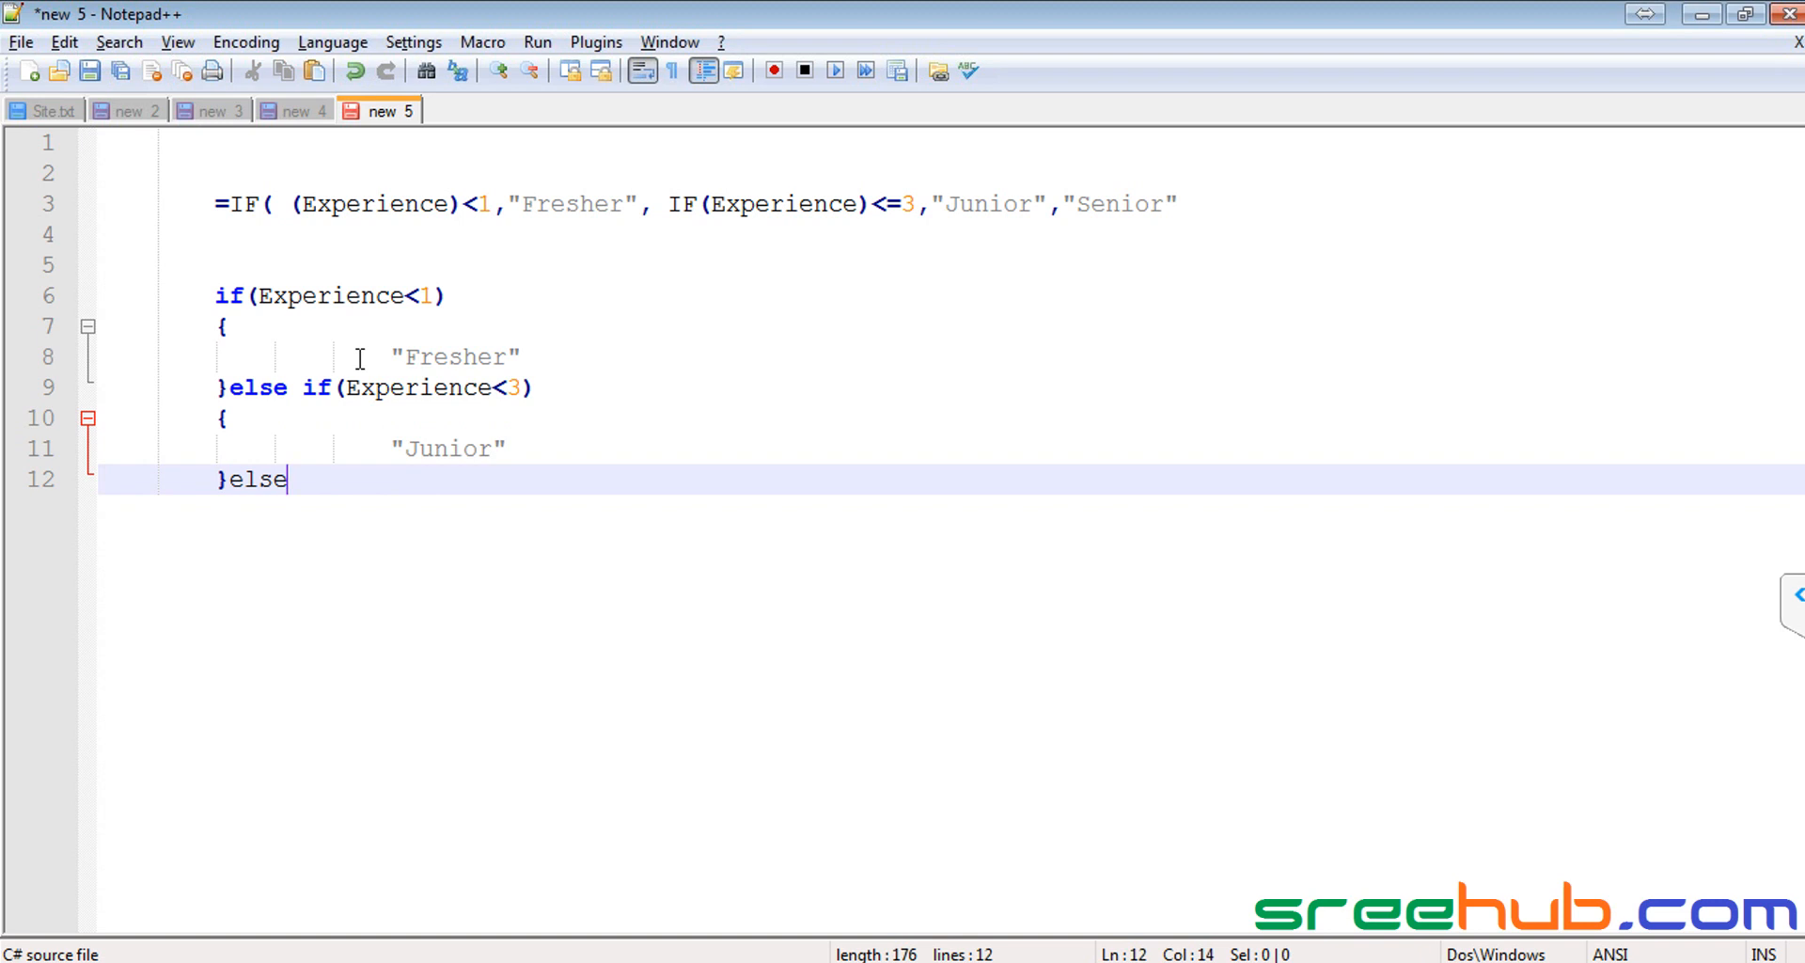
pyautogui.press('Return')
pyautogui.write('{')
pyautogui.press('Return')
# Step: Change the else if condition to Experience<=3
pyautogui.moveTo(216, 289); pyautogui.dragTo(291, 481)
pyautogui.click(506, 393)
pyautogui.click(506, 393)
pyautogui.write('=')
# Step: Close the final else block with a brace and enter an indented "Senior" inside it
pyautogui.click(266, 495)
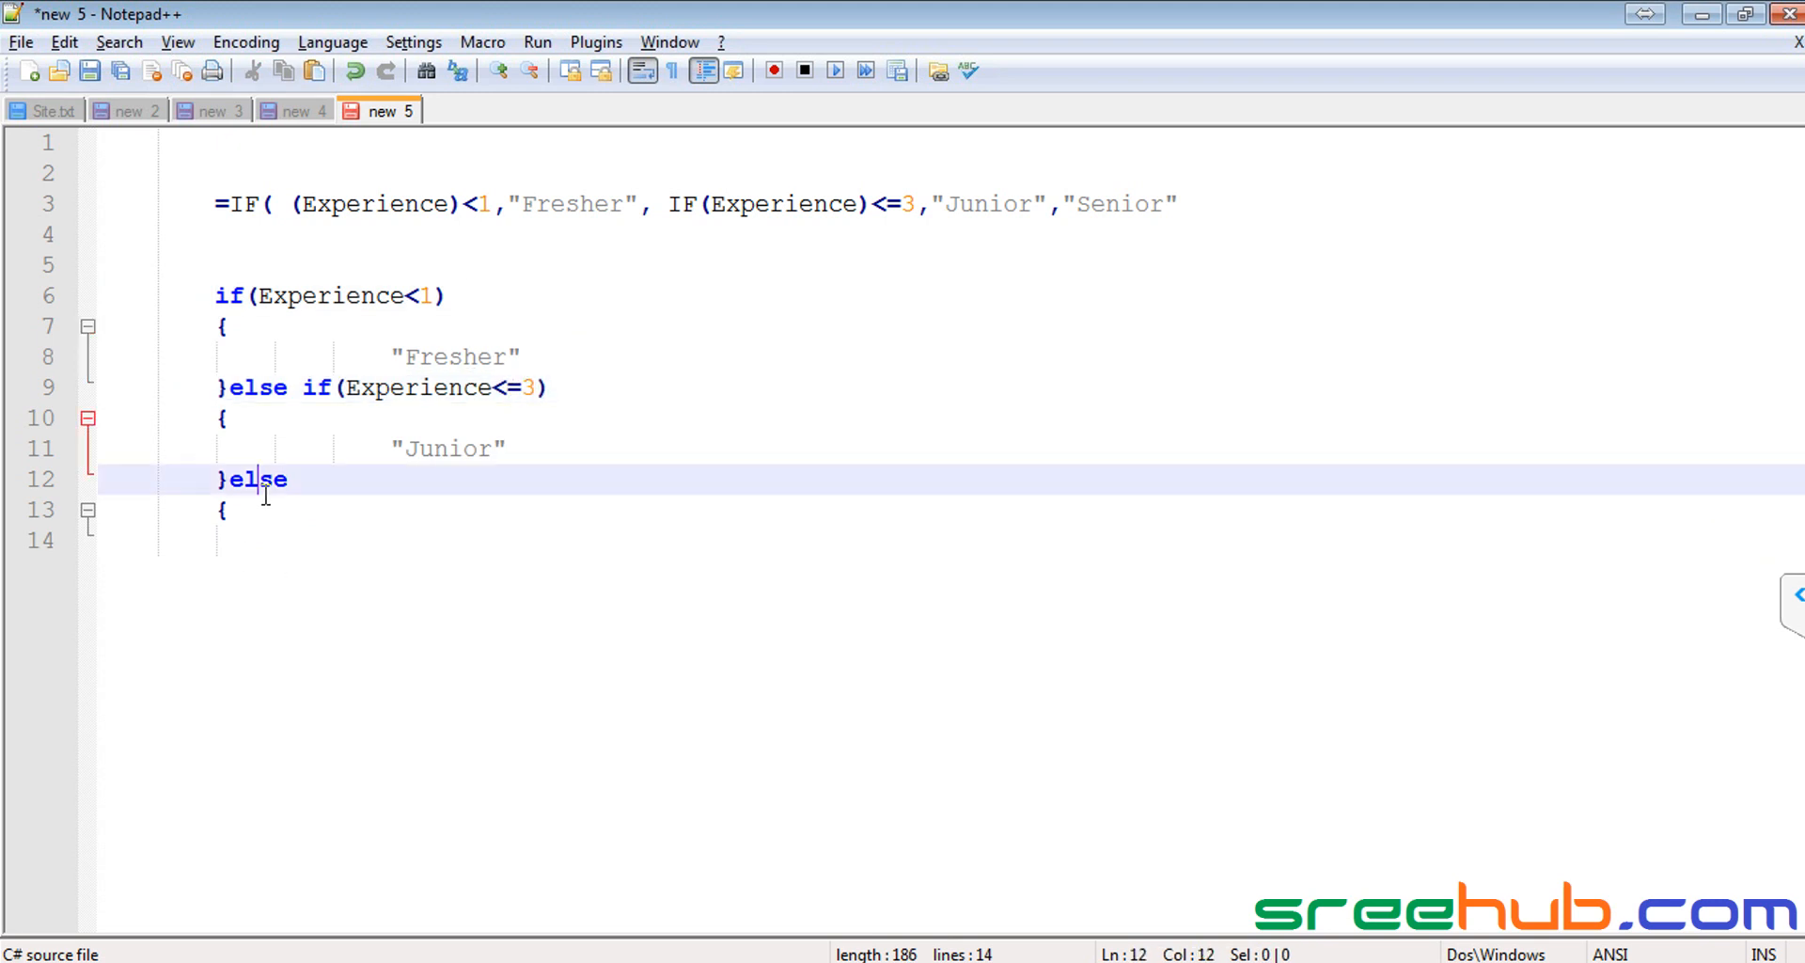
pyautogui.press('Down')
pyautogui.press('Return')
pyautogui.press('Return')
pyautogui.write('}')
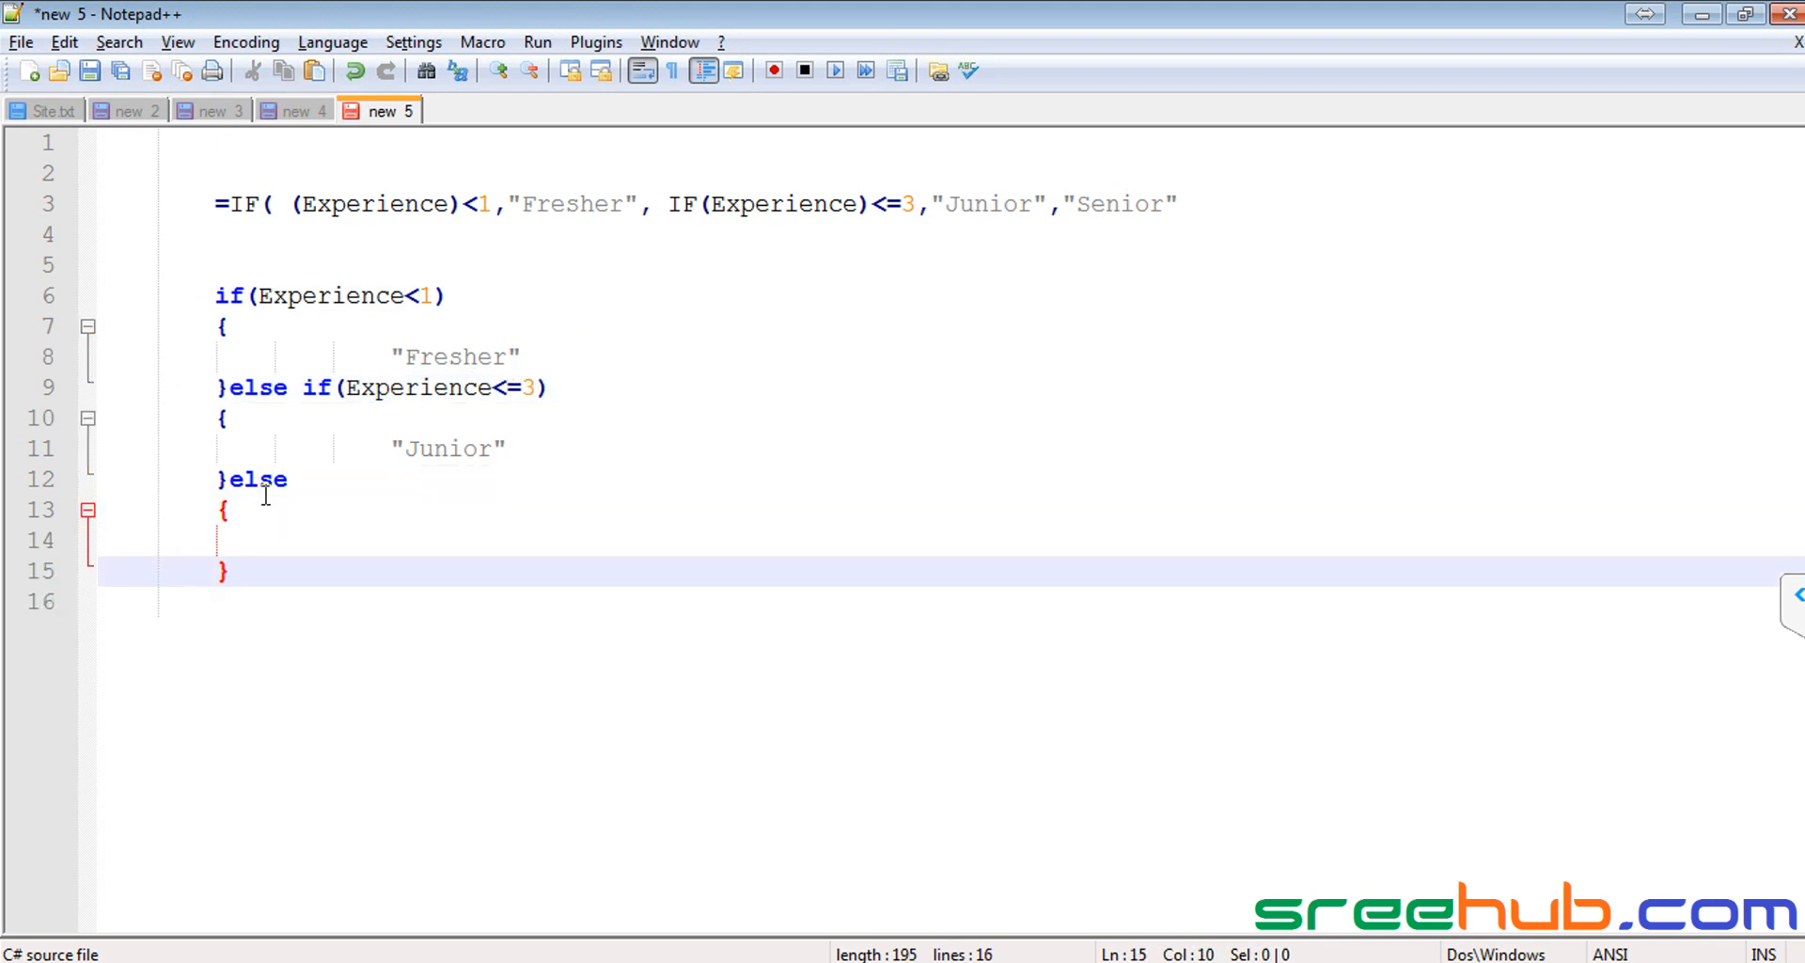
pyautogui.press('Up')
pyautogui.press('Tab')
pyautogui.press('Tab')
pyautogui.press('Tab')
pyautogui.write('"Senior"')
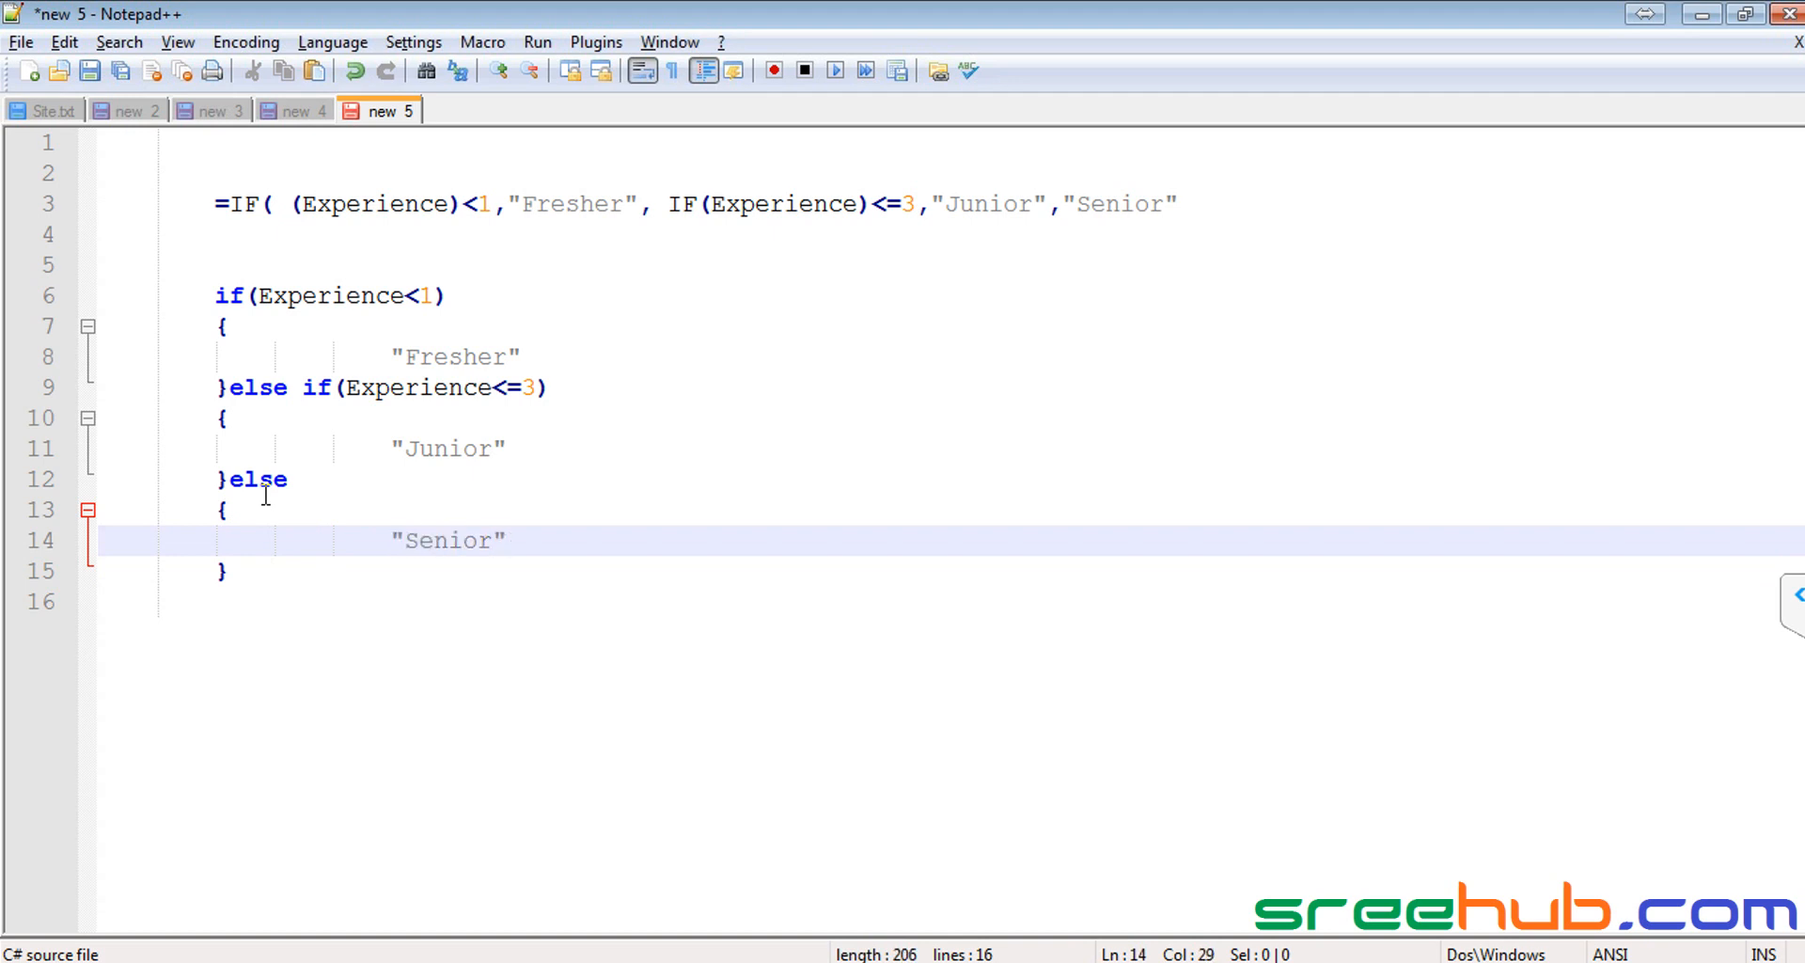
# Step: Compare the IF formula's condition, comma-separated Fresher result and nested IF with the if/else statement below it
pyautogui.moveTo(209, 204); pyautogui.dragTo(1263, 212)
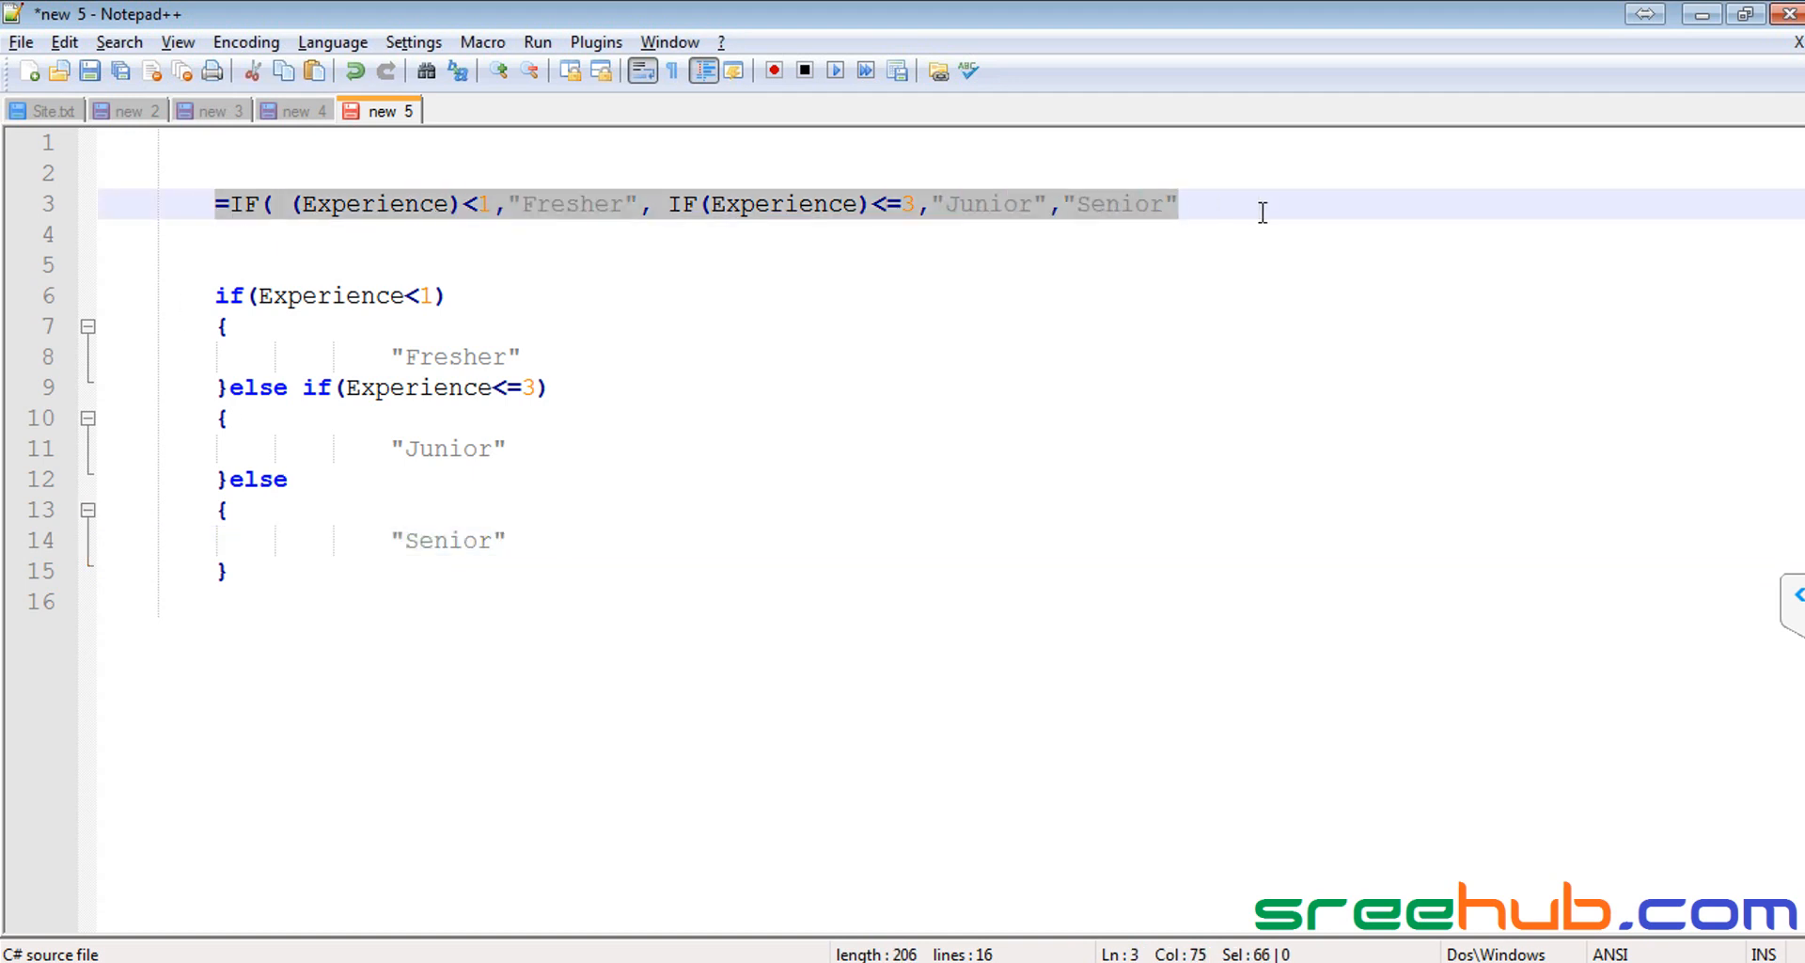
pyautogui.click(263, 297)
pyautogui.moveTo(208, 295); pyautogui.dragTo(502, 293)
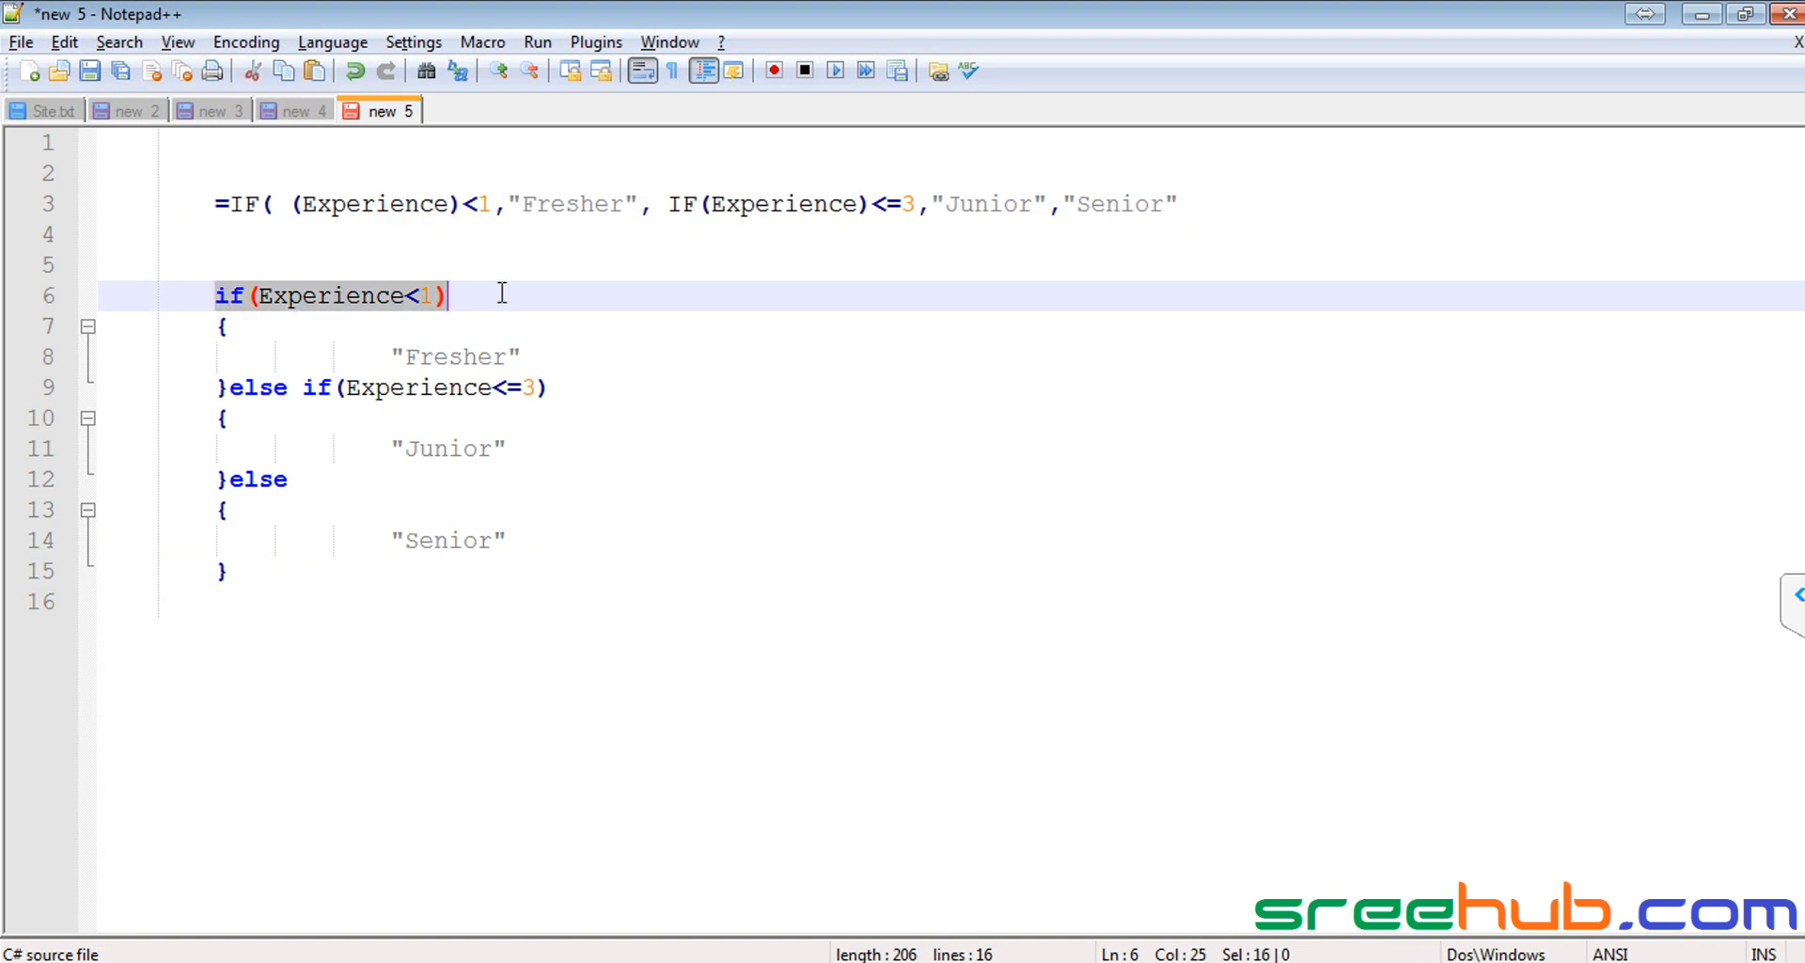
pyautogui.click(239, 203)
pyautogui.click(291, 204)
pyautogui.moveTo(291, 204); pyautogui.dragTo(491, 204)
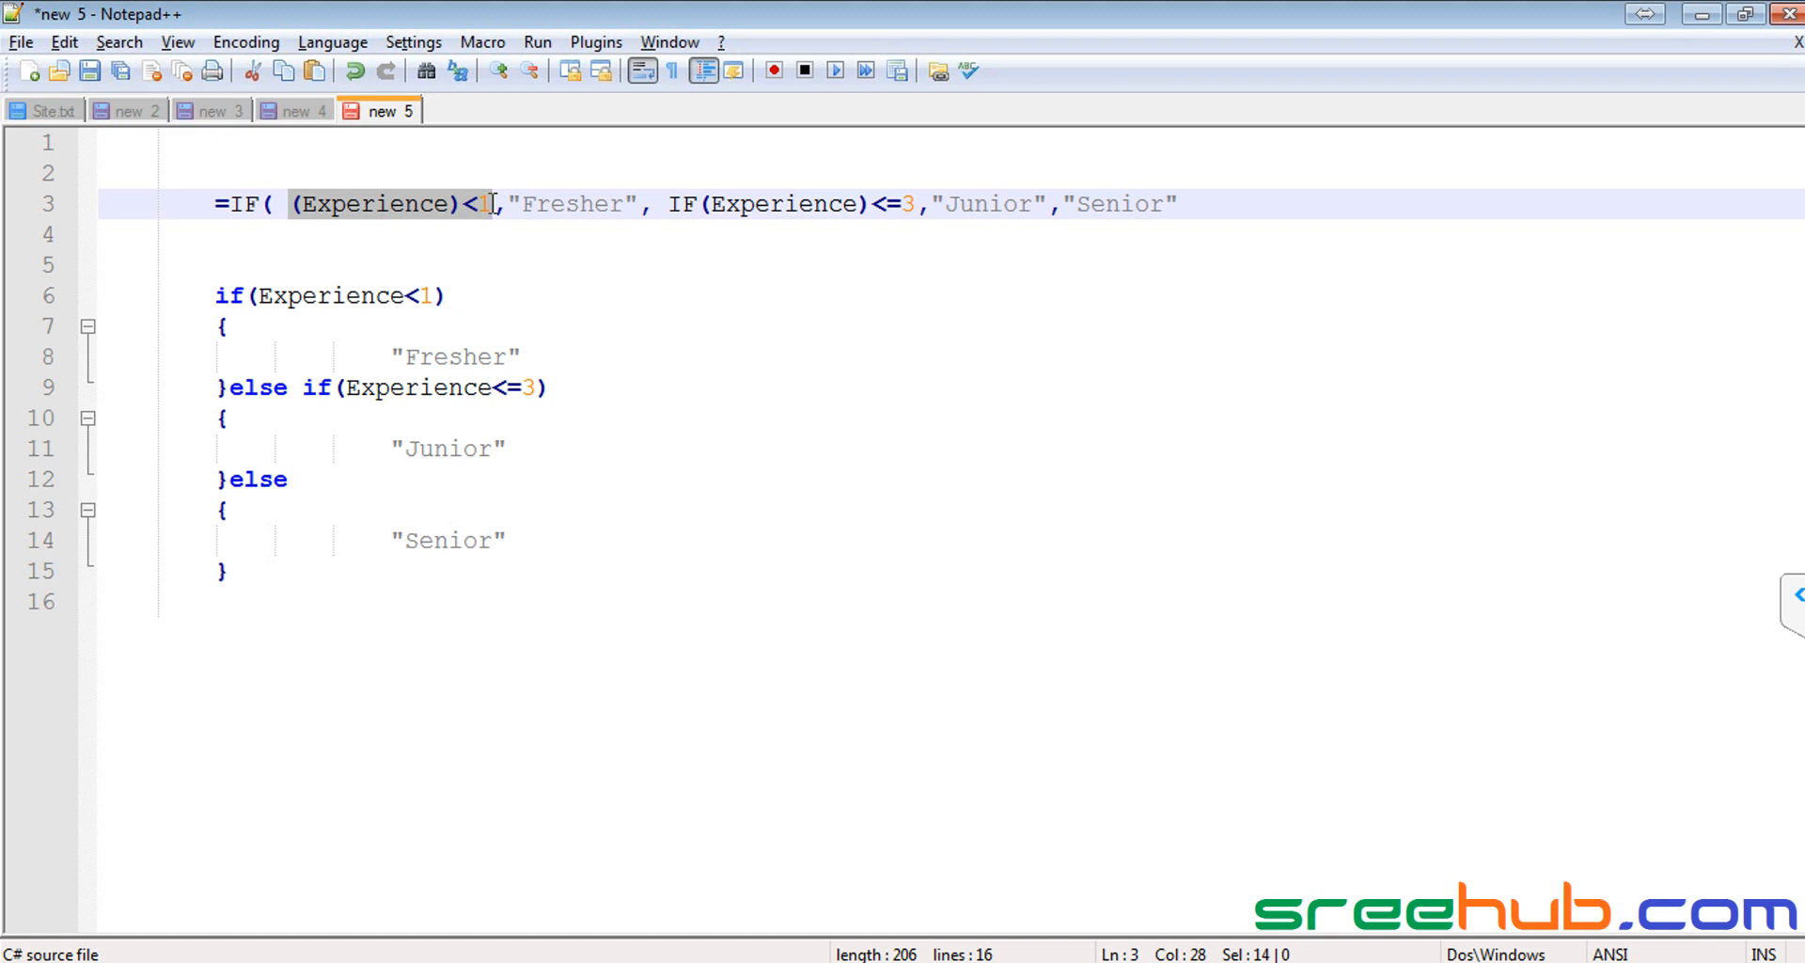
pyautogui.moveTo(508, 204); pyautogui.dragTo(638, 204)
pyautogui.click(520, 204)
pyautogui.moveTo(496, 204); pyautogui.dragTo(505, 208)
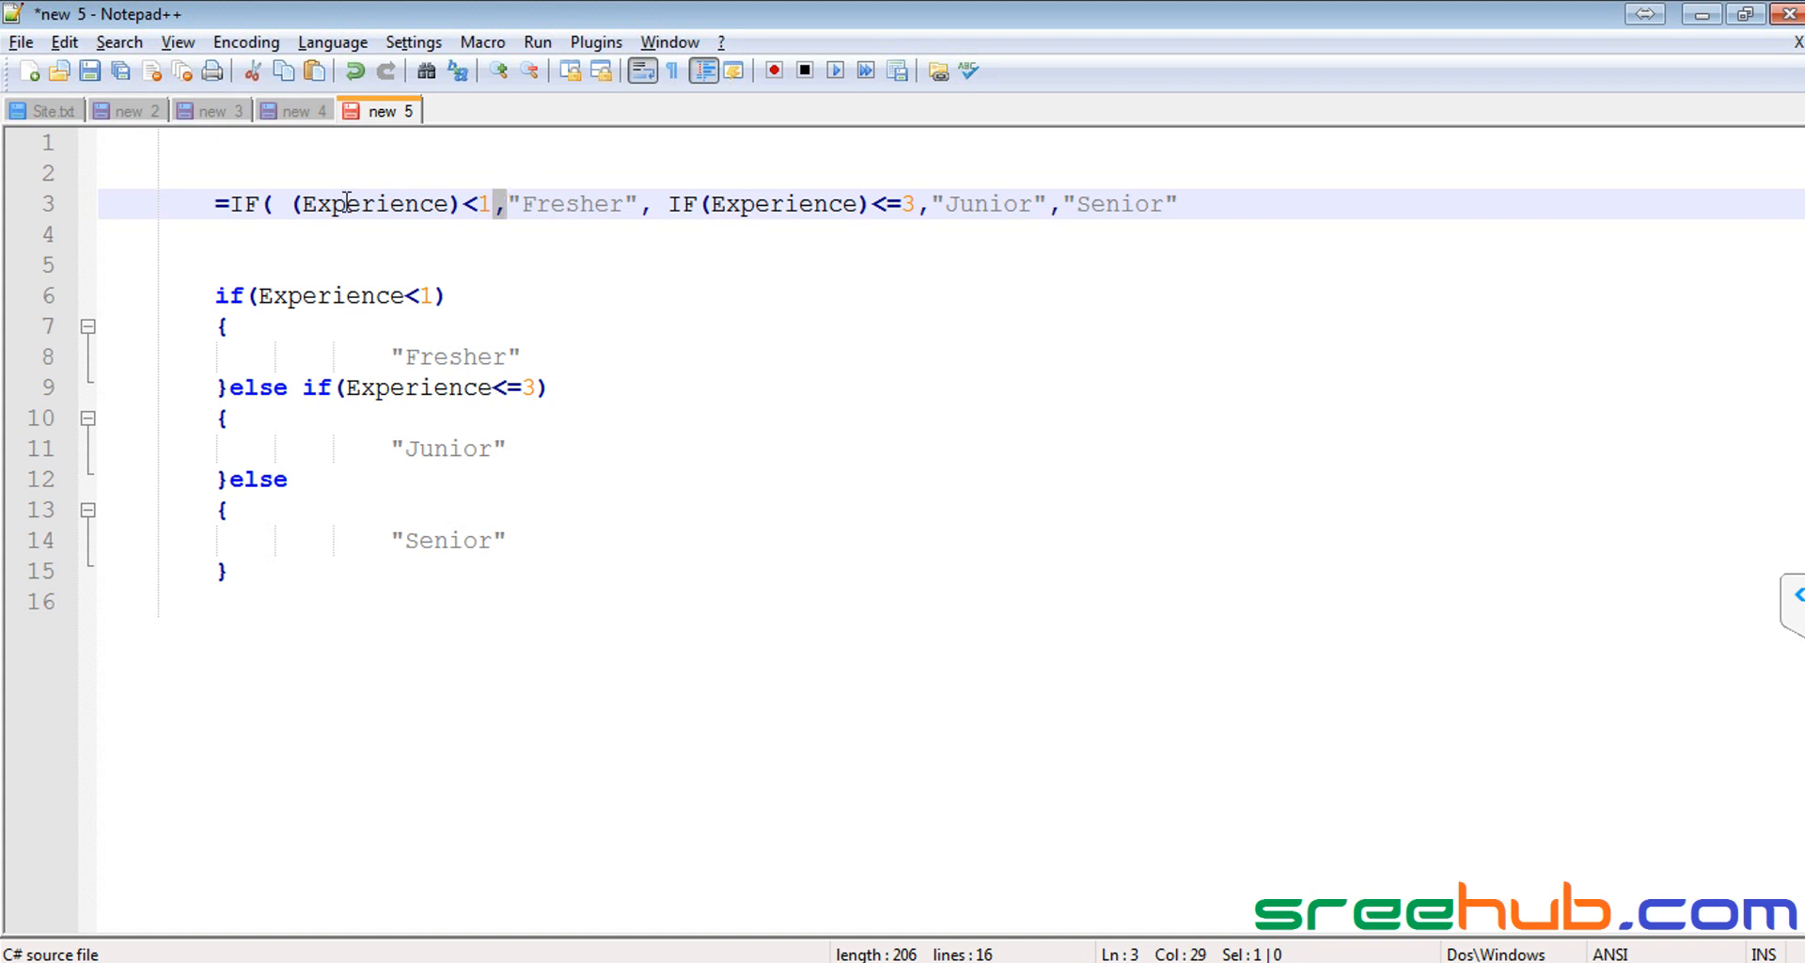
pyautogui.moveTo(291, 204); pyautogui.dragTo(631, 198)
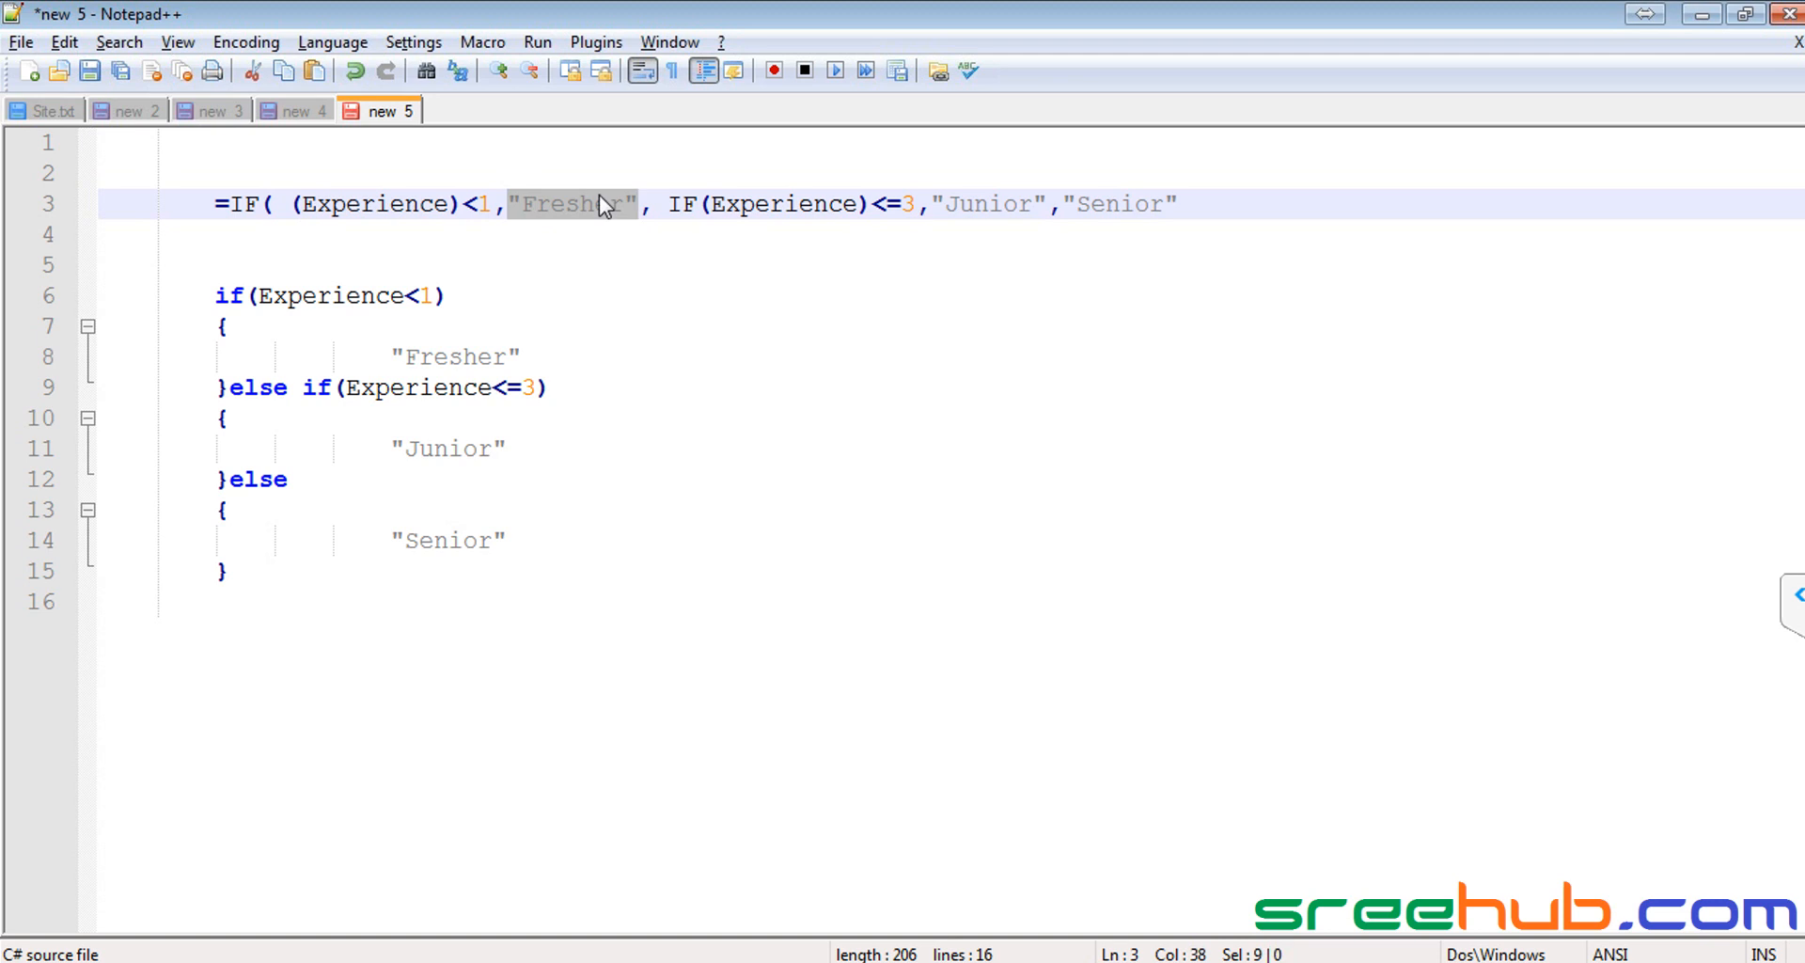
pyautogui.moveTo(290, 204); pyautogui.dragTo(485, 201)
pyautogui.moveTo(666, 204); pyautogui.dragTo(1274, 209)
# Step: Balance the formula's brackets by adding an opening bracket before the nested Experience and two closing brackets at the end
pyautogui.click(1239, 209)
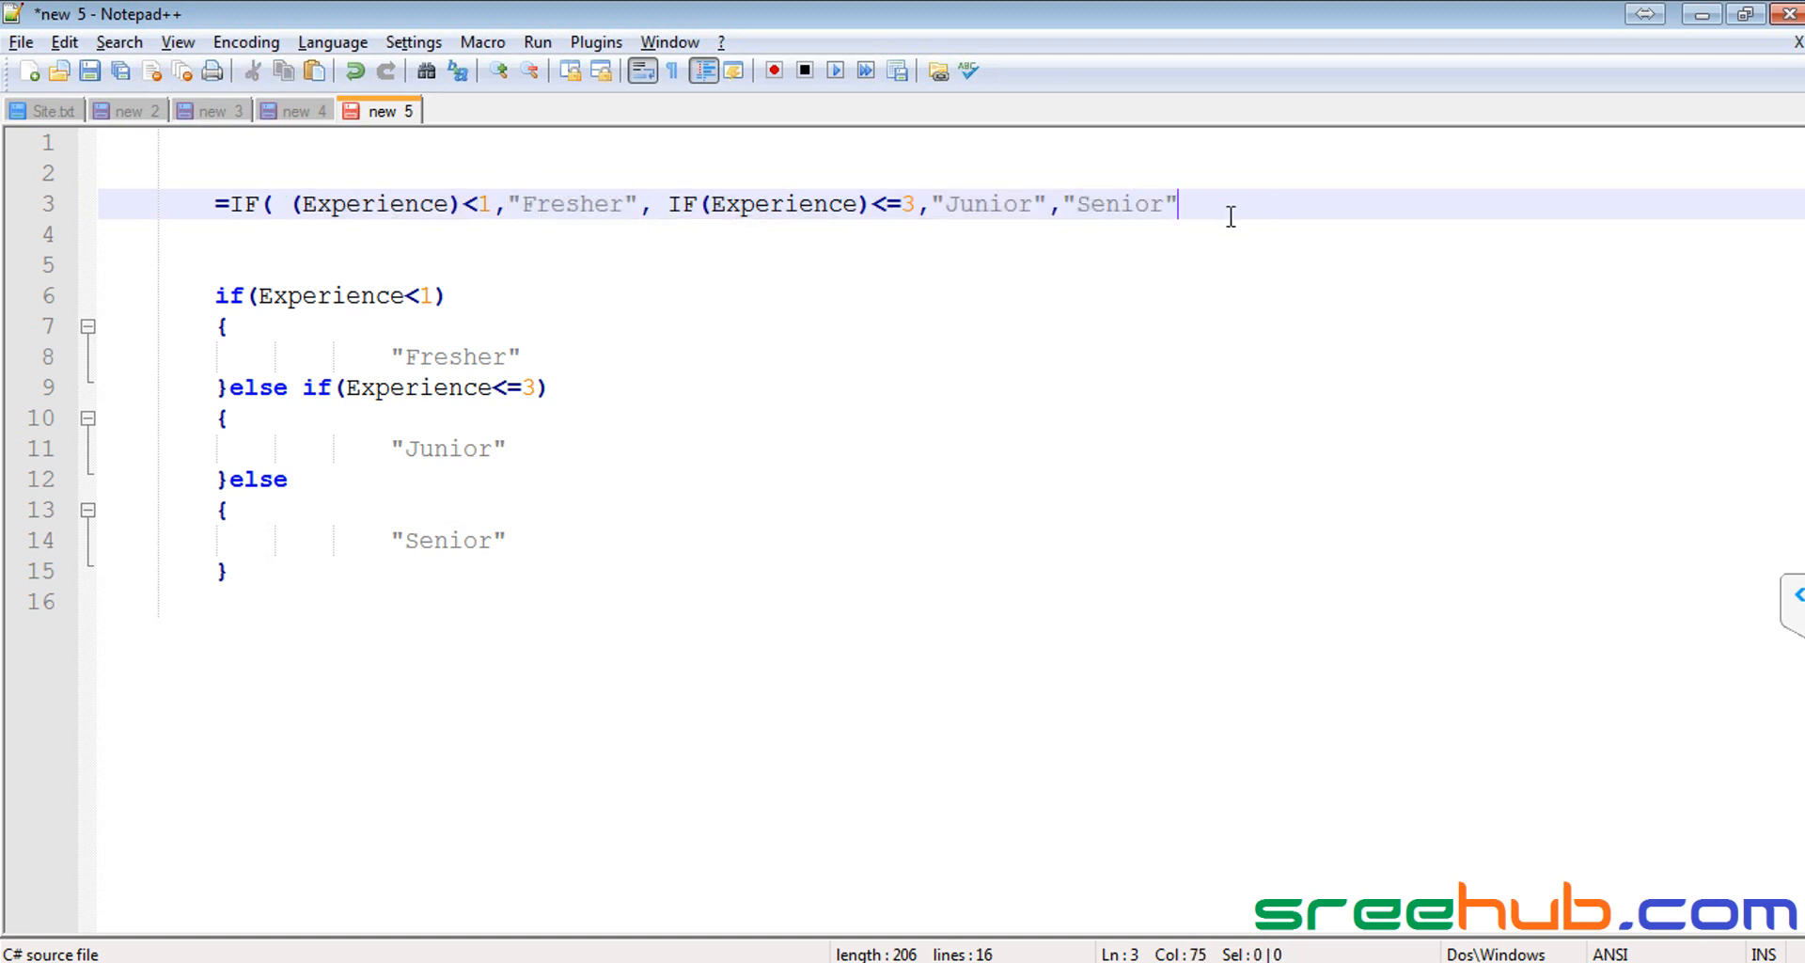
pyautogui.write(')')
pyautogui.click(703, 204)
pyautogui.write('(')
pyautogui.press('End')
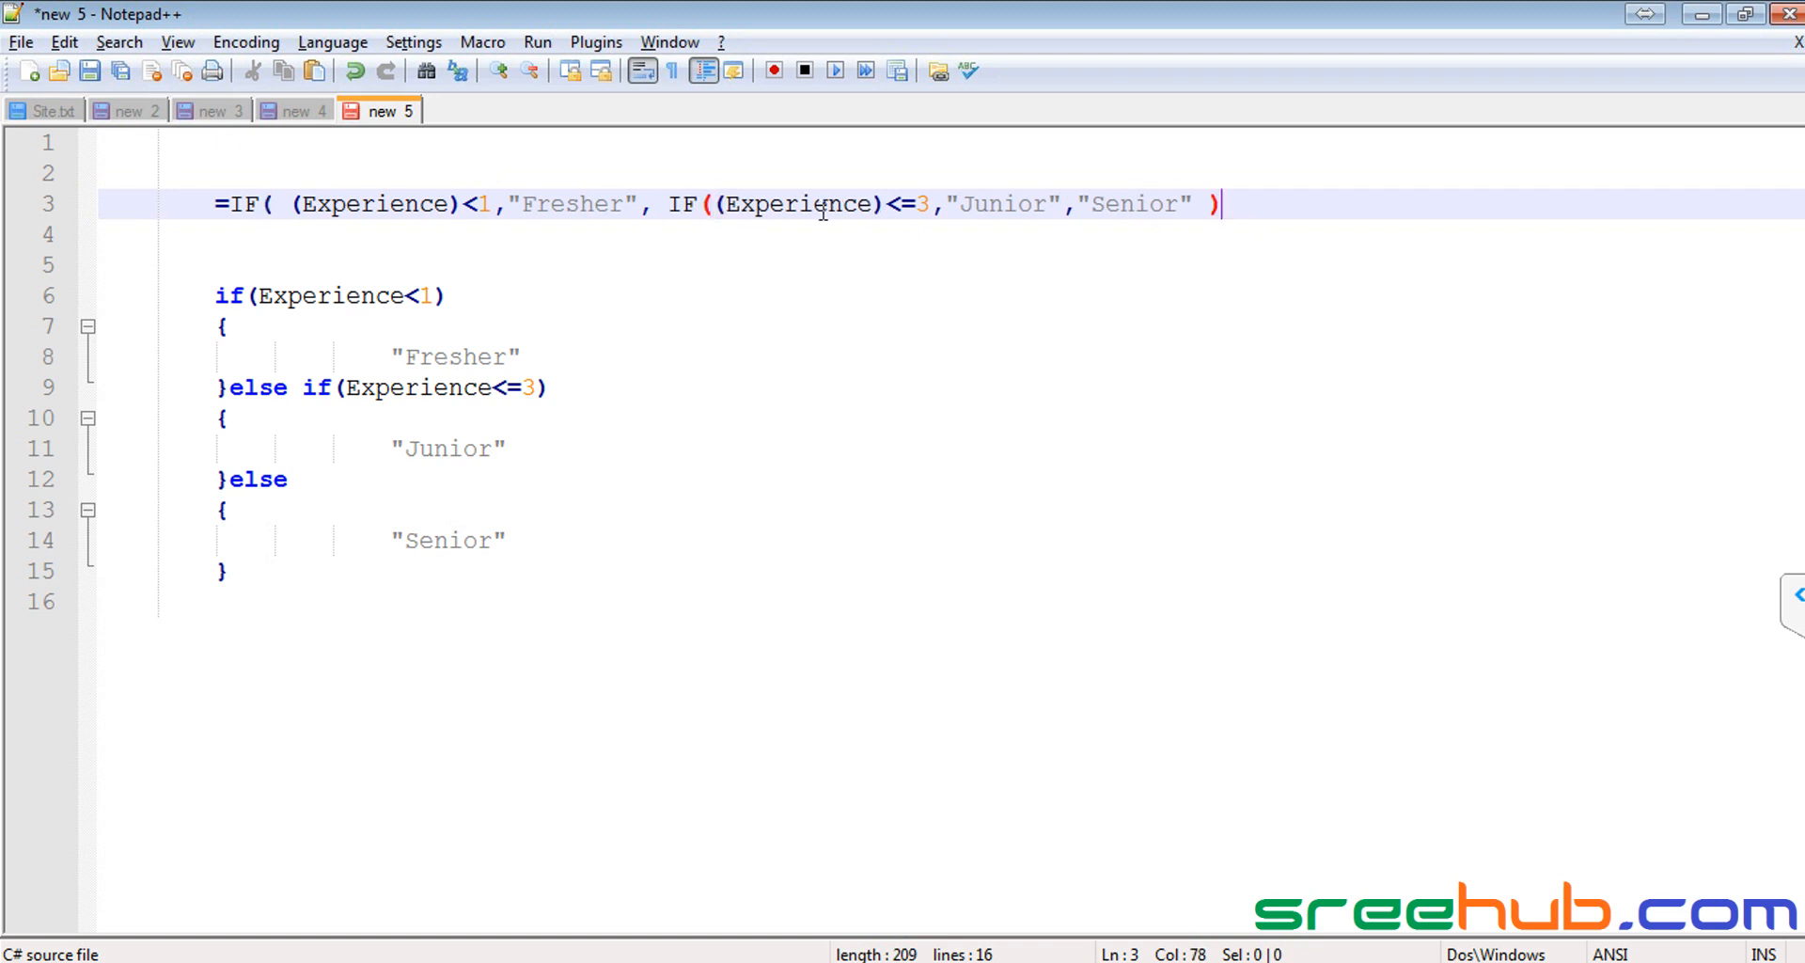
pyautogui.write(')')
# Step: Review the nested IF's condition and its Junior and Senior results in the formula
pyautogui.moveTo(712, 204); pyautogui.dragTo(931, 203)
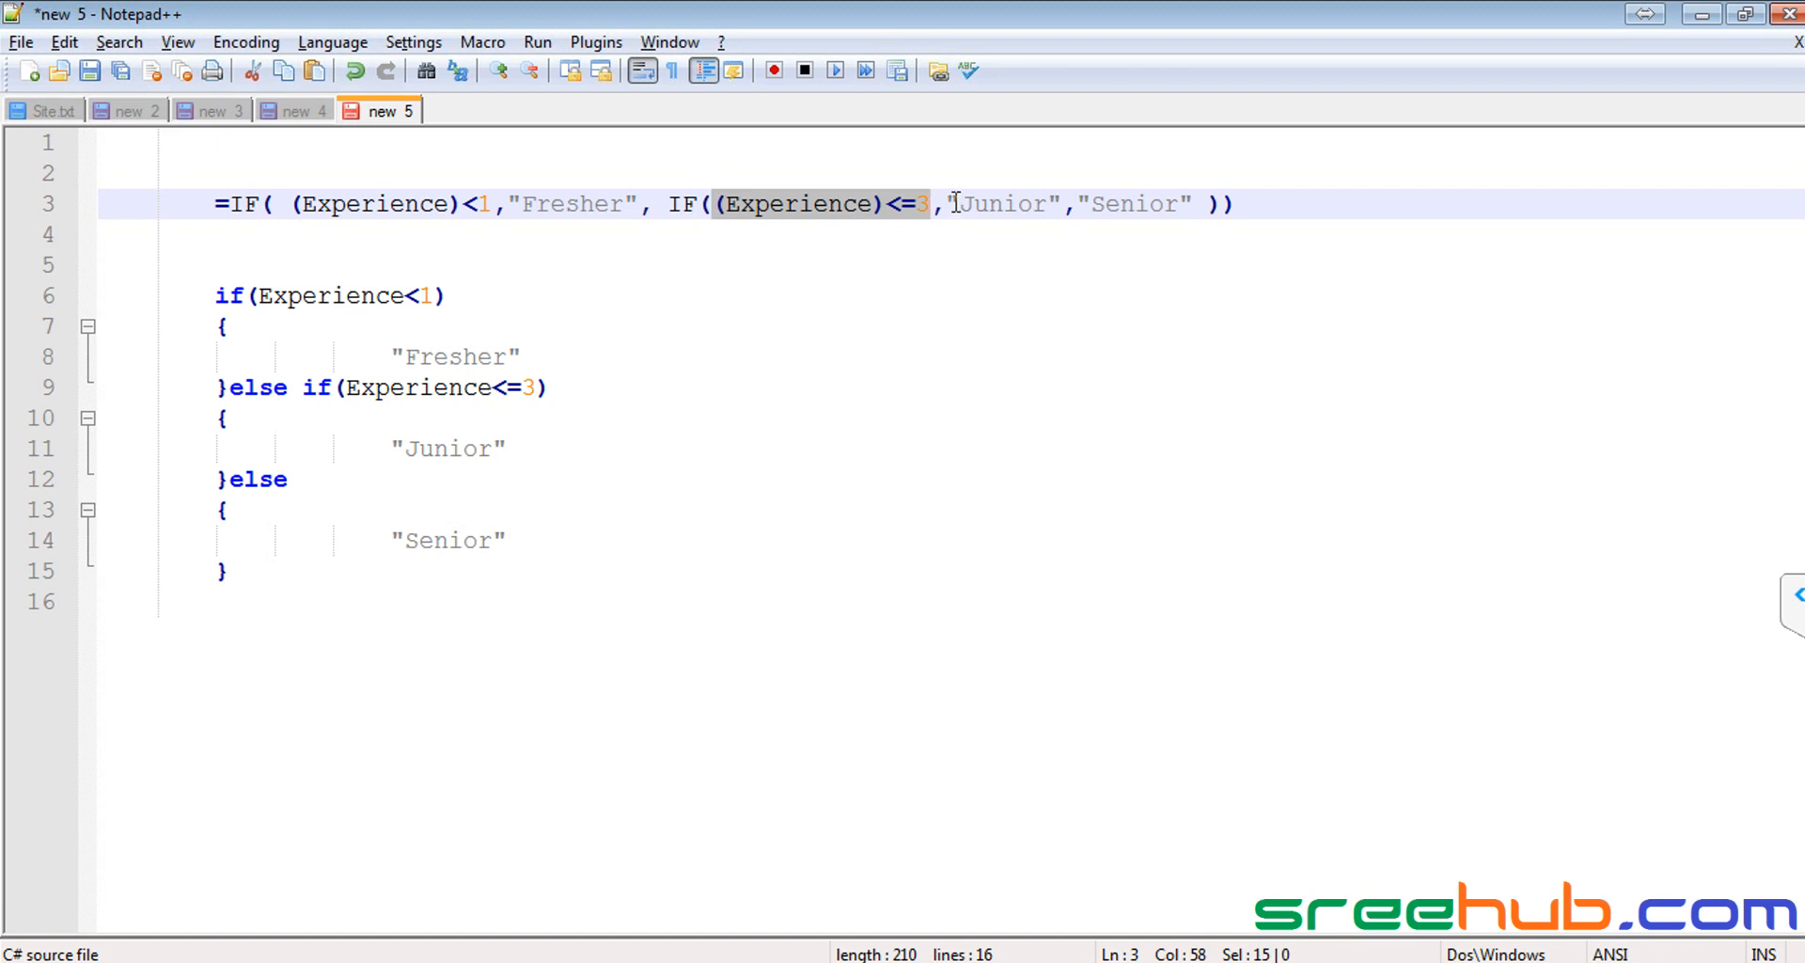
pyautogui.click(950, 201)
pyautogui.moveTo(950, 201); pyautogui.dragTo(1184, 199)
pyautogui.click(1080, 202)
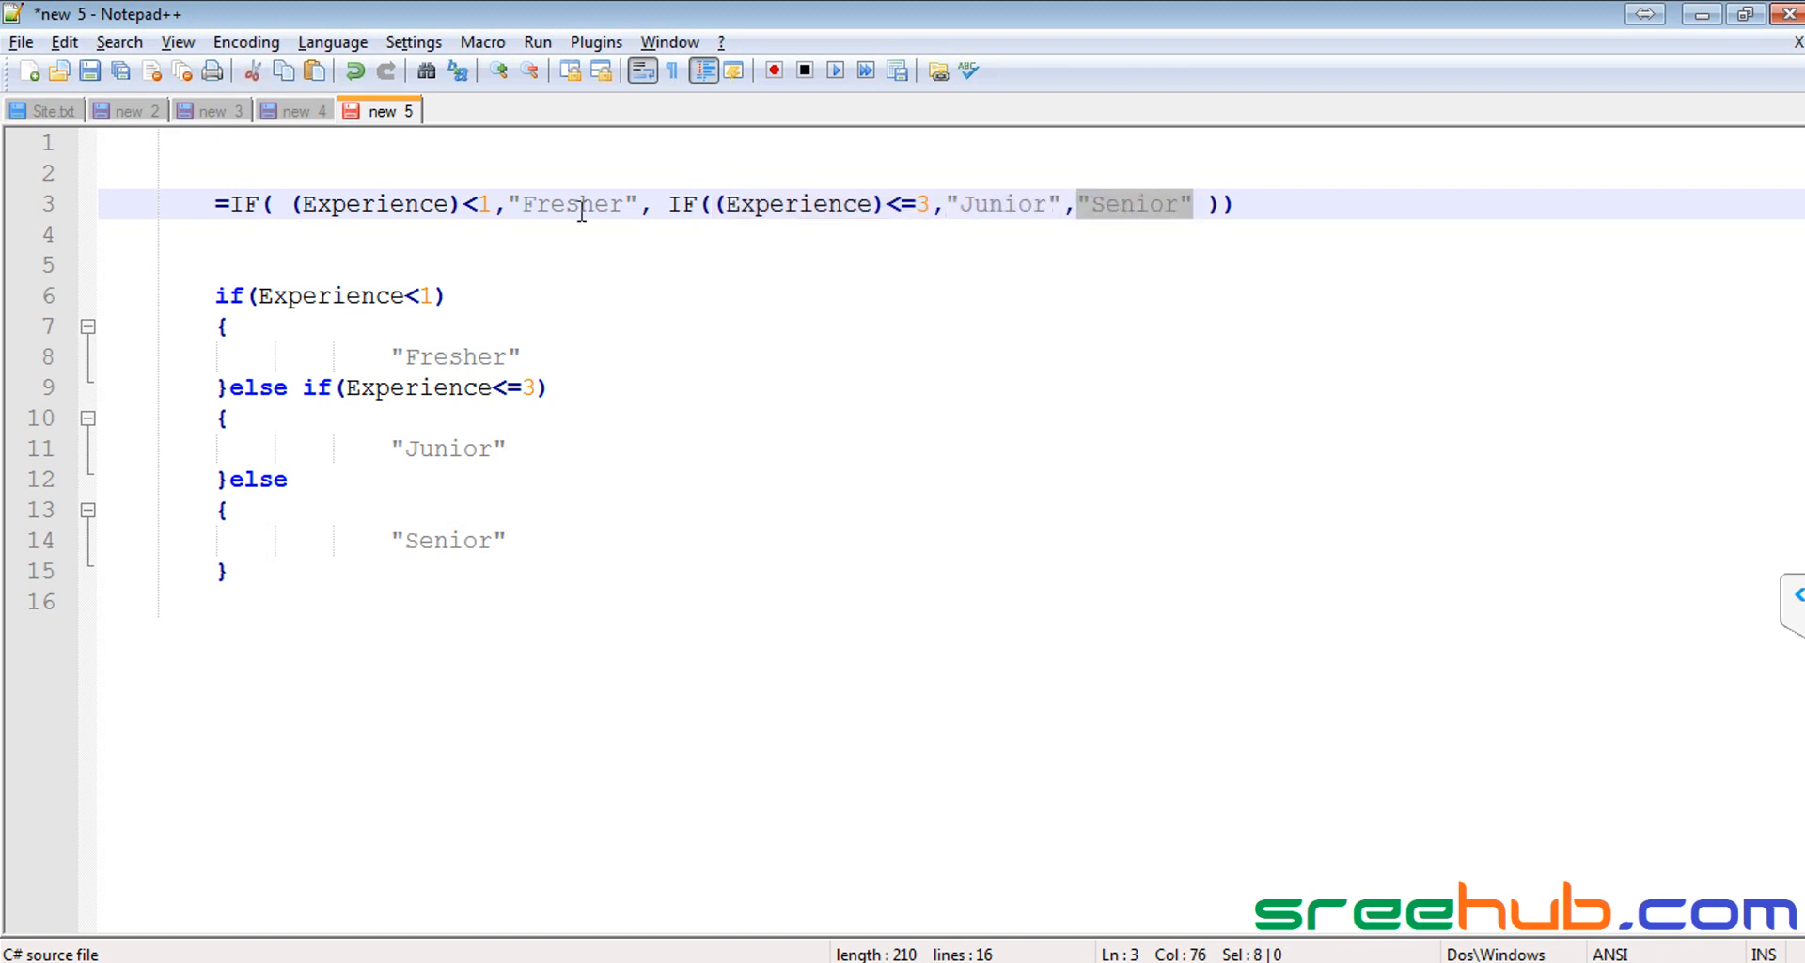
# Step: Remove the extra spaces after the IF formula's first opening bracket and before the nested IF
pyautogui.click(455, 203)
pyautogui.click(274, 203)
pyautogui.press('Delete')
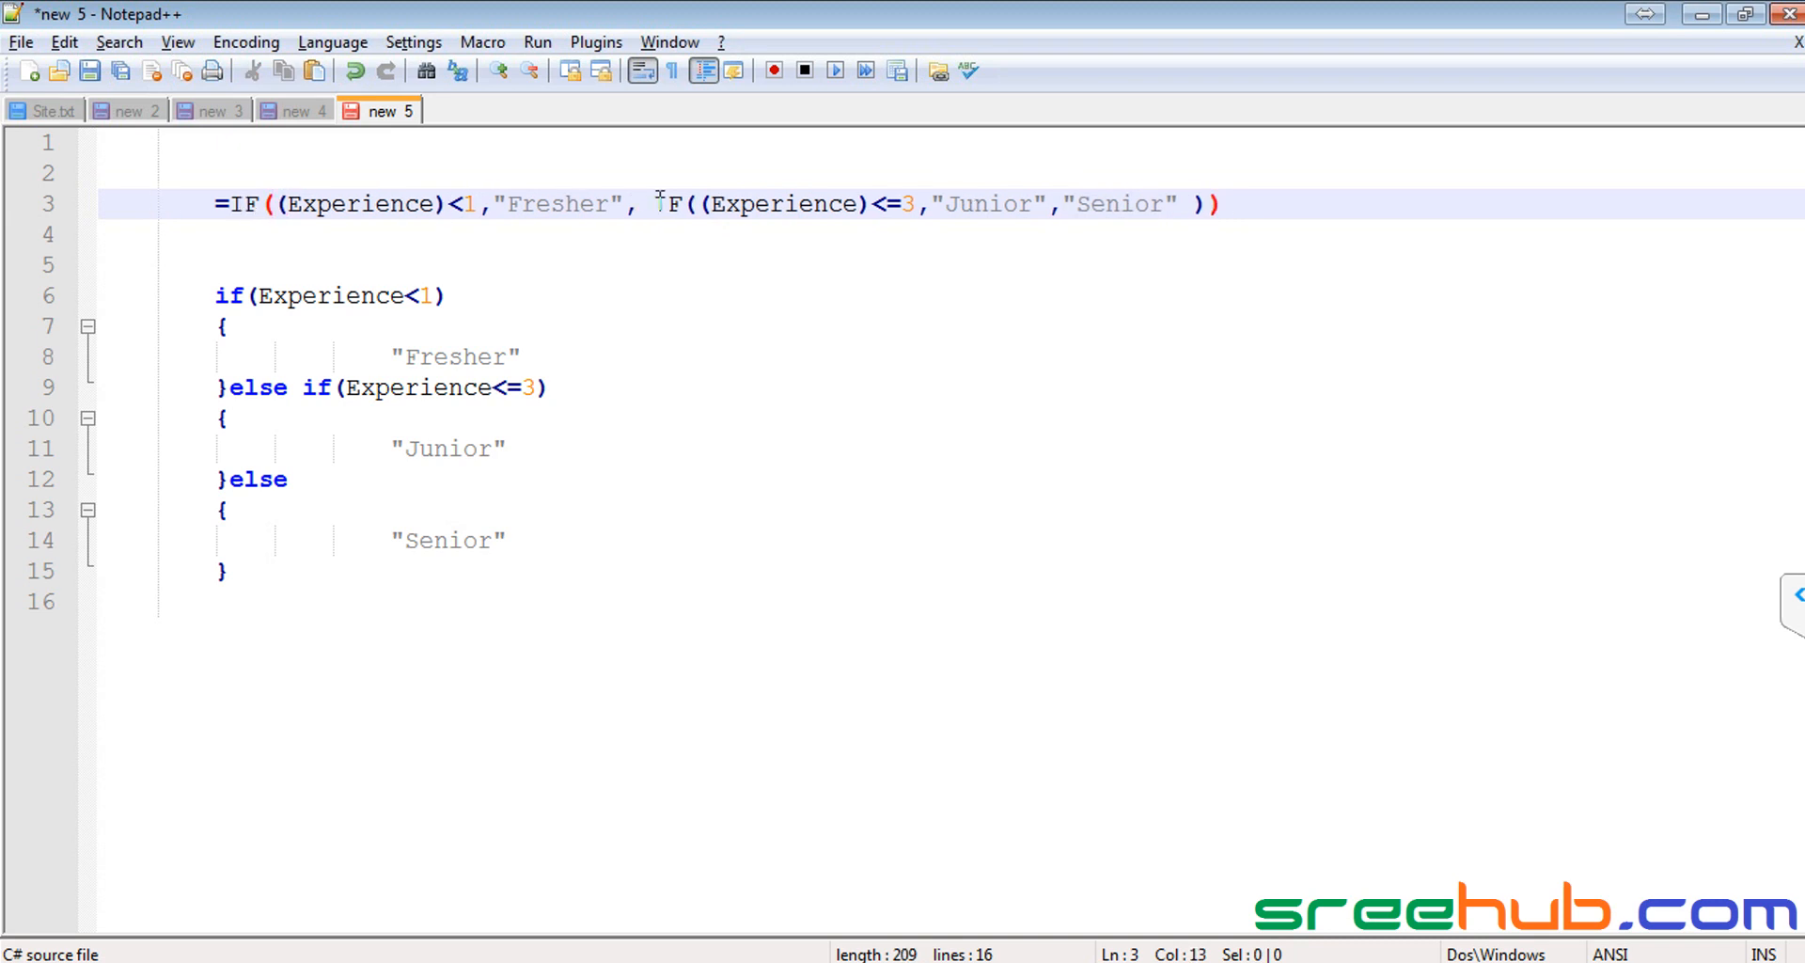
pyautogui.hotkey('ctrl', 'Right')
pyautogui.hotkey('ctrl', 'Right')
pyautogui.hotkey('ctrl', 'Right')
pyautogui.hotkey('ctrl', 'Right')
pyautogui.hotkey('ctrl', 'Right')
pyautogui.hotkey('ctrl', 'Right')
pyautogui.press('Right')
pyautogui.press('Right')
pyautogui.press('Delete')
# Step: Delete the extra space between "Senior" and the closing brackets of the IF formula
pyautogui.hotkey('ctrl', 'Right')
pyautogui.hotkey('ctrl', 'Right')
pyautogui.hotkey('ctrl', 'Right')
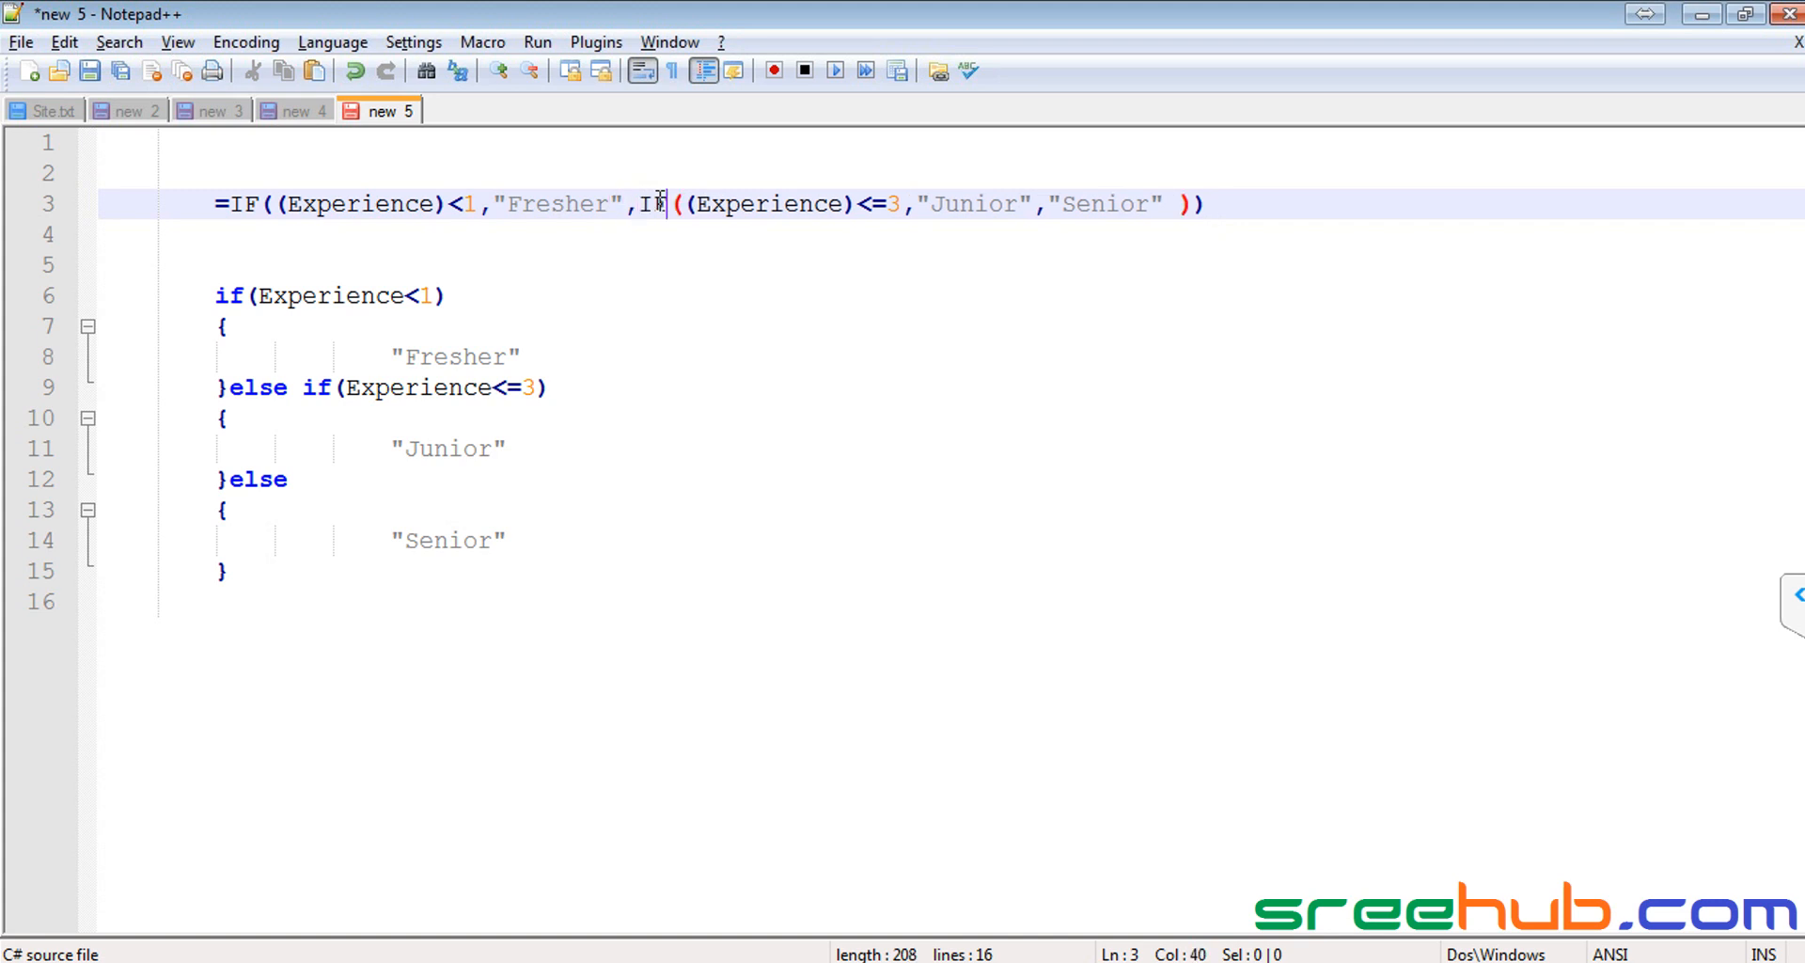
pyautogui.hotkey('ctrl', 'Right')
pyautogui.hotkey('ctrl', 'Right')
pyautogui.hotkey('ctrl', 'Right')
pyautogui.hotkey('ctrl', 'Right')
pyautogui.hotkey('ctrl', 'Right')
pyautogui.press('Right')
pyautogui.press('Delete')
# Step: Copy the finished IF formula from Notepad++ and replace the calculated column's formula in the browser with it
pyautogui.press('End')
pyautogui.hotkey('shift', 'Home')
pyautogui.hotkey('alt', 'Tab')
pyautogui.hotkey('ctrl', 'a')
pyautogui.hotkey('ctrl', 'v')
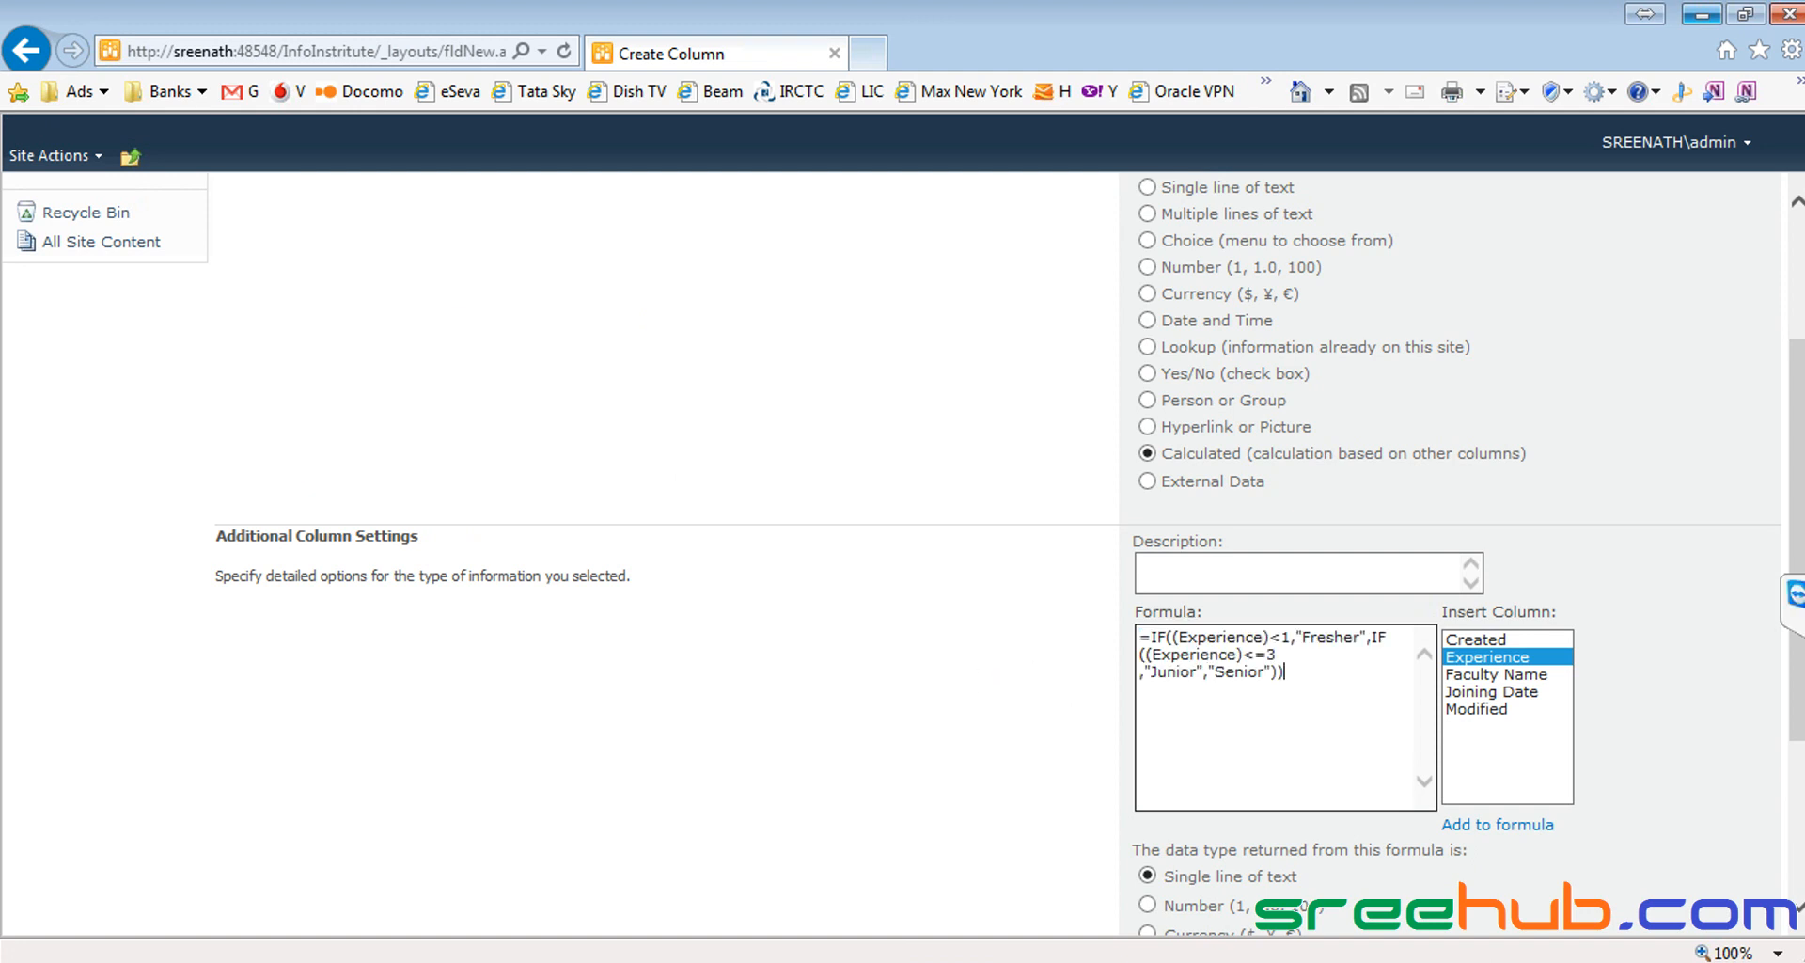
# Step: Examine the formula's Fresher result, and check the Designation and Experience fields in the Notepad++ training institute outline
pyautogui.scroll(-2, 1345, 477)
pyautogui.moveTo(1303, 451); pyautogui.dragTo(1359, 454)
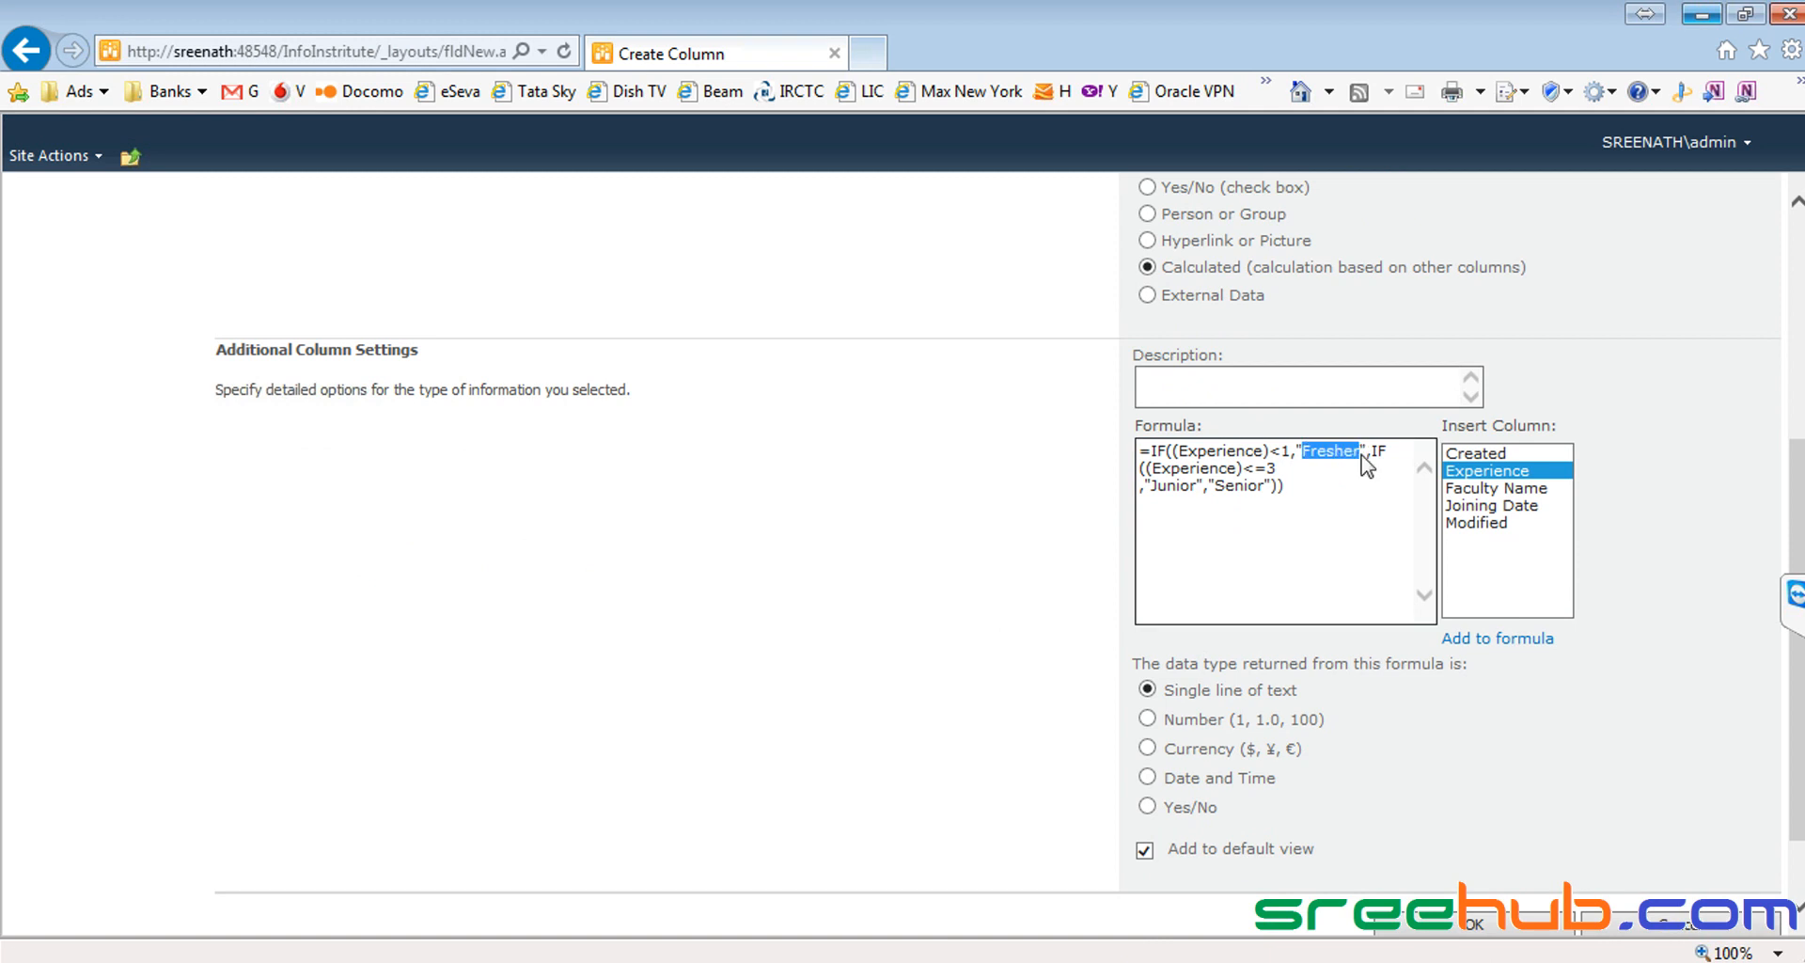
pyautogui.hotkey('alt', 'Tab')
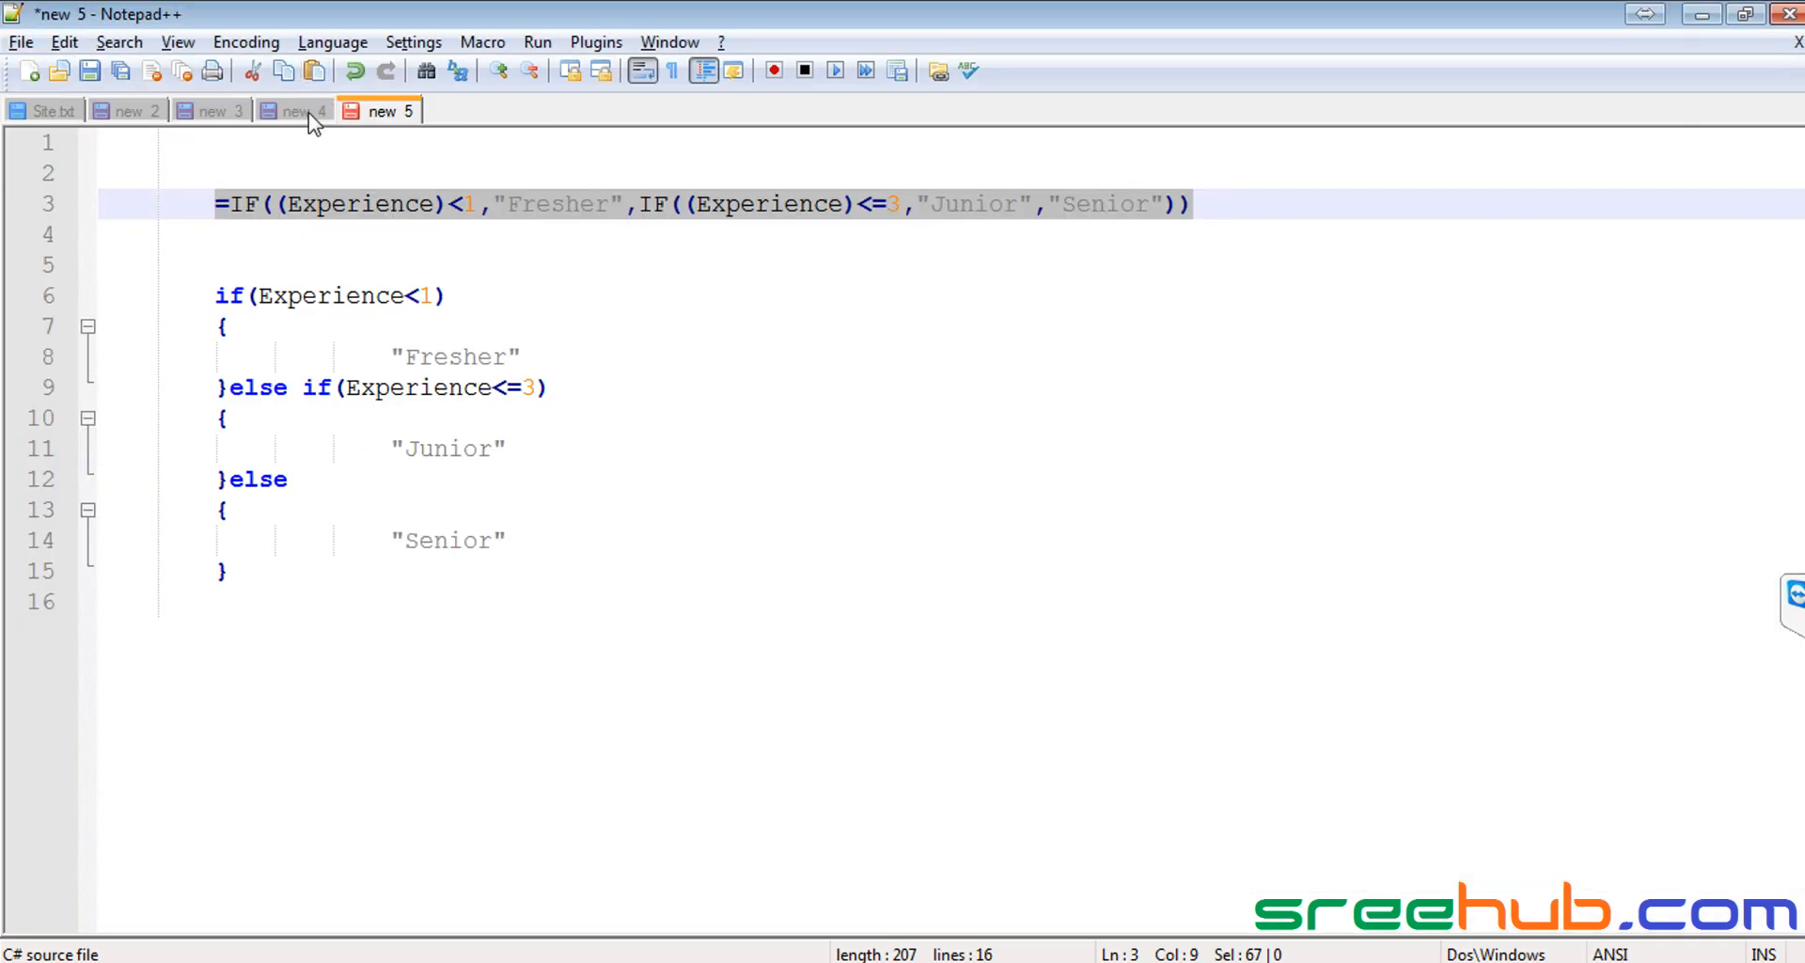
pyautogui.click(312, 110)
pyautogui.click(214, 111)
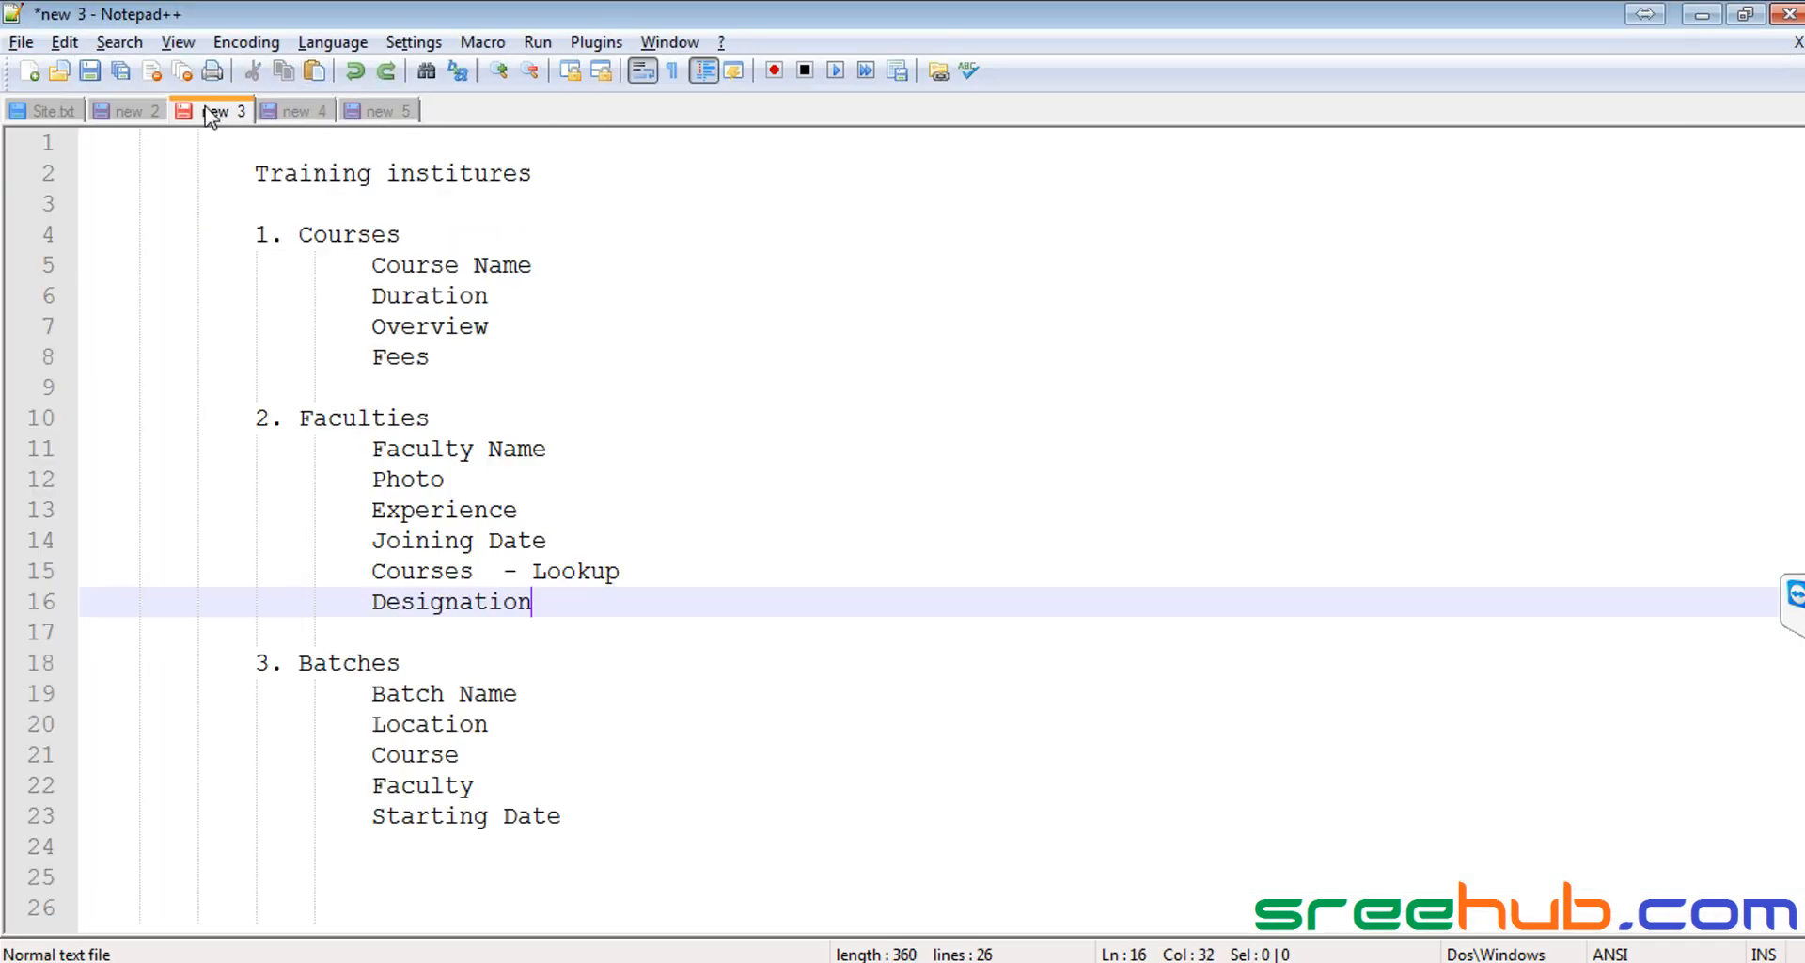
pyautogui.doubleClick(458, 602)
pyautogui.moveTo(374, 510); pyautogui.dragTo(628, 507)
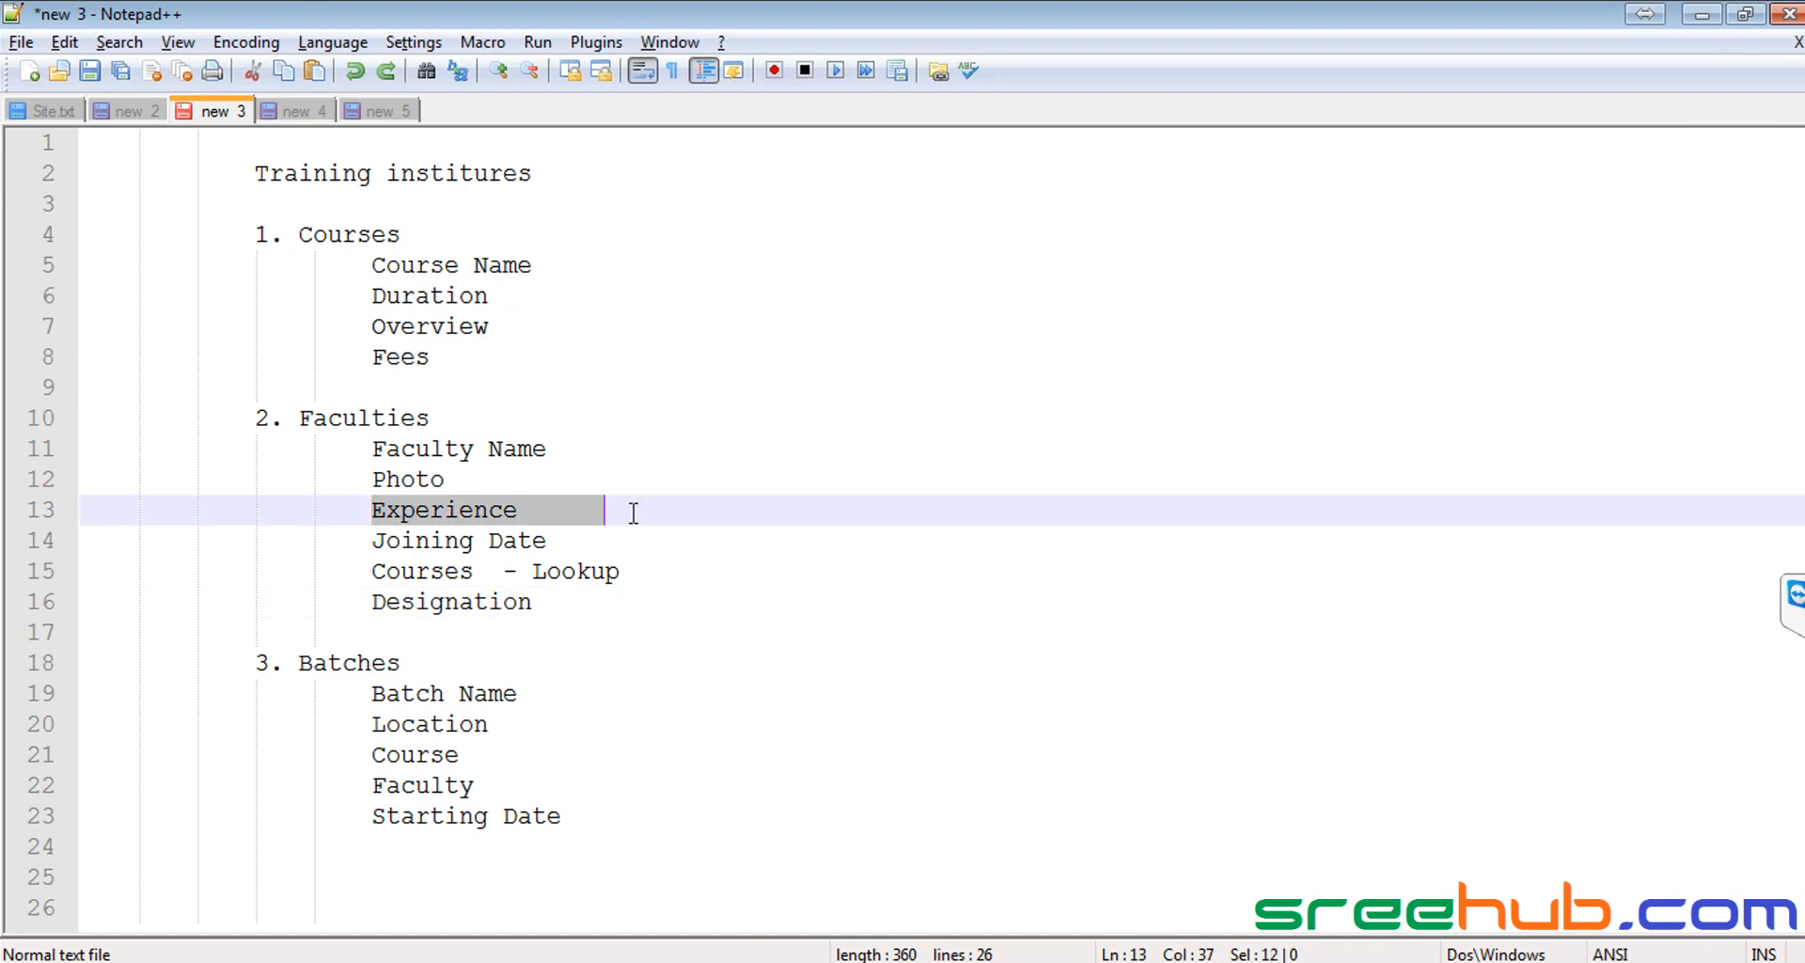
# Step: Return to the browser, check the pasted formula and create the calculated Designation column
pyautogui.hotkey('alt', 'Tab')
pyautogui.moveTo(1320, 487); pyautogui.dragTo(1075, 454)
pyautogui.click(1241, 530)
pyautogui.scroll(-2, 1069, 616)
pyautogui.click(1415, 832)
# Step: Check the columns in the list settings and open the Faculties list
pyautogui.scroll(-5, 489, 588)
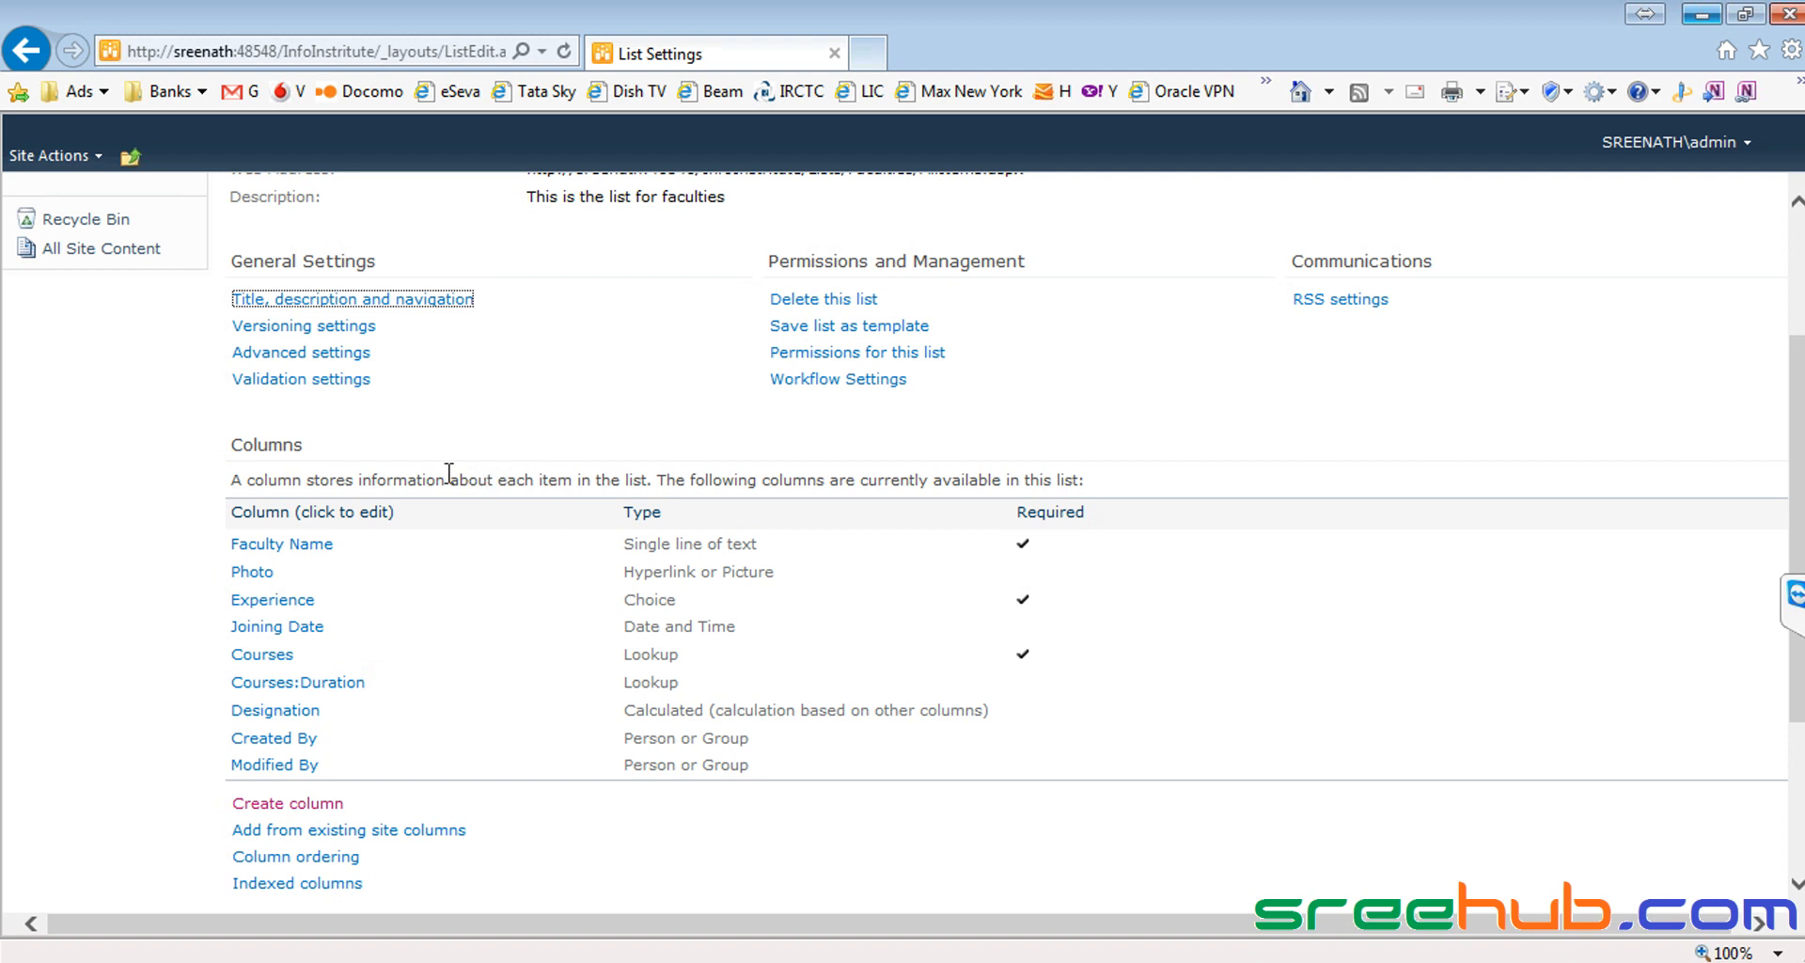
pyautogui.scroll(2, 369, 466)
pyautogui.scroll(2, 368, 465)
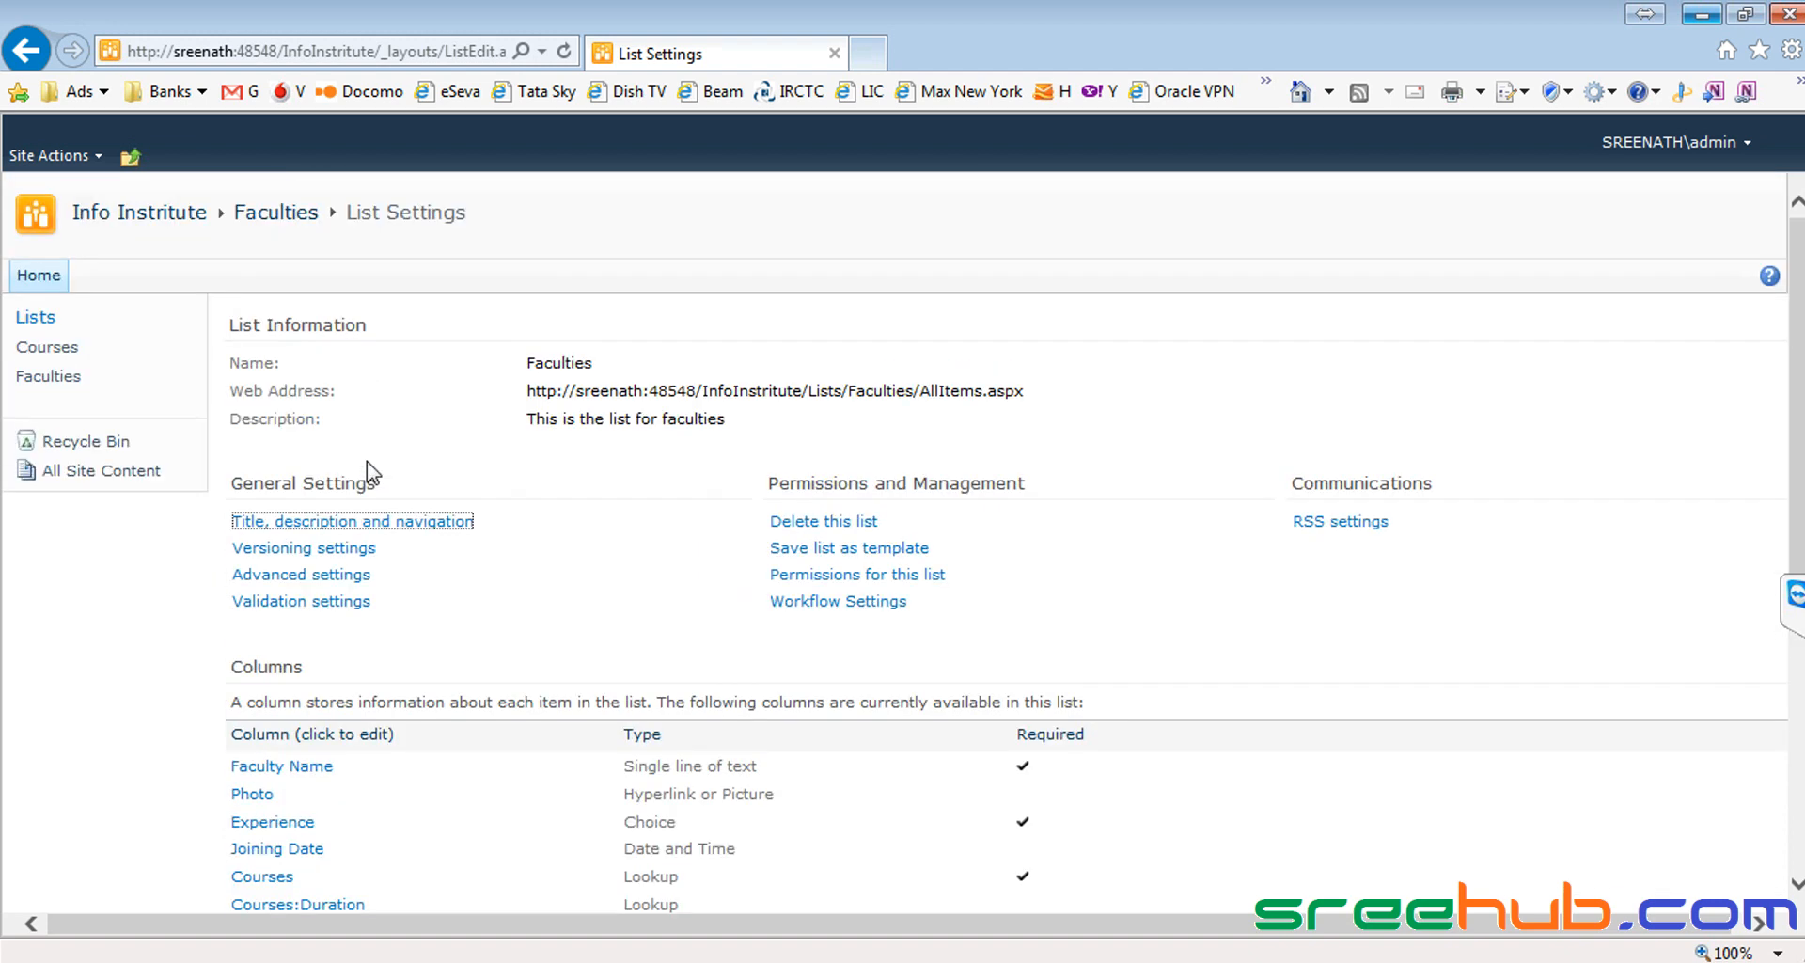
pyautogui.click(52, 379)
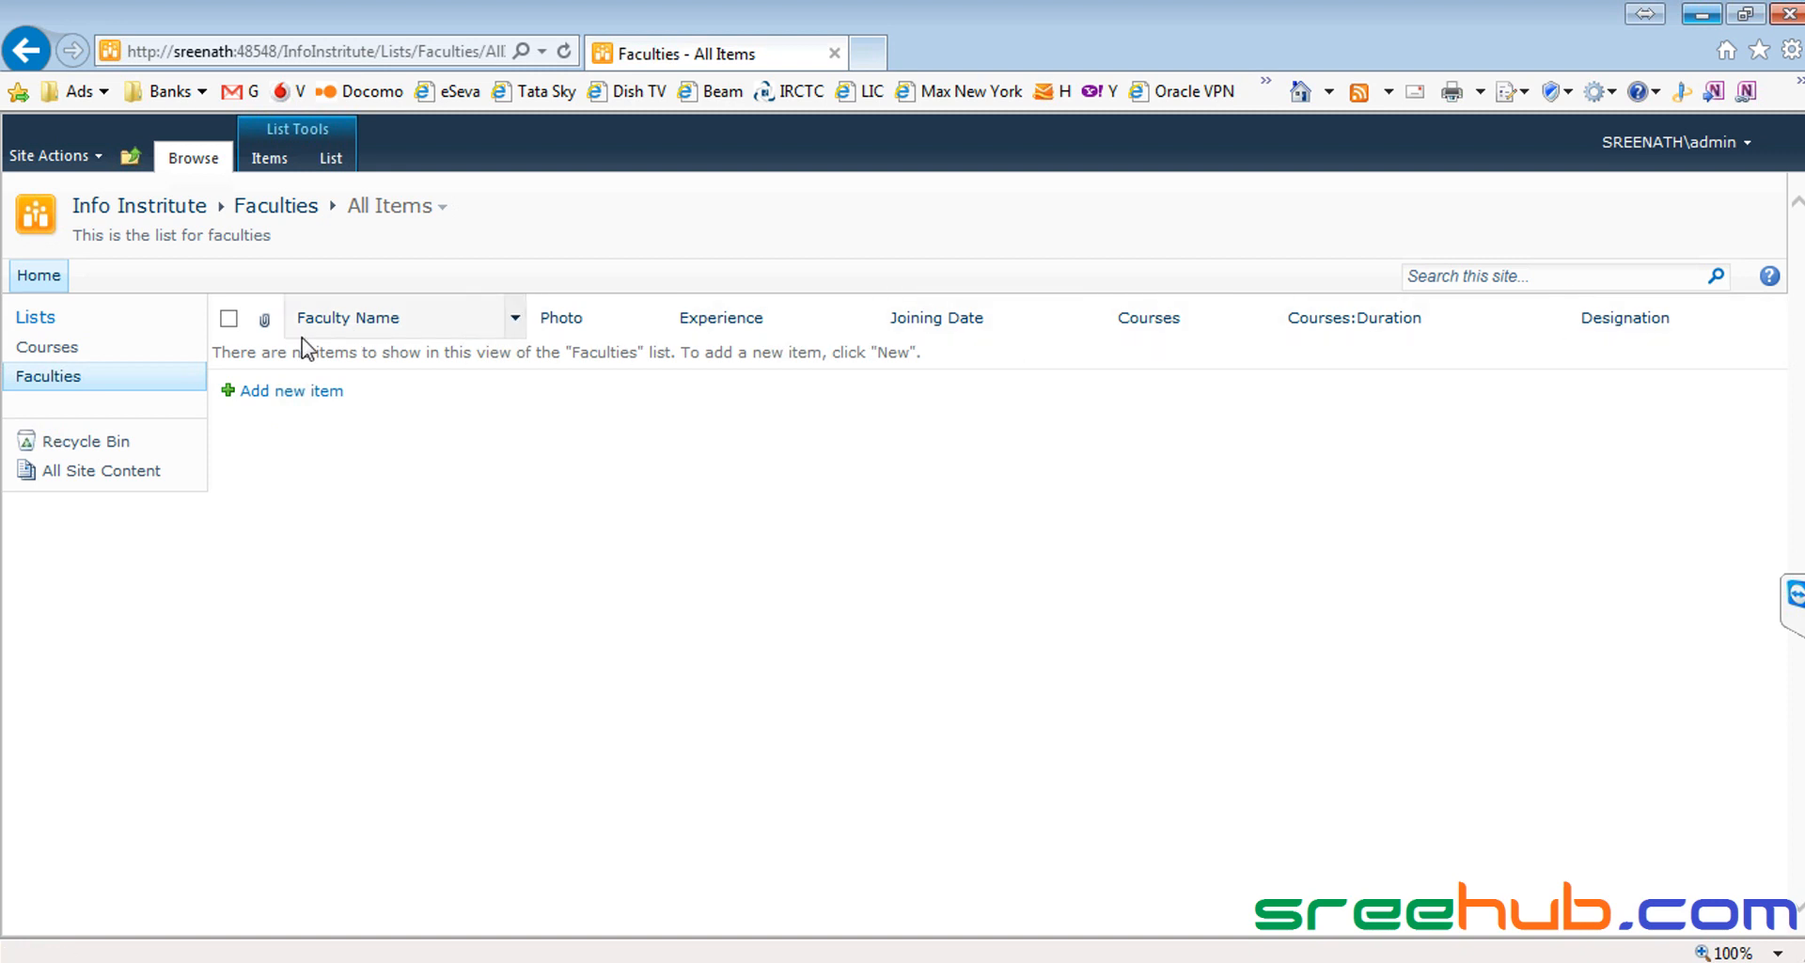
# Step: Compare the Faculties list's columns with the Notepad++ outline and check the Courses:Duration column's sort and filter options
pyautogui.hotkey('alt', 'Tab')
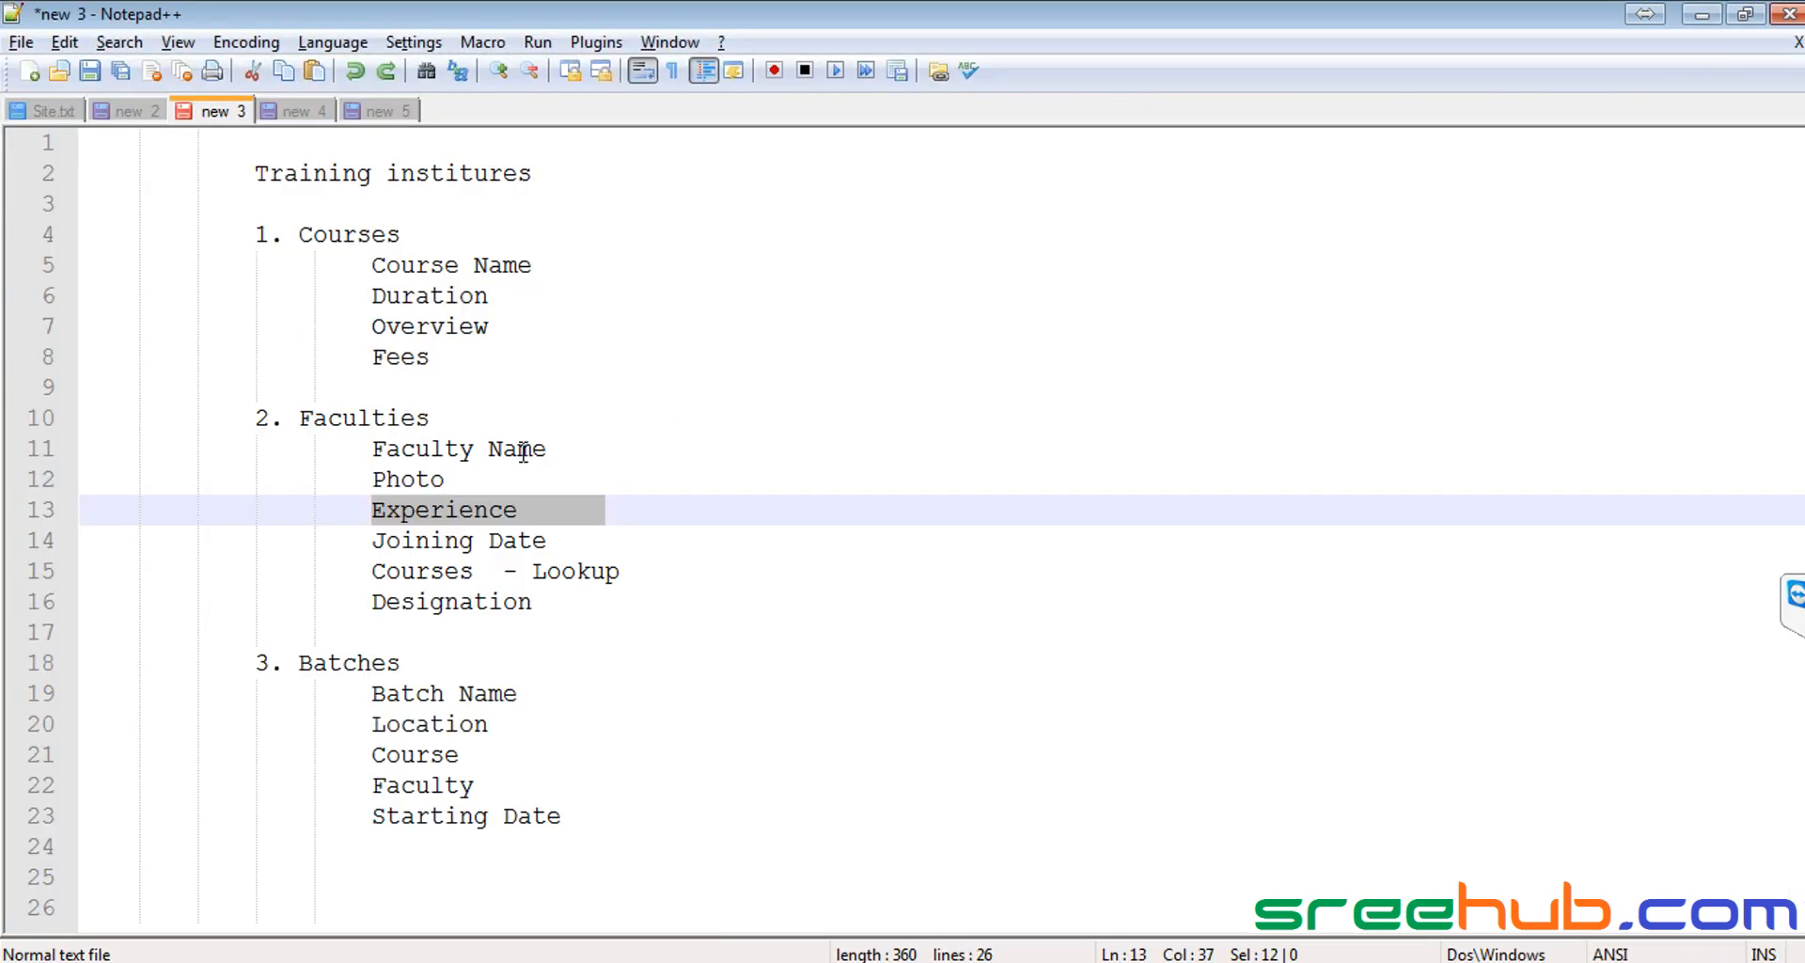
pyautogui.hotkey('alt', 'Tab')
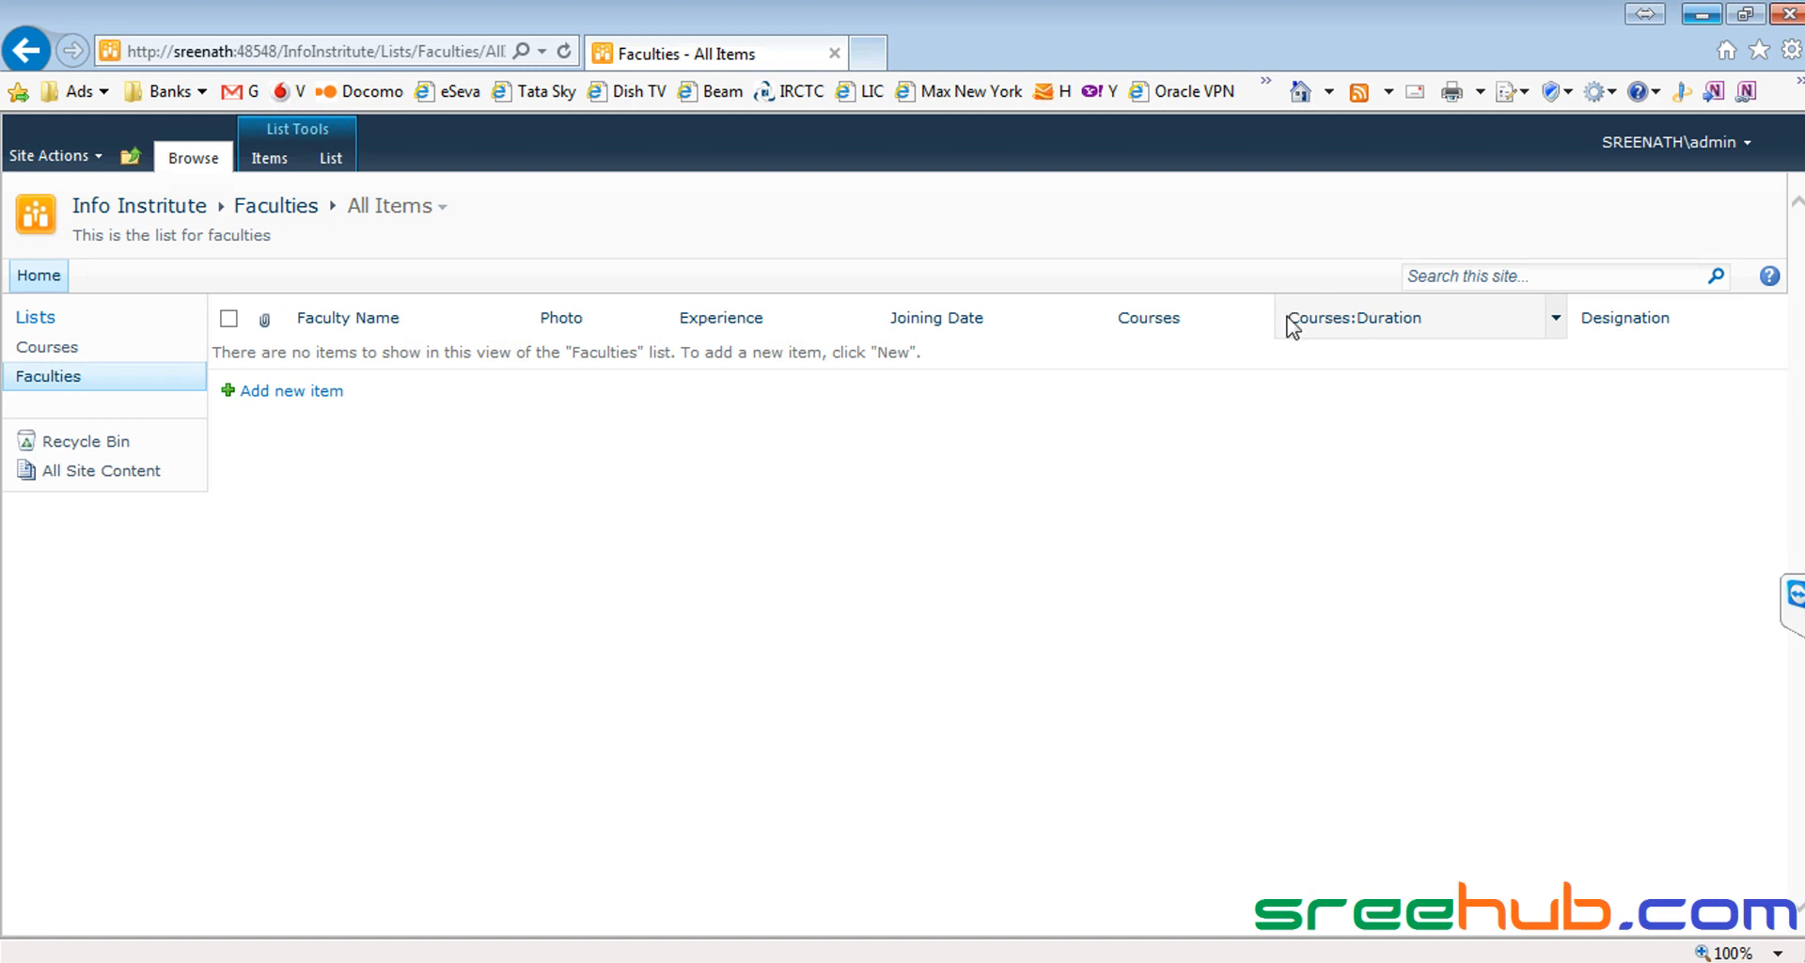
pyautogui.click(1367, 326)
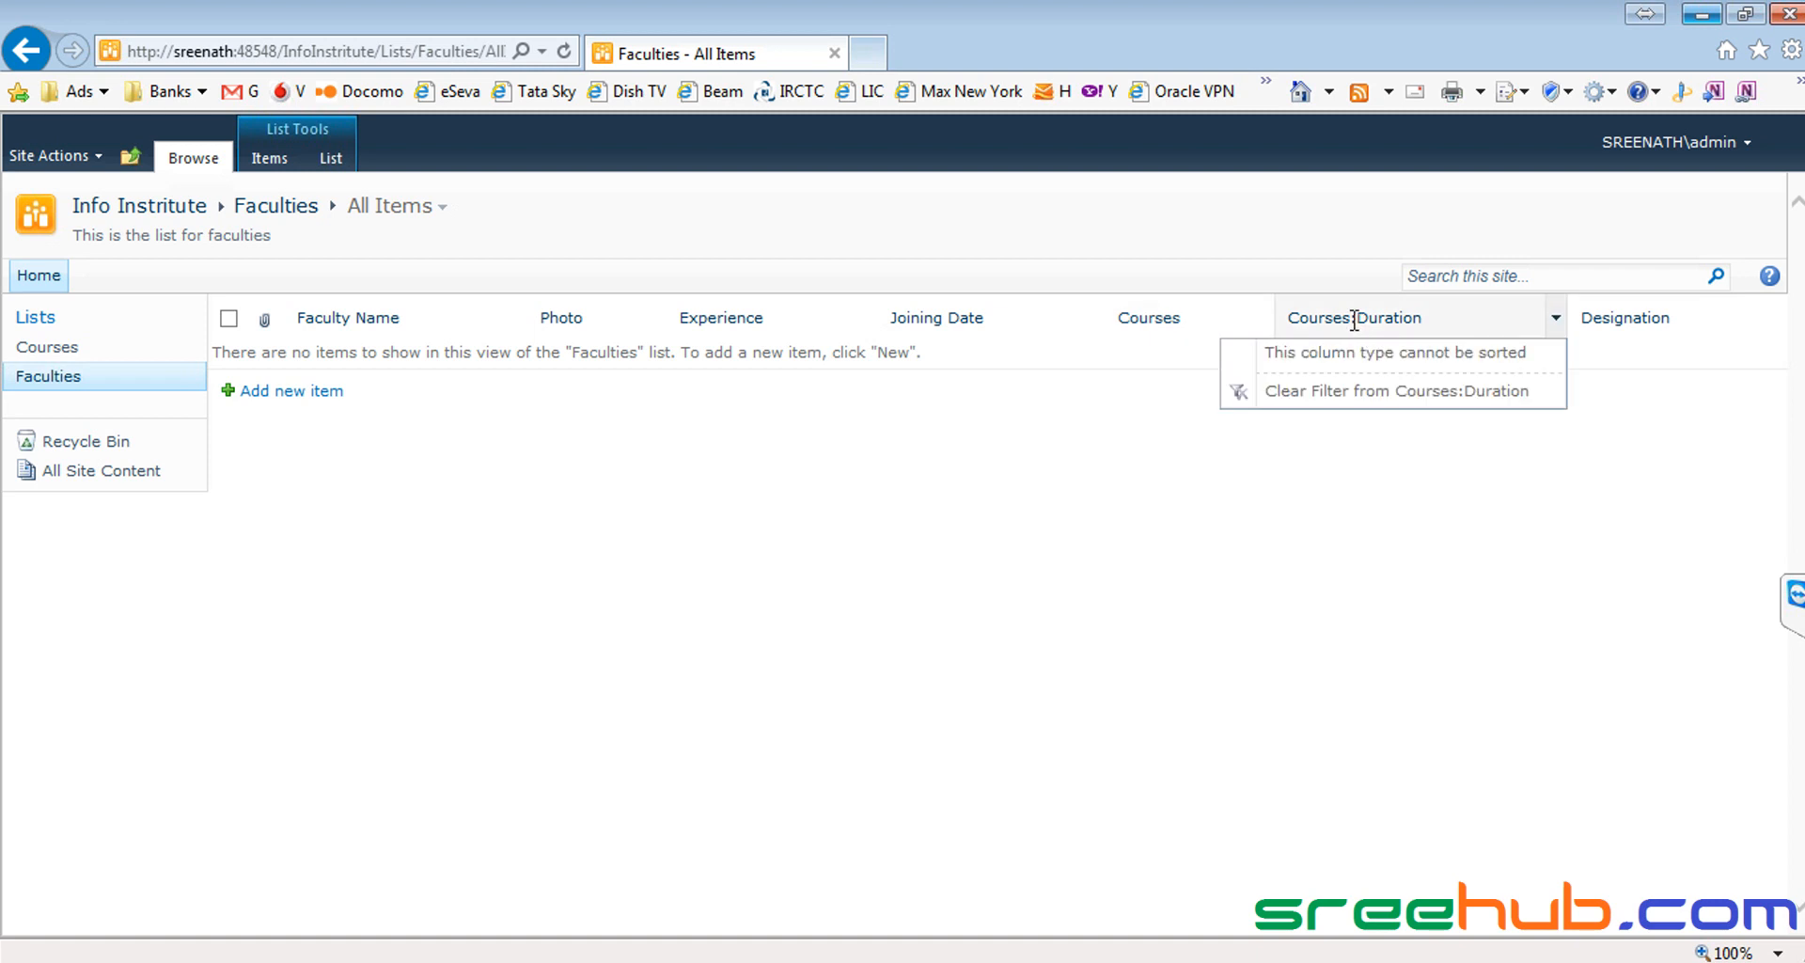
pyautogui.click(1200, 459)
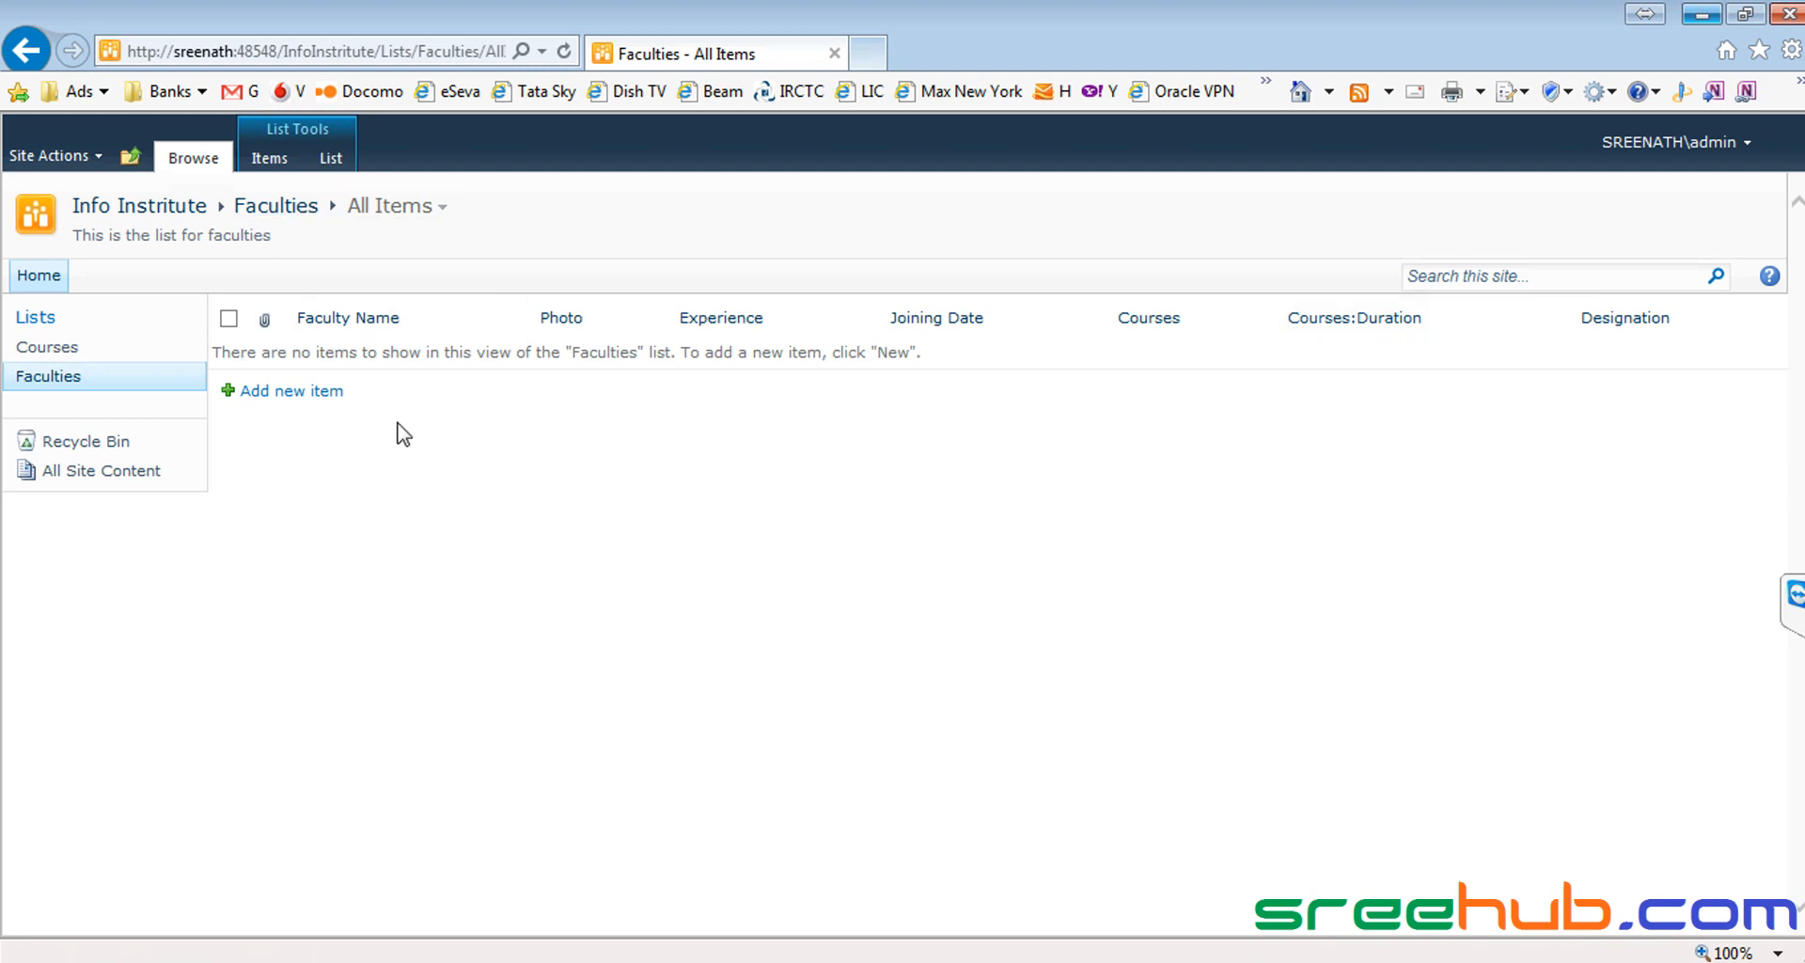
# Step: Start a new Faculties item named "Faculty1" and examine the Photo field's web address entry
pyautogui.click(324, 395)
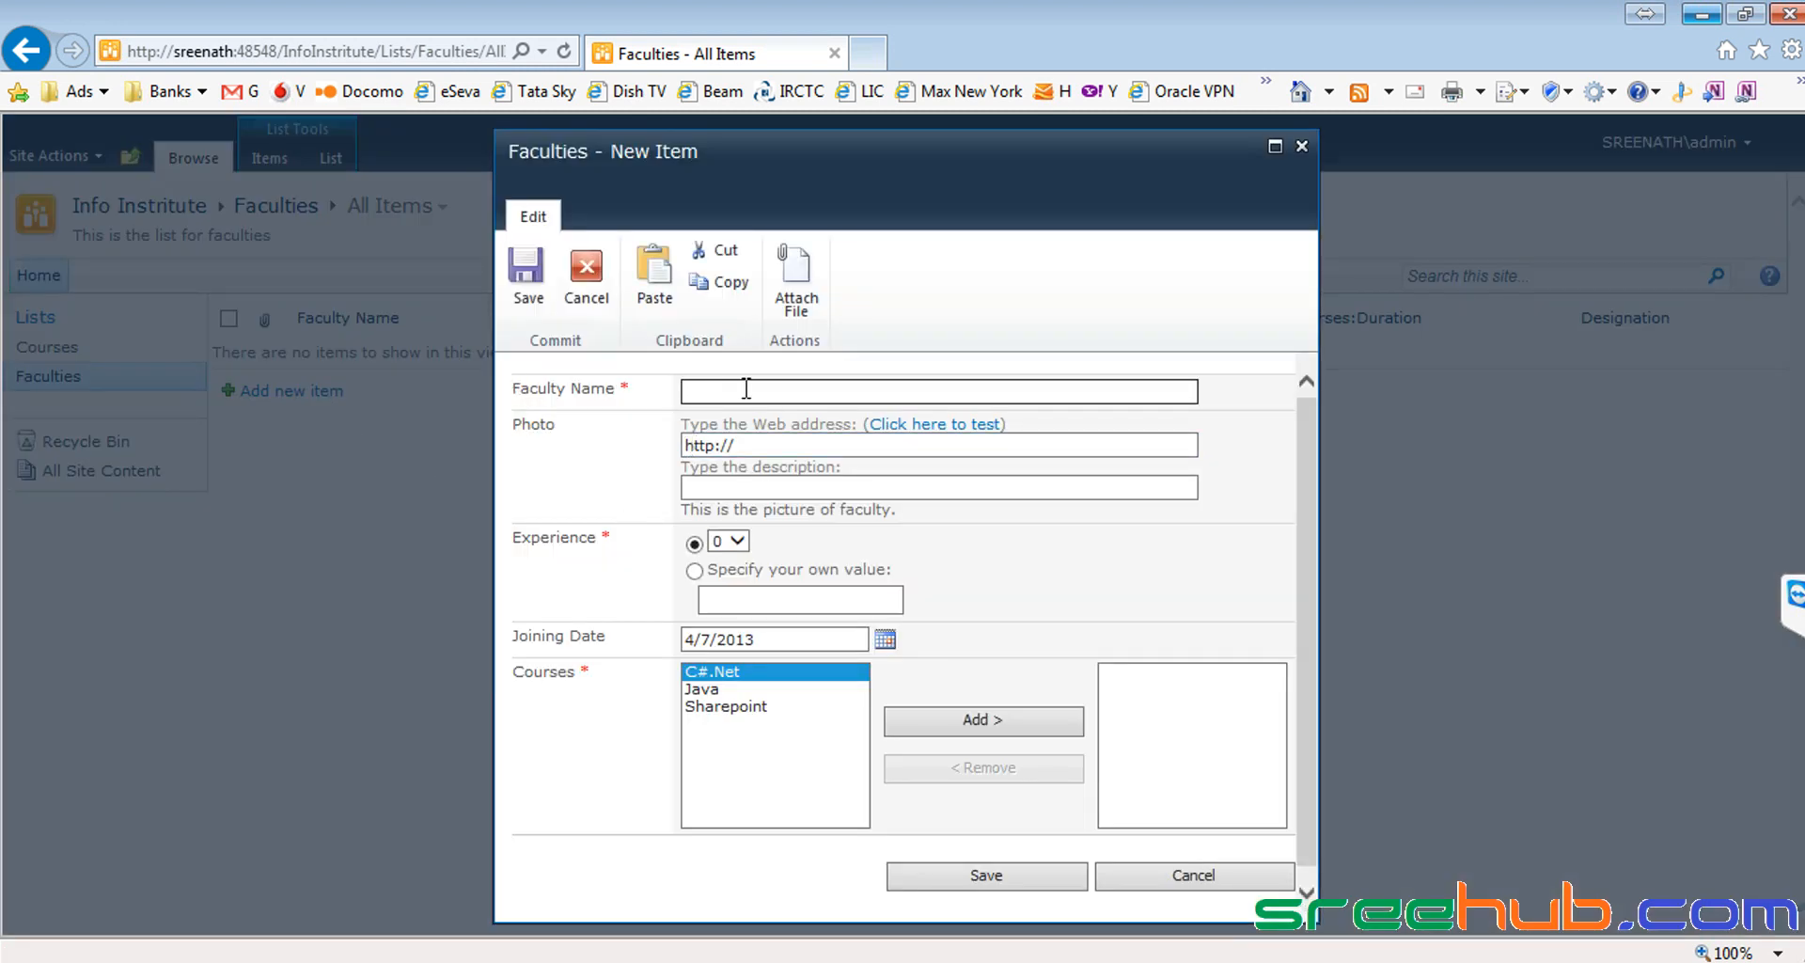
pyautogui.write('Faculty1')
pyautogui.click(764, 445)
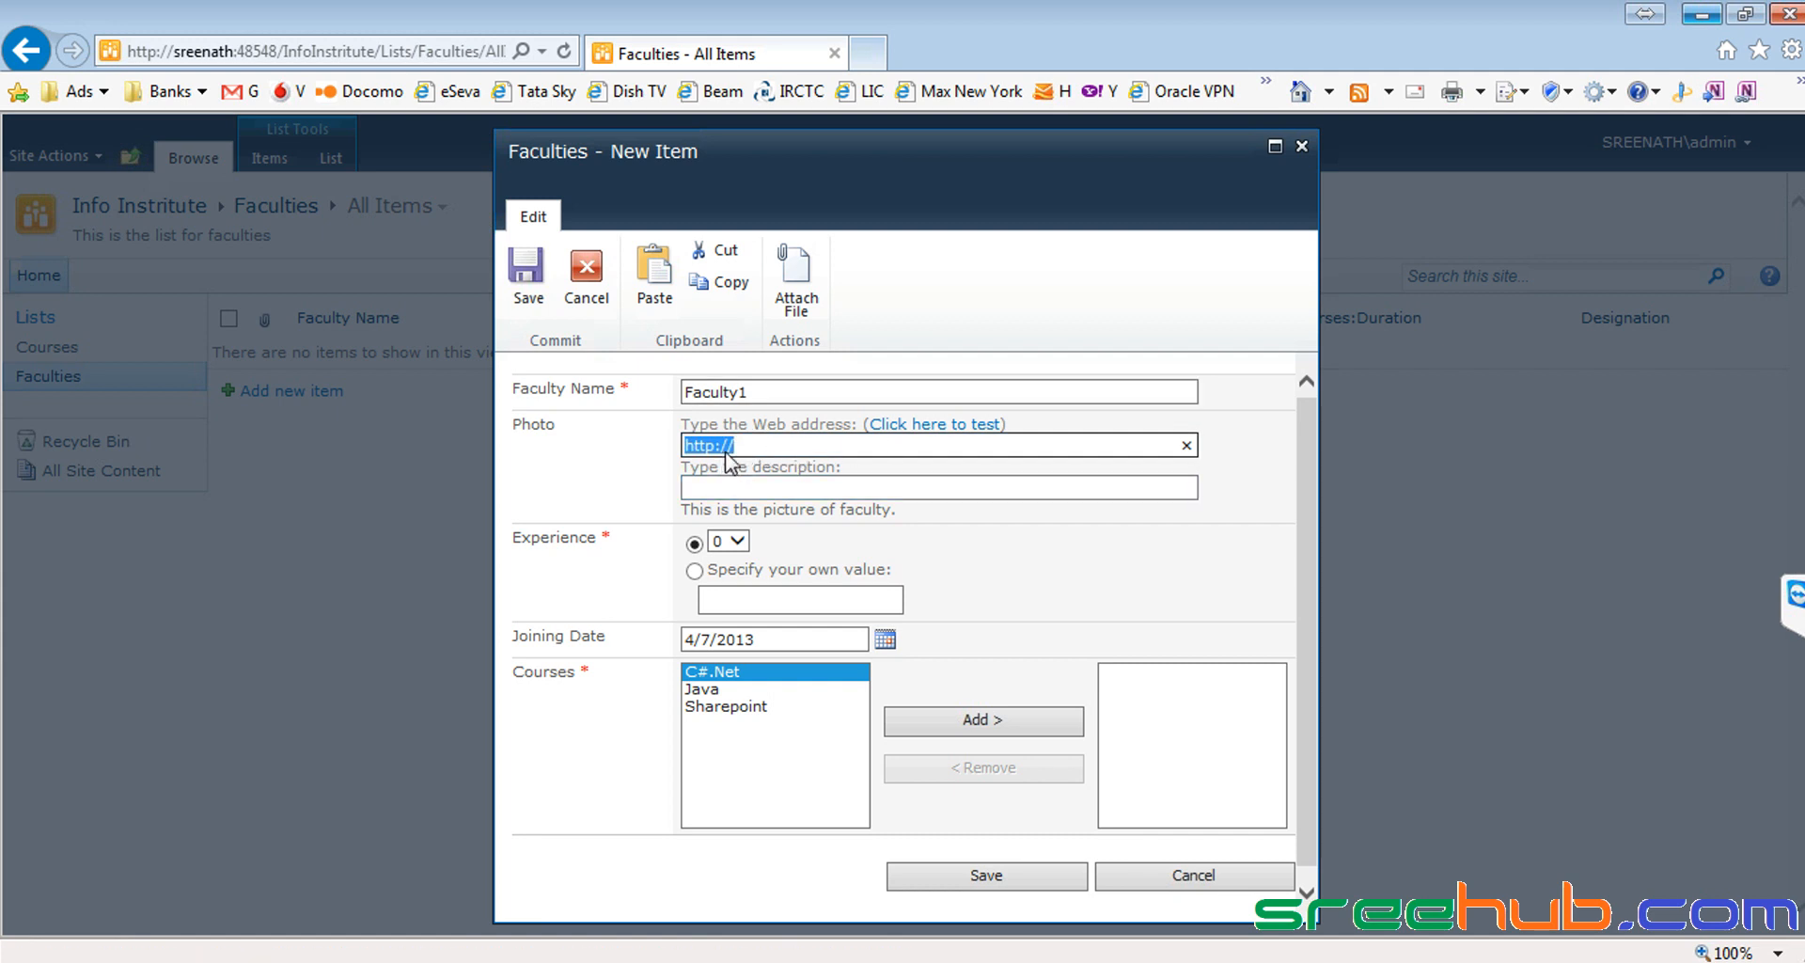
pyautogui.doubleClick(766, 424)
pyautogui.moveTo(812, 428); pyautogui.dragTo(852, 425)
pyautogui.click(732, 445)
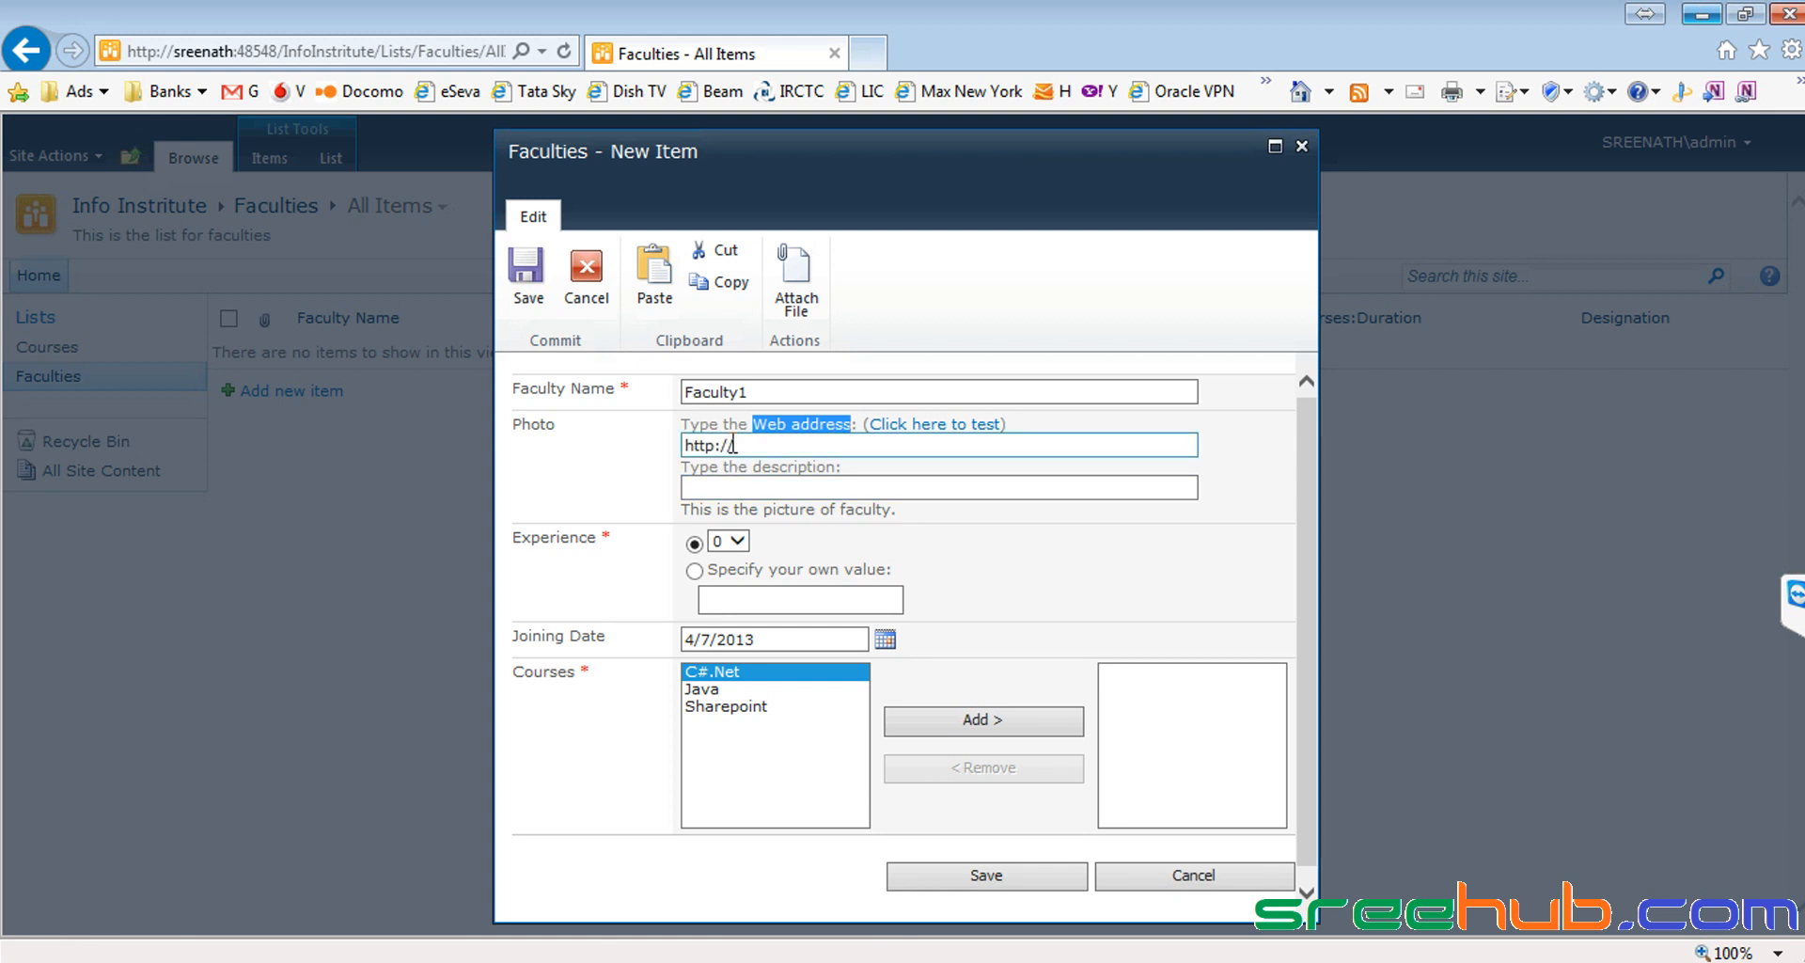
# Step: Open google.com in a new tab and search Google Images for "dexter's laboratory images"
pyautogui.click(867, 55)
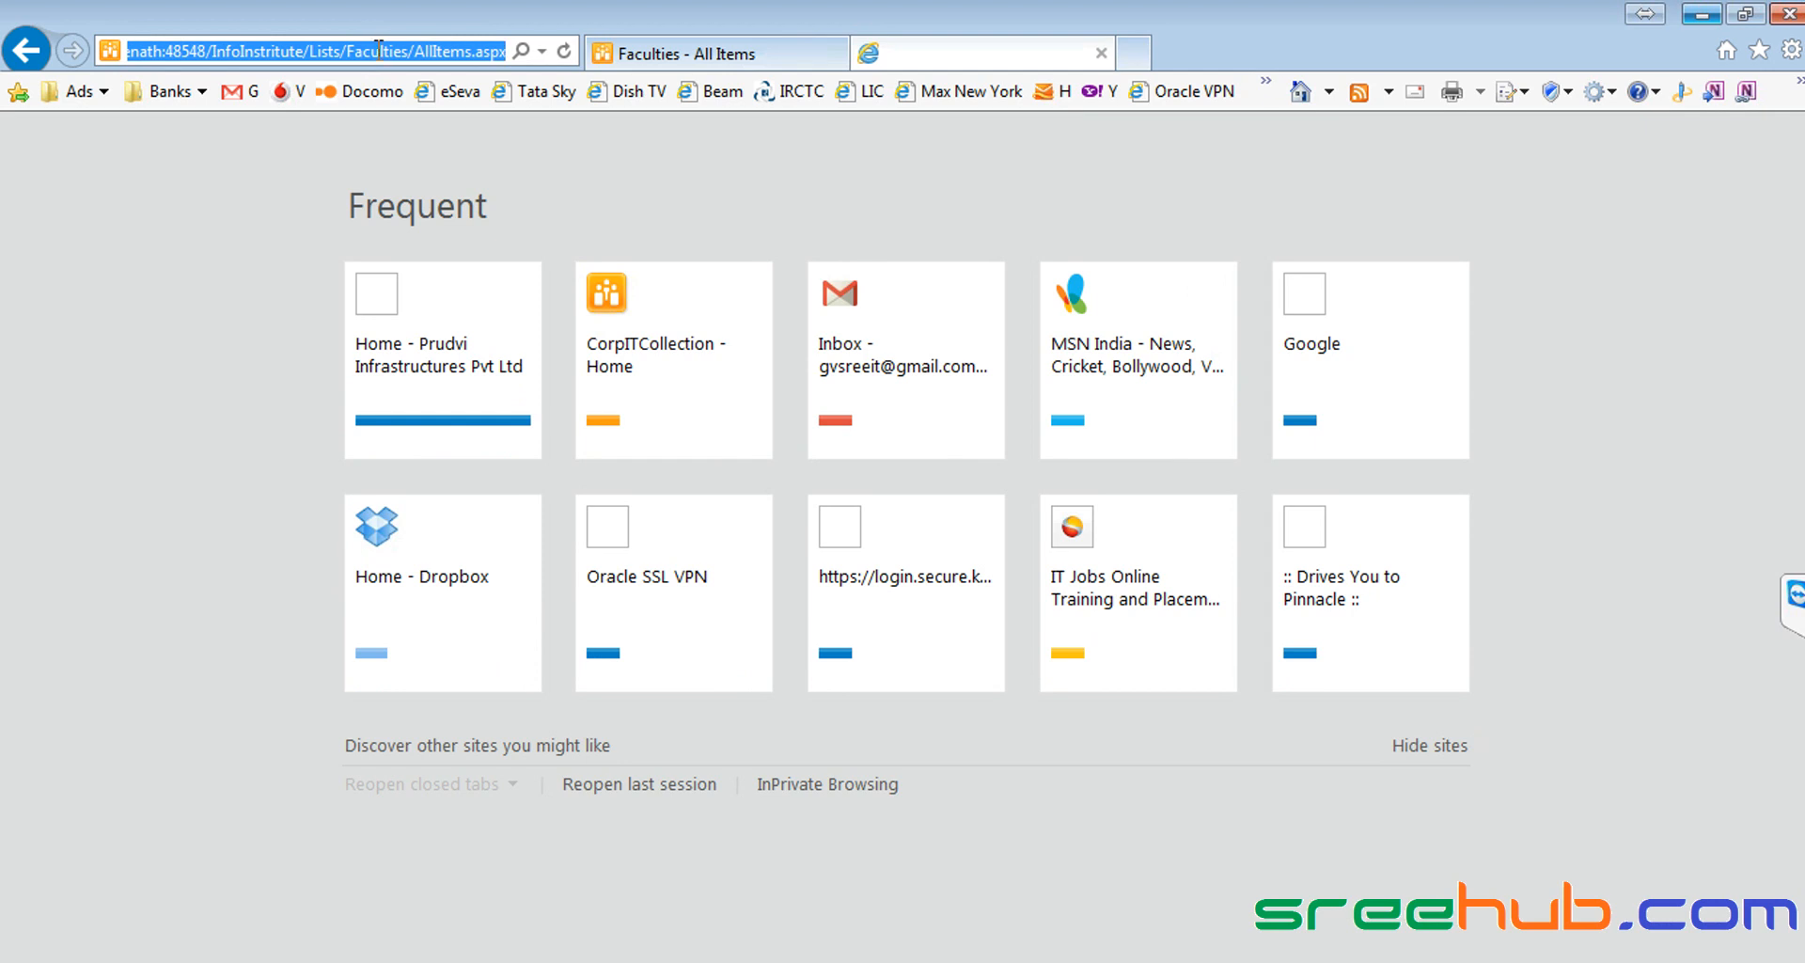
pyautogui.write('google.com/')
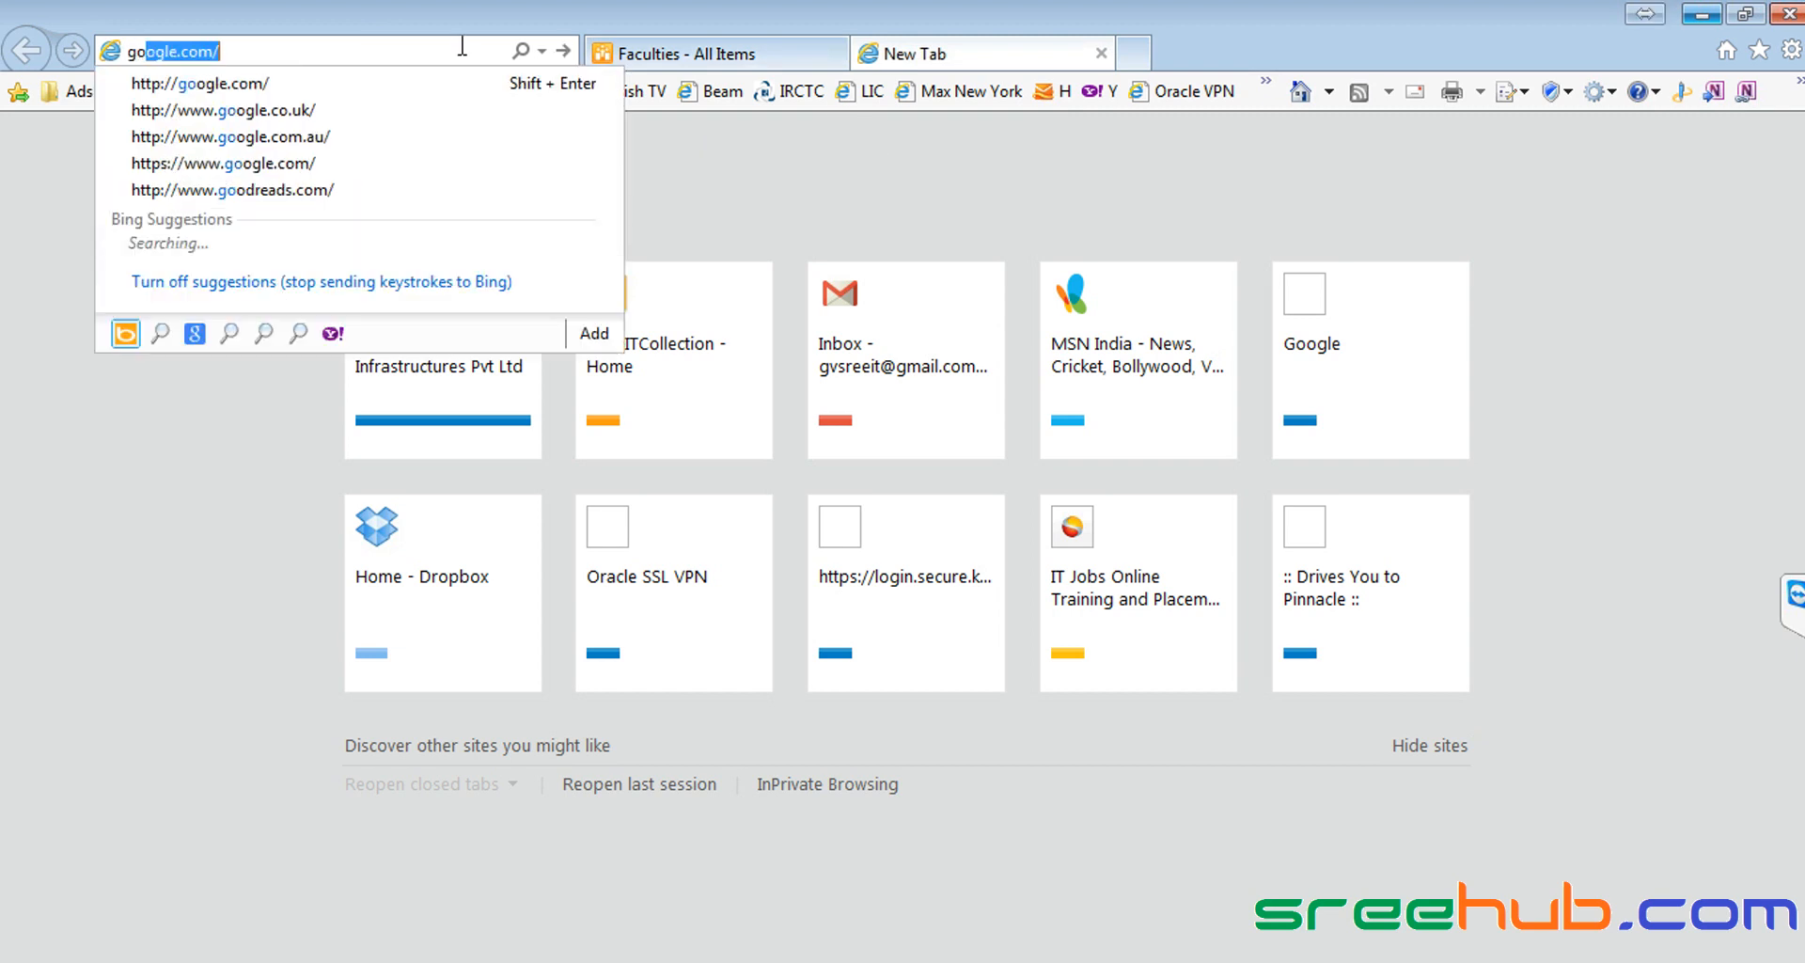
pyautogui.press('Return')
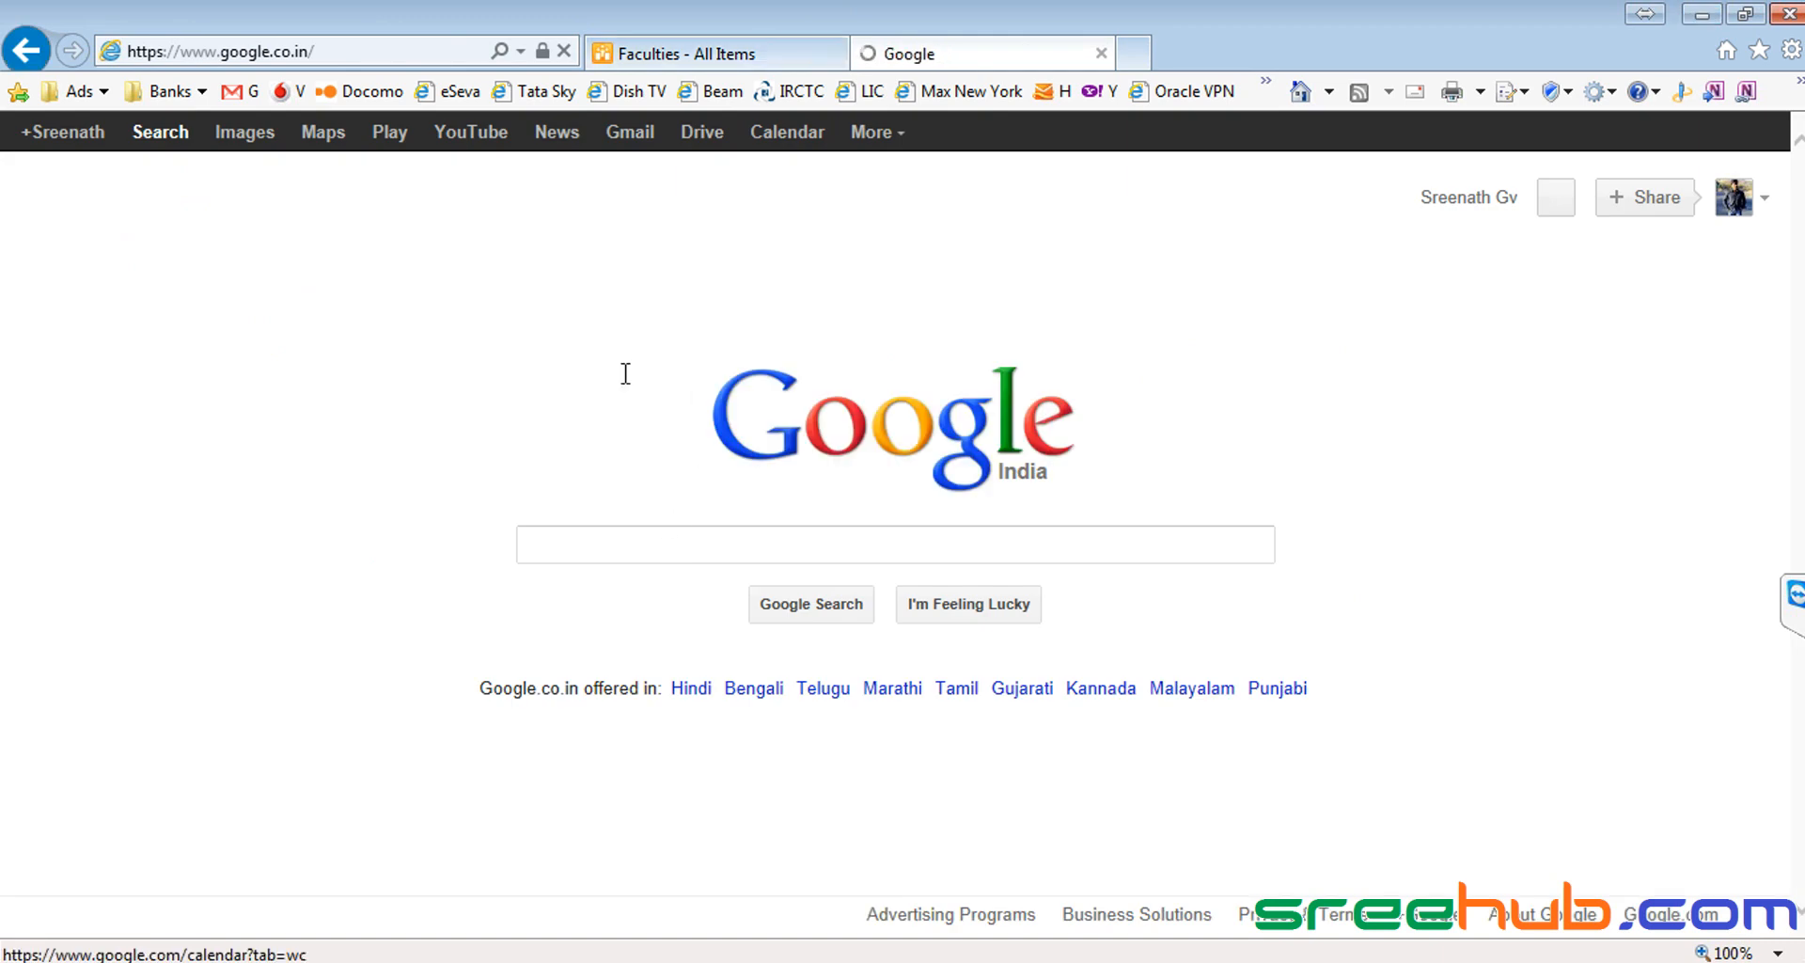
pyautogui.click(246, 141)
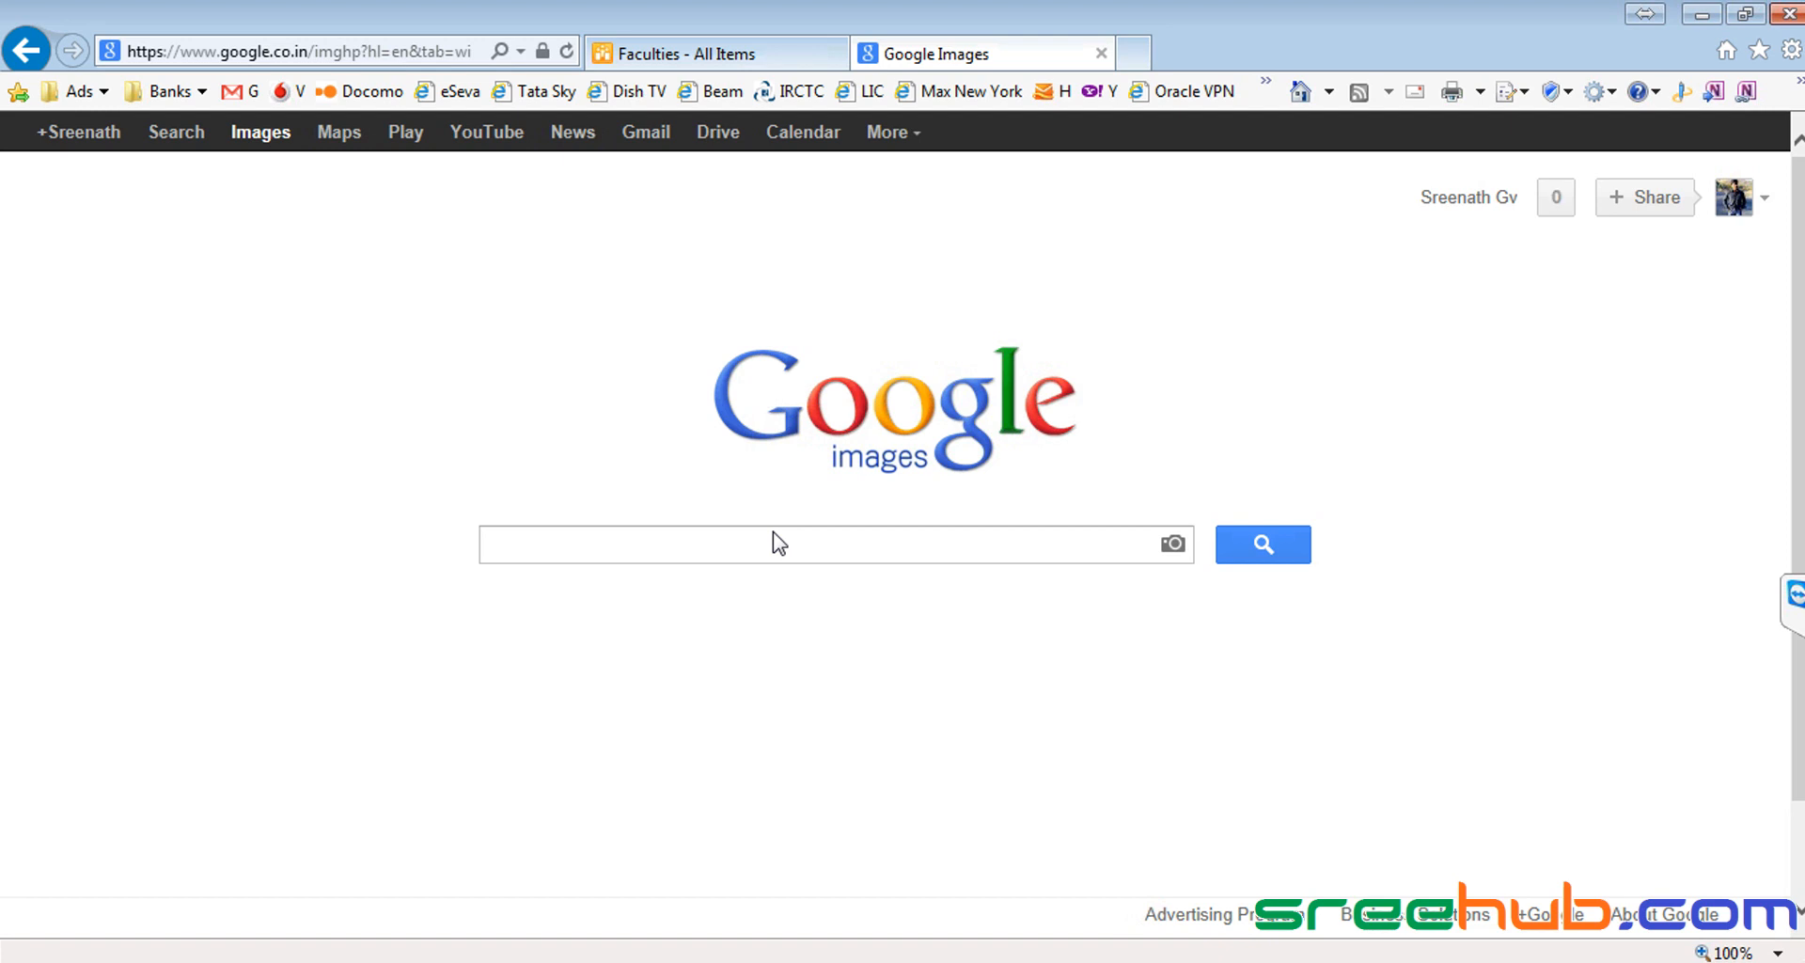
pyautogui.write('dexter')
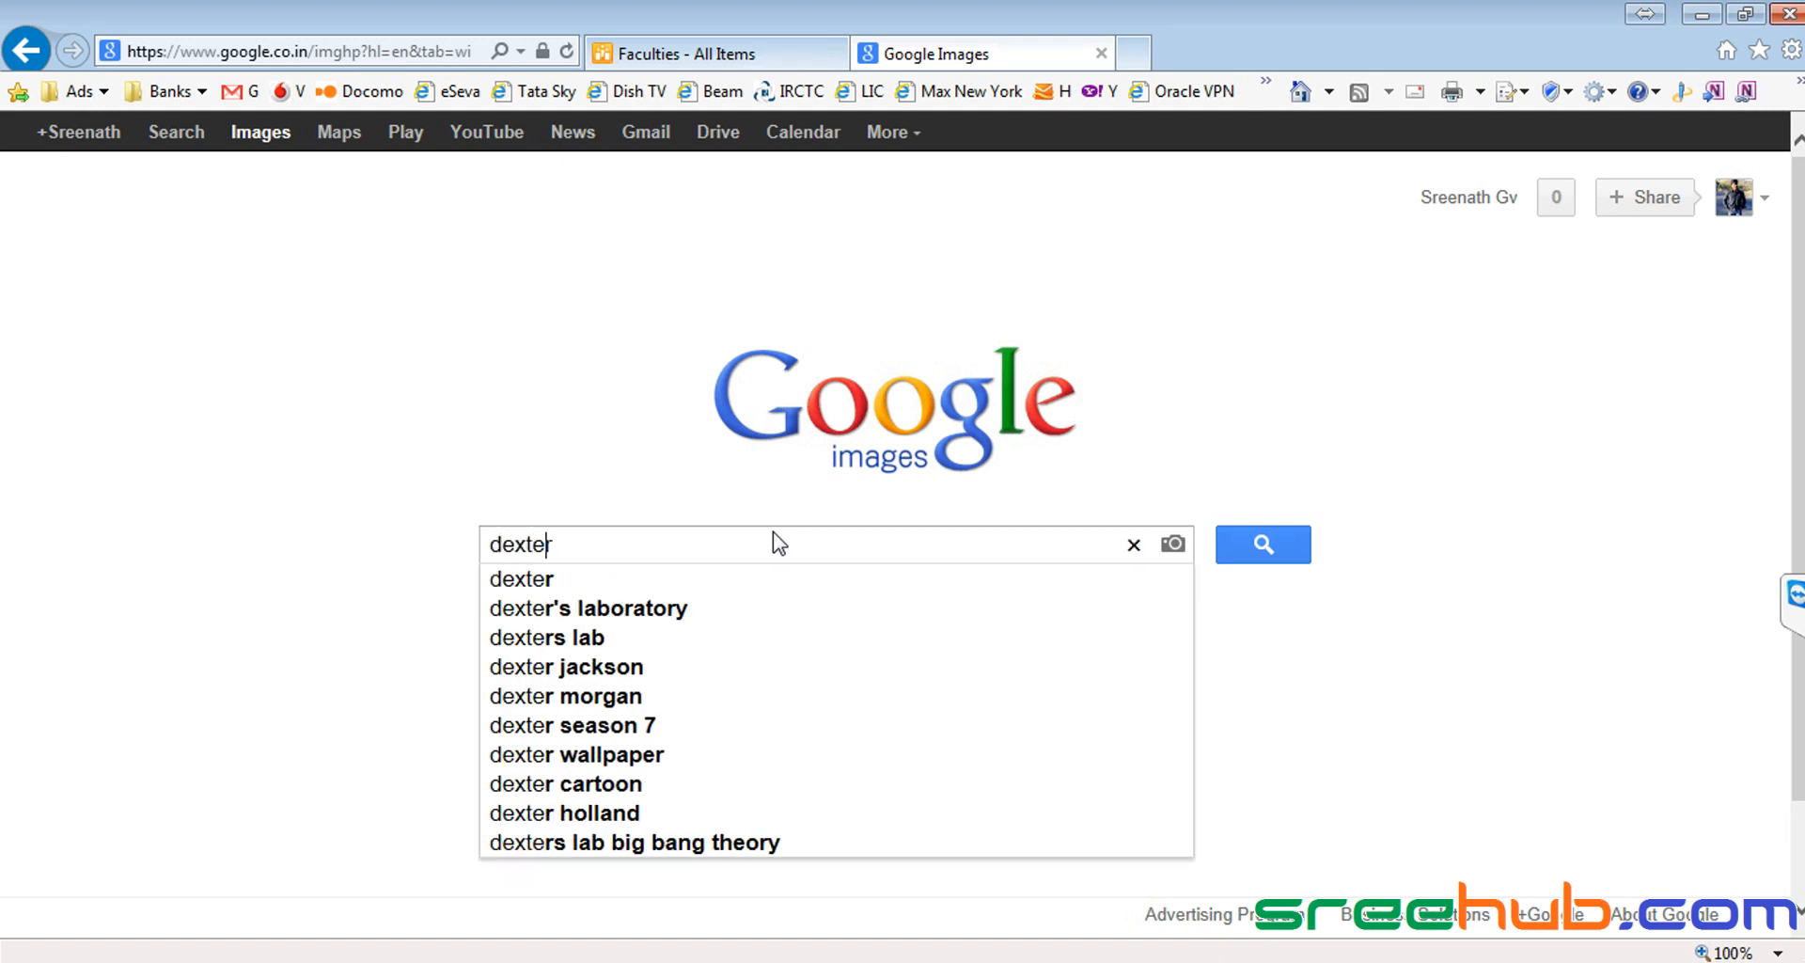
pyautogui.press('Down')
pyautogui.press('Down')
pyautogui.write('image')
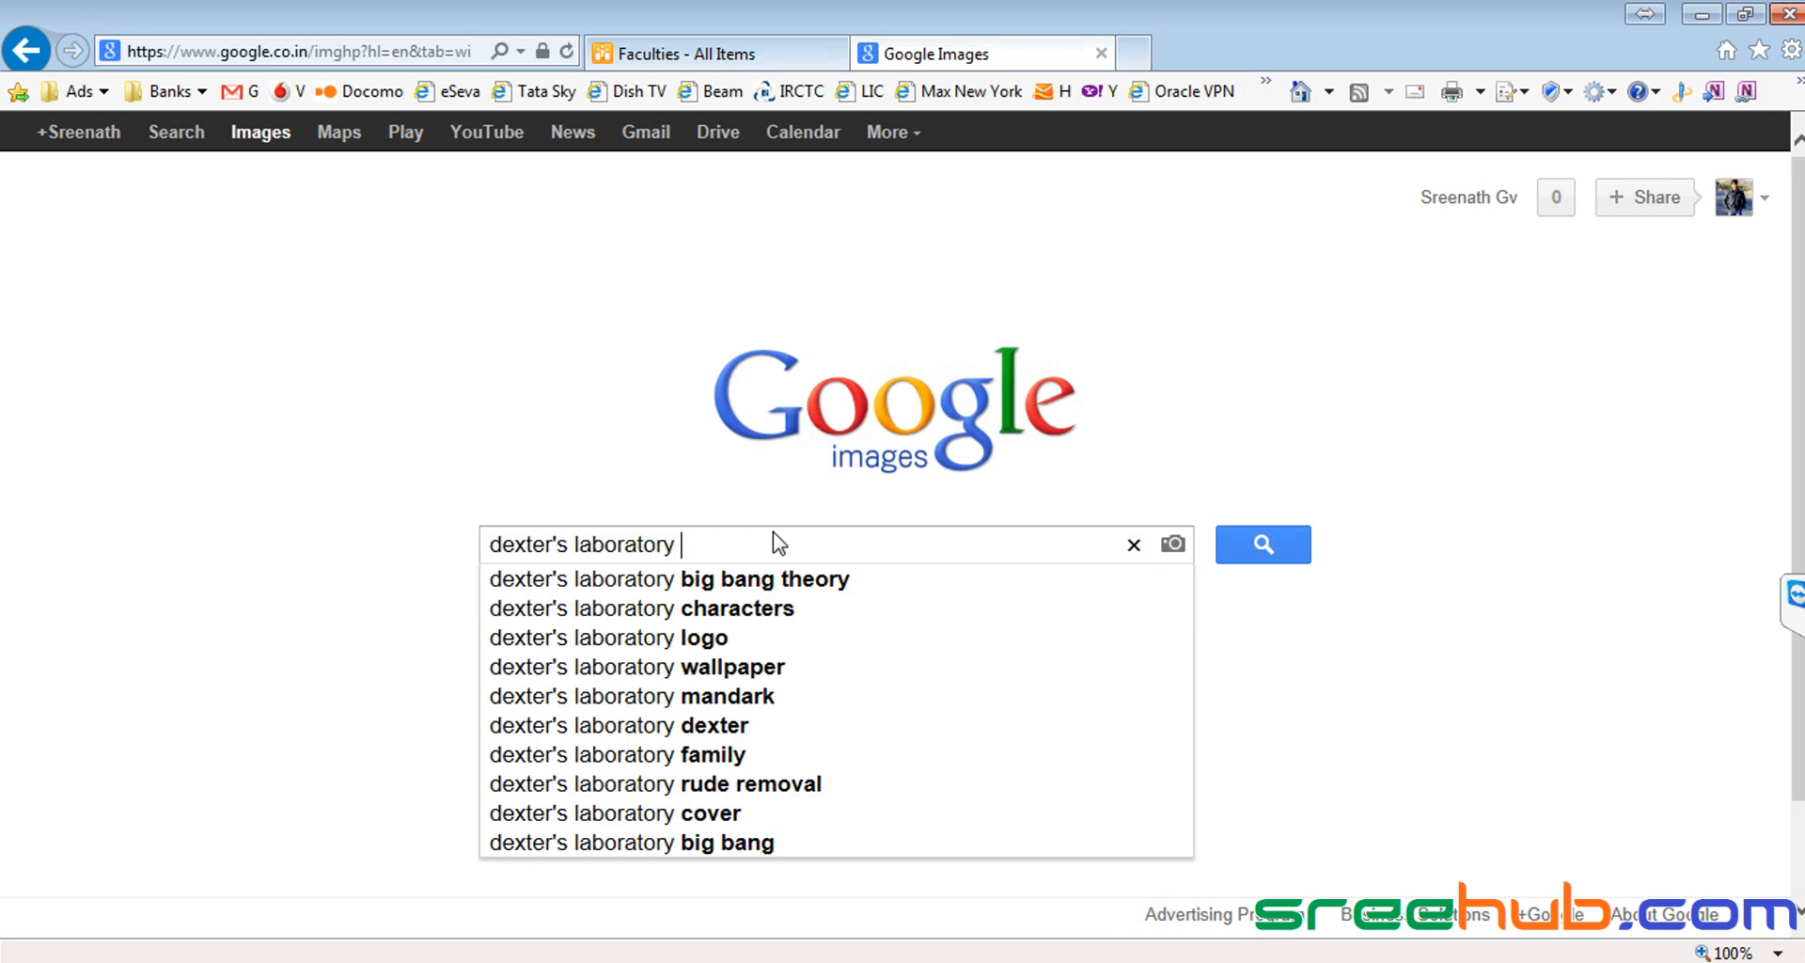
pyautogui.write('s')
pyautogui.press('Return')
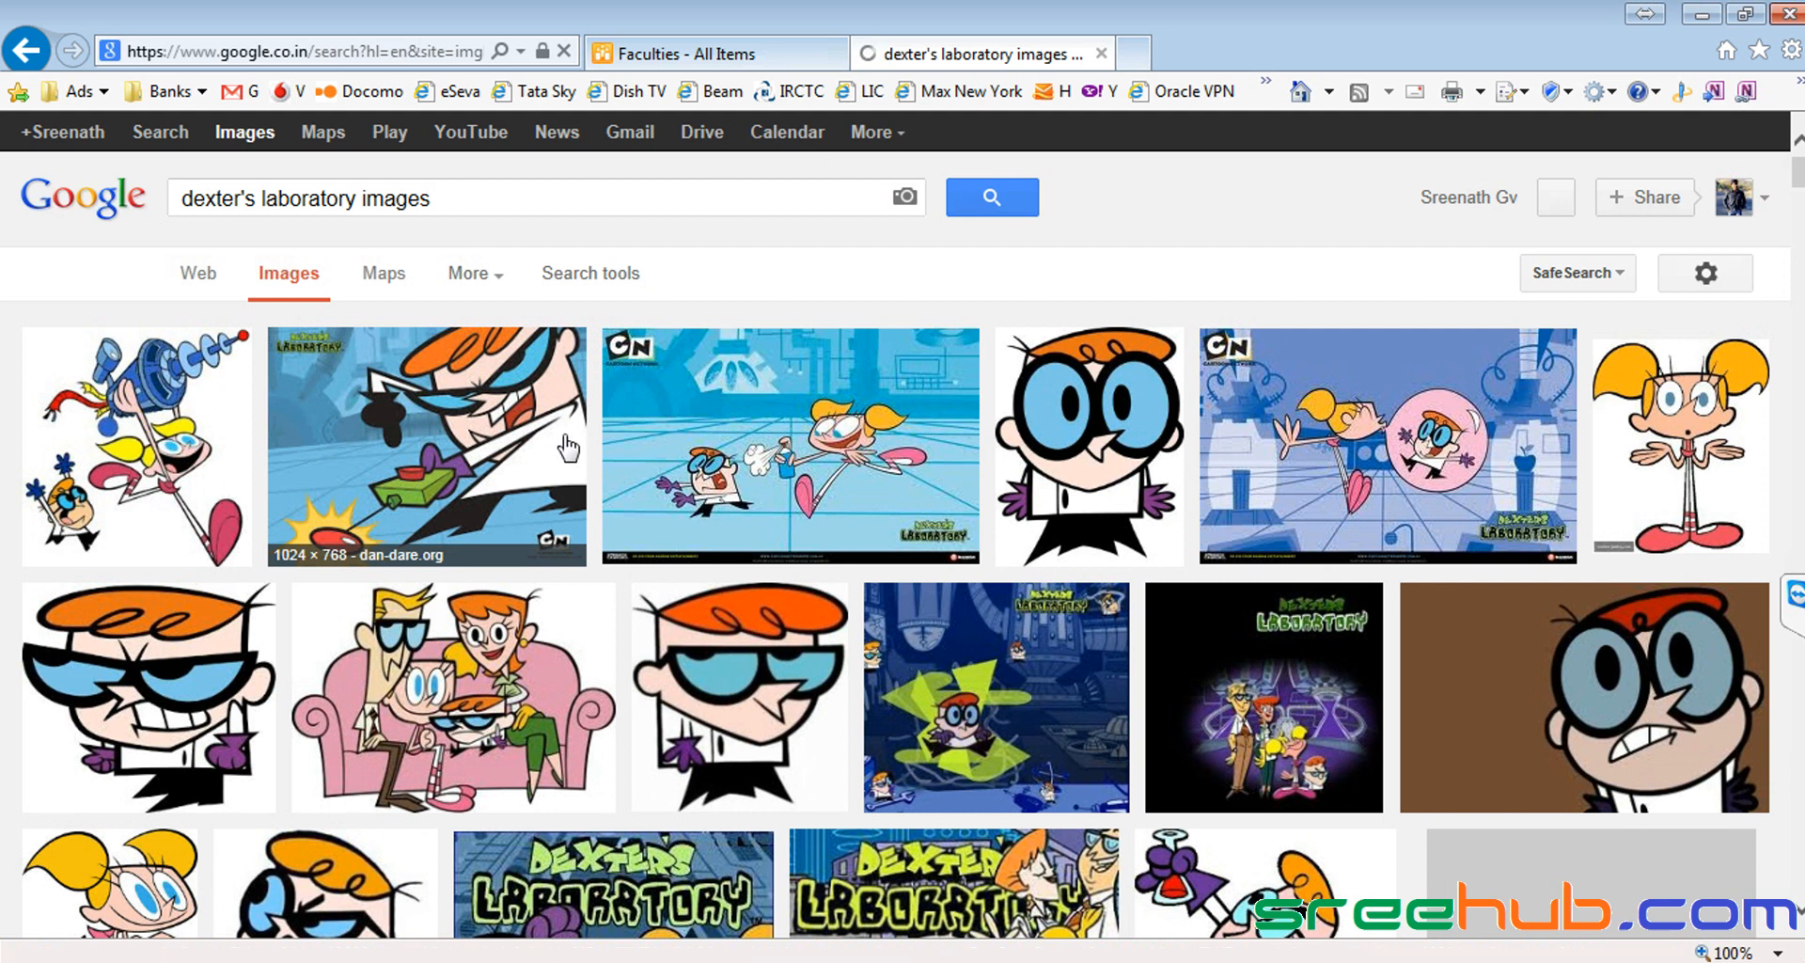
# Step: Open the original dexter1.jpg image and paste its URL as the Photo web address of the new faculty item
pyautogui.click(739, 696)
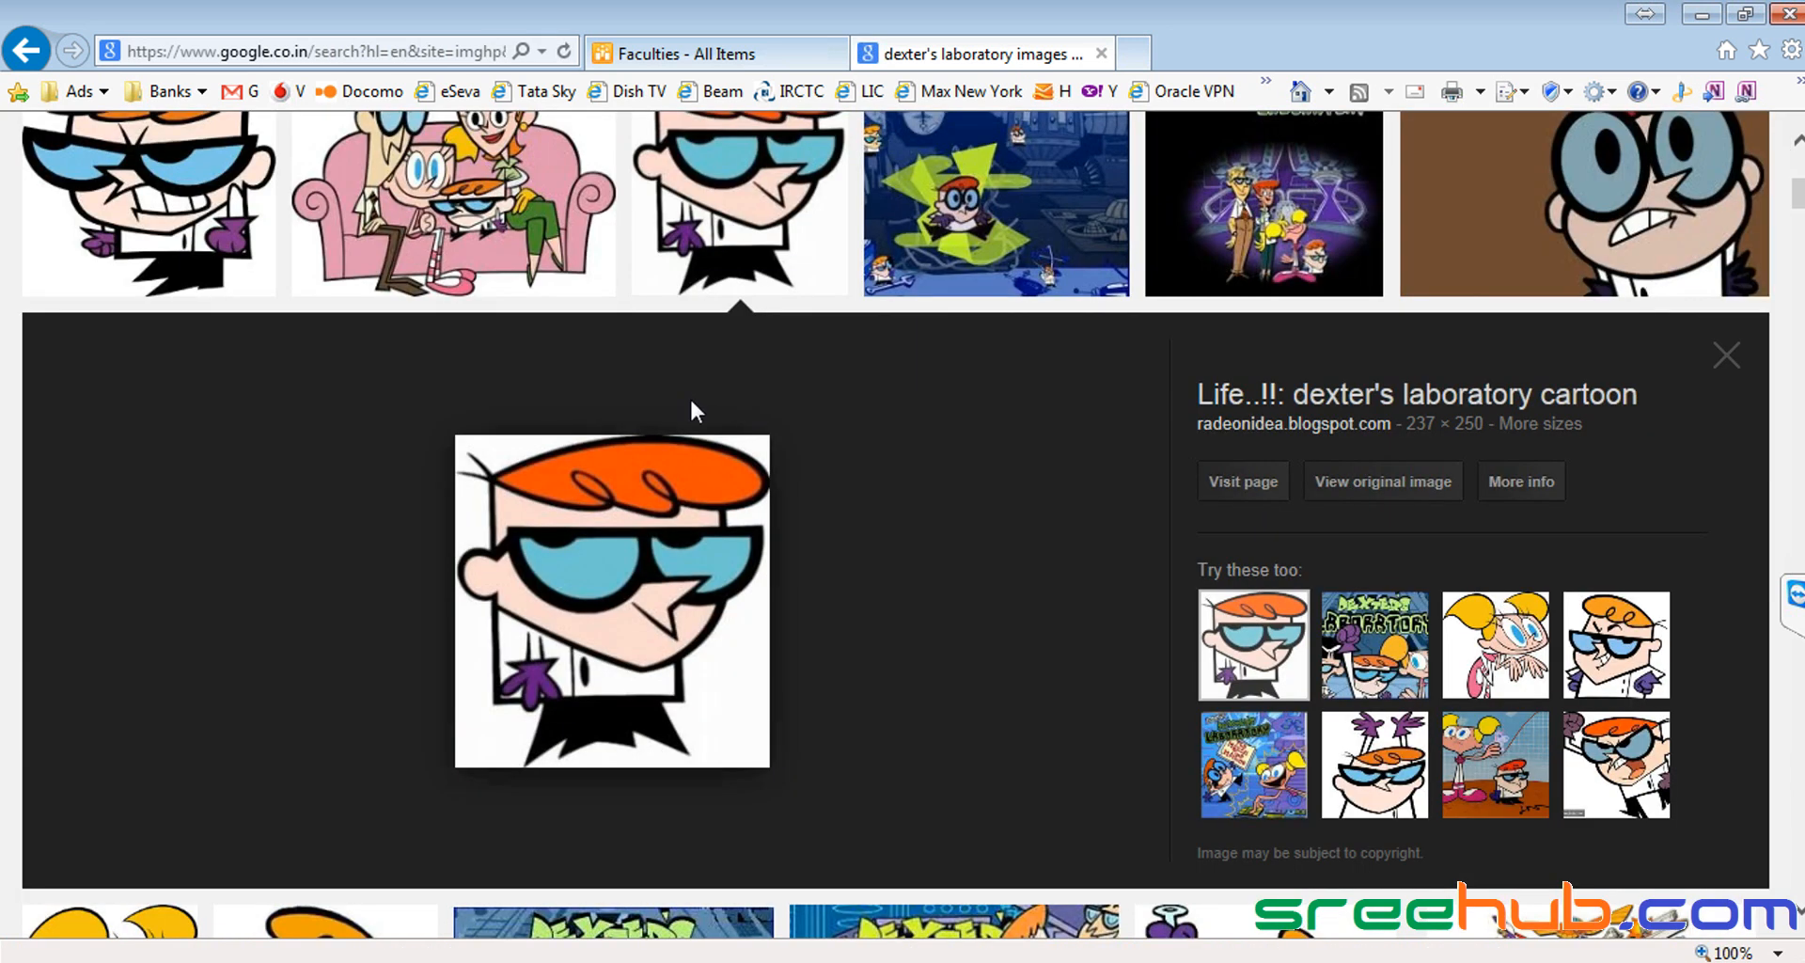
pyautogui.click(1384, 489)
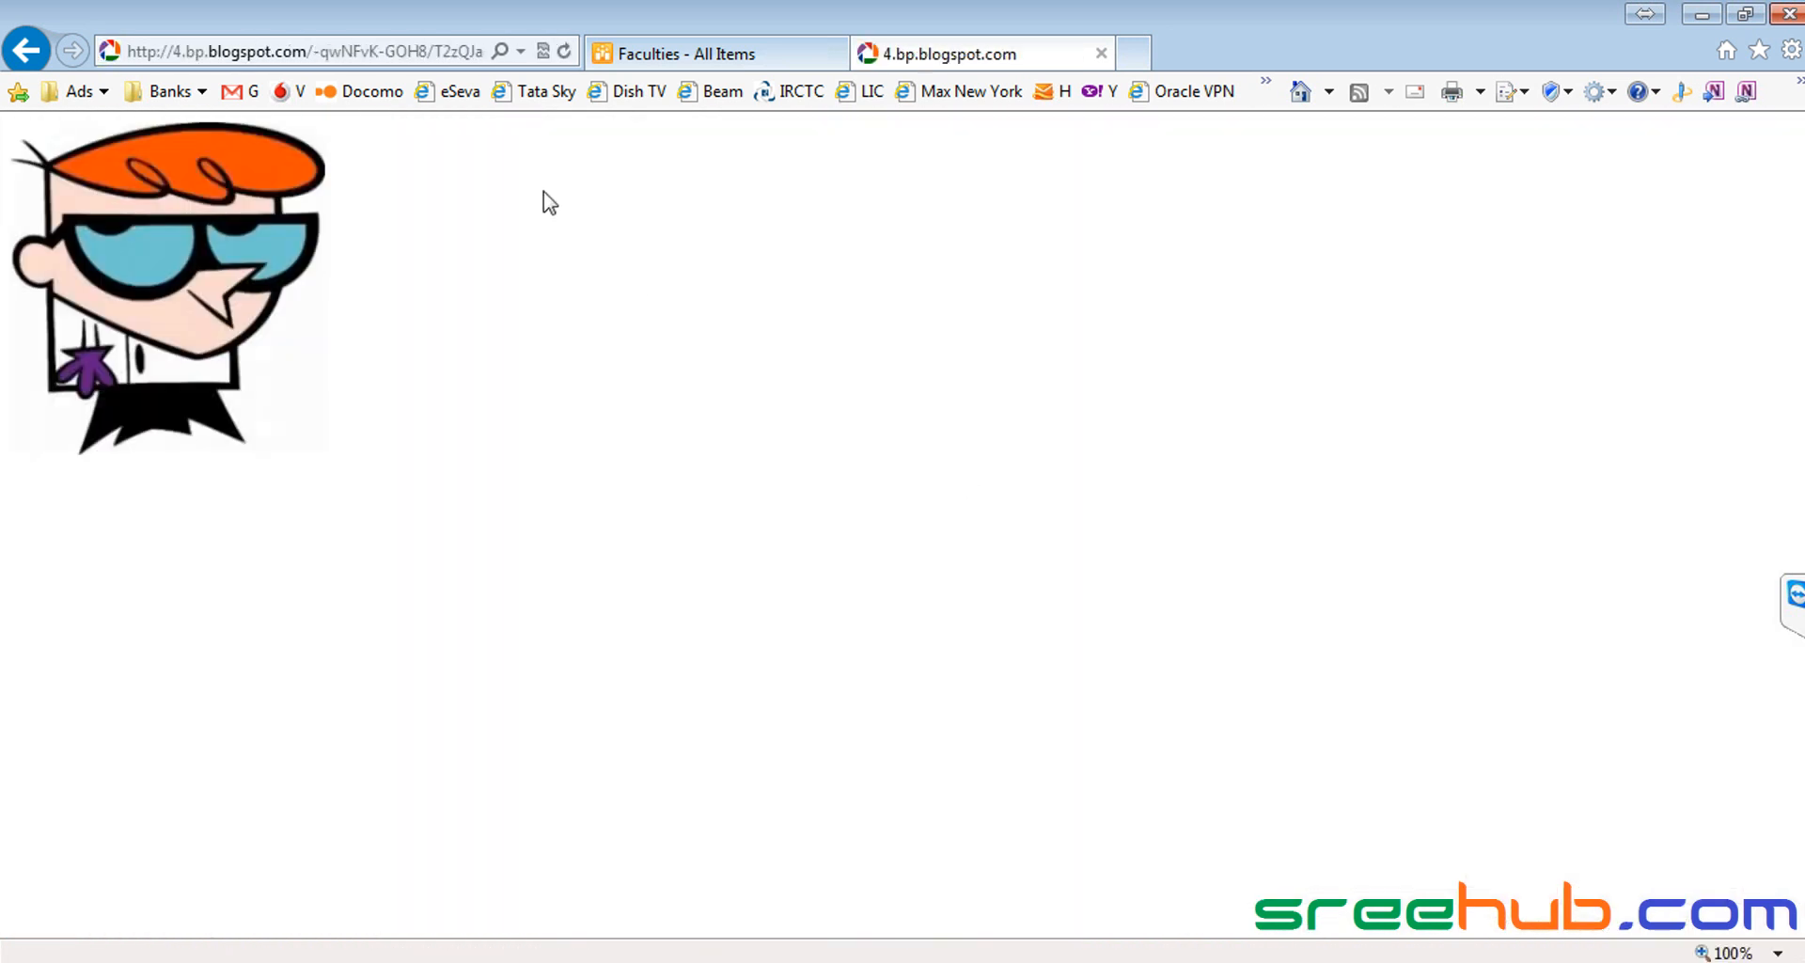
pyautogui.click(400, 54)
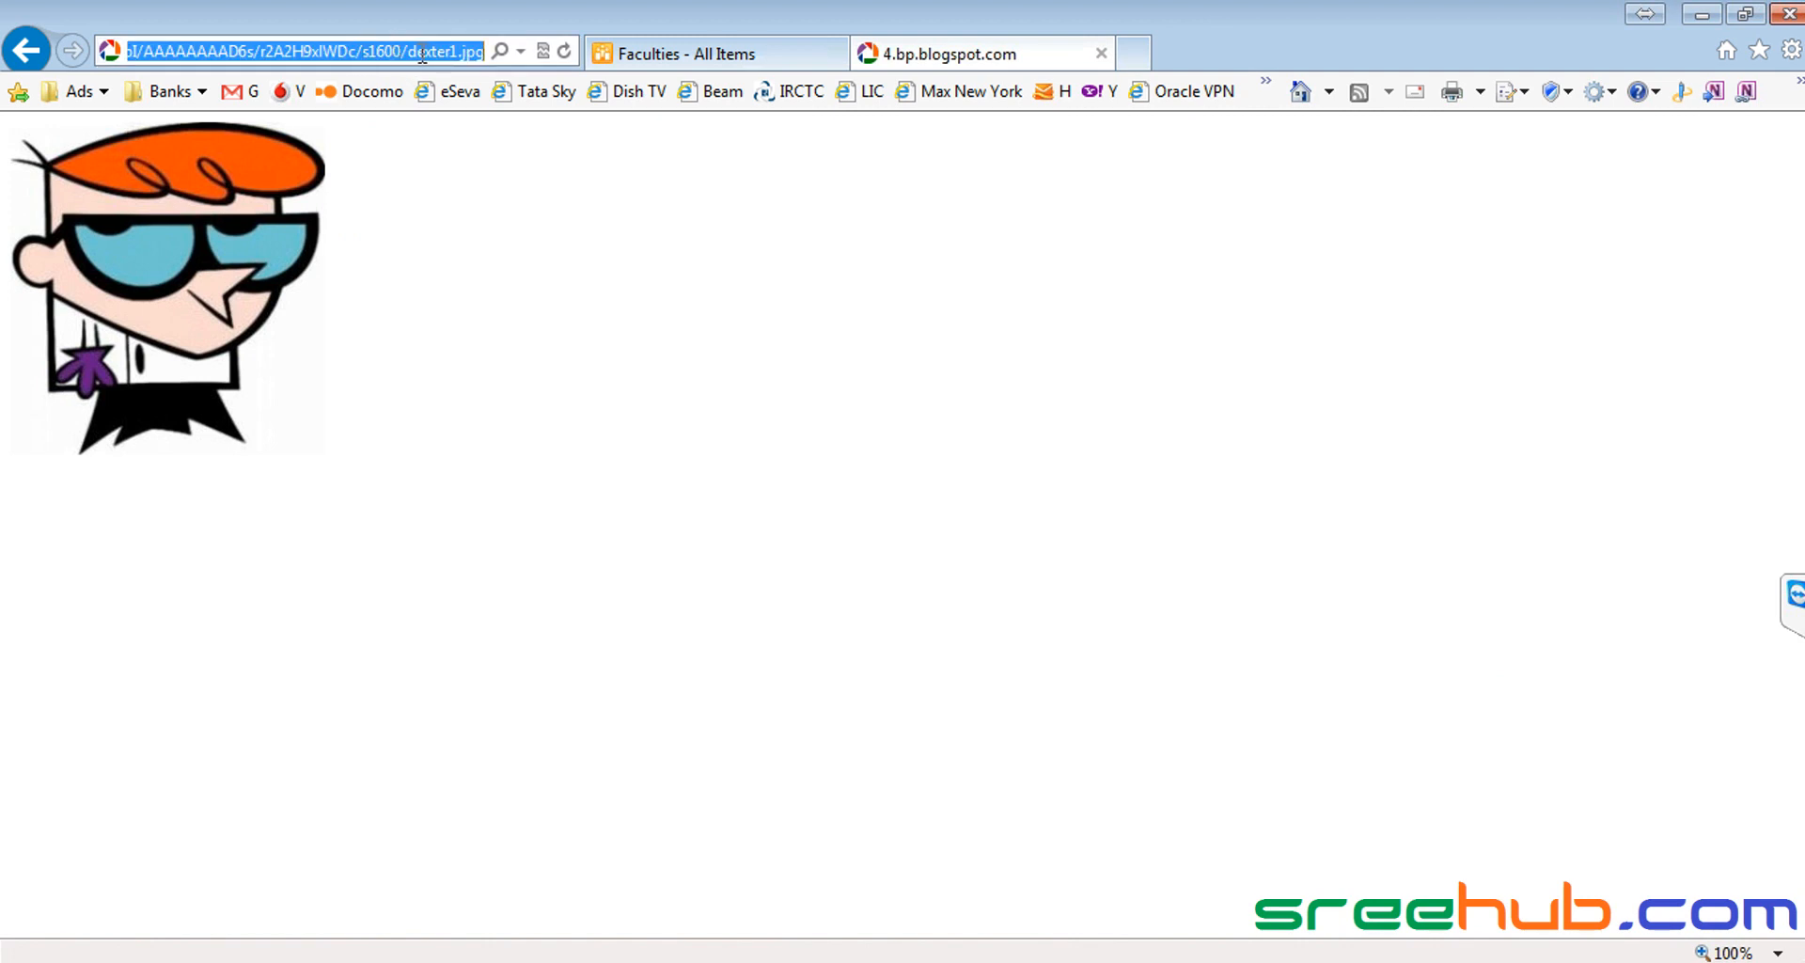
pyautogui.click(697, 54)
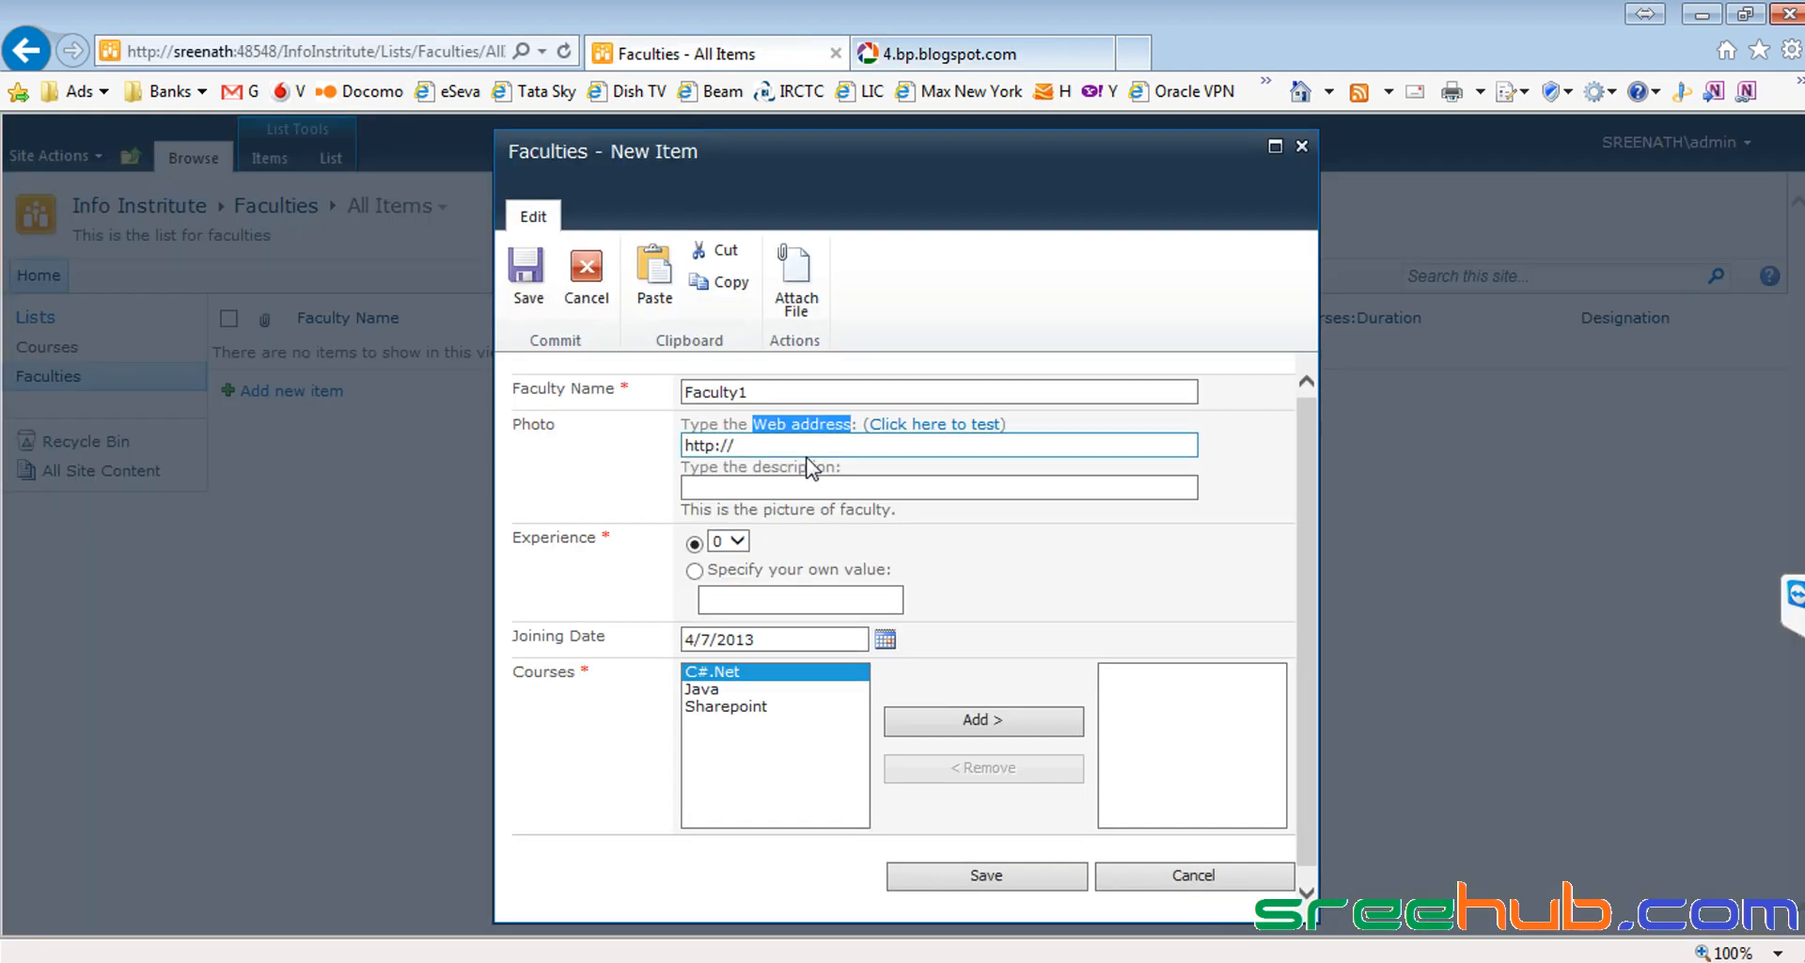
pyautogui.click(772, 444)
pyautogui.hotkey('ctrl', 'v')
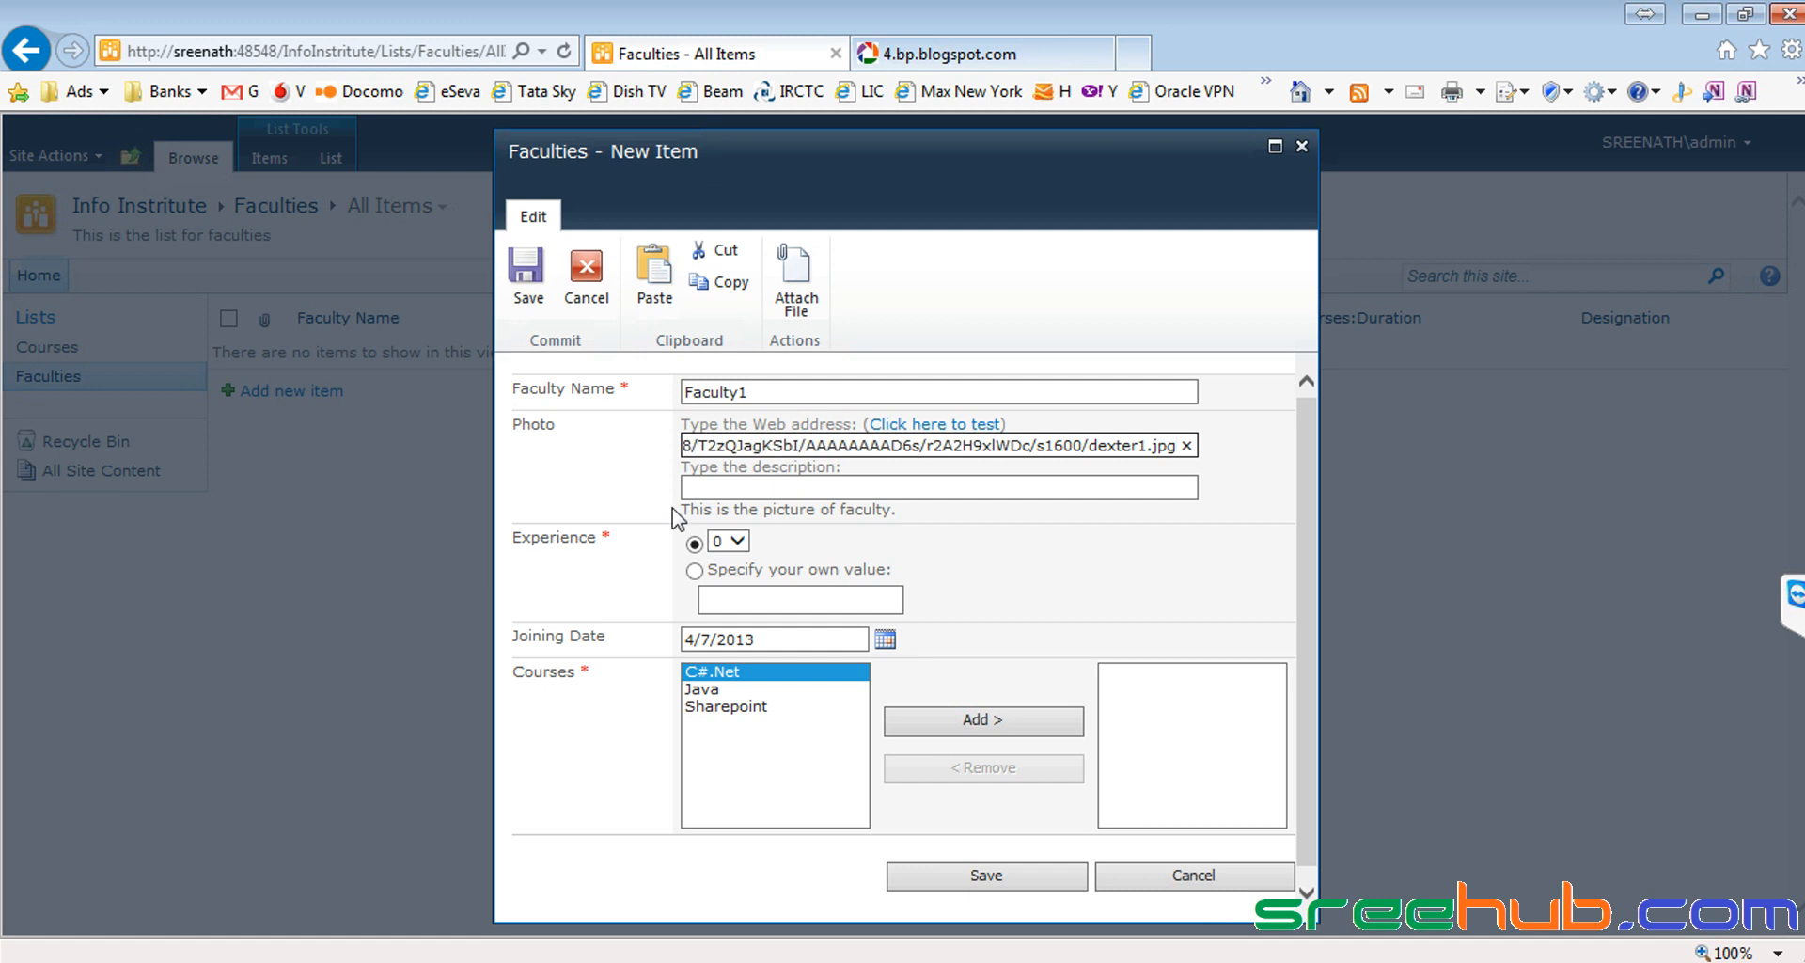
# Step: Test the Photo link, close the opened image tabs and check the photo's address and empty description
pyautogui.click(940, 425)
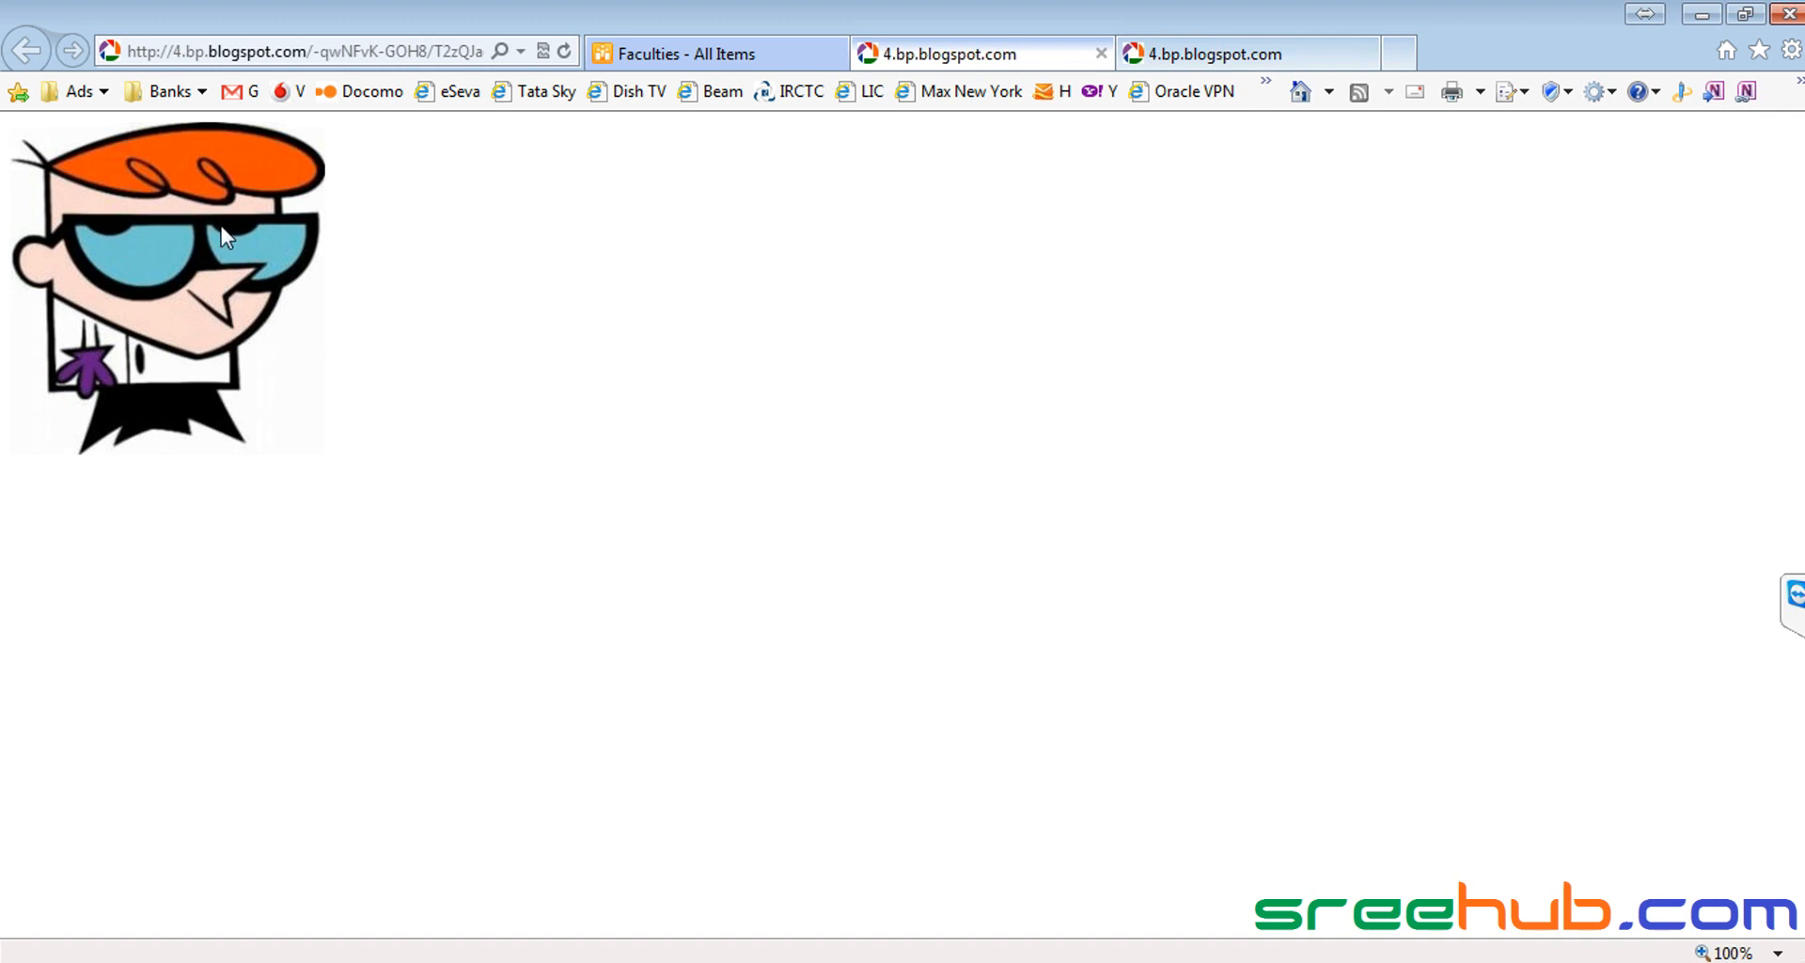
pyautogui.click(1101, 54)
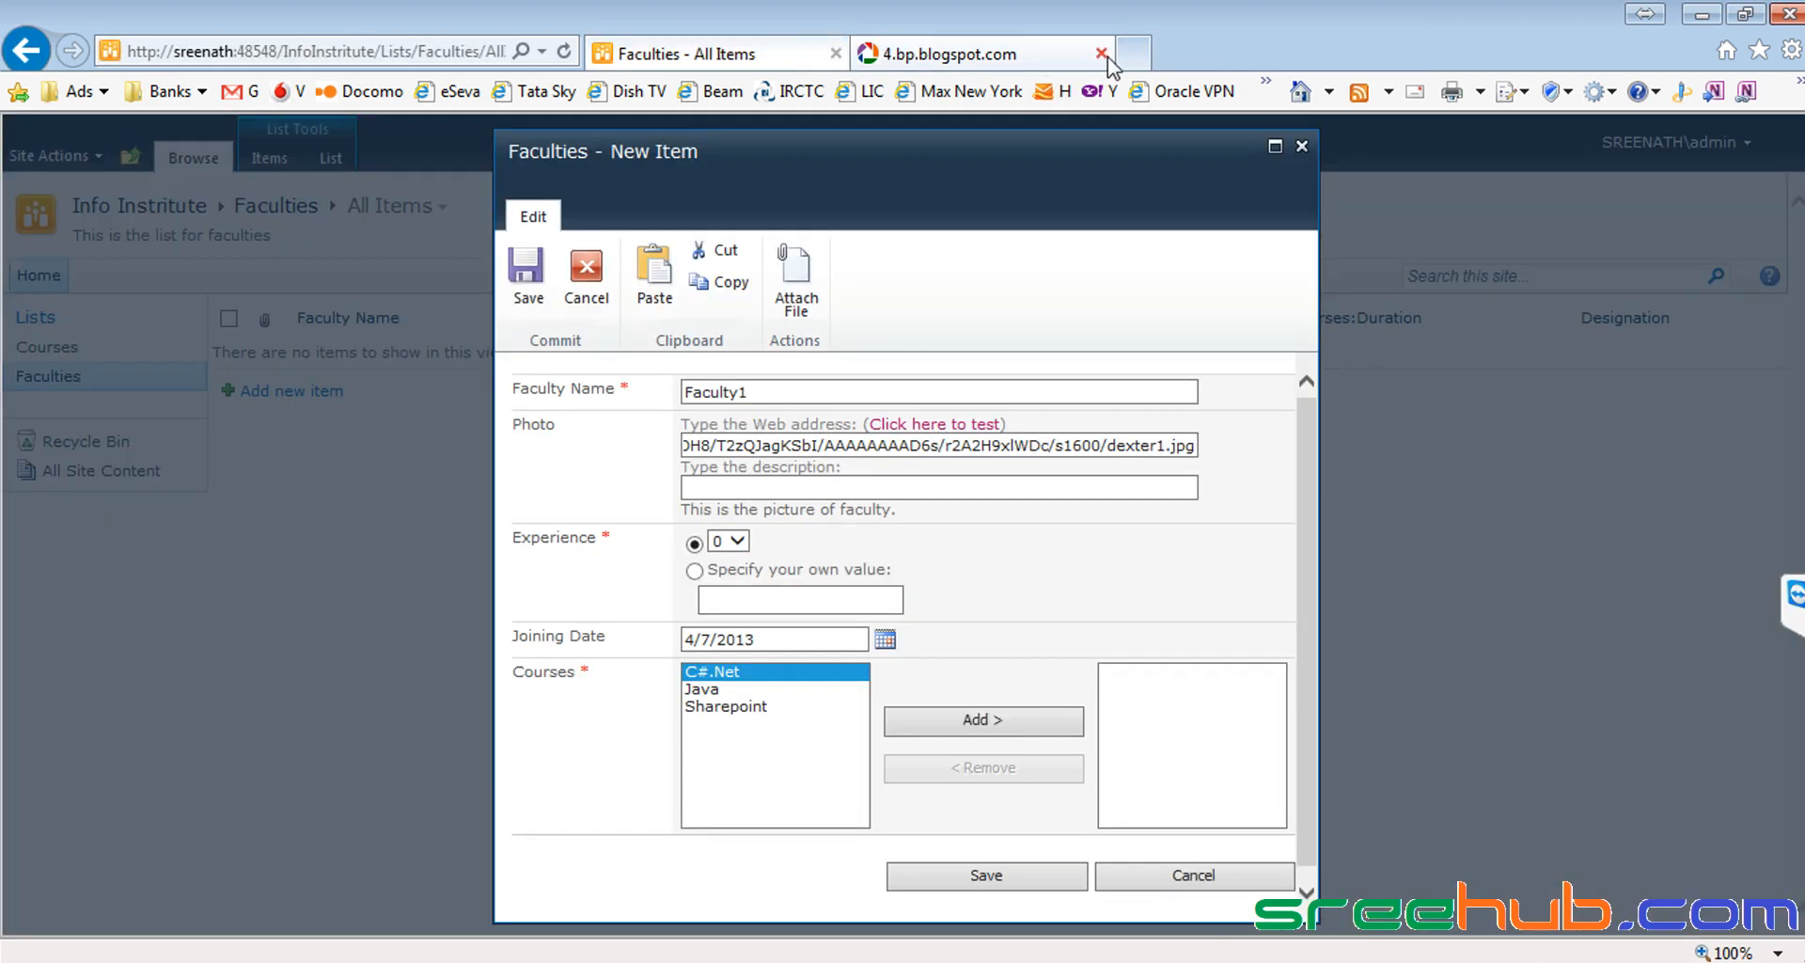
pyautogui.tripleClick(810, 452)
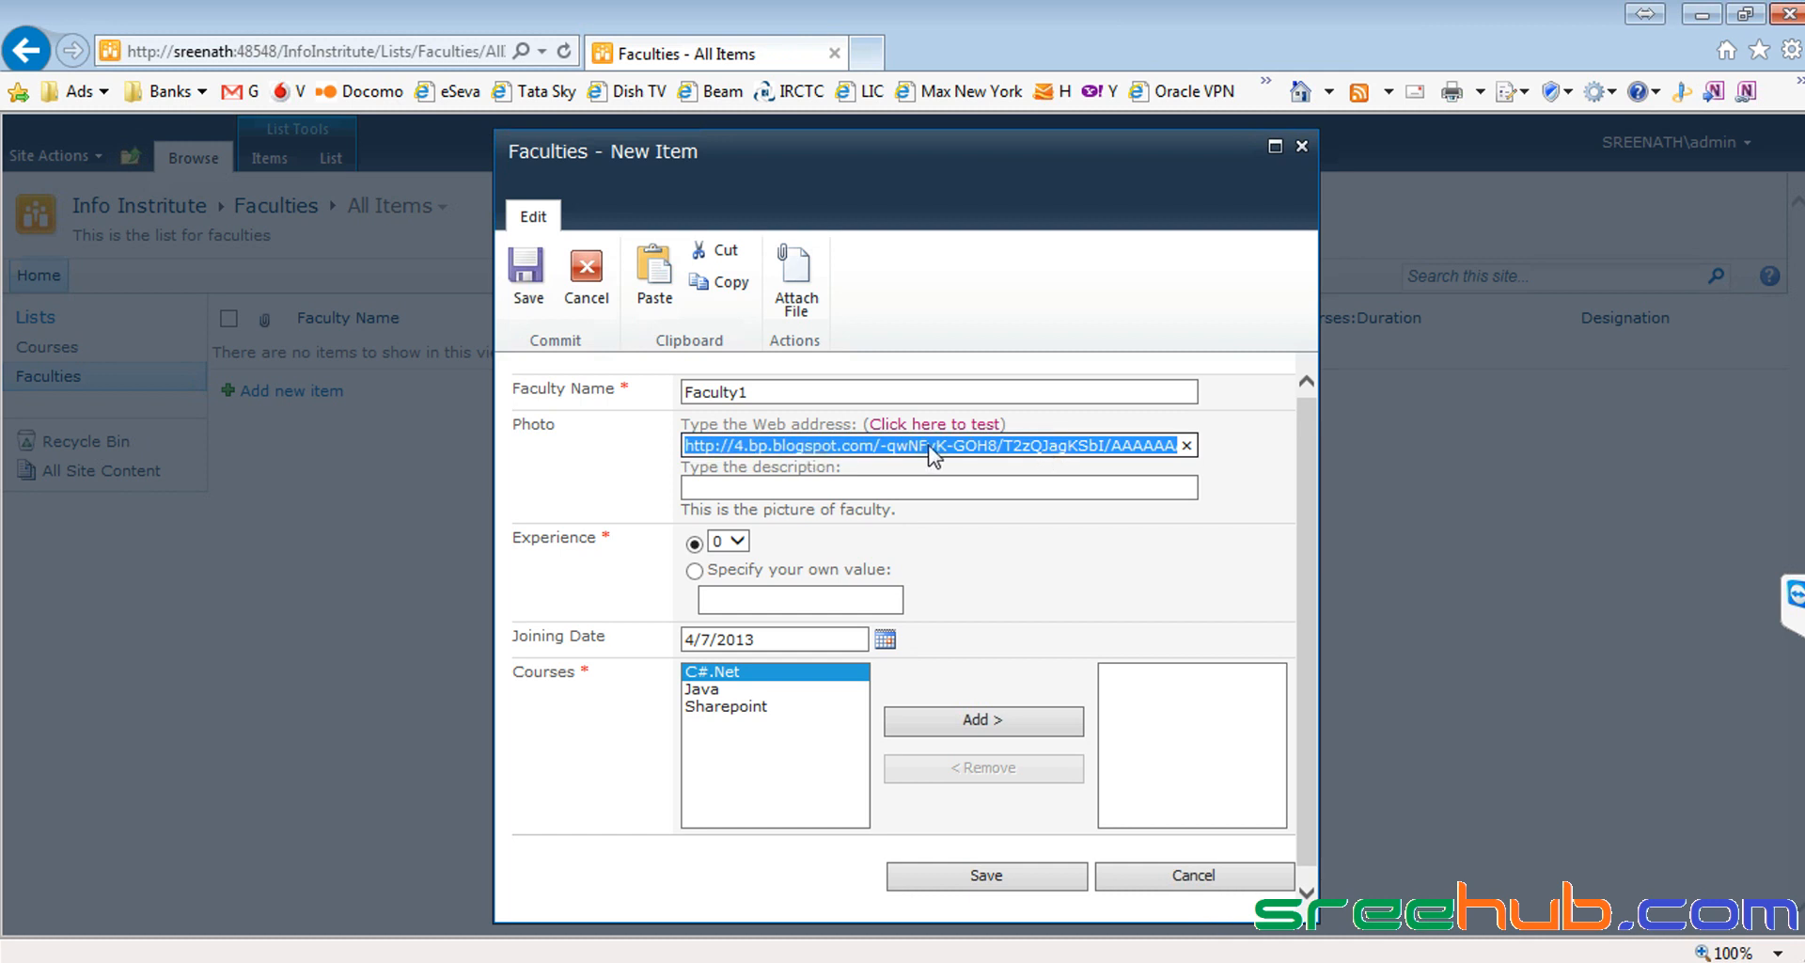
pyautogui.click(833, 487)
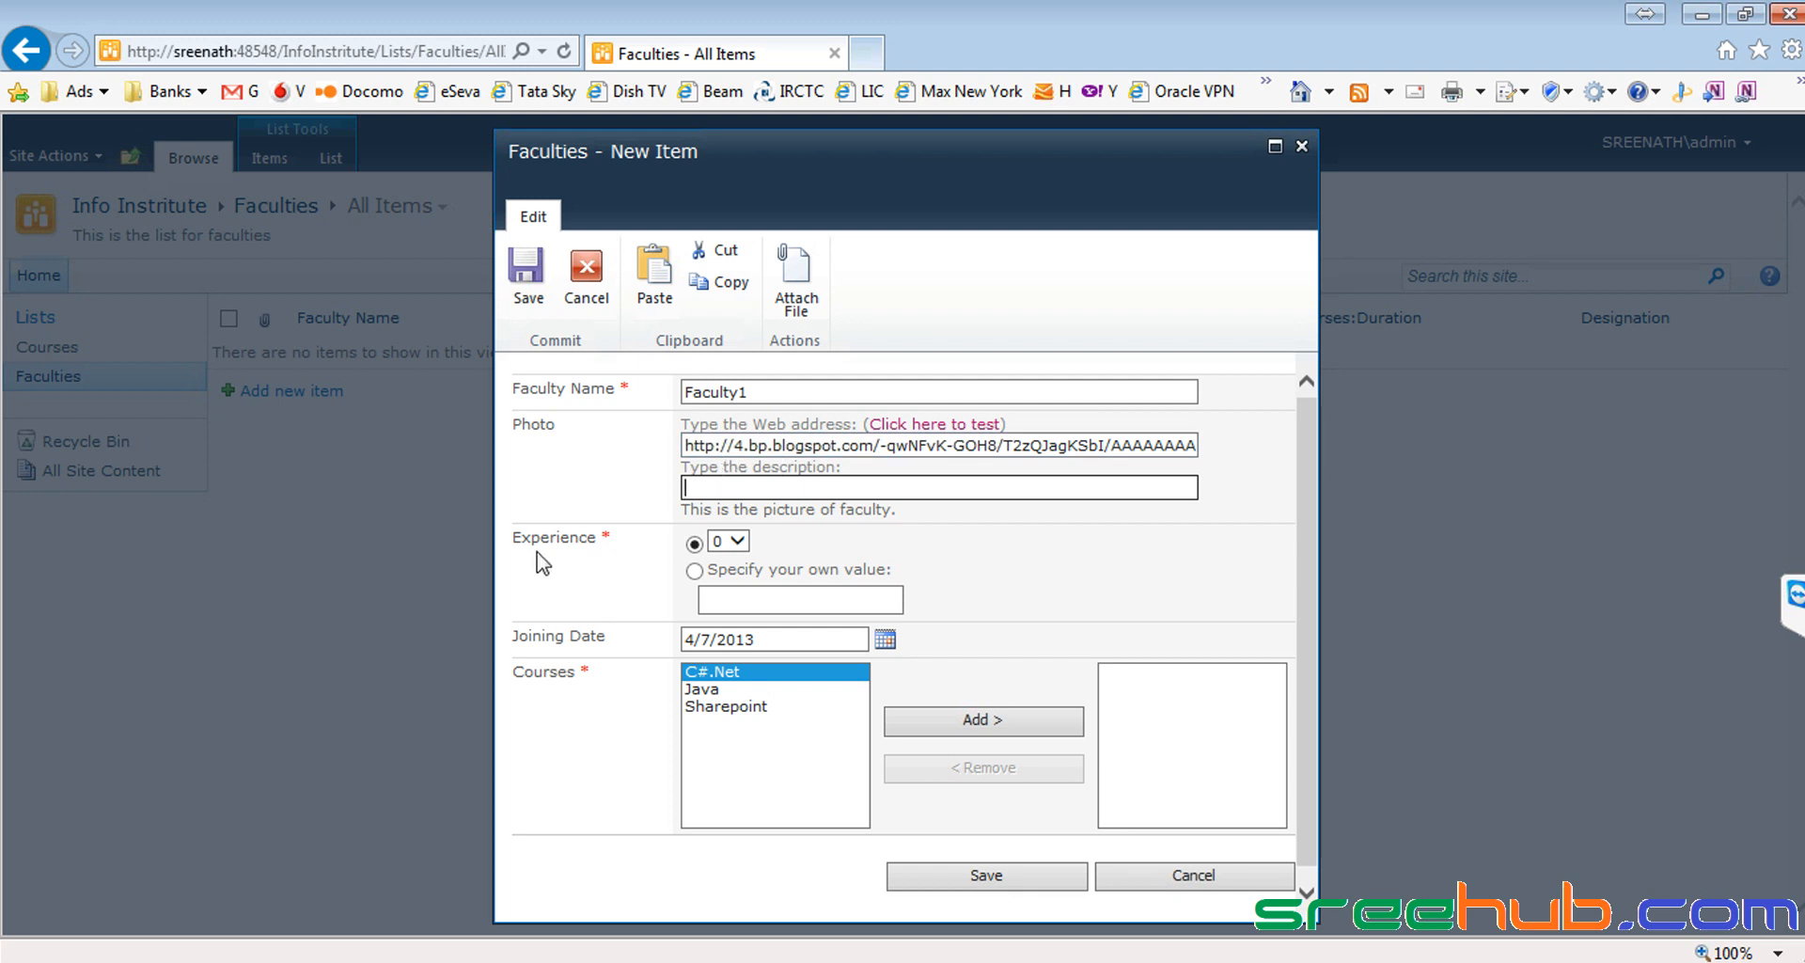
# Step: Set the new faculty's Experience to 1 and switch to the Notepad++ notes
pyautogui.click(737, 543)
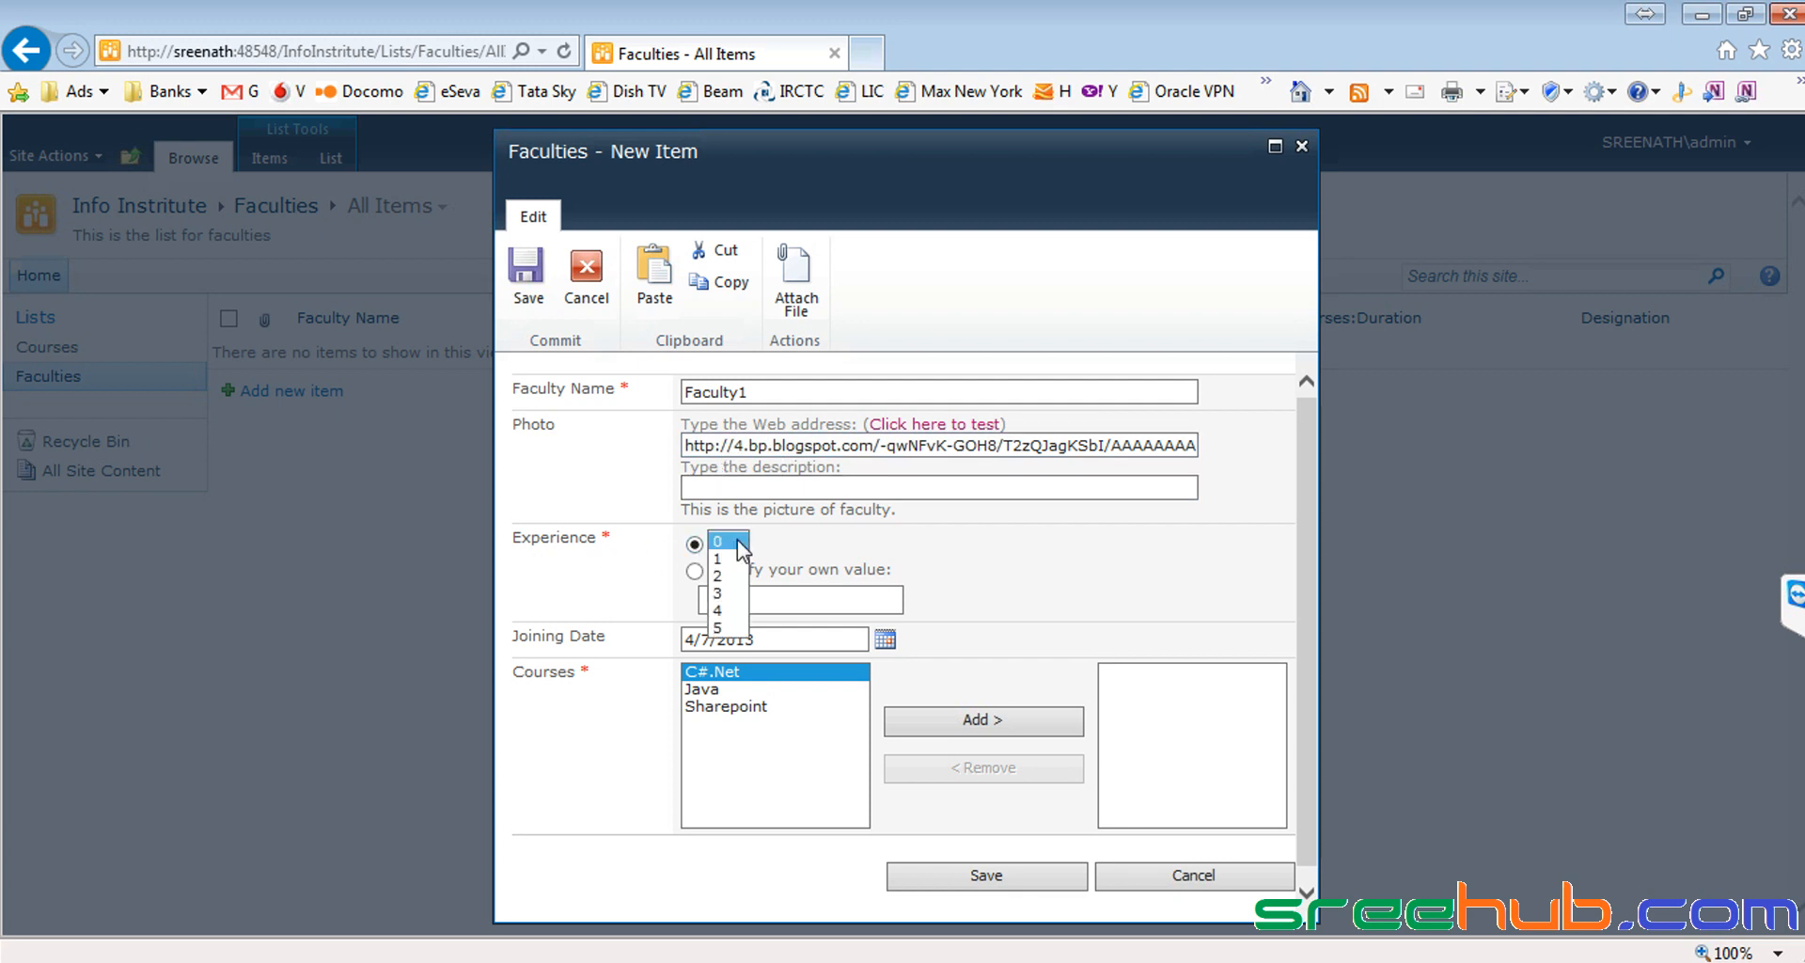
pyautogui.click(724, 558)
pyautogui.click(727, 557)
pyautogui.hotkey('alt', 'Tab')
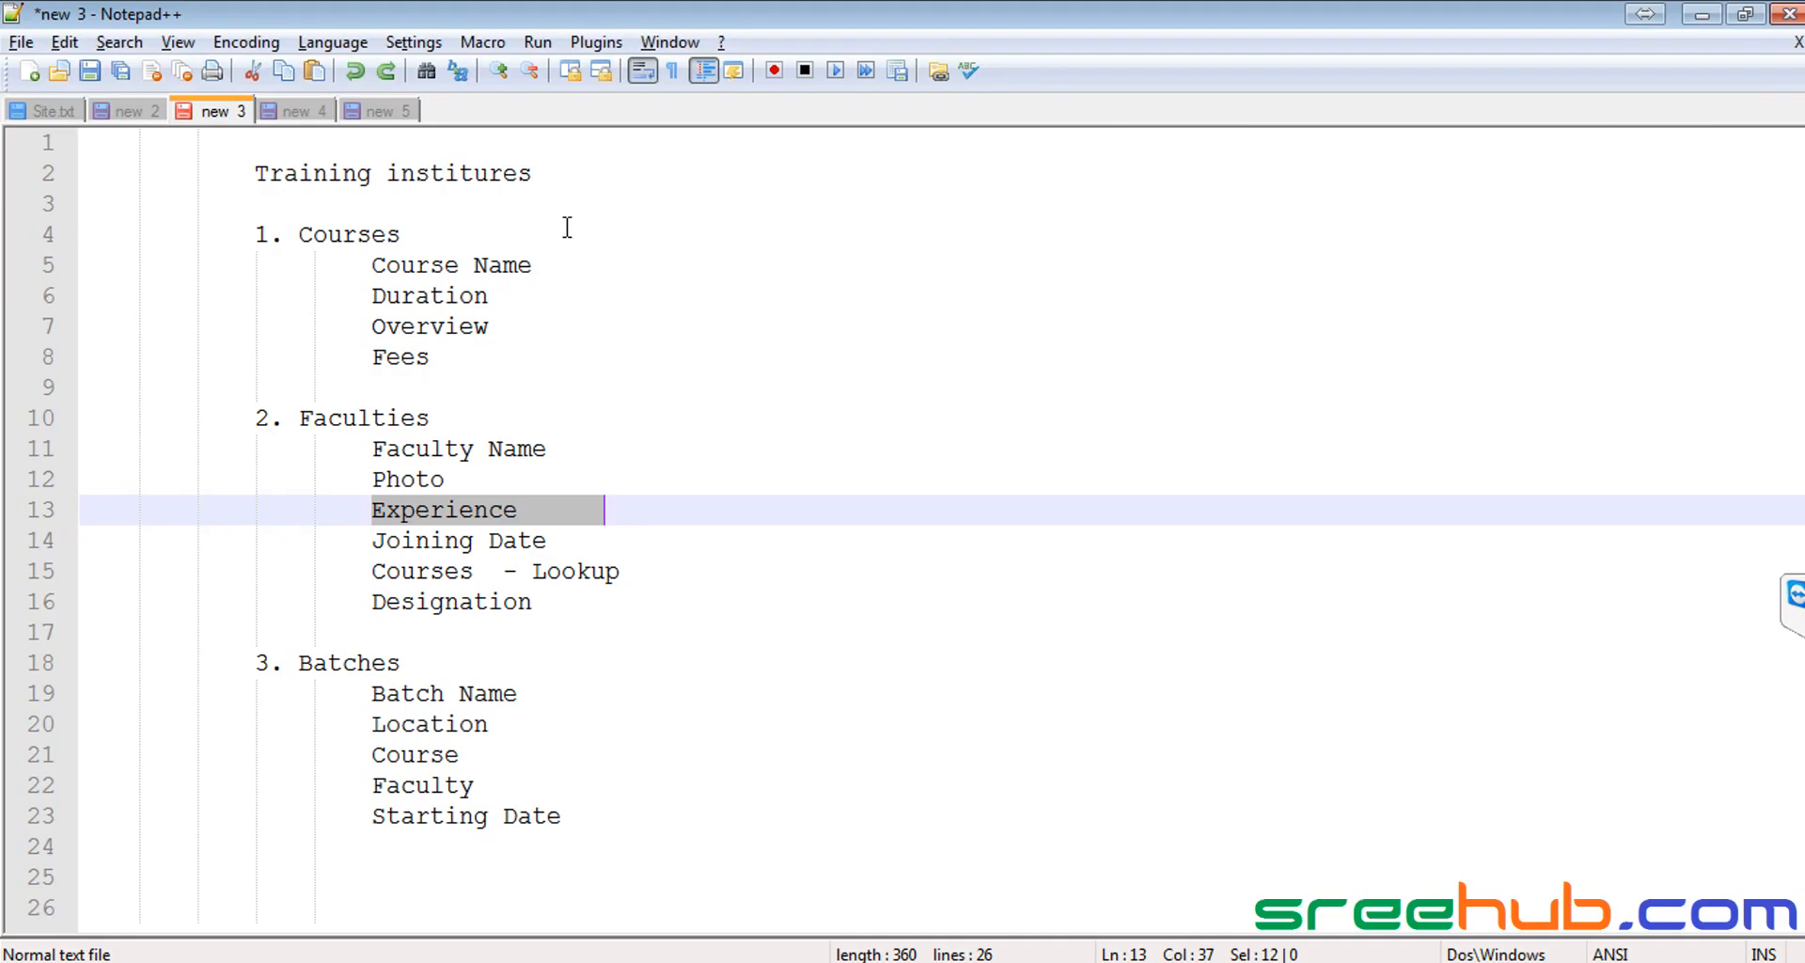
# Step: Check the Junior rule (<= 3) in the designation notes, then return to the SharePoint form and set the faculty's Experience to 2
pyautogui.click(317, 115)
pyautogui.click(337, 264)
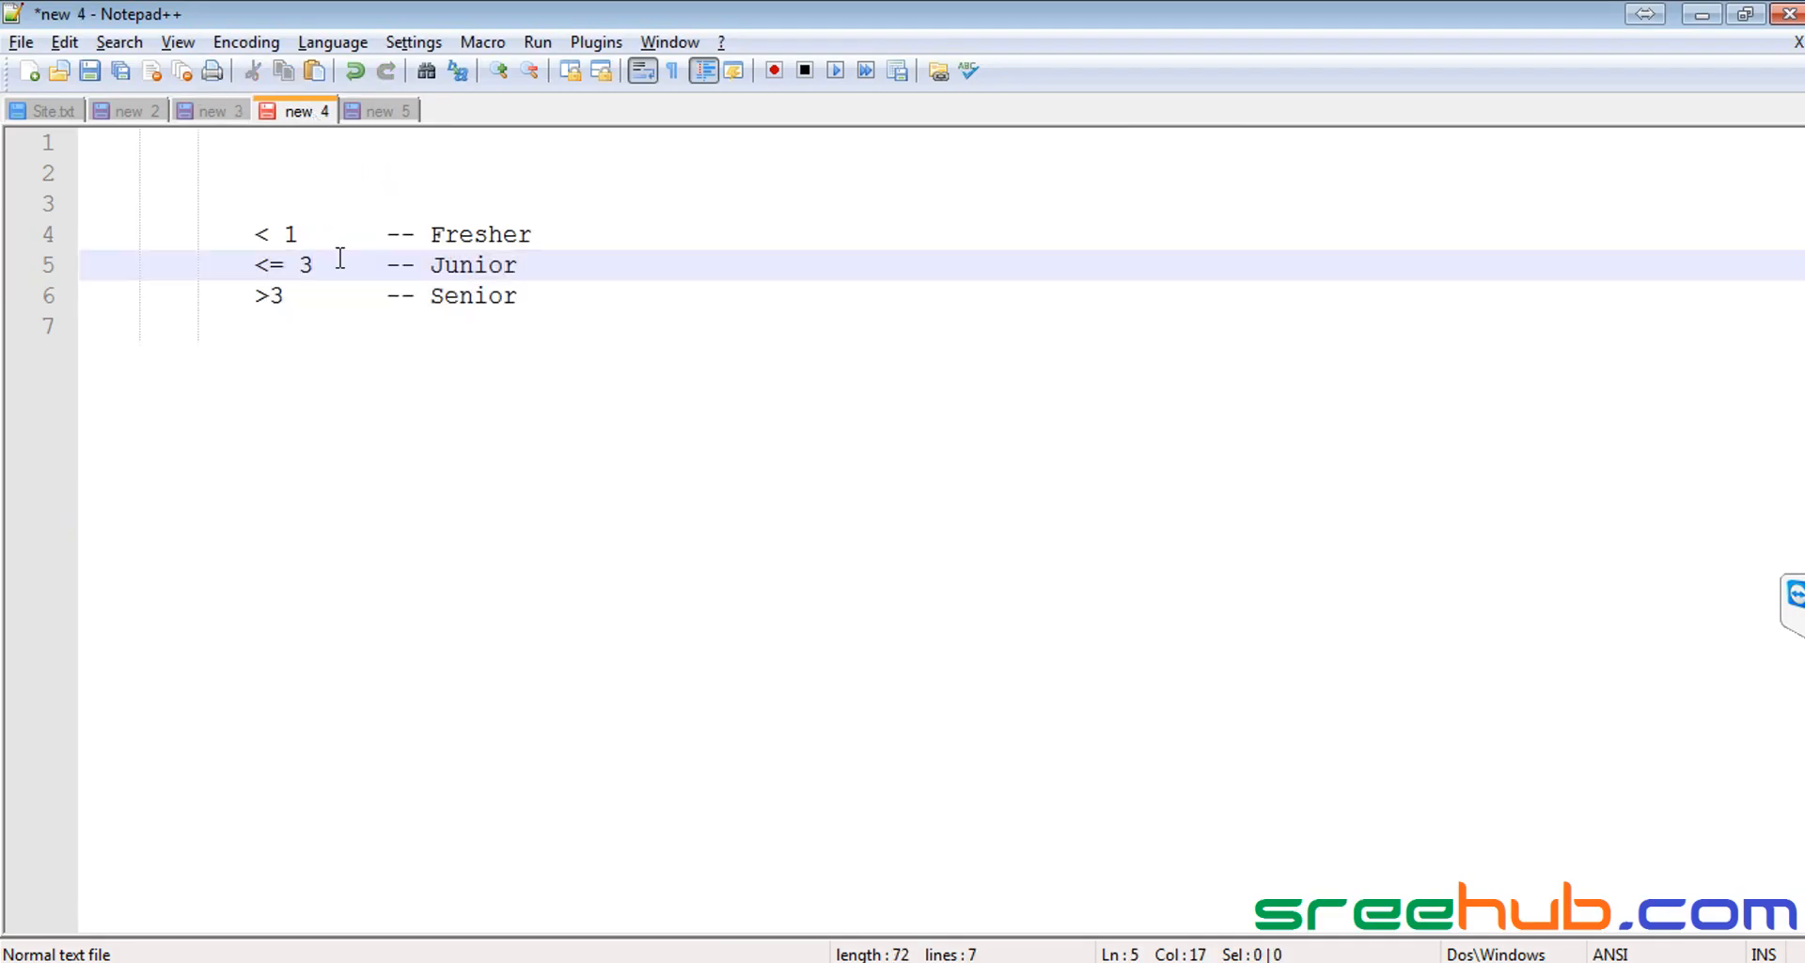
pyautogui.click(250, 264)
pyautogui.moveTo(250, 264); pyautogui.dragTo(537, 266)
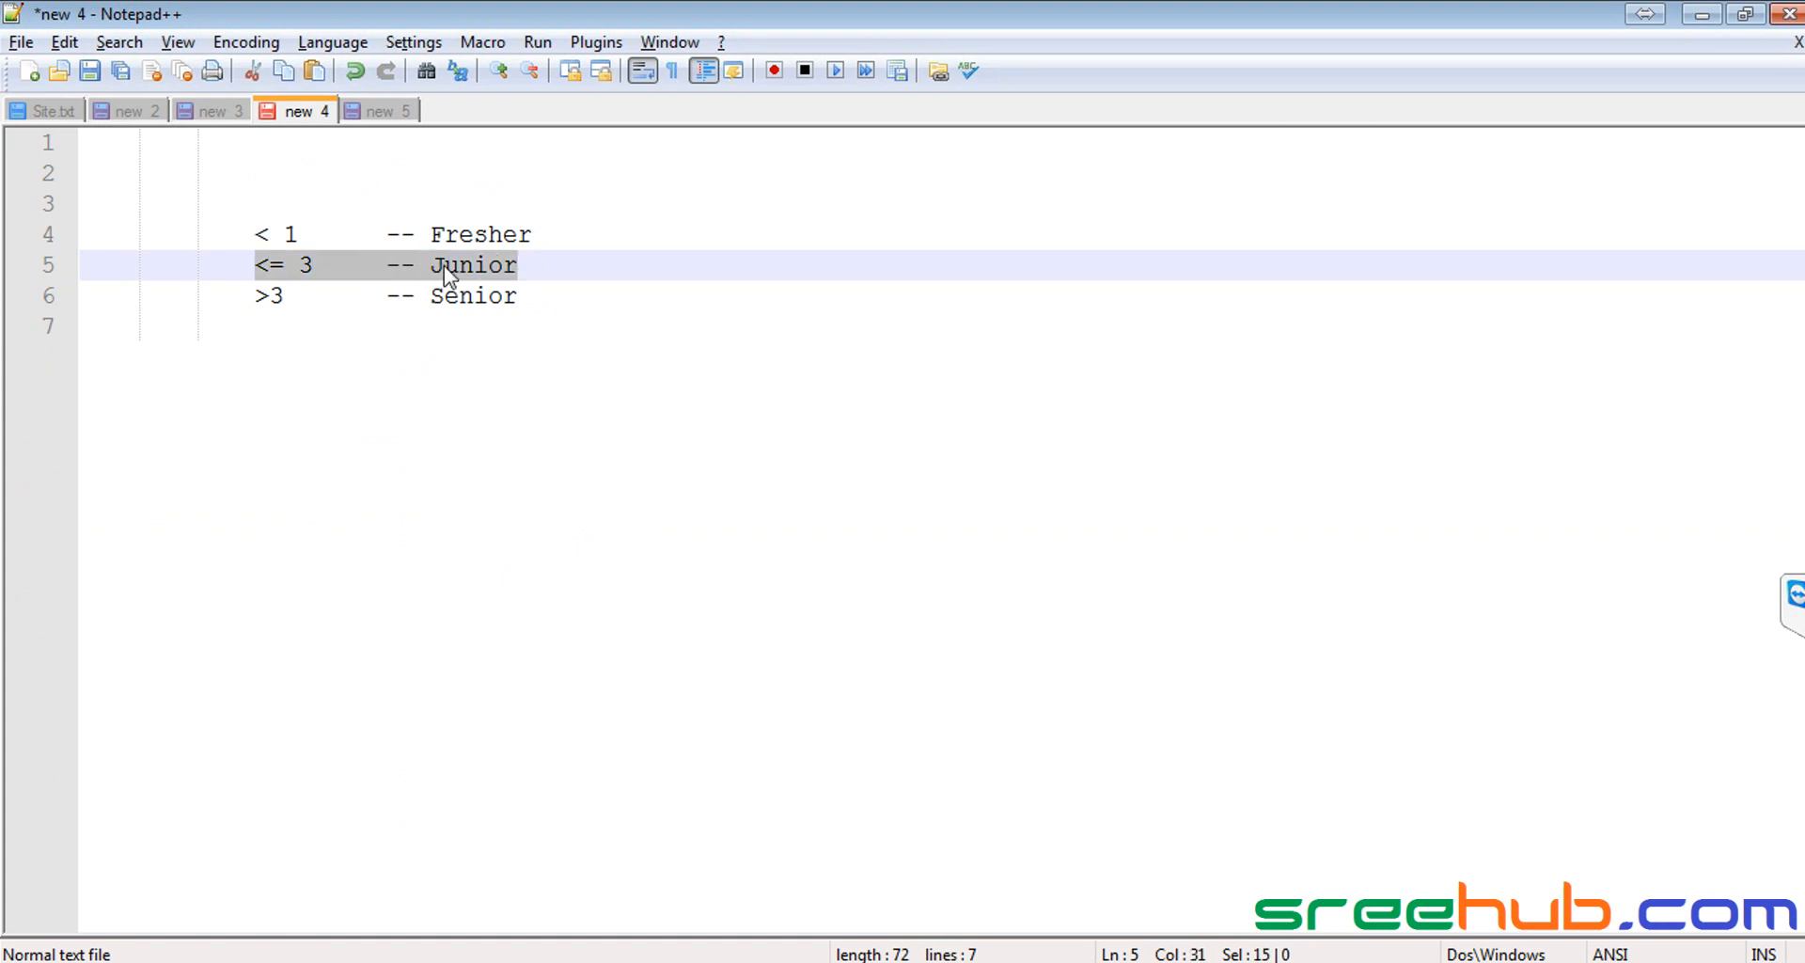
pyautogui.click(315, 266)
pyautogui.click(254, 266)
pyautogui.moveTo(254, 267); pyautogui.dragTo(451, 266)
pyautogui.click(443, 266)
pyautogui.hotkey('alt', 'Tab')
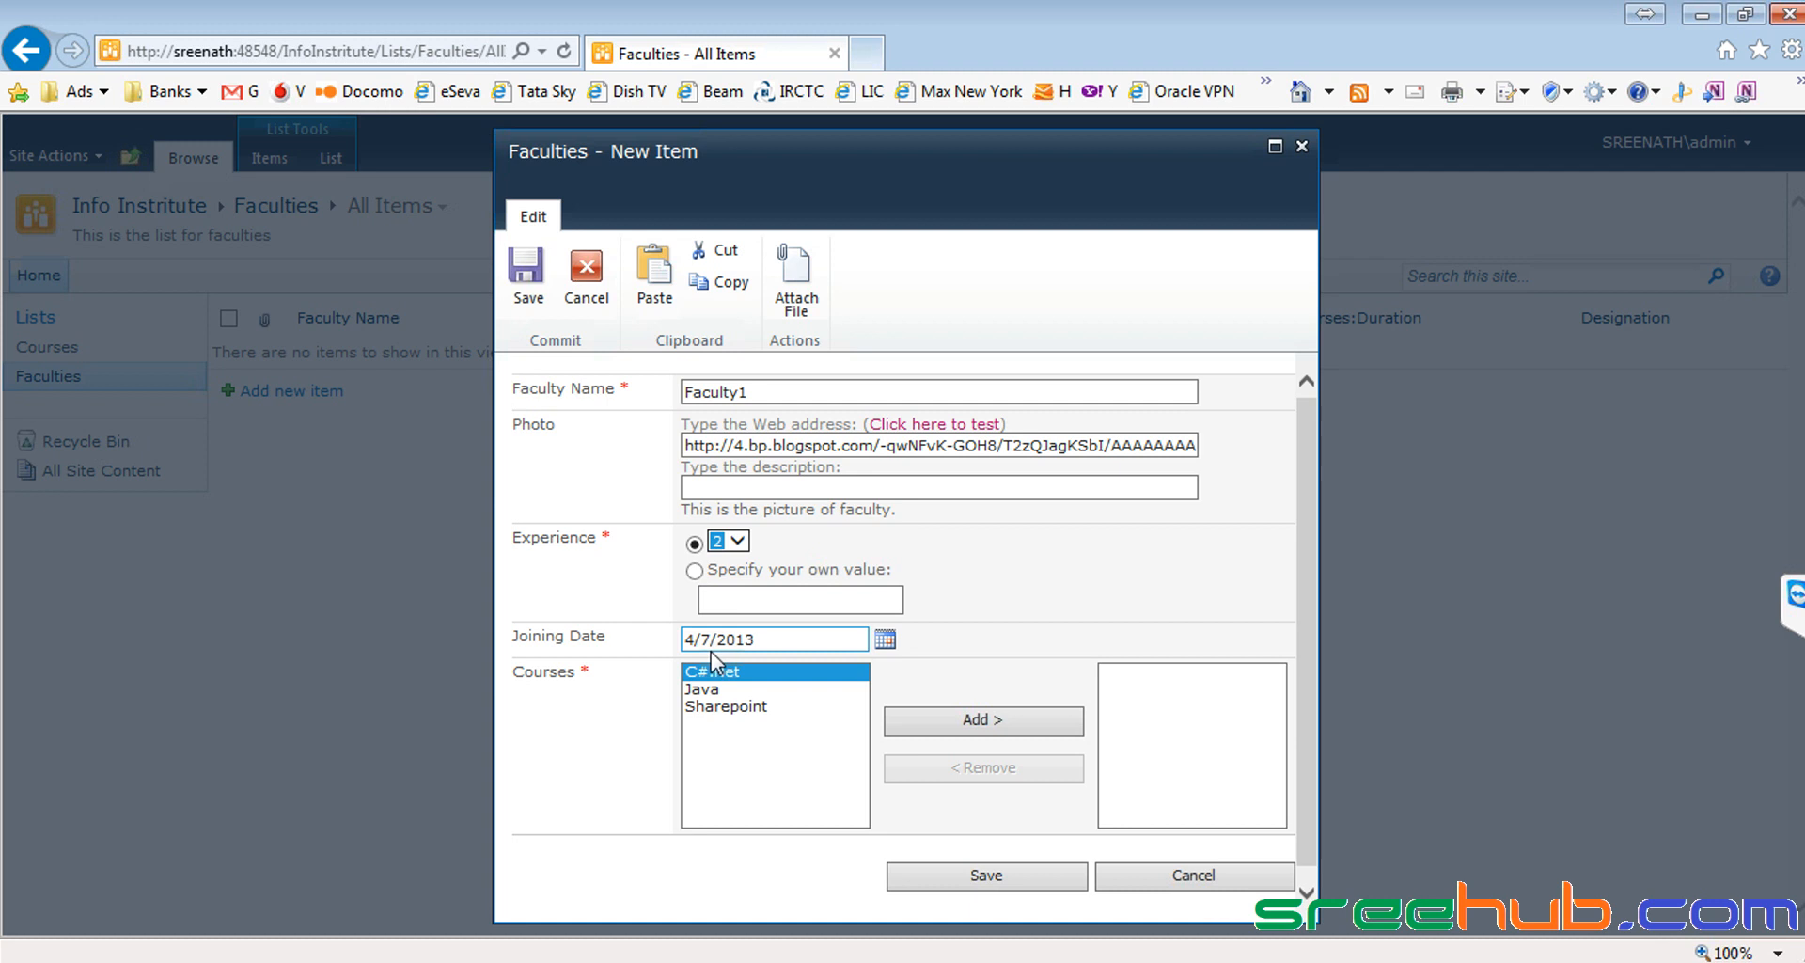
# Step: Check the default Joining Date of the new faculty item
pyautogui.click(771, 639)
pyautogui.moveTo(771, 640); pyautogui.dragTo(659, 639)
pyautogui.click(776, 640)
pyautogui.moveTo(776, 640); pyautogui.dragTo(665, 638)
pyautogui.click(777, 641)
pyautogui.click(800, 639)
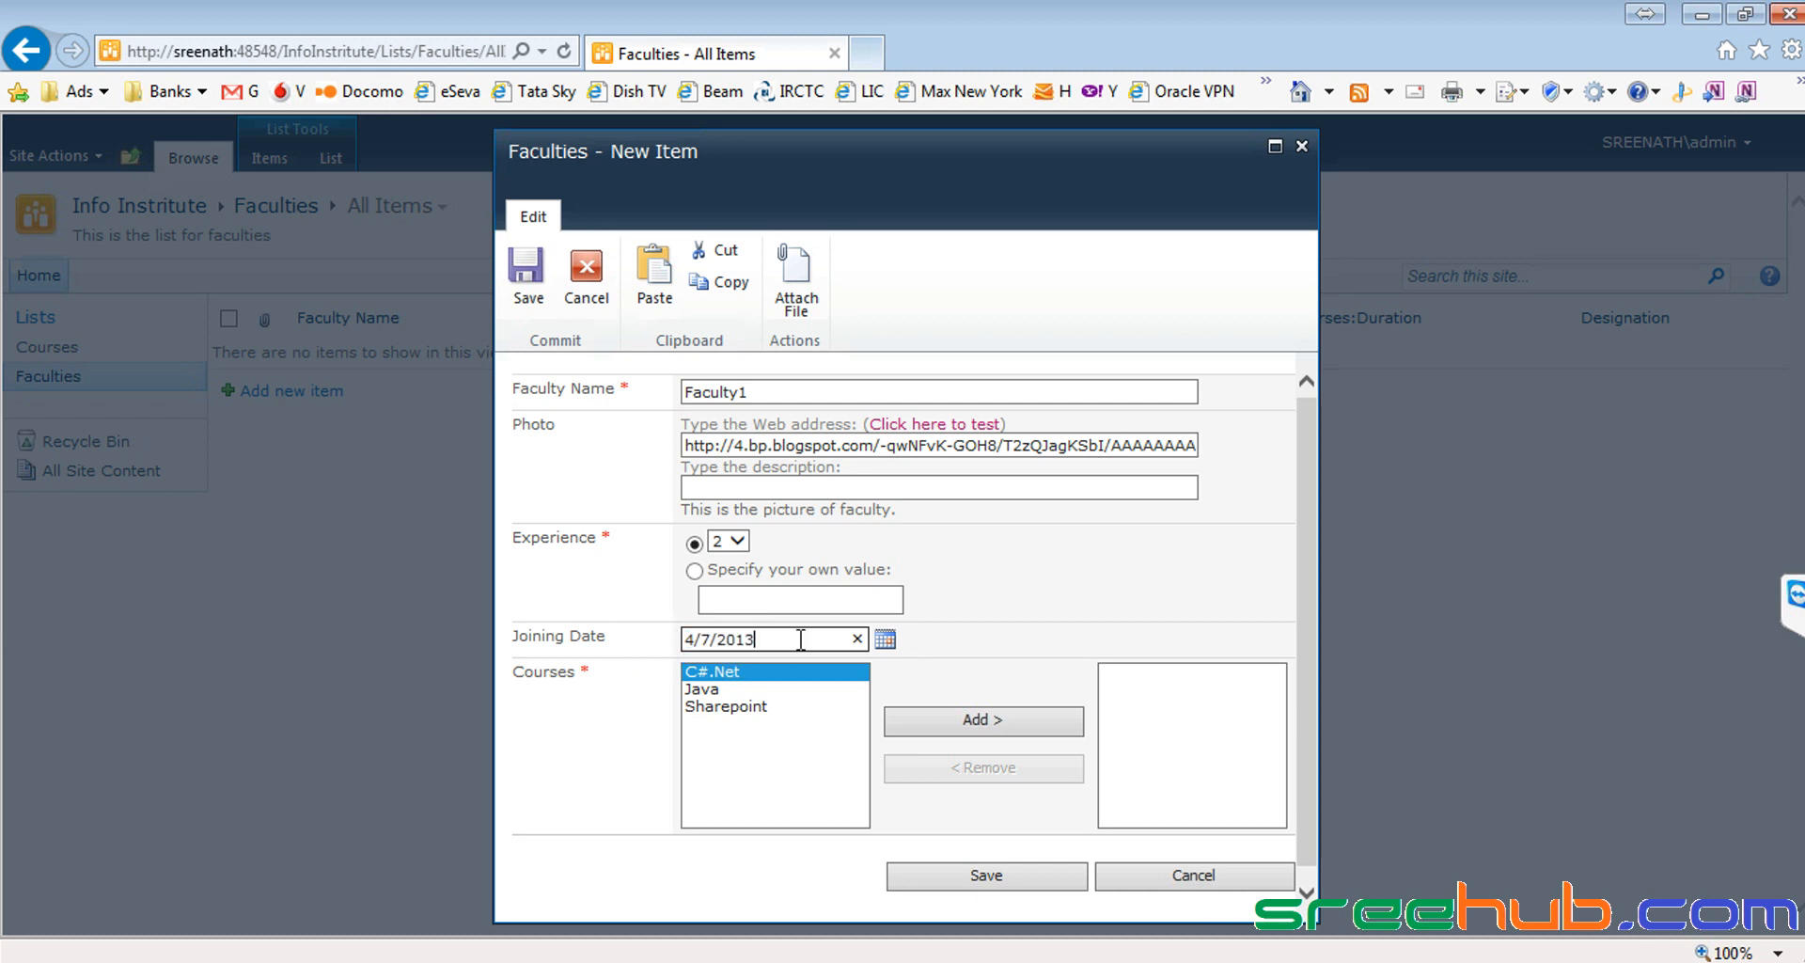
pyautogui.moveTo(795, 640); pyautogui.dragTo(661, 640)
# Step: Add the Sharepoint and C#.Net courses to the new faculty's selected courses
pyautogui.click(706, 696)
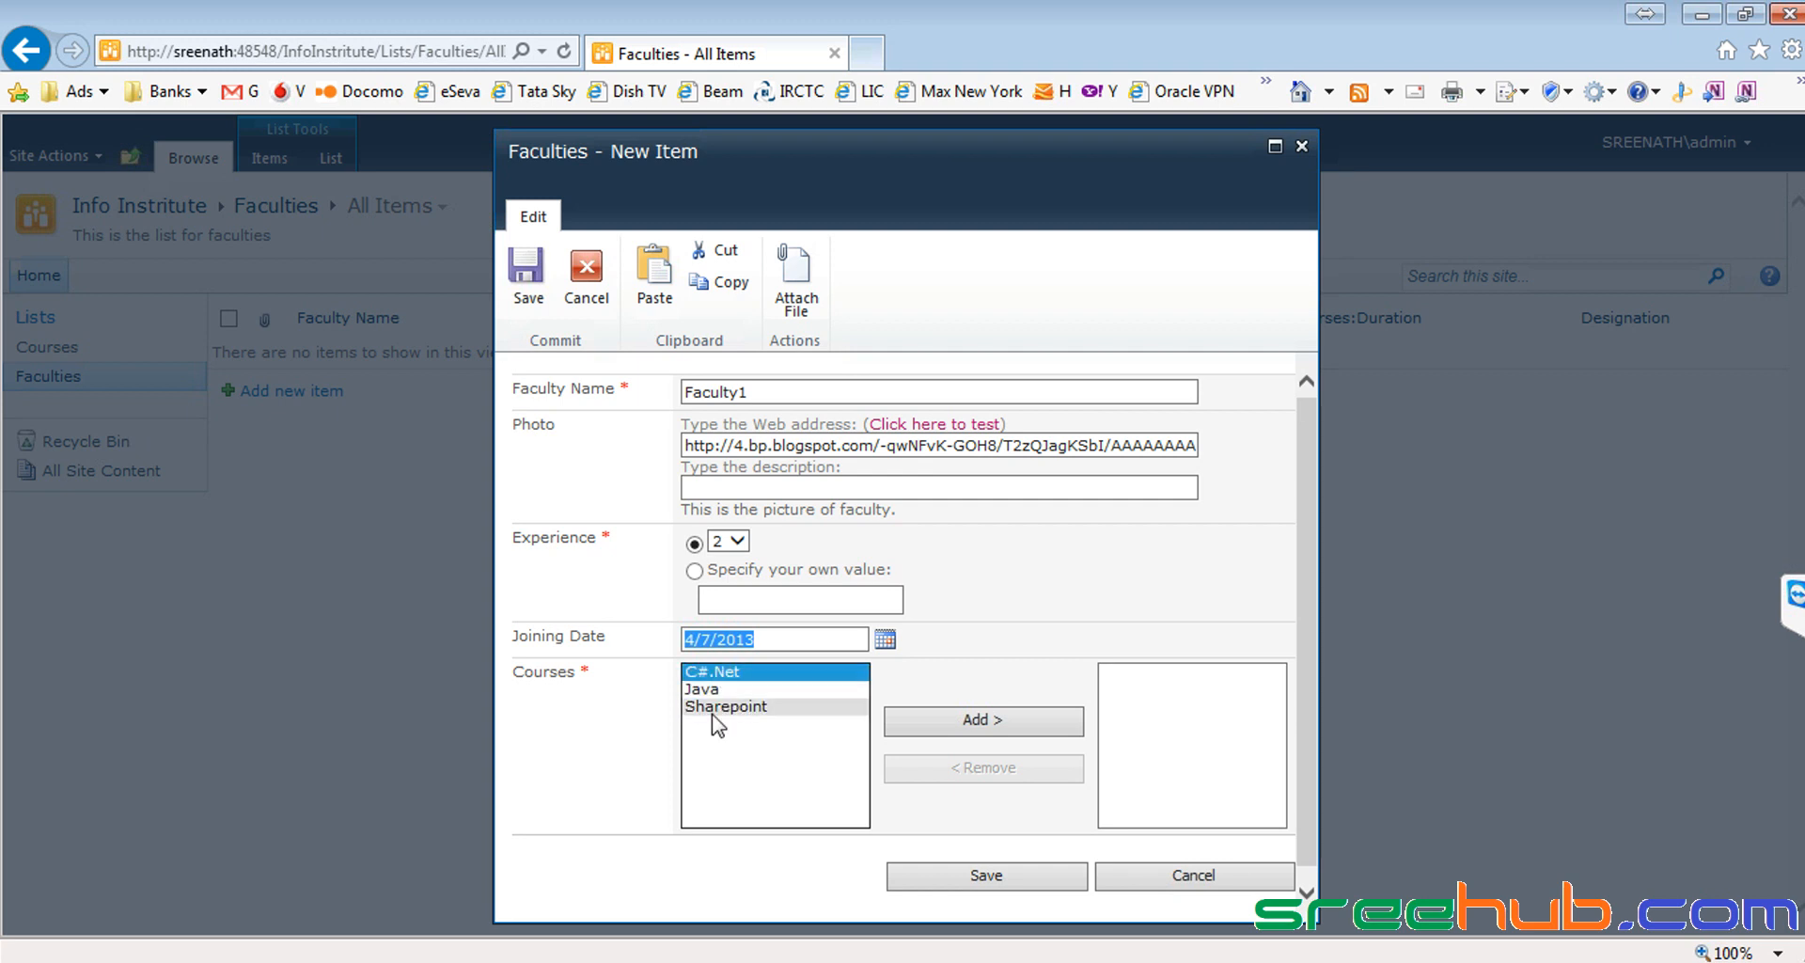
pyautogui.click(708, 670)
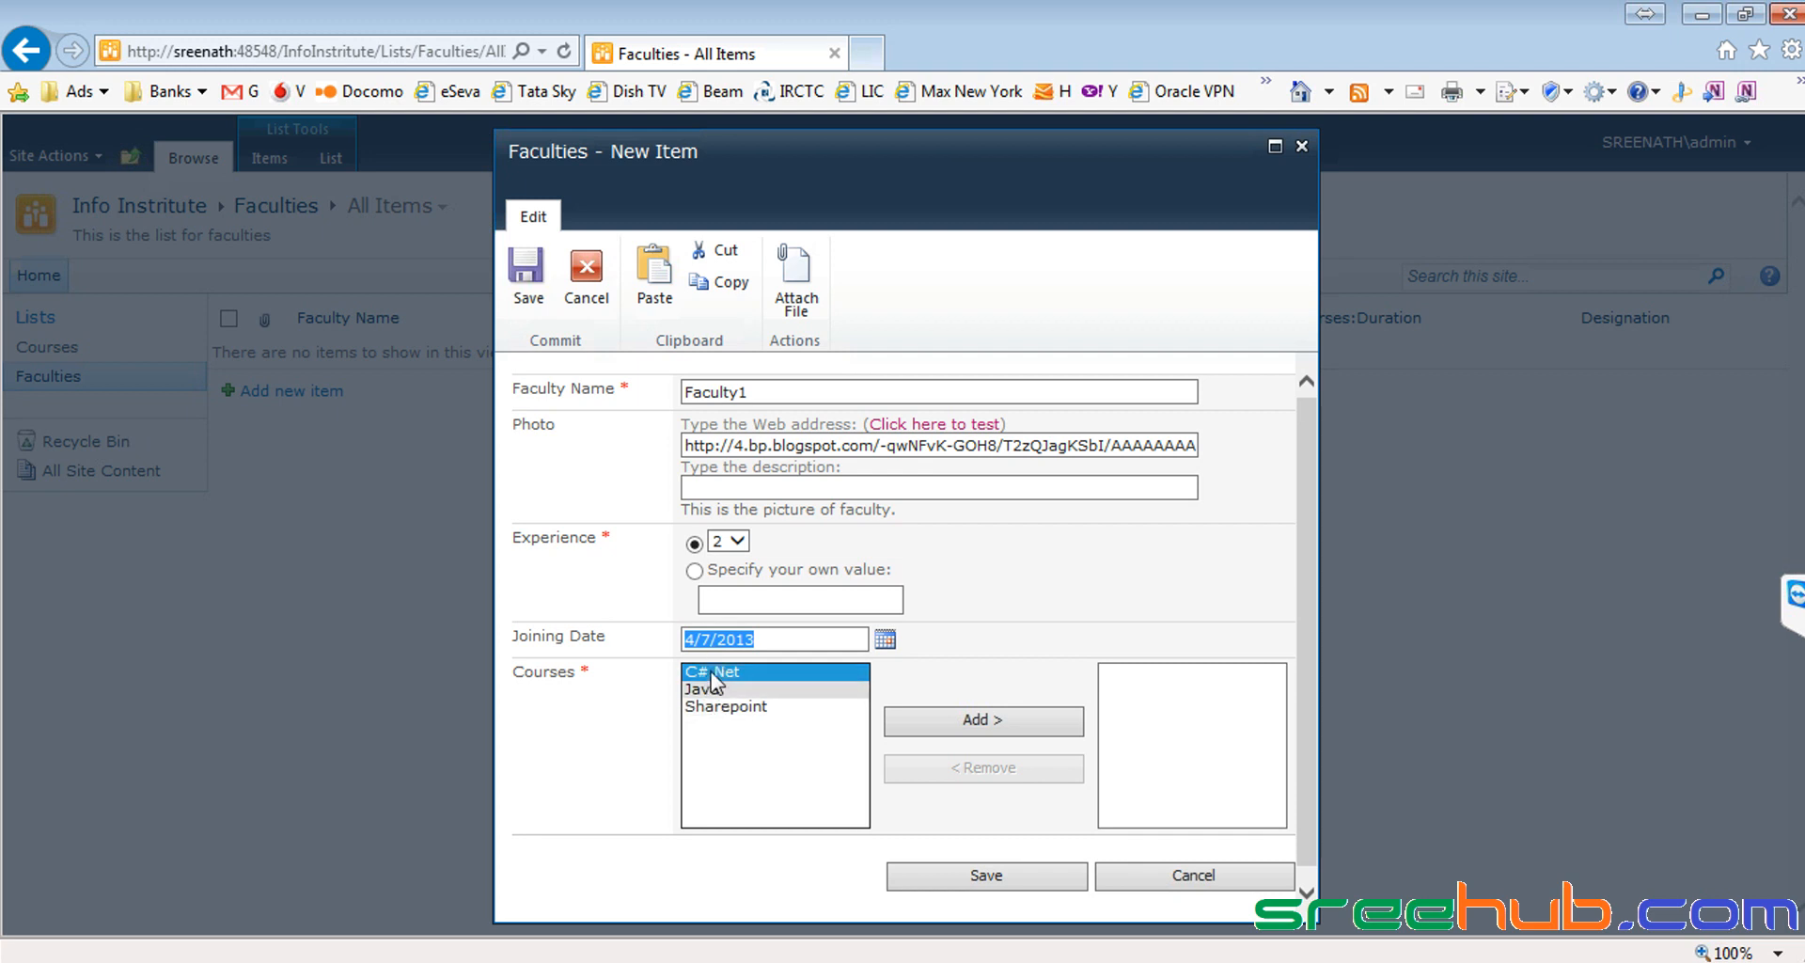
pyautogui.click(715, 706)
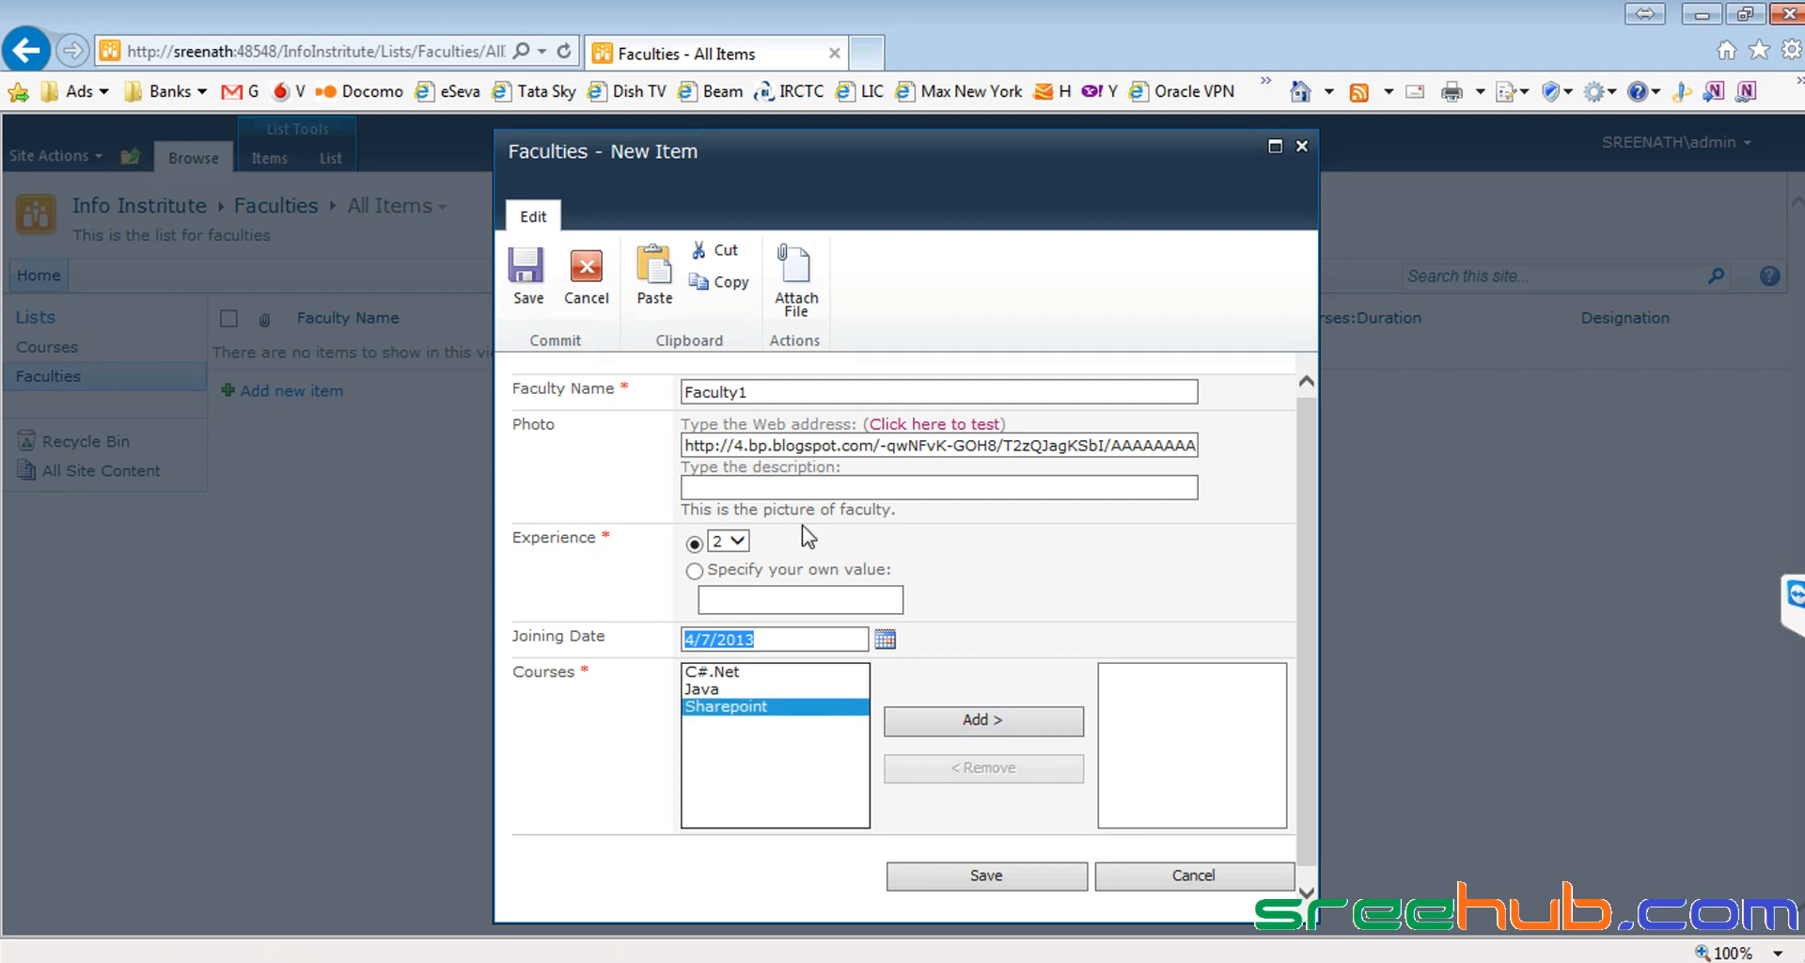
pyautogui.click(978, 721)
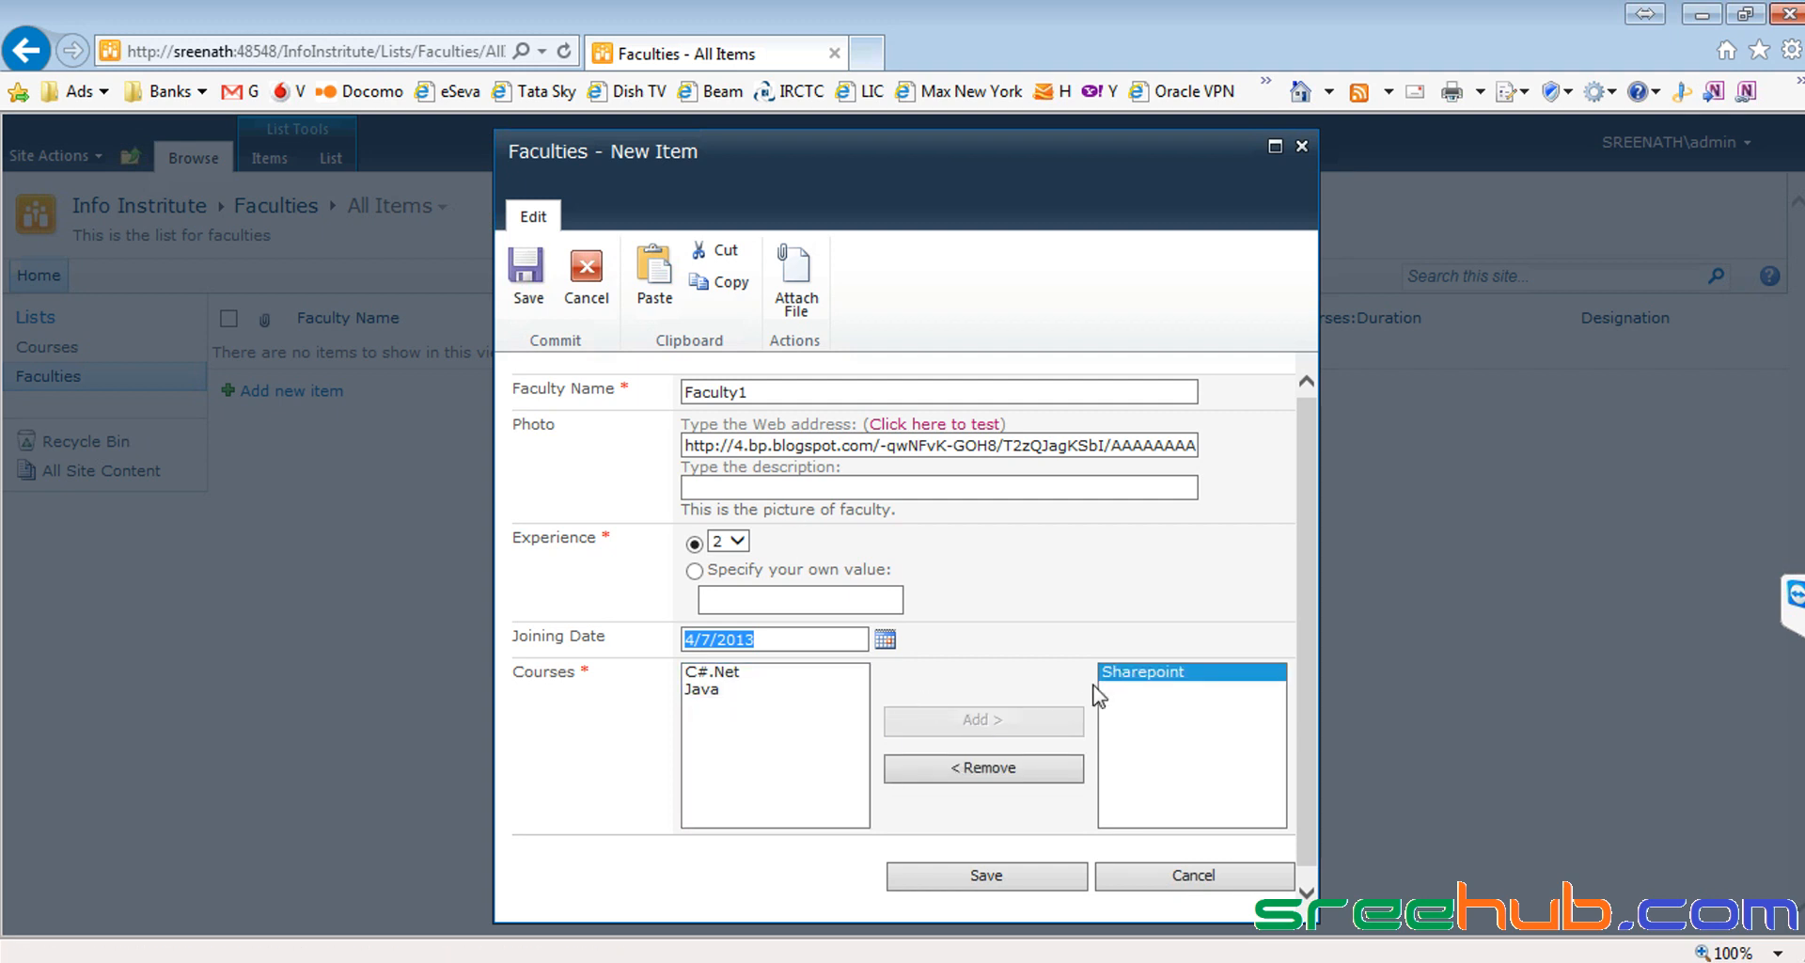
pyautogui.click(719, 674)
pyautogui.click(953, 720)
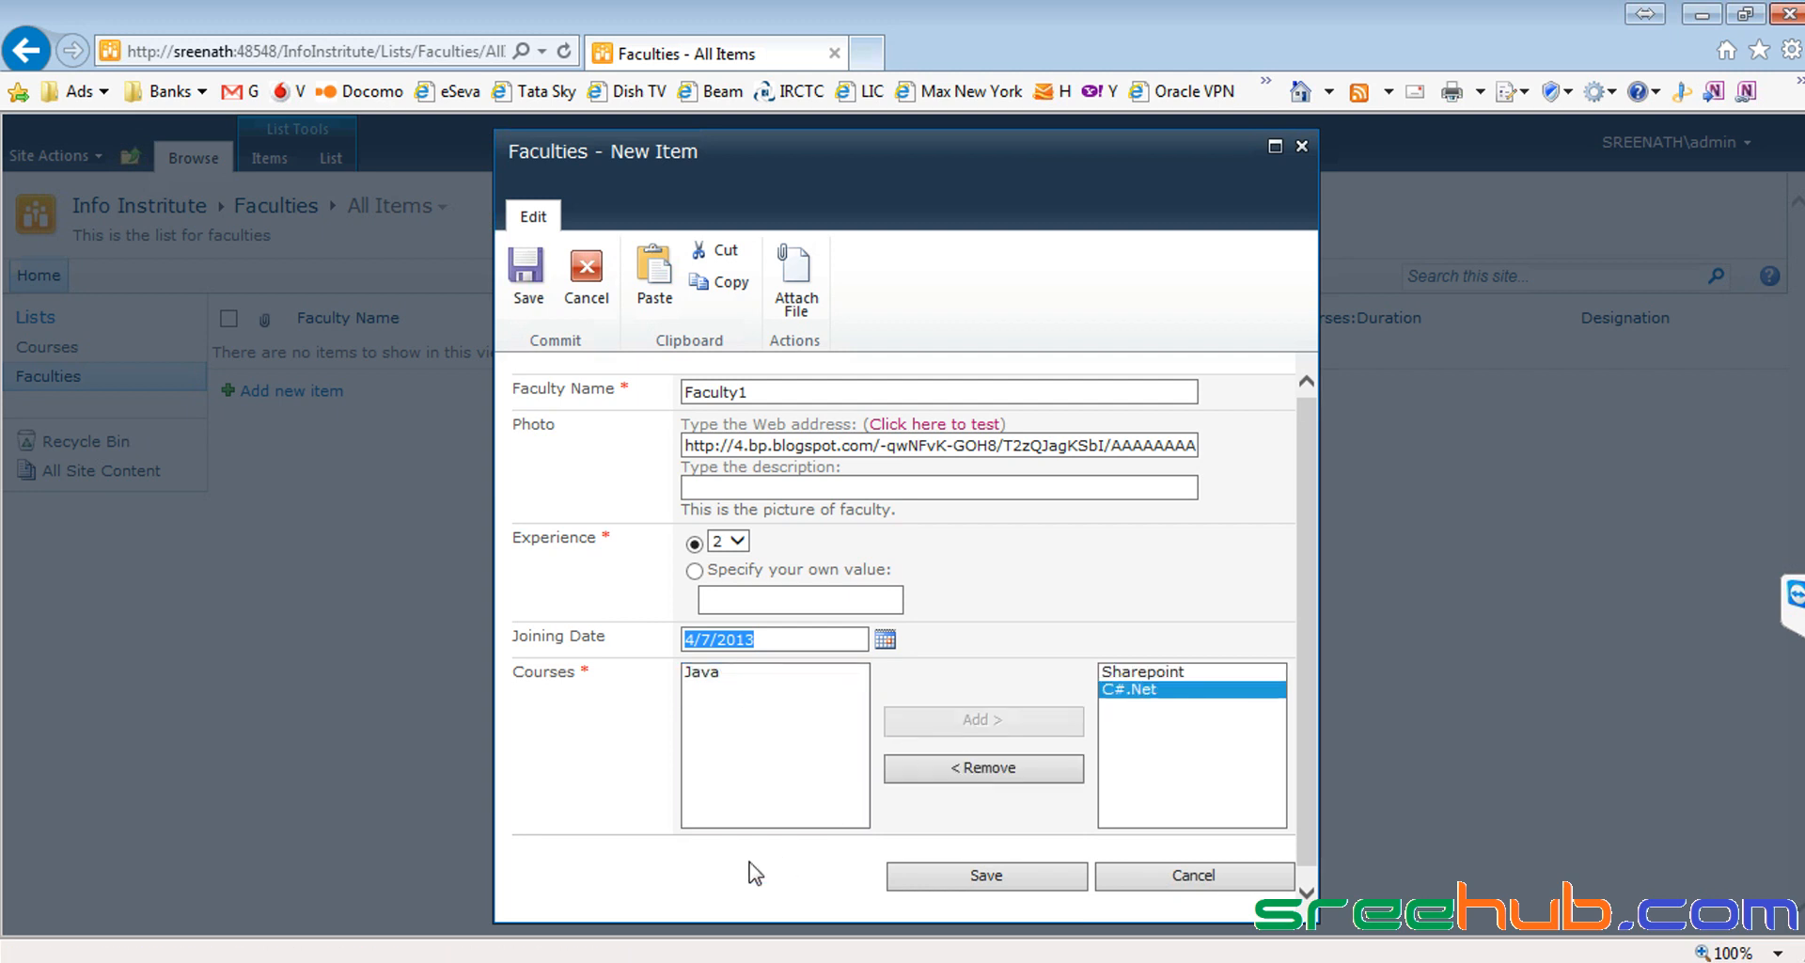
# Step: Remove the Sharepoint course and add it again after C#.Net, then save the new faculty item
pyautogui.click(1166, 672)
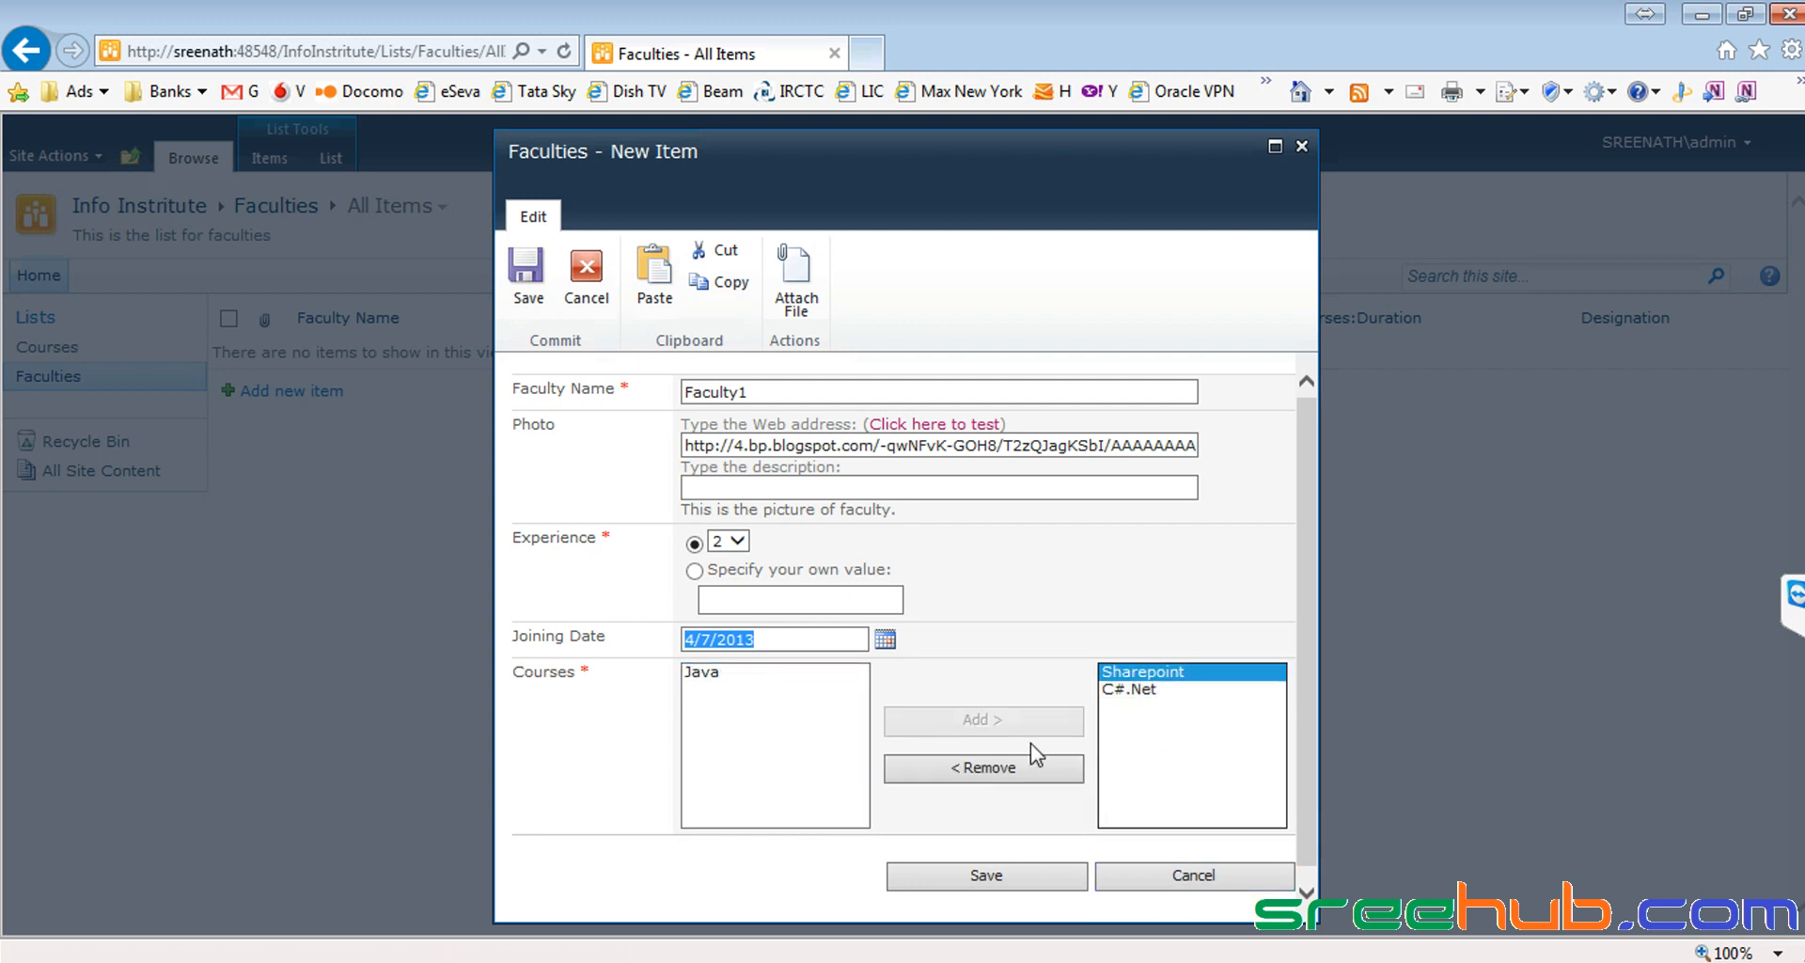
pyautogui.click(997, 767)
pyautogui.click(752, 690)
pyautogui.click(978, 720)
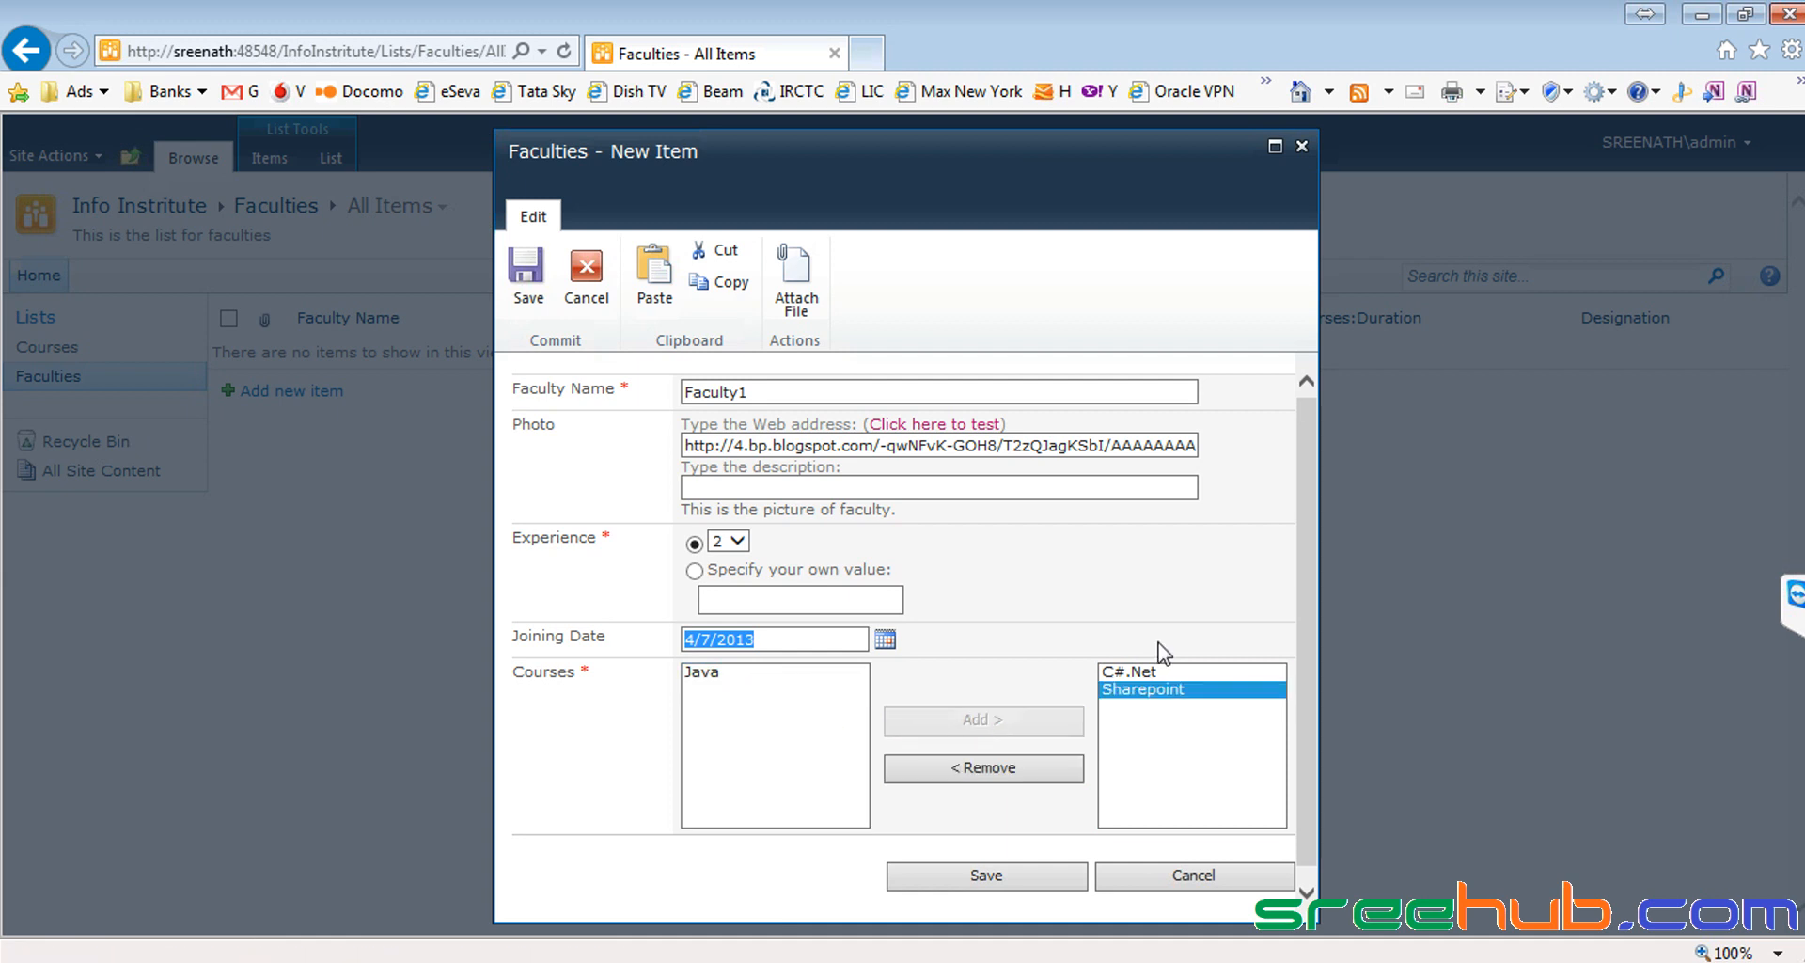
pyautogui.click(979, 879)
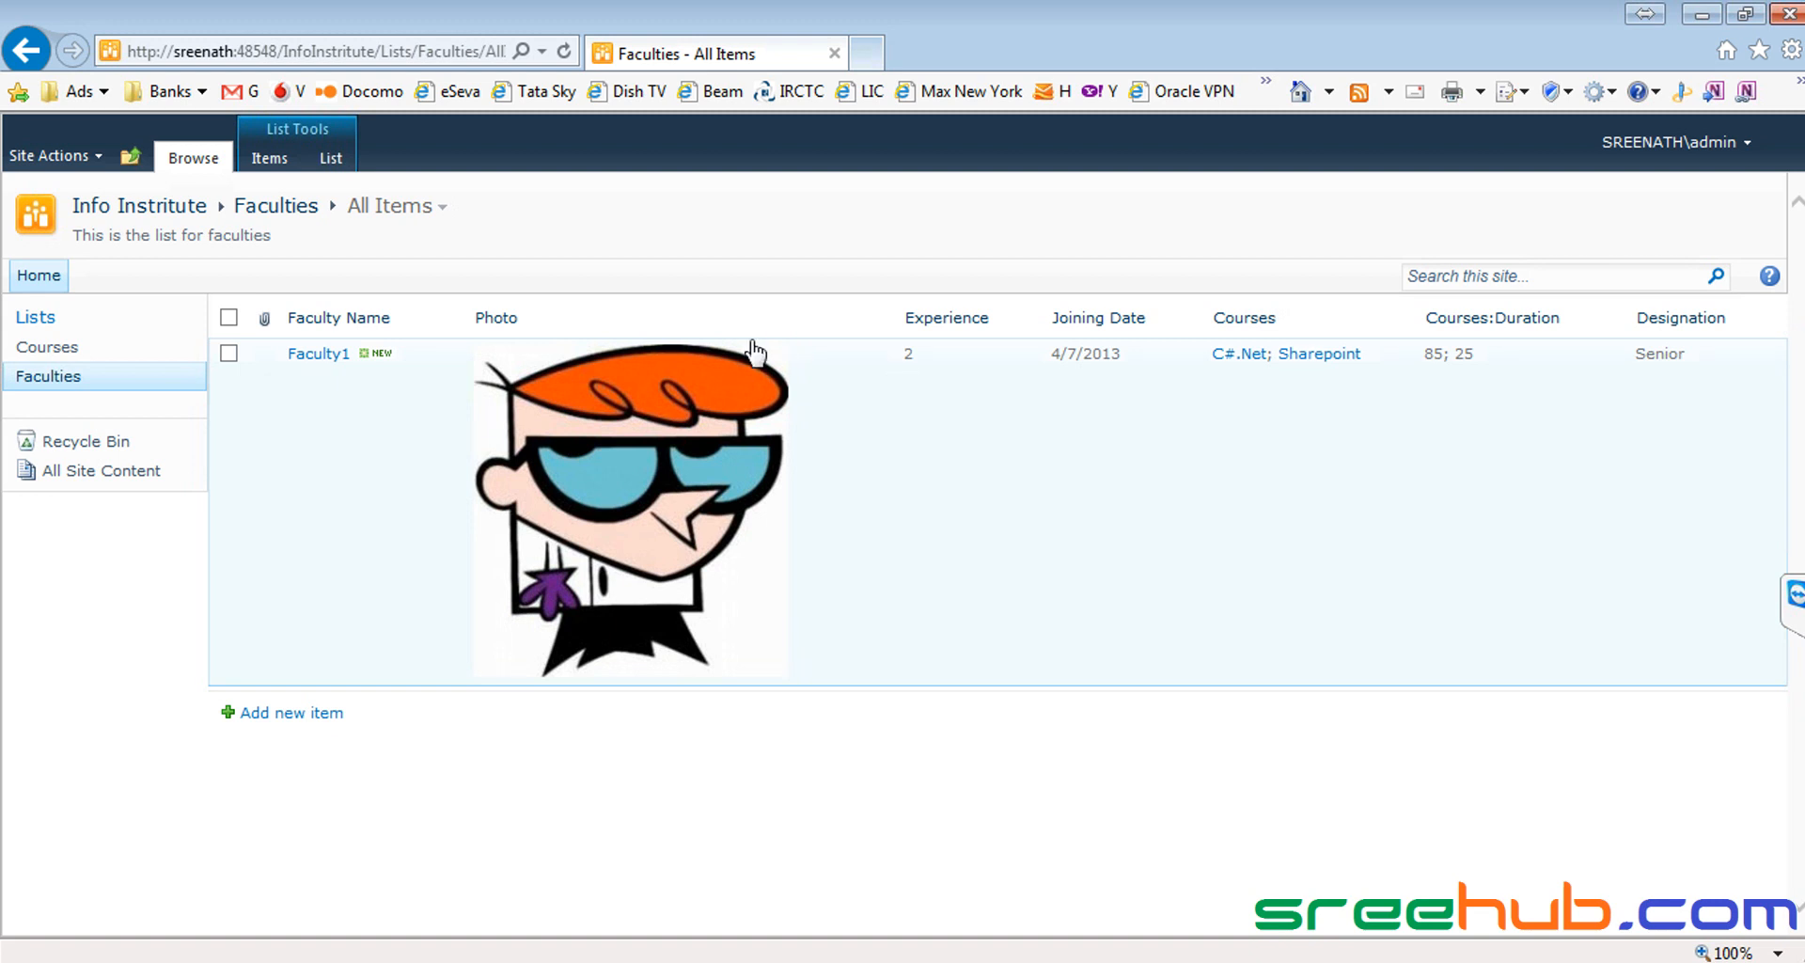
# Step: Open the Faculties list's settings and open the Designation column for editing
pyautogui.click(329, 159)
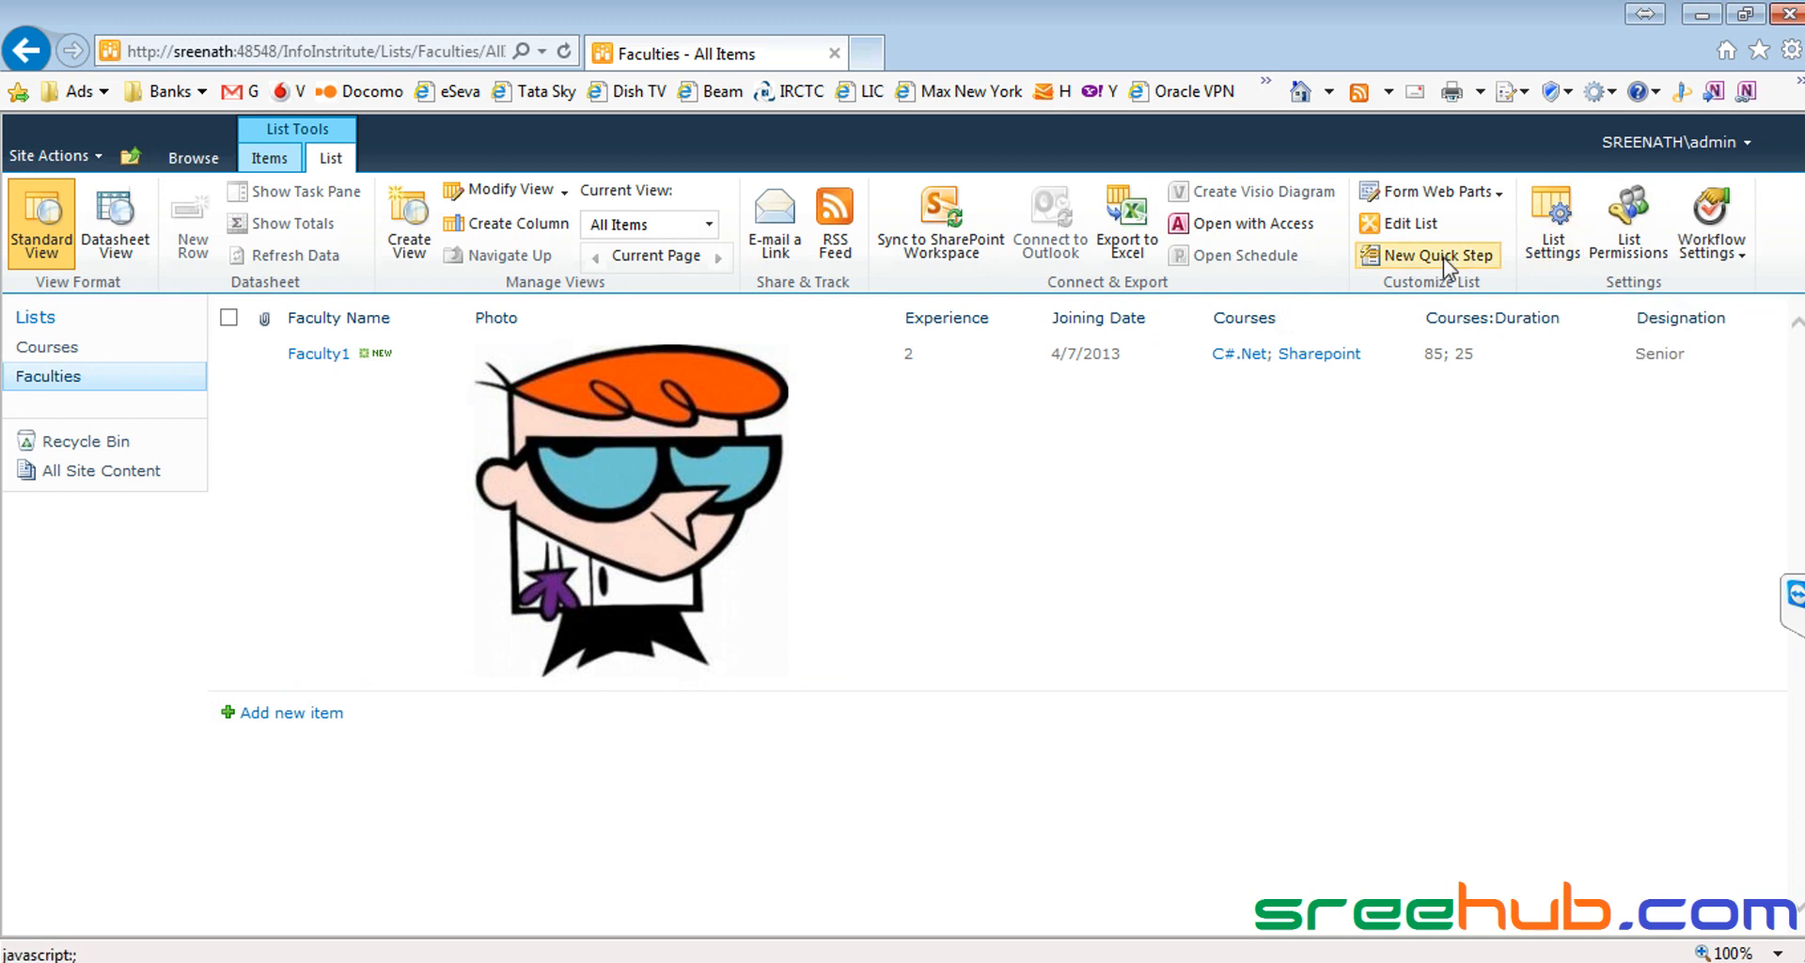
pyautogui.click(1553, 235)
pyautogui.scroll(-3, 979, 568)
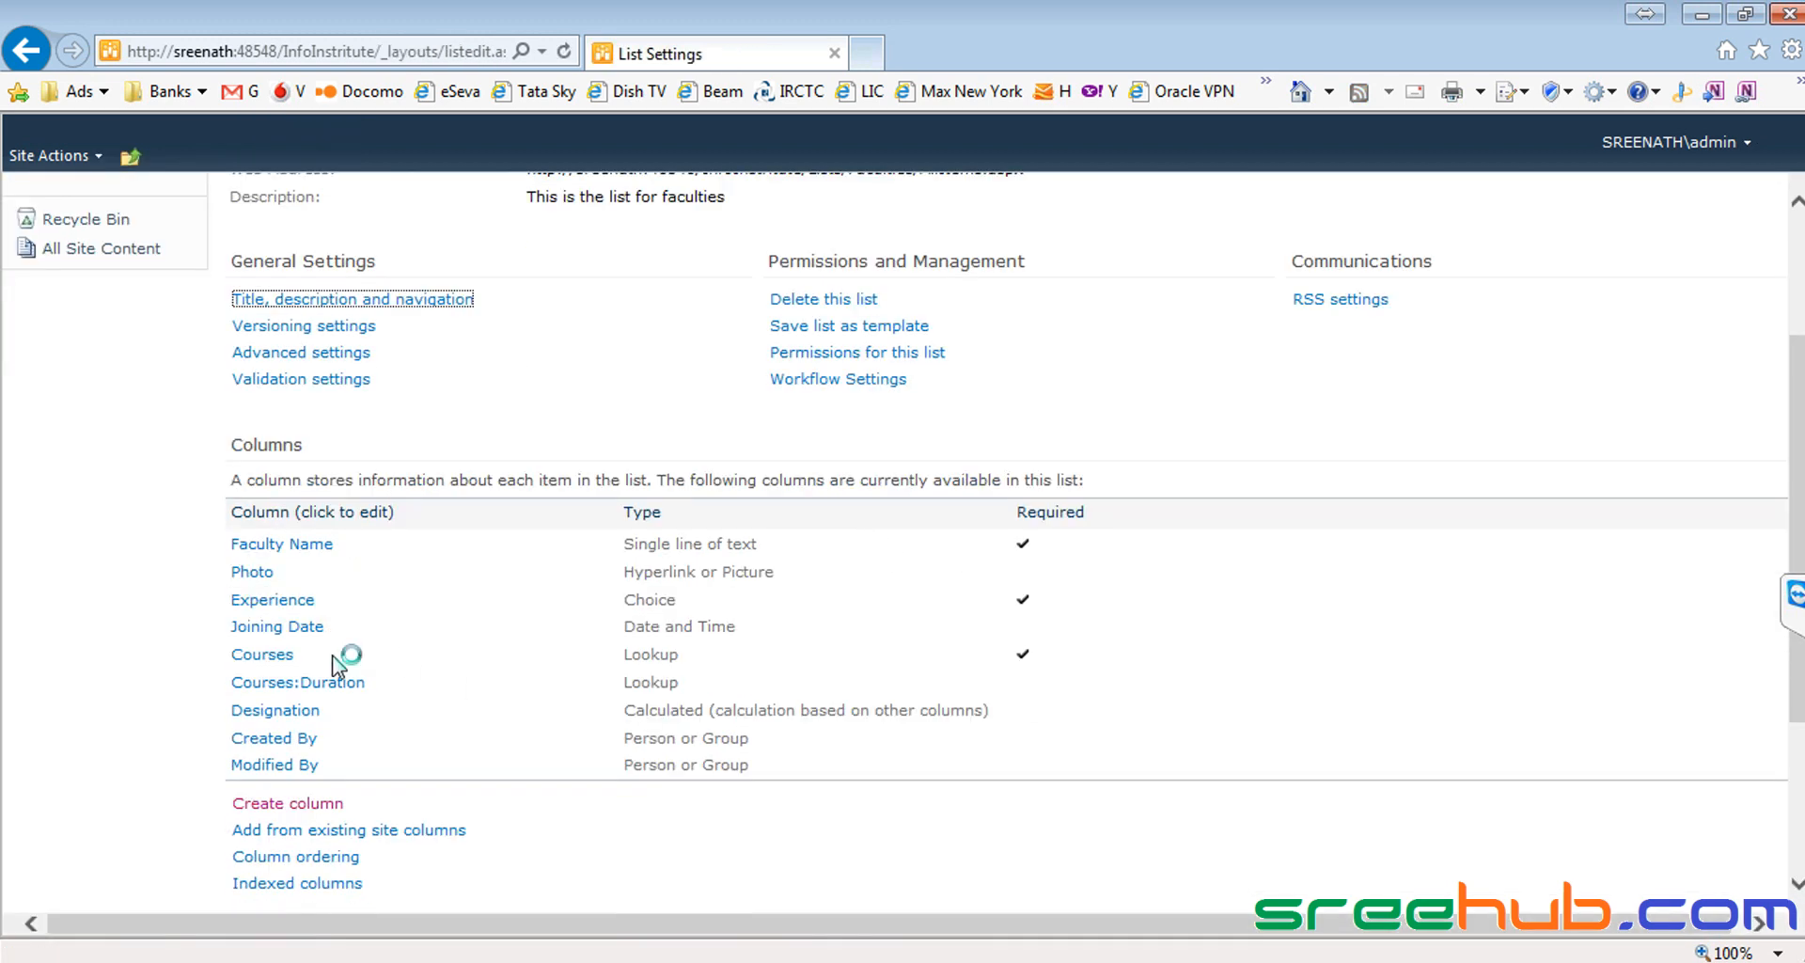
pyautogui.click(284, 716)
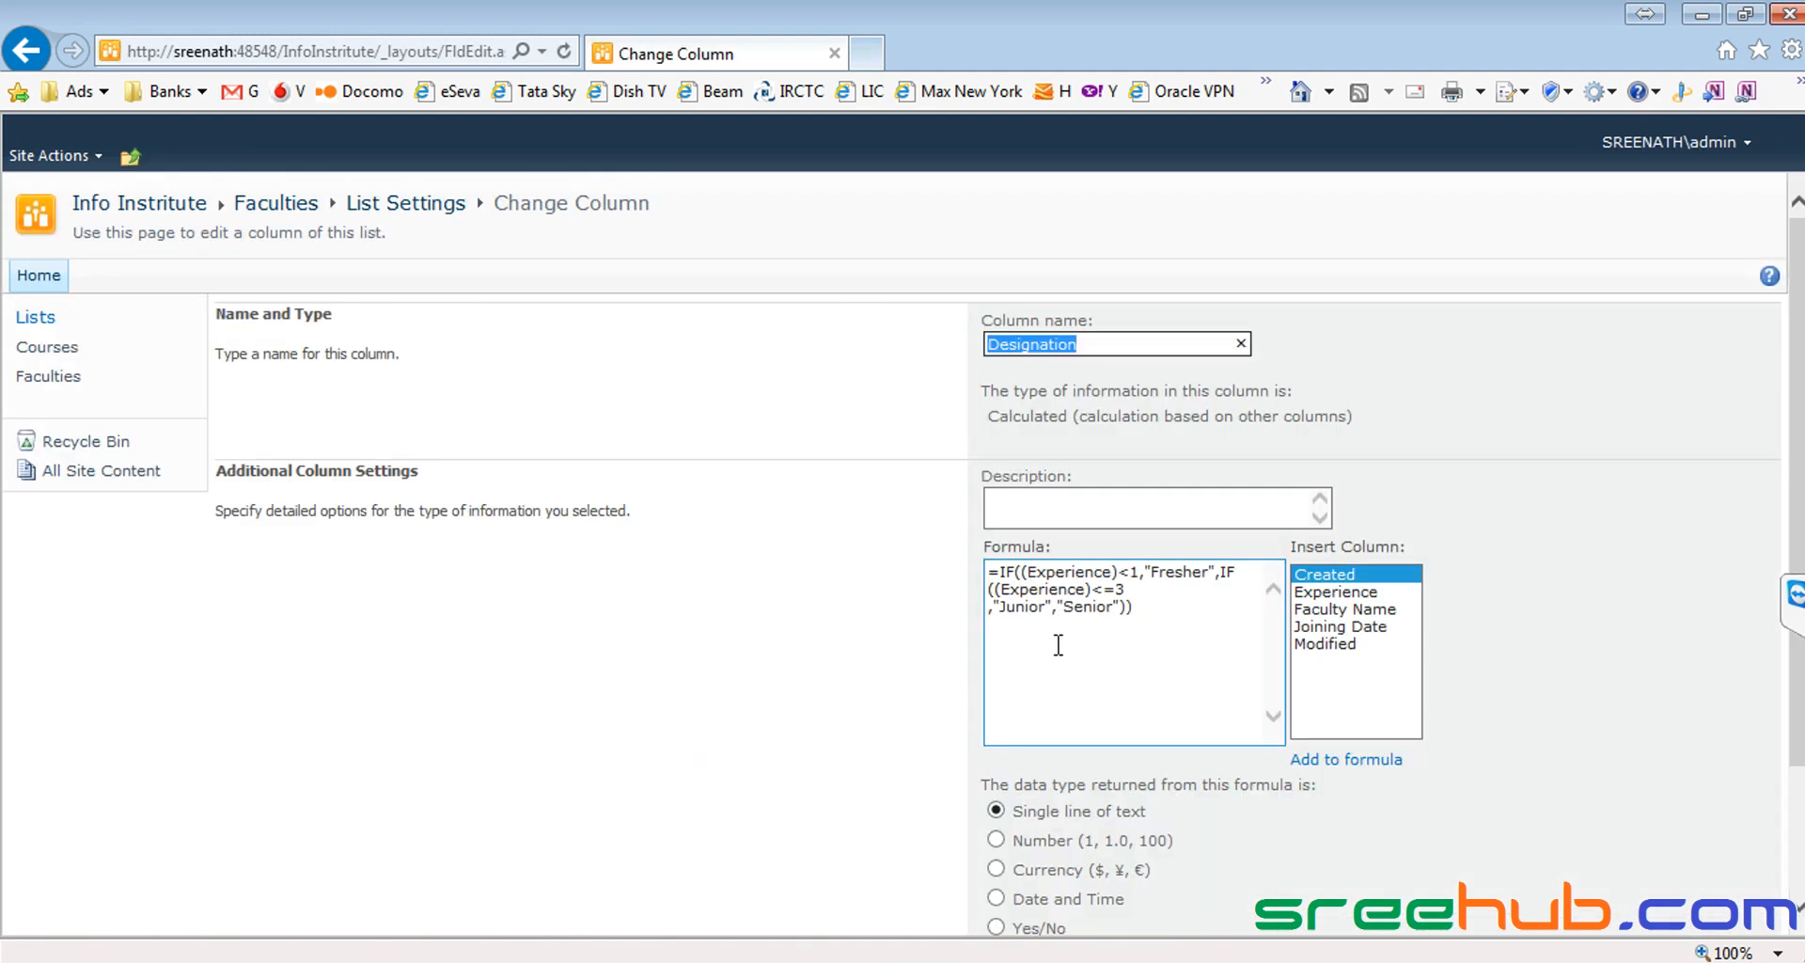
# Step: Wrap both Experience references in the Designation formula in INT(), giving INT(Experience) in the <1 and <=3 comparisons
pyautogui.click(1027, 574)
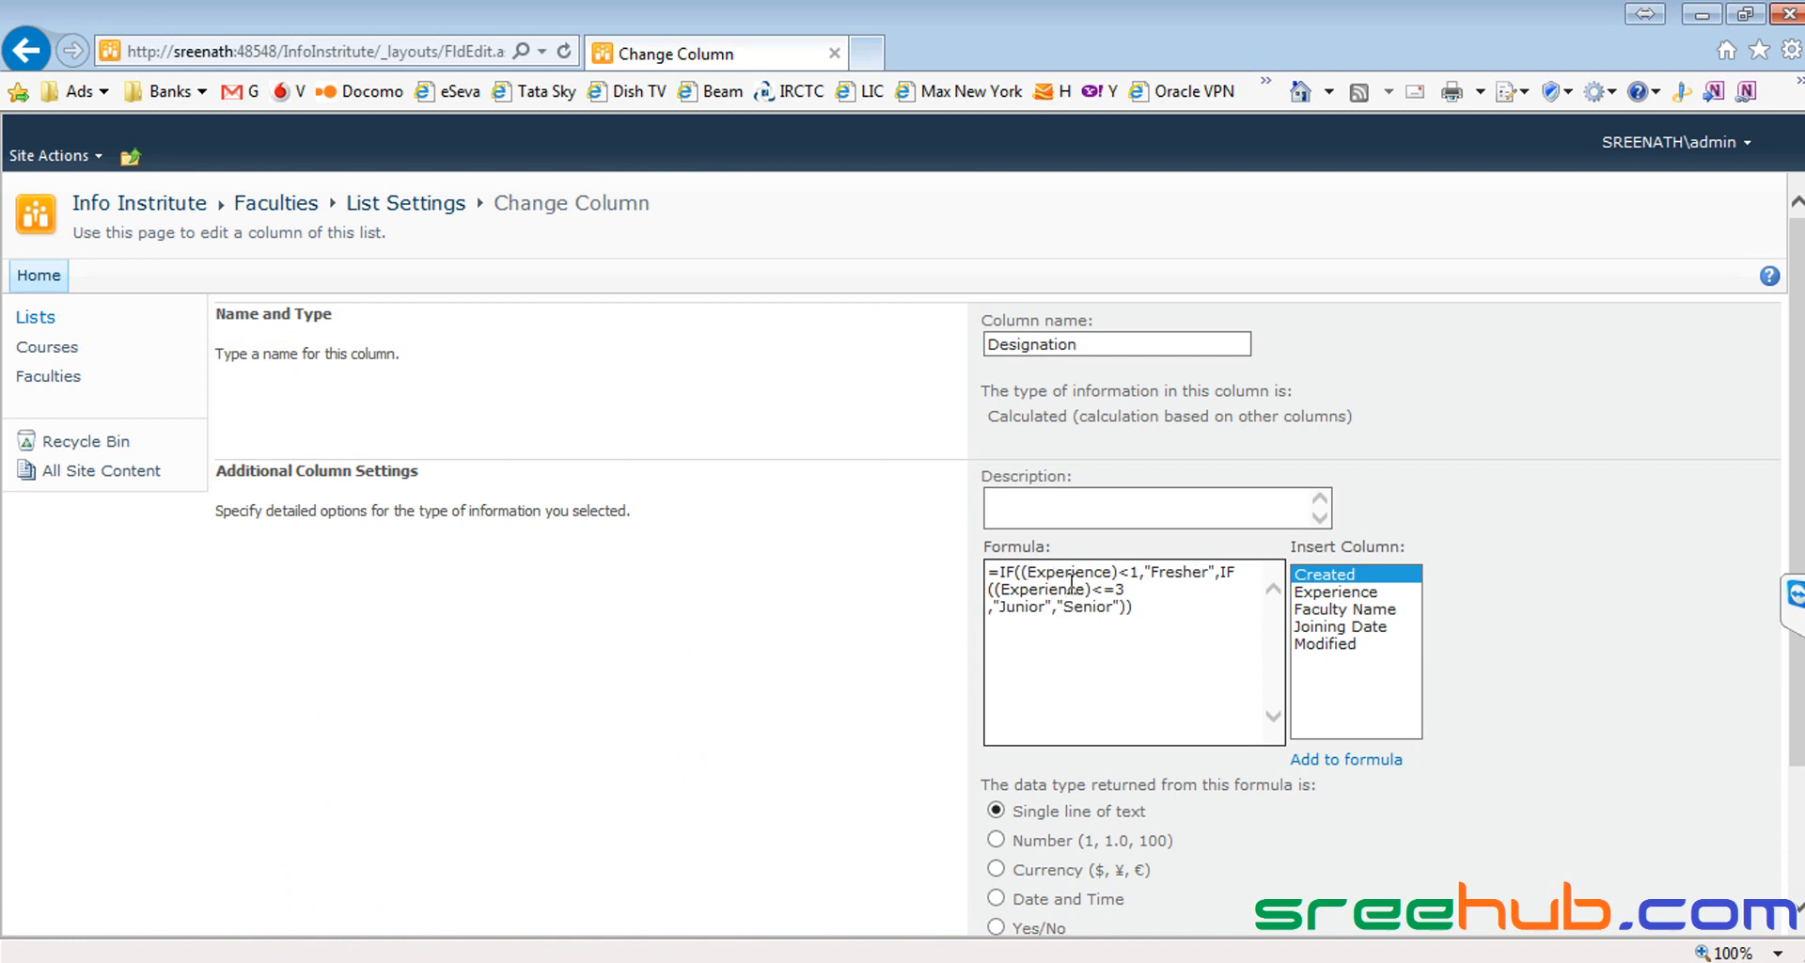
pyautogui.write('[NT')
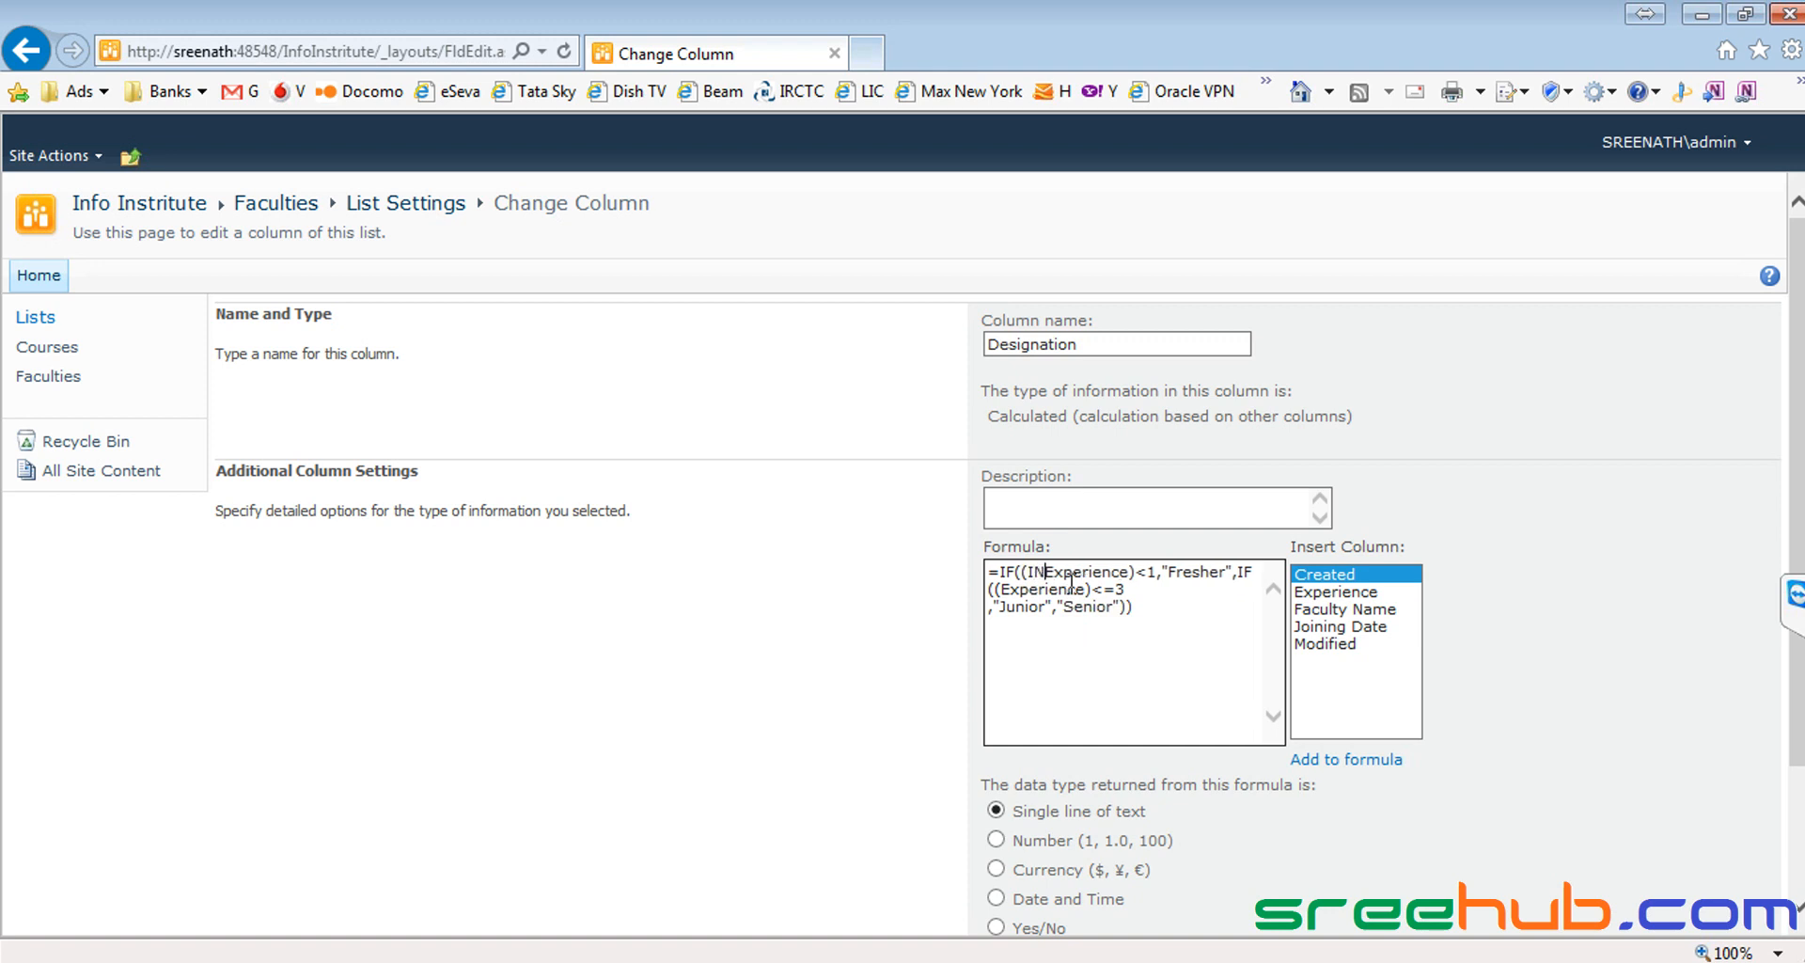
pyautogui.write('(')
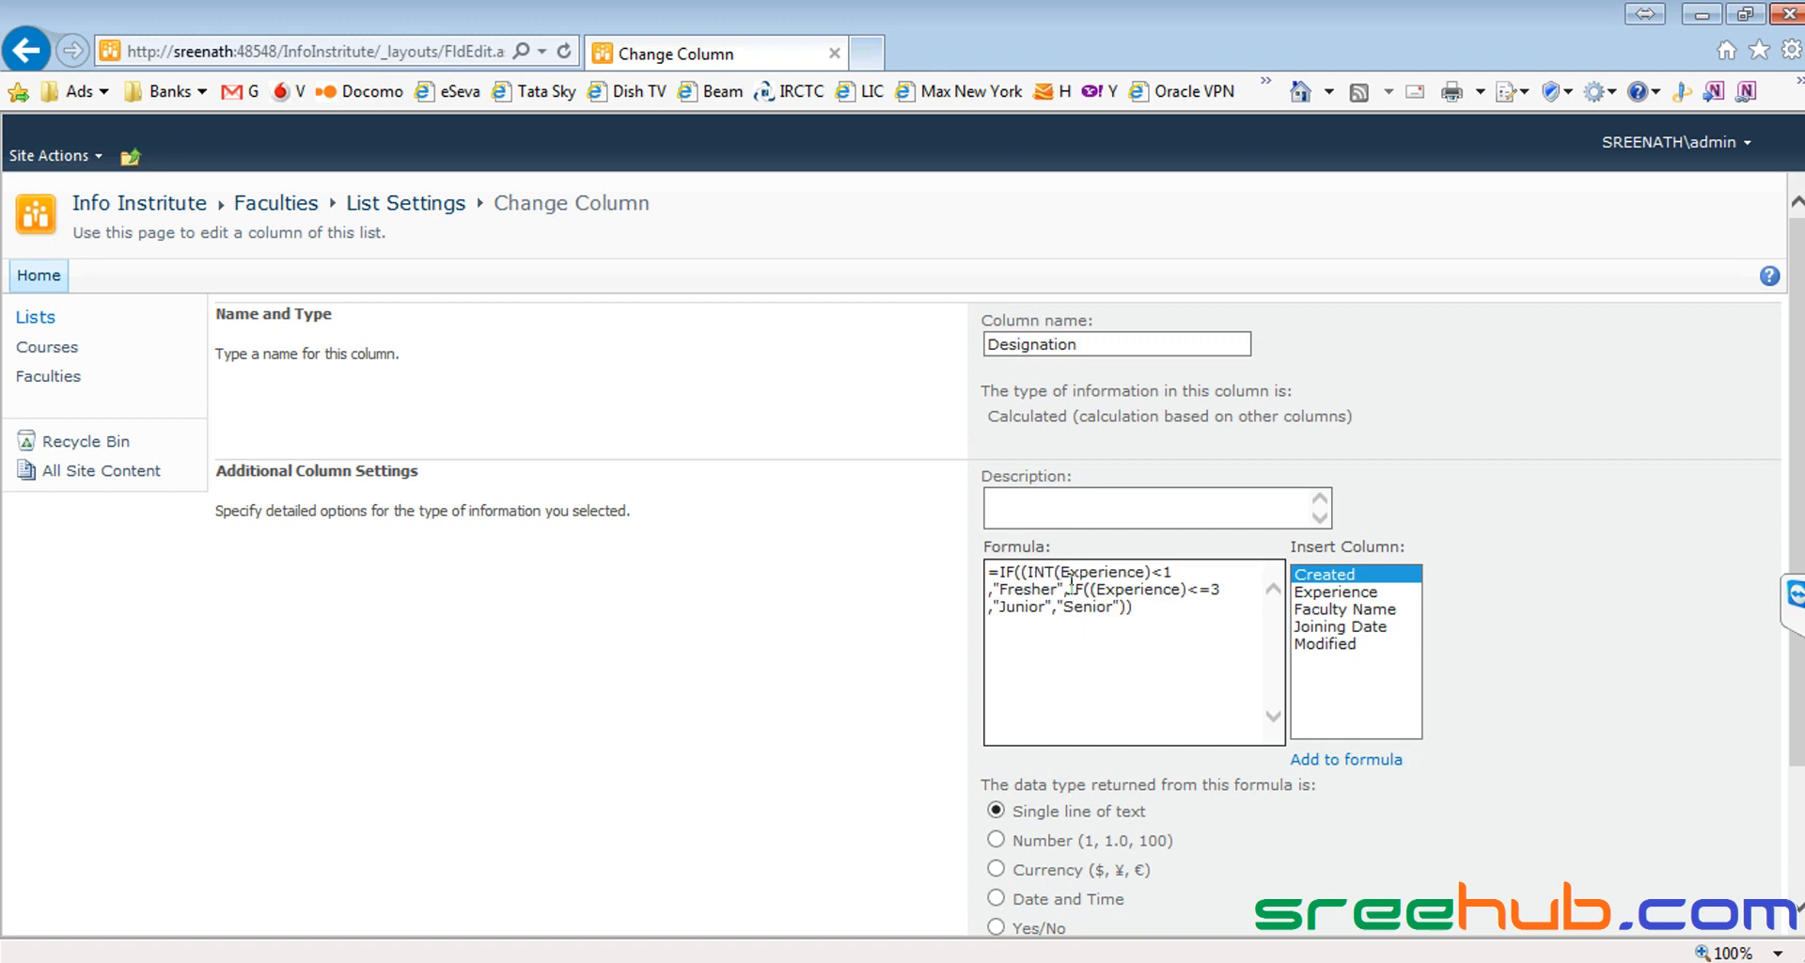
pyautogui.write(')')
pyautogui.write('INT(')
pyautogui.write(')')
pyautogui.scroll(-3, 1535, 677)
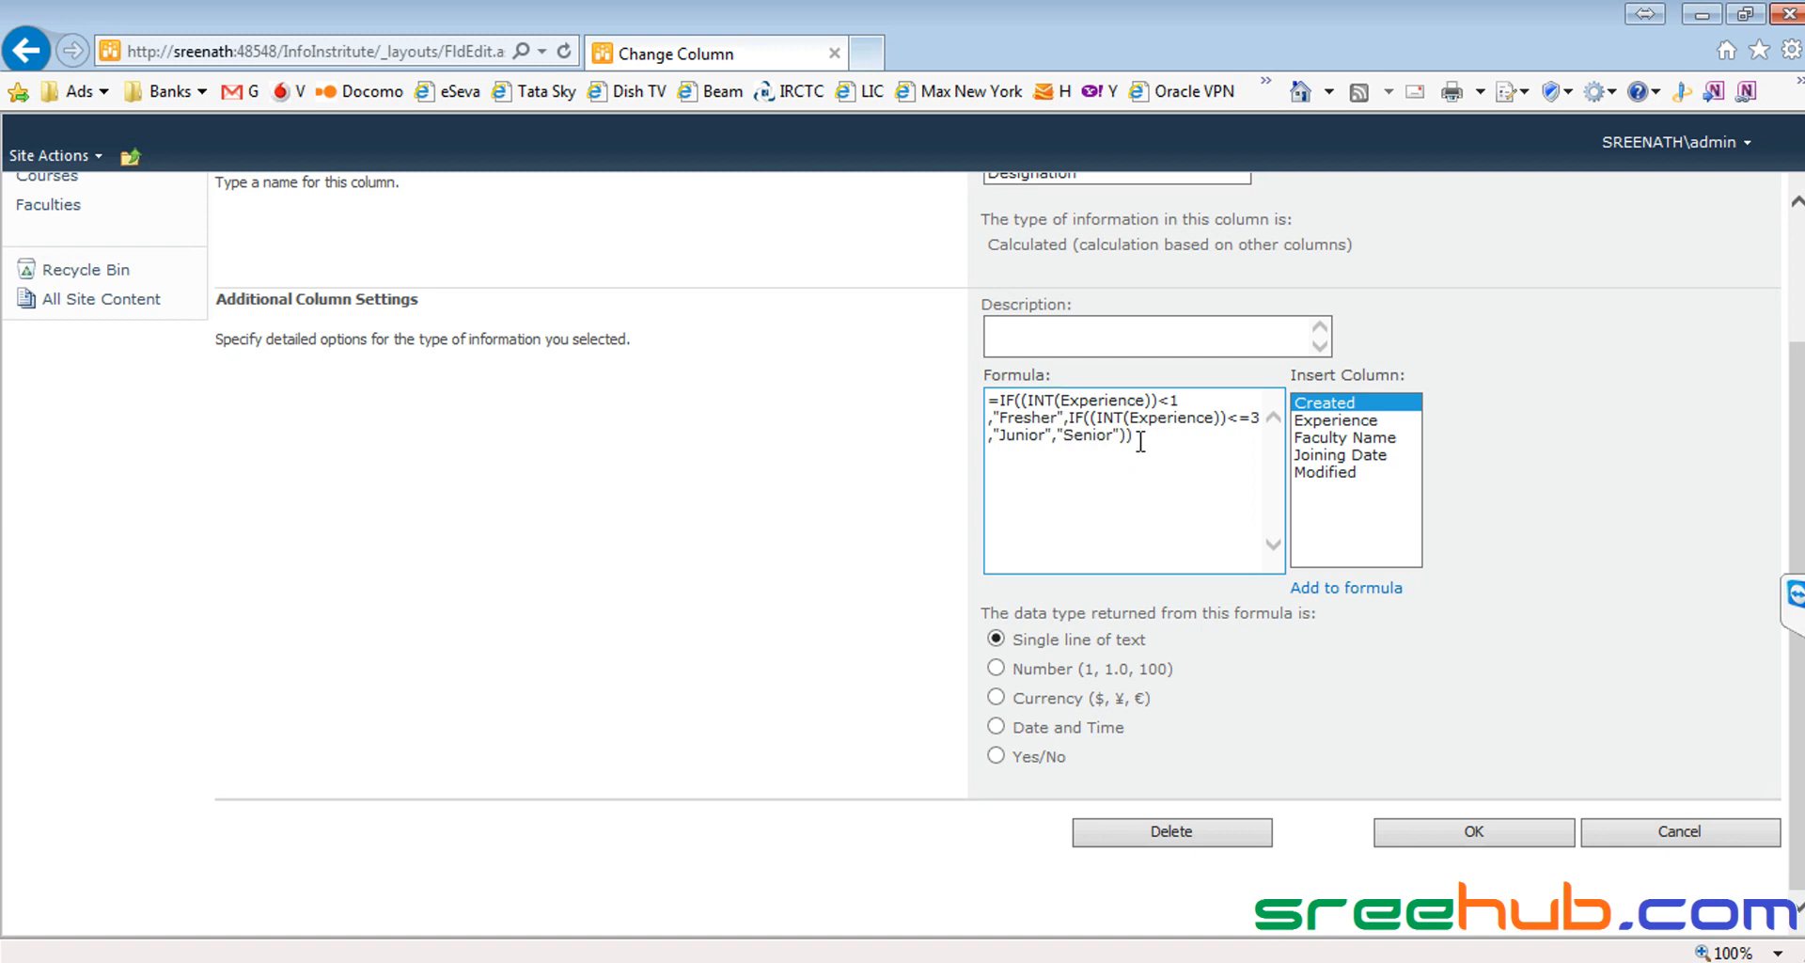
pyautogui.scroll(2, 1142, 448)
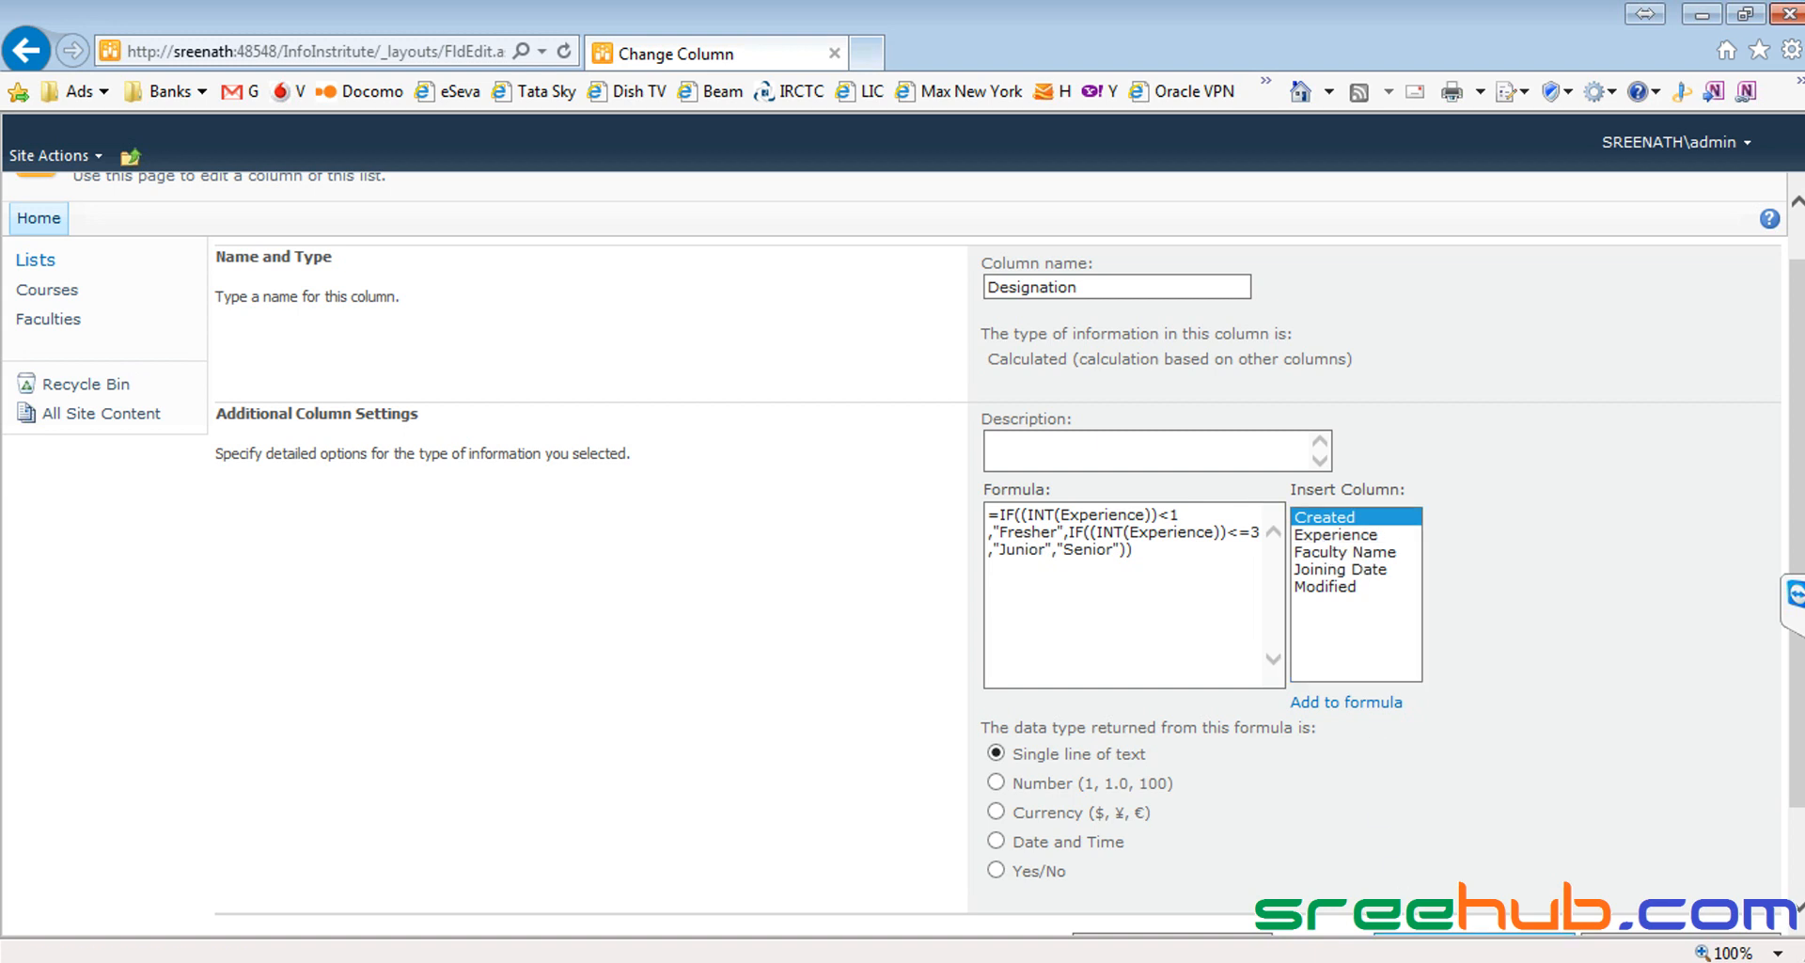
# Step: Check the Experience field in the Notepad++ list of faculty columns, then save the changed Designation column in SharePoint
pyautogui.hotkey('alt', 'Tab')
pyautogui.click(209, 115)
pyautogui.doubleClick(427, 521)
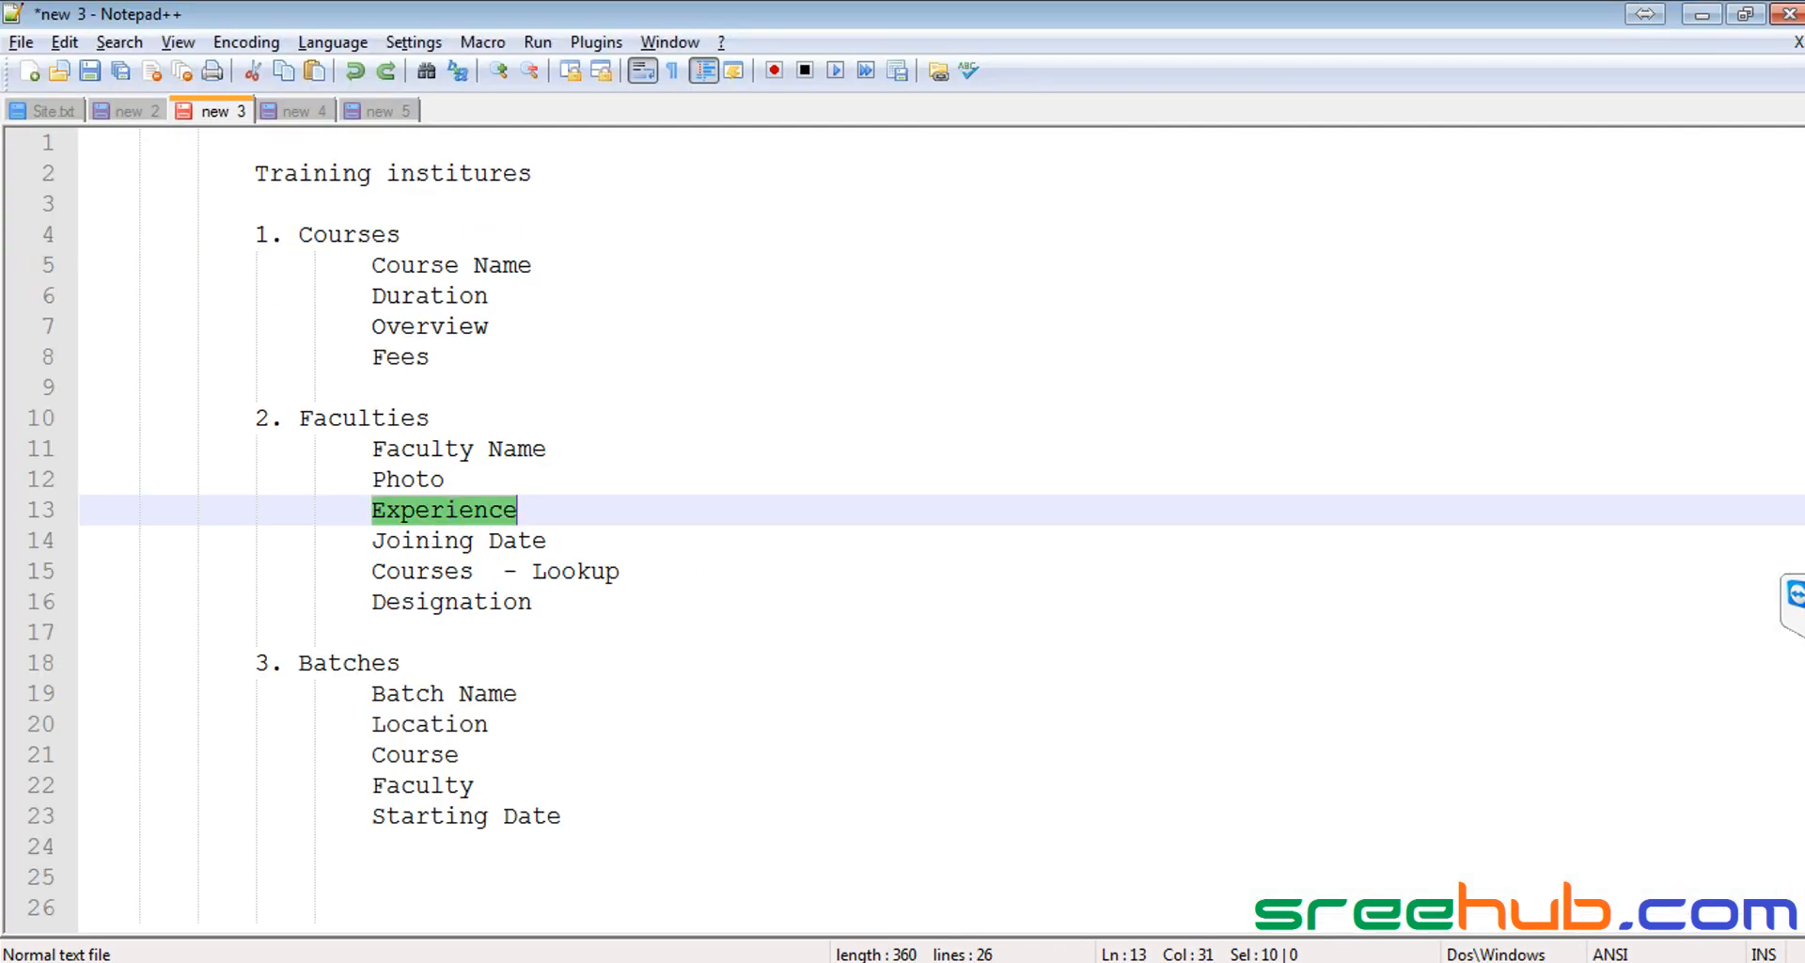
pyautogui.hotkey('alt', 'Tab')
pyautogui.scroll(-1, 1423, 730)
pyautogui.click(1391, 827)
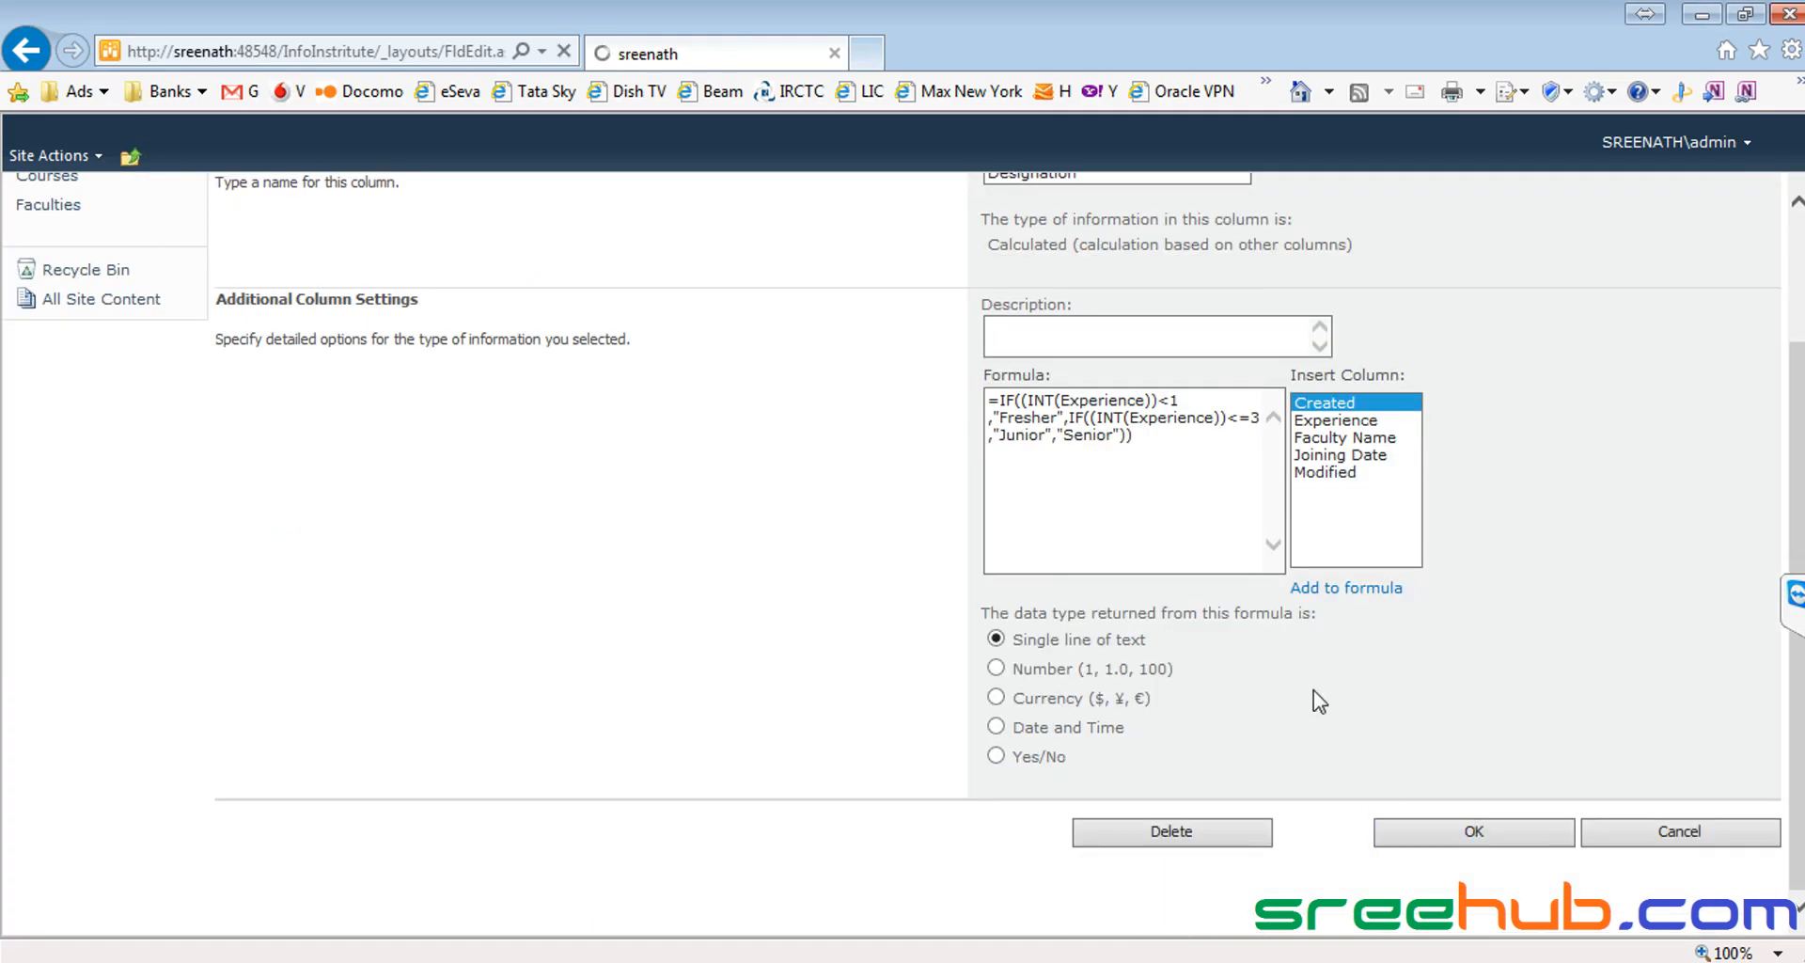
# Step: Open the Experience column's settings and examine its column type and choice values
pyautogui.scroll(-3, 544, 516)
pyautogui.click(282, 489)
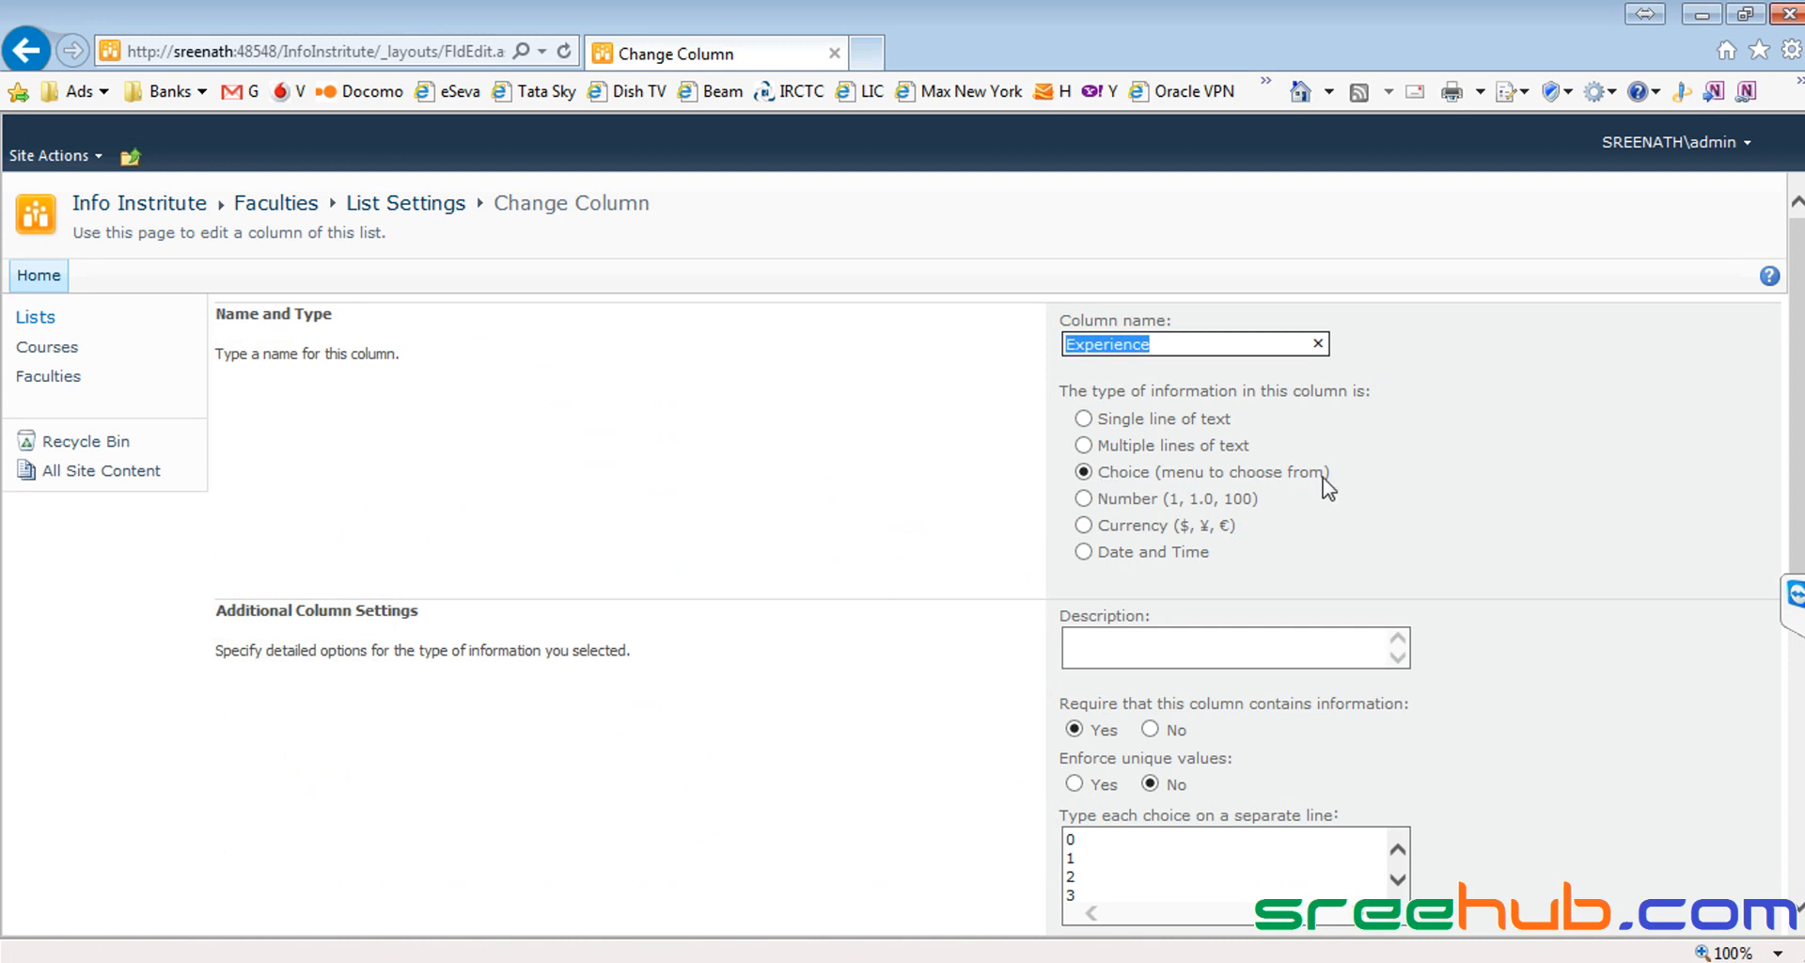
pyautogui.scroll(-2, 878, 488)
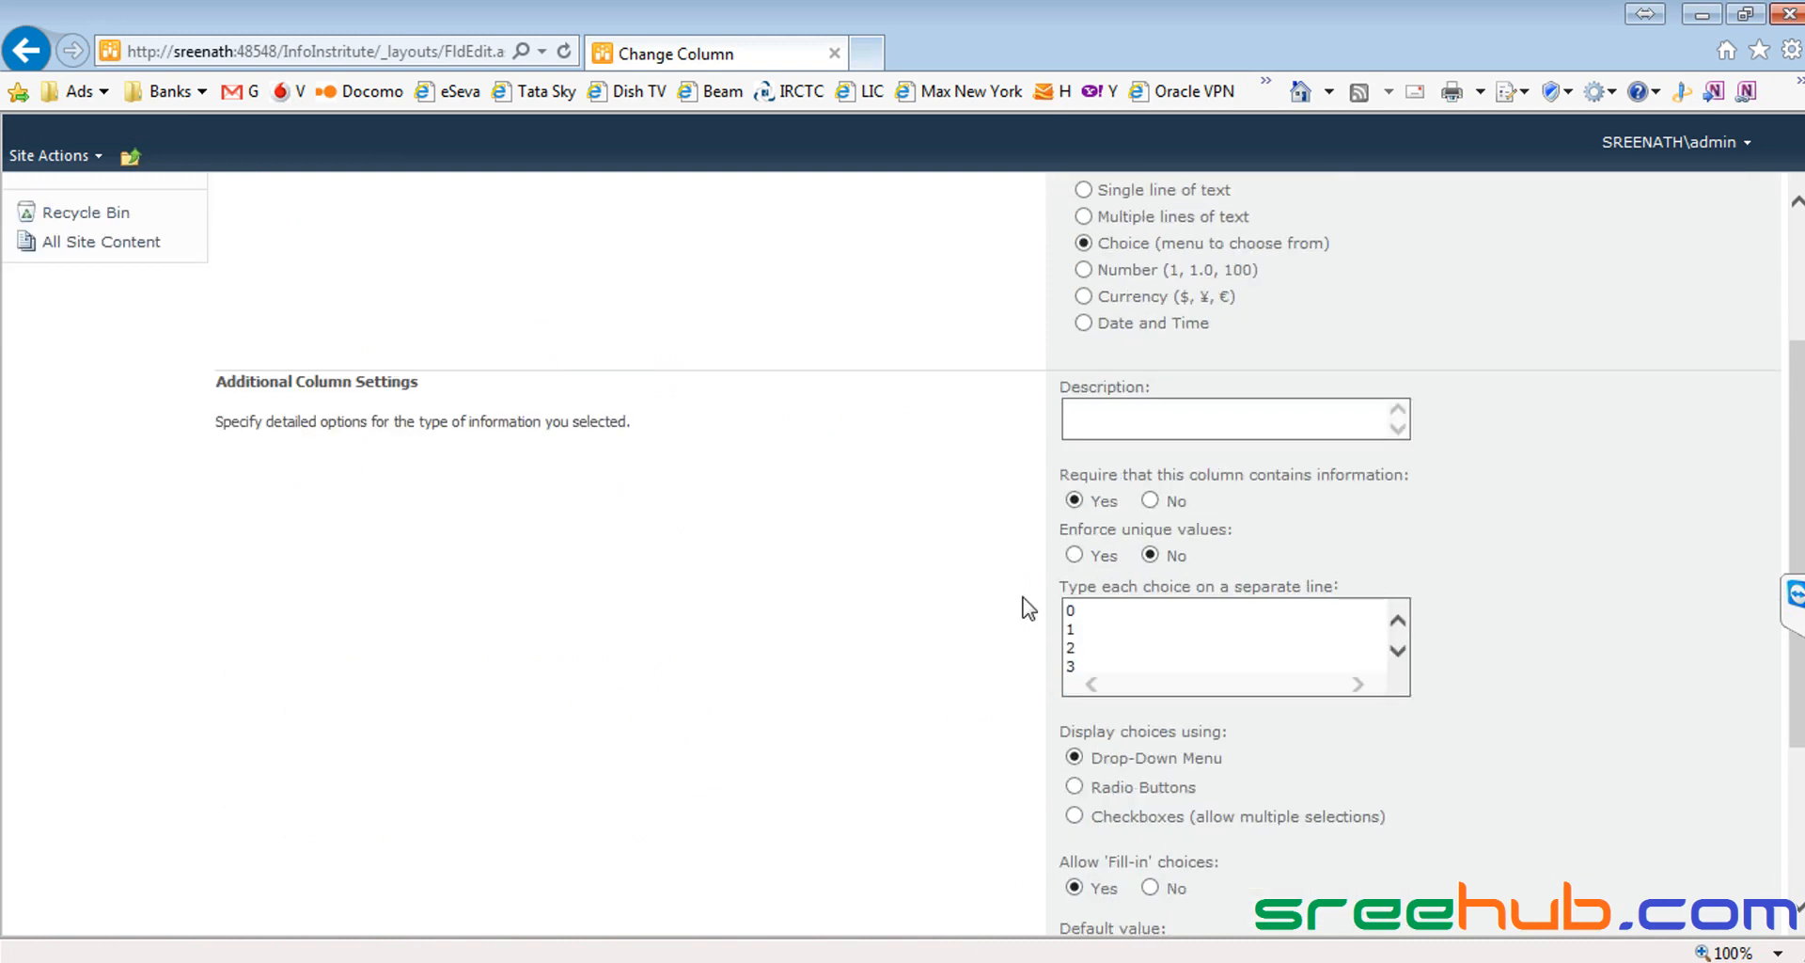
pyautogui.moveTo(1082, 608); pyautogui.dragTo(1041, 647)
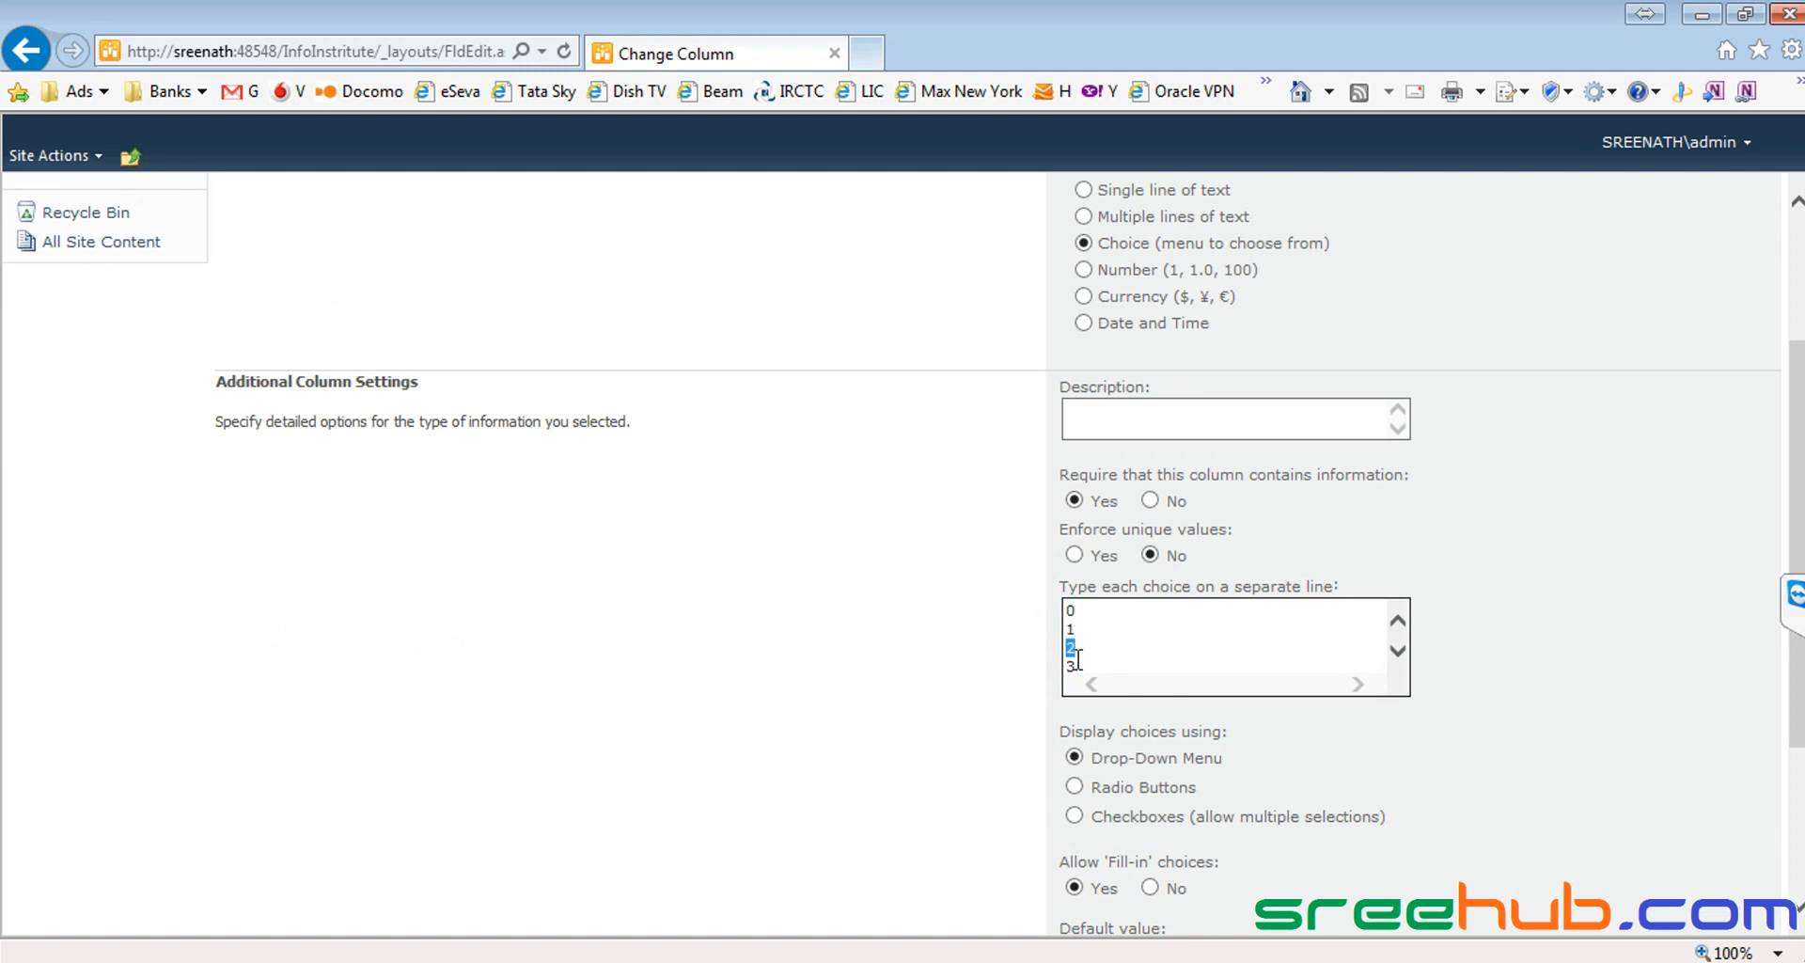
# Step: Try adding arbitrary text after choice 1 in the Experience column's choices, and delete it
pyautogui.click(1082, 612)
pyautogui.moveTo(1082, 627); pyautogui.dragTo(1073, 643)
pyautogui.click(1081, 629)
pyautogui.write('efsdfasd')
pyautogui.moveTo(1070, 628); pyautogui.dragTo(1200, 639)
pyautogui.press('Delete')
# Step: Switch to the Notepad++ formula notes and examine how the Designation formula compares Experience with the number 1
pyautogui.hotkey('alt', 'Tab')
pyautogui.click(293, 111)
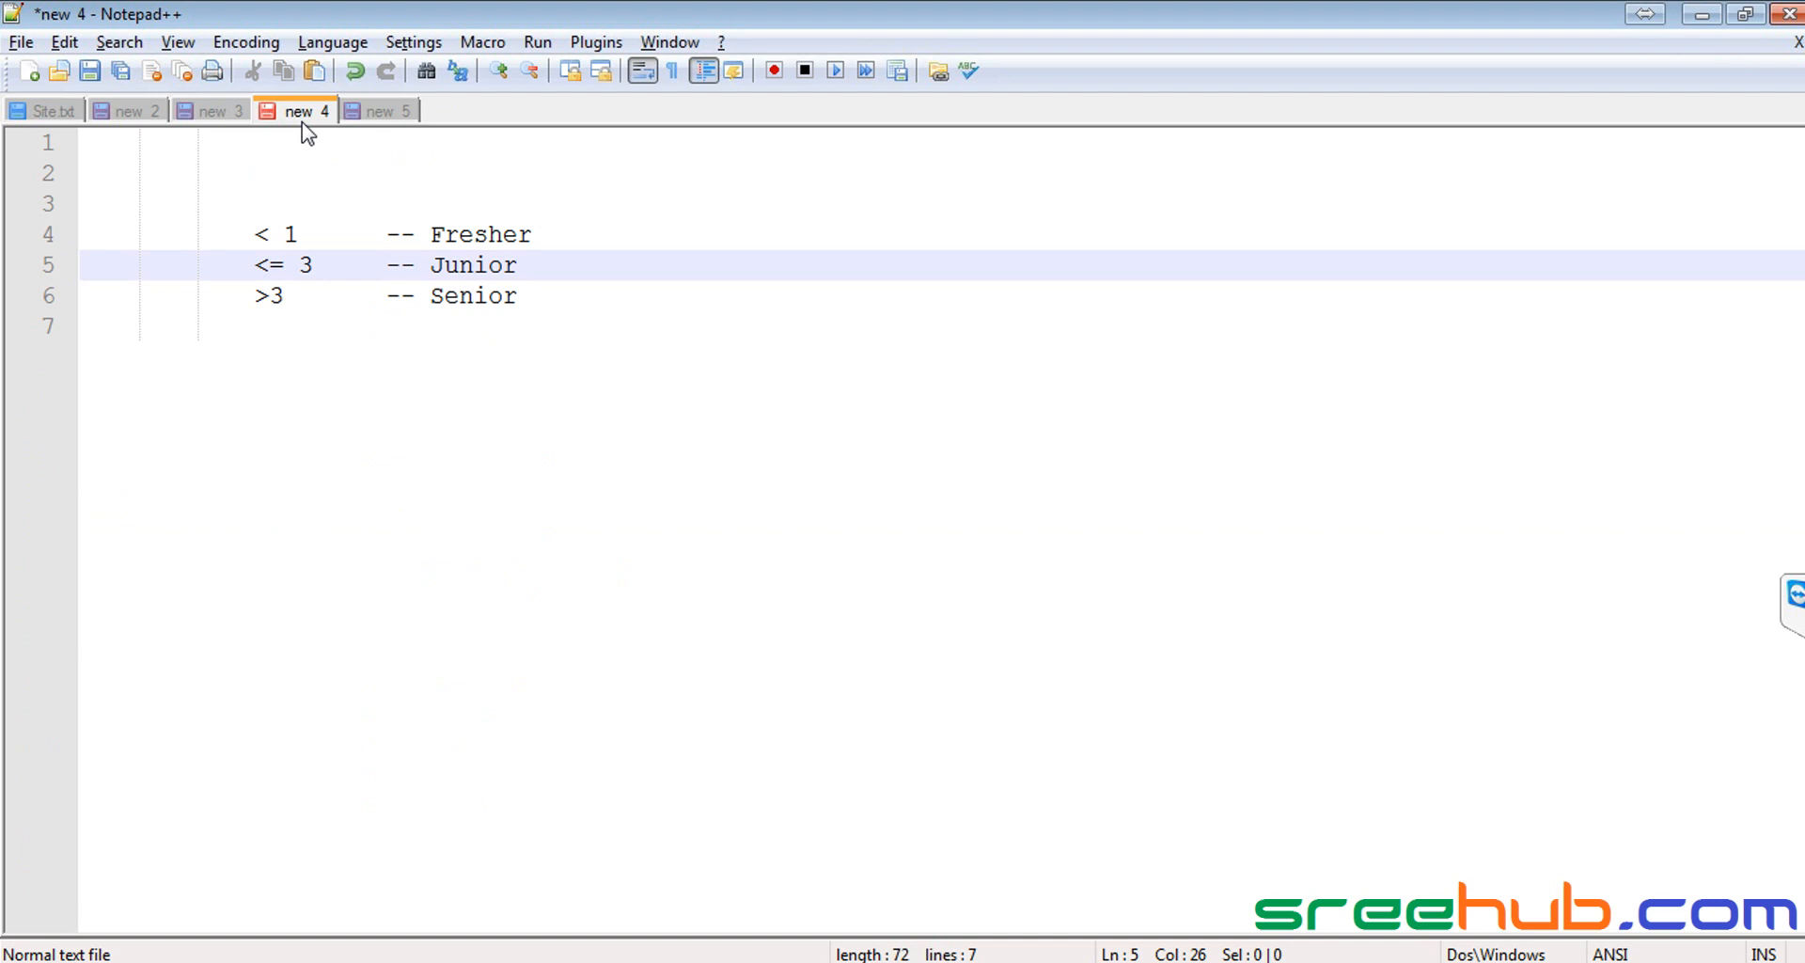
pyautogui.click(371, 111)
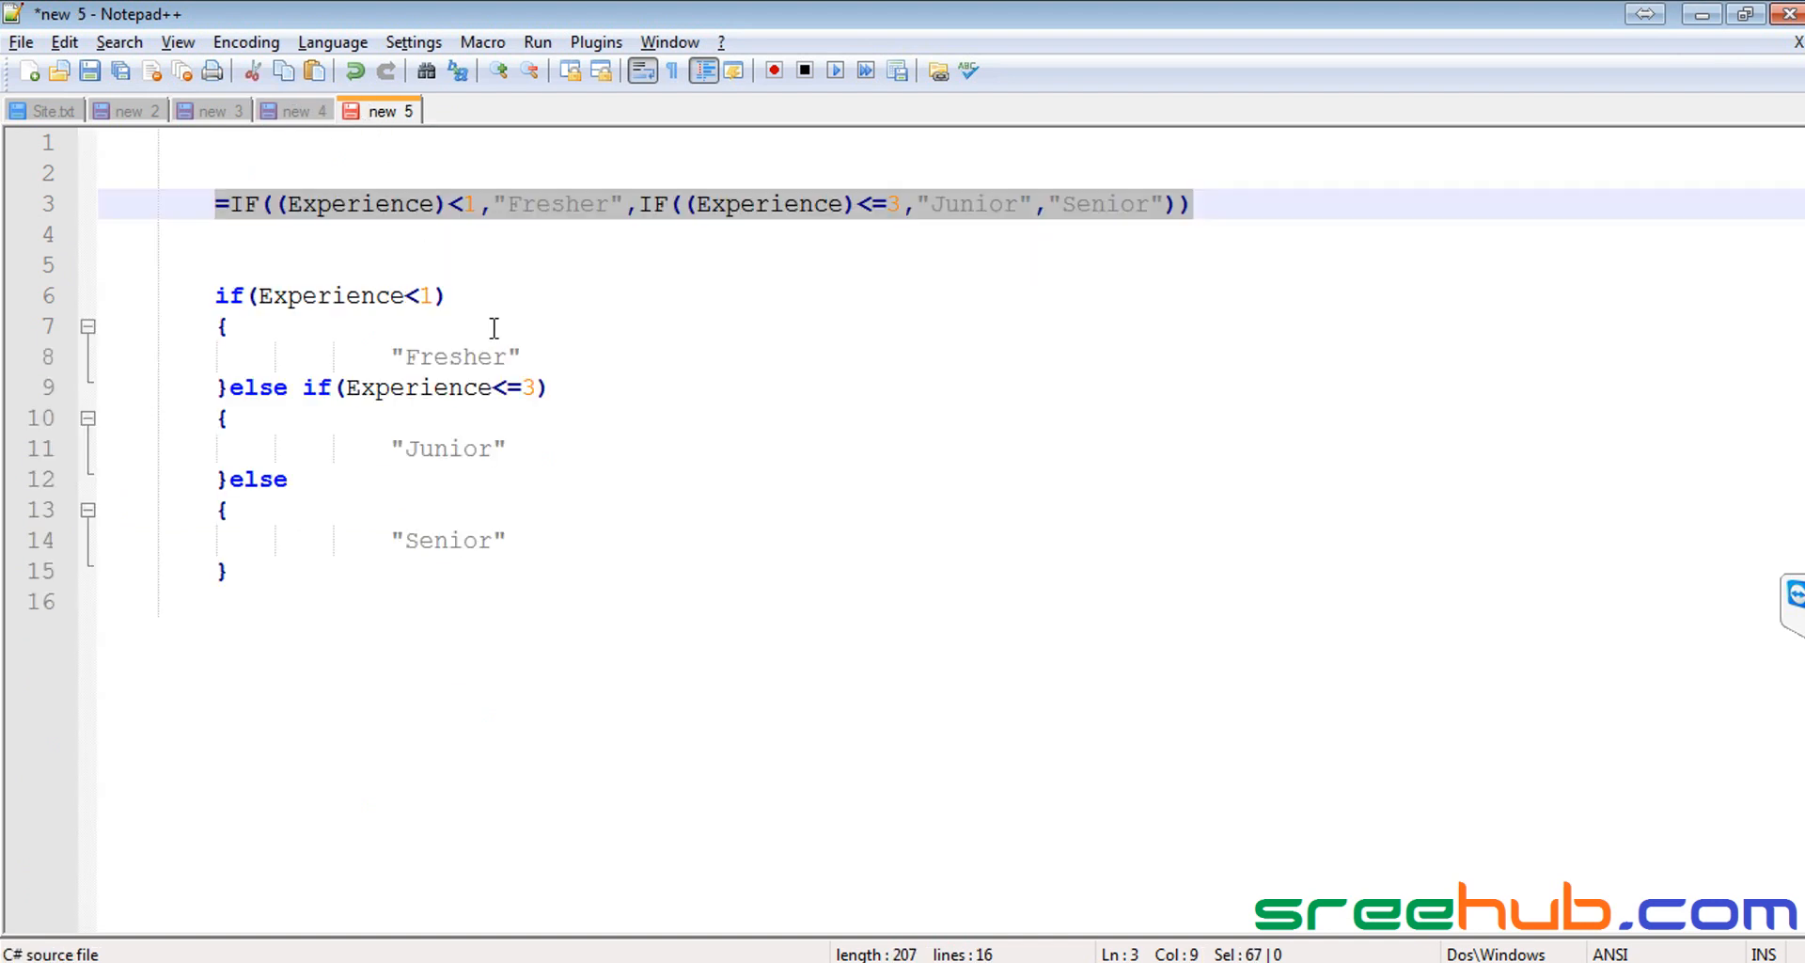
pyautogui.doubleClick(468, 205)
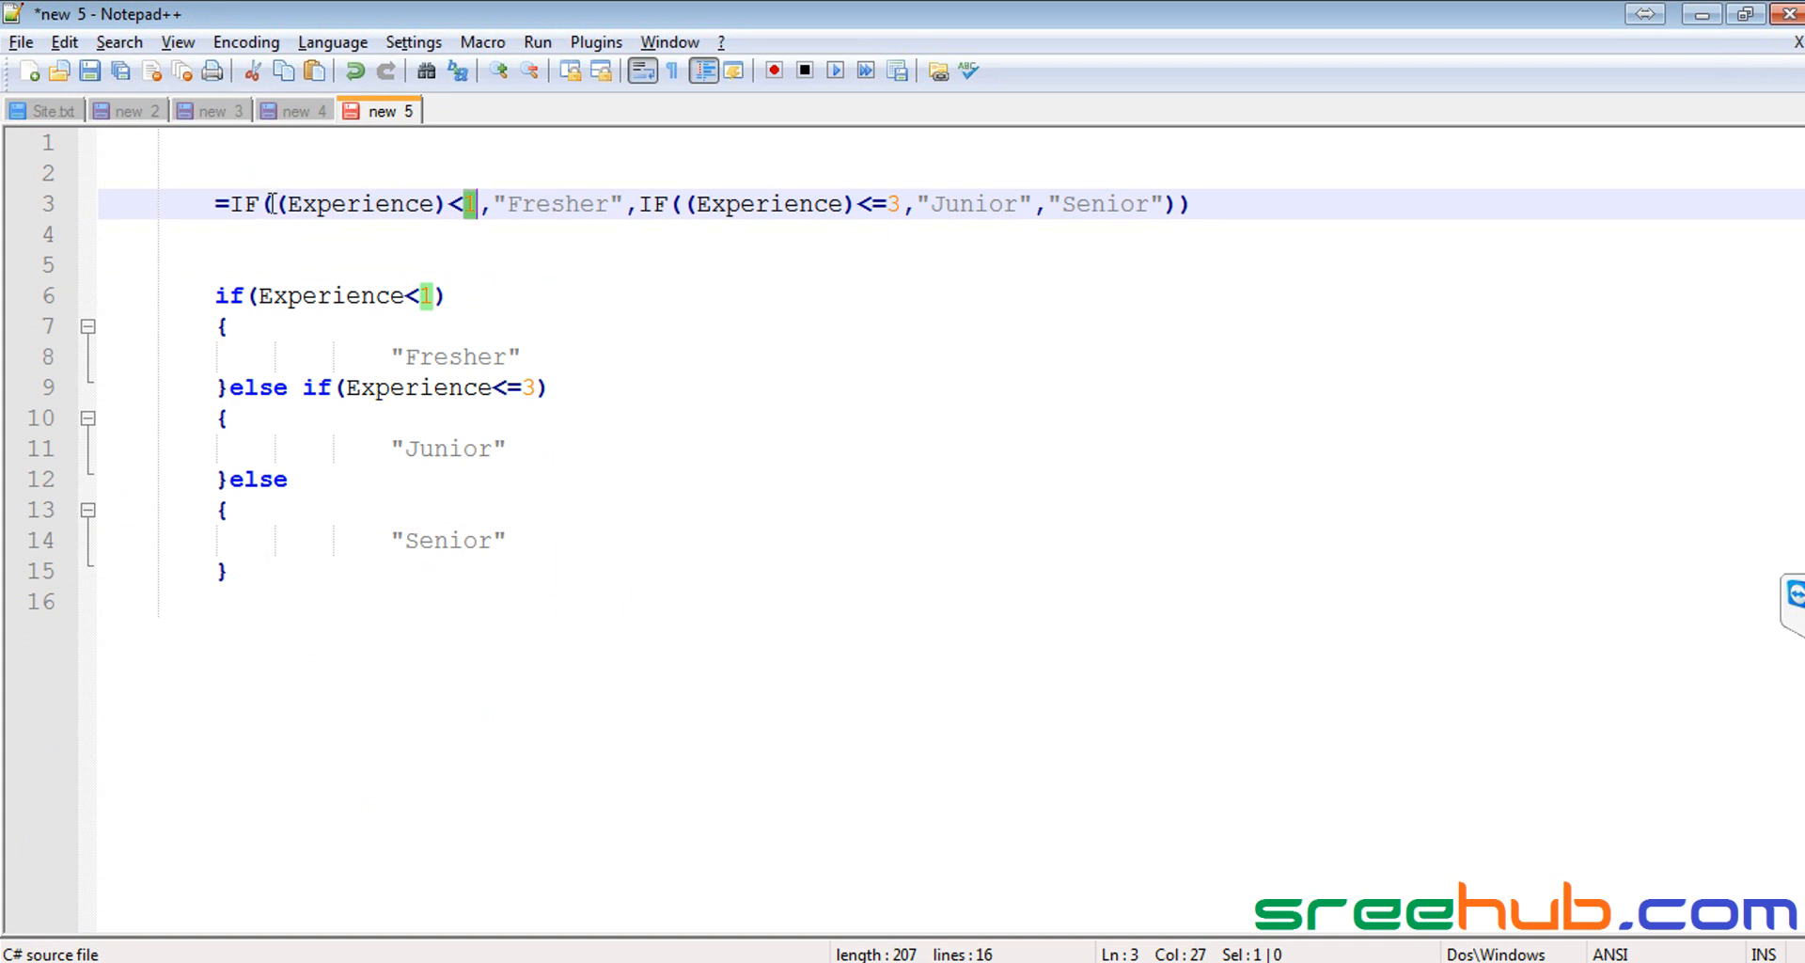
pyautogui.moveTo(275, 203); pyautogui.dragTo(449, 203)
pyautogui.click(465, 203)
pyautogui.doubleClick(469, 203)
pyautogui.moveTo(276, 203); pyautogui.dragTo(448, 203)
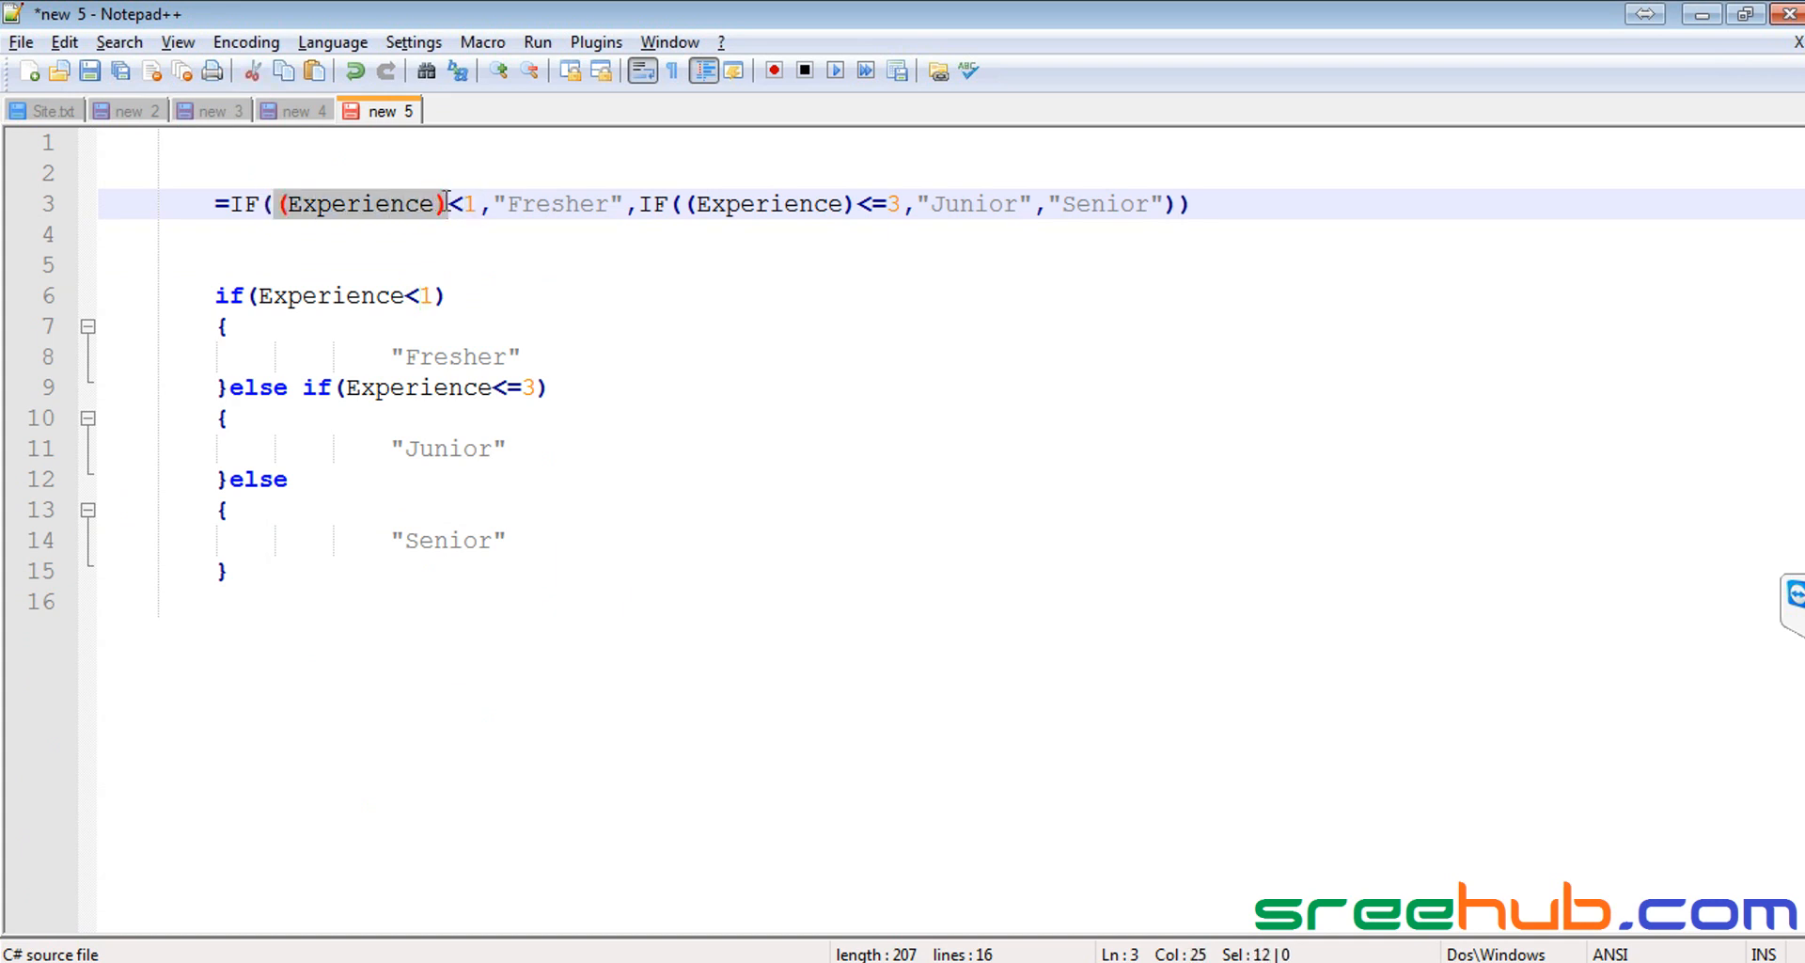
# Step: Write the conversion example INT("1") <1 on the line below the Designation formula in the notes
pyautogui.click(400, 222)
pyautogui.write('"1" <1')
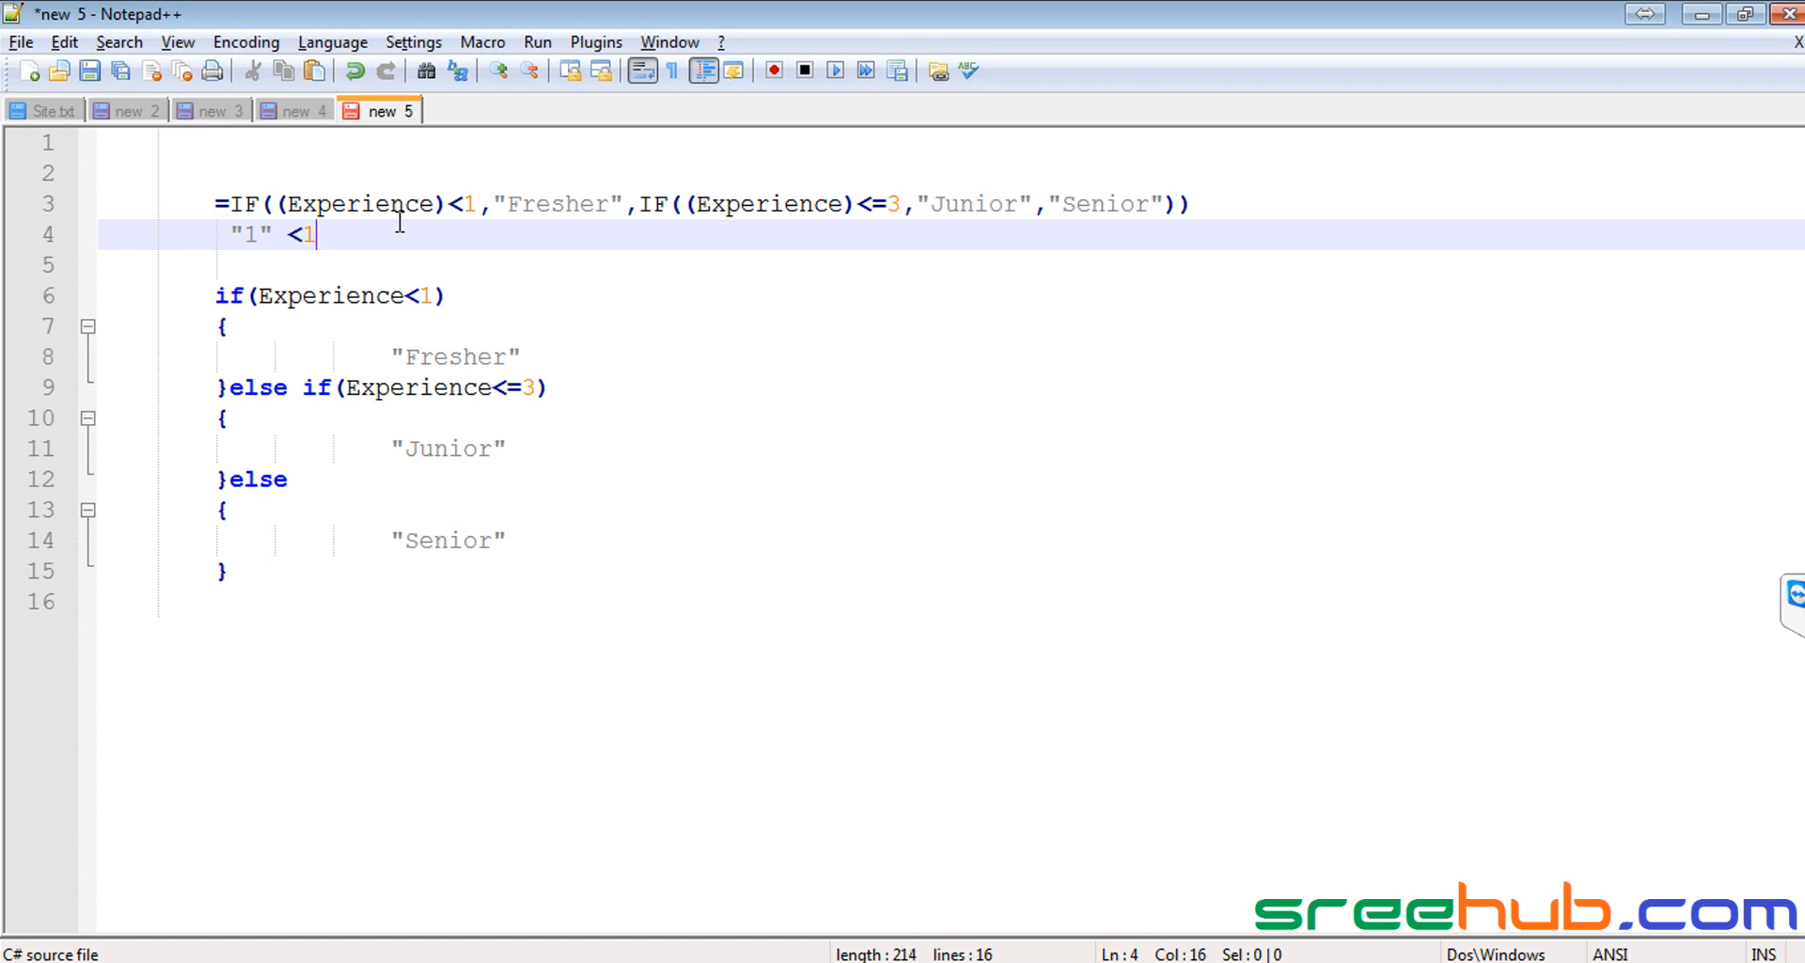
pyautogui.hotkey('shift', 'Home')
pyautogui.press('Left')
pyautogui.press('Right')
pyautogui.write('INT(')
pyautogui.press('End')
pyautogui.press('Down')
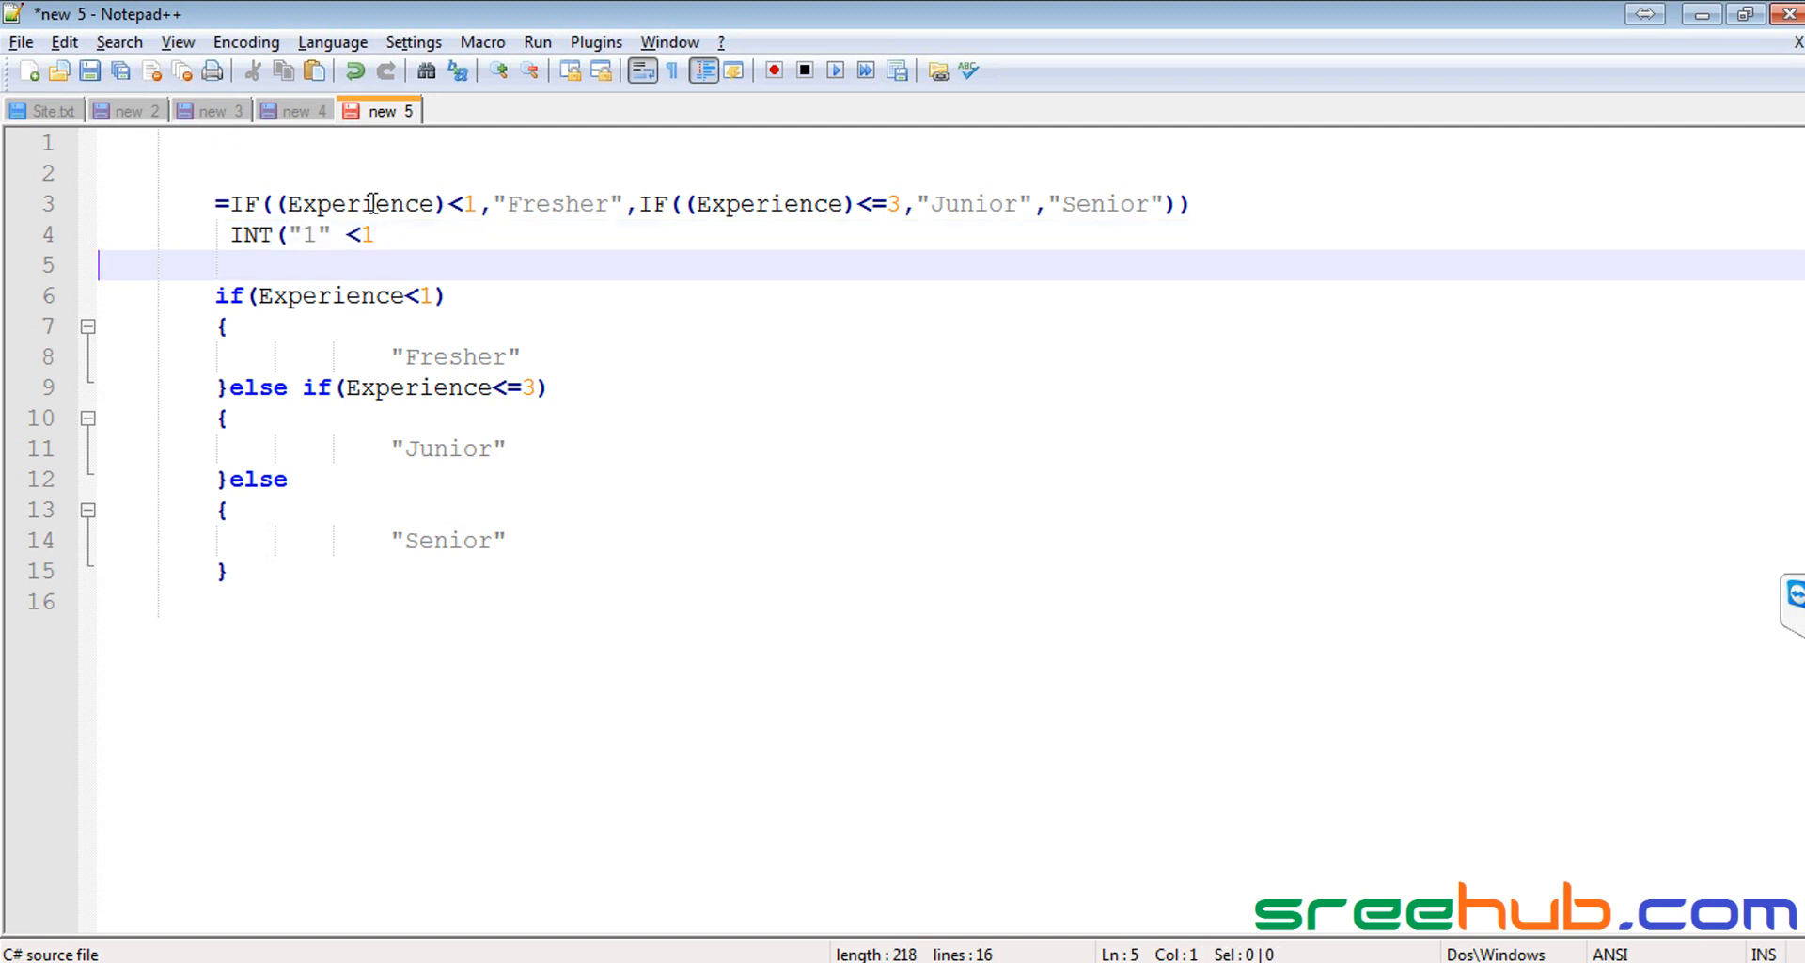
pyautogui.click(335, 235)
pyautogui.write(')')
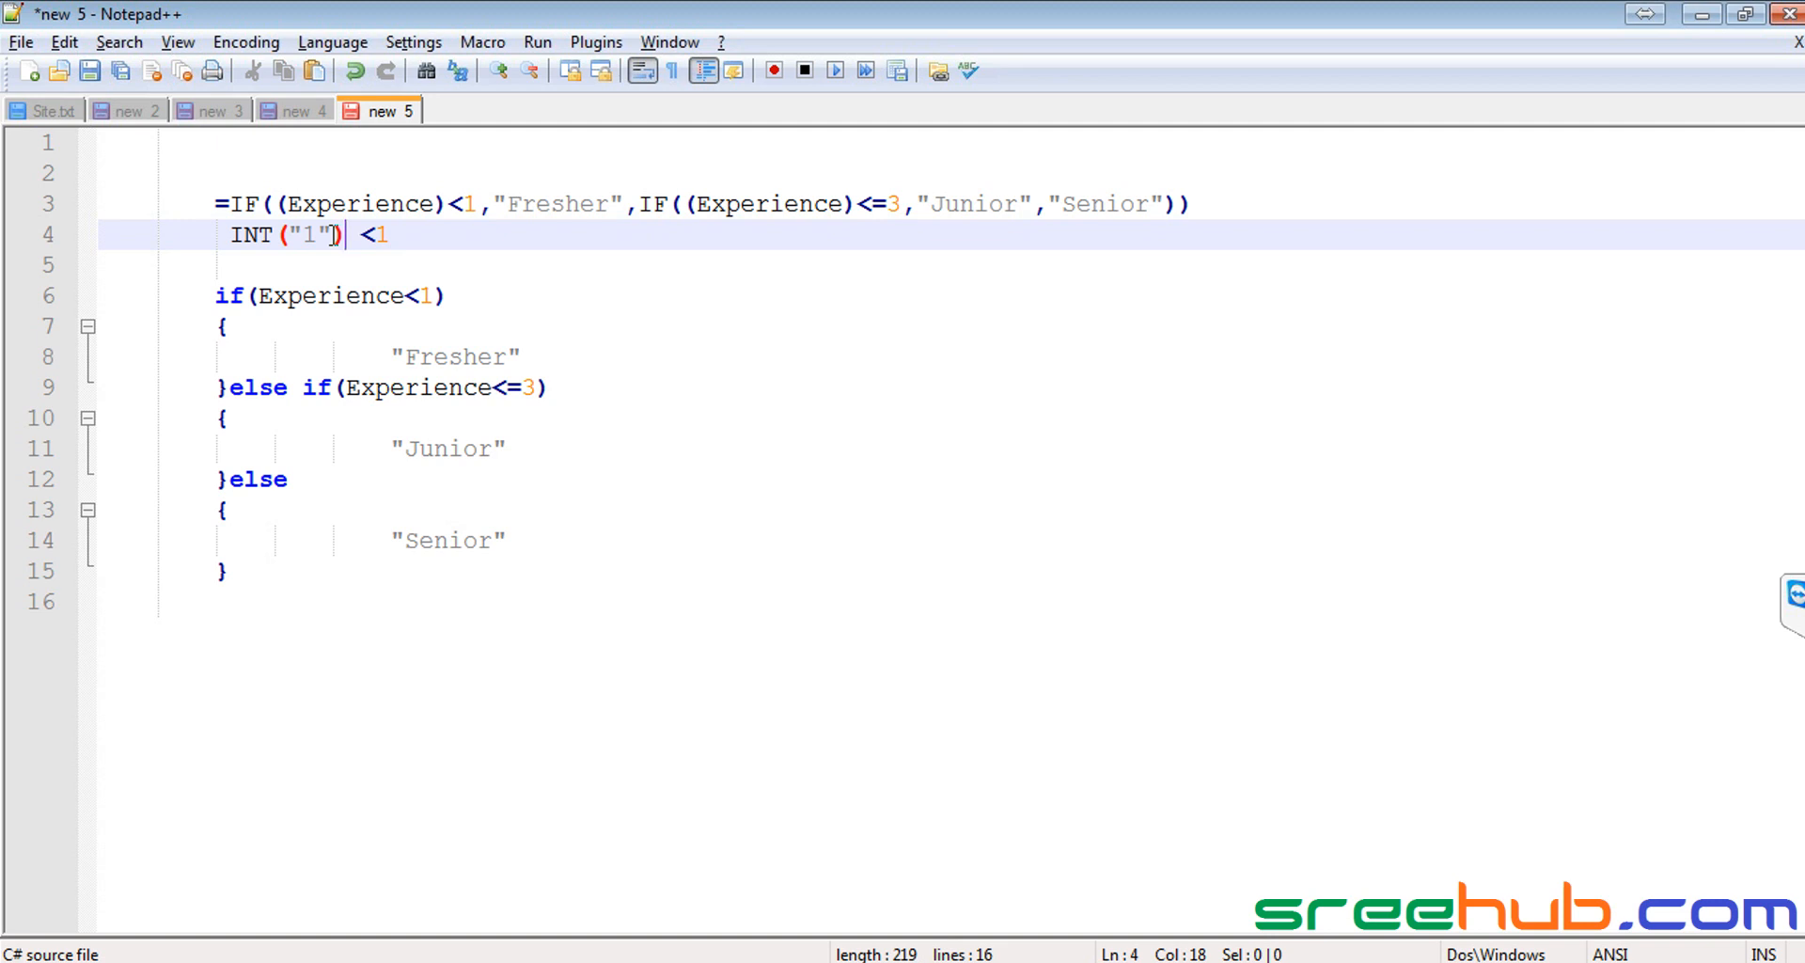
# Step: Switch back to SharePoint, check Faculty1's Designation in the Faculties list, and open the list's settings
pyautogui.hotkey('alt', 'Tab')
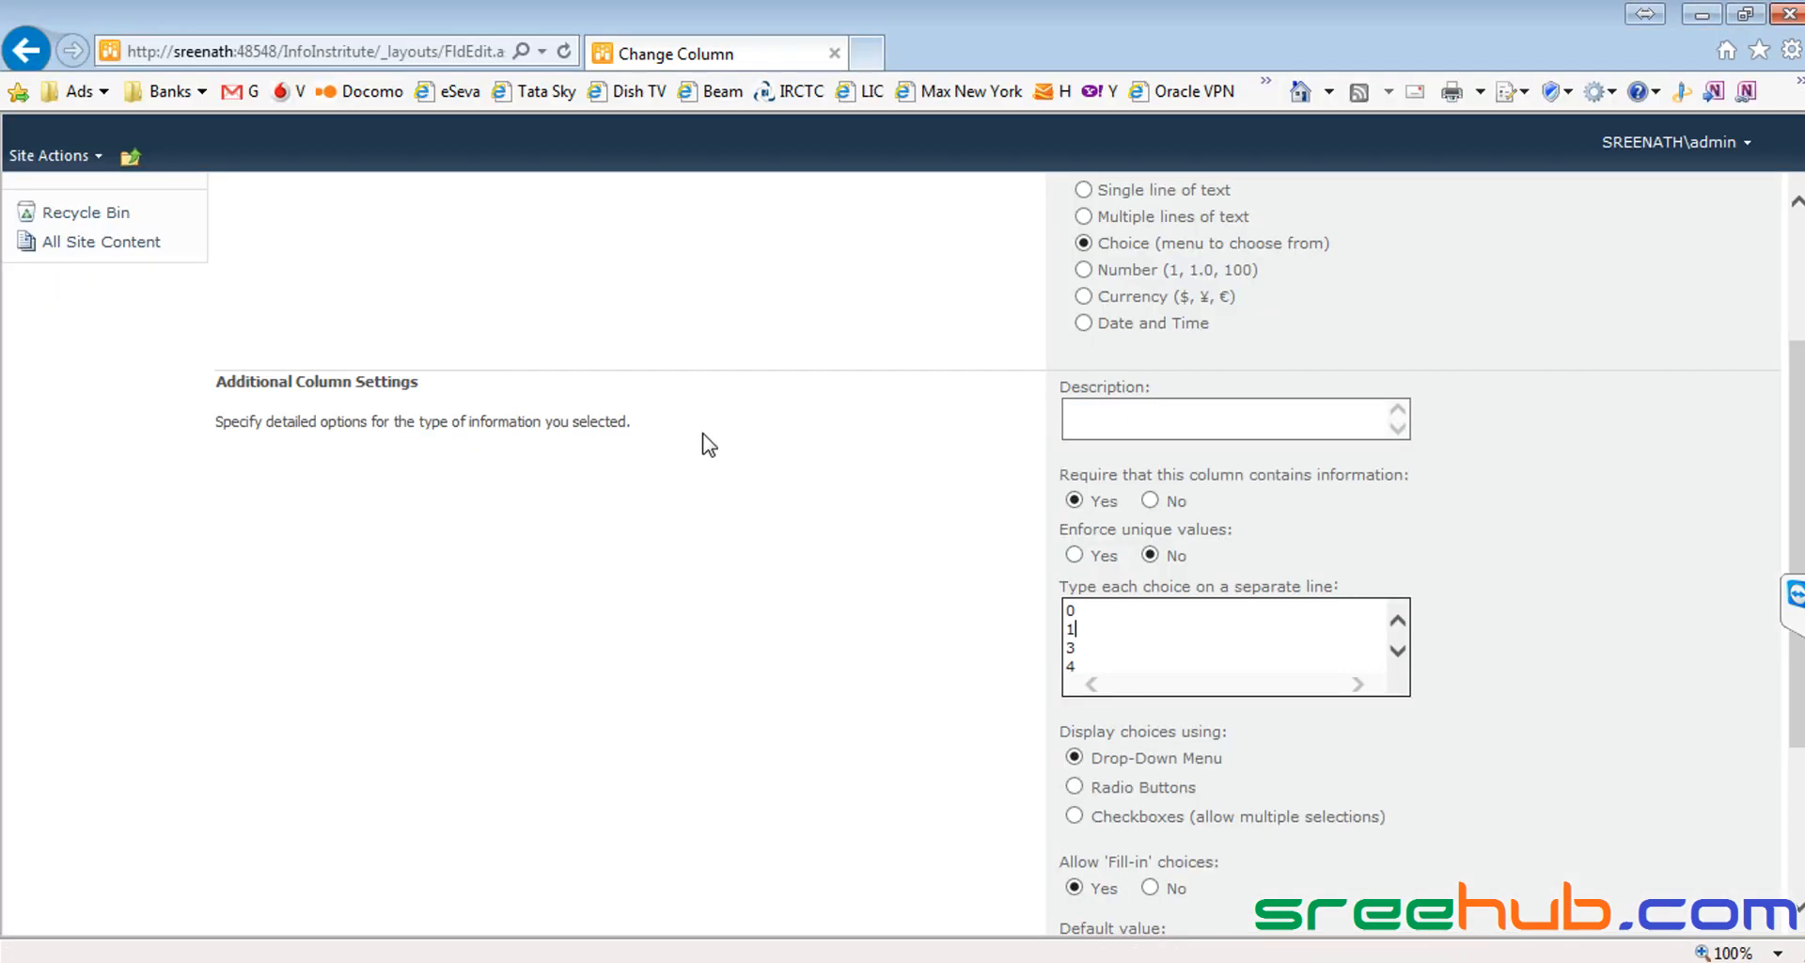
pyautogui.scroll(-2, 1246, 631)
pyautogui.scroll(3, 885, 521)
pyautogui.click(42, 381)
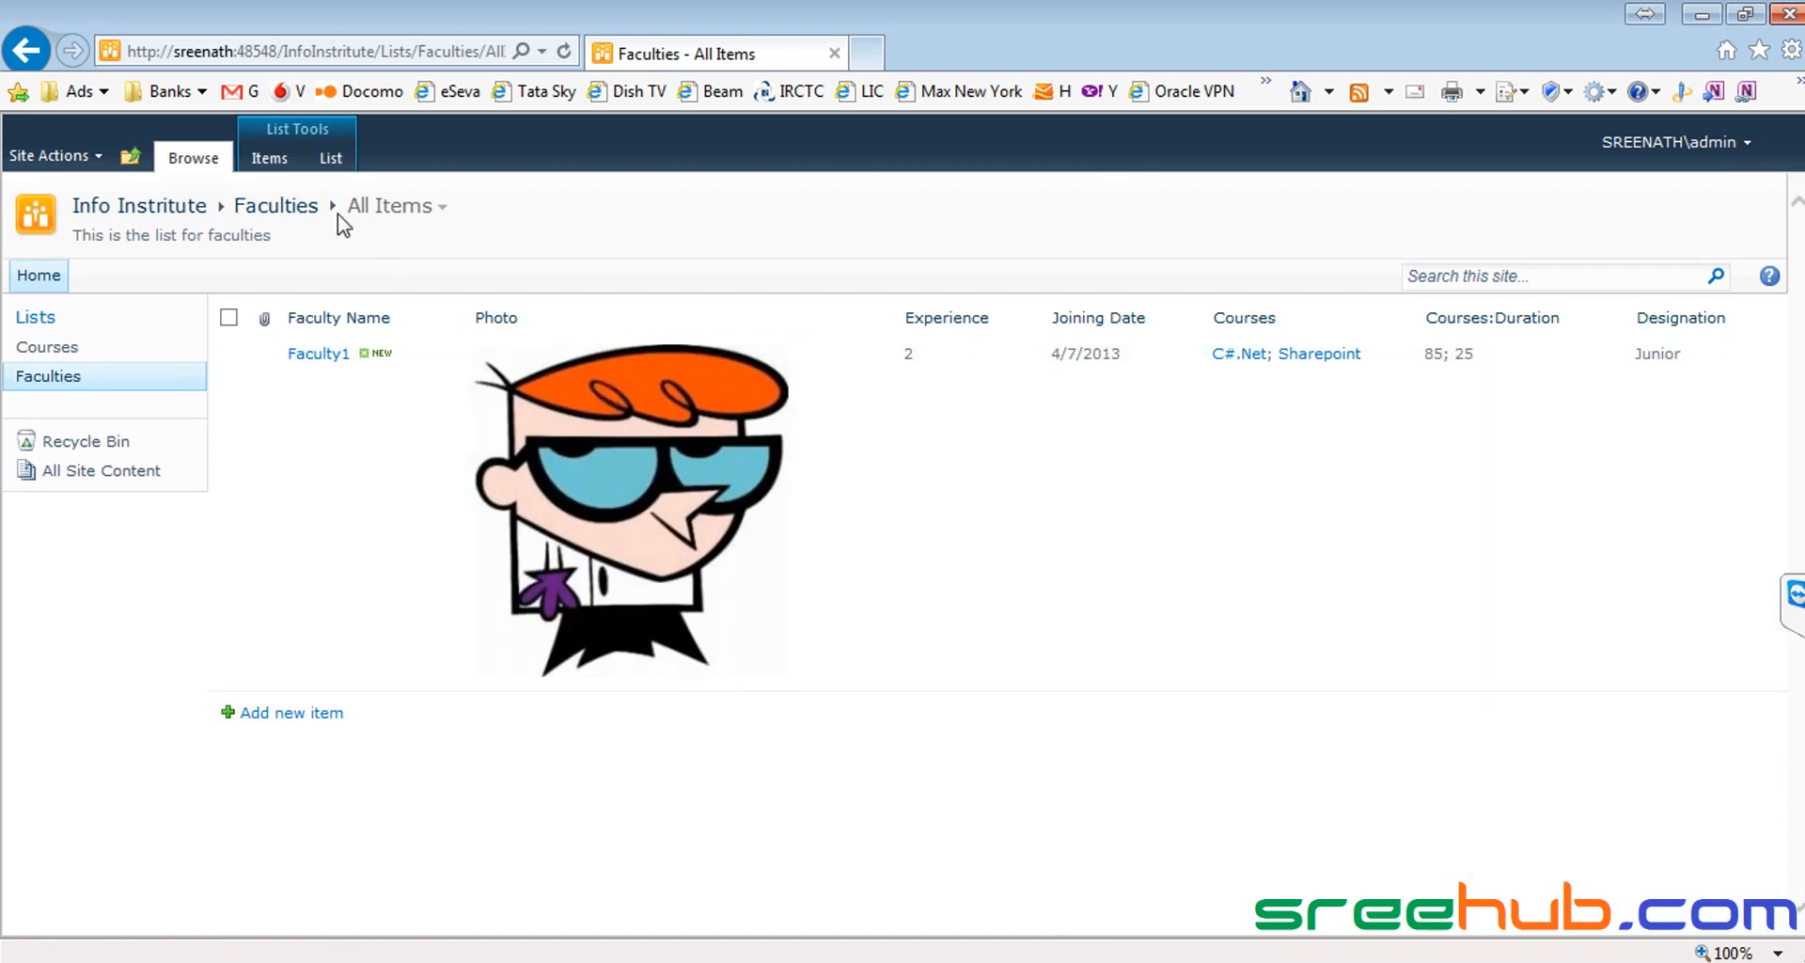
pyautogui.click(331, 159)
pyautogui.click(1565, 228)
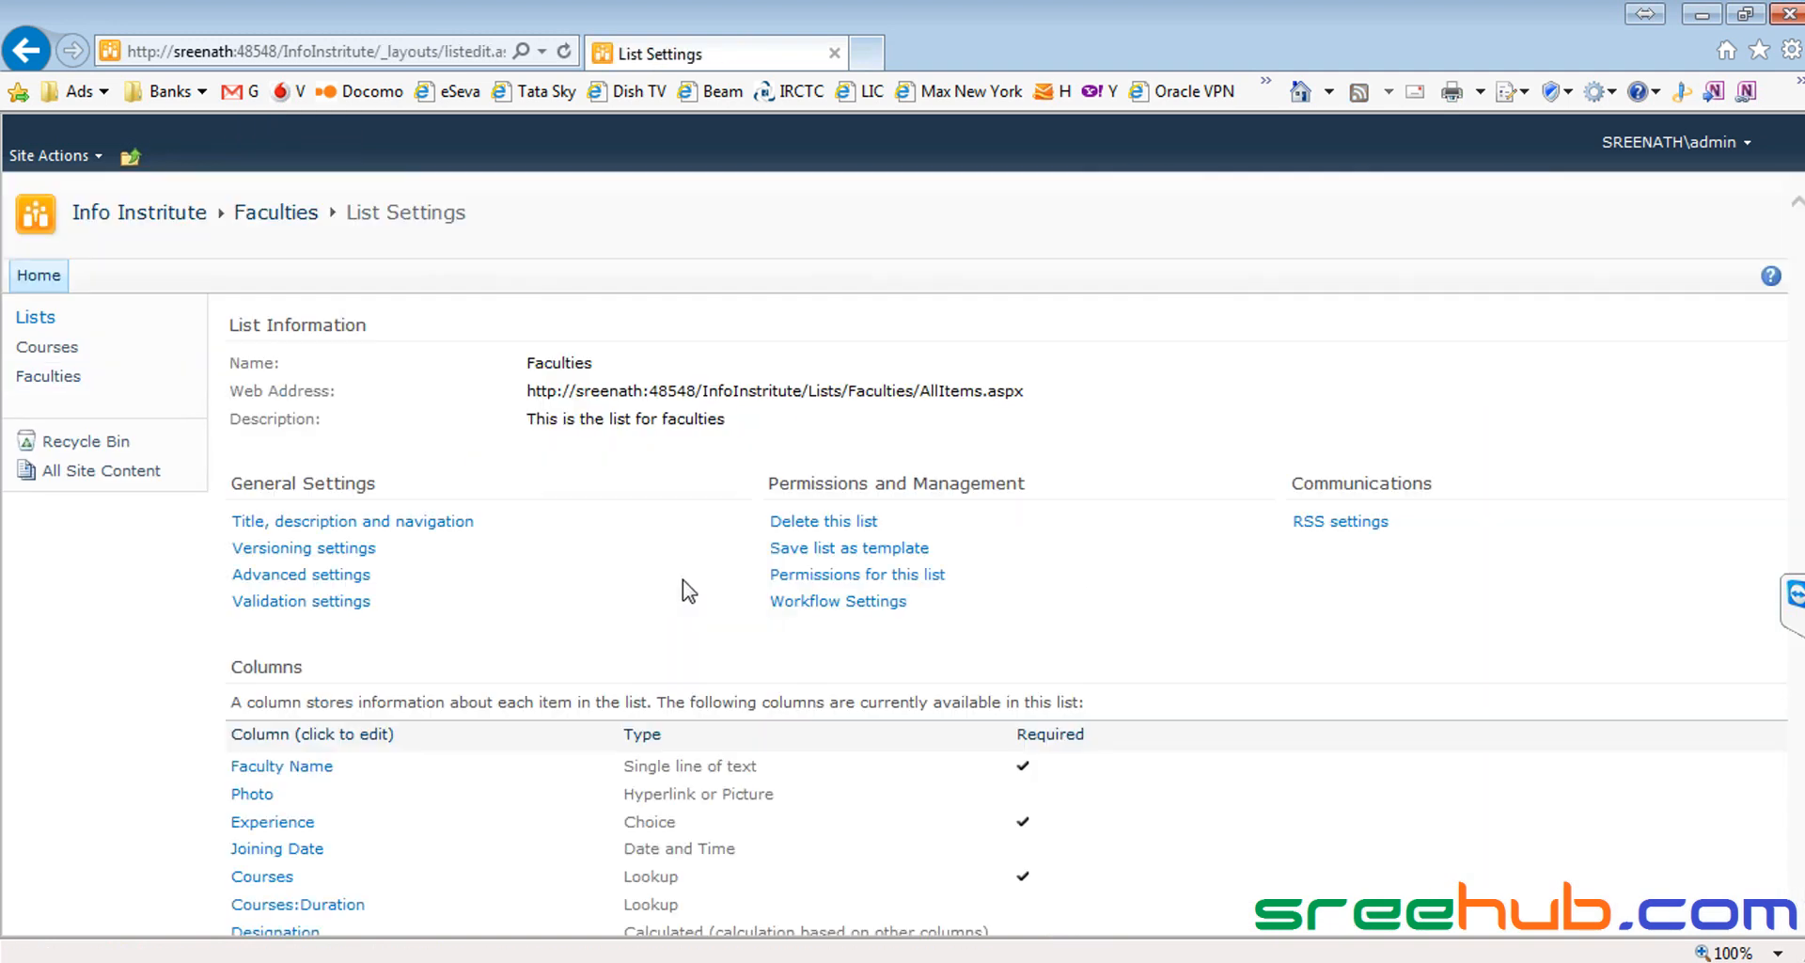
# Step: Open the Designation column's settings to examine its formula, and return to the Faculties list to check Faculty1's Designation
pyautogui.scroll(-3, 391, 677)
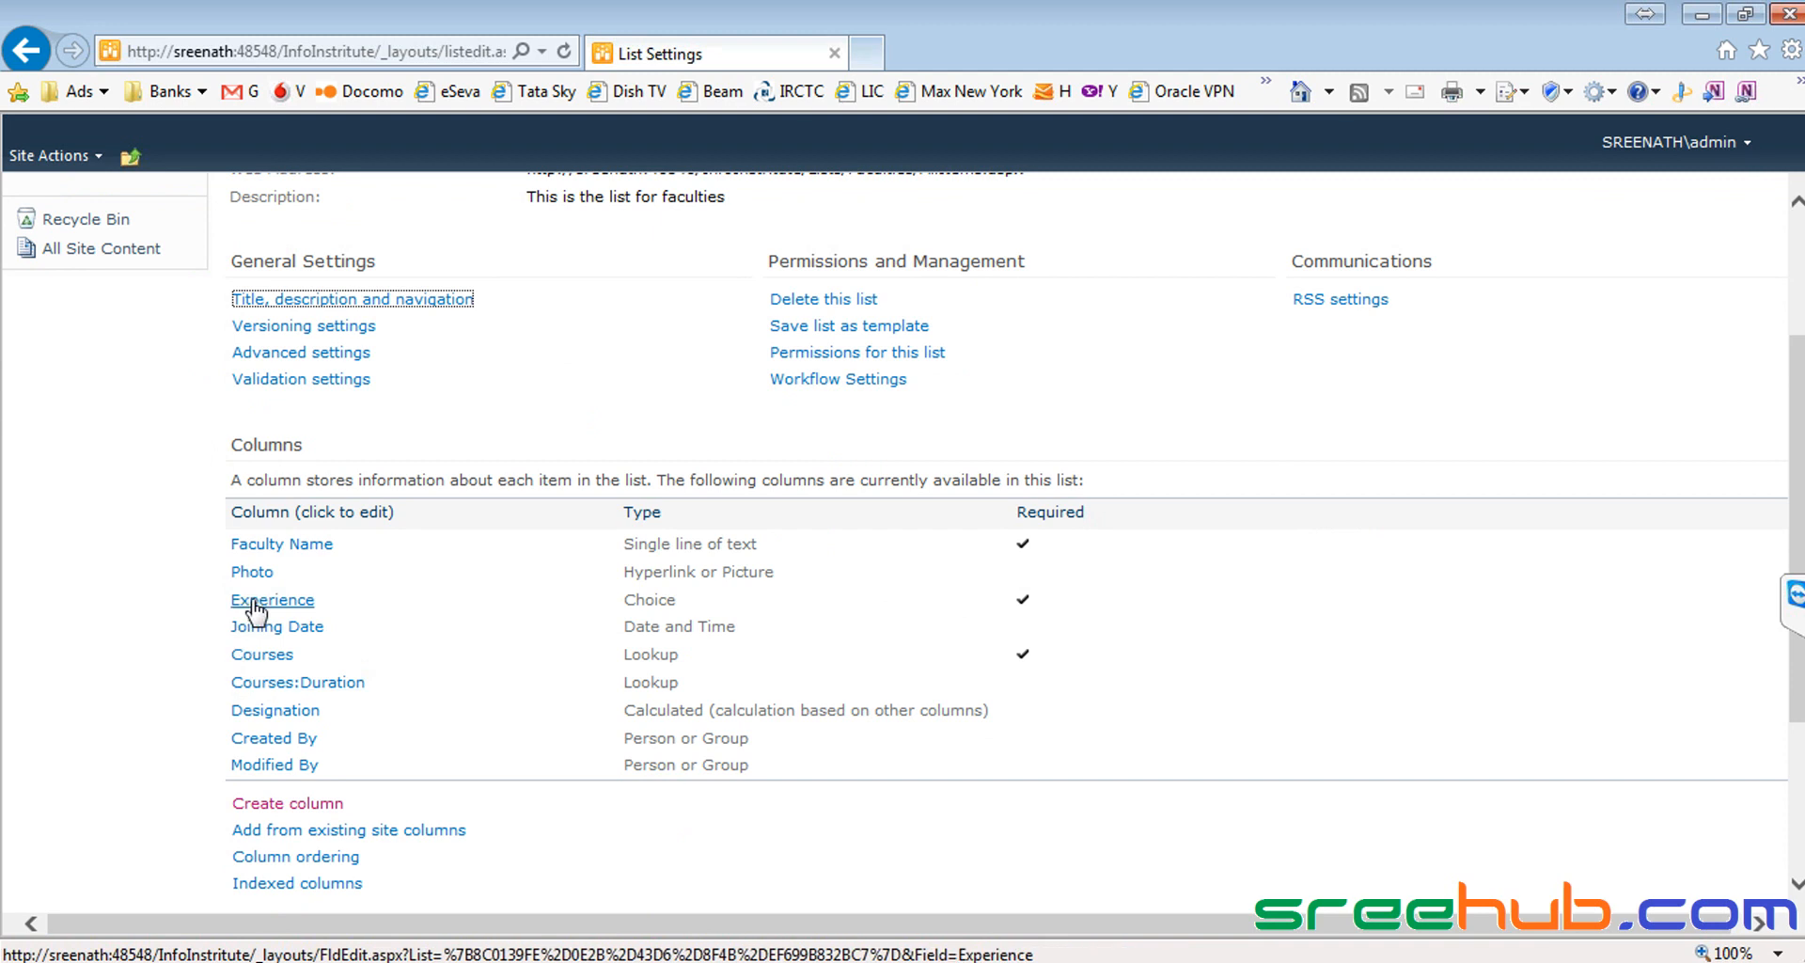
pyautogui.click(272, 707)
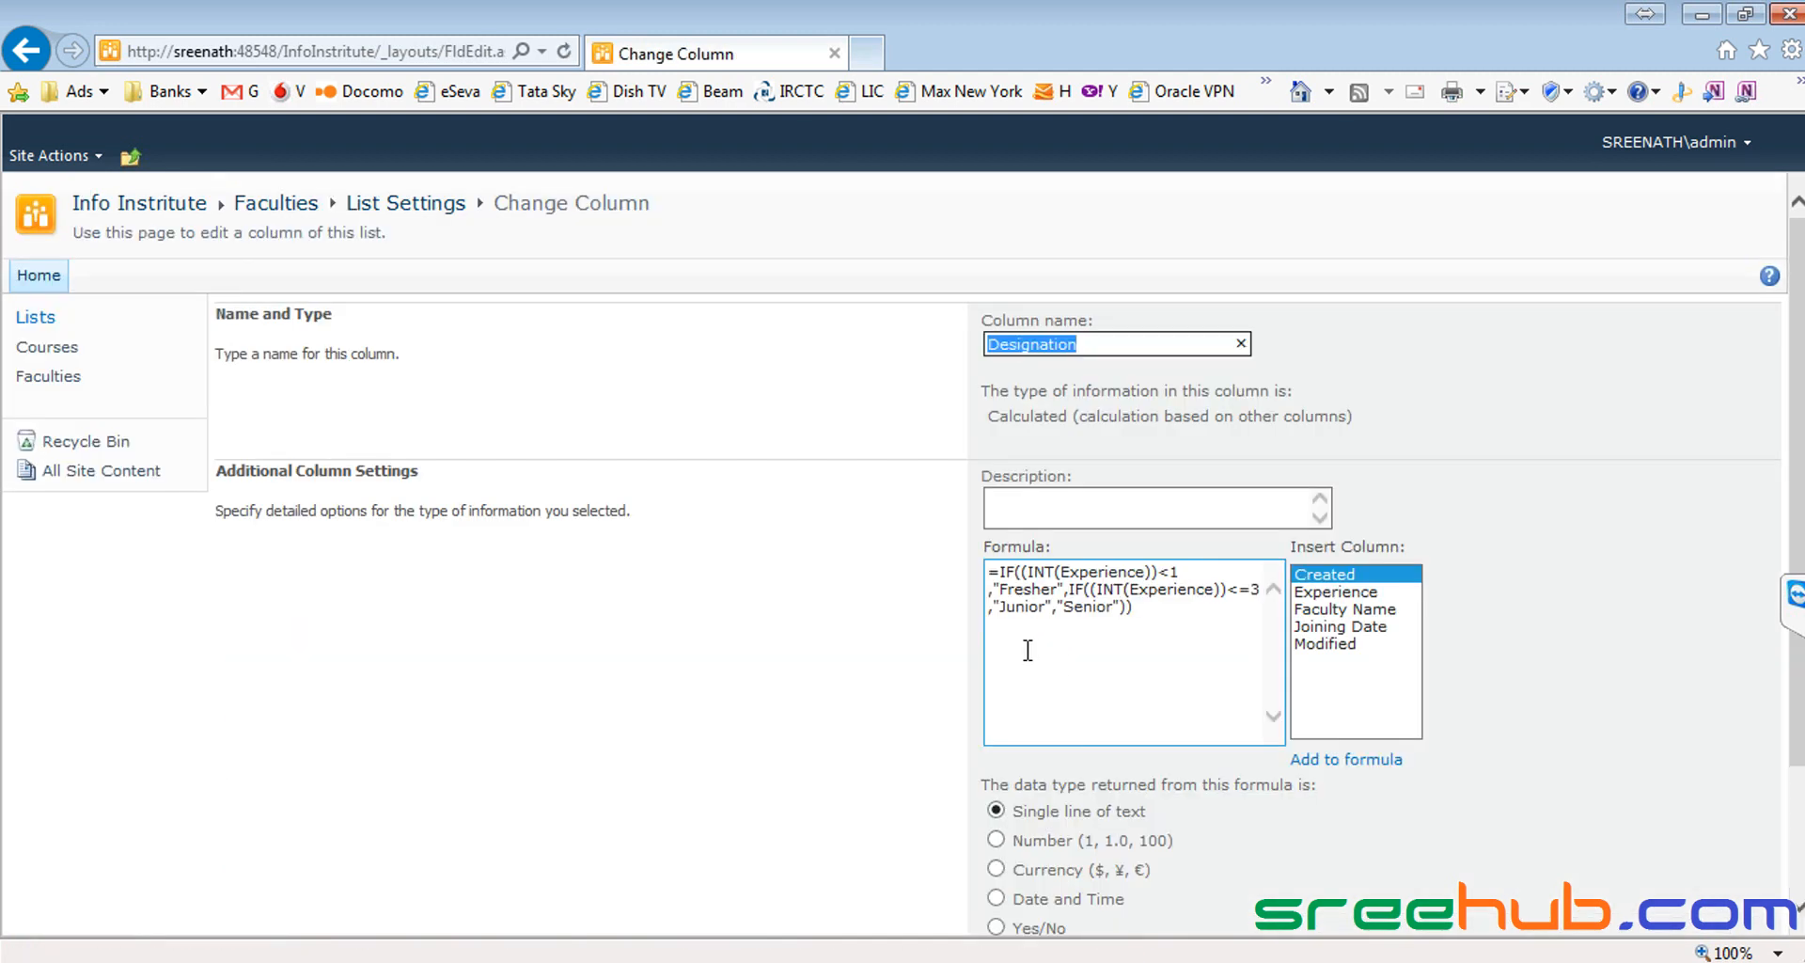
pyautogui.click(49, 376)
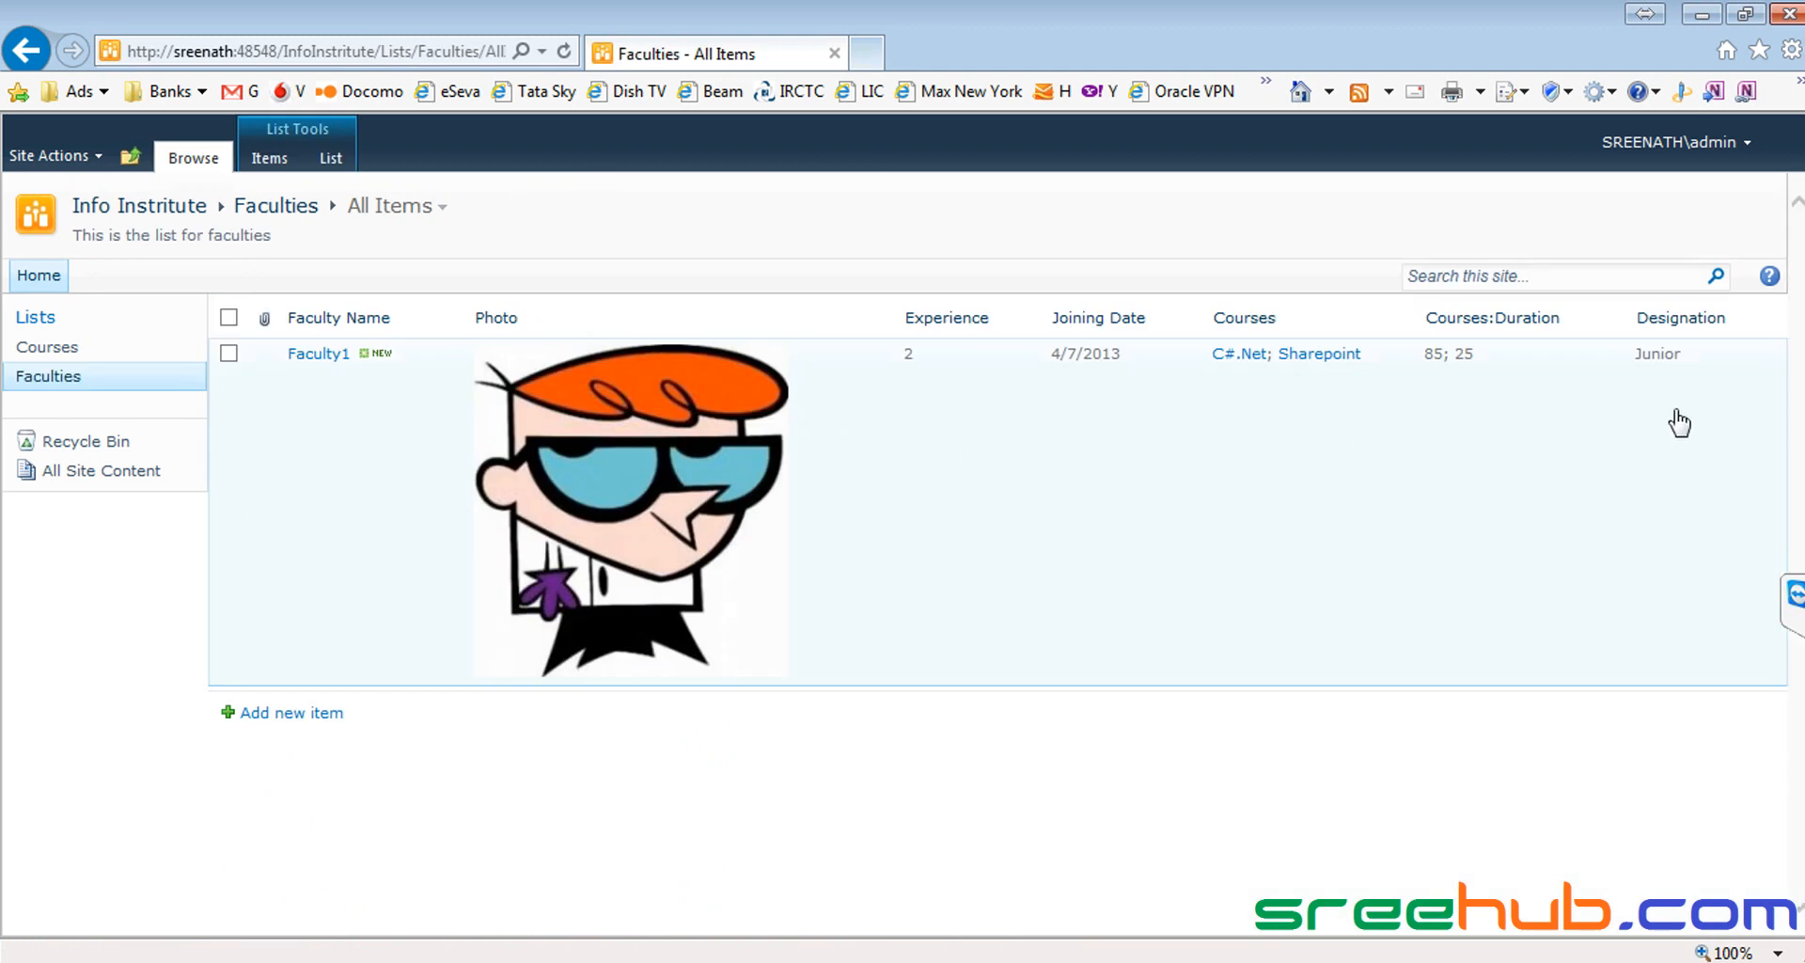
pyautogui.moveTo(1636, 367); pyautogui.dragTo(1690, 381)
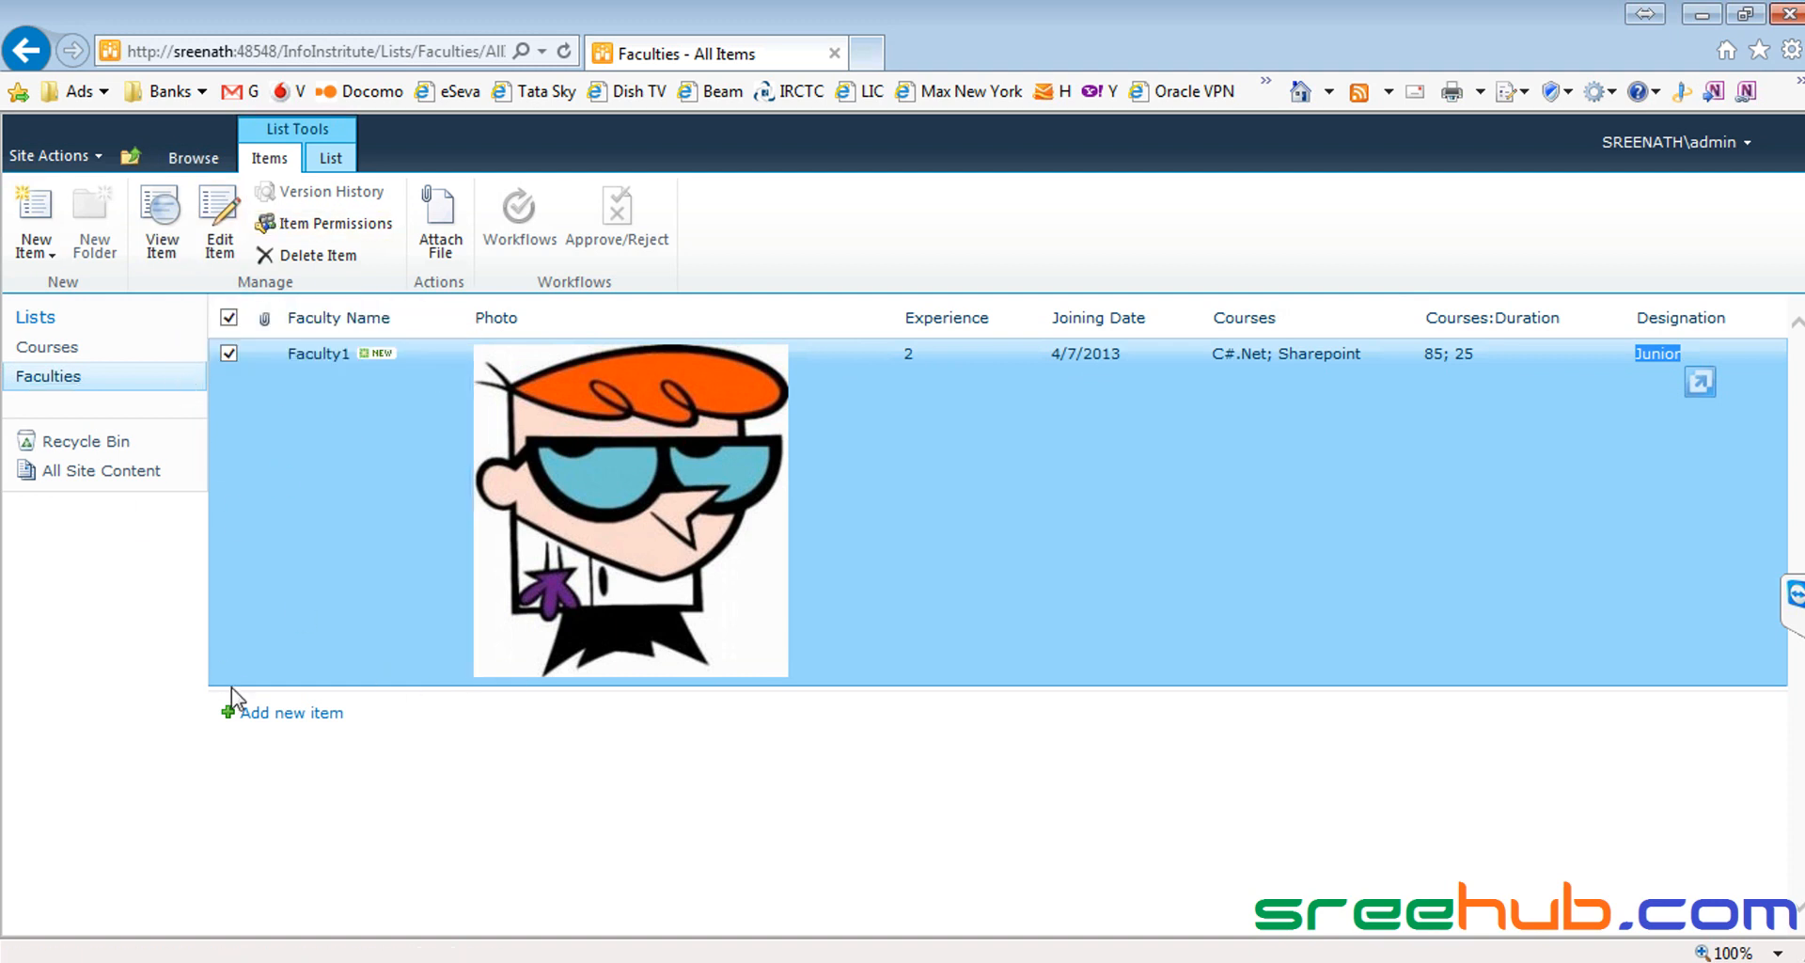
# Step: Start a new item in the Faculties list and enter Faculty2 as the Faculty Name
pyautogui.click(272, 712)
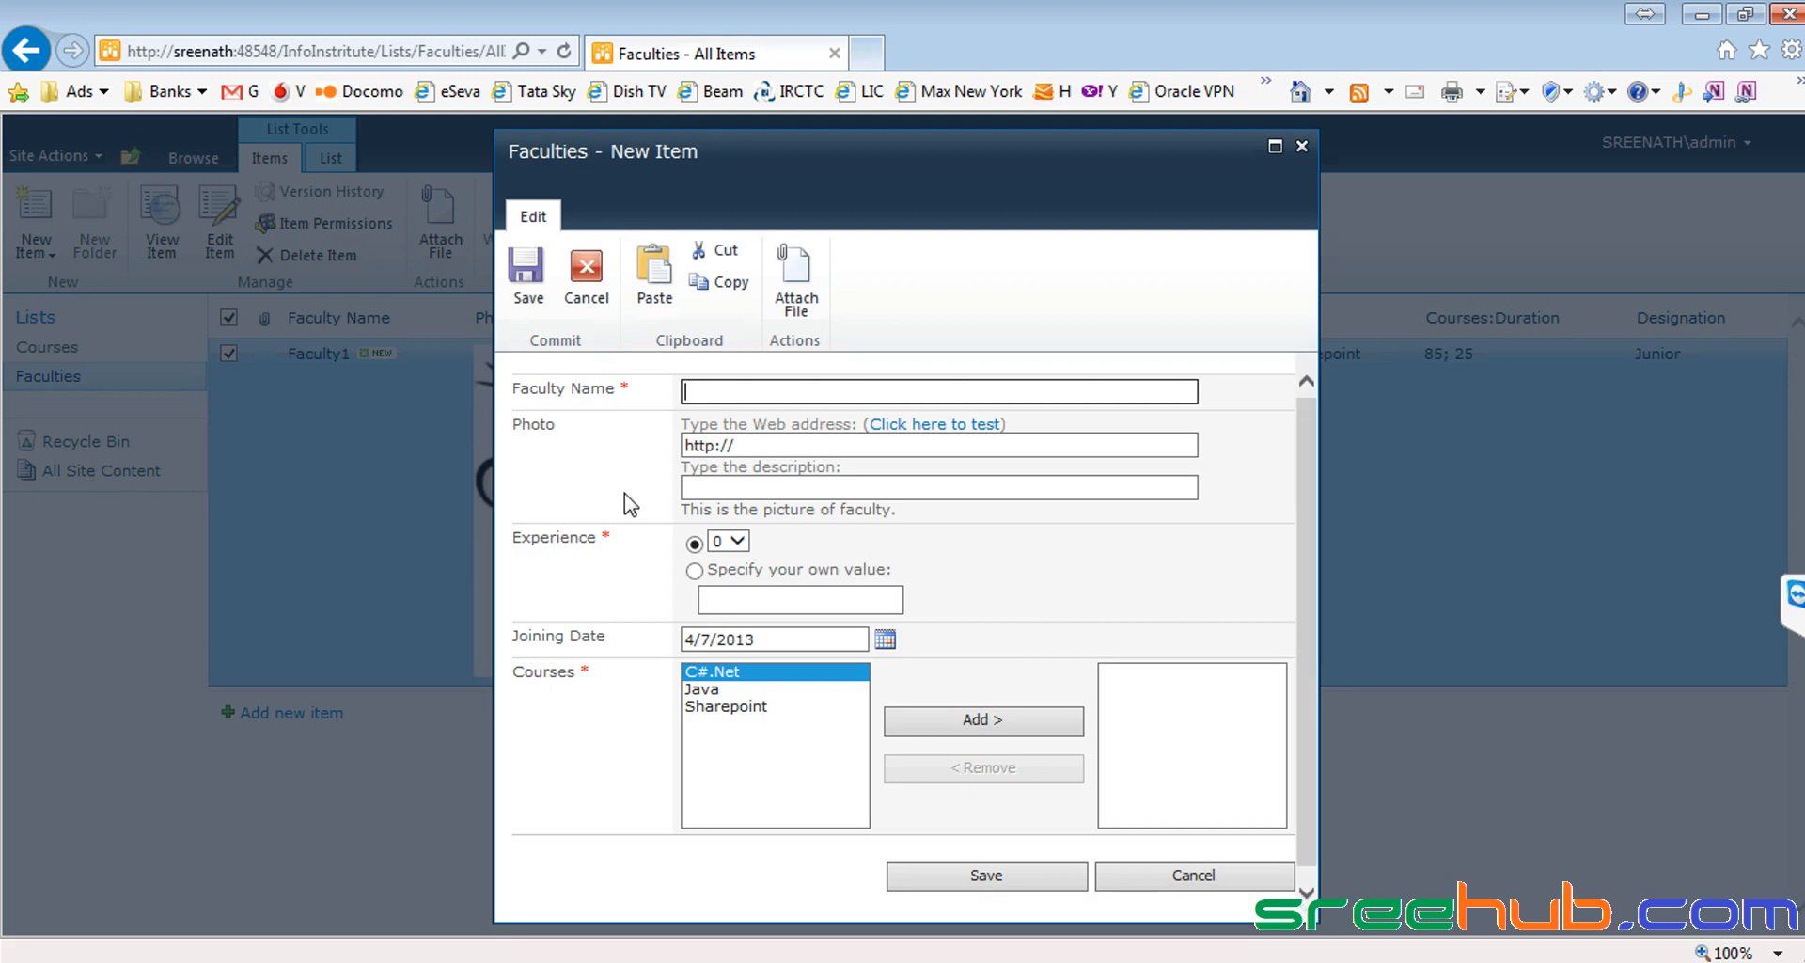
pyautogui.write('Faculty2')
# Step: Open Google in a new browser tab and go to its image search
pyautogui.hotkey('ctrl', 't')
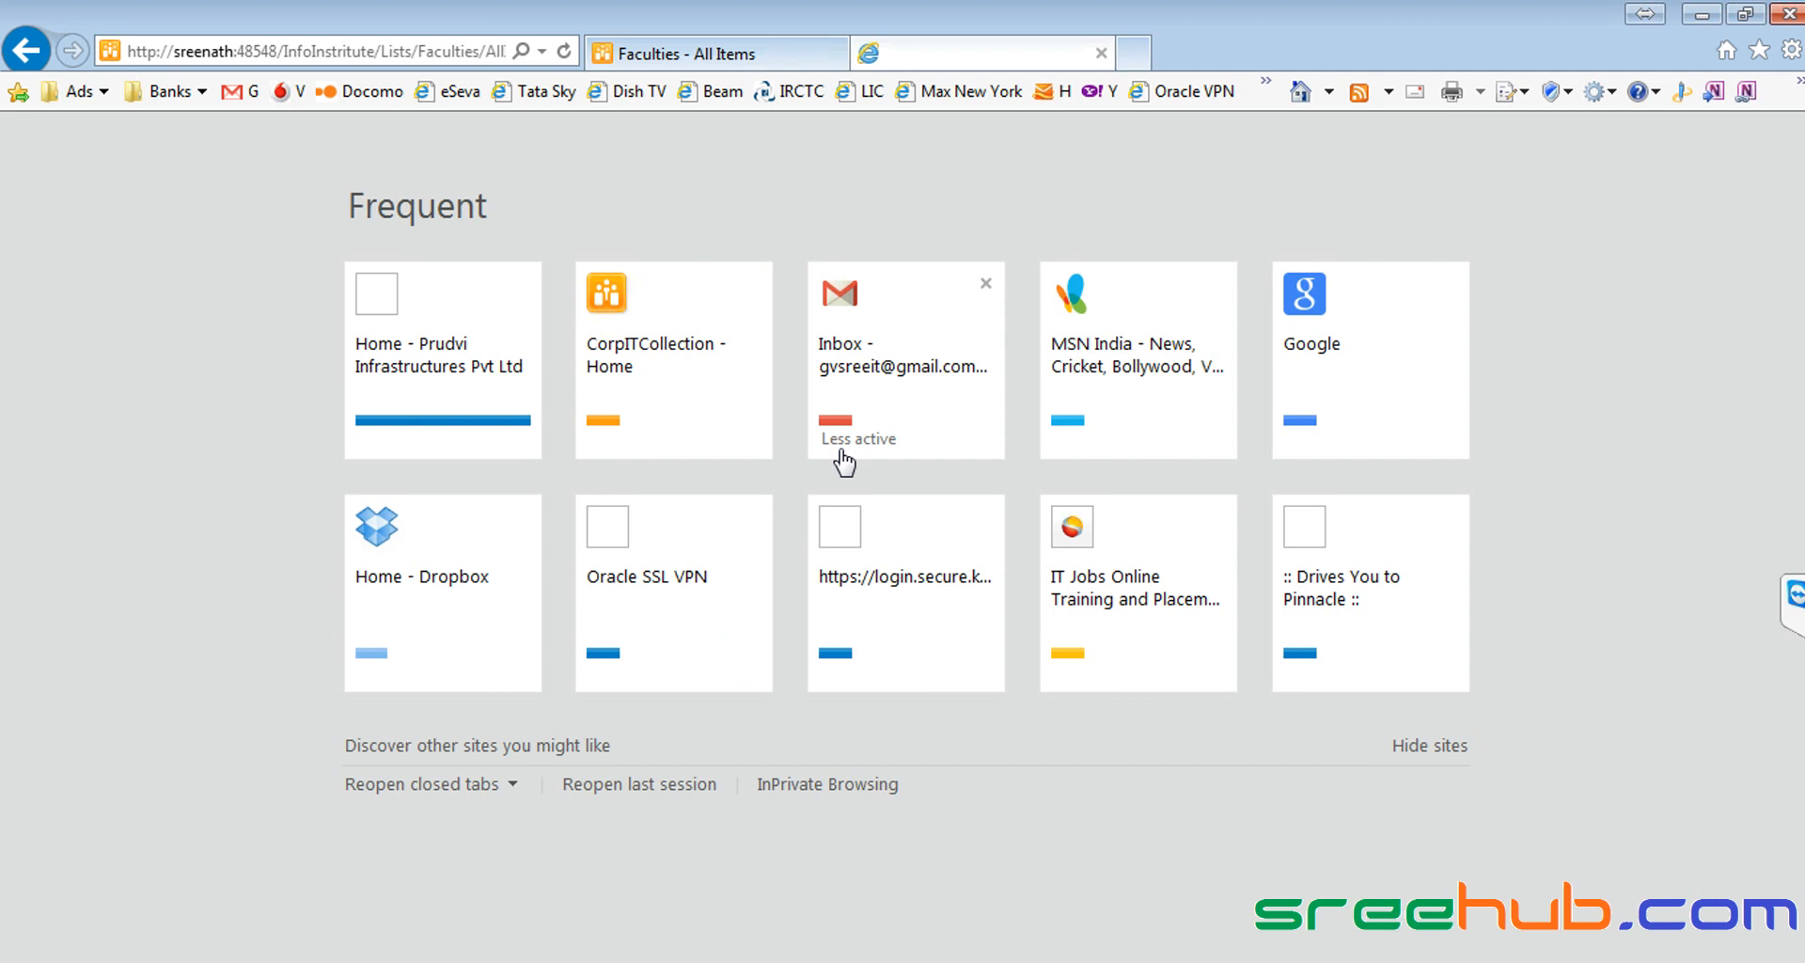
pyautogui.write('go')
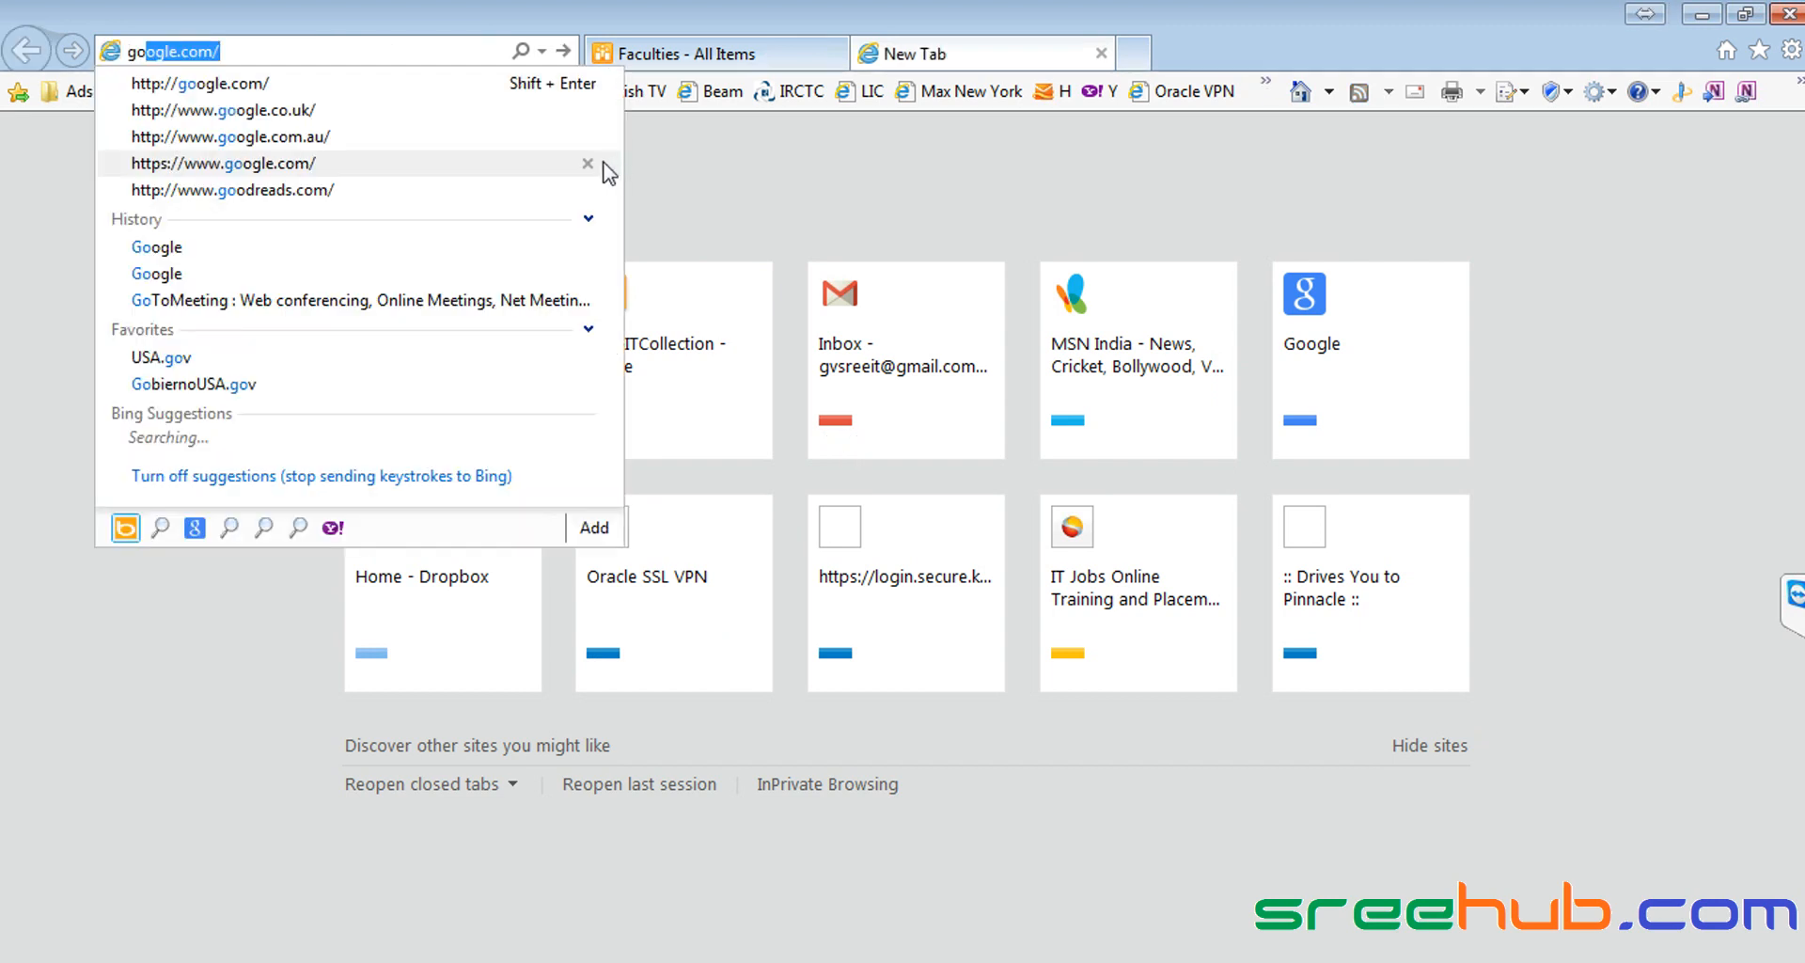
pyautogui.click(605, 168)
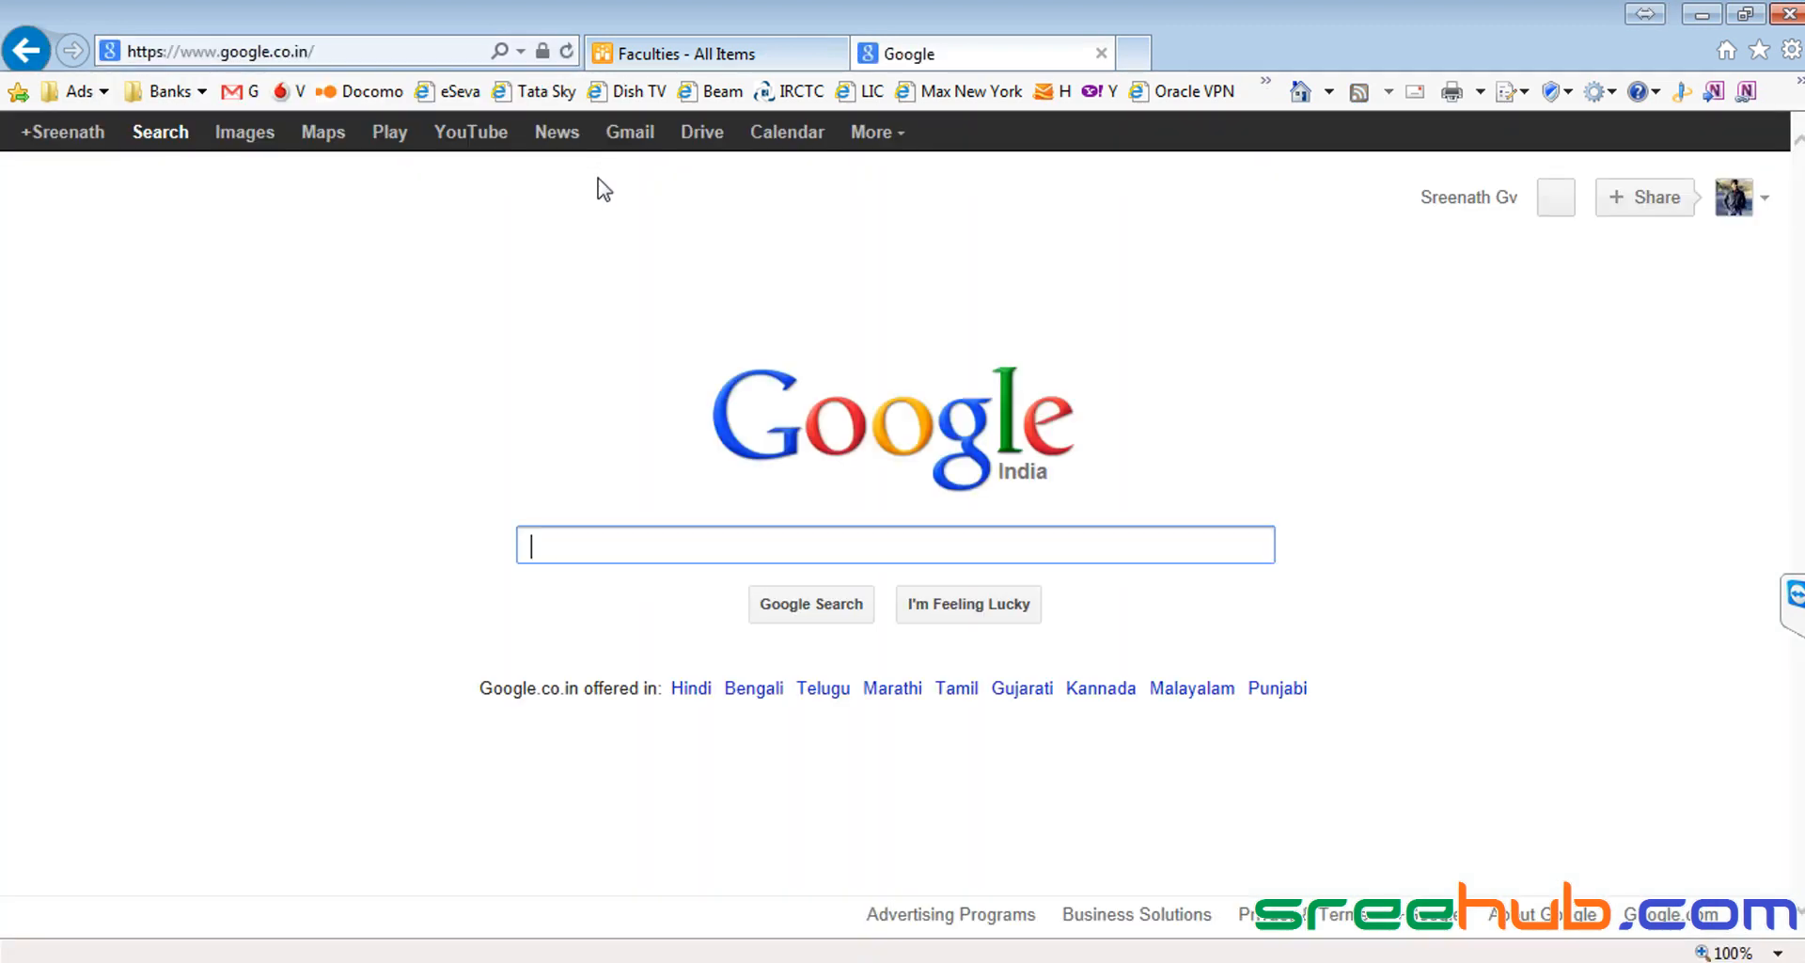
pyautogui.click(250, 146)
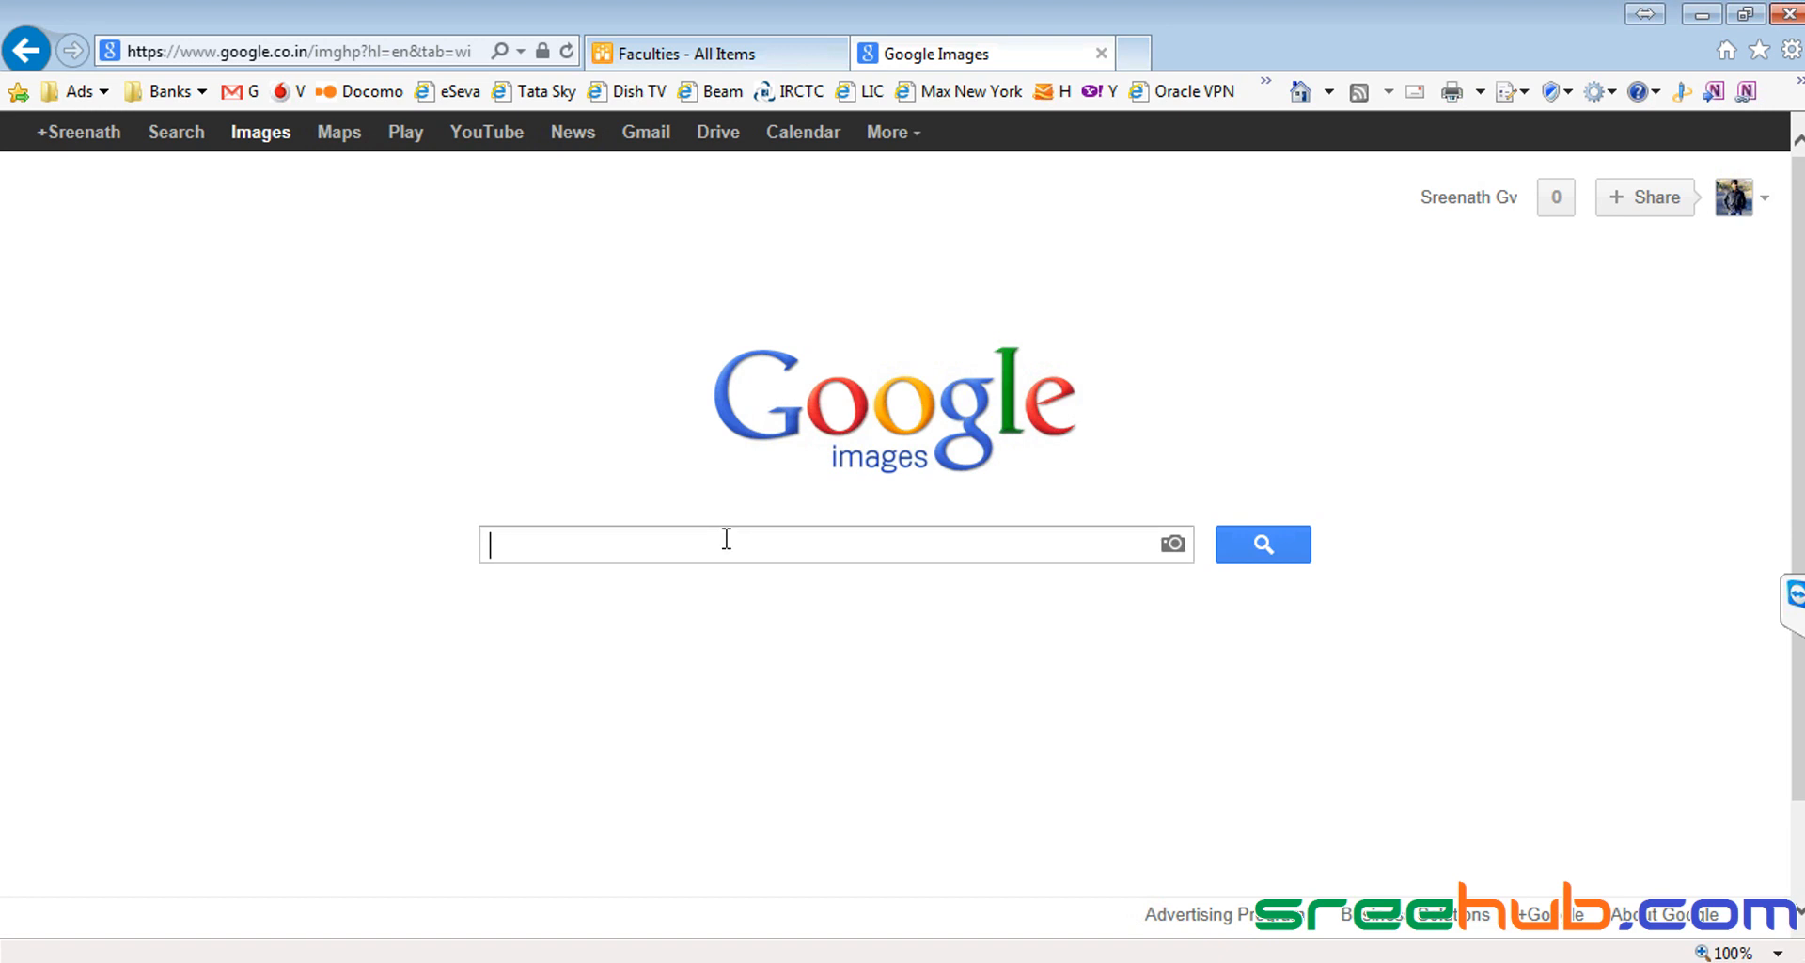
# Step: Search Google Images for popeye show images
pyautogui.write('popye')
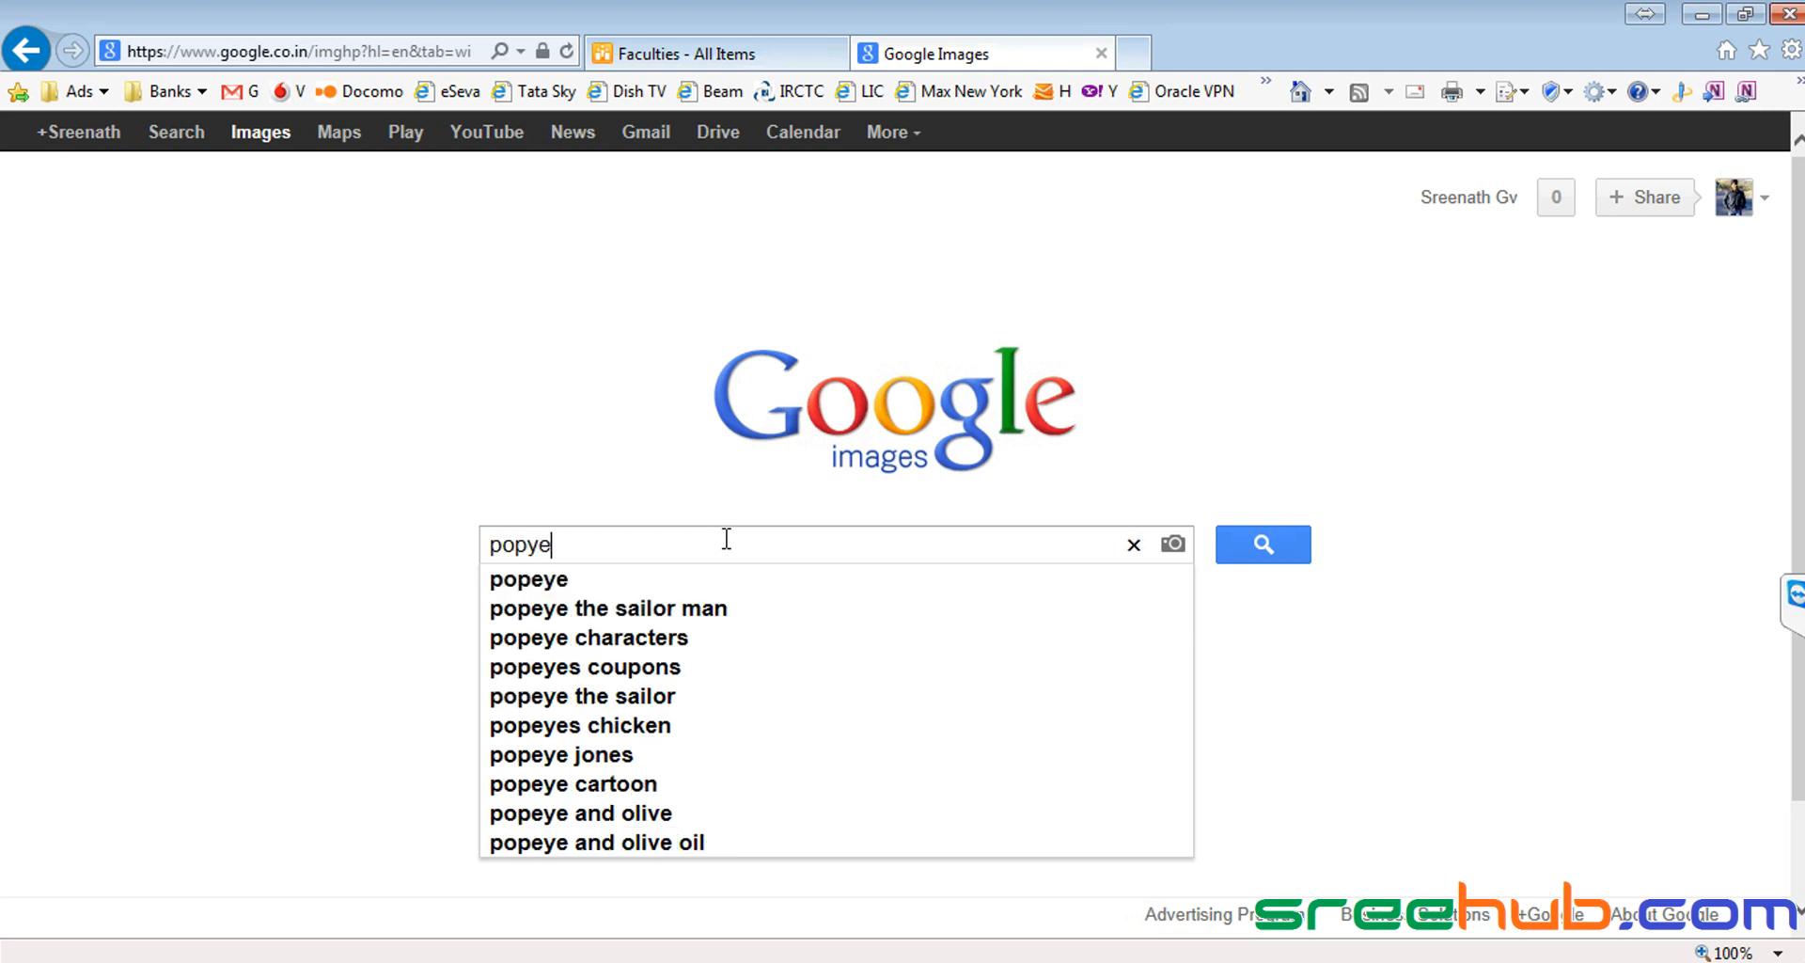
pyautogui.press('BackSpace')
pyautogui.press('BackSpace')
pyautogui.write('eye sho')
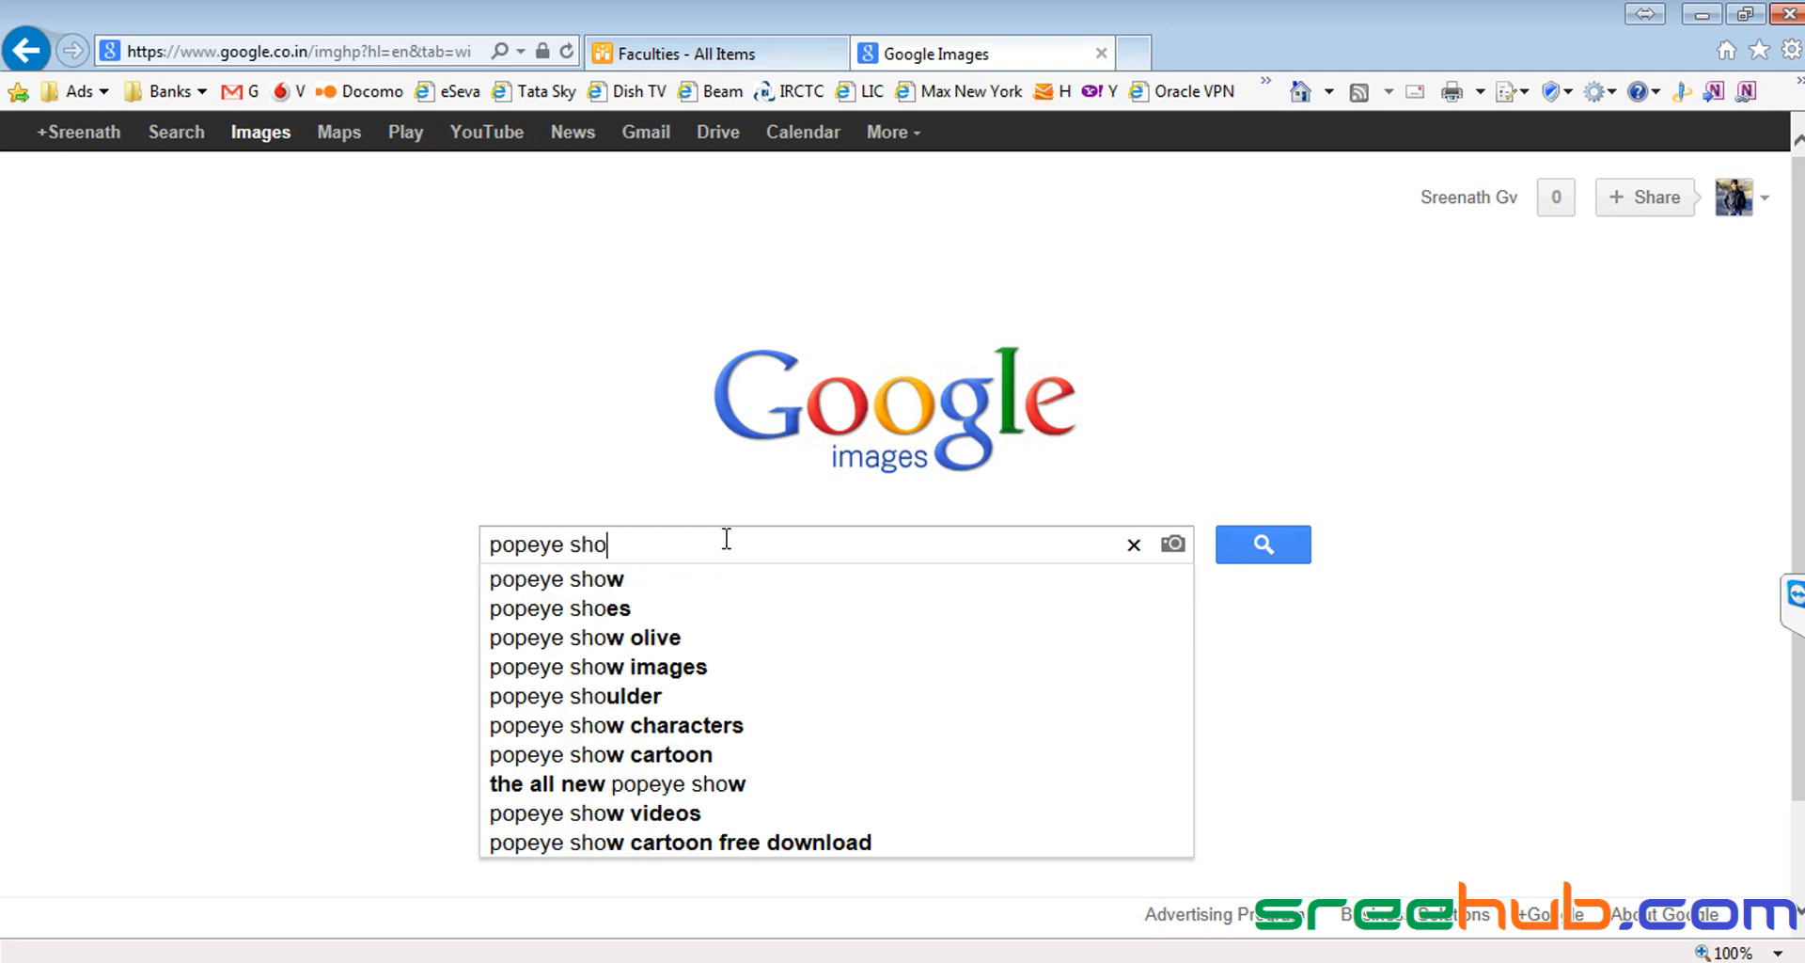
pyautogui.write('w imge')
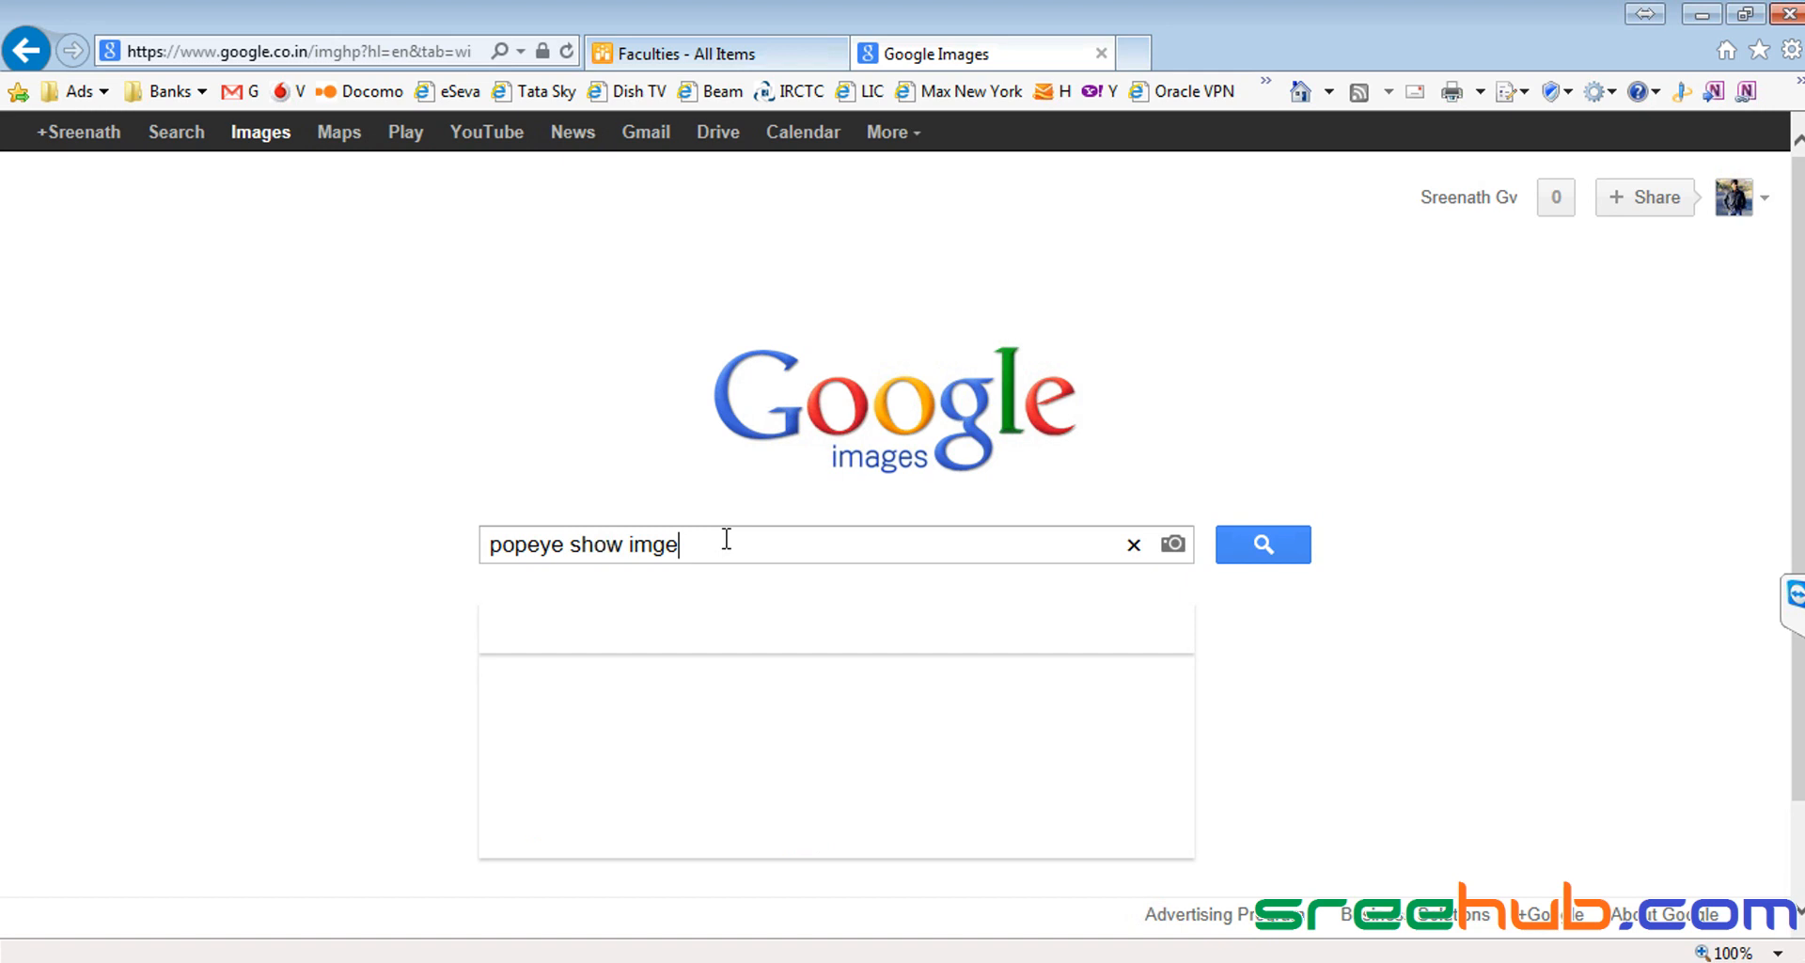
pyautogui.press('BackSpace')
pyautogui.press('BackSpace')
pyautogui.write('agse')
pyautogui.press('Return')
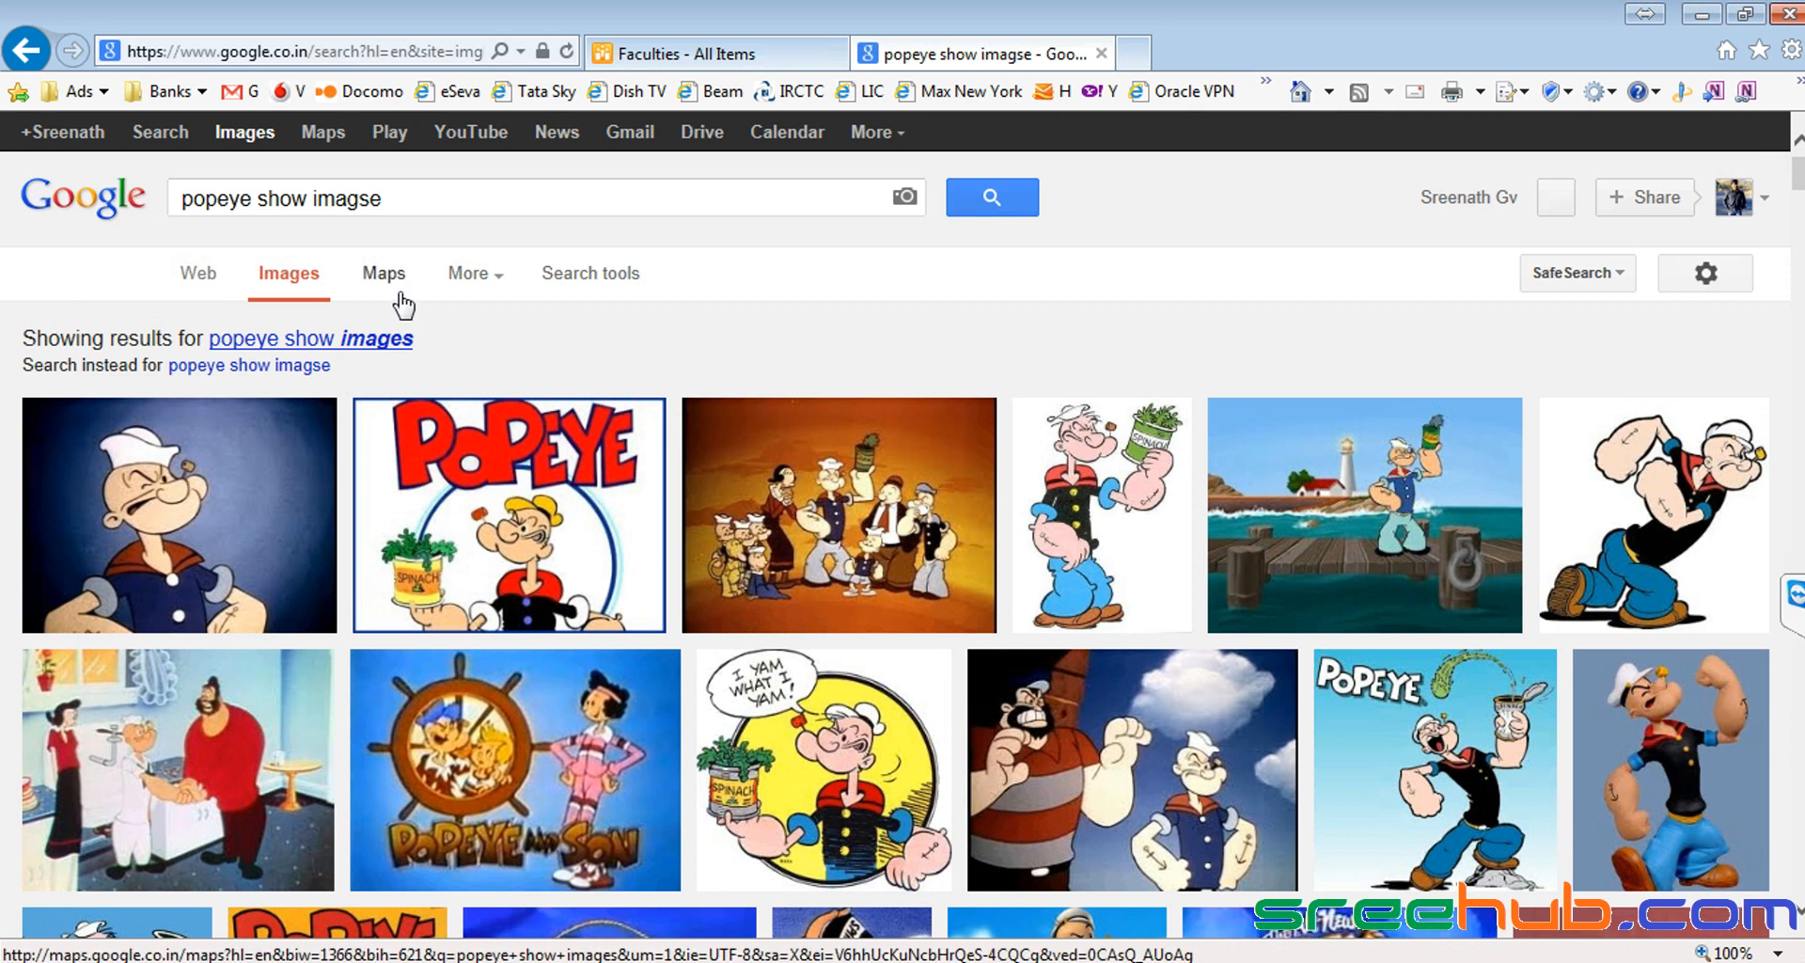
# Step: Show the search tools and limit the Popeye image results to Medium size
pyautogui.click(481, 276)
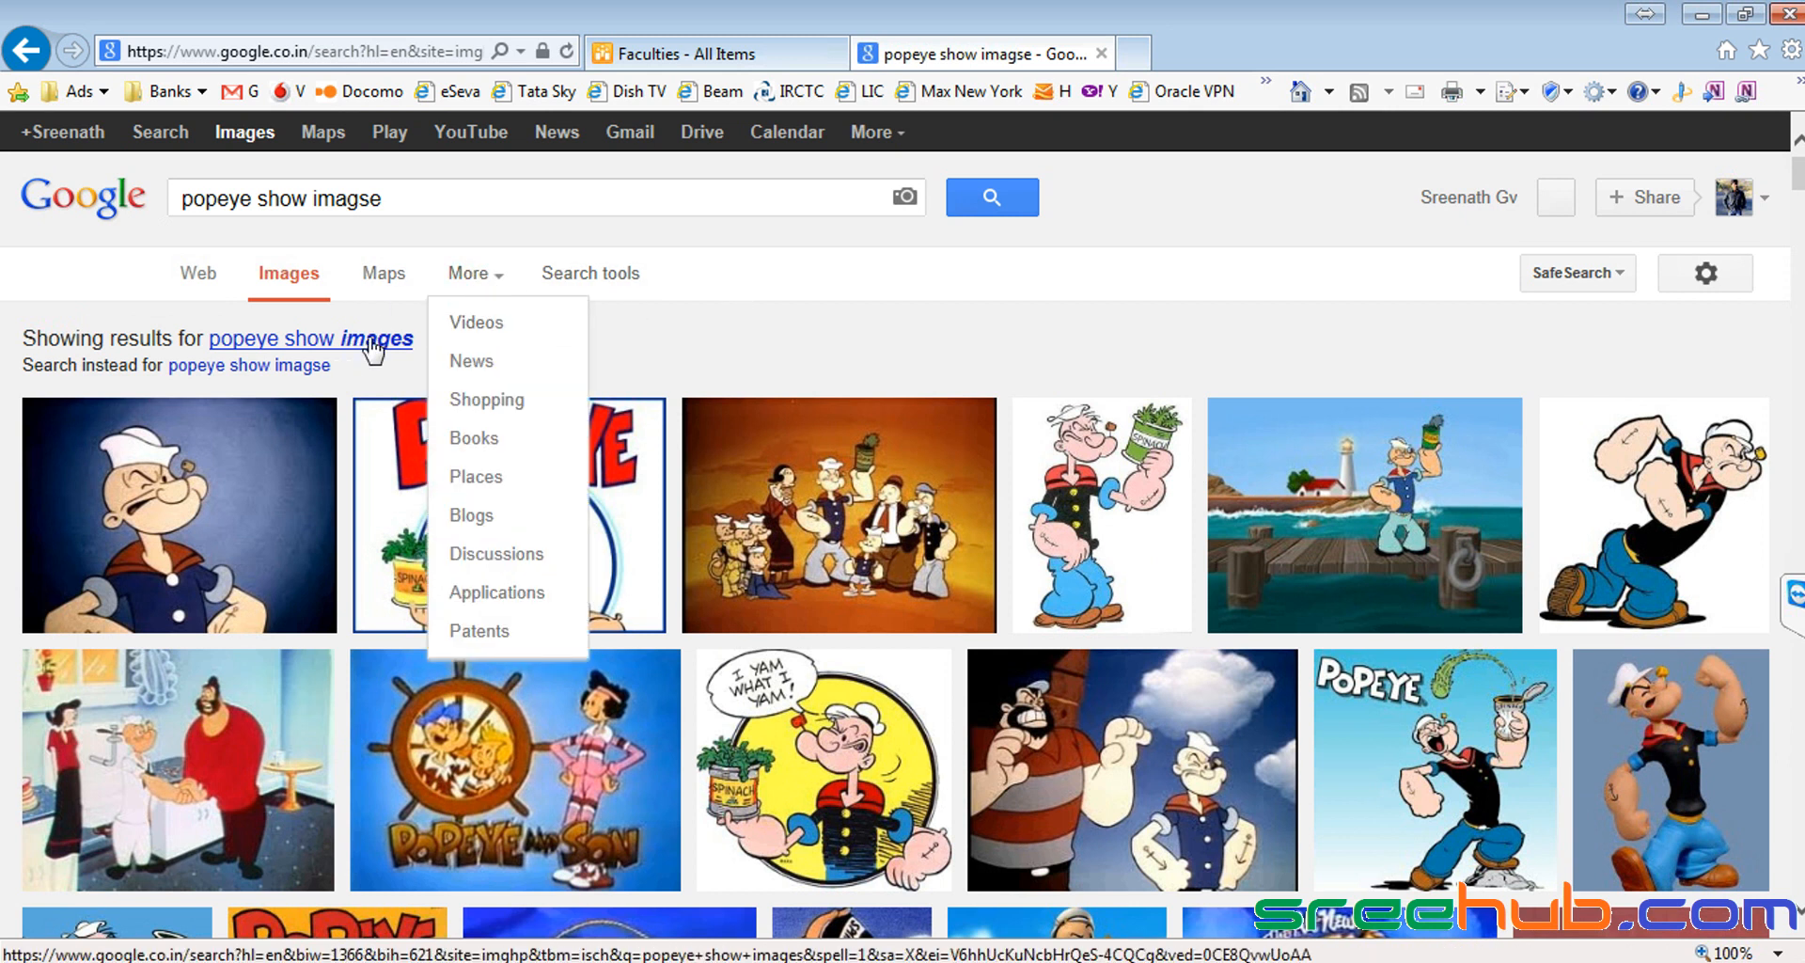
pyautogui.click(1566, 282)
pyautogui.click(584, 279)
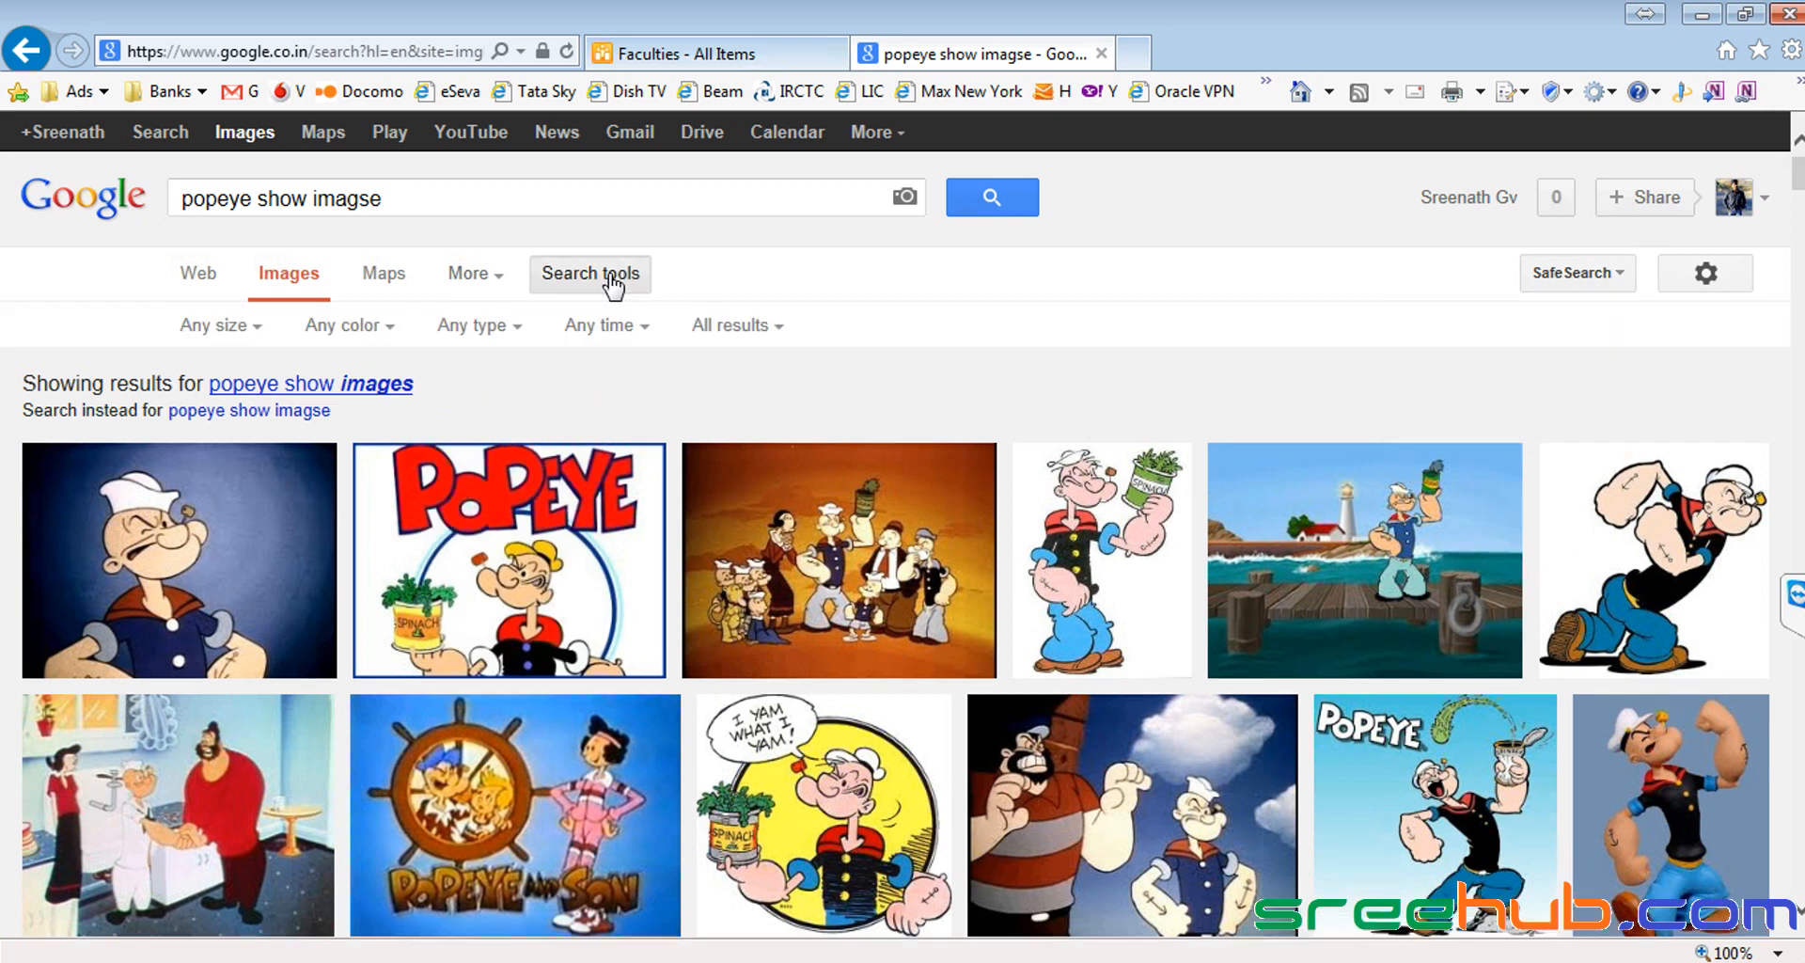
pyautogui.click(482, 275)
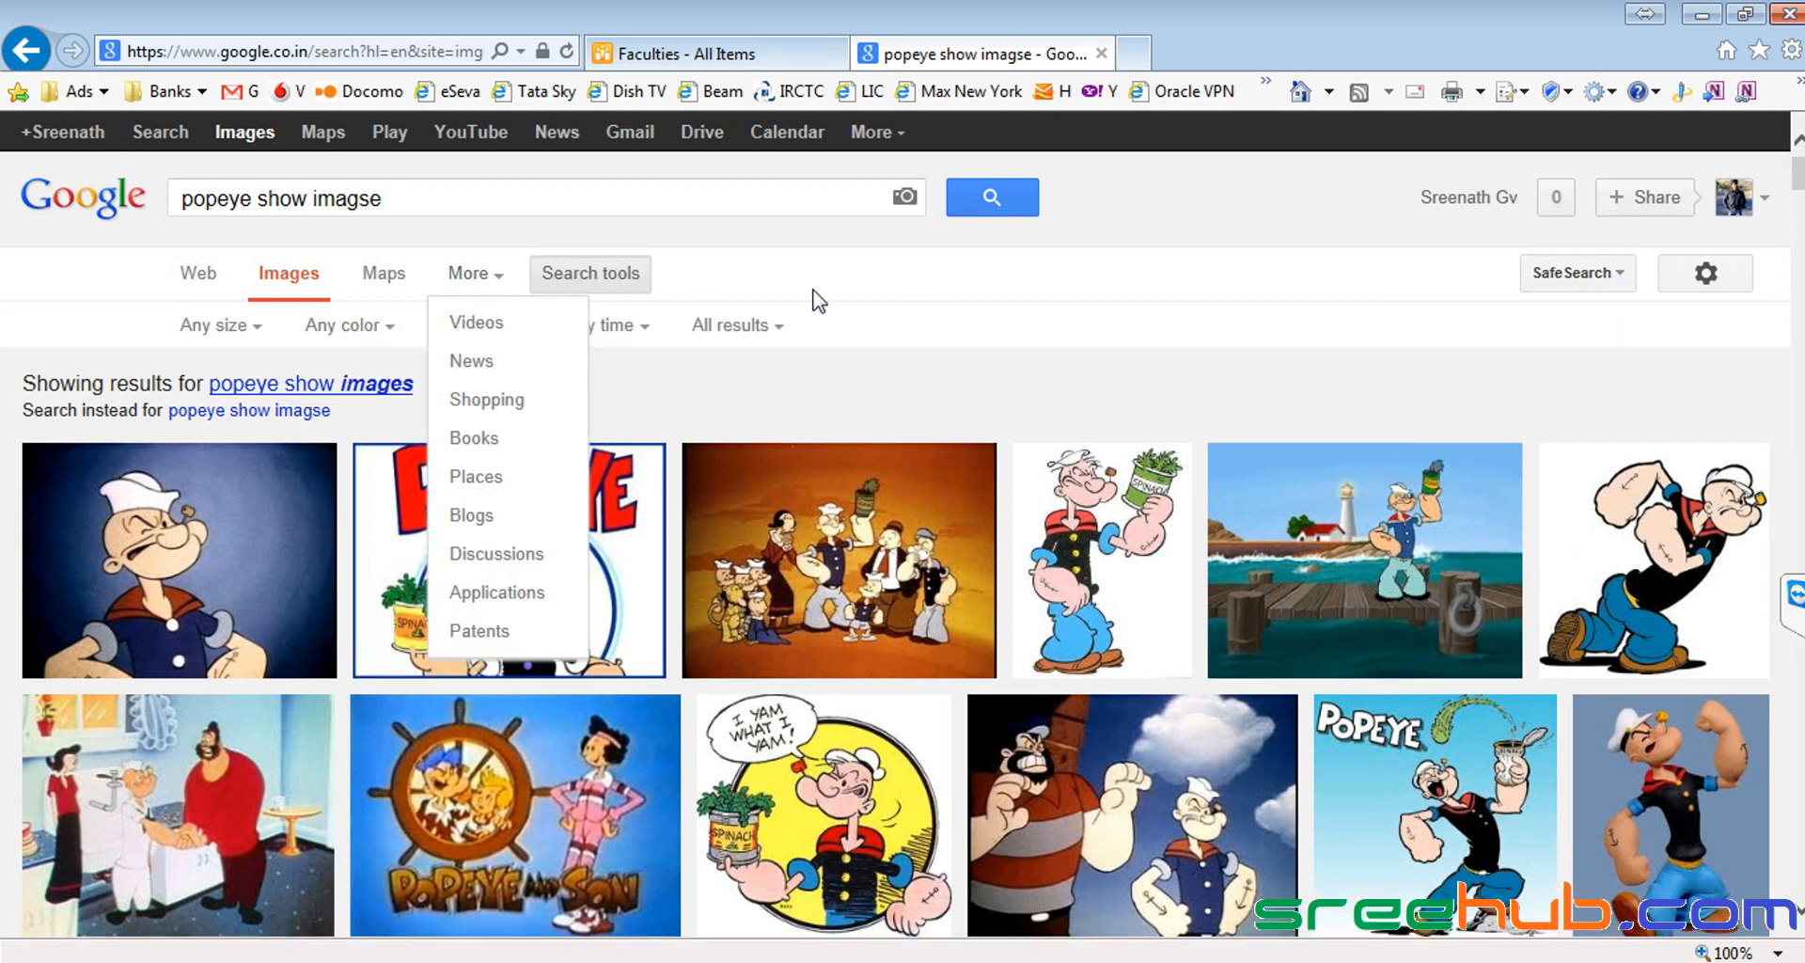
pyautogui.click(212, 326)
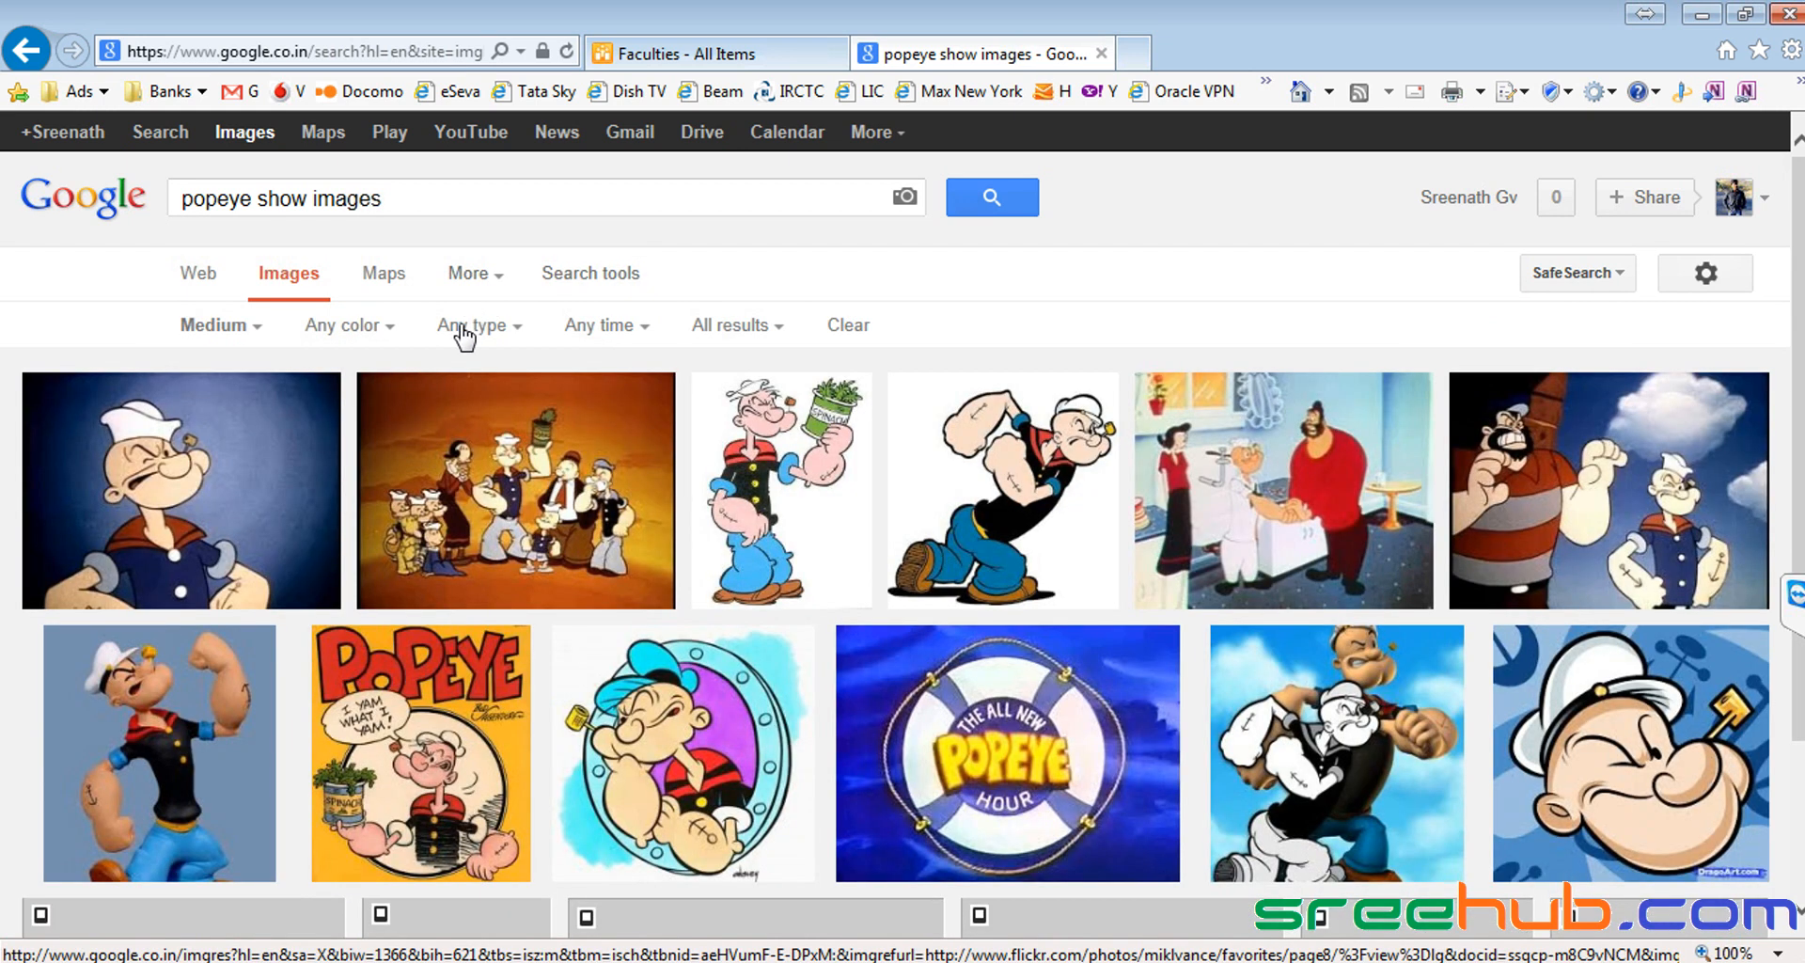
# Step: Browse the Popeye results and open the full-size image of Popeye leaning forward on a white background
pyautogui.scroll(-5, 1110, 489)
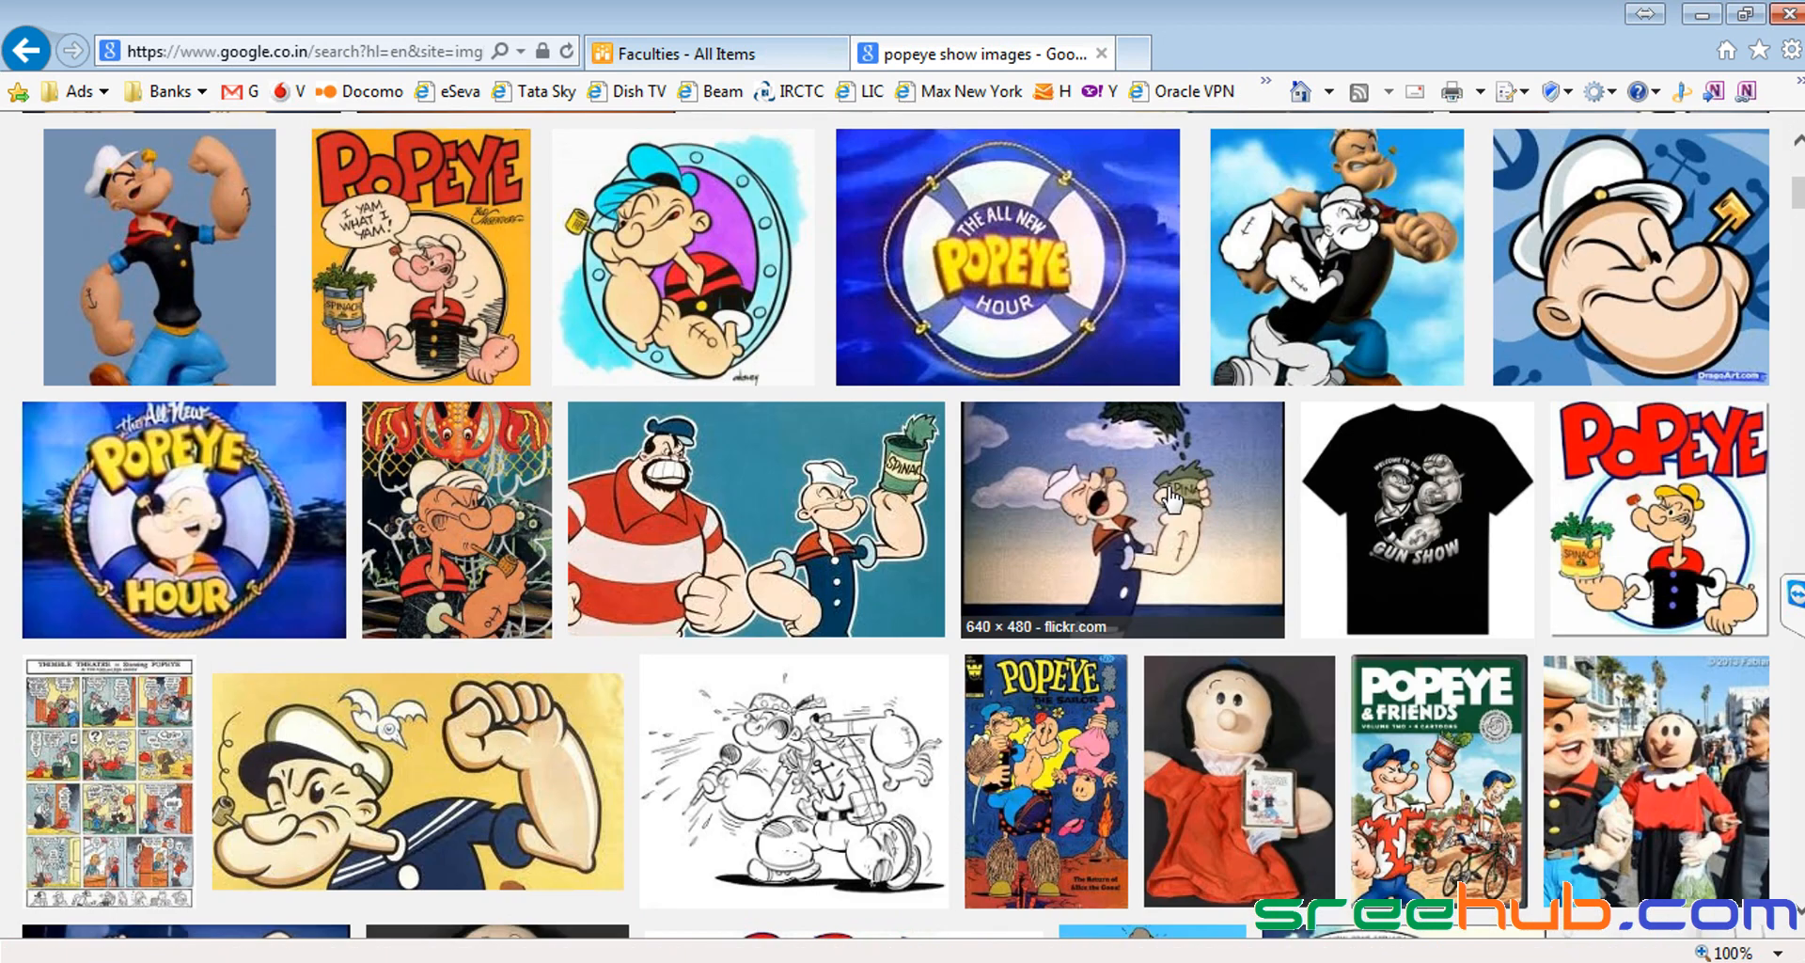
pyautogui.scroll(-5, 914, 490)
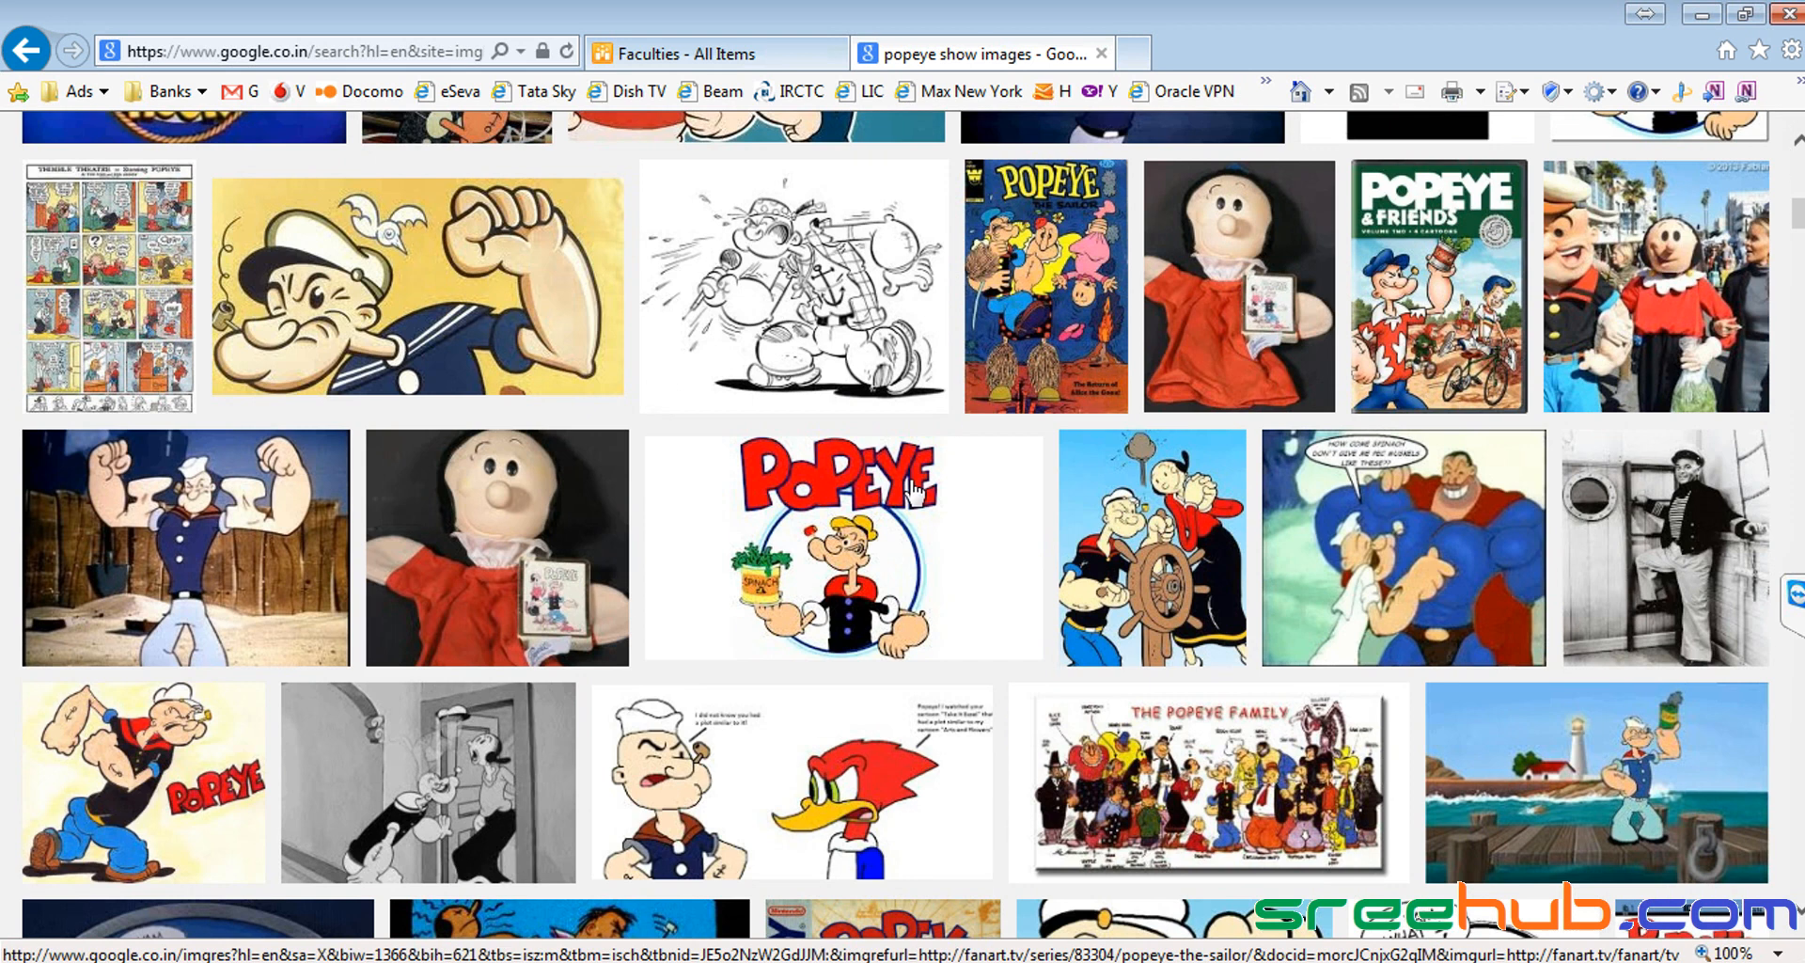
pyautogui.scroll(5, 929, 492)
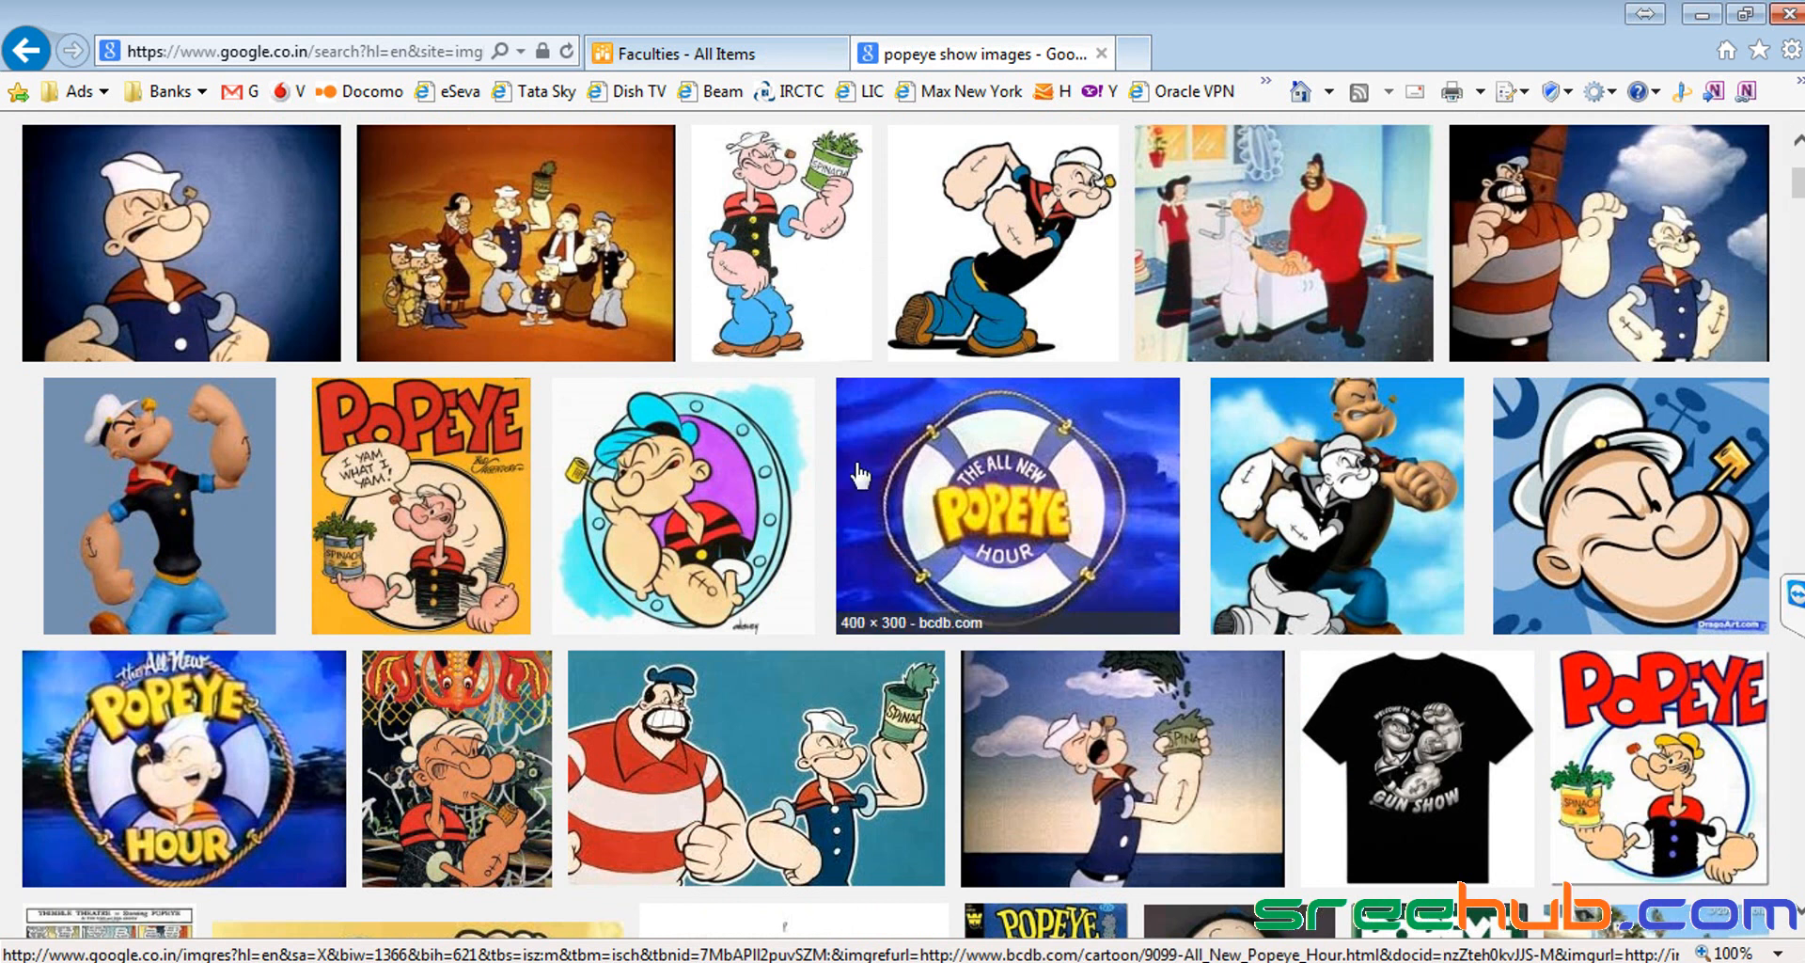
pyautogui.click(978, 238)
pyautogui.click(1403, 482)
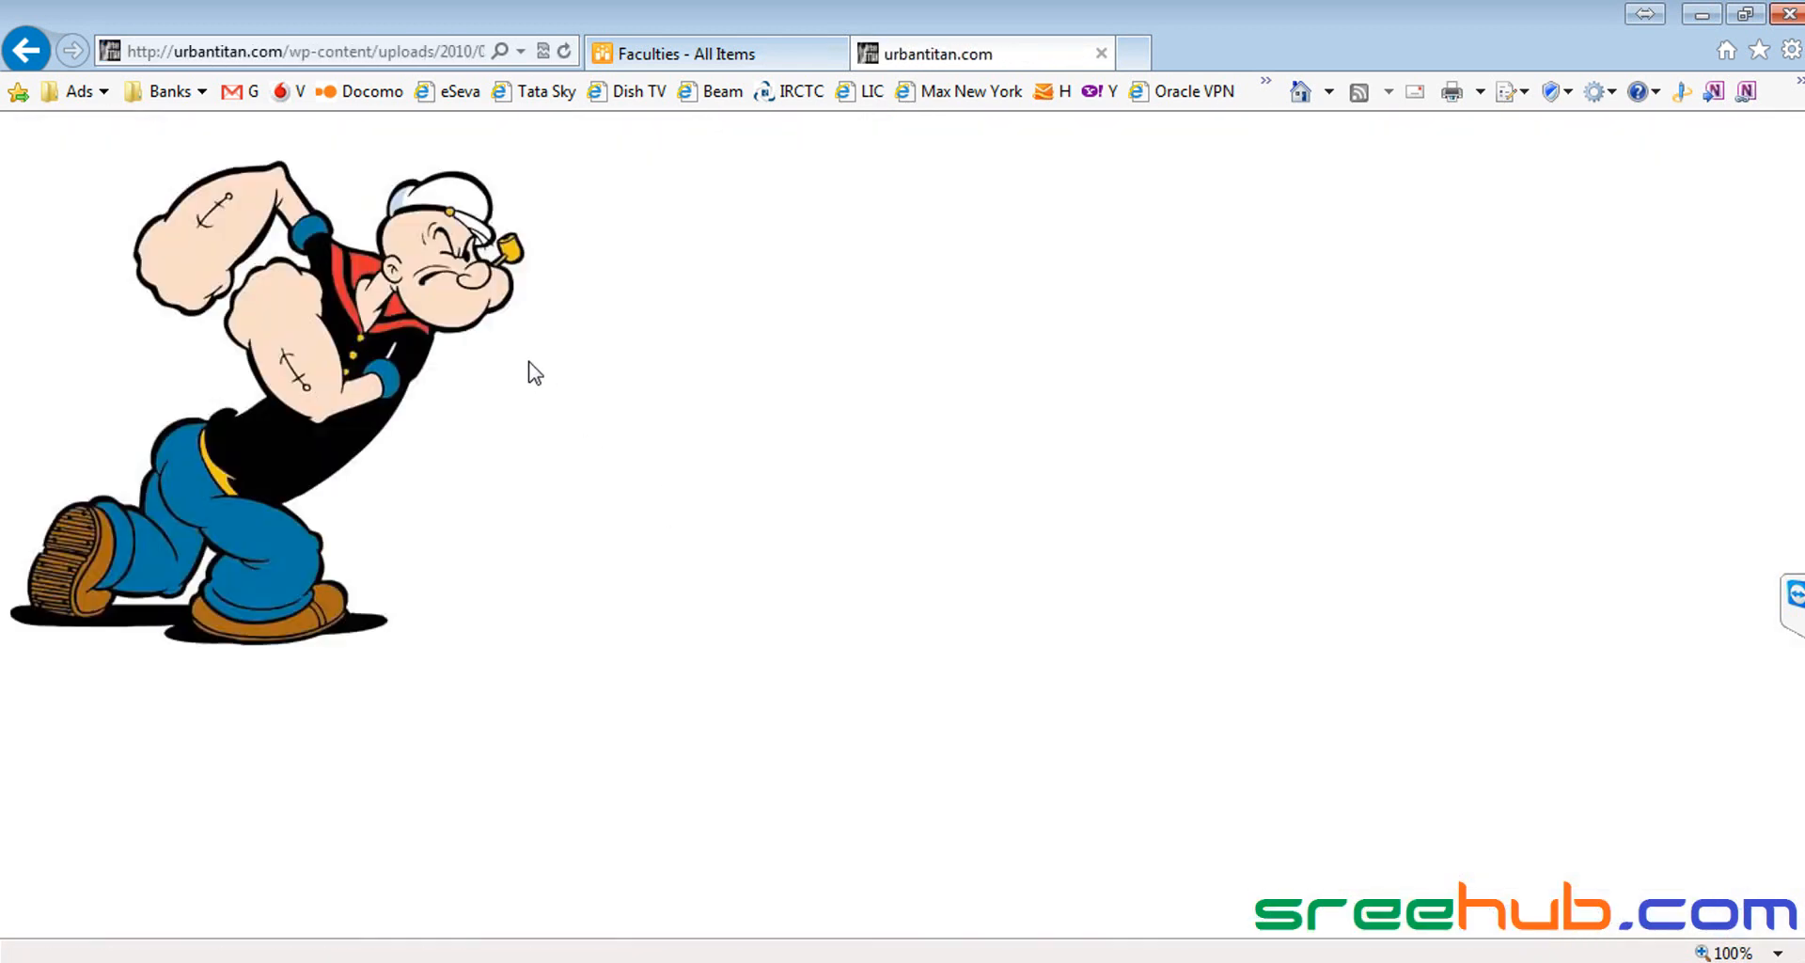
# Step: Copy the full web address of the opened popeye.jpg image
pyautogui.click(372, 52)
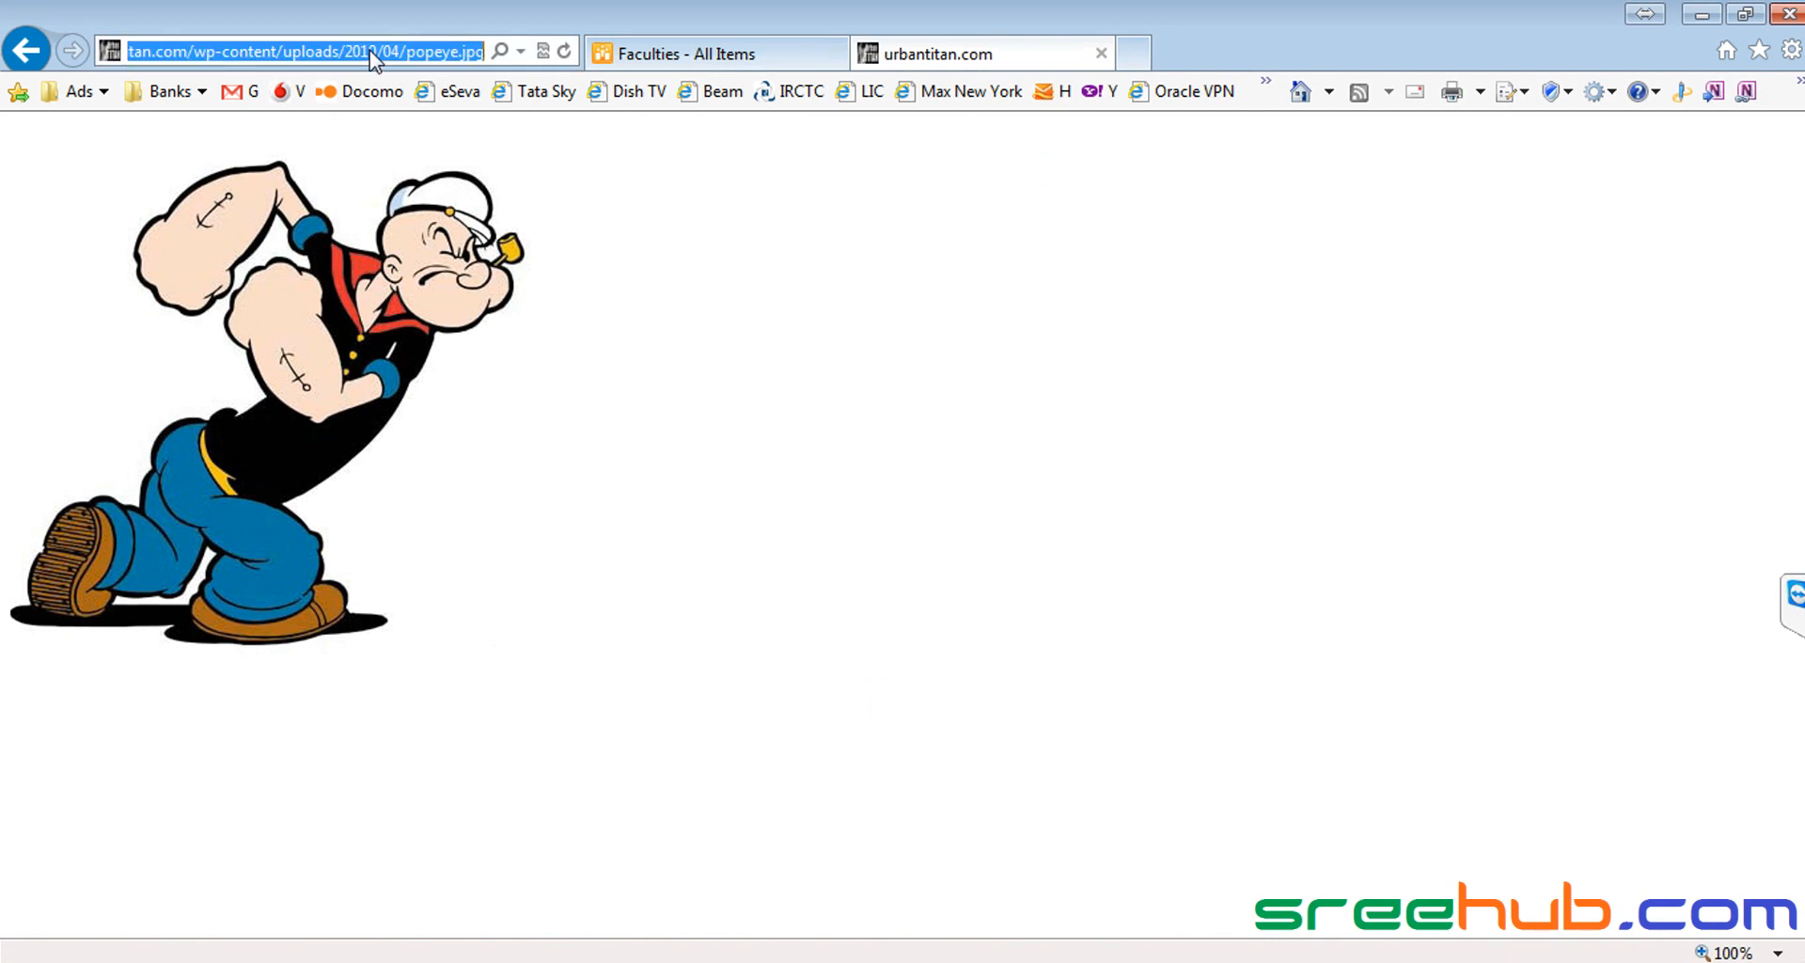
pyautogui.click(391, 54)
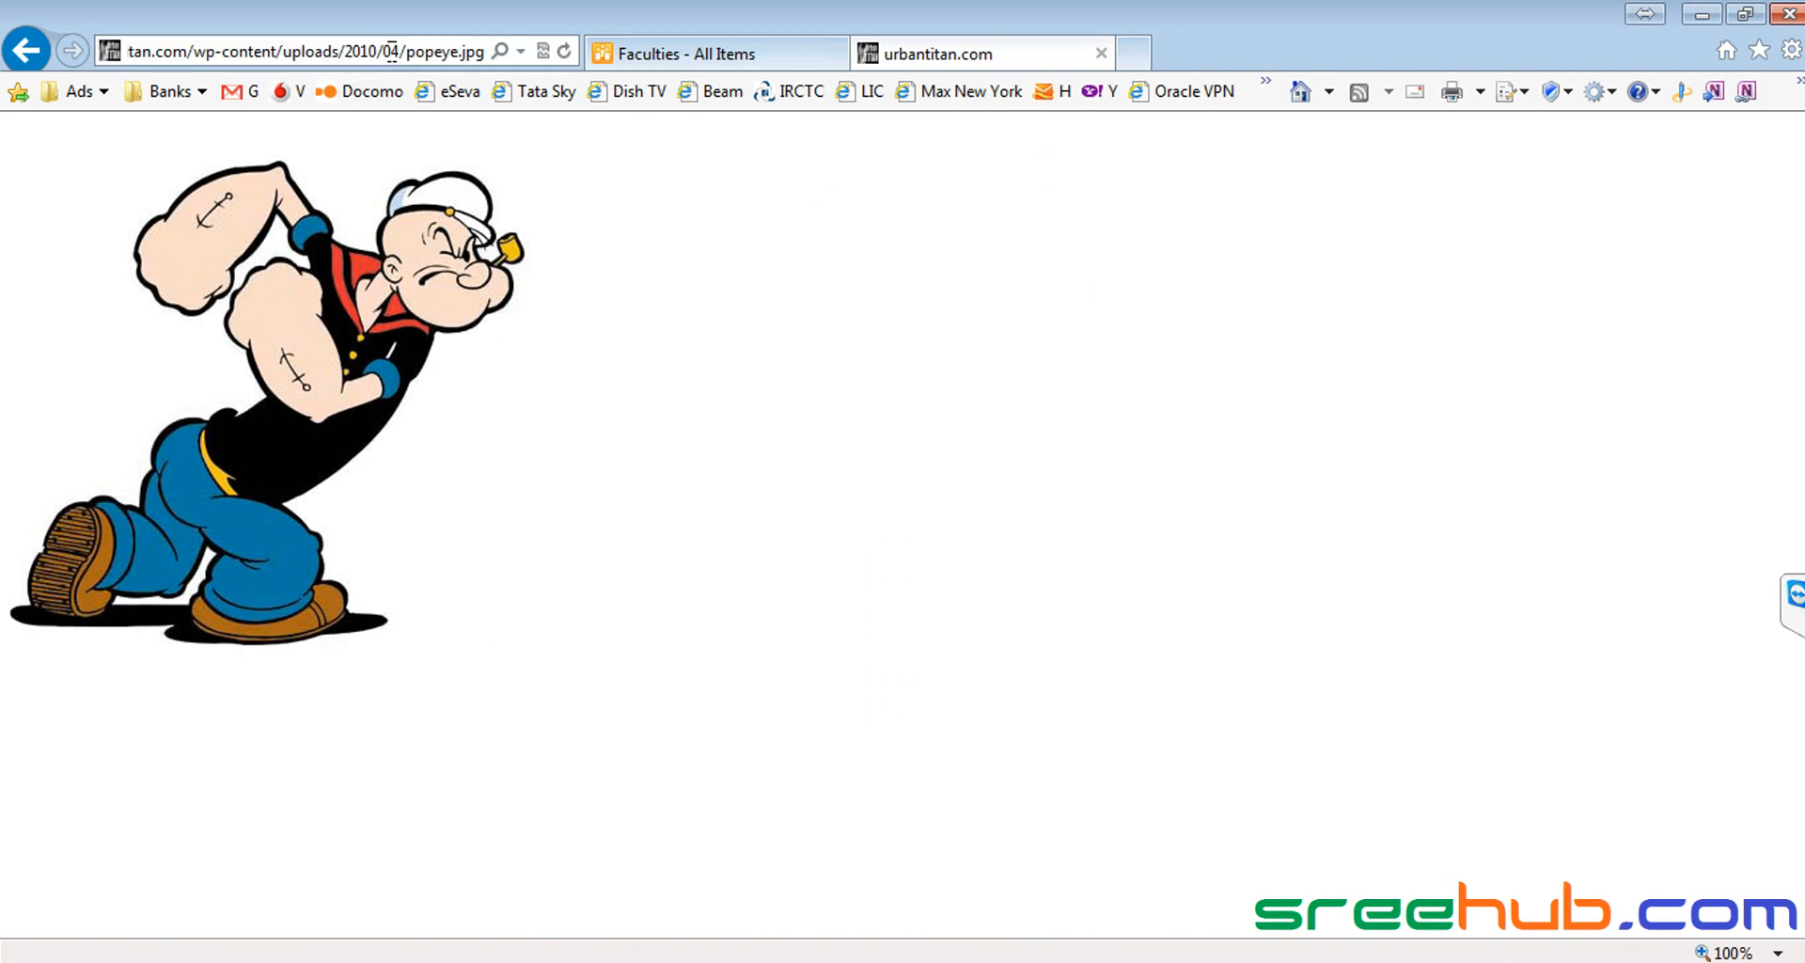
pyautogui.press('Home')
pyautogui.hotkey('shift', 'End')
pyautogui.hotkey('ctrl', 'c')
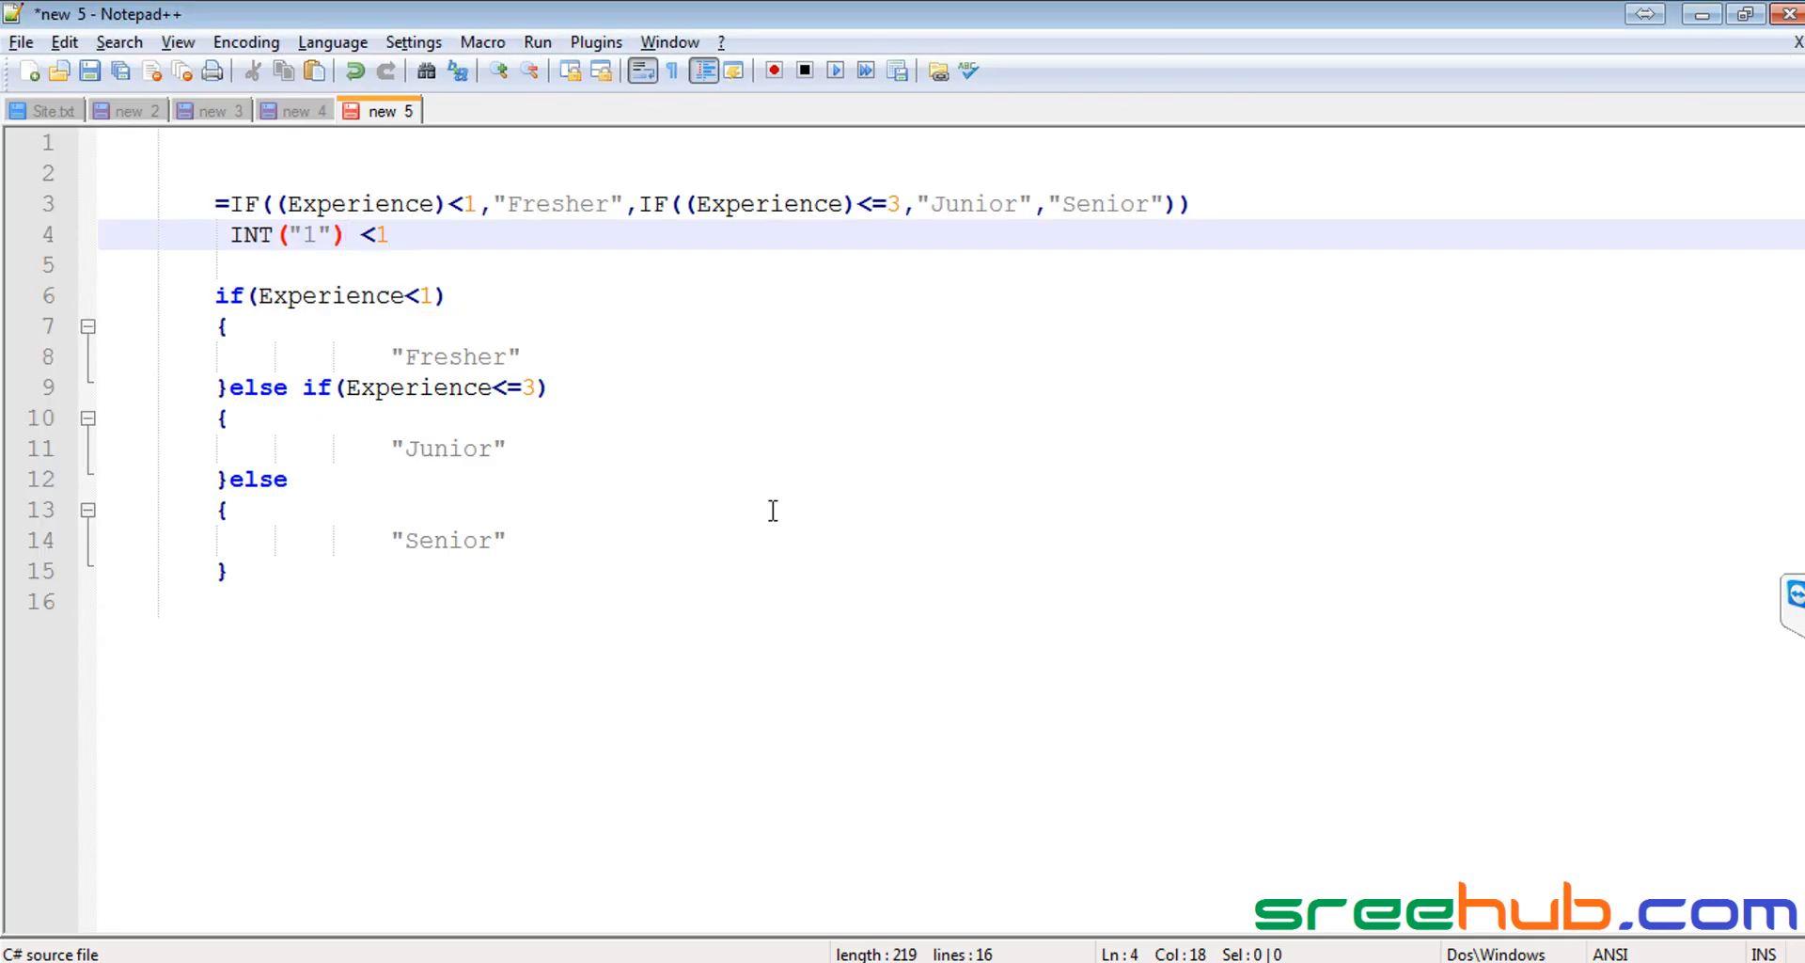
# Step: Switch to Notepad++, create a new blank document, and paste the image address indented on line 3
pyautogui.click(457, 112)
pyautogui.hotkey('ctrl', 'a')
pyautogui.press('Delete')
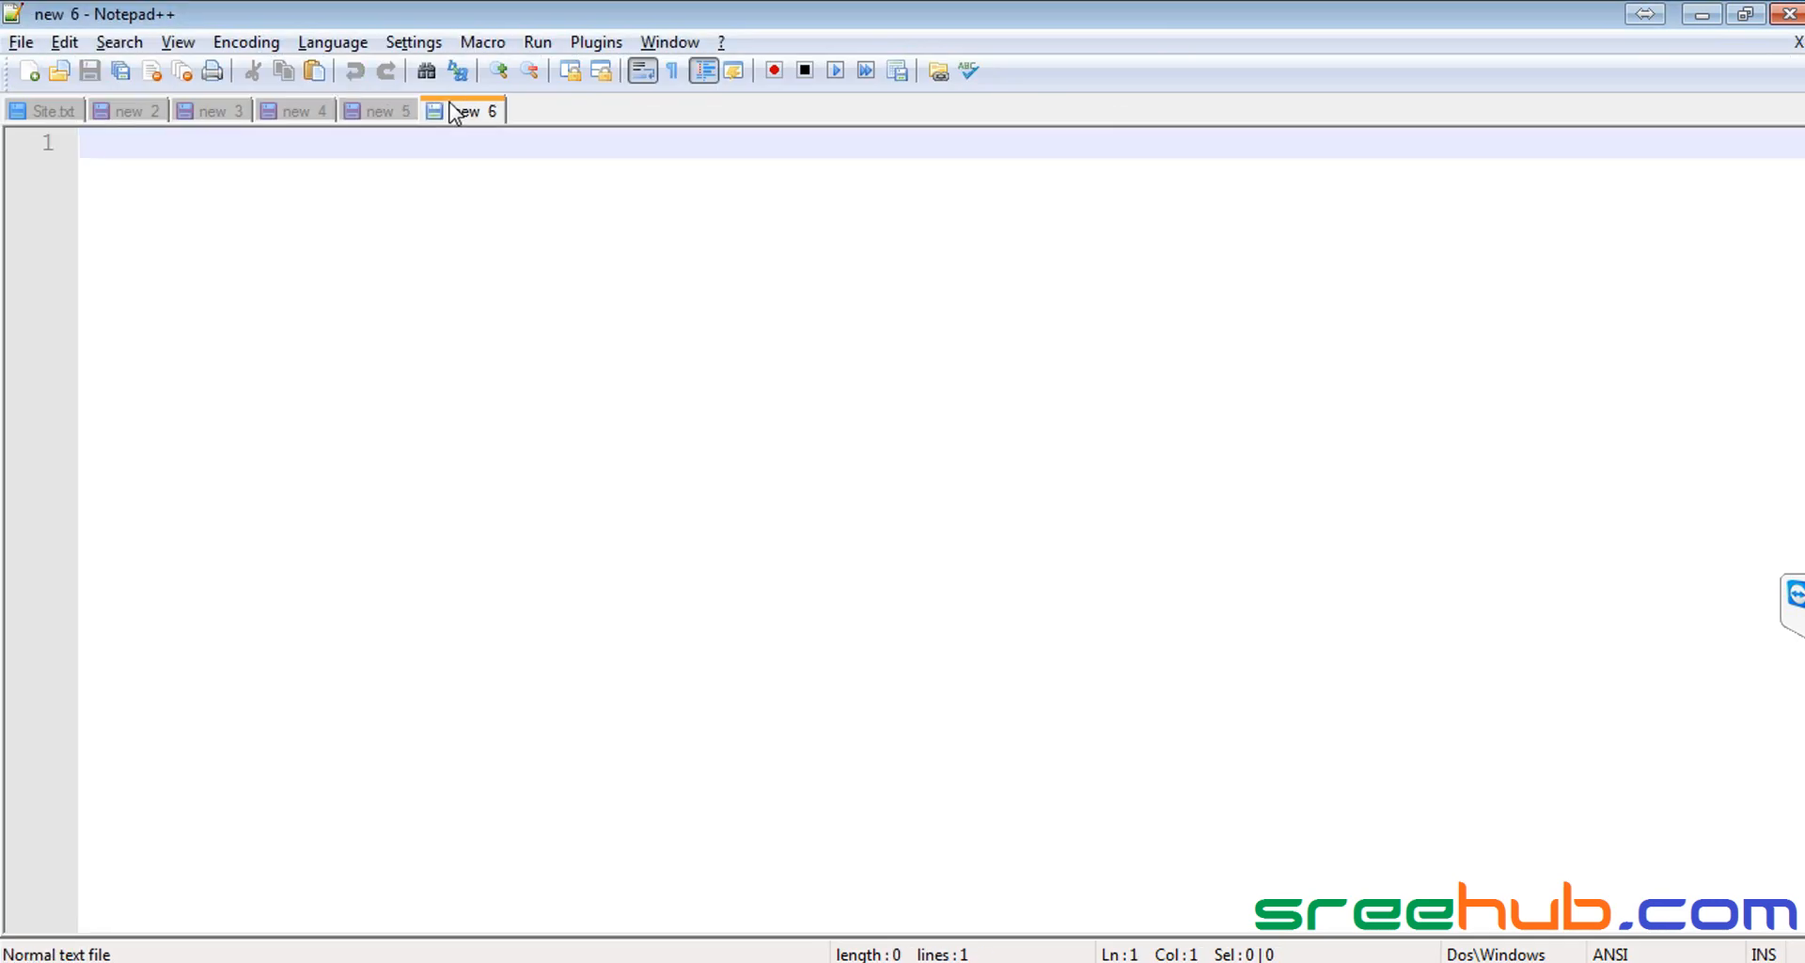
pyautogui.press('Return')
pyautogui.press('Return')
pyautogui.press('Tab')
pyautogui.hotkey('ctrl', 'v')
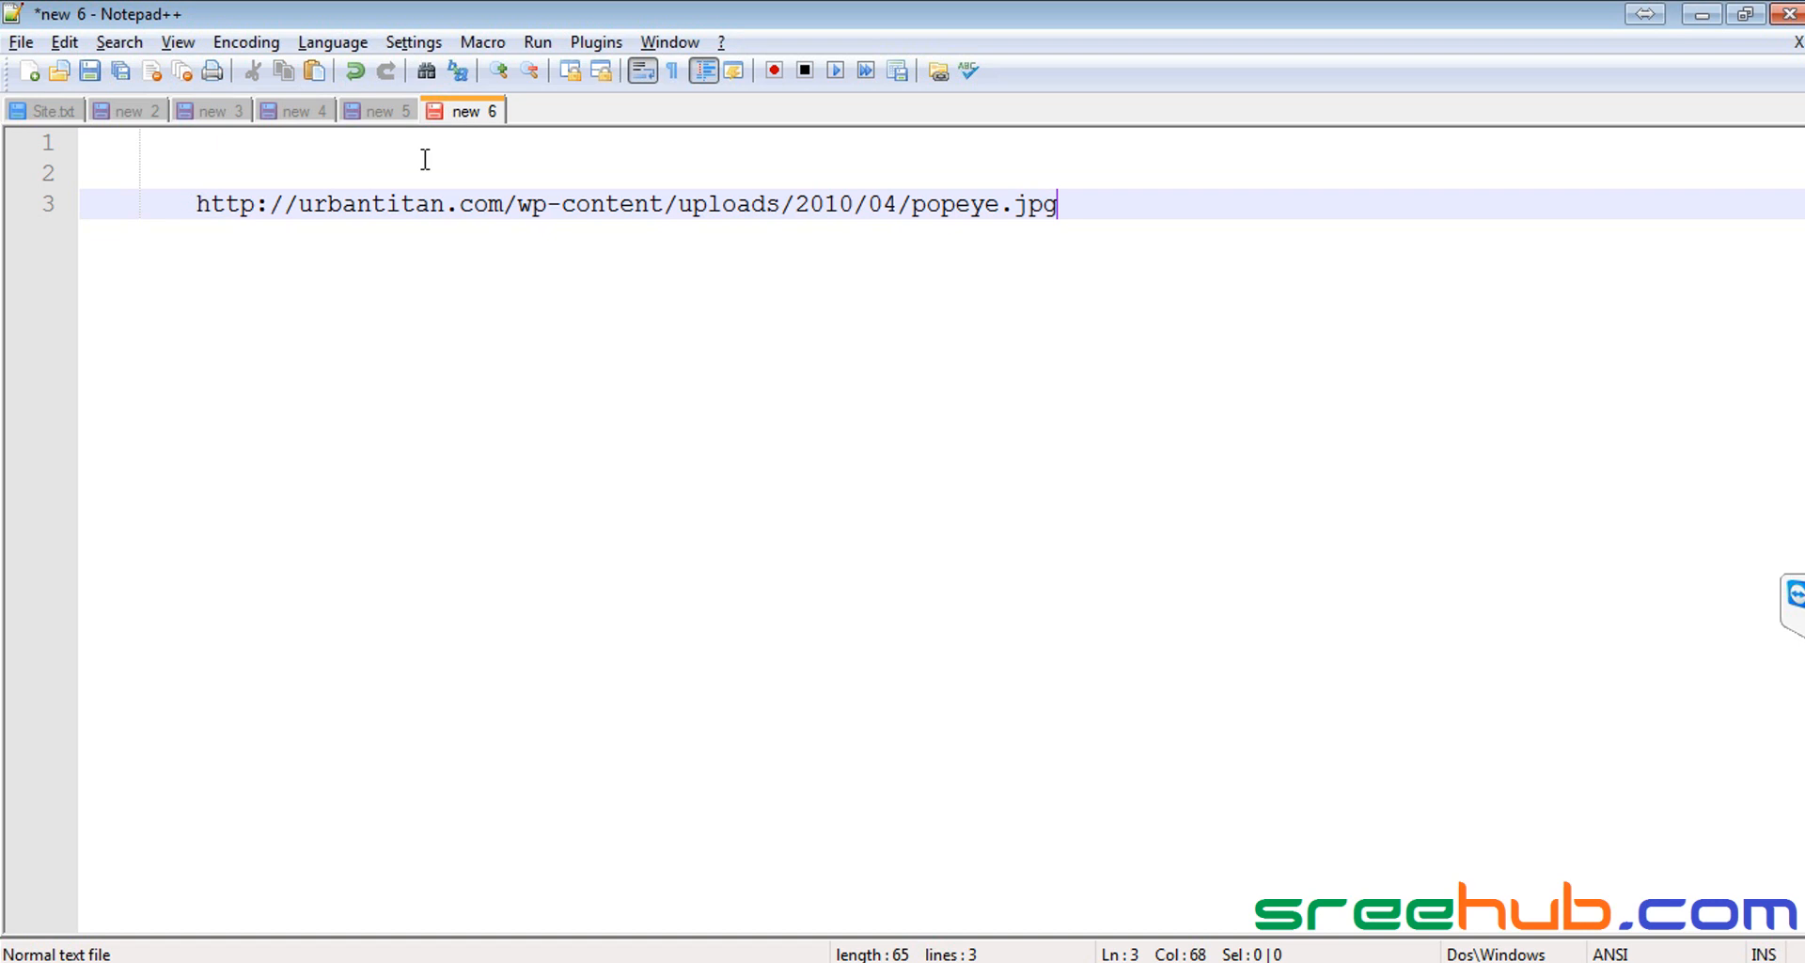
# Step: Copy the popeye.jpg address from the notes and paste it as the Photo web address in Faculty2's SharePoint form
pyautogui.moveTo(196, 204); pyautogui.dragTo(1088, 204)
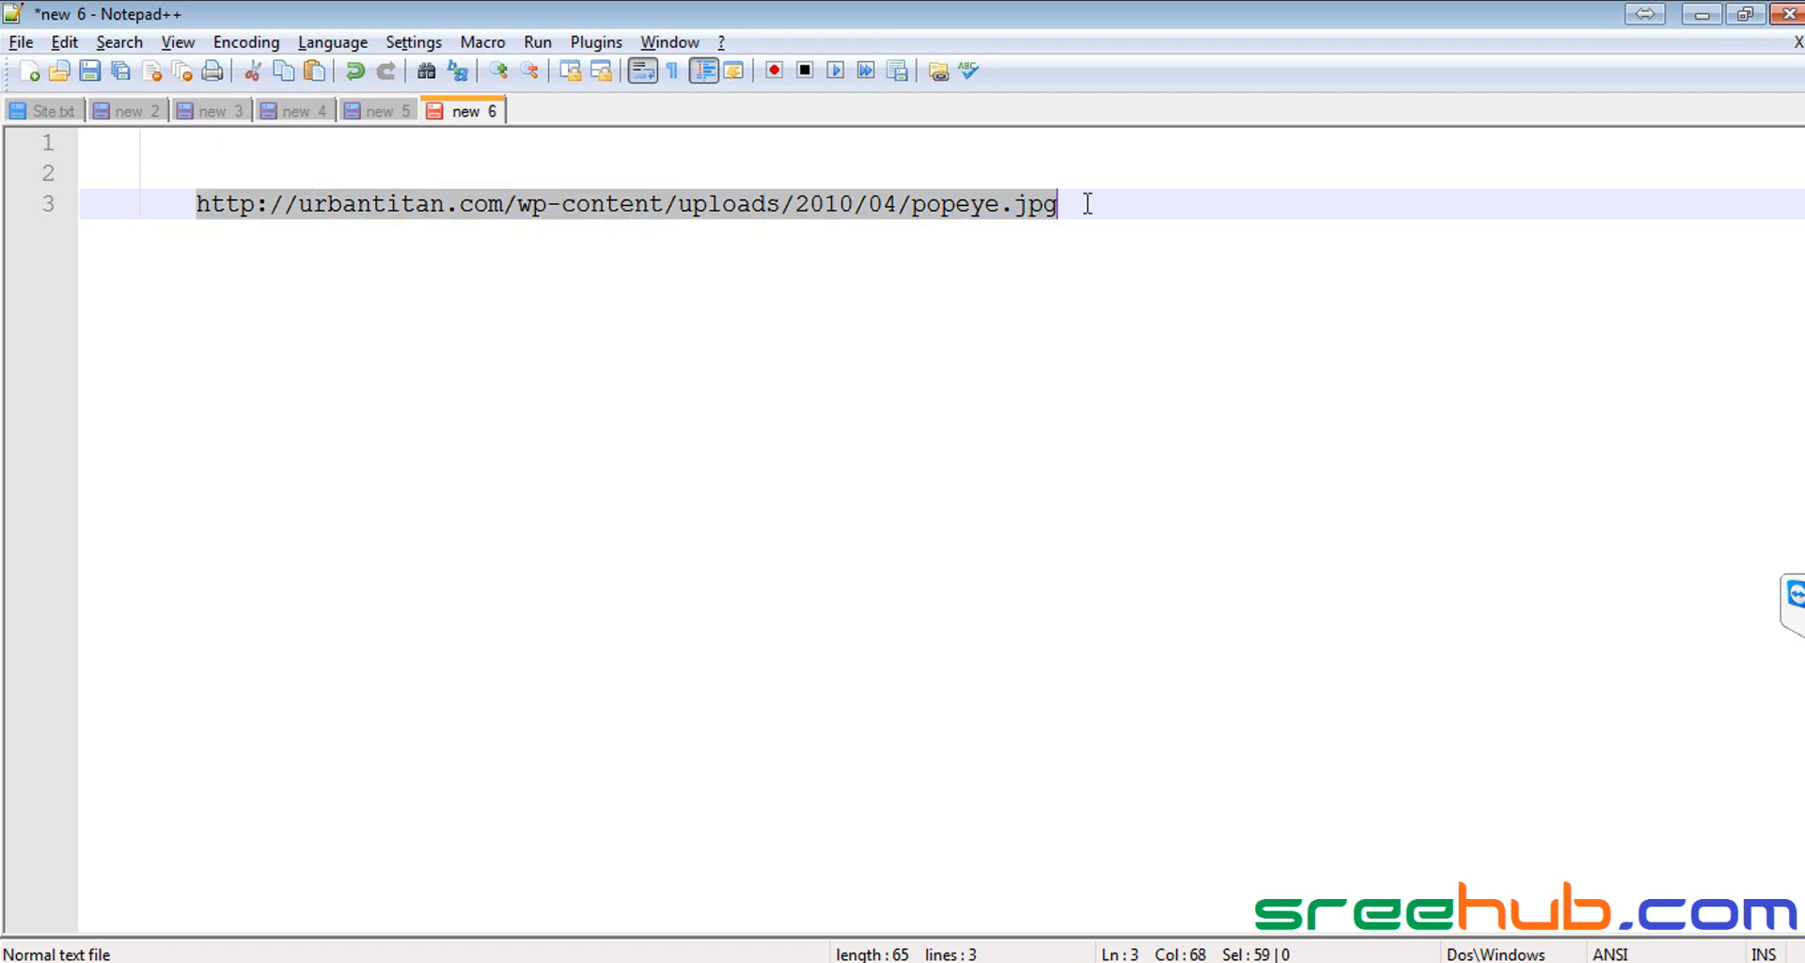
pyautogui.click(898, 204)
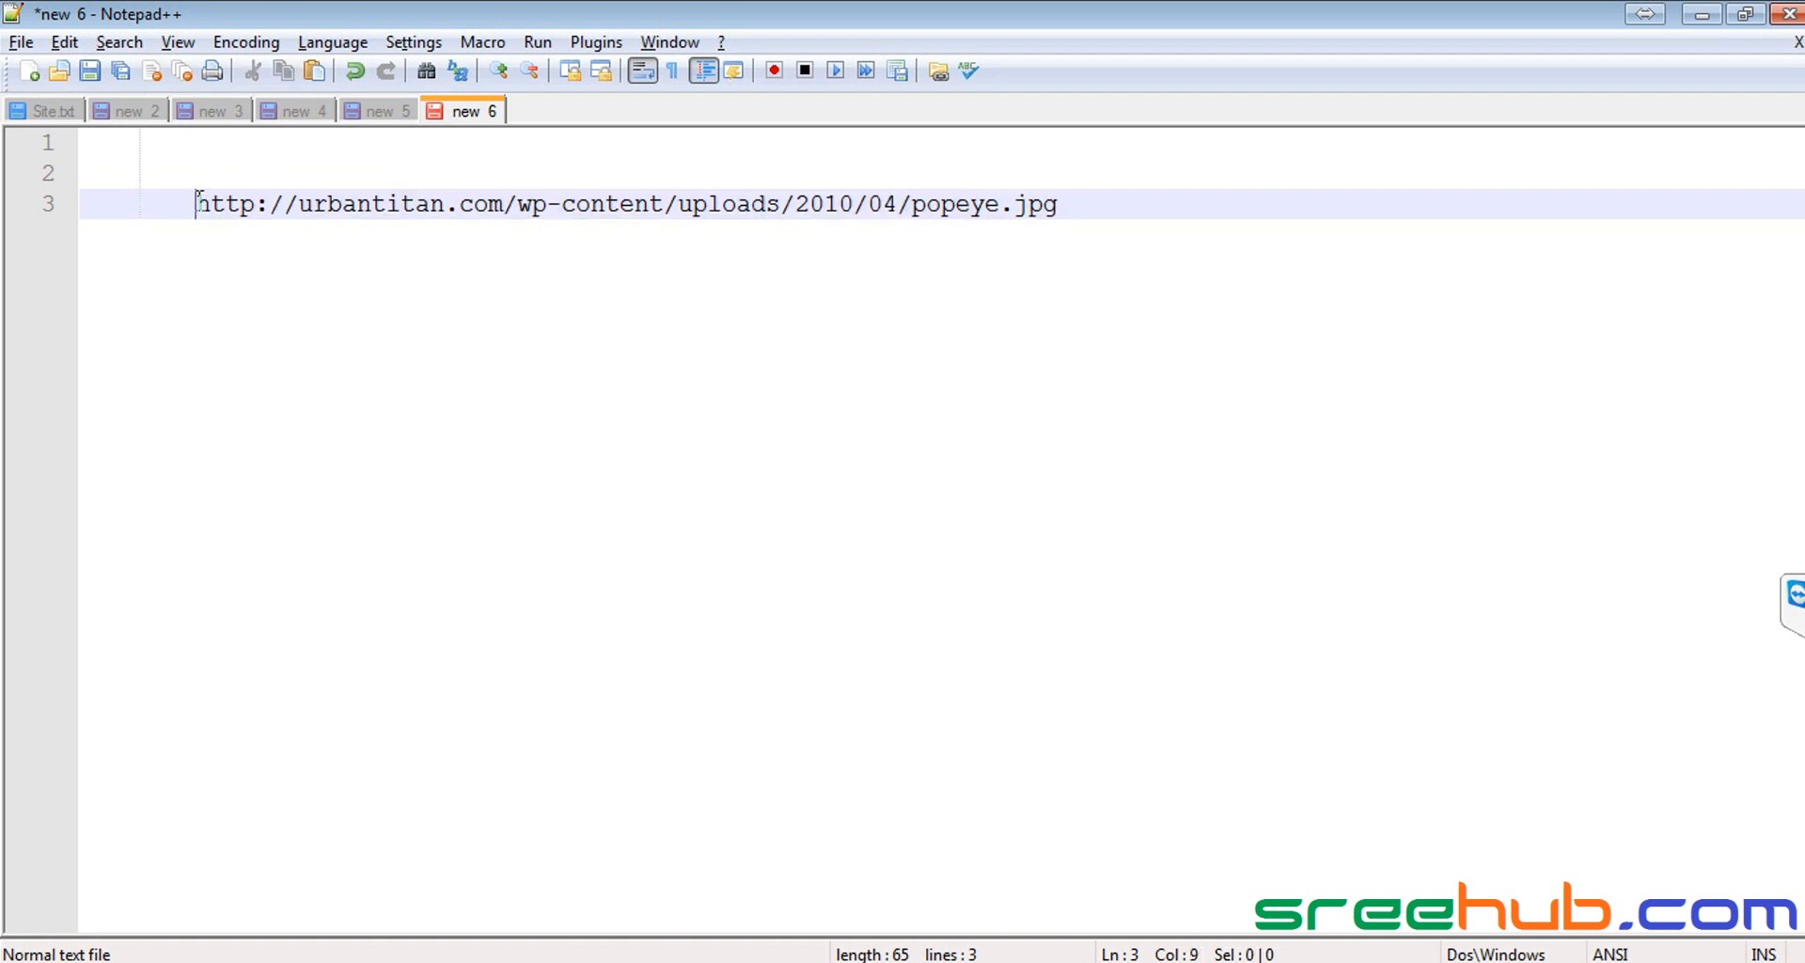
pyautogui.moveTo(196, 204); pyautogui.dragTo(1090, 204)
pyautogui.hotkey('ctrl', 'c')
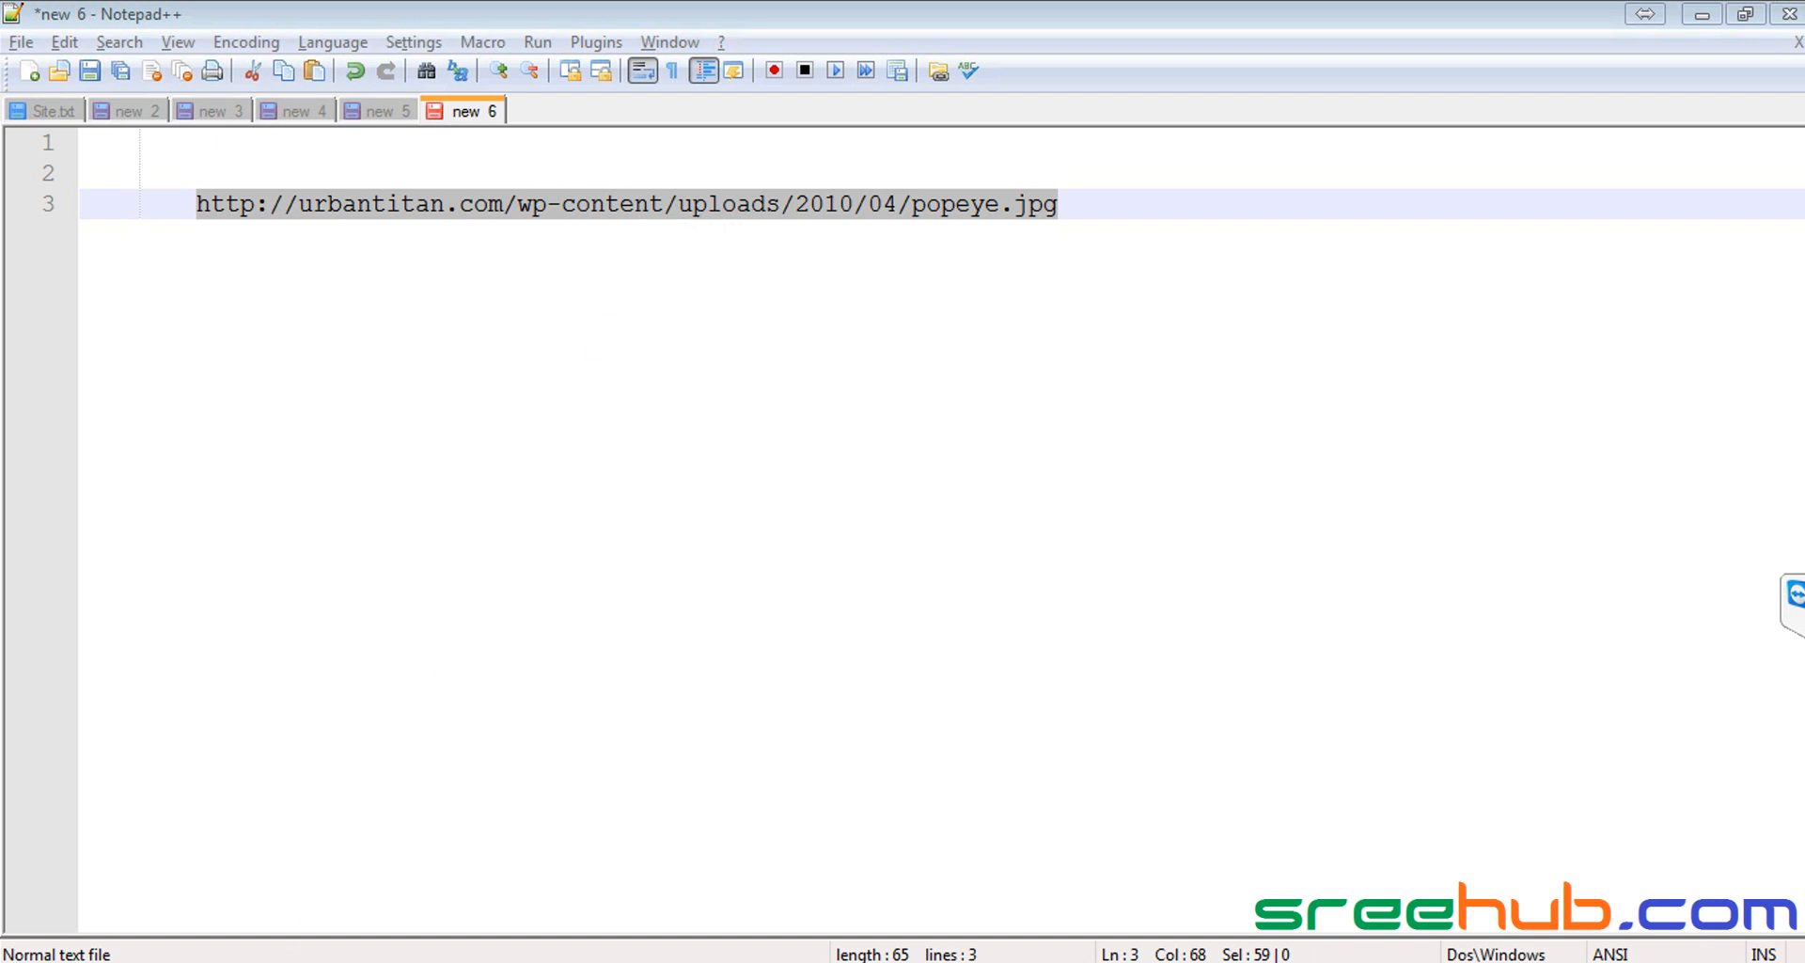
pyautogui.click(202, 889)
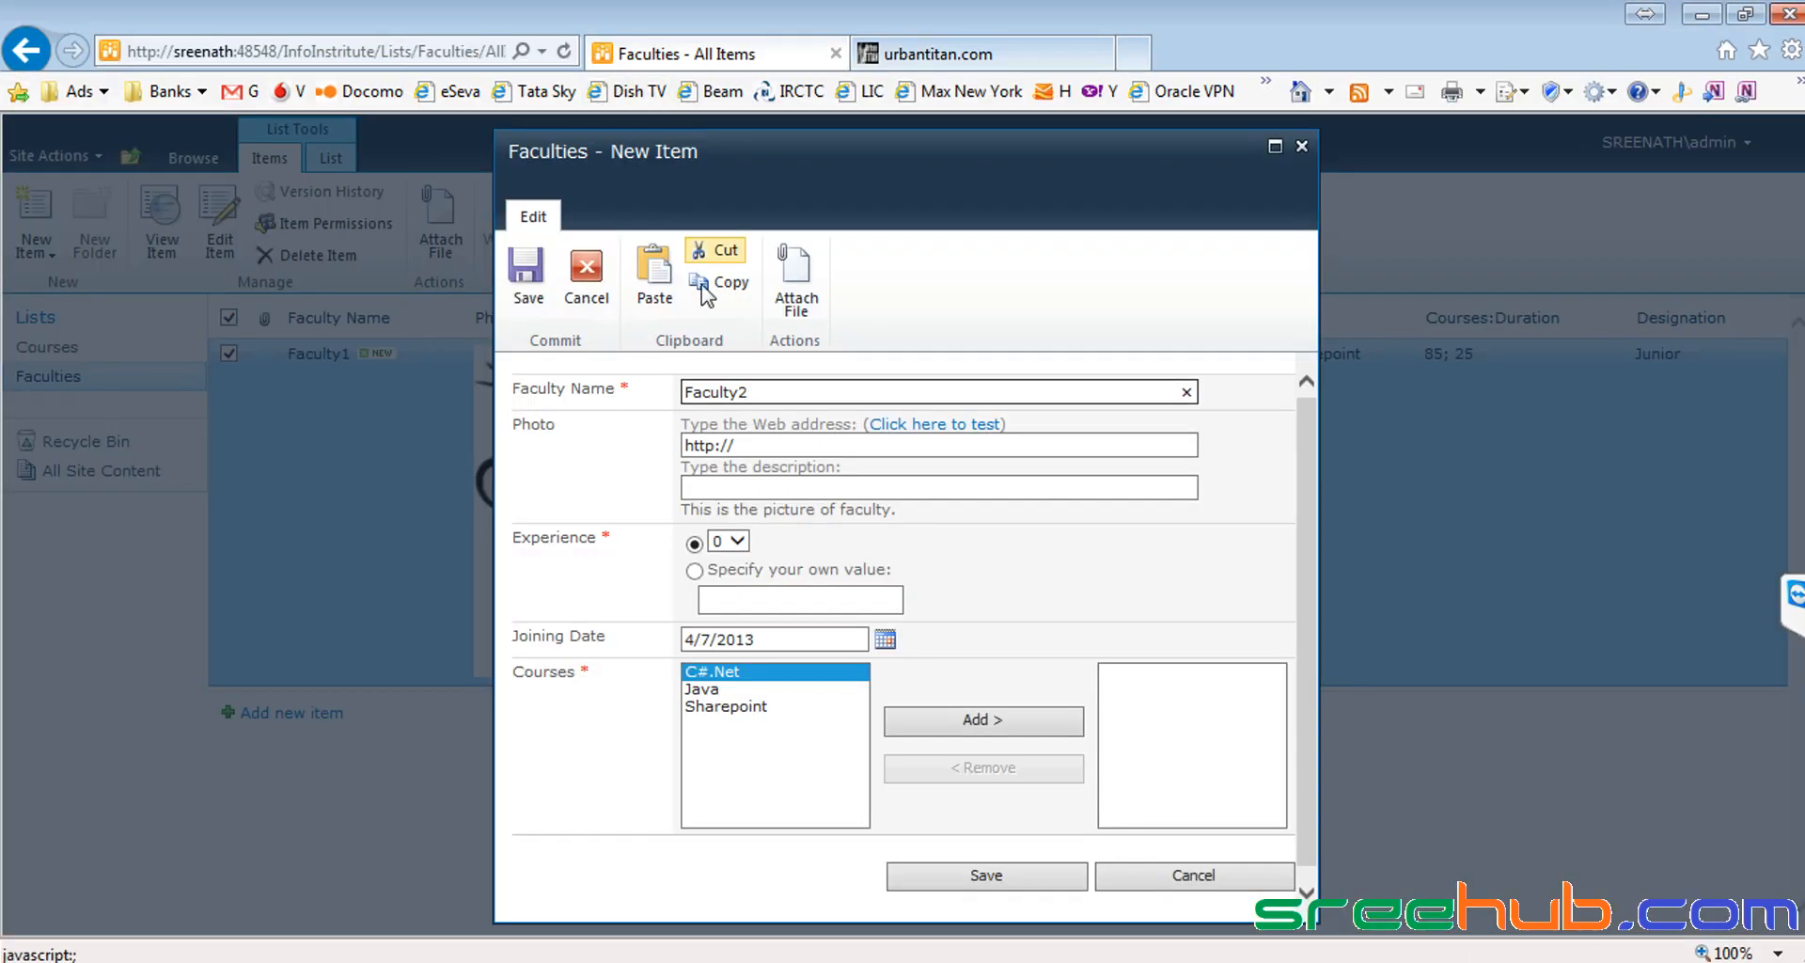
pyautogui.tripleClick(773, 443)
pyautogui.hotkey('ctrl', 'v')
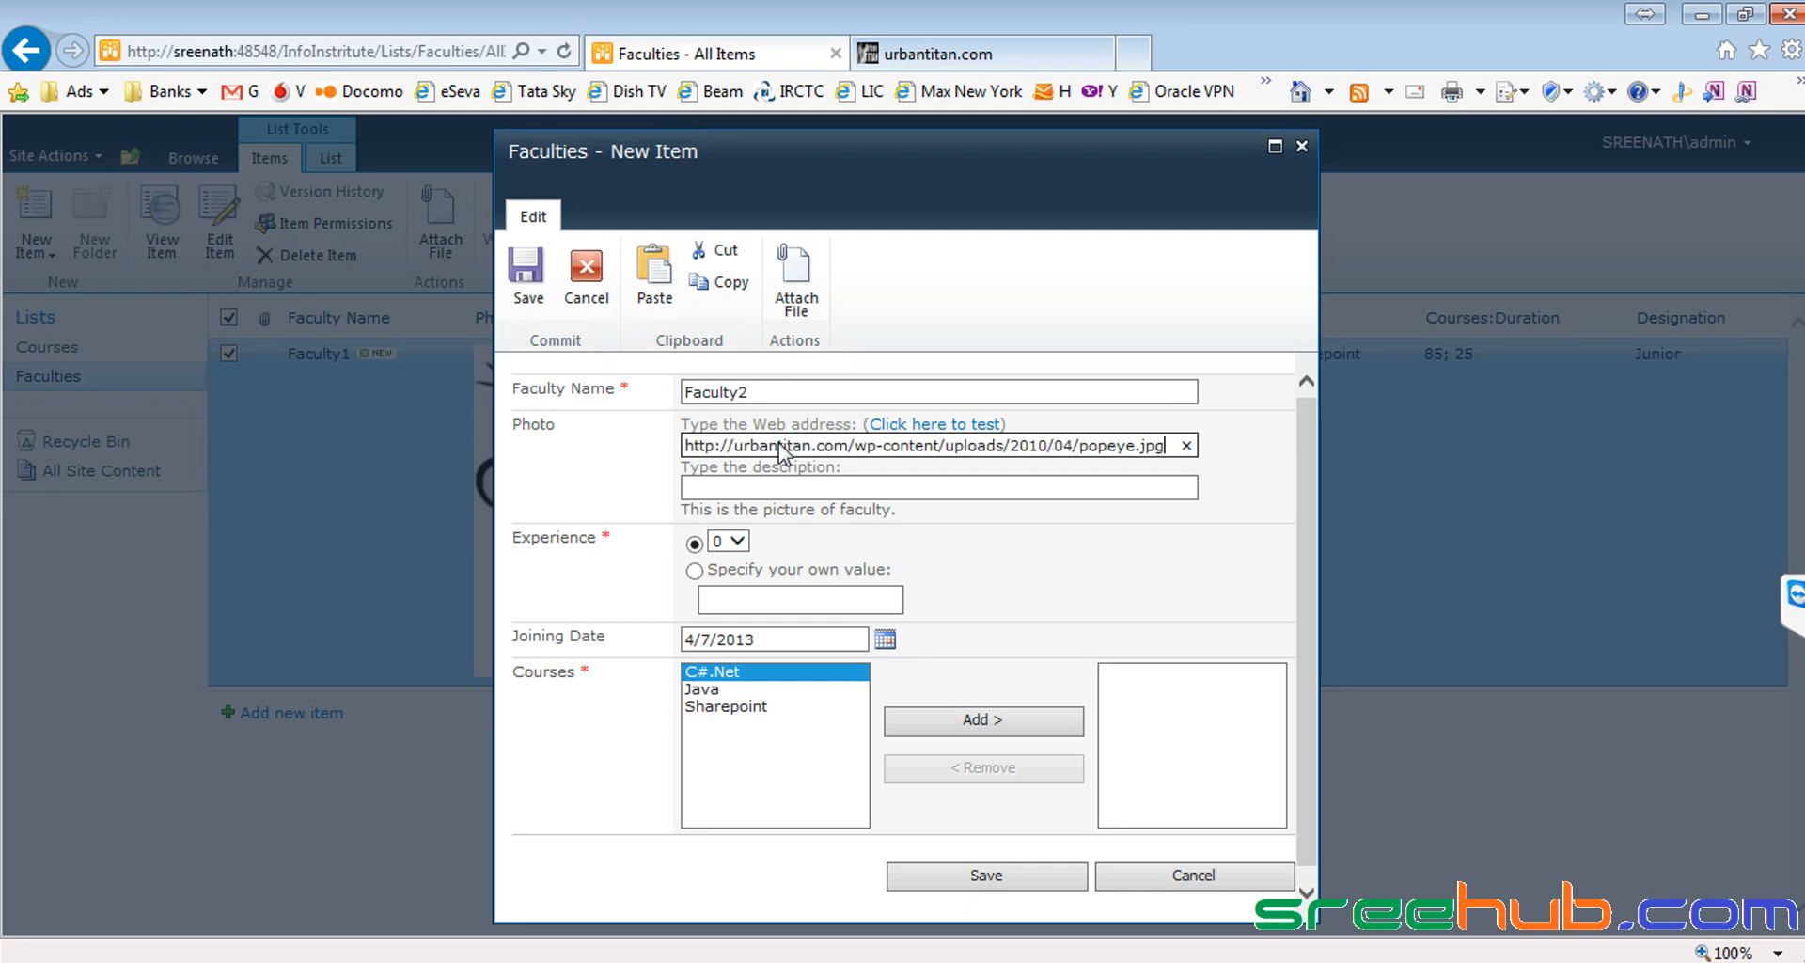
# Step: Test the Photo link of the Faculty2 item, and close the image tabs to return to the form
pyautogui.click(898, 427)
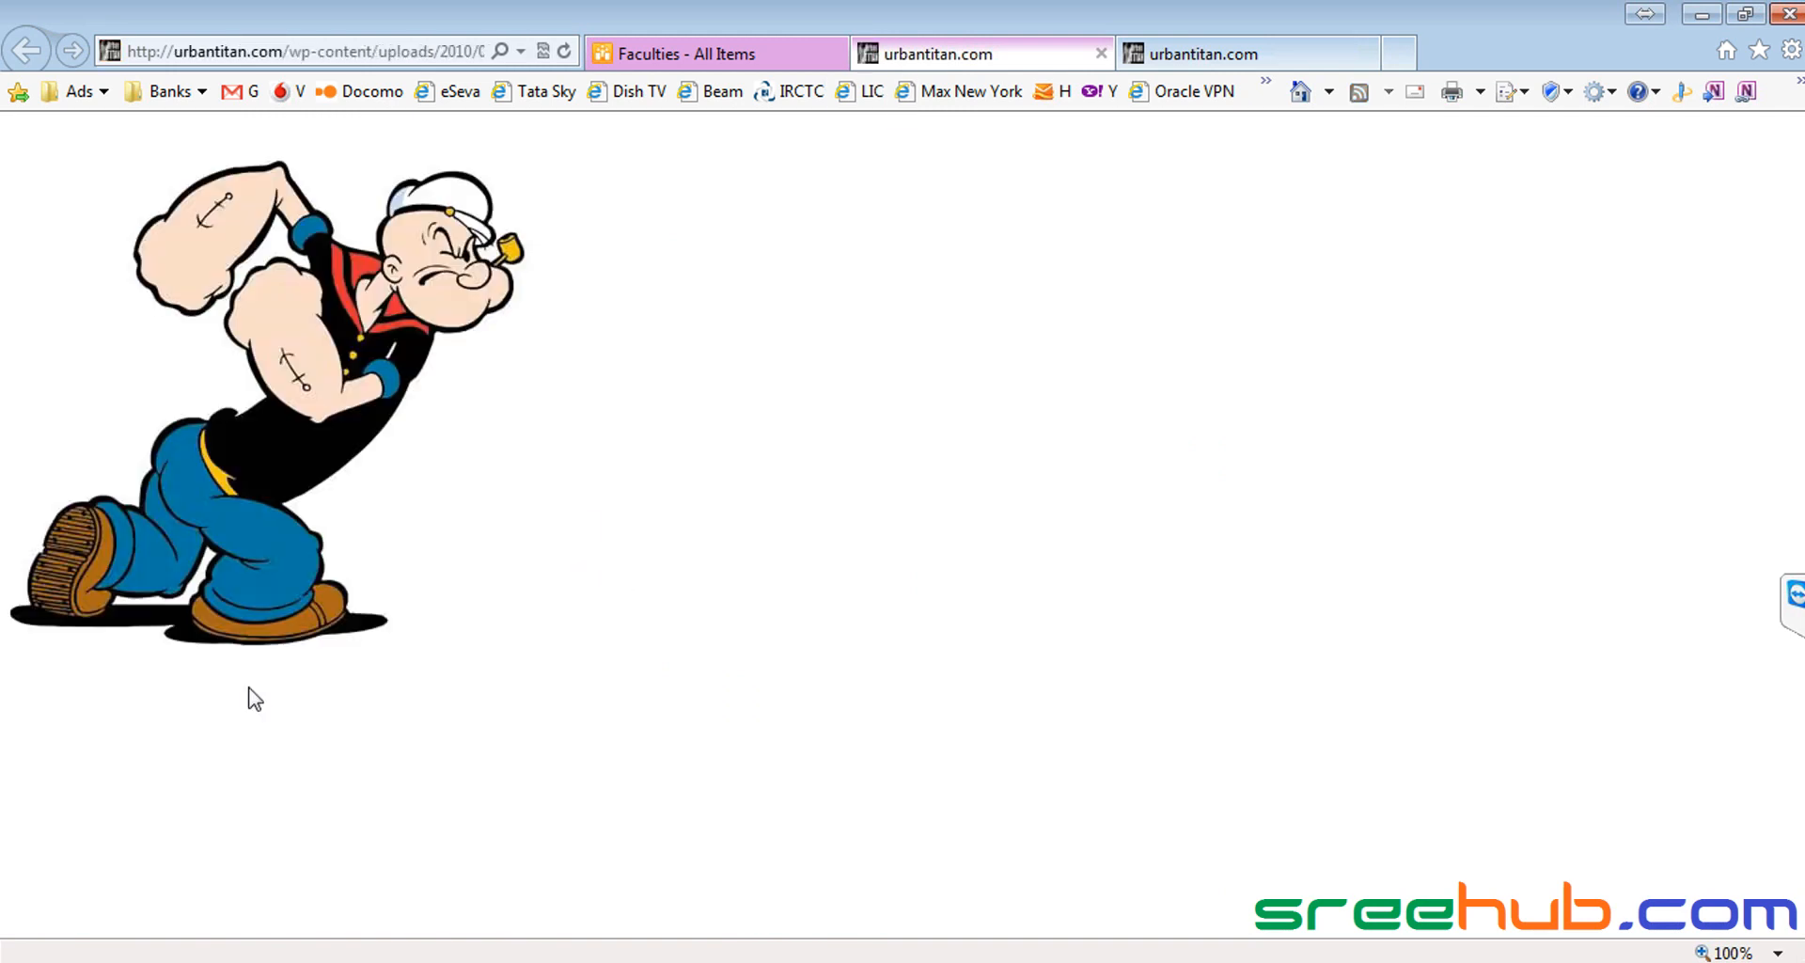
pyautogui.click(1101, 54)
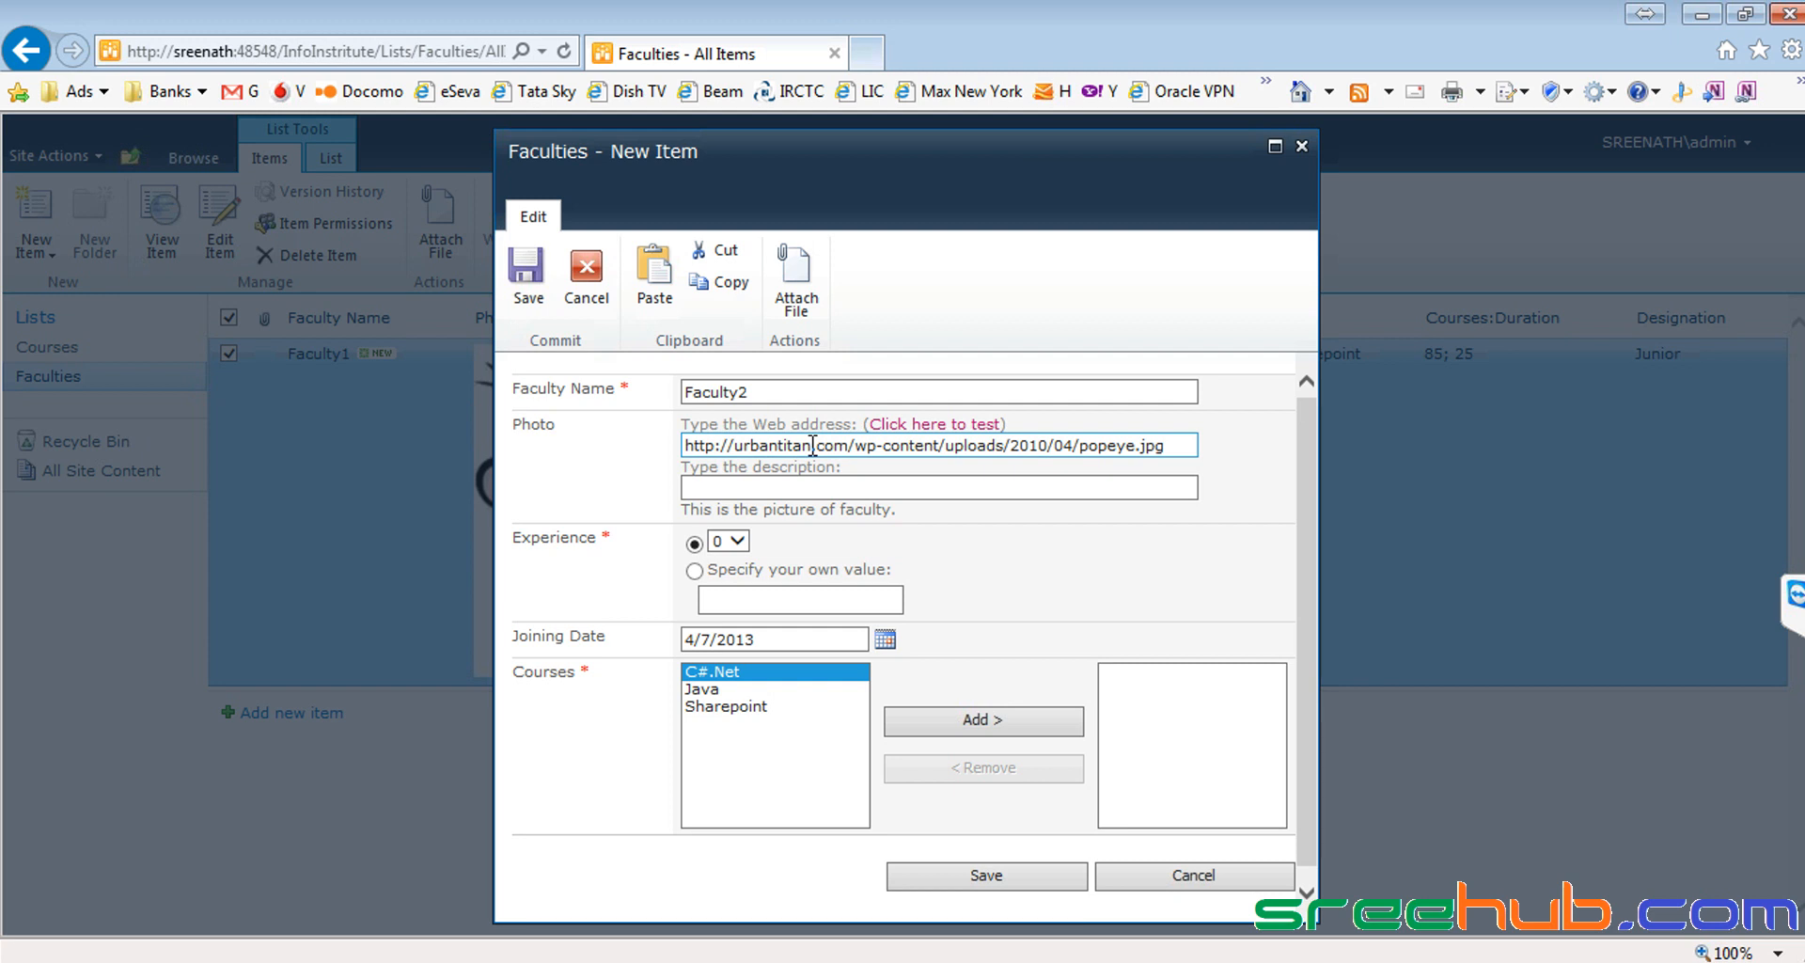
# Step: Switch to Opera and load the copied popeye.jpg address to check the image there
pyautogui.click(625, 961)
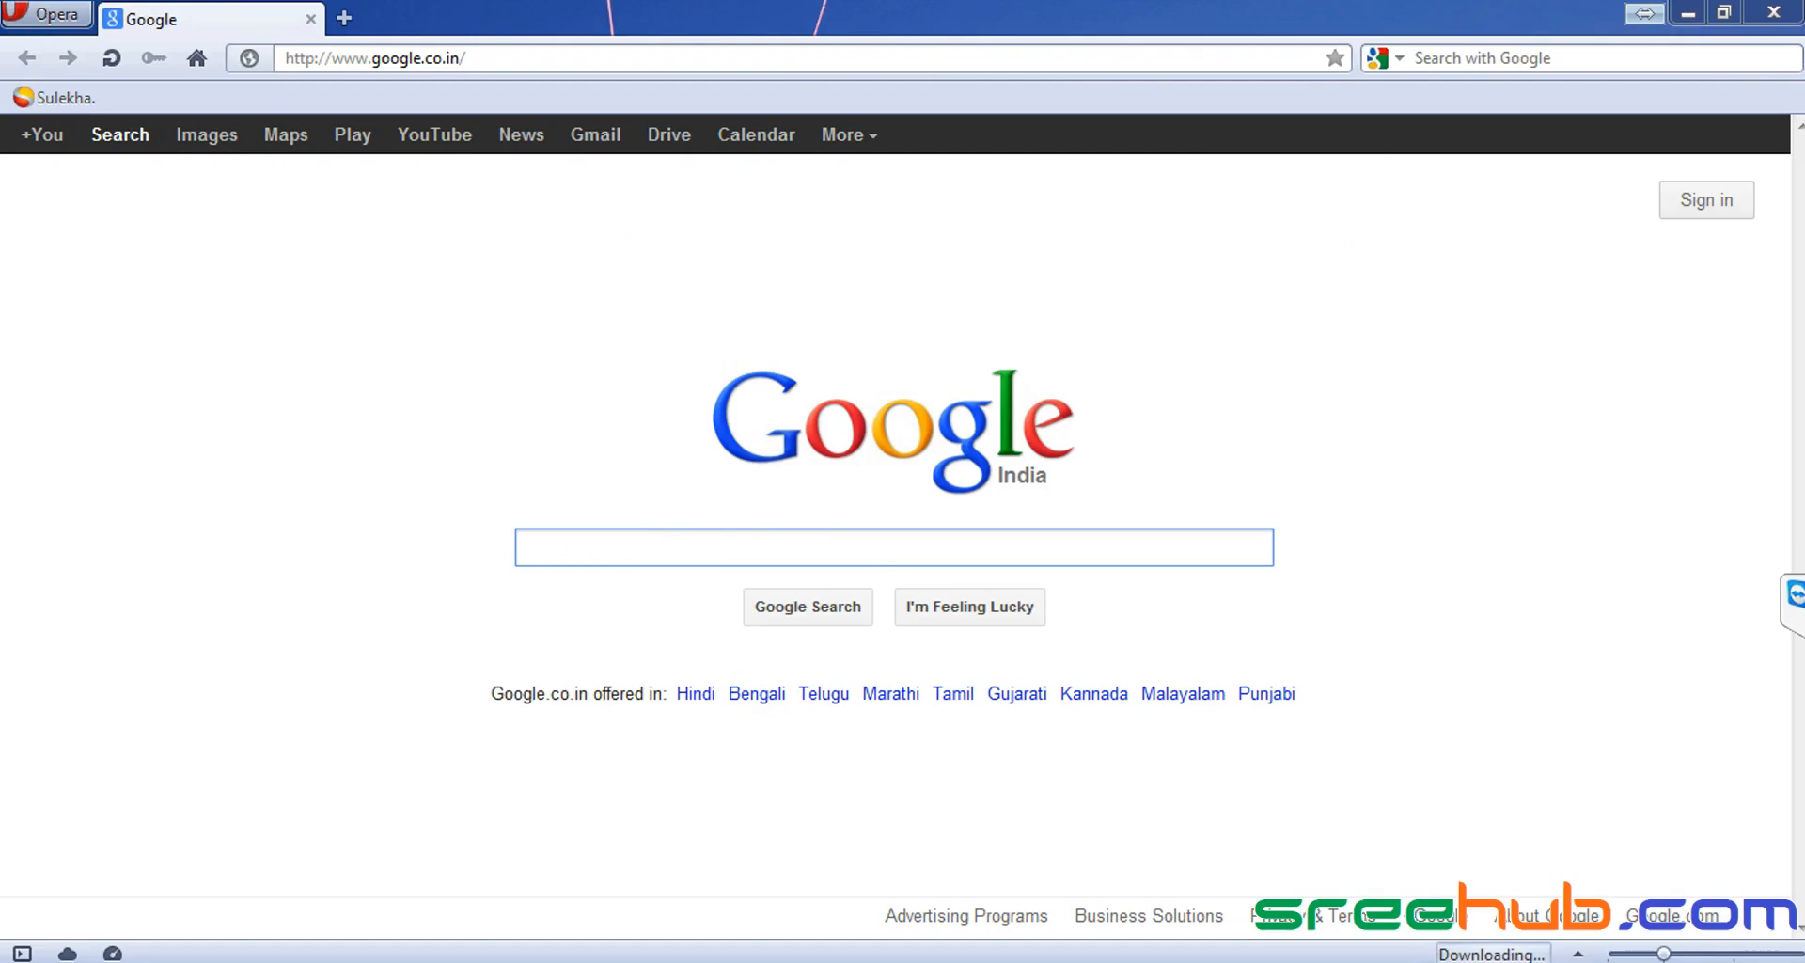
pyautogui.click(525, 58)
pyautogui.hotkey('ctrl', 'v')
pyautogui.press('Return')
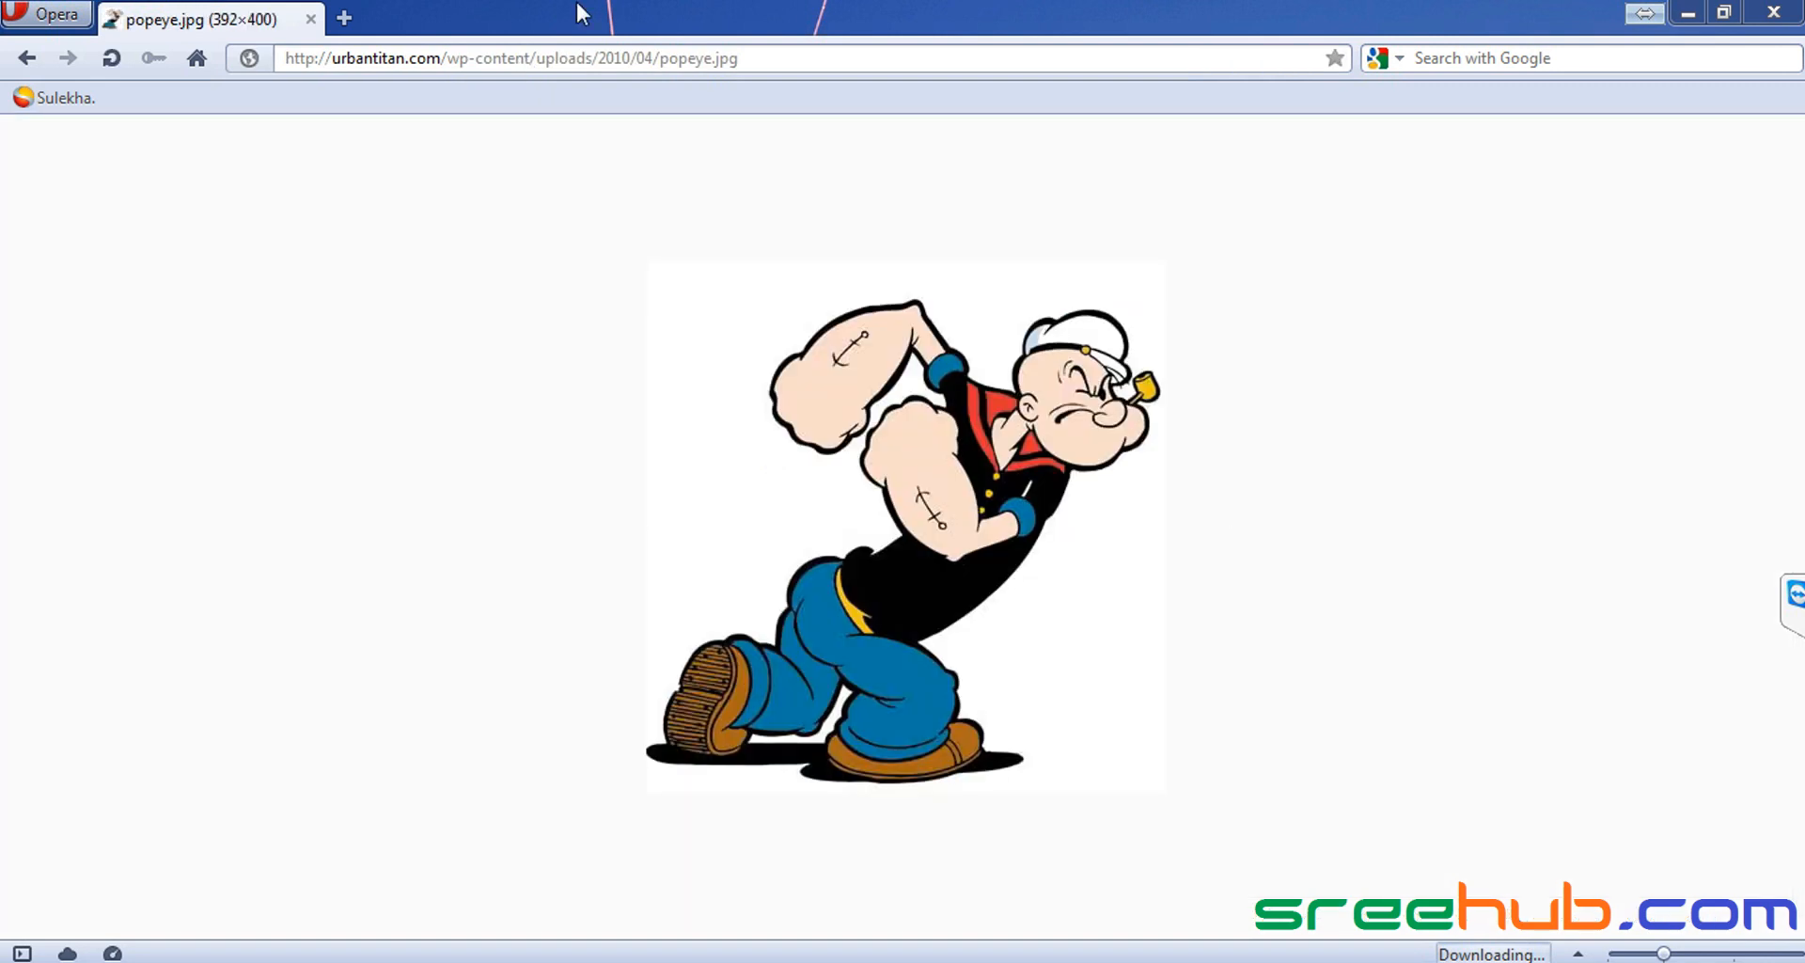
# Step: Close Opera and, back in the Faculty2 item form, leave Experience at 0 and set the Joining Date to 4/4/2013
pyautogui.click(1774, 12)
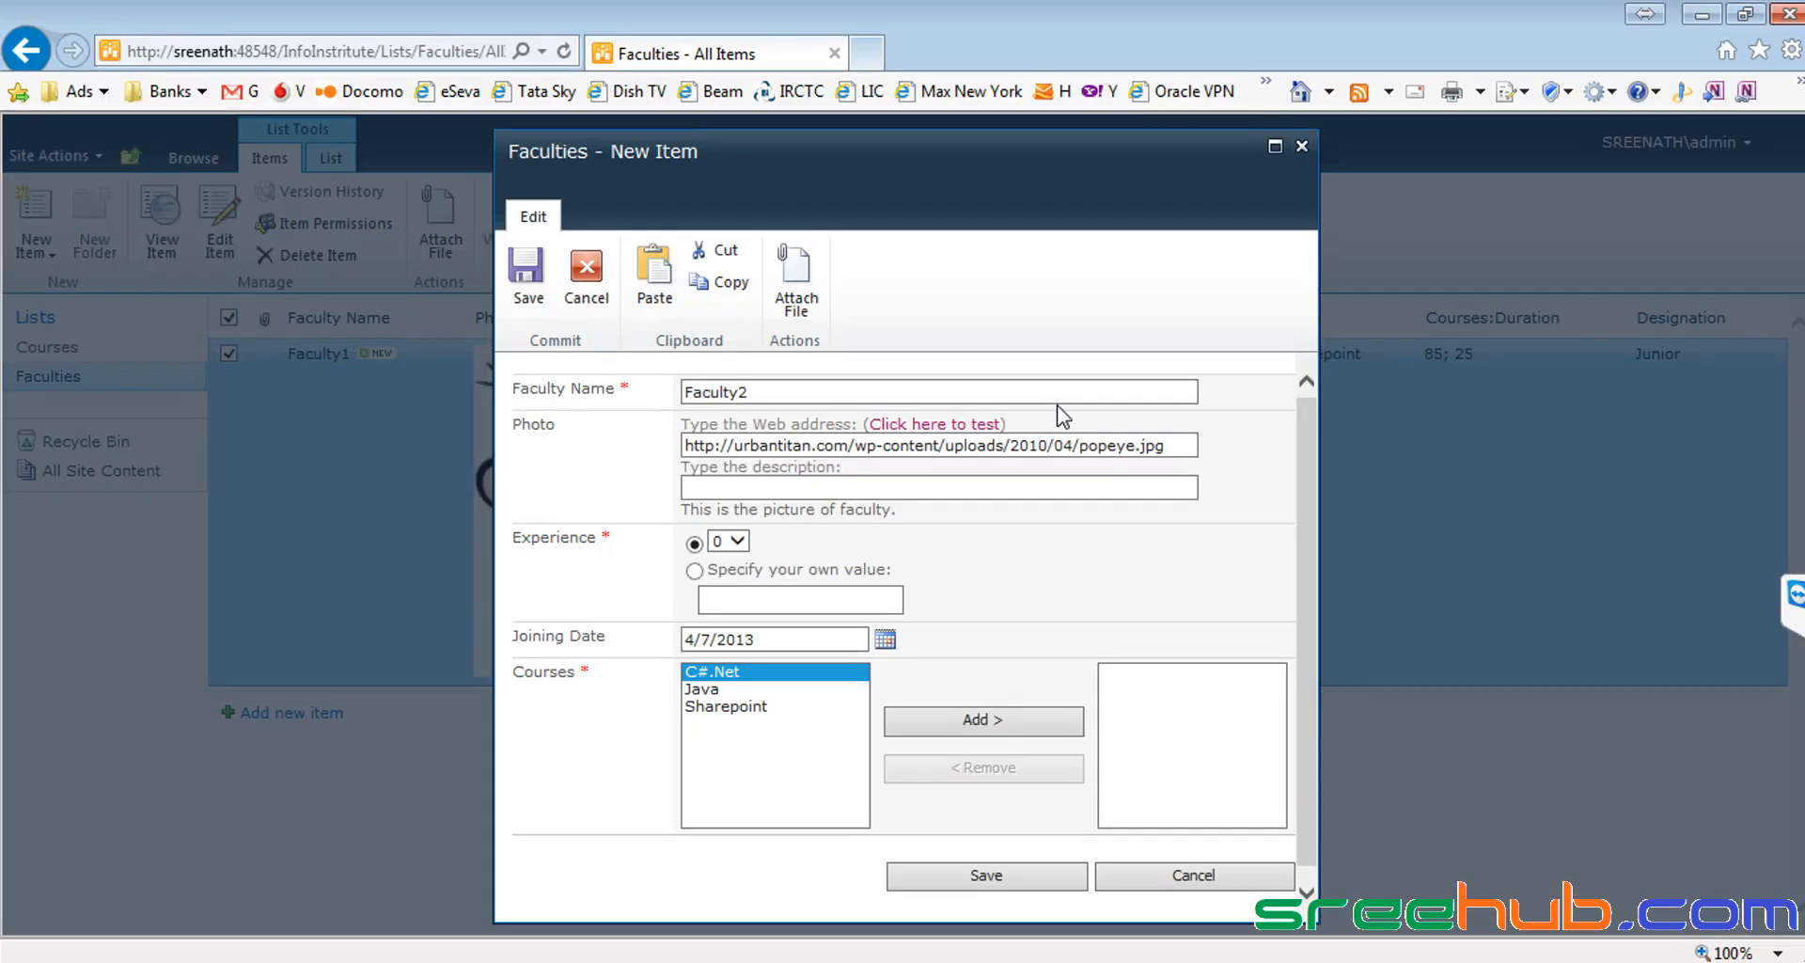
pyautogui.click(739, 543)
pyautogui.click(739, 540)
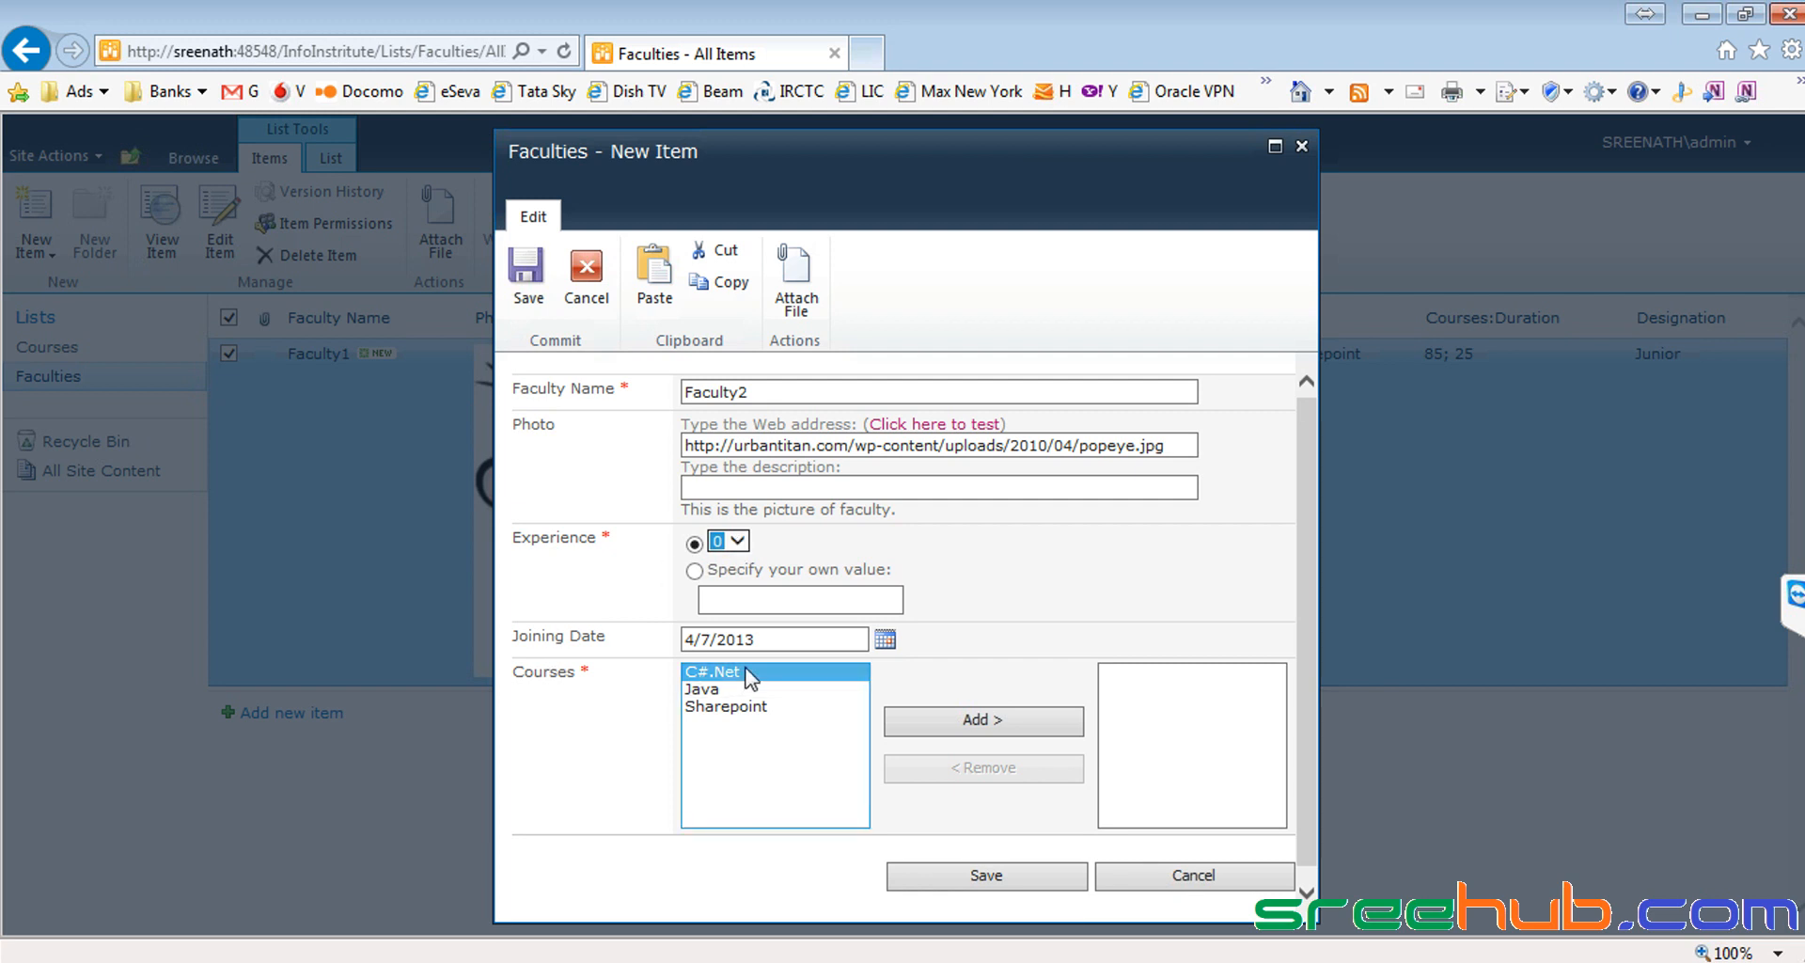
pyautogui.click(765, 638)
pyautogui.moveTo(767, 637); pyautogui.dragTo(679, 637)
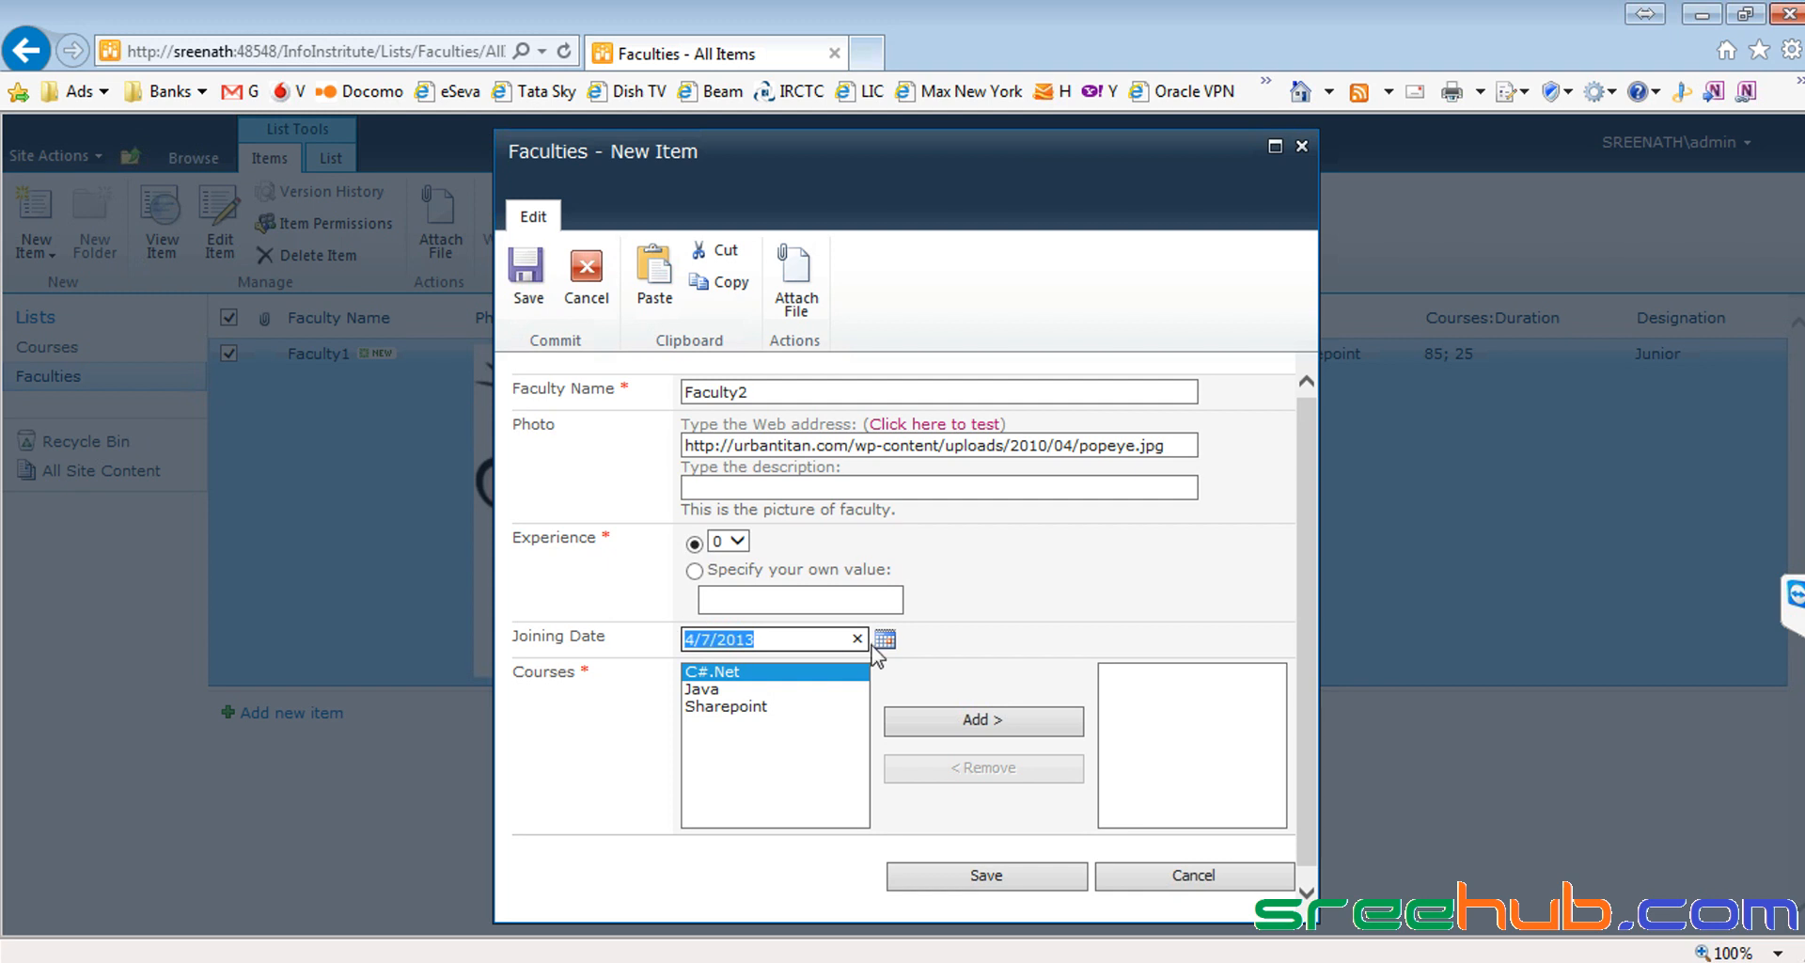
pyautogui.click(882, 644)
pyautogui.click(886, 642)
pyautogui.click(886, 642)
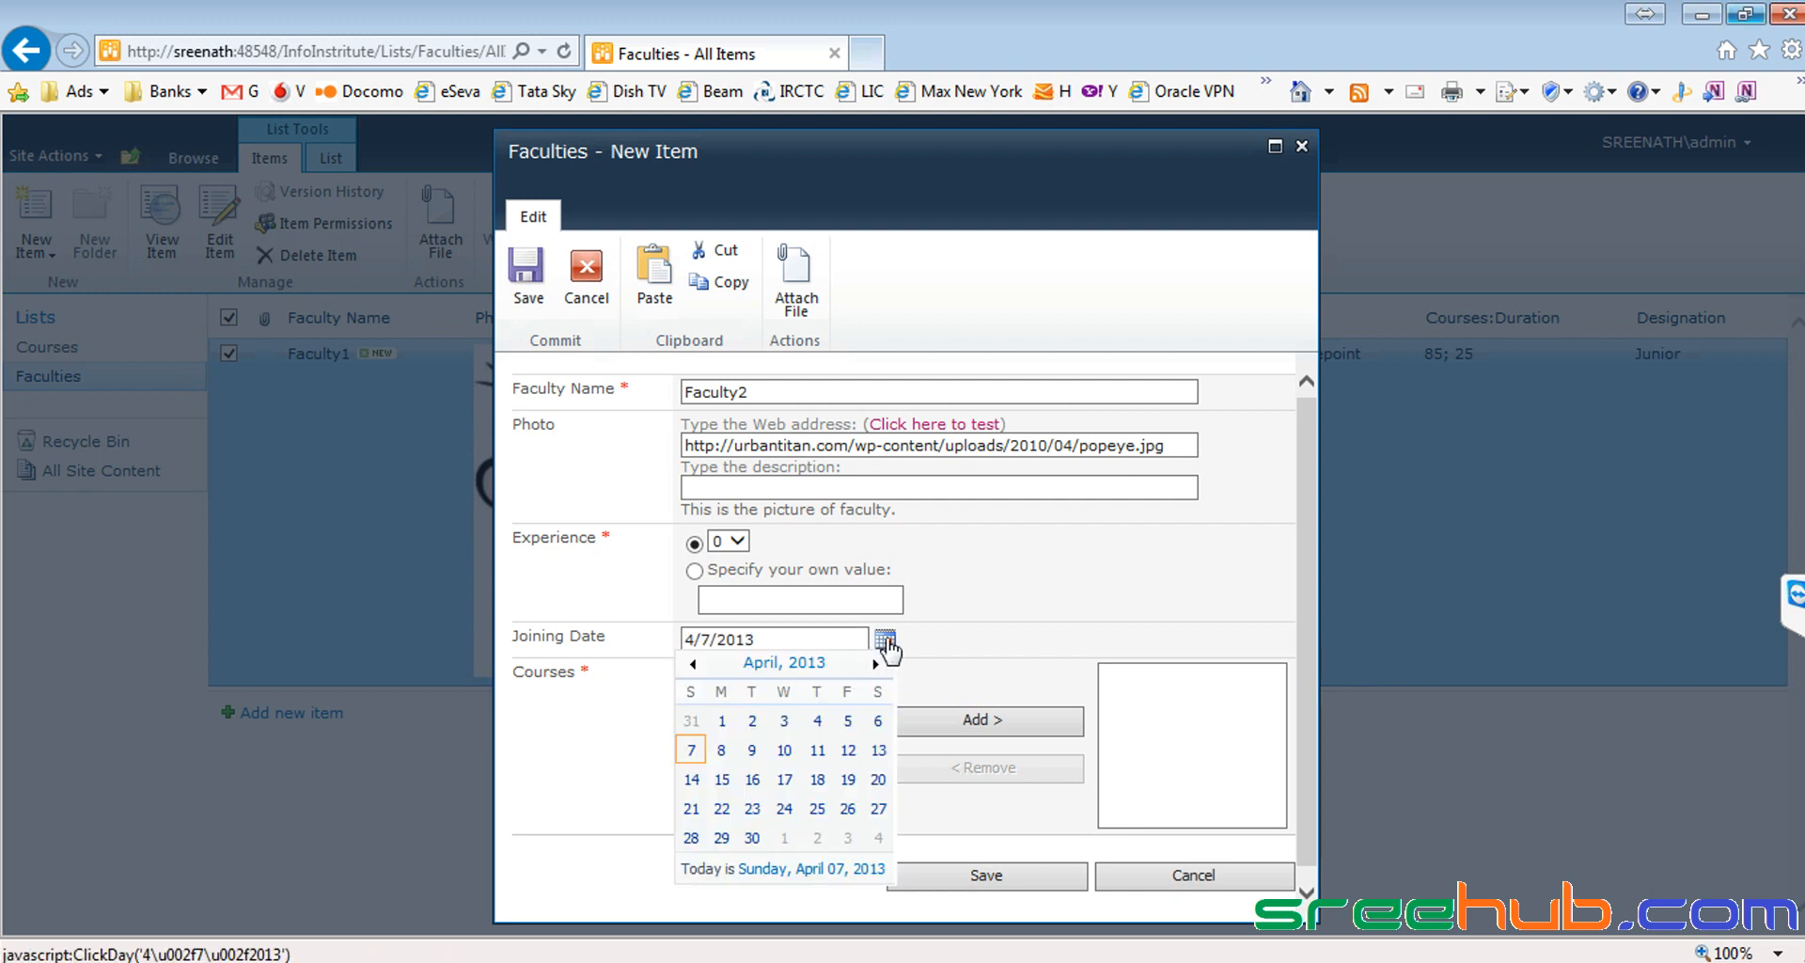
pyautogui.click(818, 721)
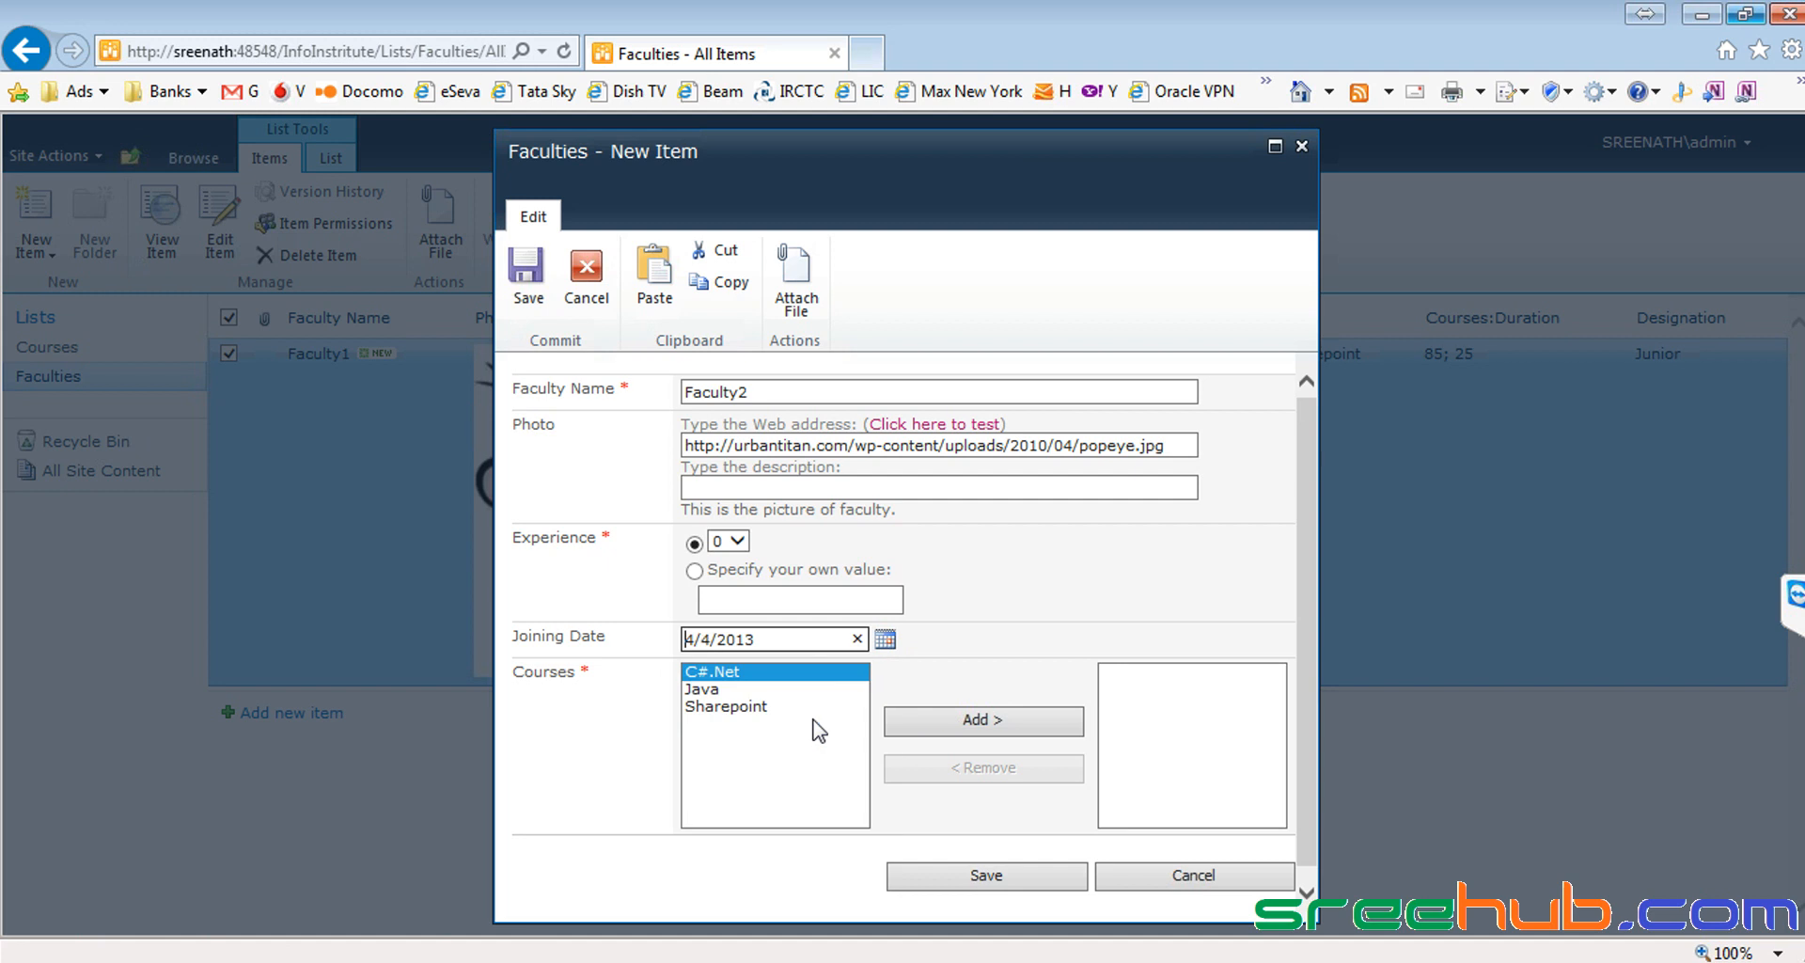
# Step: Add Java to the courses of Faculty2 and save the new item
pyautogui.click(742, 689)
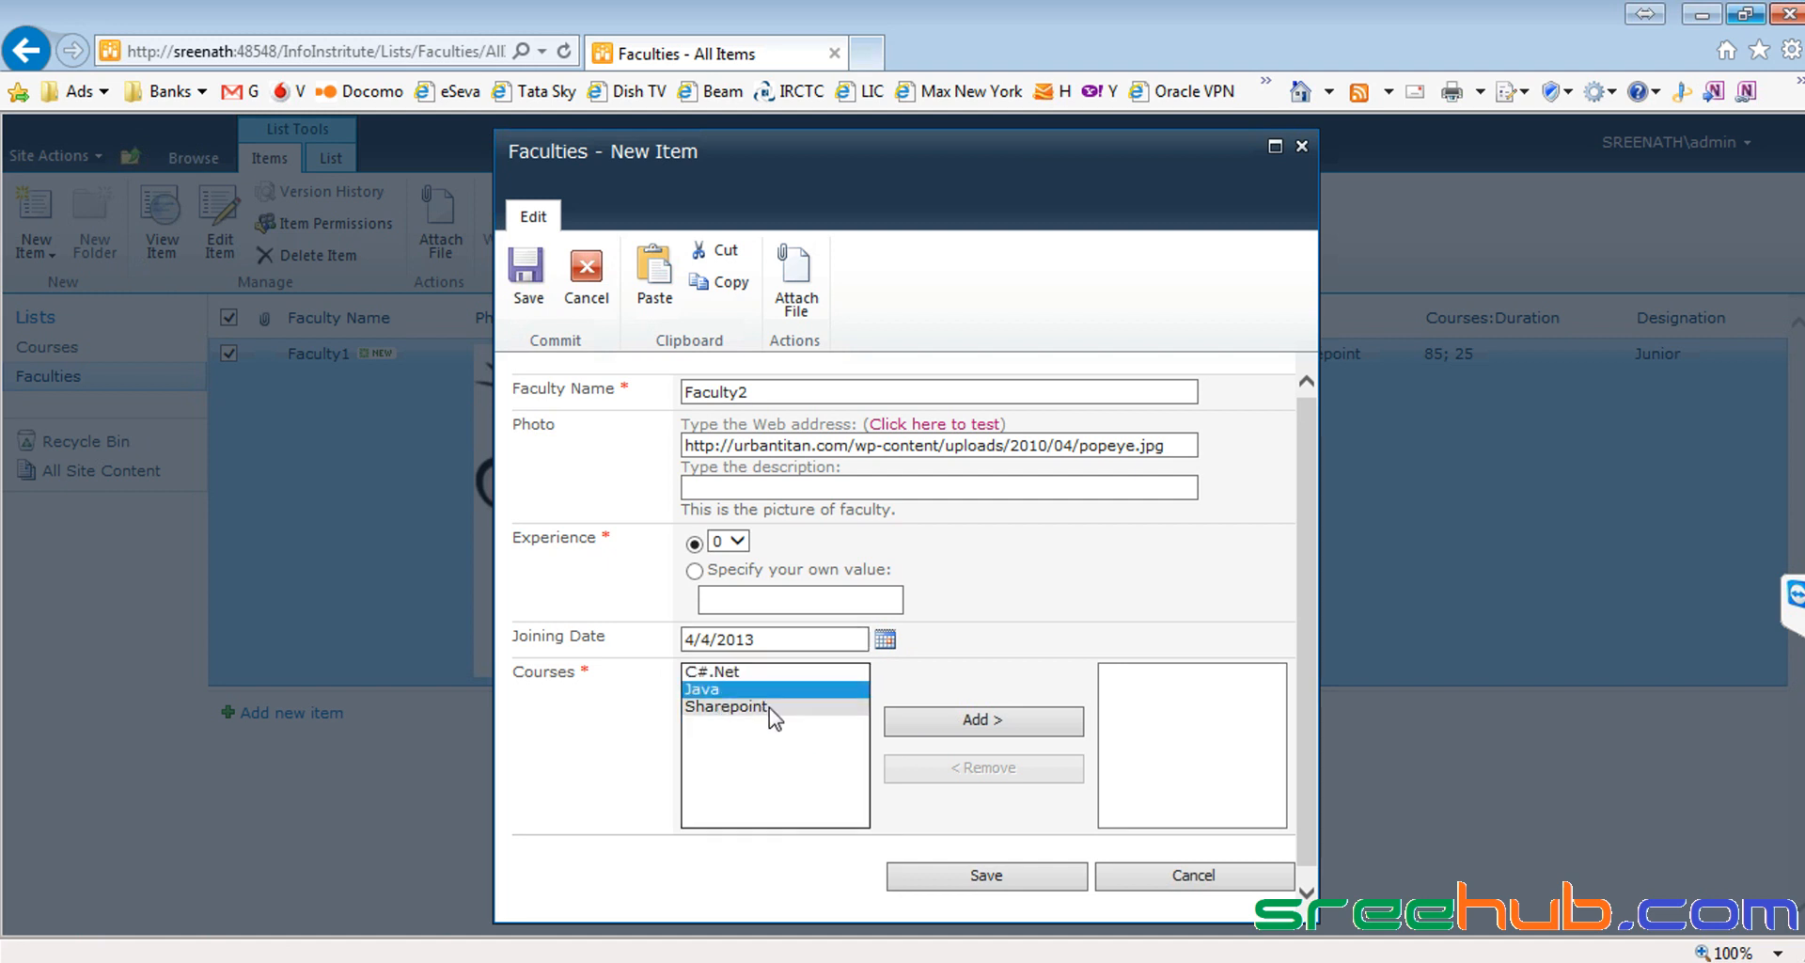
pyautogui.click(1011, 712)
pyautogui.click(963, 879)
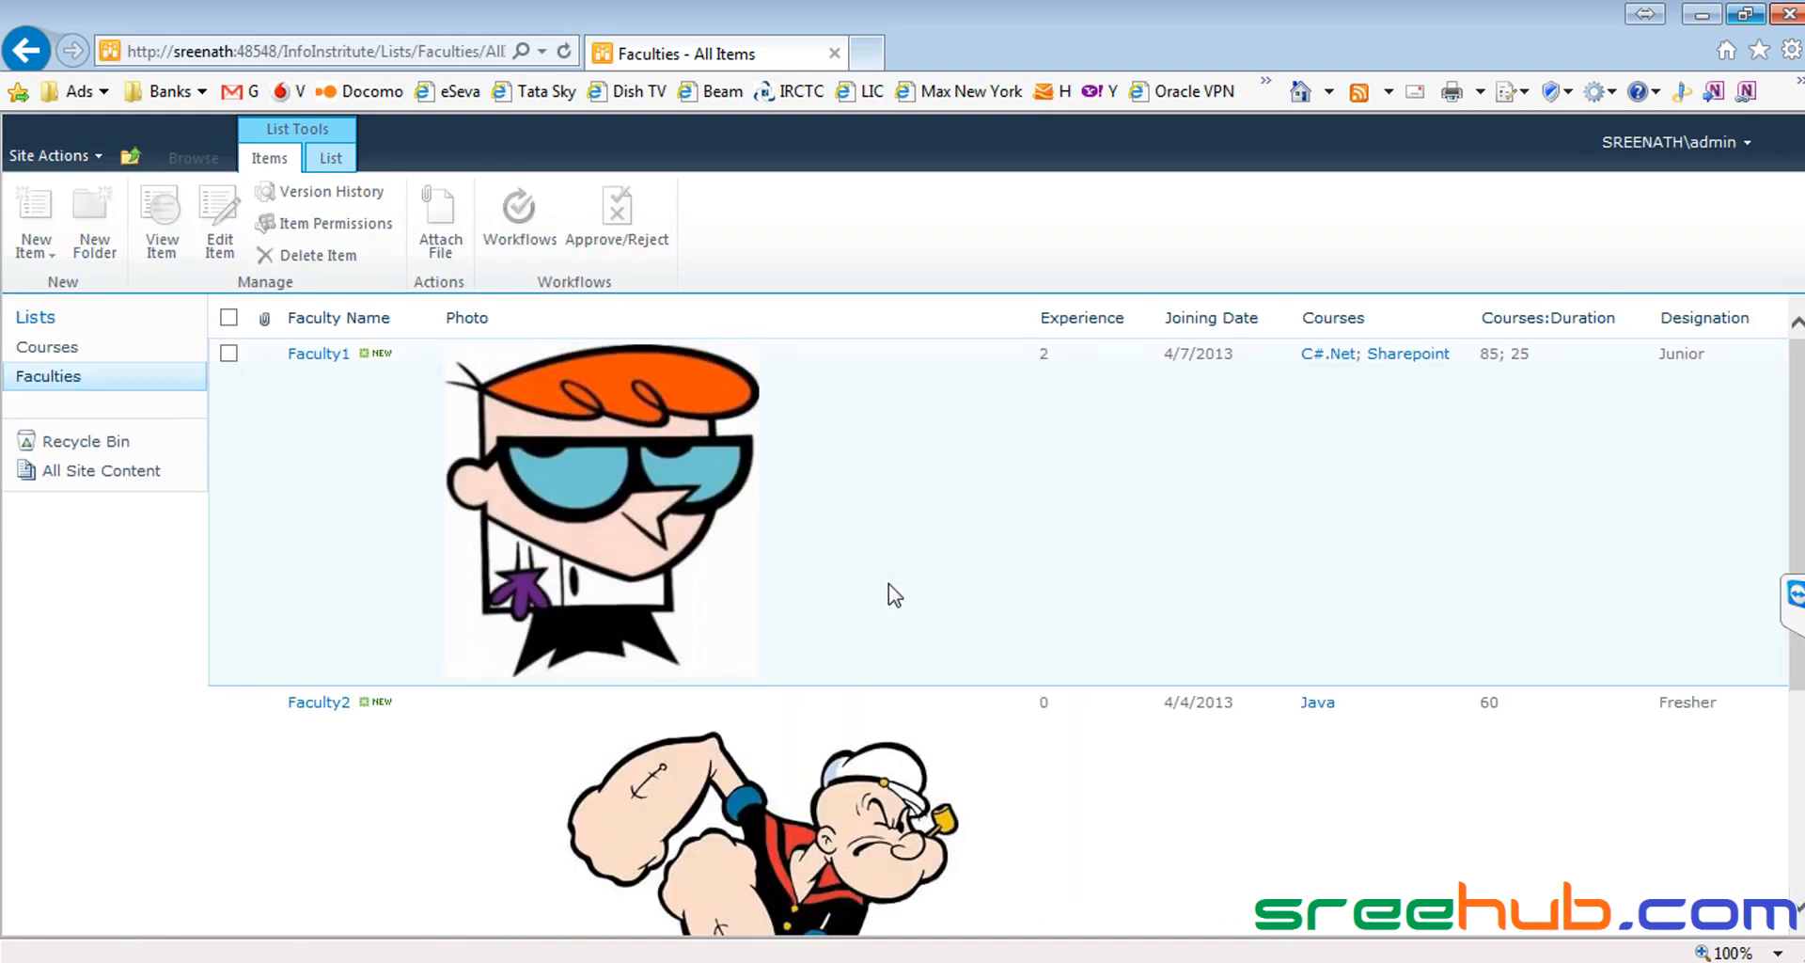
# Step: Review the Faculty1 and Faculty2 rows in the Faculties list, including their photos
pyautogui.scroll(-4, 891, 596)
pyautogui.scroll(4, 643, 603)
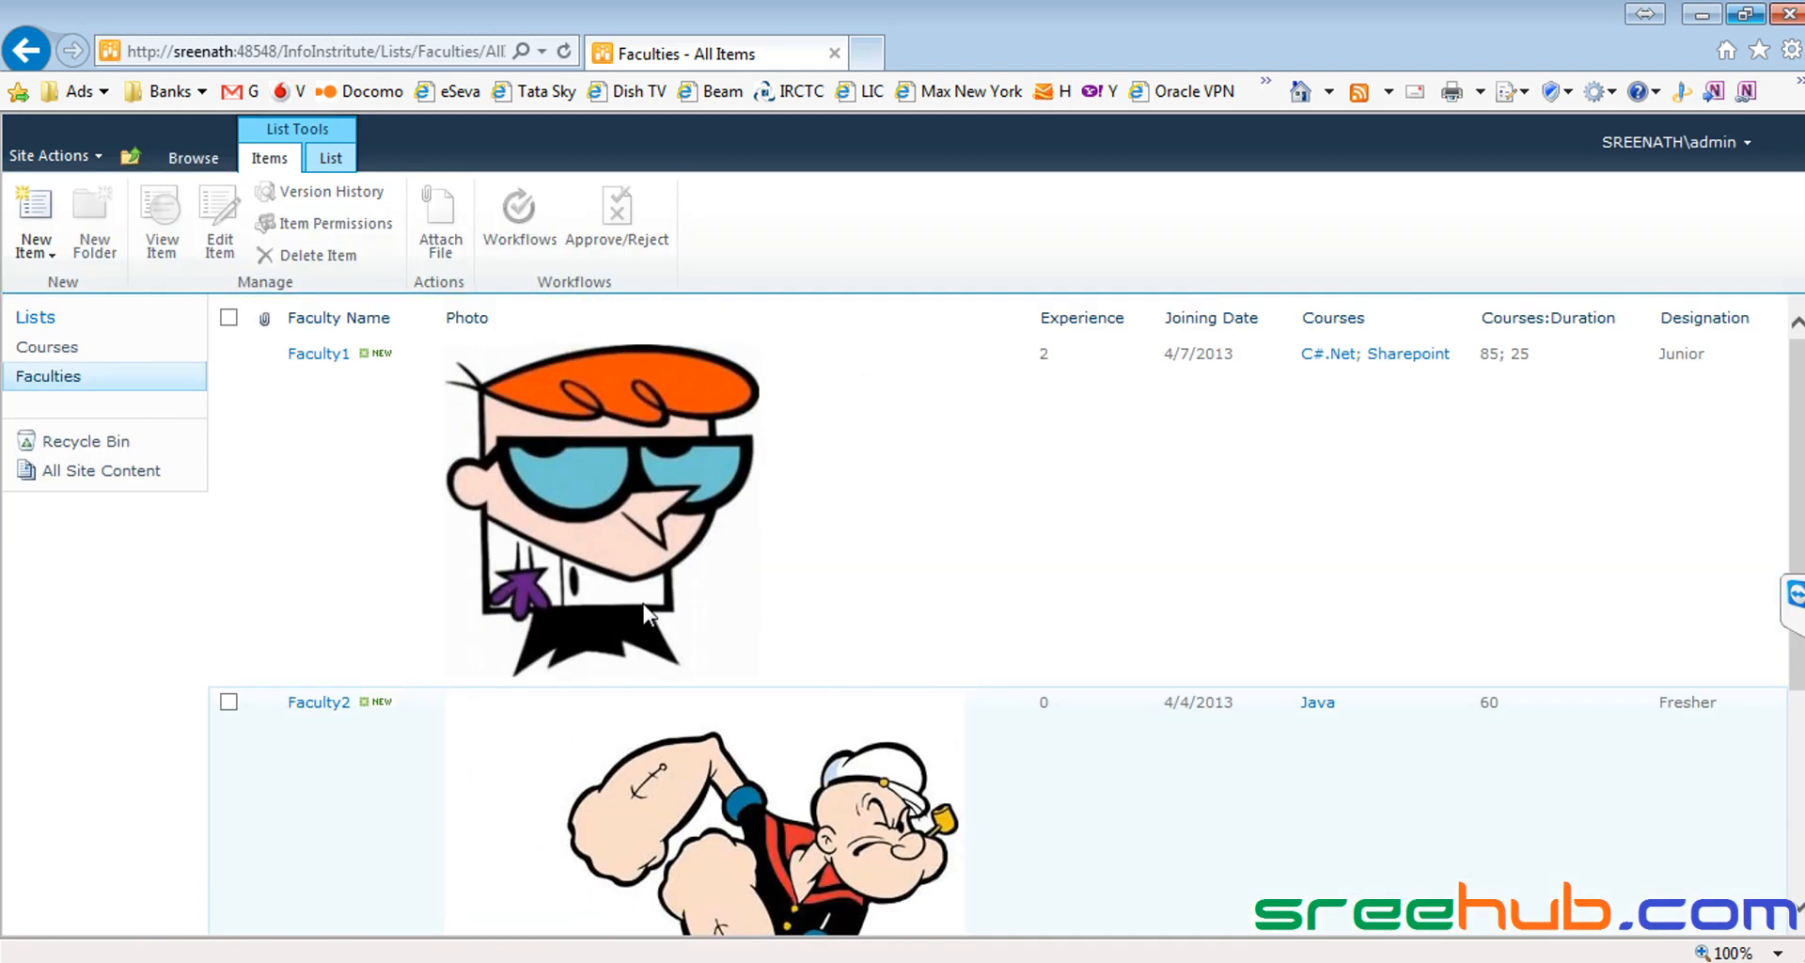
pyautogui.scroll(-4, 643, 603)
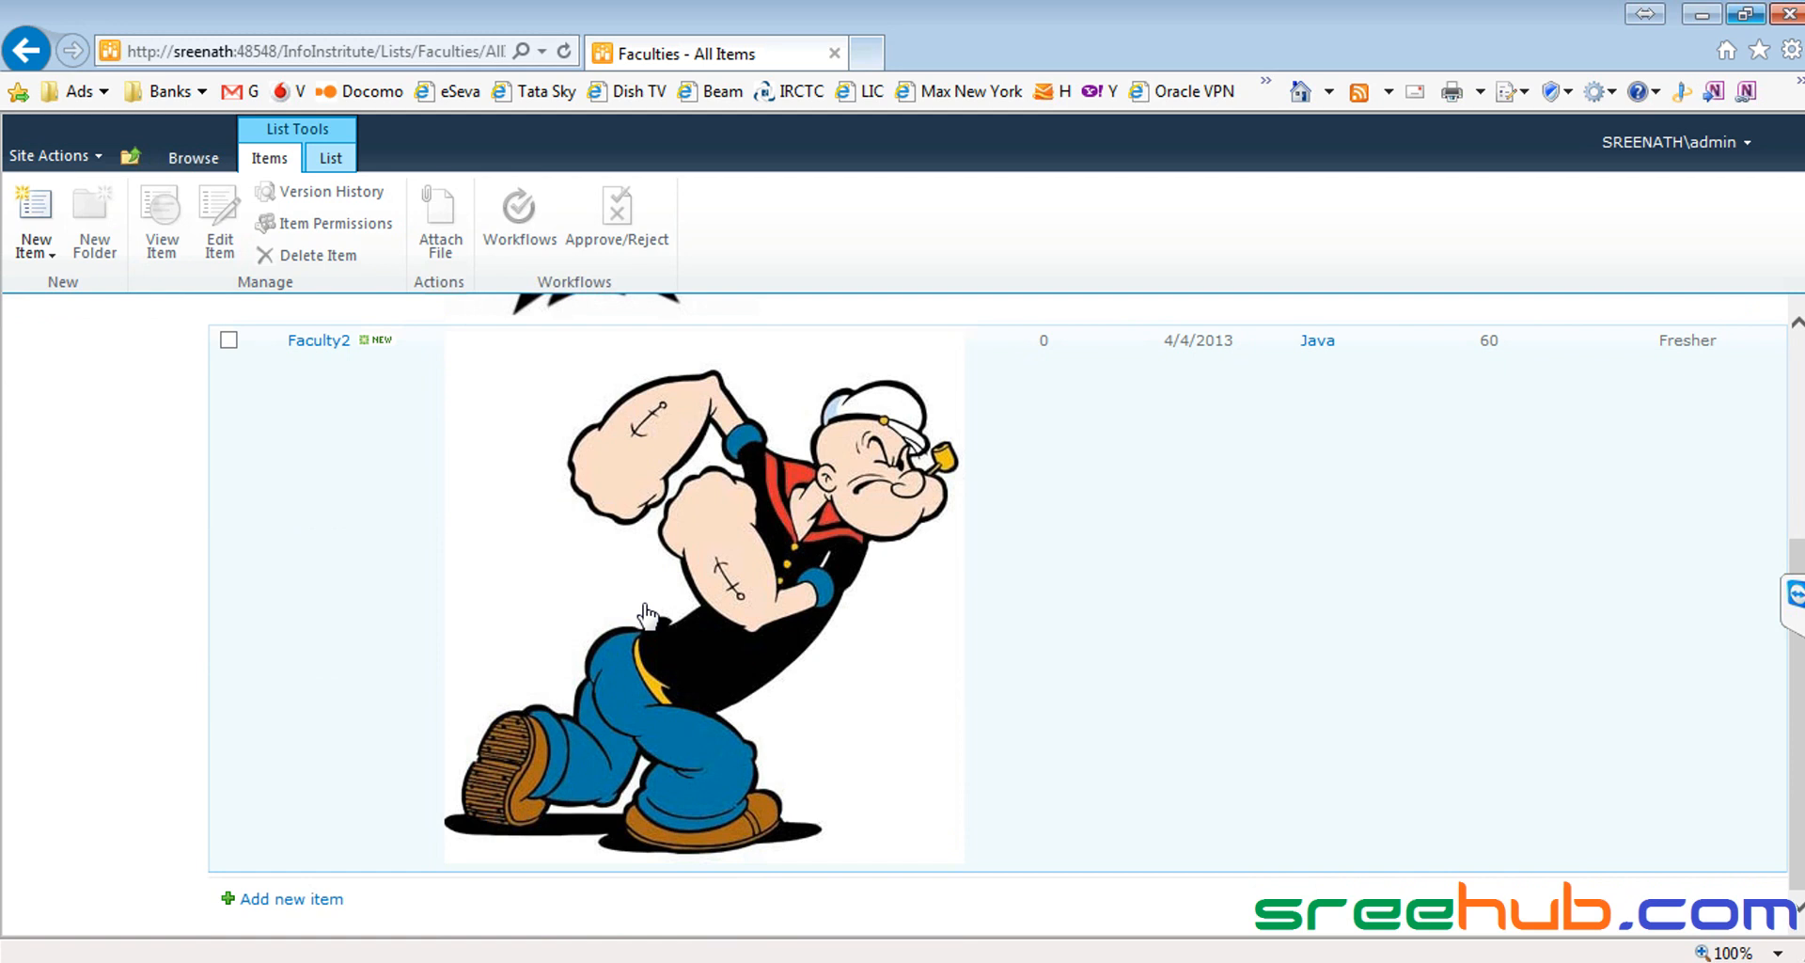
pyautogui.scroll(4, 645, 613)
pyautogui.scroll(-4, 737, 568)
pyautogui.scroll(4, 856, 508)
pyautogui.scroll(-2, 850, 508)
pyautogui.scroll(2, 850, 508)
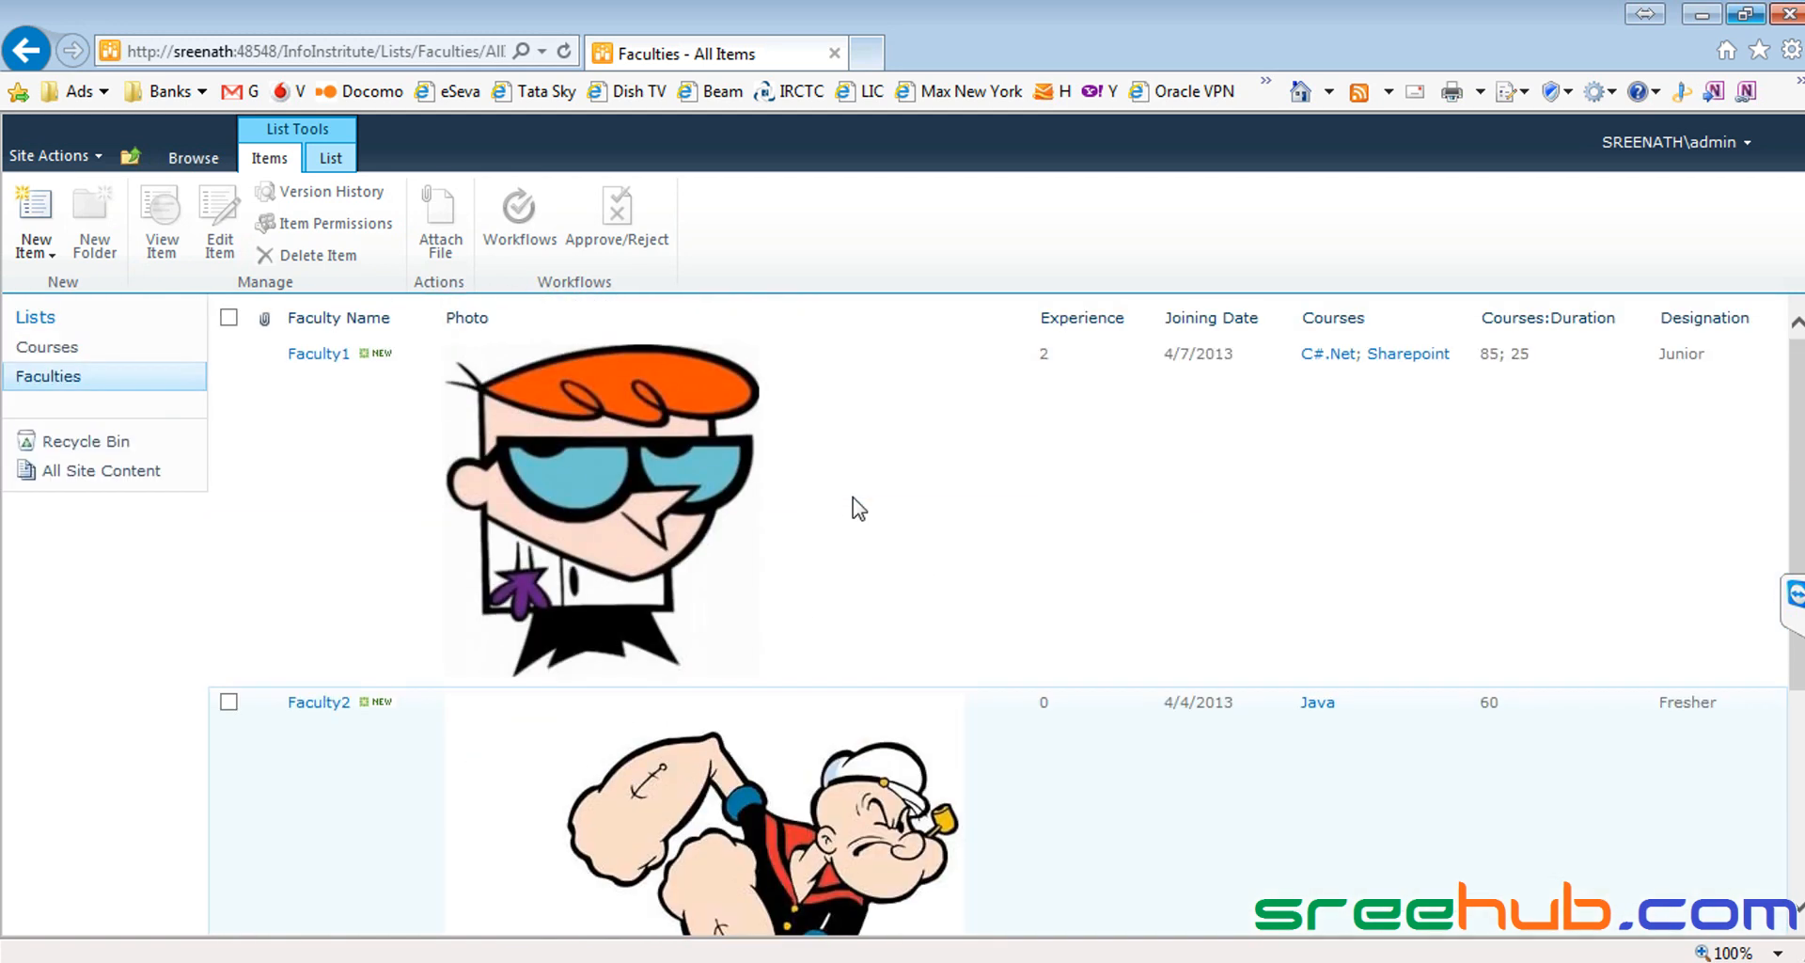
# Step: Check the calculated Designation of Faculty2 against its Experience value in the list
pyautogui.moveTo(1661, 706); pyautogui.dragTo(1719, 707)
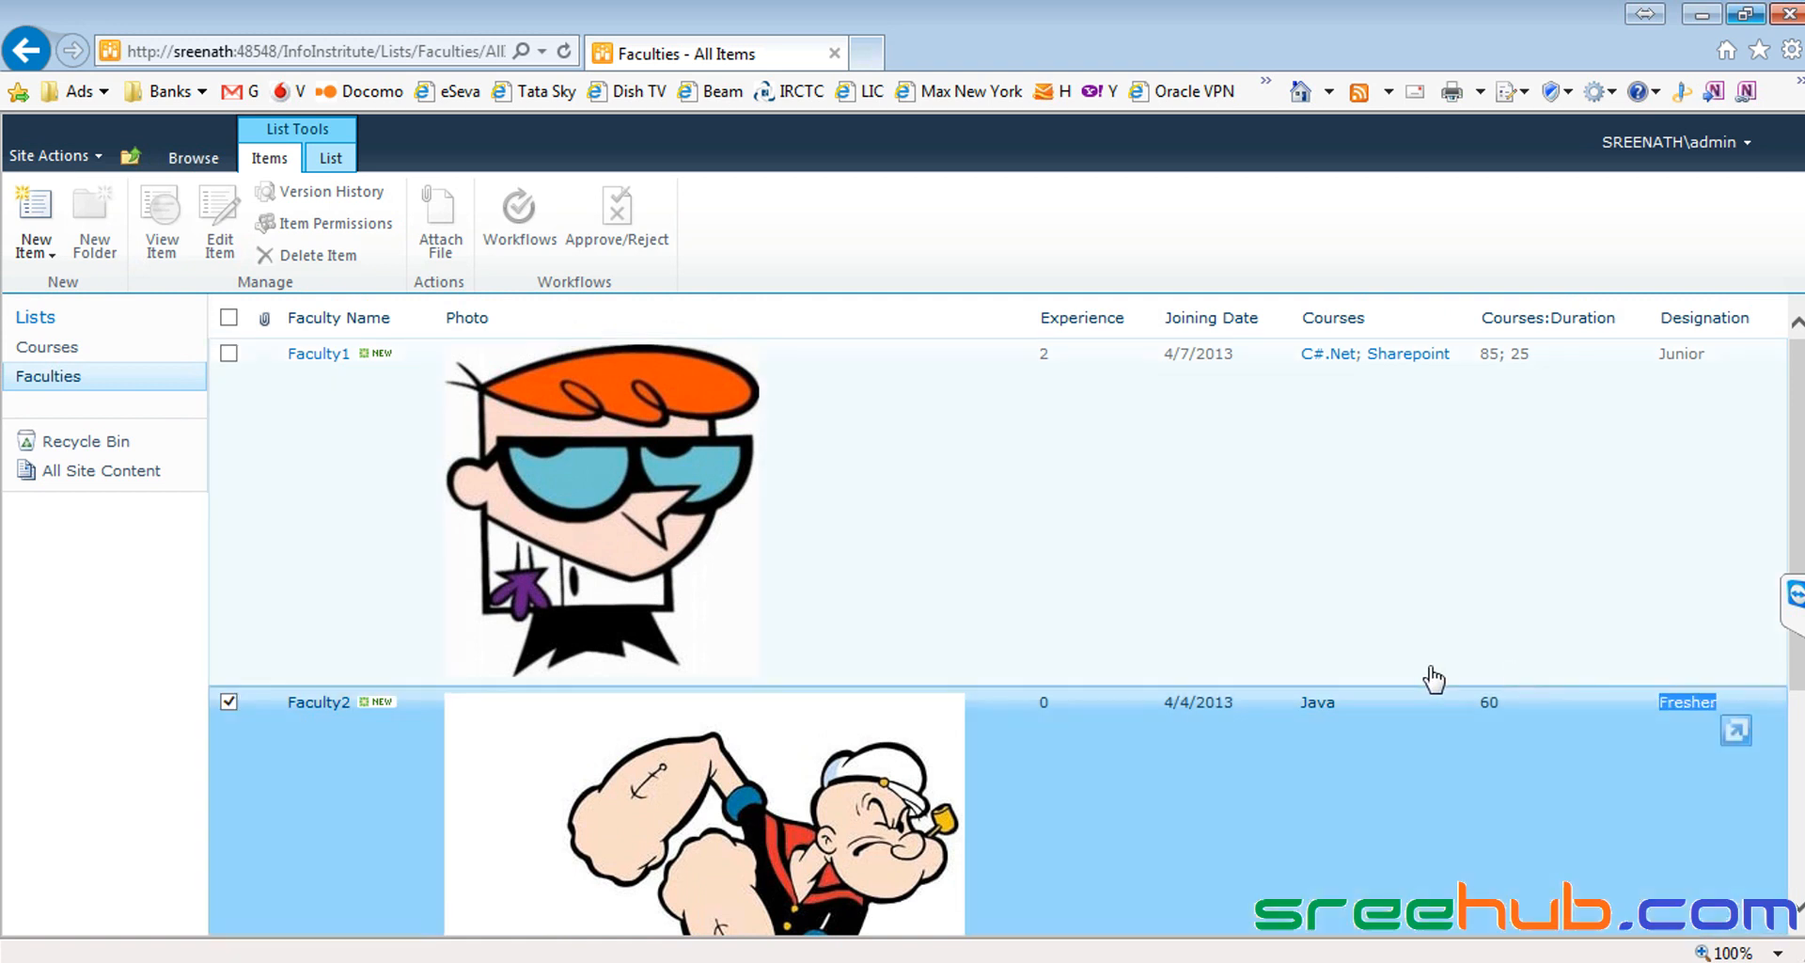
pyautogui.moveTo(1038, 705); pyautogui.dragTo(1051, 704)
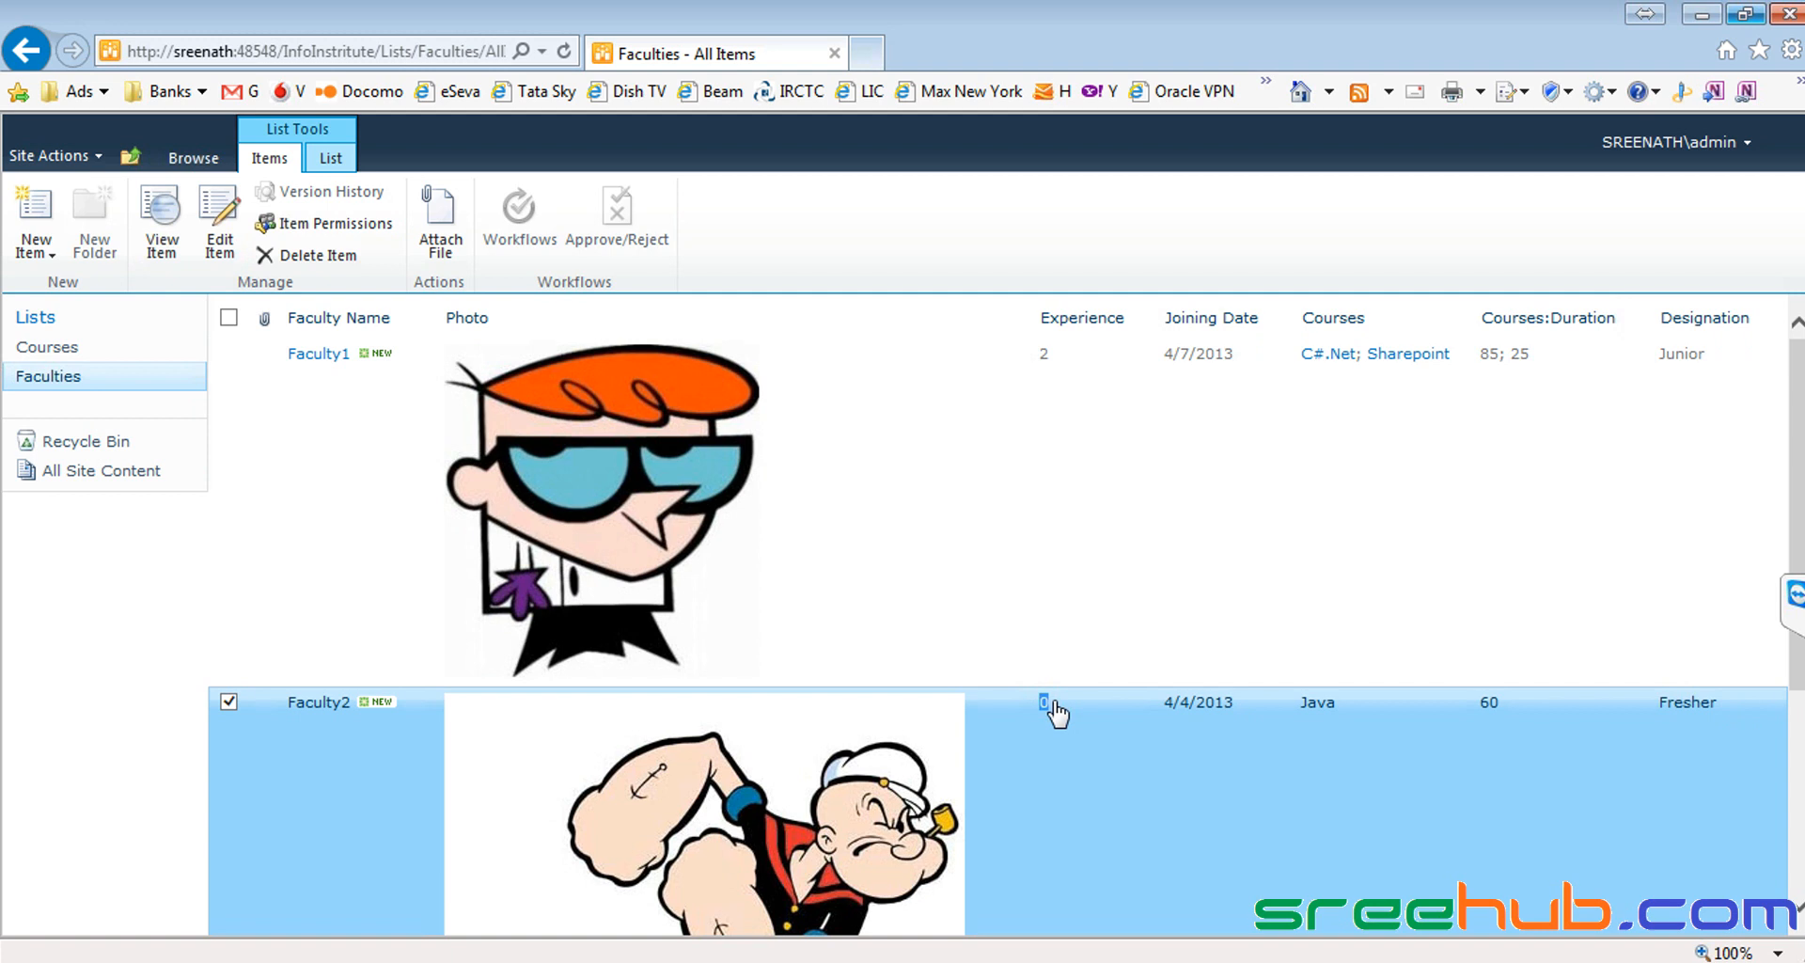
pyautogui.click(1053, 712)
pyautogui.moveTo(1660, 710); pyautogui.dragTo(1749, 727)
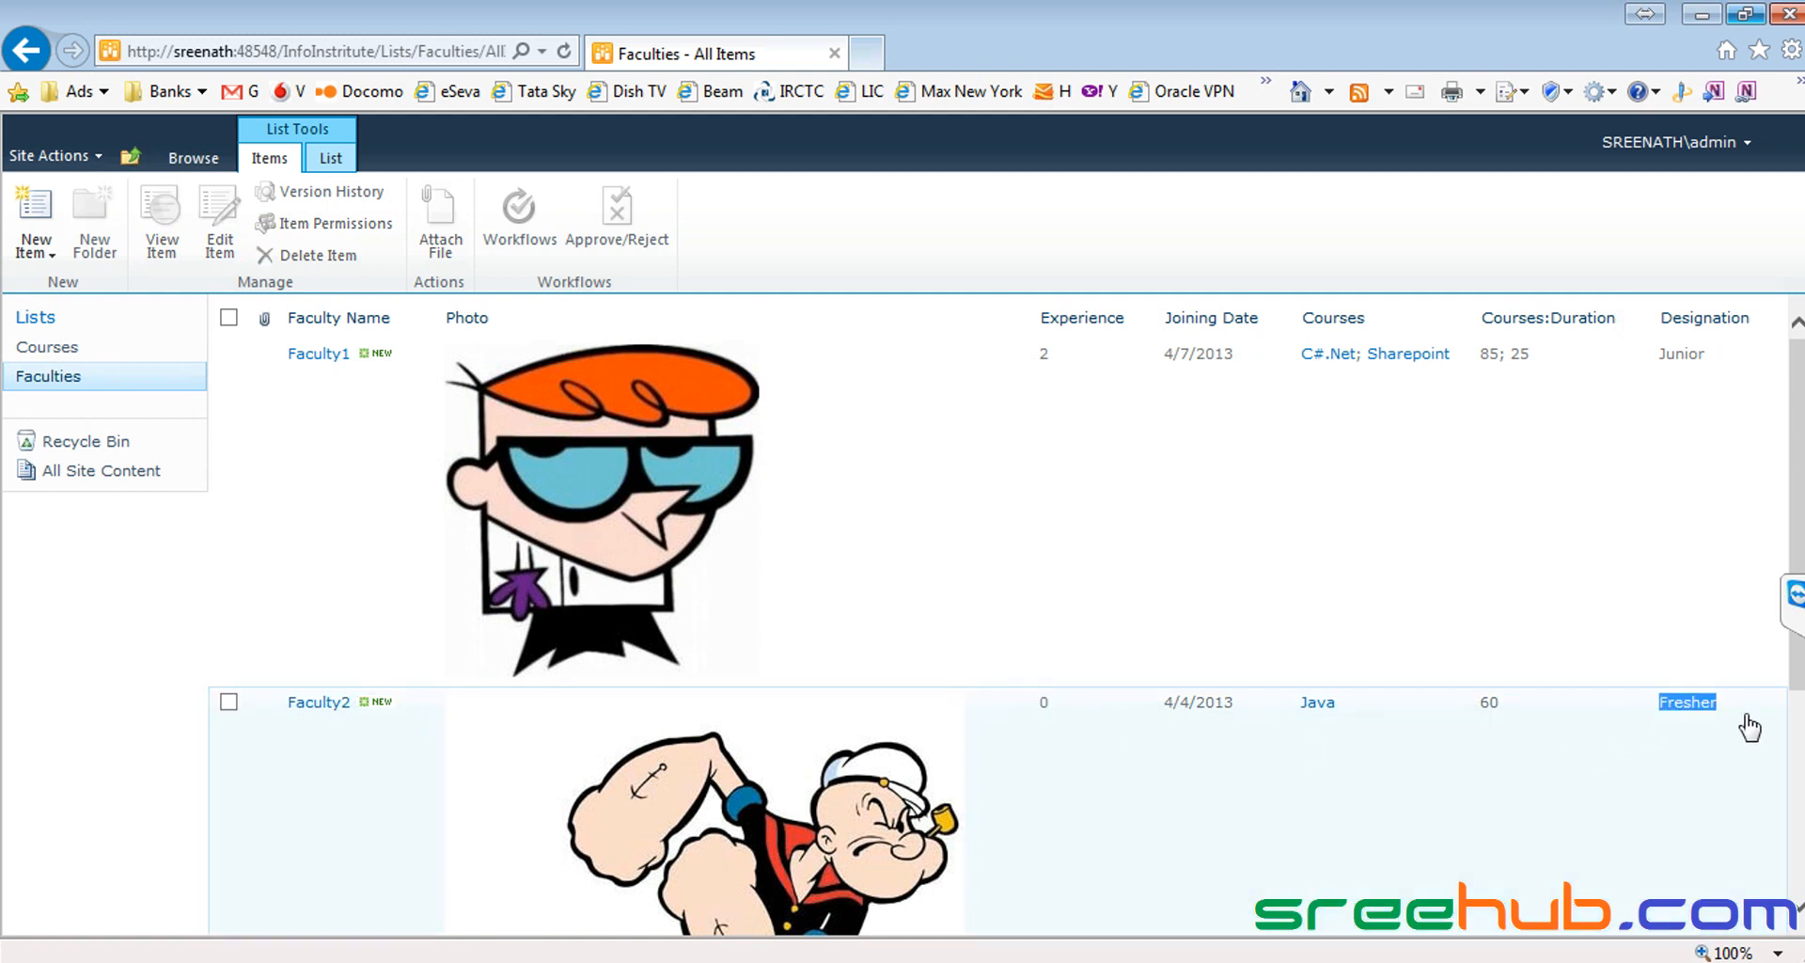
pyautogui.scroll(-4, 1109, 553)
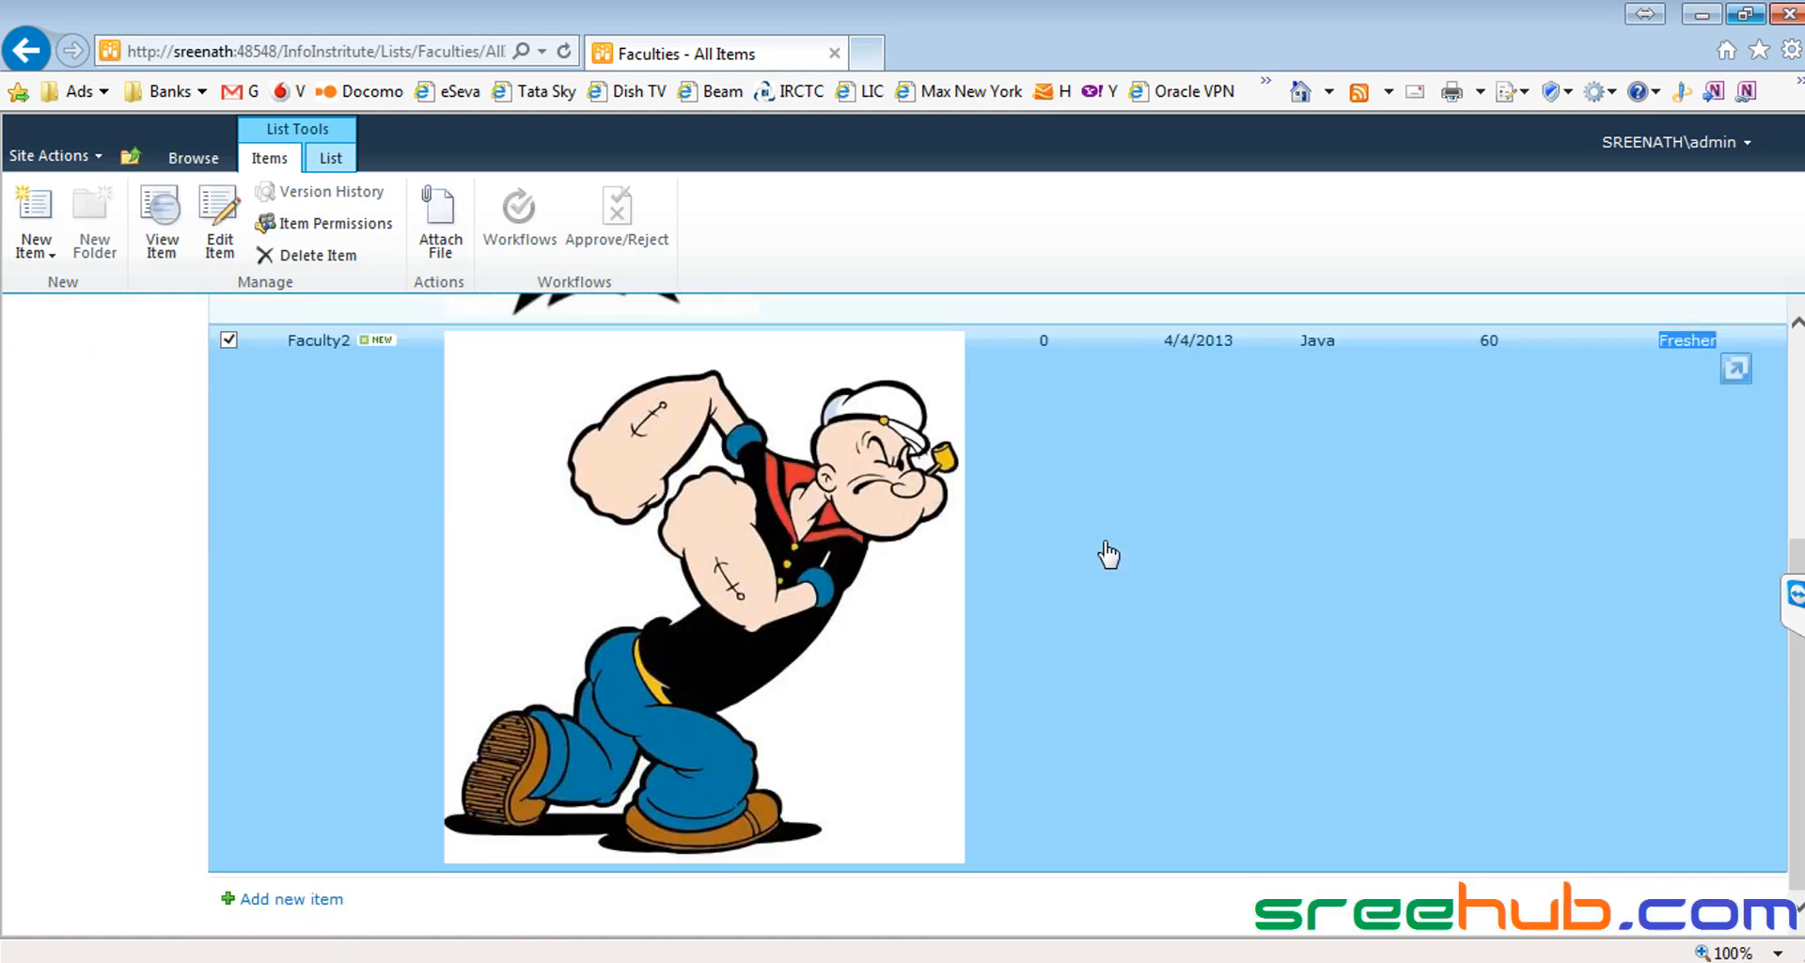
pyautogui.scroll(4, 1109, 553)
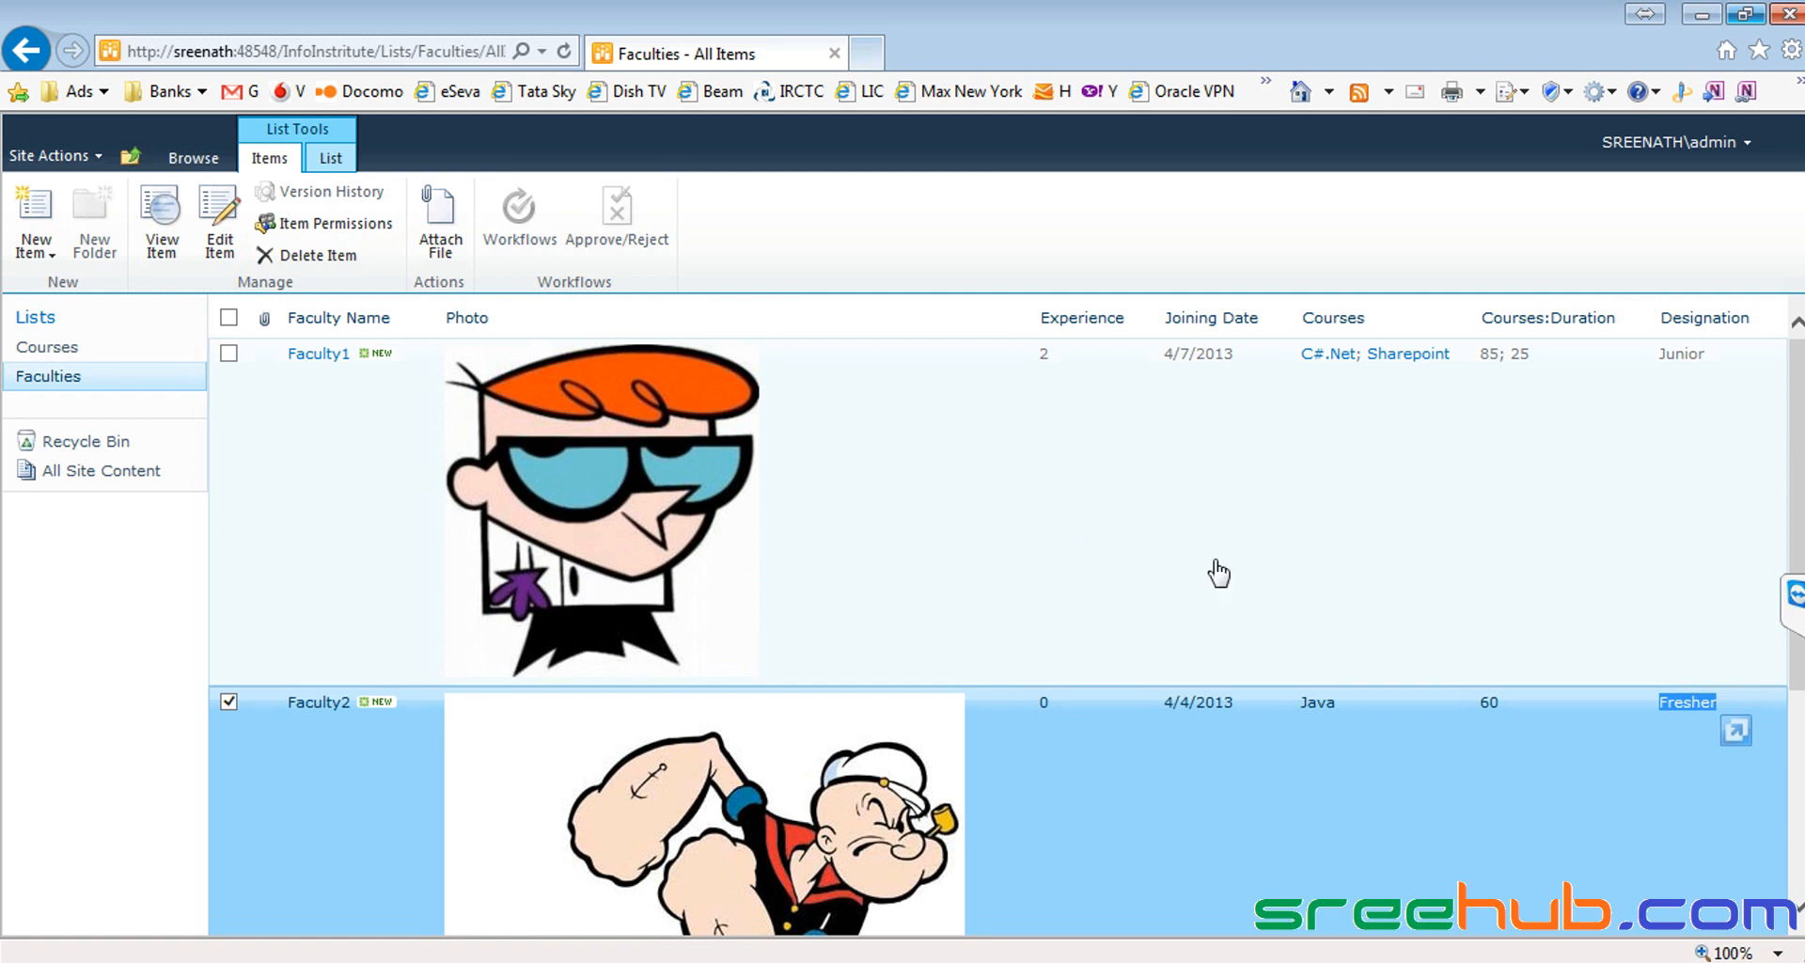
pyautogui.scroll(-4, 1144, 628)
pyautogui.scroll(3, 1144, 621)
pyautogui.scroll(1, 1145, 613)
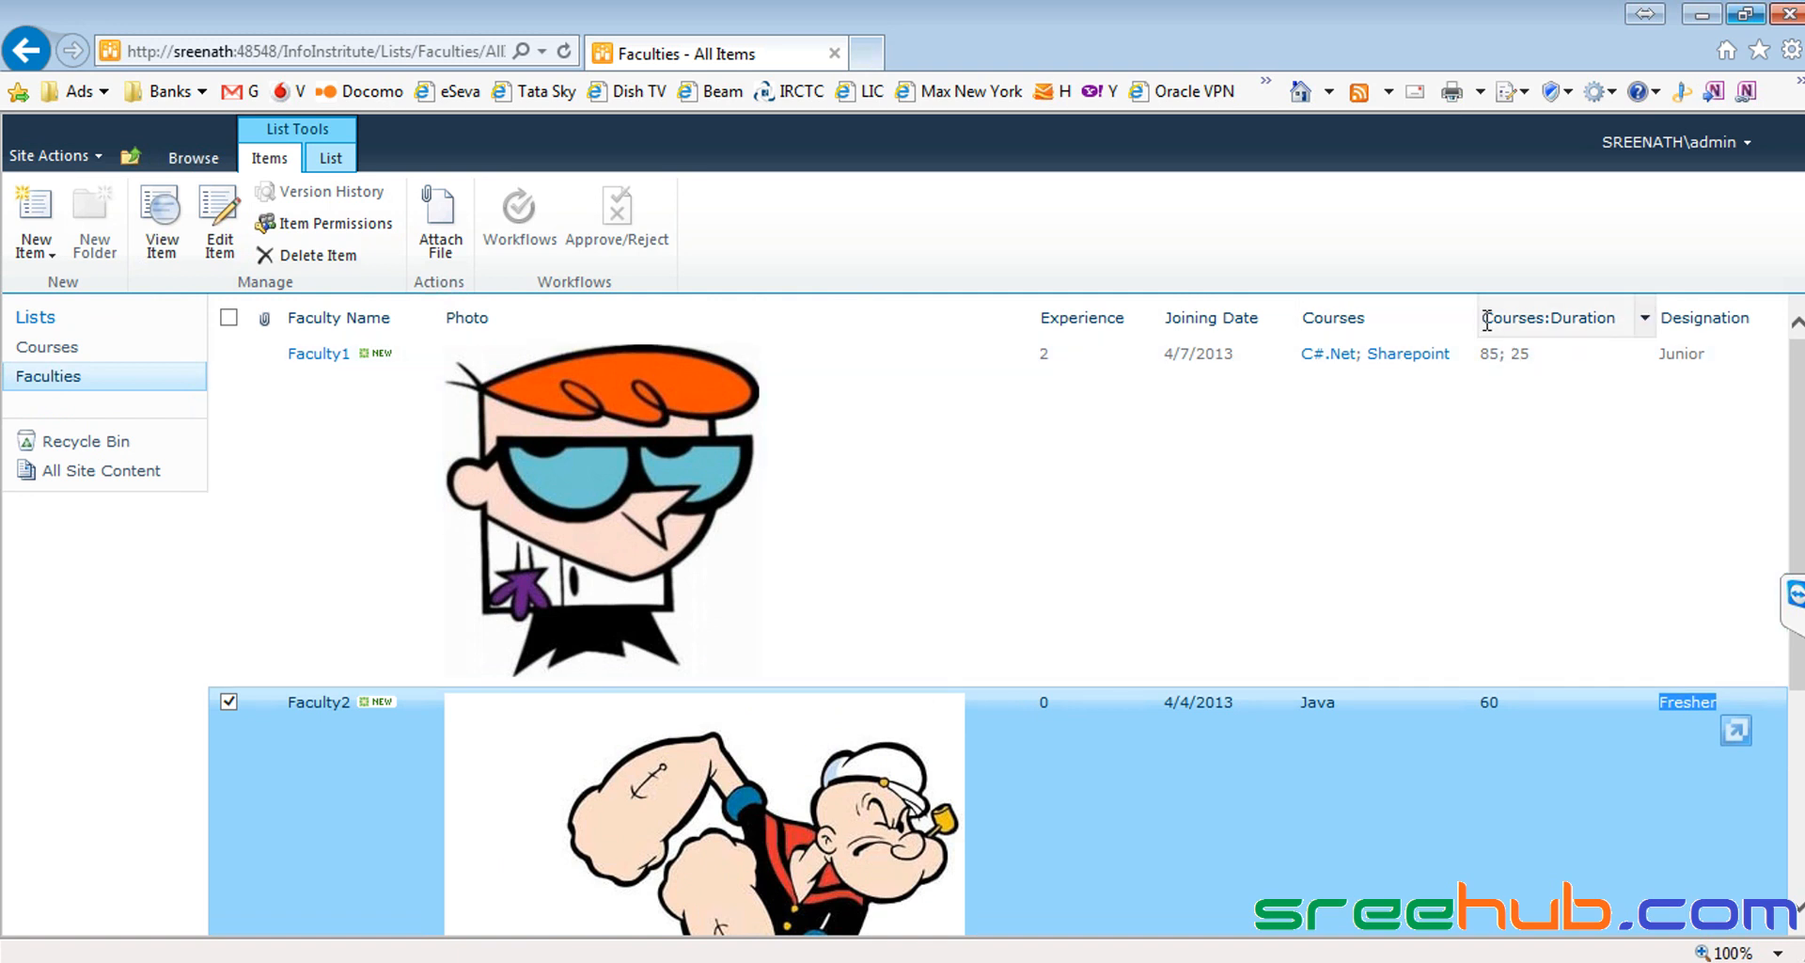
# Step: Inspect the Courses:Duration column and its filter options, along with the neighbouring Courses column
pyautogui.moveTo(1487, 322); pyautogui.dragTo(1570, 327)
pyautogui.click(1644, 318)
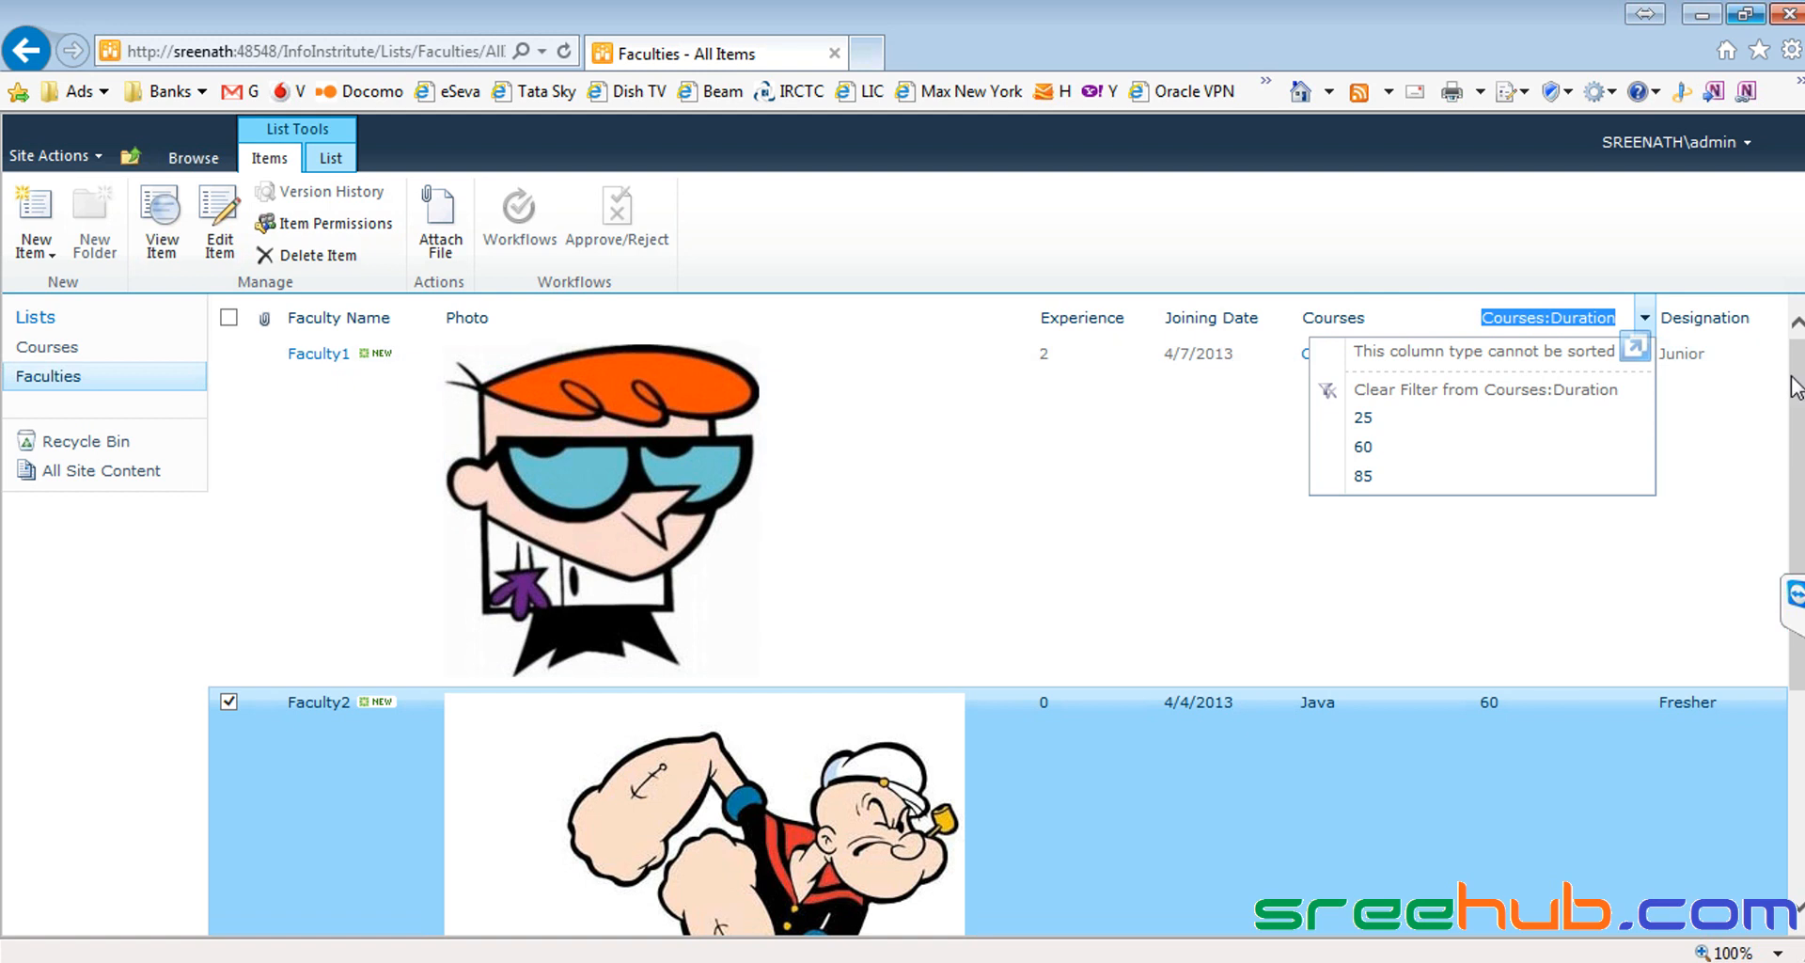
pyautogui.click(1556, 266)
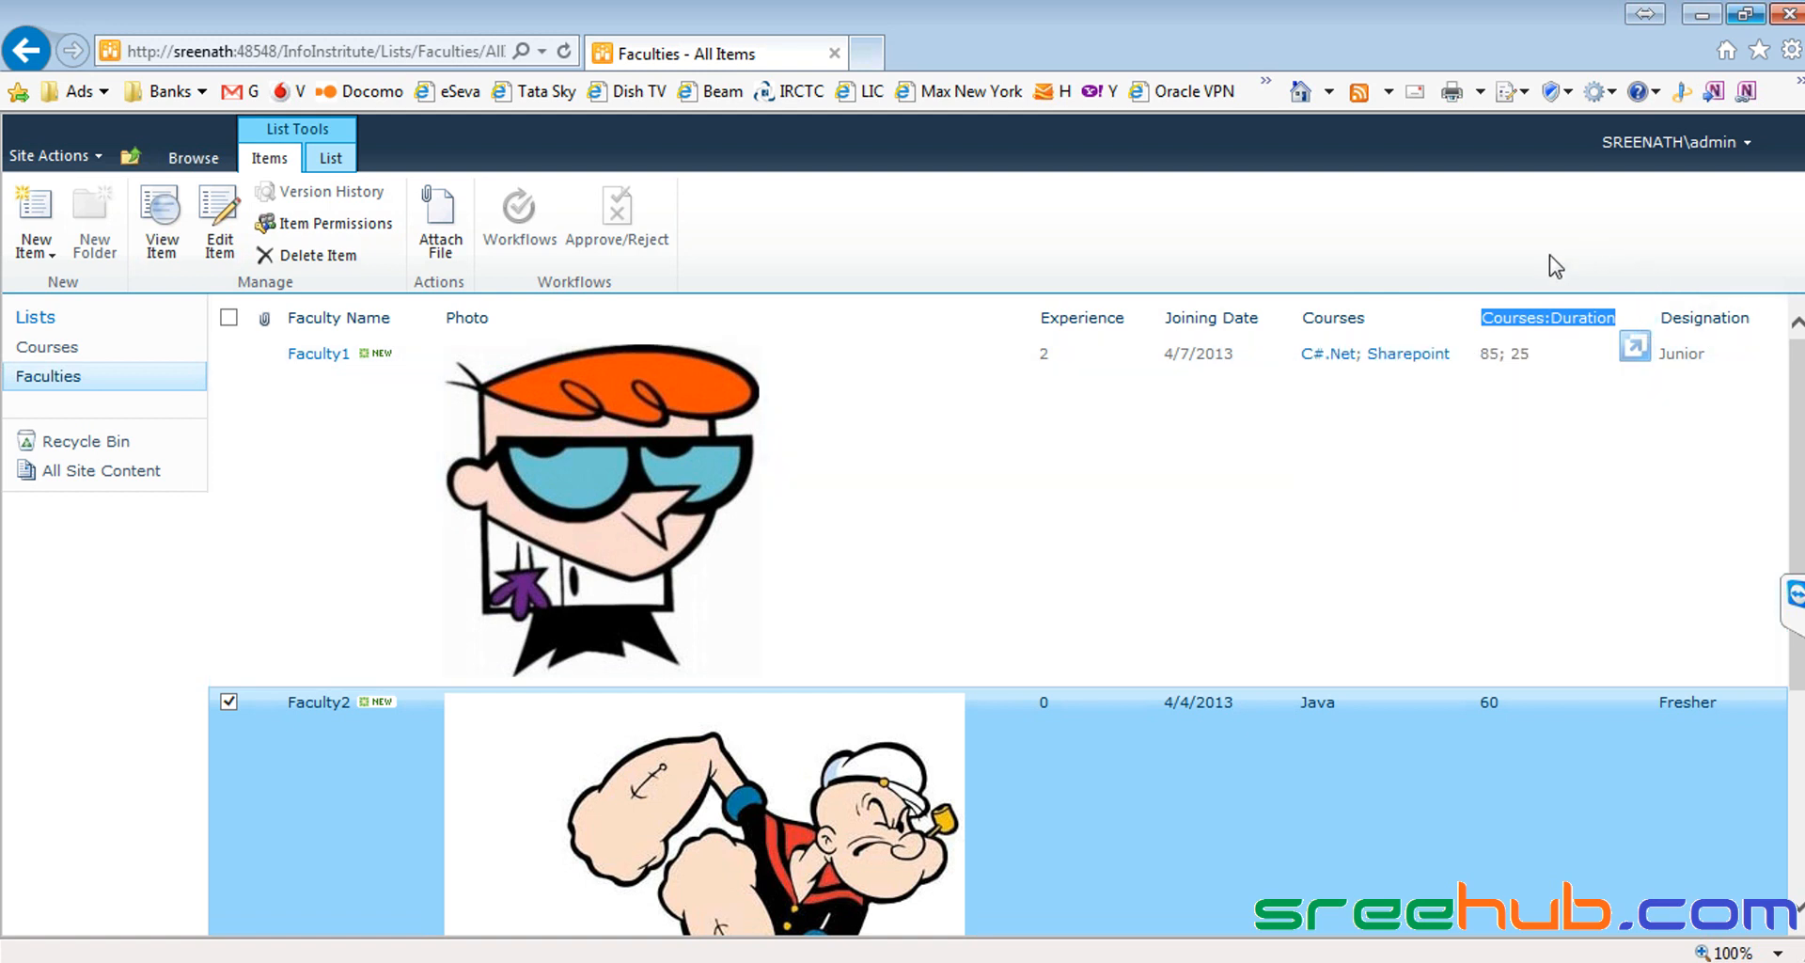
pyautogui.click(1300, 322)
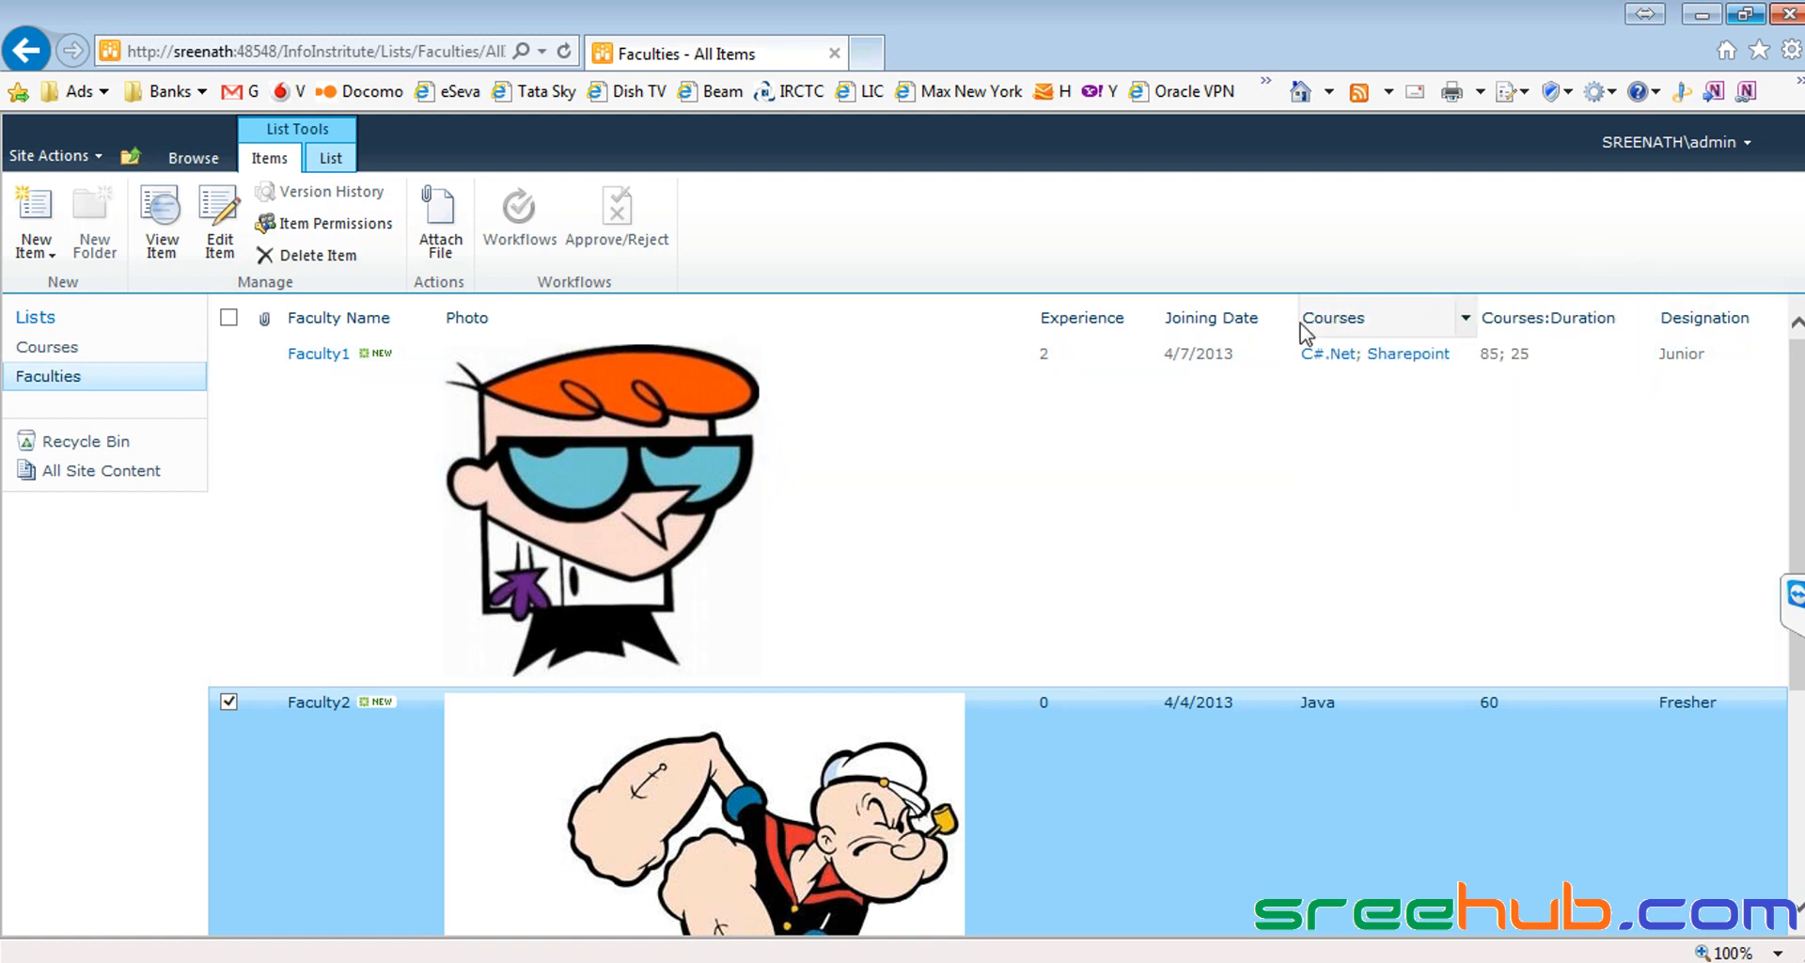
pyautogui.click(1348, 249)
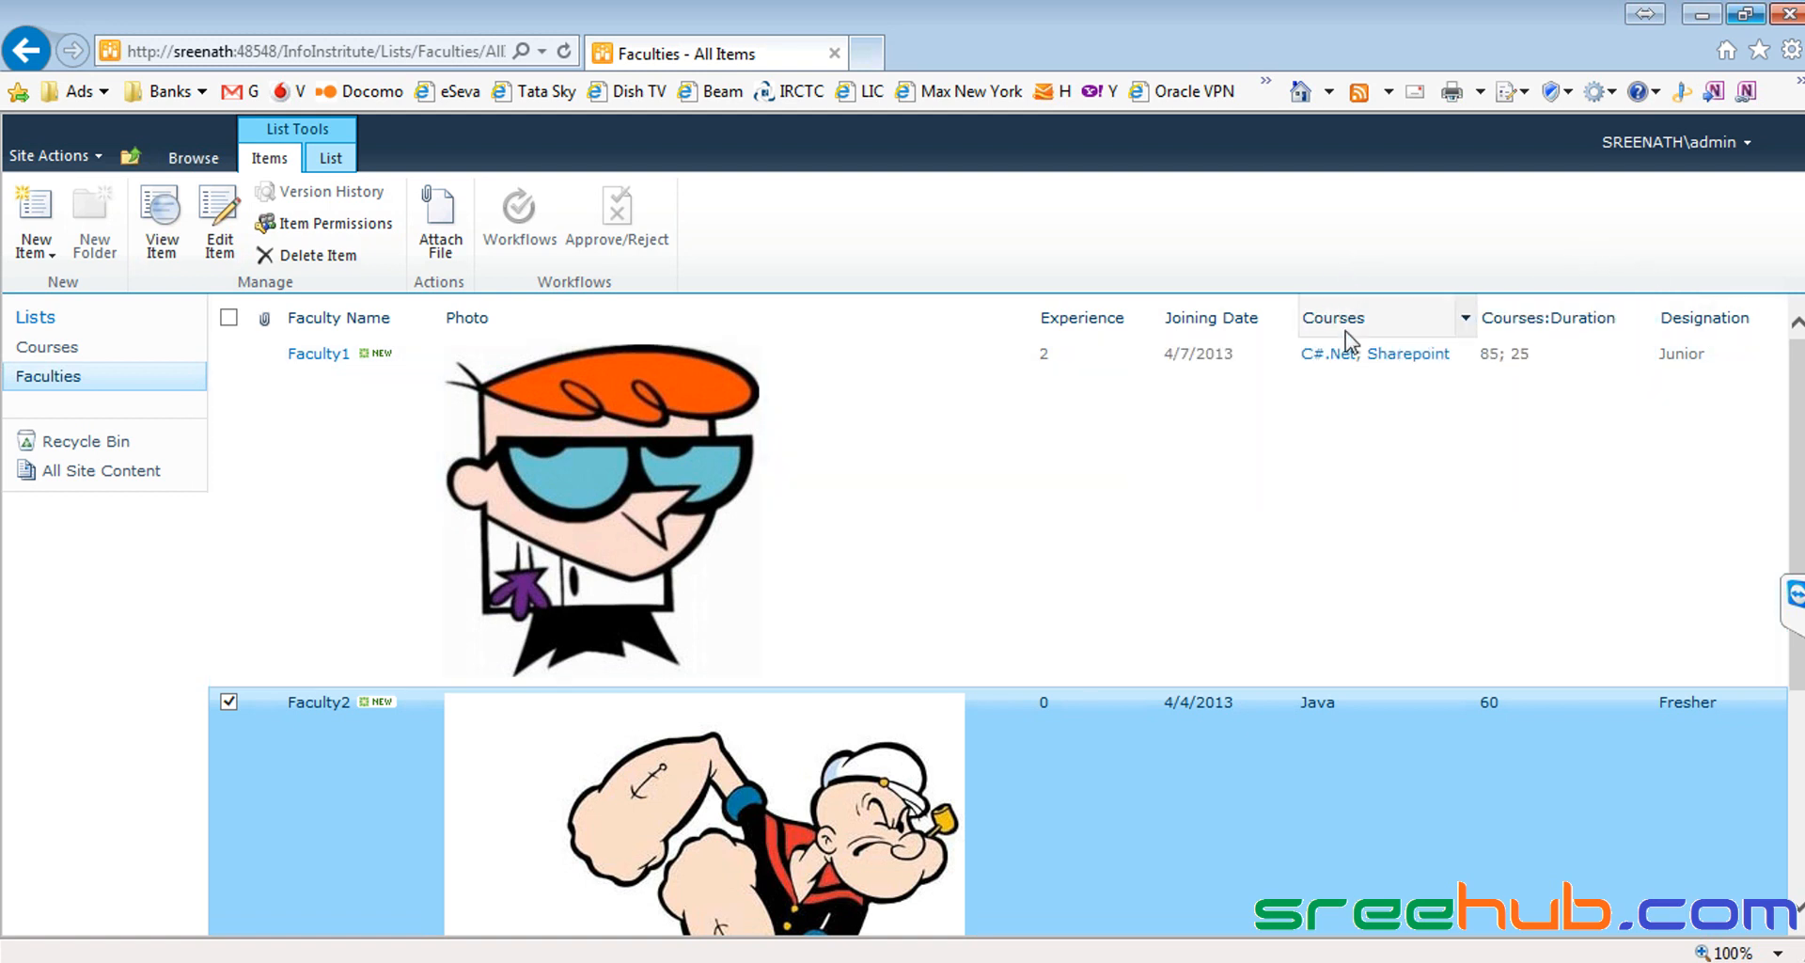
# Step: In the Faculties list settings, remove Duration from the additional fields shown for the Courses lookup column and save the column
pyautogui.click(57, 376)
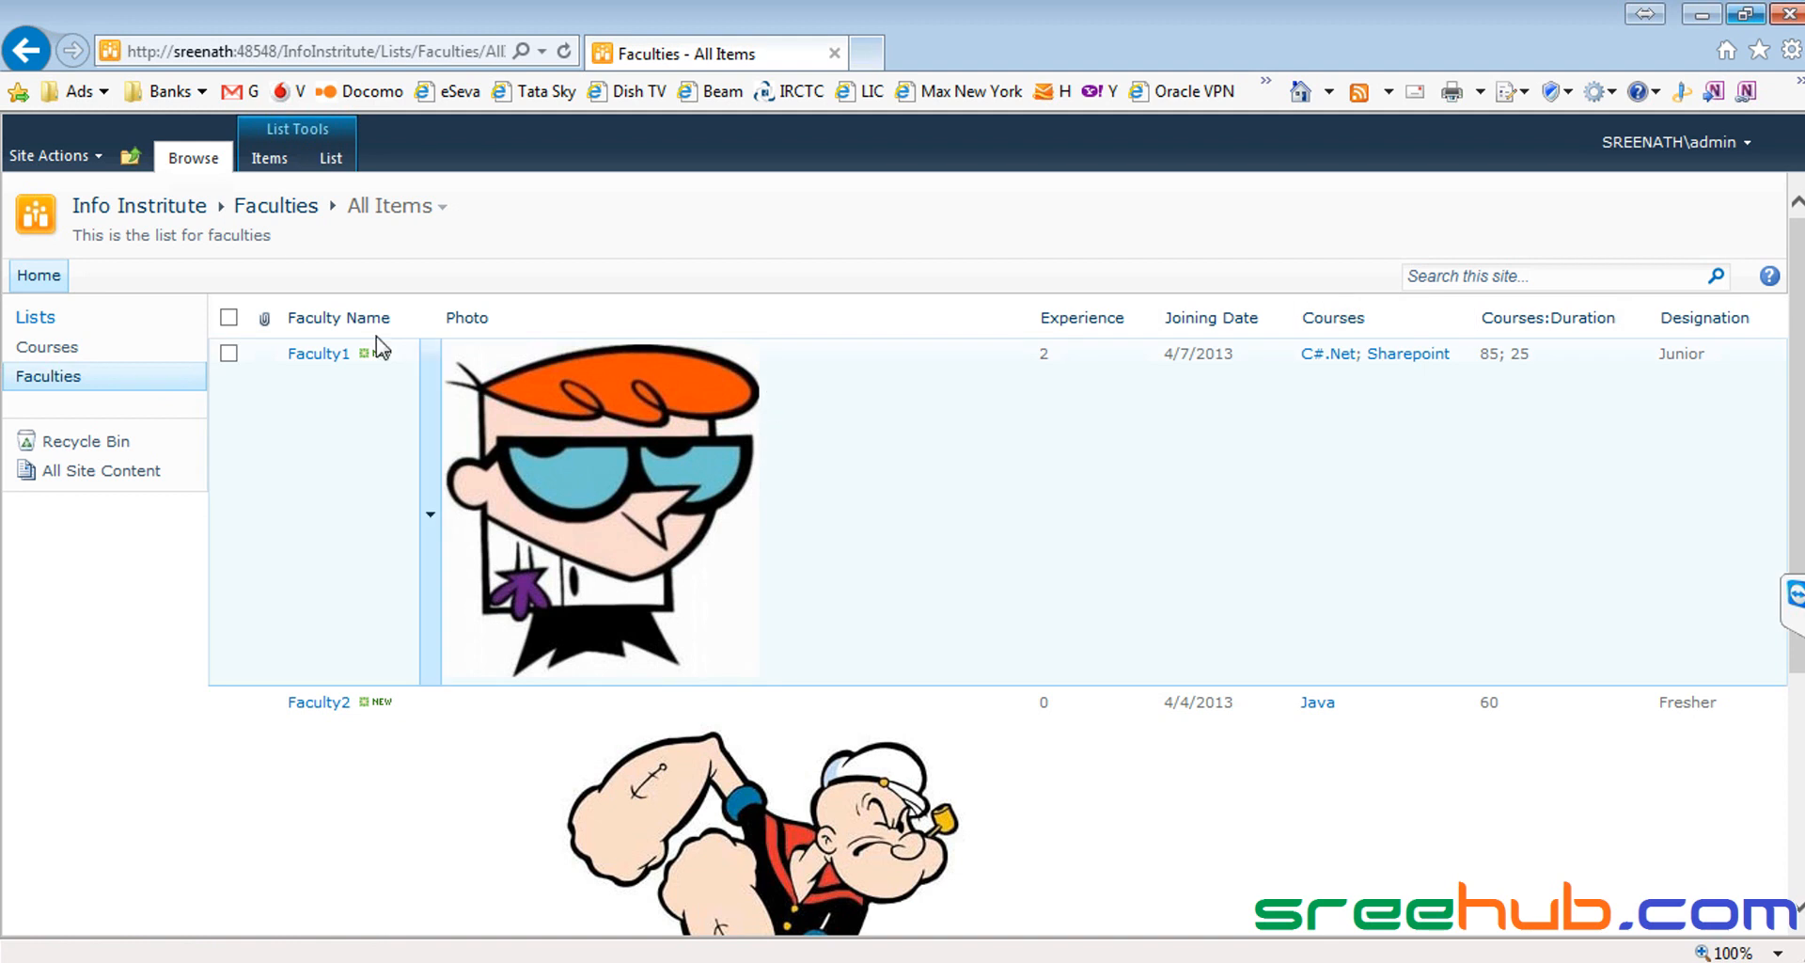
pyautogui.click(345, 167)
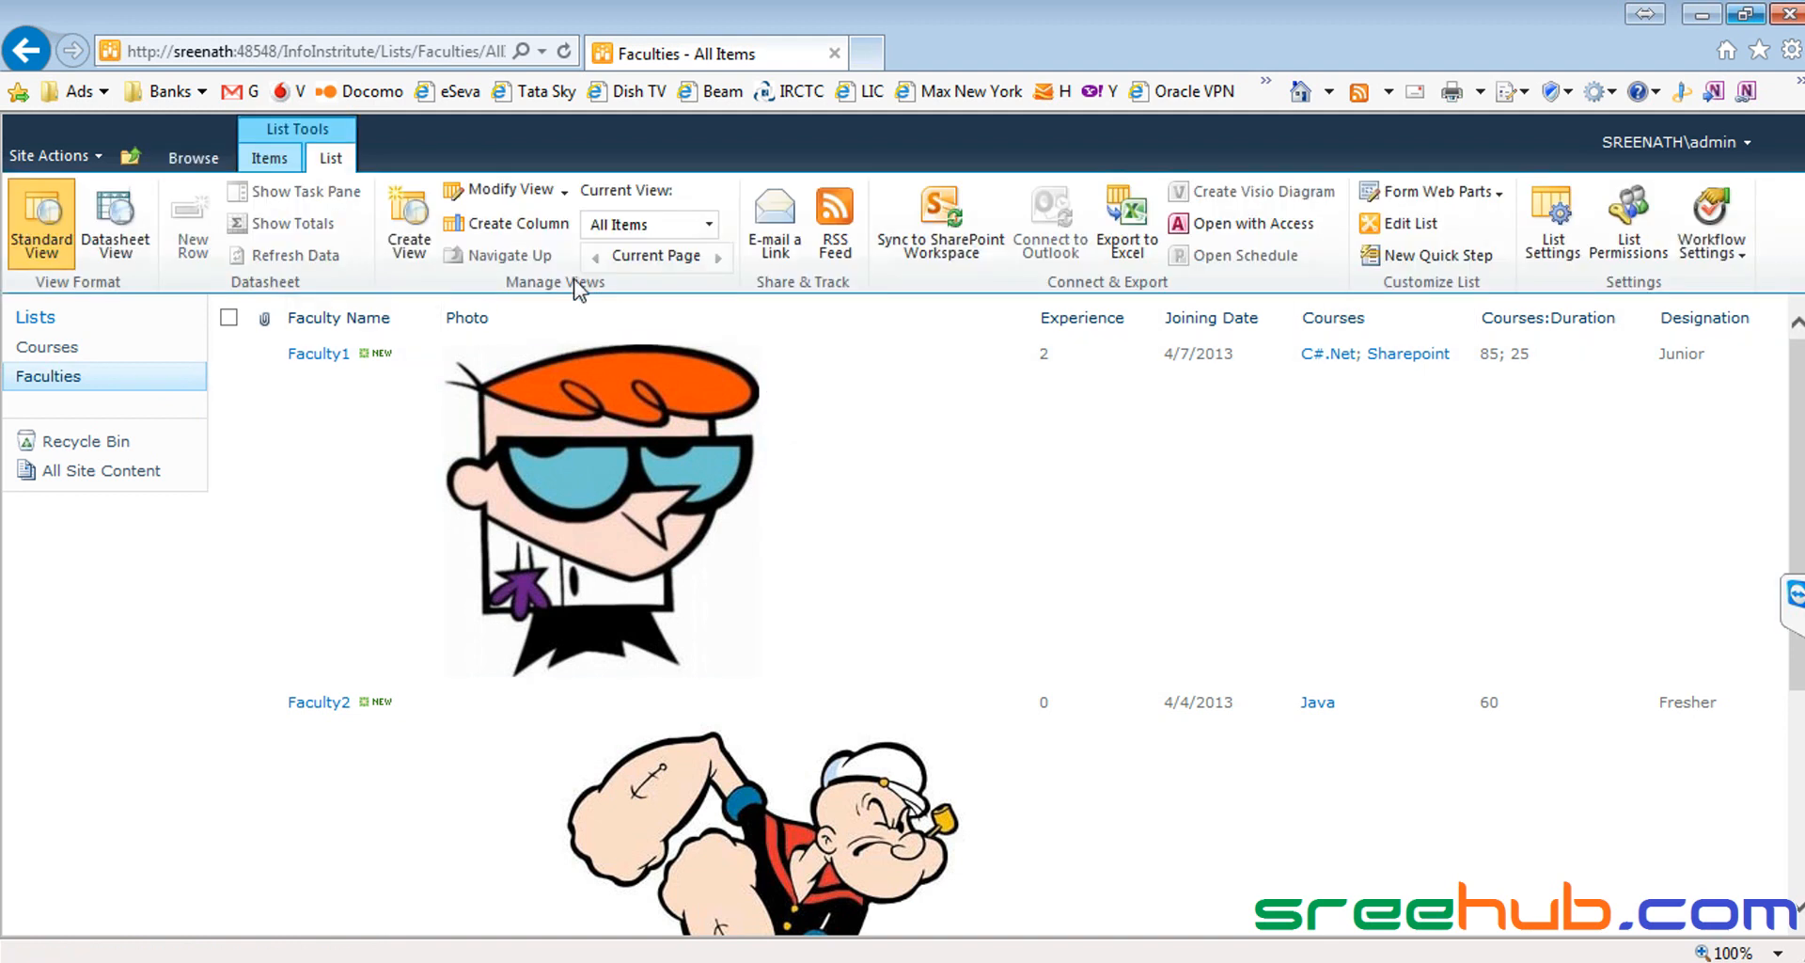
pyautogui.click(1552, 237)
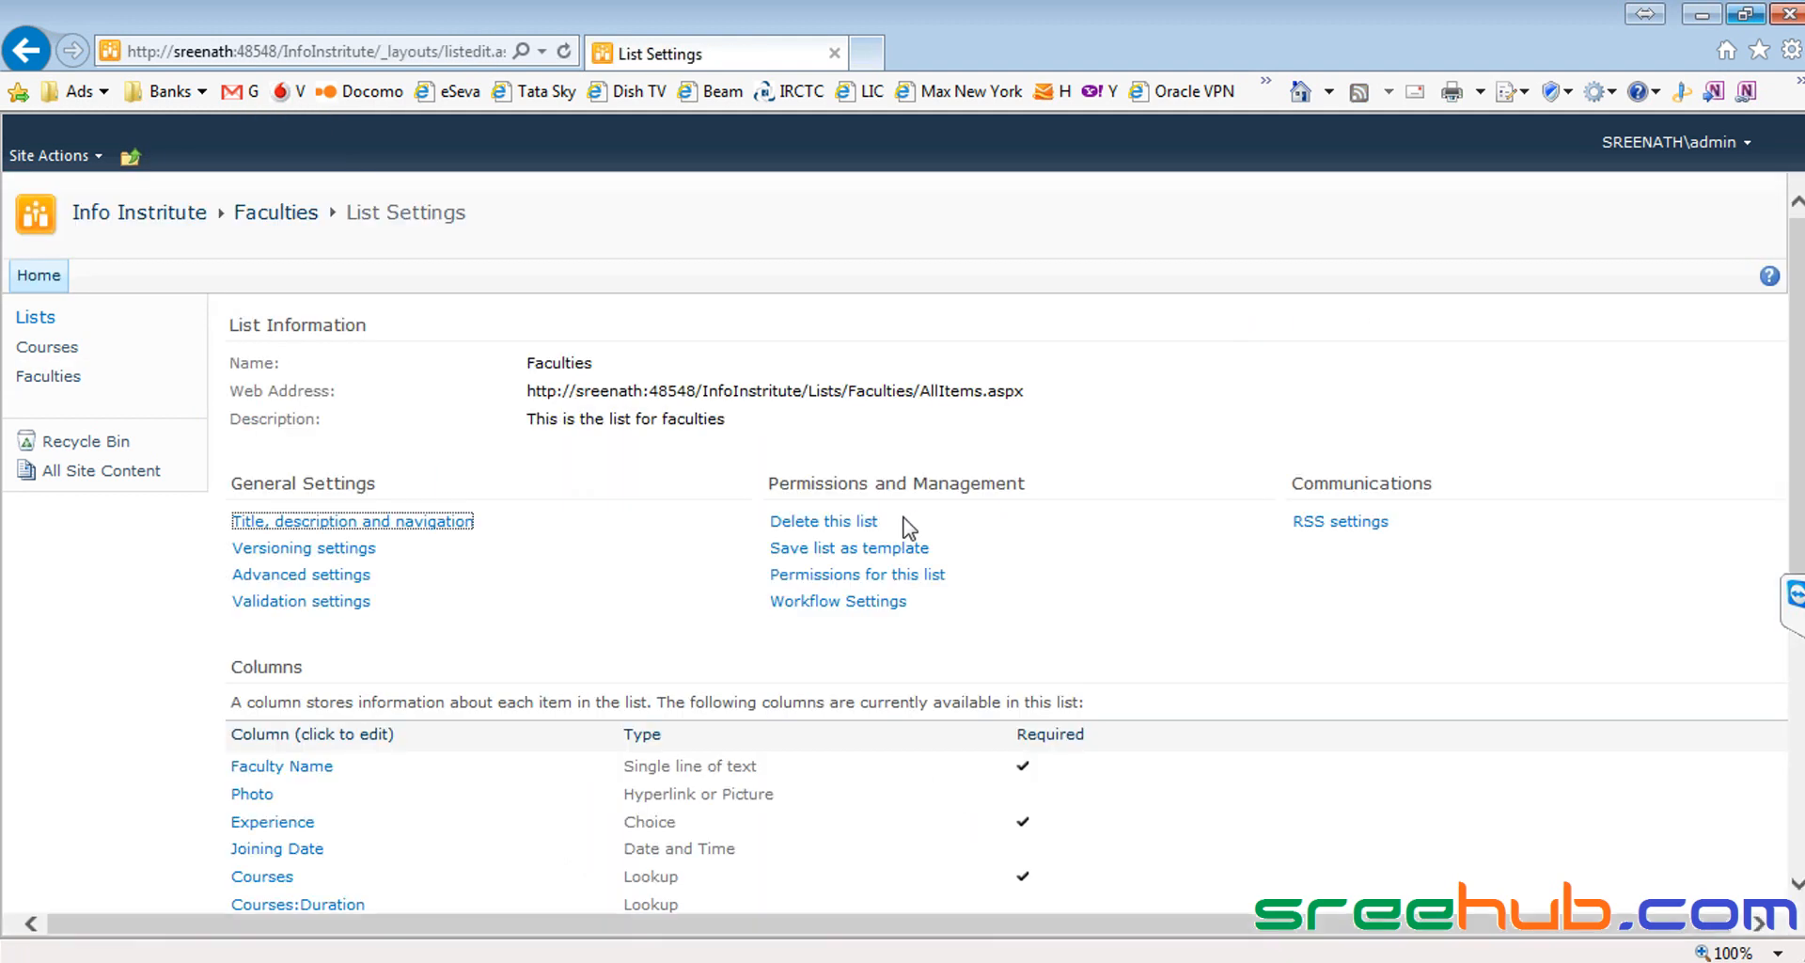
pyautogui.scroll(-2, 906, 519)
pyautogui.click(270, 772)
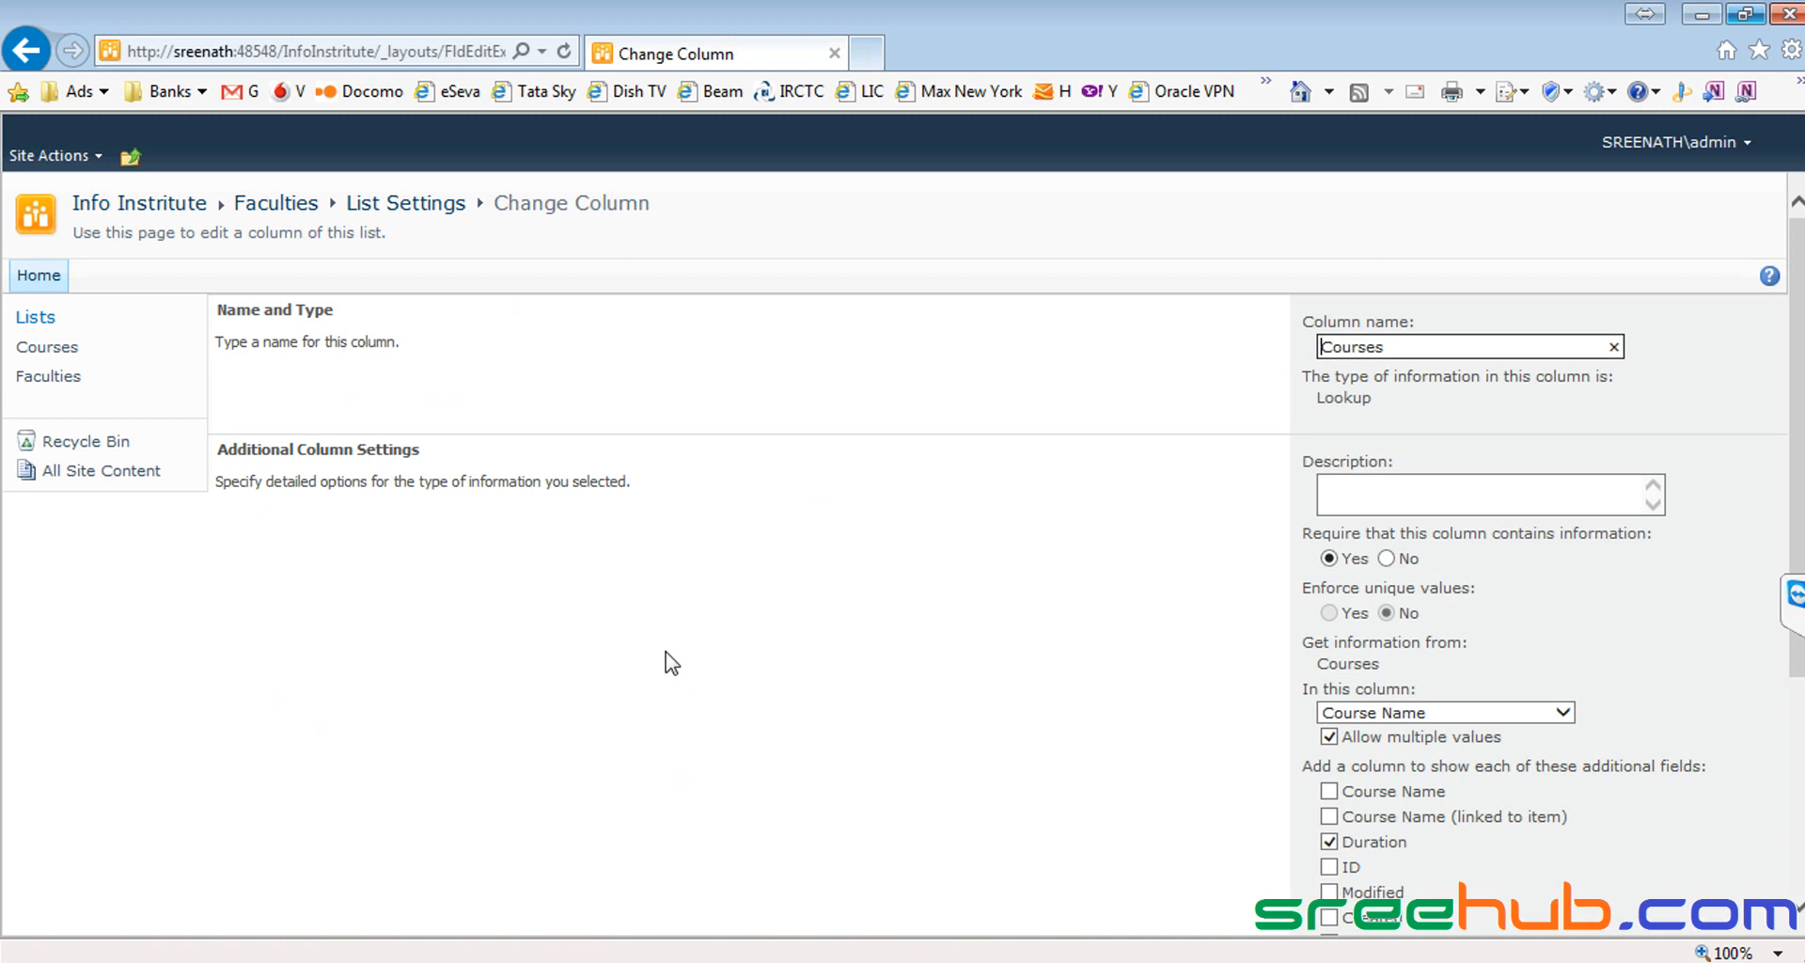
pyautogui.scroll(-3, 671, 663)
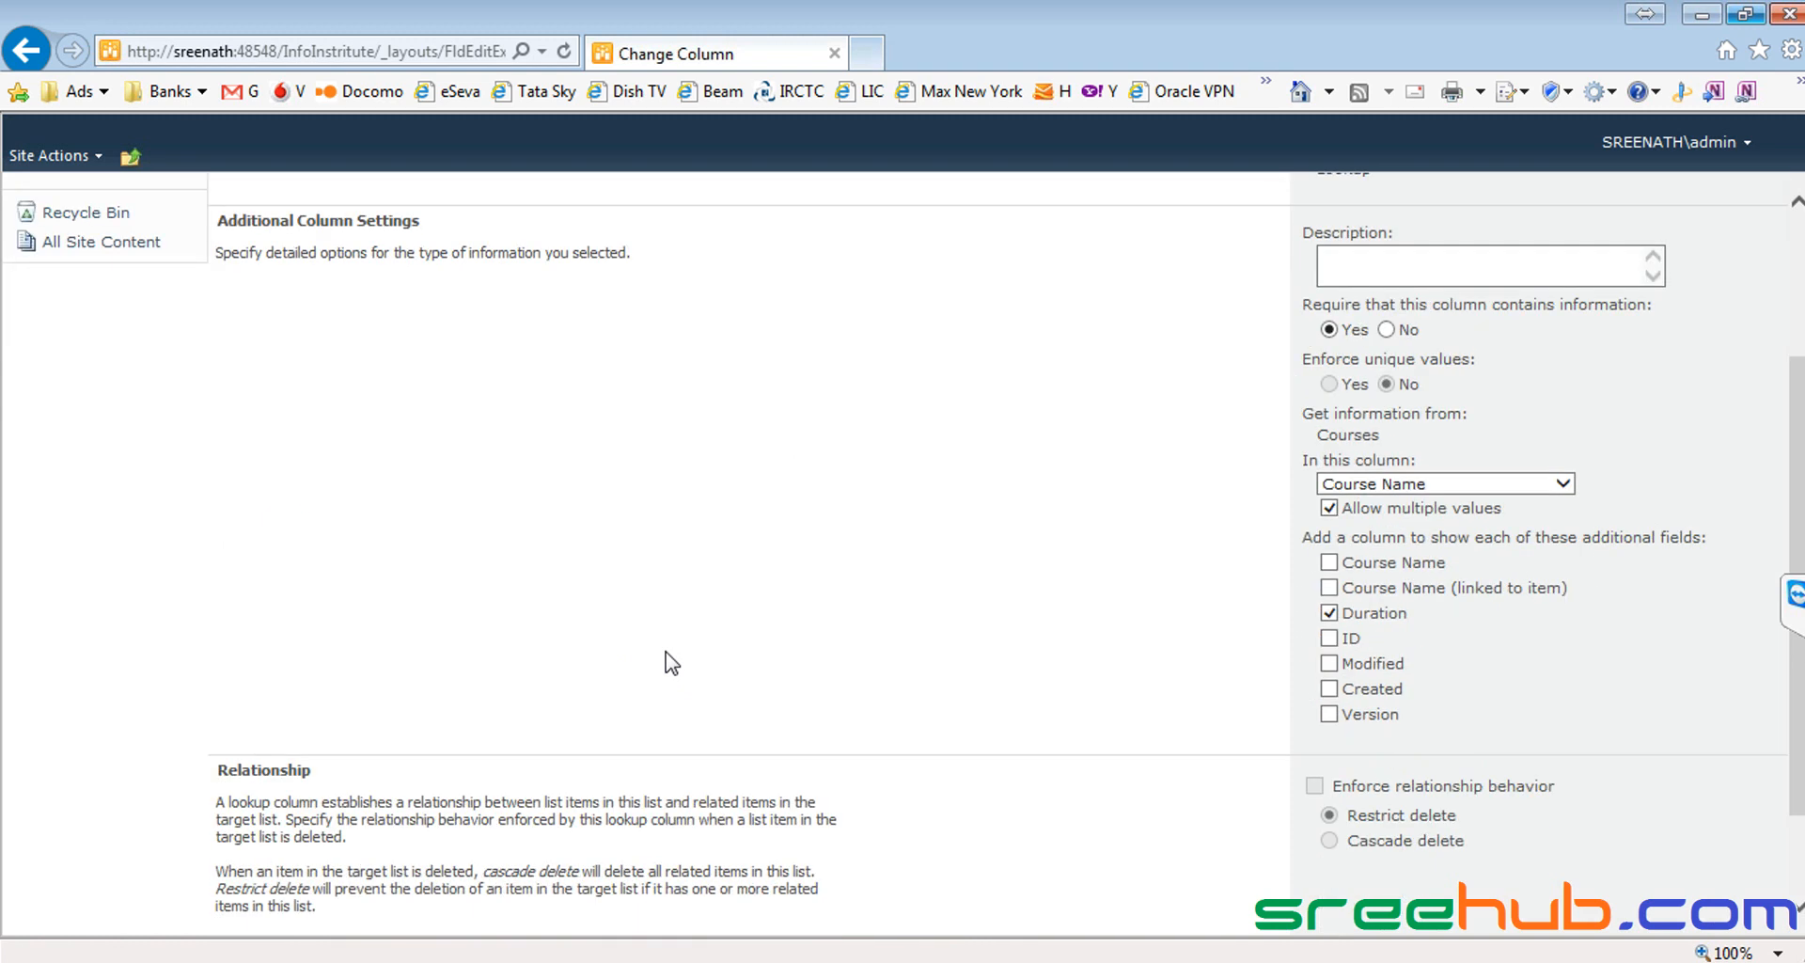
pyautogui.click(1333, 613)
pyautogui.scroll(-2, 1295, 648)
pyautogui.click(1478, 857)
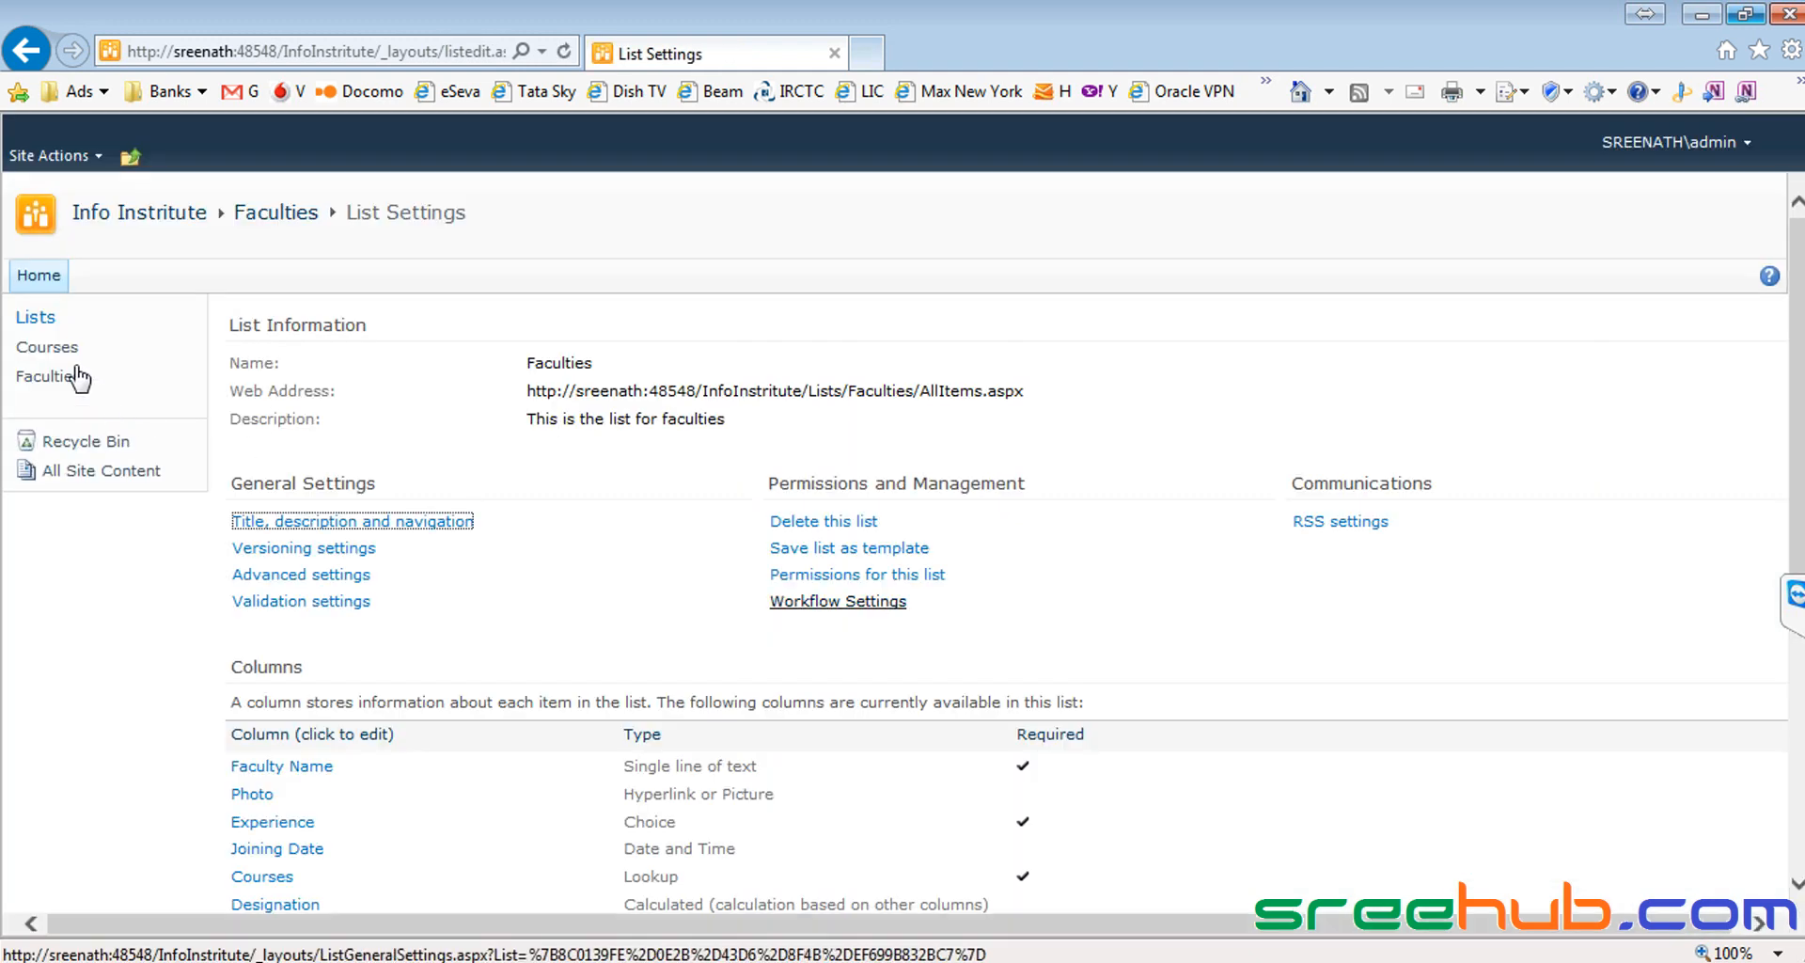
# Step: View the Duration column in the Courses list and return to the Faculties list to check its columns
pyautogui.click(69, 351)
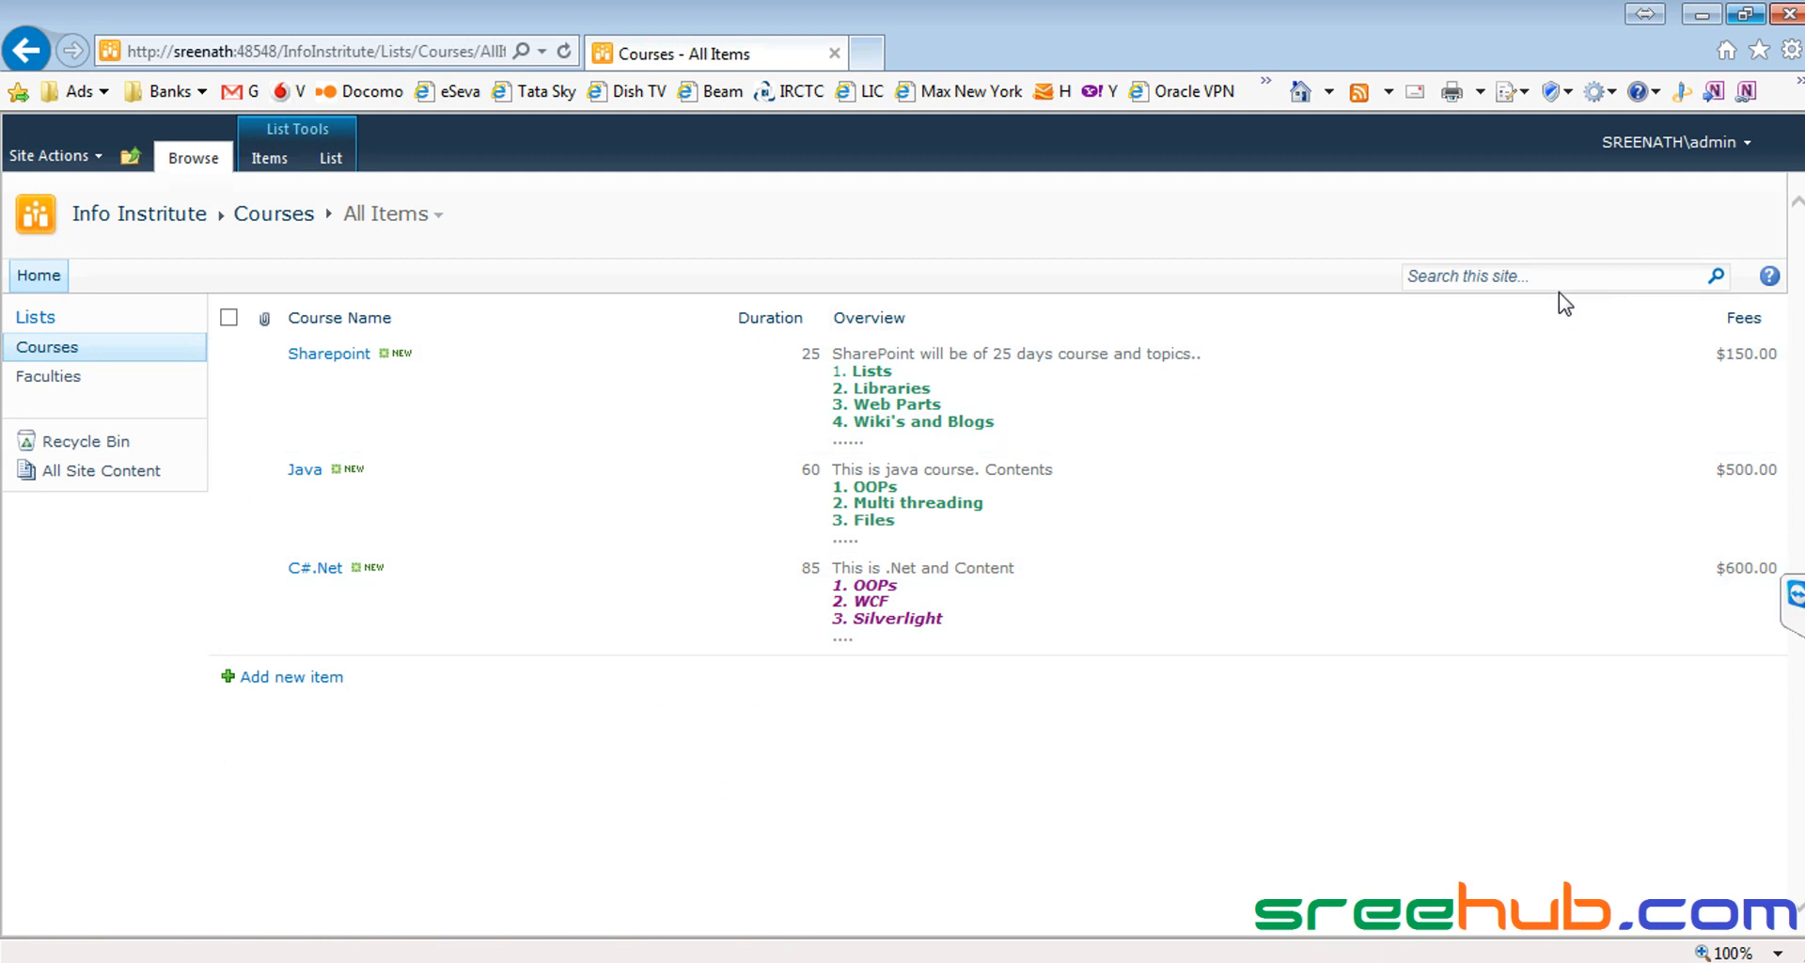
pyautogui.click(43, 378)
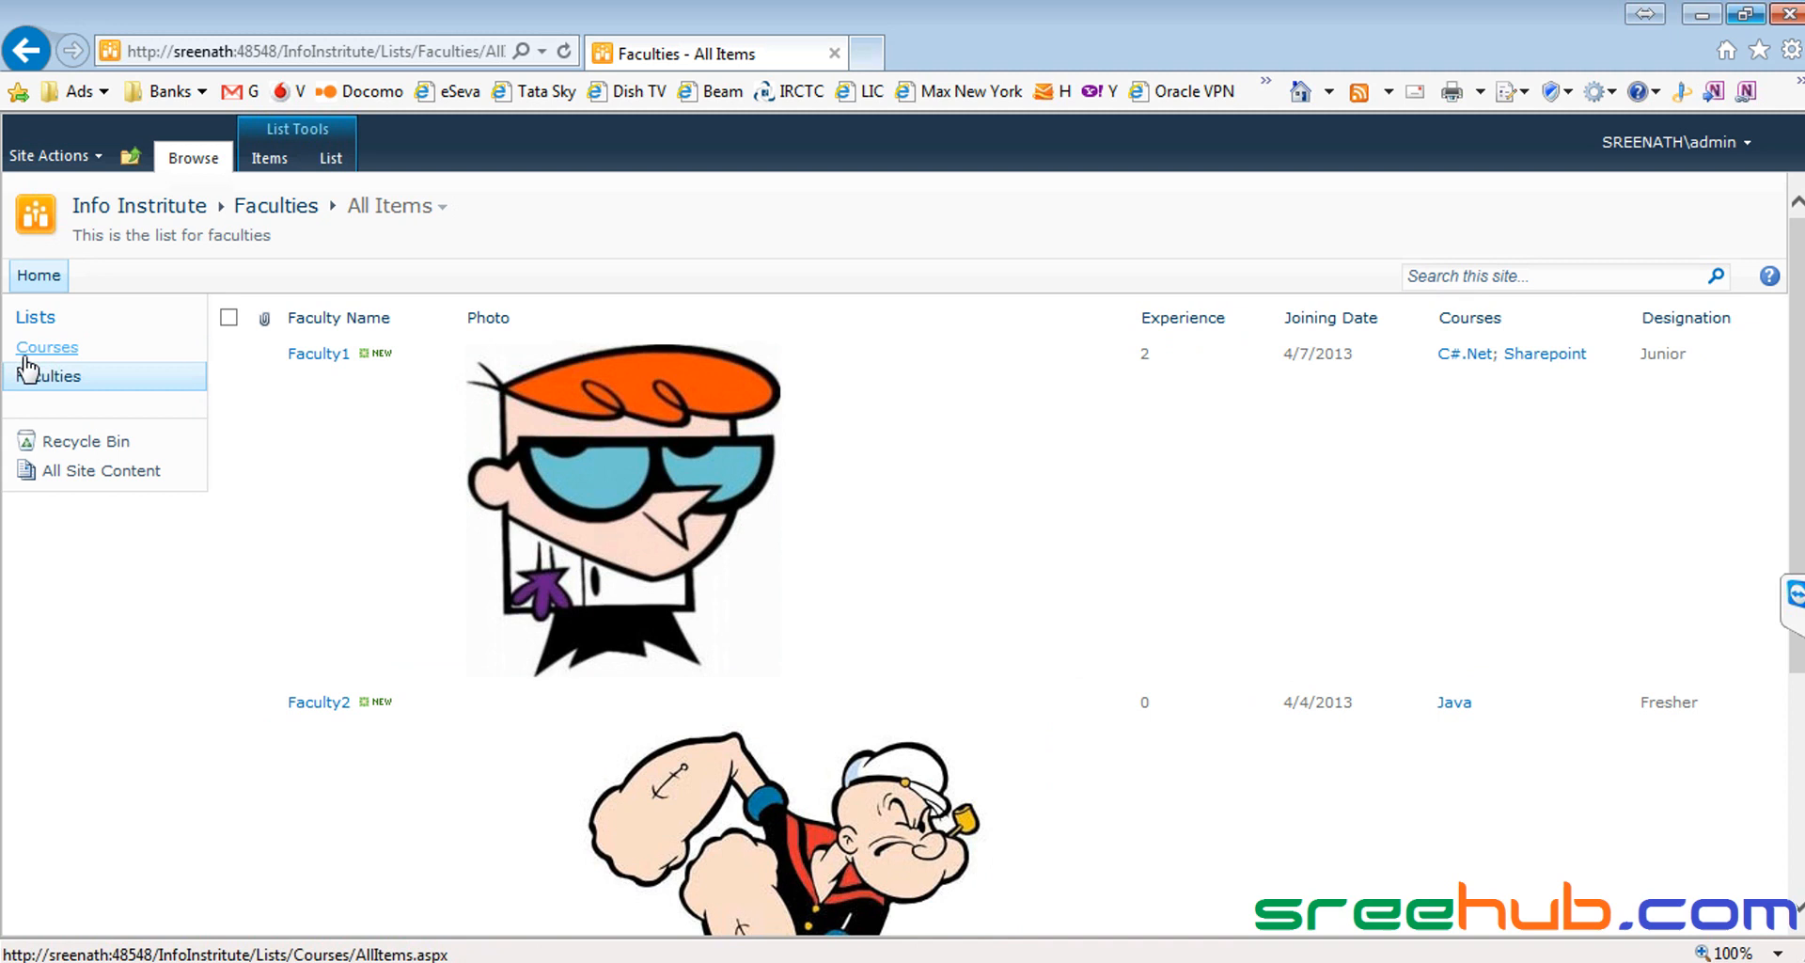
# Step: In the Faculties list settings, include Duration as an additional field of the Courses lookup column and save the column
pyautogui.click(331, 158)
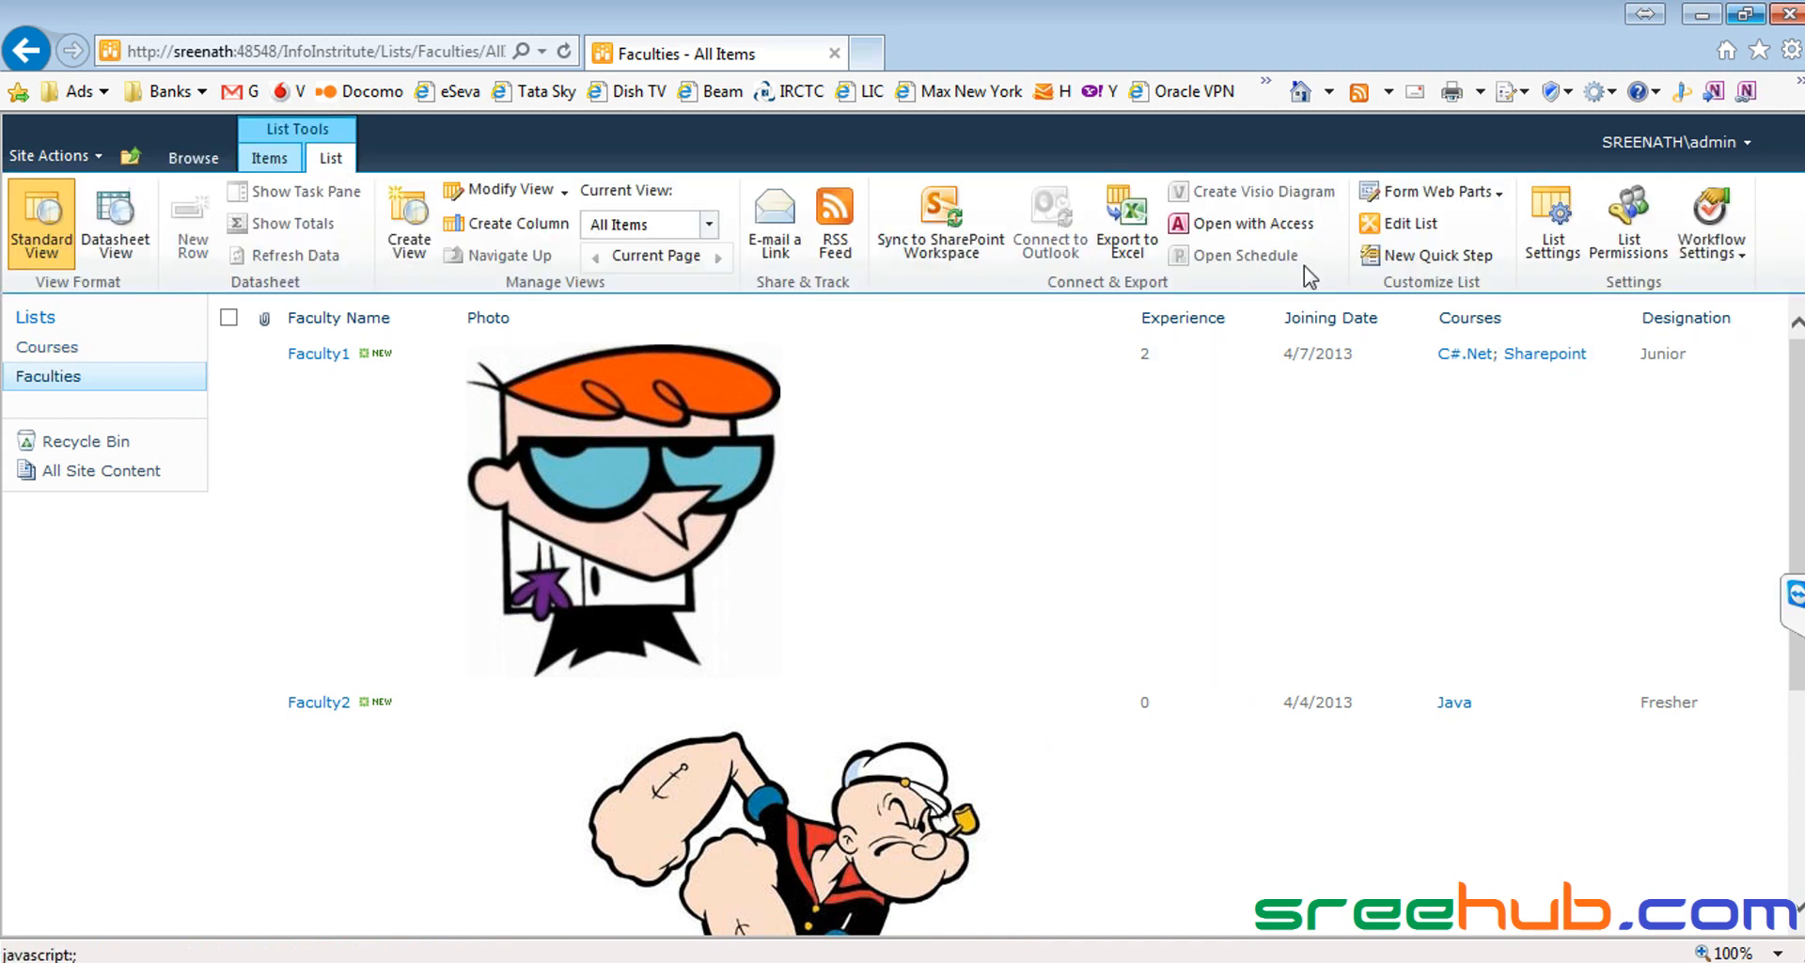
pyautogui.click(1583, 252)
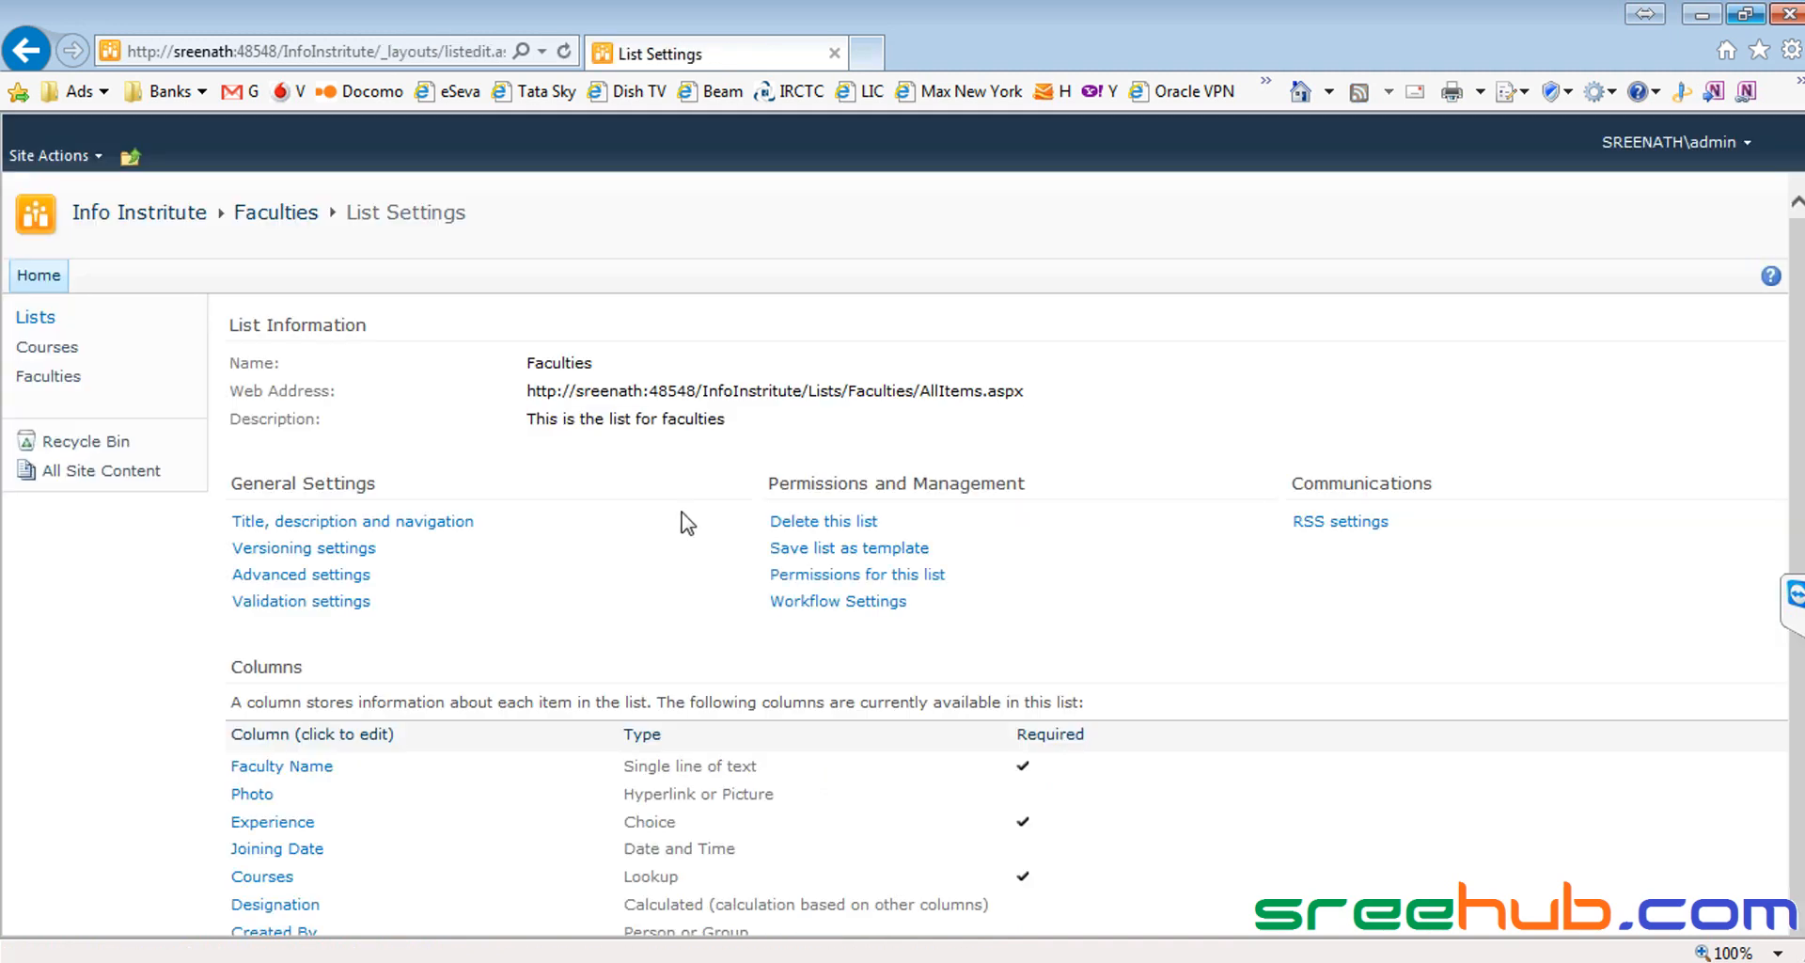
pyautogui.scroll(-1, 495, 607)
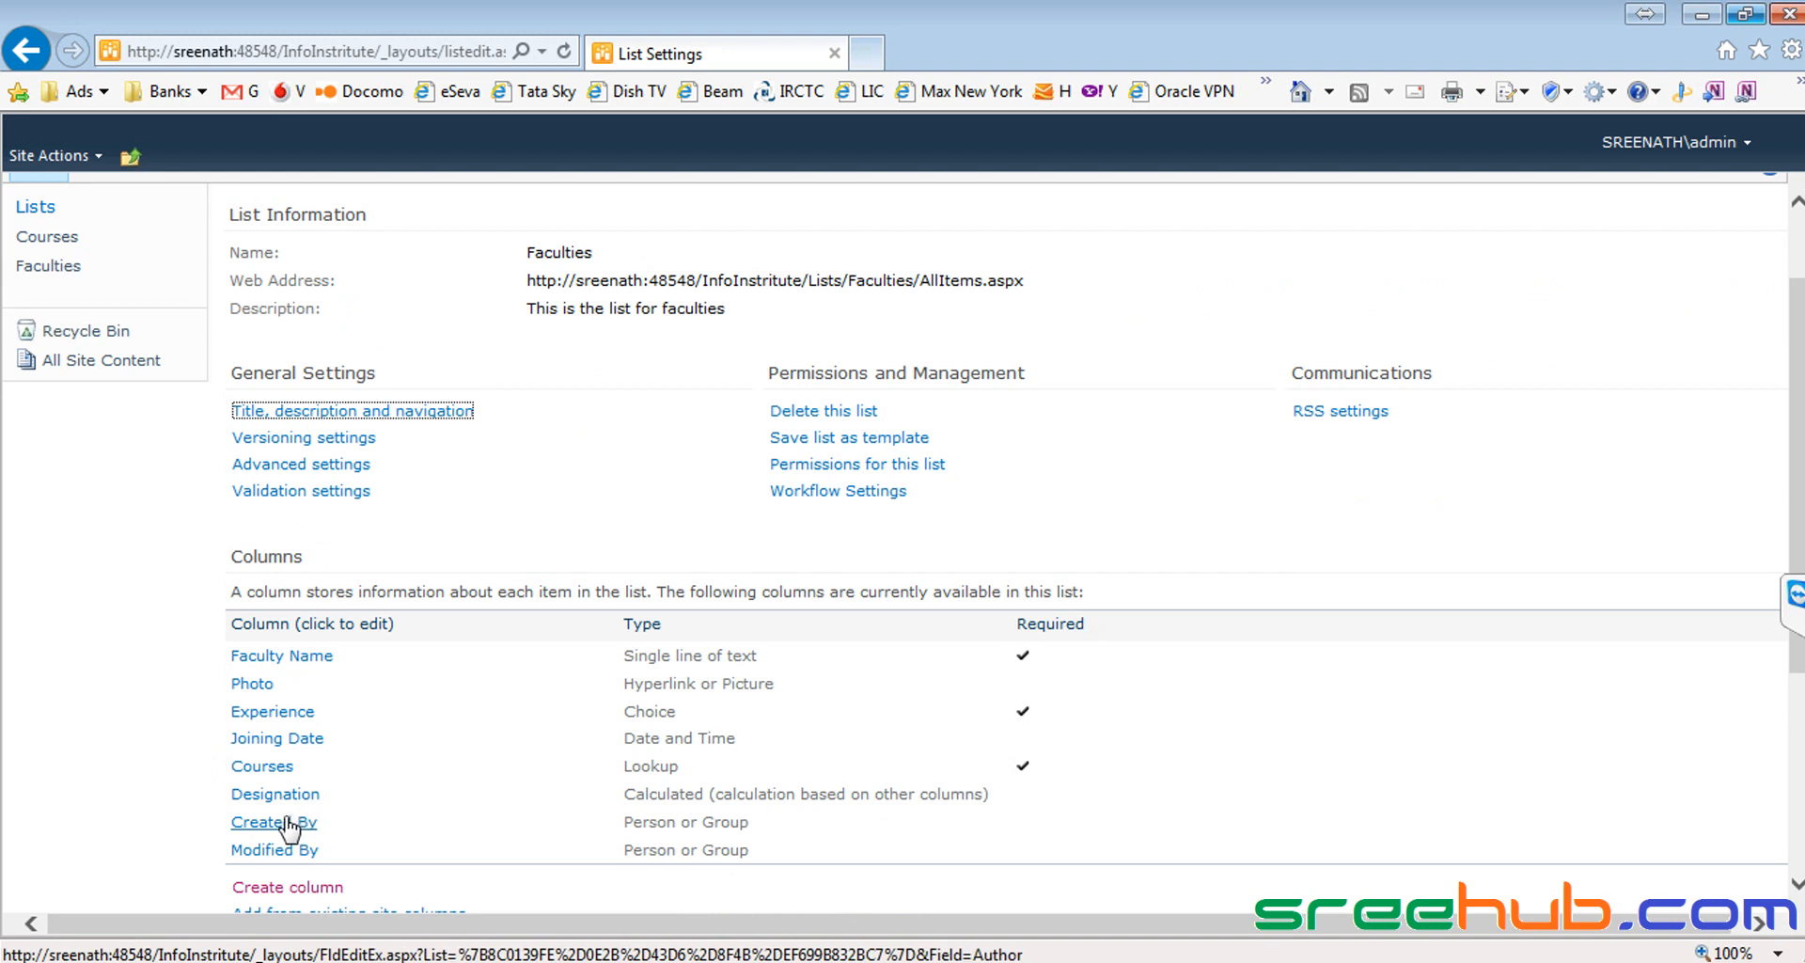
pyautogui.click(262, 765)
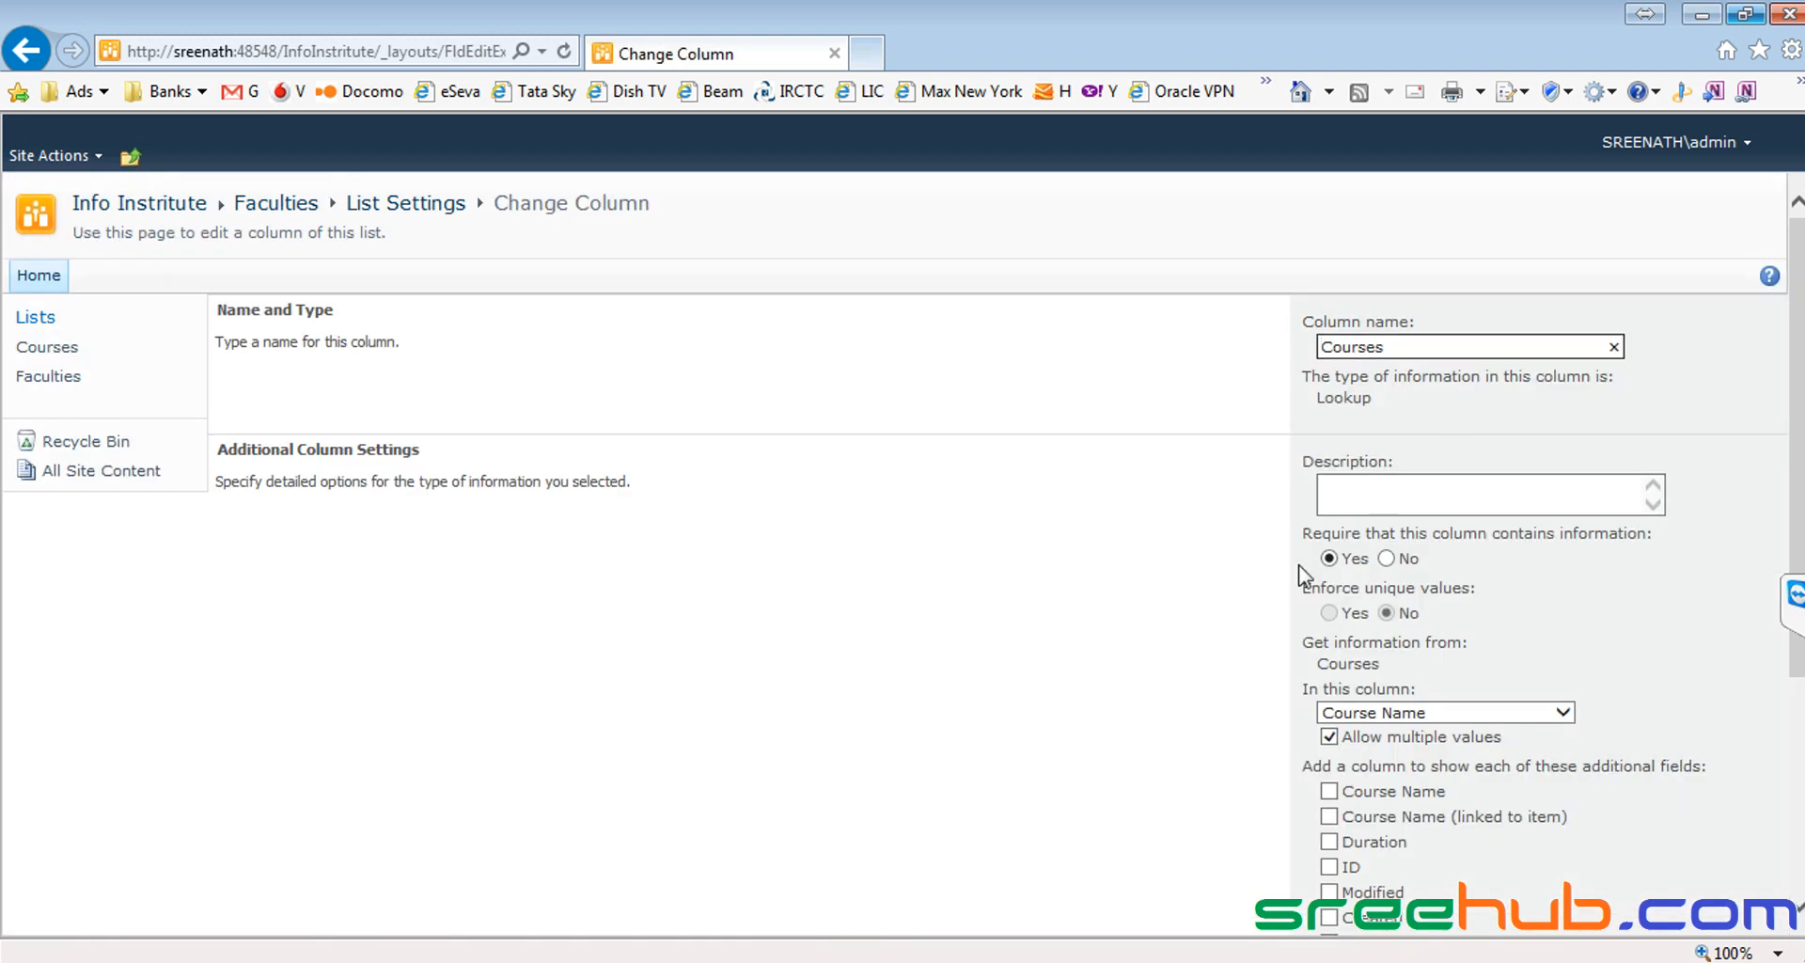
pyautogui.scroll(-2, 1222, 625)
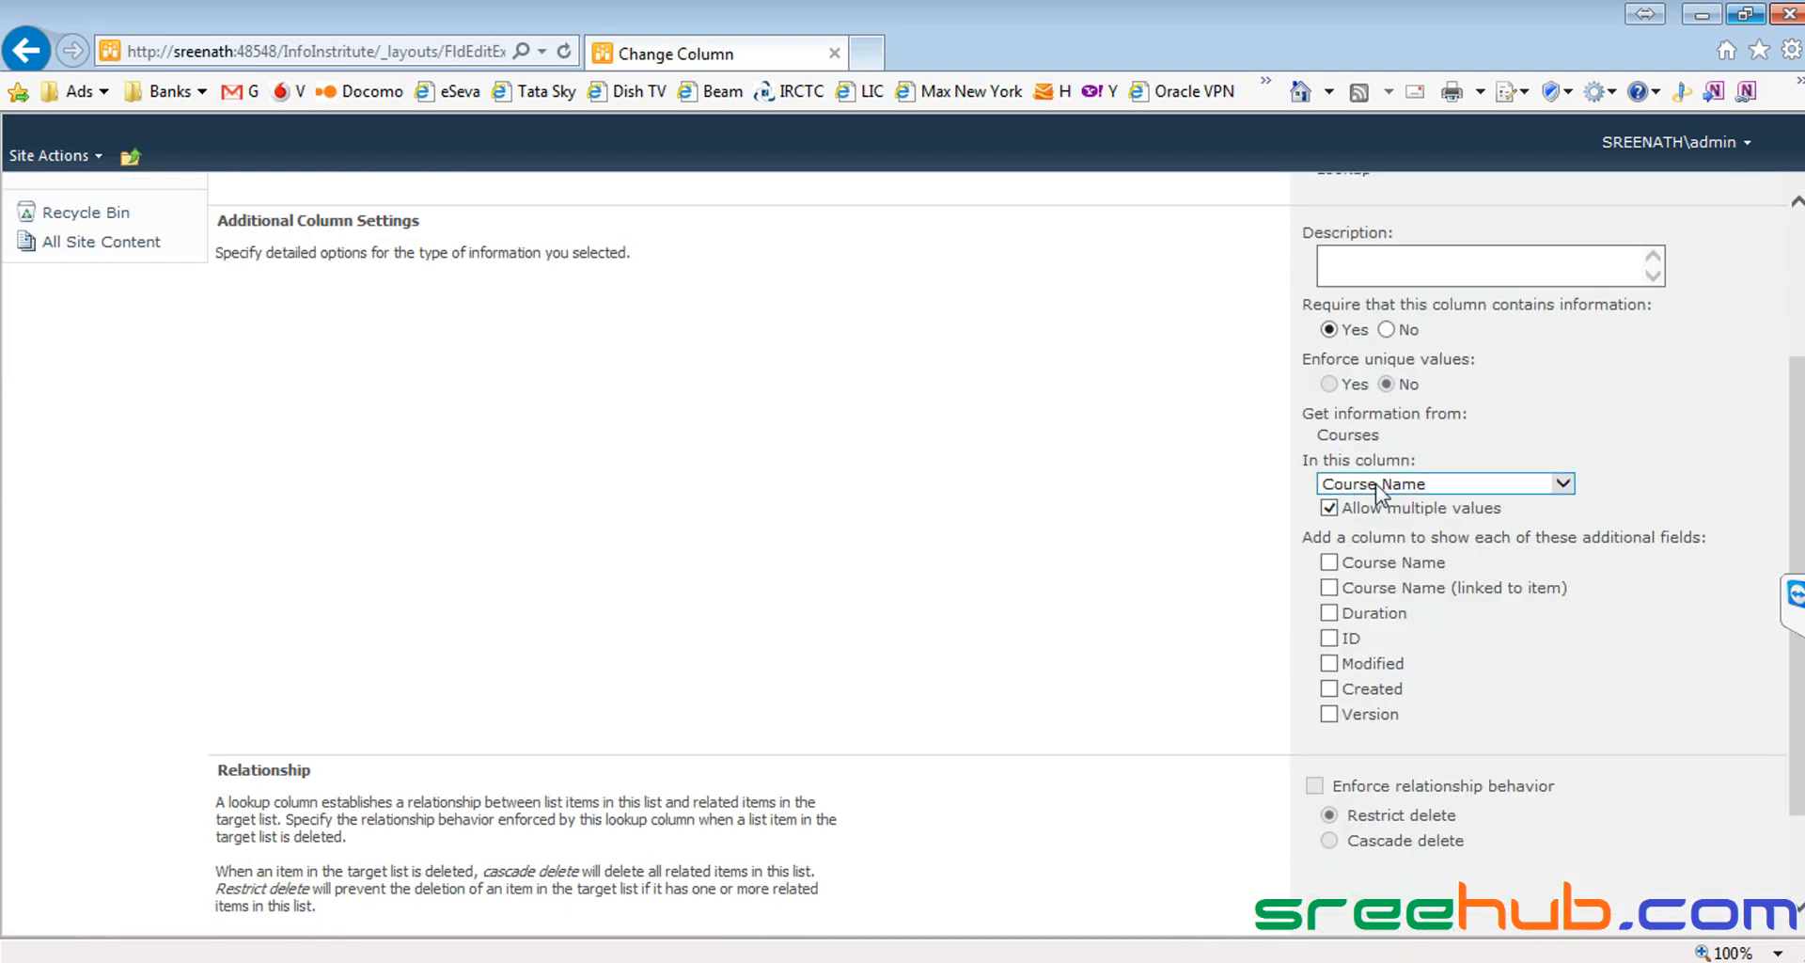
pyautogui.click(1329, 612)
pyautogui.scroll(-1, 1122, 616)
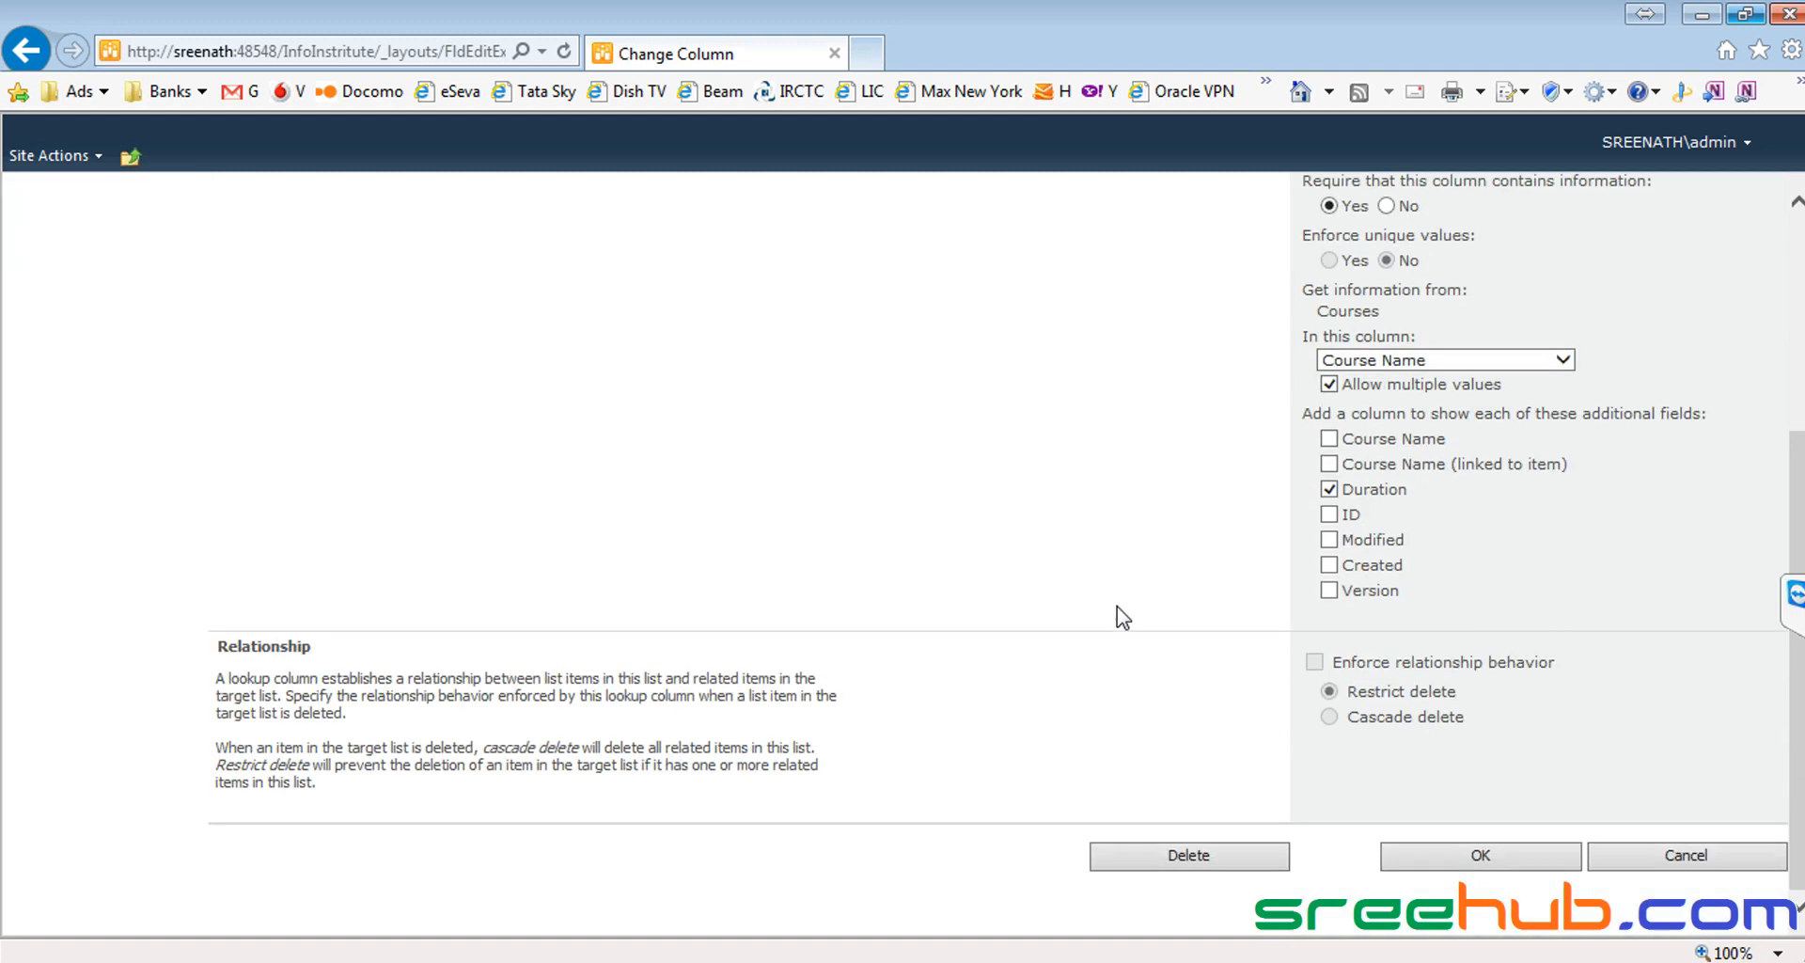
pyautogui.click(1436, 860)
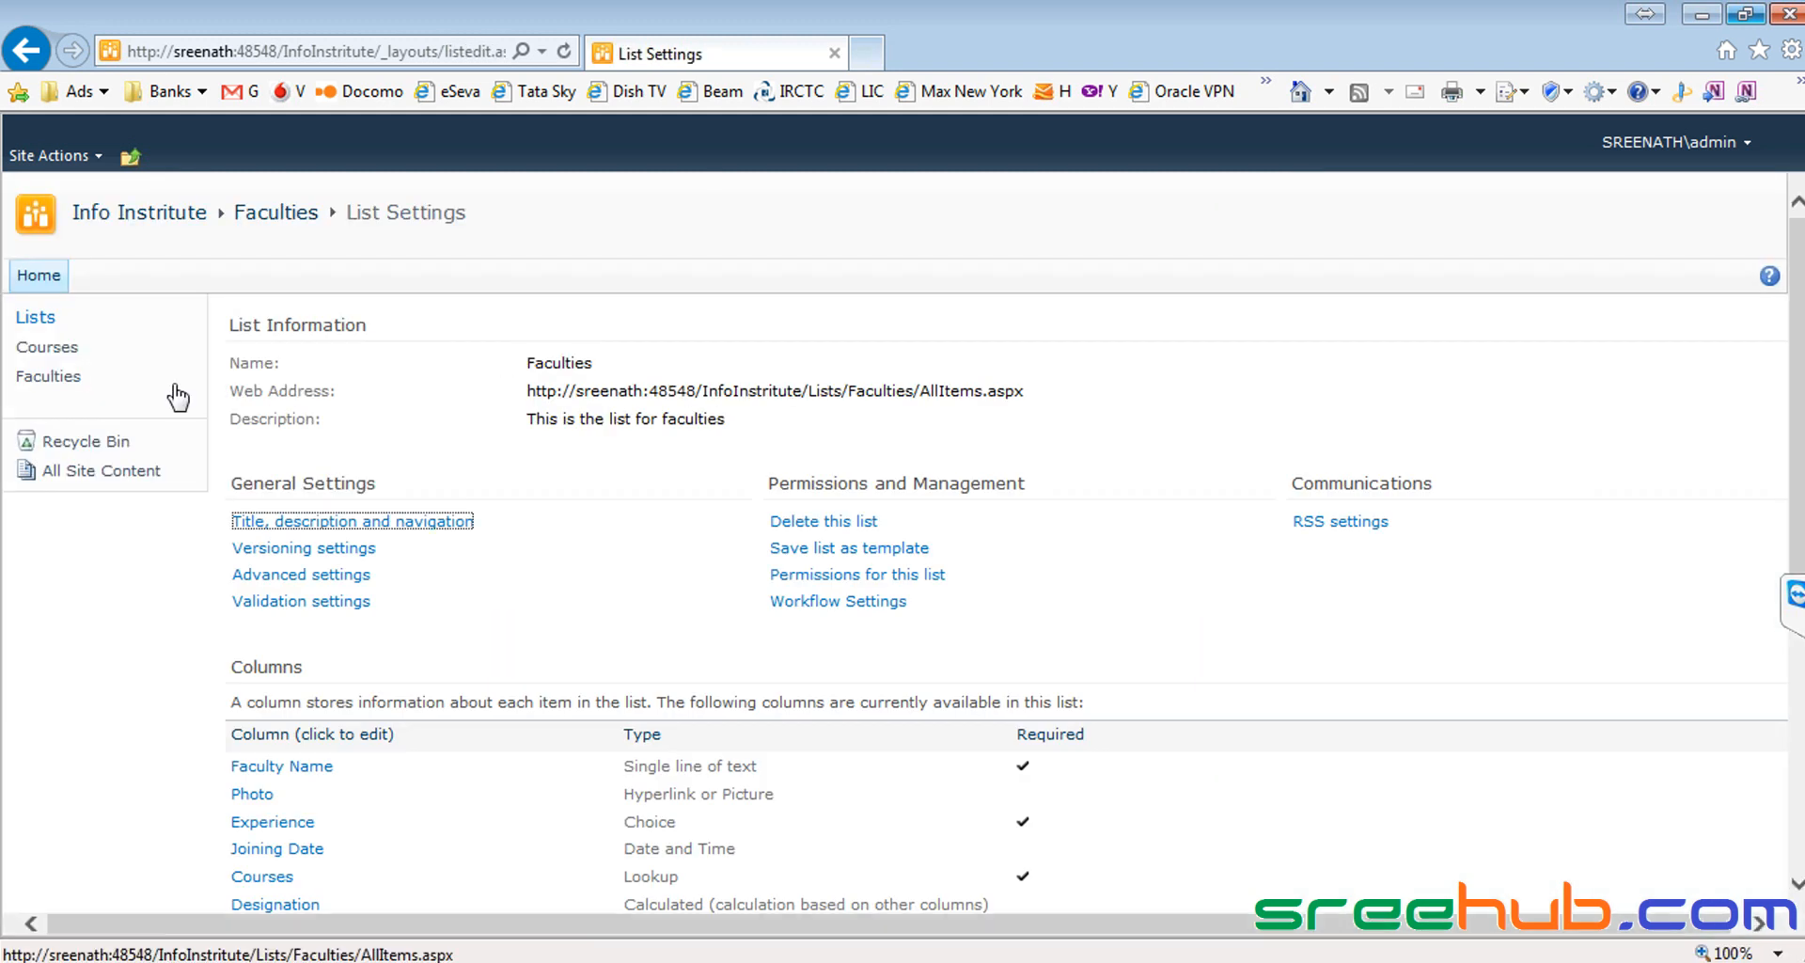
# Step: Open the Faculties list and review the Designation and Courses:Duration columns for both faculty items
pyautogui.click(58, 378)
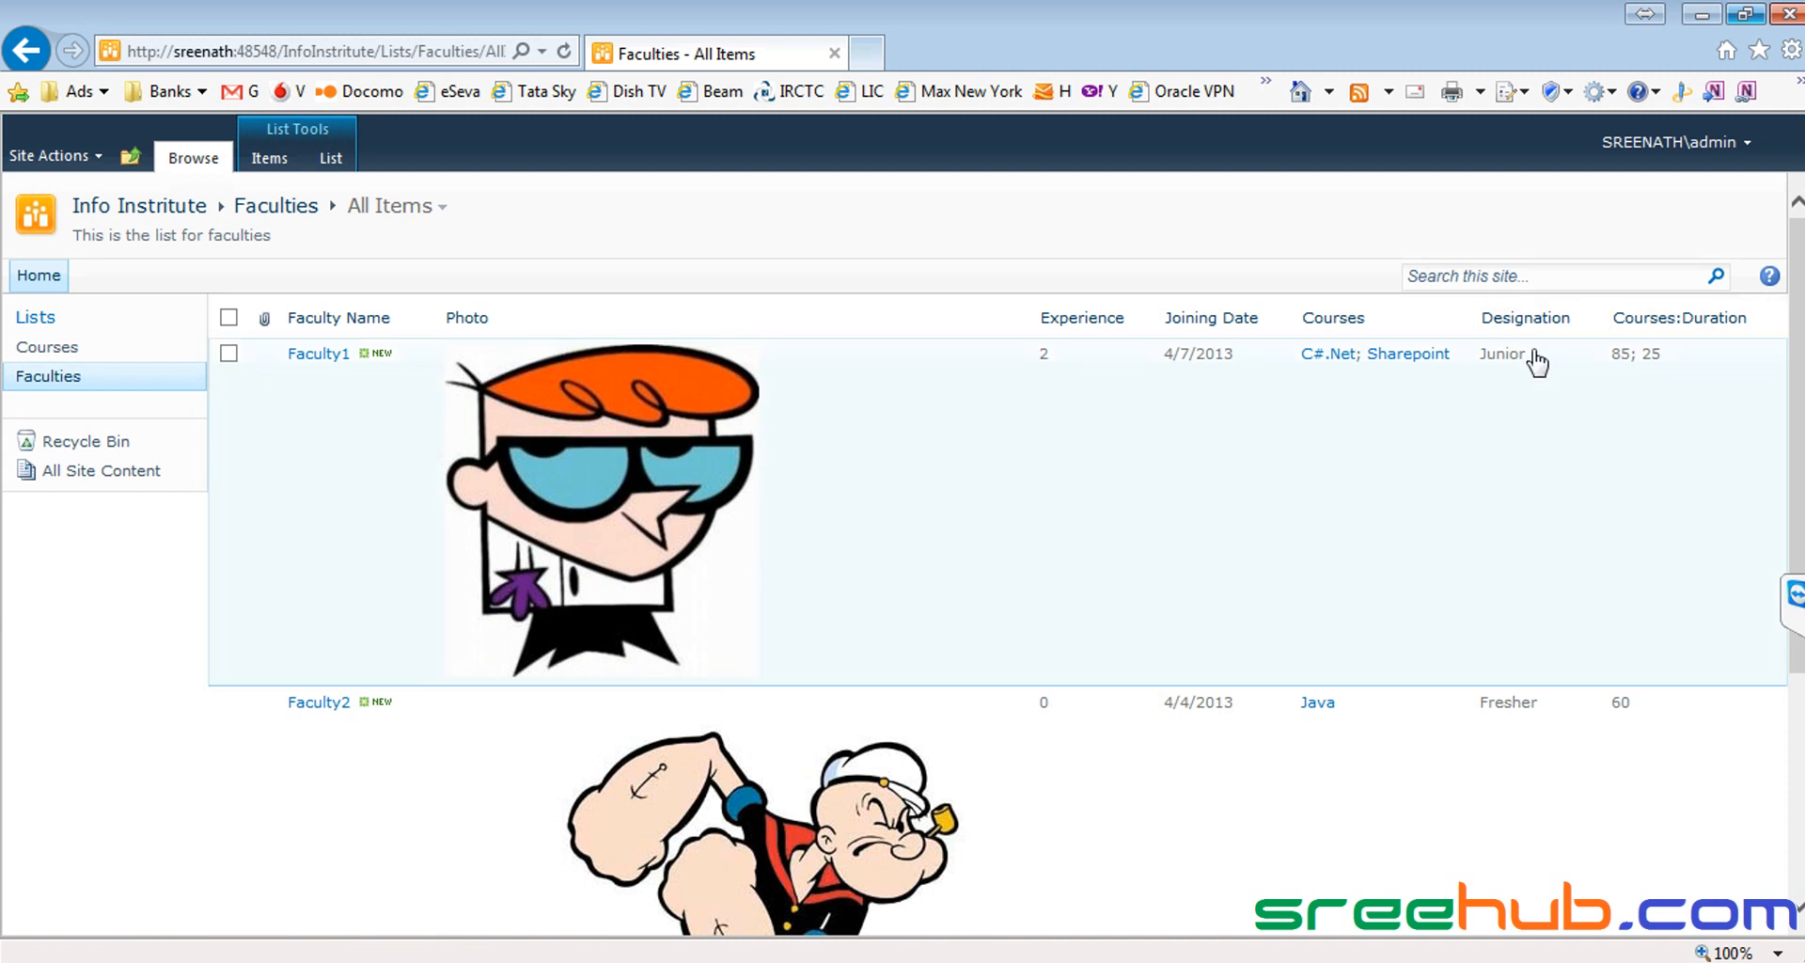
pyautogui.moveTo(1528, 369); pyautogui.dragTo(1479, 366)
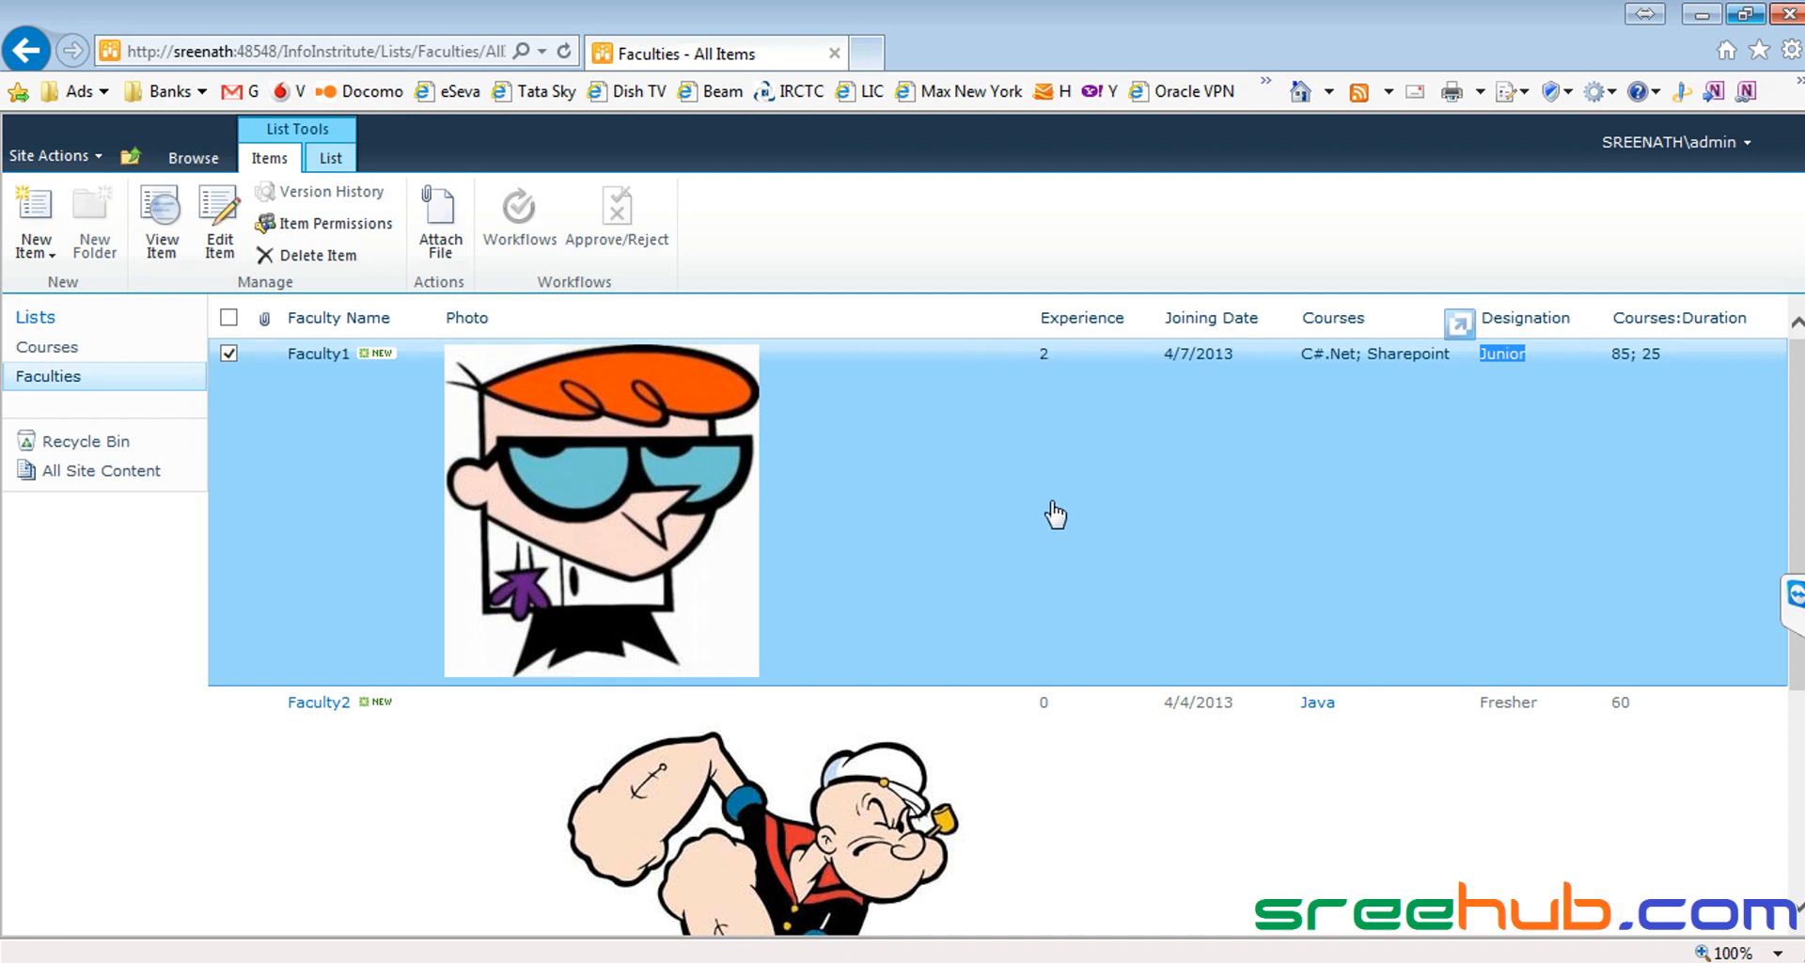
pyautogui.click(35, 377)
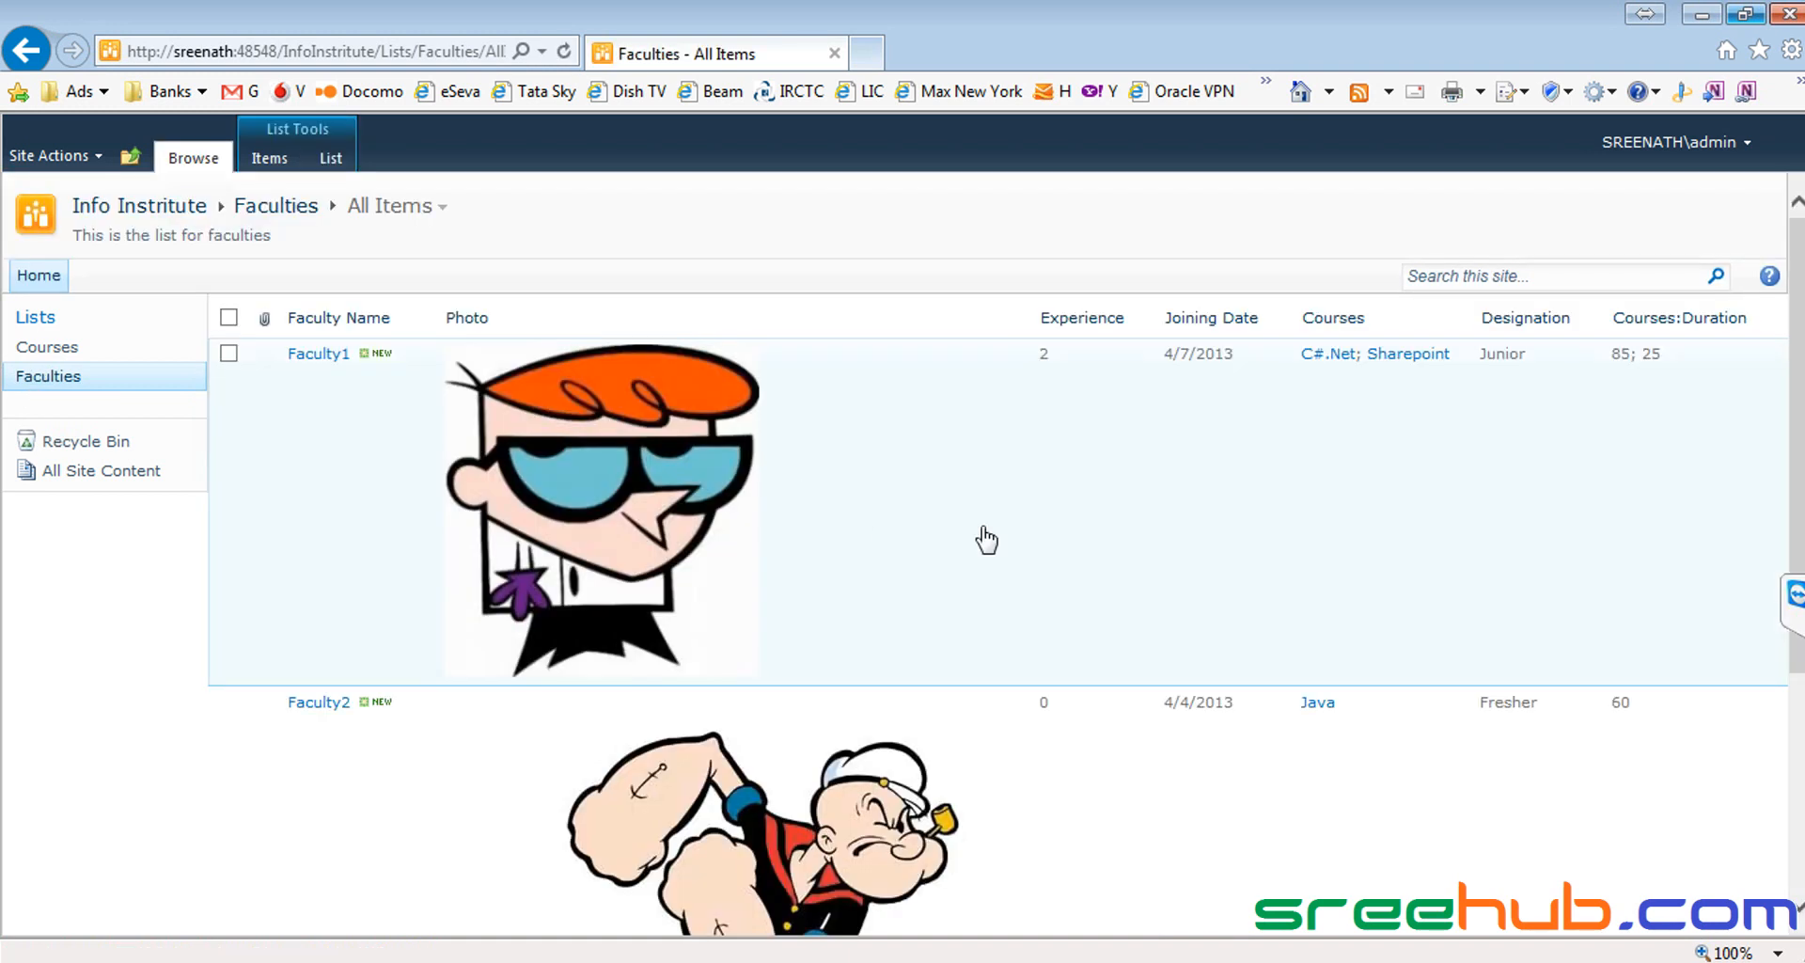
pyautogui.scroll(-3, 994, 536)
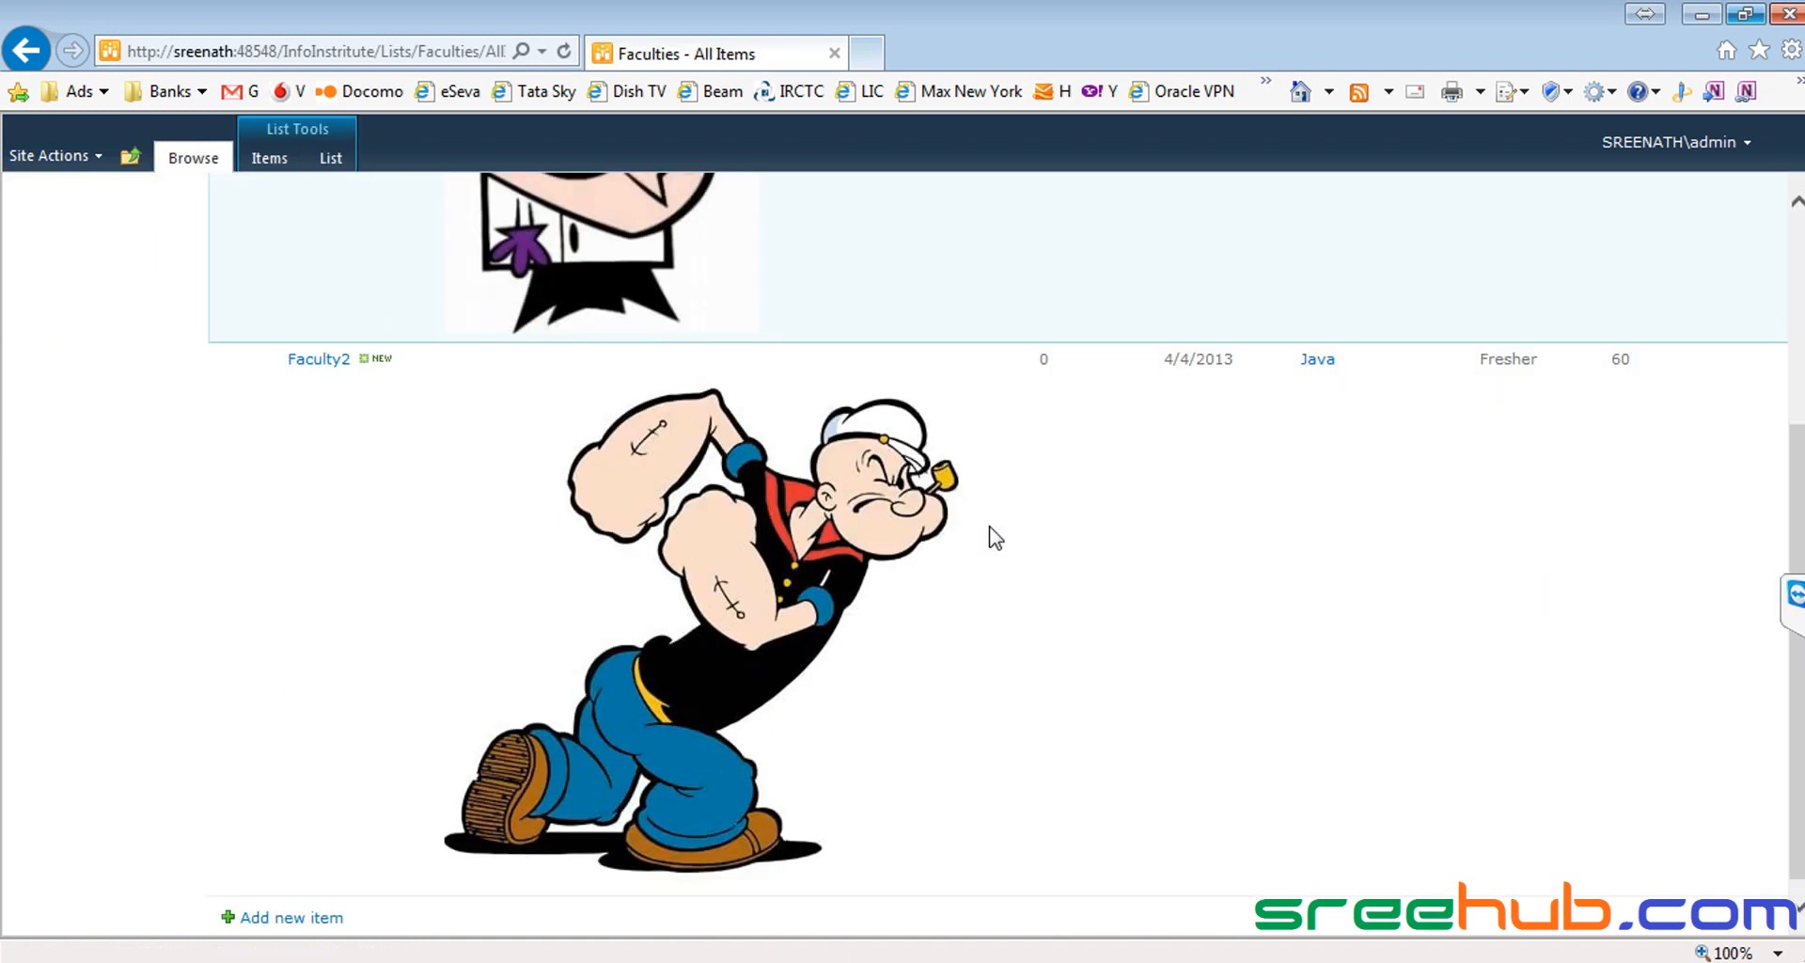
pyautogui.scroll(3, 994, 538)
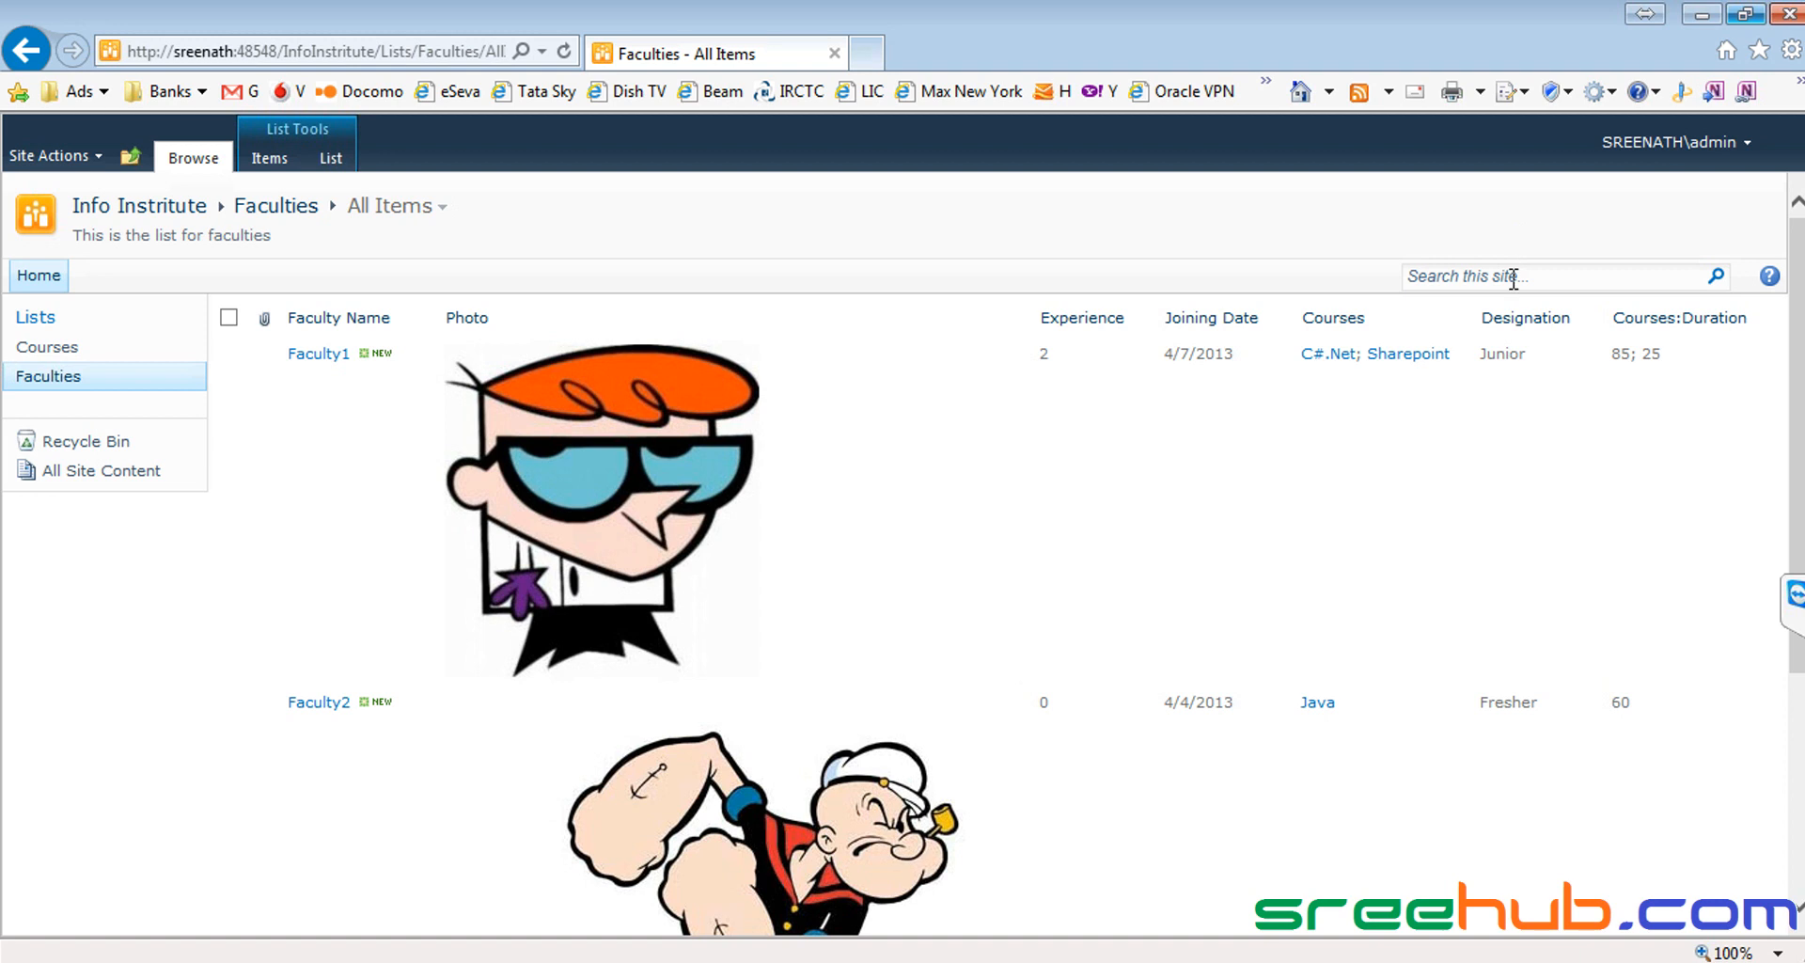
pyautogui.scroll(-3, 1512, 405)
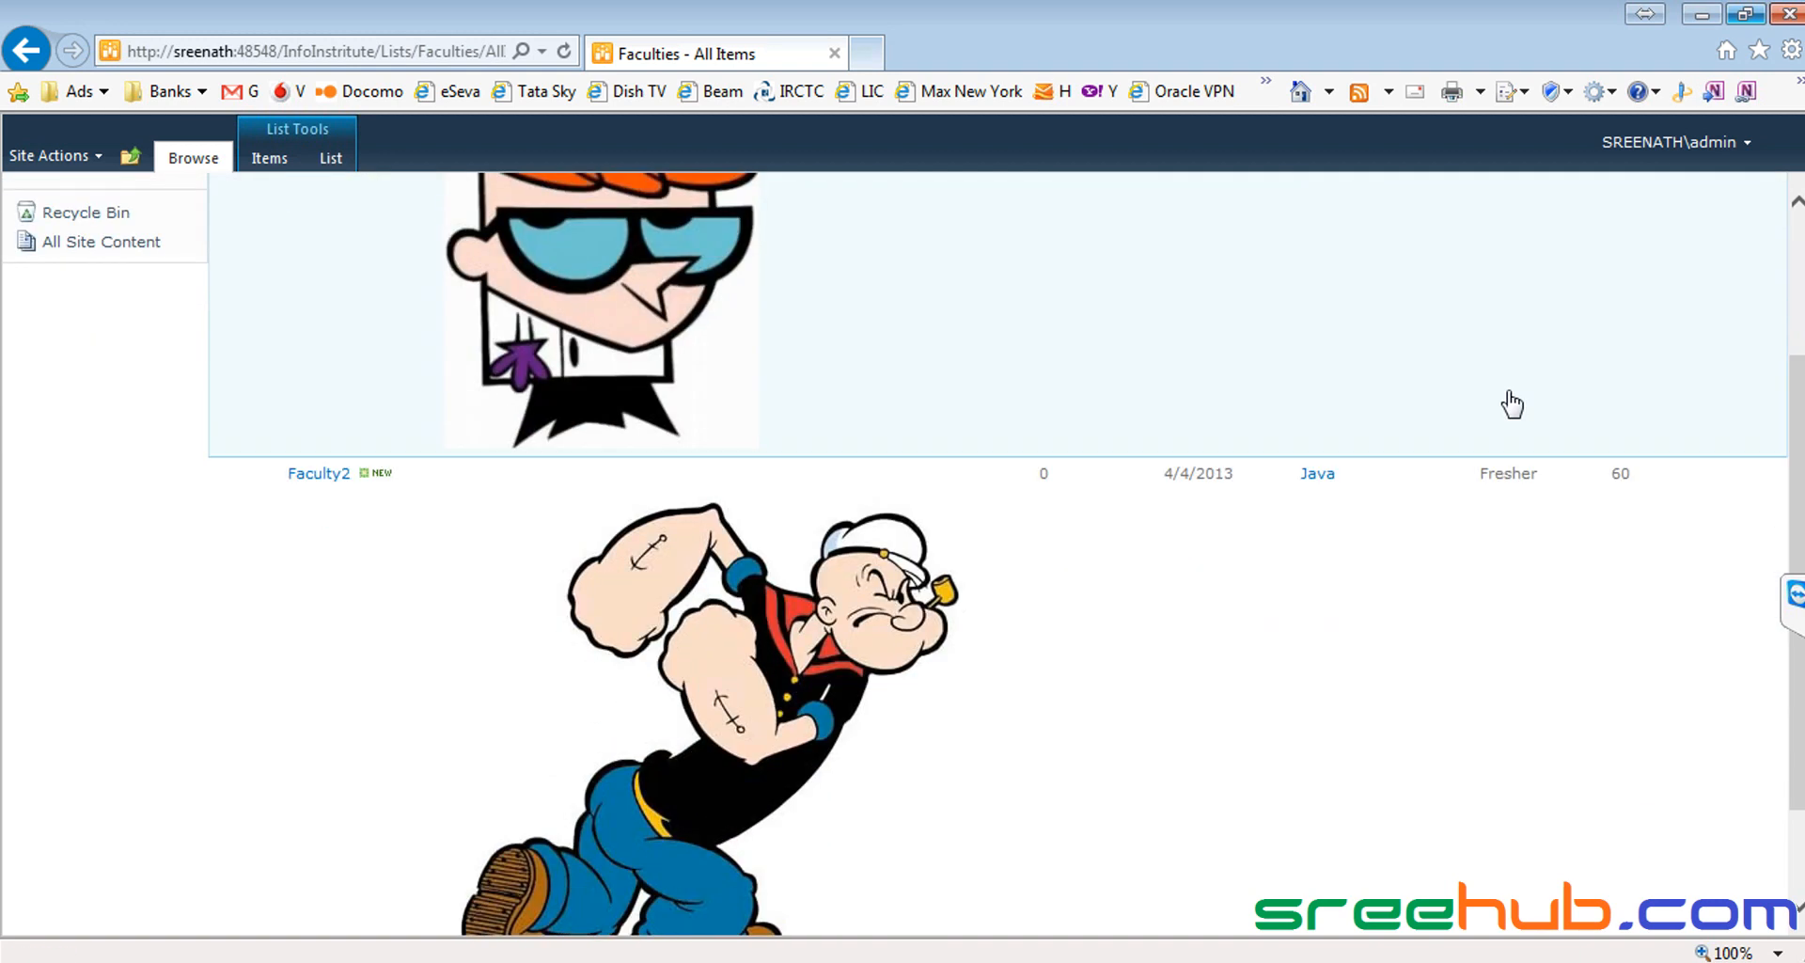
pyautogui.scroll(3, 1512, 405)
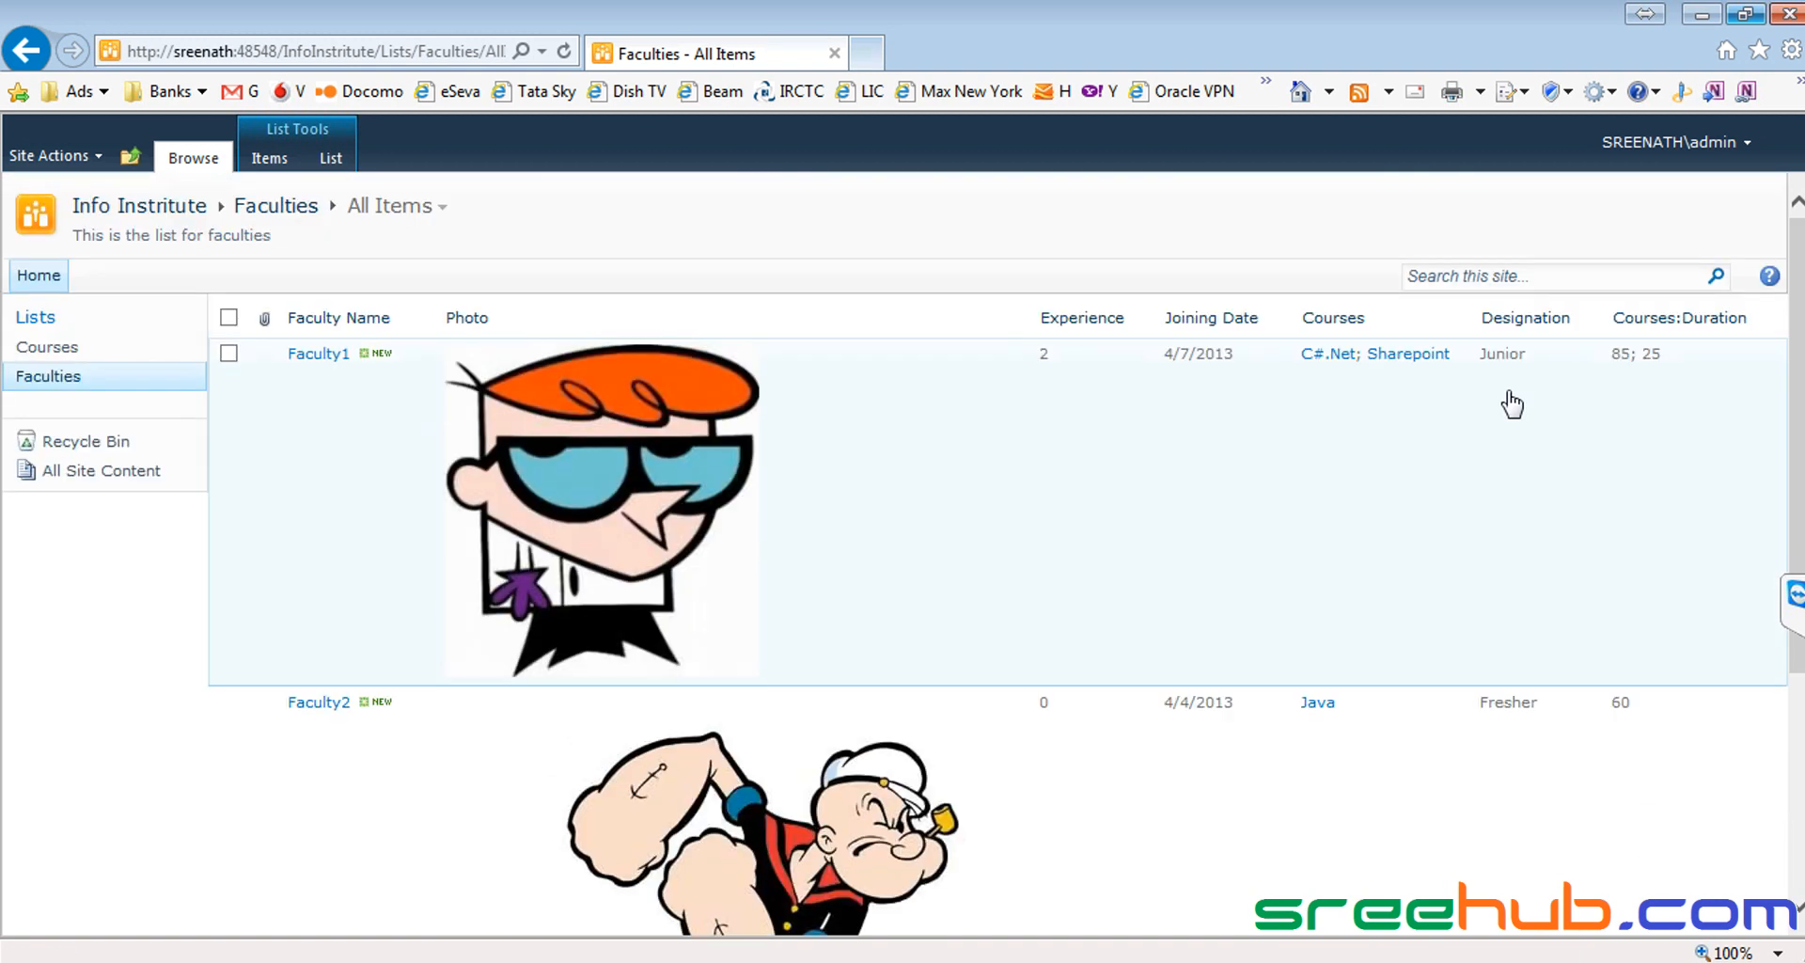